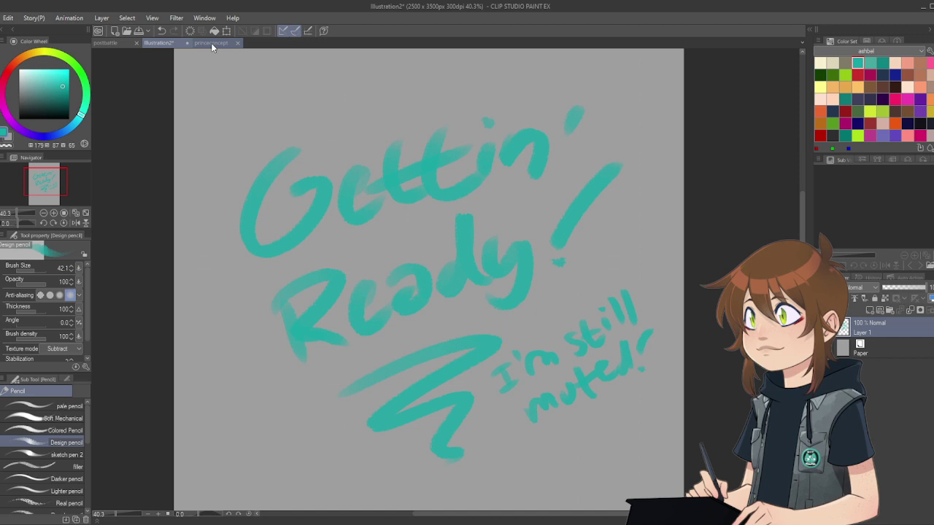
Step: Clear the handwritten teal text and scribble from Layer 1 of Illustration2
key(ctrl+0)
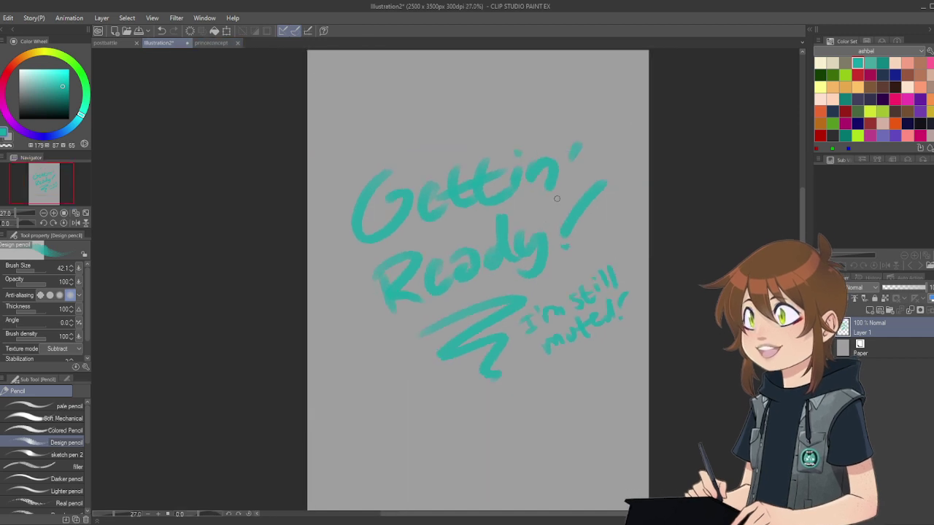
click(190, 31)
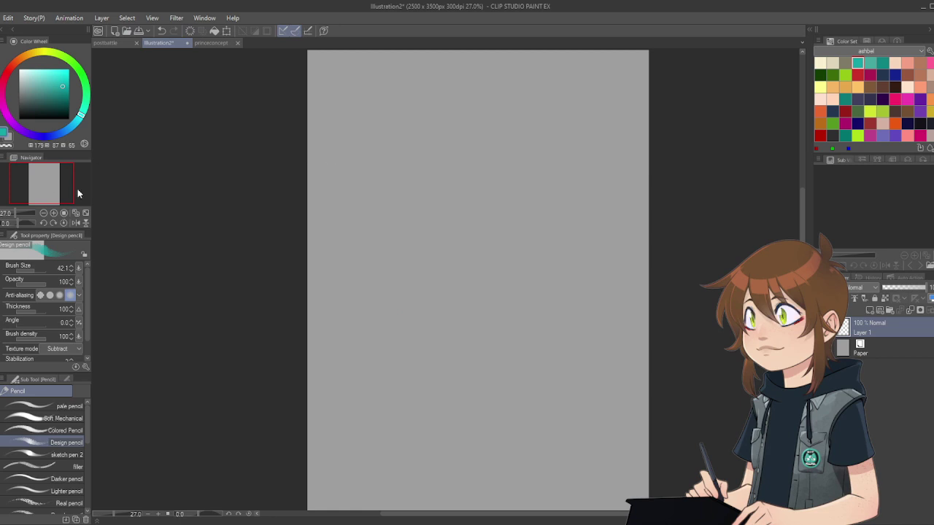
scroll(342, 206, down, 1)
scroll(348, 240, up, 1)
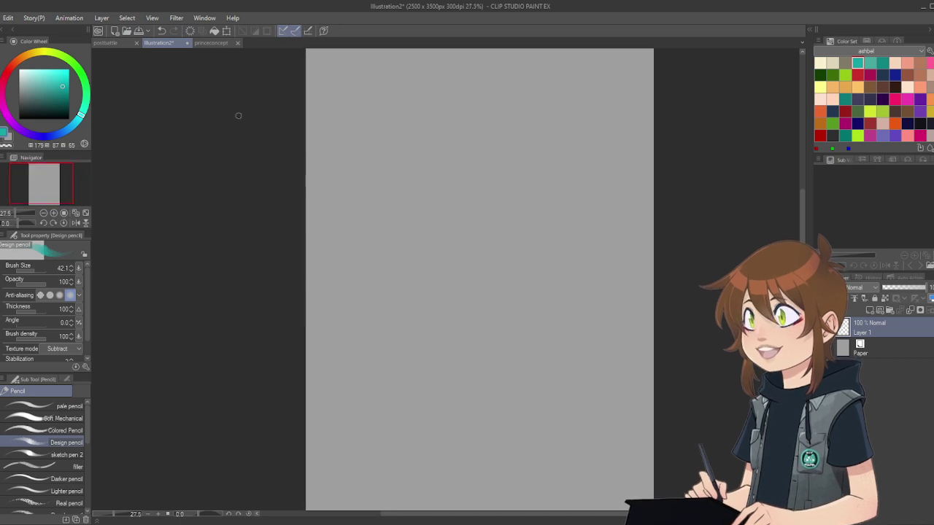
Step: In the princeconcept document, merge Layer 1 down into Layer 2 and close the document
click(214, 43)
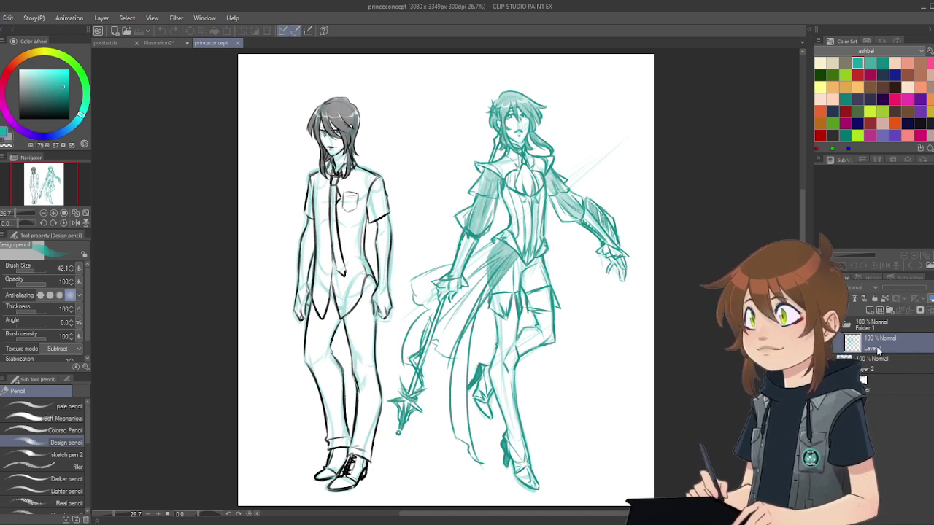
drag(881, 349, 881, 361)
click(823, 343)
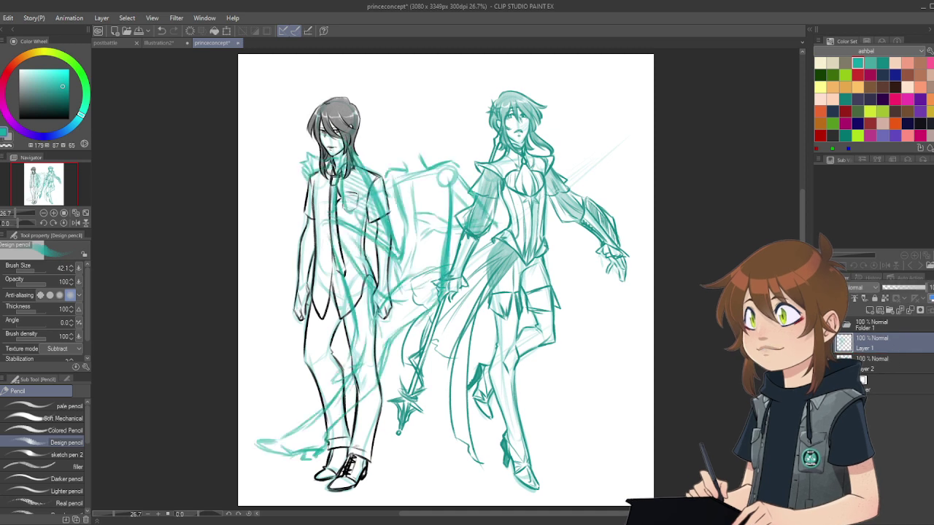
click(823, 343)
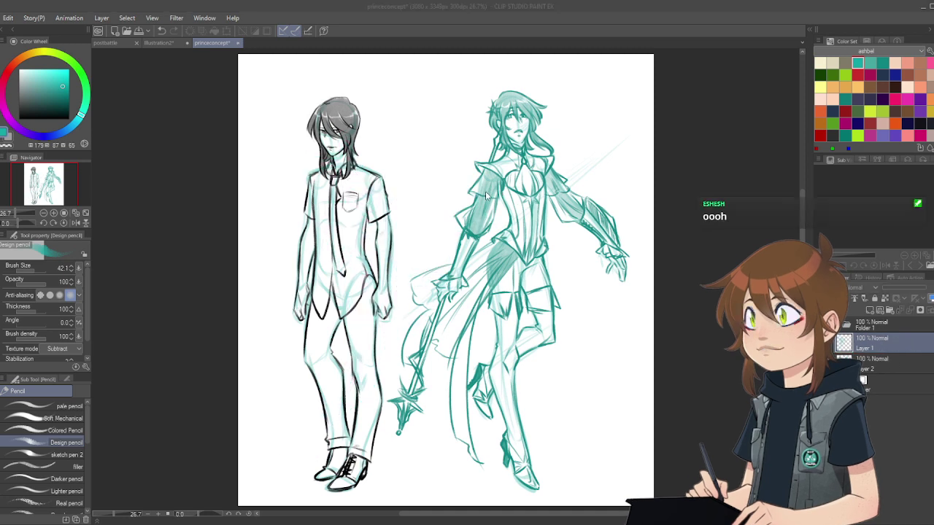
key(ctrl+e)
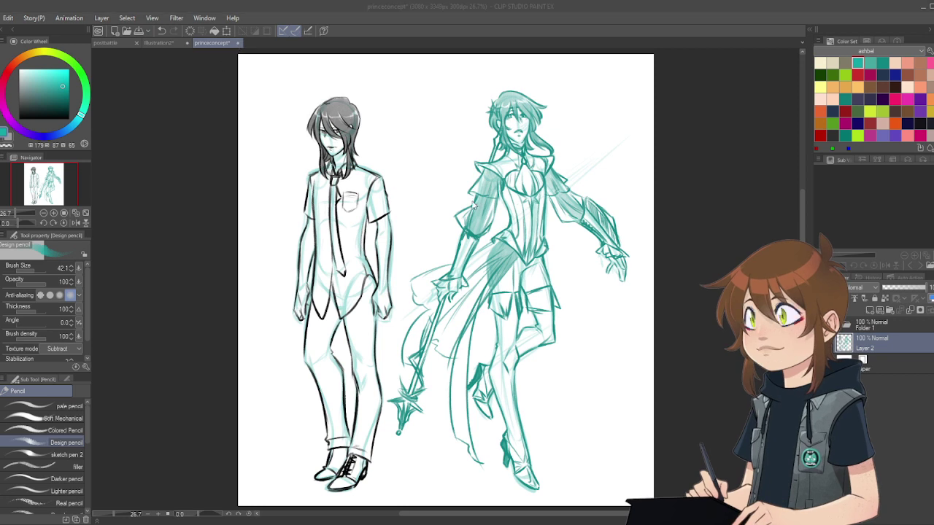
click(445, 203)
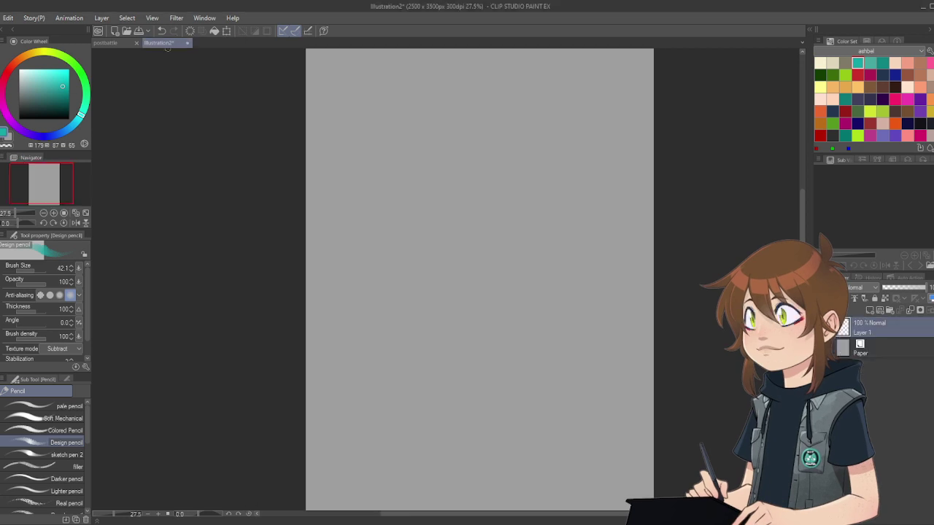
click(40, 101)
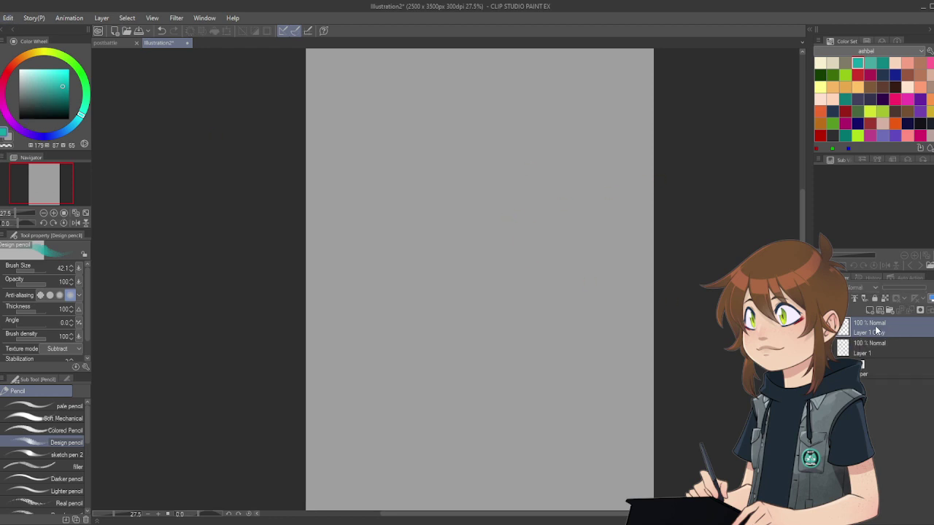
key(ctrl+z)
key(ctrl+y)
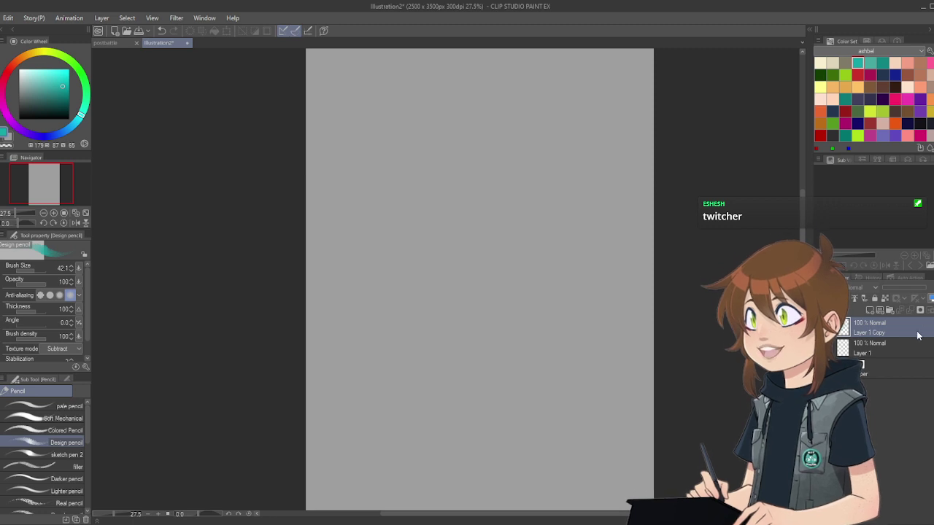
key(ctrl+z)
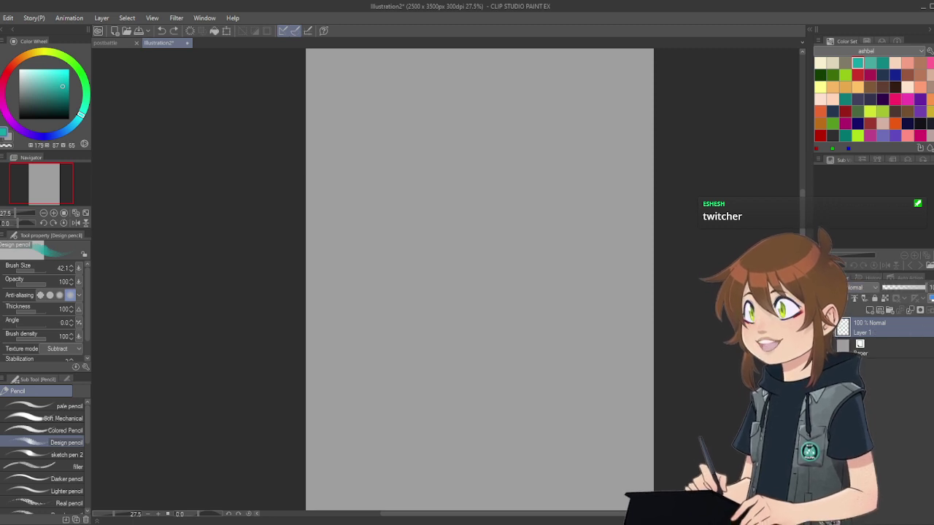
key(ctrl+z)
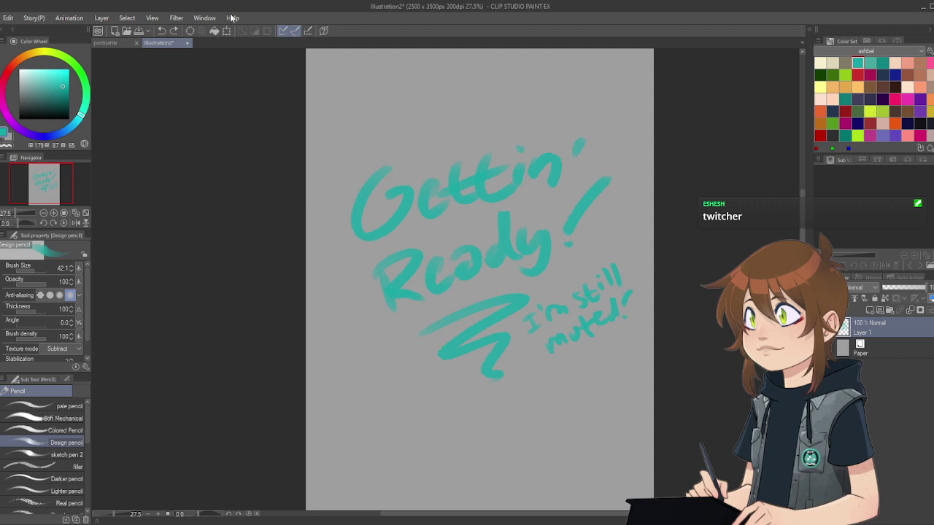
click(190, 30)
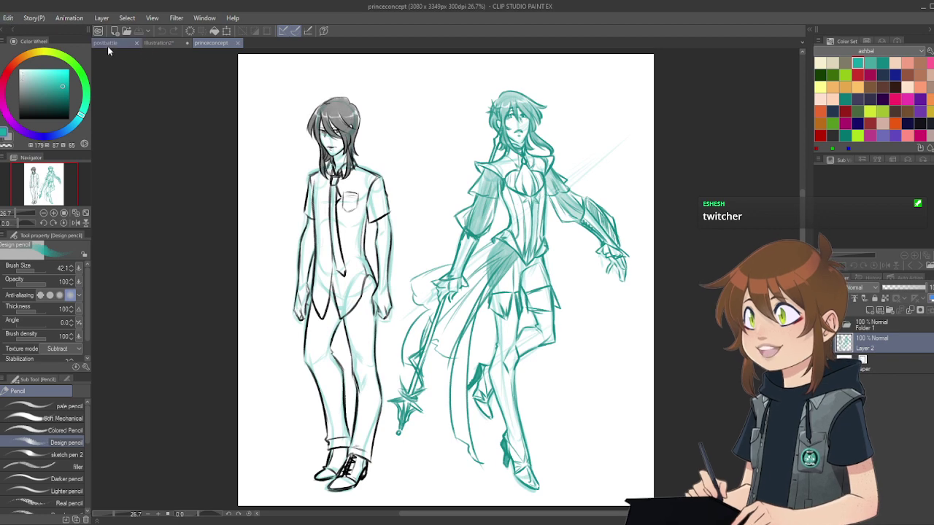
Step: Paste the princeconcept sketch layer into Illustration2, shrink it to well under half size and place it in the canvas's upper-left corner
click(165, 44)
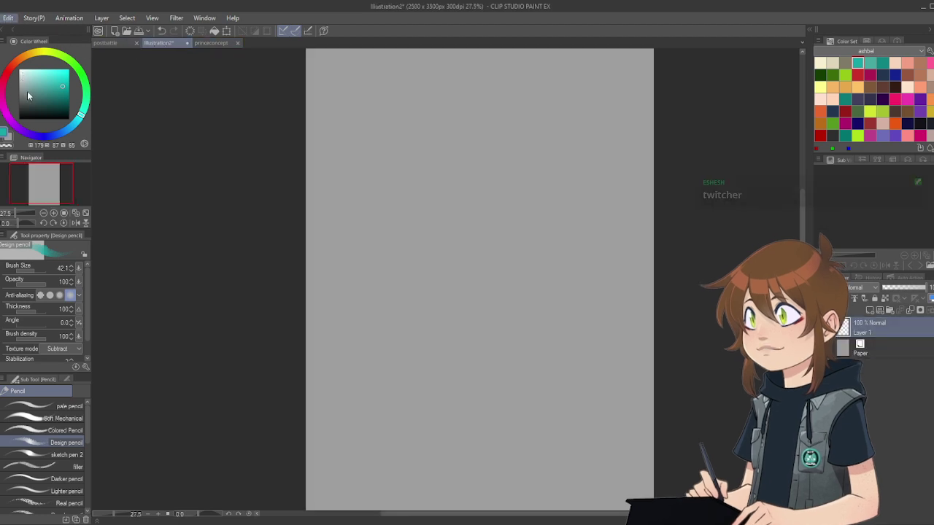
key(ctrl+v)
key(ctrl+t)
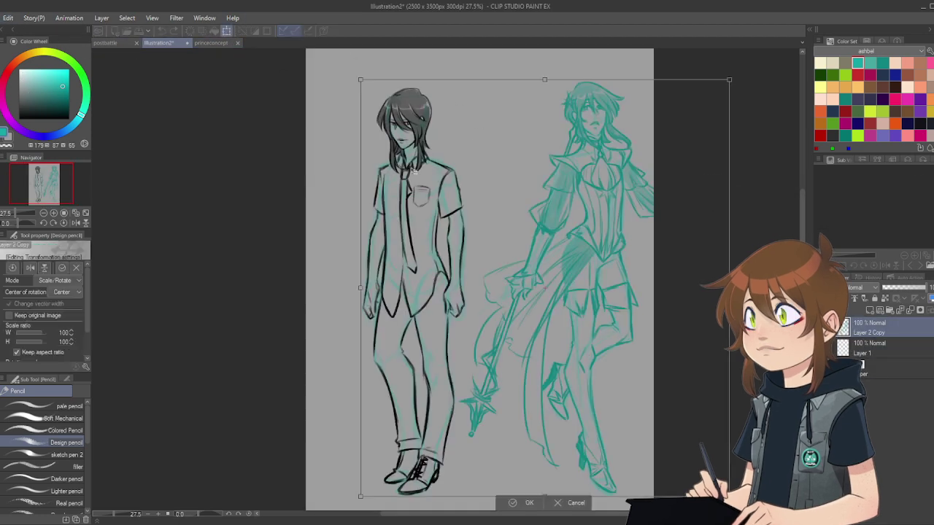
scroll(710, 388, down, 3)
scroll(713, 465, up, 2)
mouse_move(721, 459)
mouse_down()
mouse_move(492, 219)
mouse_move(503, 229)
mouse_up()
mouse_move(479, 127)
mouse_down()
mouse_move(417, 103)
mouse_move(436, 95)
mouse_move(398, 95)
mouse_up()
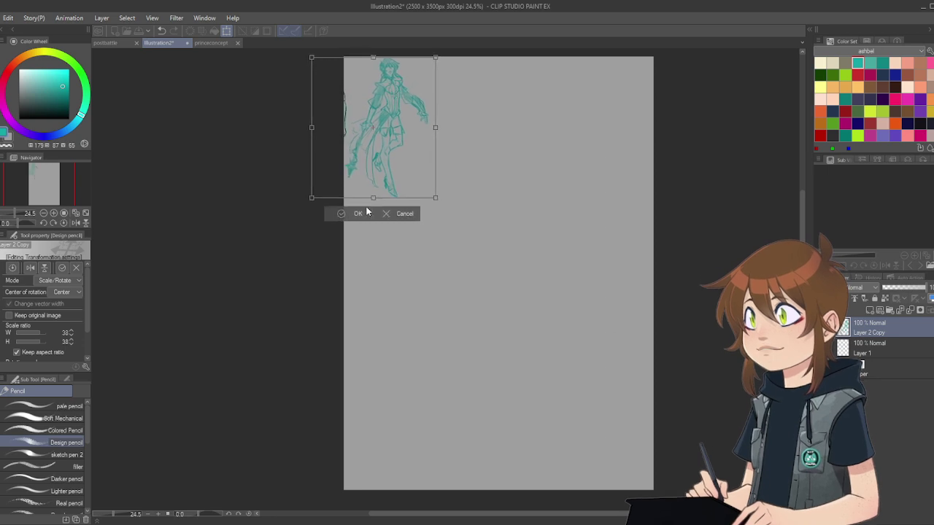
drag(438, 196, 444, 205)
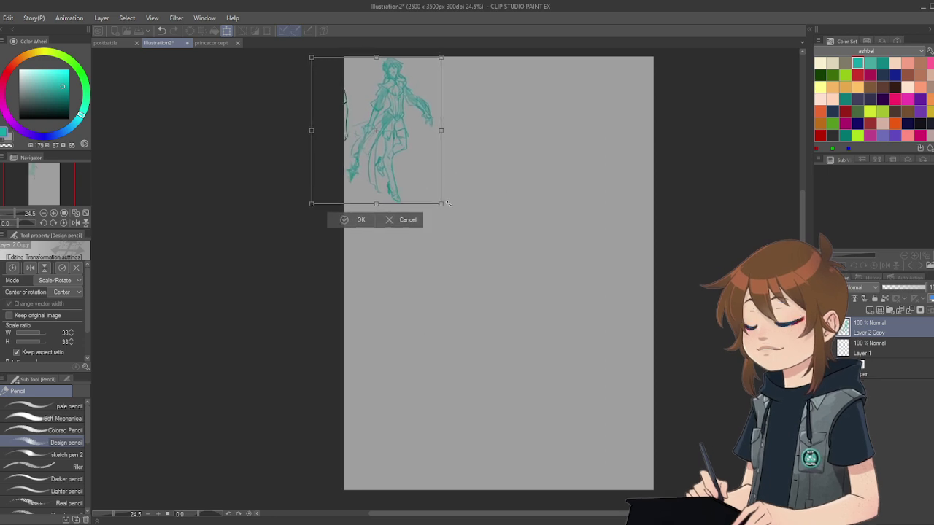
click(354, 216)
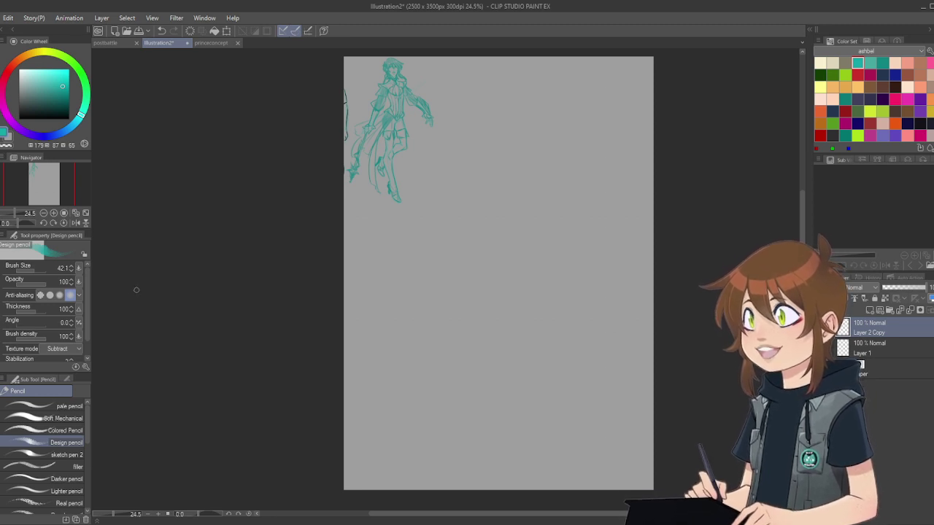
Step: Set the Design pencil's brush size to 25.4
click(34, 271)
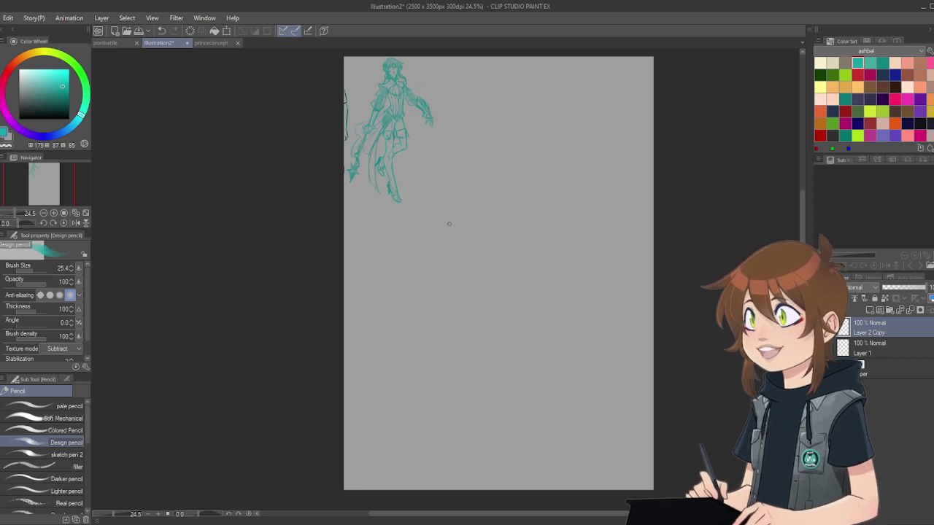
drag(502, 308, 469, 296)
drag(467, 256, 504, 241)
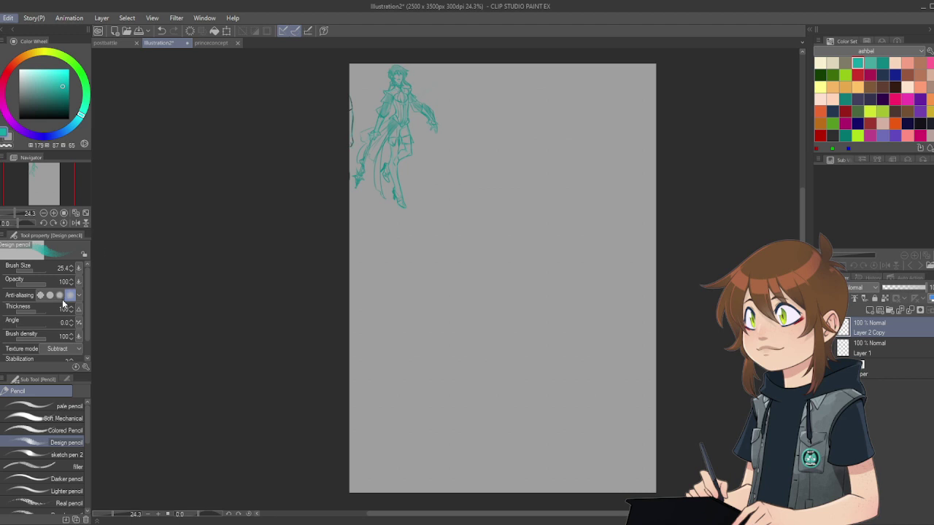
Step: Start changing Illustration2's canvas size, extend the canvas to the right of the sketch and set its width to 4500 px
click(244, 293)
drag(657, 279, 869, 279)
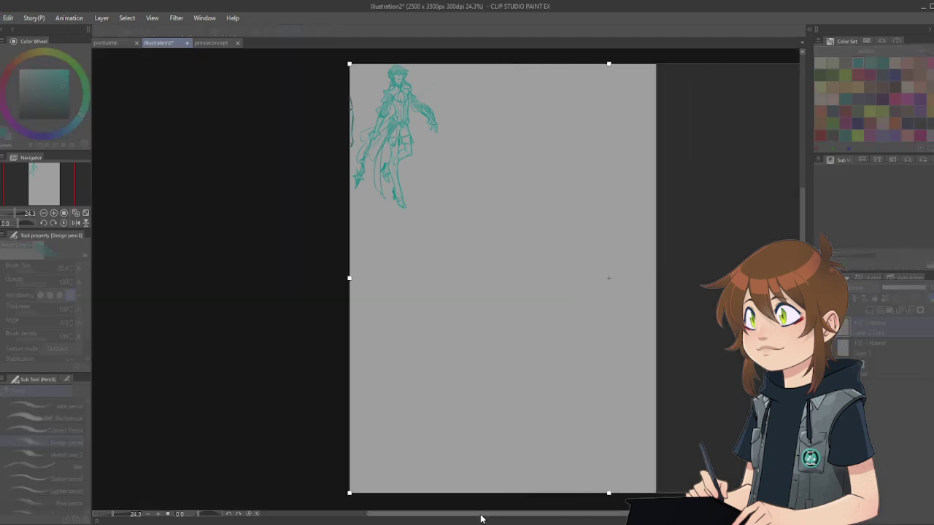
drag(483, 515, 562, 521)
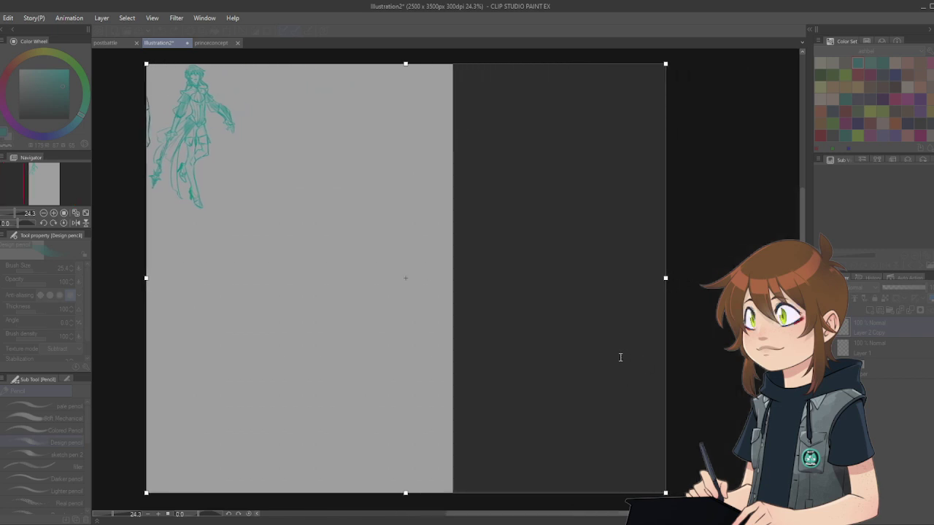
text(4500)
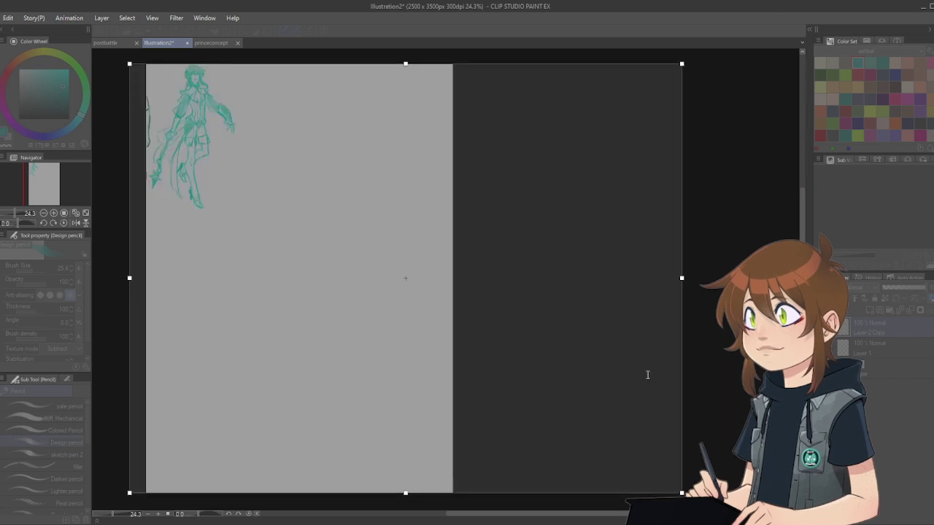
Step: Set the new canvas height to 3000 px, move the canvas frame up to include the whole figure and apply the resize
text(4000)
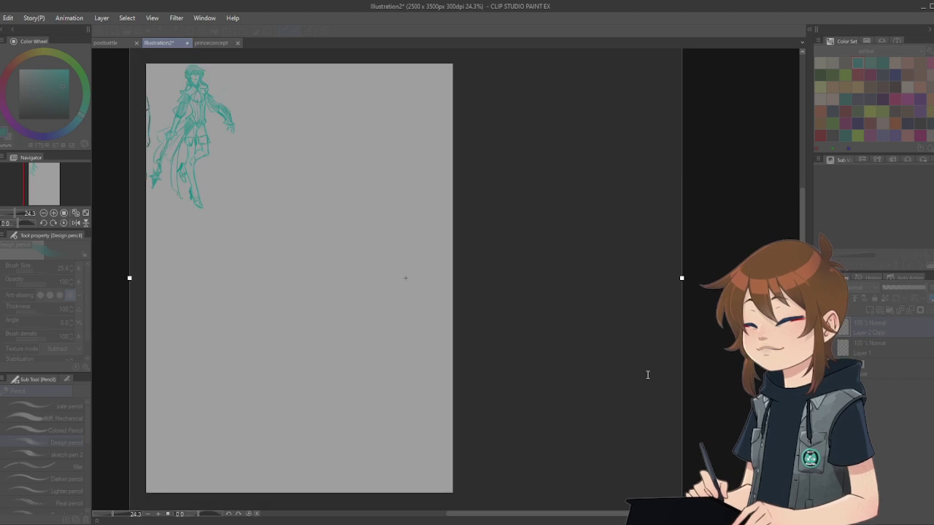
key(BackSpace)
key(BackSpace)
key(BackSpace)
key(BackSpace)
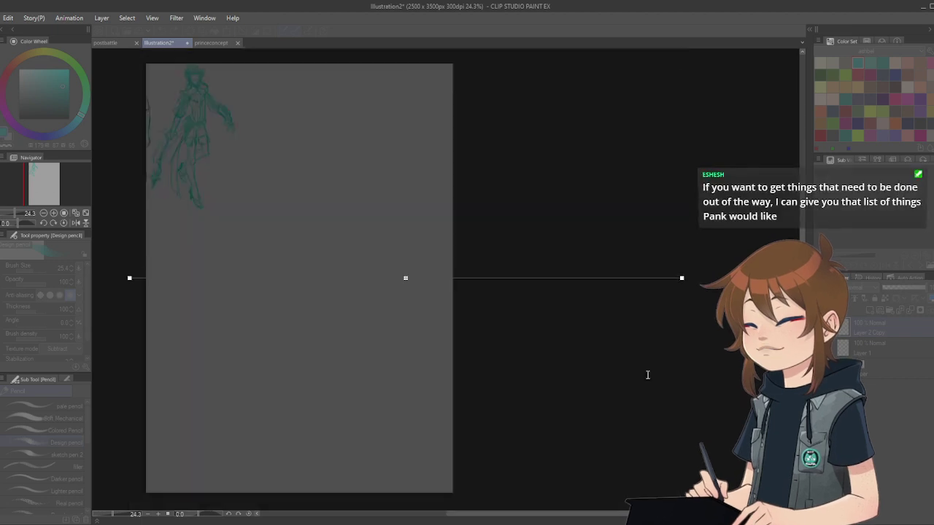
text(500)
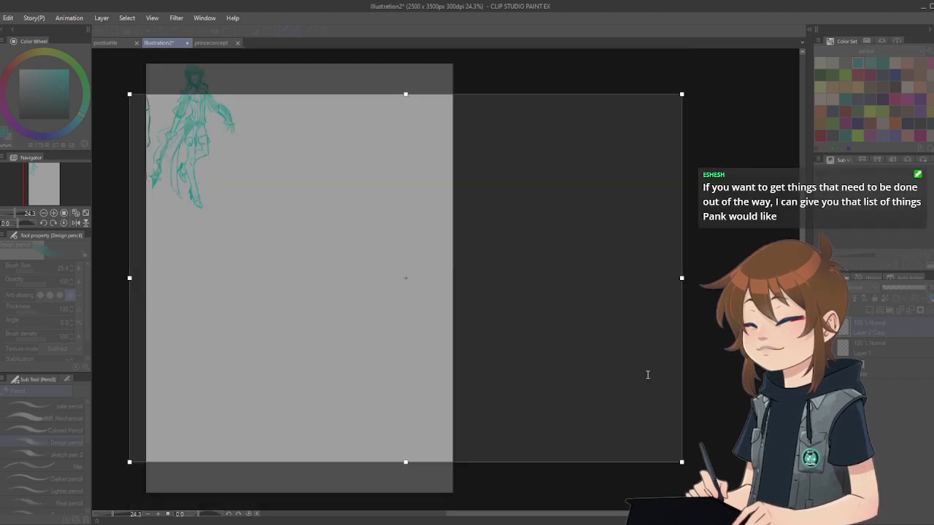
drag(372, 306, 382, 272)
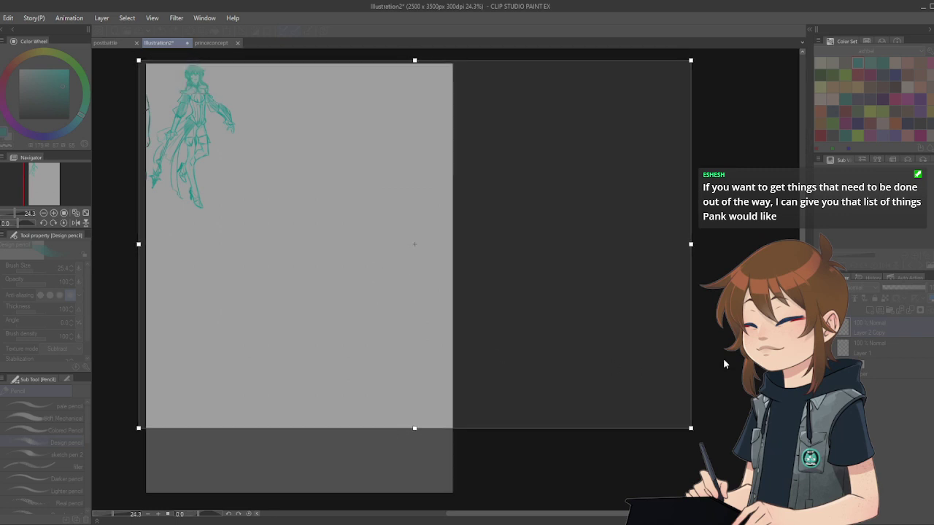
key(Return)
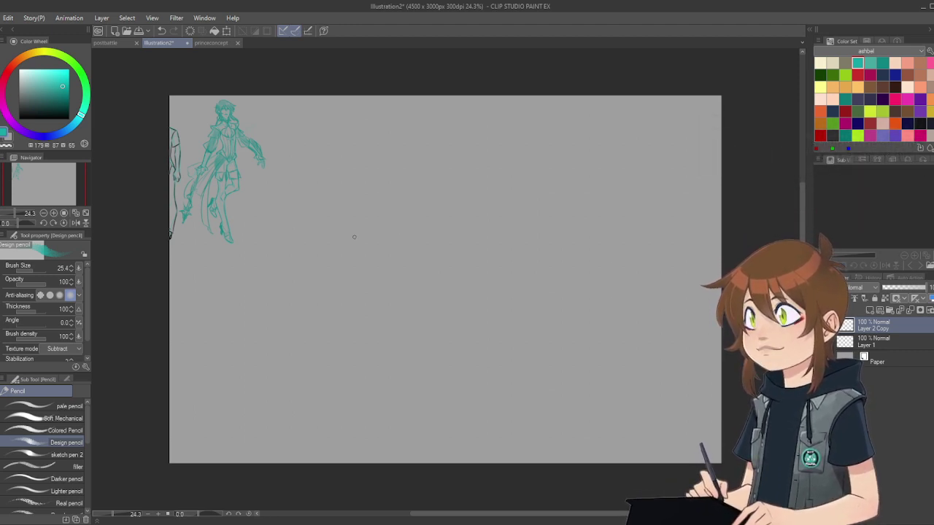
Step: Examine the panksquid character's face, mouth and hair up close, along with the document's mouth layers
scroll(419, 148, up, 1)
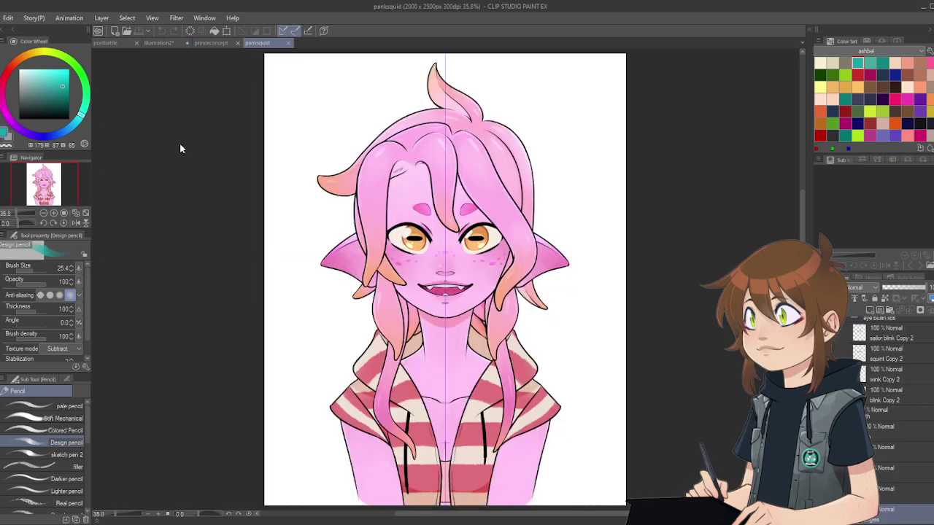
scroll(473, 241, up, 3)
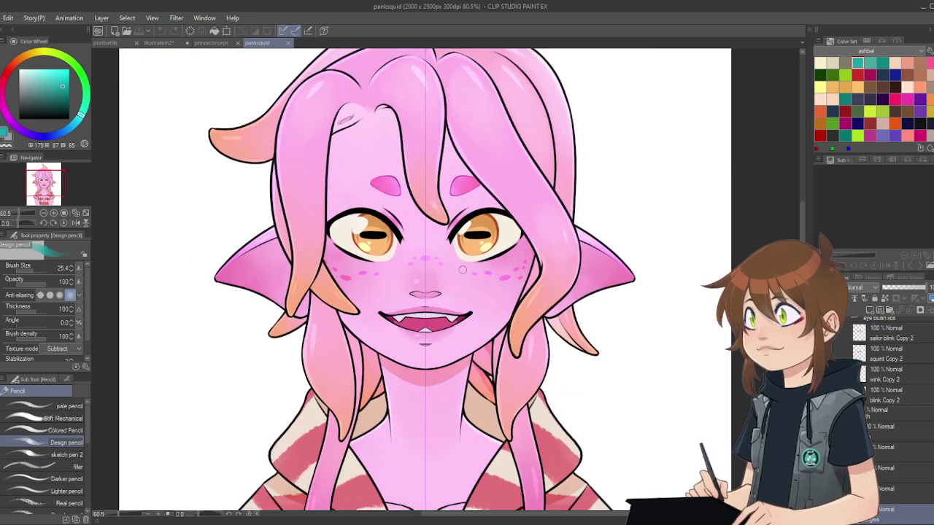
scroll(405, 338, up, 4)
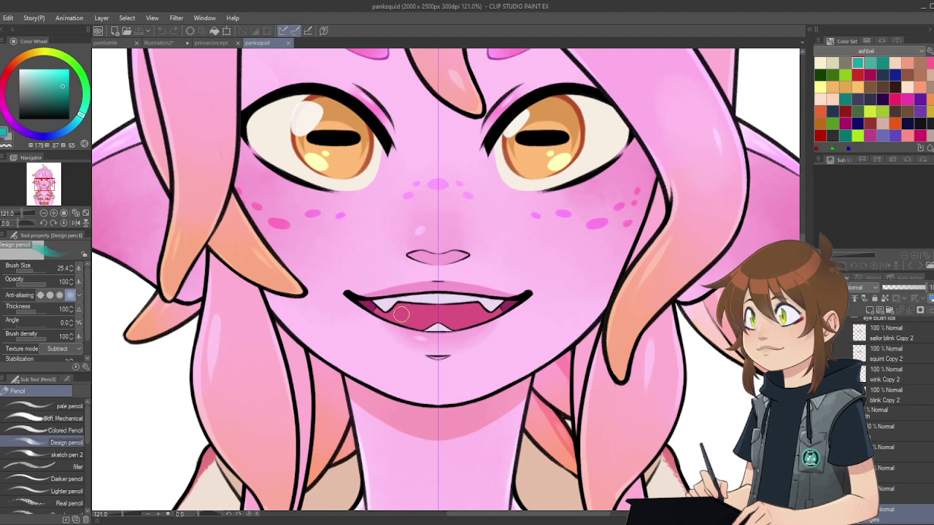
scroll(409, 321, down, 4)
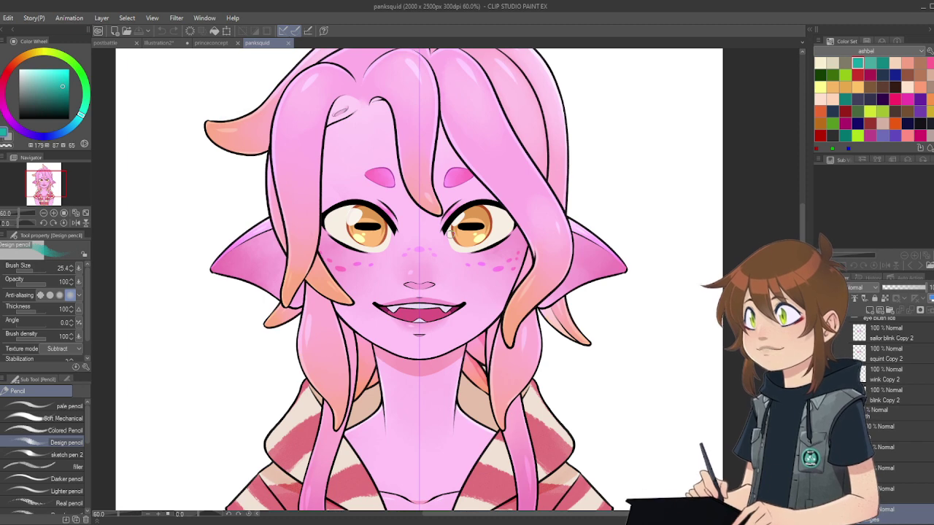
key(ctrl+0)
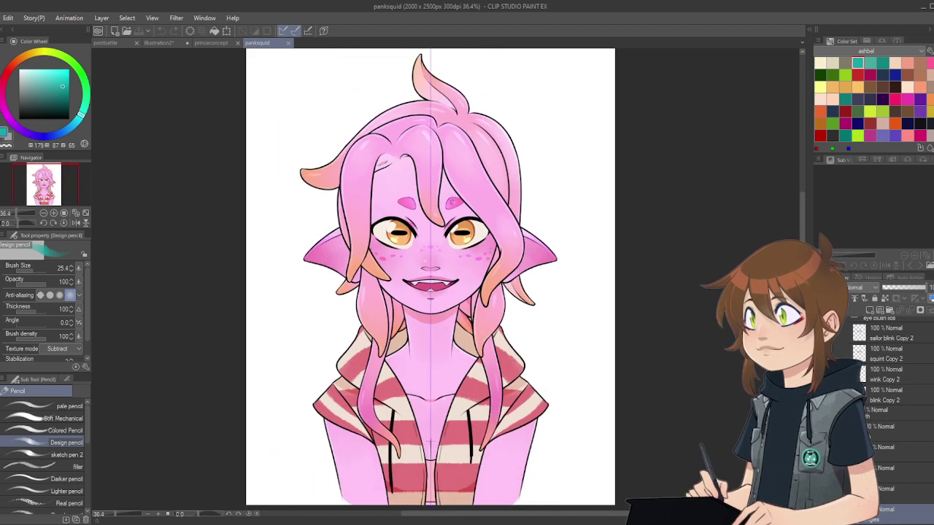
scroll(452, 202, down, 2)
scroll(451, 98, up, 5)
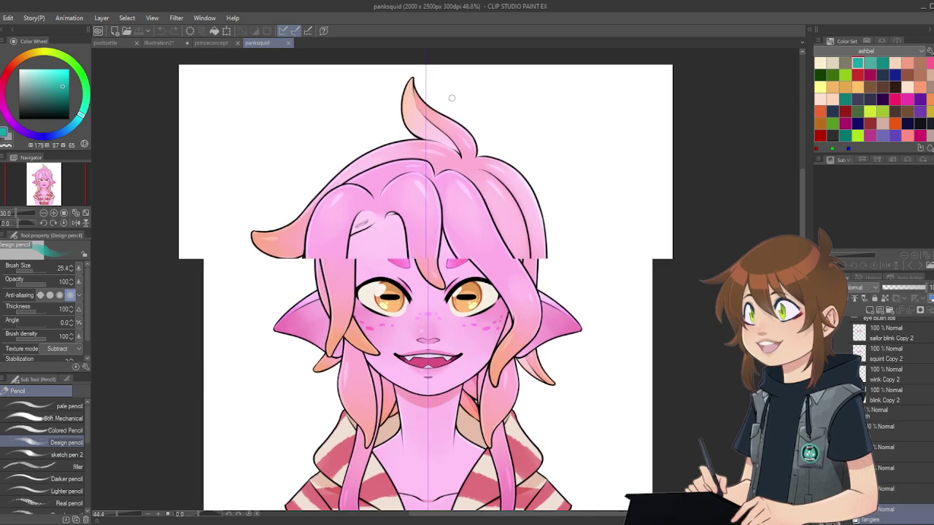
scroll(452, 98, up, 1)
scroll(886, 419, down, 3)
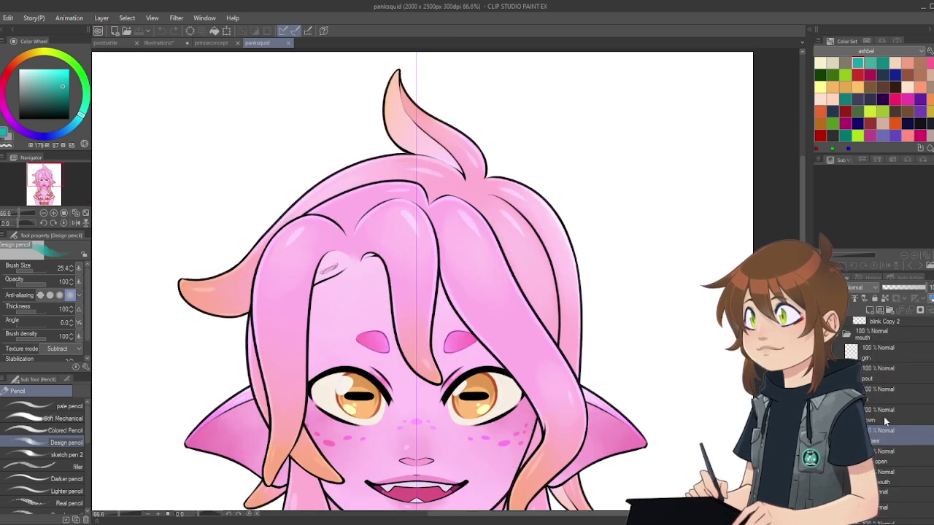
Step: Add a new layer folder directly below the left lock layer of the front tendrils group
scroll(889, 430, down, 3)
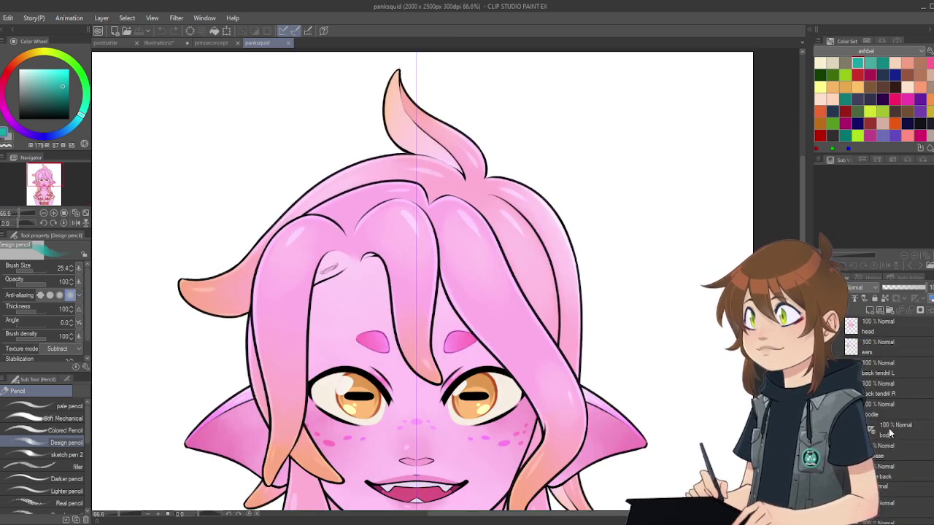
scroll(889, 429, down, 5)
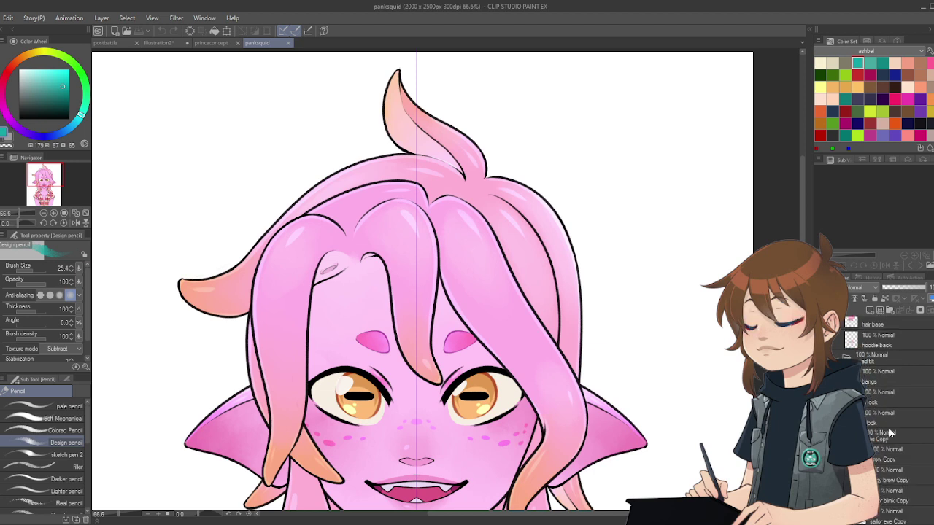
scroll(890, 431, up, 8)
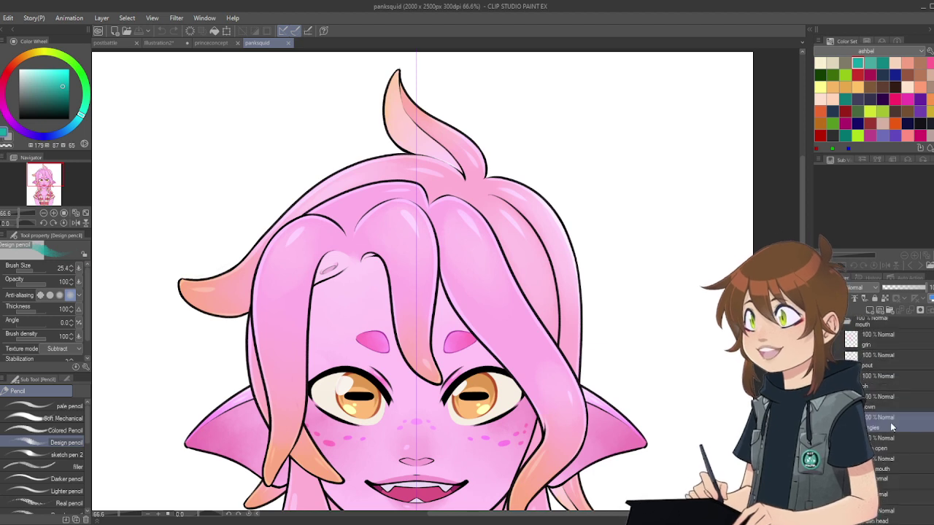
scroll(891, 427, up, 5)
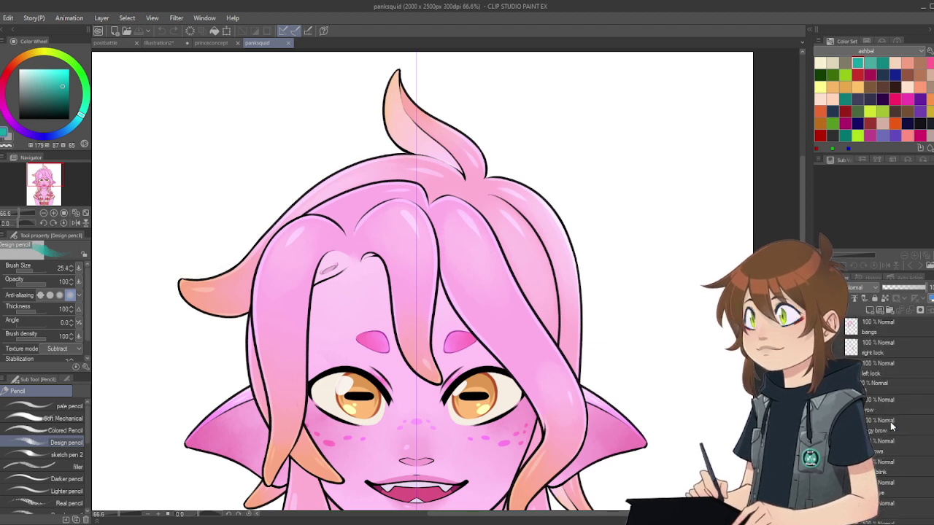
scroll(891, 427, up, 1)
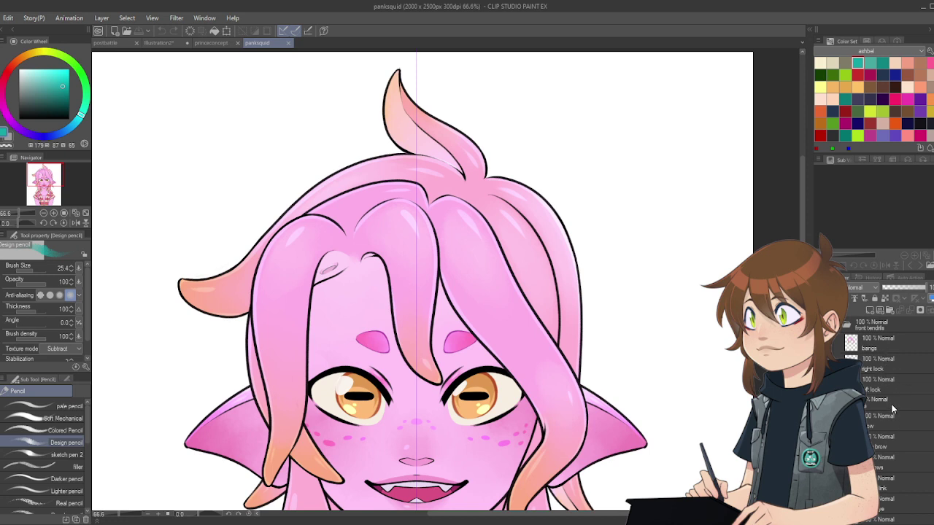
click(892, 402)
click(881, 310)
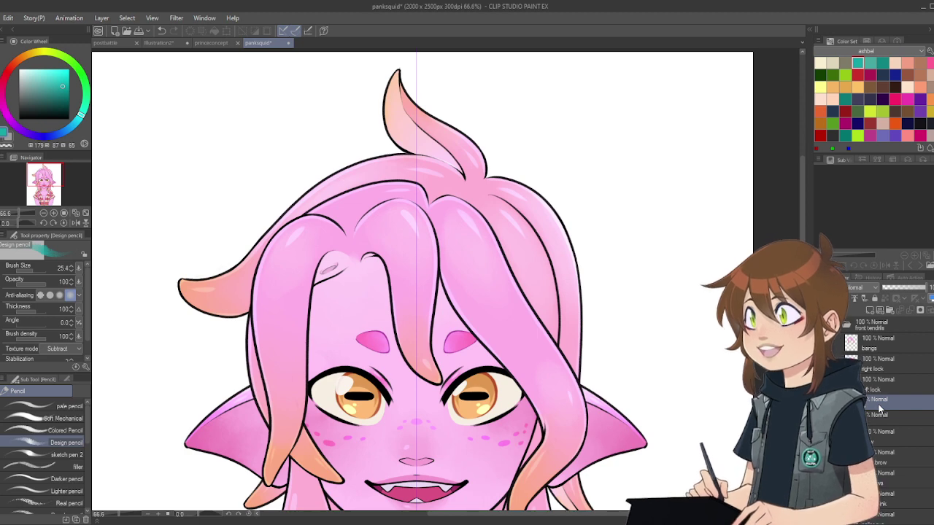
Step: Examine the panksquid character's head, hair and shoulders in overall and close-up views
scroll(509, 373, down, 2)
scroll(518, 438, up, 2)
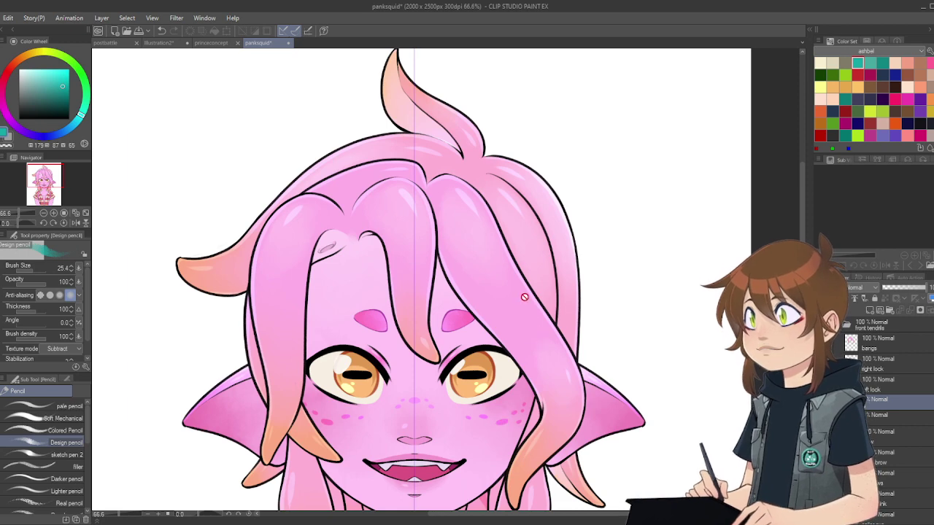
scroll(523, 297, down, 3)
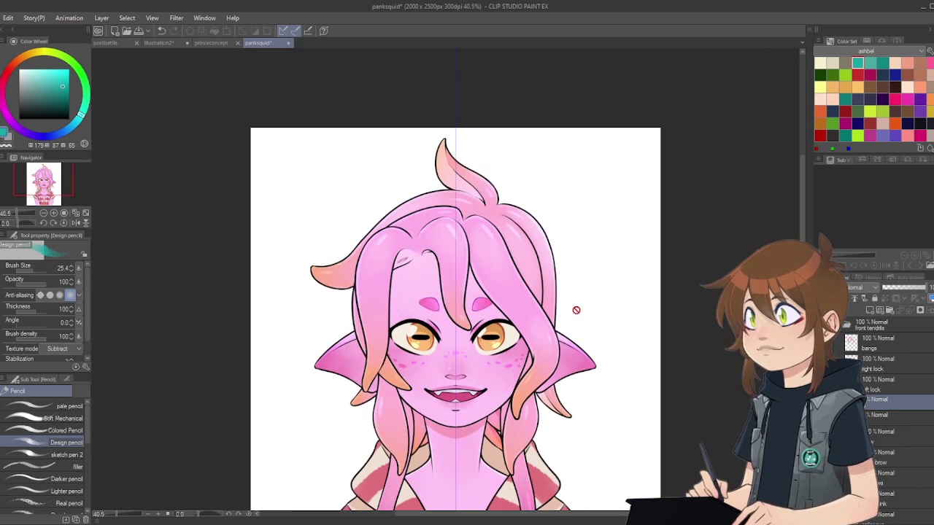
scroll(526, 283, up, 3)
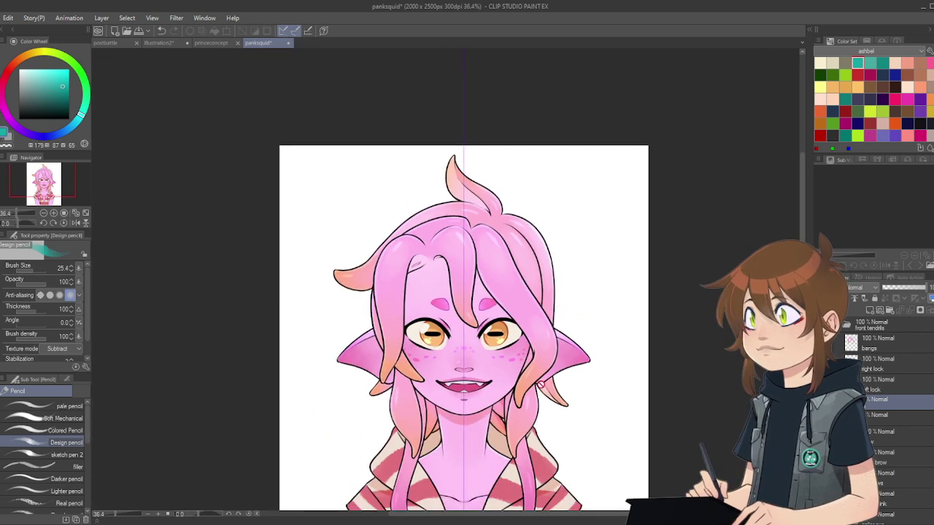
scroll(518, 146, down, 2)
scroll(518, 146, up, 1)
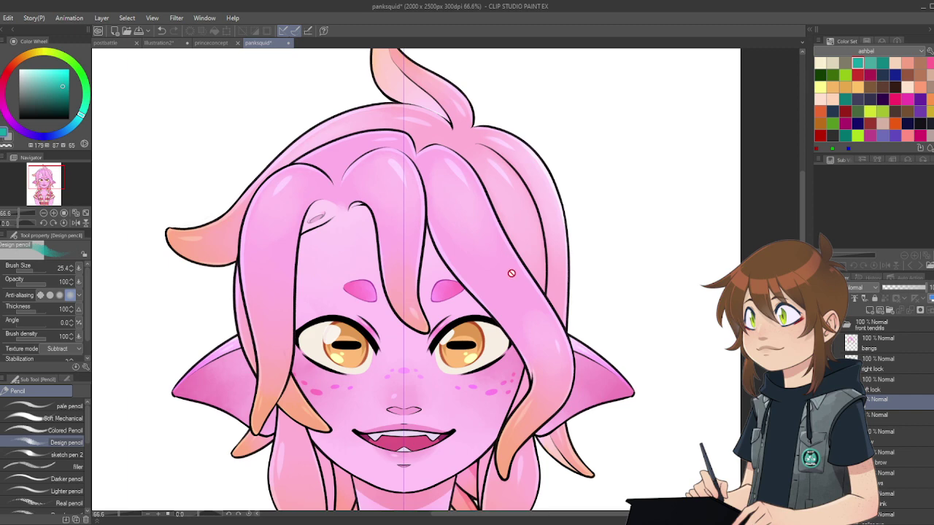
scroll(512, 273, down, 2)
scroll(515, 262, up, 2)
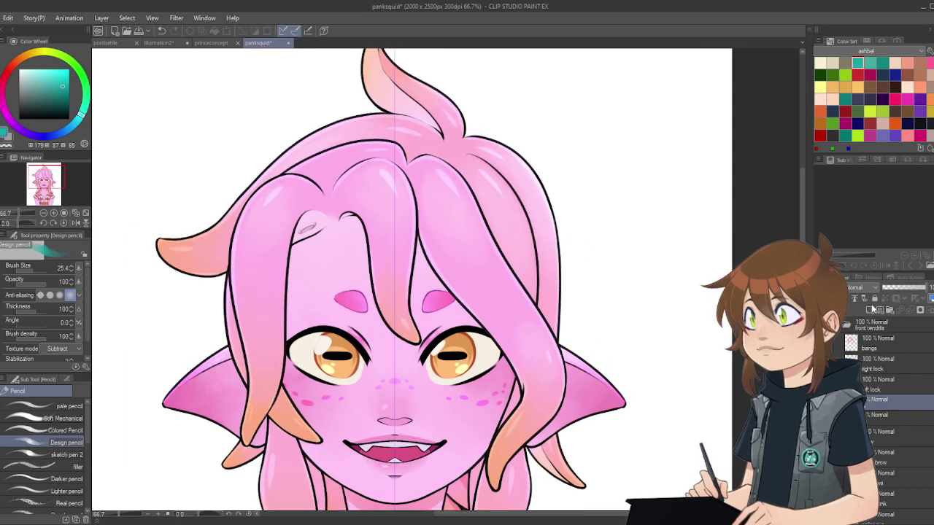
Step: On a new layer in the folder, sketch the inner edges of mirrored cat ears in teal with the Design pencil at size 21.5
click(871, 309)
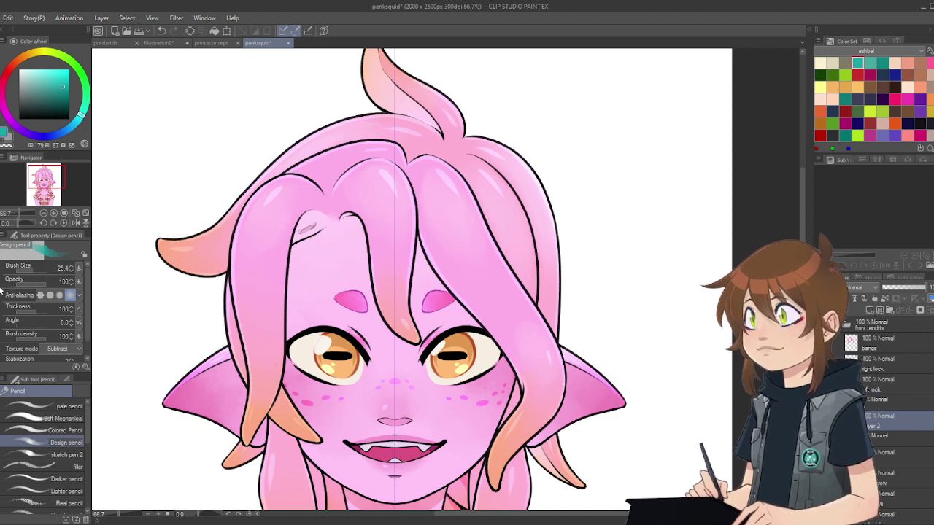
click(43, 223)
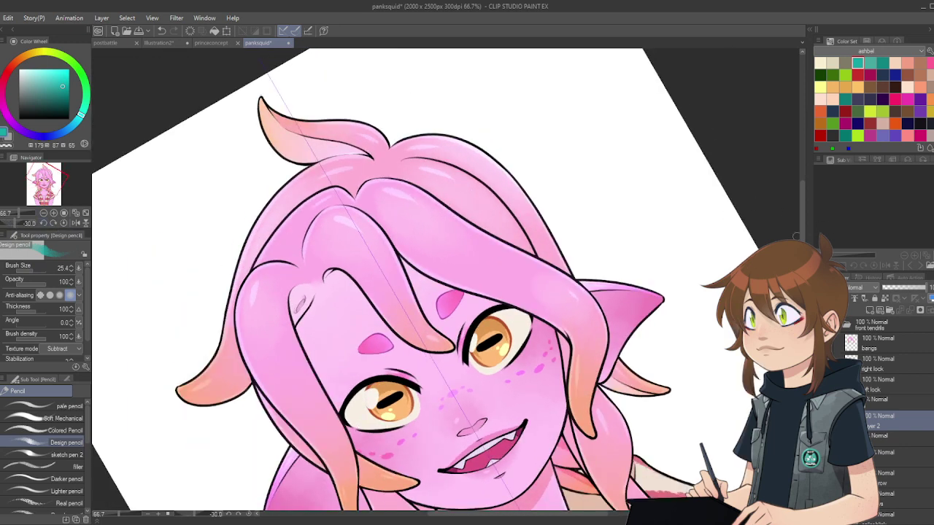
scroll(265, 235, up, 3)
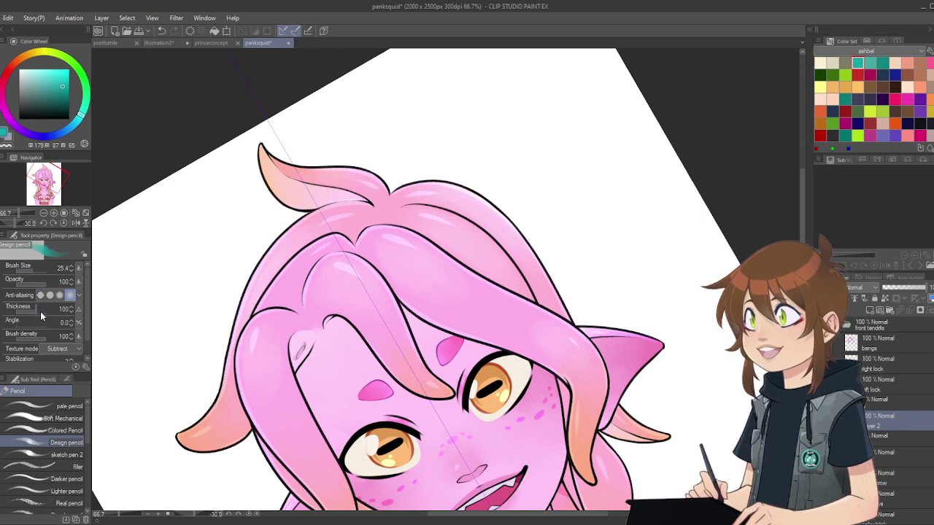
click(32, 270)
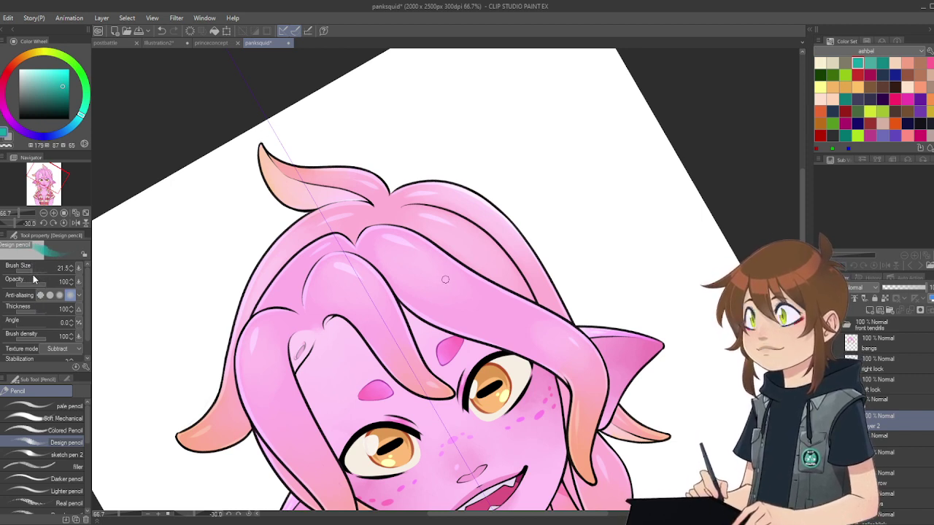
drag(424, 94, 391, 174)
drag(412, 128, 378, 199)
drag(404, 140, 370, 219)
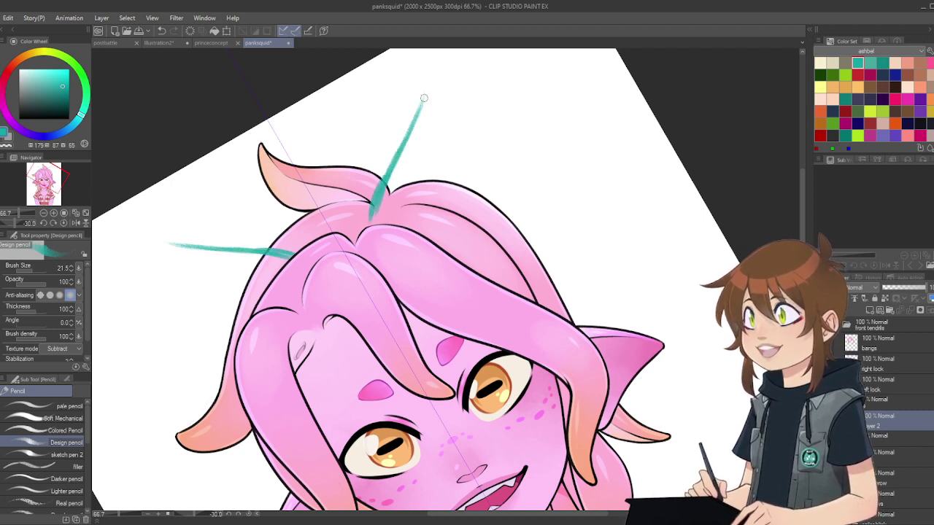
Step: Sketch the curved outer edges of both cat ears from the tips down to the sides of the hair
drag(435, 97, 491, 165)
drag(454, 114, 509, 212)
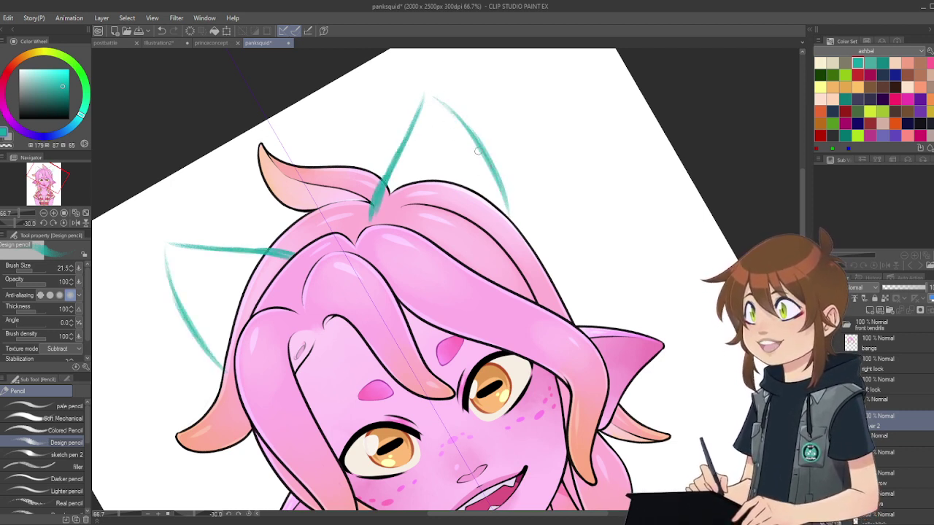
drag(478, 151, 511, 227)
drag(501, 191, 511, 236)
mouse_move(491, 161)
mouse_down()
mouse_move(507, 262)
mouse_move(478, 146)
mouse_move(493, 233)
mouse_move(504, 217)
mouse_move(511, 261)
mouse_up()
drag(509, 222, 502, 270)
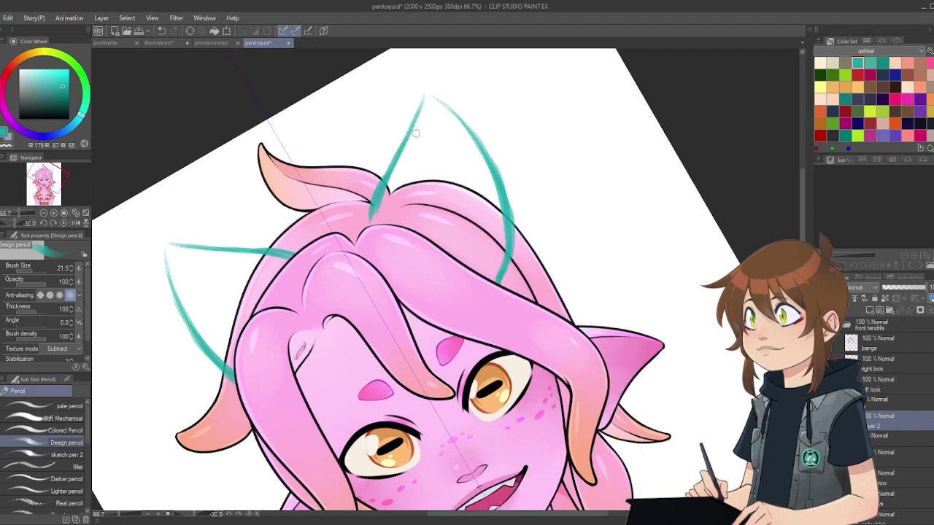
Step: Draw the inner fold lines from the cat ear tips to the hair and add short curved strokes near the ear bases
drag(426, 106, 429, 168)
drag(426, 122, 428, 192)
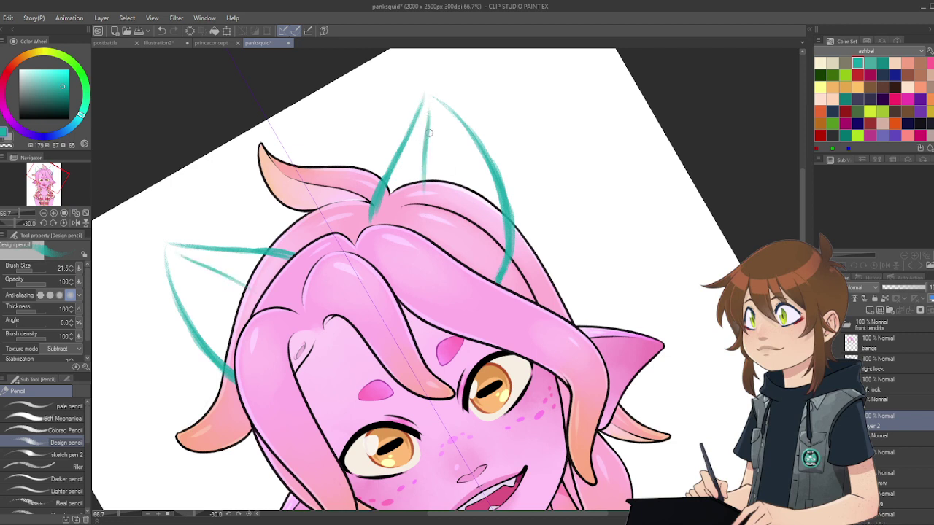
drag(427, 141, 431, 219)
drag(427, 168, 439, 249)
drag(430, 189, 446, 255)
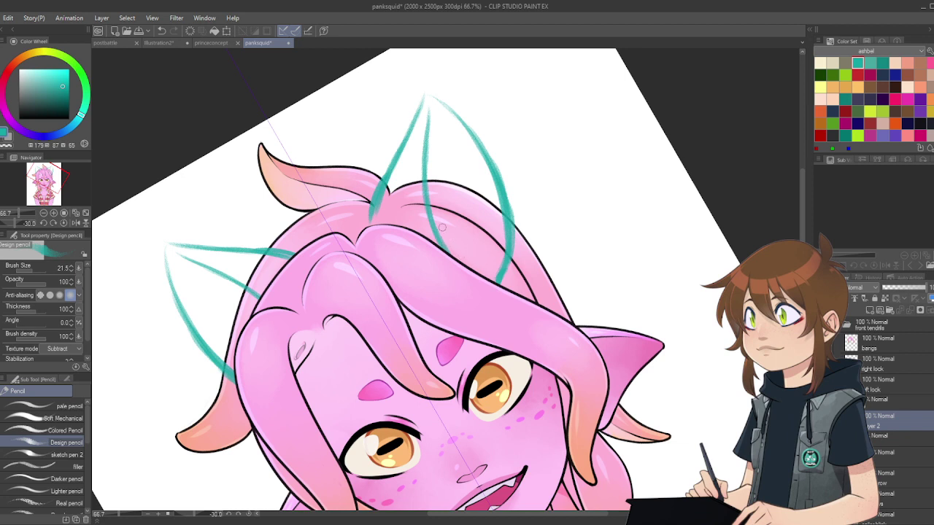
mouse_move(442, 218)
mouse_down()
mouse_move(447, 253)
mouse_move(476, 268)
mouse_move(475, 280)
mouse_up()
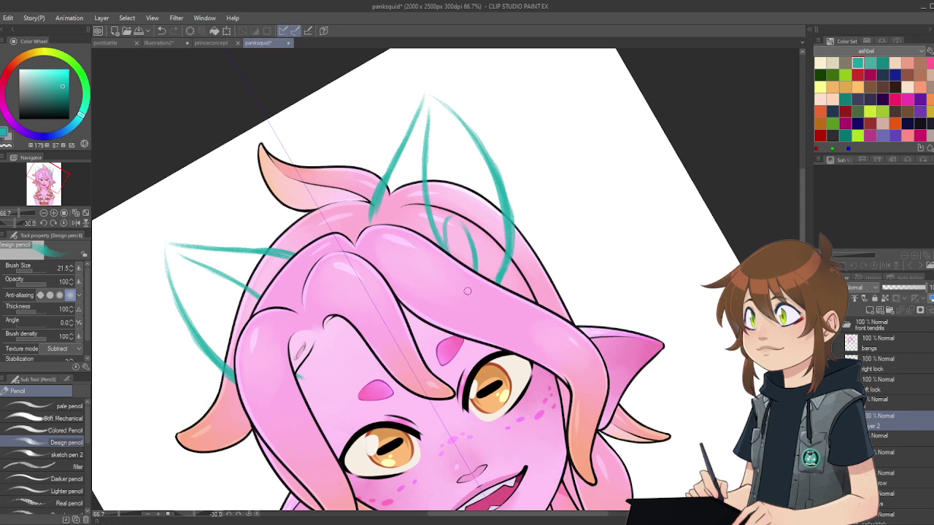
drag(444, 212, 471, 252)
Step: Straighten the canvas view and erase the ear lines overlapping the bangs with the Soft eraser at size 115.3, returning to the Design pencil
click(64, 224)
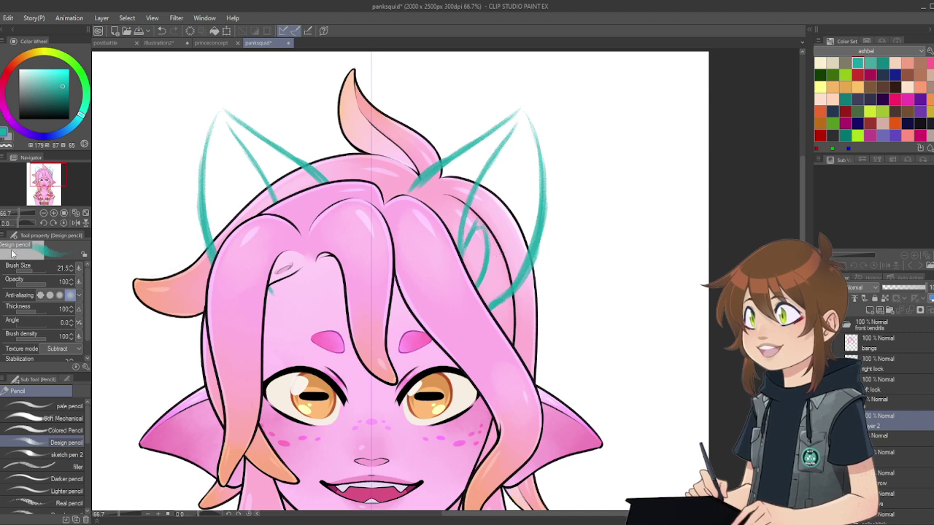
key(e)
drag(36, 270, 38, 270)
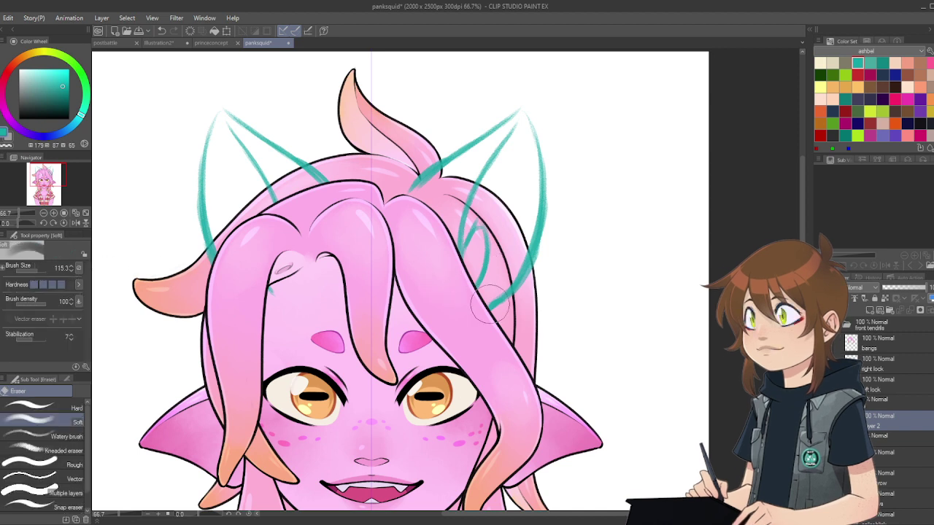
mouse_move(456, 277)
mouse_down()
mouse_move(495, 318)
mouse_move(432, 260)
mouse_move(438, 245)
mouse_up()
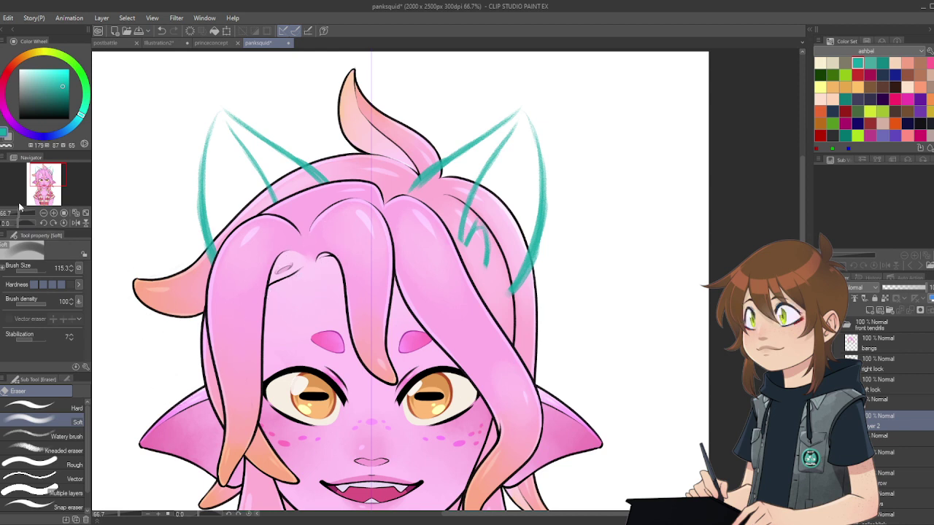
key(p)
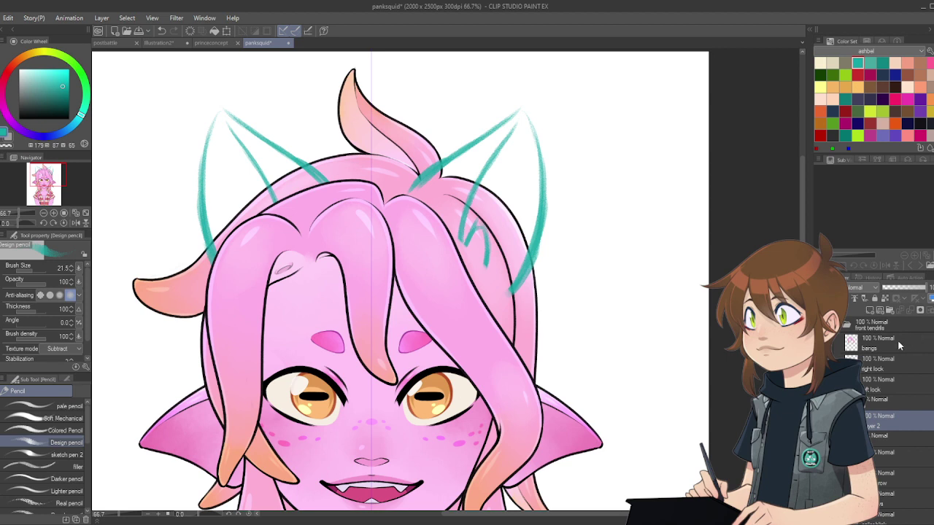
Step: Look through the document's layer stack, including the brow, eye, mouth, face, tendril and head tilt layers
scroll(891, 416, down, 10)
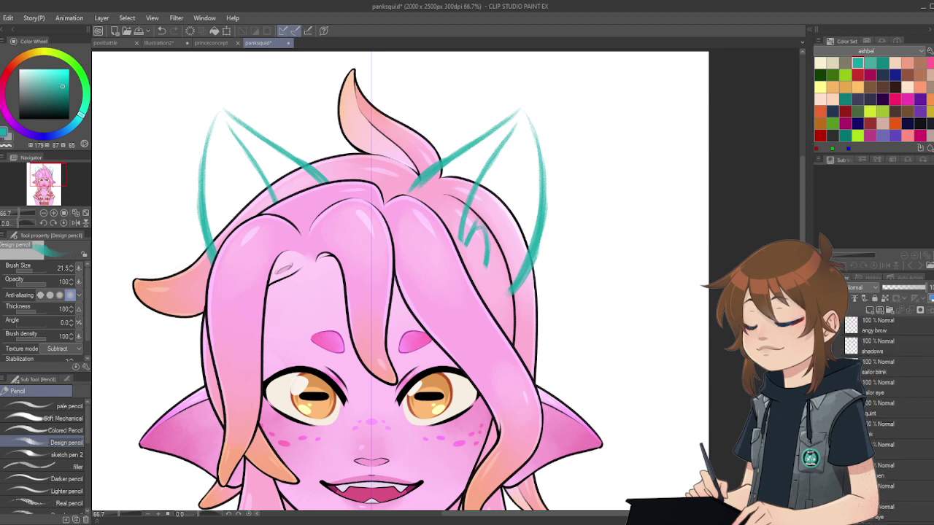
scroll(890, 409, down, 5)
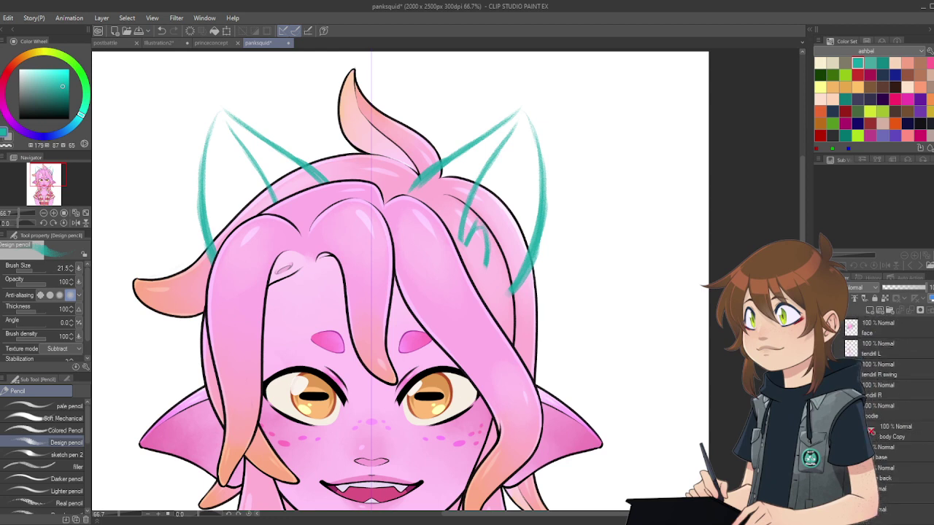
scroll(890, 409, up, 5)
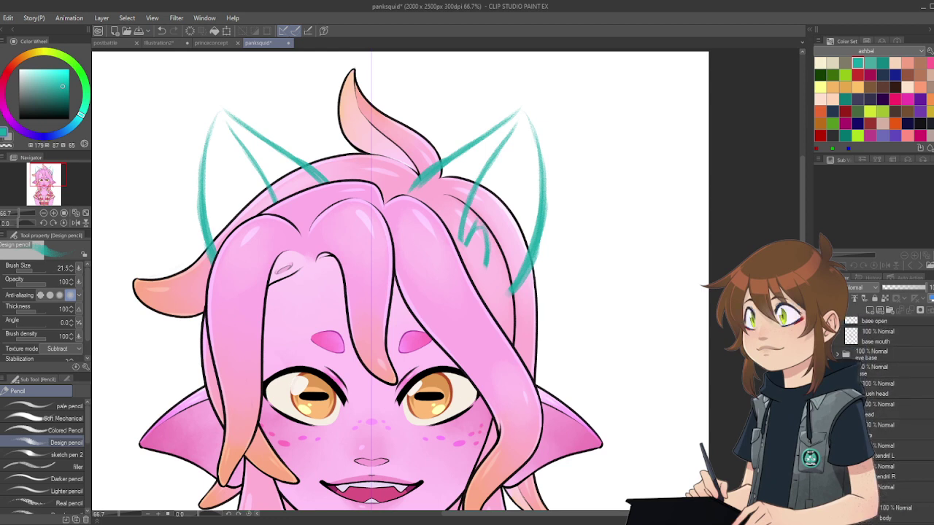
scroll(890, 416, down, 3)
scroll(890, 409, down, 3)
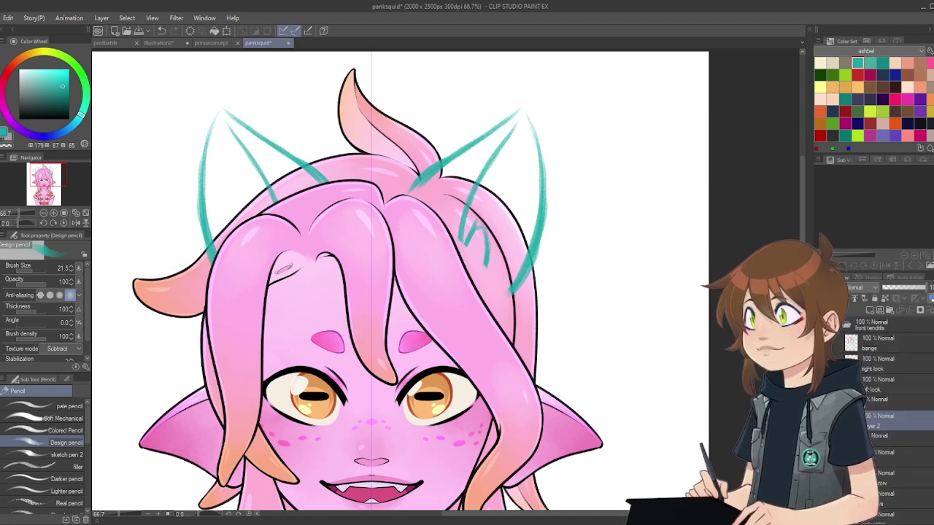
scroll(890, 408, down, 2)
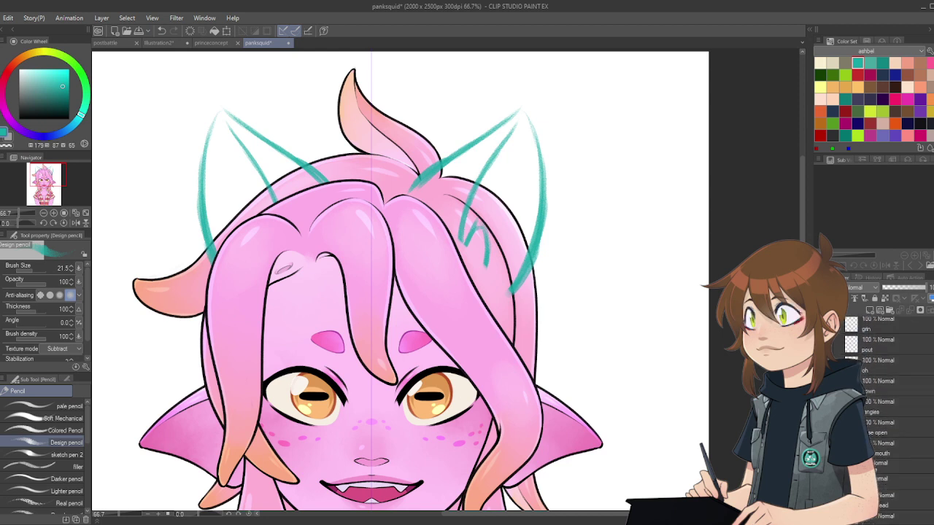
scroll(890, 409, up, 5)
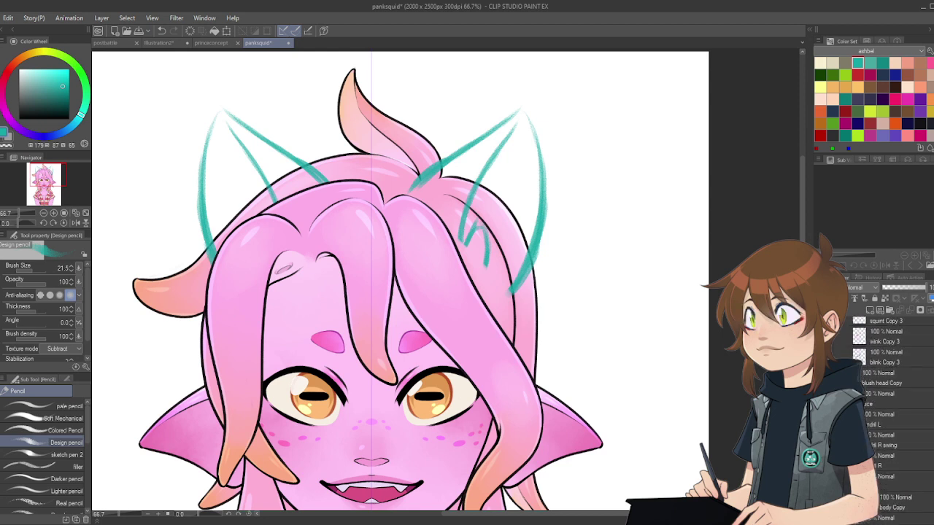
scroll(890, 409, down, 5)
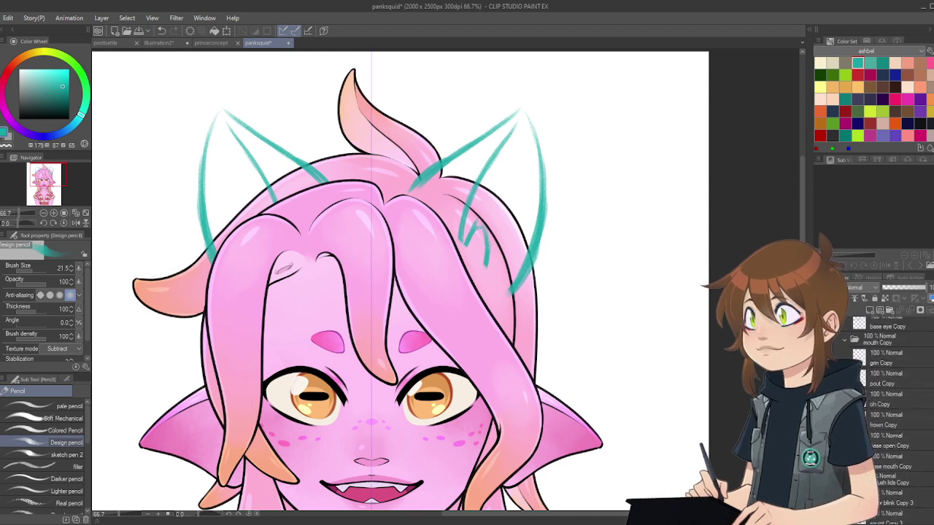
scroll(890, 408, up, 2)
scroll(890, 408, up, 8)
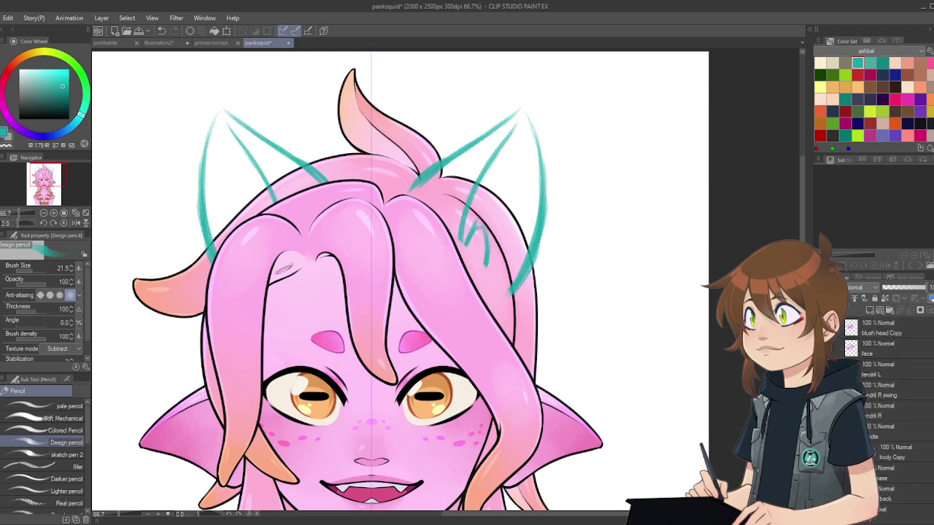
scroll(891, 409, up, 3)
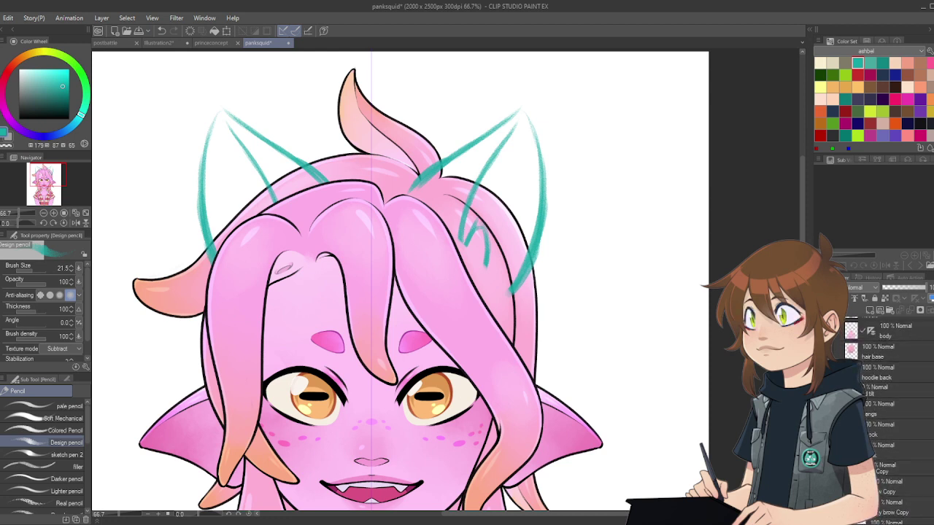
scroll(891, 409, up, 4)
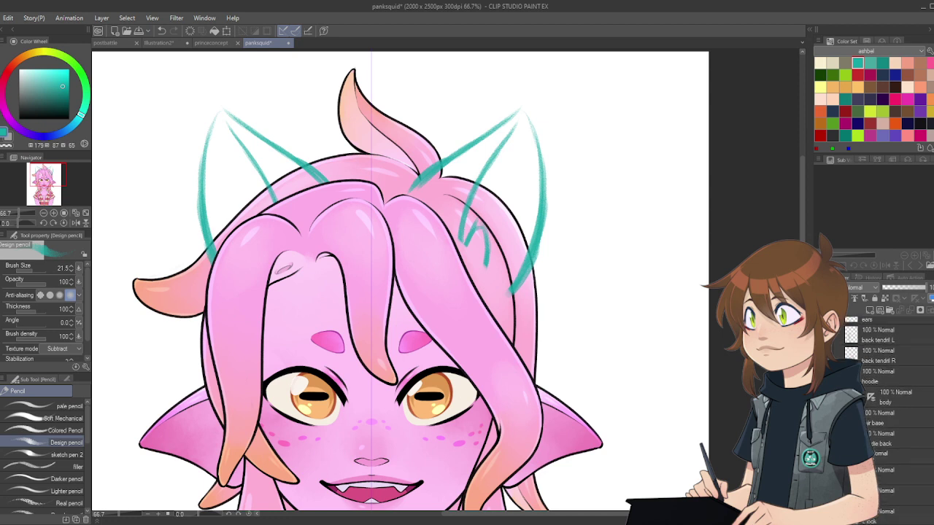
Step: Check the body layer in the stack, reselect the Layer 2 sketch layer and rotate the canvas view to -30°
click(894, 450)
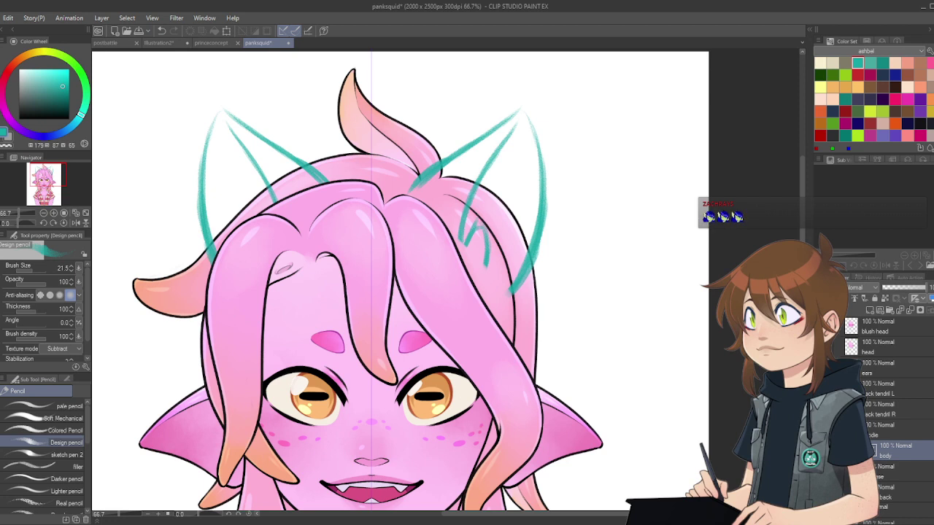
scroll(892, 409, down, 5)
scroll(892, 408, up, 5)
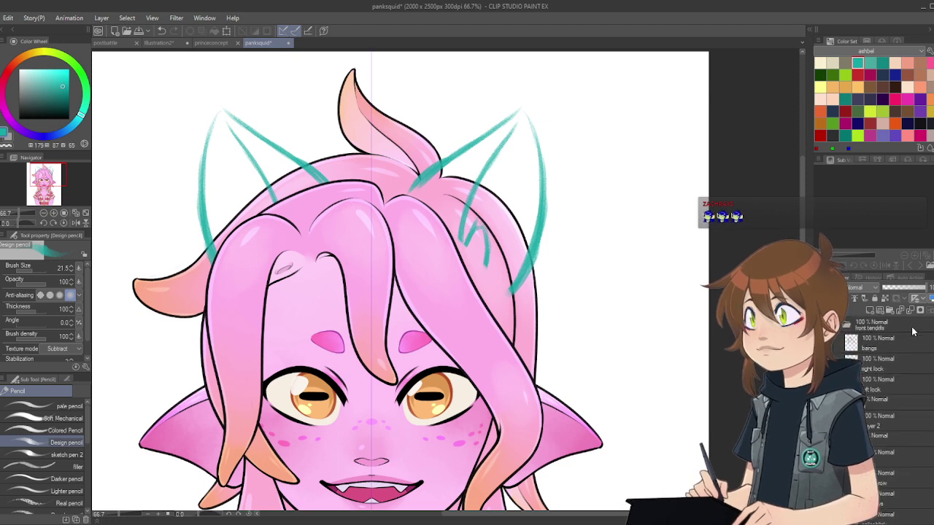
click(881, 429)
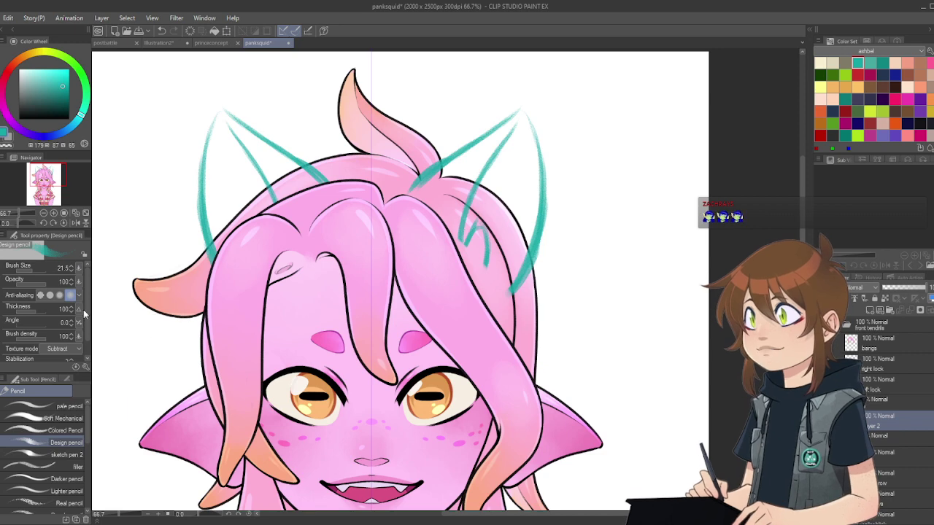
double_click(42, 223)
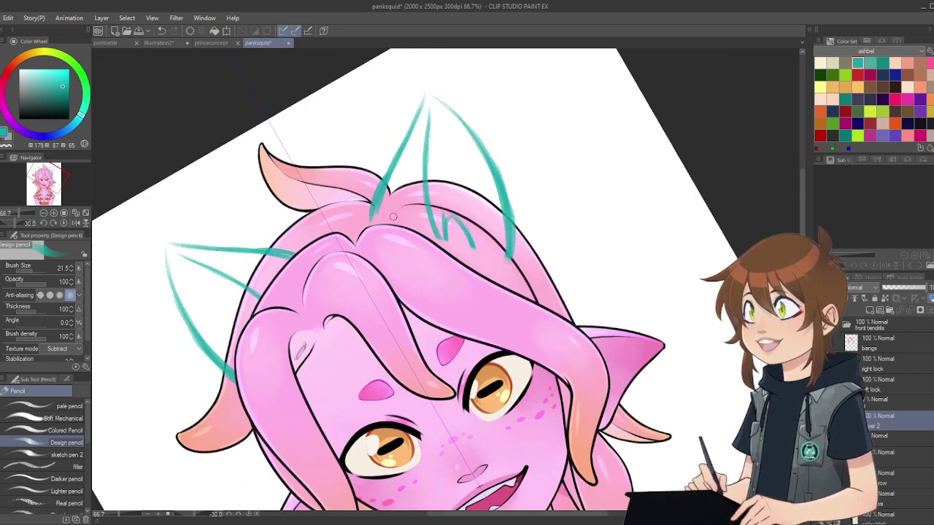
drag(430, 182, 475, 160)
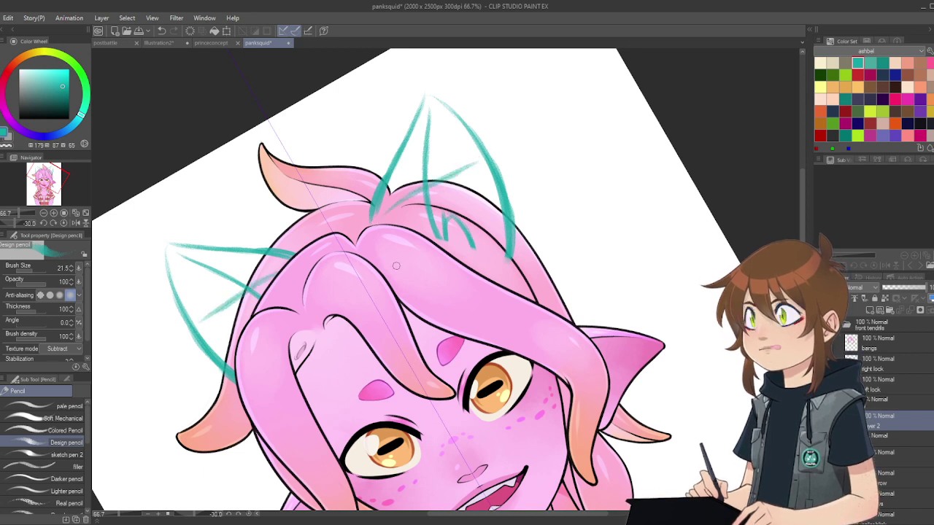
key(ctrl+z)
key(ctrl+z)
key(ctrl+z)
key(ctrl+z)
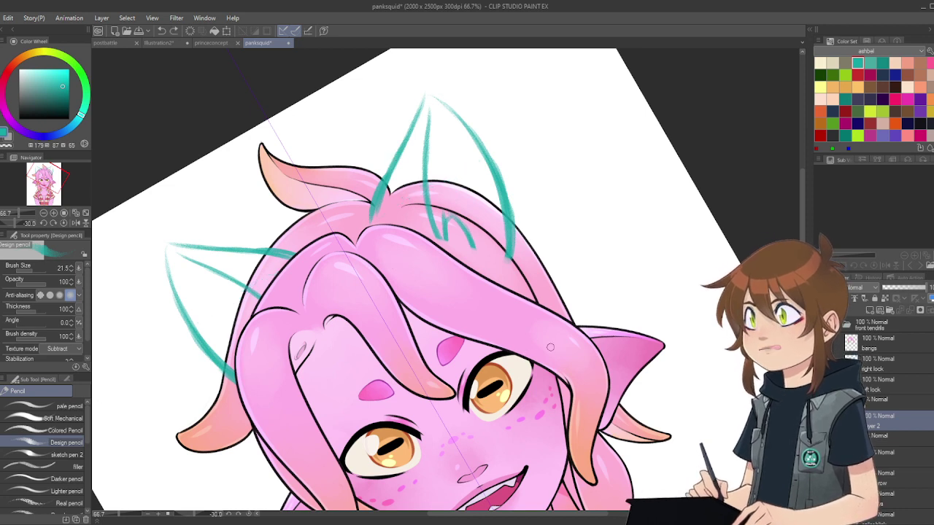
Step: Stop the body layer's symmetry ruler from applying to other layers and return to Layer 2
scroll(932, 421, down, 3)
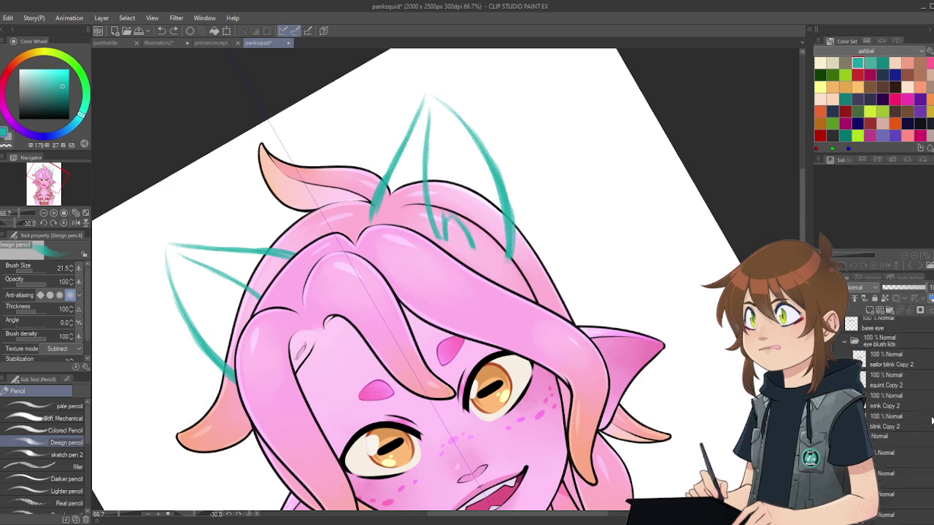
scroll(931, 421, down, 5)
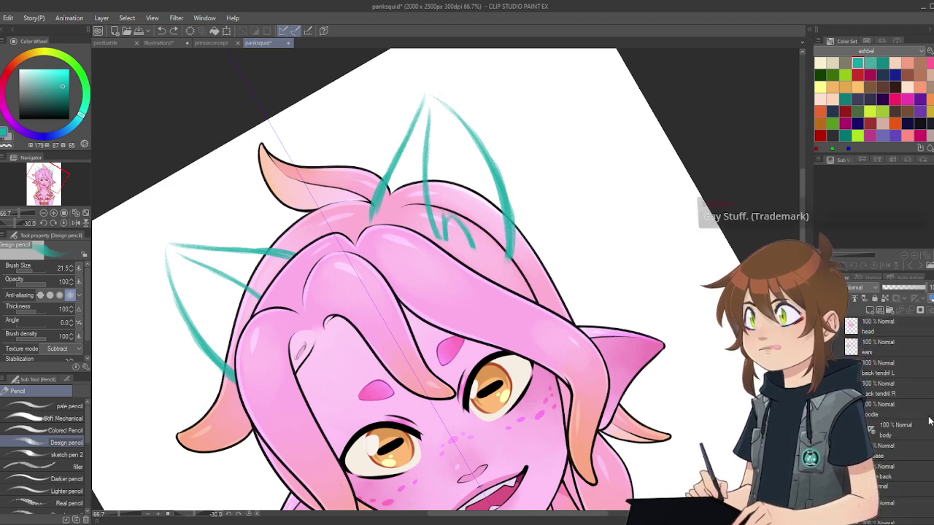
scroll(930, 421, down, 2)
click(870, 393)
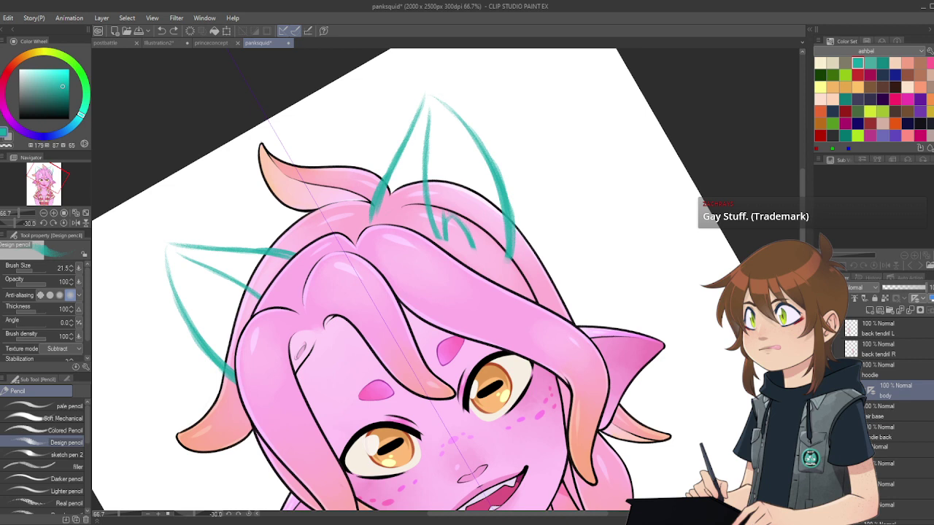
scroll(903, 364, up, 3)
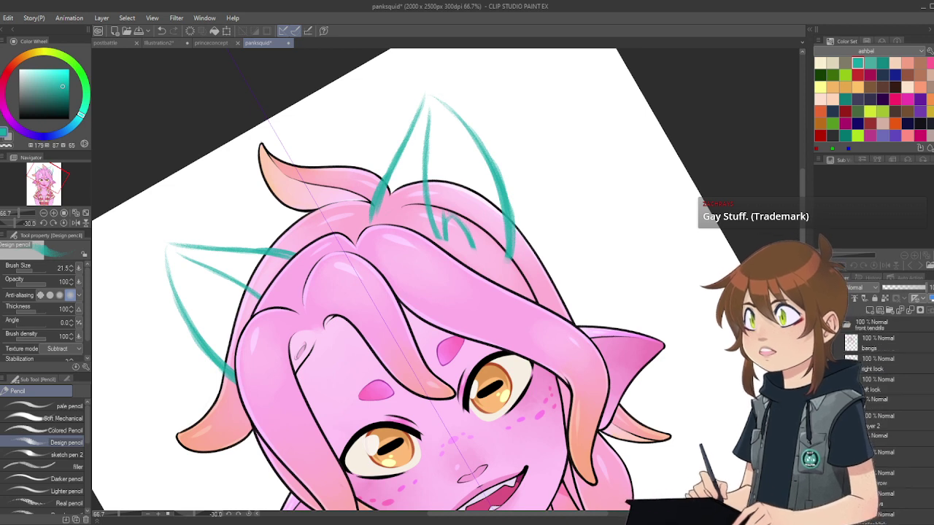
click(888, 428)
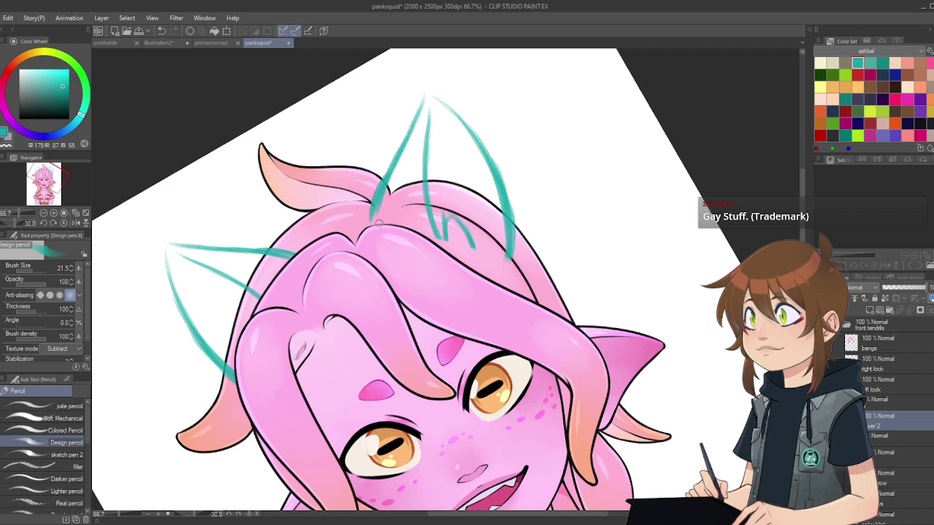
Step: Sketch a folded-down version of the cat ear over the upright ear beside the hair tuft, outlining its upper and outer edges
drag(400, 199, 462, 157)
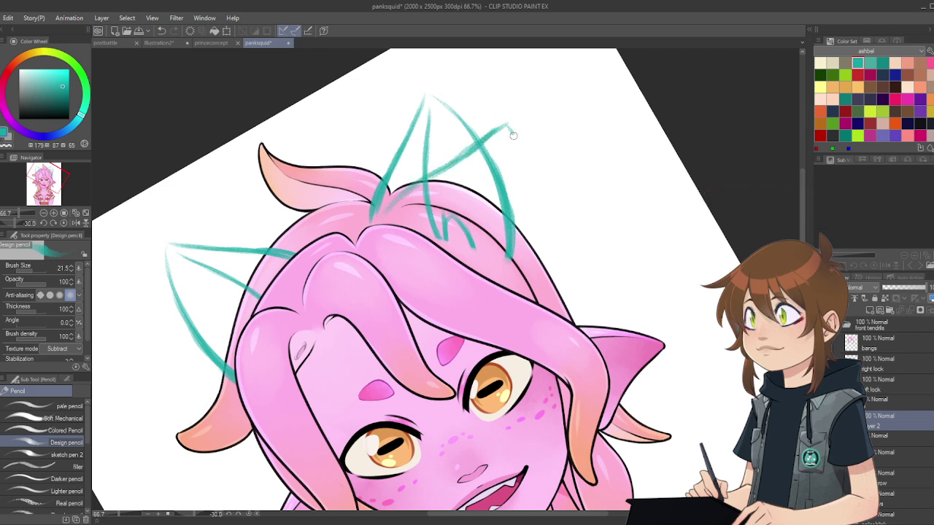
drag(509, 126, 522, 199)
drag(507, 122, 523, 222)
drag(523, 167, 513, 255)
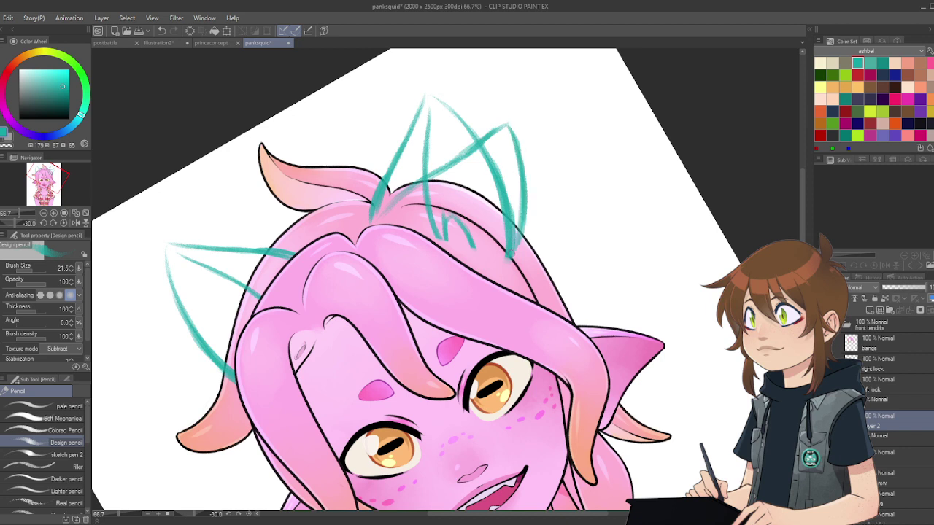
drag(519, 197, 498, 265)
mouse_move(434, 169)
mouse_down()
mouse_move(509, 116)
mouse_move(518, 129)
mouse_move(510, 113)
mouse_move(516, 176)
mouse_up()
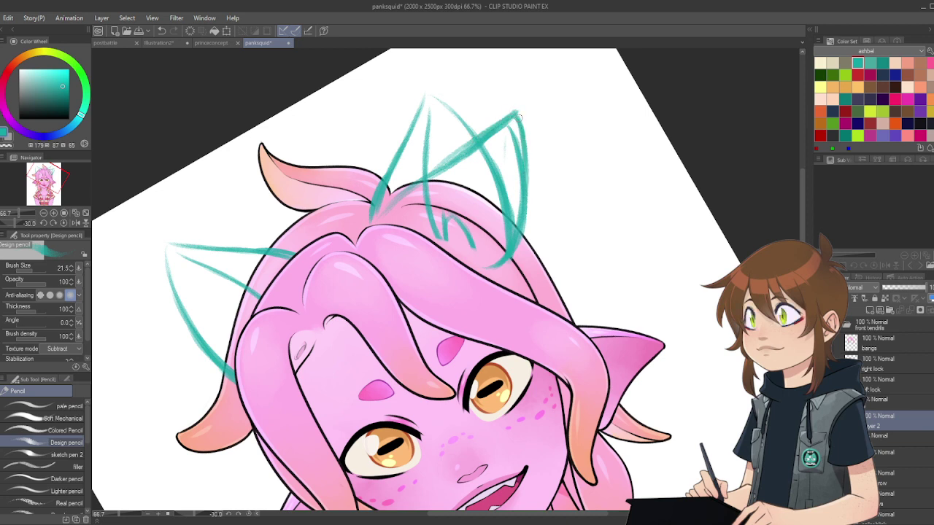
Step: Add the inner fold and base curve to the folded ear, straighten the canvas view and reinforce the ear's outer edge
mouse_move(518, 118)
mouse_down()
mouse_move(511, 159)
mouse_move(513, 125)
mouse_move(491, 222)
mouse_up()
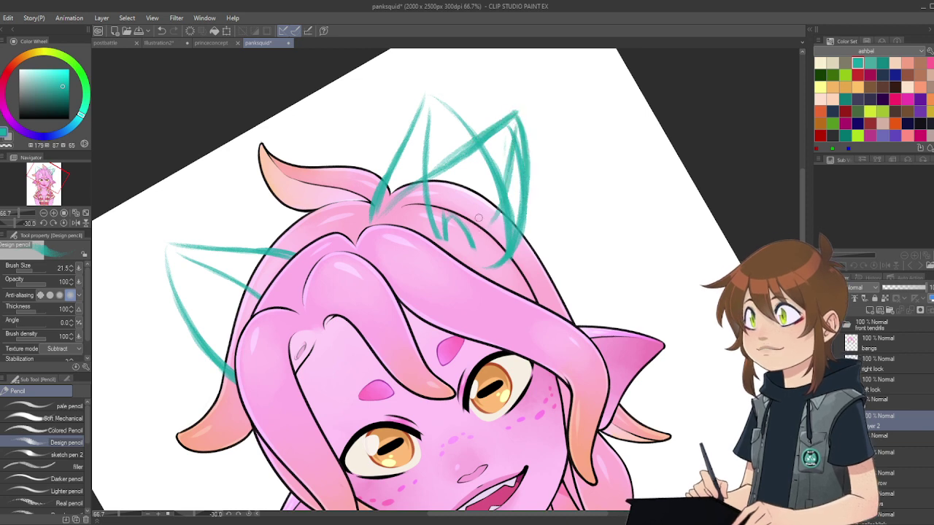
drag(505, 176, 464, 243)
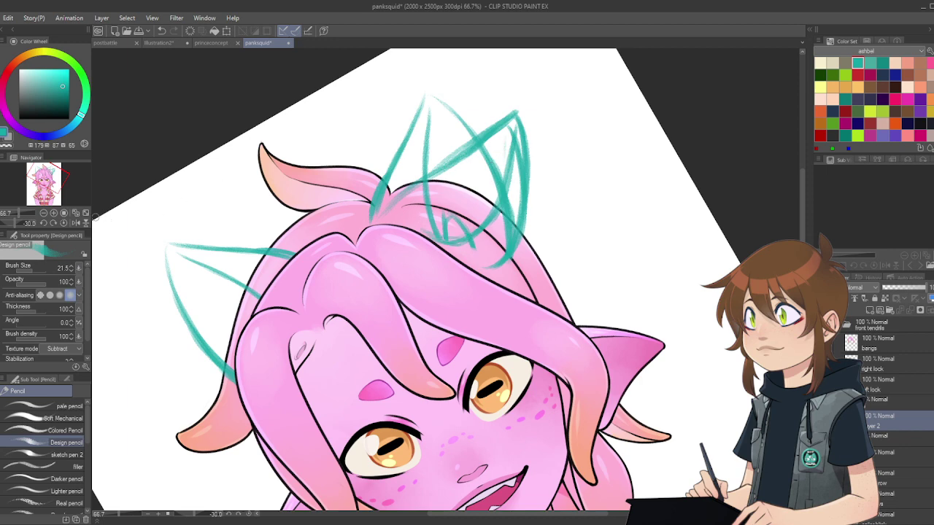
click(69, 223)
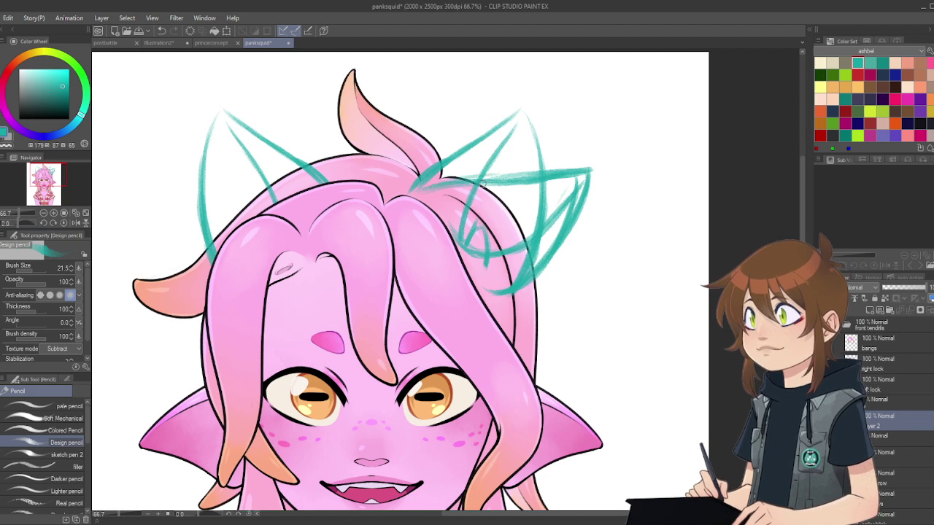
drag(588, 169, 563, 250)
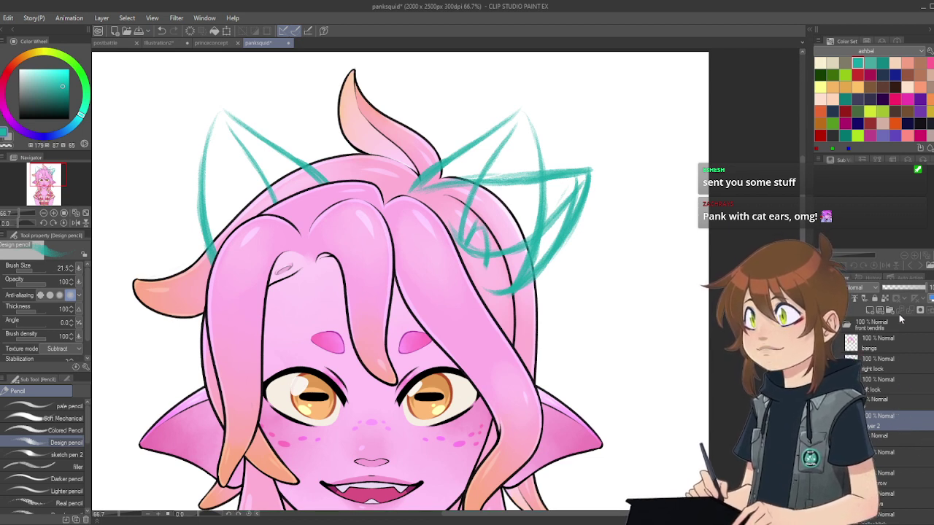
Step: Lower the opacity of the Layer 2 ear sketch and add a new raster layer above it
click(902, 289)
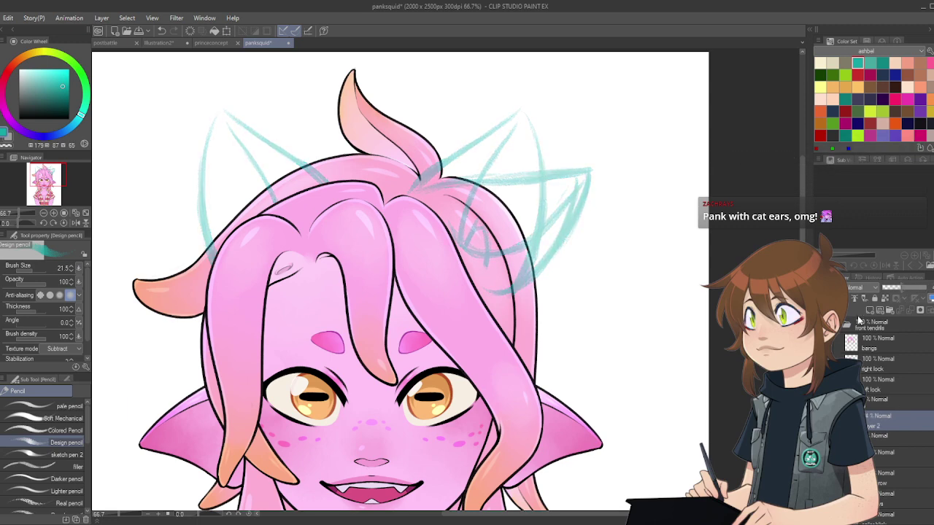
click(869, 312)
Step: Find the body layer in the stack and make its symmetry ruler apply to all layers again
scroll(897, 416, down, 5)
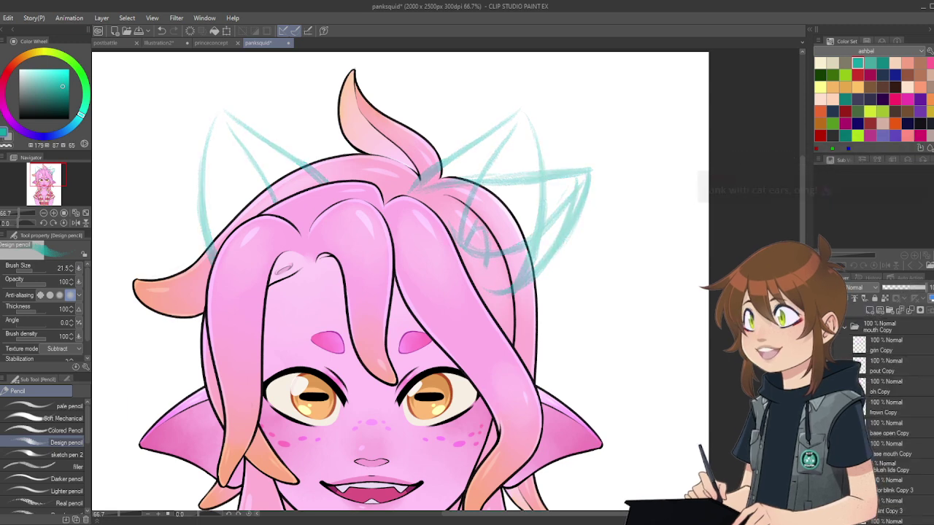
scroll(887, 379, down, 5)
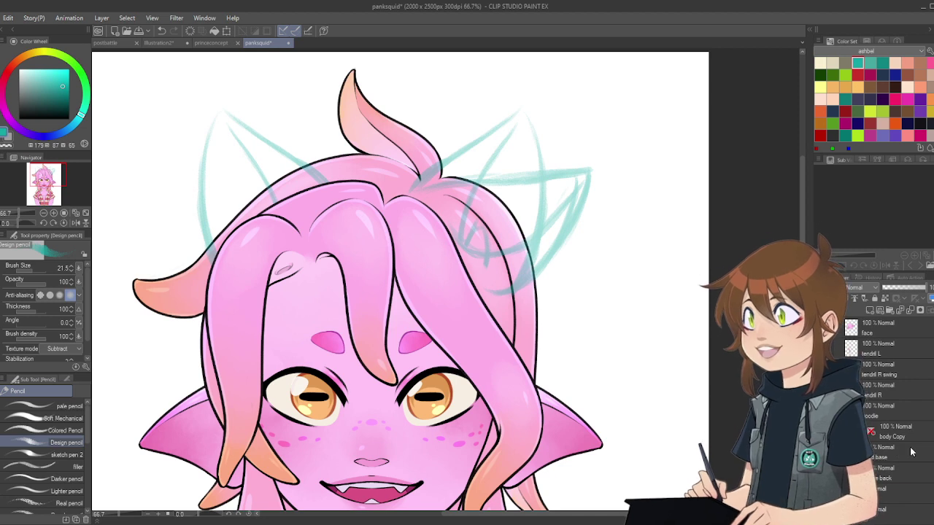
scroll(887, 408, up, 5)
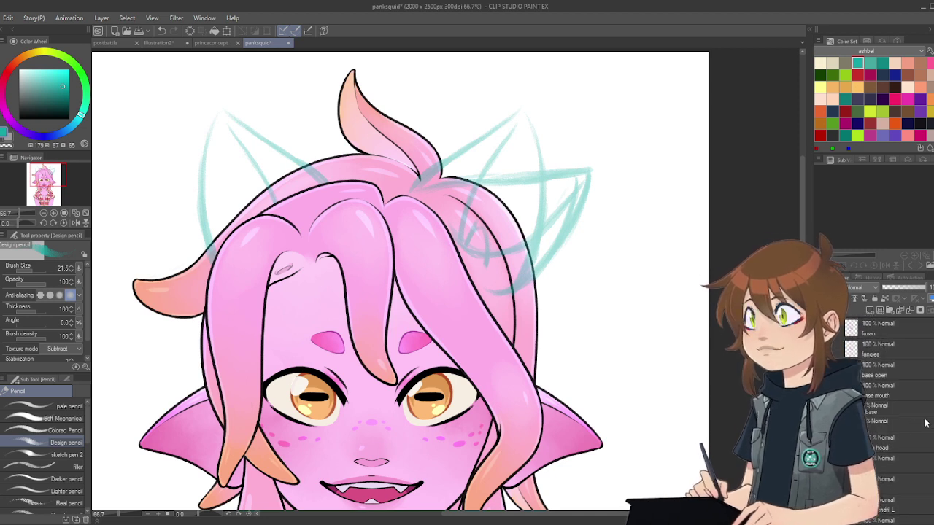
scroll(886, 408, down, 5)
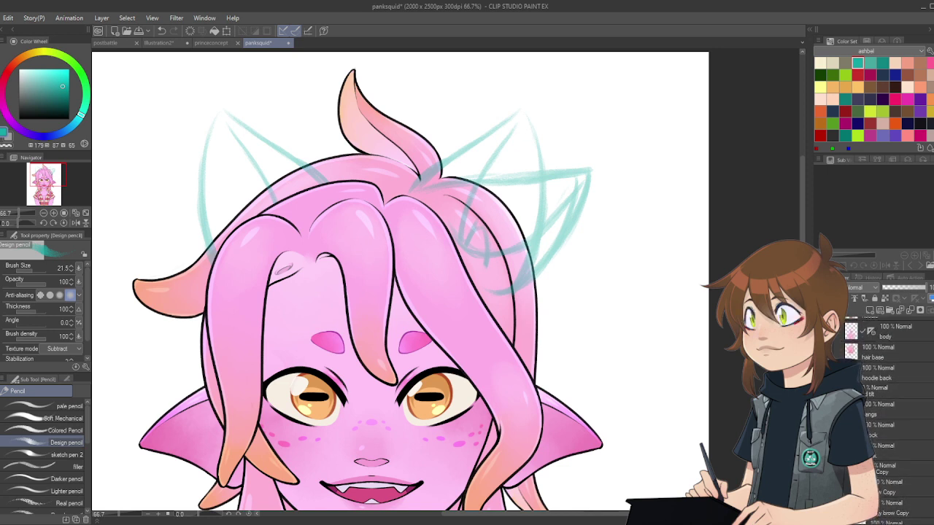
scroll(887, 408, up, 2)
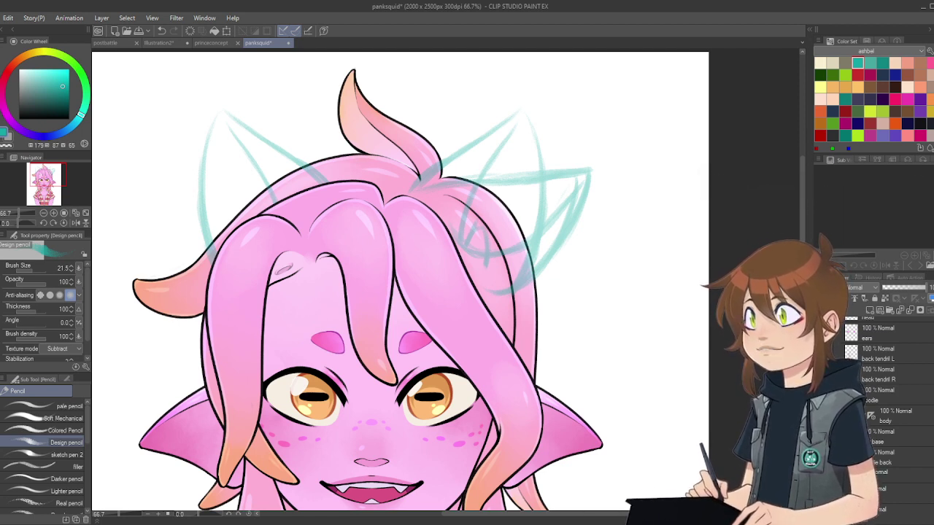
click(872, 421)
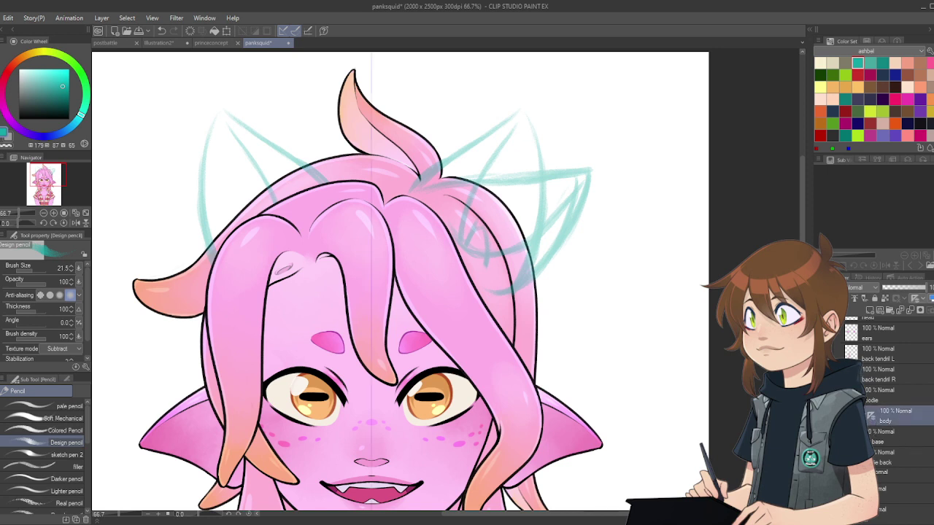
Step: Move Layer 2 lower in the layer stack and select Layer 3 for the line art
scroll(894, 413, up, 4)
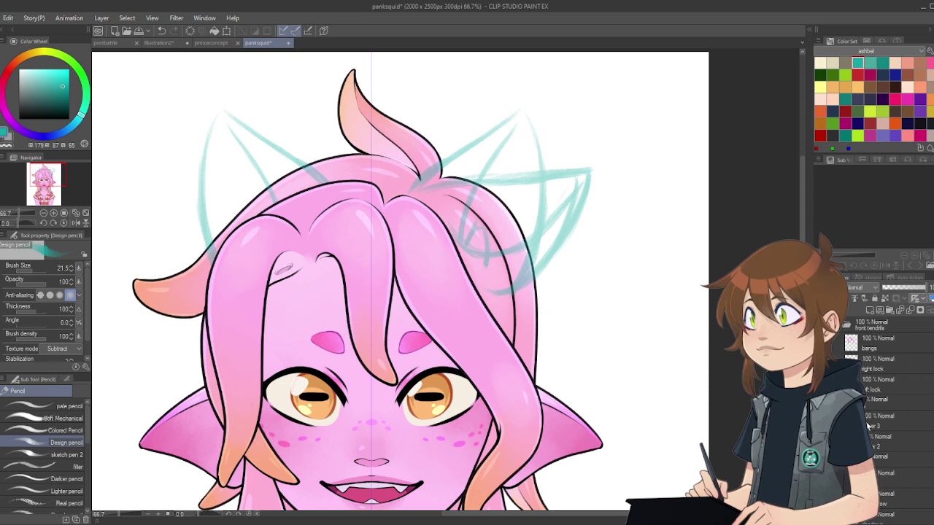
drag(876, 442, 875, 462)
click(883, 422)
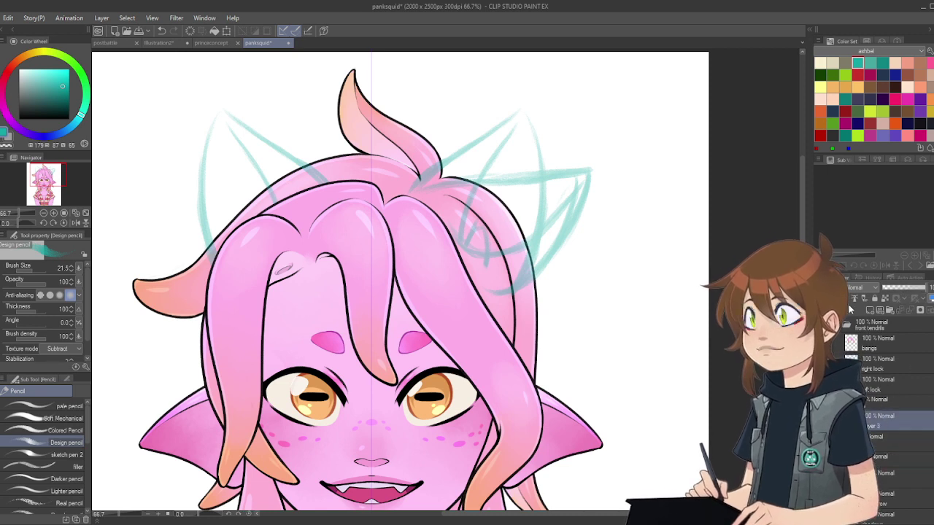
Step: Set the drawing colour to black and rotate the canvas view to -30° around the ear sketch
drag(38, 89, 19, 119)
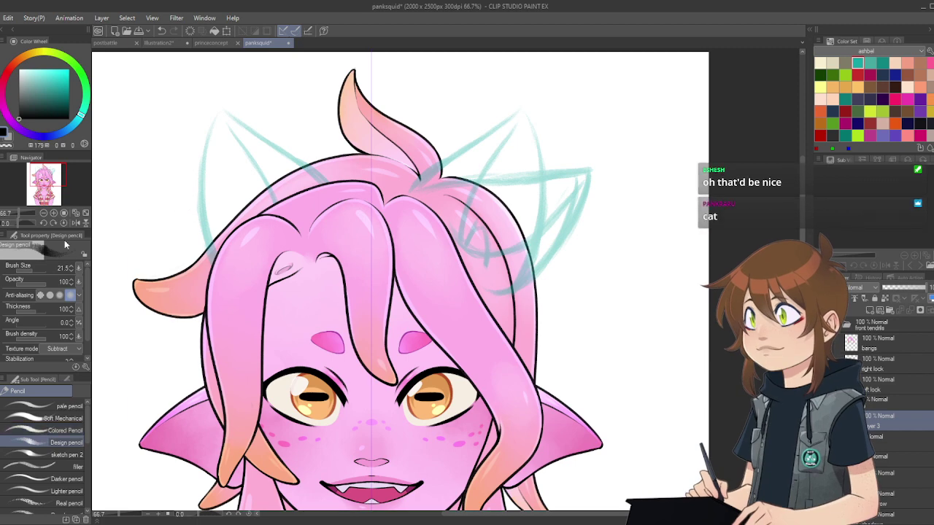
click(43, 223)
click(44, 223)
click(44, 223)
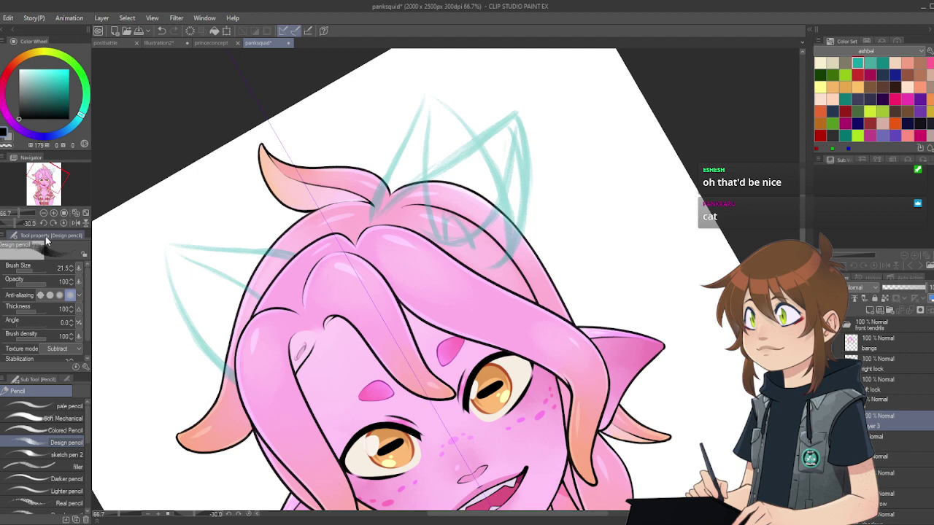
scroll(456, 166, down, 3)
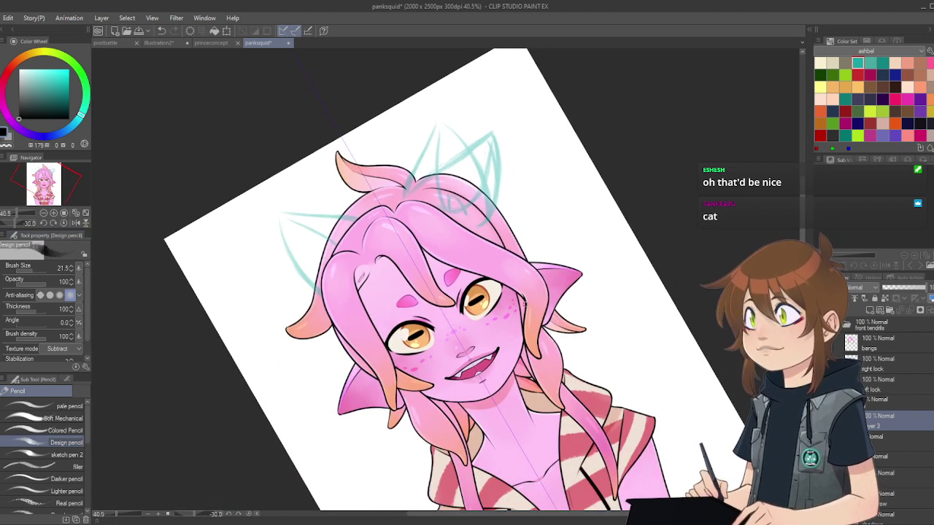
scroll(525, 305, up, 2)
scroll(525, 305, up, 2)
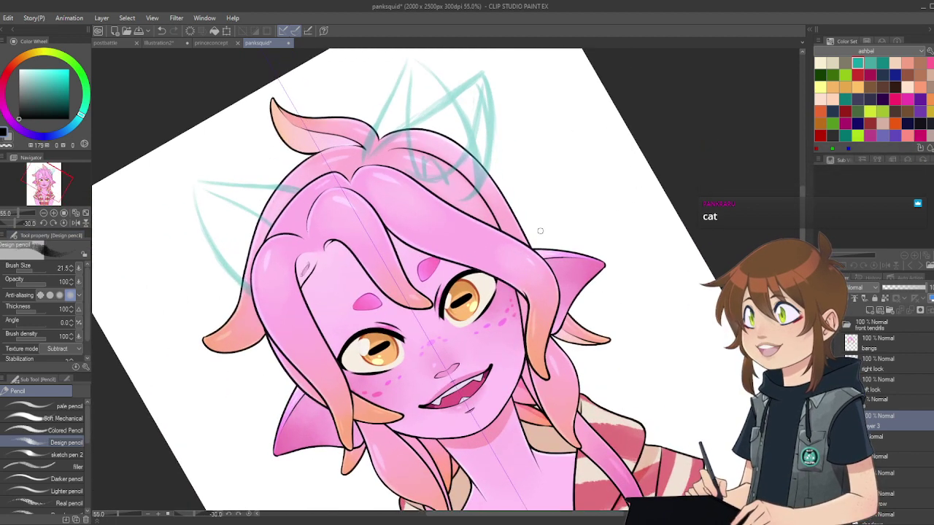
scroll(532, 318, down, 3)
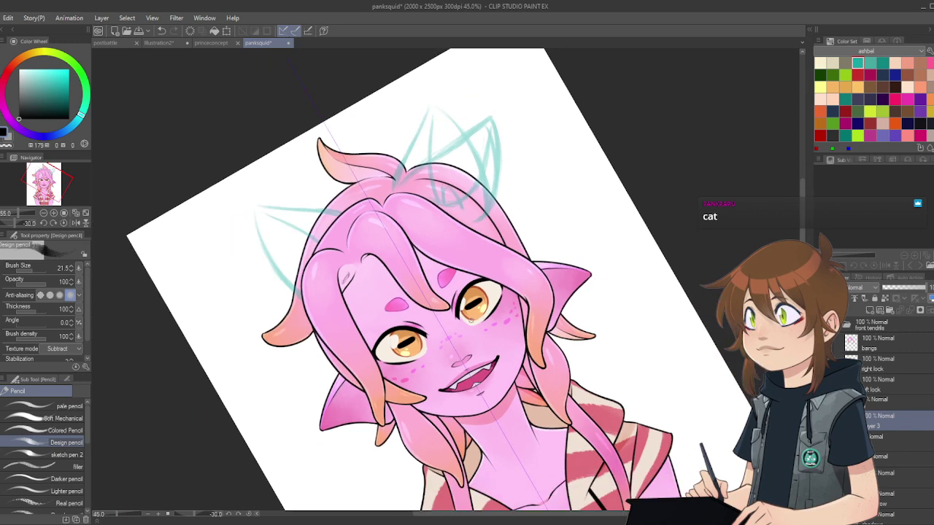
scroll(433, 141, up, 4)
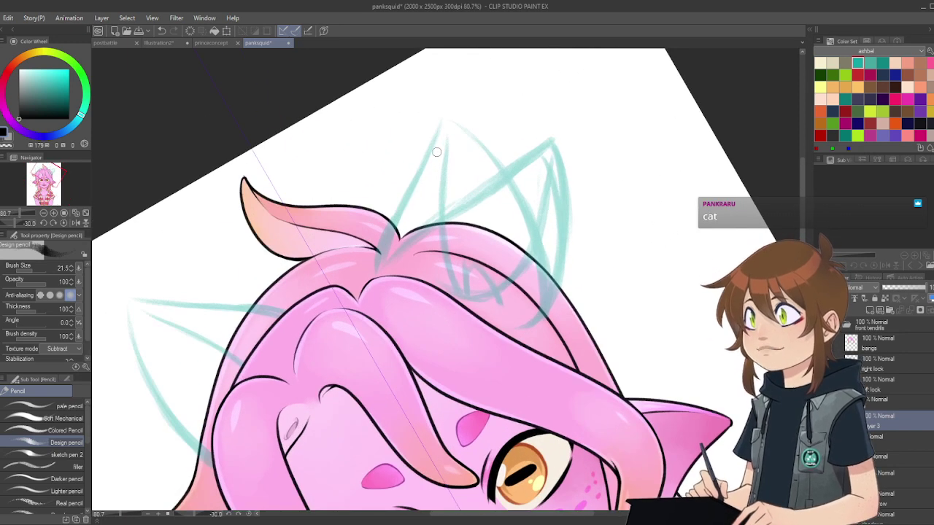
Step: Ink the inner edges of both cat ears in black with the Colored Pencil at size 9.0, rotating the canvas to -70°
click(63, 430)
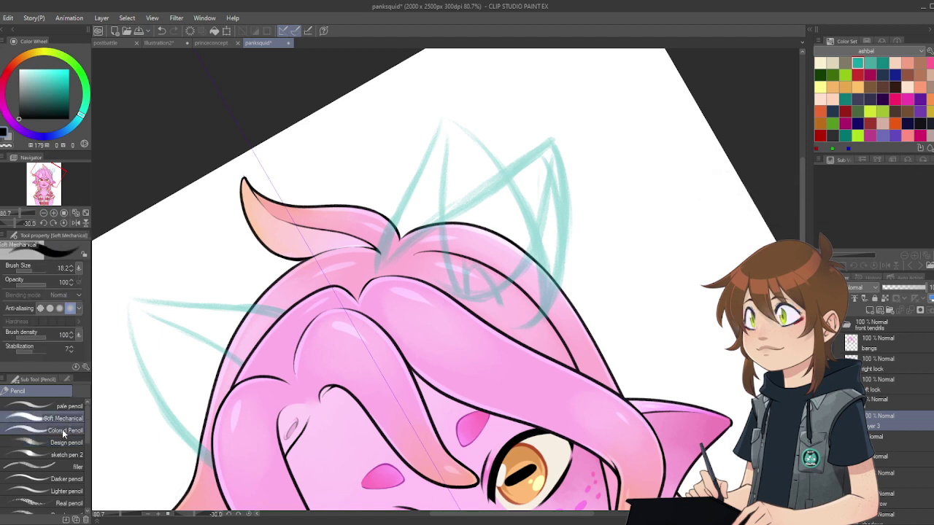
click(43, 223)
drag(338, 164, 387, 321)
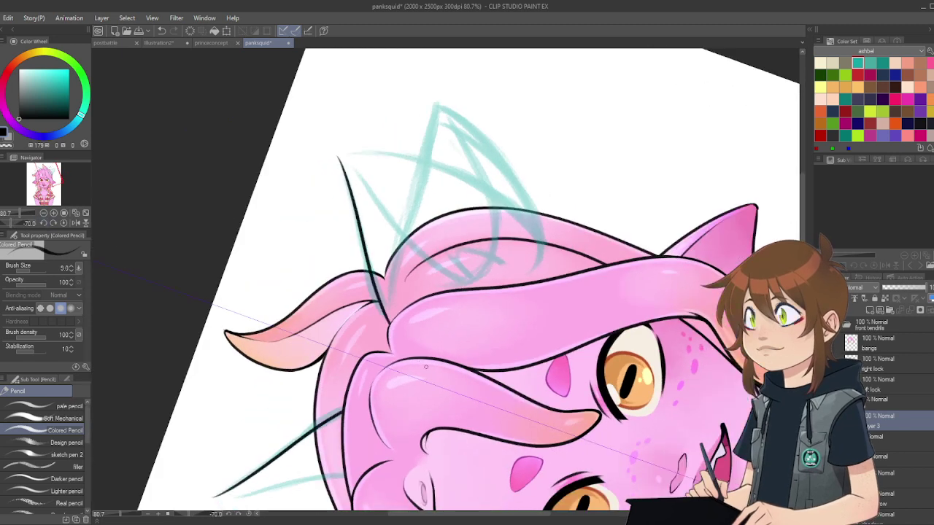
Step: Undo the last inner-edge stroke and redraw the inner edges of both upright cat ears from tip to hair
key(ctrl+z)
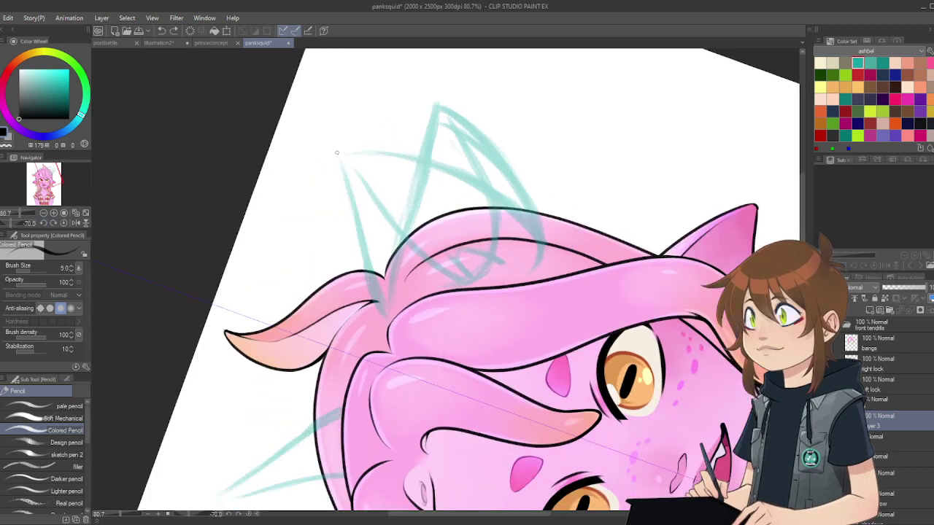
drag(337, 153, 386, 338)
key(ctrl+z)
drag(339, 161, 389, 322)
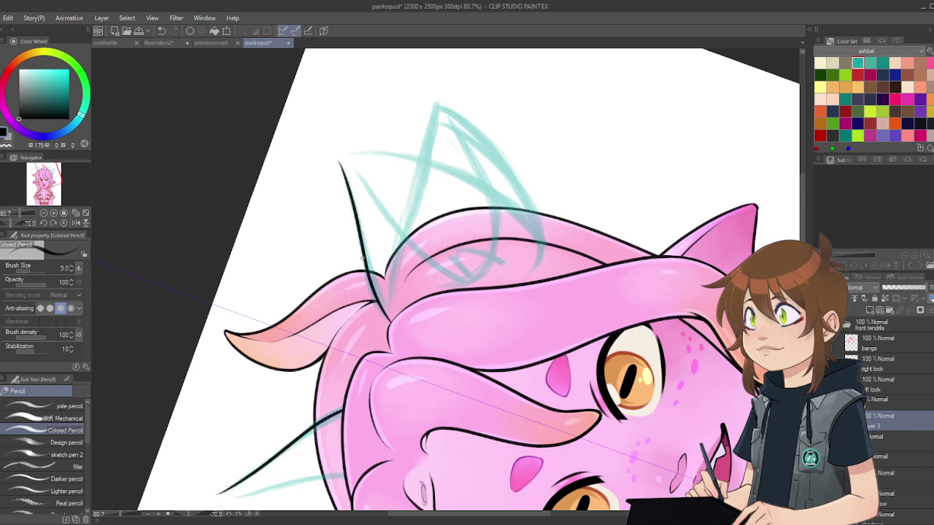
drag(356, 150, 548, 268)
key(ctrl+z)
mouse_move(341, 160)
mouse_down()
mouse_move(547, 250)
mouse_move(548, 278)
mouse_up()
key(ctrl+z)
drag(339, 156, 540, 241)
key(ctrl+z)
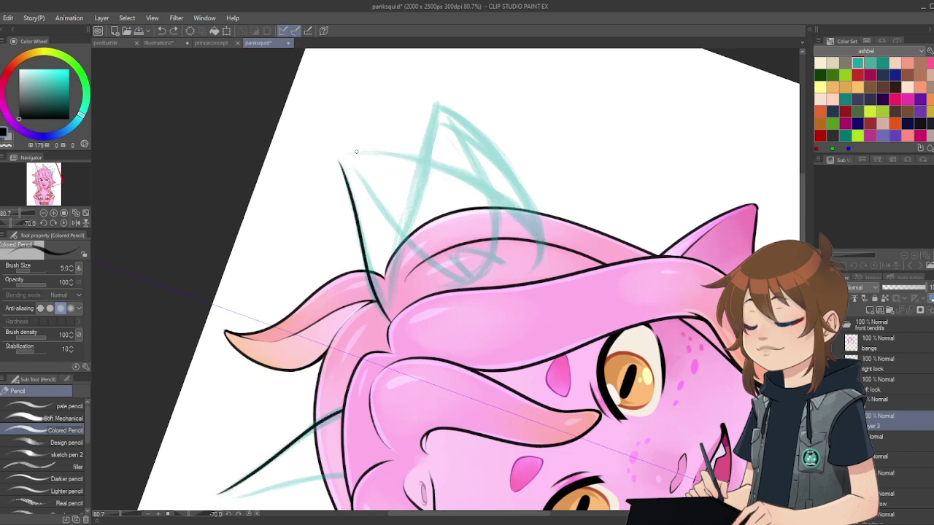
drag(336, 154, 543, 219)
key(ctrl+z)
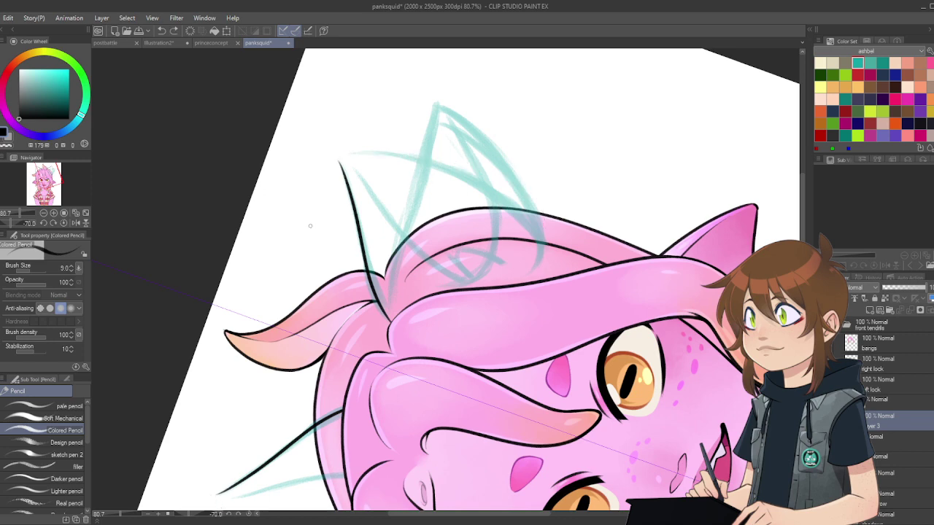
Step: Reset the canvas rotation to 0° and ink the outer edges of both upright ears, joining them at rounded tips
click(52, 223)
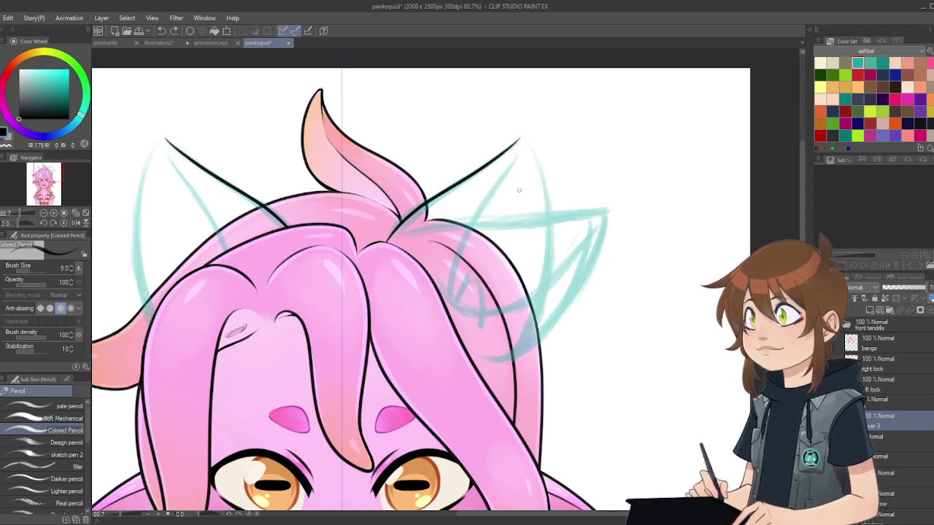
drag(527, 139, 497, 367)
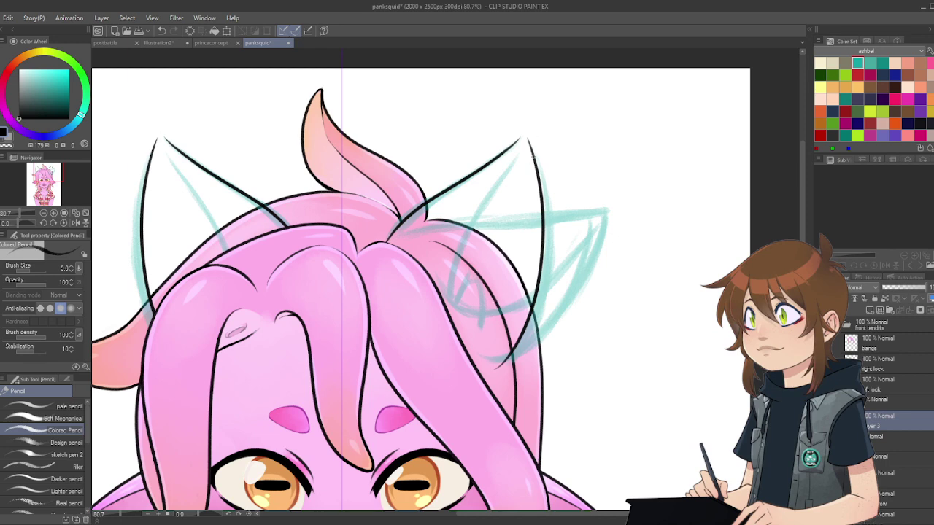
scroll(529, 146, up, 4)
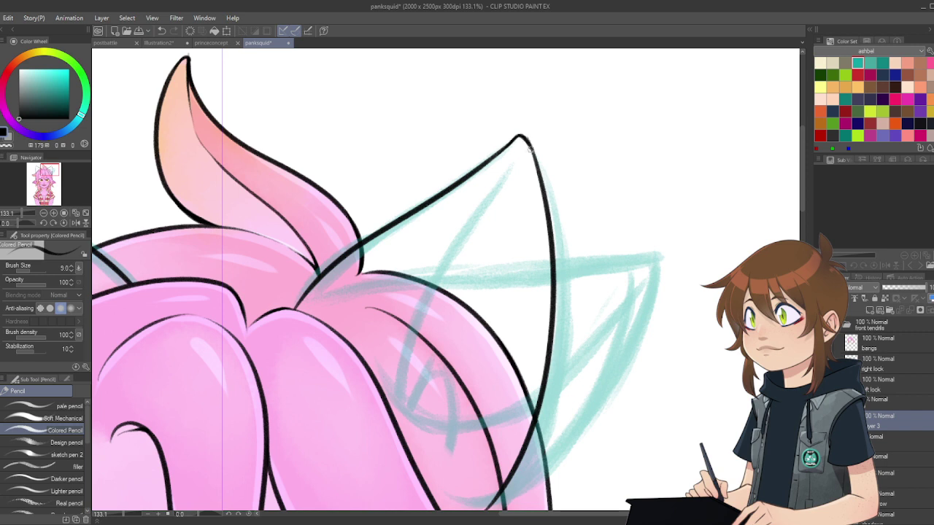
drag(521, 137, 541, 188)
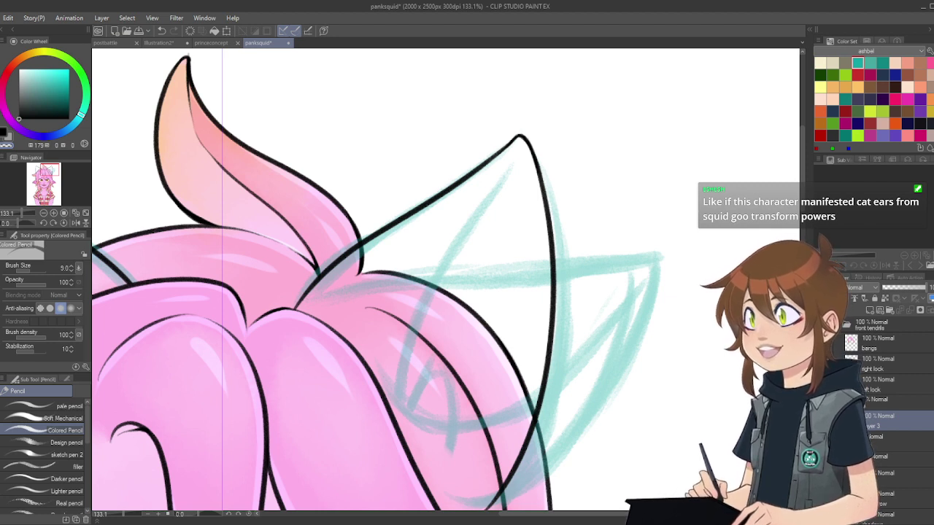
Step: Ink the curved inner-ear line from just below the tip to the hair, with the canvas rotated to -30°
click(43, 224)
click(43, 223)
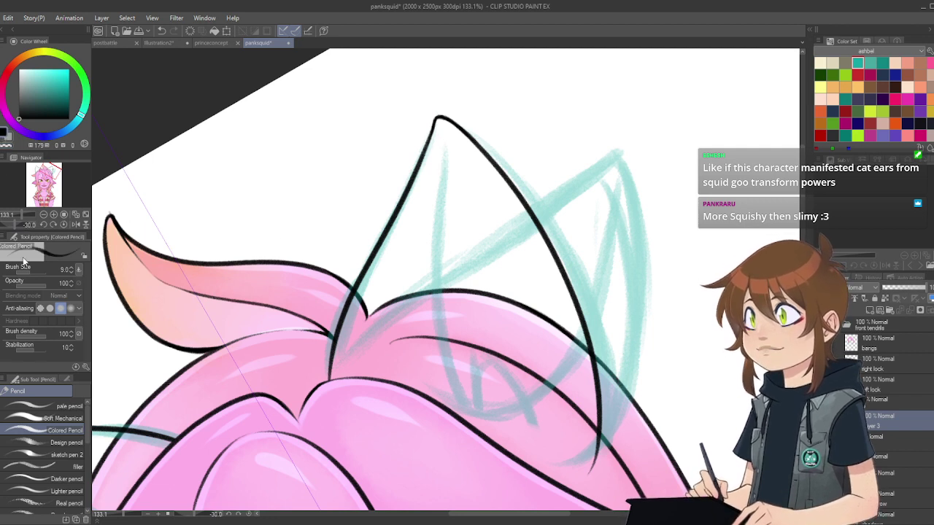
mouse_move(442, 139)
mouse_down()
mouse_move(470, 374)
mouse_move(502, 405)
mouse_up()
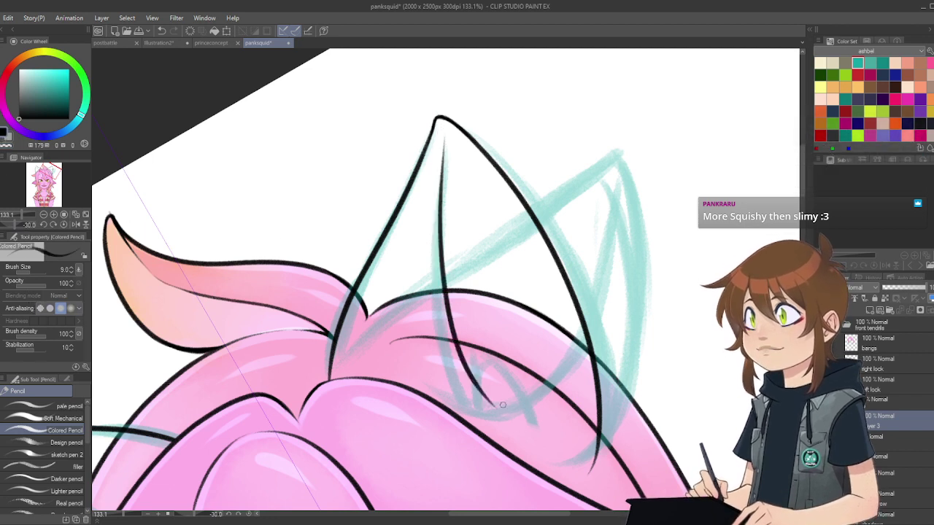
key(ctrl+z)
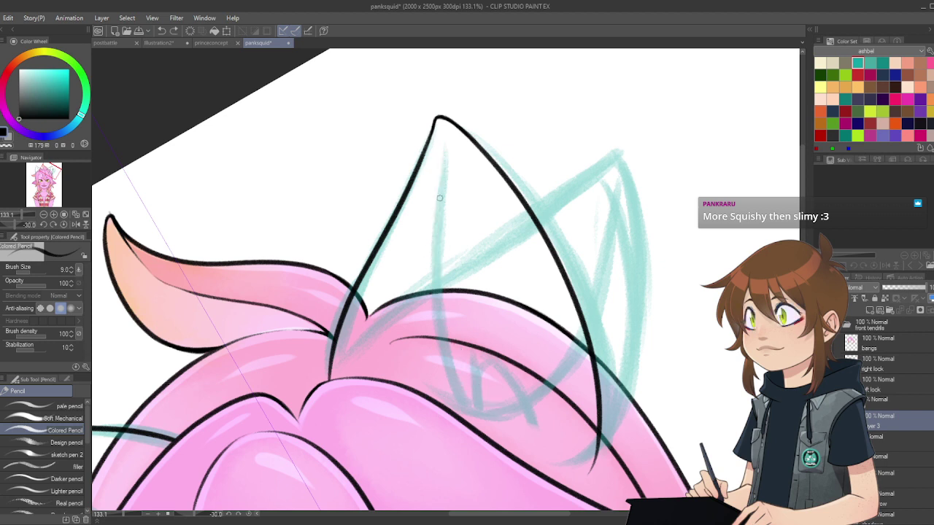
drag(440, 126, 494, 423)
key(ctrl+z)
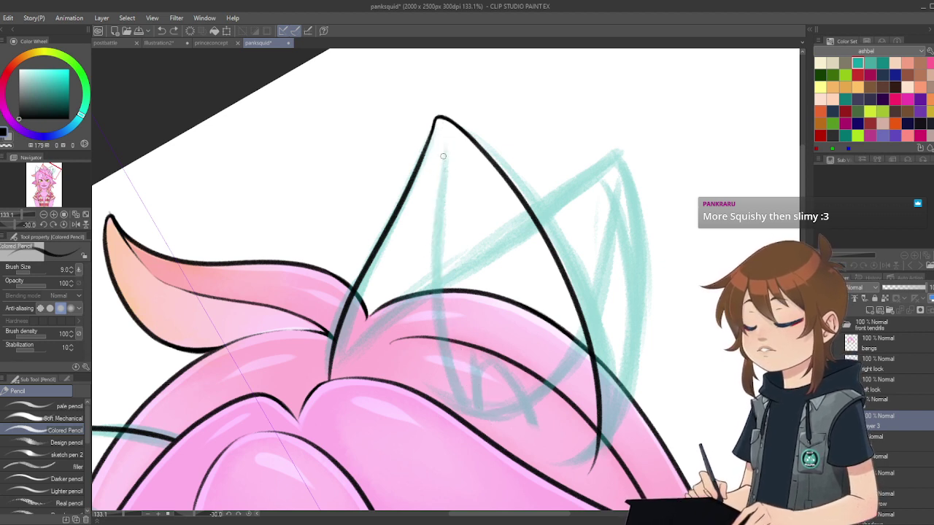
mouse_move(447, 147)
mouse_down()
mouse_move(441, 290)
mouse_move(485, 434)
mouse_up()
key(ctrl+z)
mouse_move(446, 152)
mouse_down()
mouse_move(448, 375)
mouse_move(482, 430)
mouse_up()
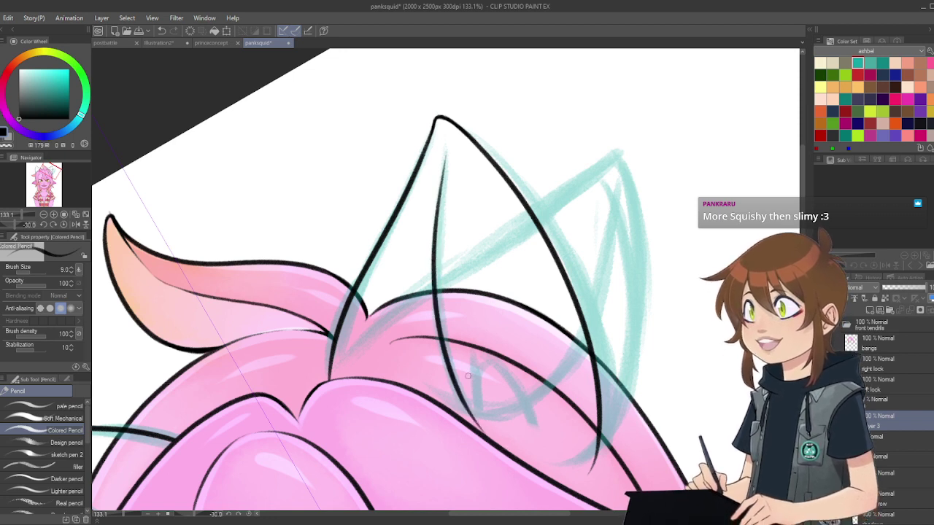
Step: Ink a small pointed fur tuft at the base of the inner-ear line
mouse_move(467, 352)
mouse_down()
mouse_move(471, 406)
mouse_move(494, 444)
mouse_up()
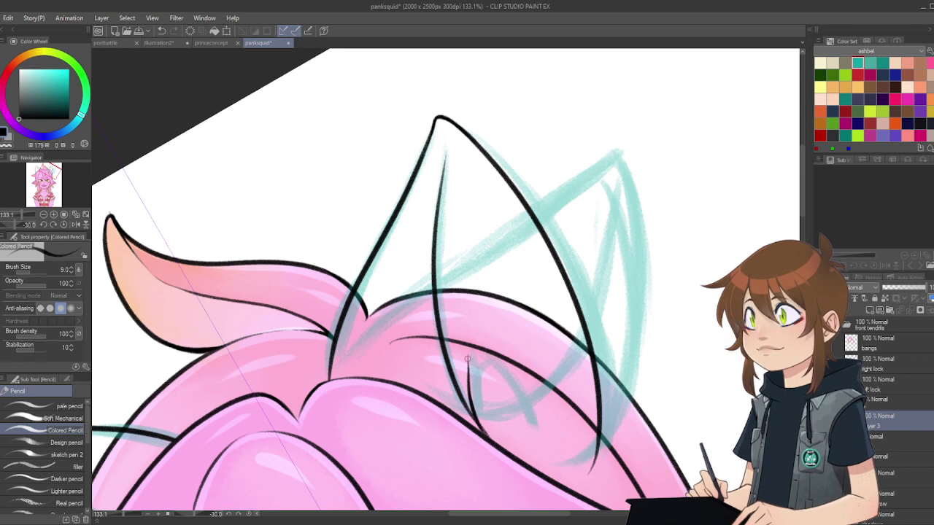
drag(467, 350, 473, 392)
drag(469, 356, 521, 441)
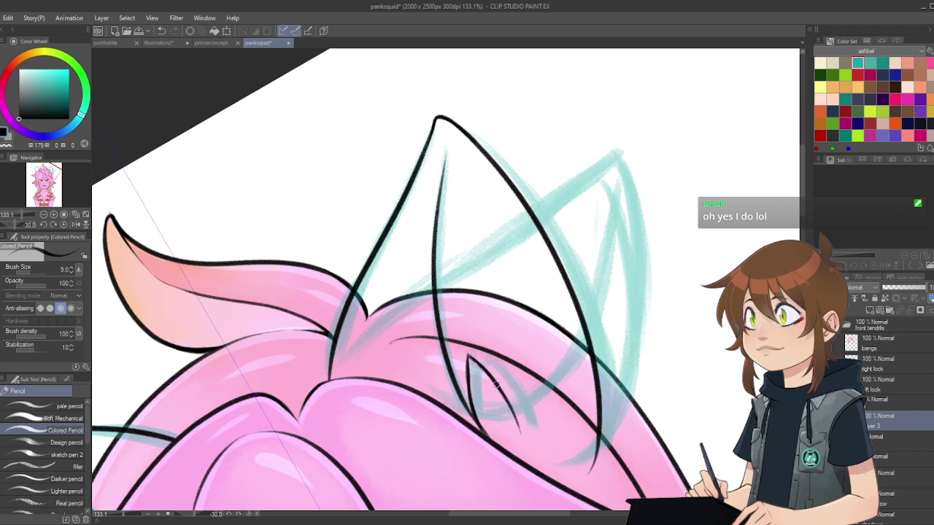
drag(496, 385, 531, 461)
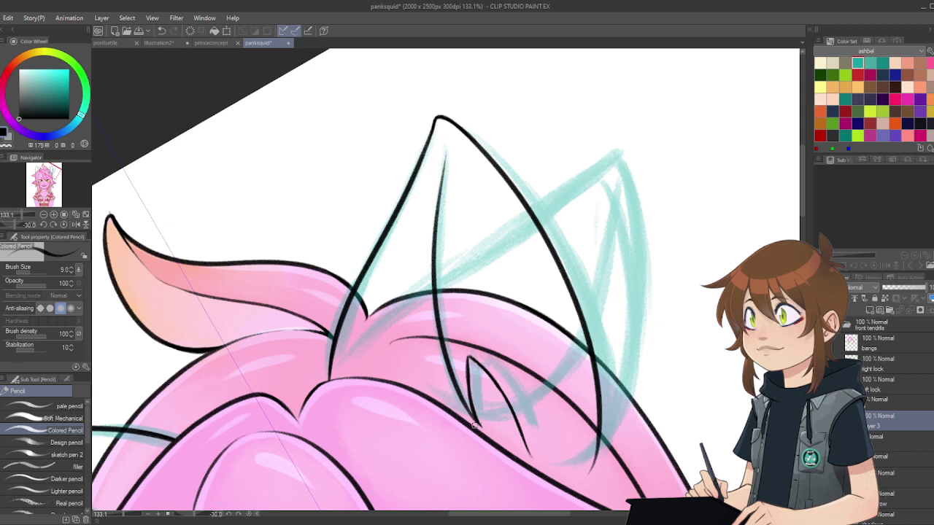
Step: Set the Soft eraser's brush size to 21.5 and switch back to the Colored Pencil
key(e)
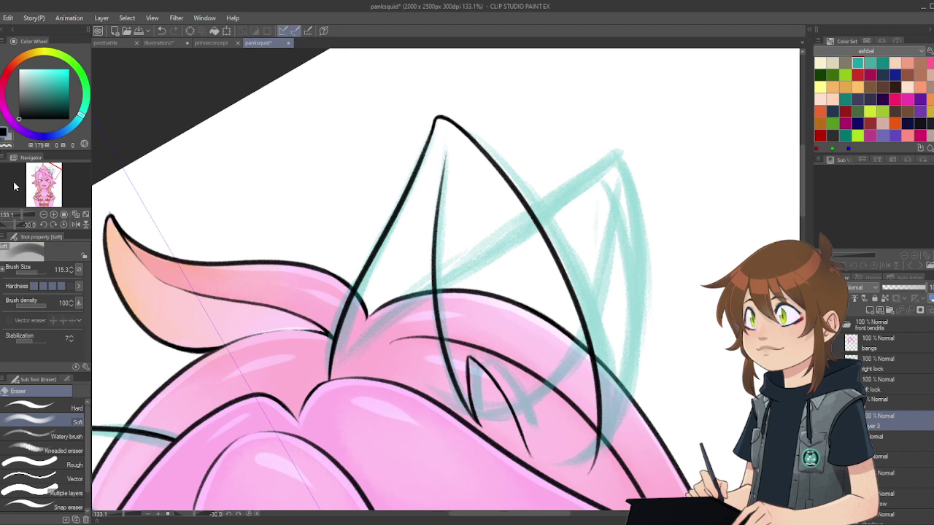
click(33, 275)
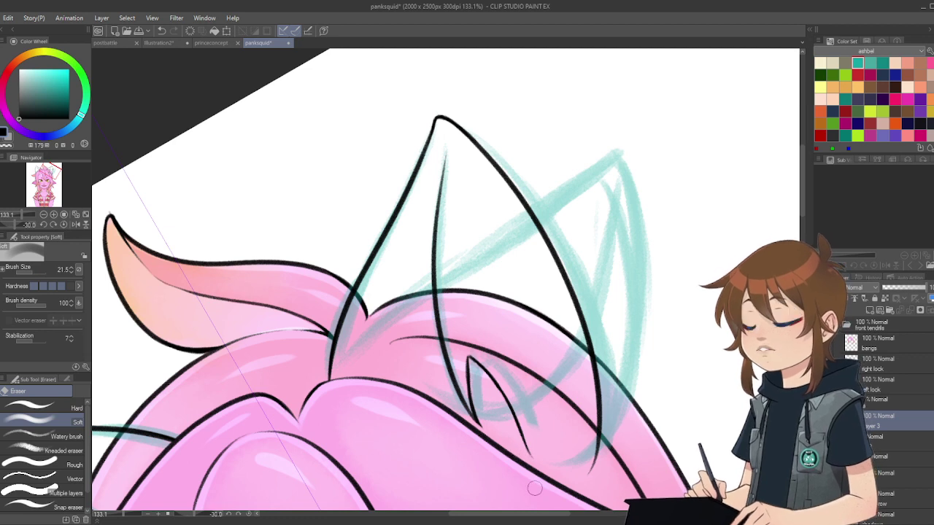
key(p)
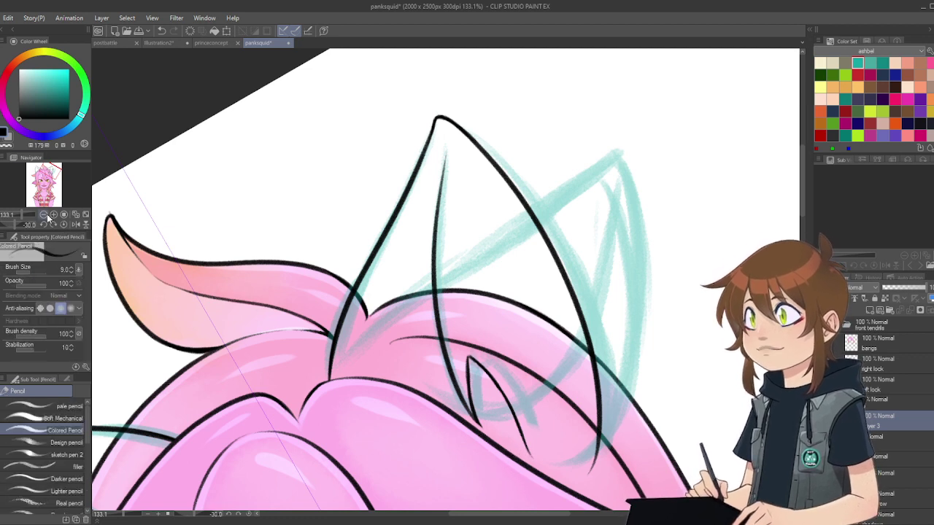
Step: Reset the canvas rotation to 0°, add Layer 4 above Layer 3, and lower the opacity of Layer 3
click(55, 224)
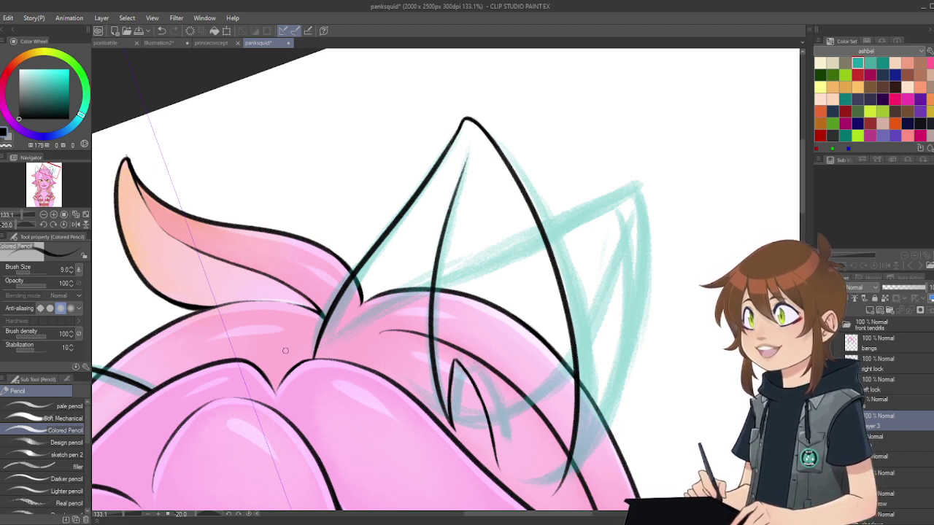
click(75, 226)
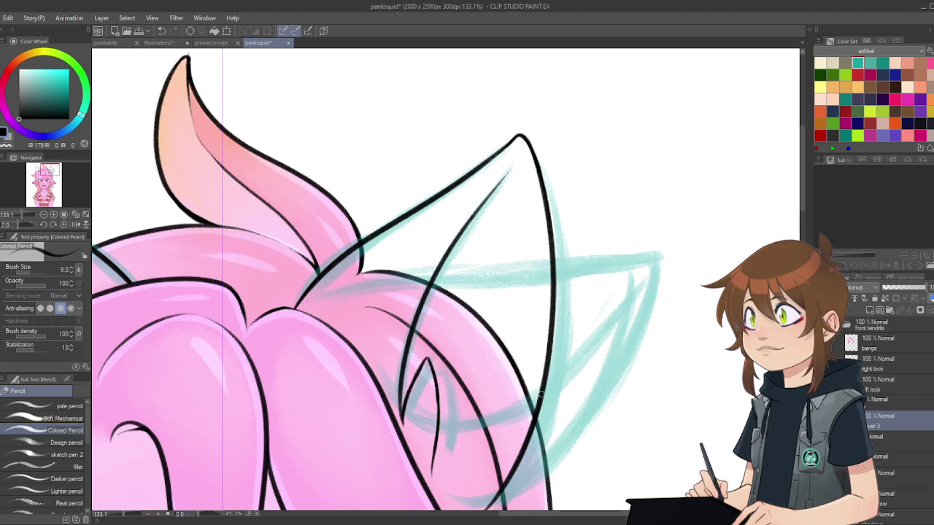
mouse_move(530, 517)
mouse_down()
mouse_move(436, 519)
mouse_move(536, 522)
mouse_up()
mouse_move(803, 204)
mouse_down()
mouse_move(804, 231)
mouse_move(805, 214)
mouse_up()
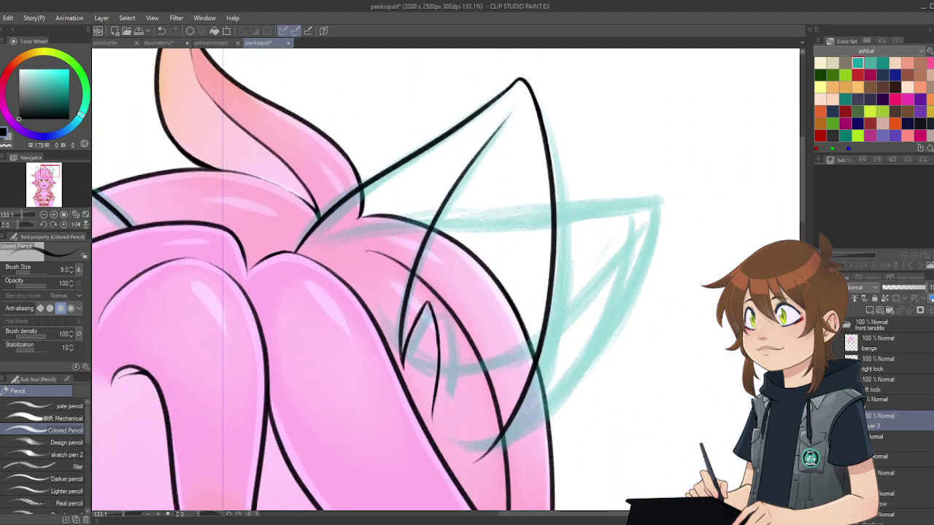
click(875, 444)
click(876, 422)
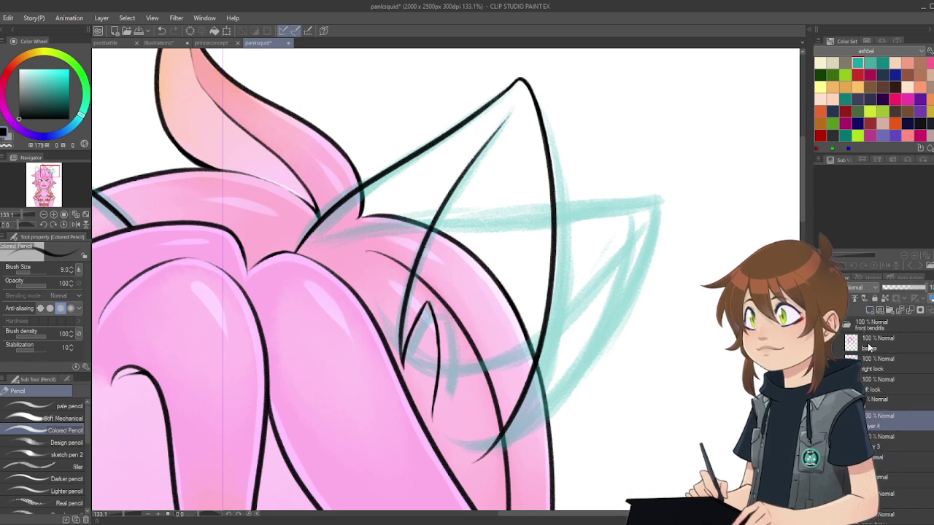
click(879, 436)
drag(921, 290, 905, 292)
Step: Find the body layer that holds the symmetry ruler in the layer stack and select it
scroll(890, 380, down, 5)
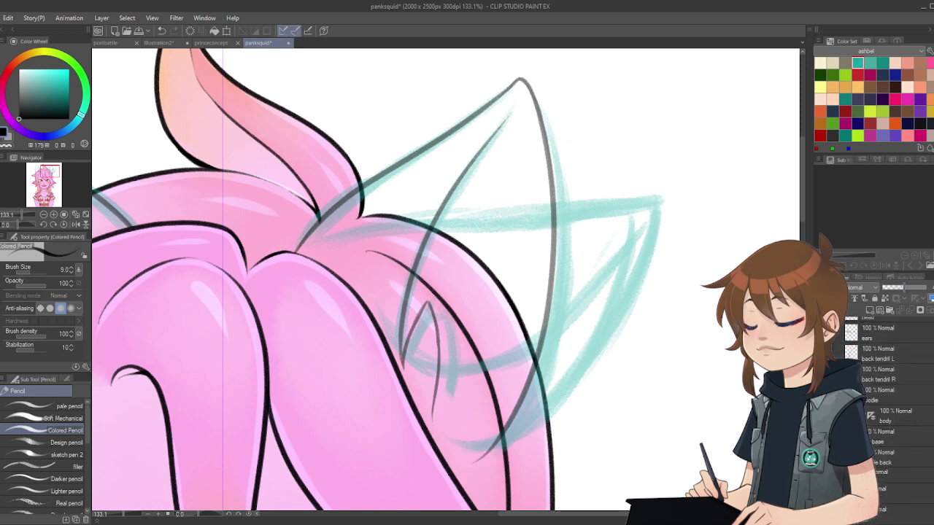
scroll(883, 379, up, 2)
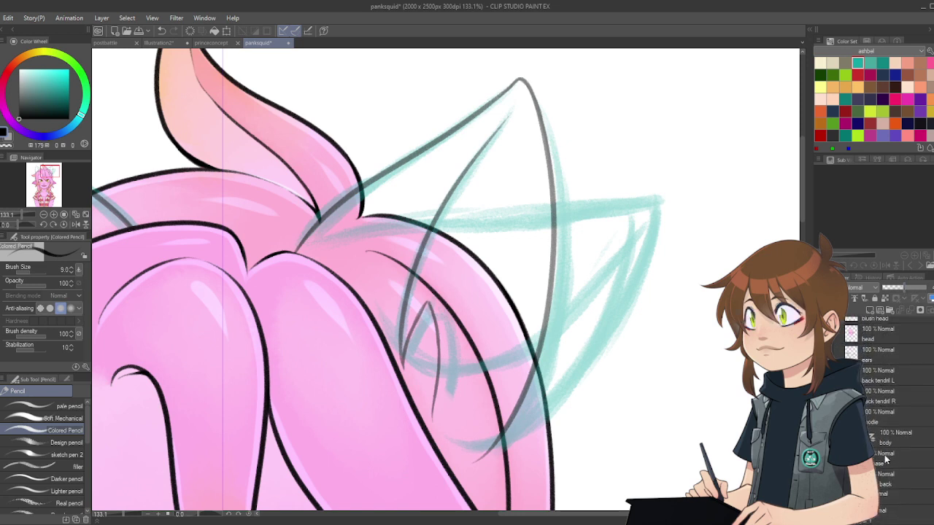
click(872, 436)
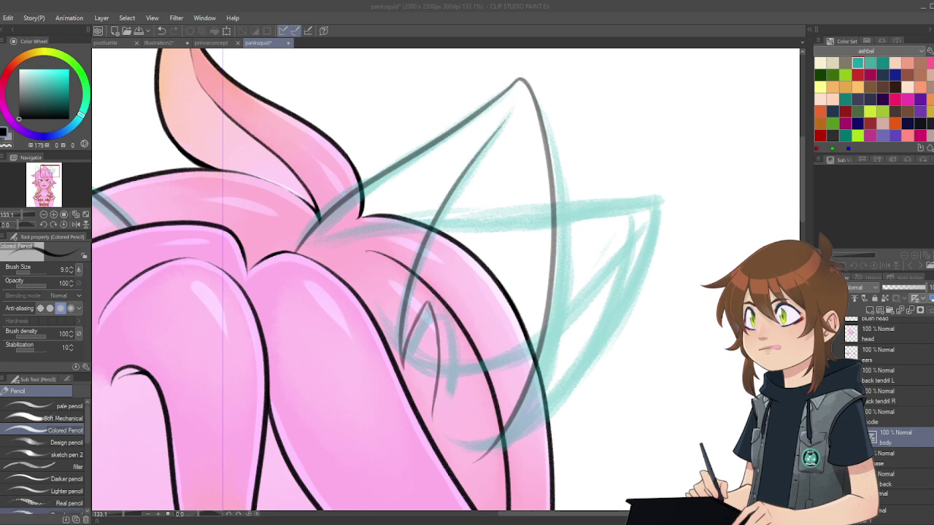
mouse_move(453, 383)
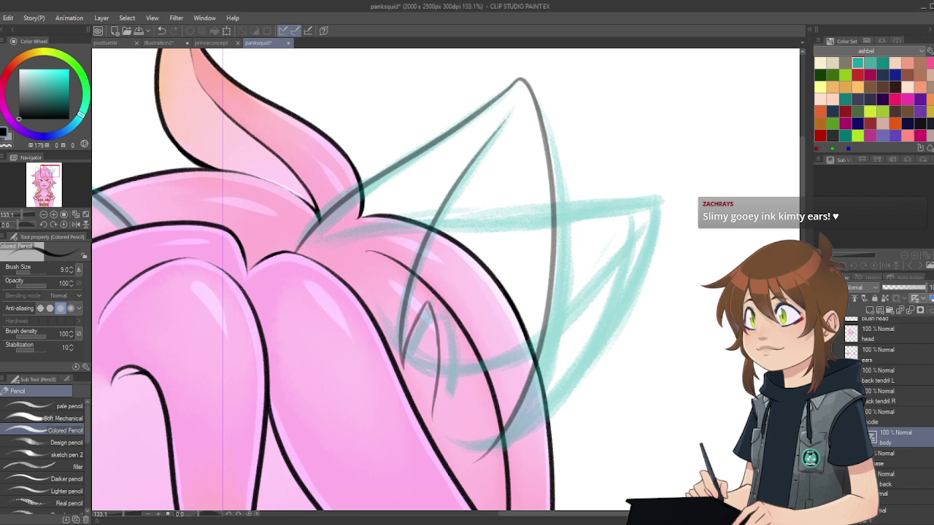
scroll(456, 234, down, 1)
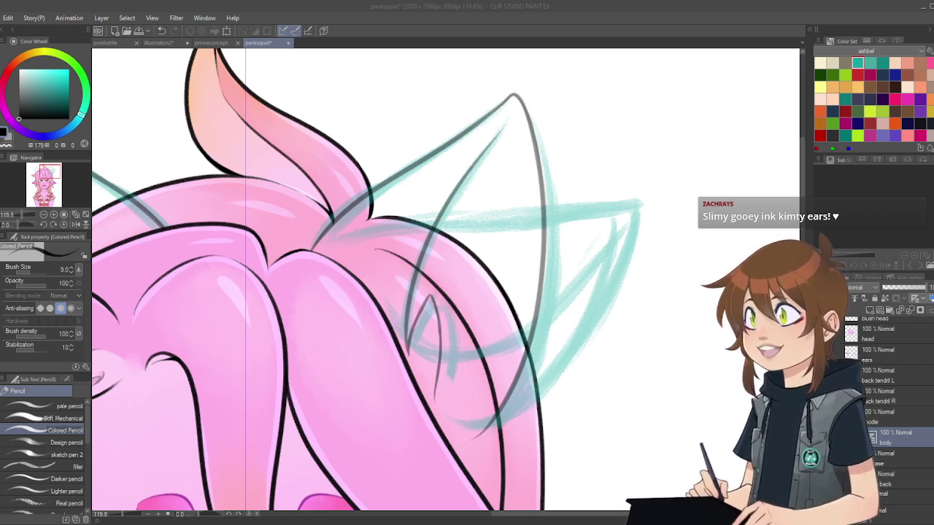
Step: Rotate the canvas view to -30° and select Layer 4 for the folded ear's line art
click(43, 225)
click(43, 225)
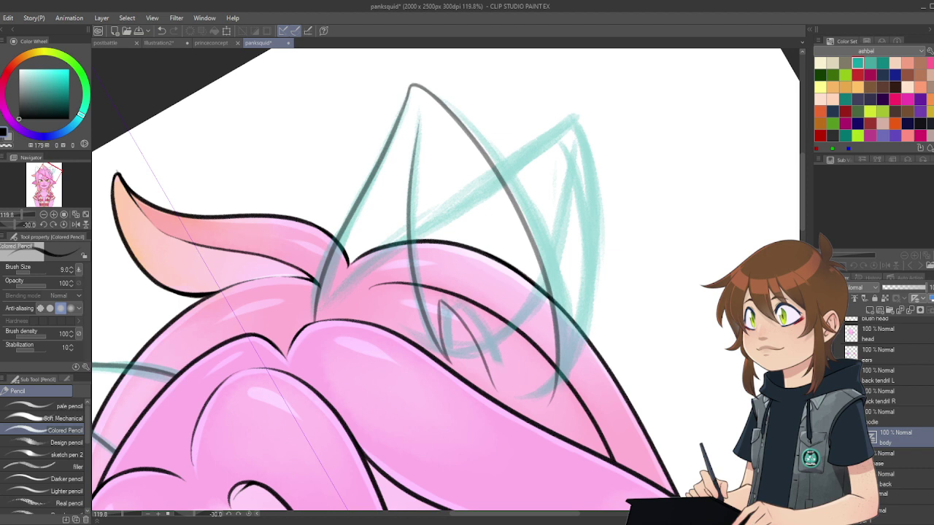
scroll(870, 437, up, 1)
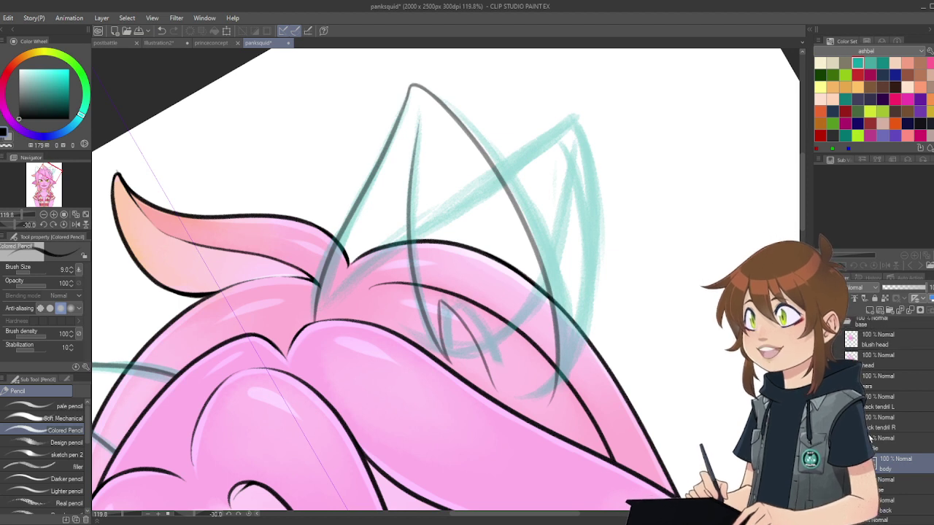
scroll(876, 409, up, 4)
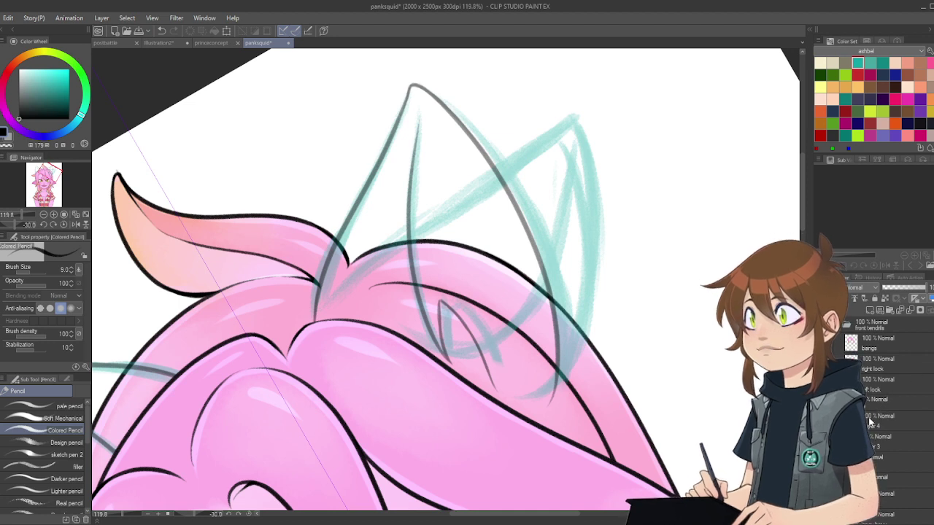
click(880, 449)
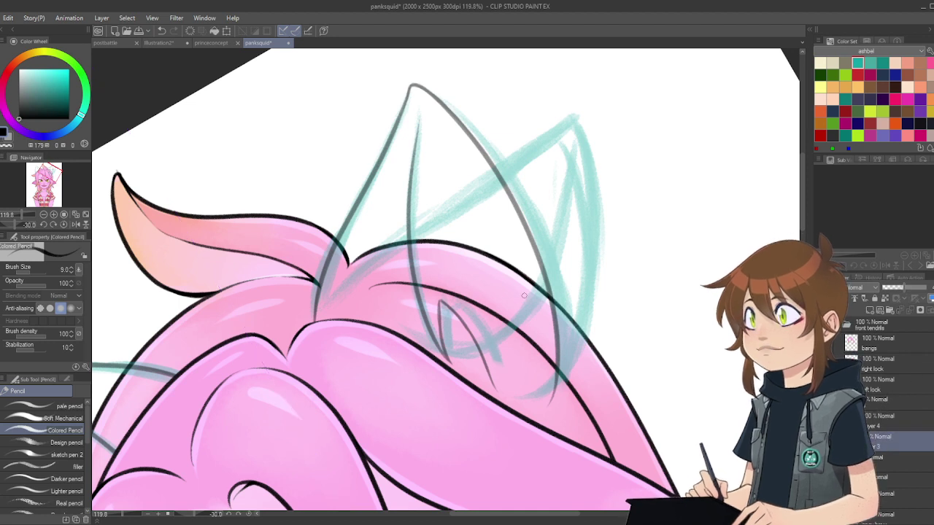
click(878, 430)
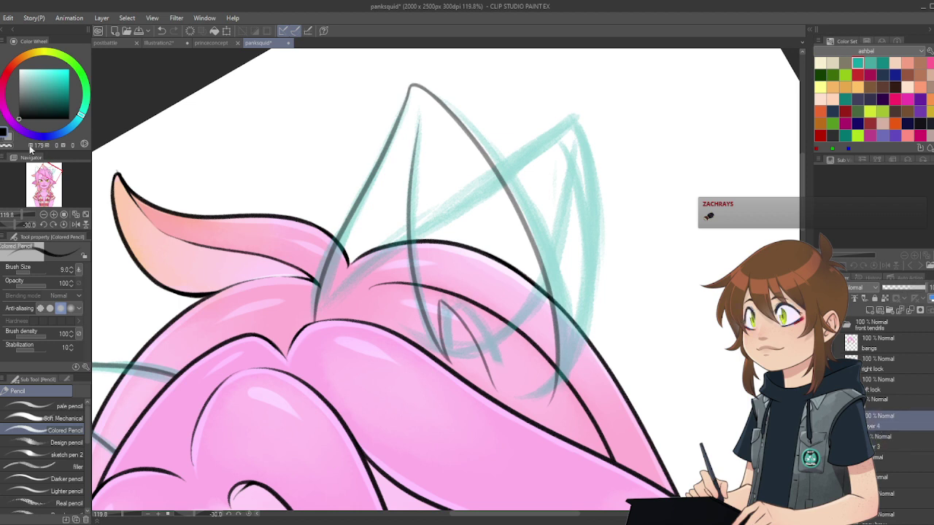
mouse_move(318, 318)
mouse_down()
mouse_move(404, 232)
mouse_move(552, 165)
mouse_move(430, 153)
mouse_move(307, 203)
mouse_up()
key(ctrl+z)
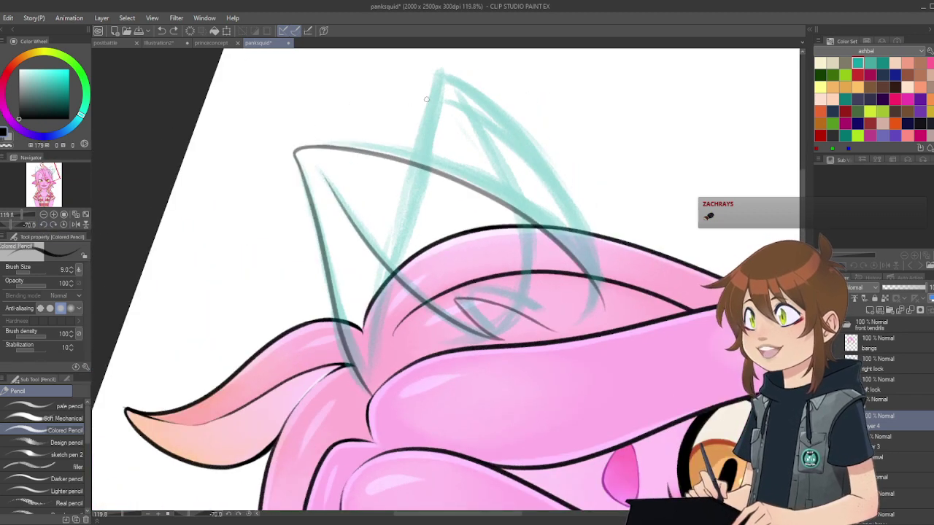
drag(438, 70, 387, 332)
key(ctrl+z)
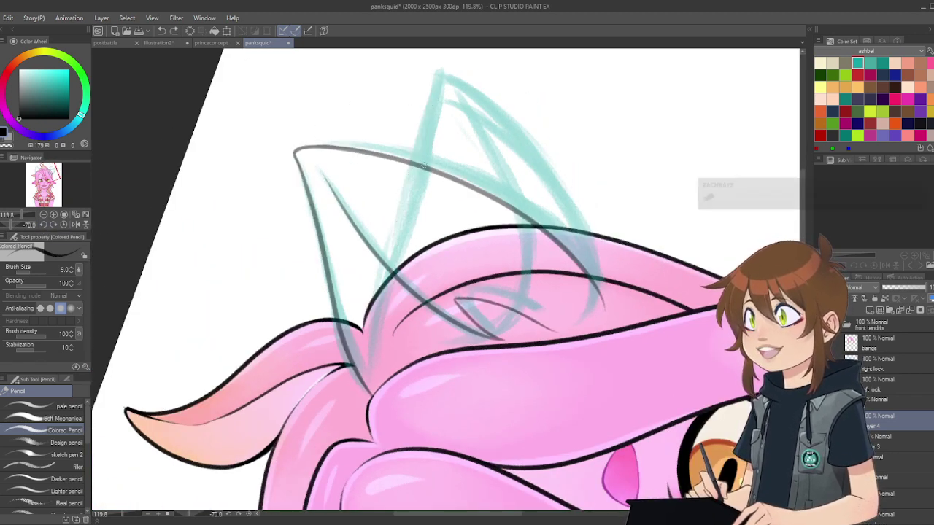
drag(439, 73, 373, 383)
key(ctrl+z)
Step: Ink both outer edges of the folded ear on Layer 4, from its tip down into the hair, following the teal sketch
mouse_move(440, 73)
mouse_down()
mouse_move(373, 309)
mouse_move(367, 394)
mouse_up()
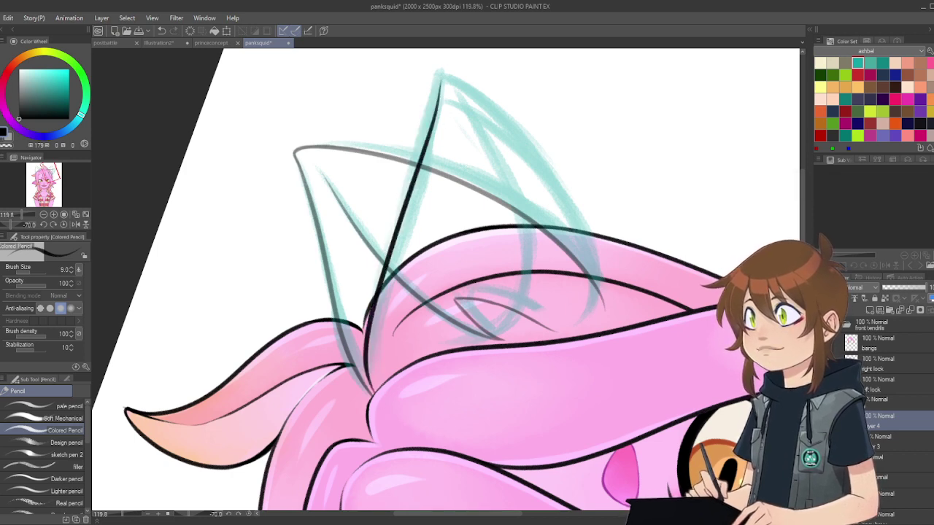
drag(802, 250, 802, 238)
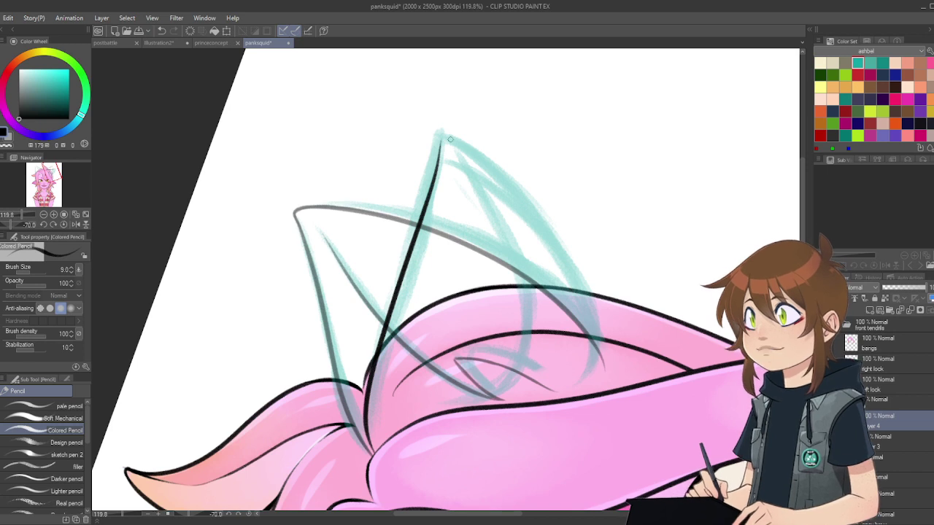
drag(442, 139, 601, 365)
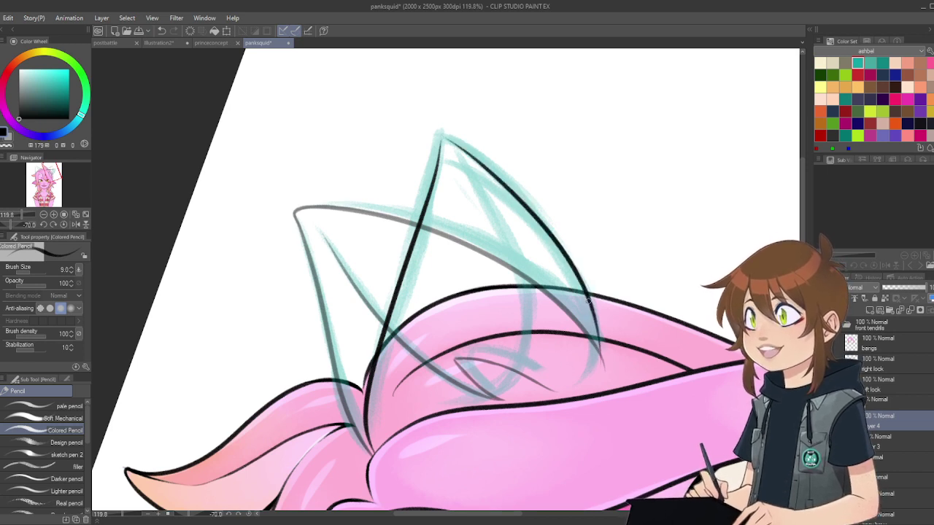
drag(588, 300, 603, 356)
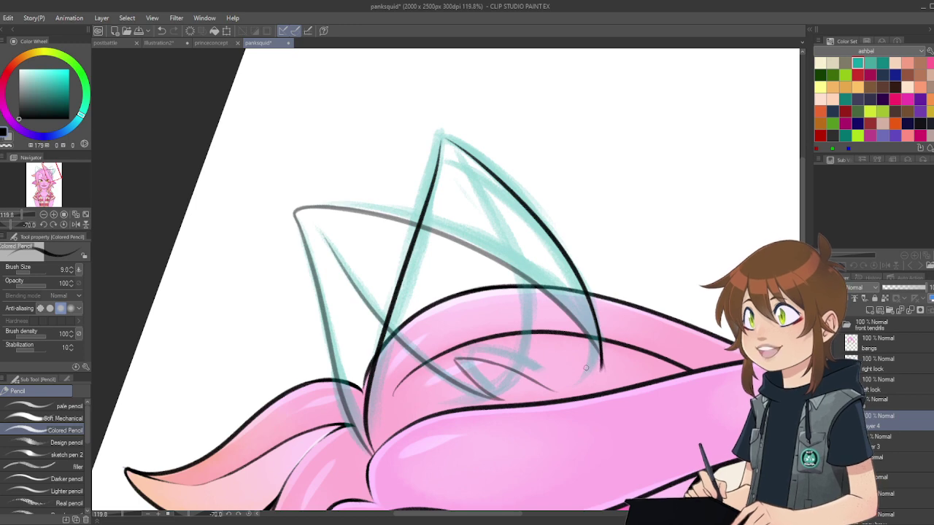
Step: Join the folded ear's two outer edges with short strokes that close and round its tip
scroll(444, 162, up, 1)
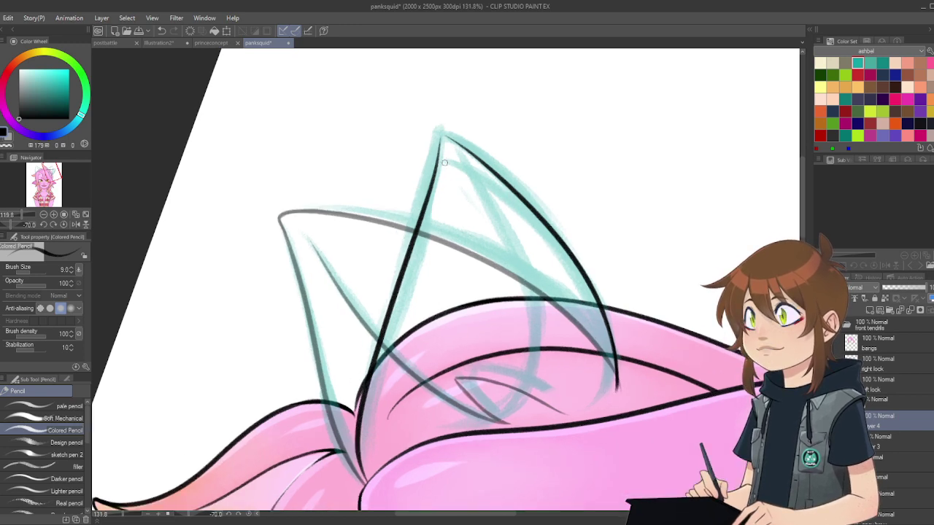
scroll(444, 162, up, 4)
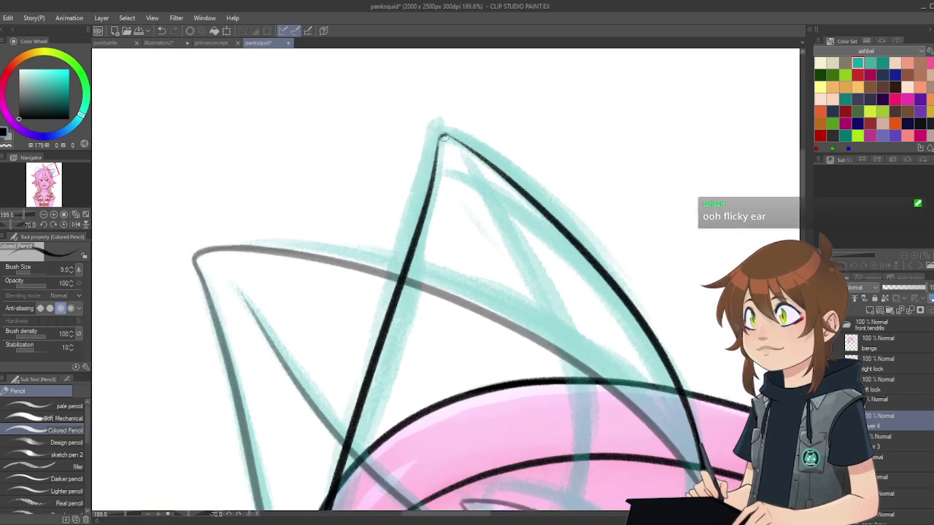
drag(443, 137, 424, 213)
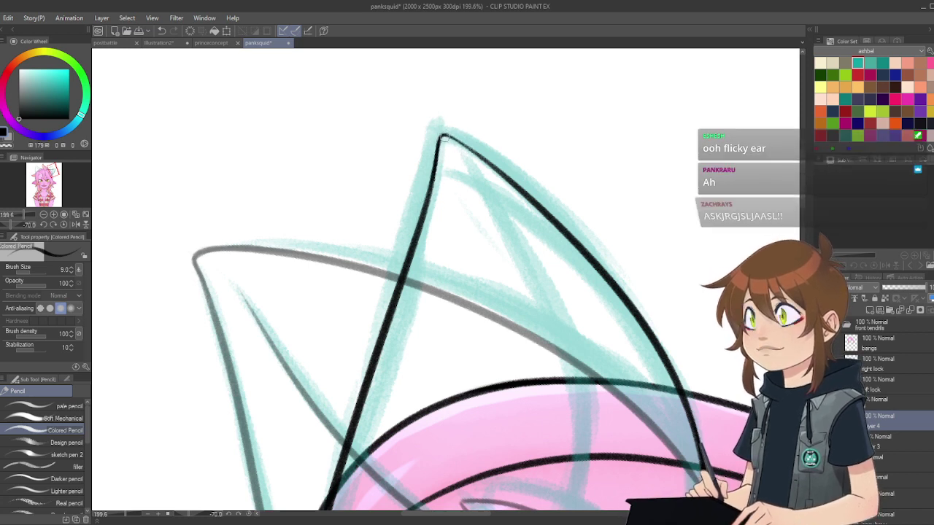
drag(444, 137, 474, 152)
Step: Ink the folded ear's inner contour from near the tip to the base and add a small pointed tuft beside it
scroll(499, 212, down, 1)
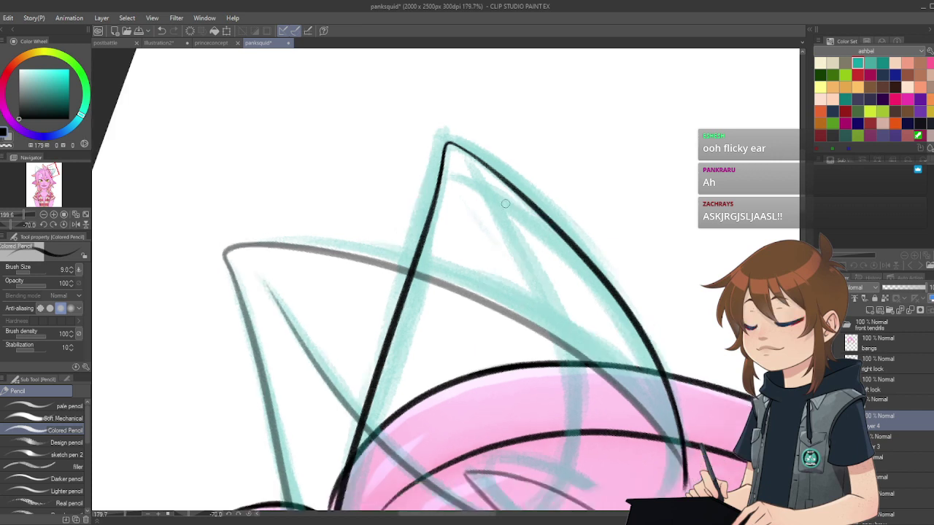
scroll(505, 203, down, 2)
mouse_move(469, 164)
mouse_down()
mouse_move(567, 384)
mouse_move(555, 424)
mouse_up()
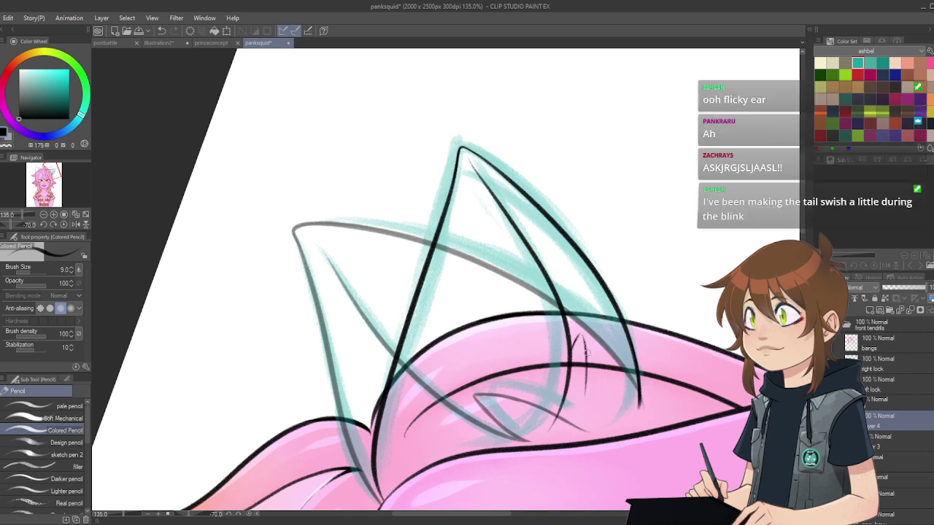
drag(586, 365, 576, 427)
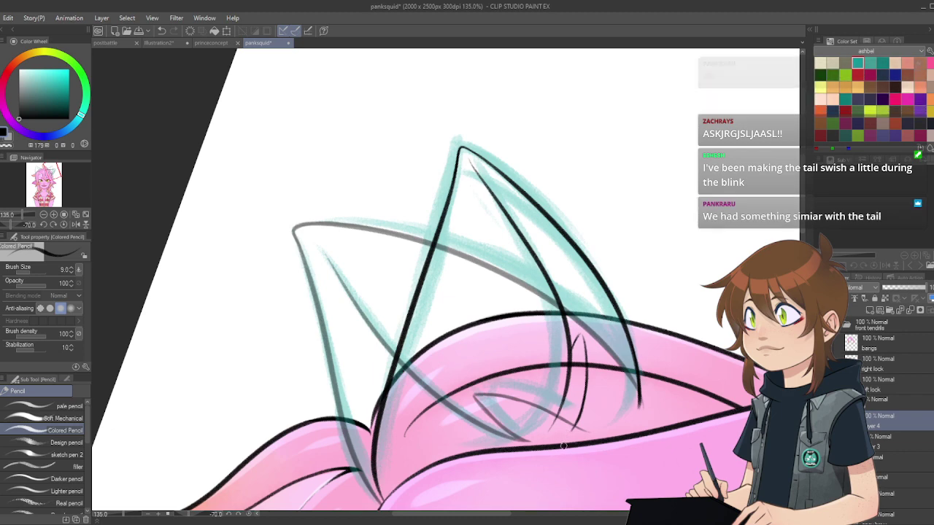
Step: Reset the canvas rotation to 0° and nudge the Layer 4 folded ear slightly toward the head with Move layer
click(64, 225)
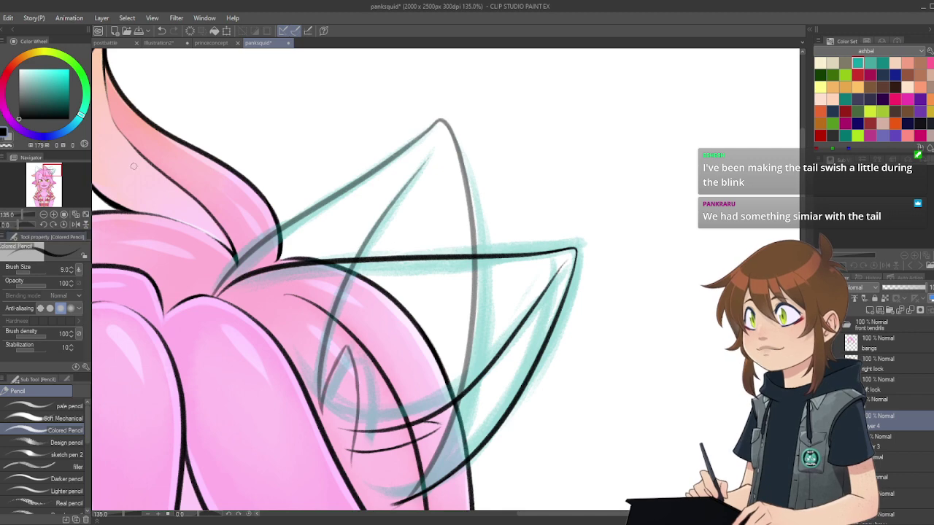
scroll(453, 157, down, 6)
scroll(471, 157, down, 1)
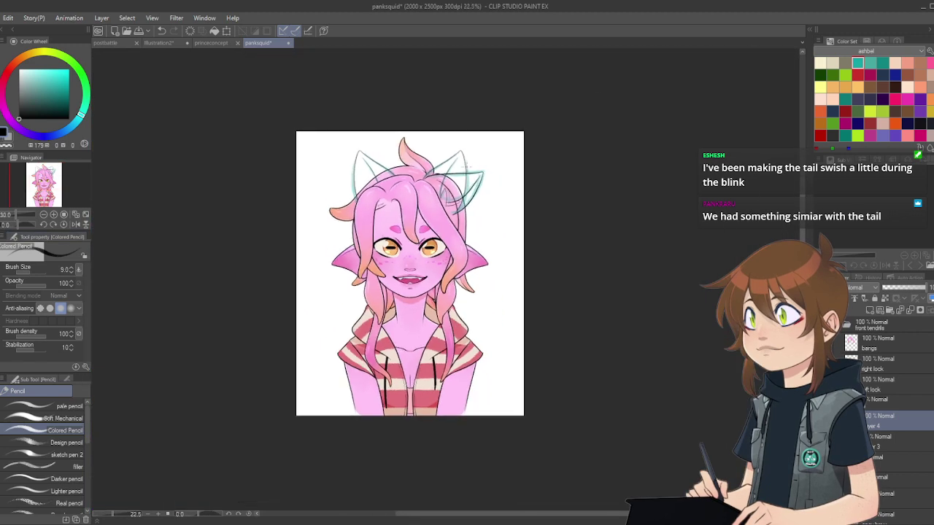
scroll(434, 248, up, 3)
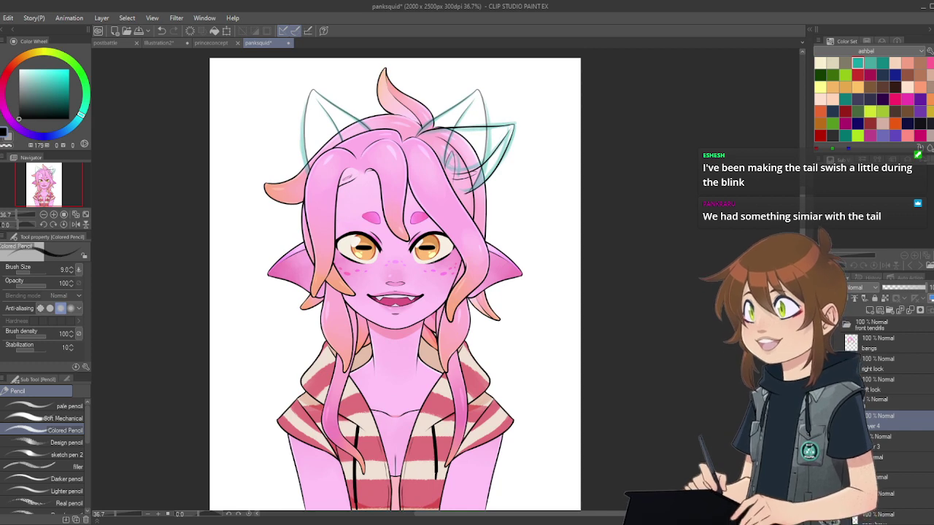
scroll(433, 156, up, 2)
scroll(434, 156, up, 2)
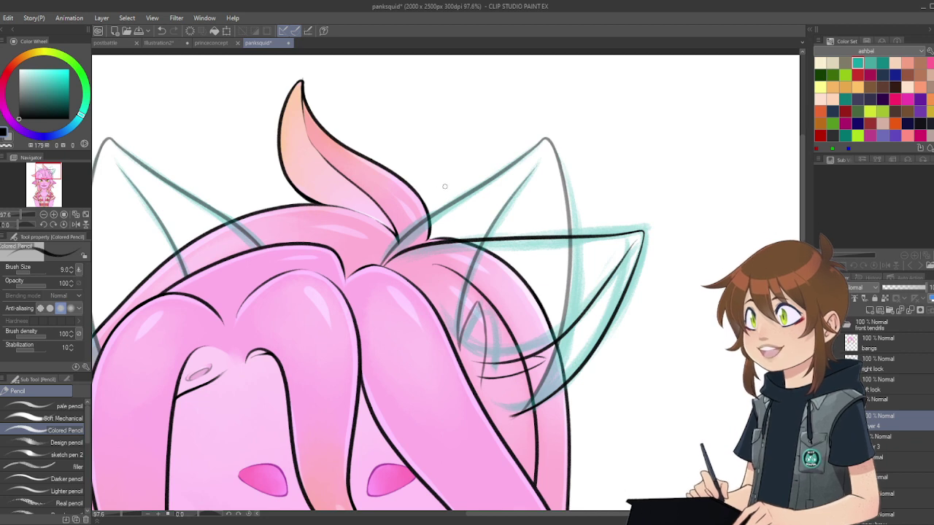
key(k)
drag(482, 288, 479, 288)
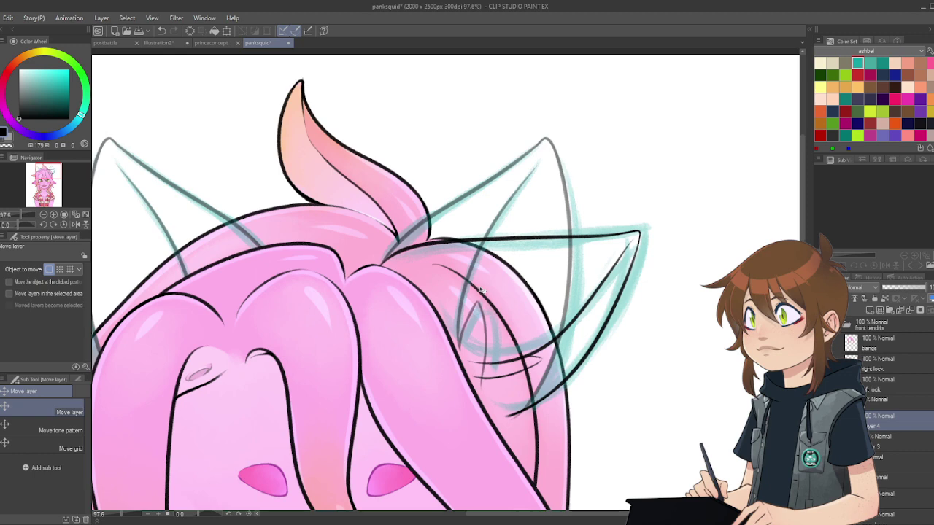
scroll(482, 290, down, 3)
scroll(573, 265, up, 2)
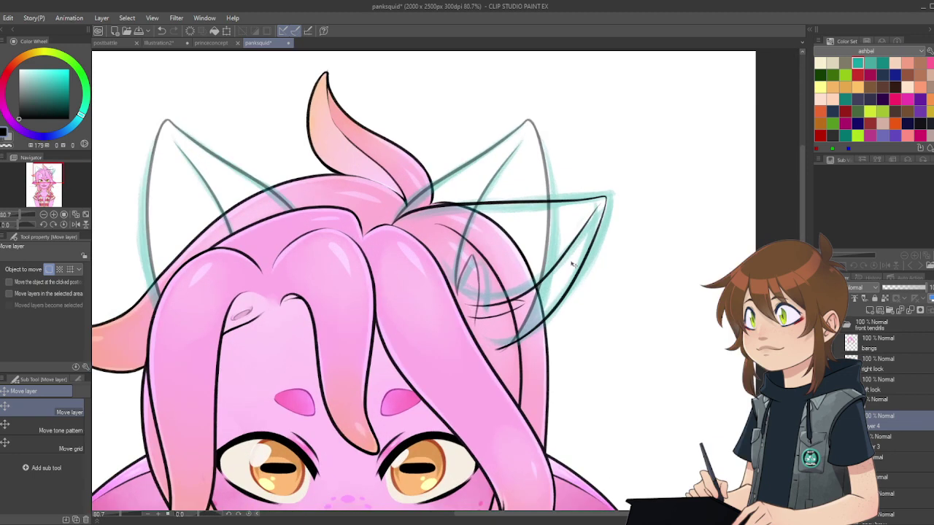
scroll(574, 265, up, 1)
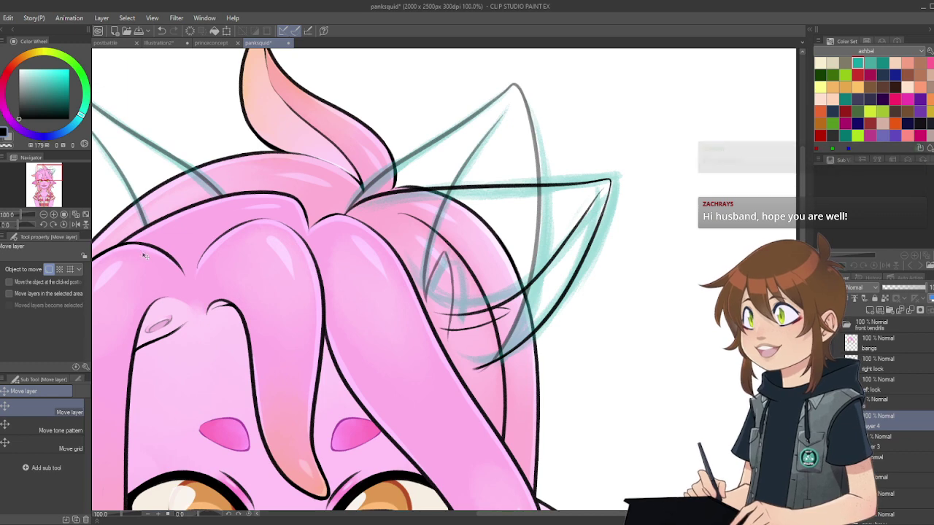
Step: Return to the Colored Pencil and examine how the folded ear fits the hair and upright ears, both rotated to -50° and at 0°
key(p)
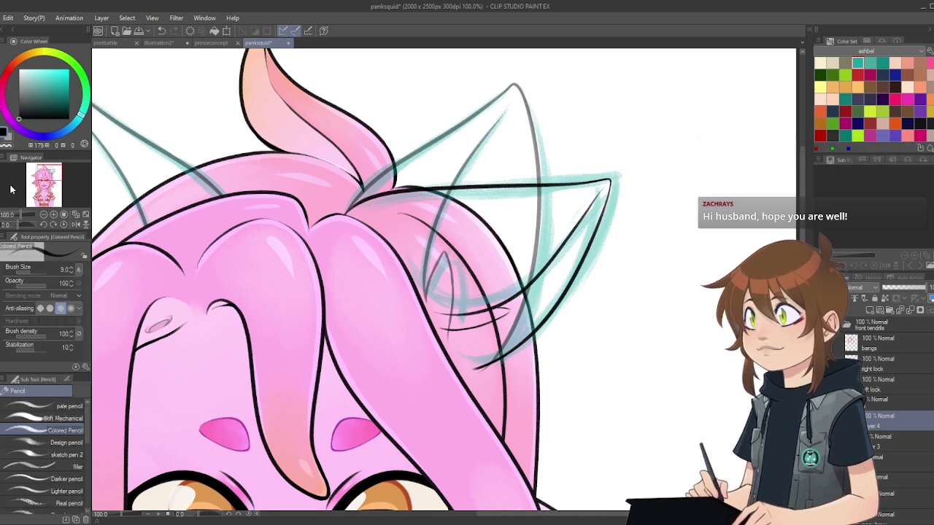
click(44, 224)
click(44, 225)
click(44, 225)
click(43, 224)
click(44, 225)
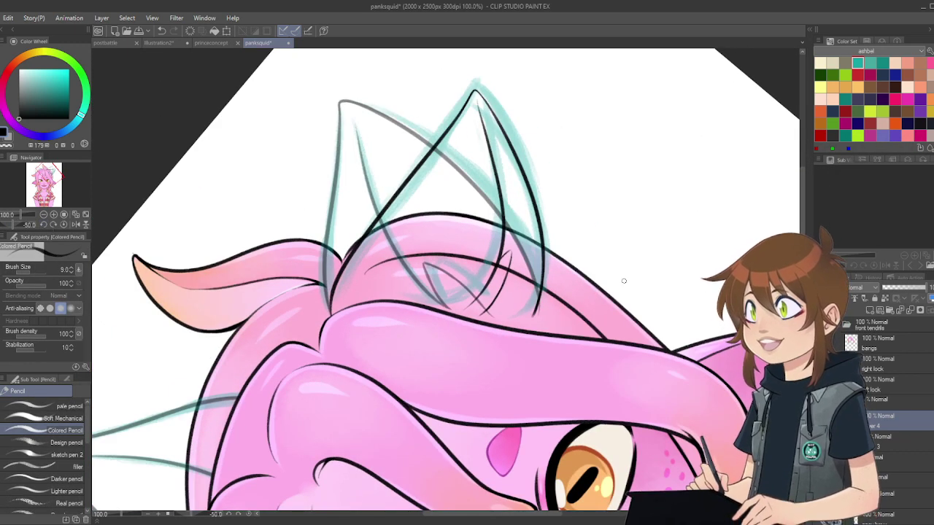
drag(803, 254, 803, 243)
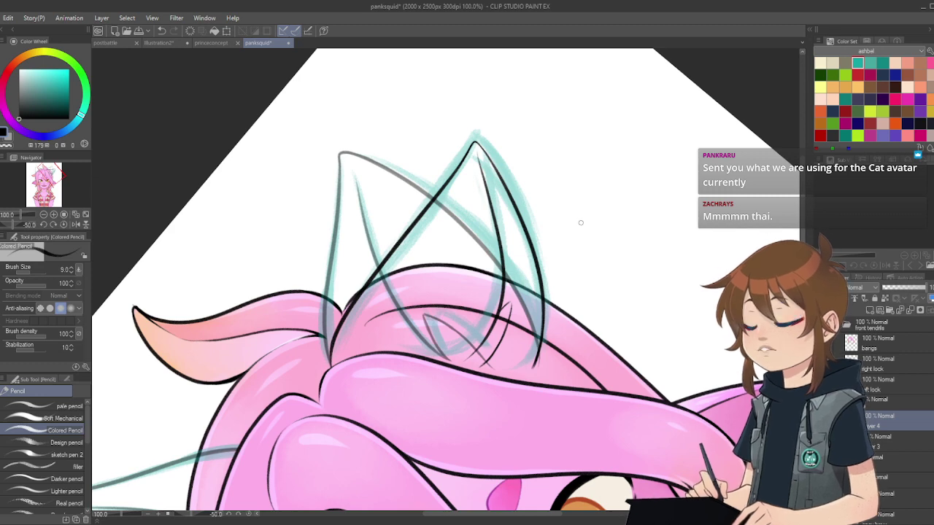
scroll(478, 143, up, 1)
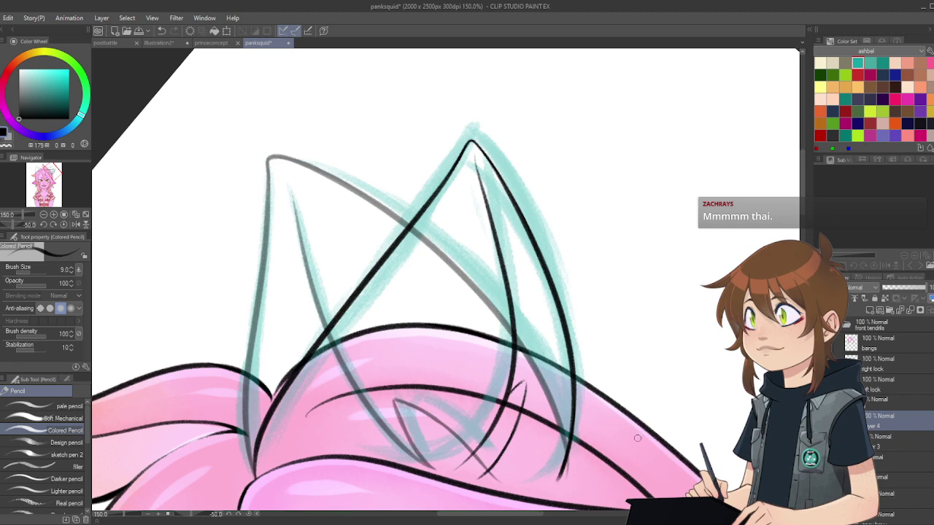
scroll(460, 313, down, 4)
scroll(454, 347, up, 1)
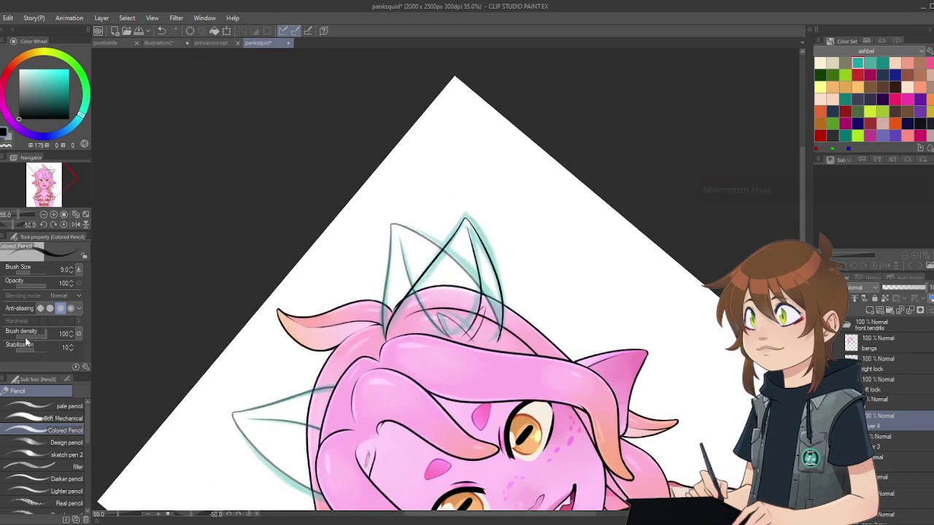
click(64, 224)
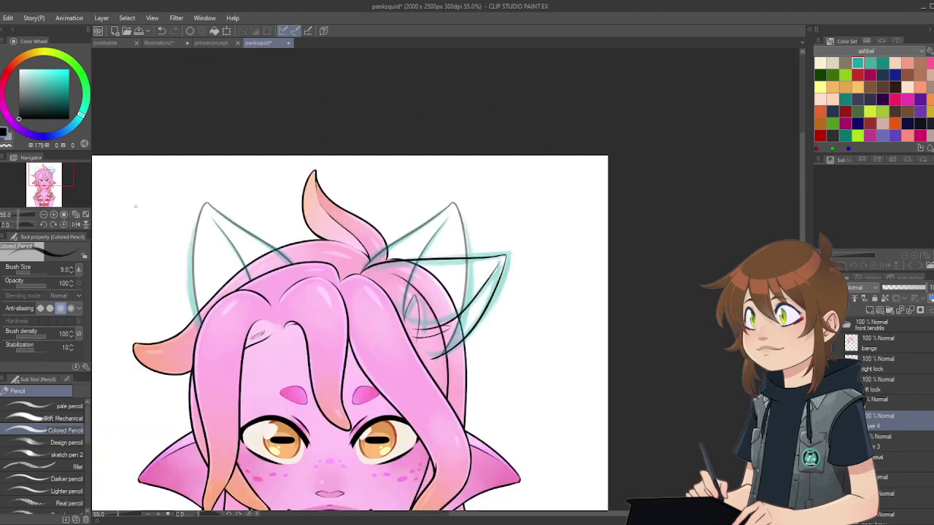
scroll(478, 214, down, 1)
scroll(322, 263, up, 1)
scroll(368, 264, up, 1)
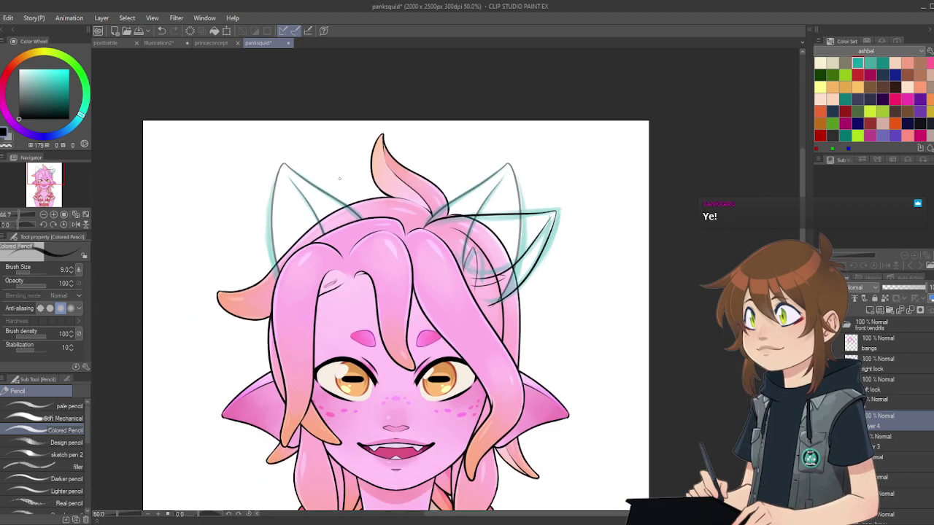
scroll(339, 177, down, 1)
scroll(455, 216, up, 3)
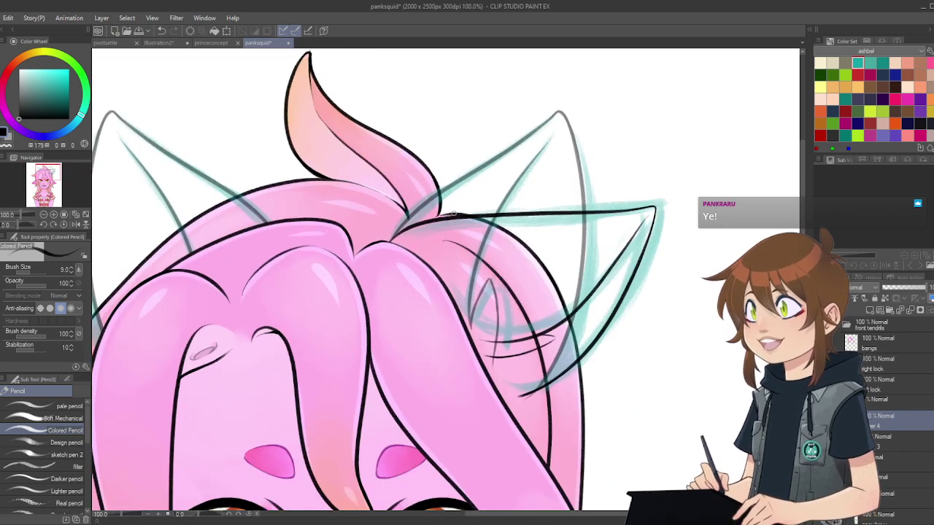
scroll(450, 215, down, 3)
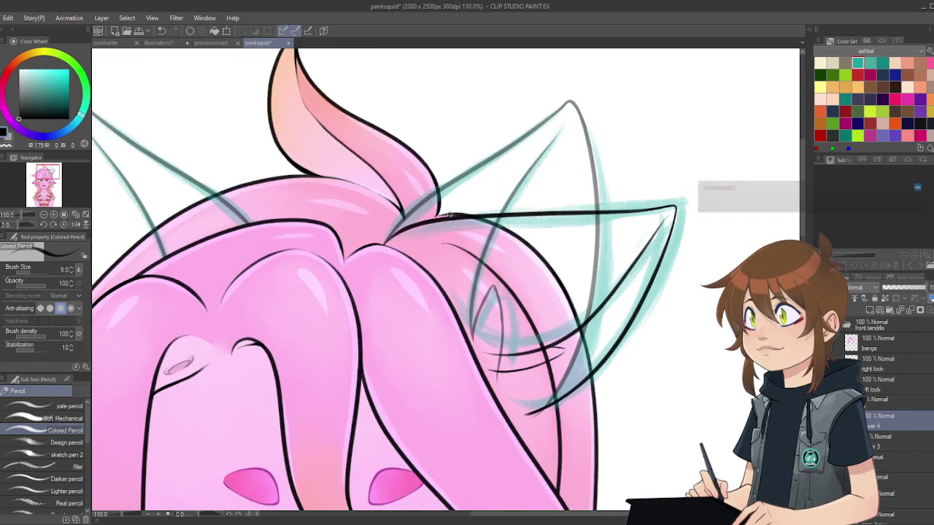
scroll(449, 214, up, 3)
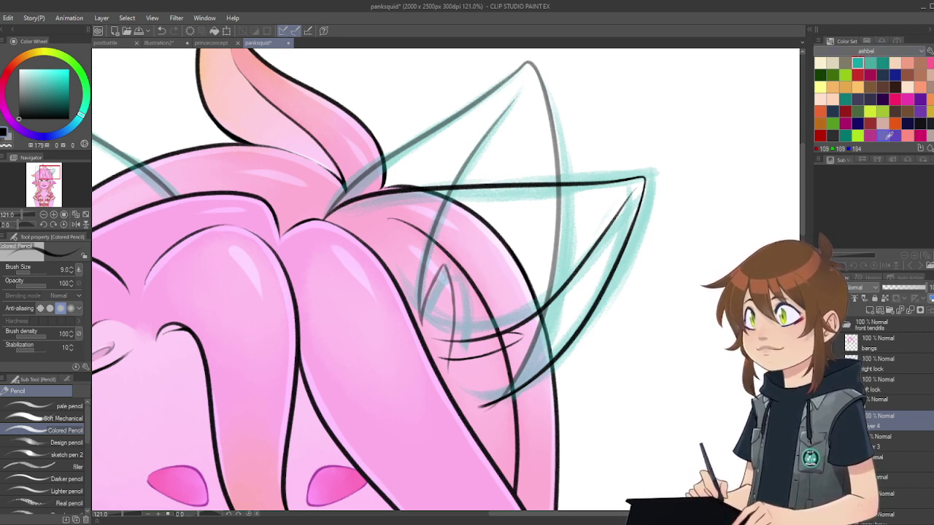
Step: Delete the teal ear sketch layer below Layer 3, leaving only the inked ear lines
click(892, 458)
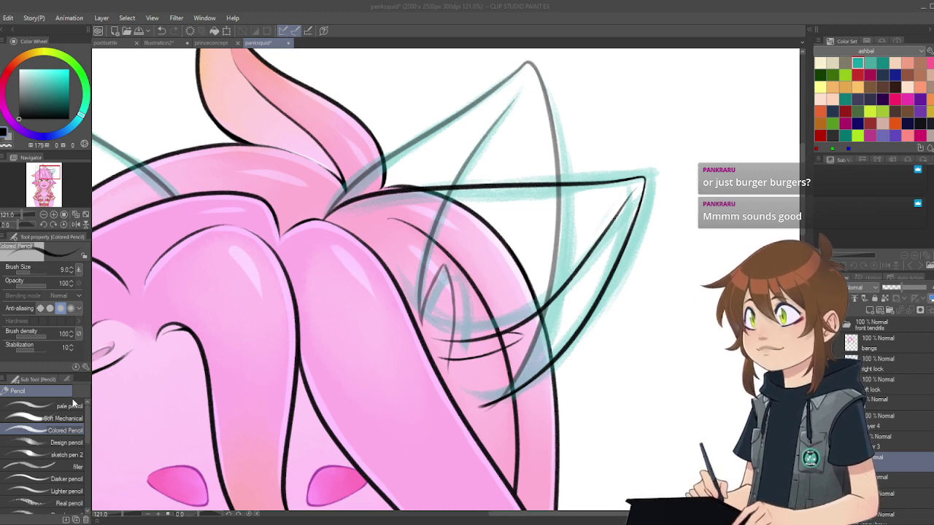
key(Delete)
scroll(511, 203, down, 2)
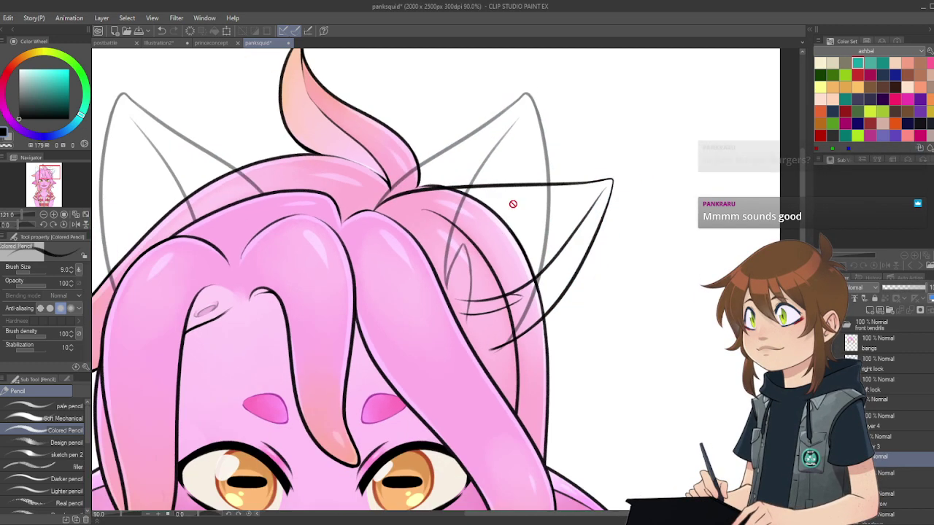
scroll(480, 233, up, 2)
scroll(499, 241, down, 1)
scroll(533, 301, up, 1)
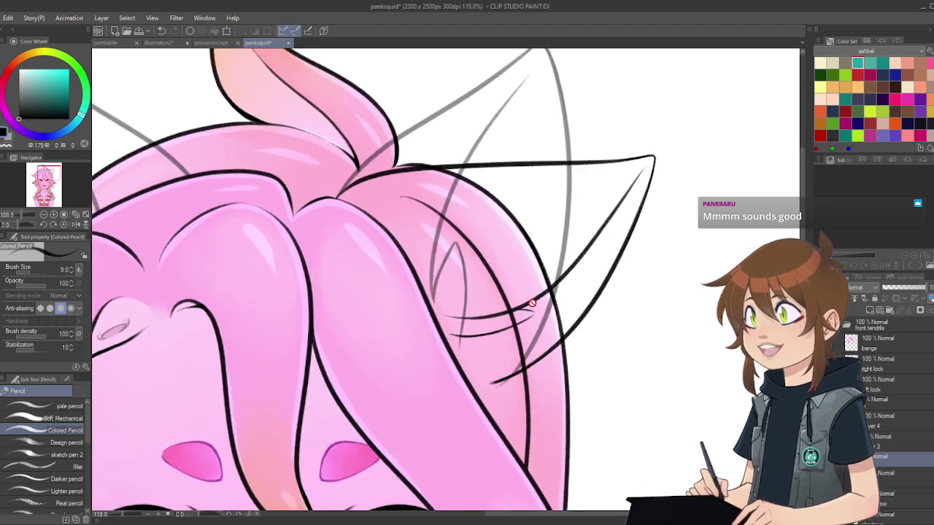
scroll(683, 316, up, 1)
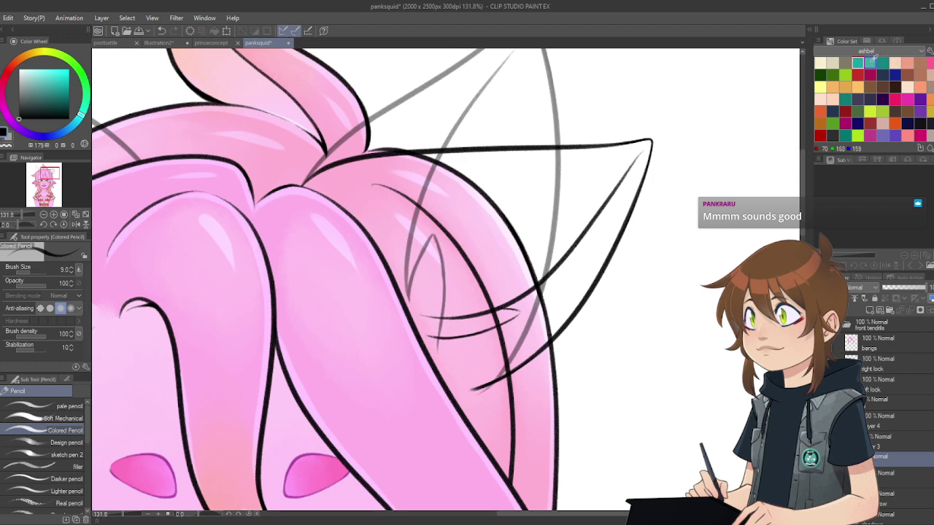
Step: Choose the muted teal swatch from the ashbel color set and select Layer 3 with the upright ears
click(870, 63)
scroll(550, 255, down, 1)
scroll(550, 255, up, 1)
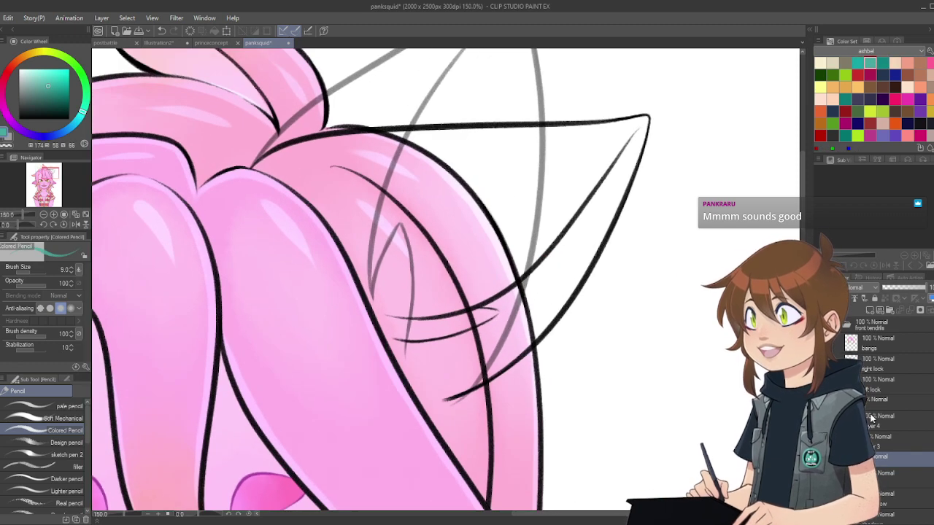
click(884, 421)
click(888, 442)
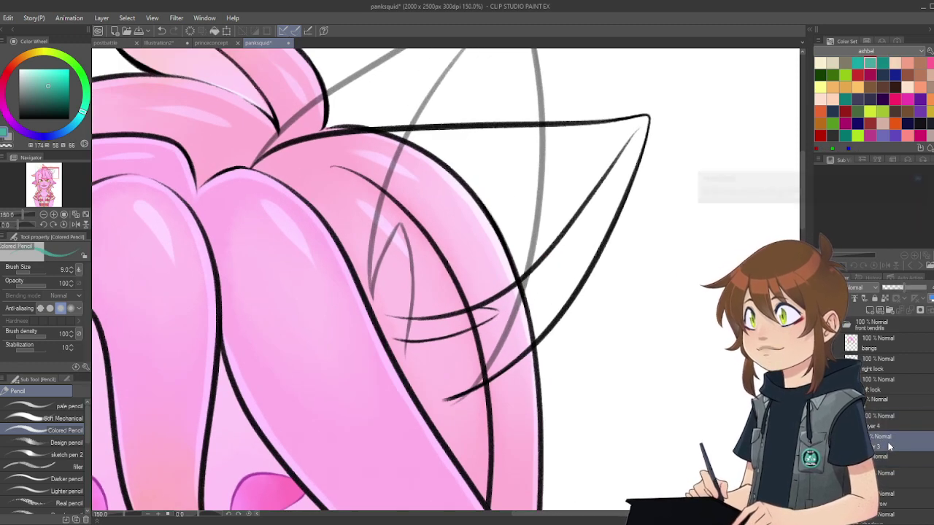
Step: Hide Layer 3 with the upright ears and add a new layer above it, beneath the folded ear's lines on Layer 4
click(821, 441)
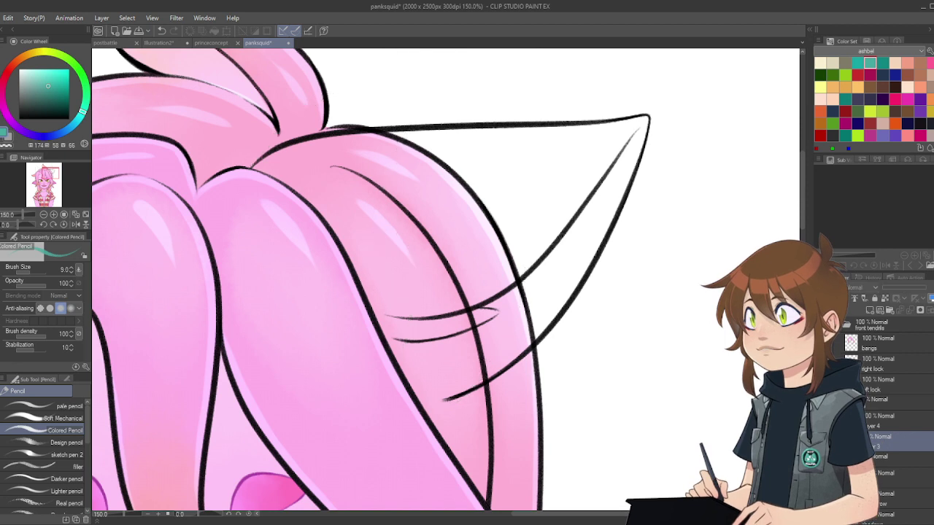
key(ctrl+z)
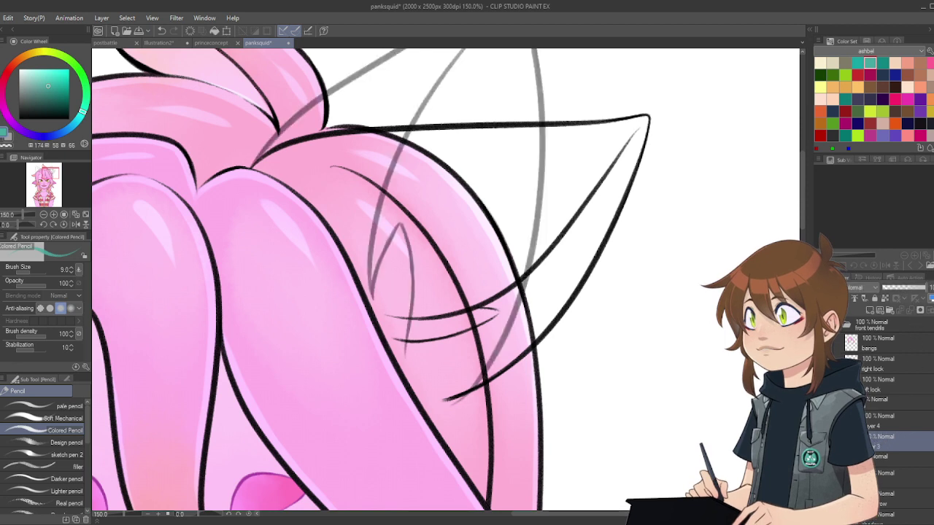
key(ctrl+z)
key(Delete)
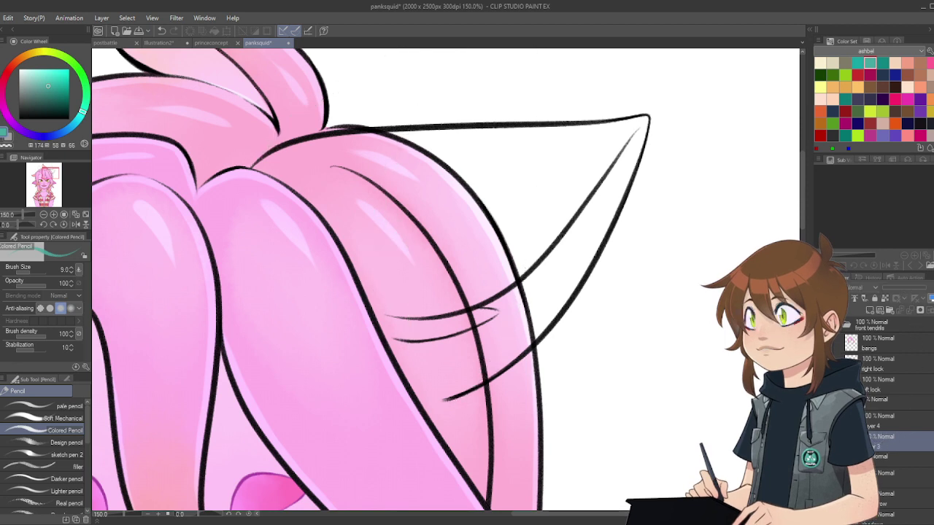
click(871, 310)
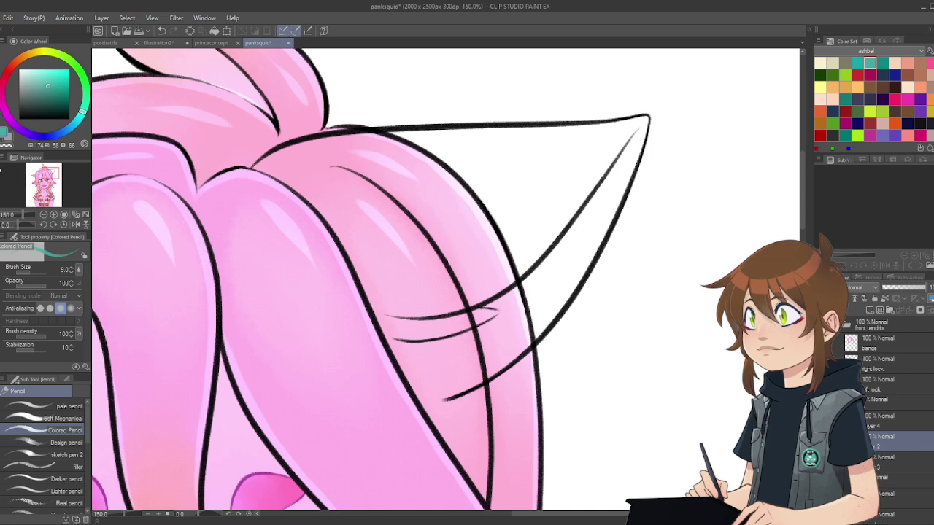
Step: Paint the folded ear's middle and lower outer edge muted teal with the Soft Mechanical pencil at size 35.6
click(56, 420)
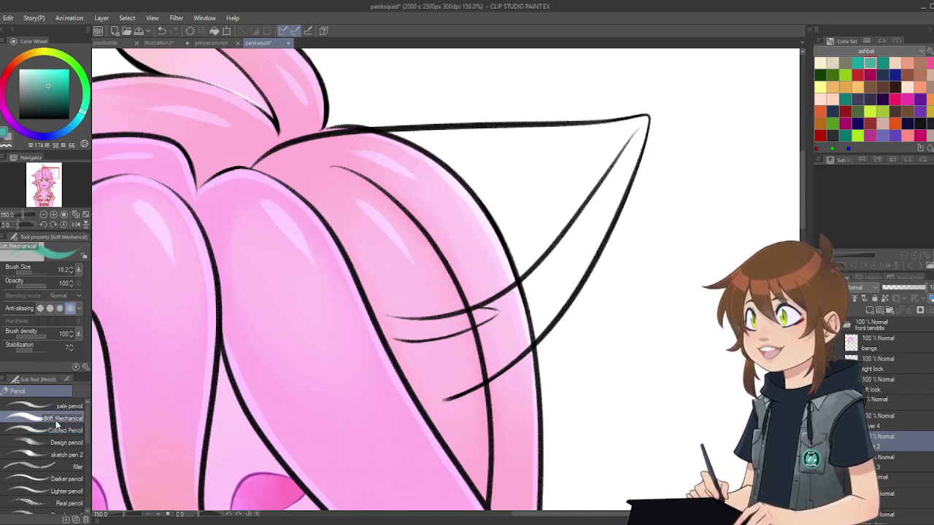
drag(32, 269, 34, 270)
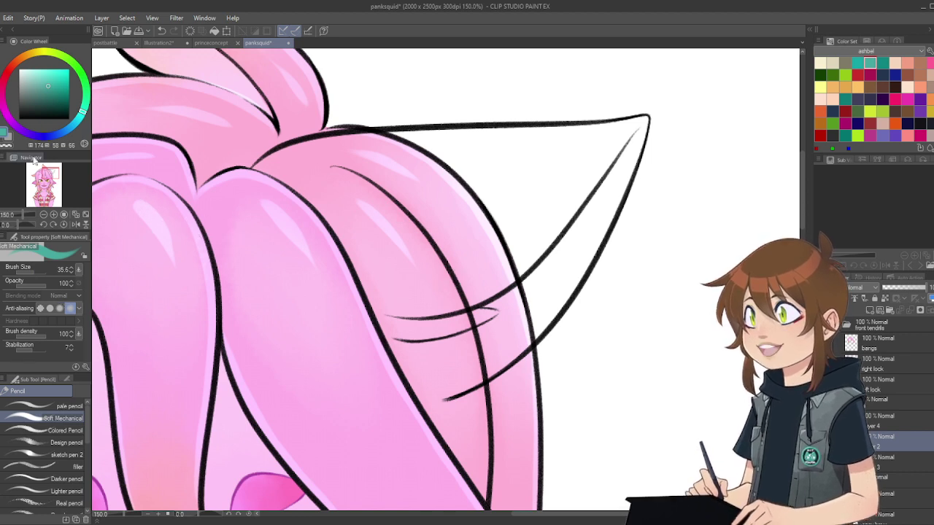
click(43, 223)
click(46, 225)
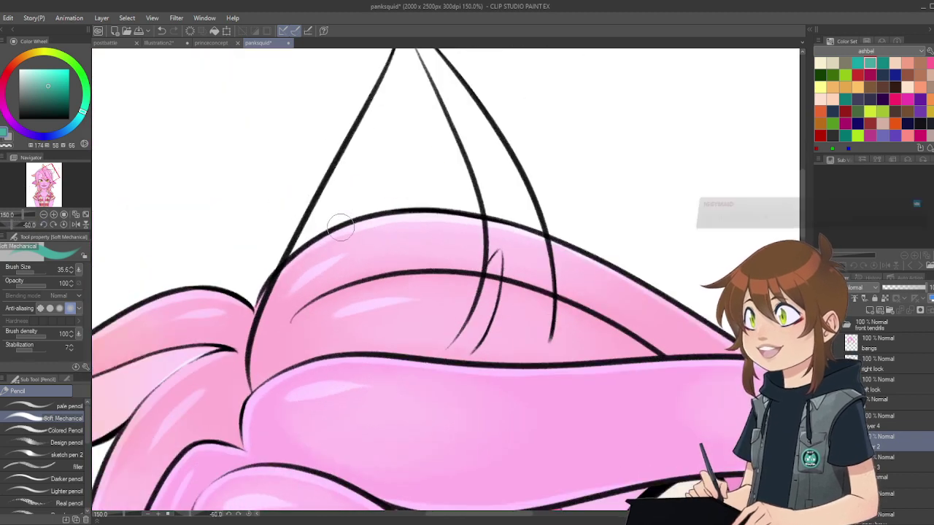
mouse_move(340, 199)
mouse_down()
mouse_move(306, 277)
mouse_move(300, 266)
mouse_up()
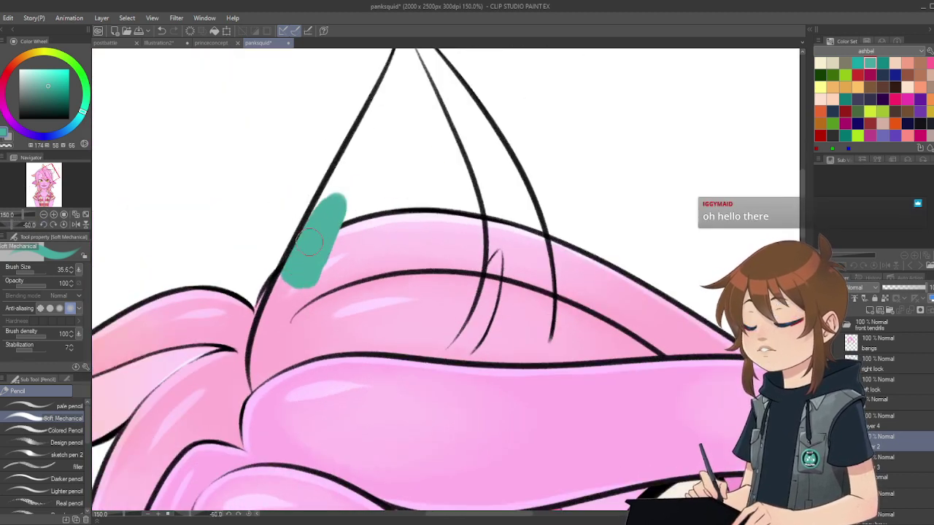
mouse_move(327, 213)
mouse_down()
mouse_move(365, 142)
mouse_move(362, 183)
mouse_move(407, 161)
mouse_move(416, 206)
mouse_move(414, 190)
mouse_move(432, 172)
mouse_move(464, 219)
mouse_move(484, 225)
mouse_move(482, 196)
mouse_move(500, 248)
mouse_move(522, 271)
mouse_move(492, 176)
mouse_move(529, 251)
mouse_move(504, 177)
mouse_move(527, 216)
mouse_up()
mouse_move(538, 276)
mouse_down()
mouse_move(525, 298)
mouse_move(532, 279)
mouse_move(536, 342)
mouse_up()
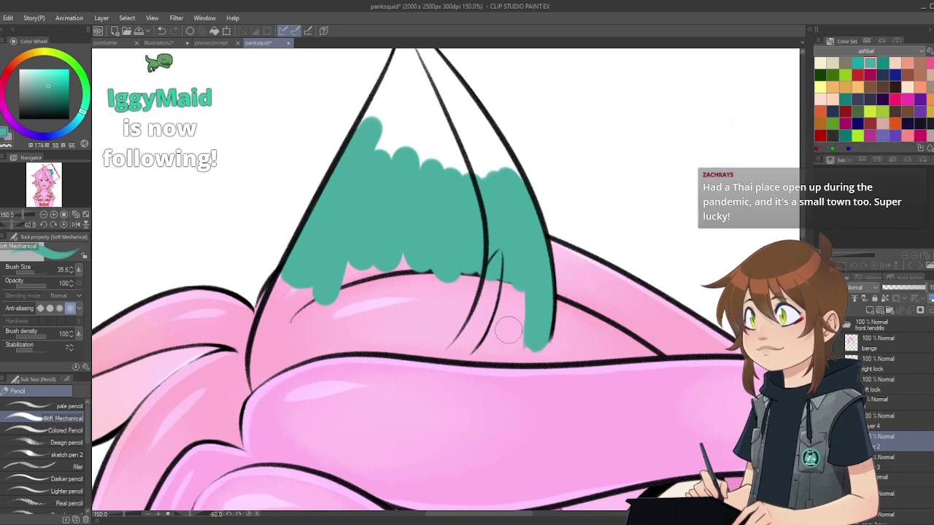
drag(511, 336, 517, 301)
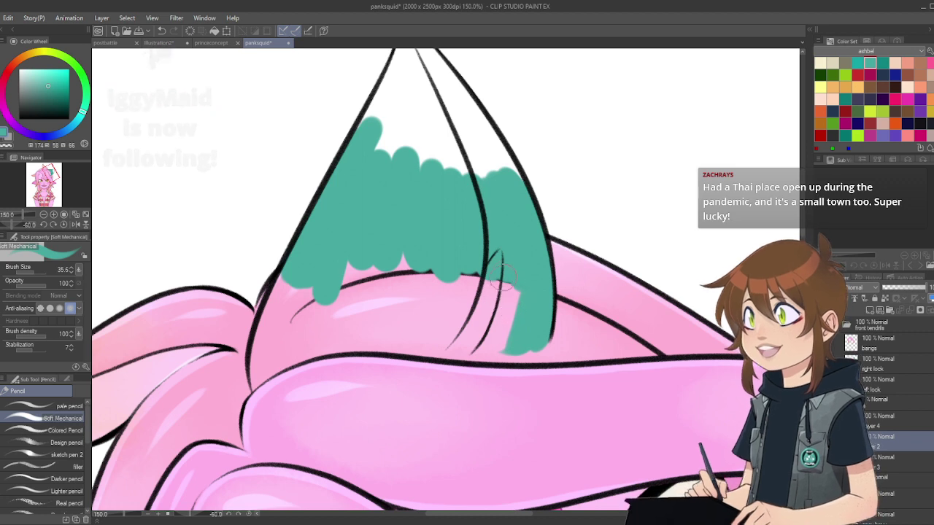
mouse_move(487, 345)
mouse_down()
mouse_move(514, 293)
mouse_move(473, 333)
mouse_move(500, 347)
mouse_move(495, 315)
mouse_move(458, 351)
mouse_move(505, 326)
mouse_move(476, 329)
mouse_move(454, 354)
mouse_move(490, 341)
mouse_up()
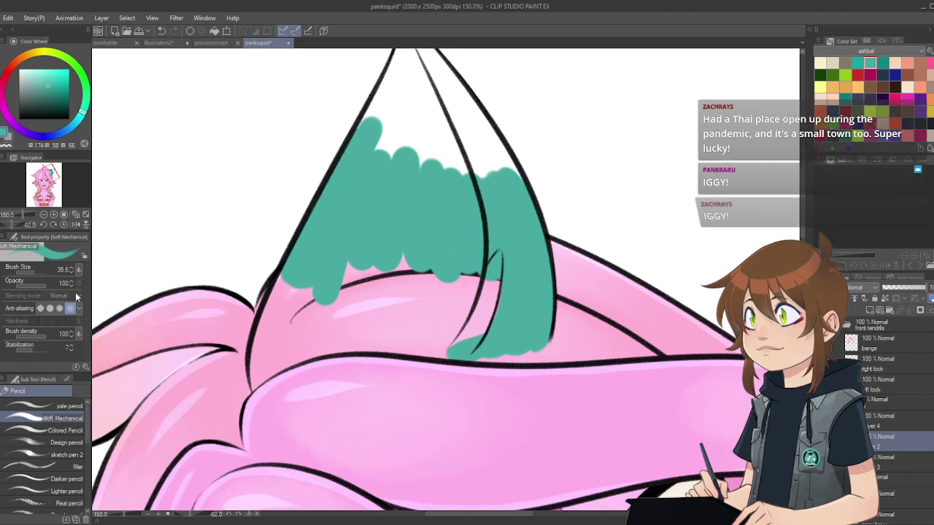
Step: Cover the base of the folded ear down to the hair with teal at brush size 42.1
drag(40, 273, 35, 279)
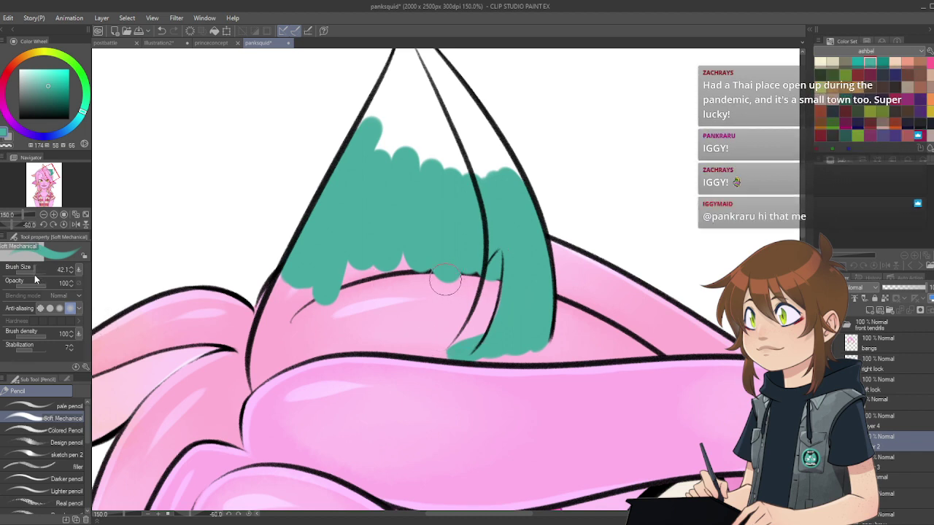
mouse_move(290, 281)
mouse_down()
mouse_move(270, 345)
mouse_move(270, 328)
mouse_move(283, 300)
mouse_move(267, 376)
mouse_up()
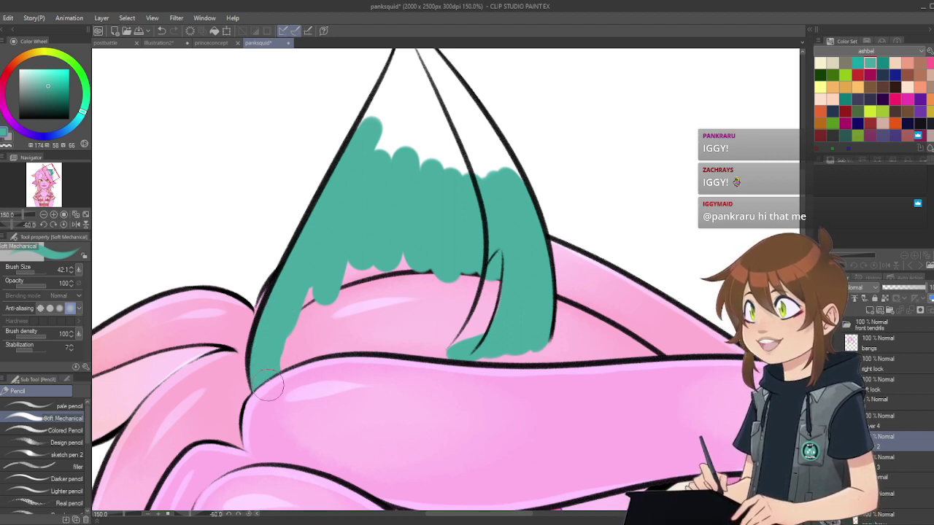
mouse_move(292, 343)
mouse_down()
mouse_move(311, 285)
mouse_move(367, 243)
mouse_move(455, 250)
mouse_move(466, 274)
mouse_move(498, 286)
mouse_move(492, 319)
mouse_up()
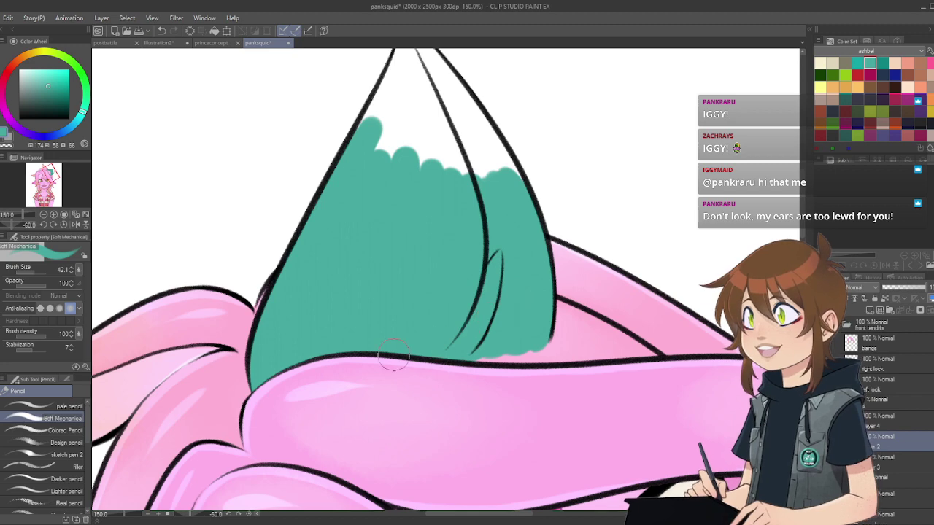
Step: Color the tip and upper outer fold of the folded ear teal up to its outline at brush size 25.4
scroll(442, 280, up, 4)
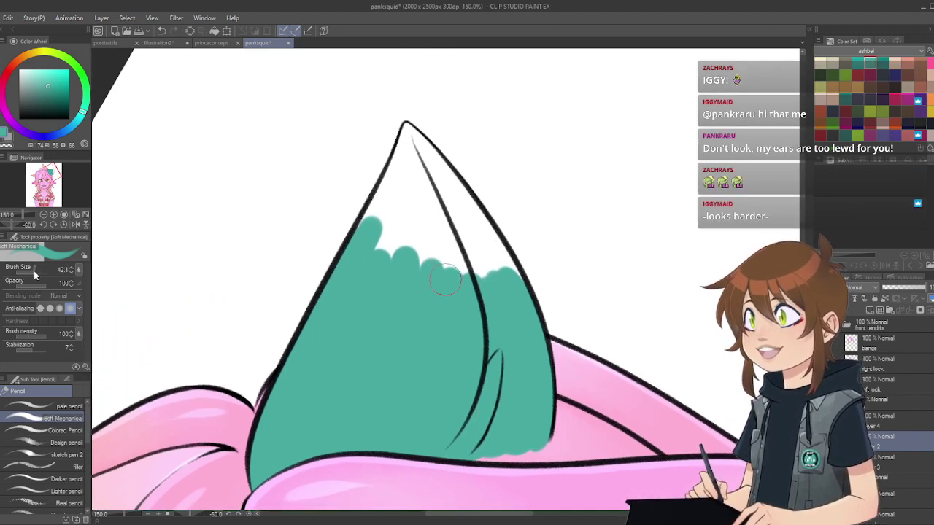
click(32, 270)
mouse_move(434, 226)
mouse_down()
mouse_move(466, 237)
mouse_move(445, 203)
mouse_move(481, 255)
mouse_move(489, 244)
mouse_move(449, 179)
mouse_move(494, 240)
mouse_up()
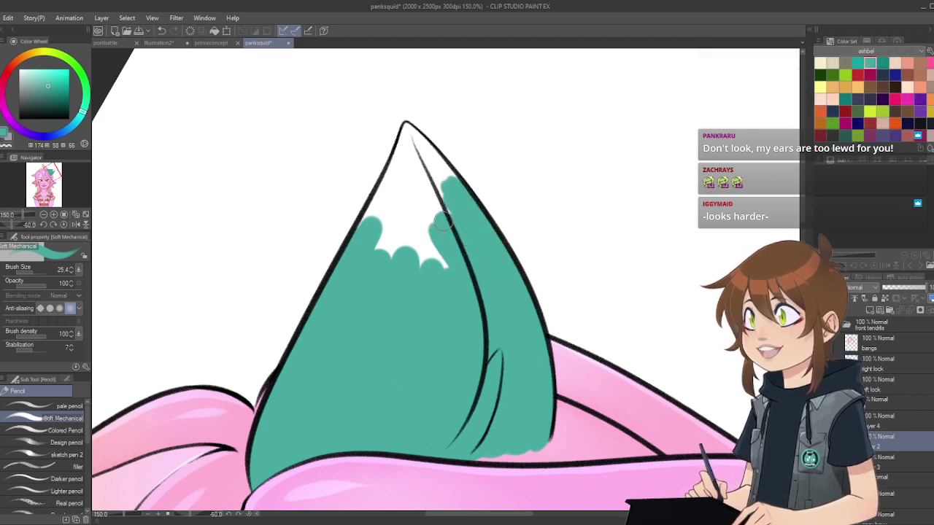
drag(406, 127, 437, 186)
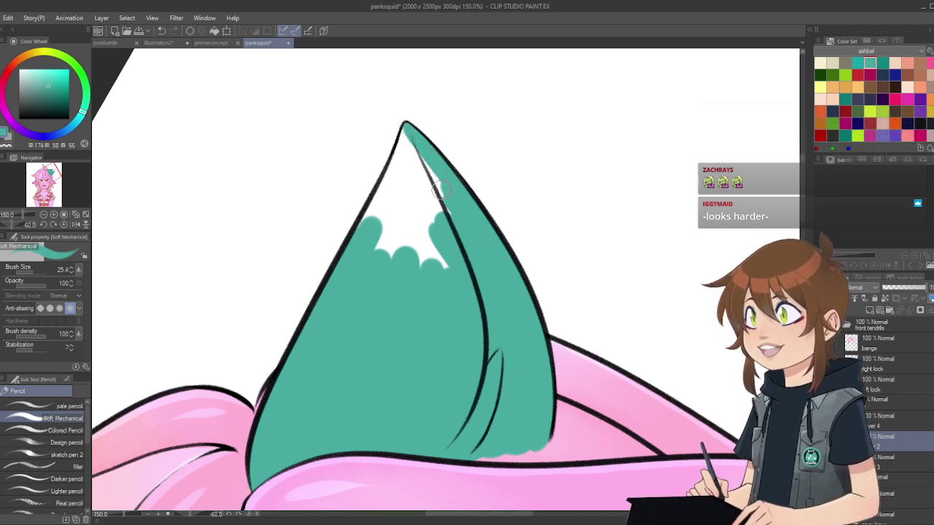
mouse_move(407, 133)
mouse_down()
mouse_move(402, 165)
mouse_move(407, 128)
mouse_move(374, 215)
mouse_up()
mouse_move(392, 178)
mouse_down()
mouse_move(352, 249)
mouse_move(372, 247)
mouse_move(406, 186)
mouse_move(414, 198)
mouse_move(421, 168)
mouse_move(439, 230)
mouse_move(439, 210)
mouse_move(457, 217)
mouse_move(447, 277)
mouse_up()
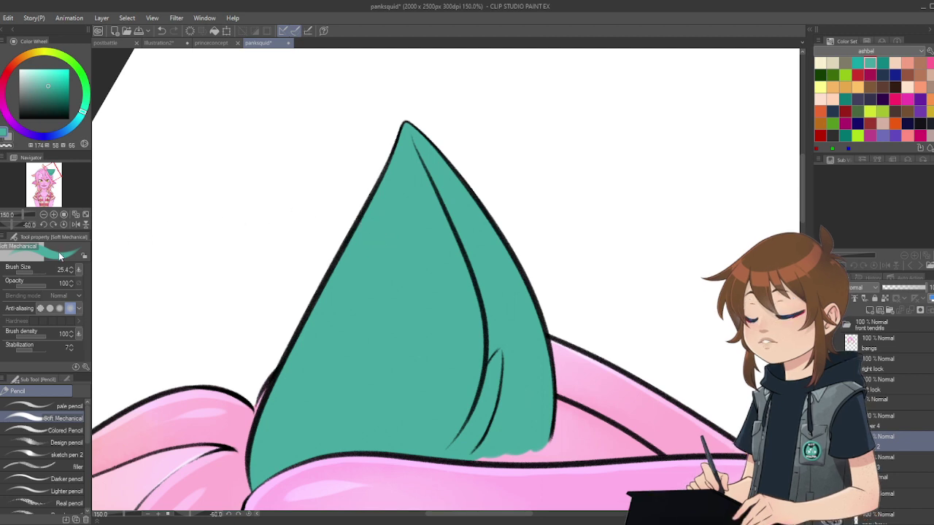
Step: Slightly lower the opacity of the teal ear layer and add a new layer above it
click(63, 225)
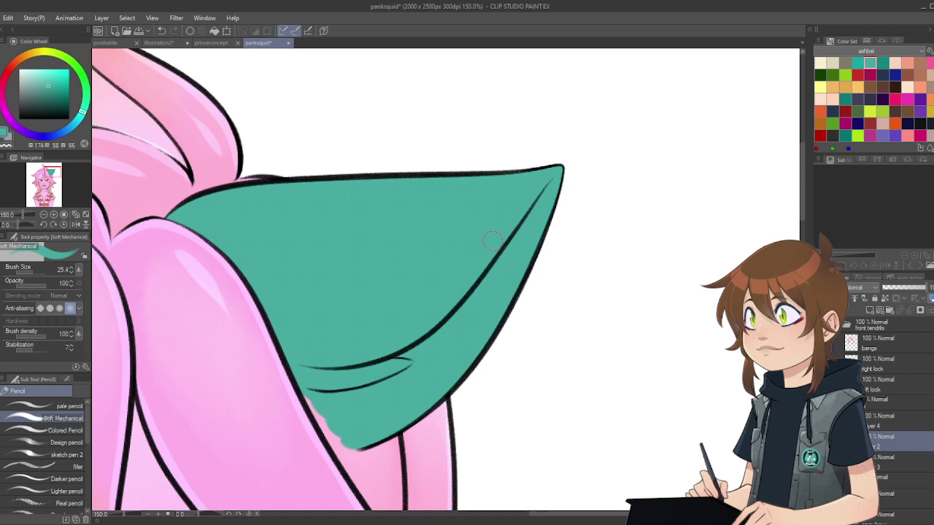
scroll(478, 213, down, 5)
scroll(500, 262, up, 3)
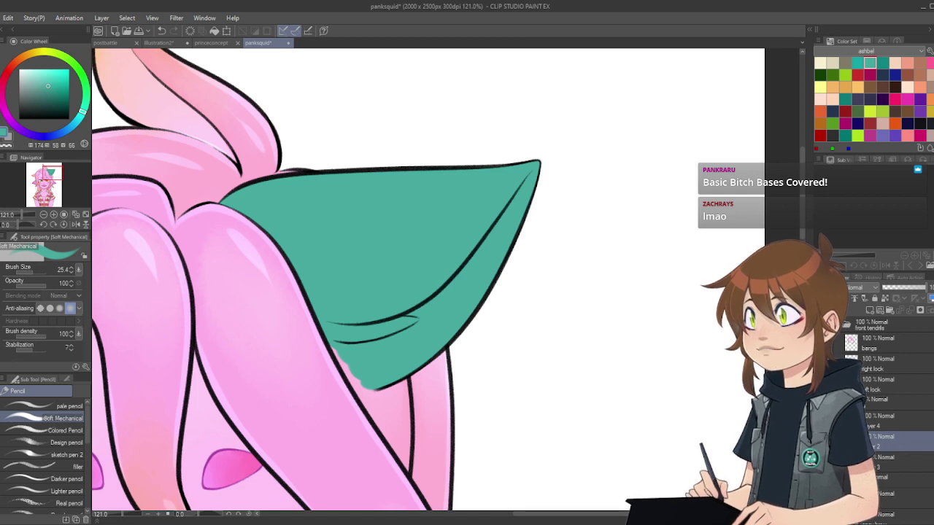
click(919, 290)
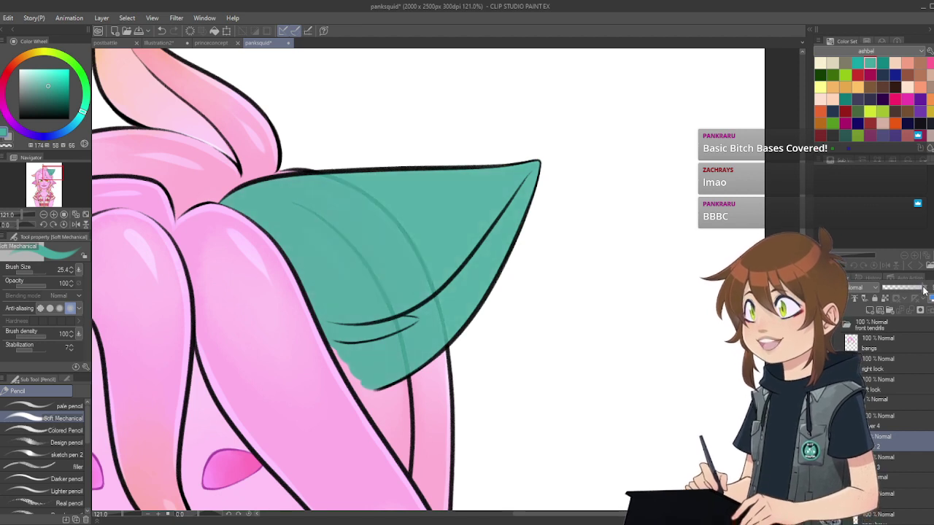
click(870, 310)
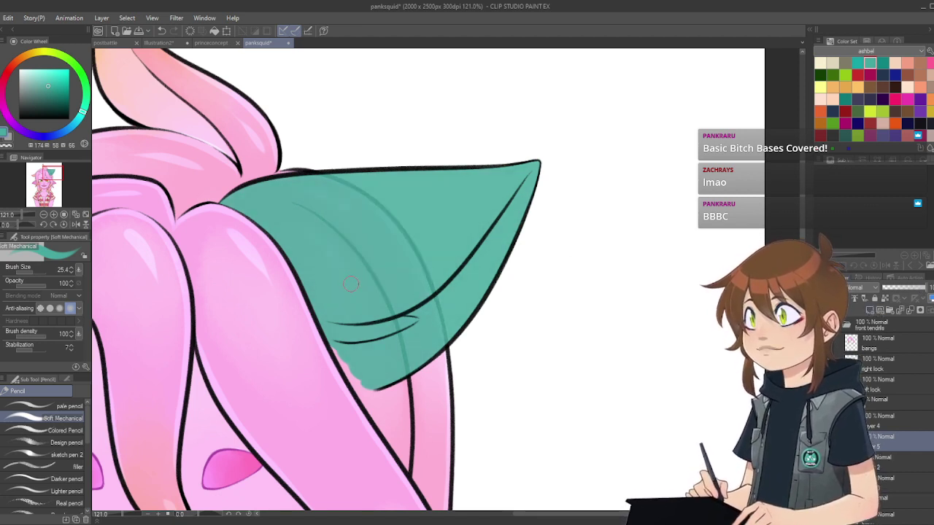
Step: Paint solid teal along the inner ear's fold line, back edge and tip on the new layer at brush size 25.4
mouse_move(365, 313)
mouse_down()
mouse_move(451, 262)
mouse_move(394, 303)
mouse_move(463, 247)
mouse_move(423, 282)
mouse_move(506, 188)
mouse_move(418, 284)
mouse_move(453, 248)
mouse_up()
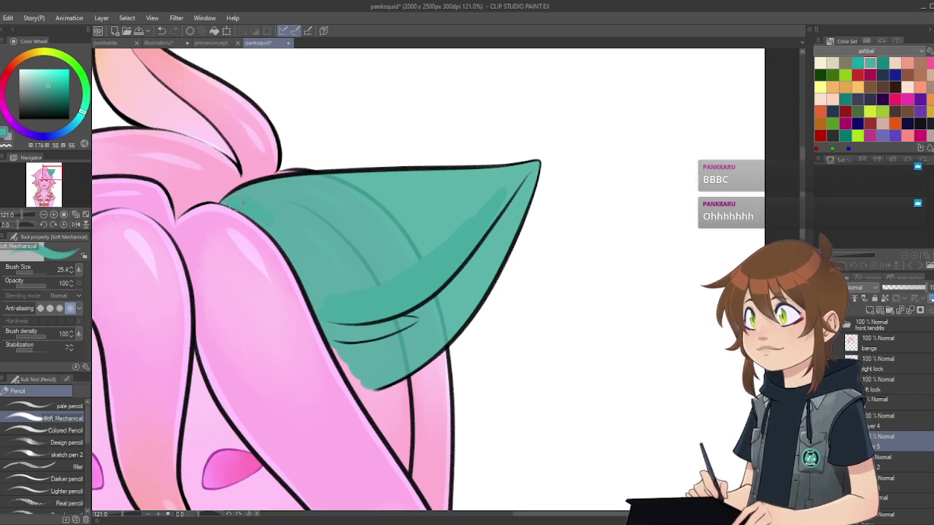
click(44, 225)
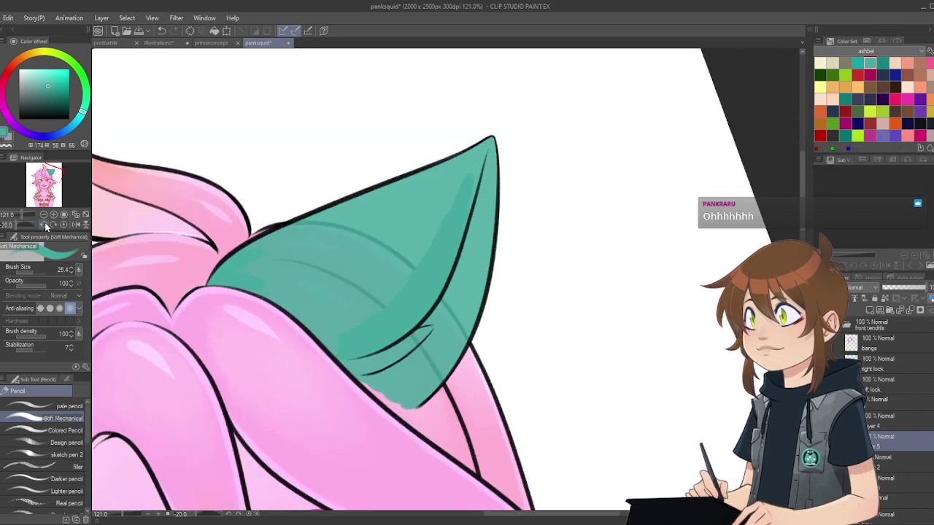
click(44, 225)
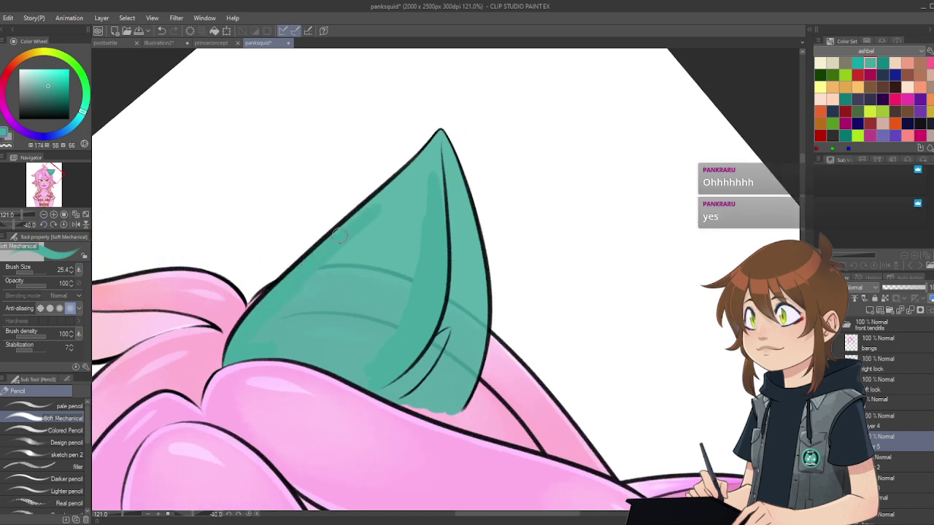
drag(373, 205, 420, 162)
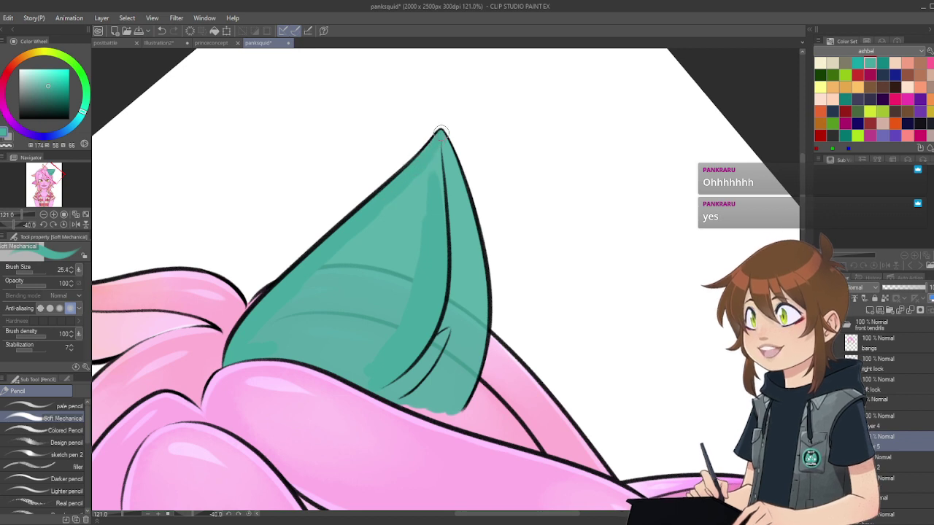
mouse_move(431, 173)
mouse_down()
mouse_move(438, 150)
mouse_move(402, 230)
mouse_up()
drag(408, 195, 385, 209)
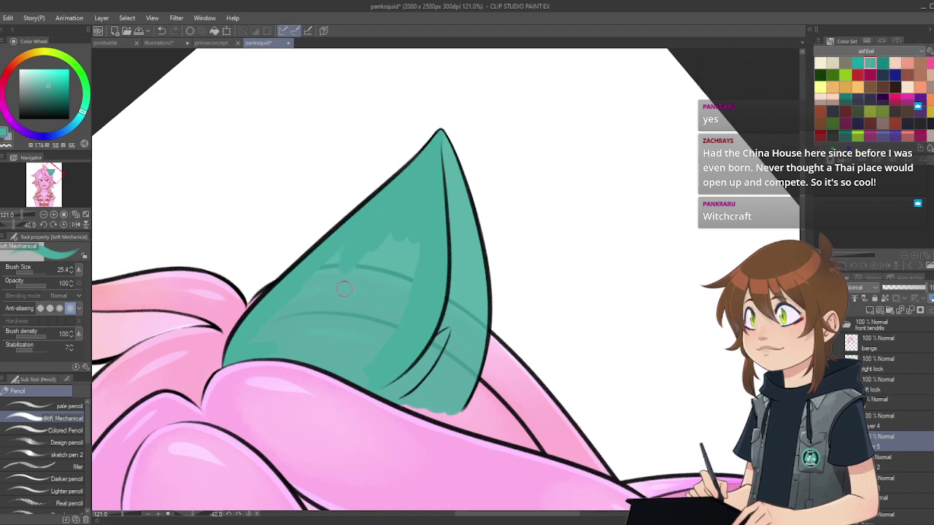
Step: Fill the remaining center and base of the inner ear with solid teal at brush size 69.7
click(49, 273)
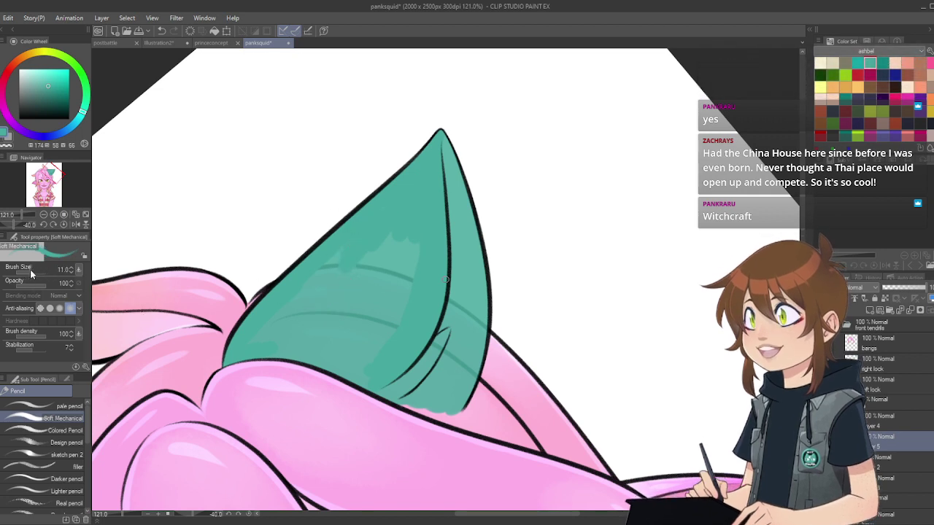
drag(379, 248, 388, 300)
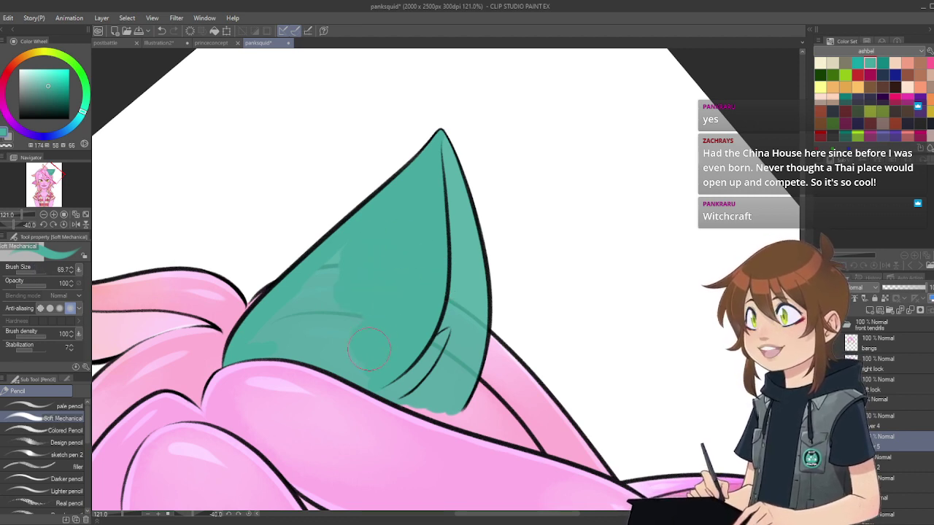
mouse_move(311, 347)
mouse_down()
mouse_move(264, 339)
mouse_move(353, 252)
mouse_move(318, 332)
mouse_move(357, 274)
mouse_up()
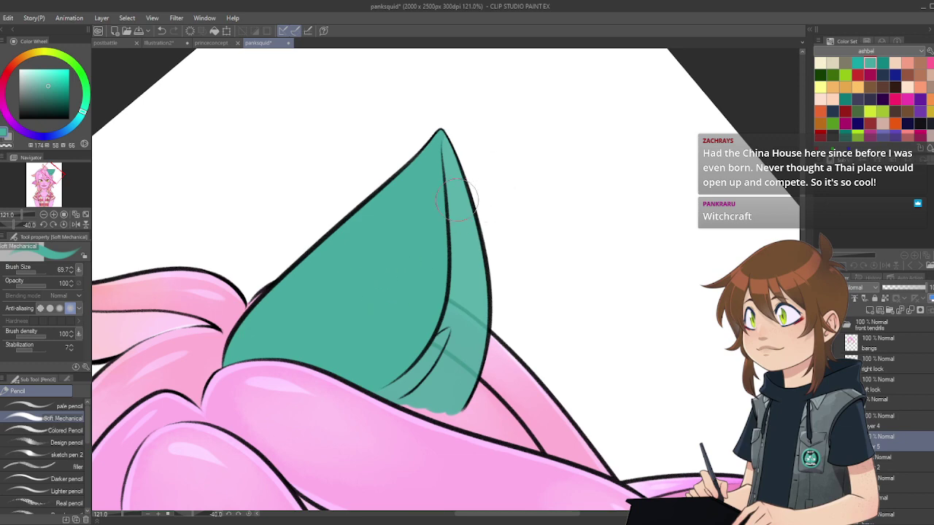
Step: Reinforce the outer fold's edge with teal at brush size 15.4 and erase the overspill beside the ear's tip
click(35, 270)
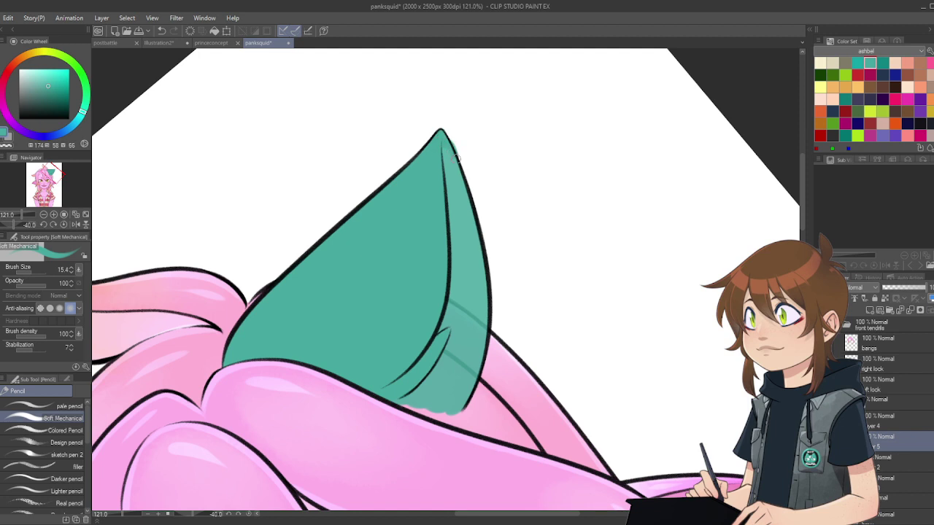
mouse_move(451, 155)
mouse_down()
mouse_move(471, 197)
mouse_move(477, 230)
mouse_up()
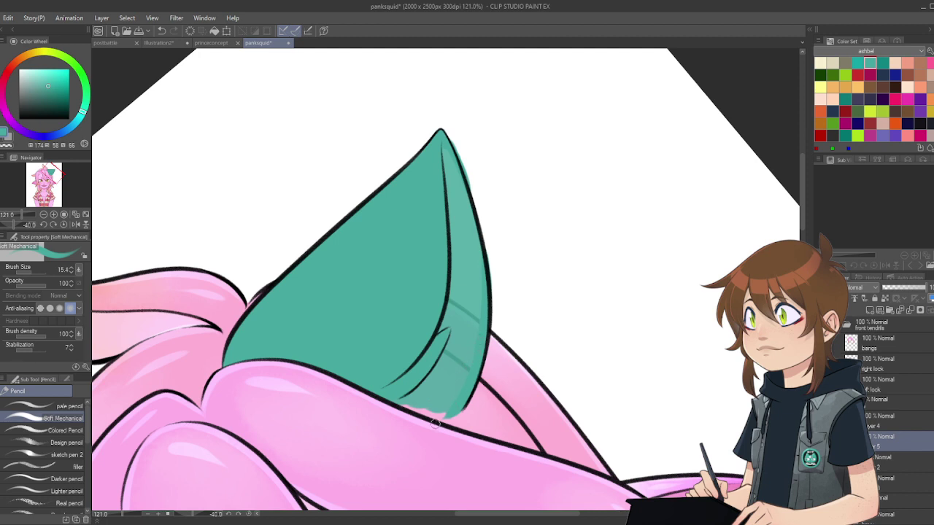
key(e)
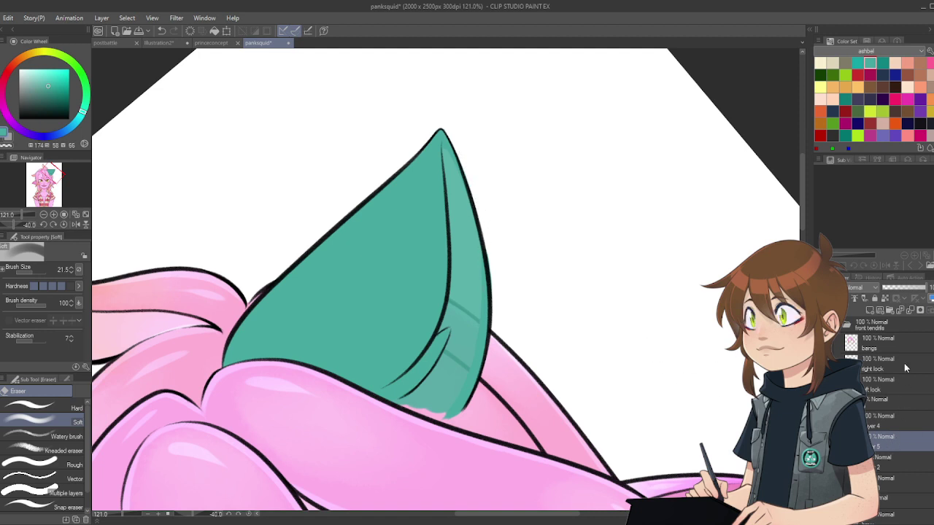
Step: Merge the solid teal layer into the ear color layer below and set the Soft Mechanical pencil to size 7.9
click(910, 312)
scroll(504, 362, up, 3)
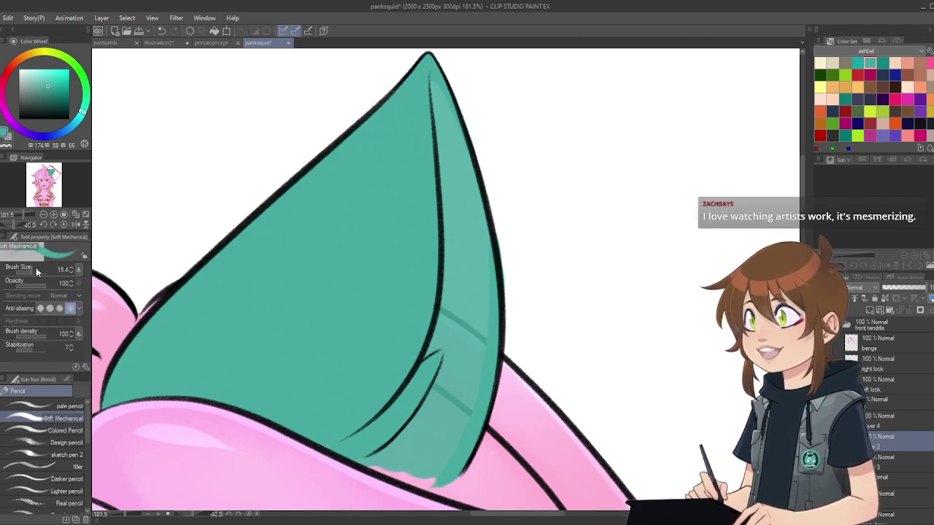
drag(36, 268, 29, 274)
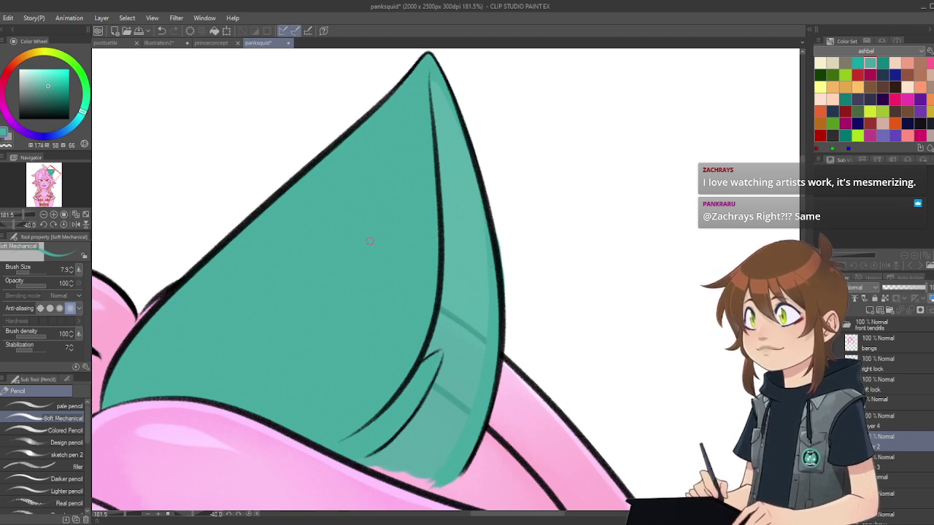
Step: Sample the light pink from the hair beneath the folded ear and fill the whole ear with it on a new layer
key(e)
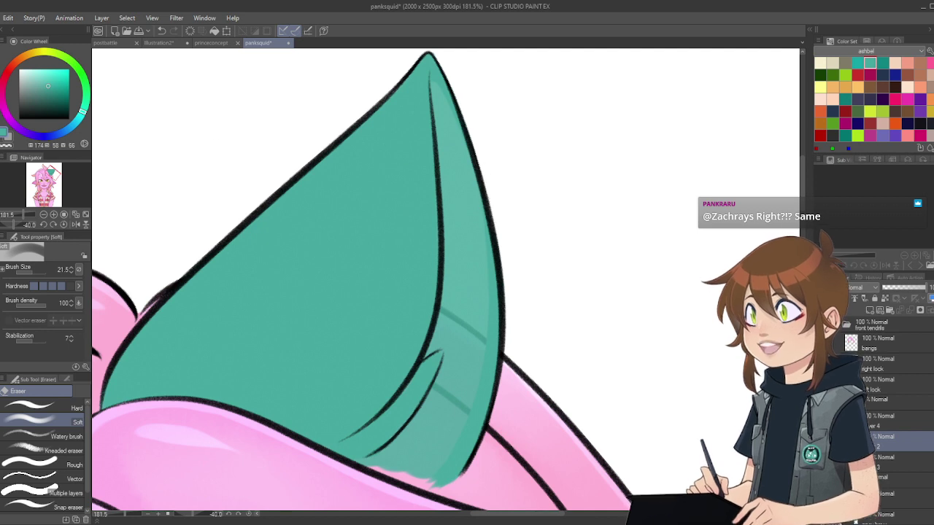
key(p)
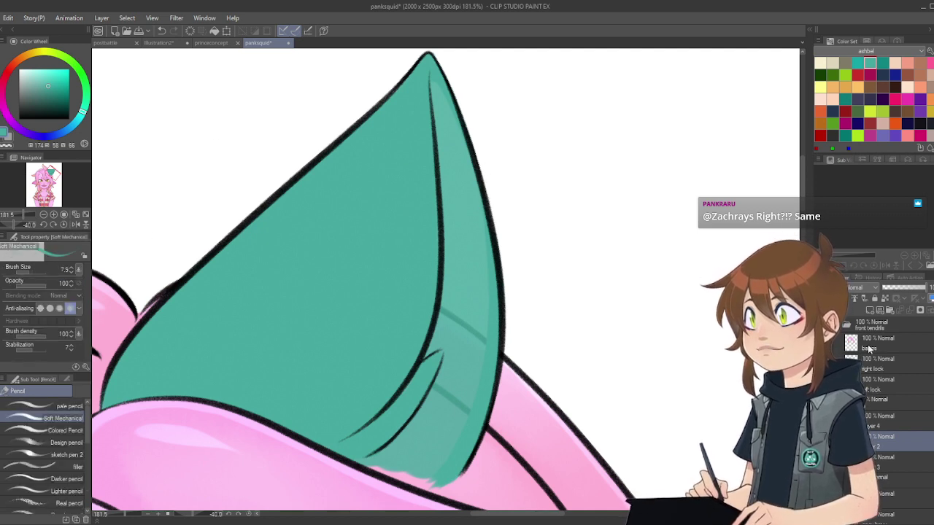
alt+click(479, 484)
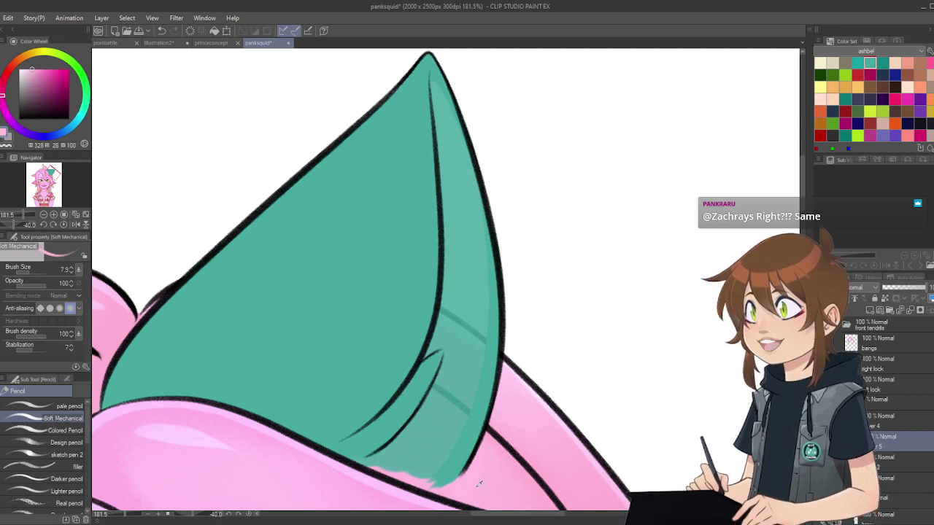
click(213, 30)
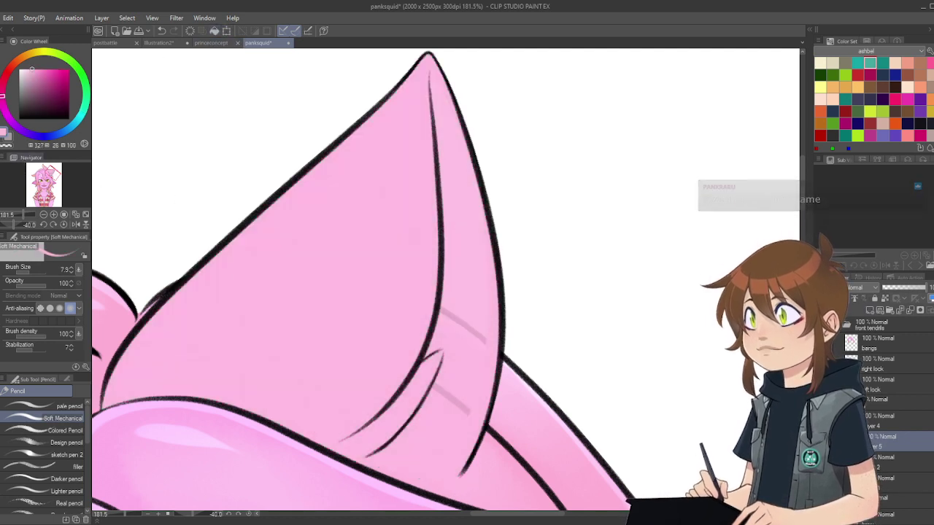
Step: Merge the light pink fill layer into the ear color layer below
click(53, 224)
click(60, 225)
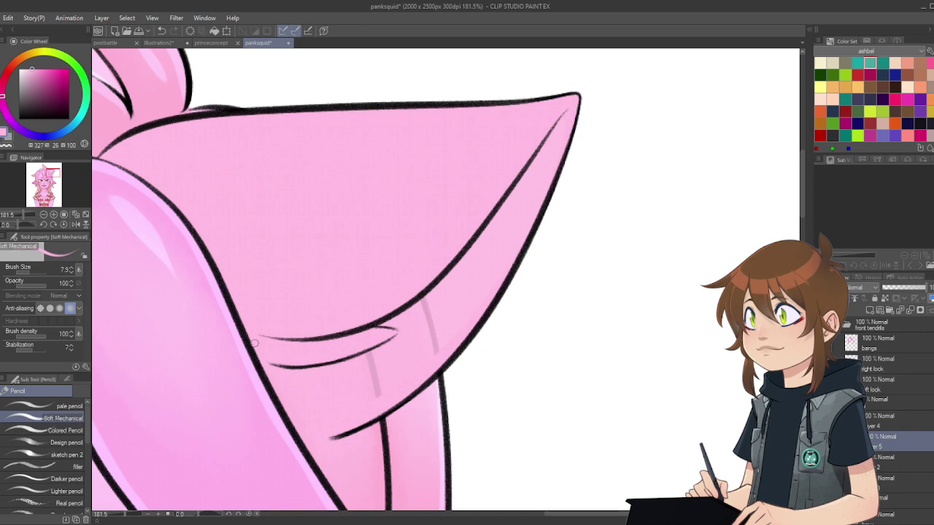
scroll(319, 337, down, 2)
scroll(271, 328, down, 2)
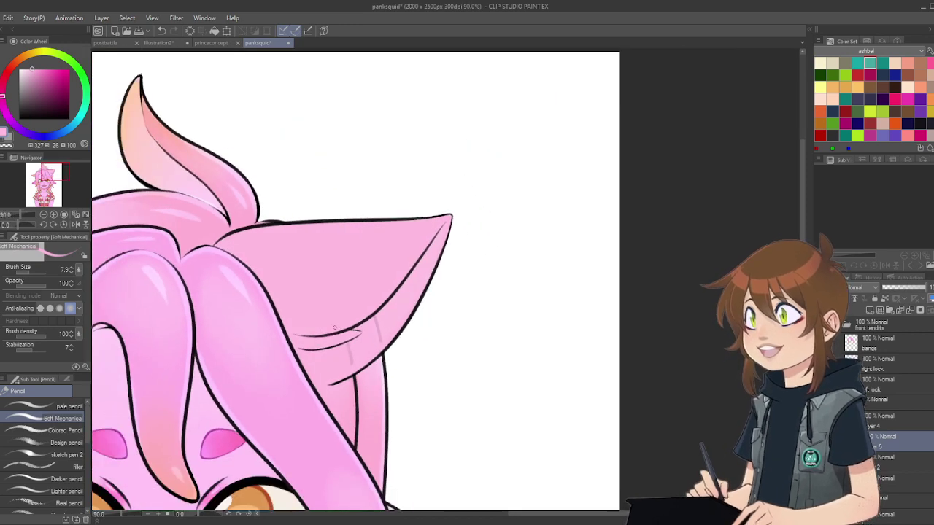
scroll(271, 328, up, 2)
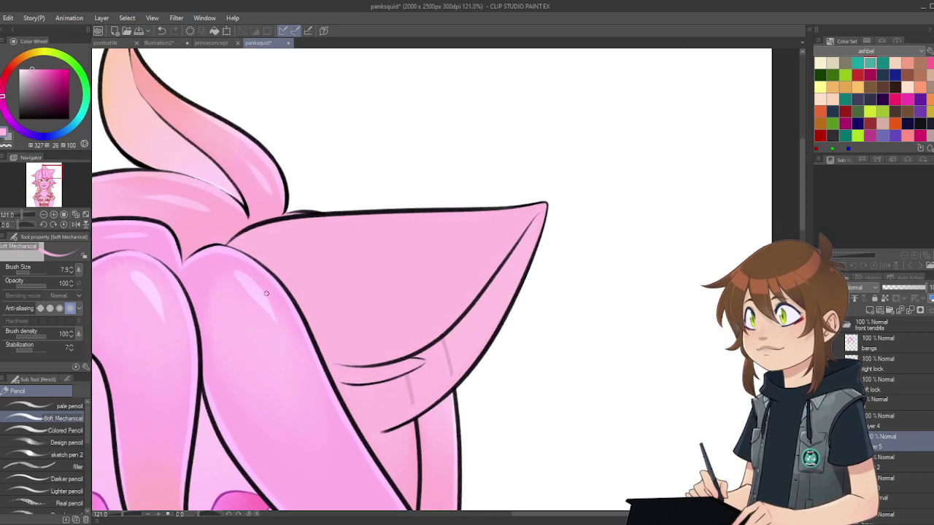
scroll(387, 310, up, 1)
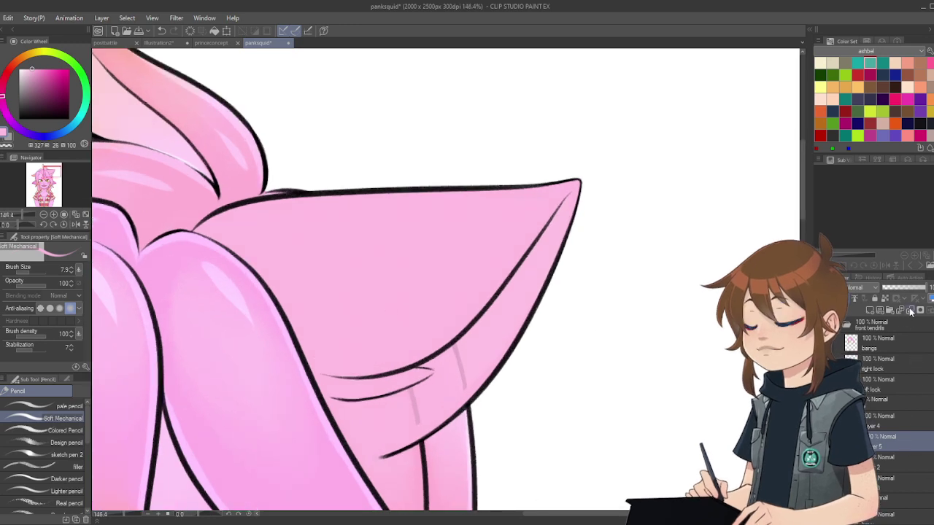
scroll(481, 221, down, 4)
scroll(487, 222, down, 1)
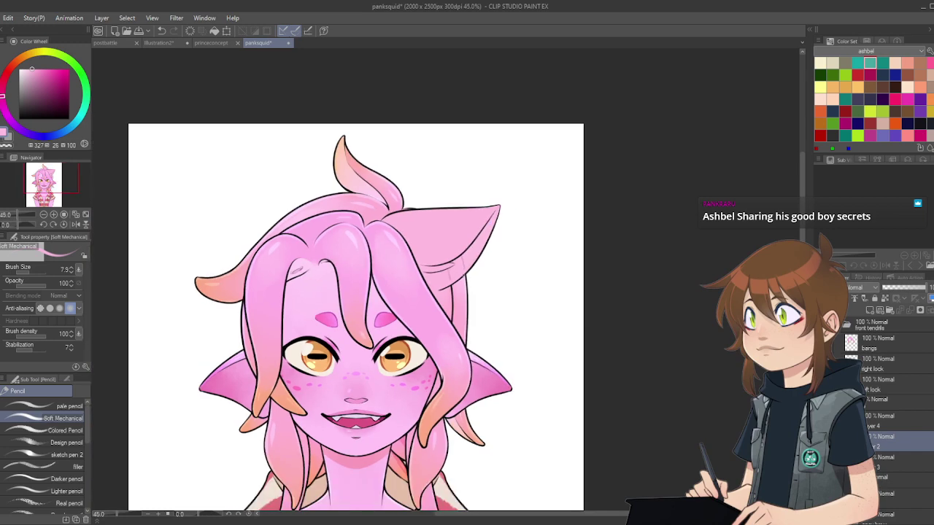
Step: Sample the darker pink from the pointed side ear and paint it over the cat ear's tip on a new layer at brush size 35.6
scroll(456, 245, up, 4)
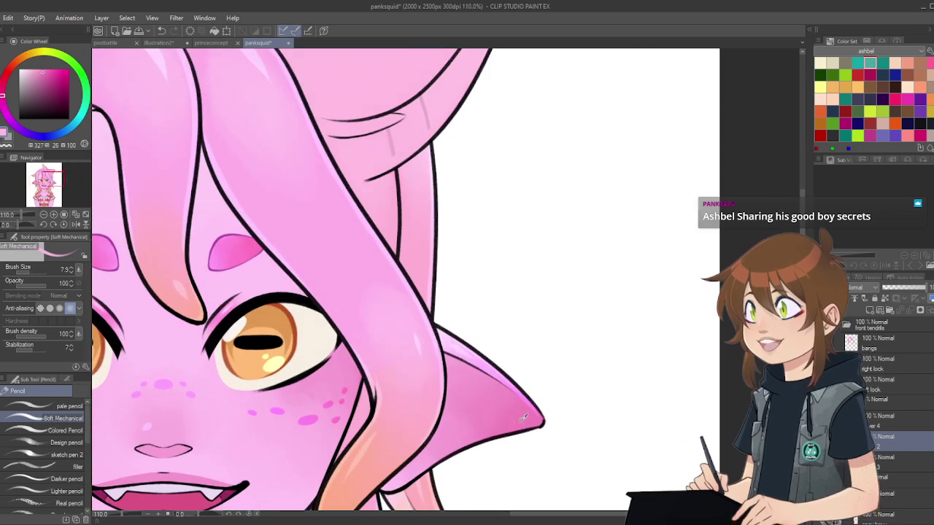
scroll(455, 245, down, 3)
scroll(486, 235, down, 1)
scroll(487, 235, up, 3)
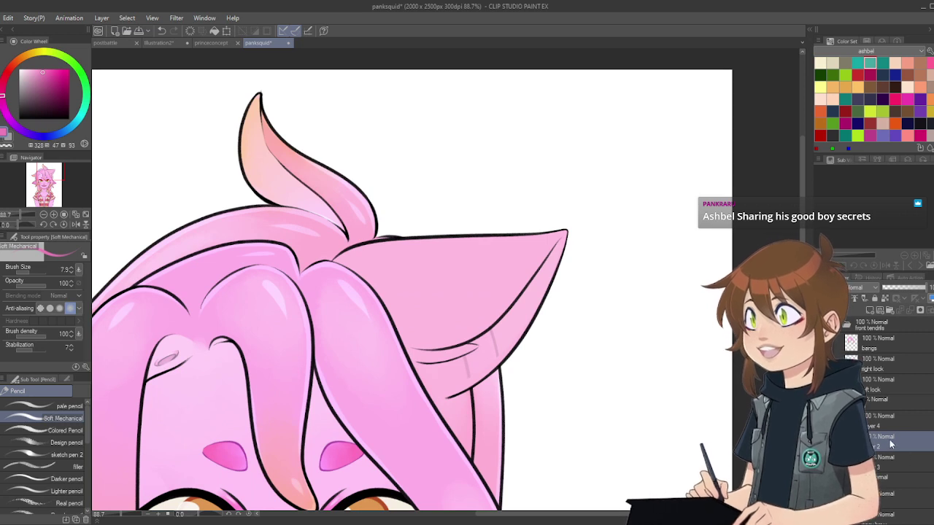
click(869, 311)
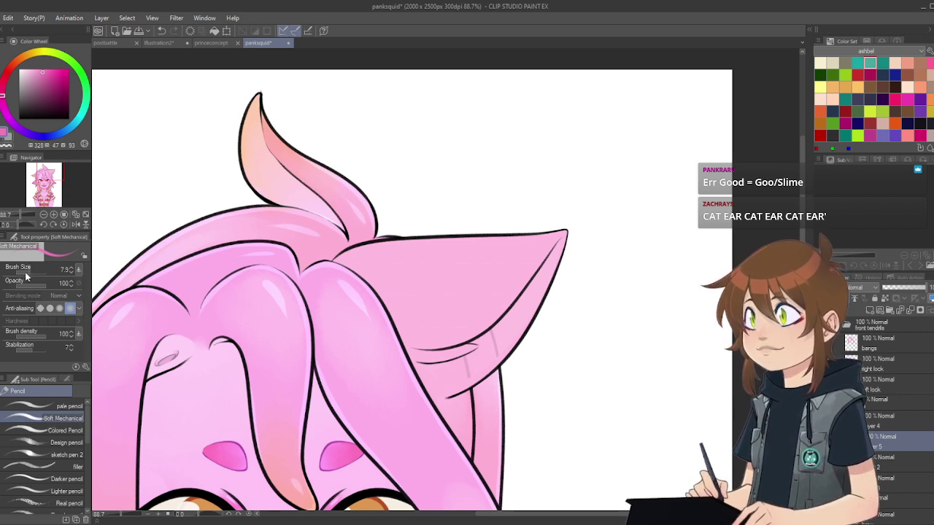
drag(32, 278, 35, 276)
mouse_move(445, 295)
mouse_down()
mouse_move(476, 297)
mouse_move(508, 243)
mouse_move(532, 241)
mouse_move(555, 270)
mouse_up()
mouse_move(527, 237)
mouse_down()
mouse_move(500, 241)
mouse_move(486, 310)
mouse_move(399, 292)
mouse_up()
Step: Blend the darker pink tip smoothly into the ear's light base with the bleeding color brush at size 136.3
key(j)
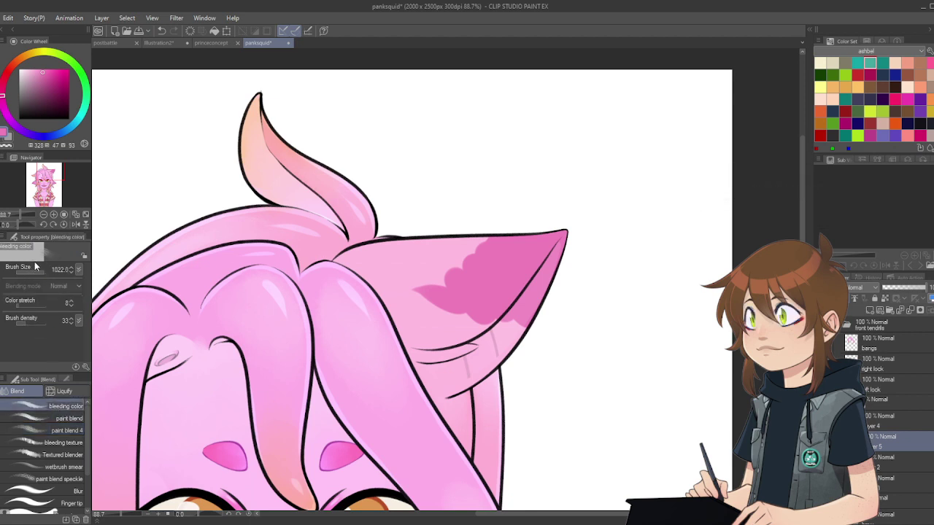
drag(44, 272, 39, 272)
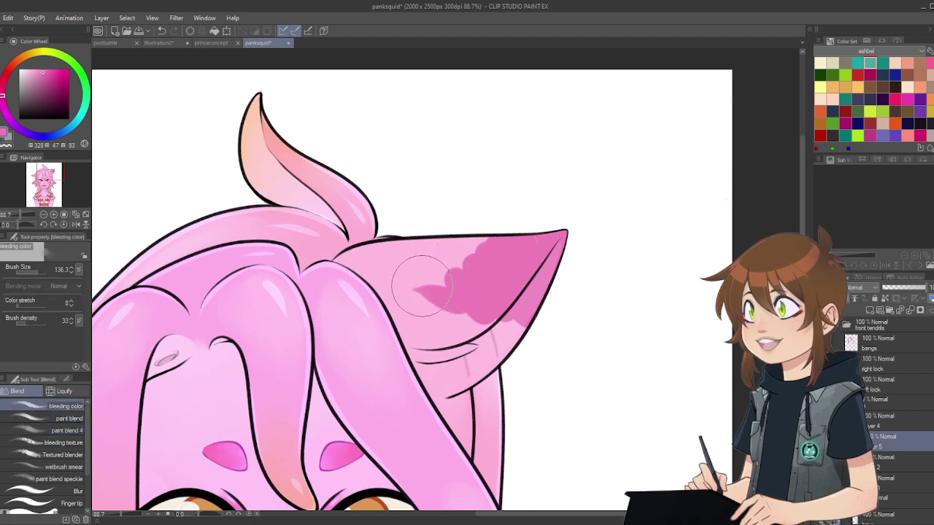
mouse_move(419, 281)
mouse_down()
mouse_move(459, 275)
mouse_move(438, 252)
mouse_move(469, 302)
mouse_move(437, 292)
mouse_move(496, 321)
mouse_move(504, 259)
mouse_up()
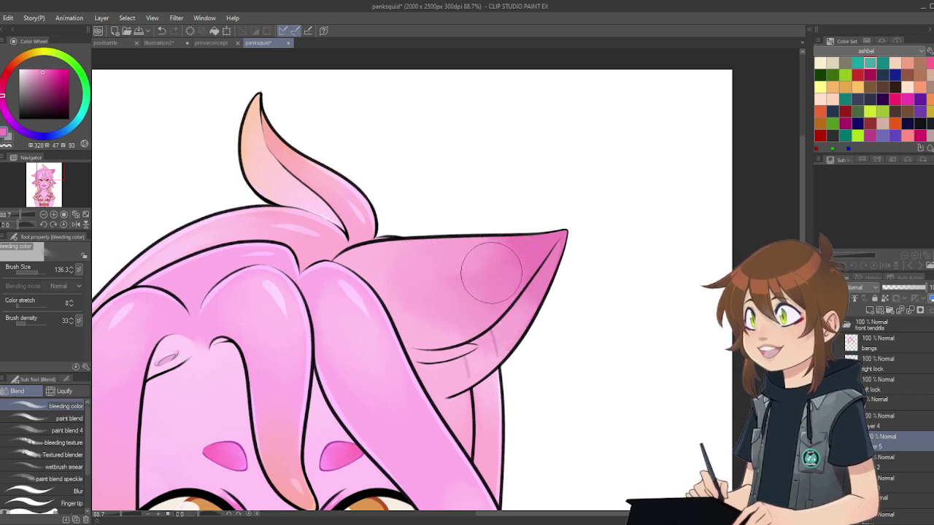
mouse_move(529, 265)
mouse_down()
mouse_move(536, 258)
mouse_move(510, 267)
mouse_move(570, 242)
mouse_move(560, 251)
mouse_up()
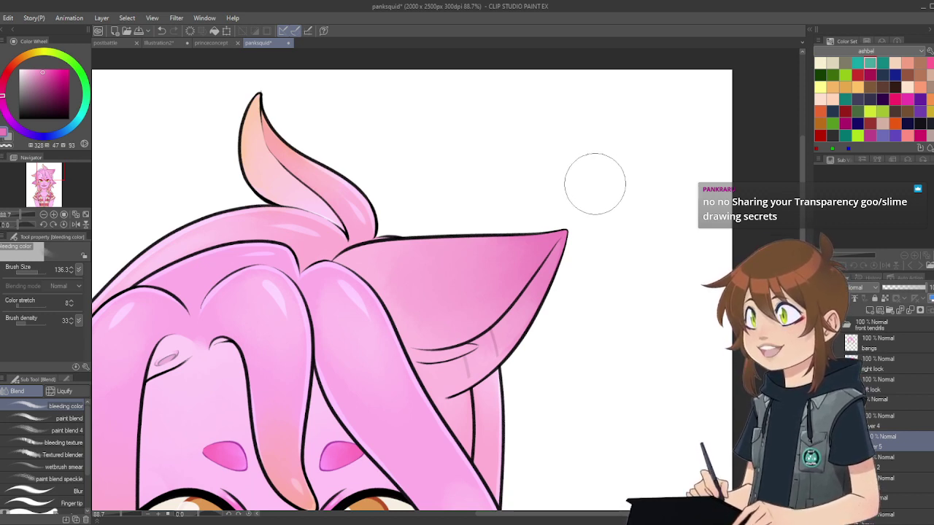
Step: Merge the tip shading into the ear color layer, add a new Glow dodge layer above it and set the Soft Mechanical pencil to size 30.1
scroll(517, 199, down, 5)
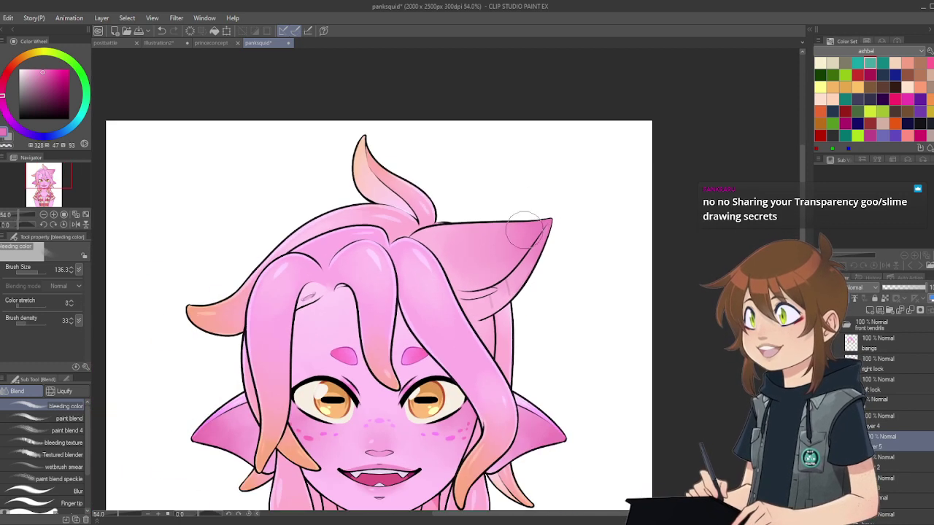
scroll(521, 224, up, 6)
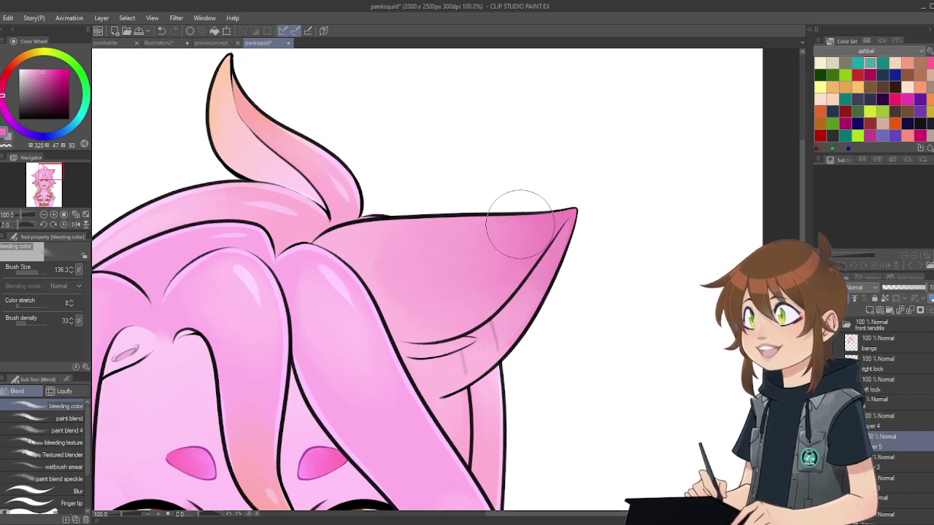
scroll(518, 213, down, 3)
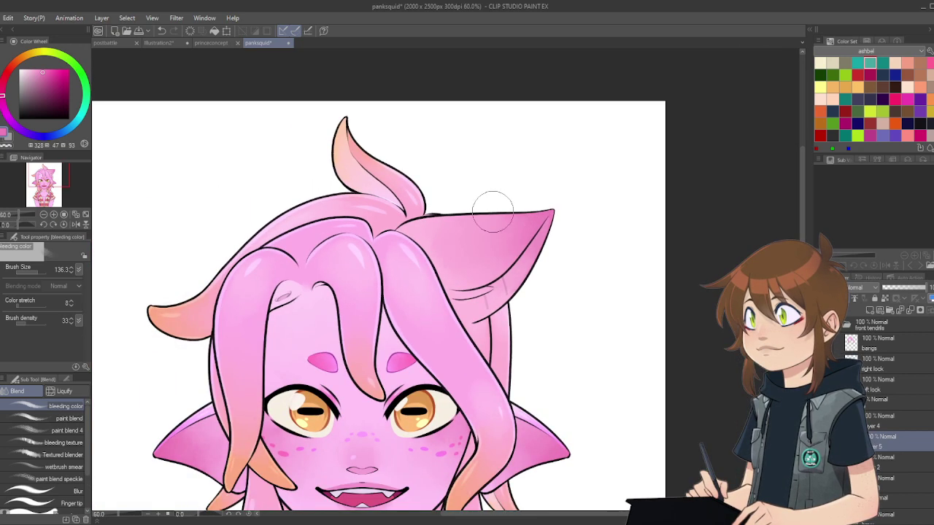
scroll(462, 266, up, 1)
scroll(470, 259, up, 1)
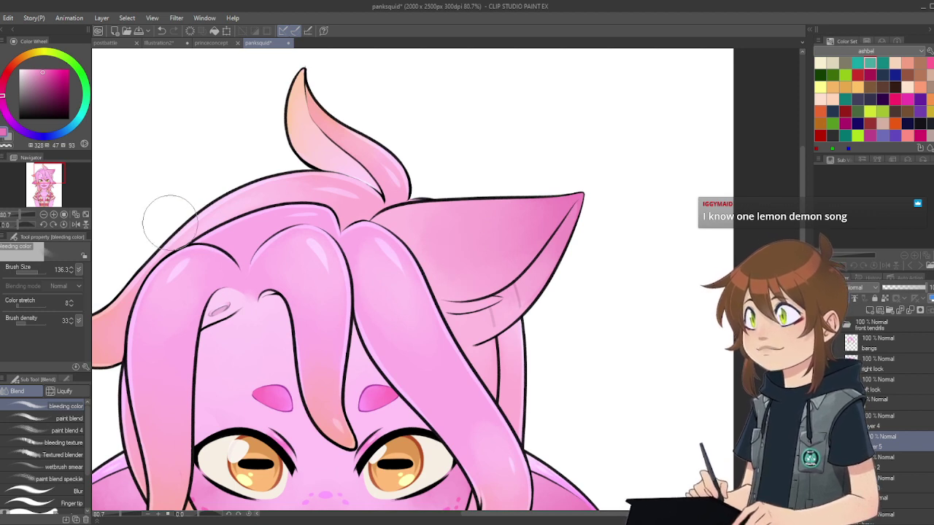
click(45, 225)
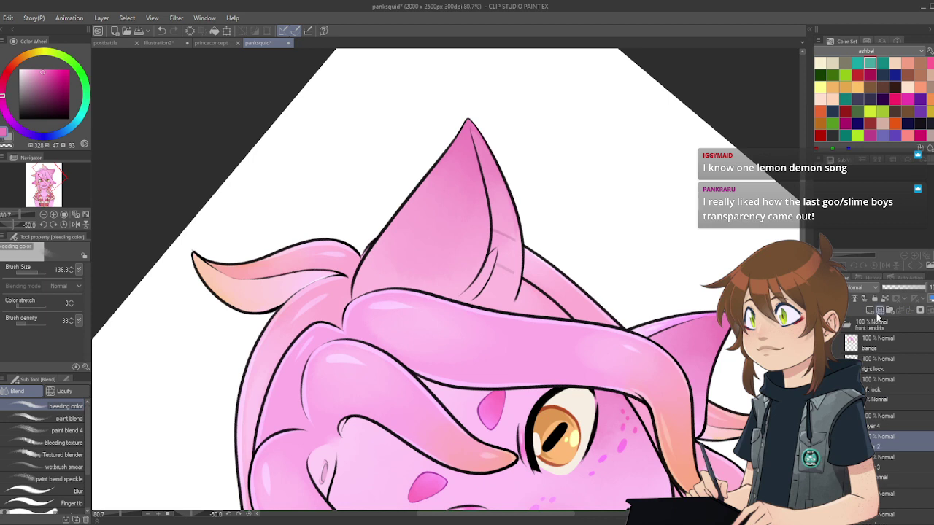
click(878, 313)
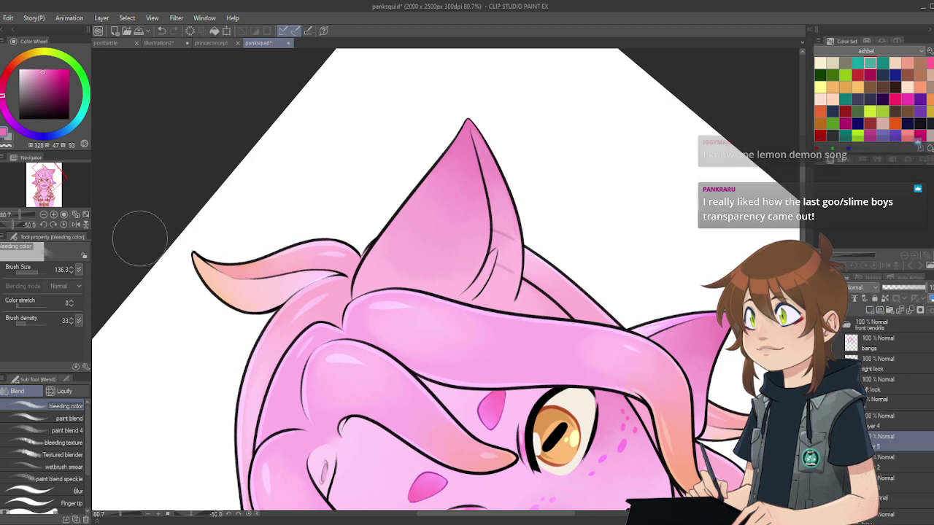
key(p)
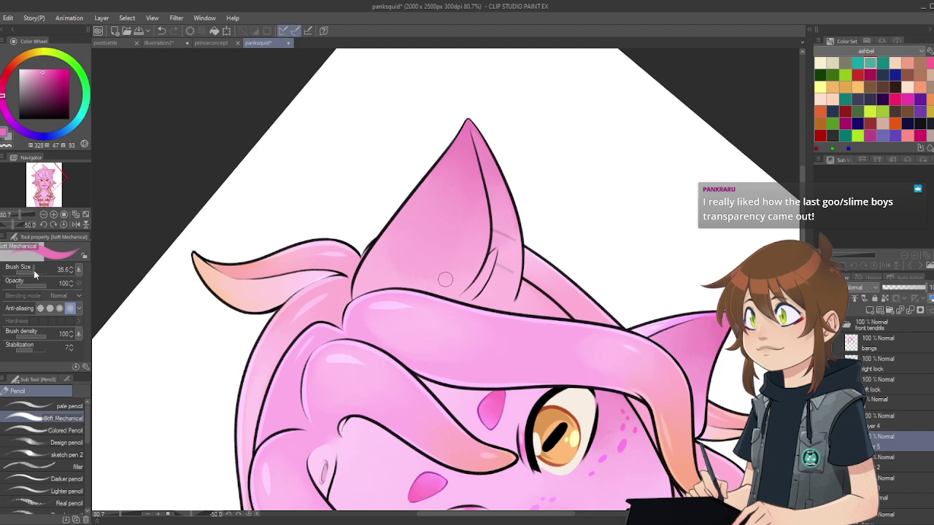
click(32, 272)
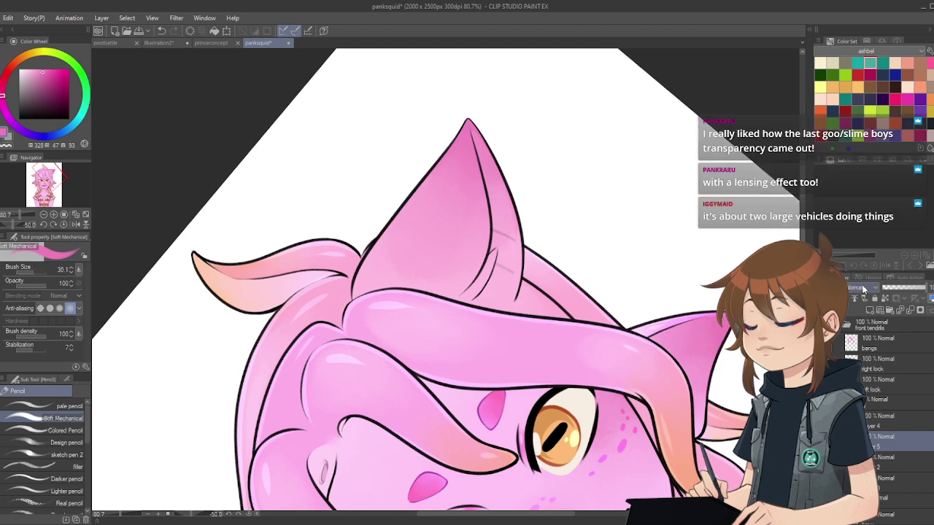
click(866, 104)
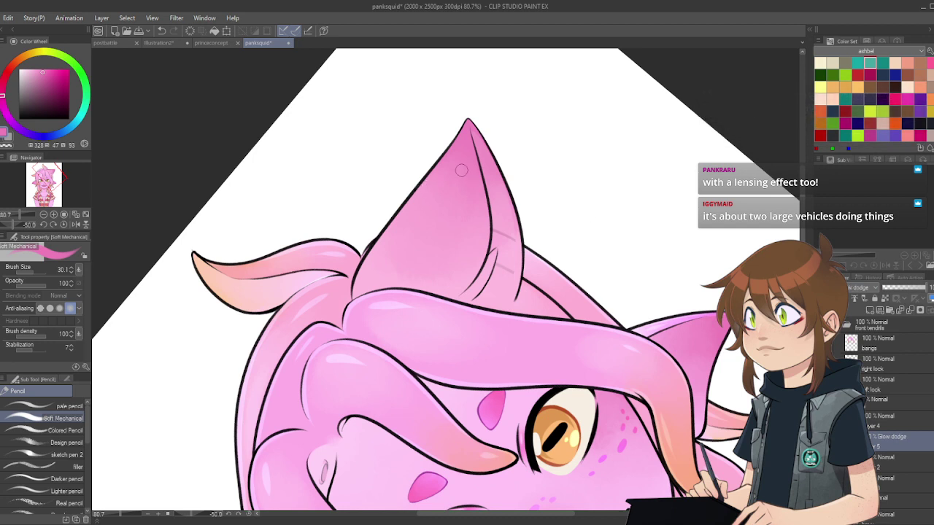
Step: Paint a glow highlight along the fold line near the ear's tip and lower the Glow dodge layer's opacity
drag(464, 149, 478, 215)
drag(474, 179, 483, 232)
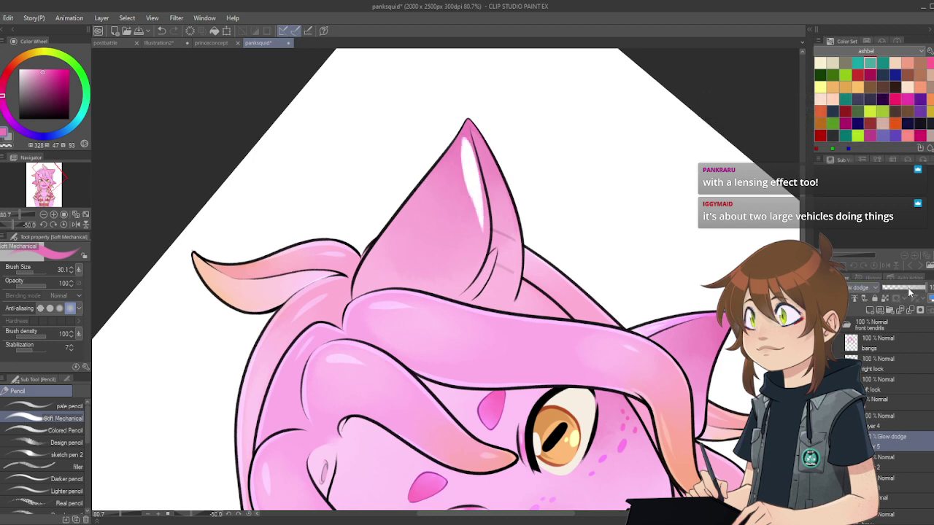
drag(909, 292, 897, 291)
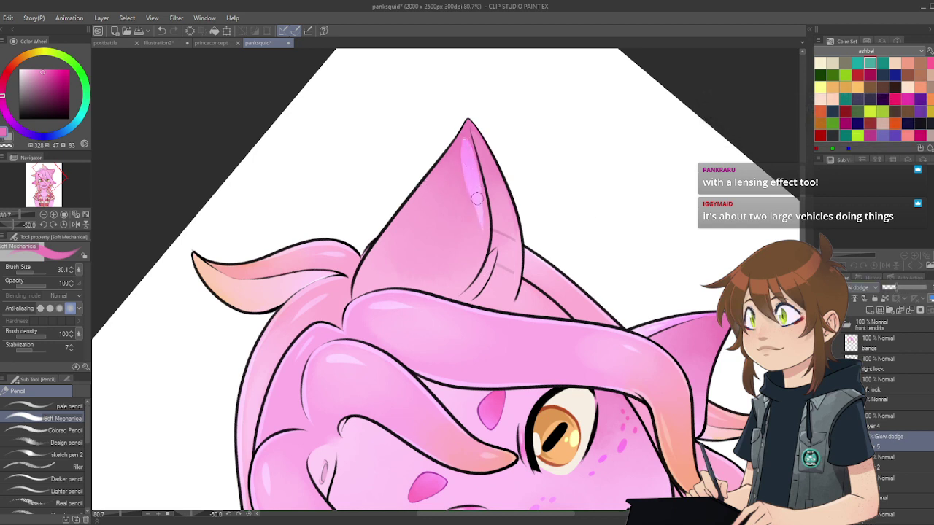
Step: Cover the inner ear's upper part and fold edge with glow color and blend it softly at size 190.7
mouse_move(476, 182)
mouse_down()
mouse_move(475, 264)
mouse_move(481, 224)
mouse_move(472, 247)
mouse_move(462, 166)
mouse_move(430, 188)
mouse_move(449, 158)
mouse_up()
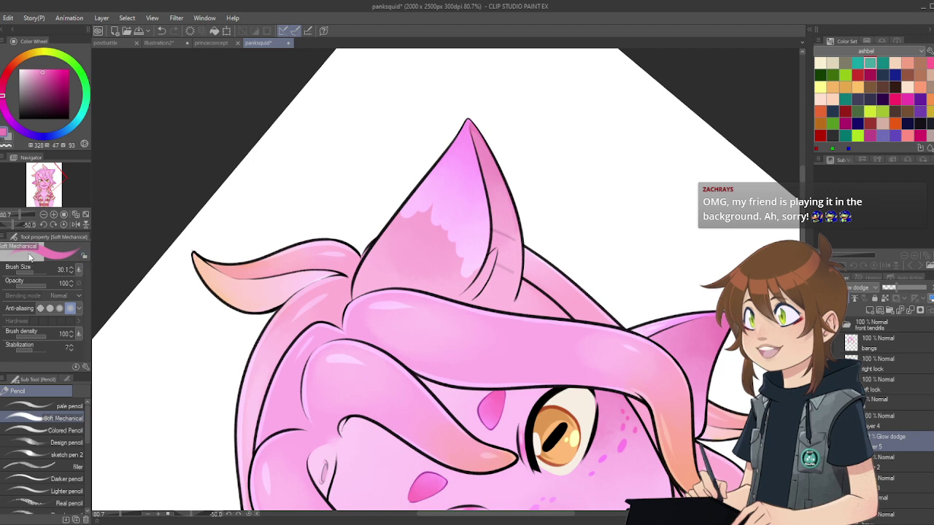
key(j)
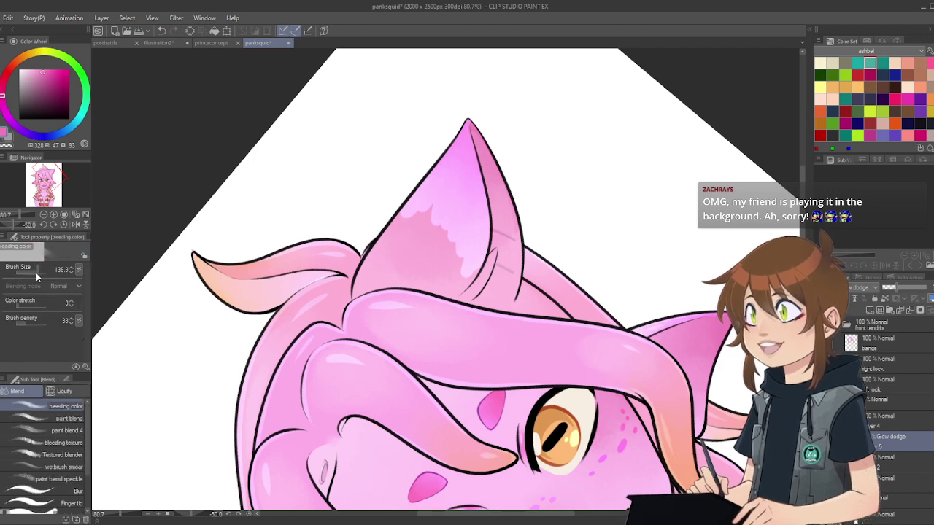
mouse_move(415, 206)
mouse_down()
mouse_move(457, 164)
mouse_move(427, 206)
mouse_move(433, 217)
mouse_move(440, 199)
mouse_move(451, 202)
mouse_move(458, 264)
mouse_move(474, 249)
mouse_move(474, 259)
mouse_move(471, 180)
mouse_move(480, 210)
mouse_move(480, 229)
mouse_move(455, 116)
mouse_move(421, 208)
mouse_up()
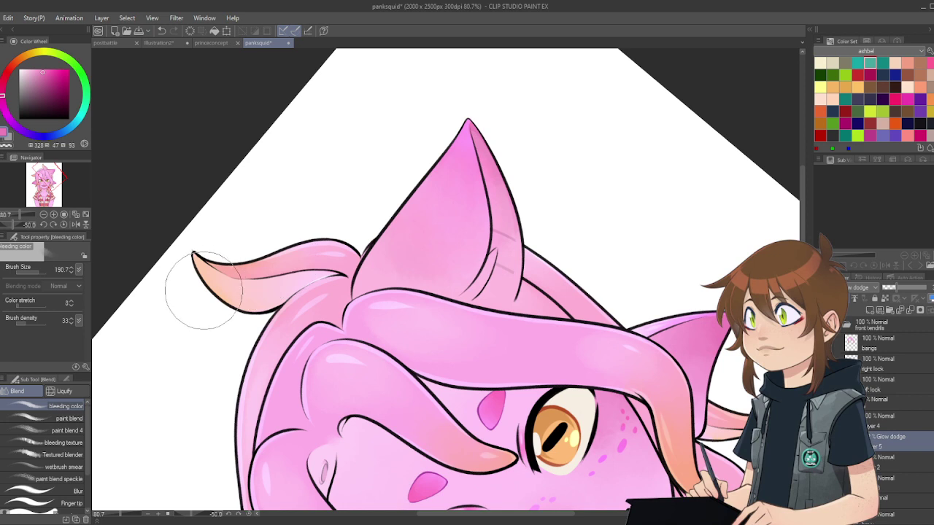
Step: Paint a glow highlight inside the ear's small crease at pencil size 21.5 and soften the inner ear's glow with bleeding color at size 97.5
key(e)
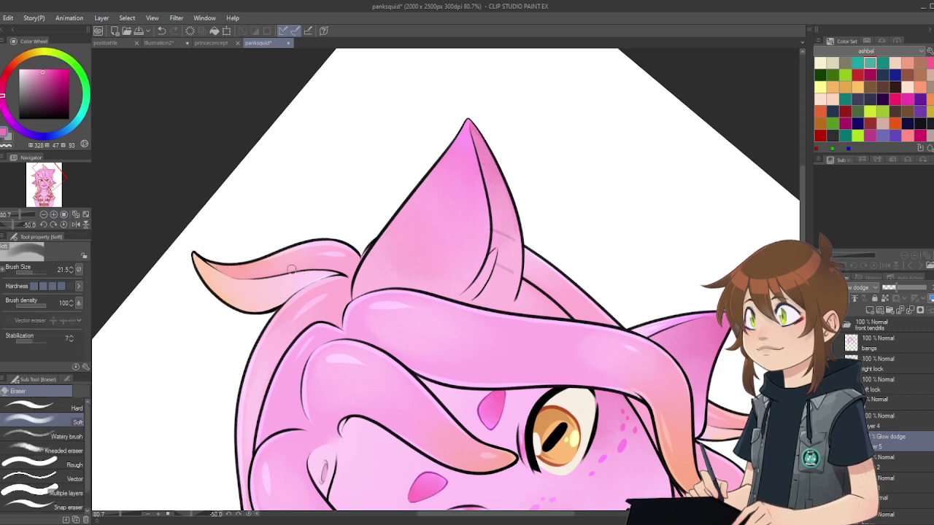
key(p)
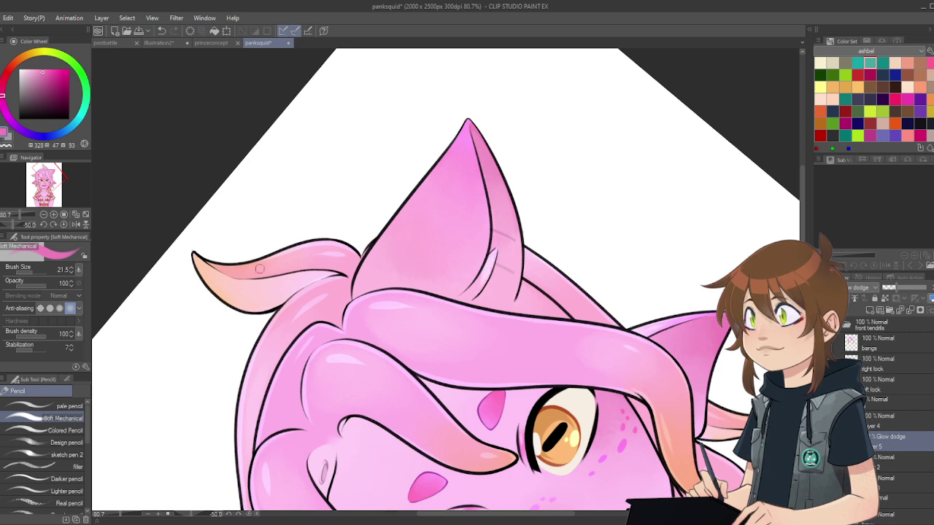
key(e)
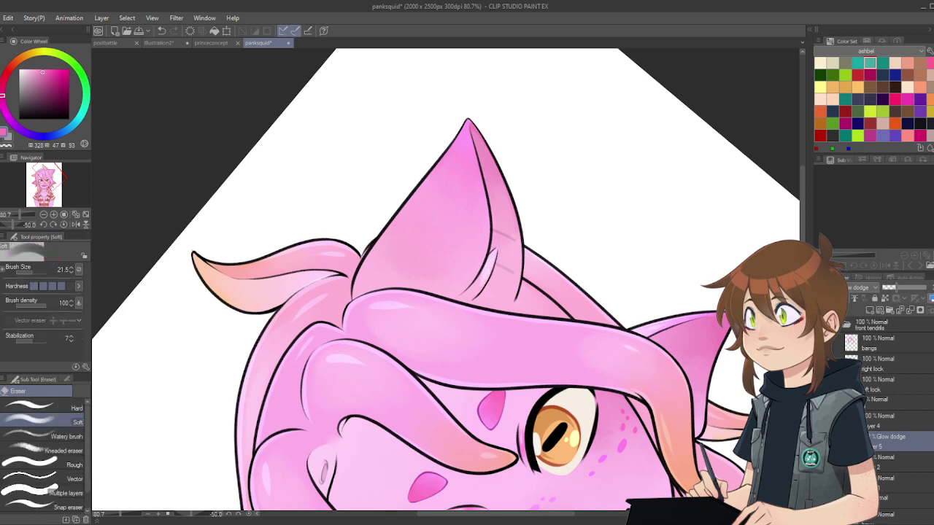
key(j)
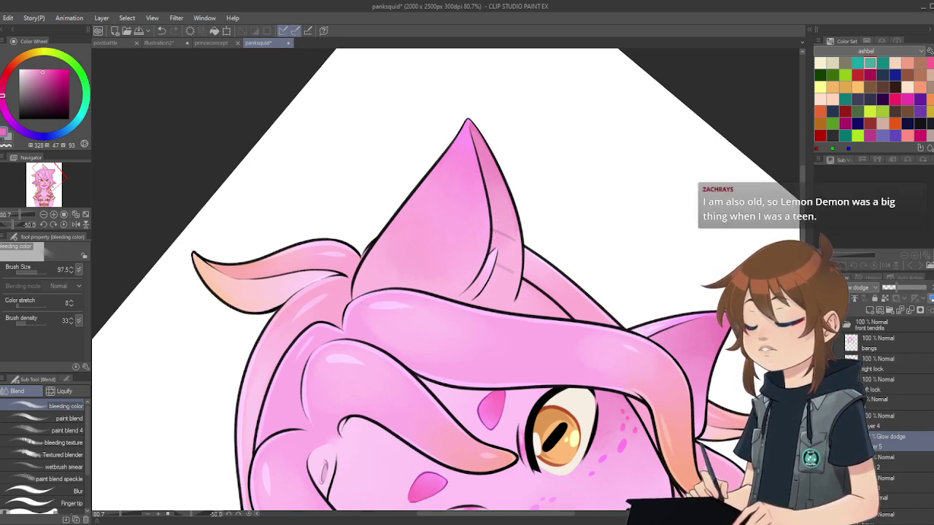
Step: Set the Soft Mechanical pencil to size 11 and sample the orange tone from the long hair tendril's tip beside the face
key(p)
drag(36, 272, 34, 276)
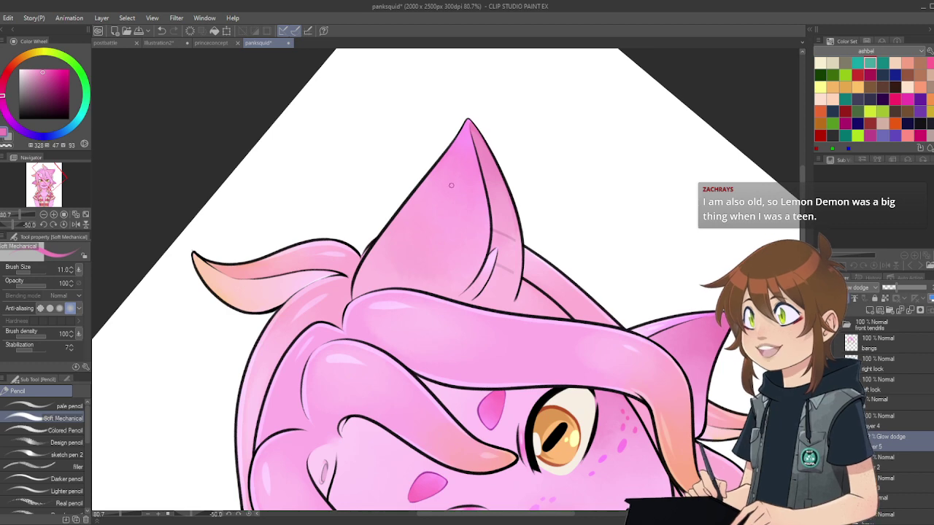
click(68, 225)
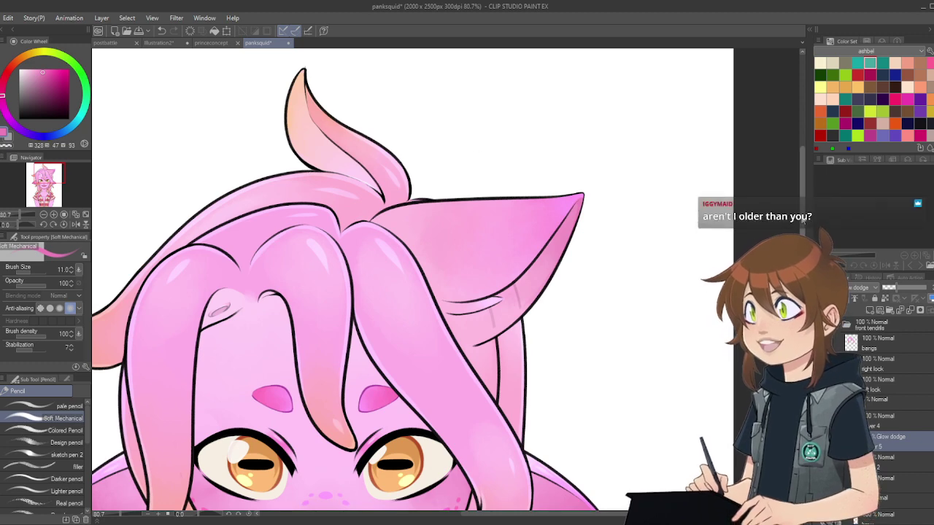
scroll(467, 349, down, 5)
alt+click(458, 372)
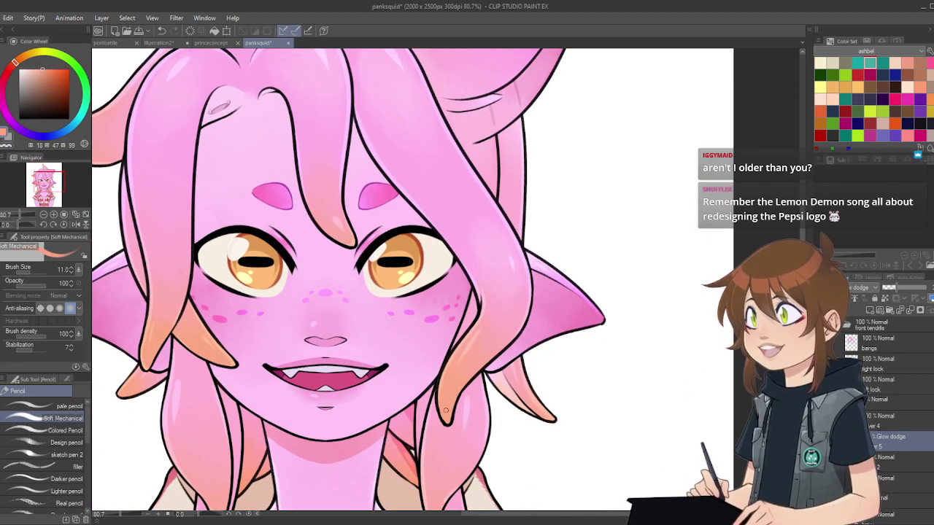
Step: Paint a thin glow highlight along the cat ear's outer edge toward the tip with the Soft Mechanical pencil at size 15.4
scroll(413, 281, up, 4)
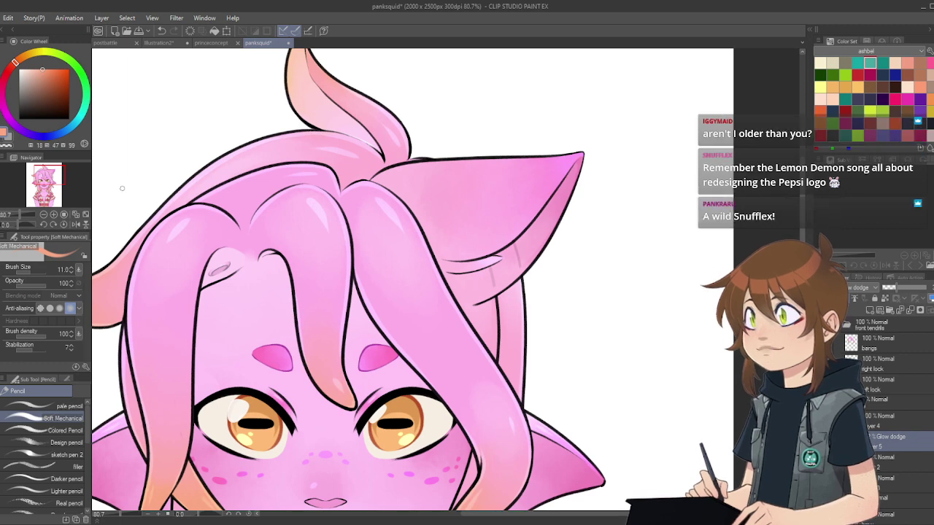
click(43, 225)
click(42, 225)
click(42, 226)
click(43, 226)
click(42, 226)
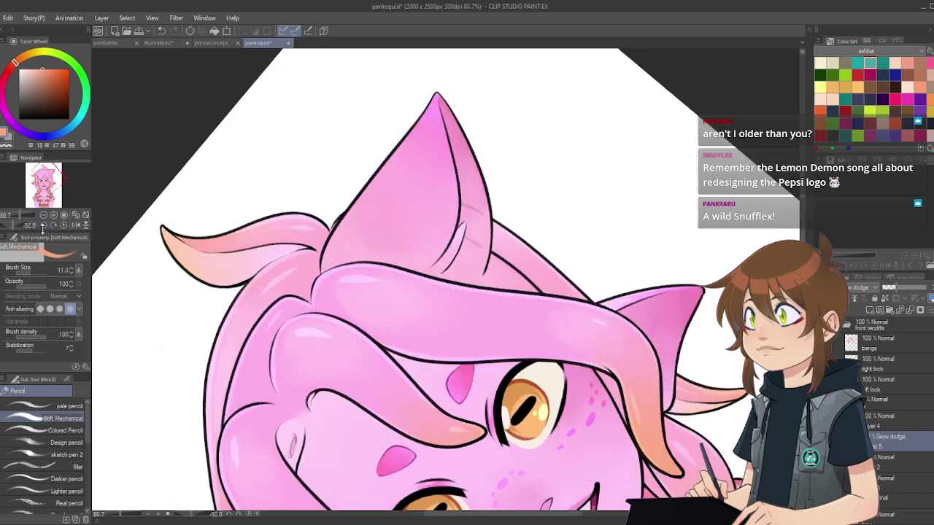
drag(42, 226, 43, 226)
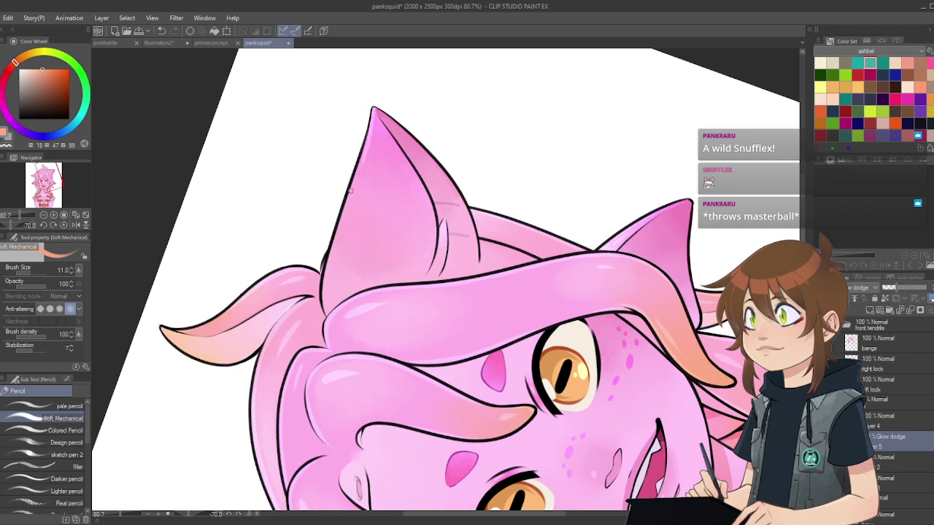
click(31, 272)
drag(359, 162, 369, 131)
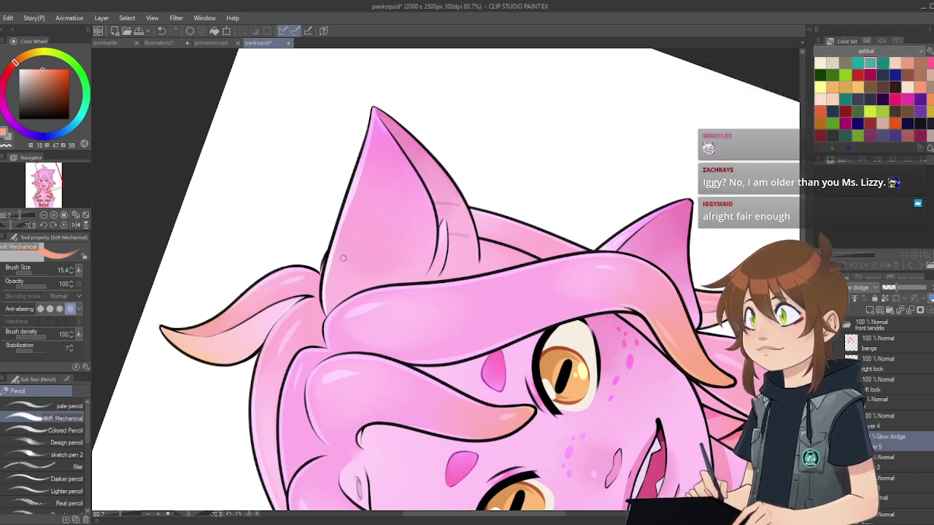
Step: Soften the highlight along the ear's outer edge with the Soft eraser at size 35.6
key(e)
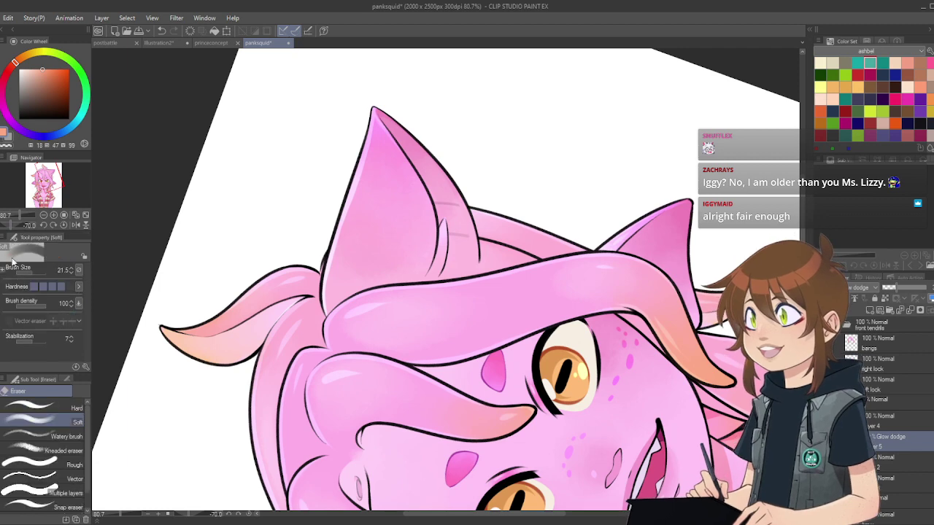
click(43, 226)
click(43, 227)
click(43, 226)
drag(35, 273, 33, 274)
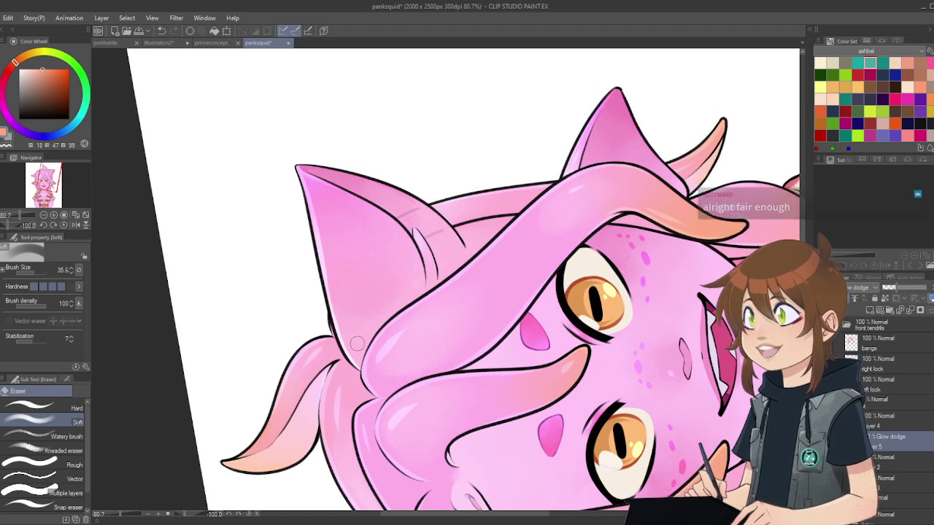
Step: Add a glow highlight near the ear's base and refine it with the Soft eraser at 18.2 and bleeding color at 25.4
key(p)
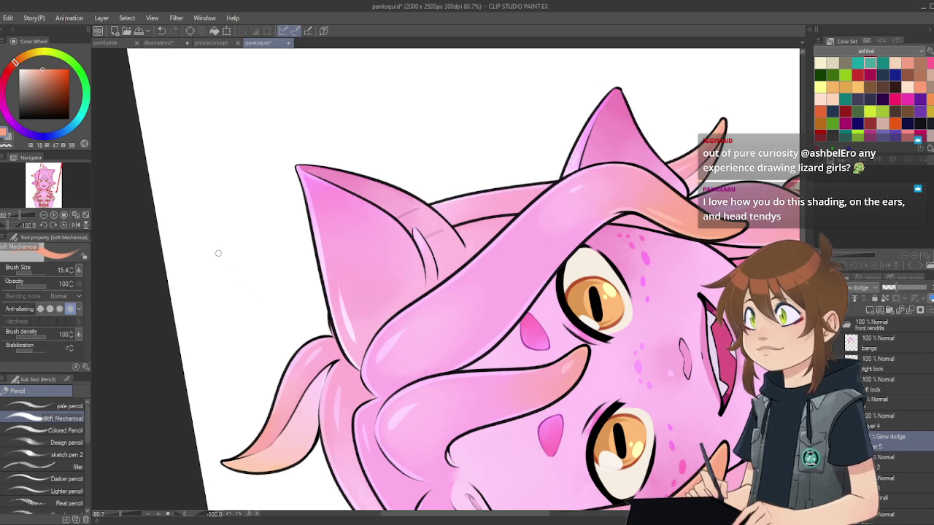
key(e)
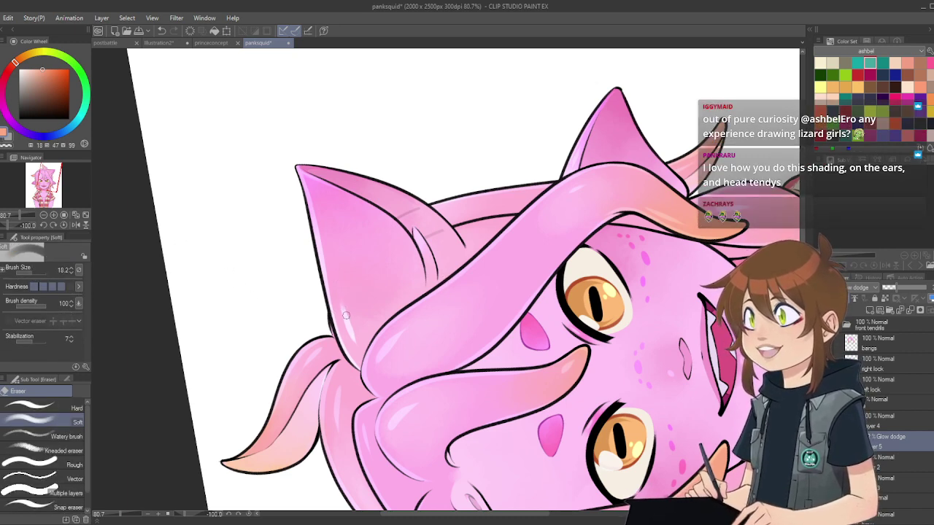
key(j)
drag(38, 272, 32, 272)
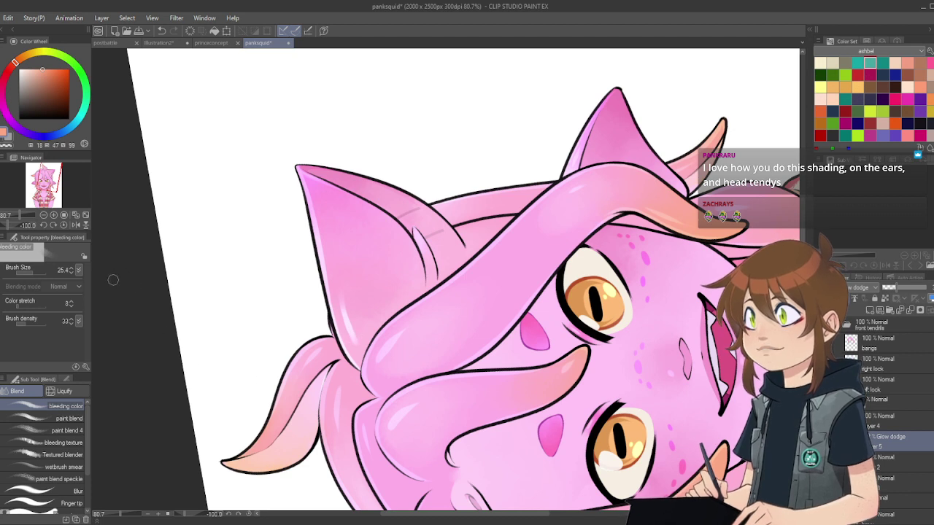
key(e)
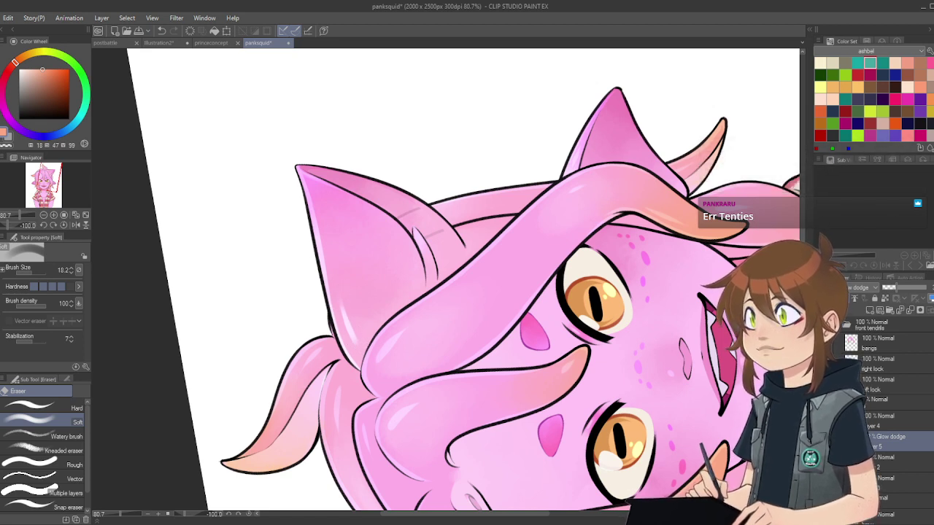
Step: Paint a small glow streak near the ear's tip and merge the Glow dodge layer into the ear color layer below
key(p)
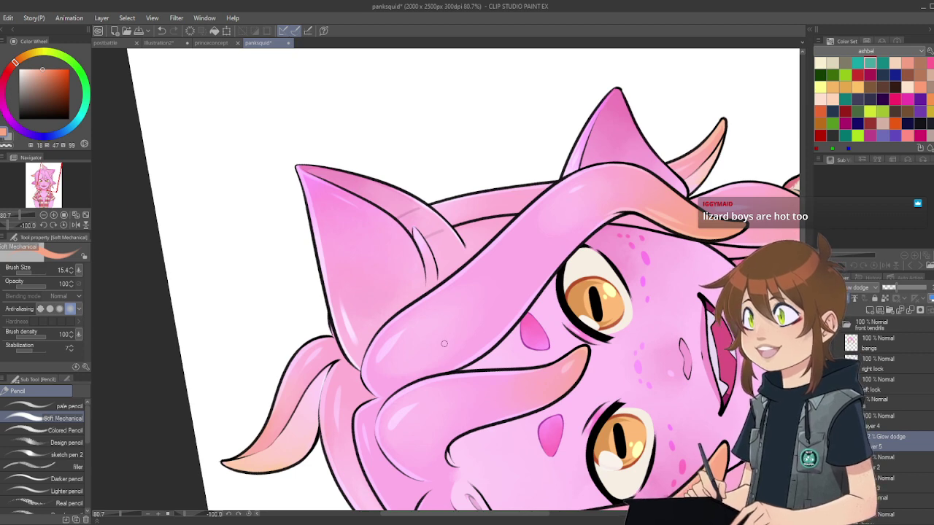
click(63, 225)
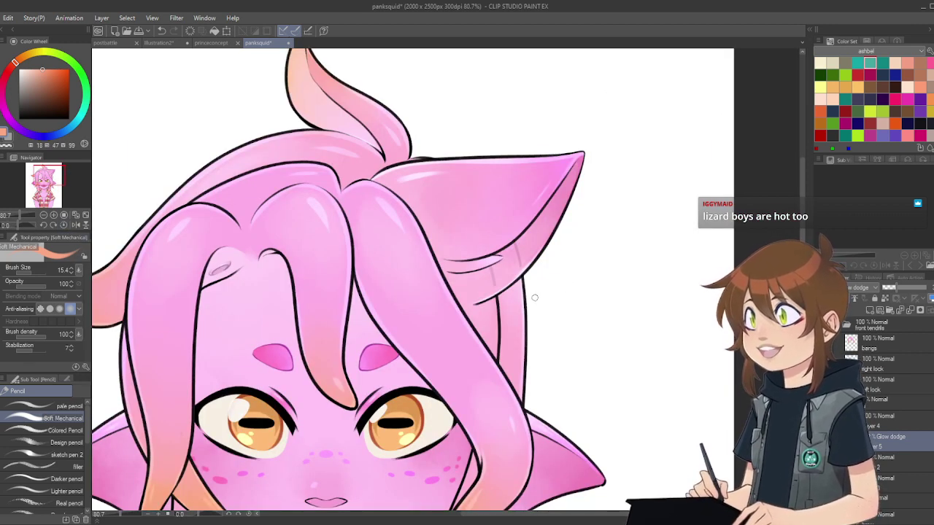
drag(531, 517, 505, 515)
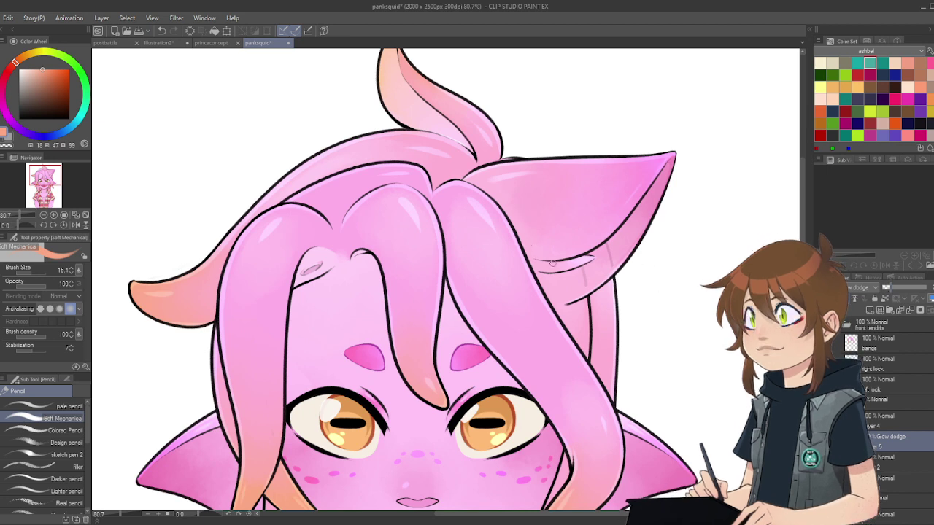
click(911, 310)
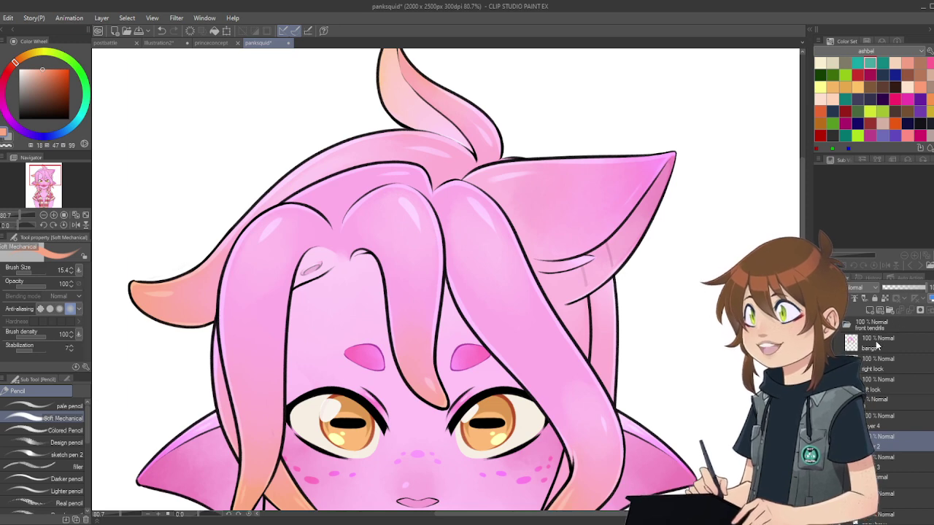
Step: Check the colored ear against the whole head and select Layer 4 above the ear color layer
scroll(556, 155, down, 2)
key(ctrl+minus)
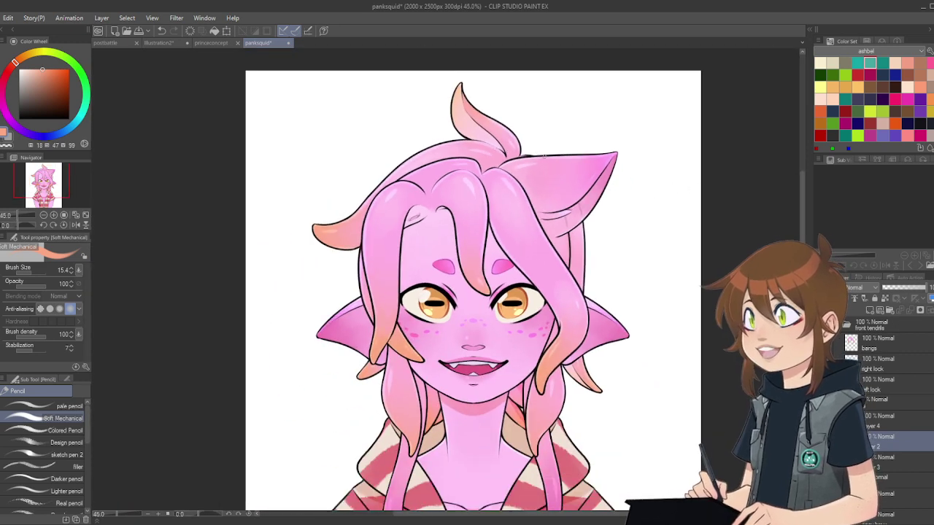
scroll(590, 176, up, 2)
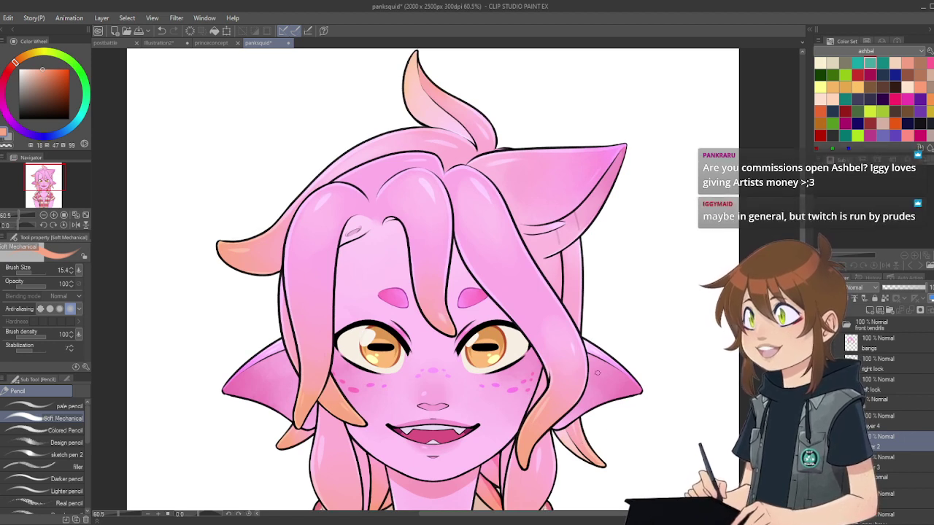
click(890, 427)
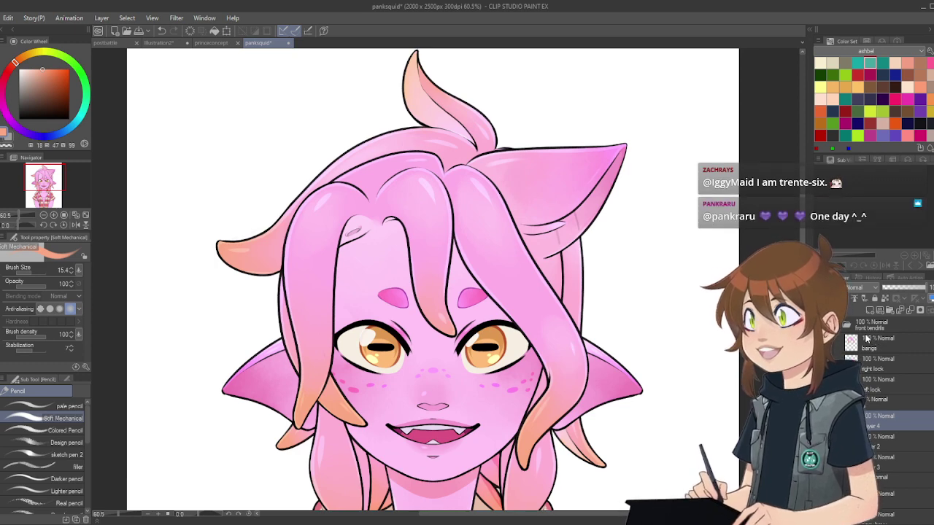
scroll(418, 156, down, 3)
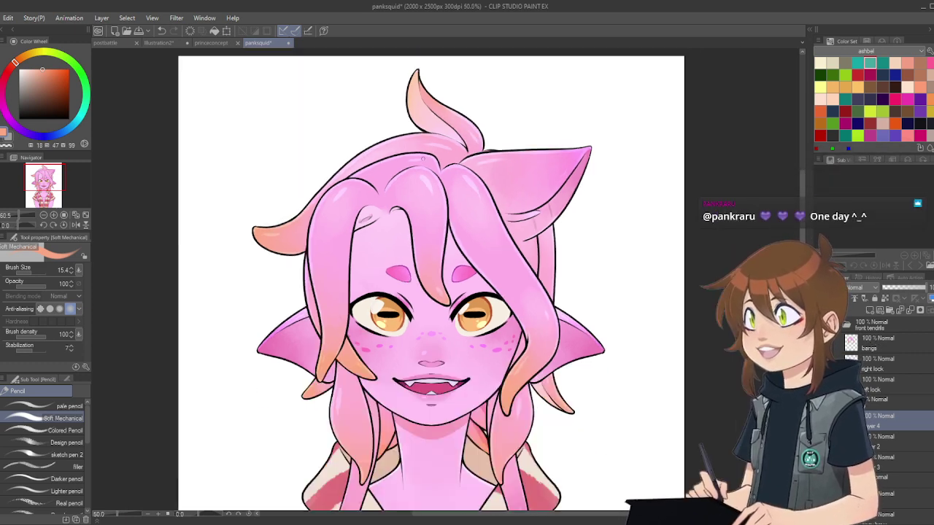
scroll(427, 191, up, 1)
scroll(450, 158, up, 1)
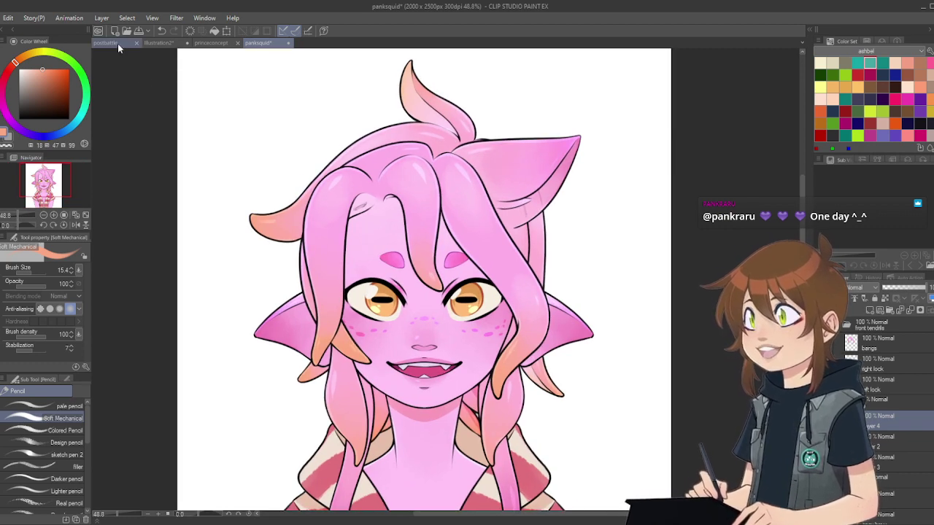
Step: Look over the postbattle sketch and its character references, and return to the panksquid drawing to view the full figure
click(118, 44)
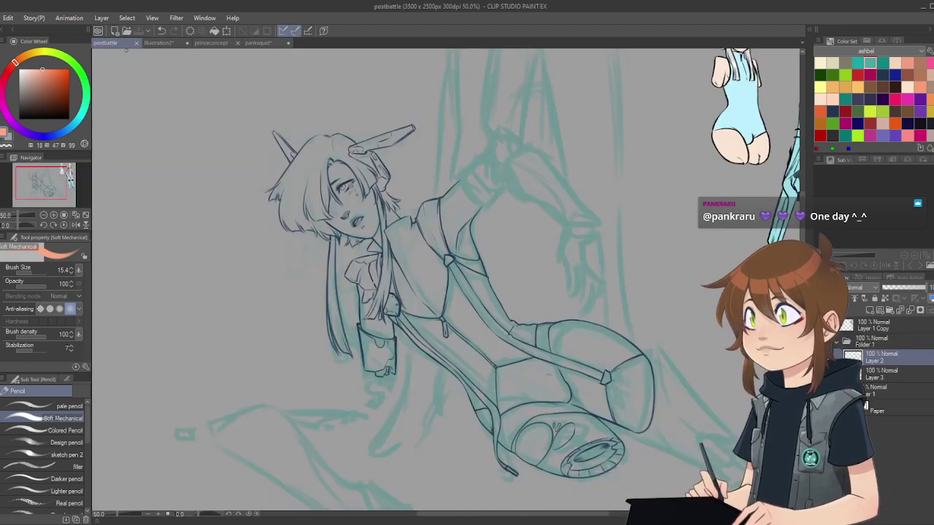
scroll(558, 216, up, 1)
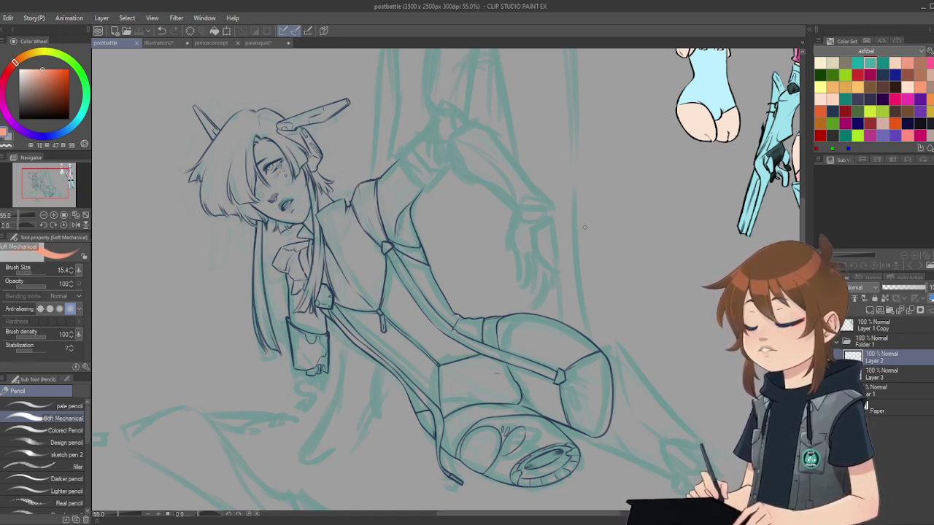
scroll(400, 135, down, 5)
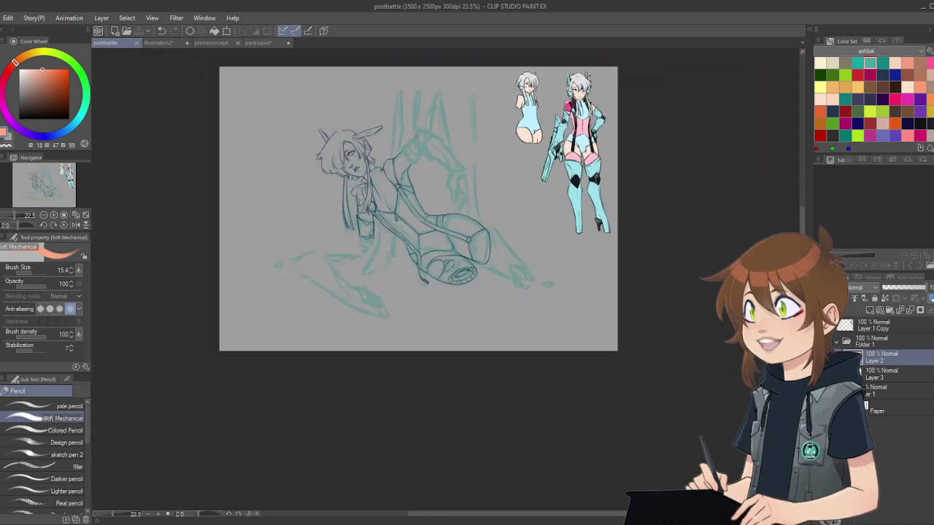
scroll(406, 132, up, 3)
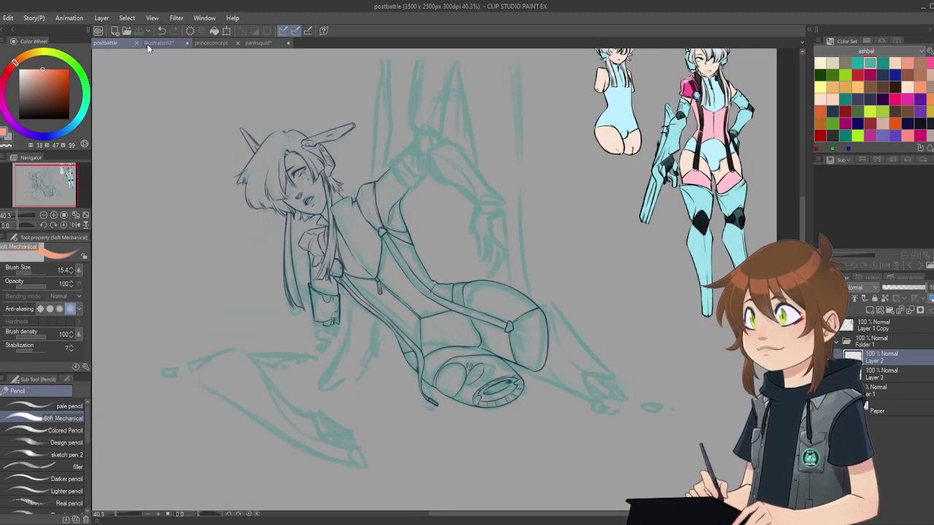
click(258, 43)
key(ctrl+minus)
key(ctrl+minus)
key(ctrl+minus)
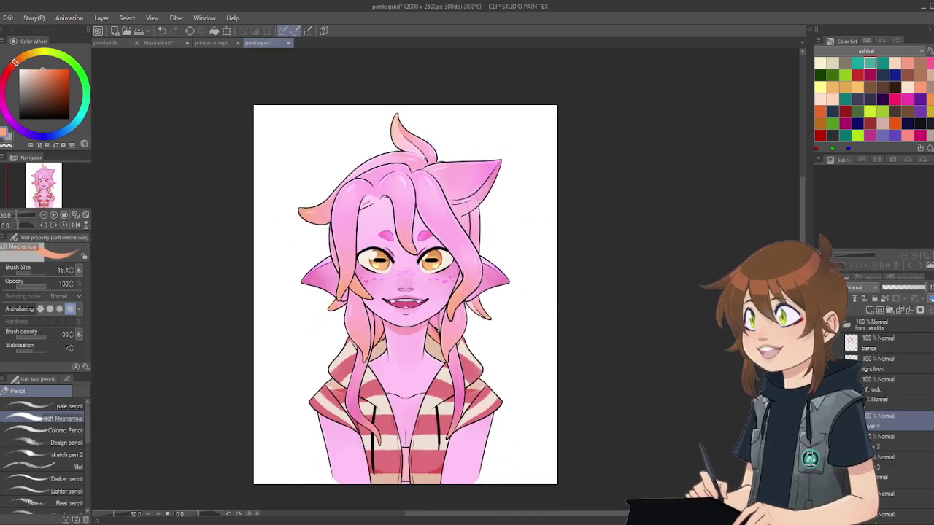
key(ctrl+plus)
key(ctrl+plus)
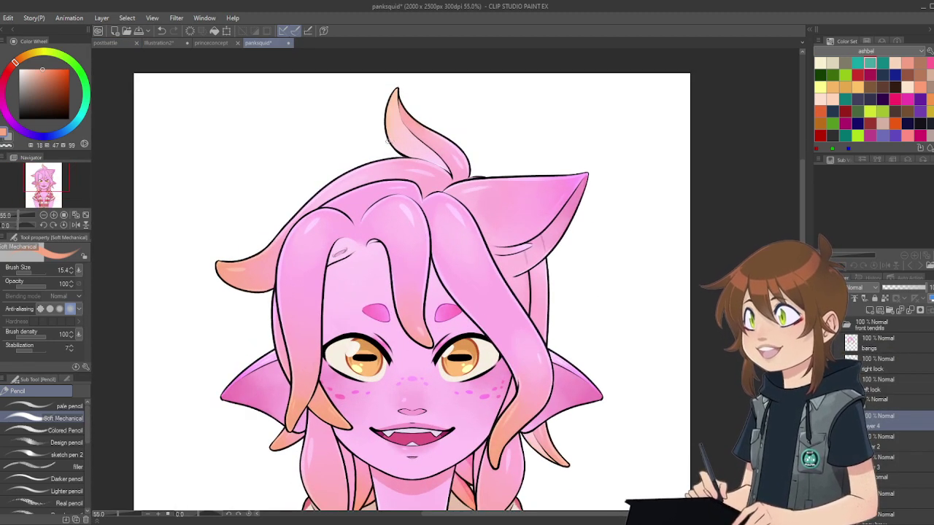
Step: Examine the two figures in the princeconcept sketch and return to the head area of the panksquid drawing
click(228, 42)
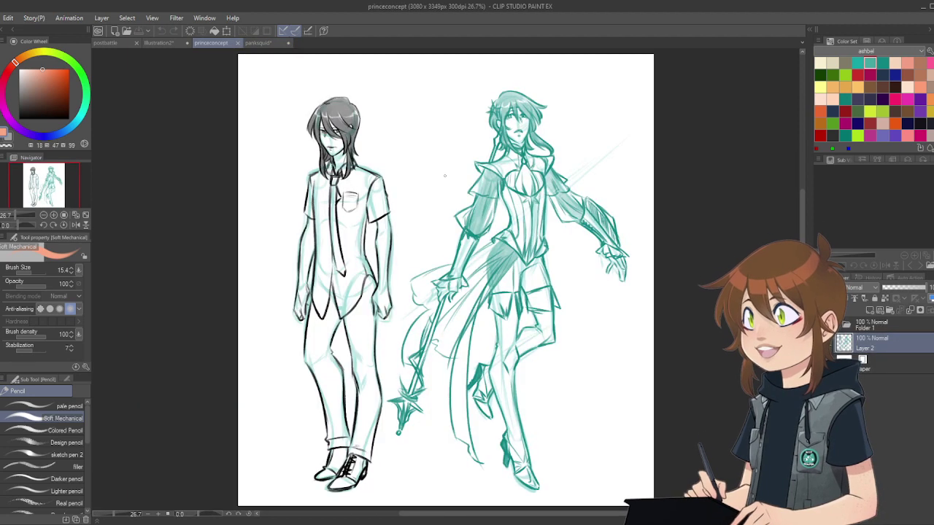
scroll(445, 176, down, 1)
scroll(559, 195, up, 1)
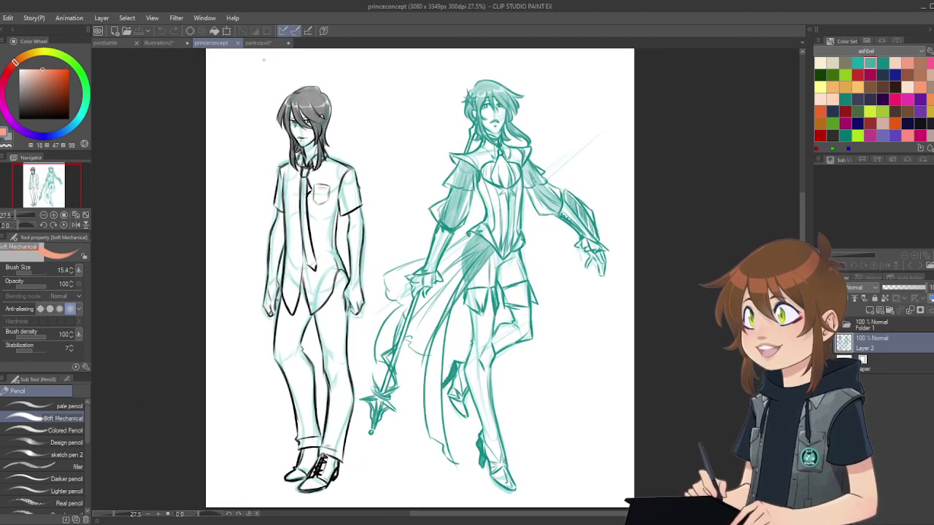
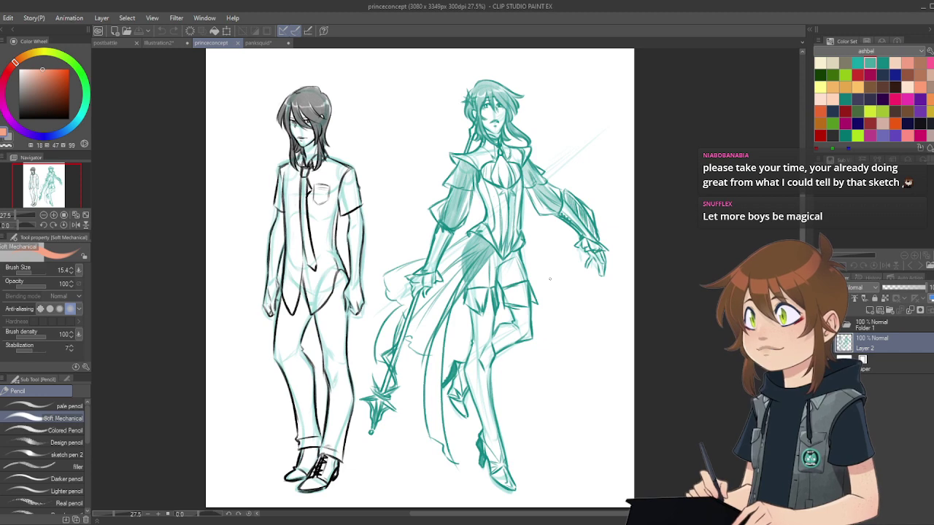
scroll(493, 267, down, 3)
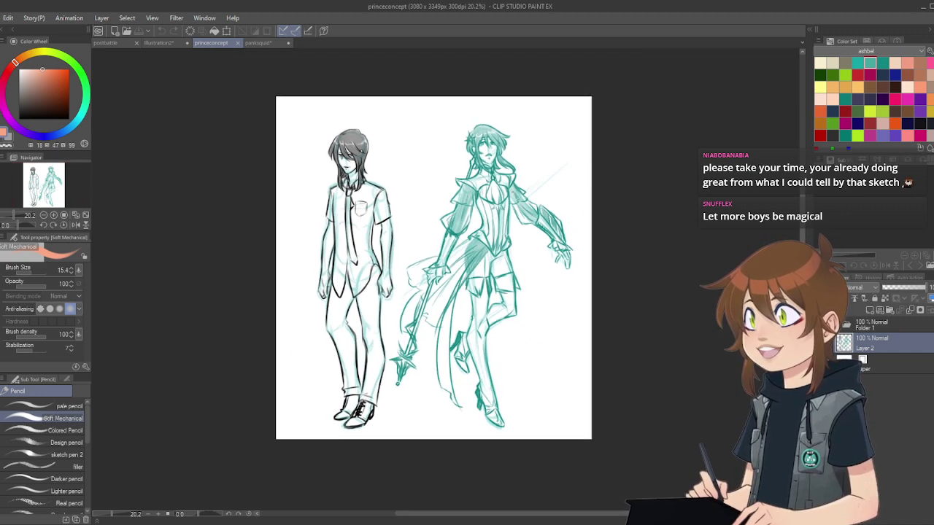
scroll(534, 191, up, 4)
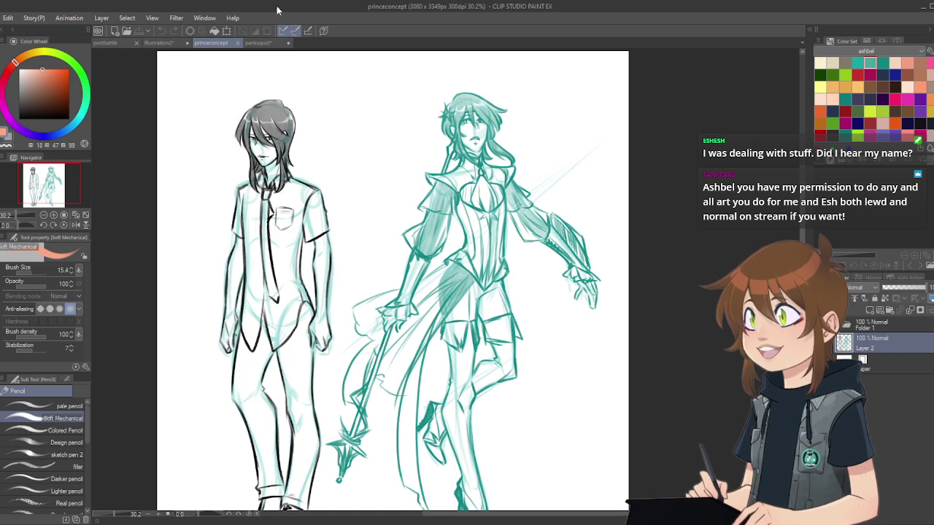
click(257, 42)
scroll(267, 140, down, 3)
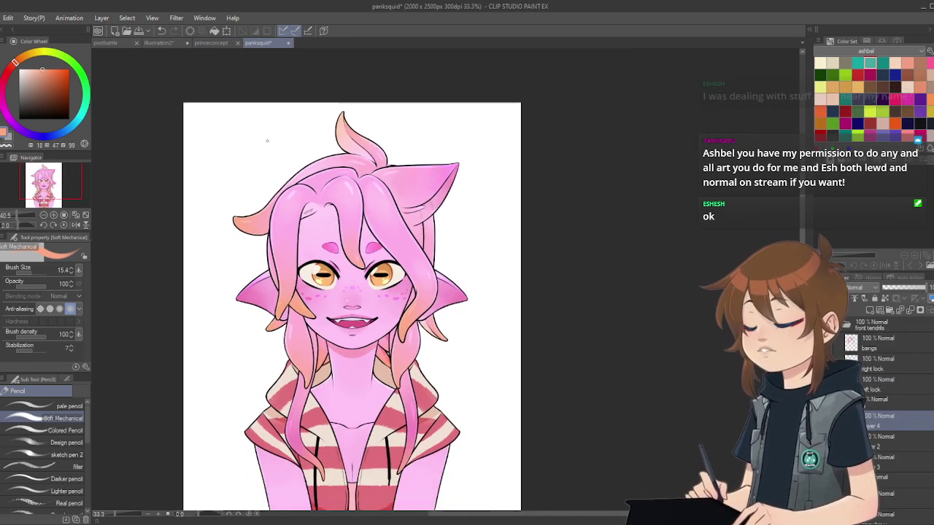
scroll(267, 140, up, 3)
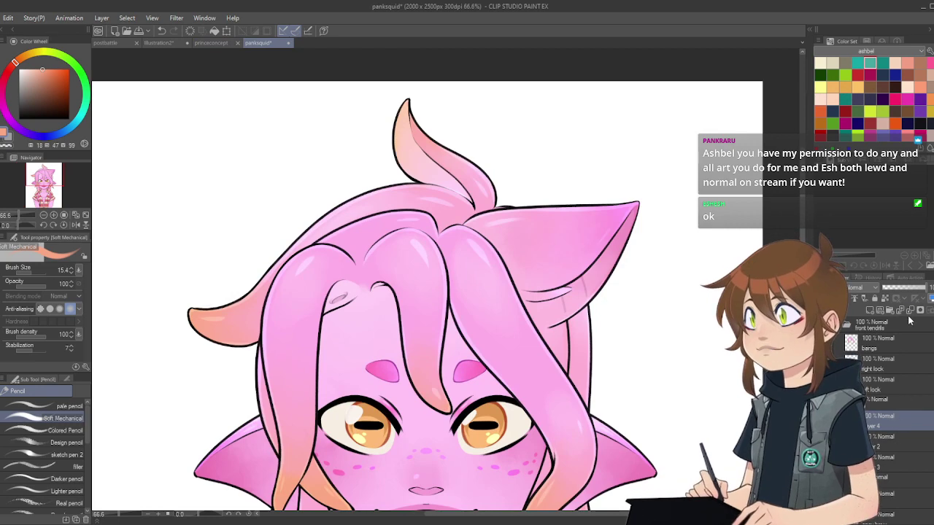
Step: Merge Layer 4 into the ear color layer below and compare the head with and without the folded ear
click(910, 311)
scroll(139, 224, down, 3)
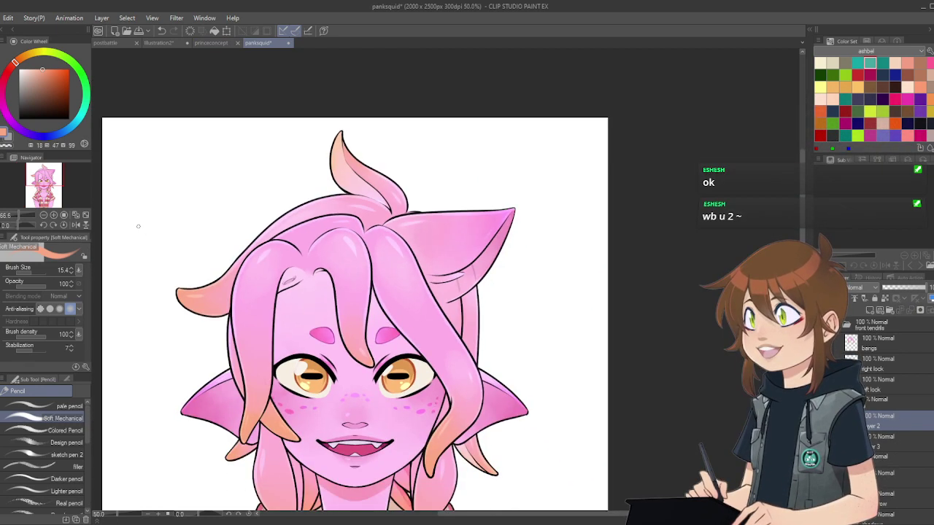
scroll(475, 270, up, 2)
key(ctrl+z)
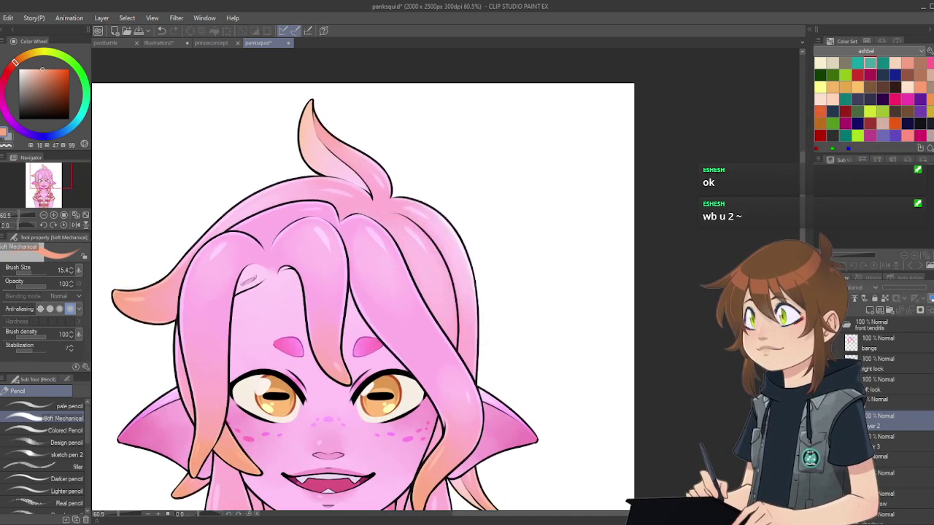
key(ctrl+y)
key(ctrl+z)
key(ctrl+y)
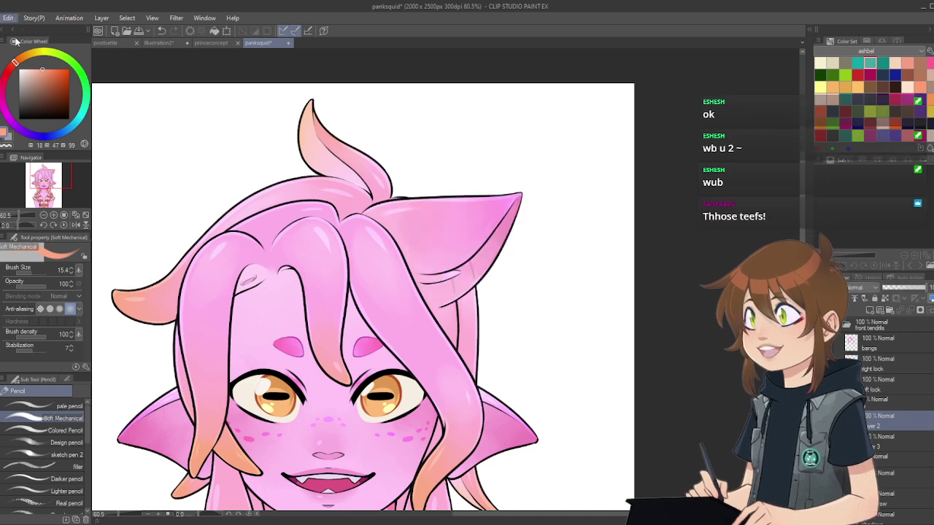
Step: Duplicate the merged folded ear, scale the copy to 57%, and place it in the blank canvas area beside the head
key(ctrl+v)
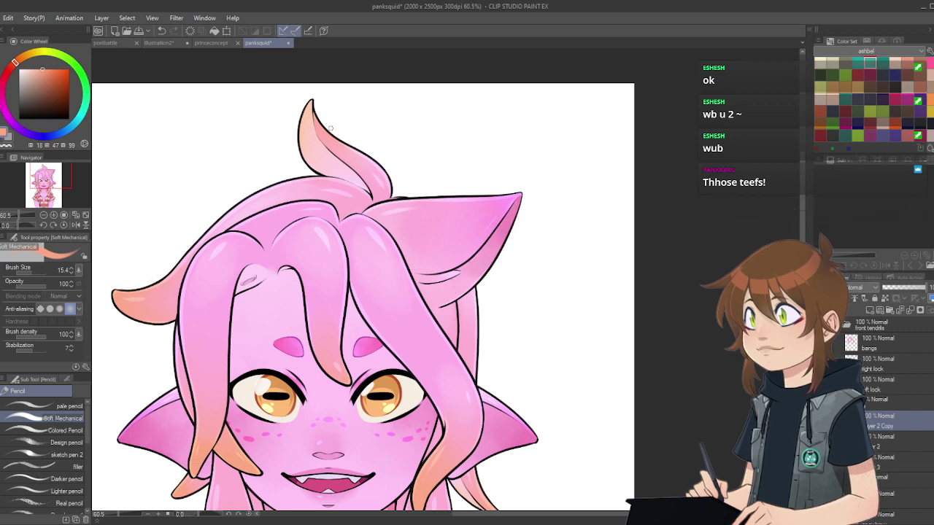
key(ctrl+t)
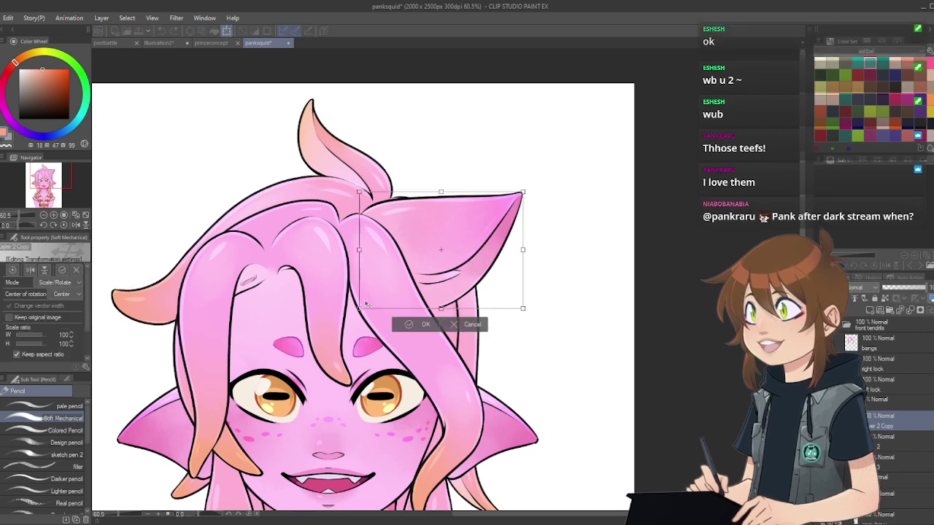
drag(427, 277, 432, 271)
drag(487, 232, 586, 150)
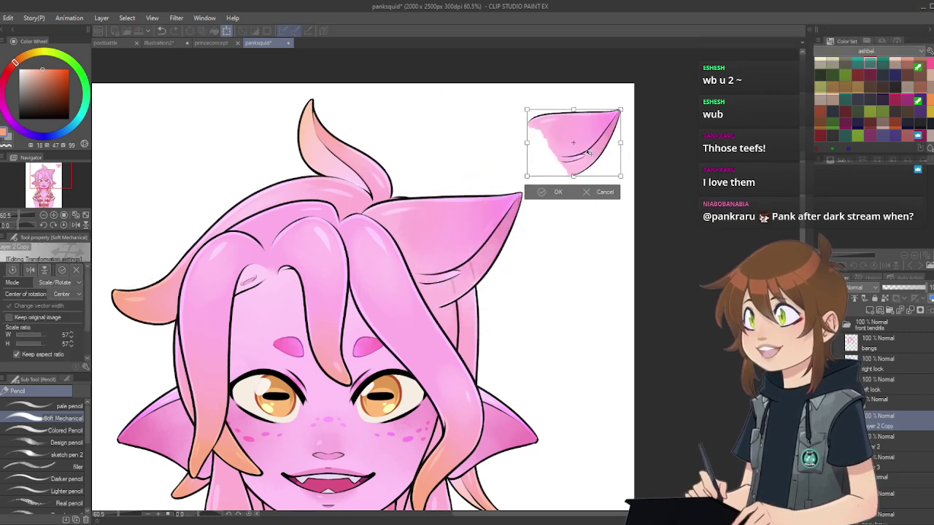
click(543, 195)
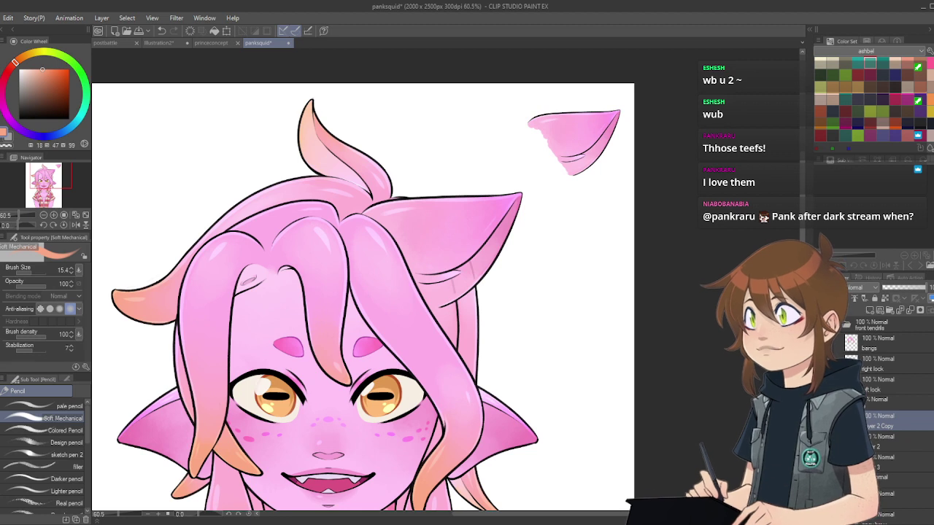
scroll(869, 95, up, 2)
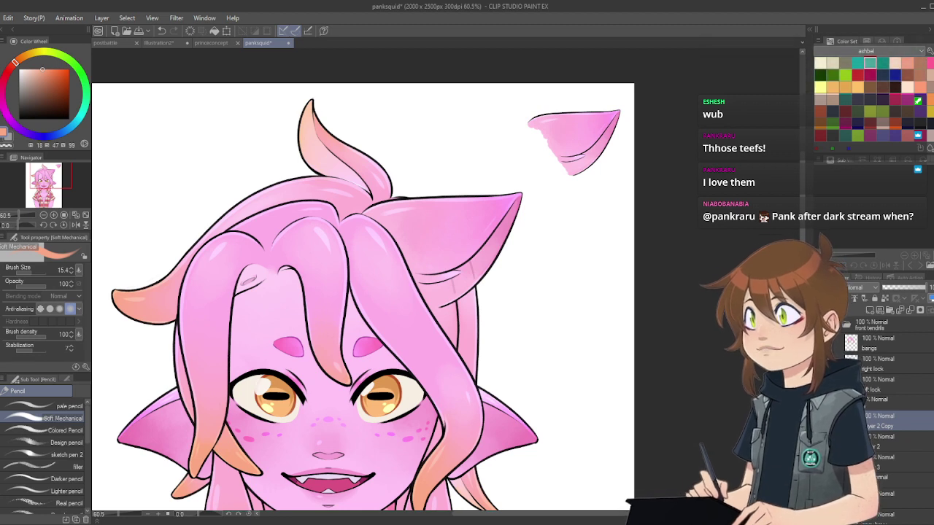
Step: Hide the folded ear layer on the head and show the upright cat ear line art
click(876, 447)
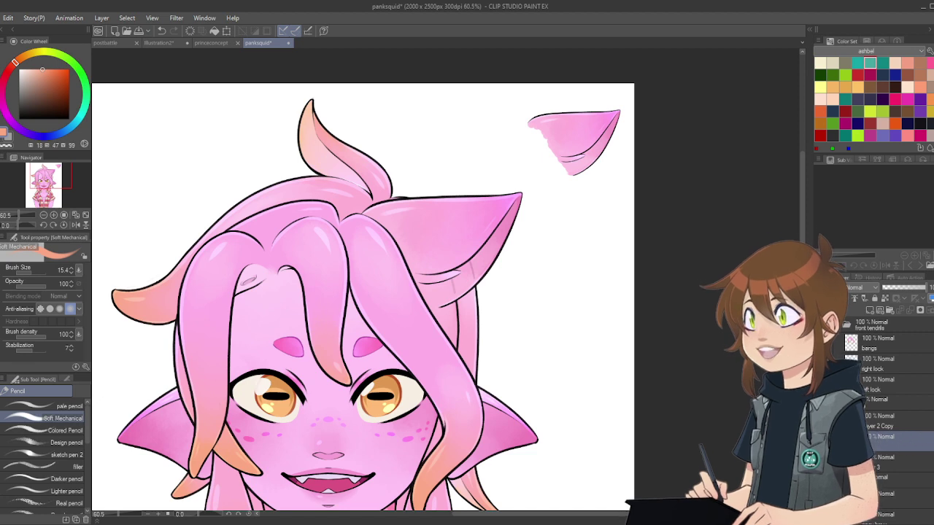
click(824, 441)
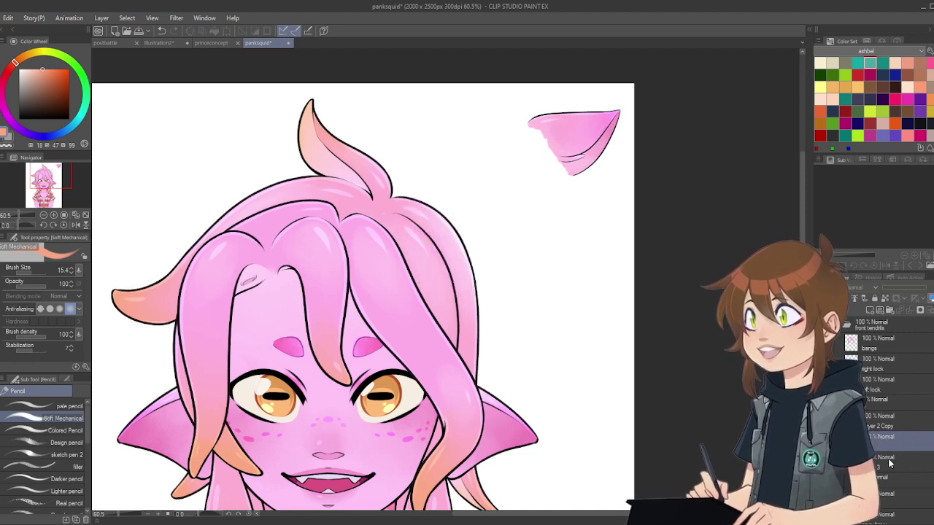
click(823, 441)
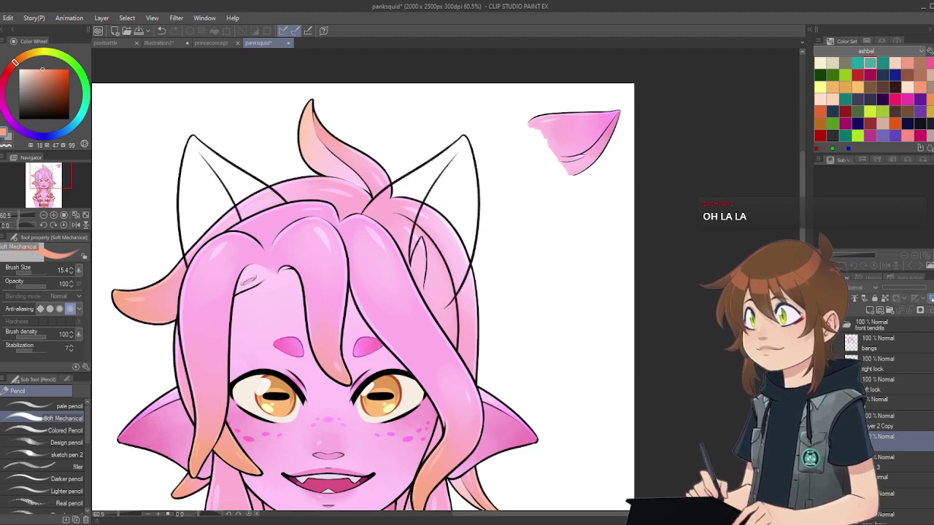
scroll(669, 297, down, 1)
scroll(487, 236, up, 2)
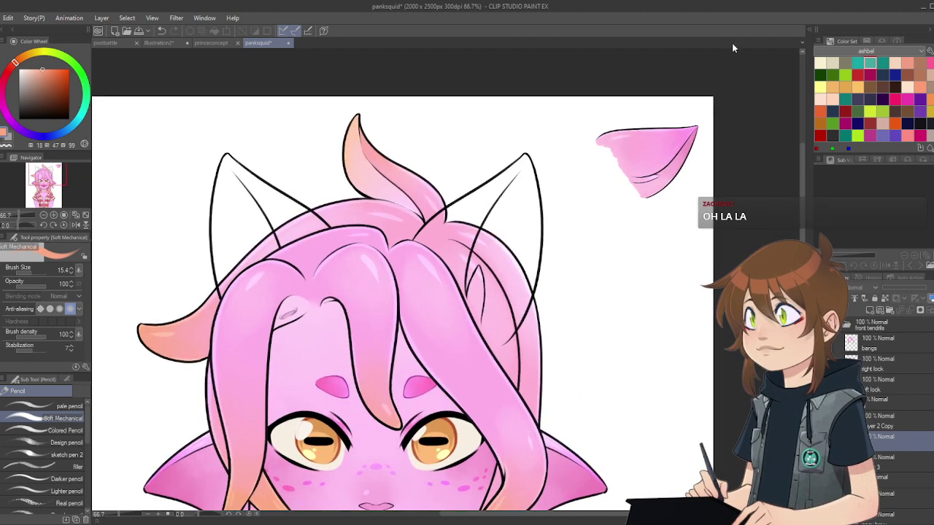
Step: Pick teal from the ashbel color set and add a new layer above the upright ear line art on Layer 3
click(858, 62)
click(885, 458)
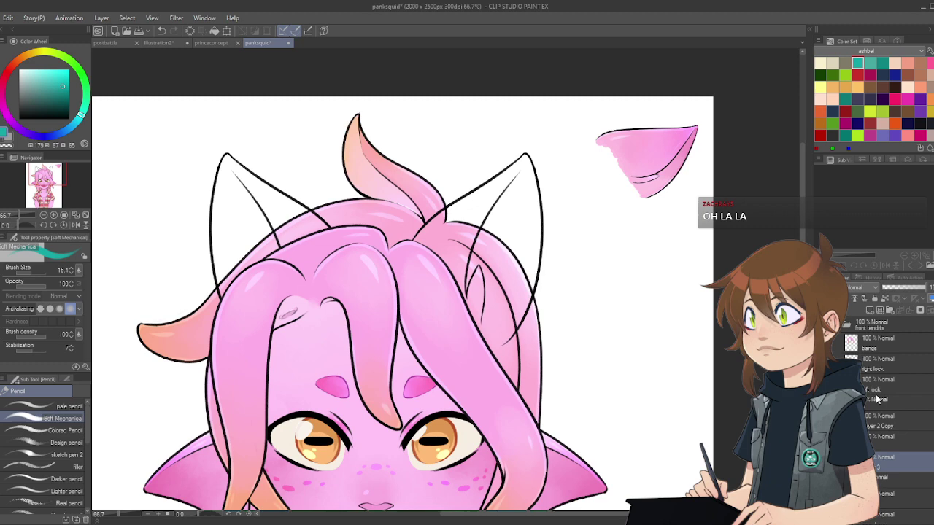
click(869, 311)
scroll(686, 289, down, 2)
scroll(589, 235, up, 3)
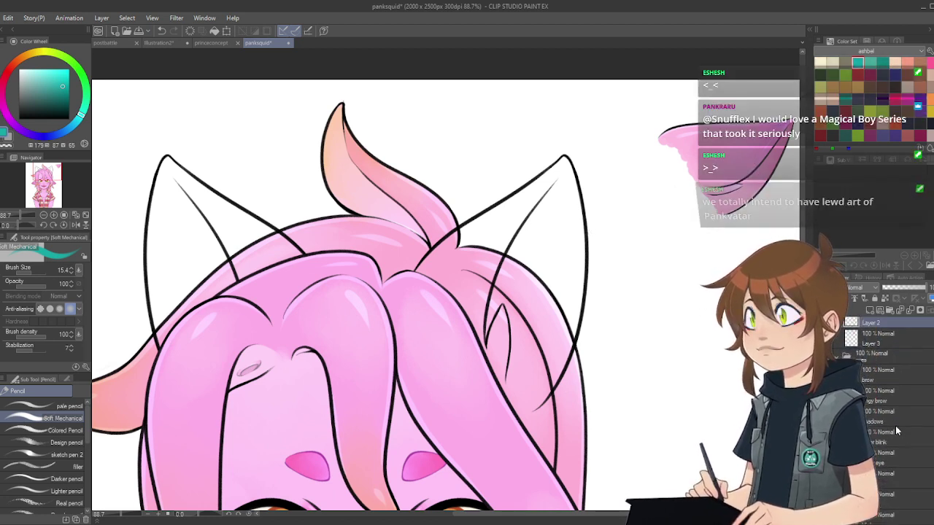
Step: Find the body layer below the head layers and display its vertical symmetry ruler across the layers
scroll(886, 438, down, 5)
scroll(896, 431, down, 3)
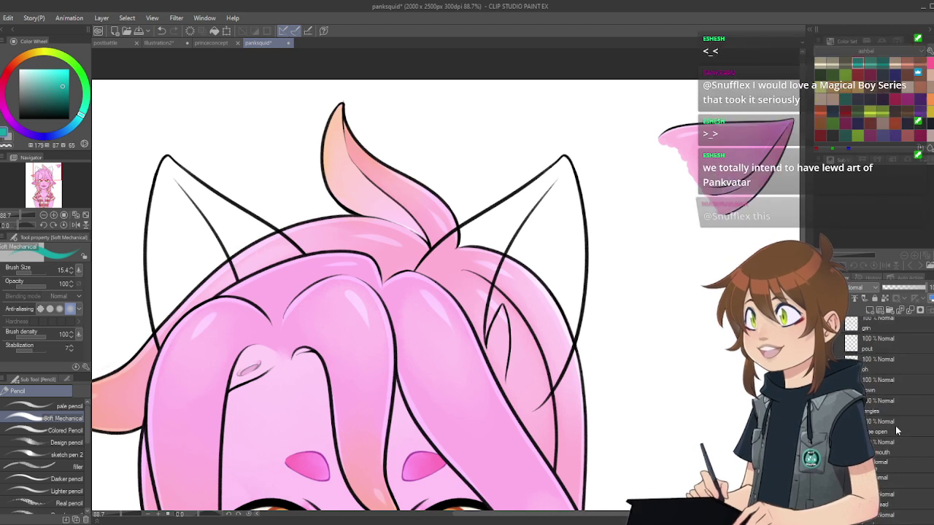
scroll(896, 430, down, 3)
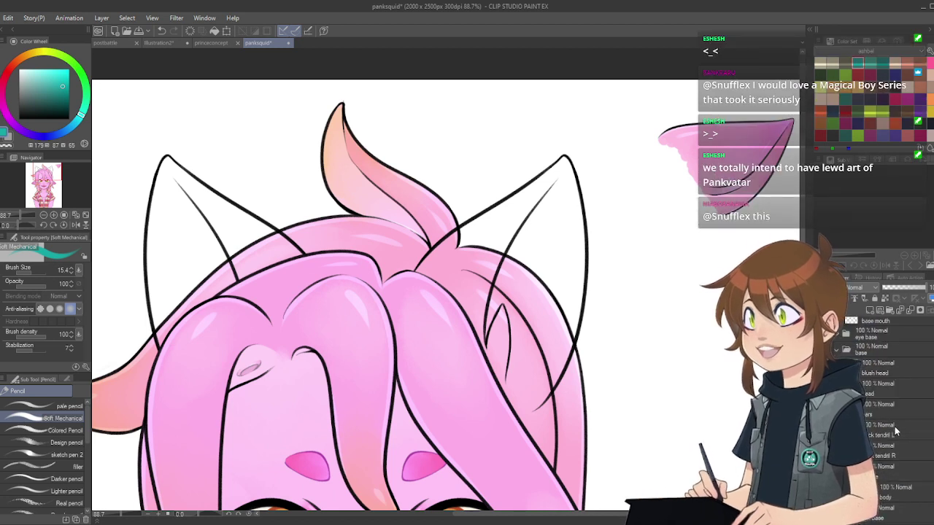
scroll(896, 431, down, 3)
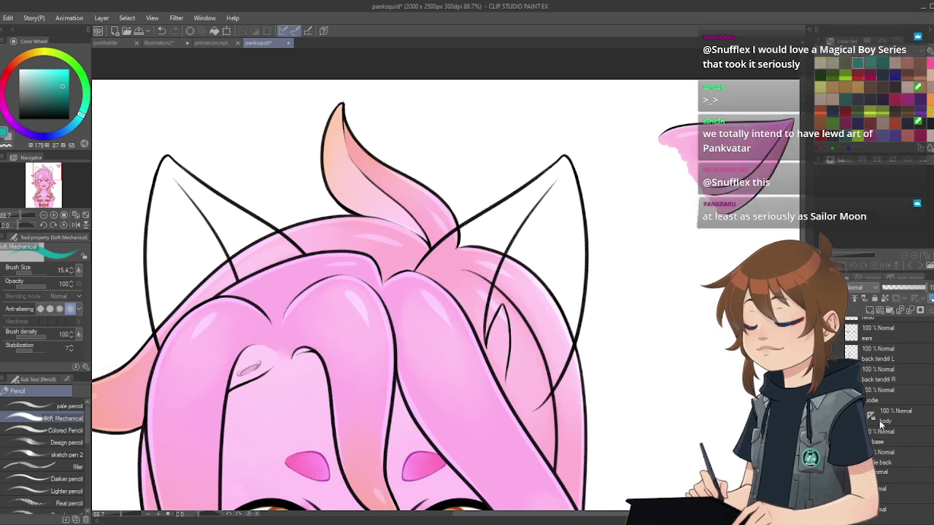
click(872, 419)
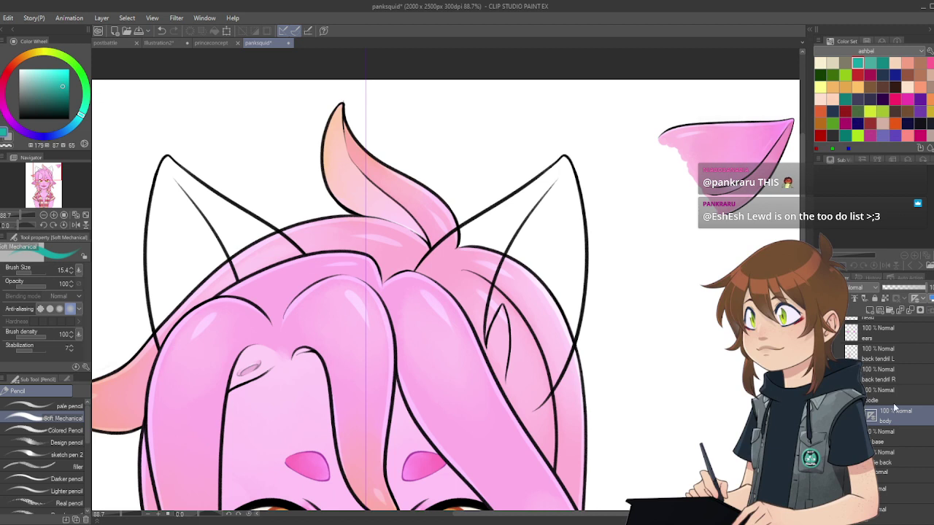
scroll(925, 426, up, 8)
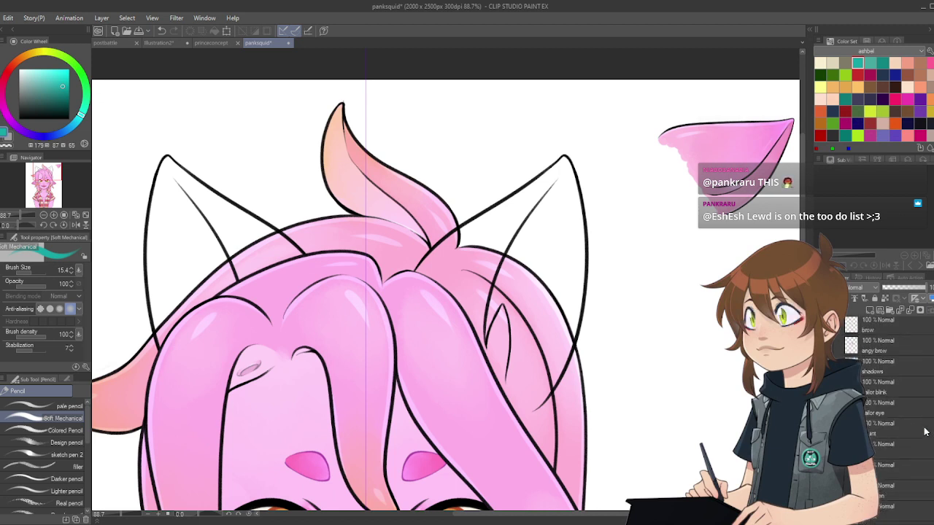
scroll(925, 432, up, 5)
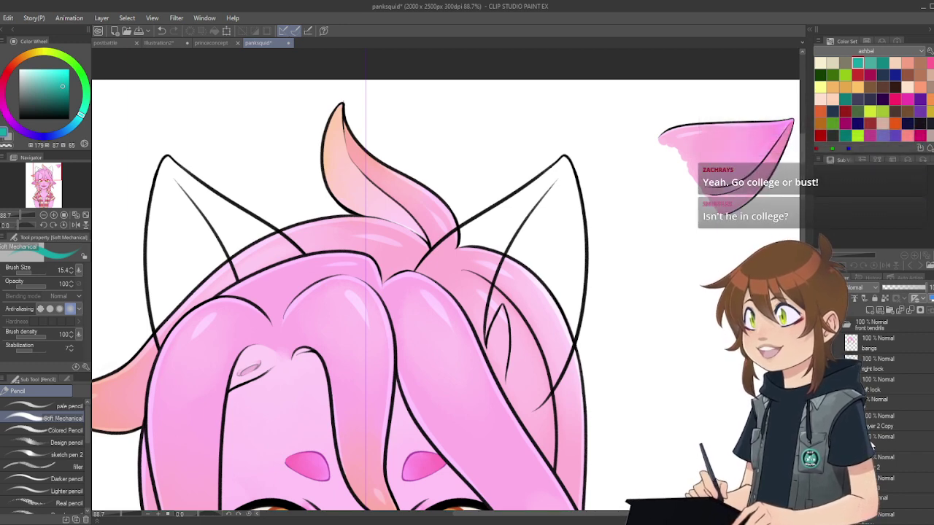
Step: Examine both upright ears around the symmetry line and the layers inside the ears folder
scroll(499, 191, down, 3)
scroll(299, 191, up, 5)
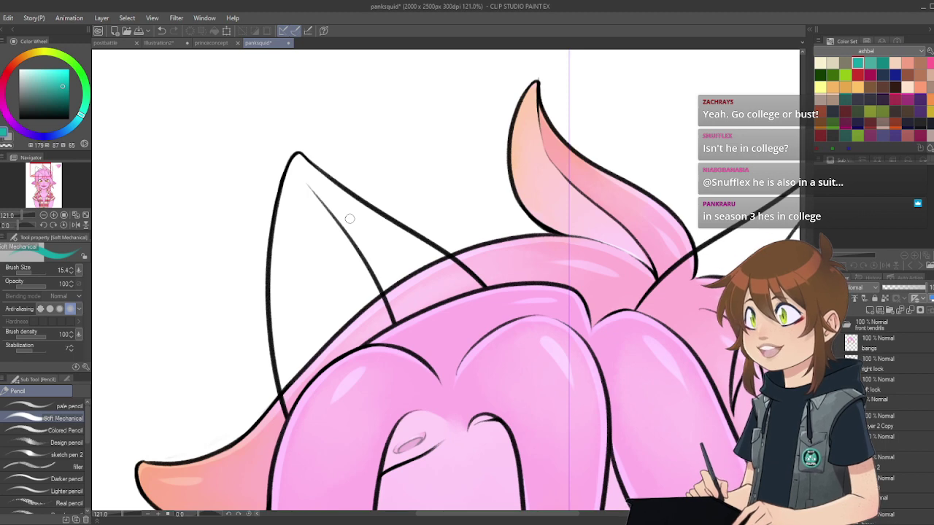
scroll(370, 230, down, 2)
scroll(573, 268, up, 2)
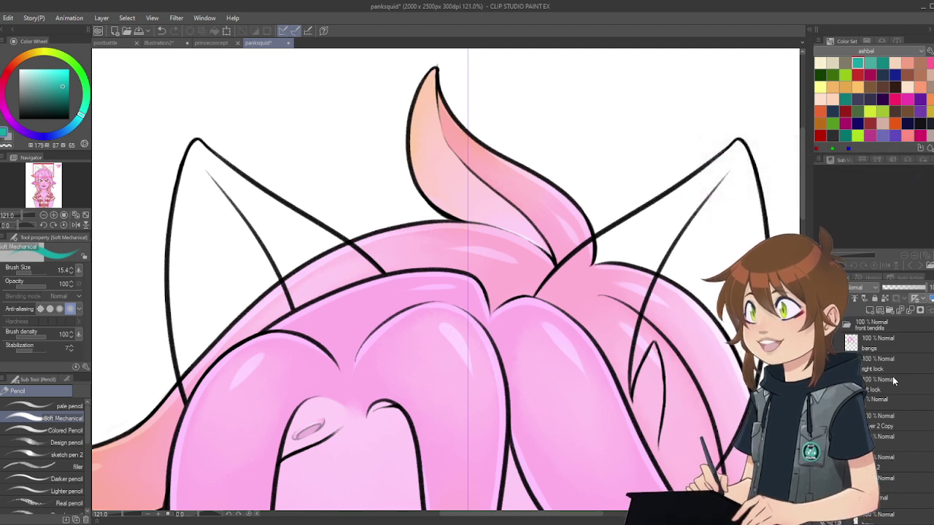
scroll(893, 384, down, 3)
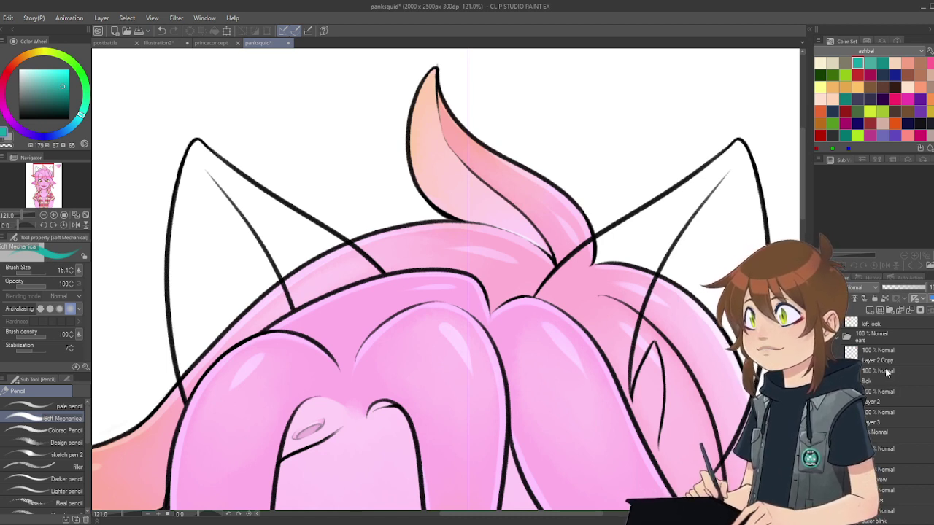
click(883, 362)
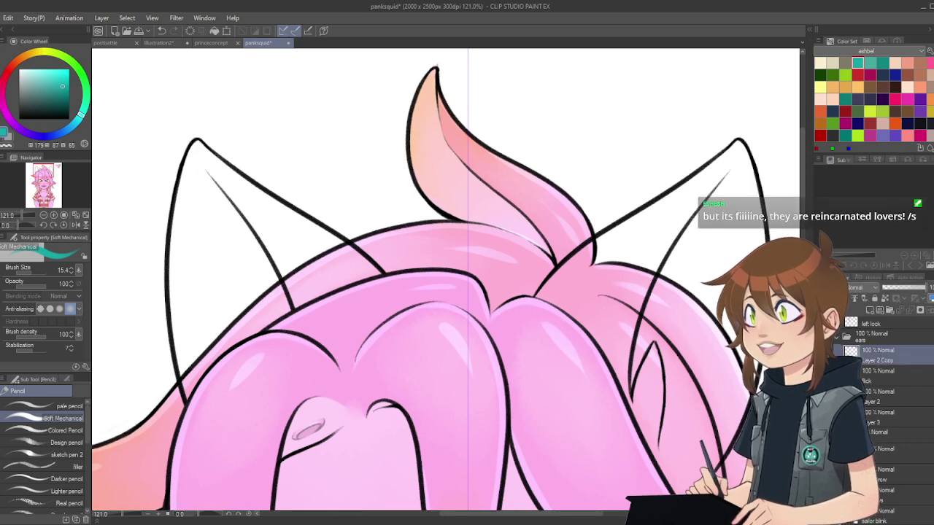
scroll(320, 264, down, 4)
scroll(601, 302, up, 3)
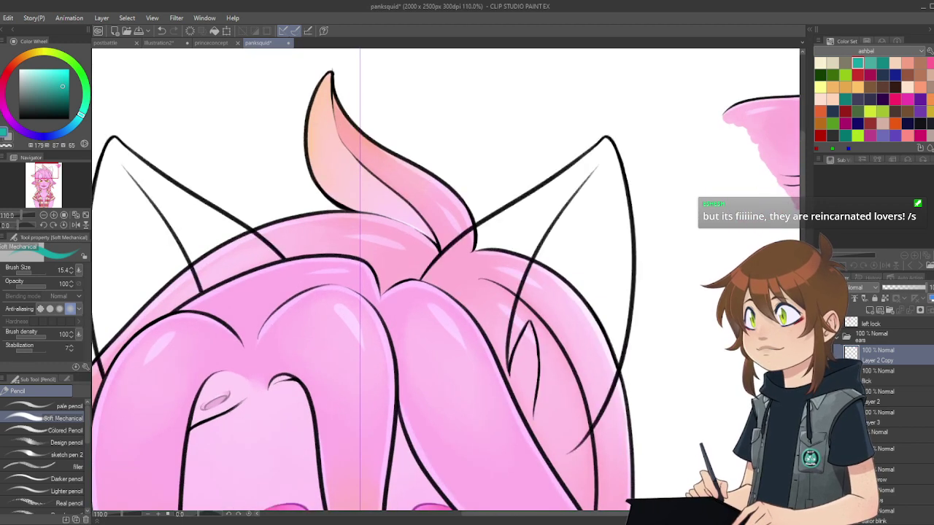
Step: Move the new Layer 2 beneath the Layer 3 line art in the ears folder
click(895, 421)
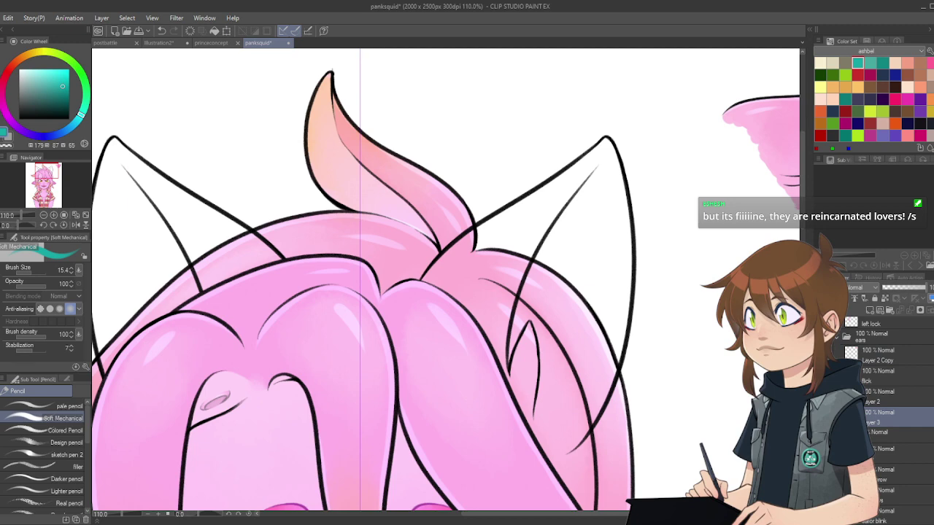
scroll(547, 282, down, 3)
scroll(637, 343, up, 1)
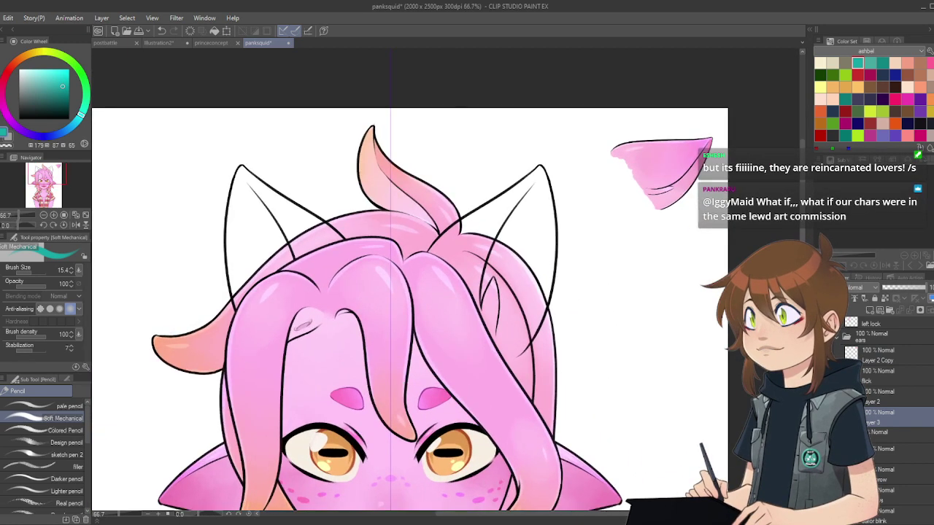
drag(878, 399, 877, 424)
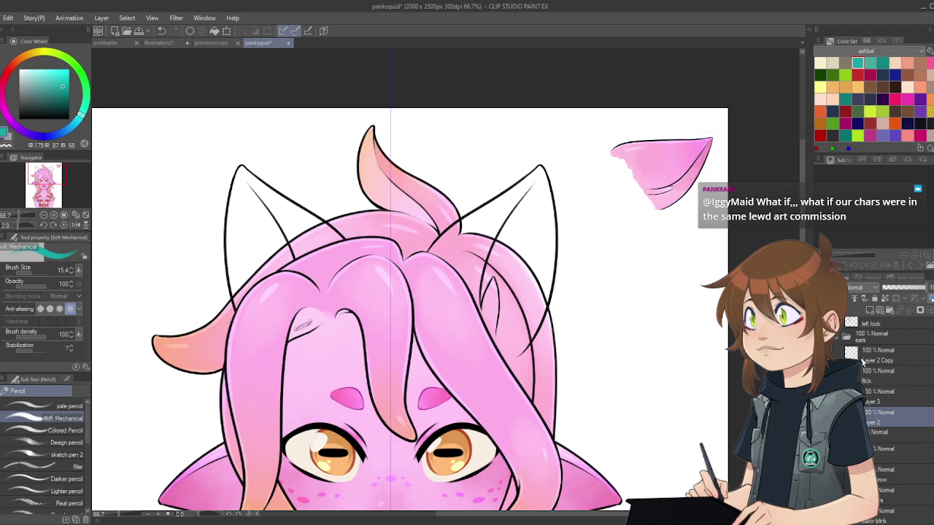
Step: Block in the inner area of both upright ears in teal with the Soft Mechanical pencil at size 49.8
scroll(412, 285, down, 2)
scroll(490, 232, up, 3)
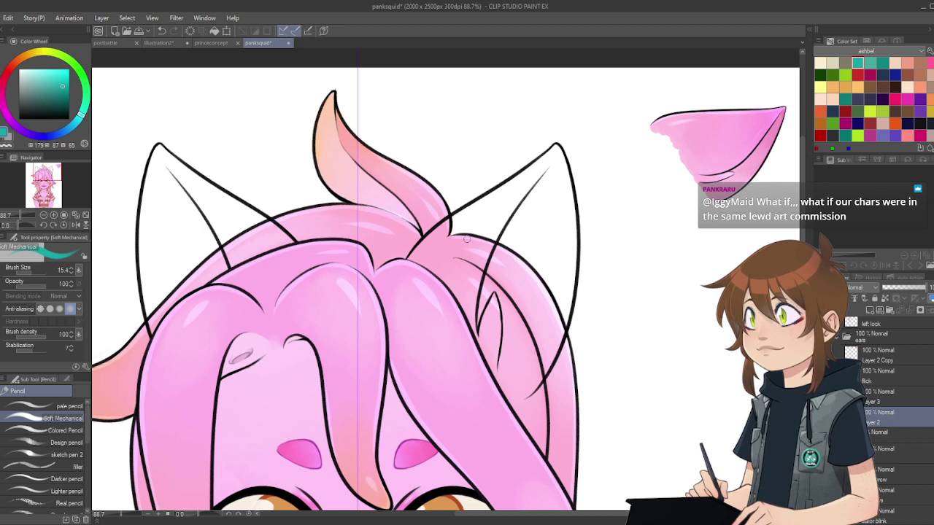
drag(29, 273, 34, 270)
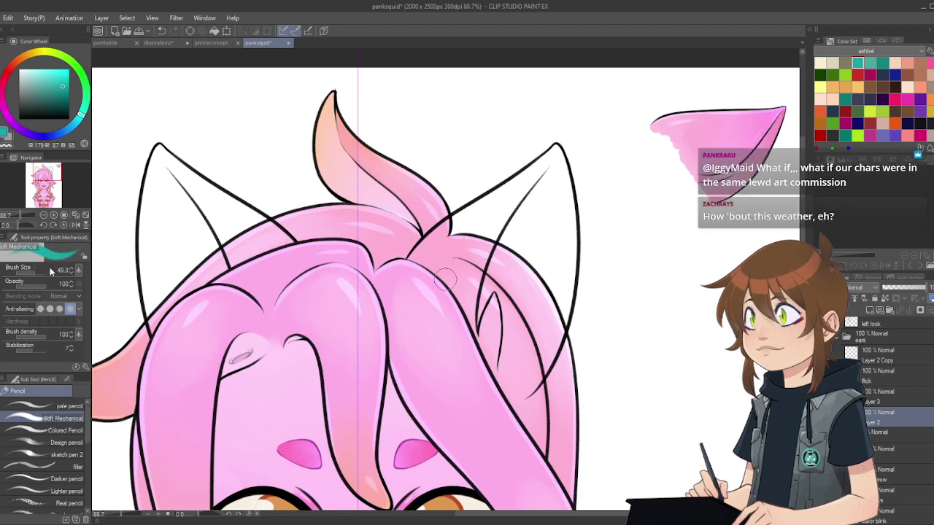
mouse_move(531, 211)
mouse_down()
mouse_move(525, 299)
mouse_move(543, 219)
mouse_move(559, 299)
mouse_move(555, 274)
mouse_move(570, 291)
mouse_move(532, 324)
mouse_up()
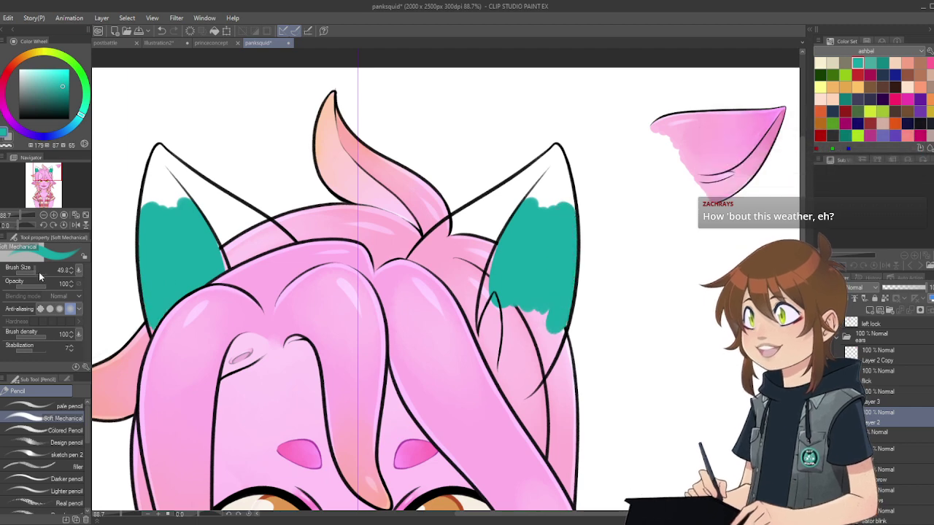
Step: Extend the teal fill along the edges and lower inner area of both upright ears with the pencil at size 21.5
click(33, 273)
click(29, 272)
click(44, 225)
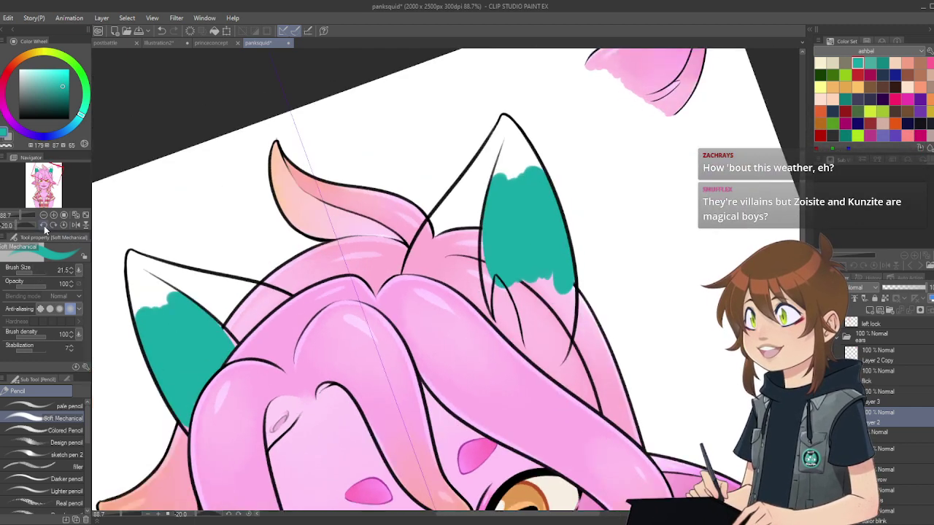
drag(416, 128, 410, 294)
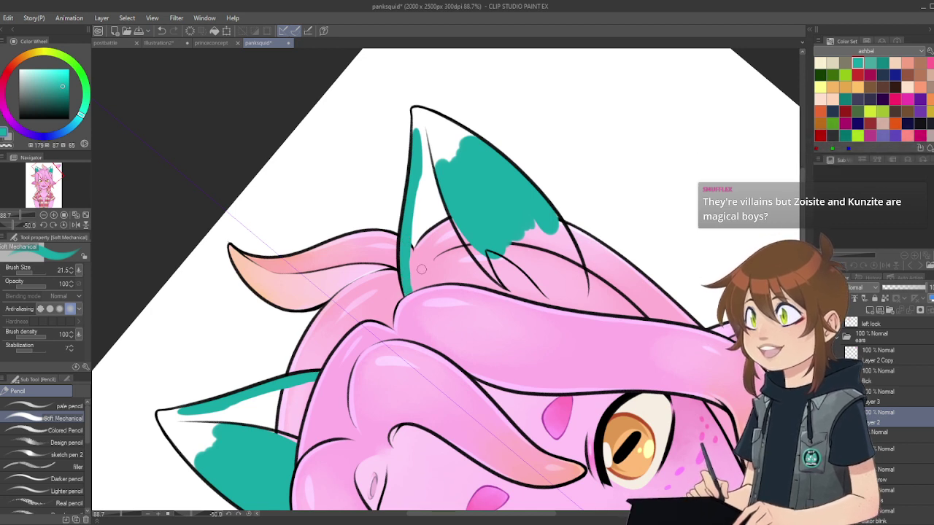
mouse_move(551, 237)
mouse_down()
mouse_move(566, 272)
mouse_move(541, 212)
mouse_up()
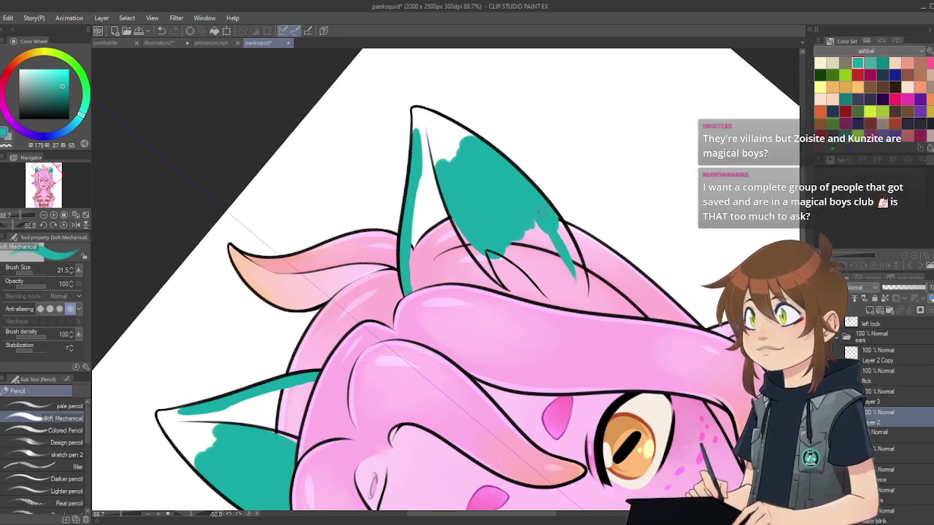
drag(580, 282, 559, 222)
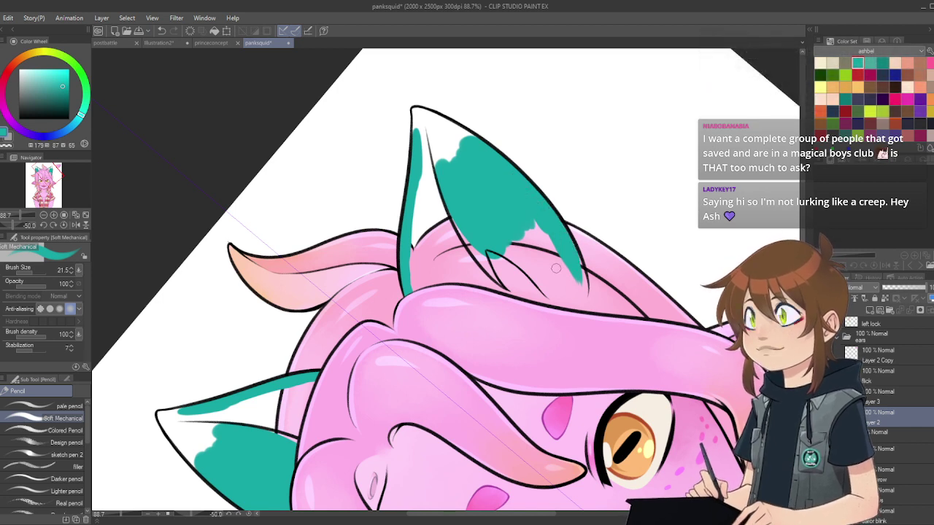
drag(565, 281, 574, 252)
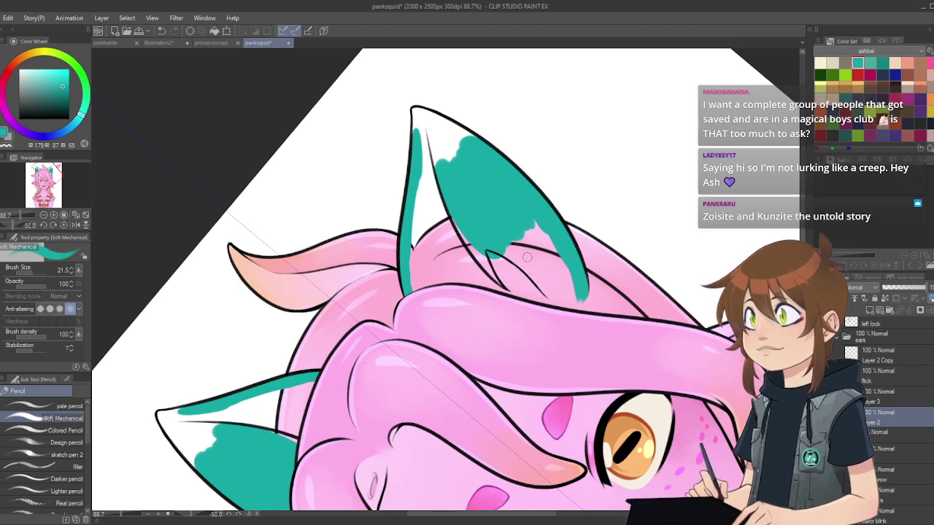
mouse_move(521, 254)
mouse_down()
mouse_move(558, 303)
mouse_move(522, 239)
mouse_move(568, 310)
mouse_move(539, 226)
mouse_move(569, 307)
mouse_move(556, 248)
mouse_move(568, 308)
mouse_up()
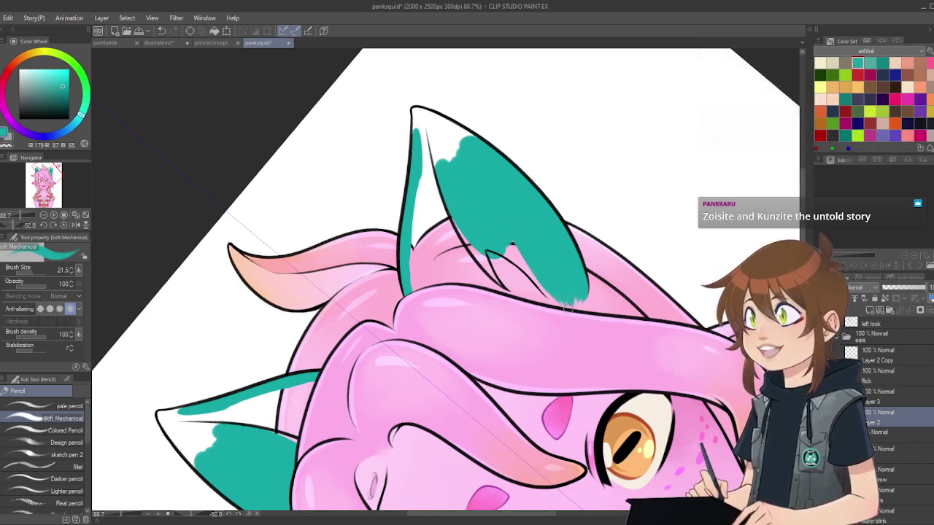
mouse_move(487, 252)
mouse_down()
mouse_move(530, 293)
mouse_move(553, 300)
mouse_move(508, 256)
mouse_move(540, 277)
mouse_up()
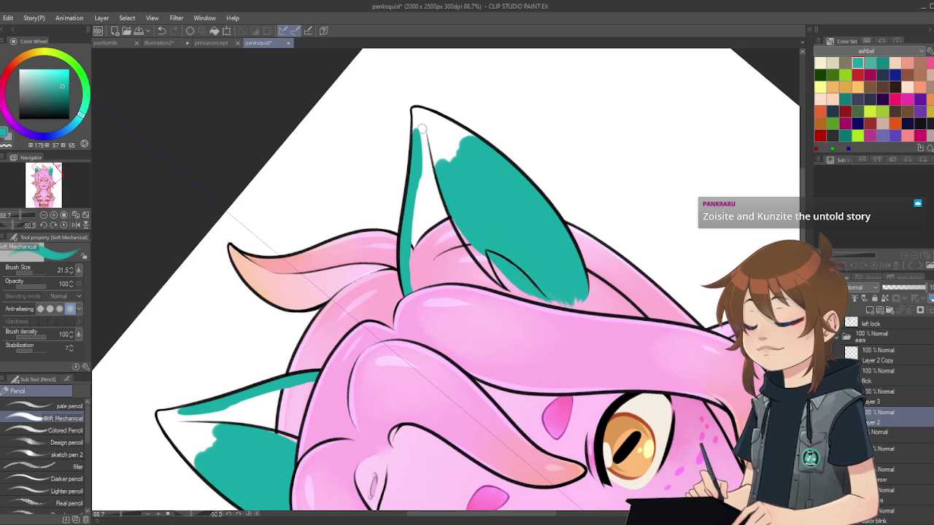
Step: Fill the tips and all remaining gaps inside both upright ears with teal down to the hairline
scroll(403, 151, down, 1)
scroll(400, 98, up, 4)
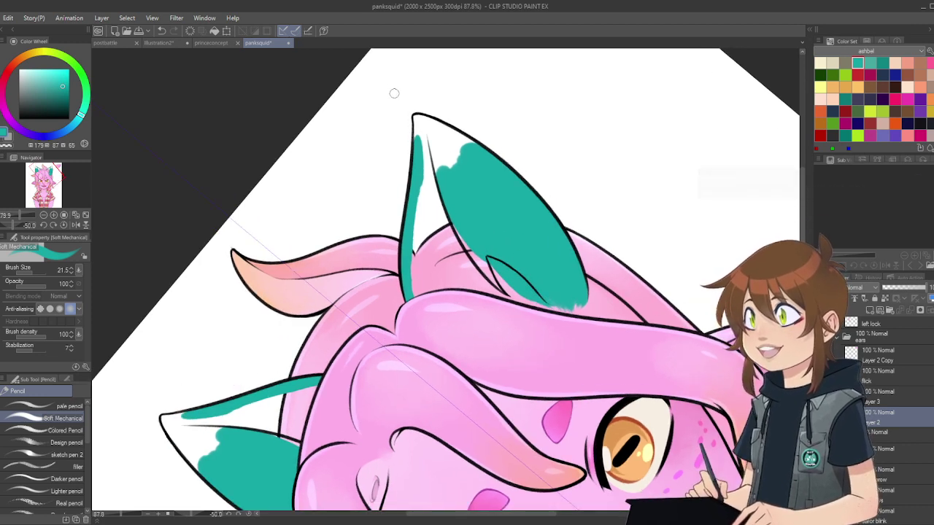
drag(420, 121, 414, 162)
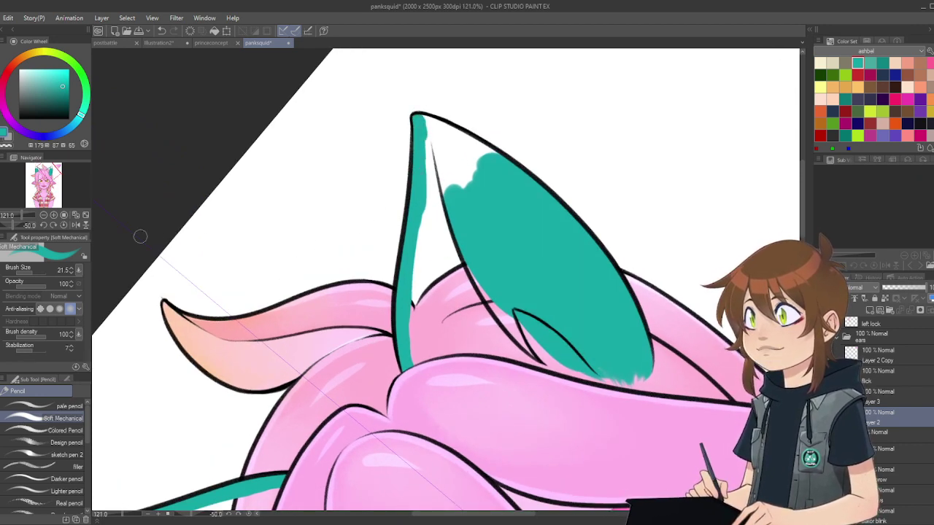
click(52, 226)
click(52, 226)
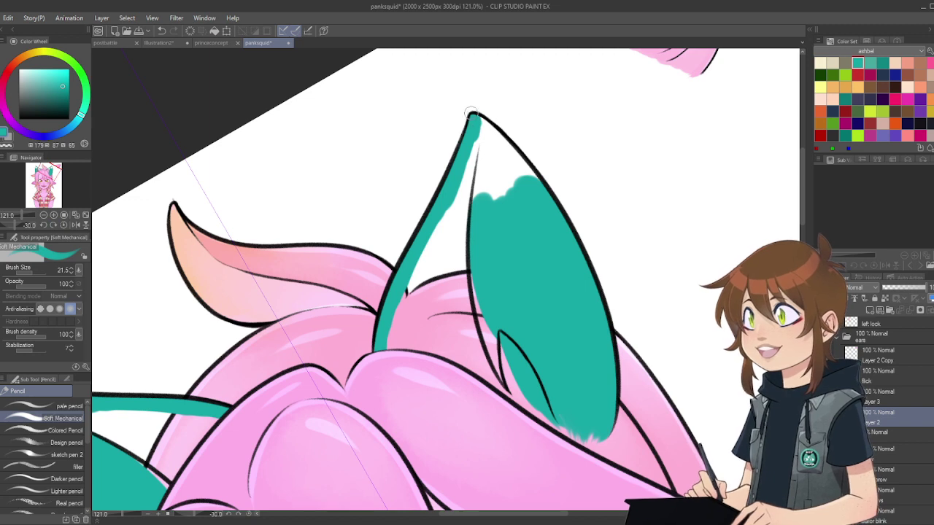
drag(470, 113, 530, 182)
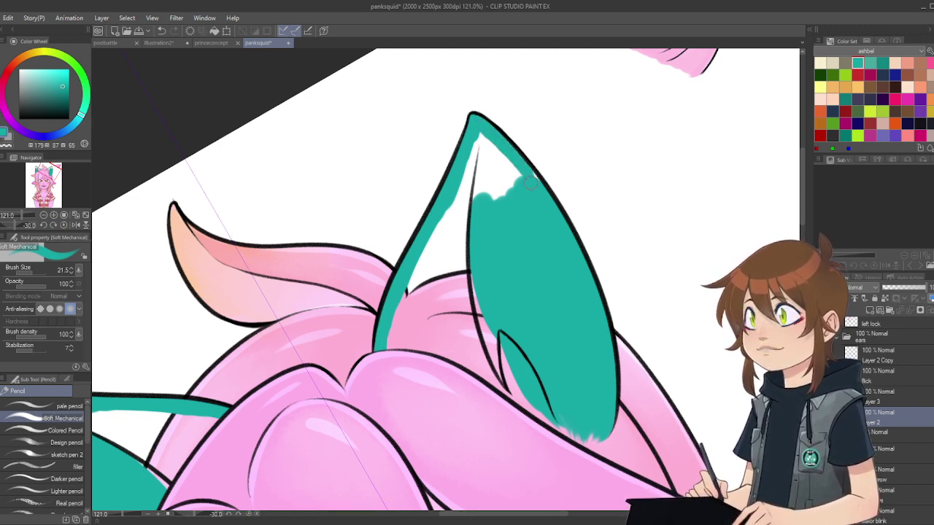
mouse_move(494, 146)
mouse_down()
mouse_move(495, 177)
mouse_move(477, 180)
mouse_move(476, 145)
mouse_move(443, 251)
mouse_move(453, 199)
mouse_move(450, 295)
mouse_move(466, 208)
mouse_move(486, 342)
mouse_move(451, 250)
mouse_move(440, 261)
mouse_move(442, 219)
mouse_move(389, 343)
mouse_move(423, 339)
mouse_move(388, 344)
mouse_move(427, 352)
mouse_move(421, 349)
mouse_move(407, 352)
mouse_move(536, 405)
mouse_move(474, 374)
mouse_move(493, 379)
mouse_move(469, 370)
mouse_move(535, 414)
mouse_up()
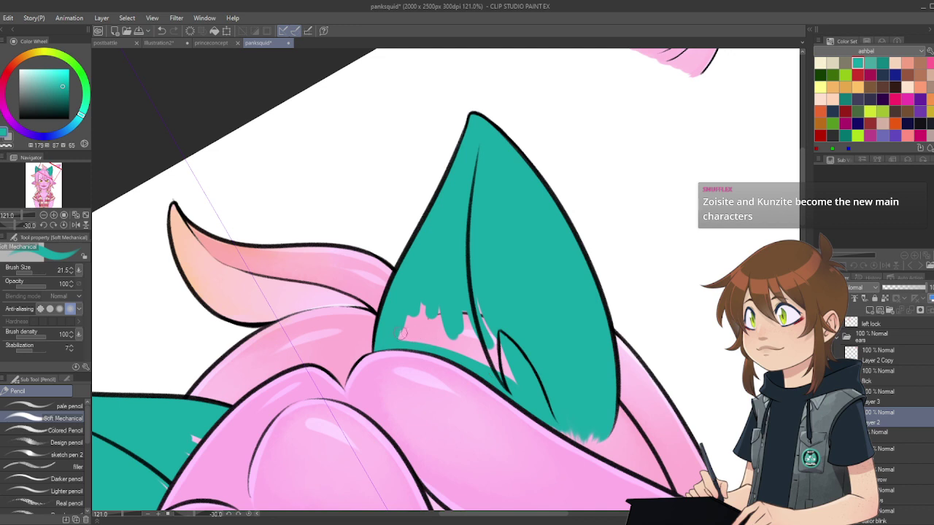
mouse_move(401, 332)
mouse_down()
mouse_move(418, 297)
mouse_move(457, 323)
mouse_move(456, 301)
mouse_up()
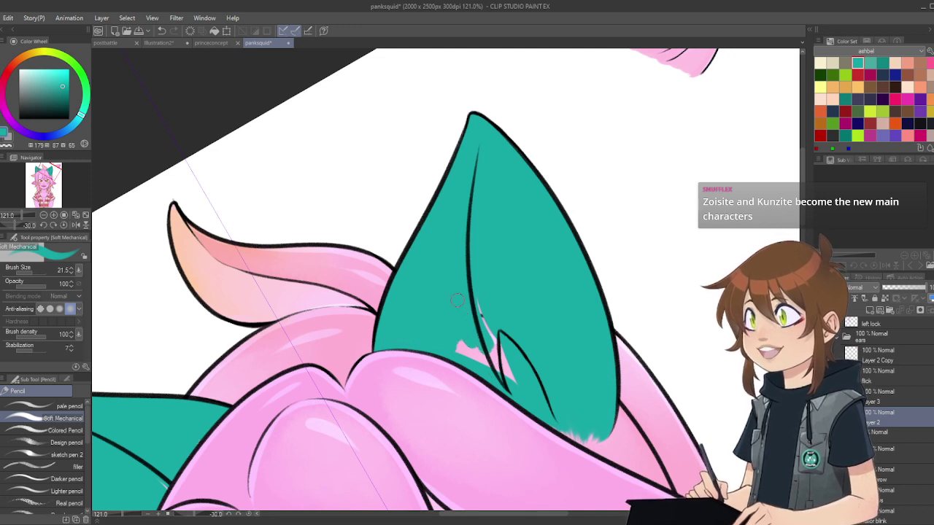
drag(458, 343, 467, 356)
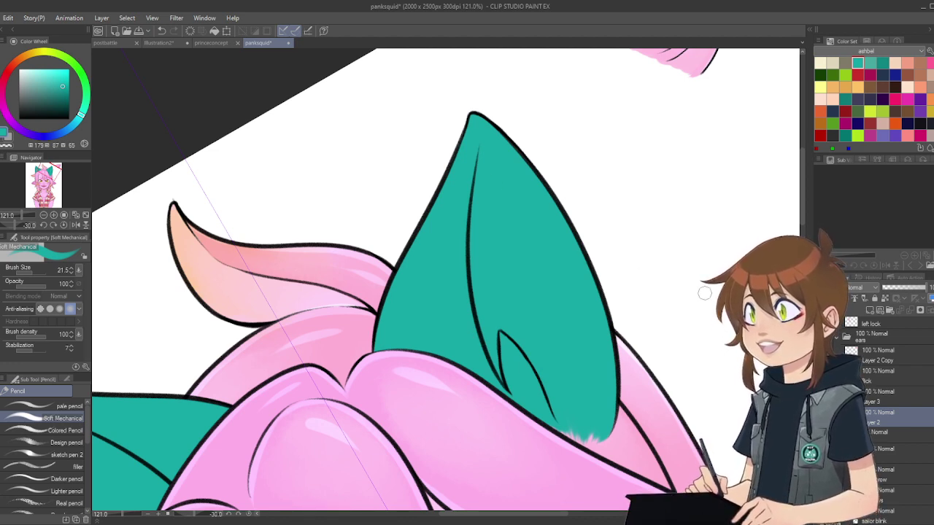
Step: Lower the teal fill layer's opacity slightly and paint the inner ears on a new layer above it, refining with the pencil at size 18.2
click(912, 287)
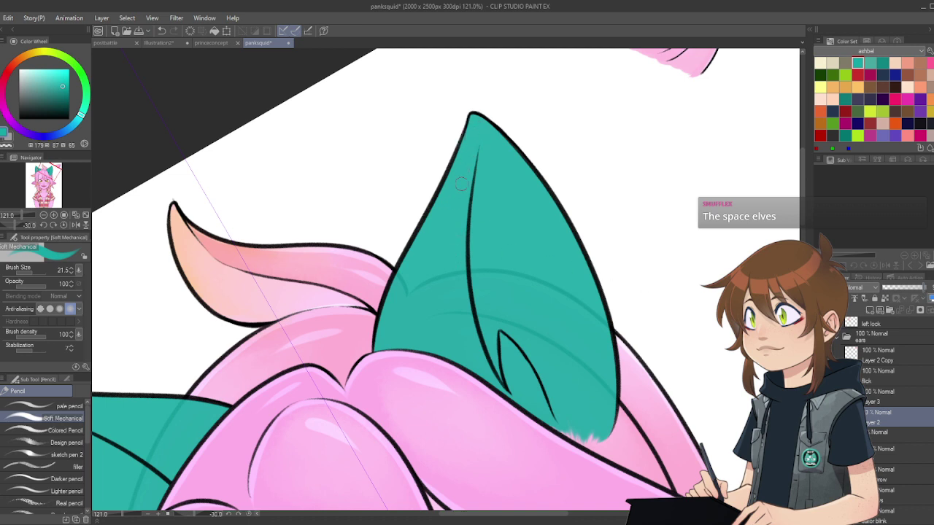
click(870, 312)
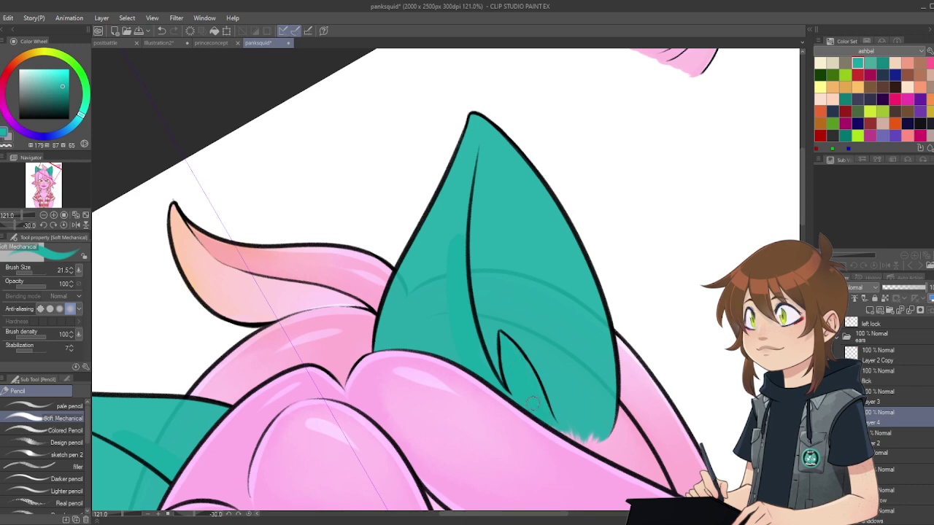
scroll(544, 324, down, 4)
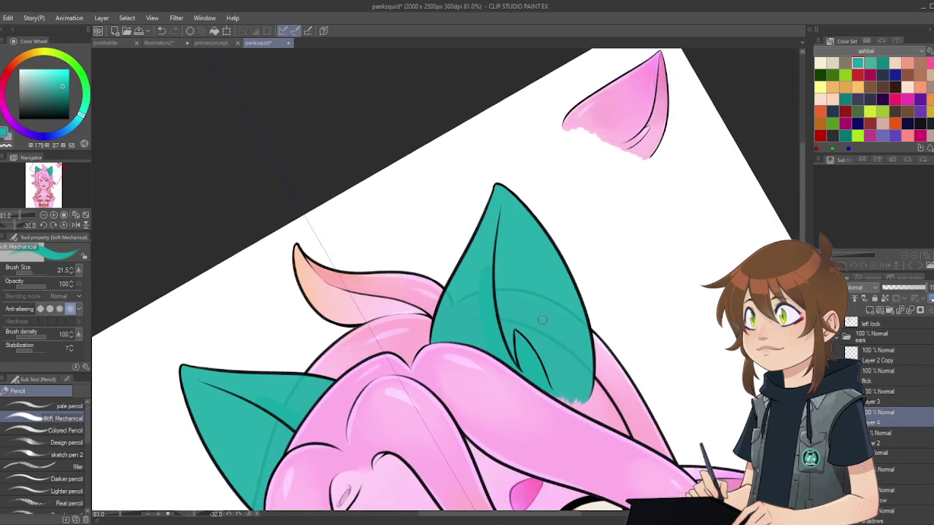
scroll(548, 322, up, 5)
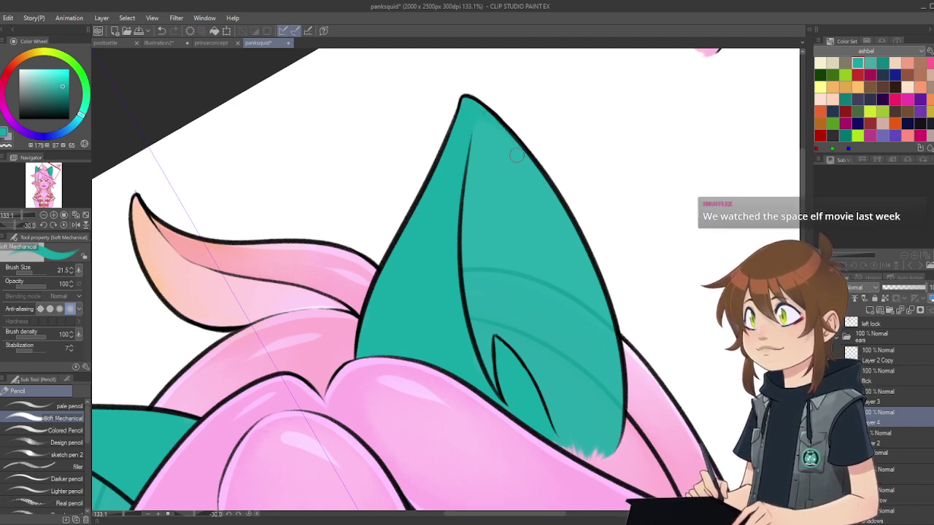
click(31, 278)
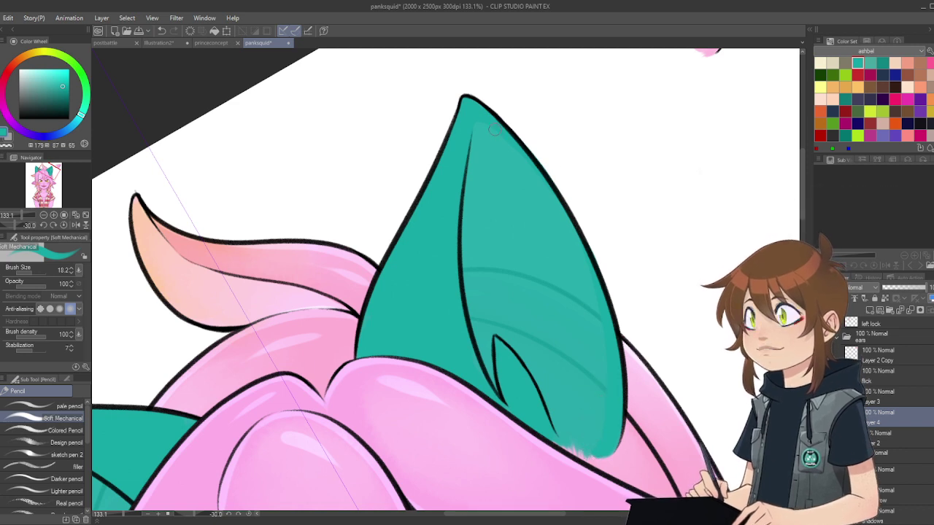
key(e)
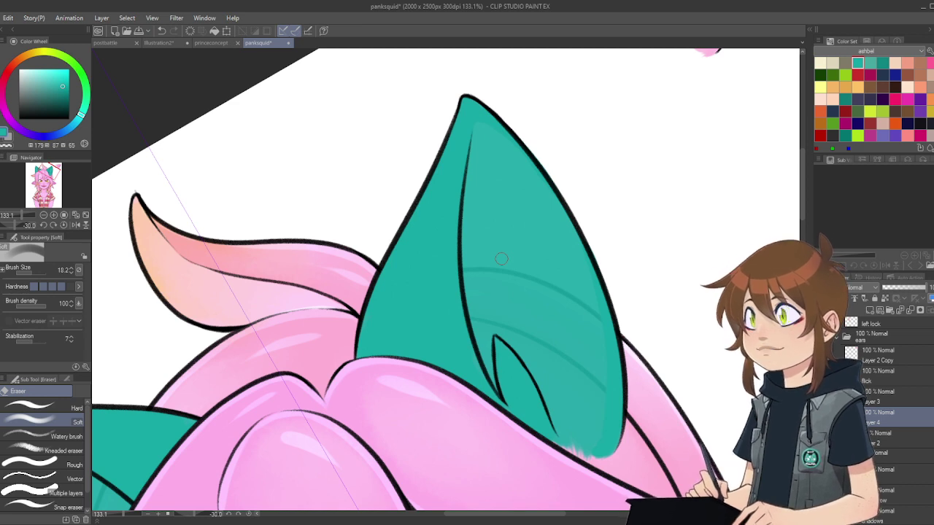
scroll(406, 171, down, 7)
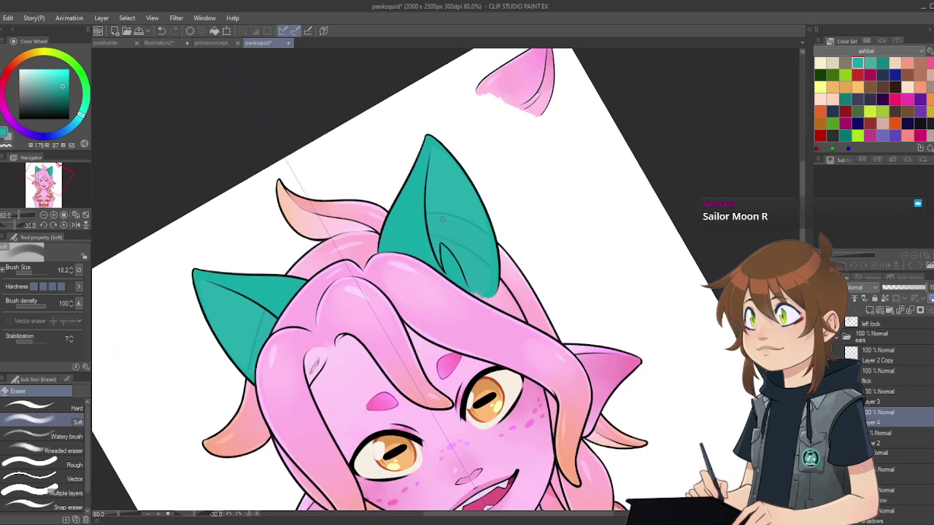
scroll(442, 218, up, 2)
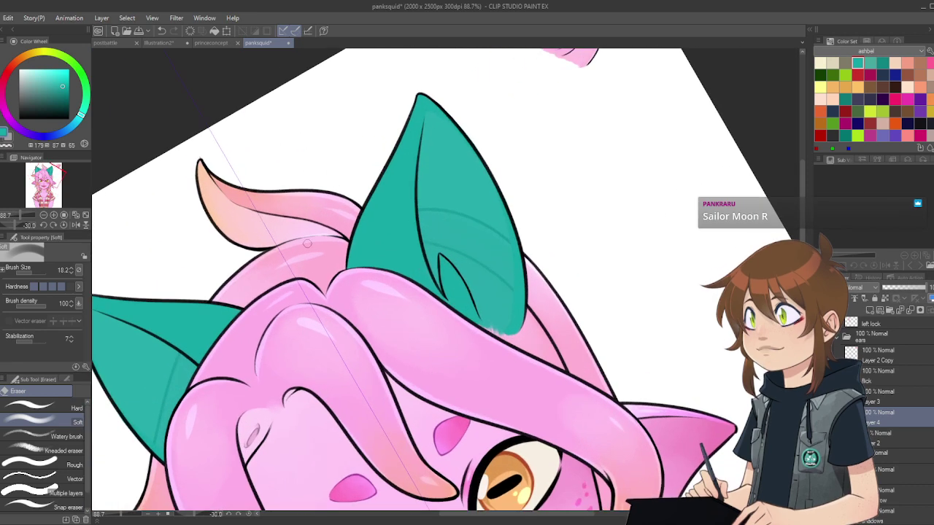
Step: Try to merge the inner-ear Layer 4 down into the Layer 2 ear fill
click(64, 225)
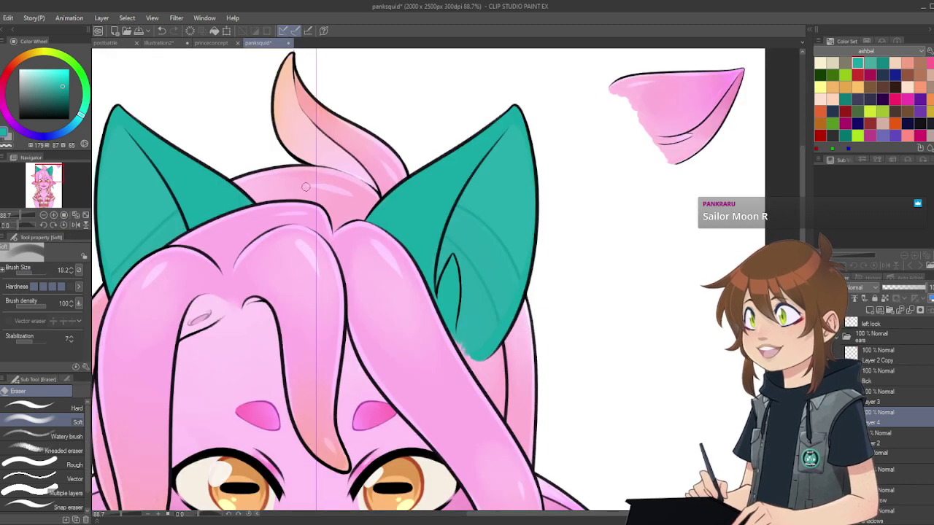
scroll(306, 187, down, 2)
scroll(511, 171, up, 3)
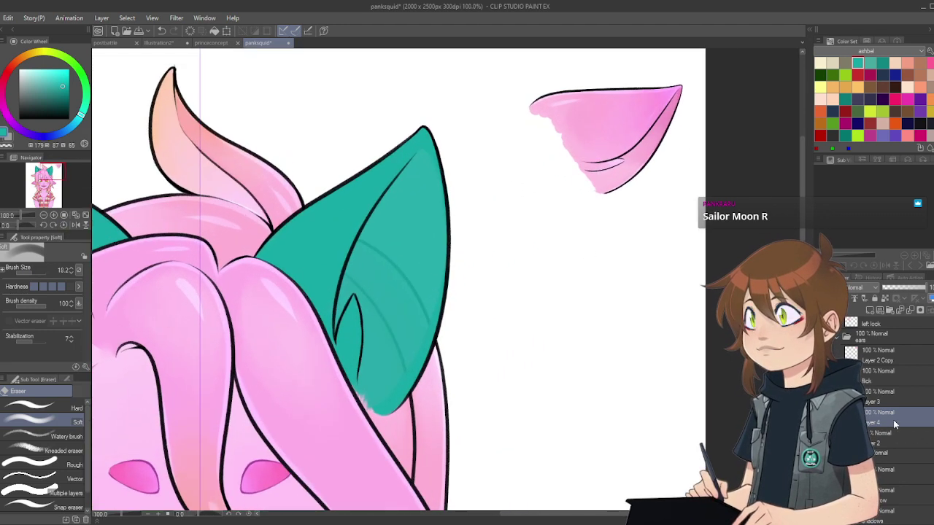
click(911, 313)
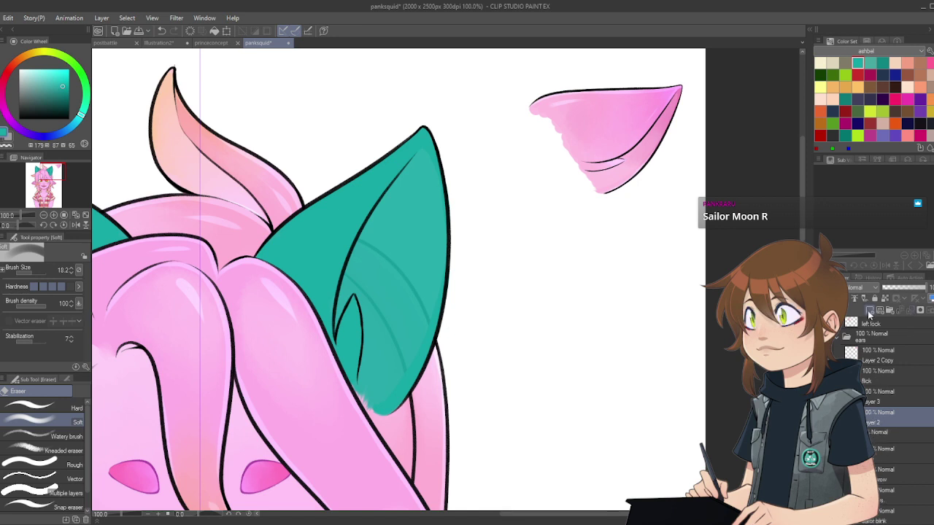
key(ctrl+z)
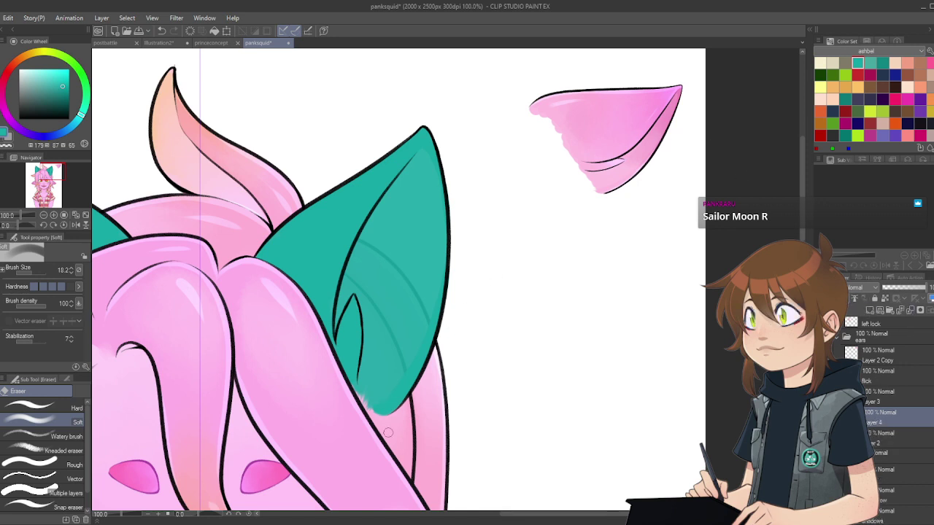
Step: Recolor the teal fills of both upright ears with the light pink sampled from the hair beside the ear
alt+click(395, 438)
scroll(479, 312, down, 2)
scroll(382, 274, up, 1)
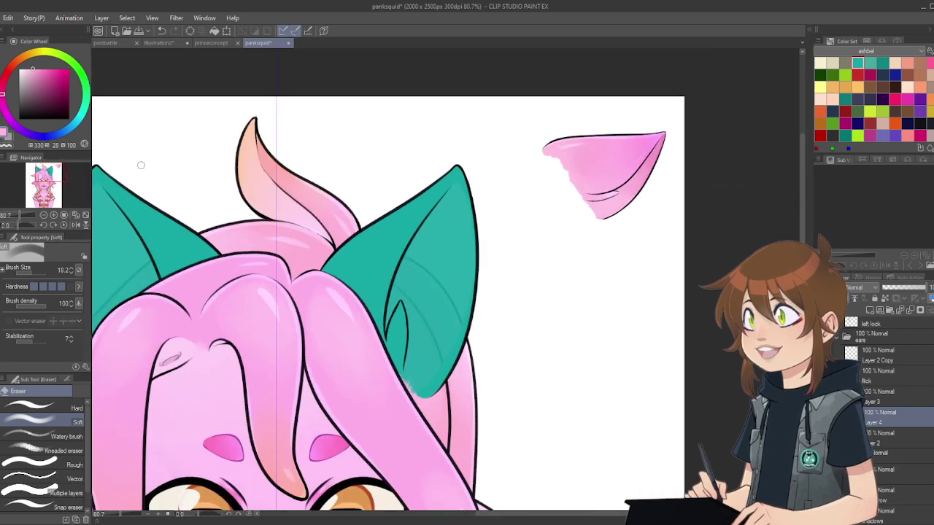
click(214, 32)
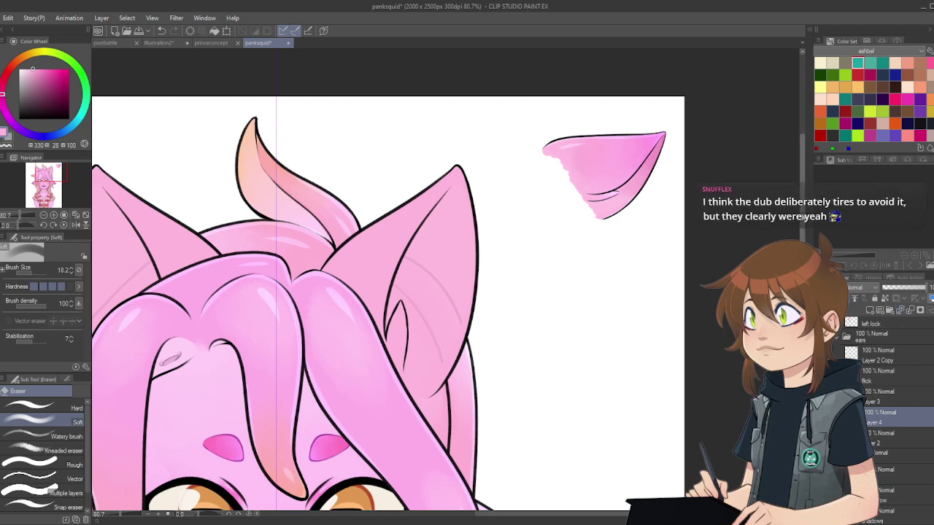
Step: Paint the upper part of both upright ears in the darker pink sampled from the side ear's tip, using the pencil at size 82.4
scroll(543, 311, down, 5)
alt+click(546, 311)
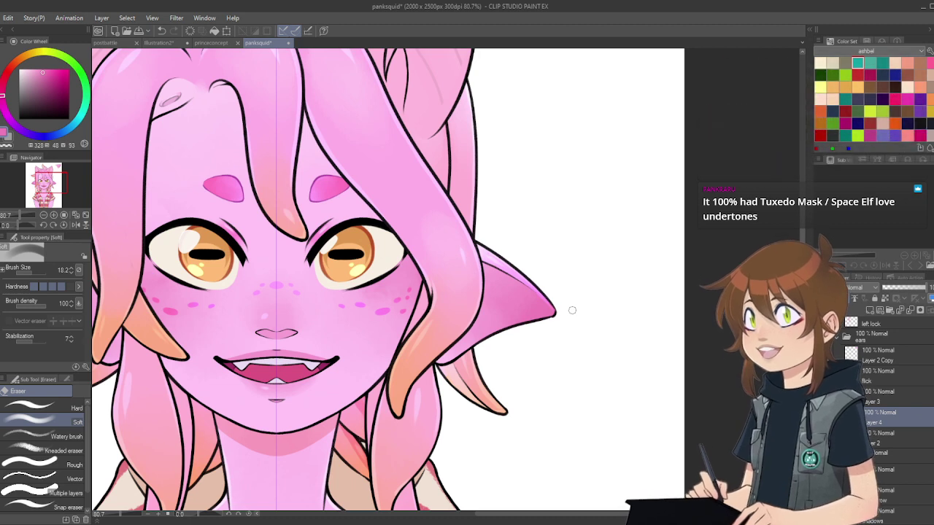
scroll(802, 227, up, 5)
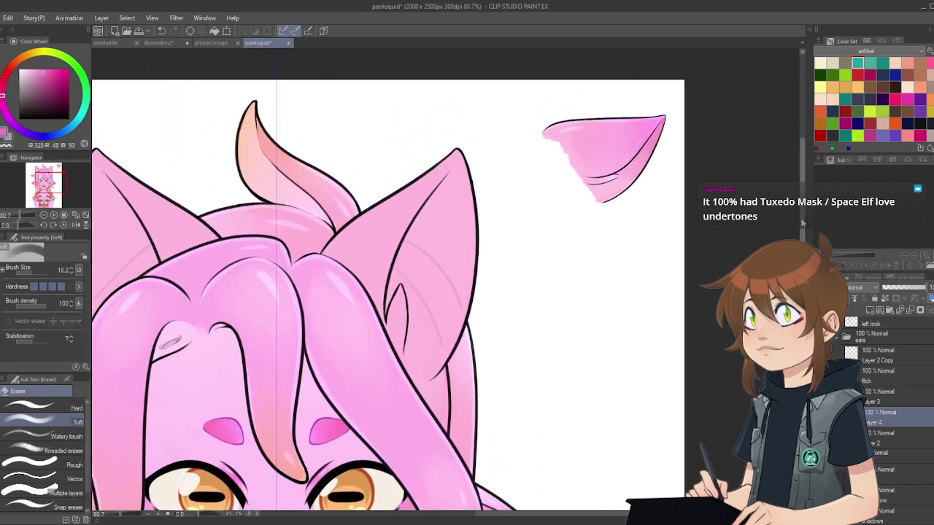
key(p)
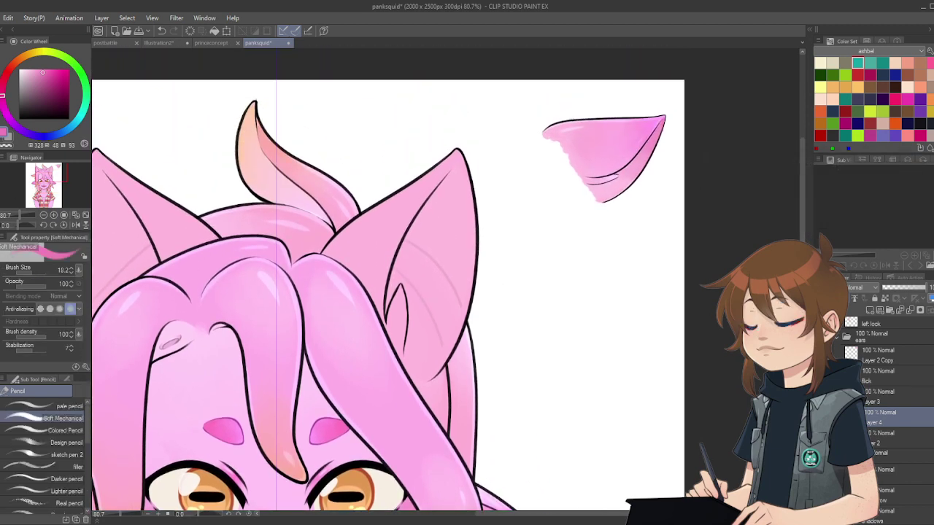
click(36, 273)
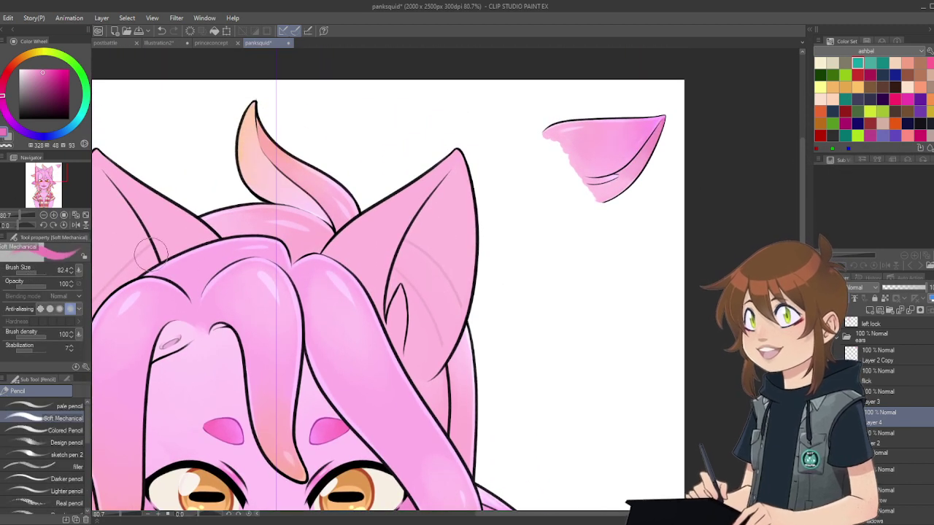
mouse_move(405, 206)
mouse_down()
mouse_move(453, 190)
mouse_move(468, 207)
mouse_move(446, 241)
mouse_move(408, 200)
mouse_move(427, 226)
mouse_move(414, 251)
mouse_up()
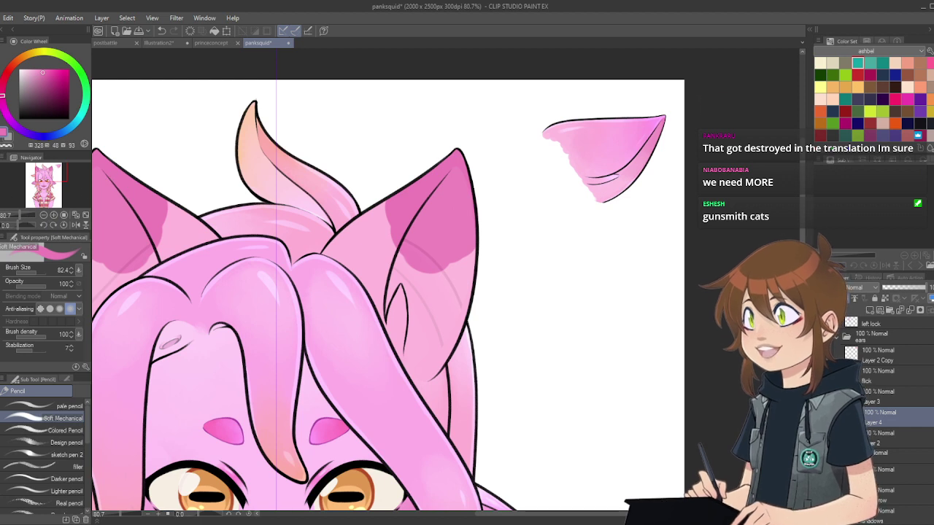
Step: Blend the darker pink into the light pink base of both upright ears using the bleeding color blender at size 136.3
key(j)
drag(29, 273, 38, 272)
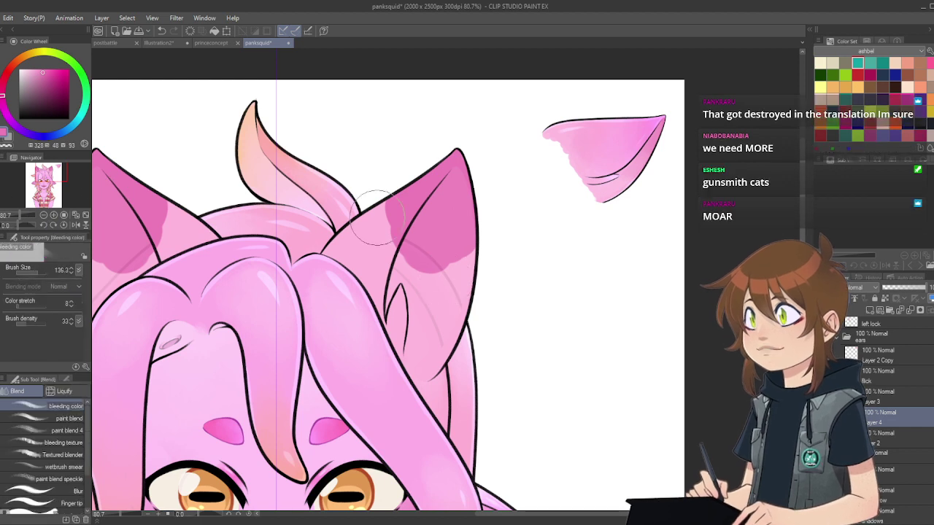
drag(373, 217, 379, 233)
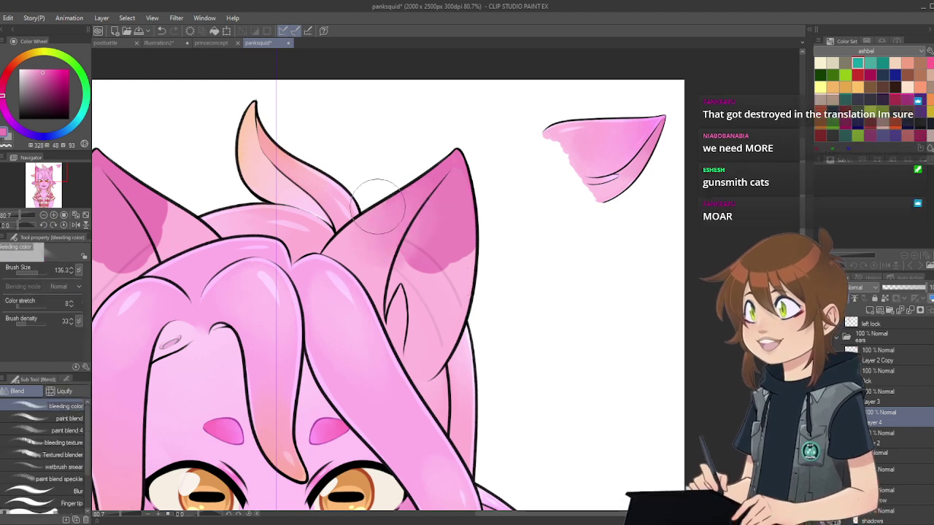
mouse_move(384, 272)
mouse_down()
mouse_move(436, 213)
mouse_move(429, 282)
mouse_move(445, 273)
mouse_move(465, 245)
mouse_move(463, 202)
mouse_up()
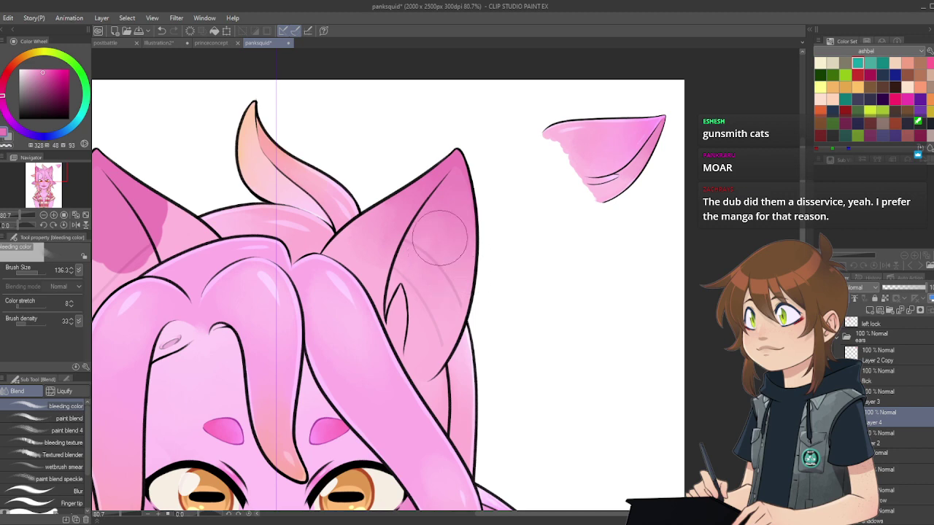
drag(527, 514, 480, 516)
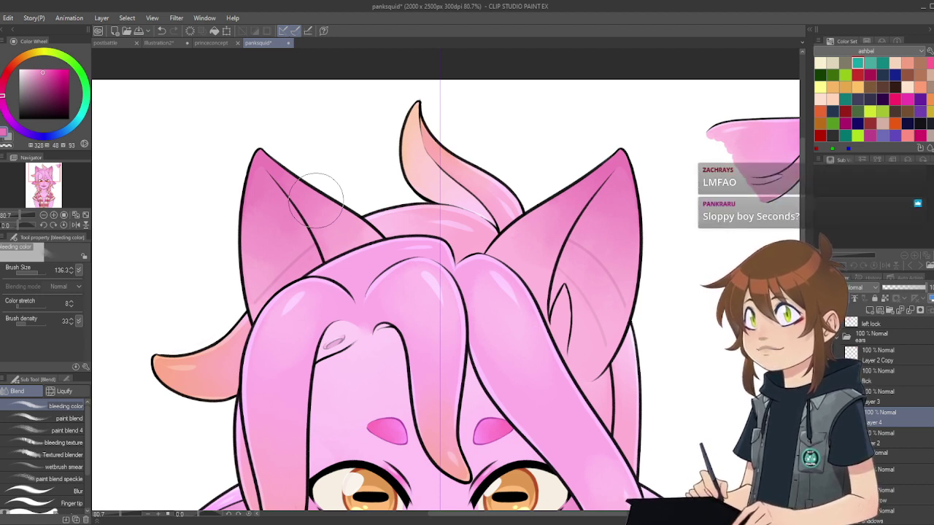
scroll(316, 201, down, 4)
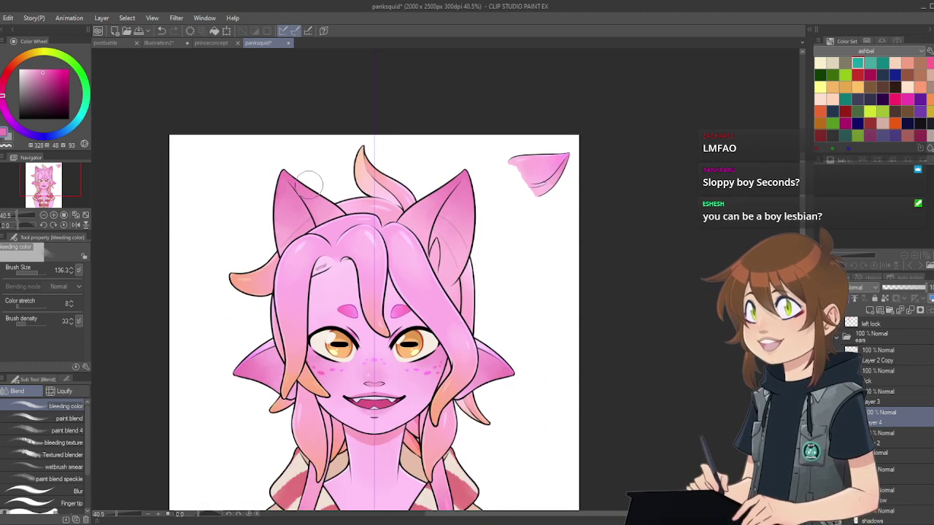
scroll(323, 156, up, 5)
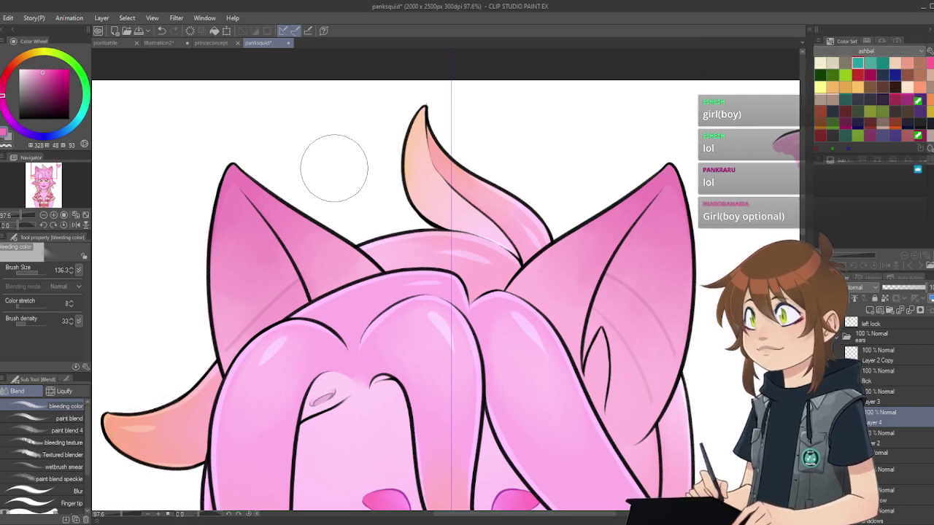
scroll(334, 168, down, 4)
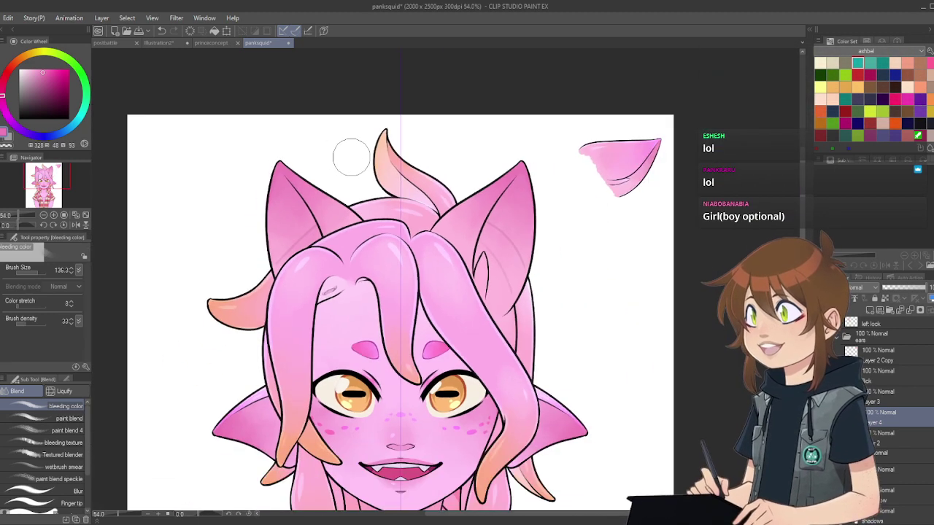
scroll(354, 159, up, 2)
scroll(357, 166, up, 1)
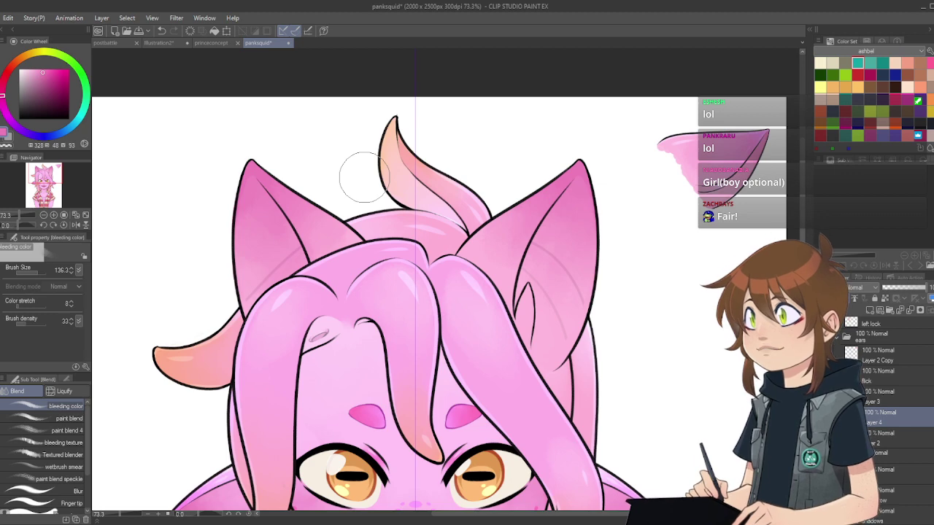
scroll(383, 153, down, 3)
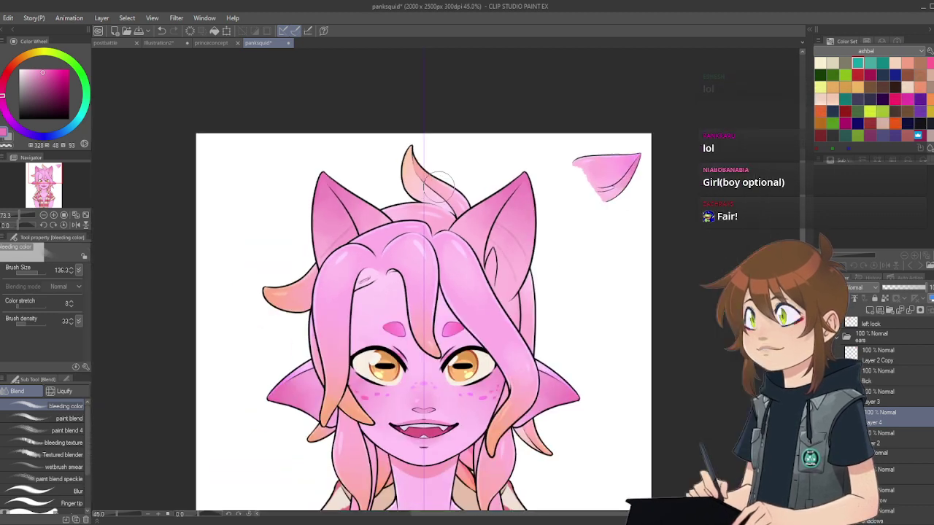
scroll(543, 223, up, 2)
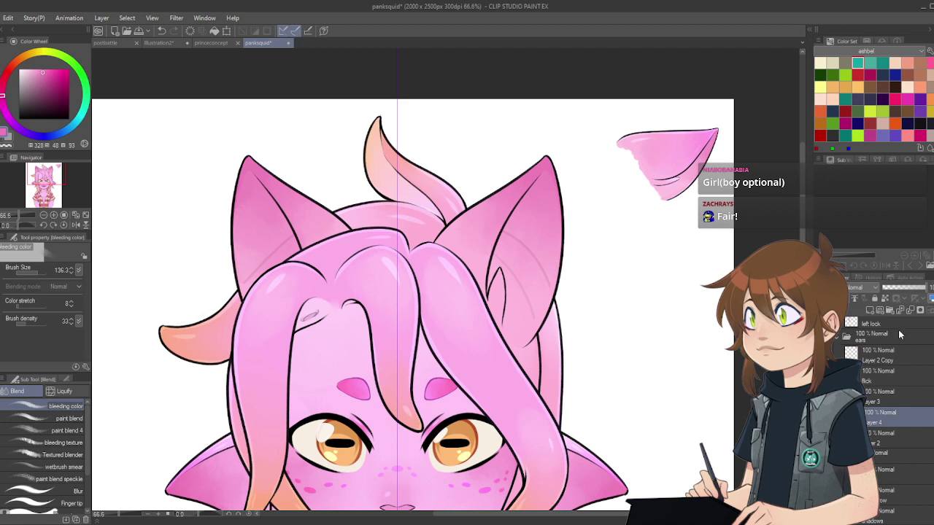
Step: Set Layer 4 to Glow dodge and paint highlight strokes on the inner-facing sides of both upright ears with the pencil at size 15.4
scroll(500, 143, up, 1)
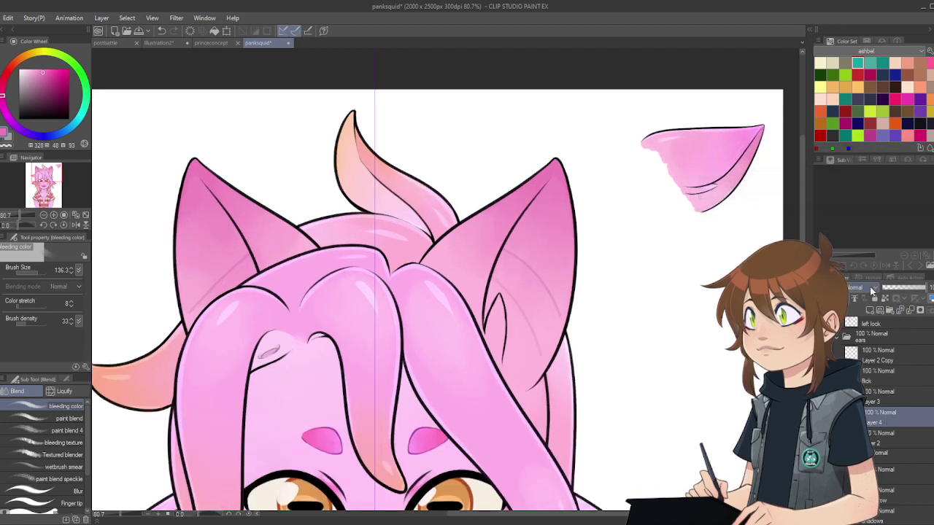
click(868, 104)
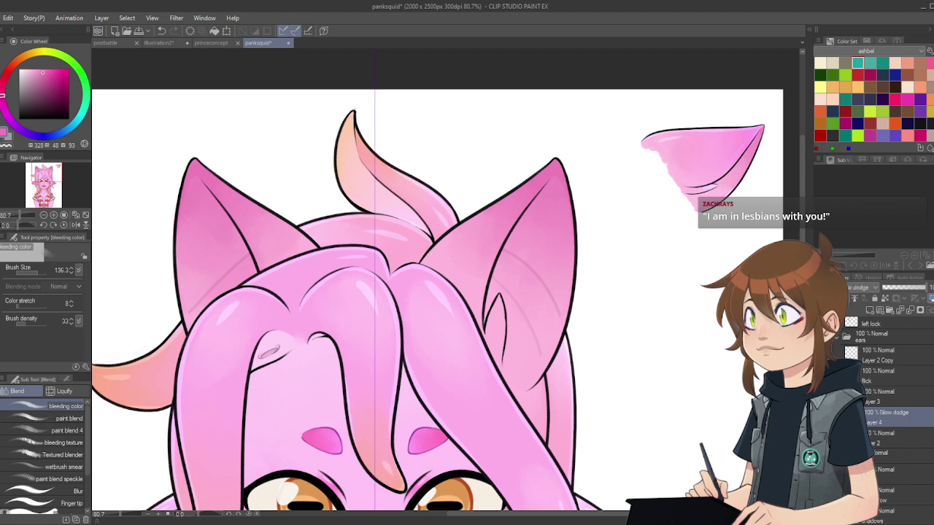
key(p)
click(37, 272)
click(36, 271)
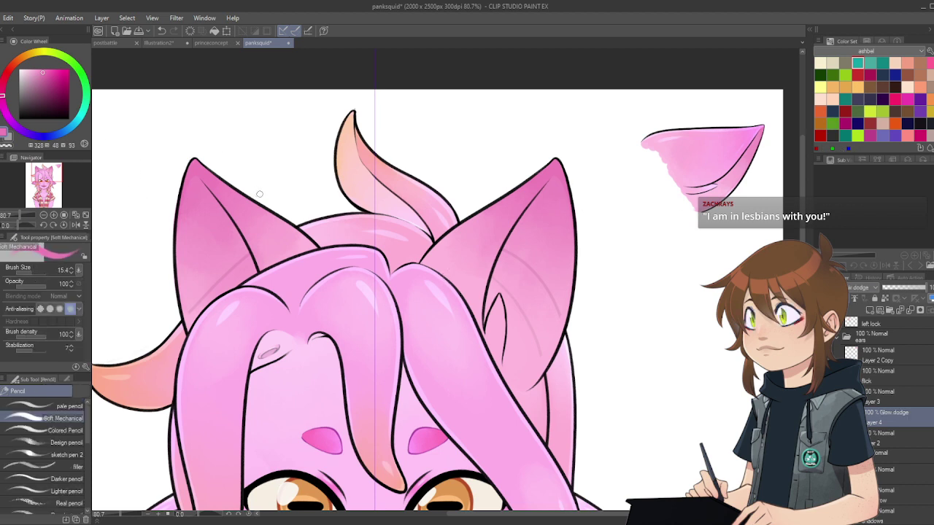
mouse_move(226, 204)
mouse_down()
mouse_move(266, 243)
mouse_move(234, 208)
mouse_up()
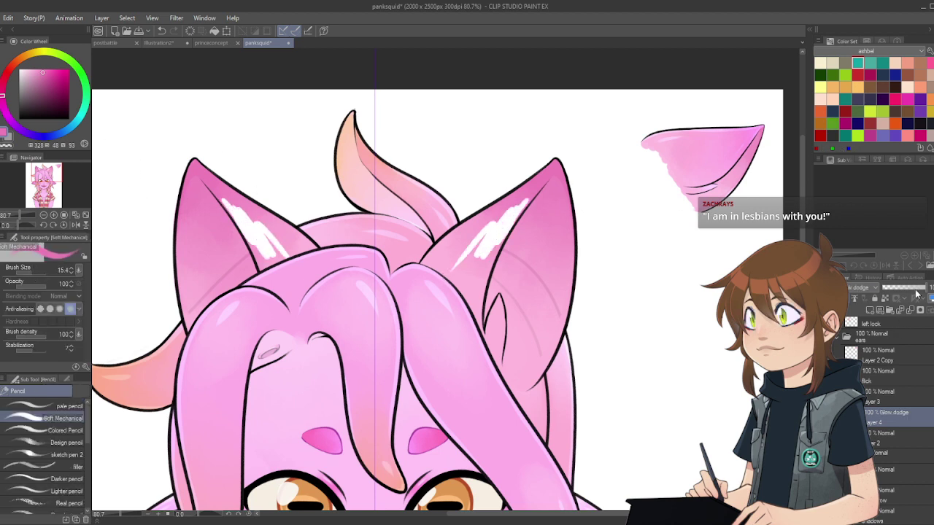
Step: Lower the Glow dodge layer's opacity and fill the inner-facing sides of both upright ears with the glow up to the tips
drag(918, 294, 902, 292)
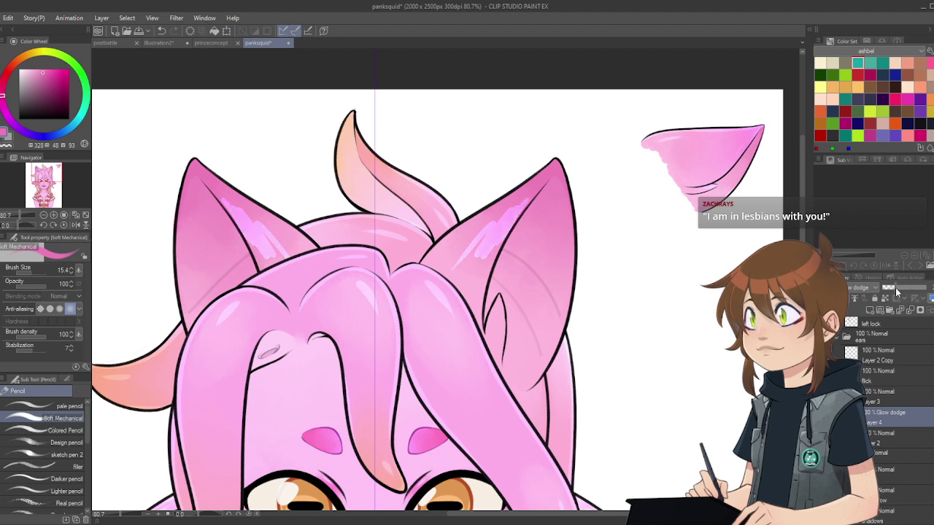
mouse_move(228, 208)
mouse_down()
mouse_move(292, 257)
mouse_move(260, 210)
mouse_move(311, 252)
mouse_move(279, 224)
mouse_up()
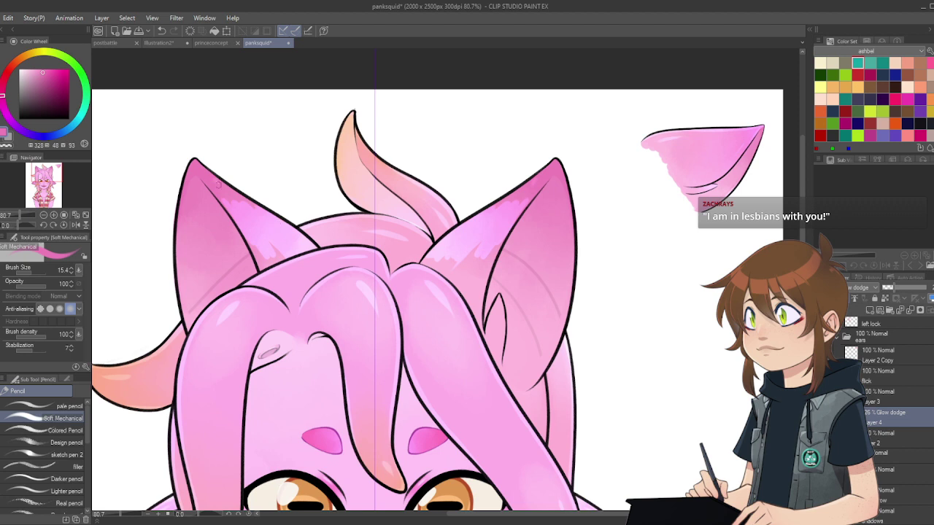
mouse_move(217, 183)
mouse_down()
mouse_move(221, 192)
mouse_move(196, 159)
mouse_up()
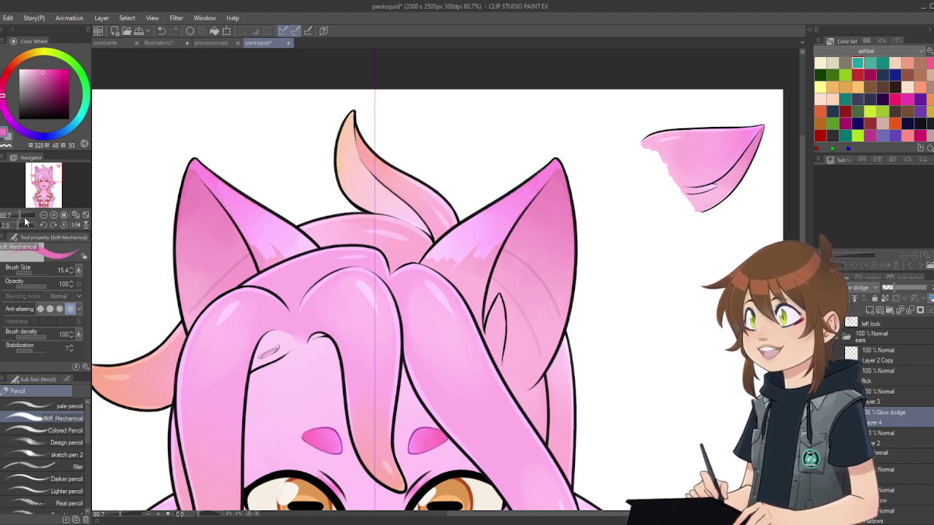
Step: Blend the lower ends of the ear glow into the base pink with the bleeding color blender at size 97.5
key(j)
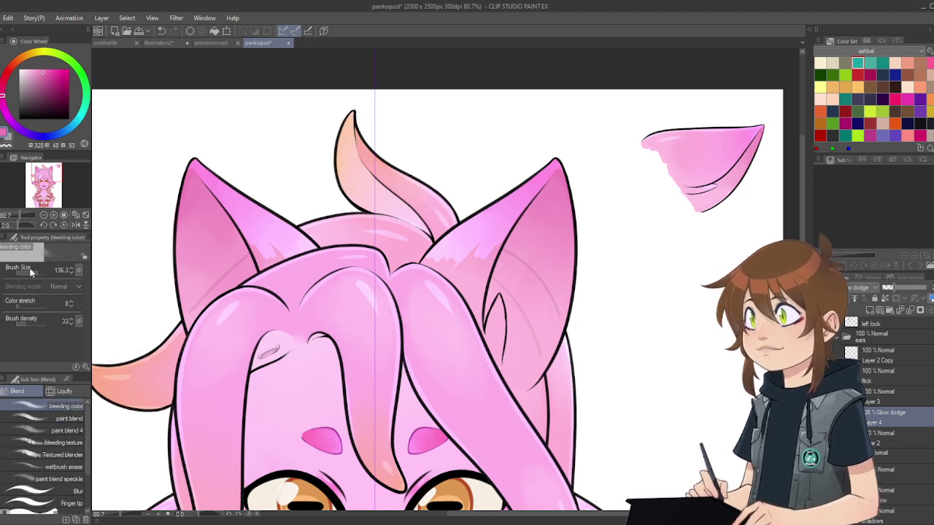
drag(37, 271, 37, 271)
drag(267, 280, 255, 226)
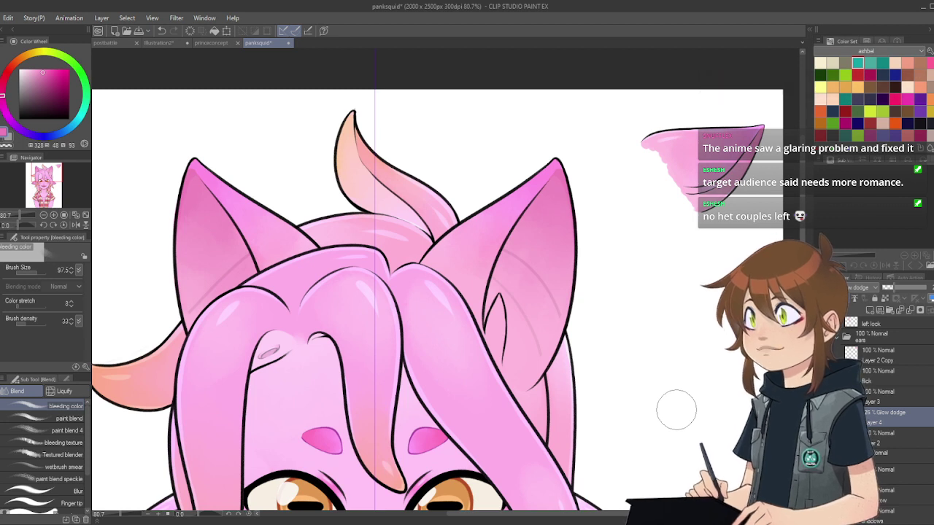
Step: Paint a thin rim highlight along the inner-facing edges of both upright ears with the pencil at size 11.0 and raise the layer's opacity slightly
key(p)
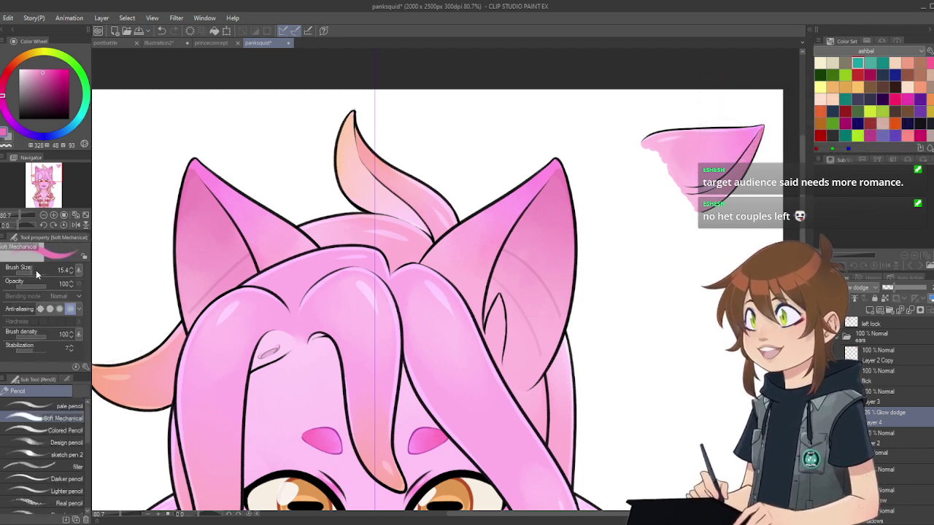
drag(36, 272, 29, 274)
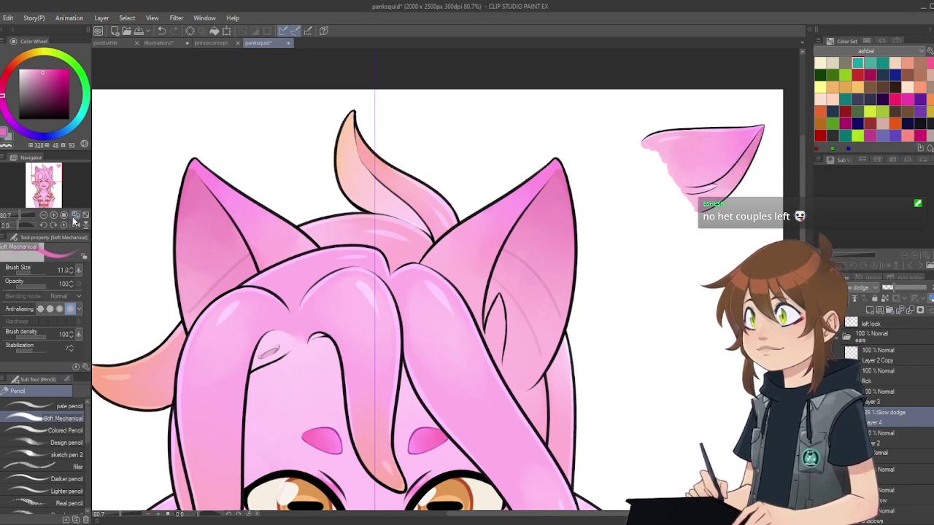
drag(43, 225, 44, 227)
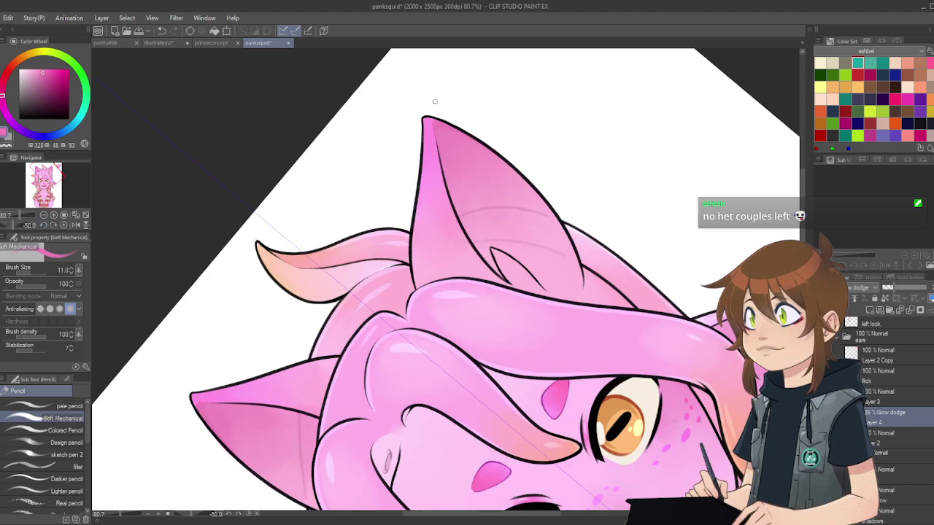
scroll(425, 137, up, 5)
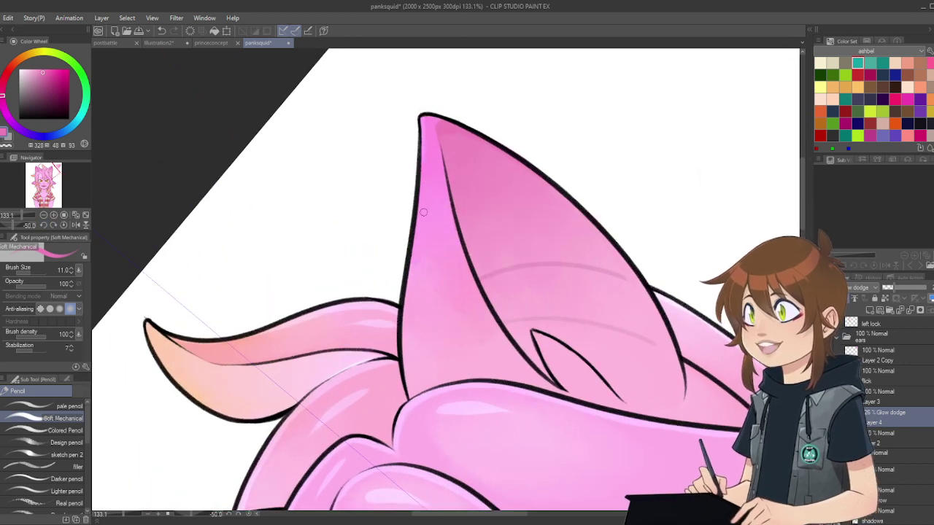
drag(894, 289, 900, 289)
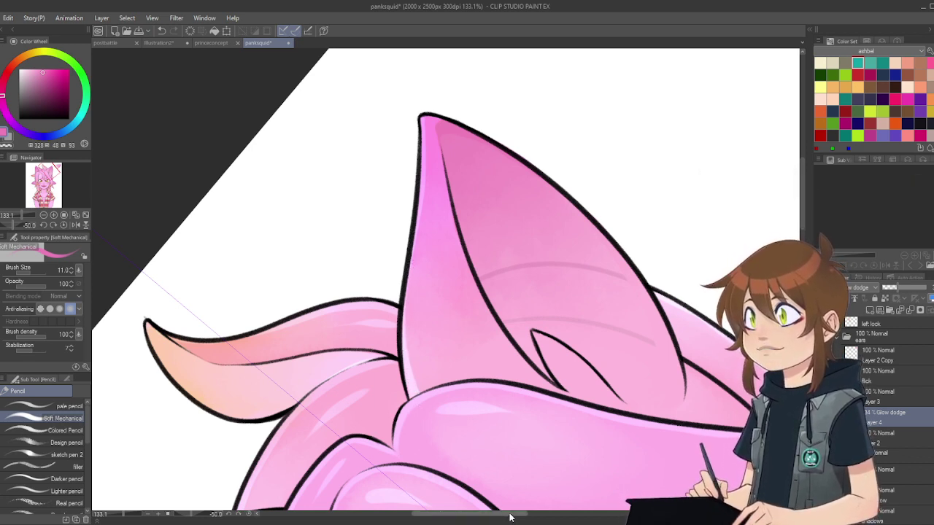
drag(511, 516, 492, 519)
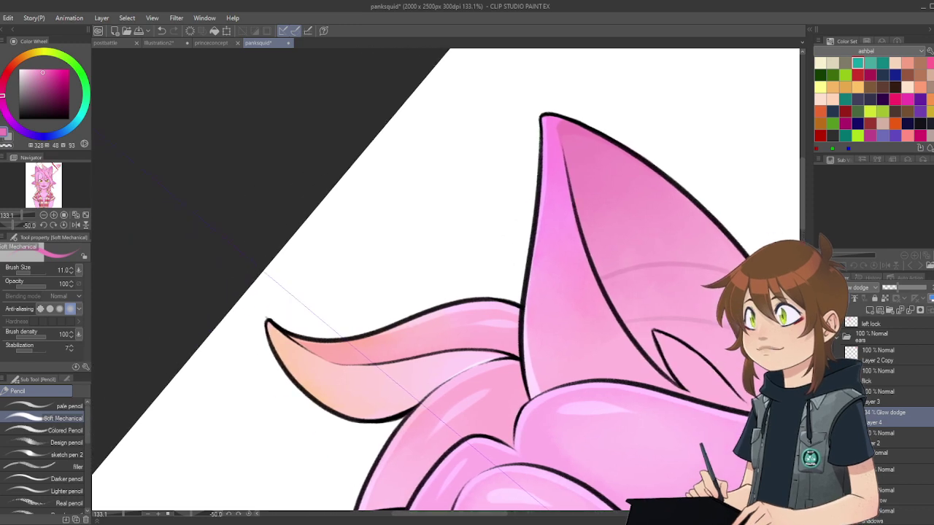
drag(801, 230, 802, 276)
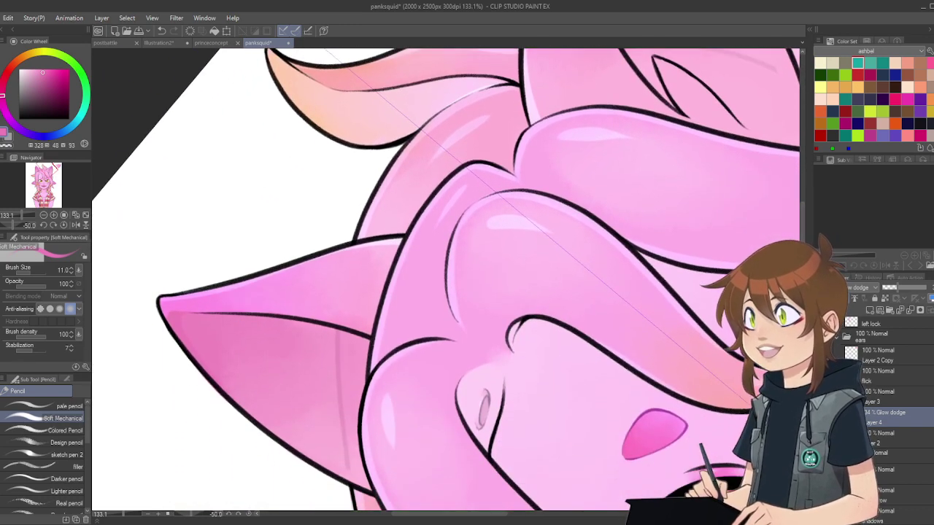
Step: Reset the canvas rotation and add small shine strokes to the inner-facing sides and lower outer edges of both upright ears
click(64, 226)
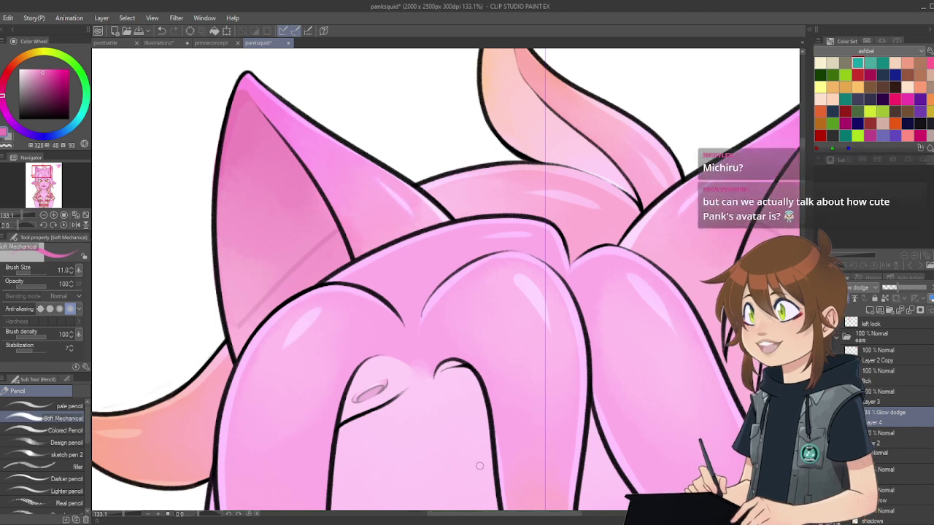
drag(511, 515, 578, 519)
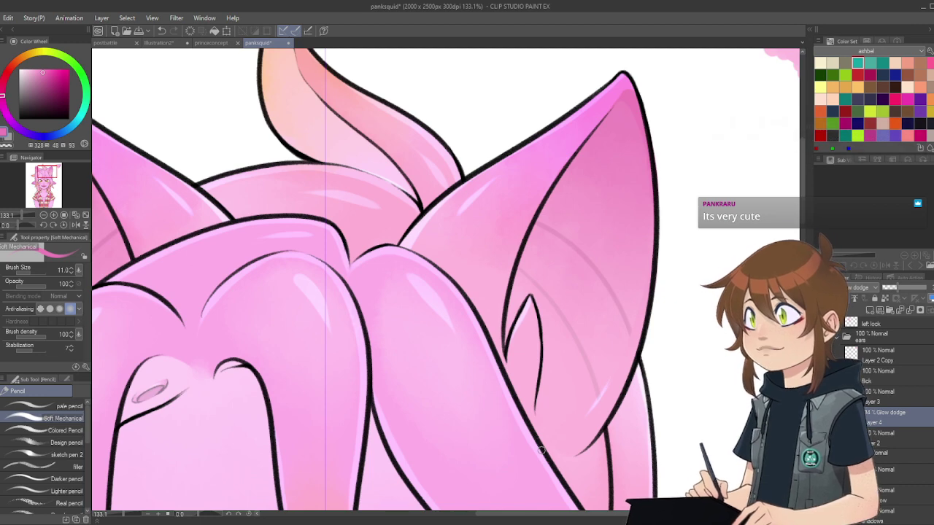
scroll(554, 388, down, 5)
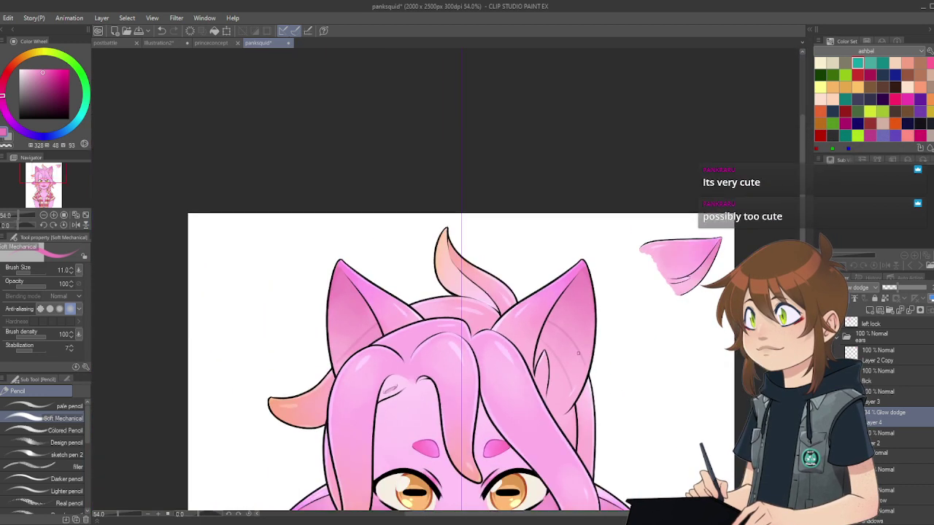
scroll(332, 336, up, 6)
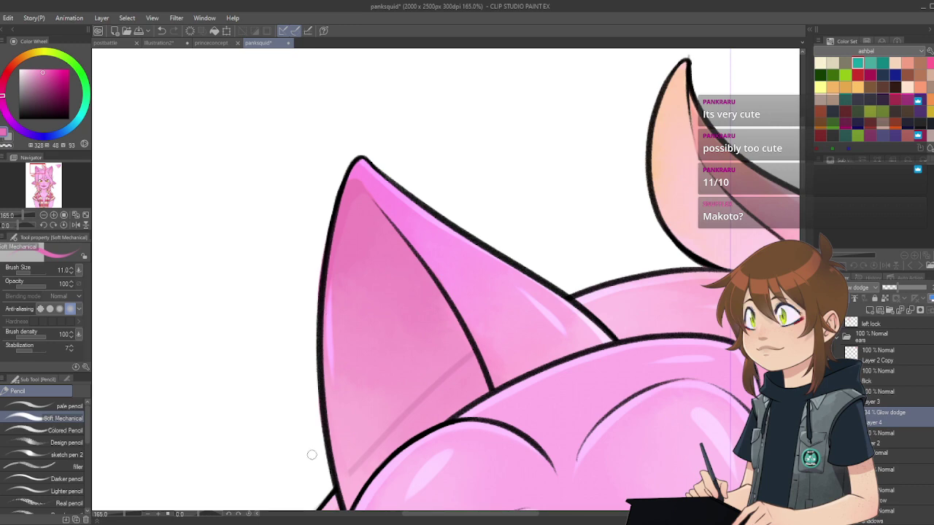
Step: Soften the shine strokes on the upright ears with the Soft eraser at size 18.2
key(e)
drag(465, 516, 568, 521)
drag(580, 267, 570, 399)
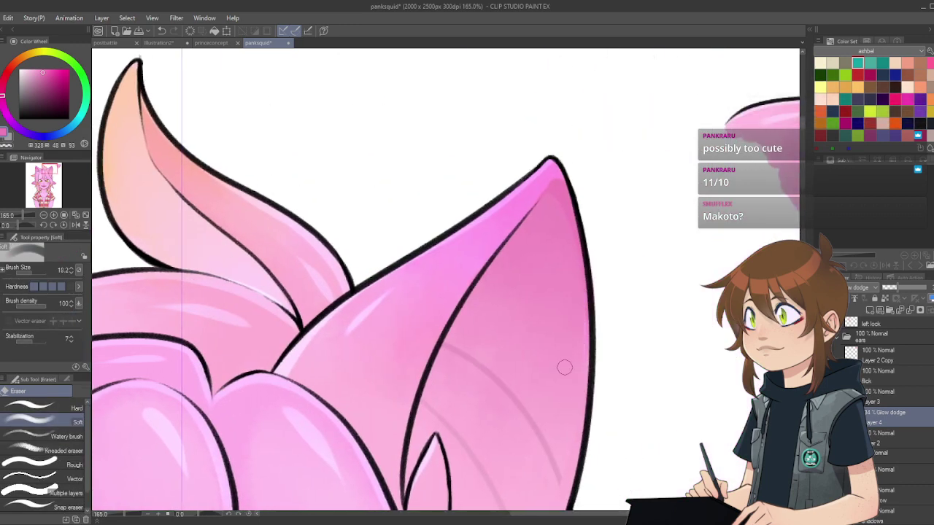
Step: Check the ears against the whole head and merge the Glow dodge Layer 4 down into the Layer 2 ear fill
scroll(553, 241, down, 5)
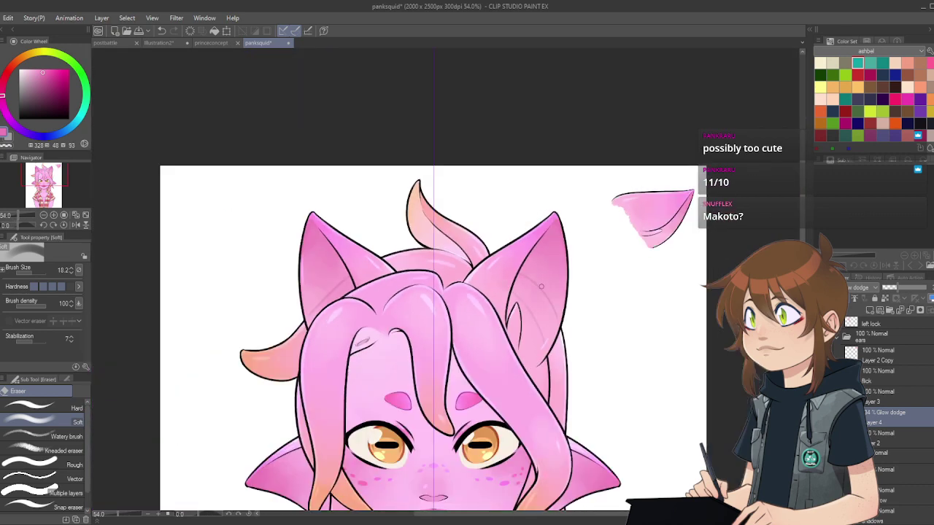
scroll(517, 243, down, 3)
key(ctrl+plus)
key(ctrl+plus)
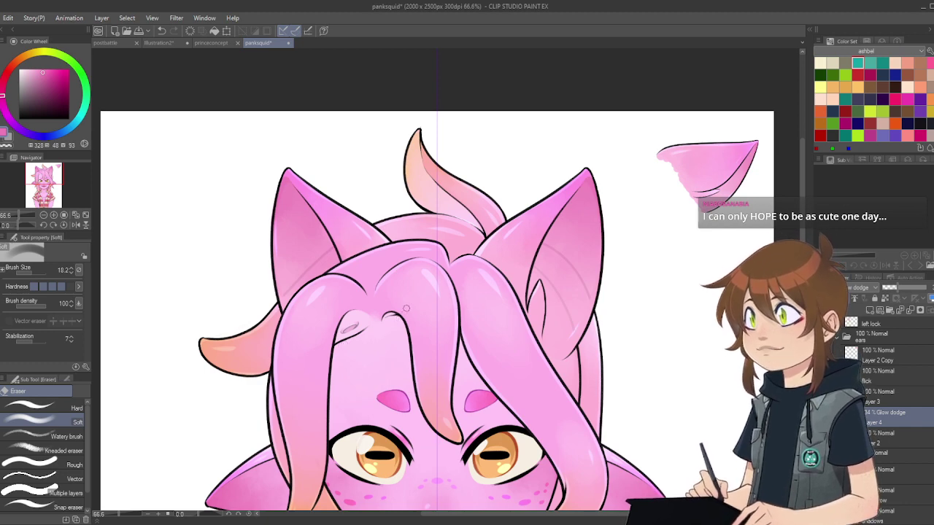
scroll(407, 308, down, 2)
scroll(487, 373, up, 2)
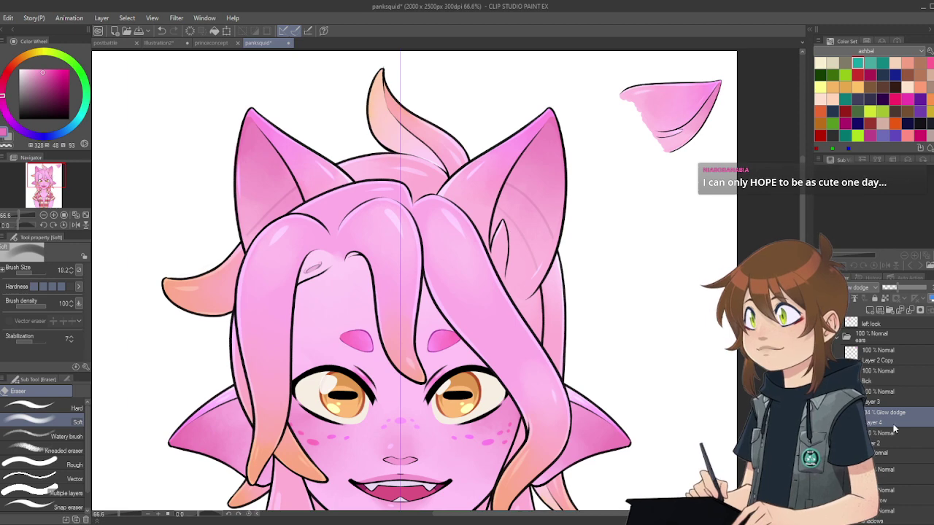
click(910, 313)
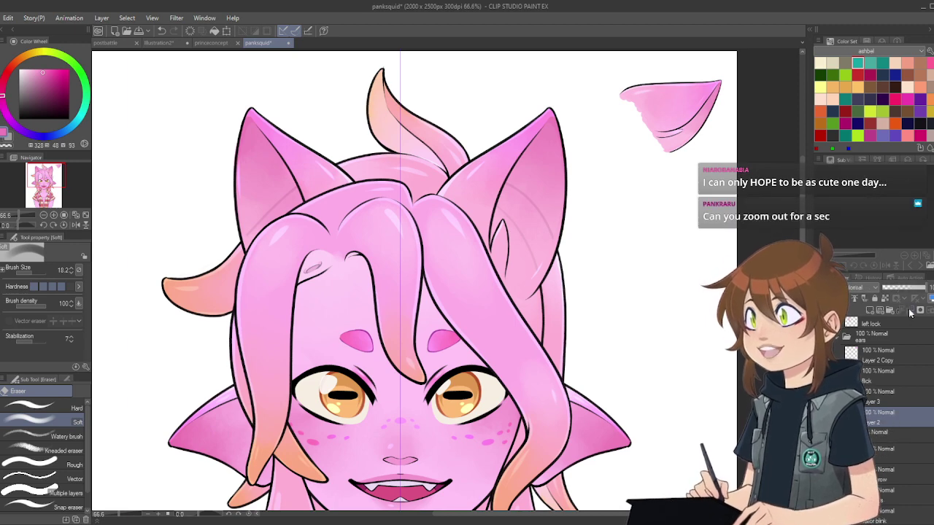
Step: Examine the whole character zoomed out and look through the layer stack for the side ears layer
scroll(634, 180, down, 3)
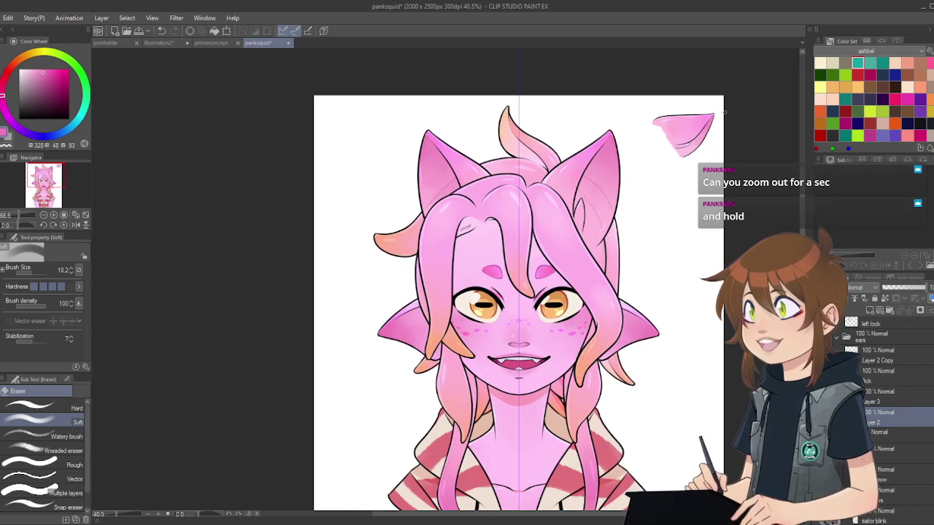
scroll(586, 260, up, 1)
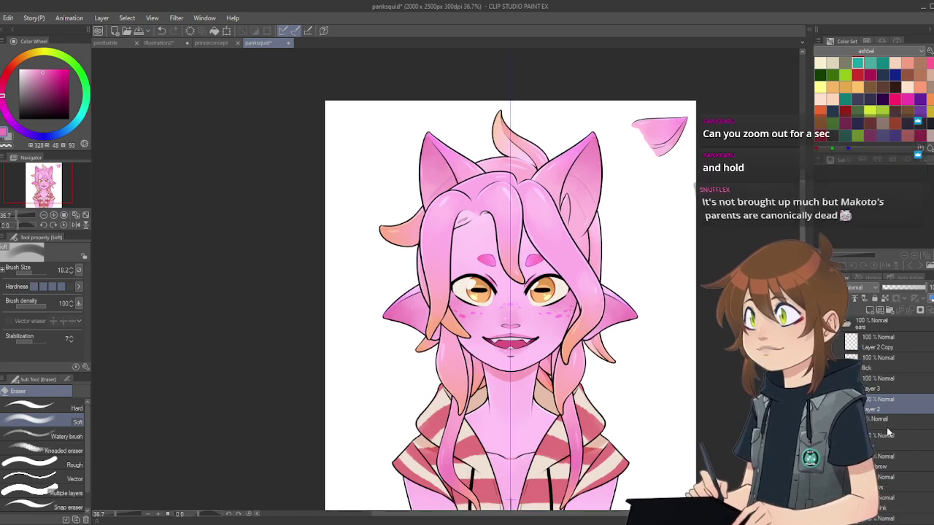
scroll(892, 426, down, 3)
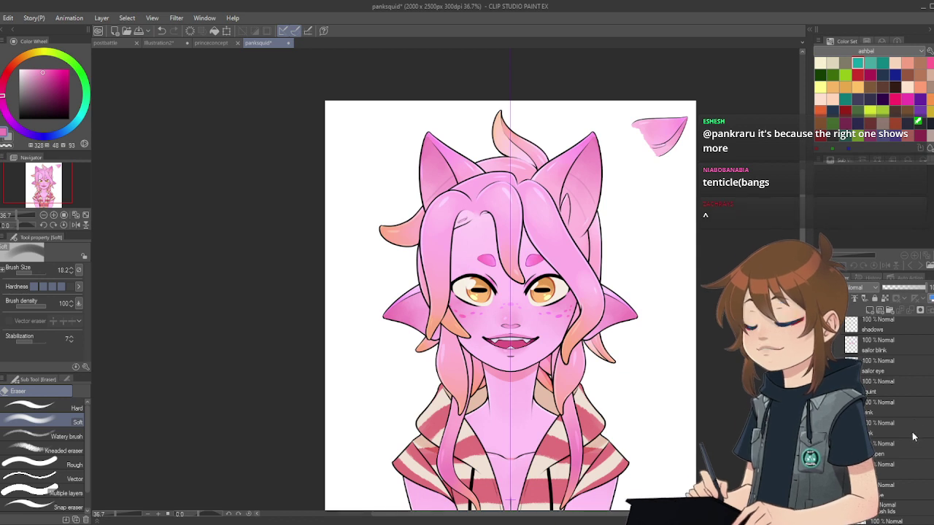
scroll(908, 434, down, 1)
scroll(905, 427, down, 5)
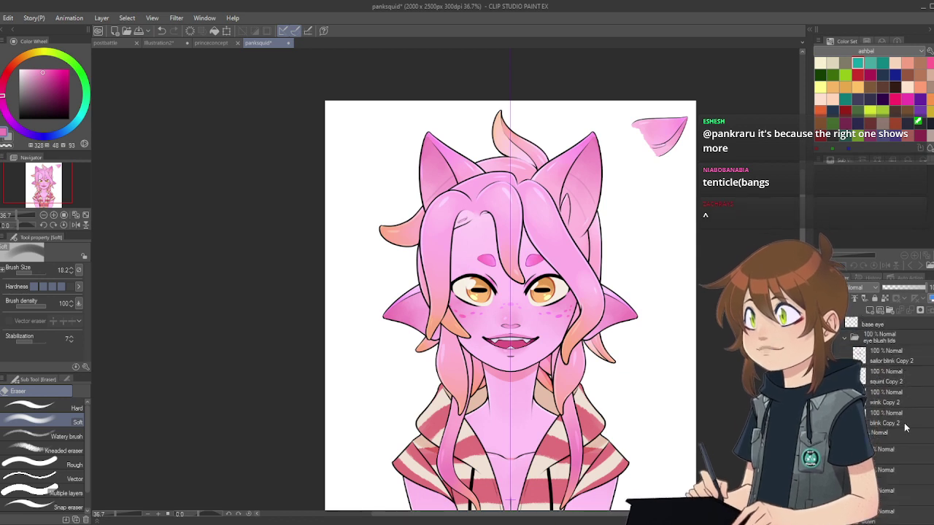
scroll(905, 428, down, 3)
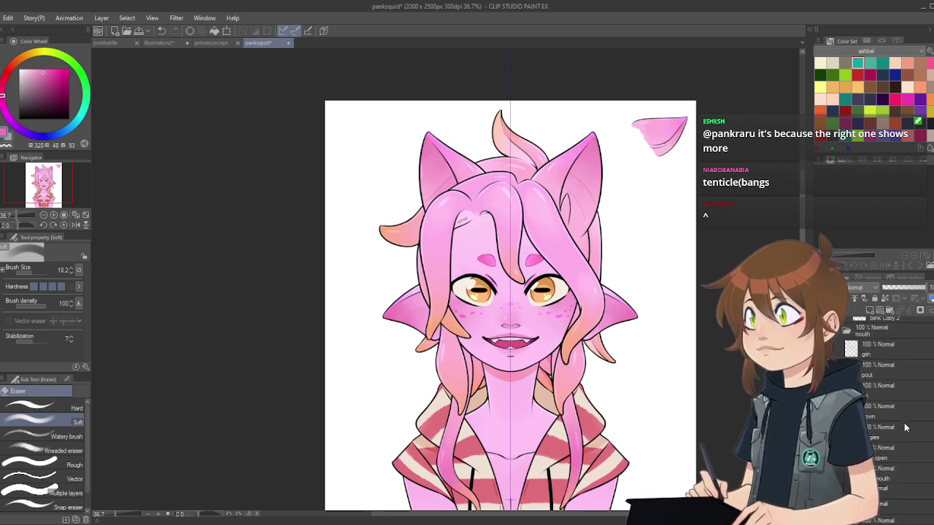
scroll(905, 428, down, 3)
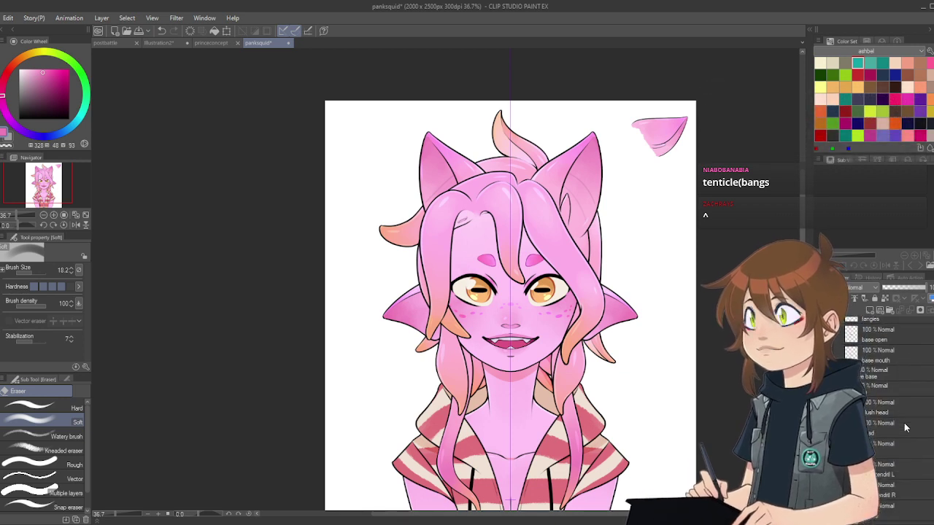
scroll(905, 428, down, 3)
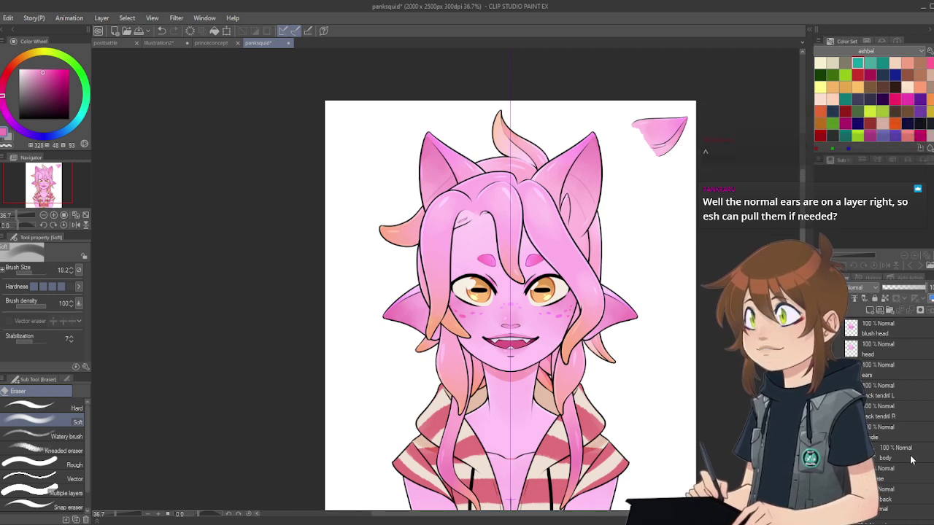
scroll(910, 459, up, 1)
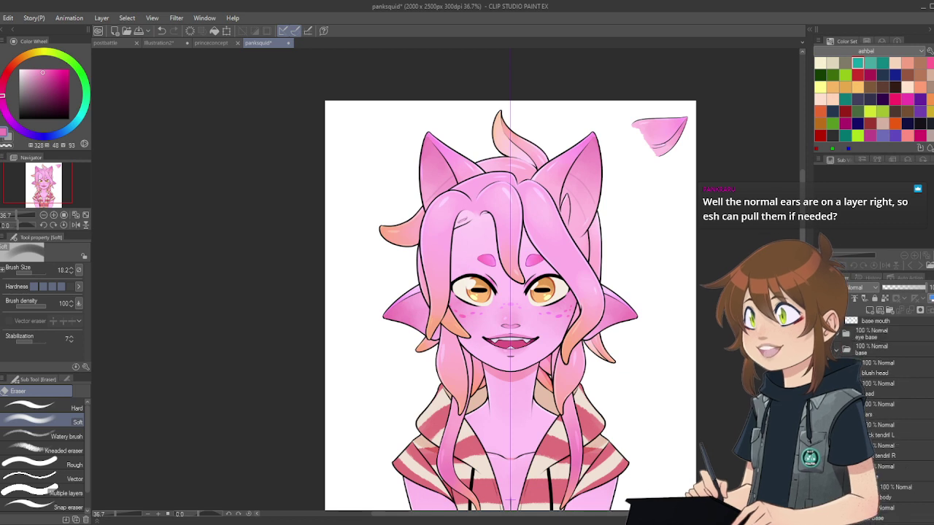
scroll(902, 438, up, 2)
Step: Compare the character with and without the side ears by repeatedly hiding and showing the ears layer in the base folder
click(849, 413)
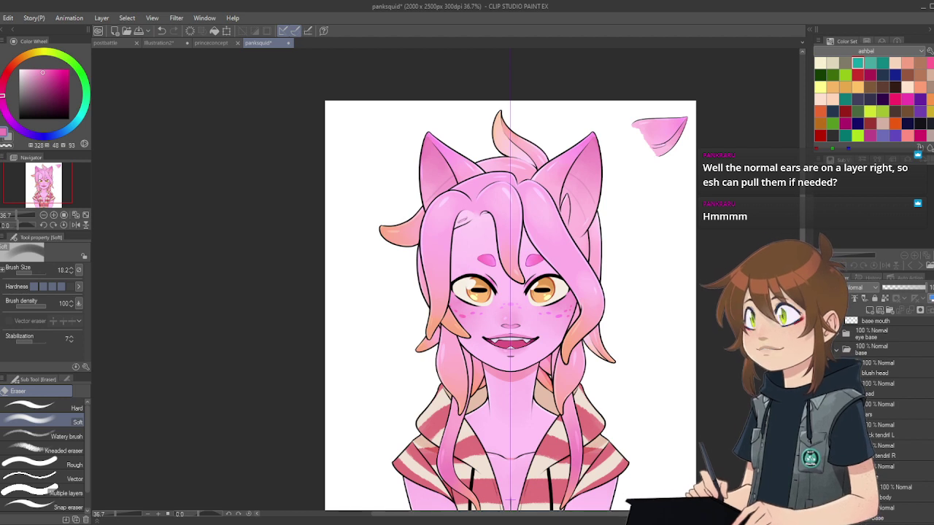
click(821, 413)
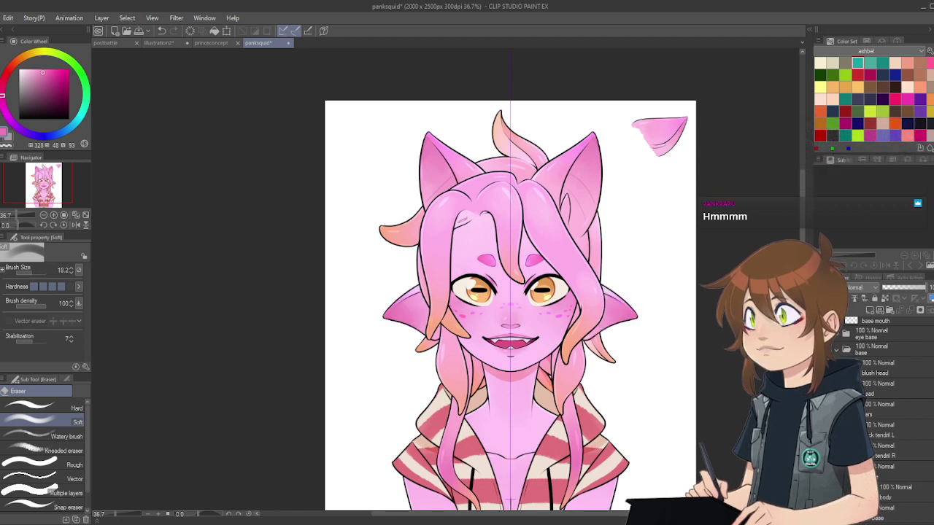
key(ctrl+z)
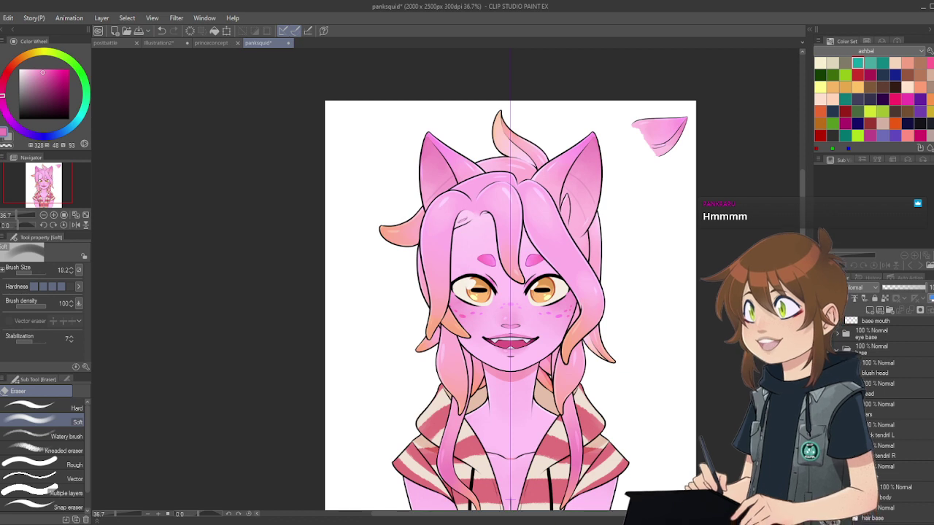
key(ctrl+y)
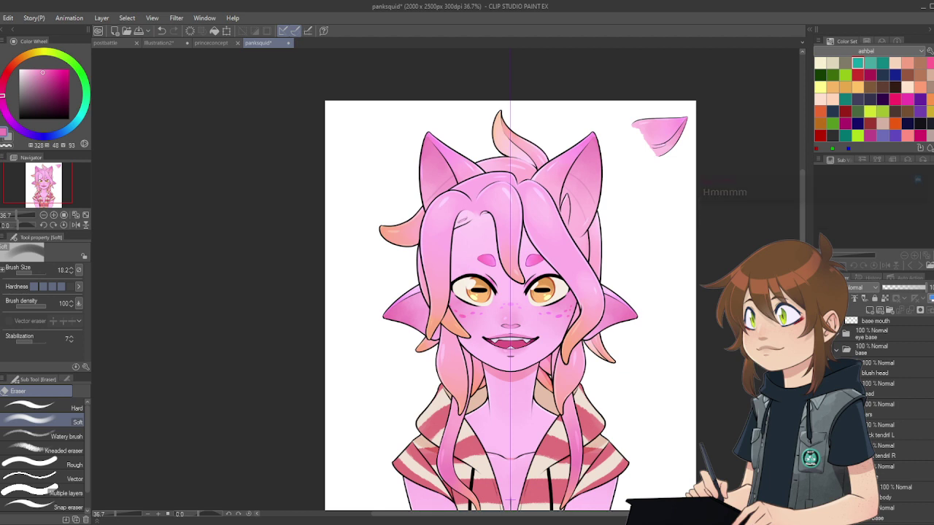
key(ctrl+z)
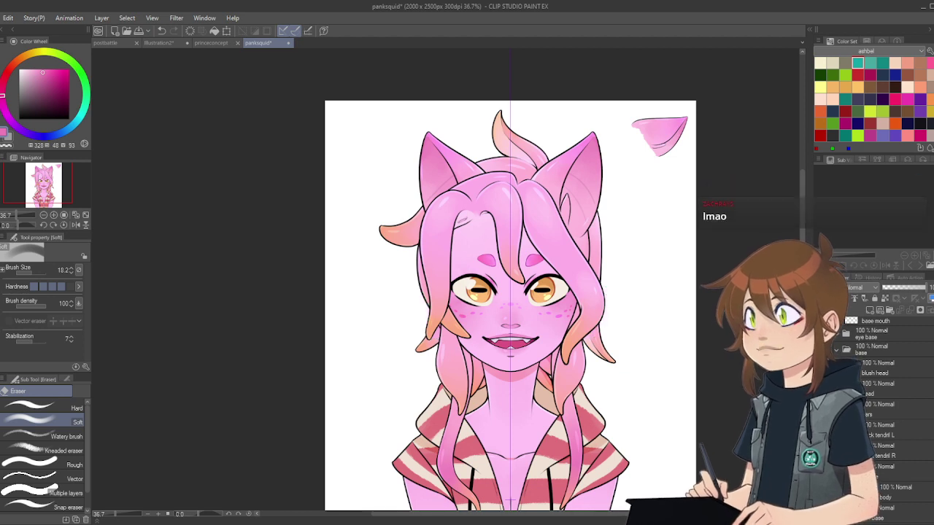
key(ctrl+y)
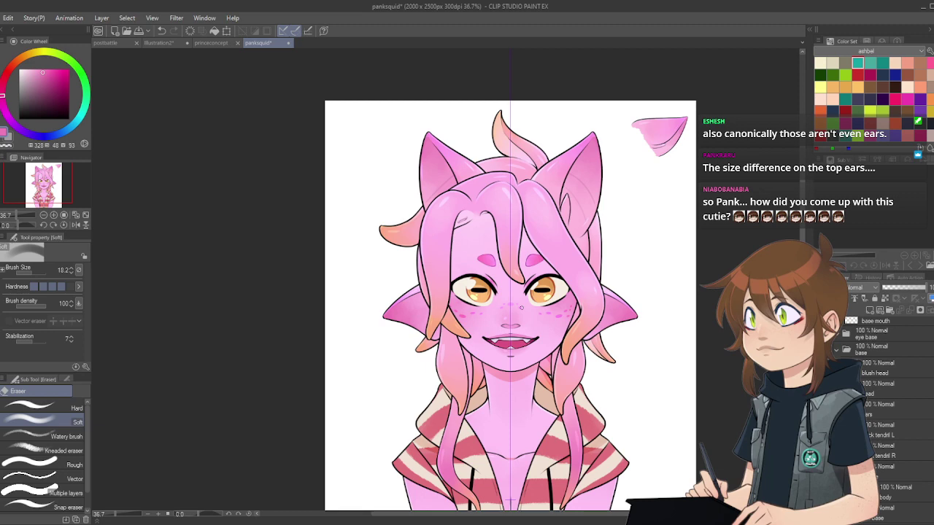
Step: Examine the apparent size and spacing of the two top cat ears at several zoom levels
scroll(502, 306, down, 4)
scroll(513, 203, up, 4)
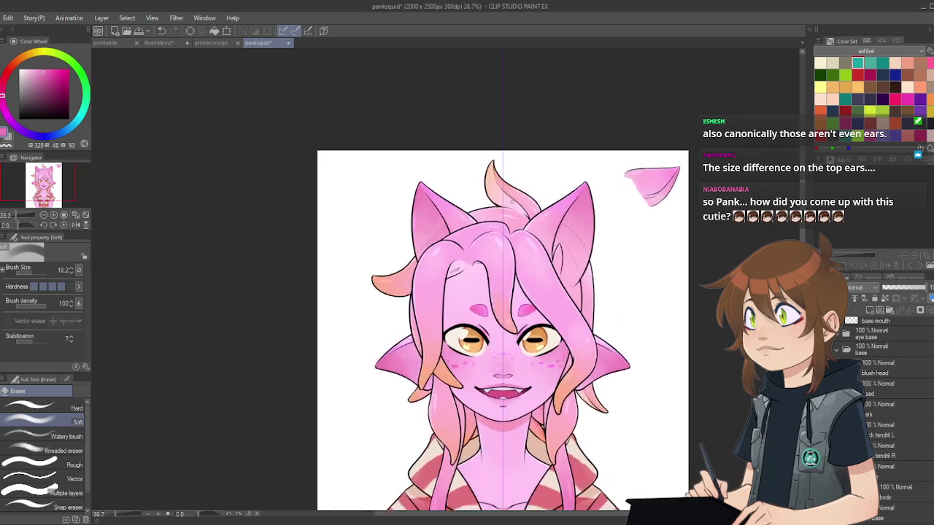
scroll(513, 203, up, 4)
scroll(513, 248, down, 2)
scroll(544, 273, up, 1)
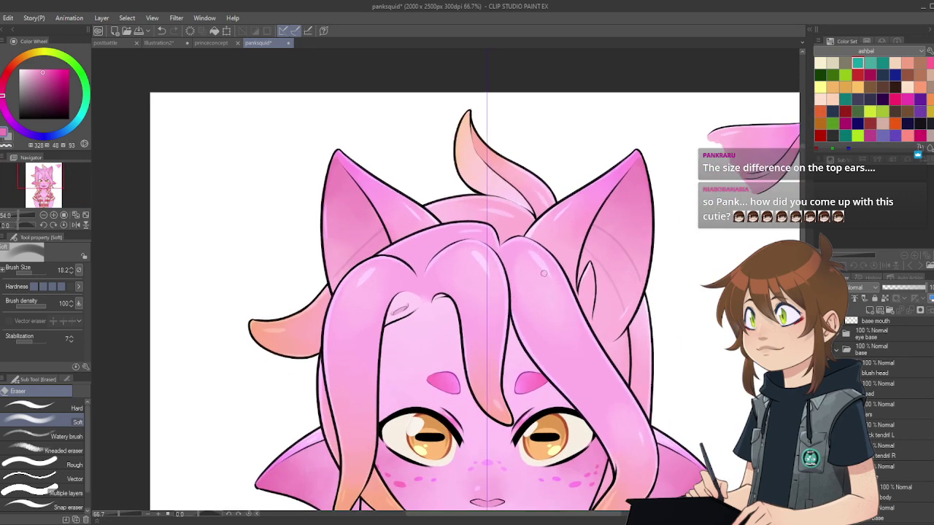
scroll(544, 273, up, 1)
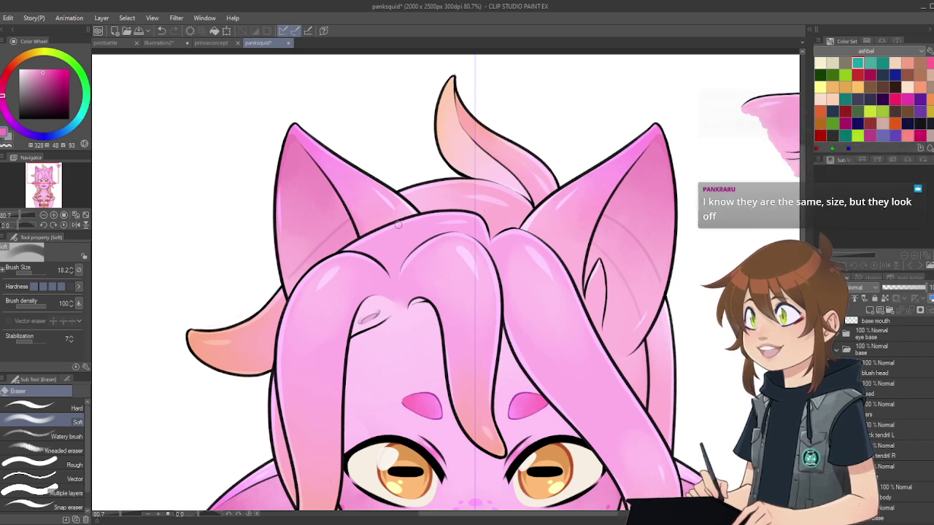
scroll(354, 206, down, 2)
scroll(458, 213, up, 1)
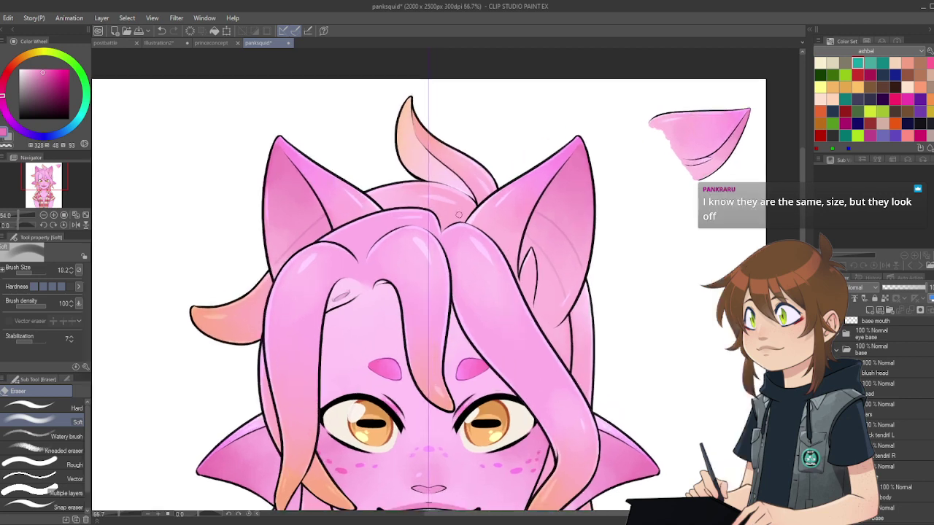
scroll(496, 232, down, 2)
scroll(535, 249, up, 3)
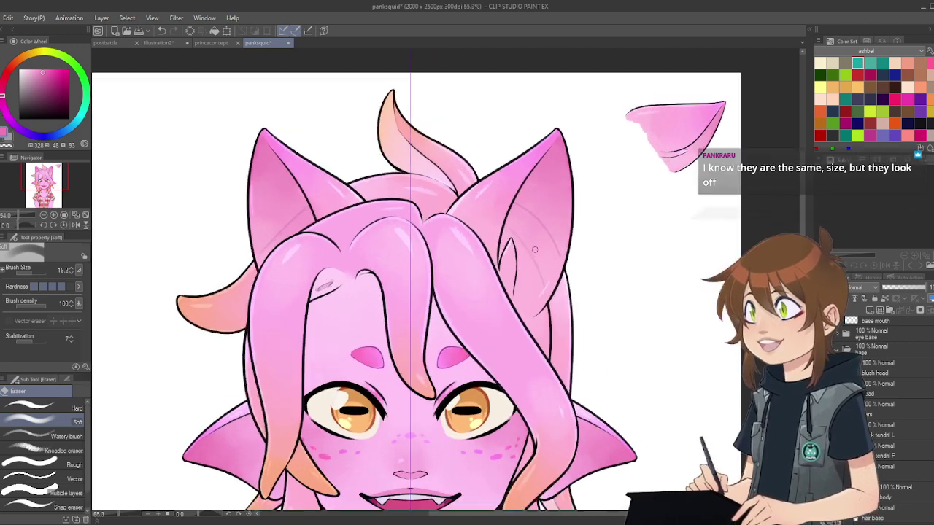
scroll(535, 250, up, 1)
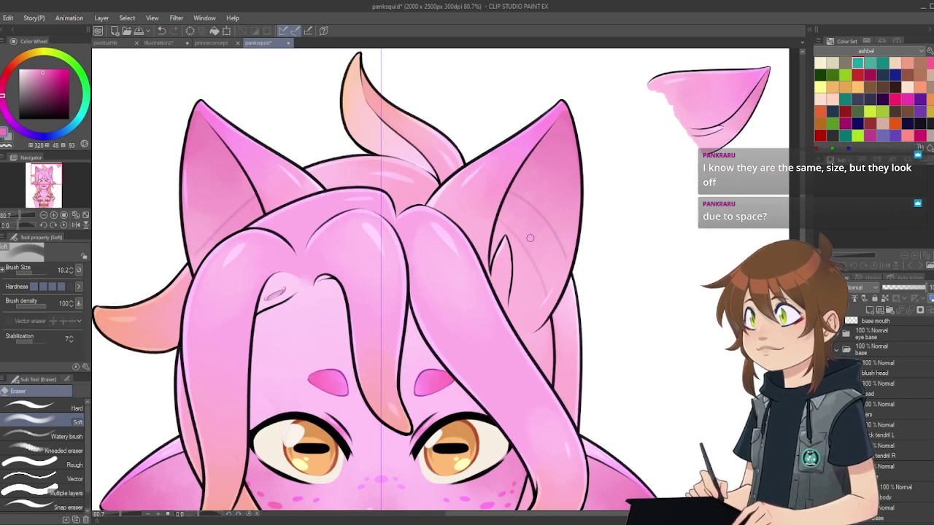
scroll(531, 238, down, 2)
scroll(529, 237, down, 1)
scroll(528, 235, up, 1)
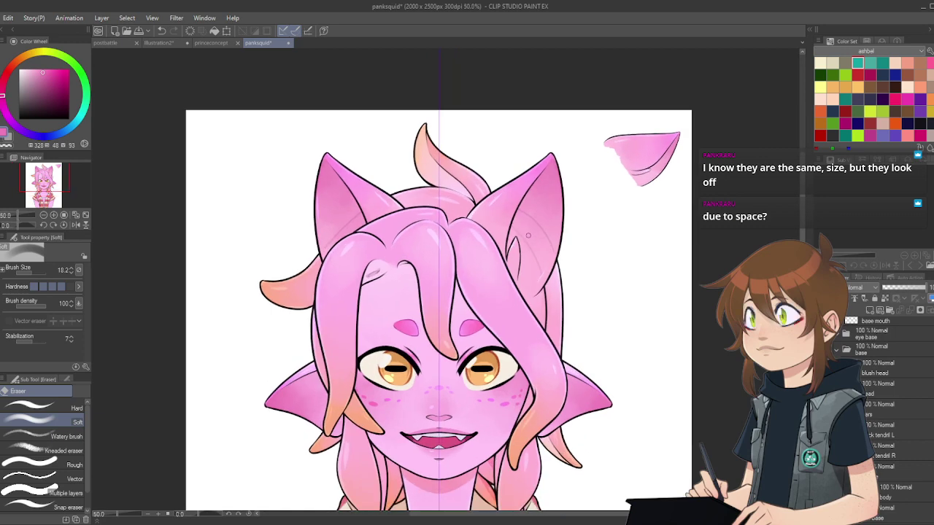
scroll(528, 235, up, 1)
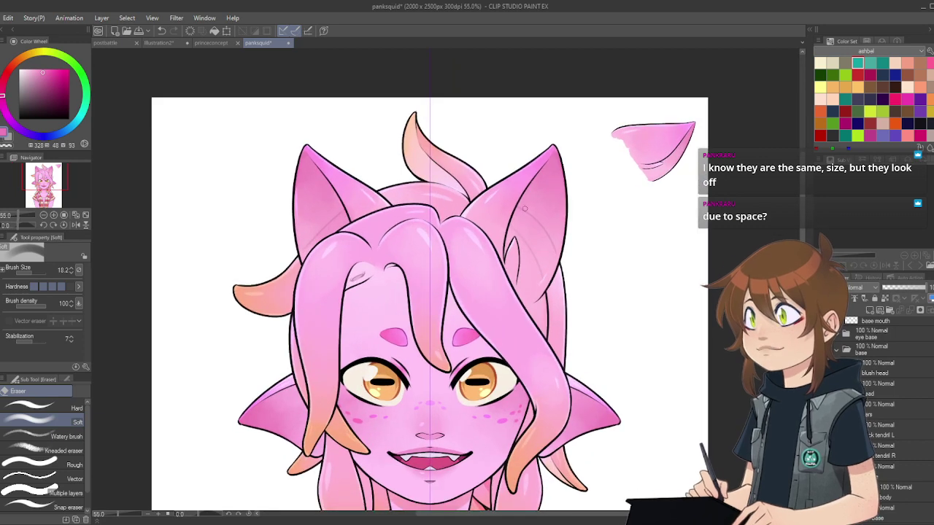
scroll(524, 210, up, 2)
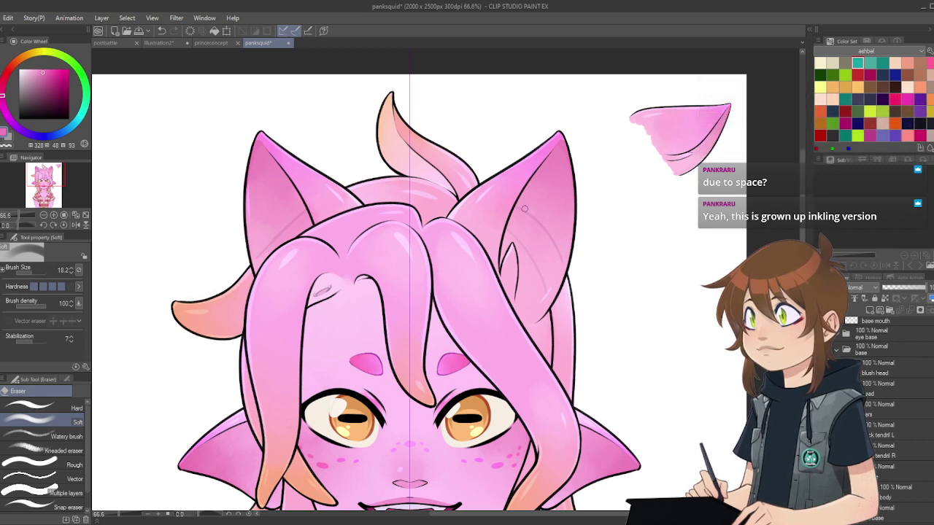
scroll(524, 209, down, 2)
scroll(530, 200, up, 2)
Step: Look through the mouth and eye layers and recheck where the top ears meet the hair
scroll(918, 376, up, 2)
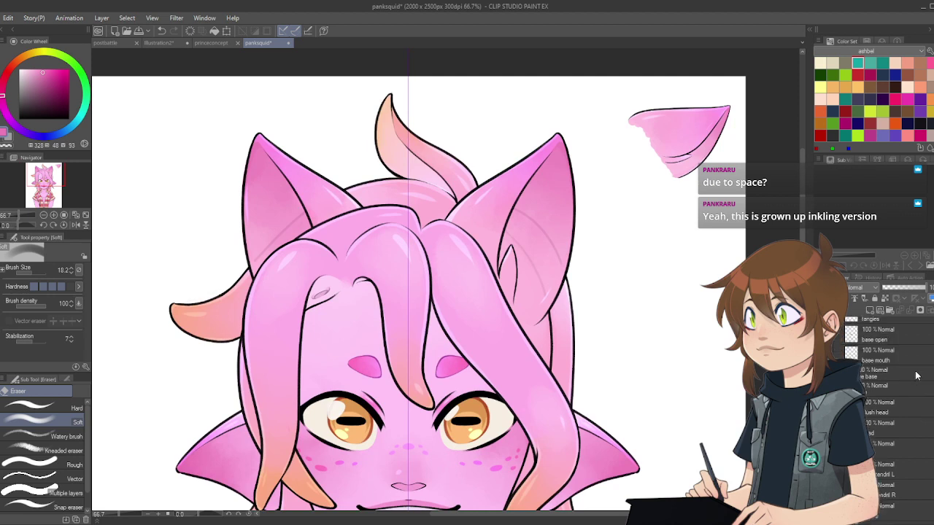
scroll(917, 376, up, 3)
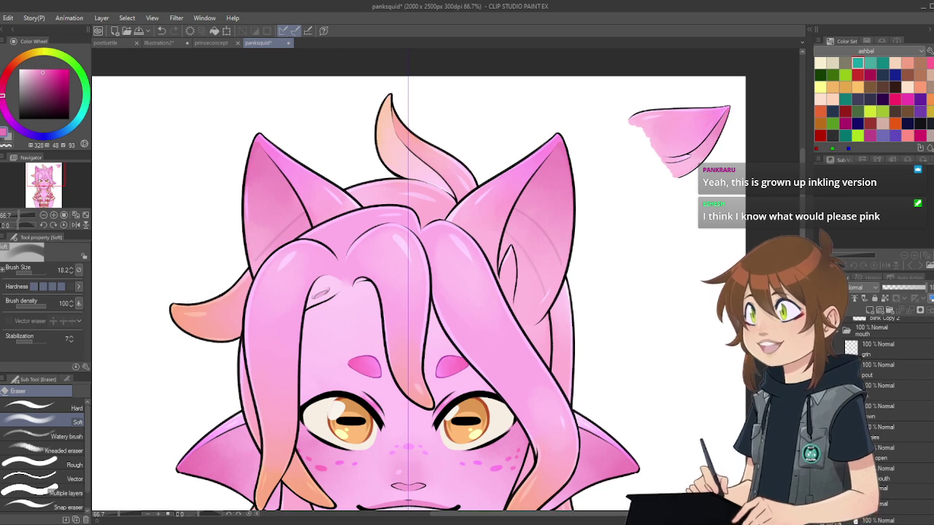
scroll(555, 245, down, 1)
scroll(596, 257, up, 1)
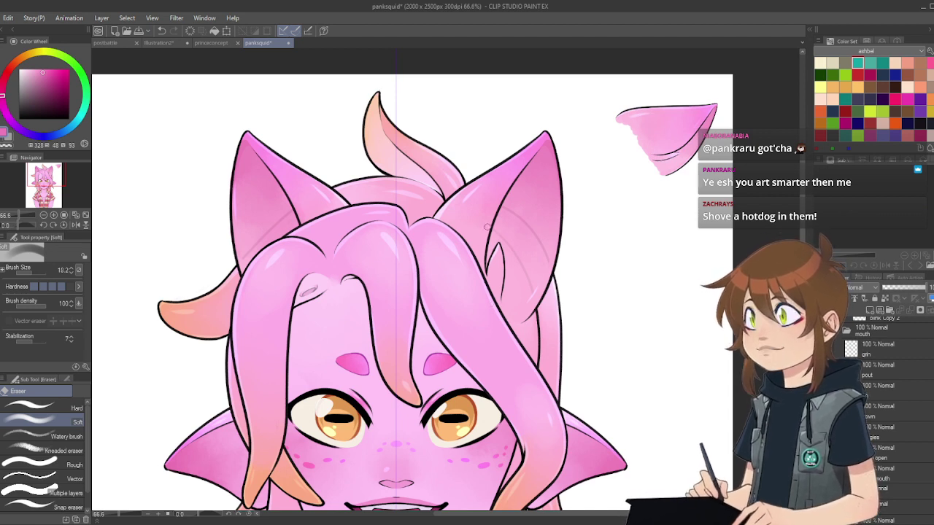
scroll(482, 222, up, 2)
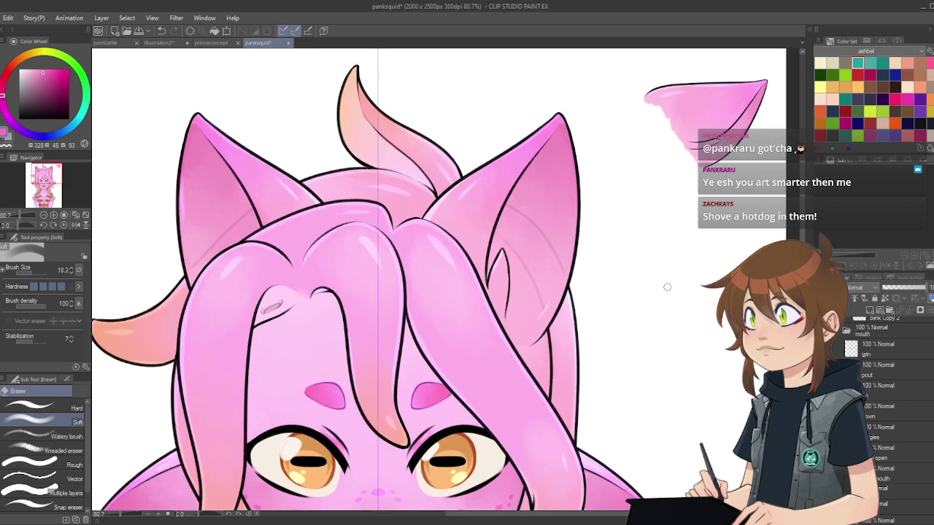
scroll(895, 390, up, 5)
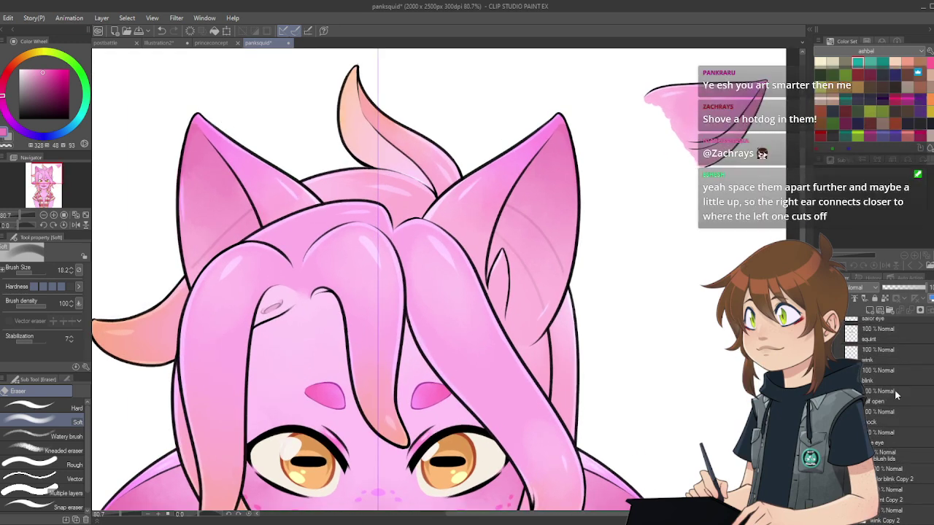
scroll(888, 381, up, 1)
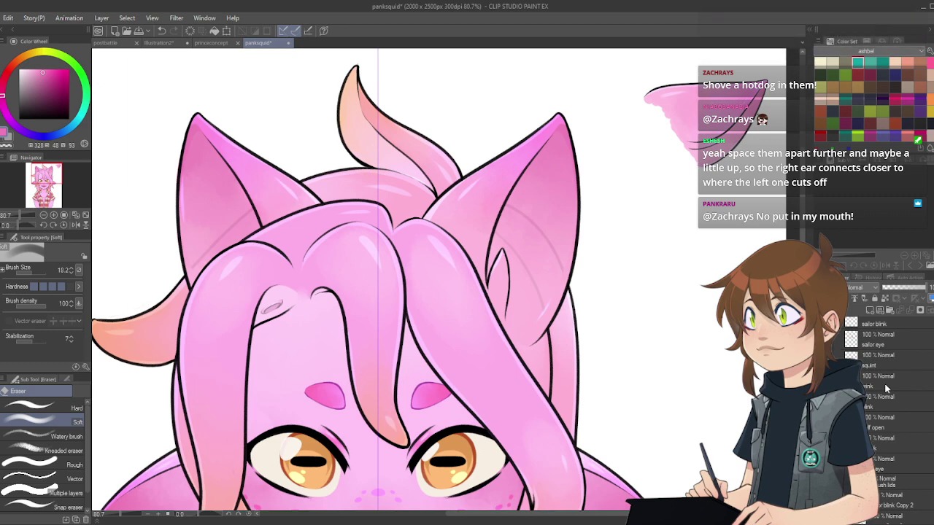
scroll(408, 318, down, 5)
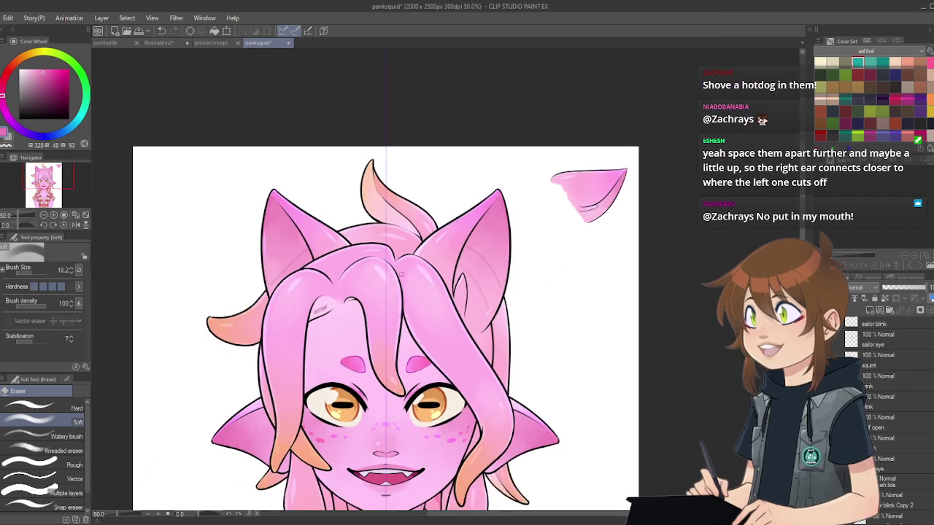
scroll(405, 255, up, 3)
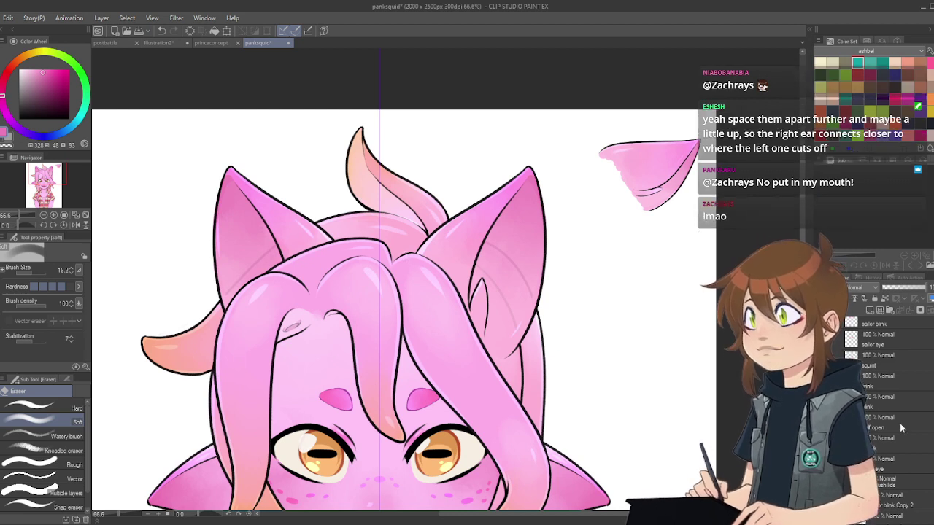
Step: Select the body layer and turn off its ruler
scroll(903, 430, down, 5)
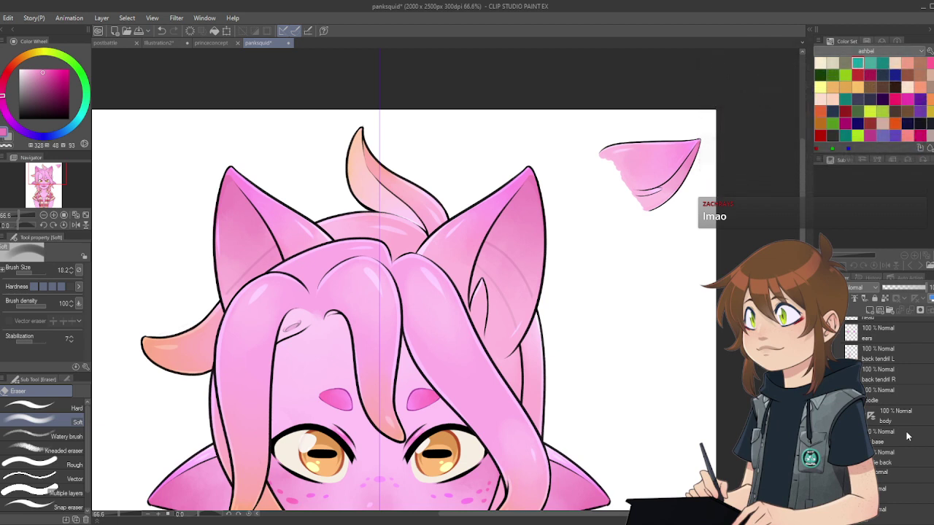
click(872, 418)
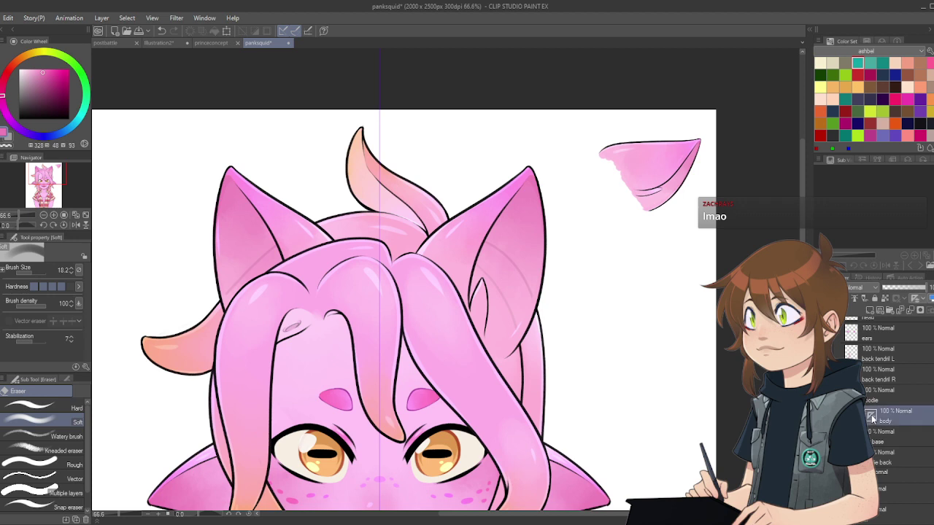
click(854, 344)
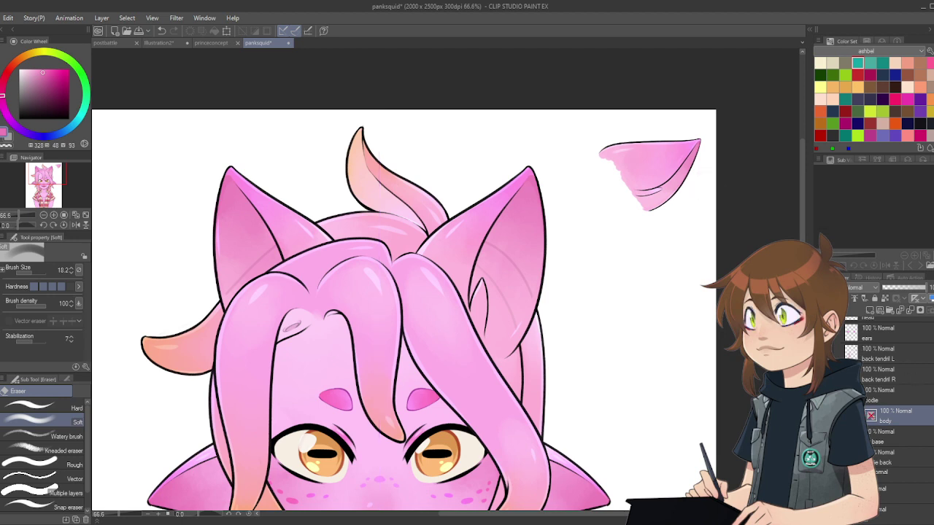
scroll(891, 409, up, 5)
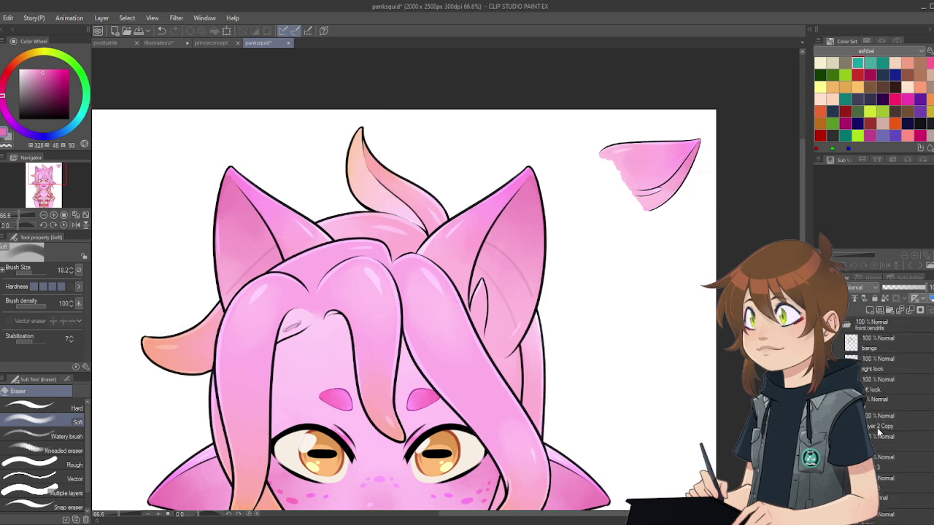
Step: Select the upright top ears' layer, lasso the ear on the image's right side and move it slightly outward and down
click(878, 458)
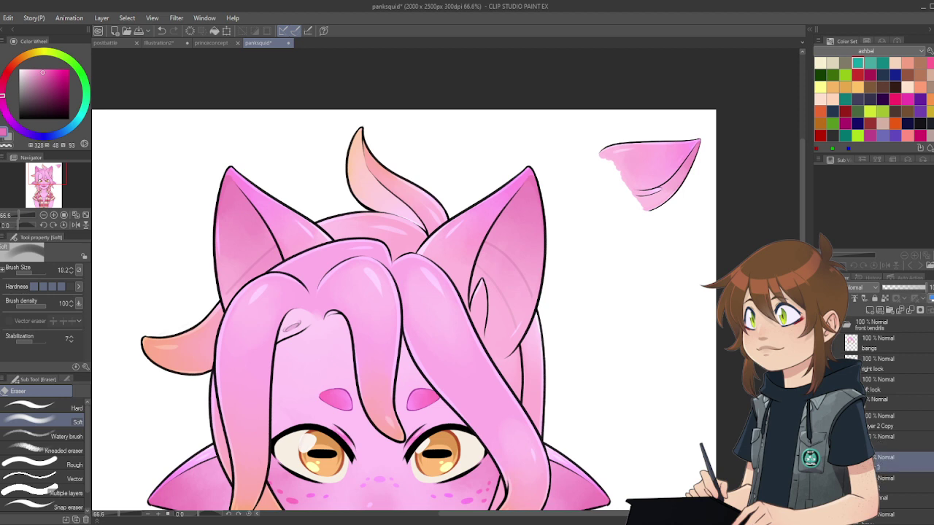
click(823, 462)
click(822, 462)
click(914, 313)
key(m)
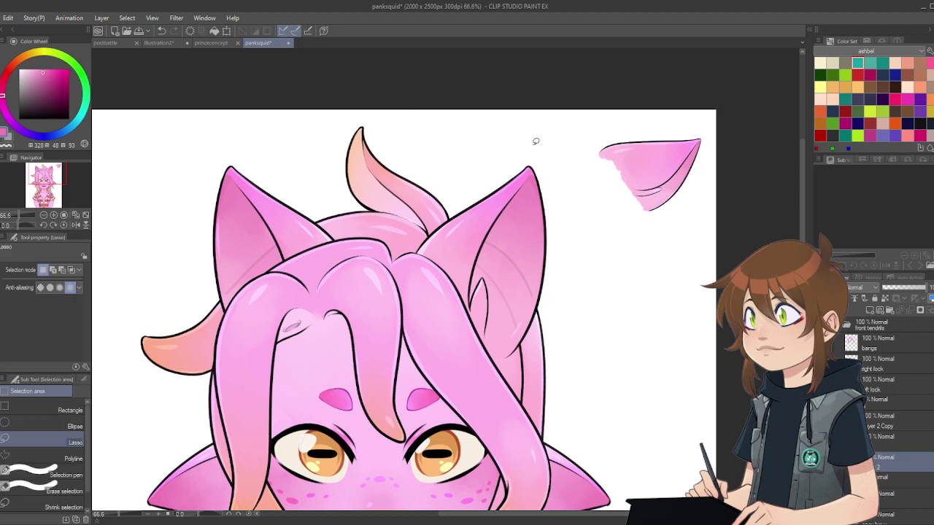
mouse_move(536, 141)
mouse_down()
mouse_move(461, 192)
mouse_move(404, 254)
mouse_move(399, 292)
mouse_move(522, 390)
mouse_move(593, 333)
mouse_move(570, 156)
mouse_move(525, 140)
mouse_up()
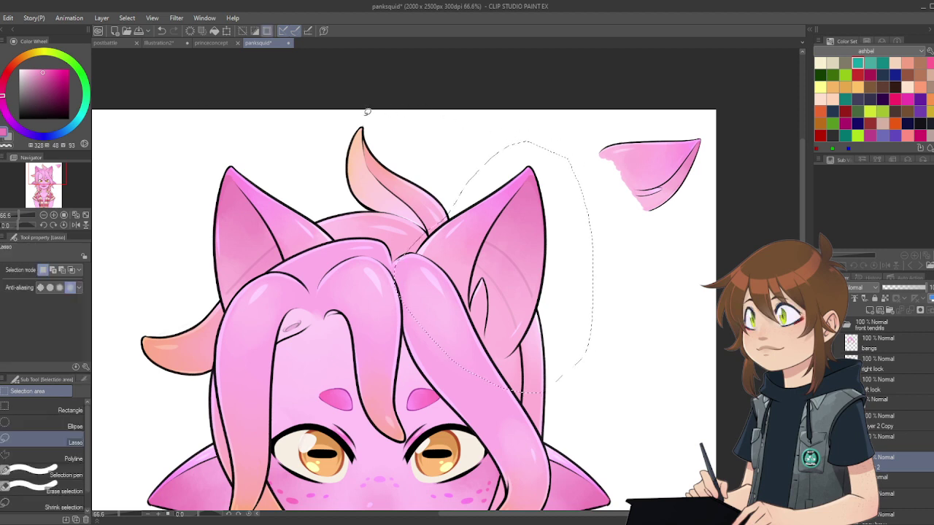
key(k)
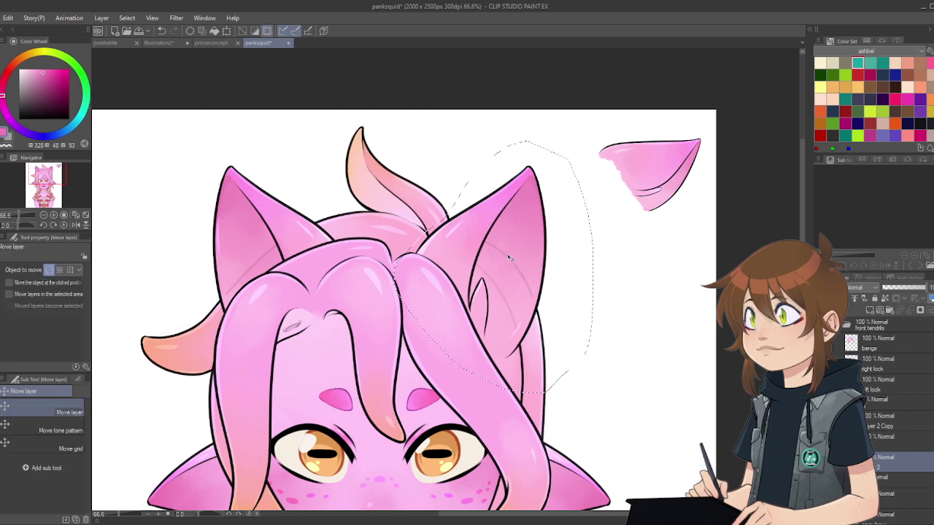
mouse_move(510, 256)
mouse_down()
mouse_move(513, 250)
mouse_move(523, 268)
mouse_move(521, 260)
mouse_up()
drag(518, 246, 522, 243)
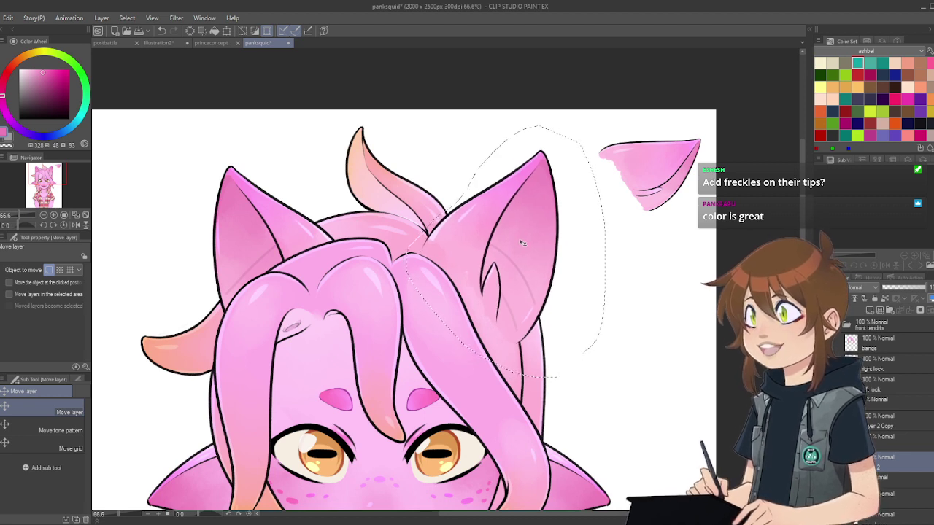
drag(523, 243, 517, 269)
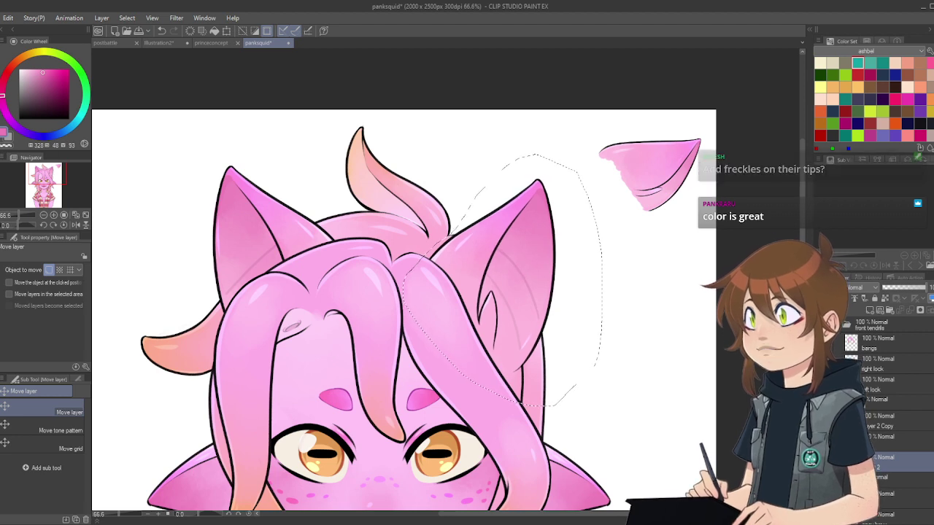
Step: Lasso the upright ear on the image's left side and move it outward and down to match the other ear
key(w)
key(m)
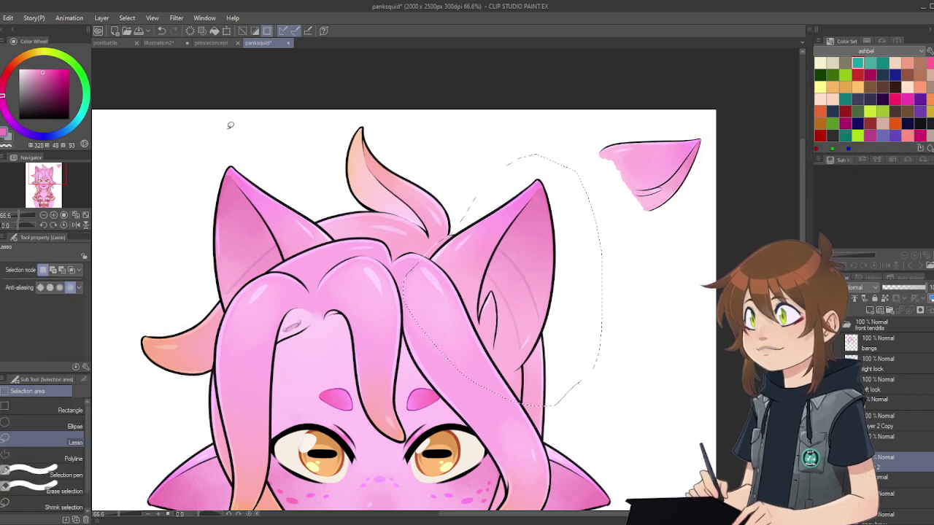
drag(146, 288, 185, 156)
key(k)
drag(292, 232, 271, 250)
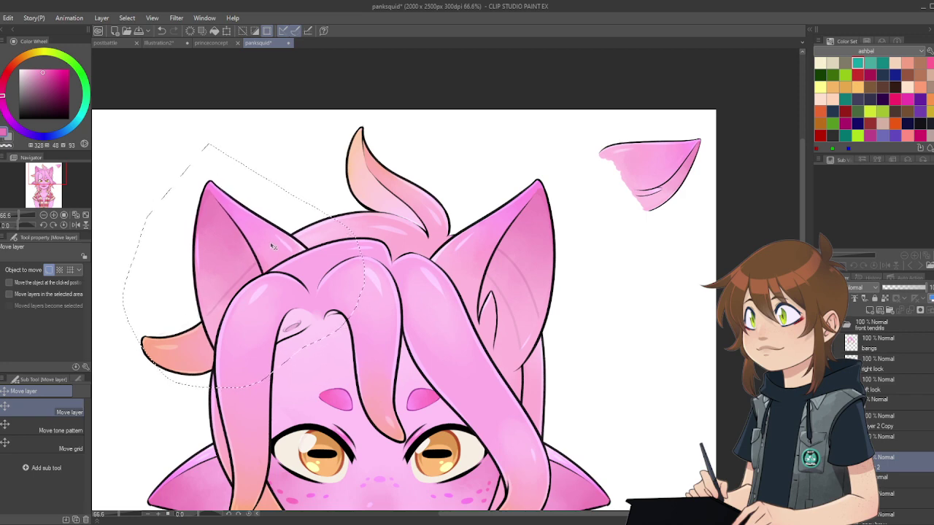
Step: Fine-tune the left-hand top ear's position against the right-hand one and clear the selection
scroll(501, 182, down, 1)
scroll(501, 182, down, 1)
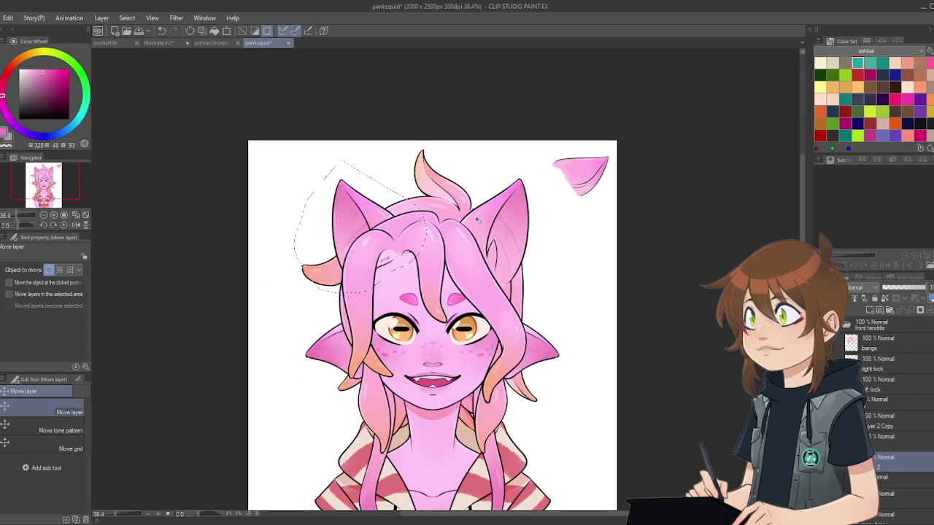
scroll(476, 224, up, 1)
drag(353, 218, 358, 217)
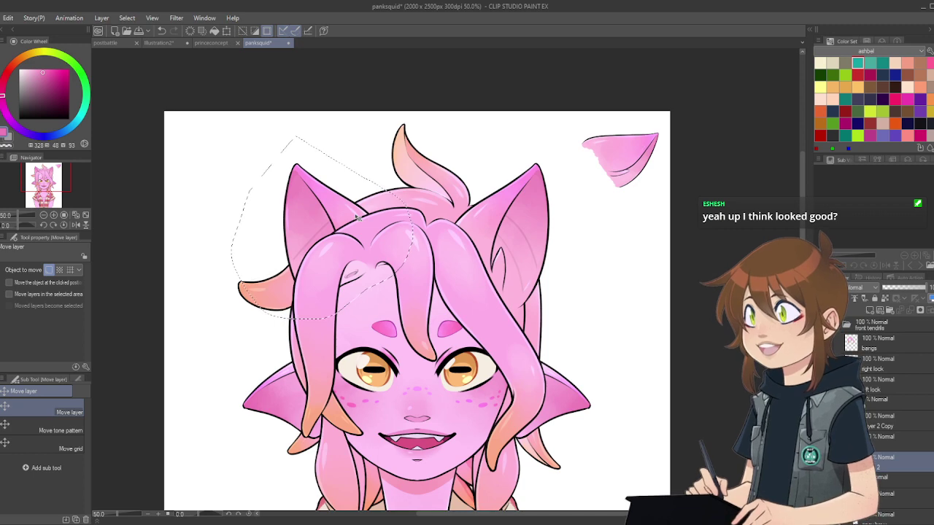
scroll(357, 217, up, 1)
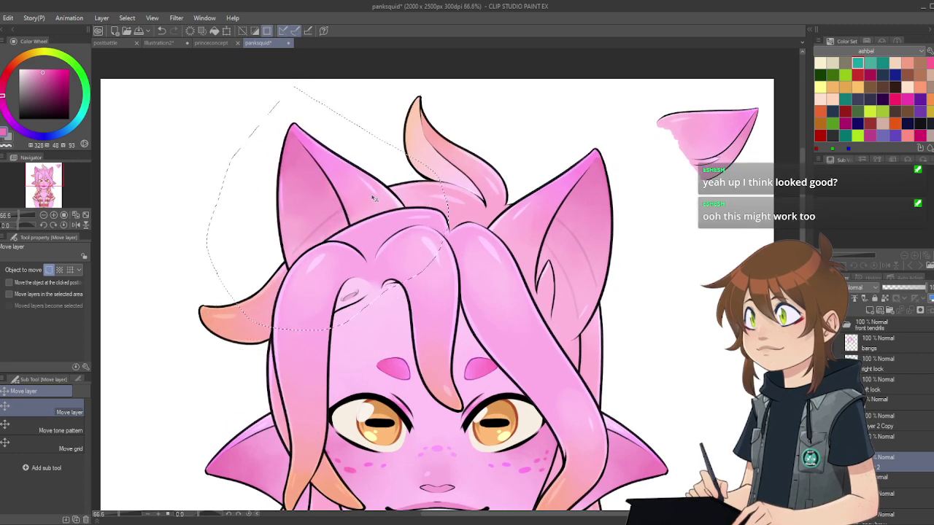
drag(365, 205, 352, 212)
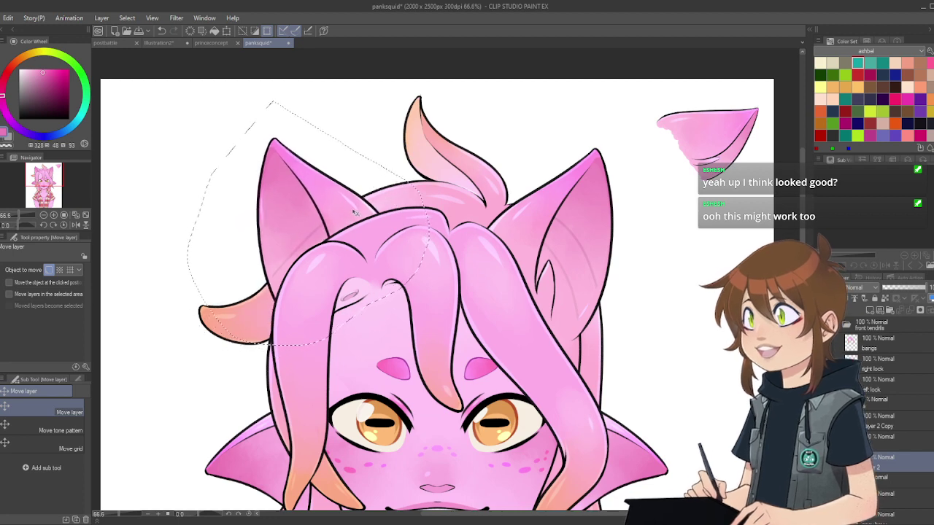
scroll(378, 198, down, 2)
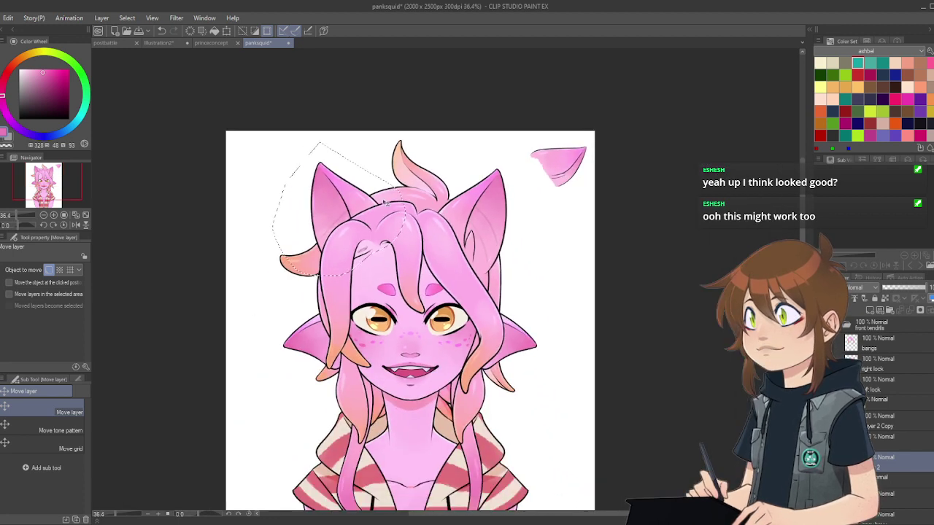
scroll(387, 203, up, 1)
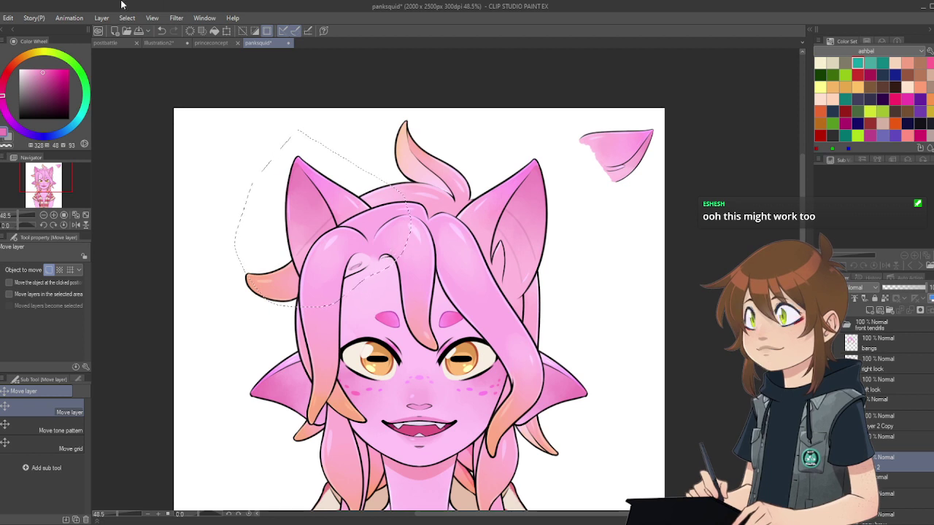
key(ctrl+d)
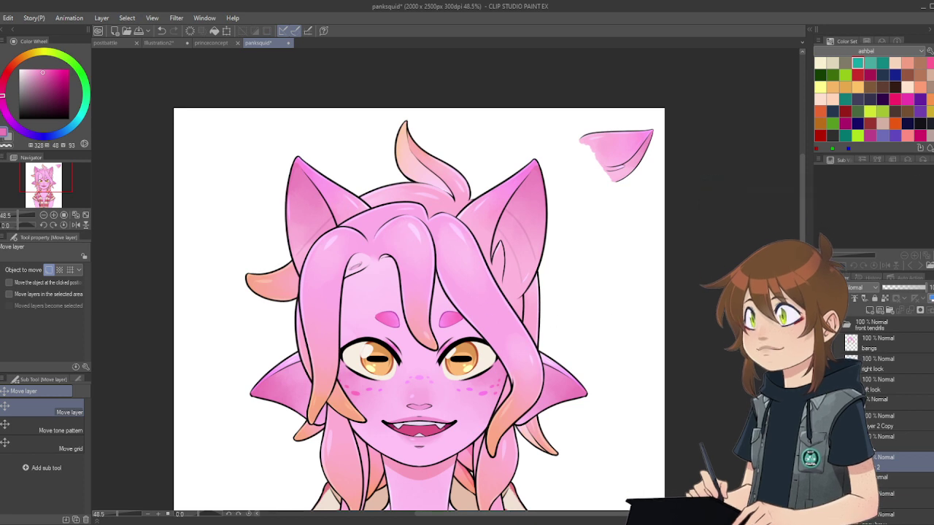
Step: Show the sideways ear's layer, lower its opacity to about half, shift it slightly outward and down, and hide it again
click(823, 442)
click(897, 441)
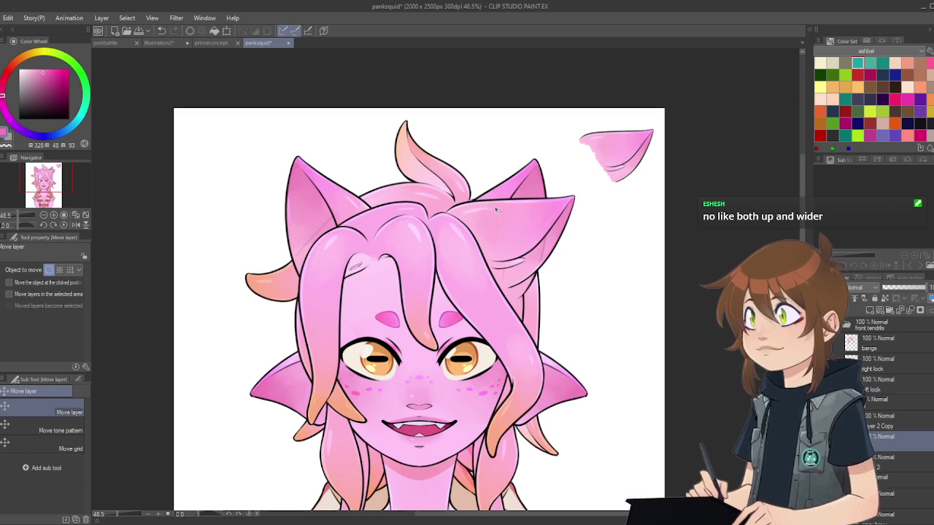
scroll(496, 210, up, 2)
click(908, 290)
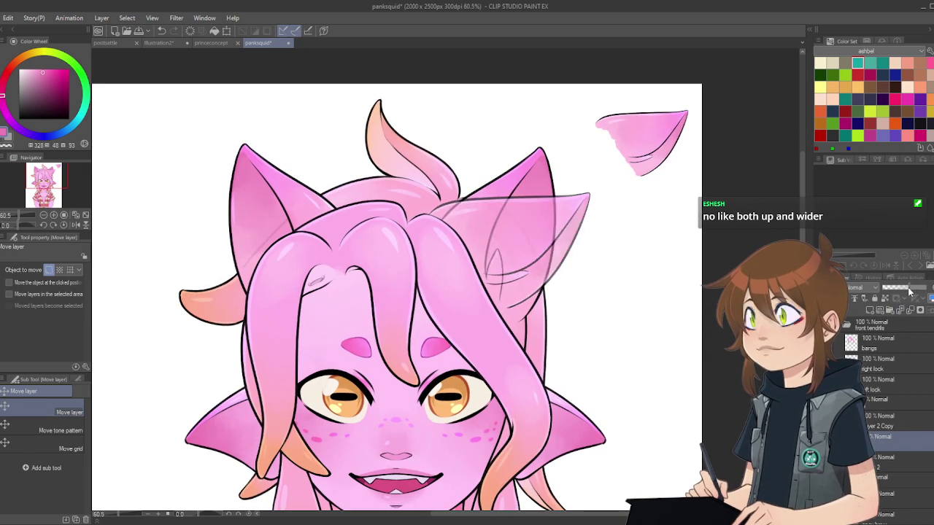
mouse_move(535, 229)
mouse_down()
mouse_move(551, 232)
mouse_move(547, 238)
mouse_up()
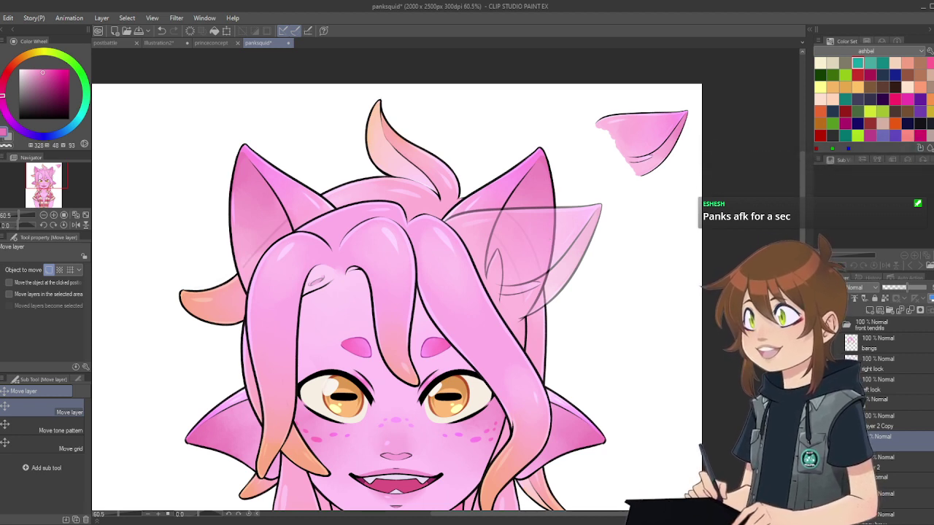
key(Delete)
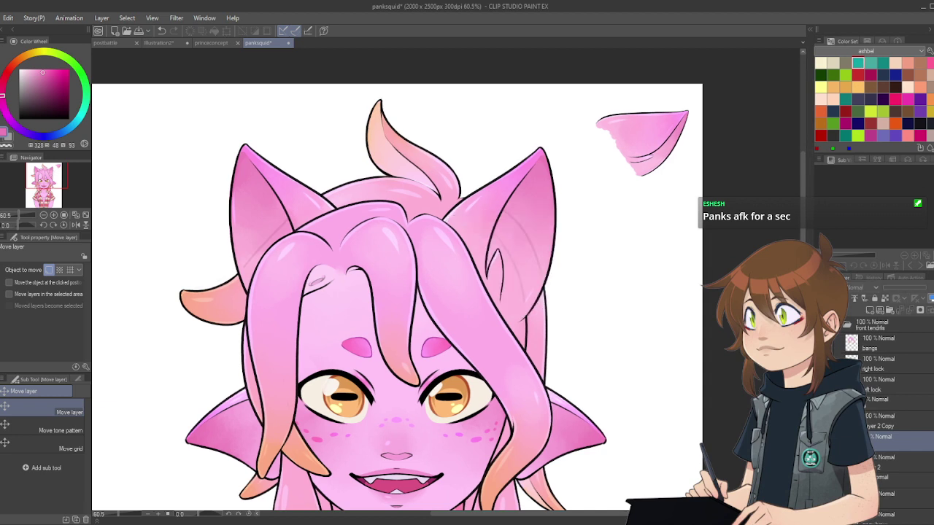
key(ctrl+z)
key(ctrl+y)
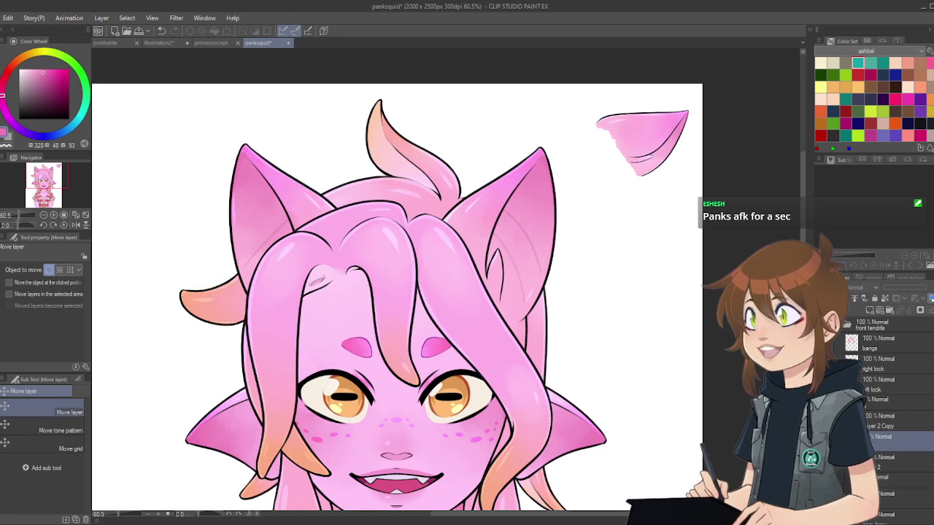
Step: Try placing both upright top ears higher on the head
click(882, 467)
mouse_move(500, 251)
mouse_down()
mouse_move(503, 221)
mouse_move(511, 245)
mouse_up()
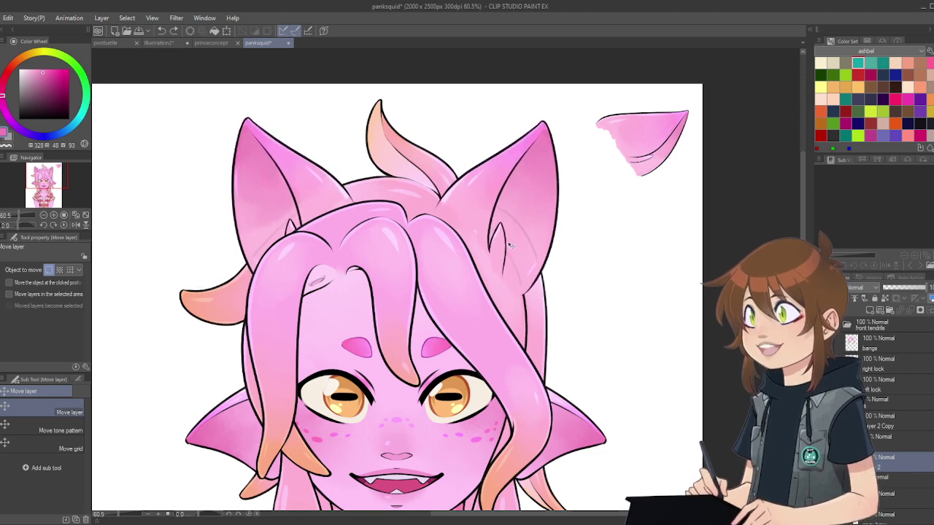
scroll(514, 256, down, 2)
scroll(523, 360, up, 2)
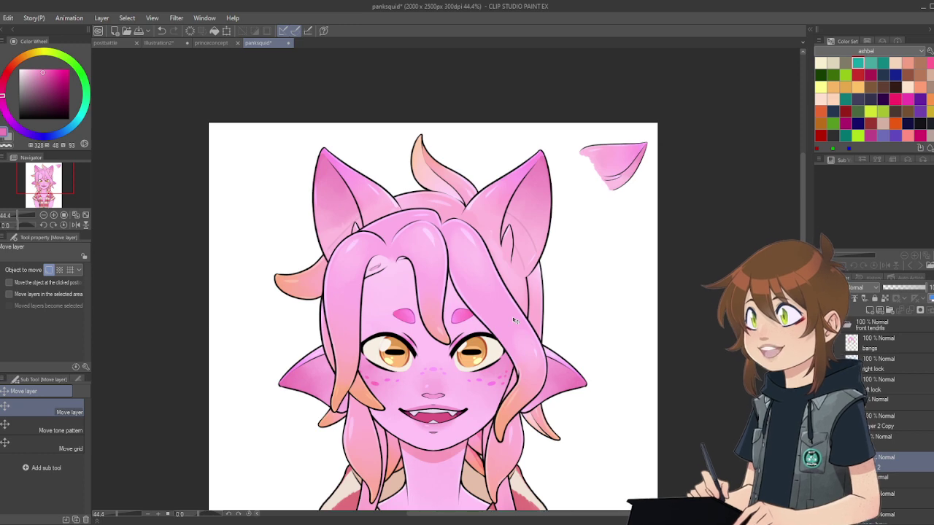
scroll(394, 208, up, 3)
scroll(387, 209, up, 1)
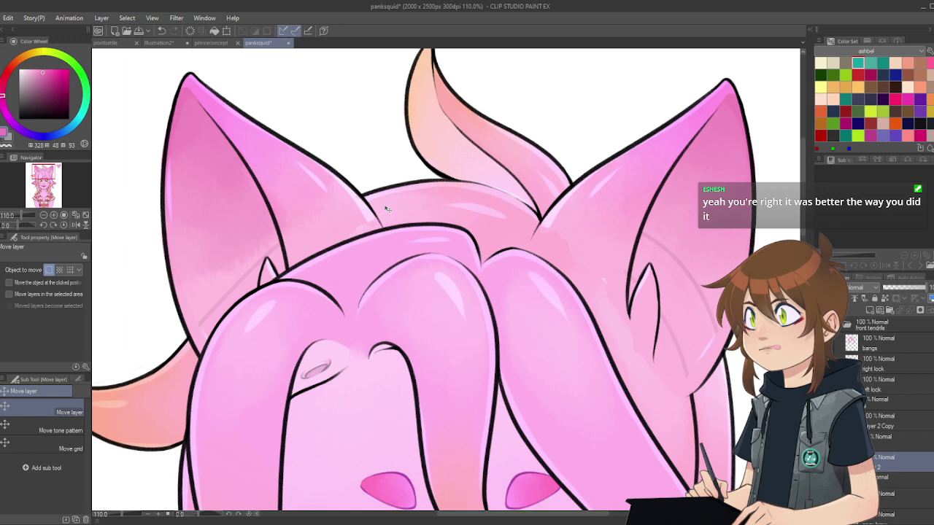
Step: Lower both upright ears back toward the hair and nudge them slightly left, with the semi-transparent sideways ear as reference
scroll(387, 209, down, 3)
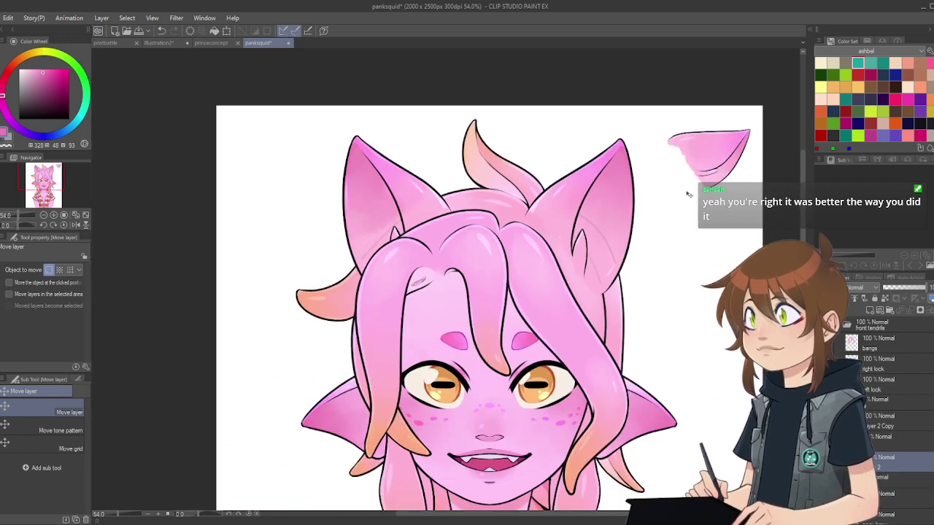
scroll(616, 193, up, 1)
drag(615, 194, 609, 230)
scroll(600, 230, down, 2)
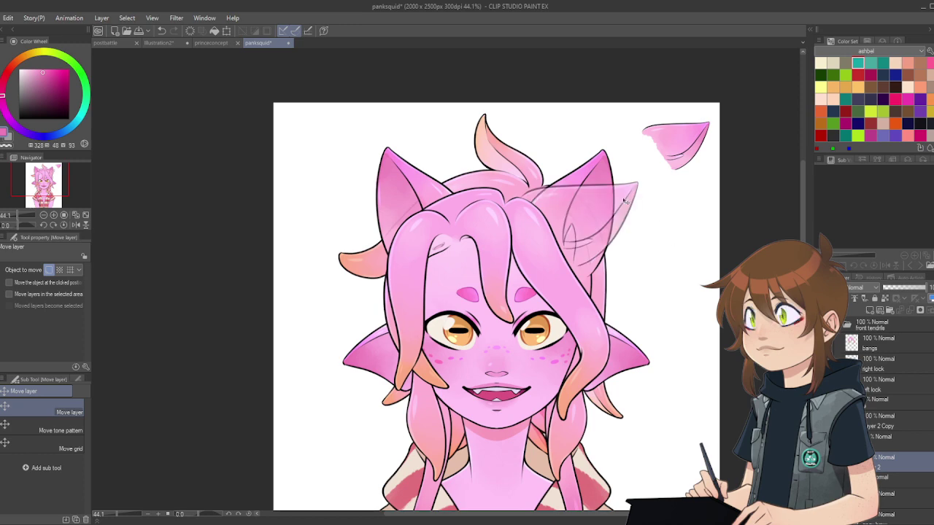
scroll(625, 201, up, 2)
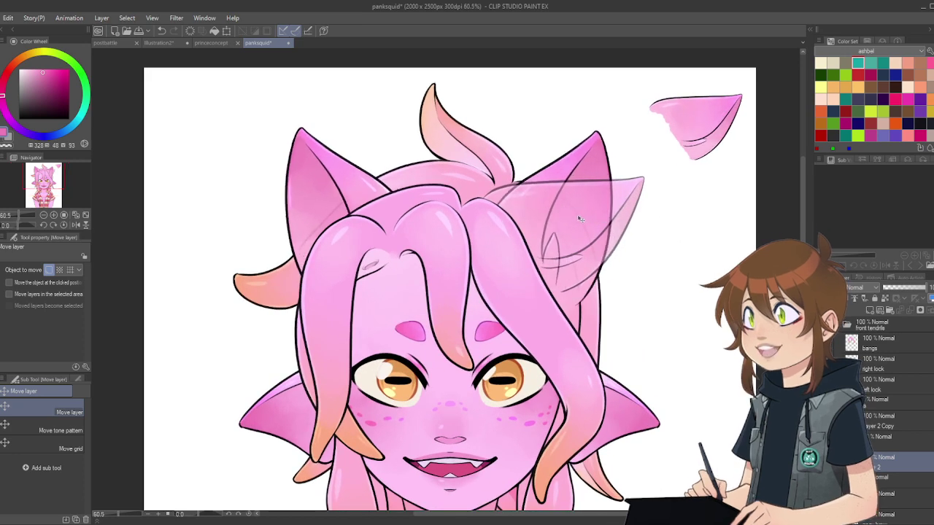
drag(578, 218, 575, 219)
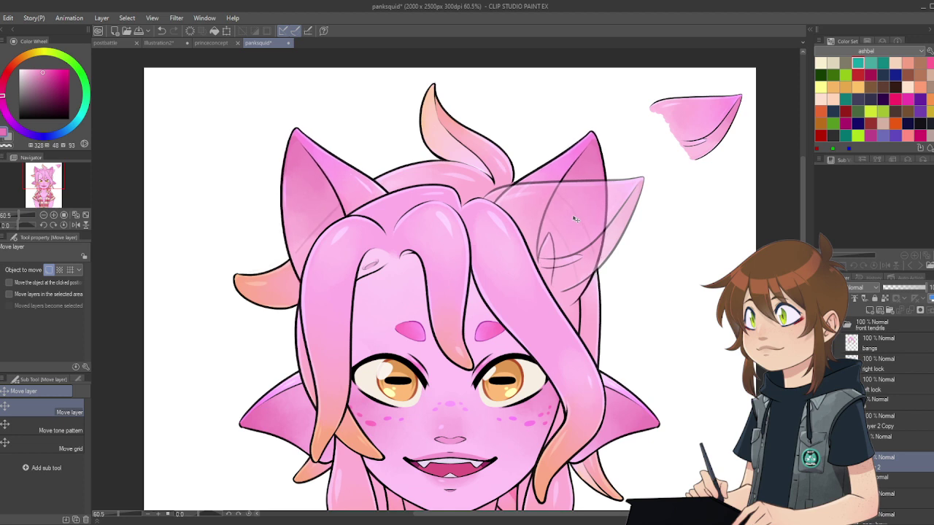
Step: Move the sideways ear slightly outward and down, then restore its layer to full opacity
click(898, 438)
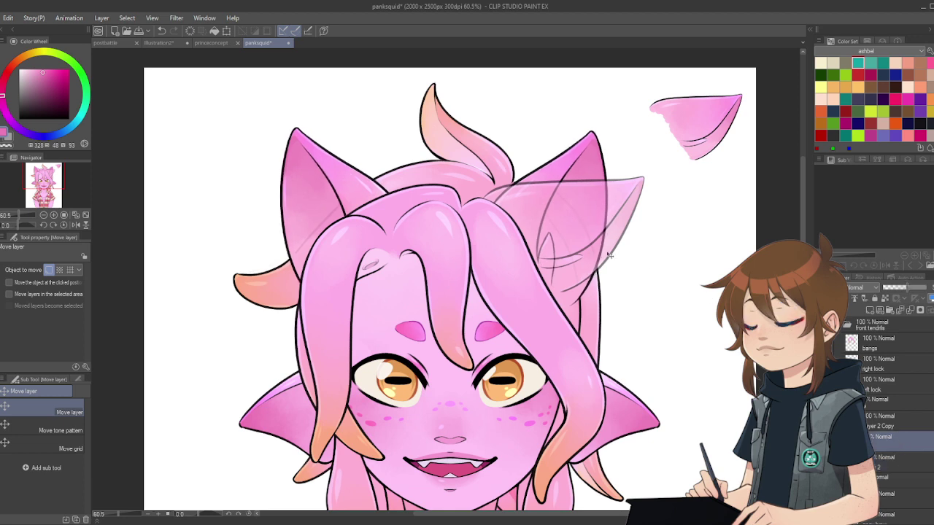
mouse_move(581, 228)
mouse_down()
mouse_move(594, 229)
mouse_move(594, 243)
mouse_up()
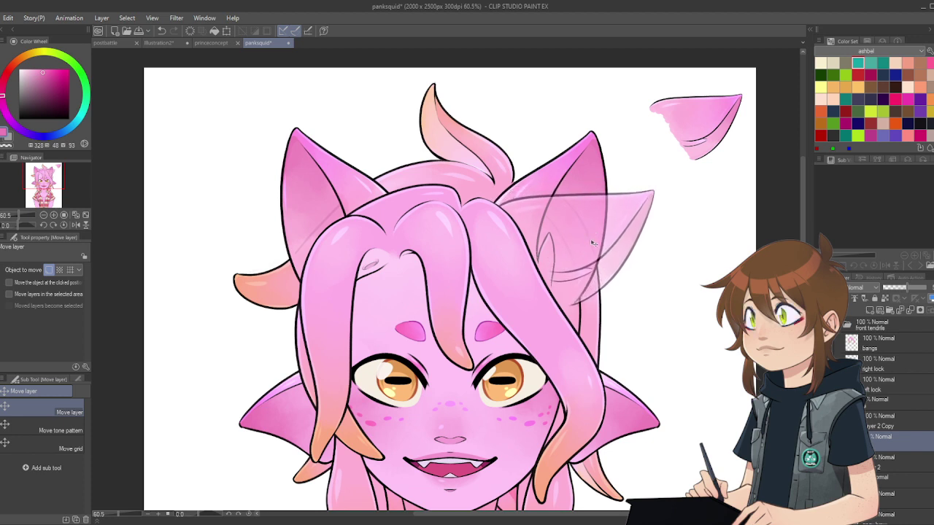
scroll(593, 241, down, 3)
scroll(592, 248, up, 3)
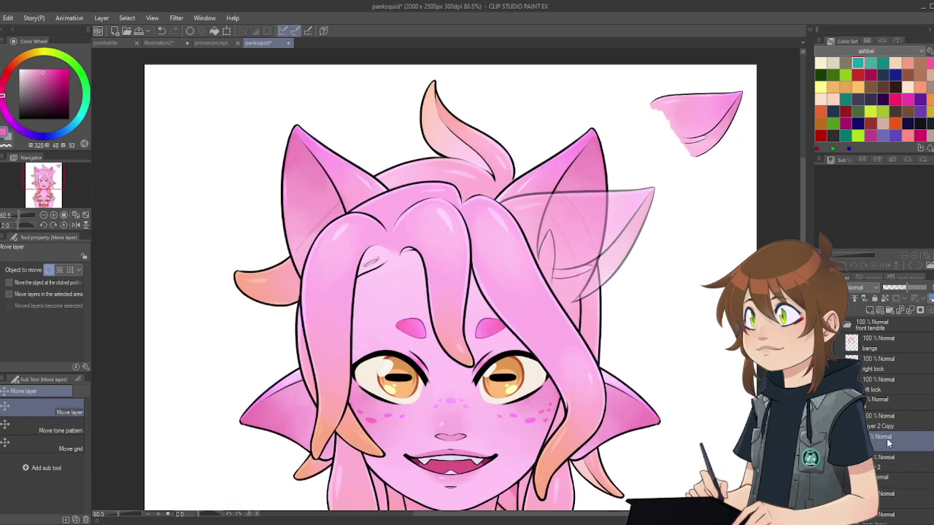
drag(907, 287, 932, 288)
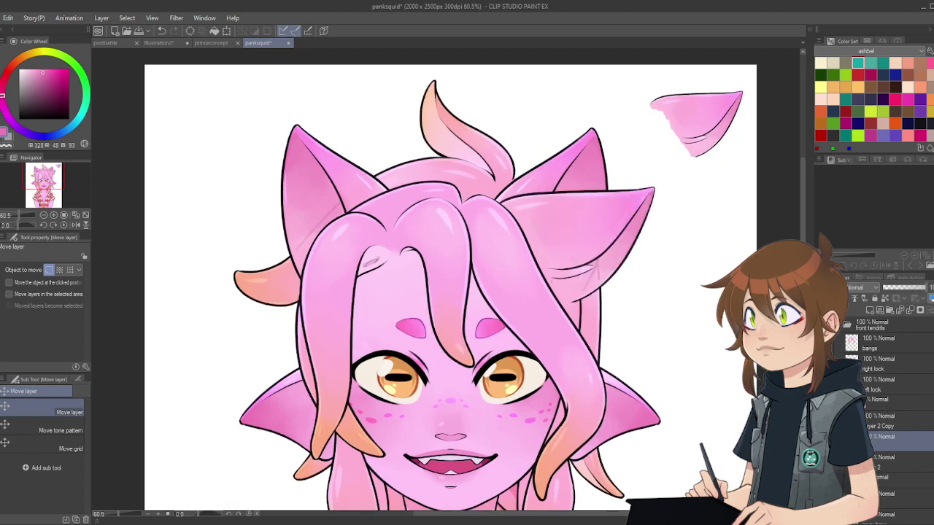
Step: Compare the sideways and upright versions of the right-hand top ear by repeatedly hiding and showing the sideways ear, leaving it hidden
key(ctrl+z)
key(ctrl+y)
key(ctrl+z)
key(ctrl+y)
key(ctrl+z)
key(ctrl+y)
key(ctrl+z)
key(ctrl+y)
key(ctrl+z)
key(ctrl+y)
key(ctrl+z)
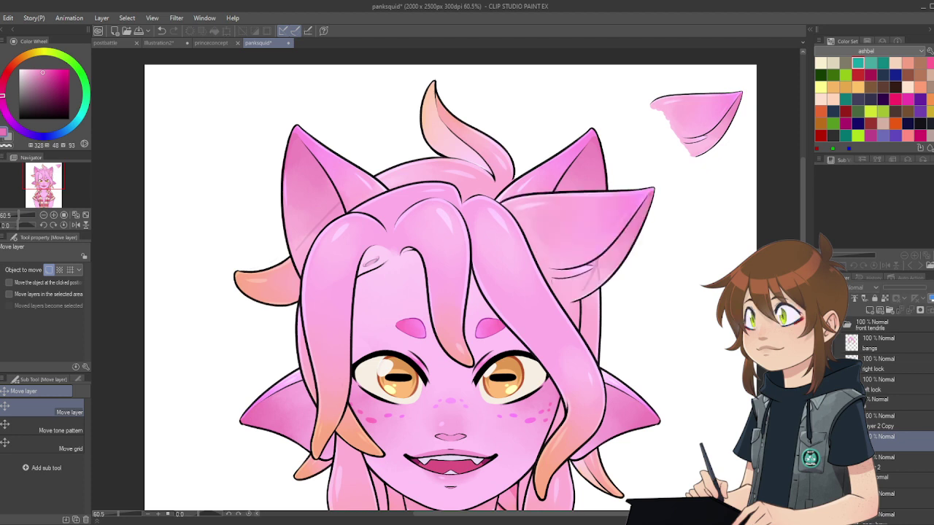
key(ctrl+y)
key(ctrl+z)
key(ctrl+y)
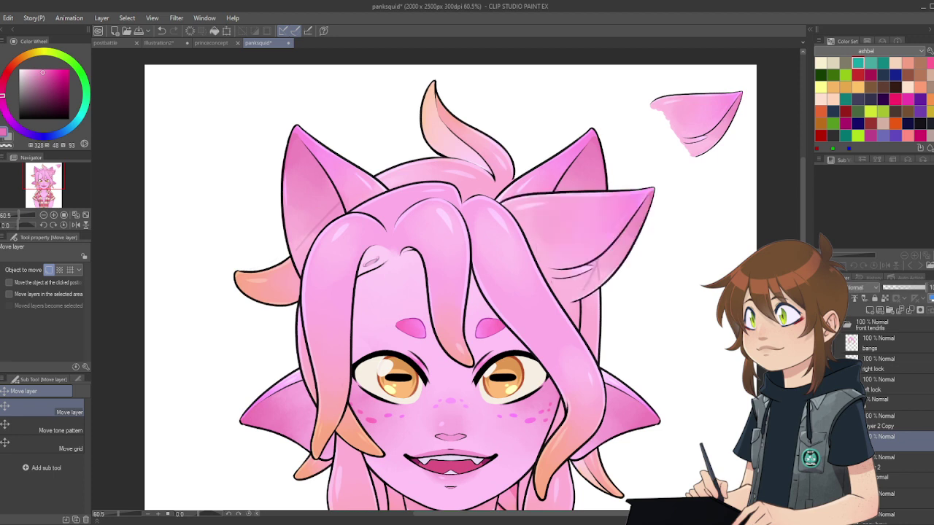
key(ctrl+z)
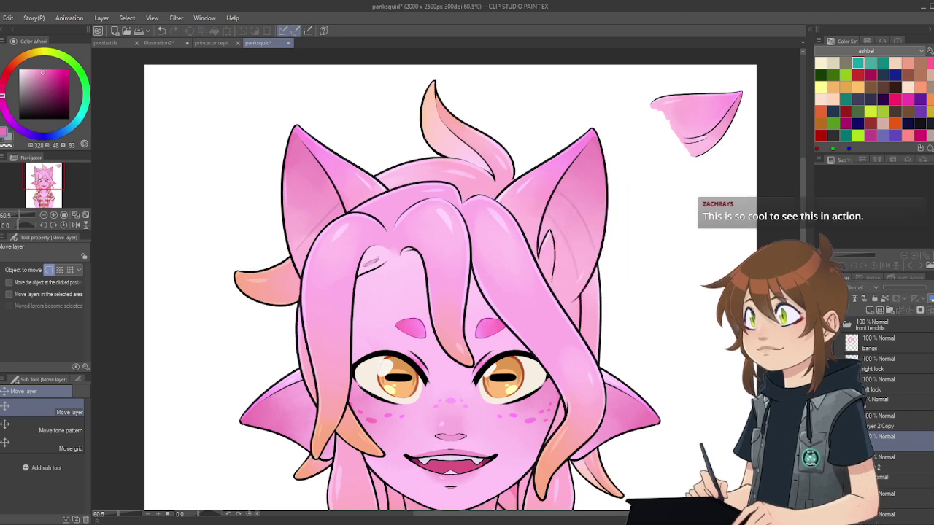
scroll(560, 218, down, 5)
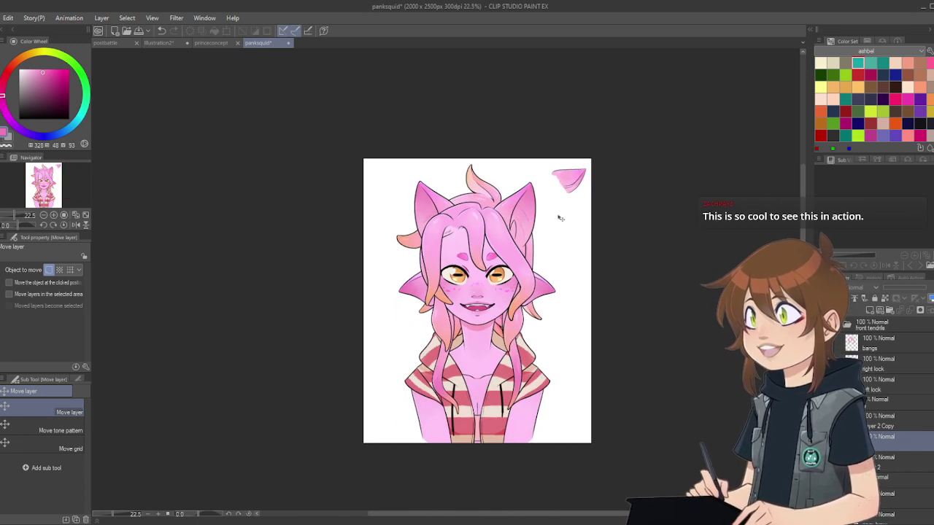
Step: Delete the Layer 2 Copy layer, removing the leftover ear piece from the canvas's upper corner
scroll(561, 218, up, 2)
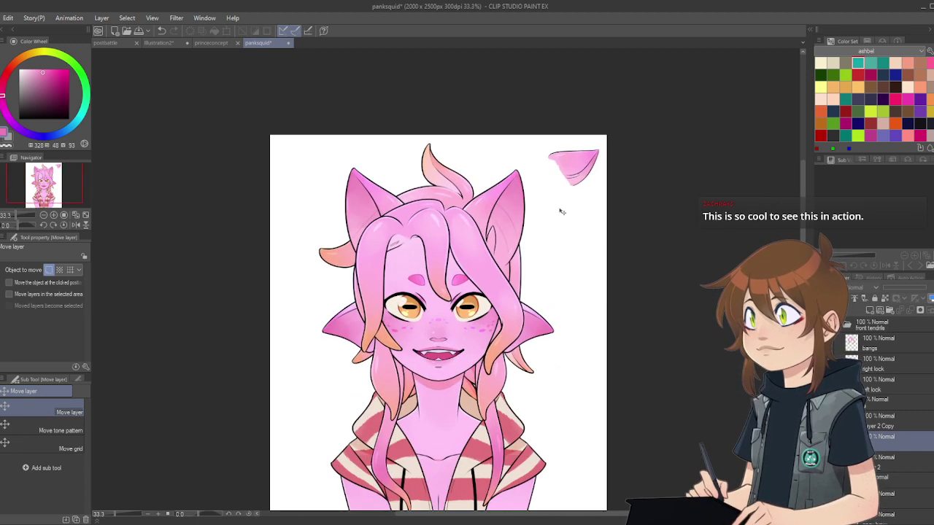
click(880, 467)
click(901, 421)
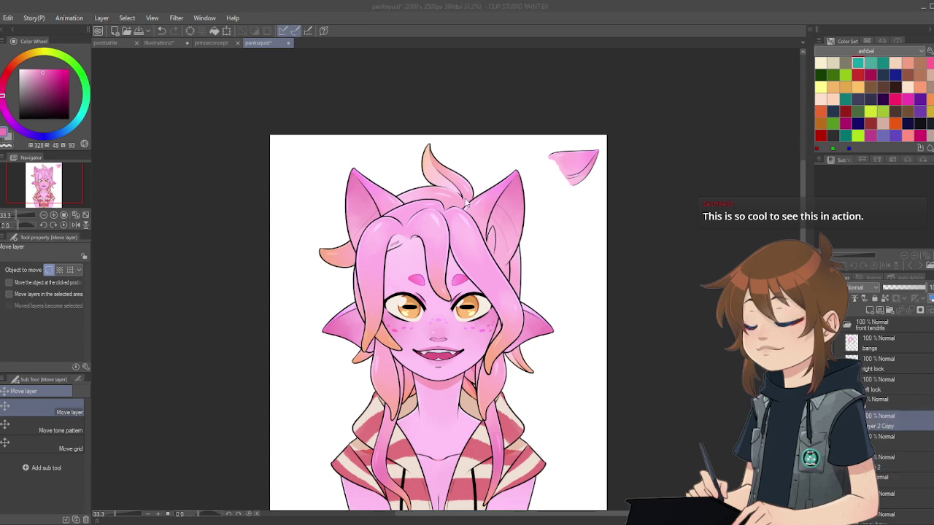
click(466, 203)
scroll(531, 188, down, 3)
scroll(497, 290, up, 2)
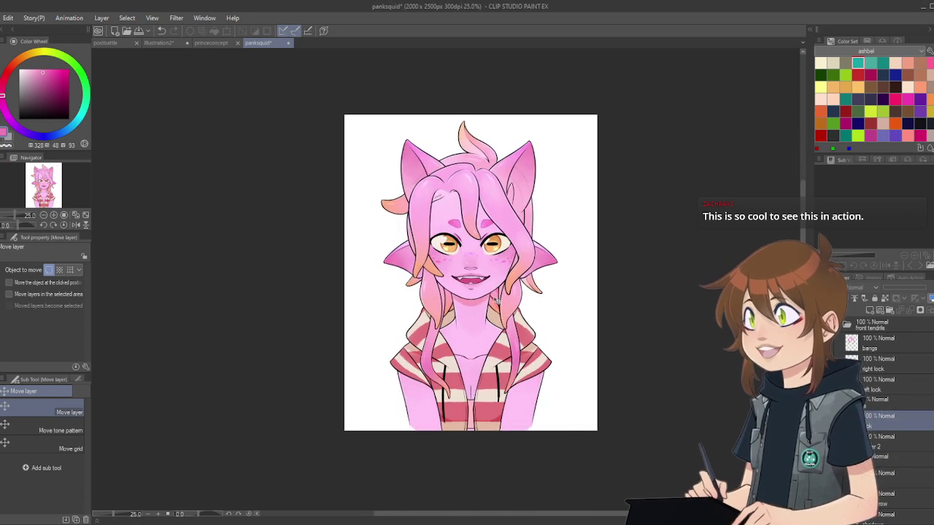
Step: Add a new layer near the end of the layer stack and move it beneath the hoodie back layer
scroll(531, 325, up, 1)
scroll(890, 440, down, 3)
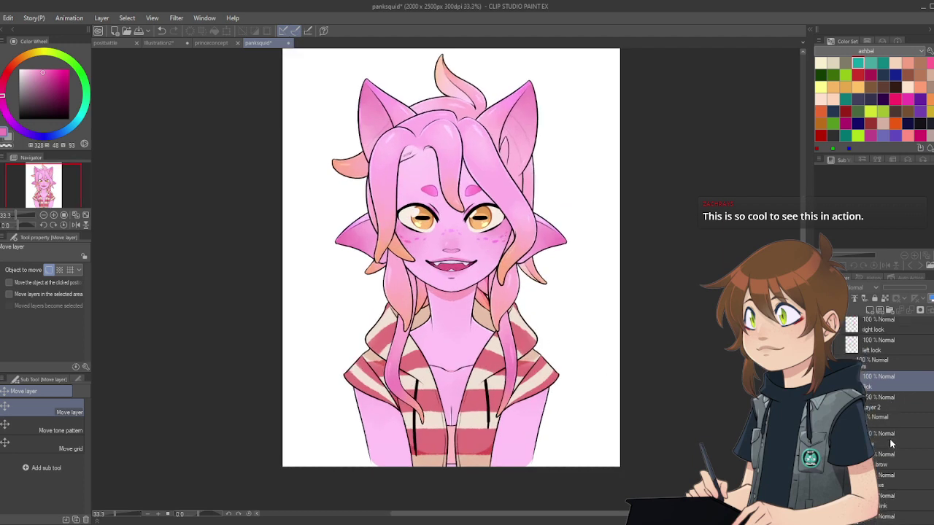
scroll(890, 446, down, 3)
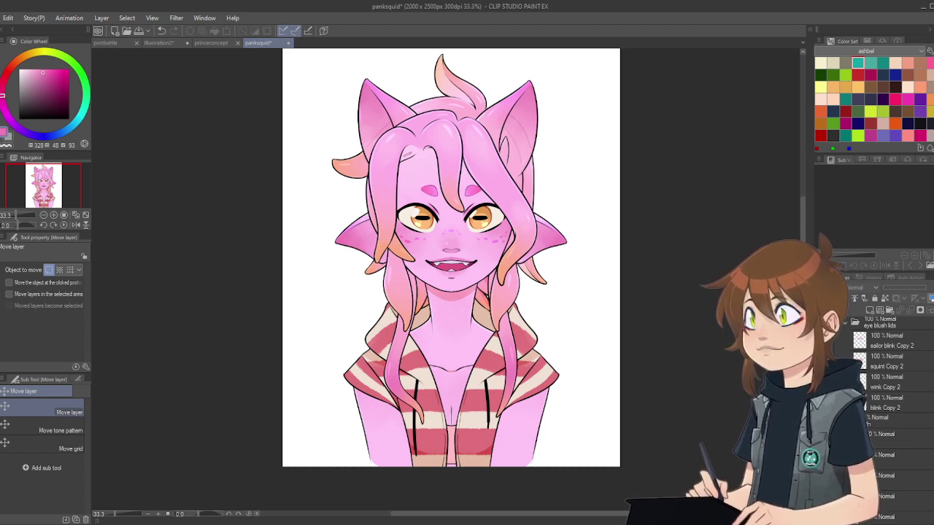
scroll(886, 496, down, 8)
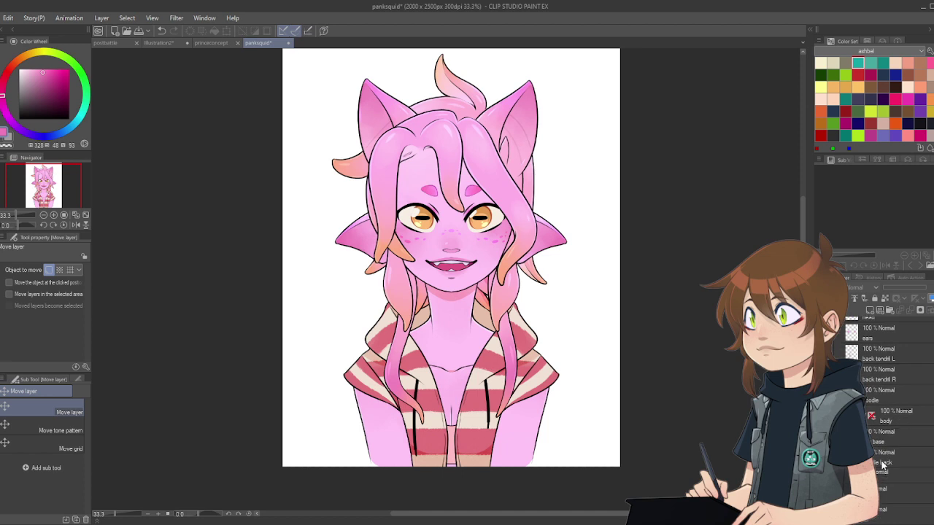
click(886, 464)
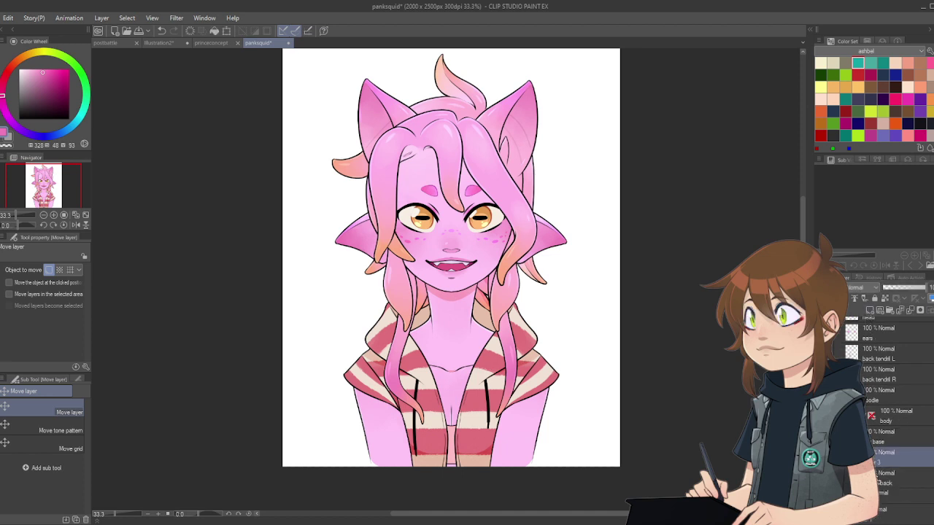
drag(891, 458, 891, 486)
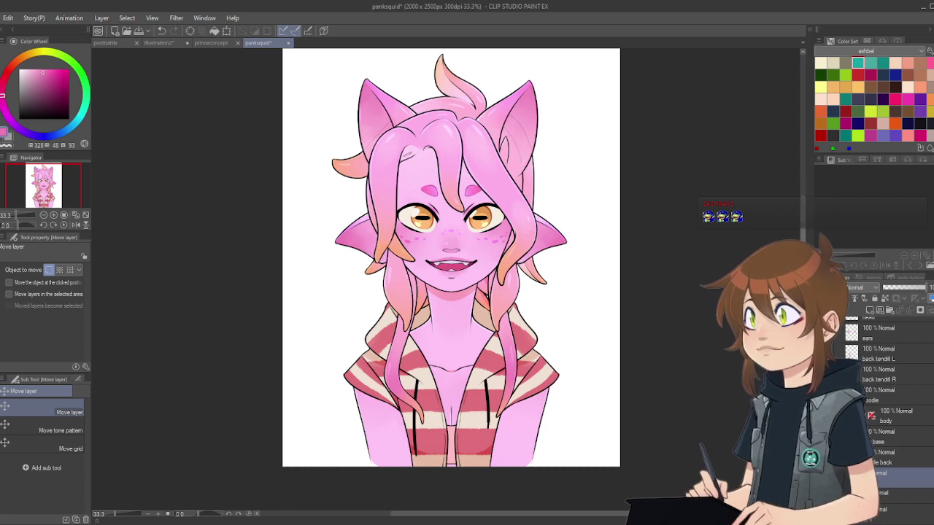
scroll(451, 270, up, 2)
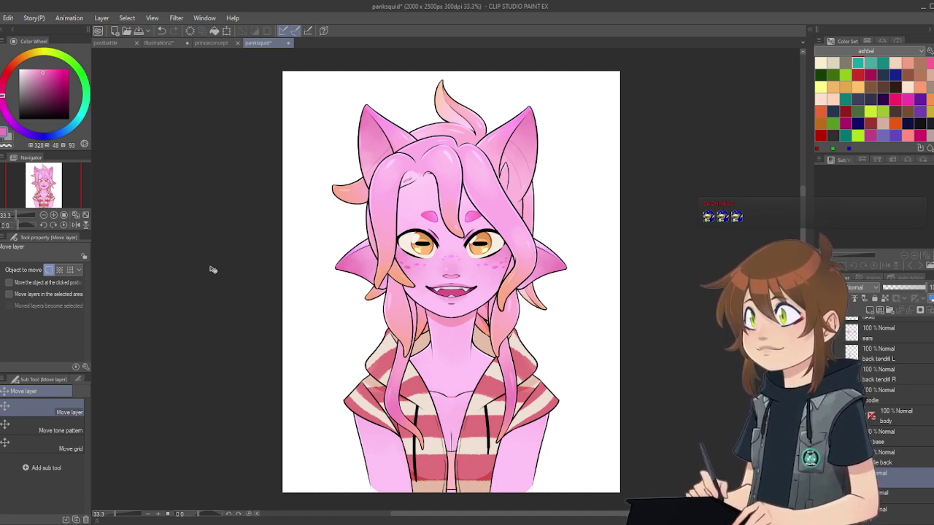
Step: Set the drawing colour to the teal swatch and choose the Design pencil for sketching
key(p)
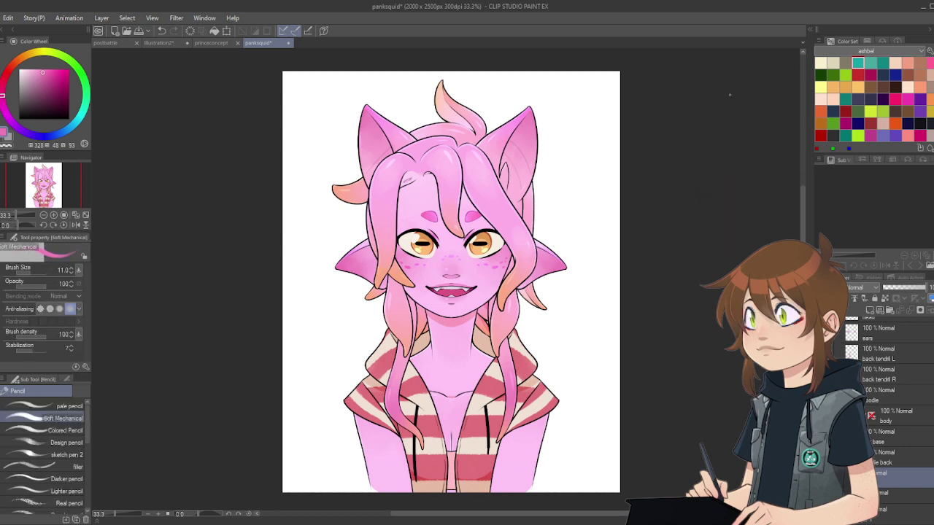
click(858, 62)
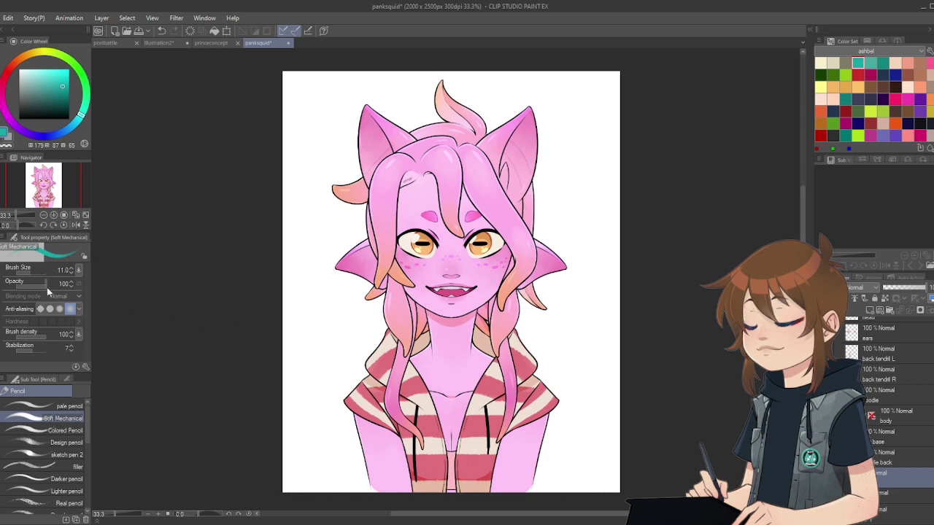
click(32, 271)
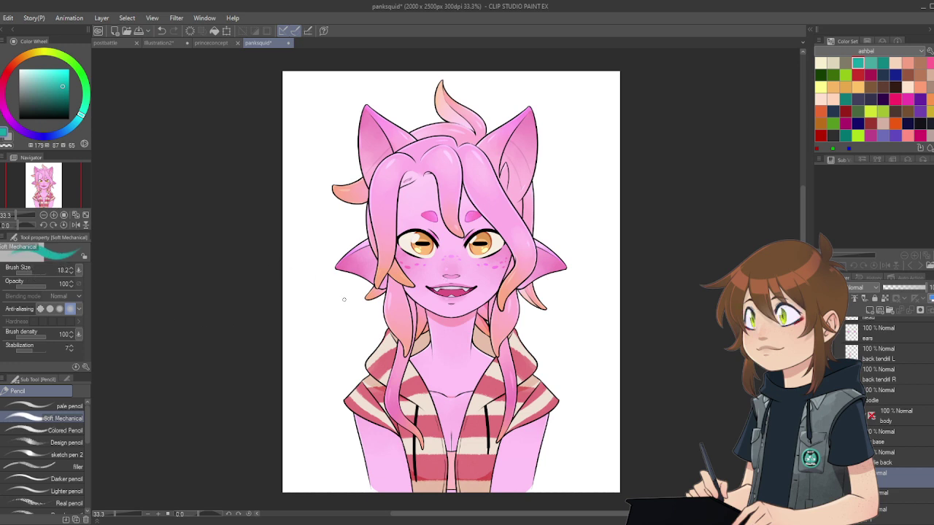
drag(348, 291, 316, 349)
key(ctrl+z)
click(66, 443)
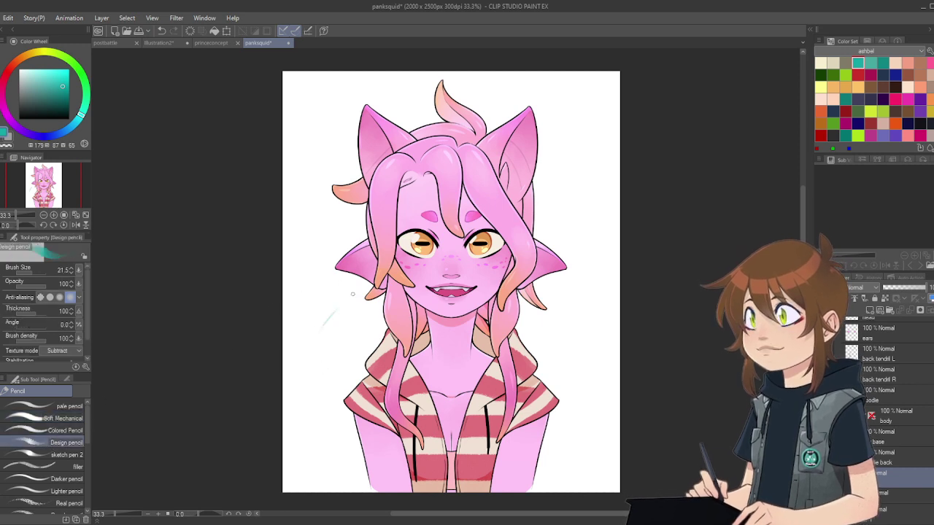
Step: Try sketching a tentacle curve that bulges outward beside the character's arm, and undo the strokes
mouse_move(354, 295)
mouse_down()
mouse_move(315, 349)
mouse_move(301, 383)
mouse_move(306, 397)
mouse_up()
drag(310, 356, 329, 421)
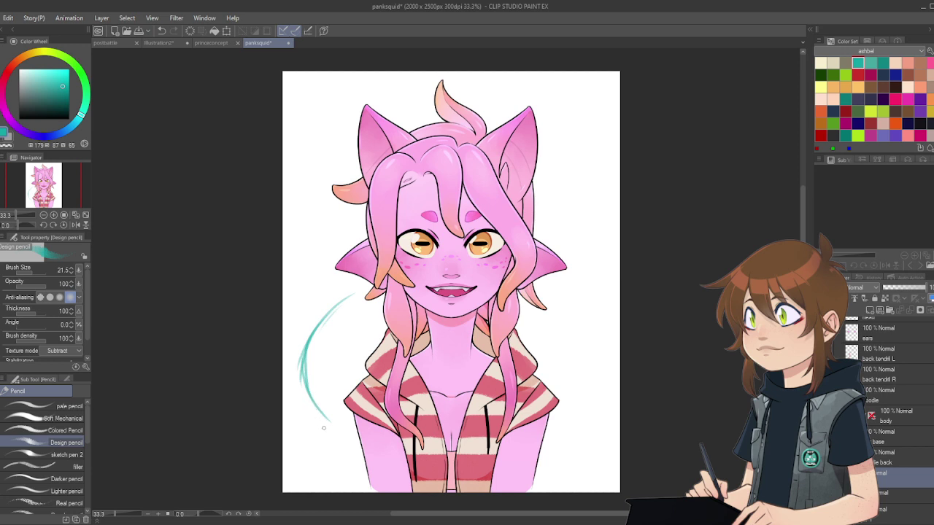
key(ctrl+z)
key(ctrl+z)
key(ctrl+z)
Step: Sketch a teal S-curve beside the left-hand arm down to the canvas's lower edge as a tentacle's outer edge
drag(317, 322, 349, 369)
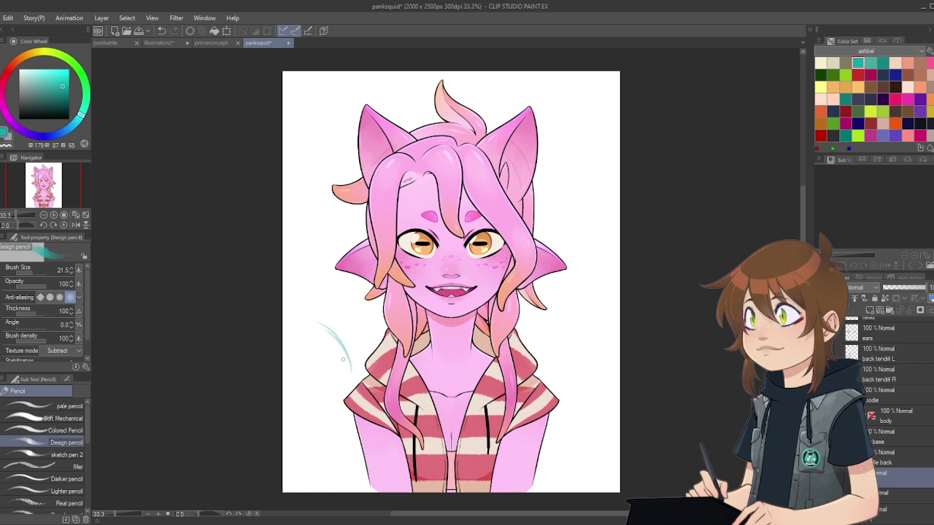
mouse_move(338, 335)
mouse_down()
mouse_move(347, 381)
mouse_move(328, 474)
mouse_up()
drag(333, 433, 357, 493)
drag(327, 459, 357, 492)
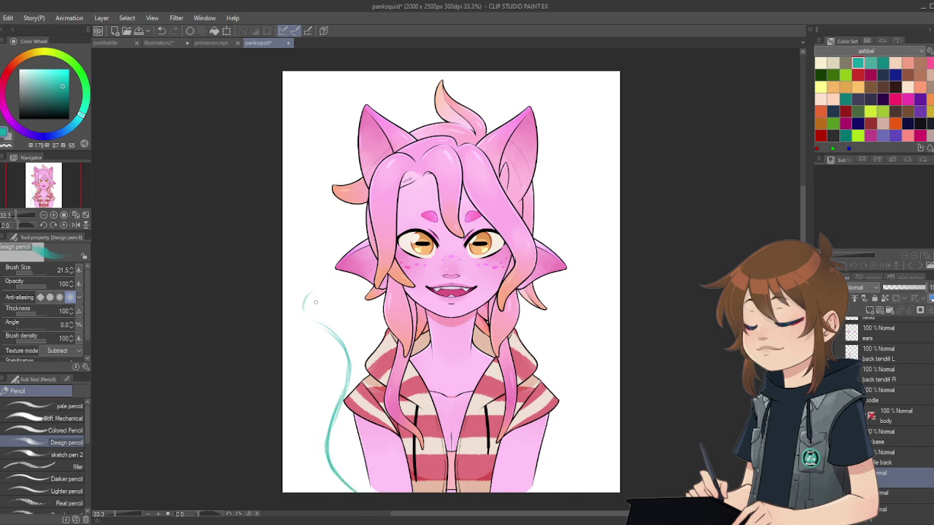
Step: Complete the tentacle outline with a rounded tip and inner edge, and draw a small oval on the tip
mouse_move(313, 319)
mouse_down()
mouse_move(341, 293)
mouse_move(345, 307)
mouse_move(338, 299)
mouse_move(332, 310)
mouse_move(368, 329)
mouse_up()
drag(327, 293, 376, 347)
drag(358, 311, 377, 349)
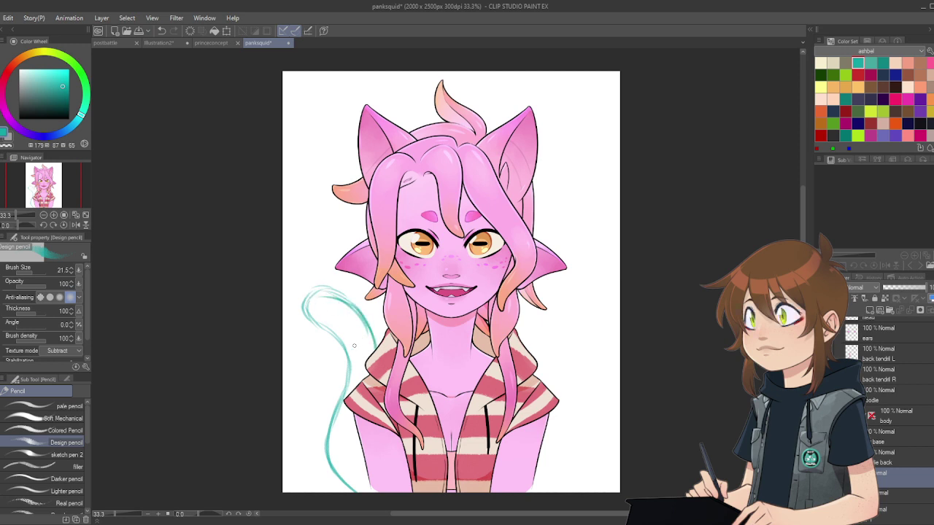
drag(358, 442, 366, 472)
drag(319, 324, 307, 305)
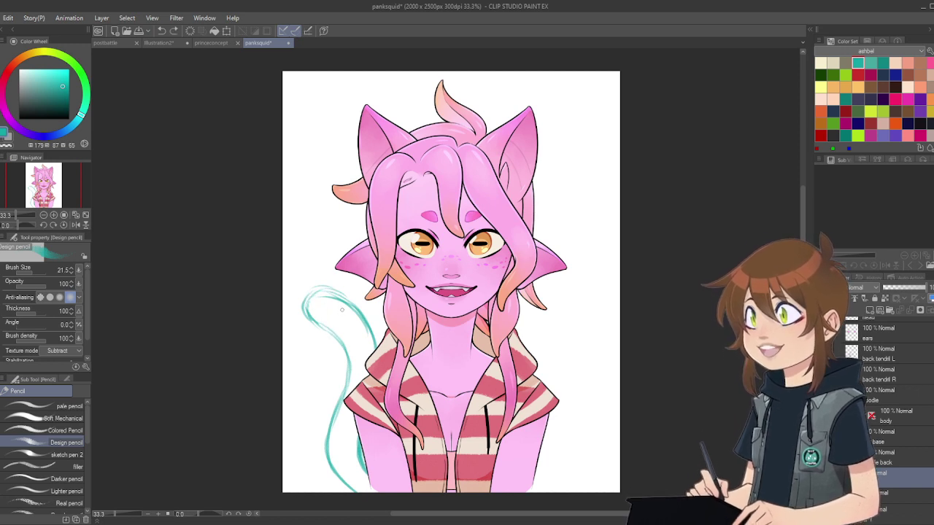
drag(330, 312, 346, 308)
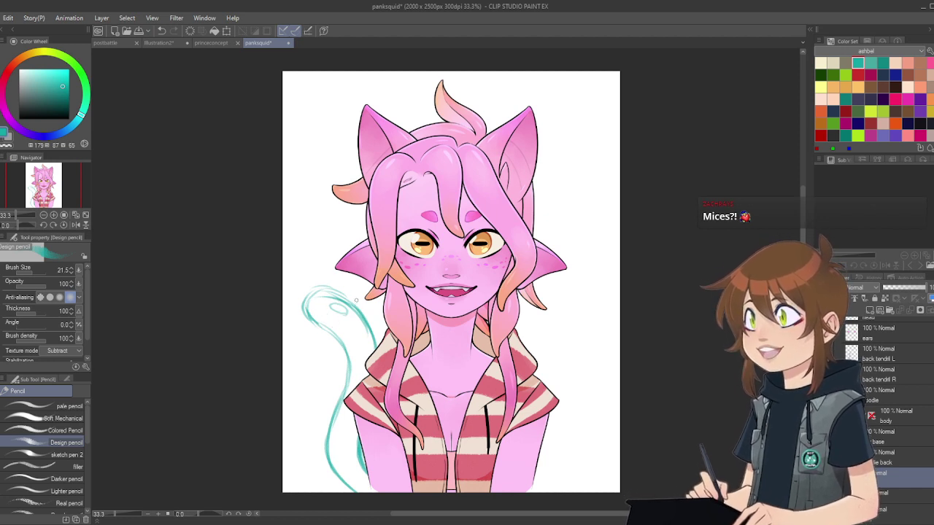
Step: Sketch a second tentacle crossing the first, bulging toward the canvas edge and curling its tip toward the hair
mouse_move(317, 328)
mouse_down()
mouse_move(293, 380)
mouse_move(292, 406)
mouse_move(319, 461)
mouse_up()
drag(300, 427, 339, 479)
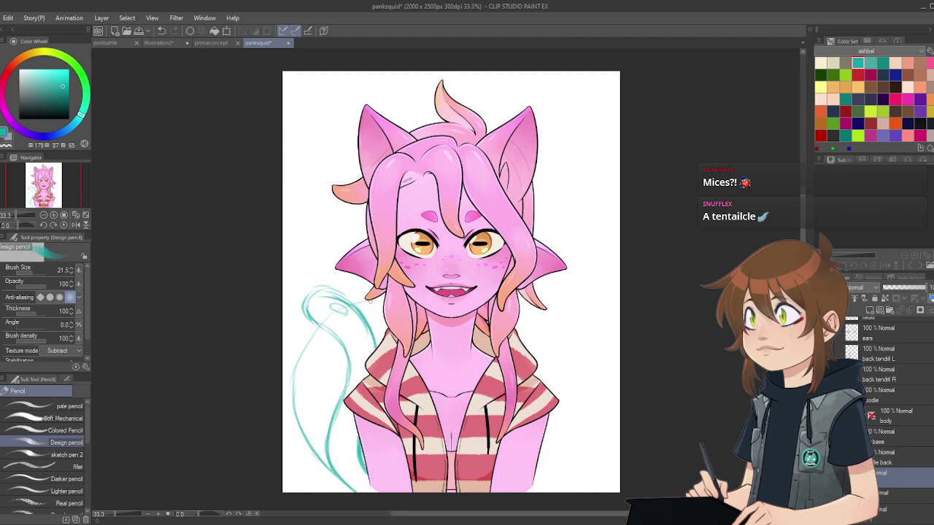
drag(351, 302, 375, 315)
mouse_move(341, 353)
mouse_down()
mouse_move(324, 384)
mouse_move(326, 416)
mouse_up()
drag(326, 382, 333, 446)
drag(344, 403, 324, 455)
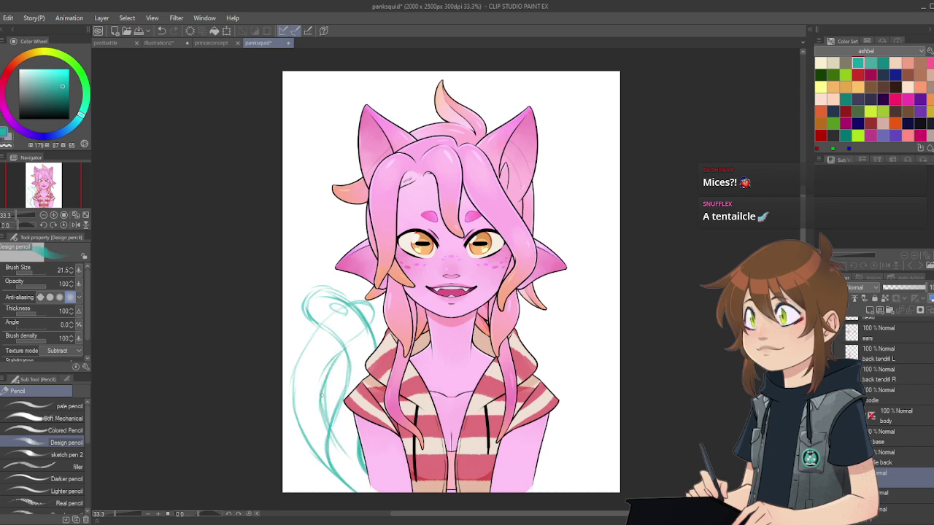
Step: Reinforce the second tentacle's inner and outer edges and add a short detail stroke where the two tentacles cross
drag(359, 417, 334, 461)
drag(333, 363, 319, 392)
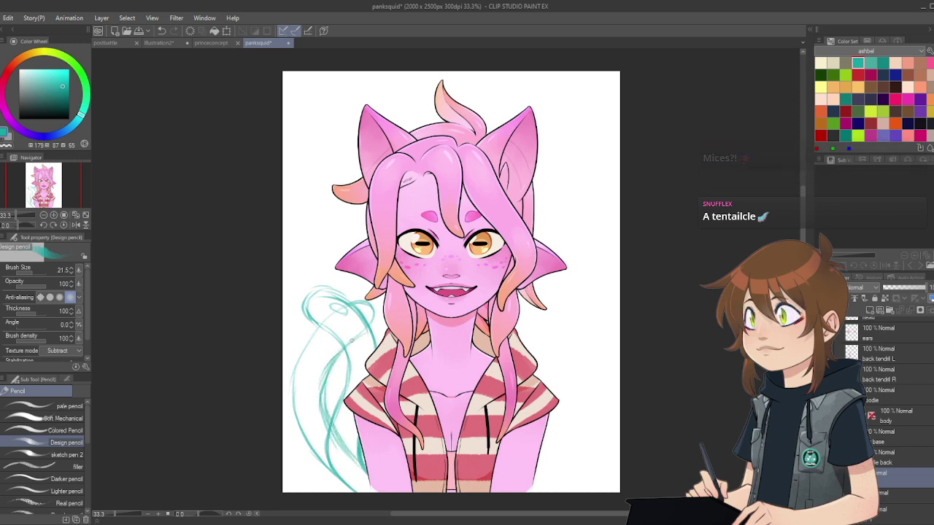
drag(314, 330, 293, 388)
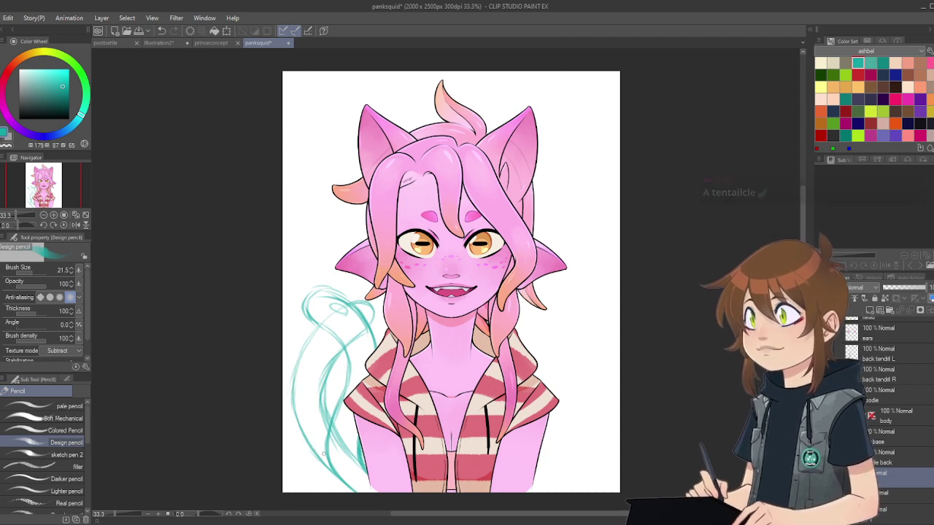
drag(321, 340, 339, 321)
Step: Lower the opacity of the tentacle sketch layer and check the faded sketch against the whole character
click(905, 290)
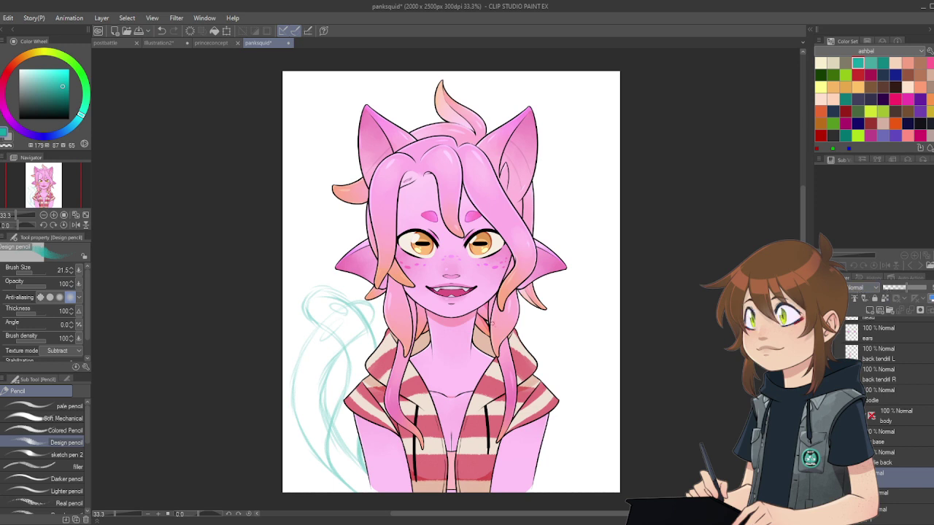
scroll(493, 323, down, 1)
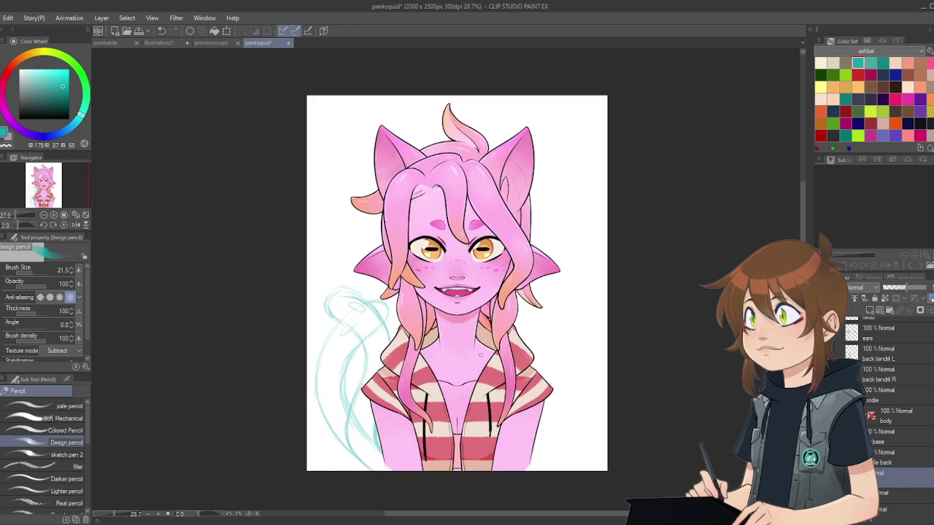
scroll(480, 355, up, 1)
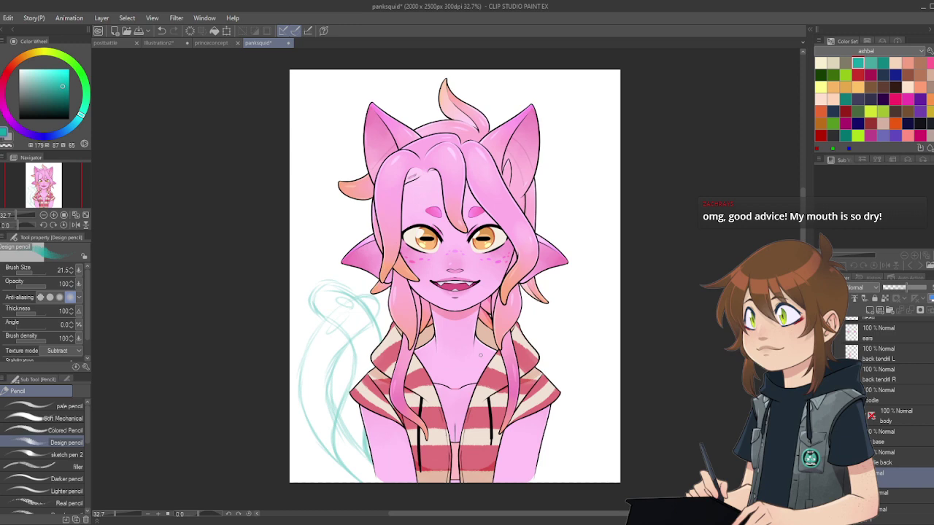
scroll(467, 329, down, 3)
scroll(465, 321, up, 4)
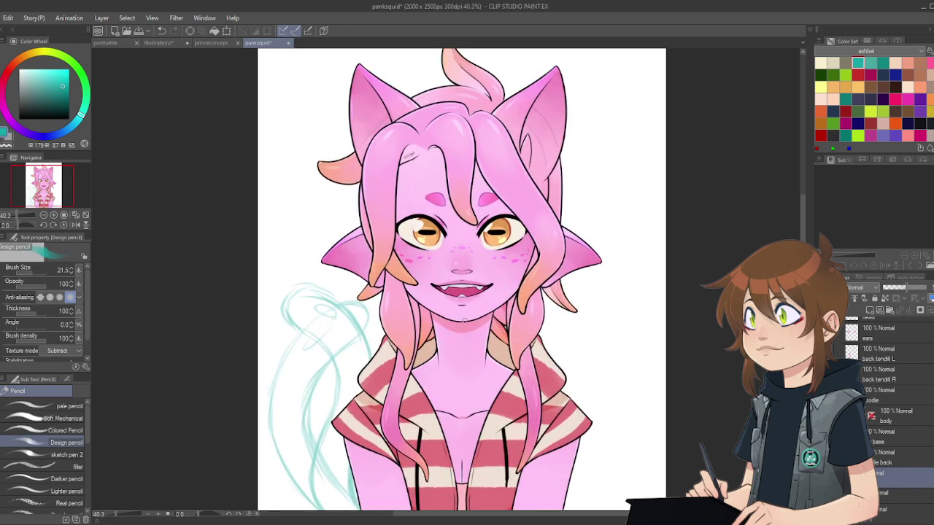
scroll(455, 277, down, 4)
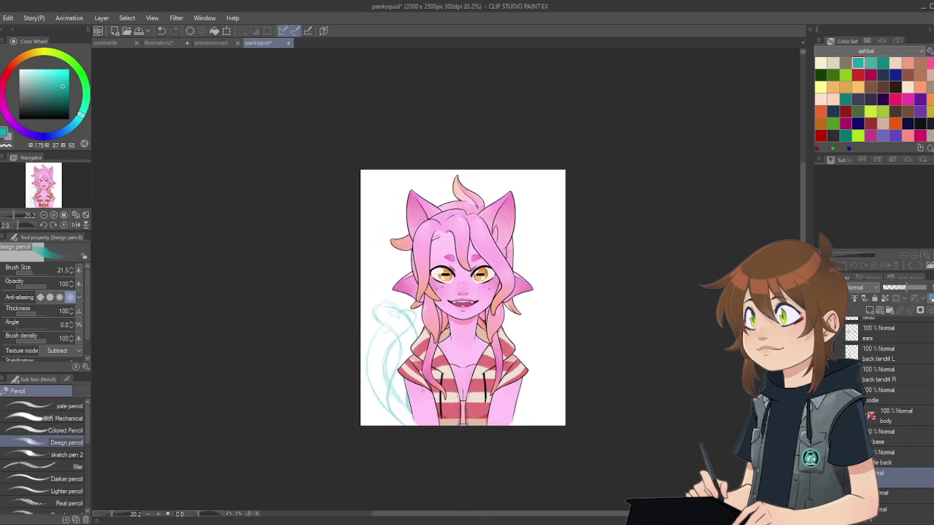
Step: Place the faded tentacle sketch in a layer folder and select the full-opacity layer inside it
scroll(455, 276, up, 2)
scroll(487, 329, up, 2)
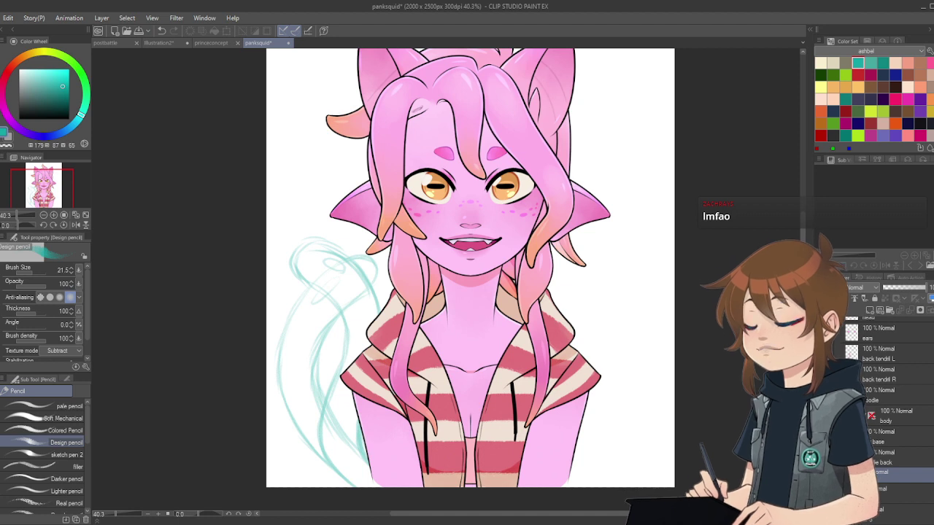
click(880, 498)
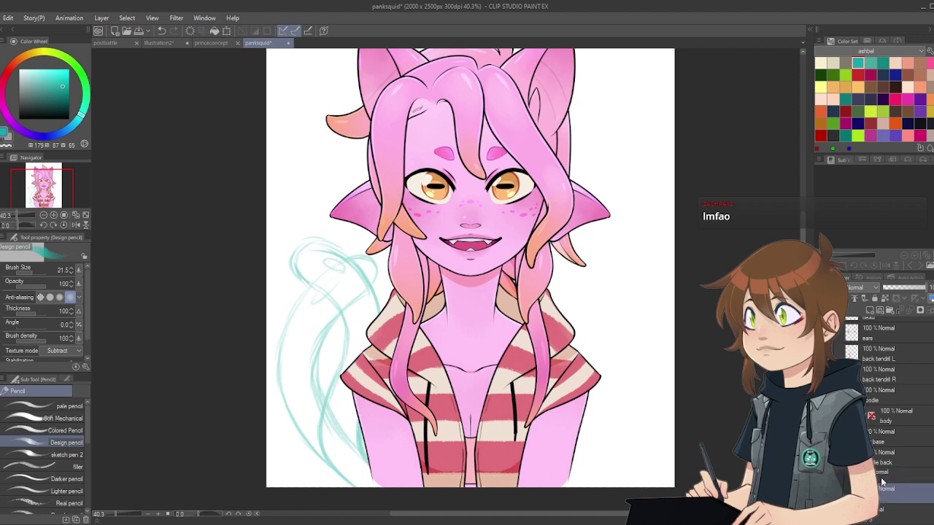
Step: Examine the tentacle sketch beside the torso and the balance of the head and upright ears
scroll(459, 241, down, 1)
scroll(291, 372, up, 2)
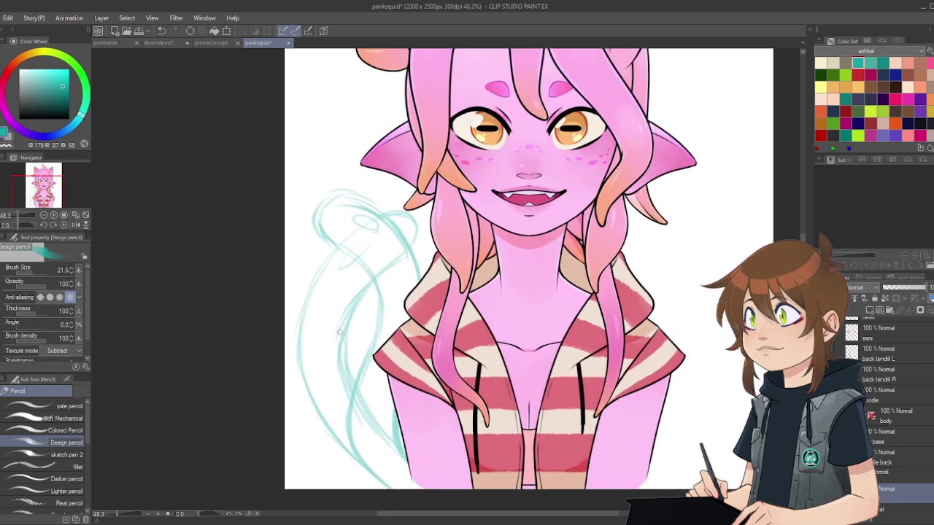
scroll(353, 326, up, 2)
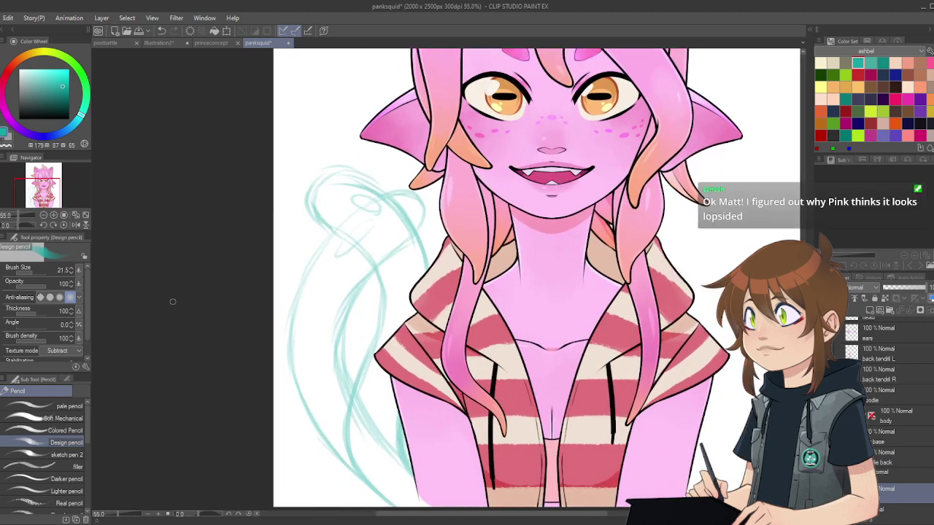
scroll(236, 304, down, 4)
scroll(369, 222, up, 2)
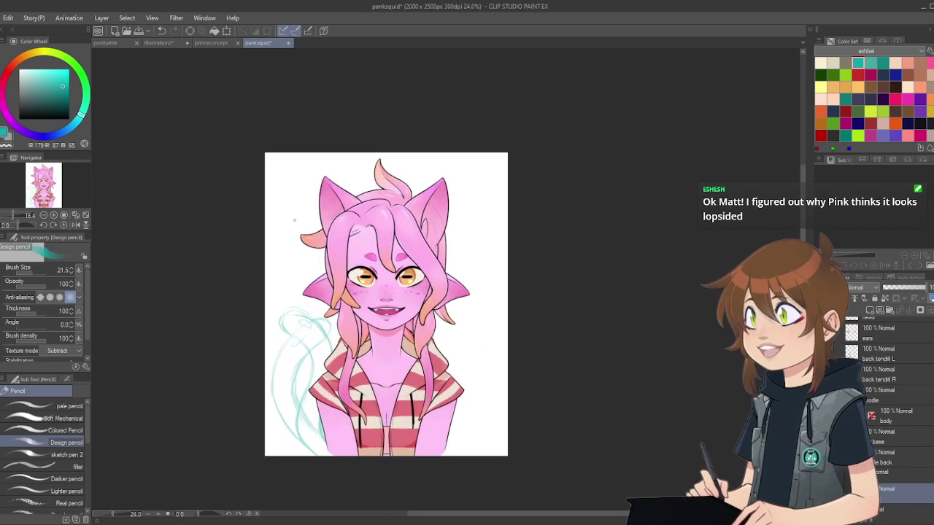
scroll(369, 221, up, 2)
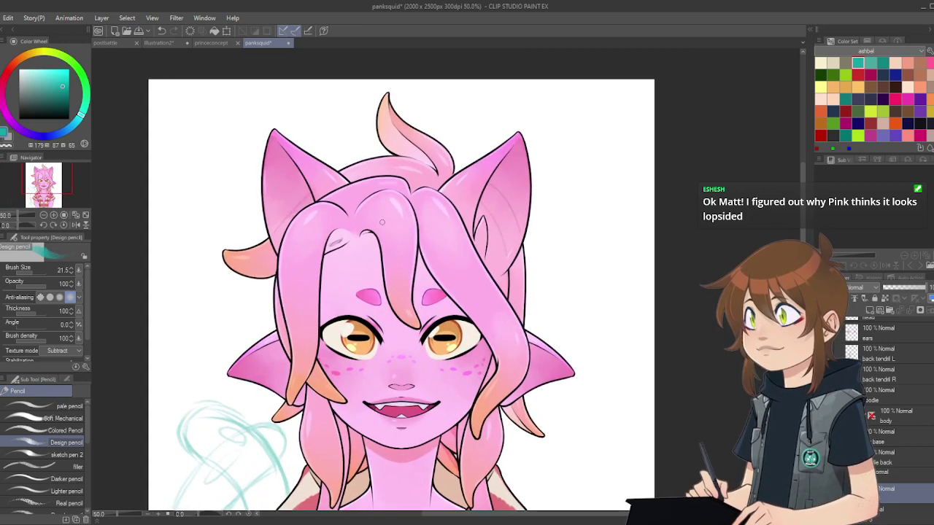
scroll(381, 222, up, 1)
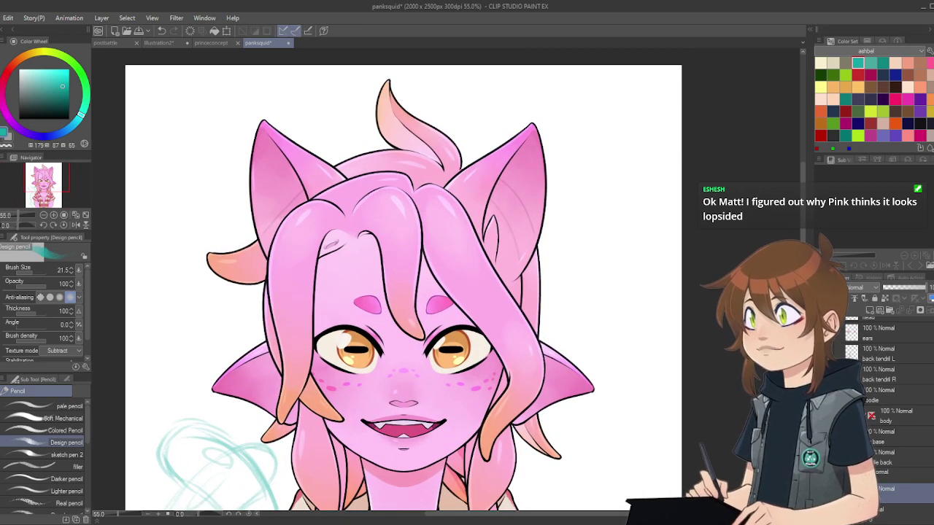
Step: Add a new layer above Layer 2 in the head layers and move it up above the flick layer
scroll(916, 391, up, 1)
scroll(915, 391, up, 6)
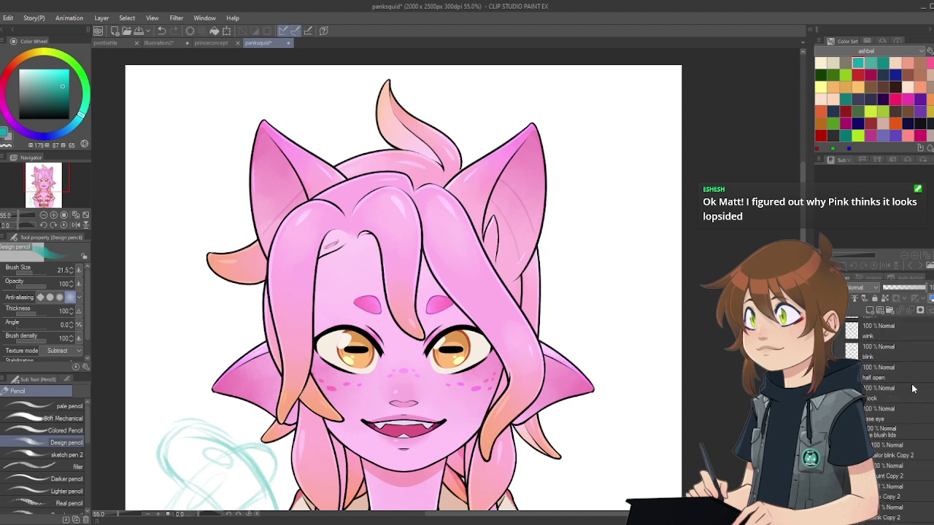
scroll(913, 389, up, 5)
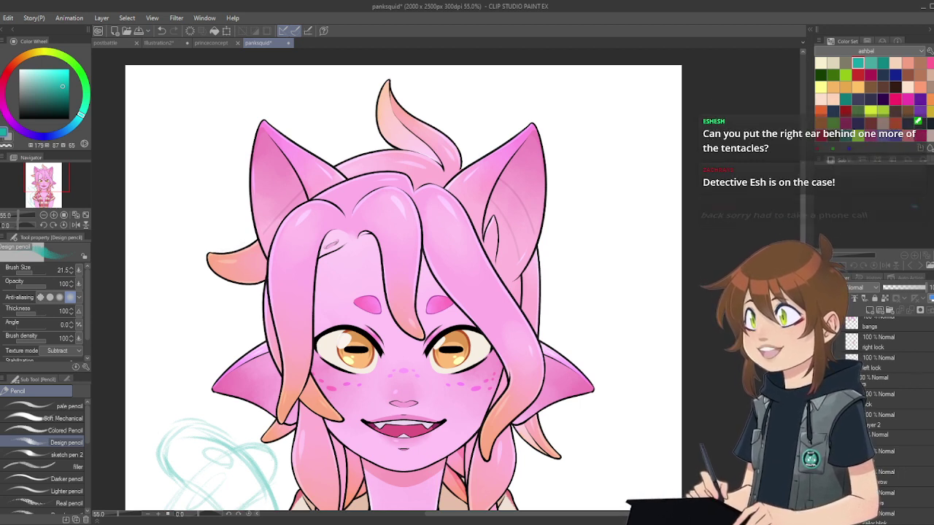
scroll(511, 197, up, 2)
scroll(903, 435, up, 1)
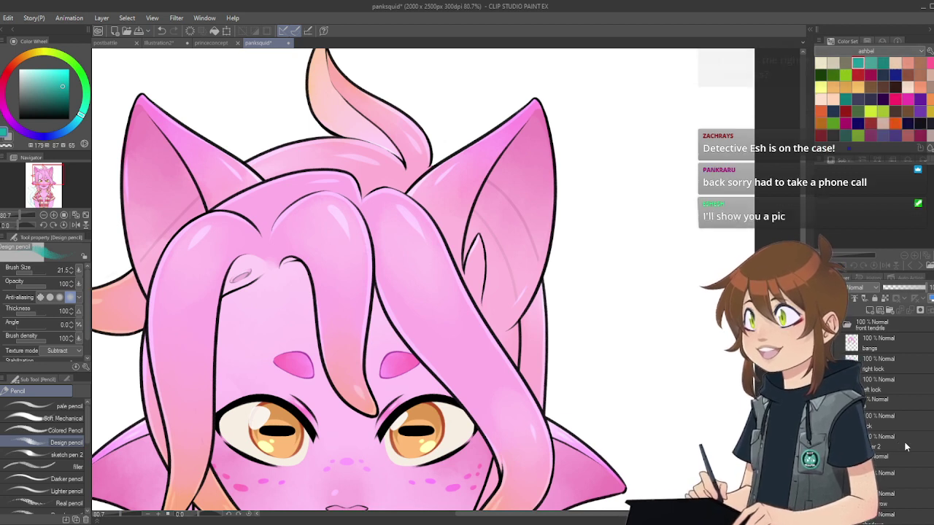
scroll(908, 427, down, 2)
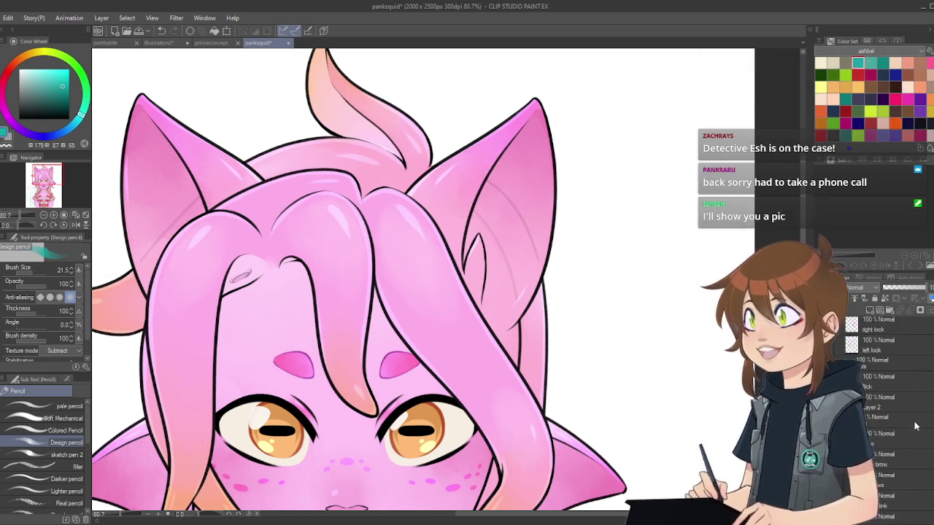
scroll(917, 419, down, 3)
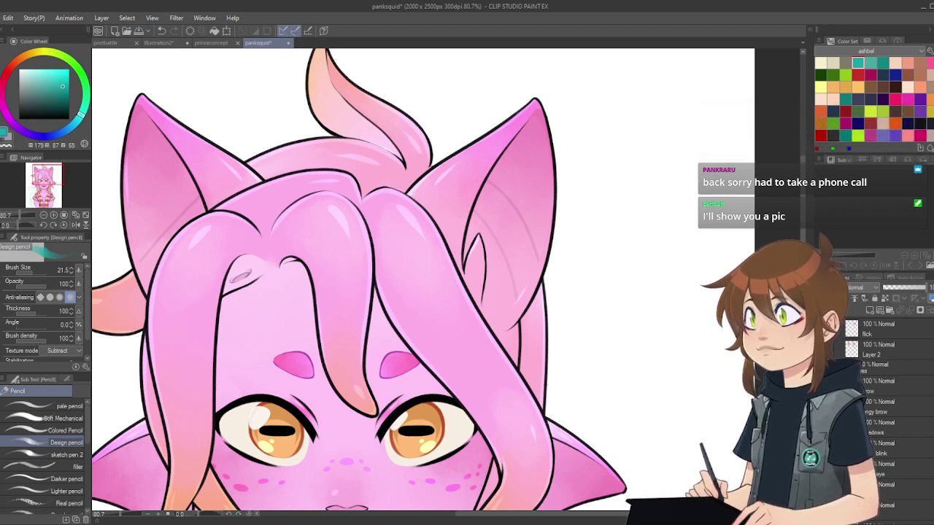
scroll(912, 443, up, 1)
scroll(912, 443, up, 5)
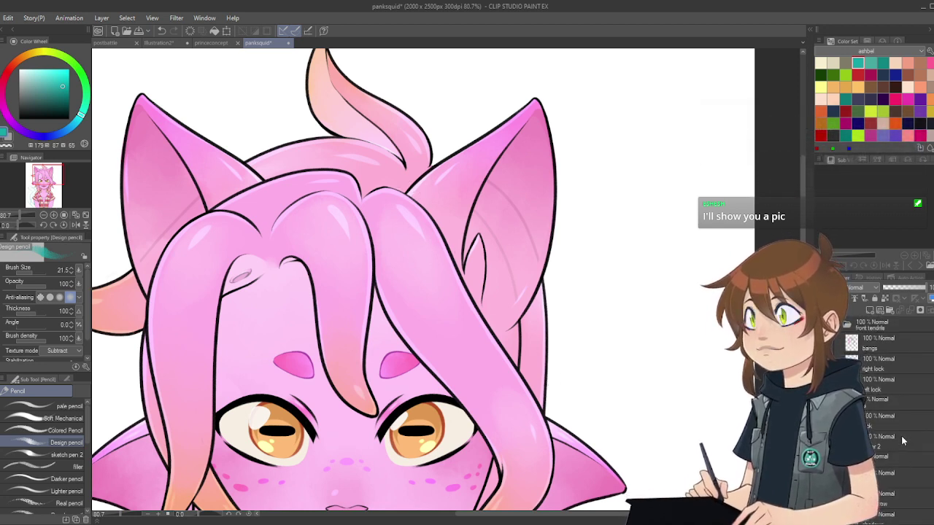
click(896, 440)
click(870, 309)
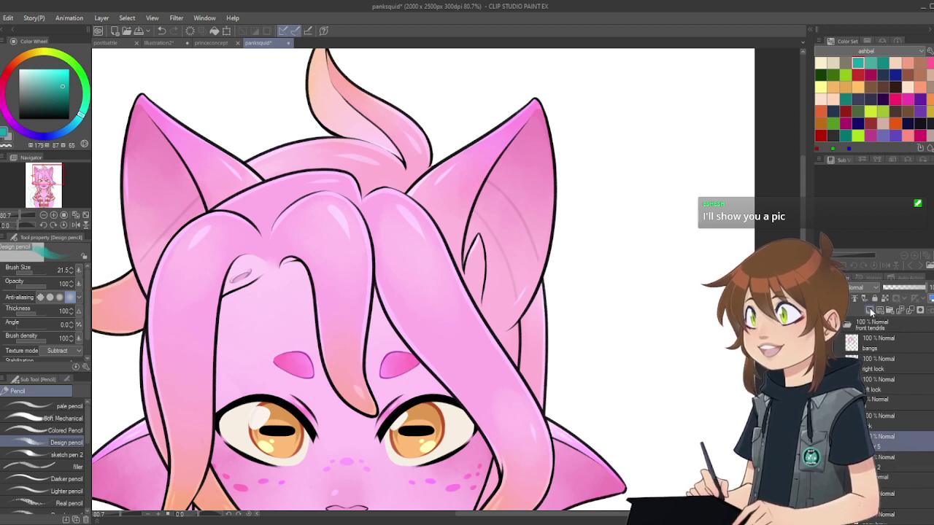
drag(897, 451, 897, 413)
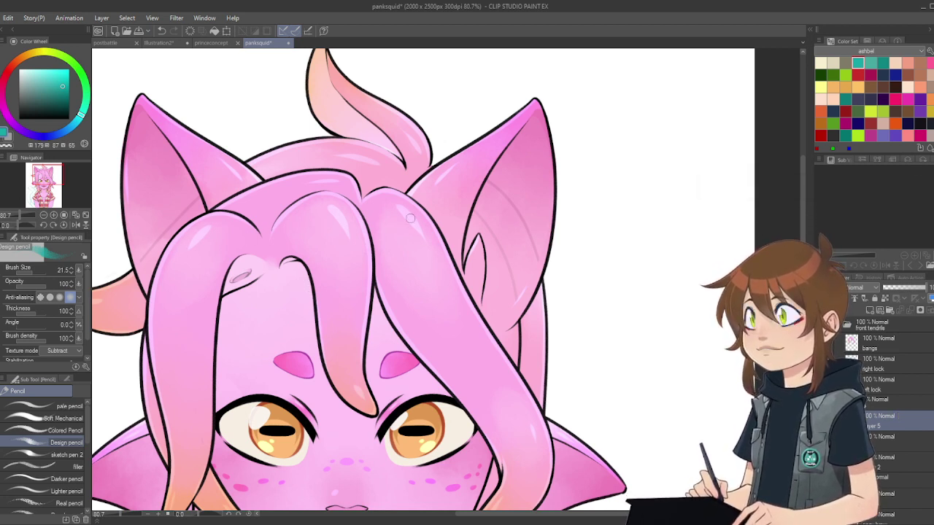
Step: Sketch a teal tentacle curving from the parting over the ear at the viewer's right to an outward tip above the side fin
mouse_move(428, 205)
mouse_down()
mouse_move(481, 246)
mouse_move(521, 324)
mouse_up()
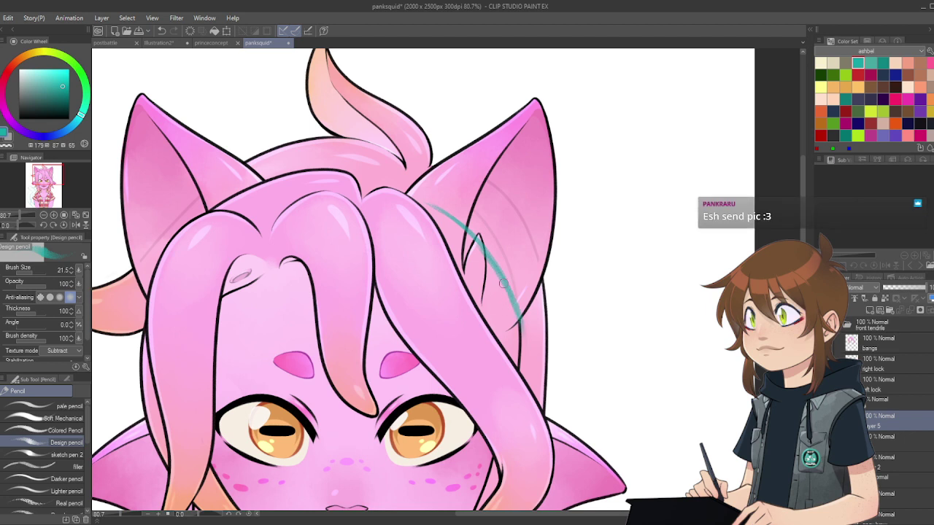
mouse_move(504, 284)
mouse_down()
mouse_move(538, 379)
mouse_move(617, 425)
mouse_up()
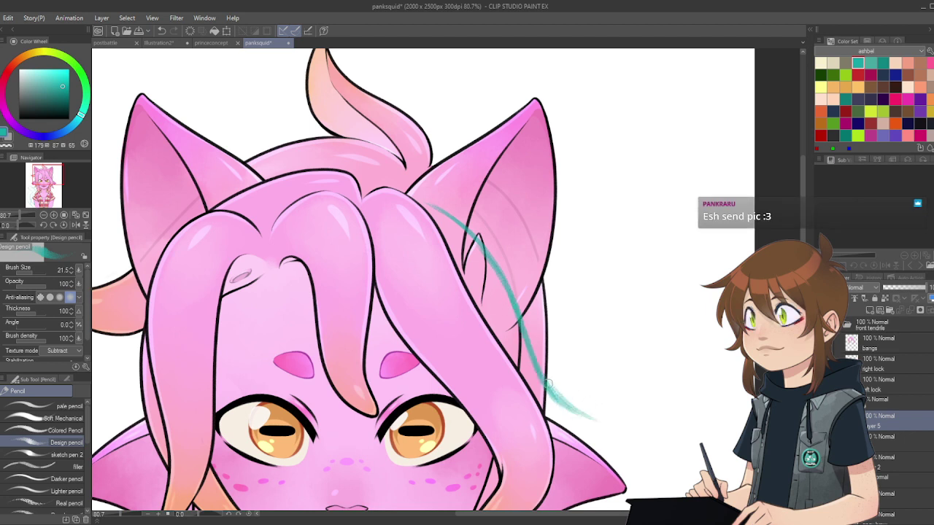
mouse_move(551, 432)
mouse_down()
mouse_move(613, 441)
mouse_move(609, 425)
mouse_up()
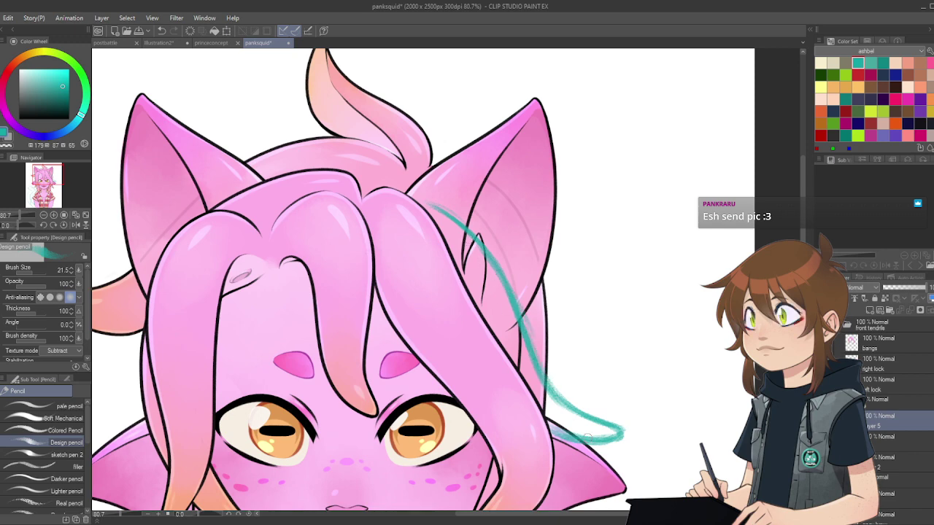
scroll(474, 314, down, 4)
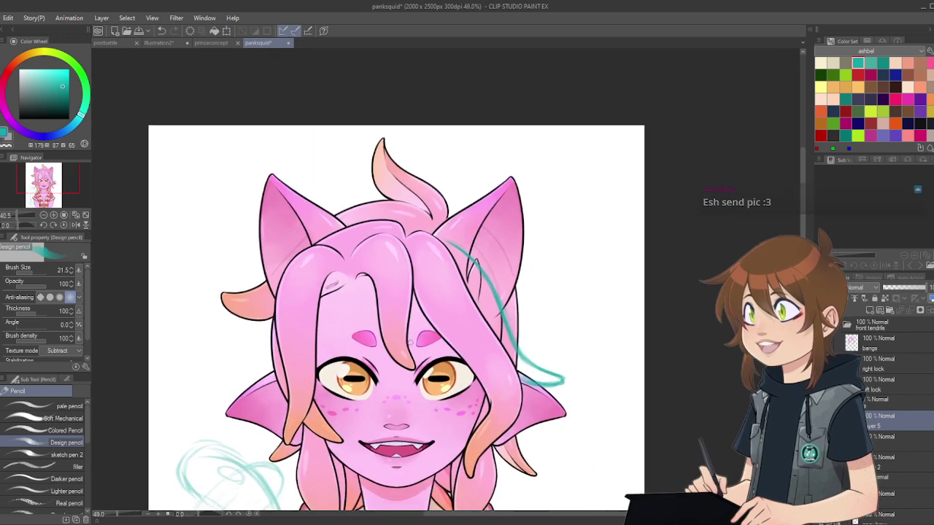
scroll(418, 351, up, 1)
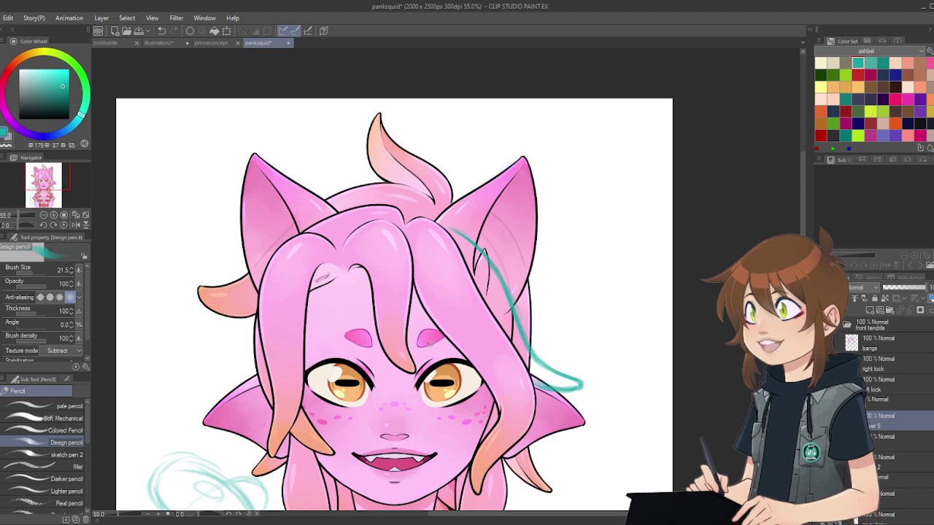
scroll(531, 285, up, 1)
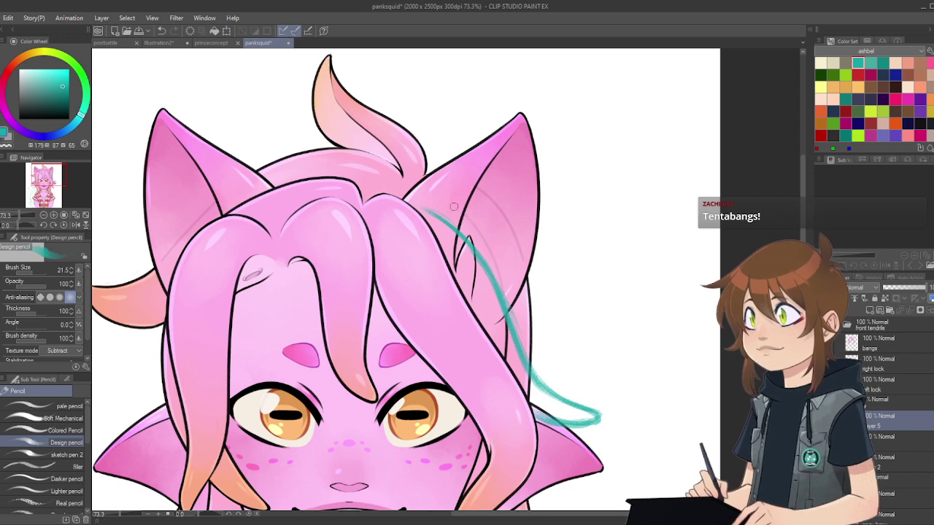
scroll(453, 207, down, 1)
scroll(486, 264, up, 1)
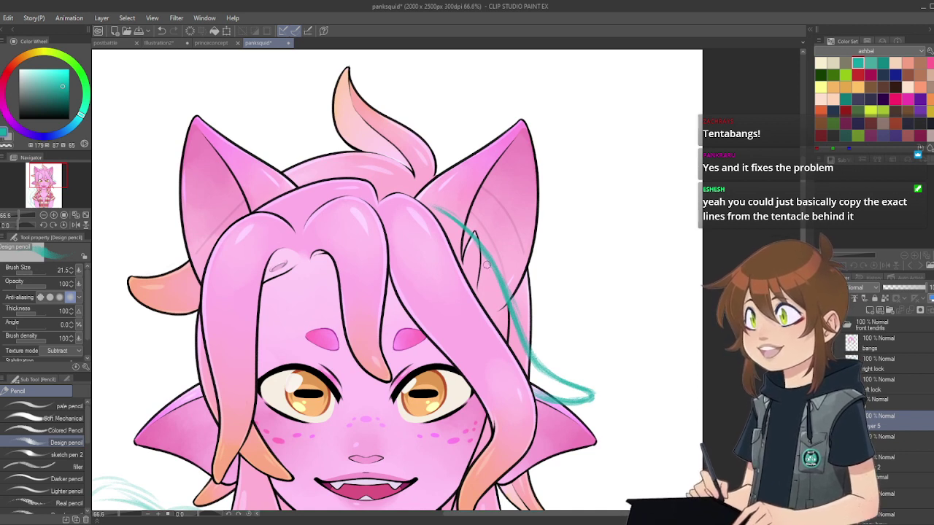
scroll(487, 265, up, 3)
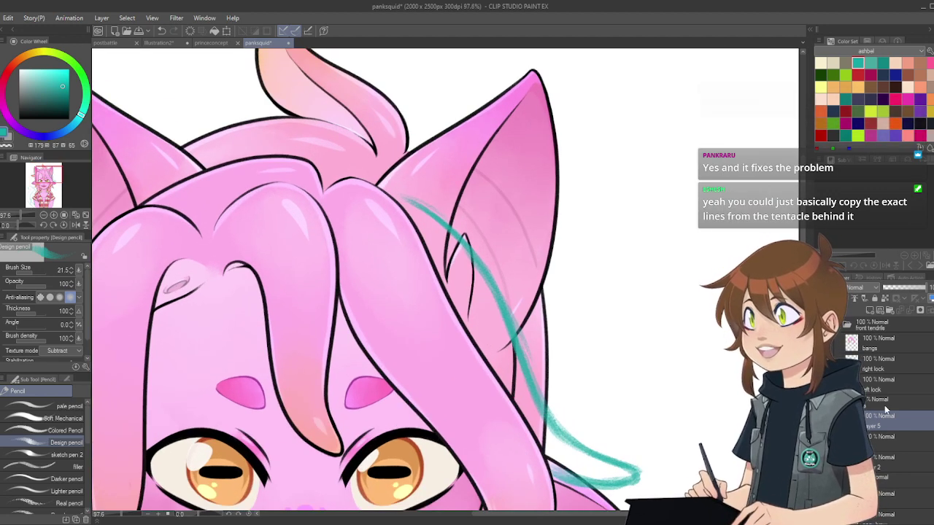
Step: Hide the teal sketch and, on a new layer, try painting over the inner-ear tuft with sampled pink using the Soft Mechanical pencil
key(ctrl+z)
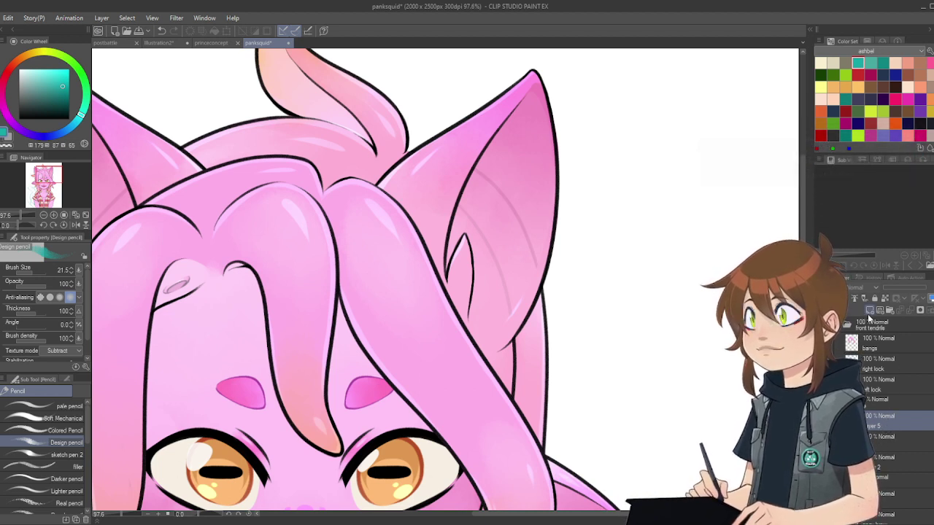
click(869, 311)
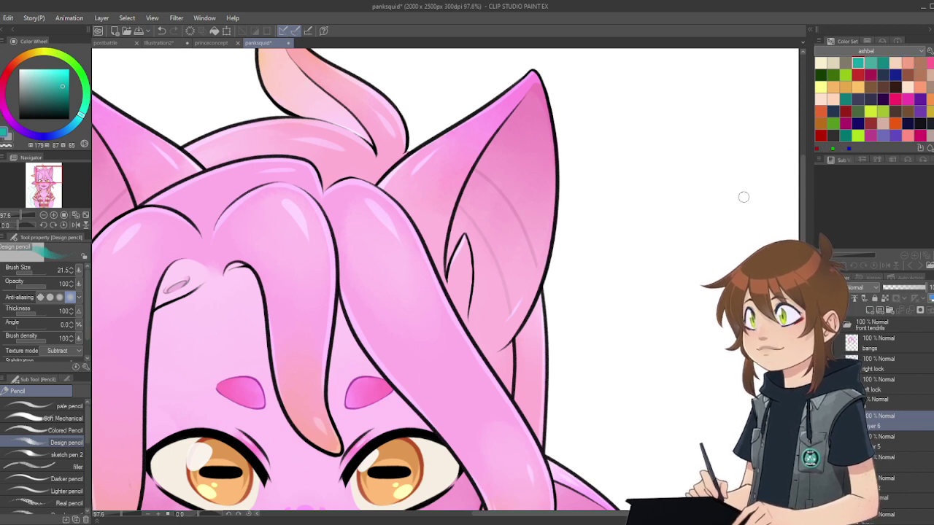
alt+click(508, 358)
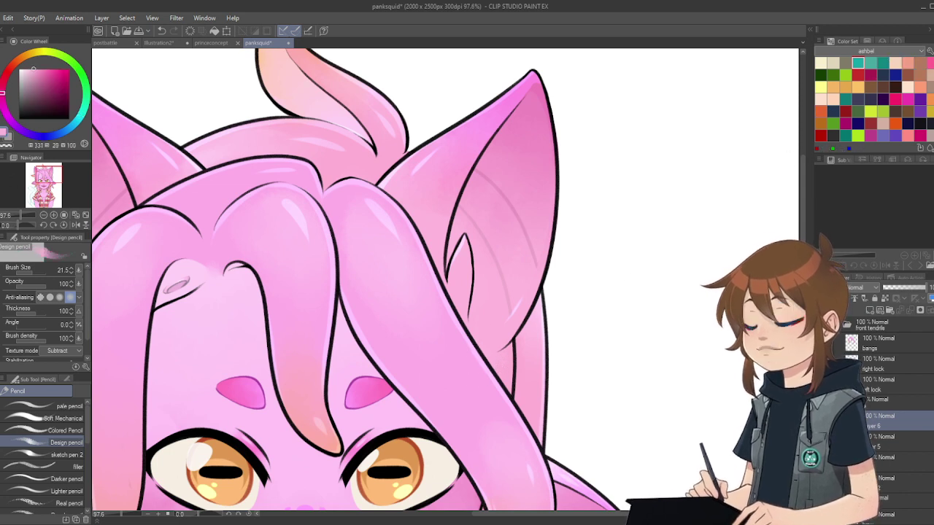
click(44, 419)
click(36, 275)
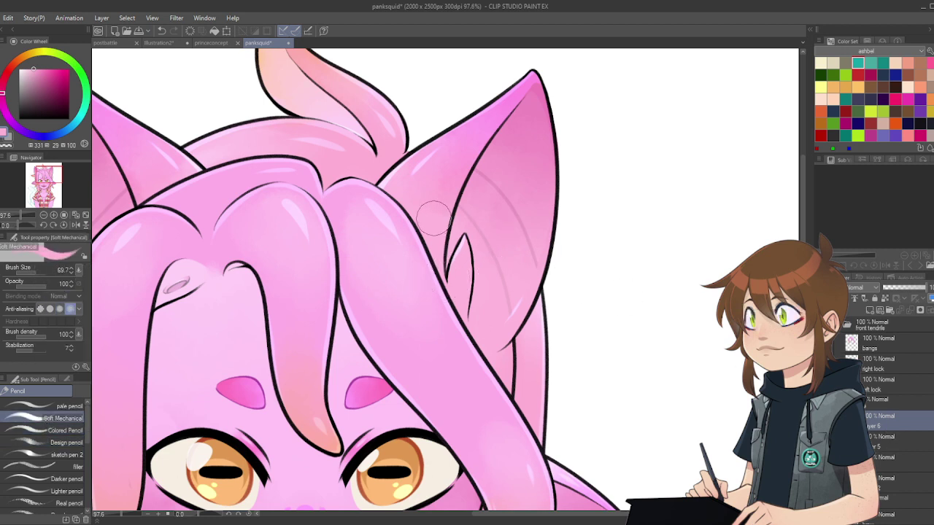
mouse_move(422, 198)
mouse_down()
mouse_move(457, 236)
mouse_move(429, 201)
mouse_move(472, 275)
mouse_move(452, 222)
mouse_move(491, 321)
mouse_up()
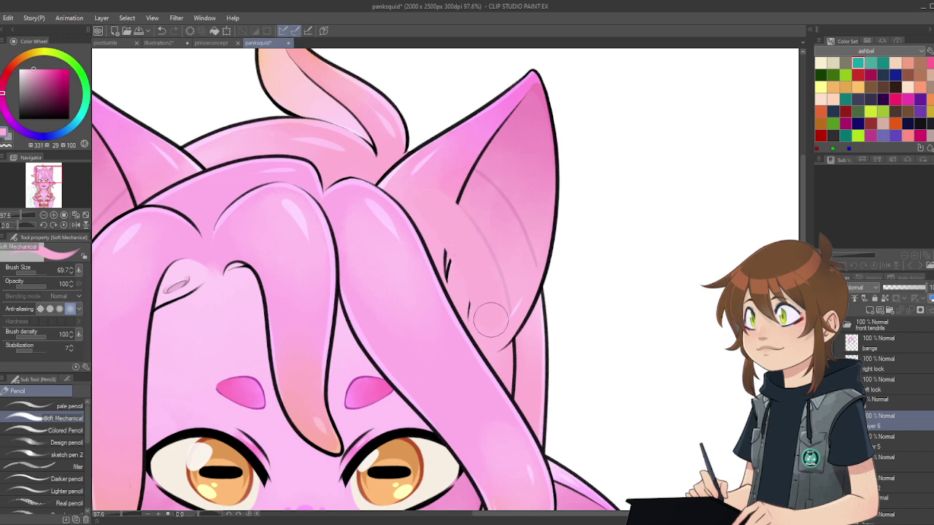
drag(453, 258, 428, 241)
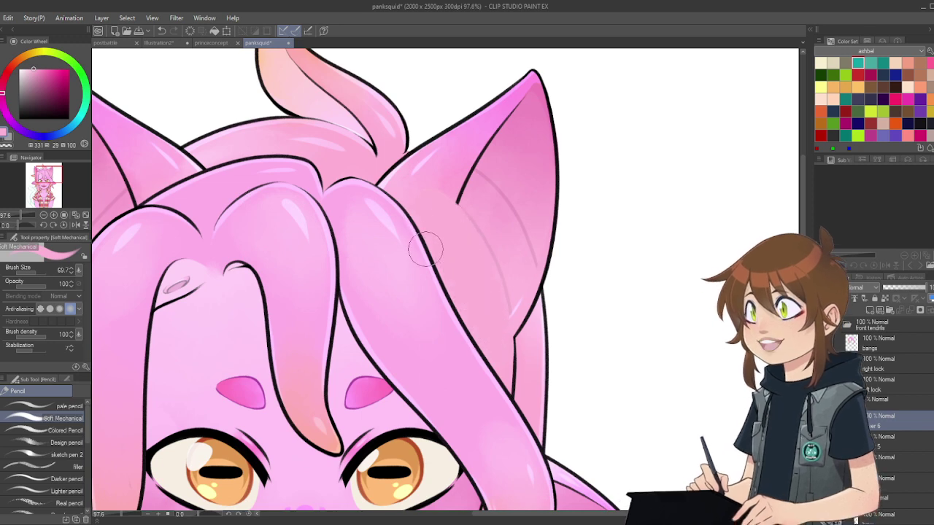
scroll(441, 241, down, 2)
scroll(444, 232, down, 1)
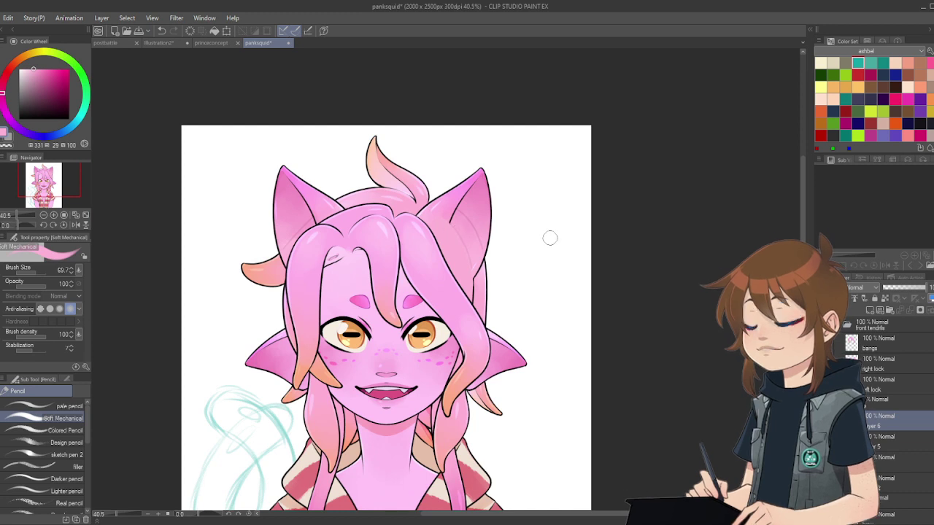
scroll(551, 238, up, 2)
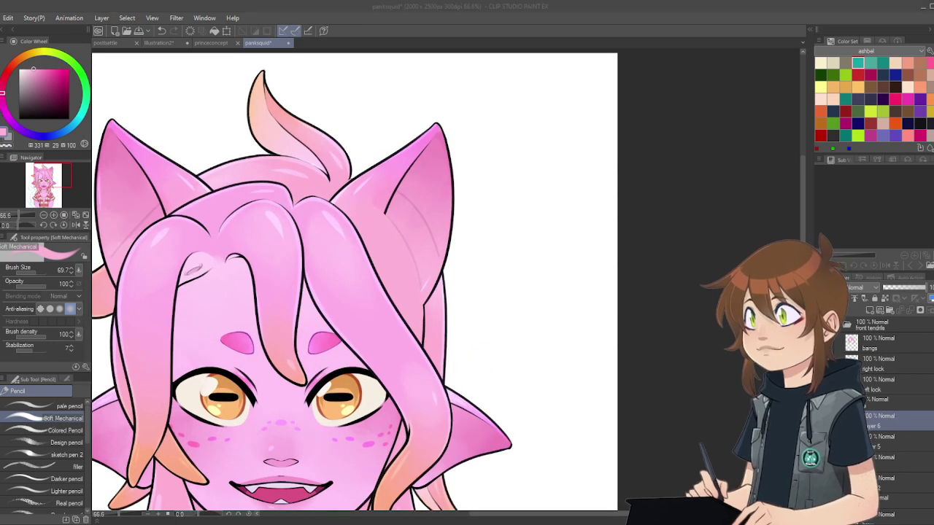
Step: Discard the pink paint-over layer on the ear and show the teal tentacle sketch again
click(477, 206)
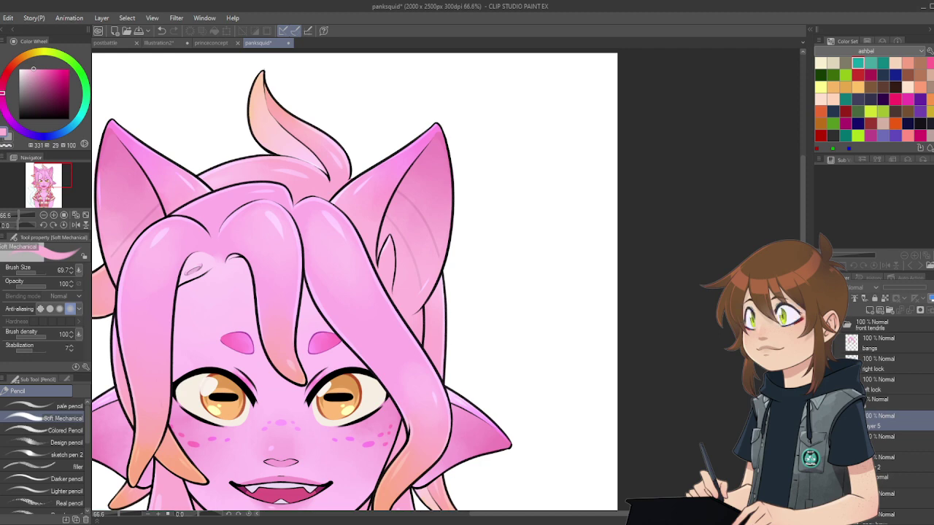
drag(351, 212, 508, 398)
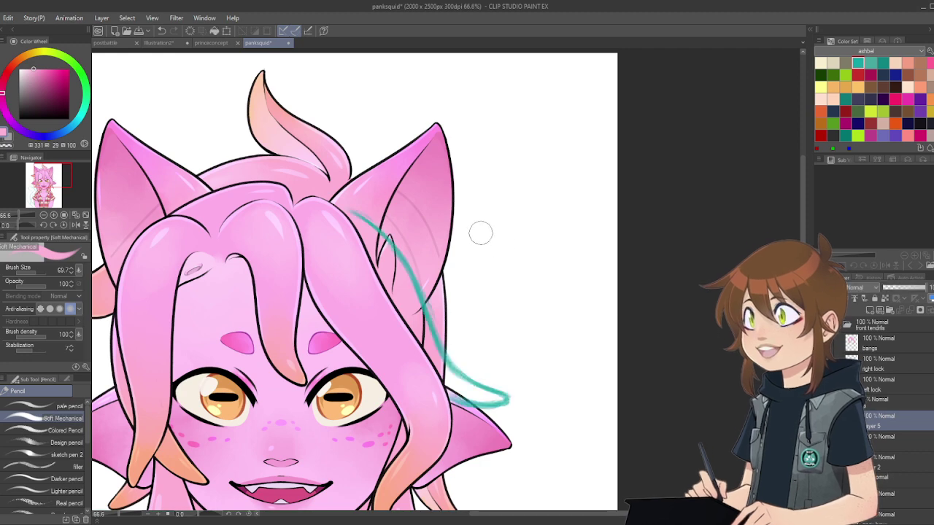
scroll(467, 233, down, 1)
scroll(338, 250, up, 1)
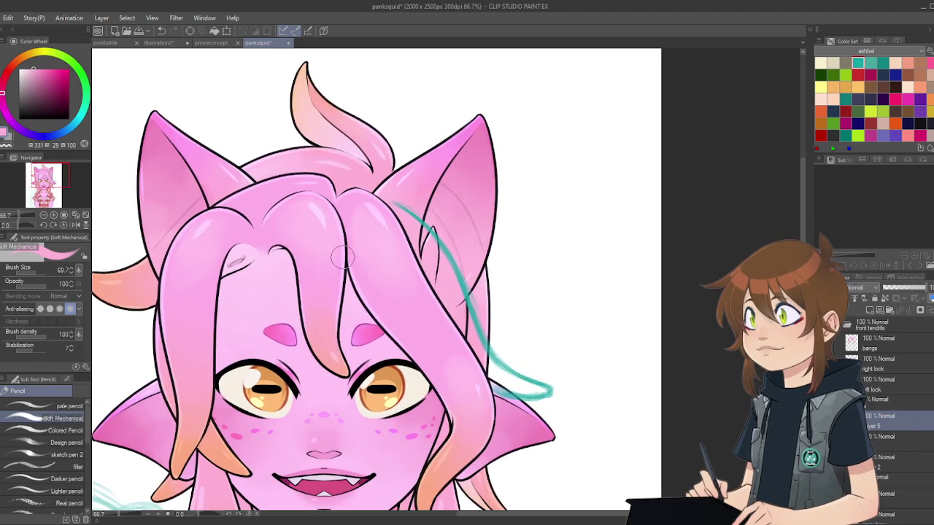
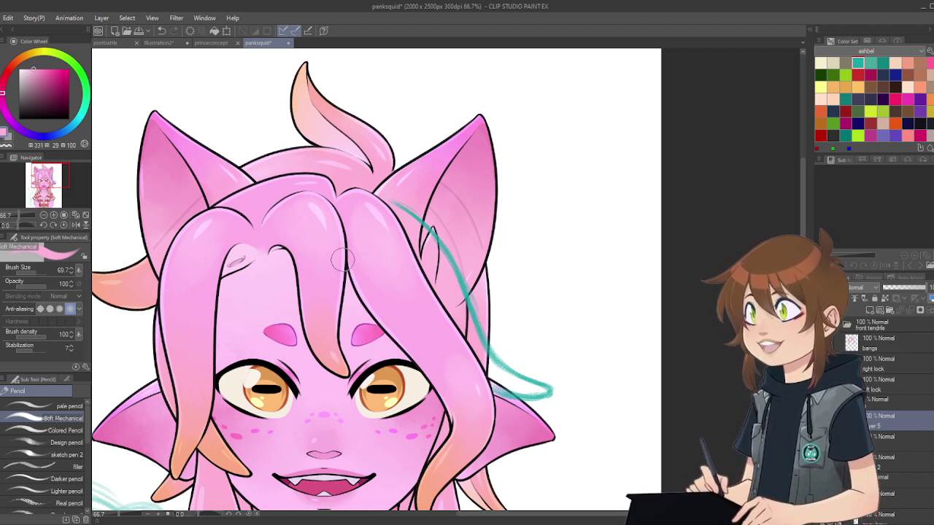
Step: Lower the opacity of the teal hair tentacle sketch layer so it serves as a faint guide
scroll(343, 226, down, 3)
scroll(421, 210, up, 4)
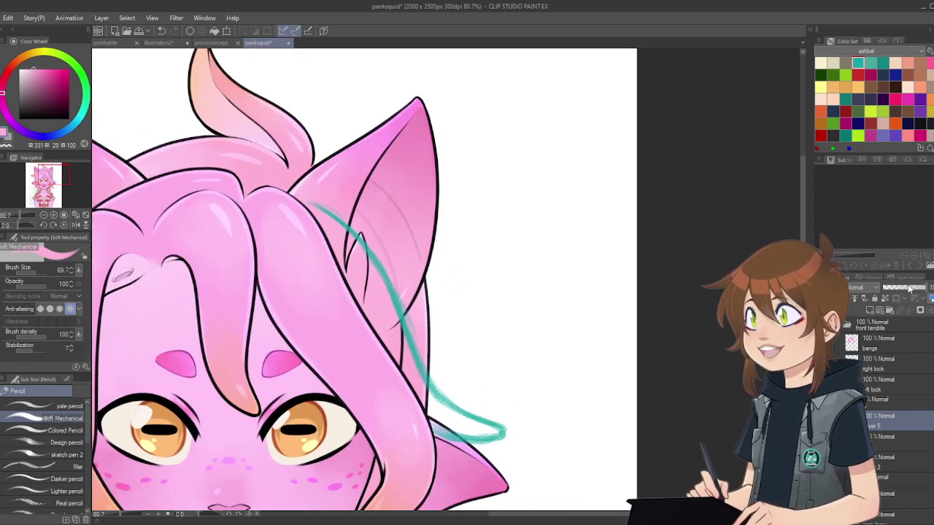
drag(910, 289, 905, 289)
scroll(516, 282, up, 2)
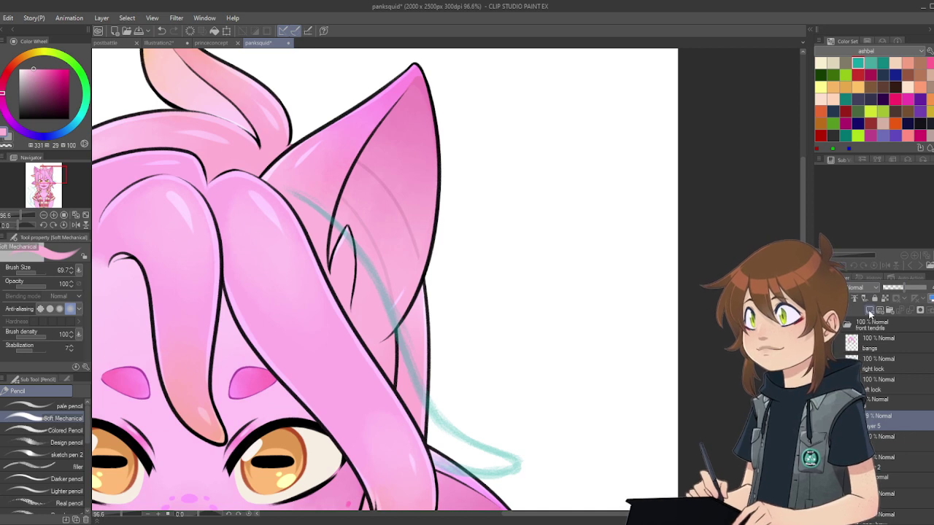
Step: Add a new layer above the teal guide and prepare the Colored Pencil in black at brush size 9
click(870, 312)
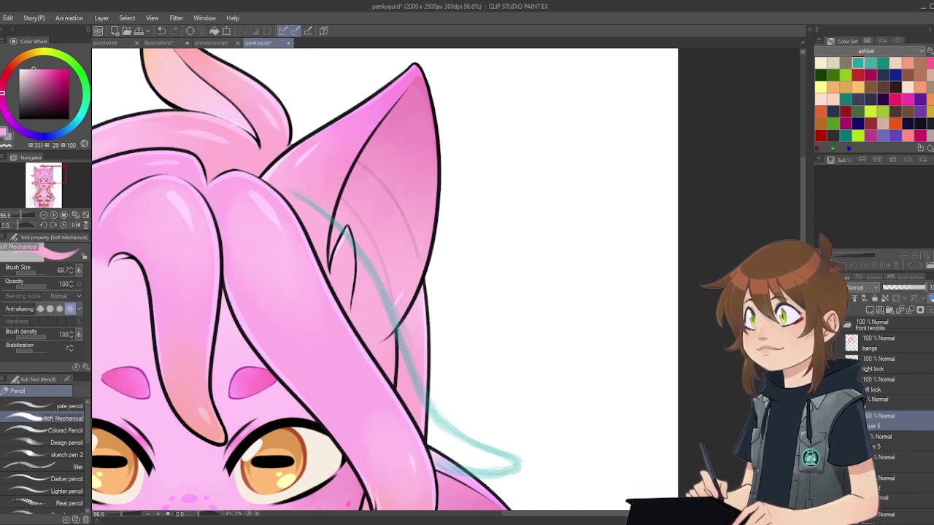
drag(42, 101, 19, 119)
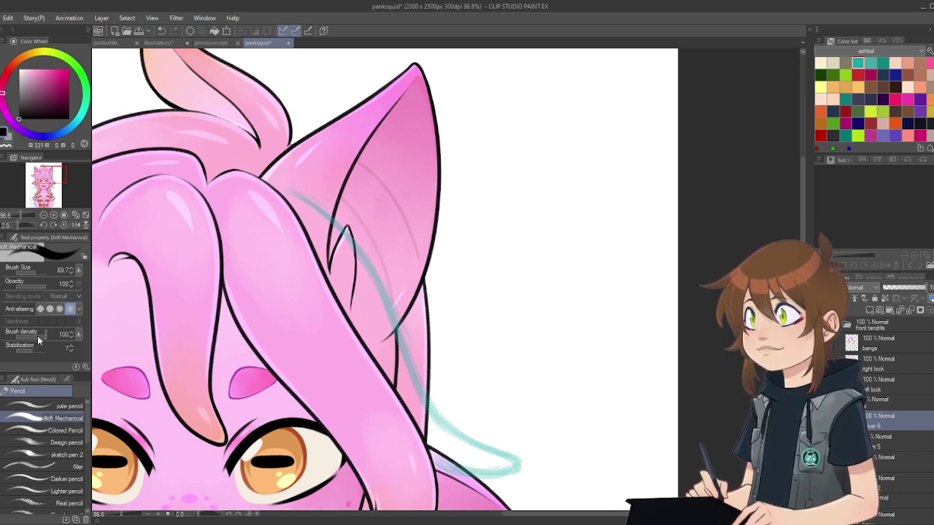
click(64, 430)
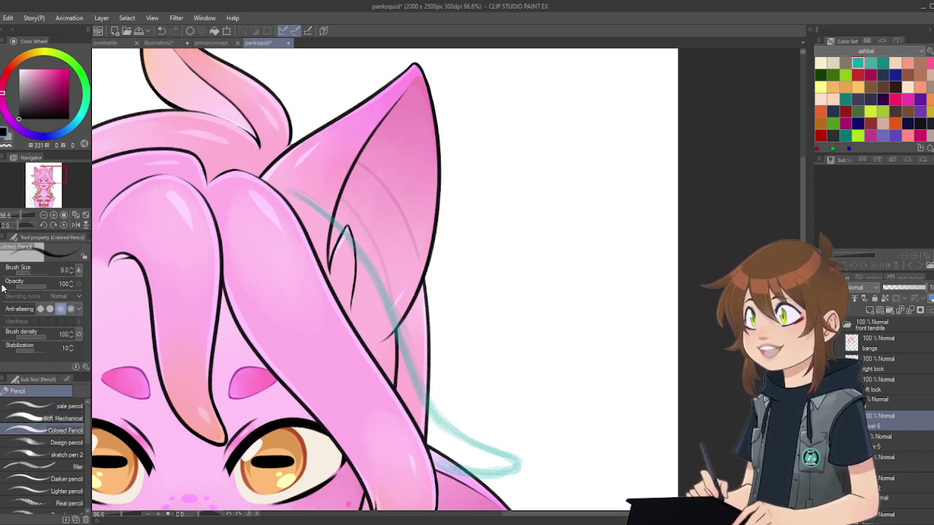
click(70, 273)
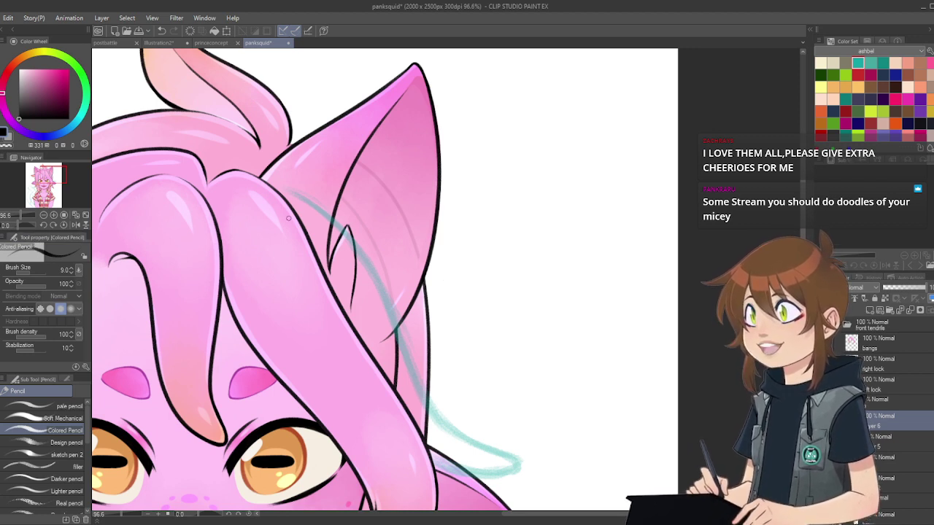
Step: Ink the outer edge of the hair tentacle from the parting over the ear, redoing the stroke until its curve flows smoothly
mouse_move(282, 187)
mouse_down()
mouse_move(365, 264)
mouse_move(420, 368)
mouse_up()
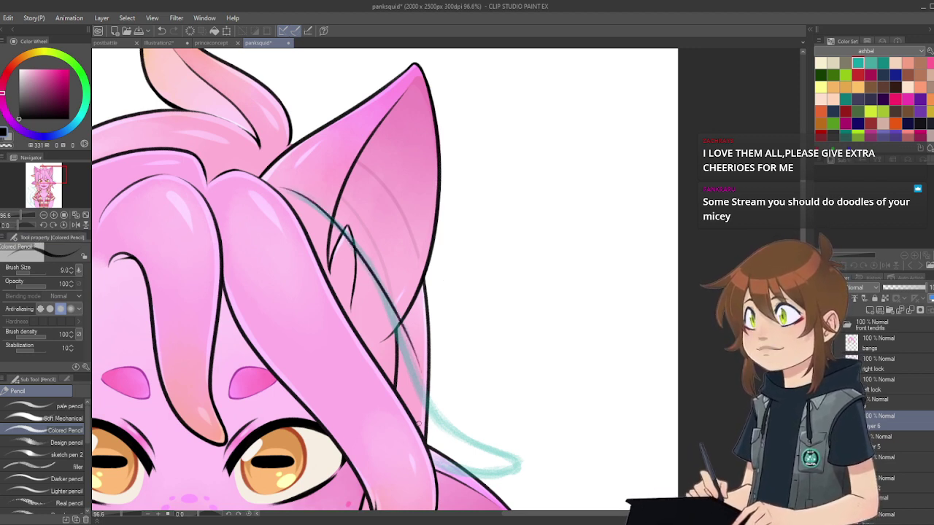
key(ctrl+z)
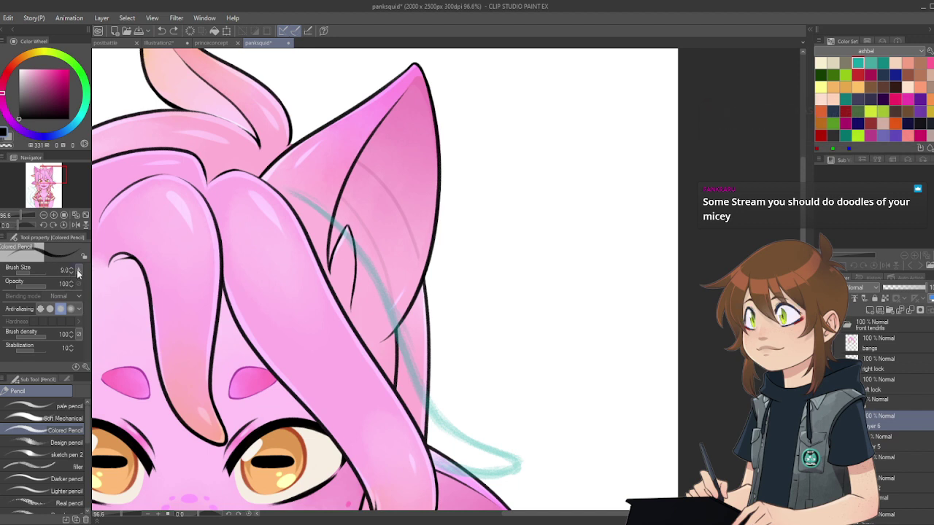
drag(297, 194, 433, 435)
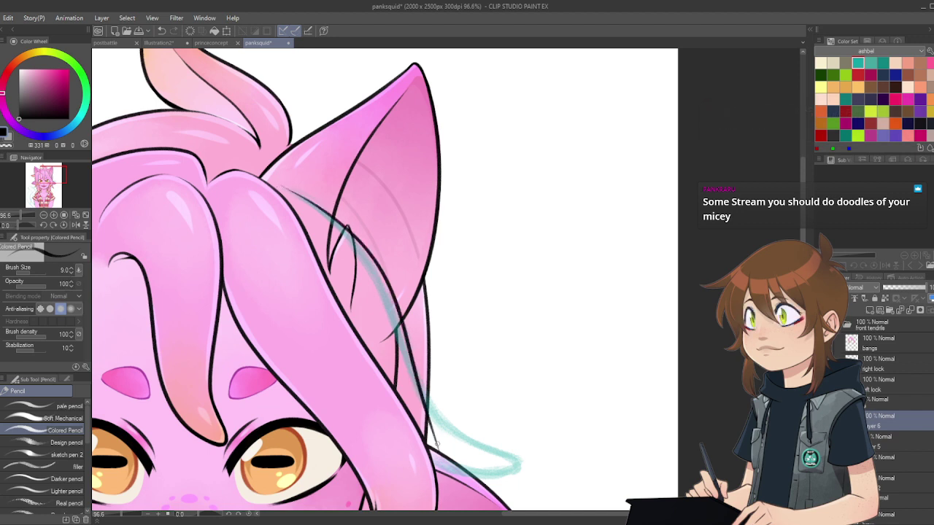
key(ctrl+z)
mouse_move(281, 187)
mouse_down()
mouse_move(413, 368)
mouse_move(420, 403)
mouse_up()
key(ctrl+z)
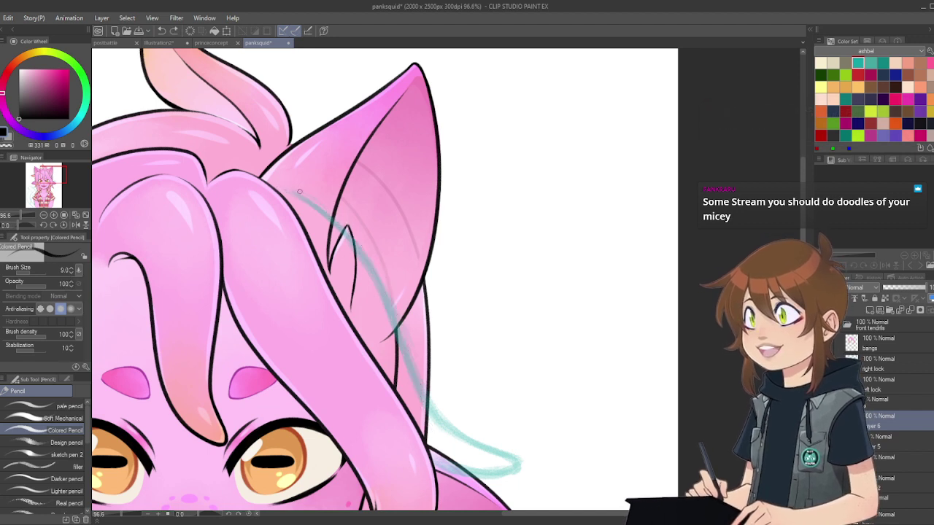
mouse_move(284, 188)
mouse_down()
mouse_move(412, 341)
mouse_move(427, 395)
mouse_up()
key(ctrl+z)
drag(279, 187, 429, 403)
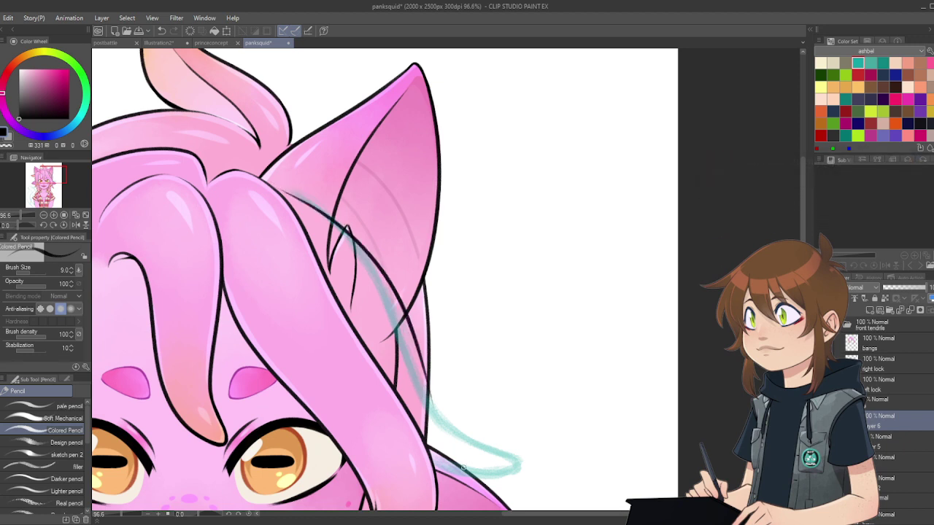
key(ctrl+z)
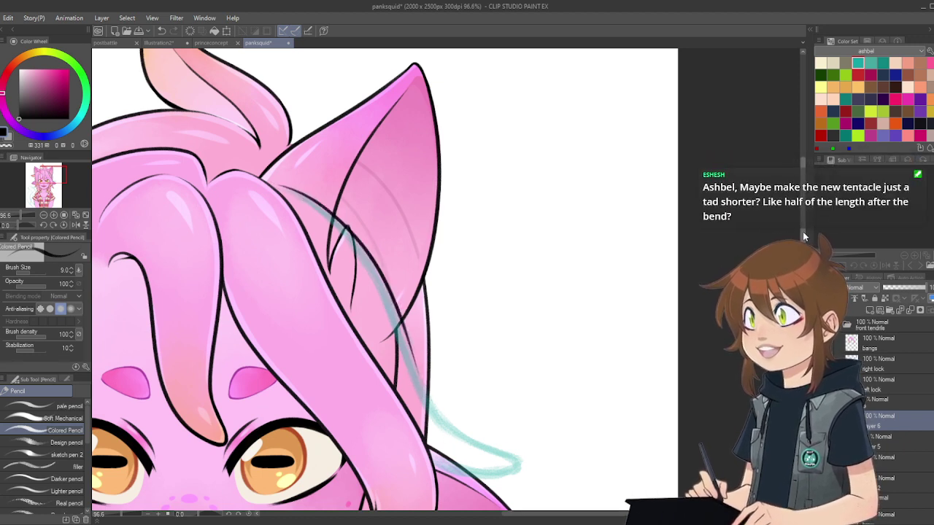
Step: Extend the black outline along the teal guide to the outward tip, then ink the underside back to the hair lock
scroll(384, 280, down, 2)
scroll(434, 302, up, 5)
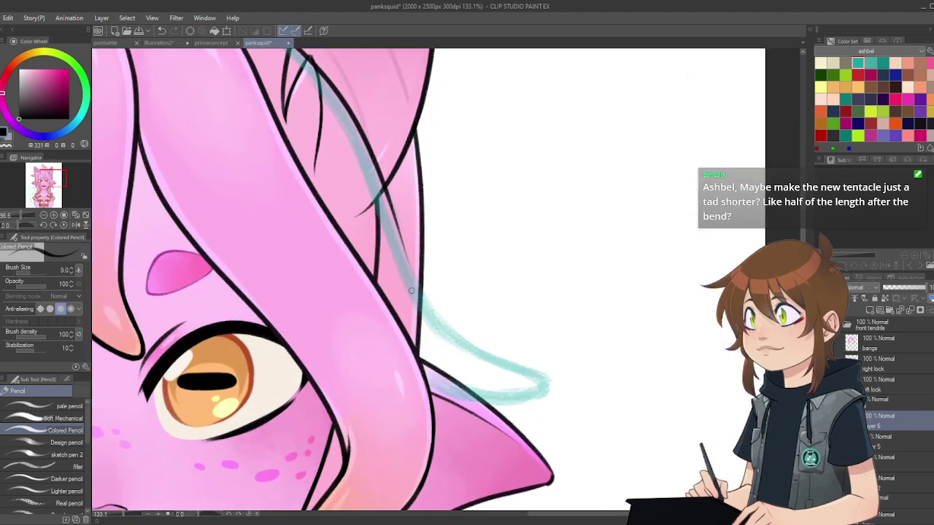
drag(390, 200, 414, 271)
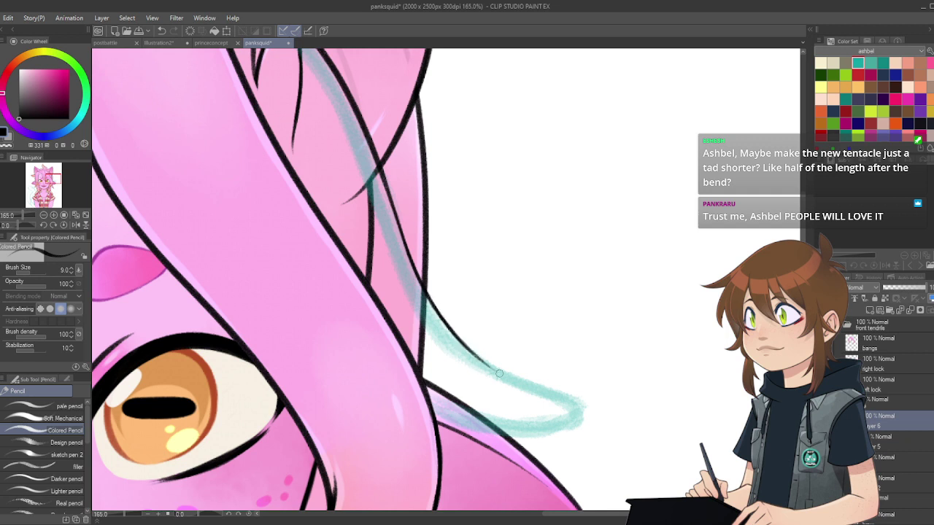
drag(460, 340, 563, 403)
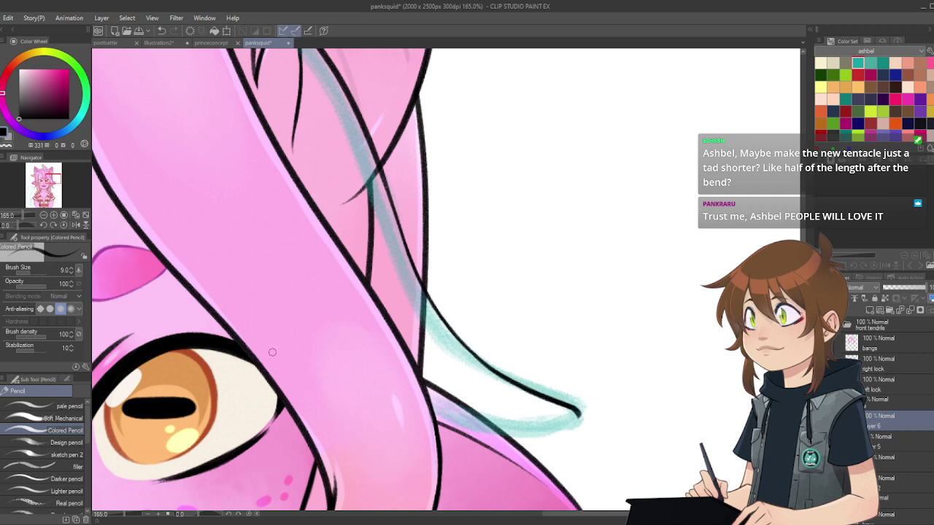
click(54, 224)
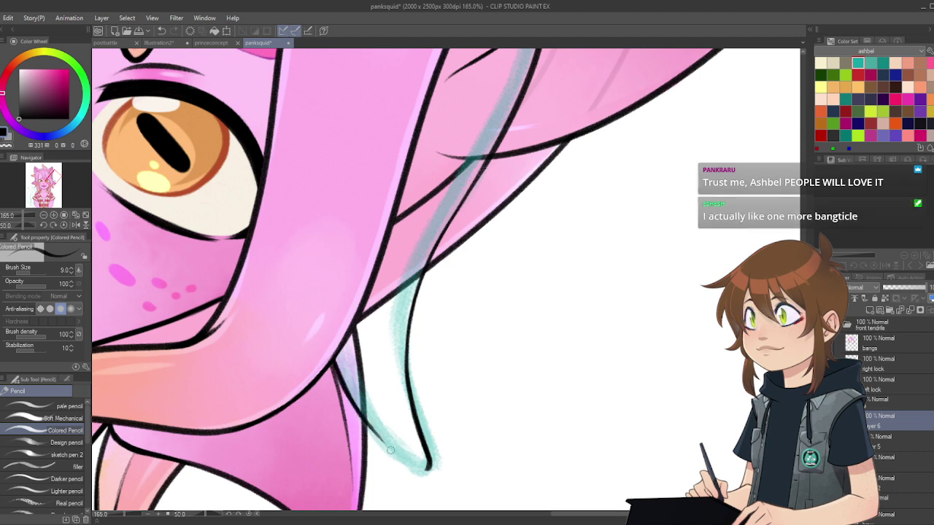
drag(348, 400, 416, 469)
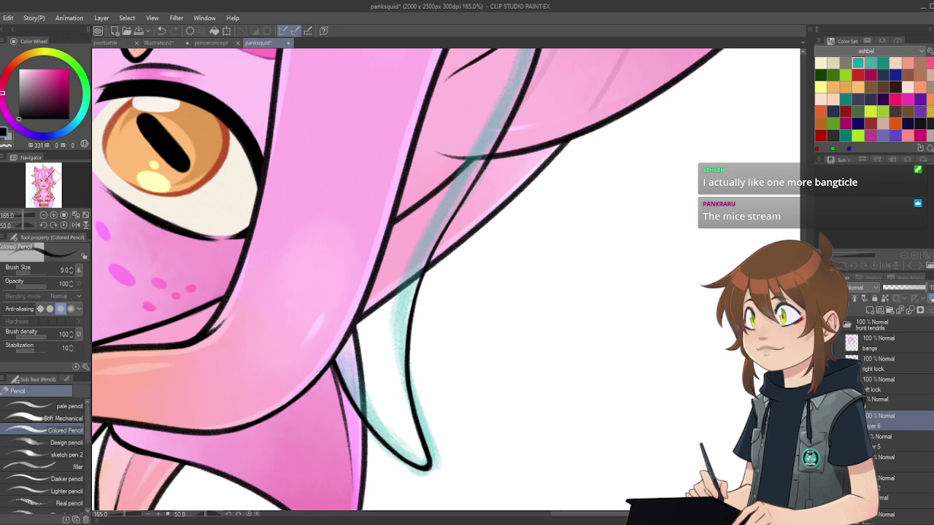
Step: Straighten the canvas, fade the teal guide layer until only the black outline shows, and reselect the outline's layer
click(64, 226)
drag(351, 270, 249, 270)
drag(320, 178, 409, 177)
click(915, 446)
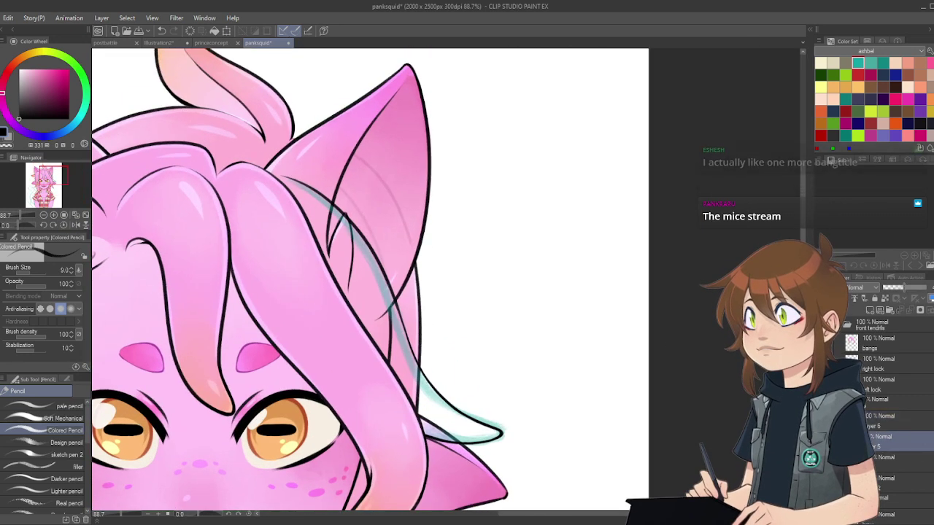
click(471, 204)
scroll(441, 229, down, 5)
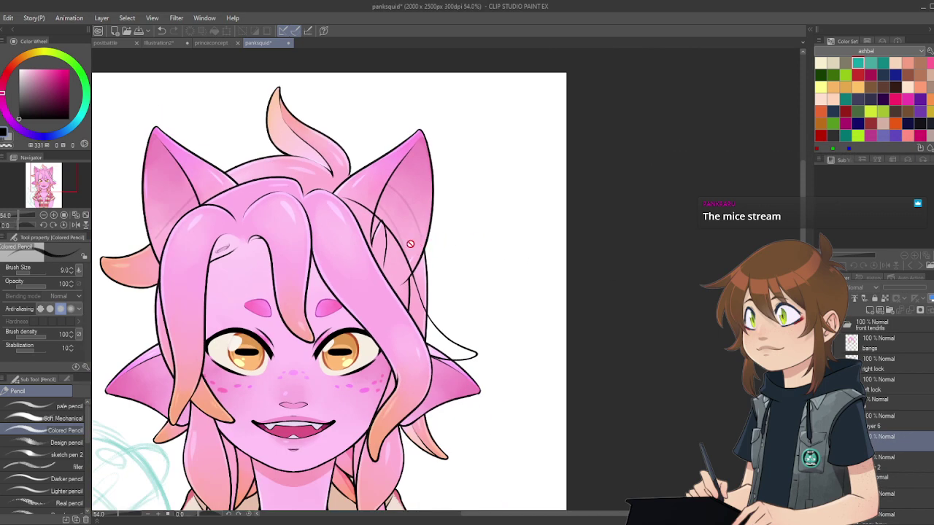
scroll(413, 240, up, 3)
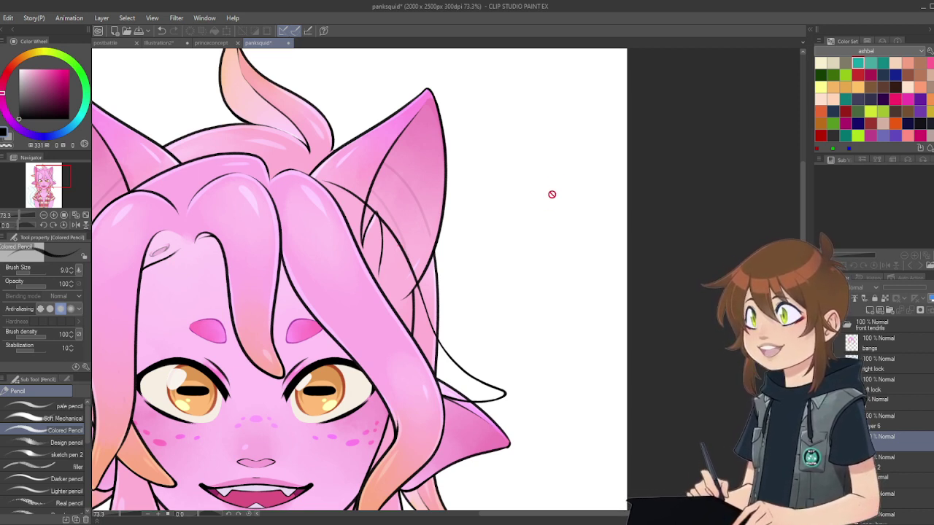
click(883, 422)
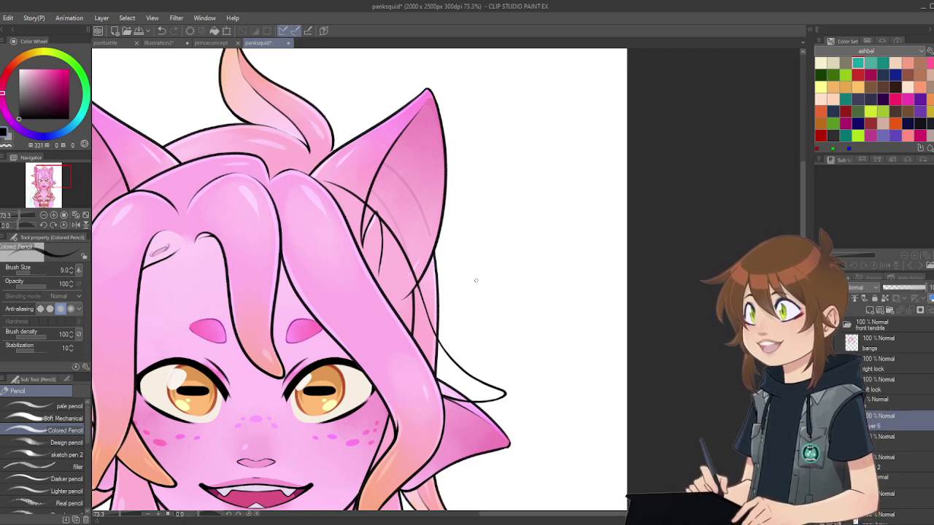
mouse_move(457, 279)
mouse_down()
mouse_move(475, 304)
mouse_move(469, 294)
mouse_move(457, 303)
mouse_move(500, 285)
mouse_up()
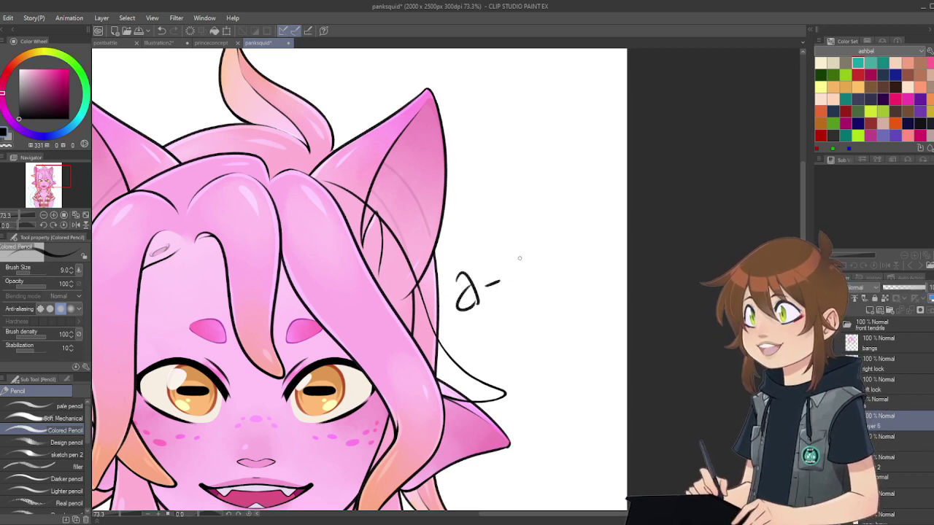
drag(508, 252, 520, 290)
drag(550, 255, 552, 257)
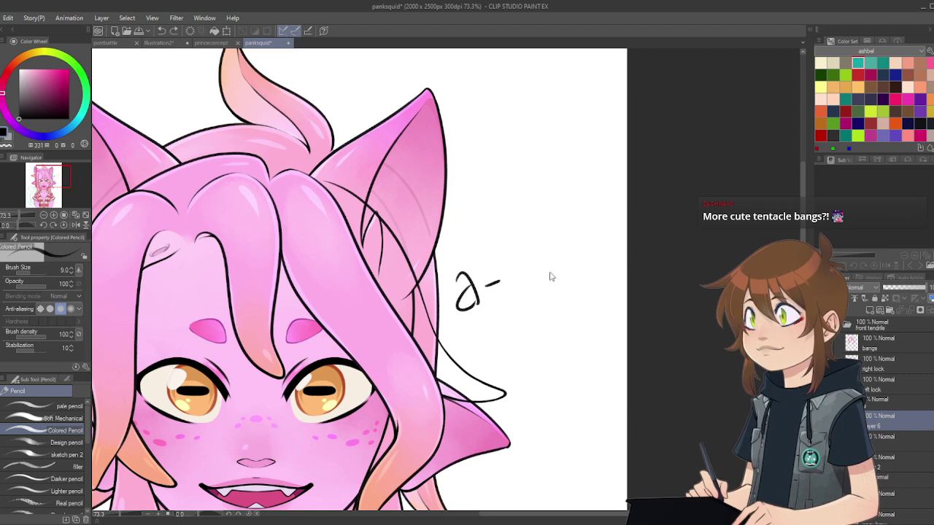
key(ctrl+z)
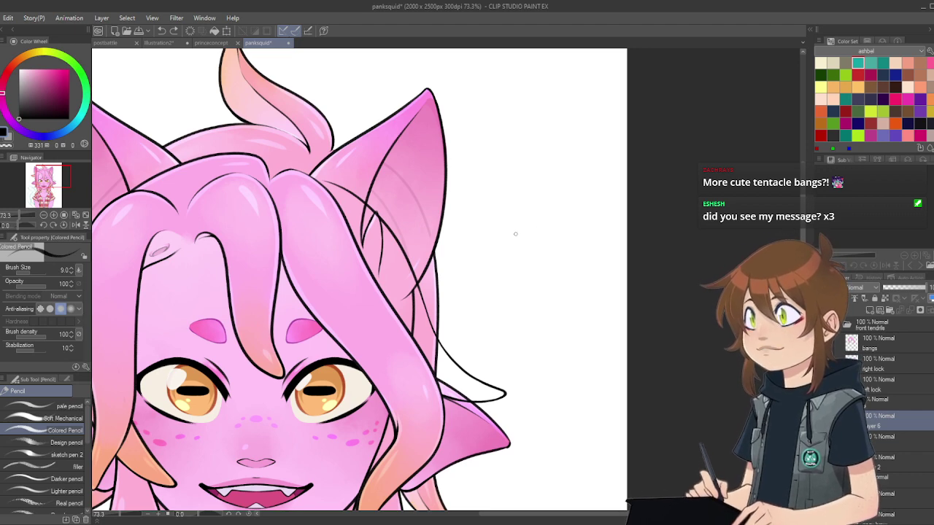
Step: Lower the opacity of the black tentacle outline layer so it serves as a faint grey guide
scroll(474, 219, down, 5)
scroll(472, 290, up, 8)
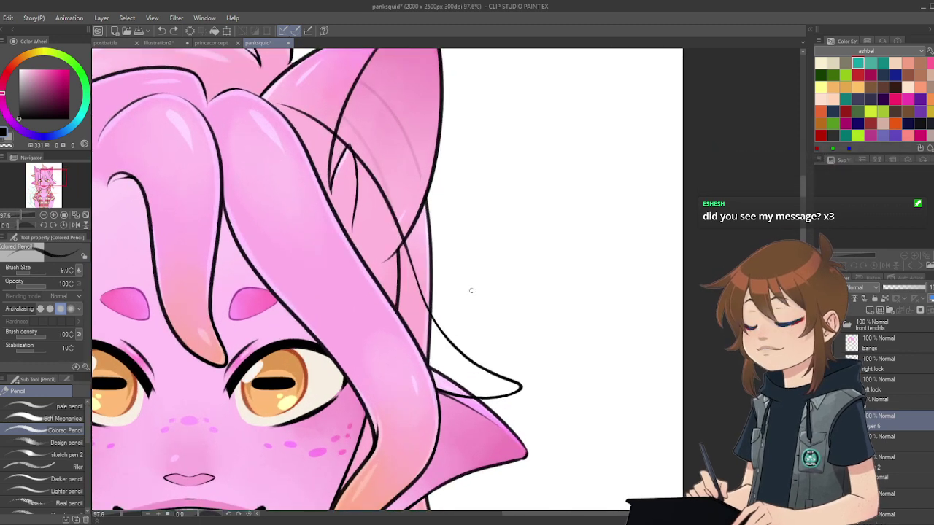
scroll(471, 290, down, 4)
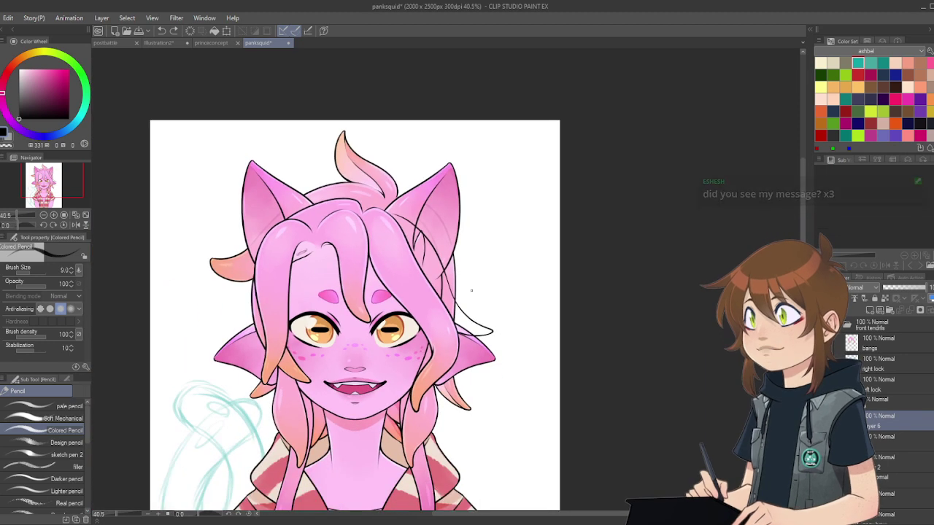
scroll(472, 290, up, 1)
scroll(472, 290, up, 1)
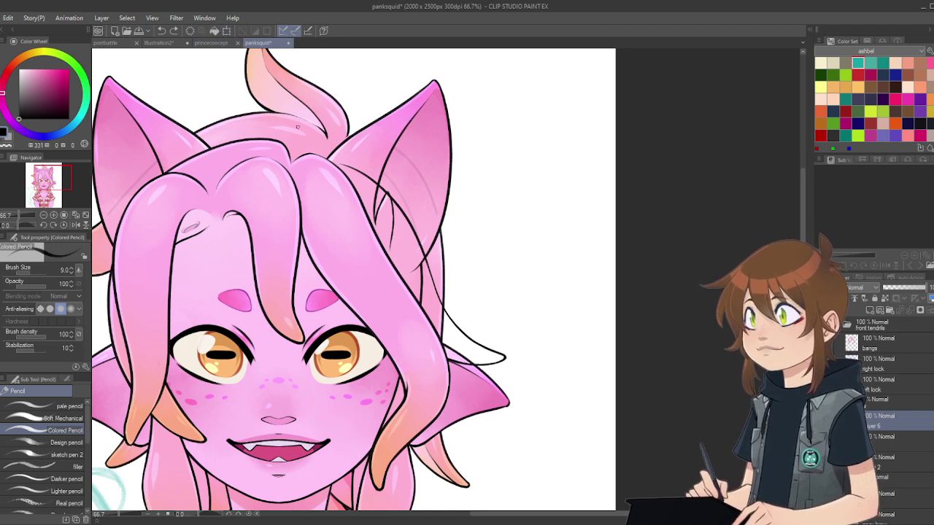
drag(917, 291, 909, 292)
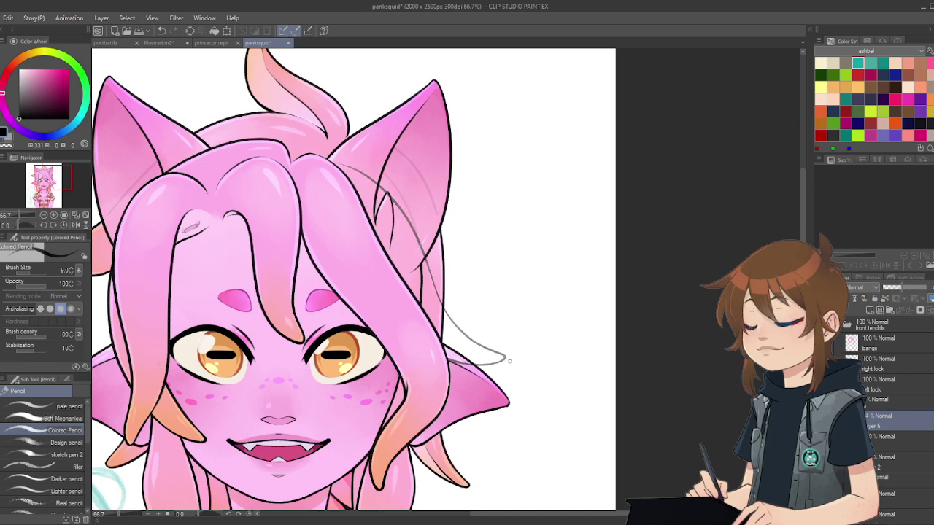
scroll(471, 288, up, 4)
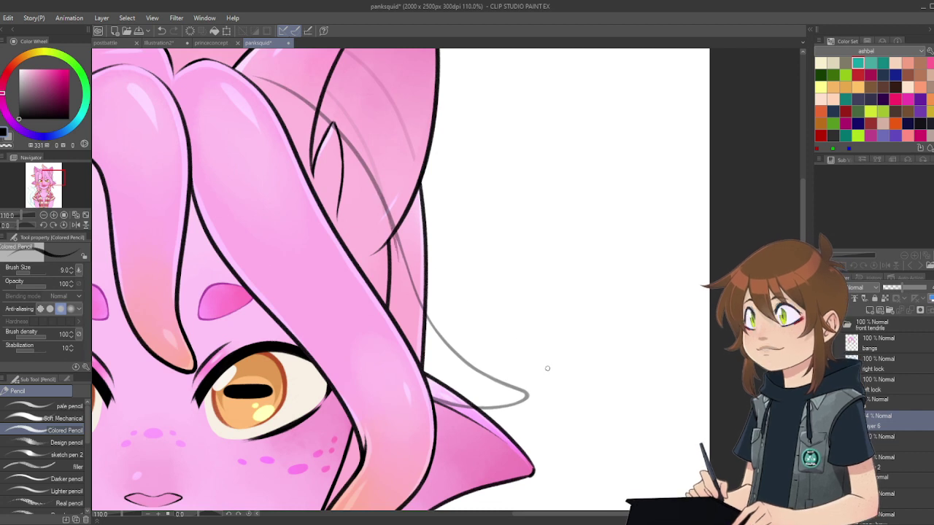
Step: On a new layer, ink a shorter version of the tentacle inside the grey outline, ending in a small outward tip above the side fin
click(869, 310)
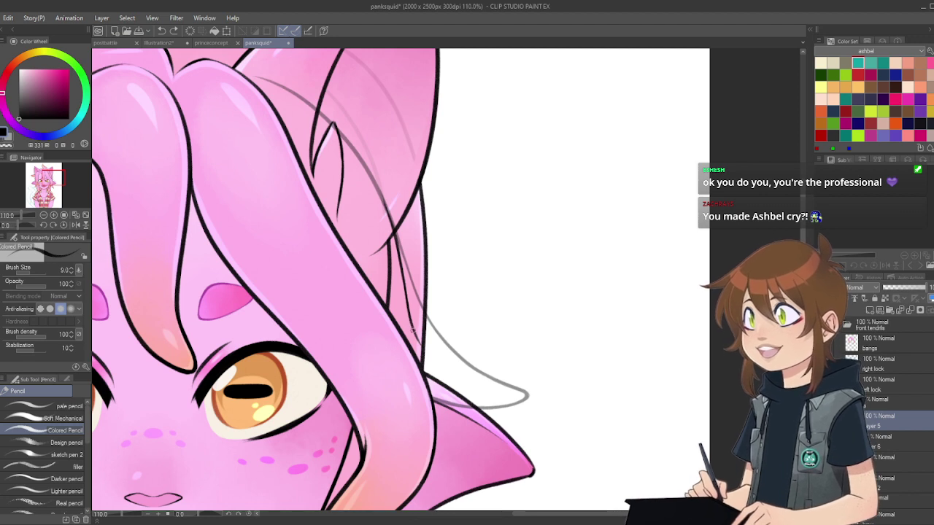
drag(412, 326, 441, 365)
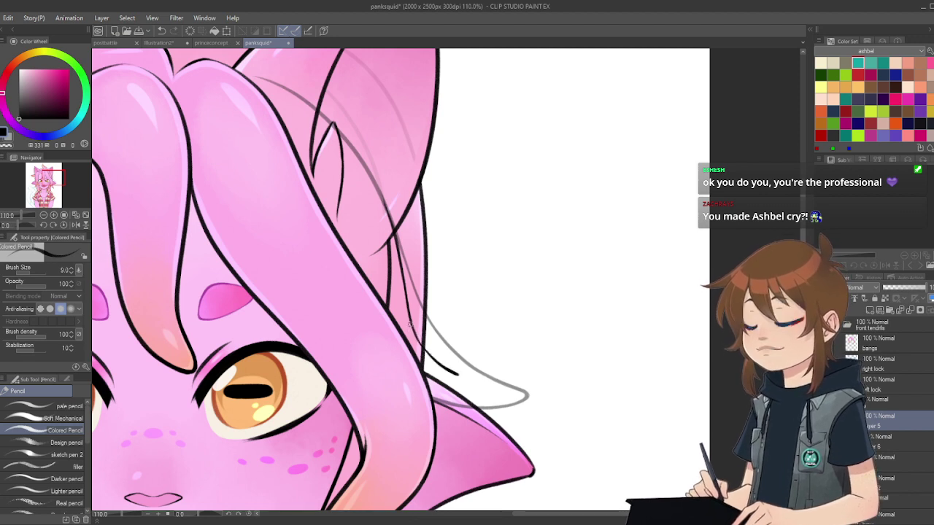
drag(413, 334, 421, 341)
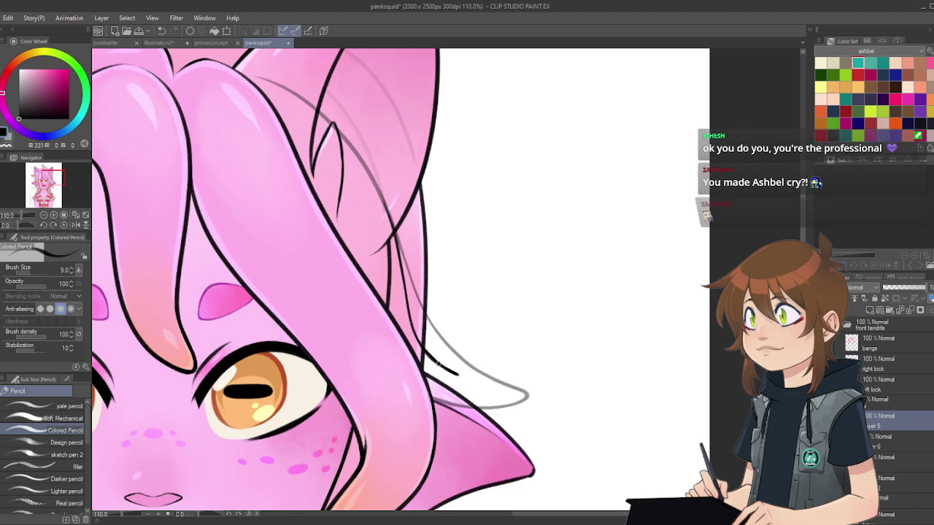
click(55, 225)
click(55, 225)
click(54, 224)
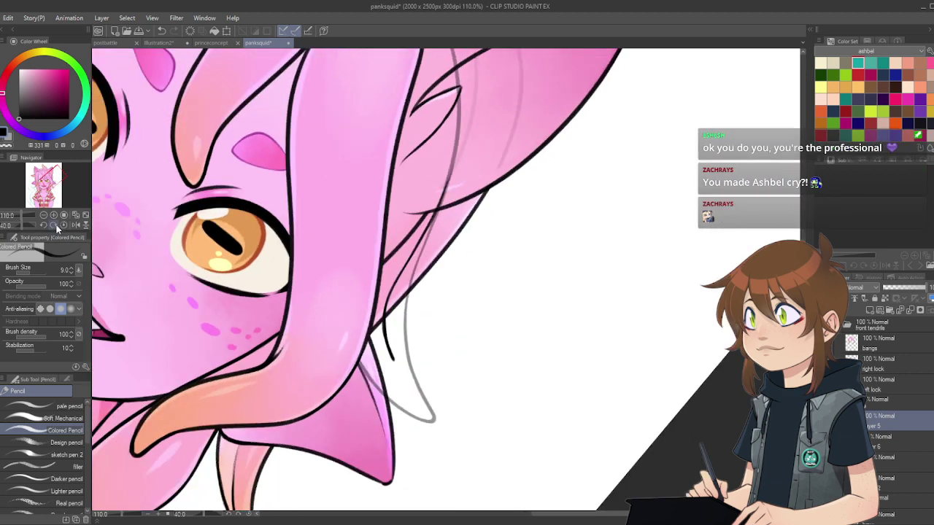
click(54, 225)
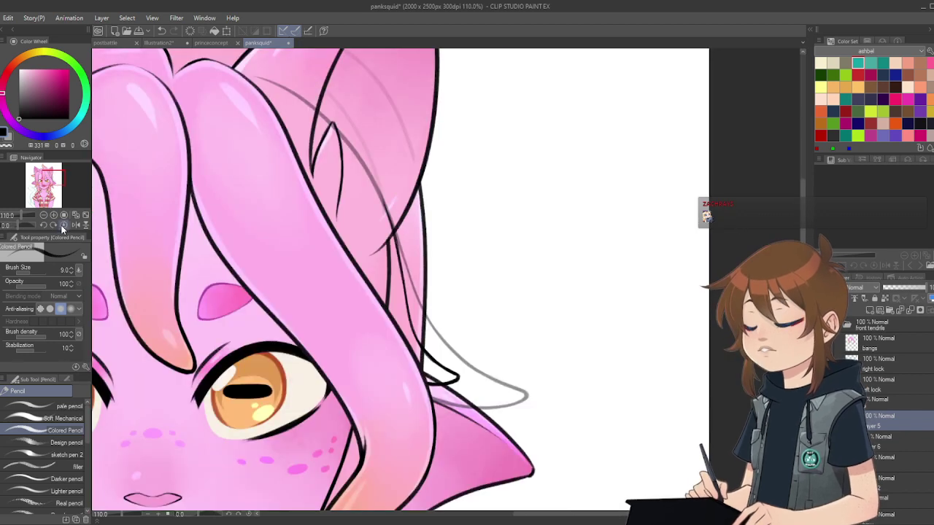
click(65, 224)
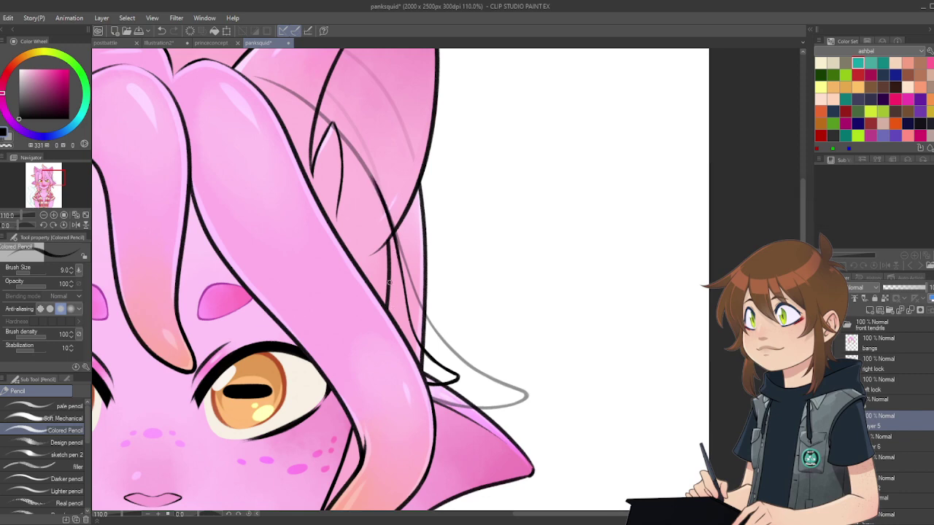
scroll(390, 283, down, 4)
scroll(375, 192, up, 6)
scroll(377, 192, down, 3)
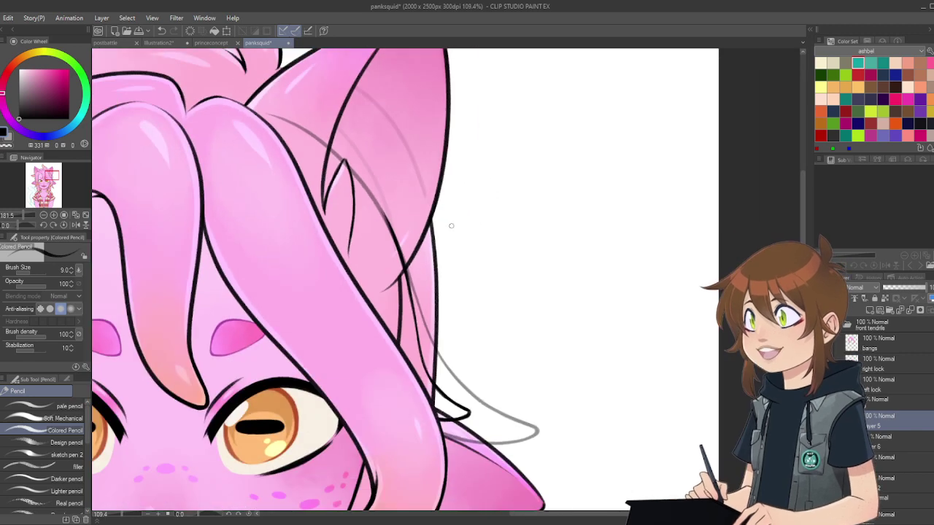
scroll(451, 225, down, 3)
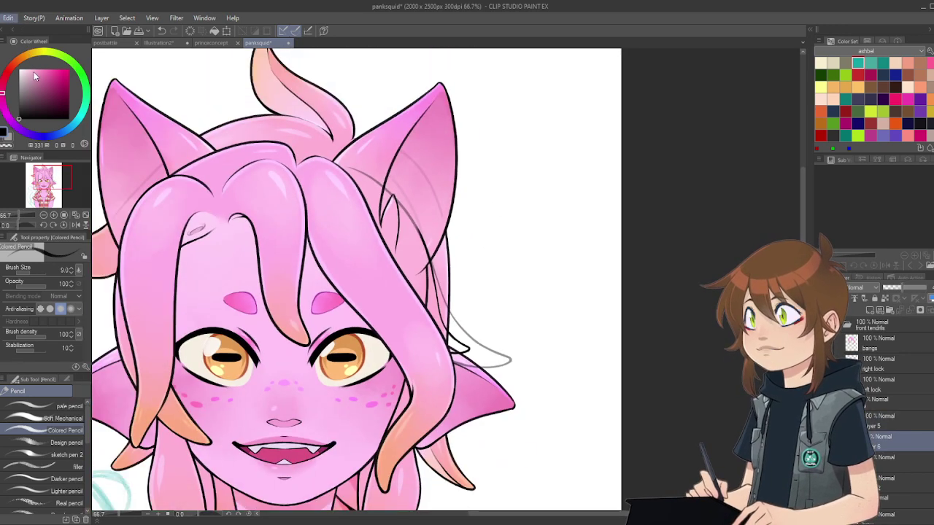
scroll(619, 300, up, 2)
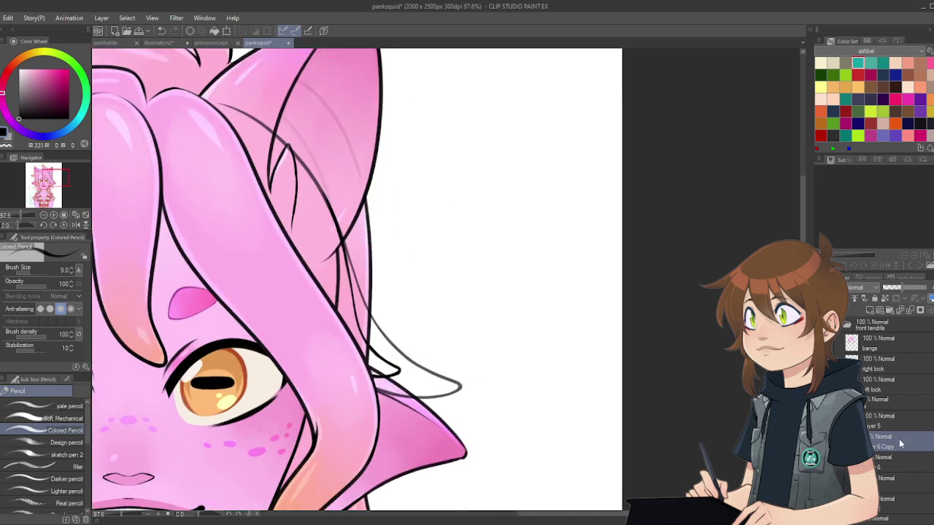
drag(900, 293, 927, 288)
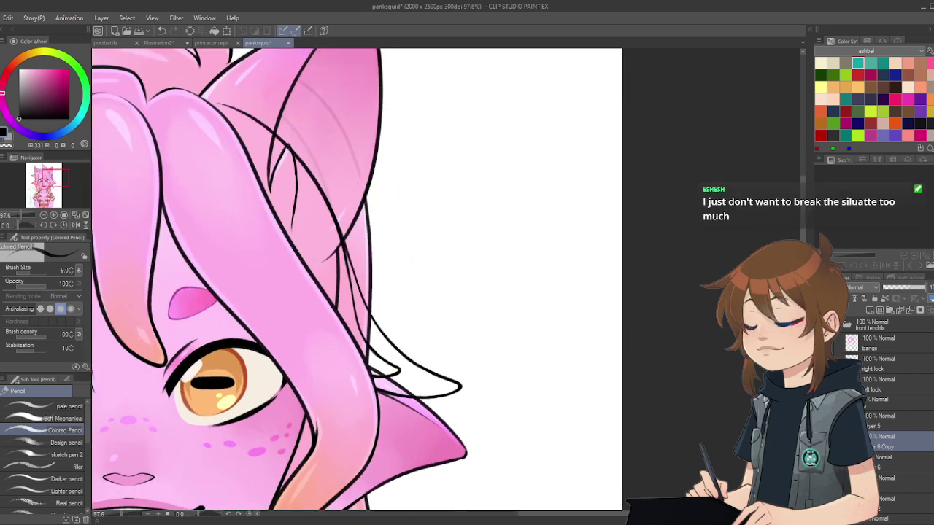
key(ctrl+z)
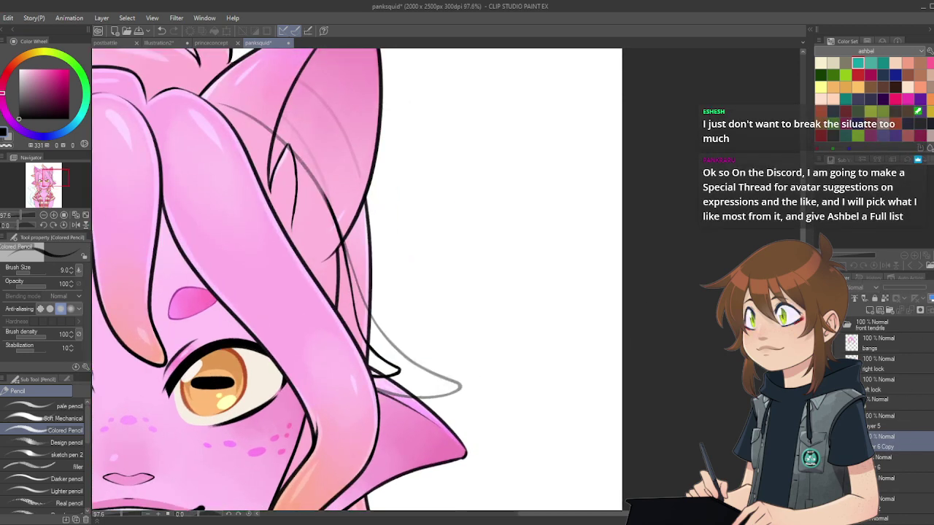
Step: On Layer 6, erase the long outward tip of the grey tentacle guide with the Soft eraser, leaving the shorter tip
click(898, 462)
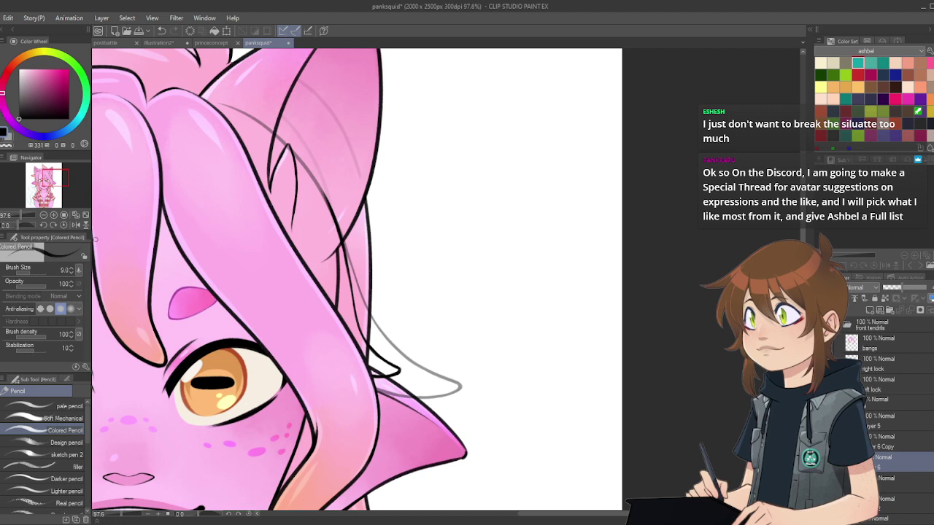
key(e)
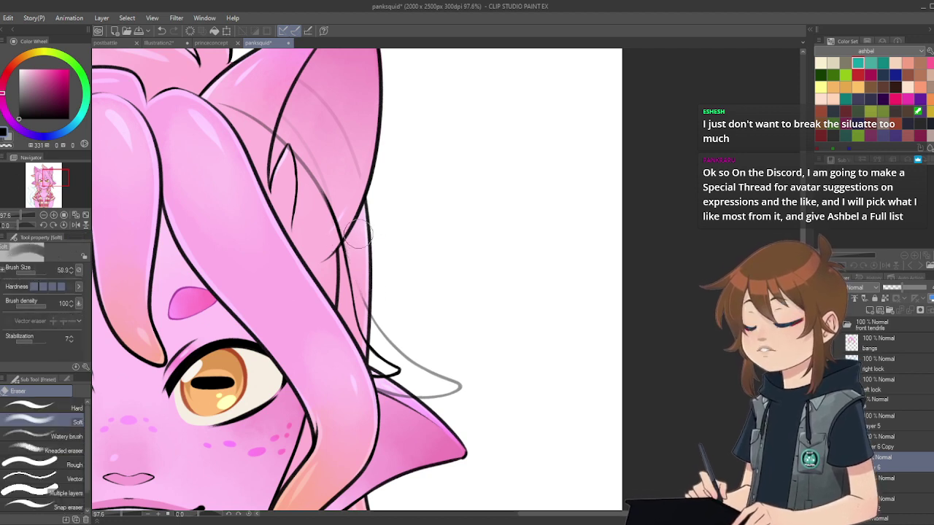
mouse_move(367, 286)
mouse_down()
mouse_move(394, 365)
mouse_move(430, 394)
mouse_move(459, 373)
mouse_up()
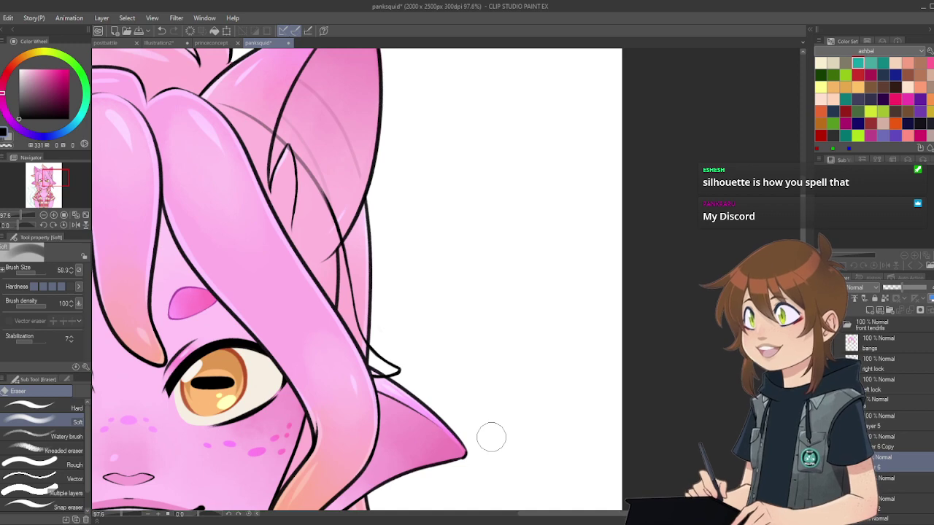
scroll(422, 282, down, 4)
scroll(421, 283, up, 1)
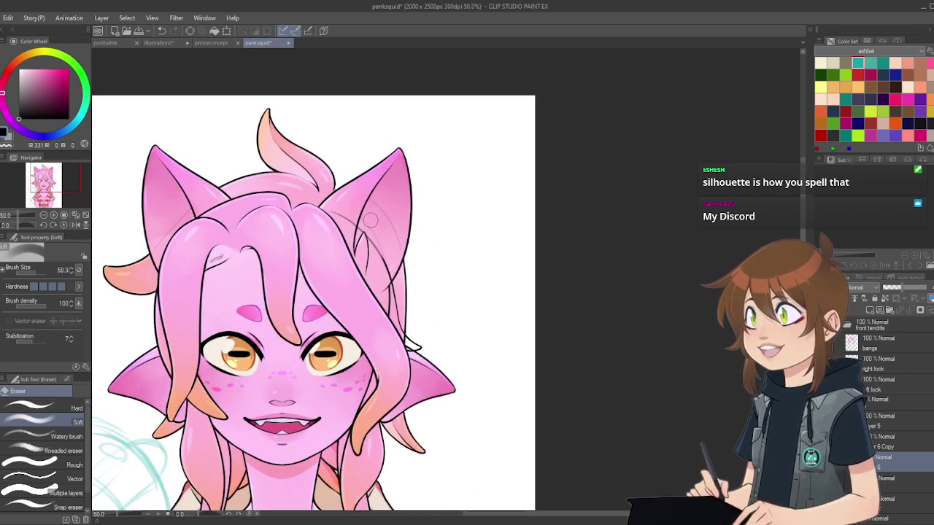
Step: Raise the remaining grey tentacle outline on Layer 6 back to full opacity
scroll(421, 283, up, 2)
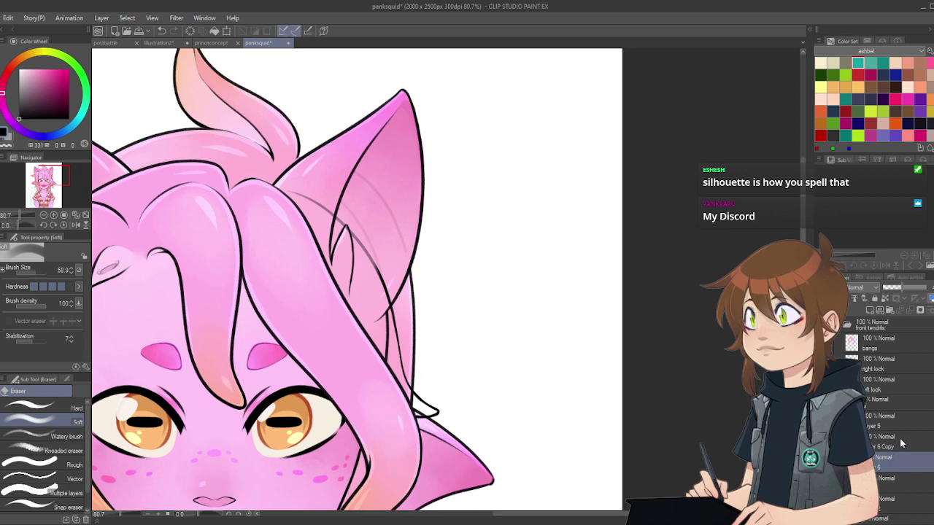
drag(905, 288, 932, 289)
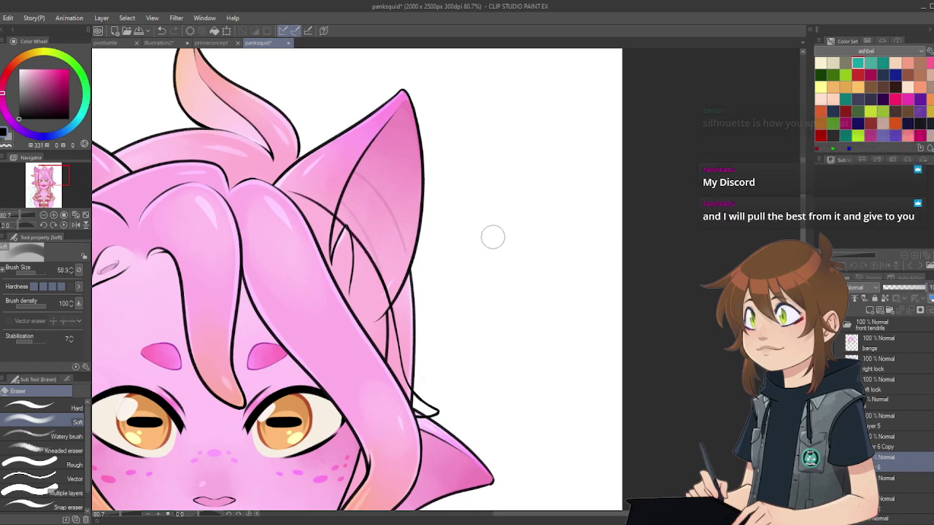
scroll(462, 237, down, 2)
scroll(462, 236, up, 2)
scroll(424, 306, up, 1)
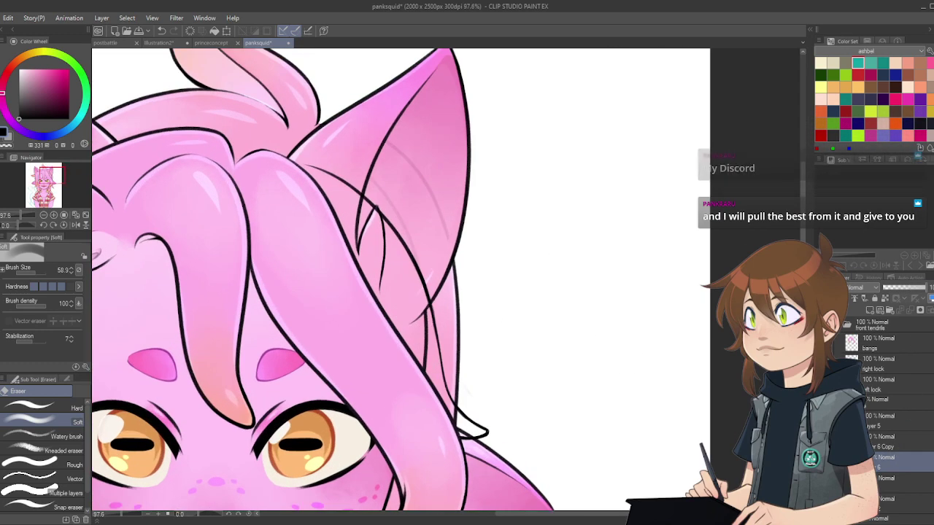
Step: Choose the teal swatch as the drawing colour and hide the front tendrils folder to expose the forehead
click(859, 63)
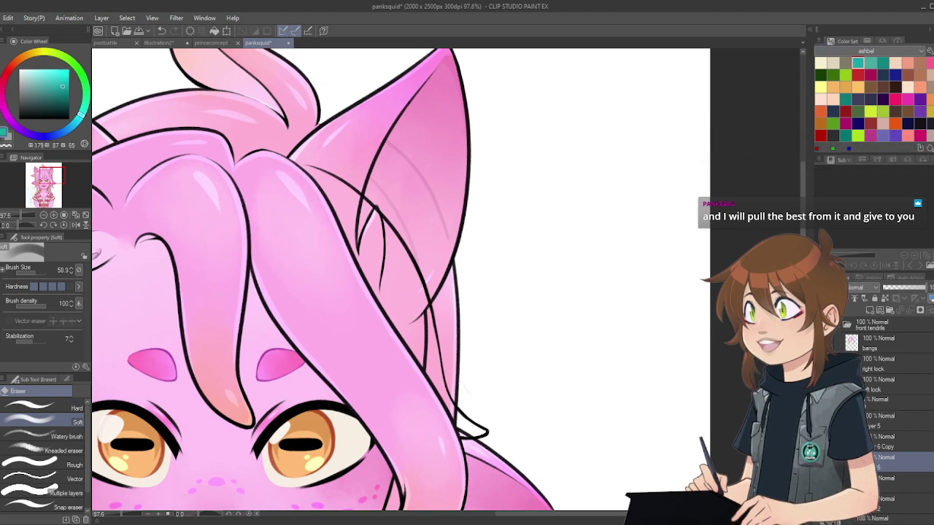
scroll(427, 275, down, 3)
scroll(406, 290, up, 1)
click(823, 324)
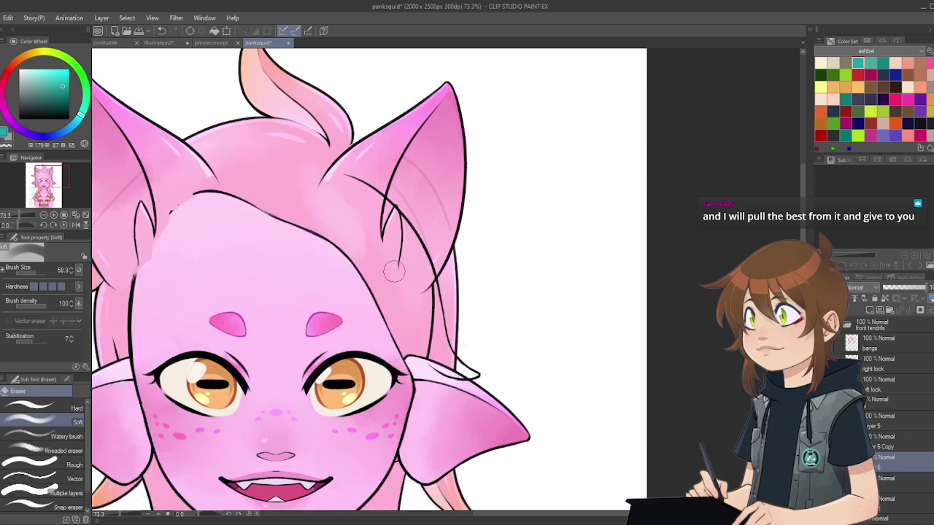
scroll(394, 272, down, 2)
scroll(396, 267, up, 2)
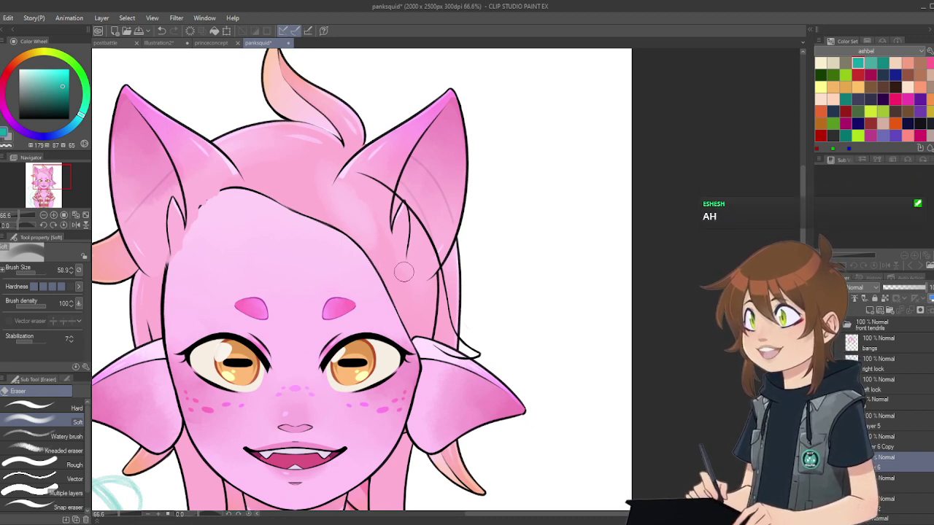
scroll(433, 266, down, 1)
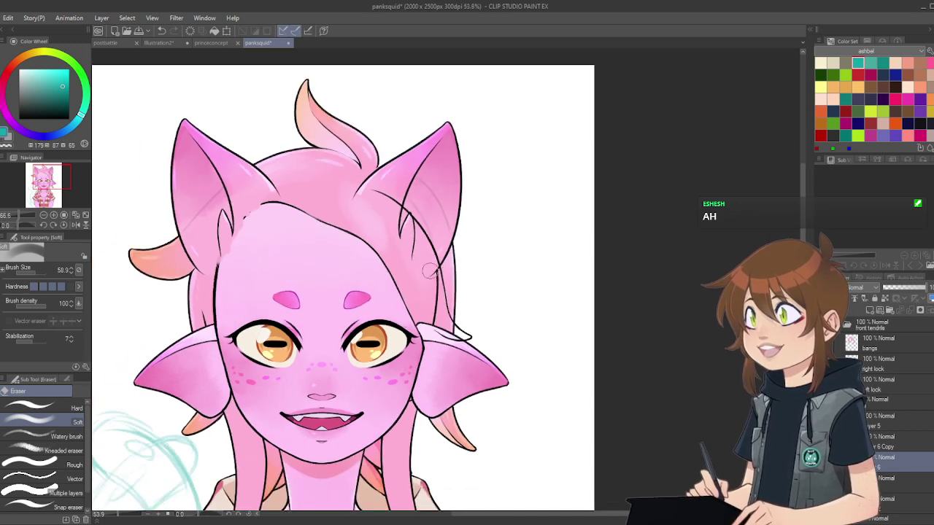
Step: Move Layer 6 above Layer 6 Copy in the layer stack
scroll(443, 403, up, 2)
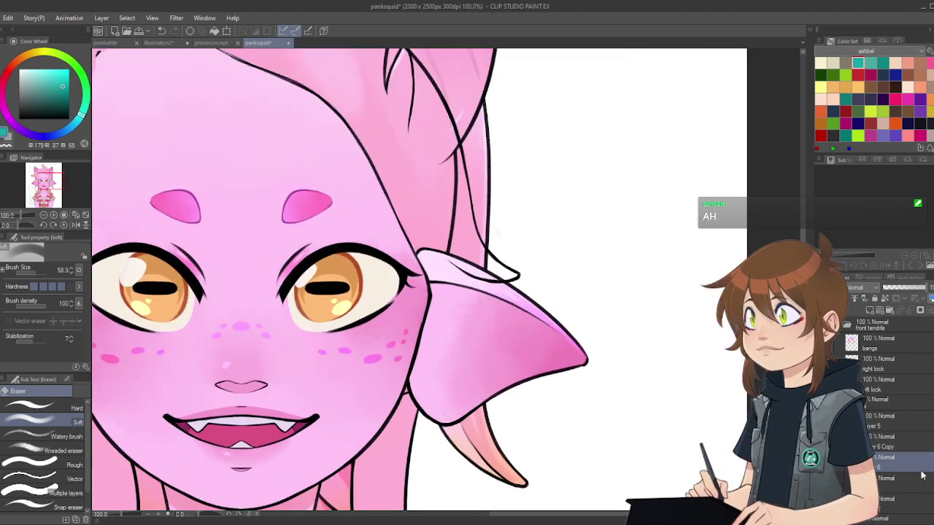
click(885, 479)
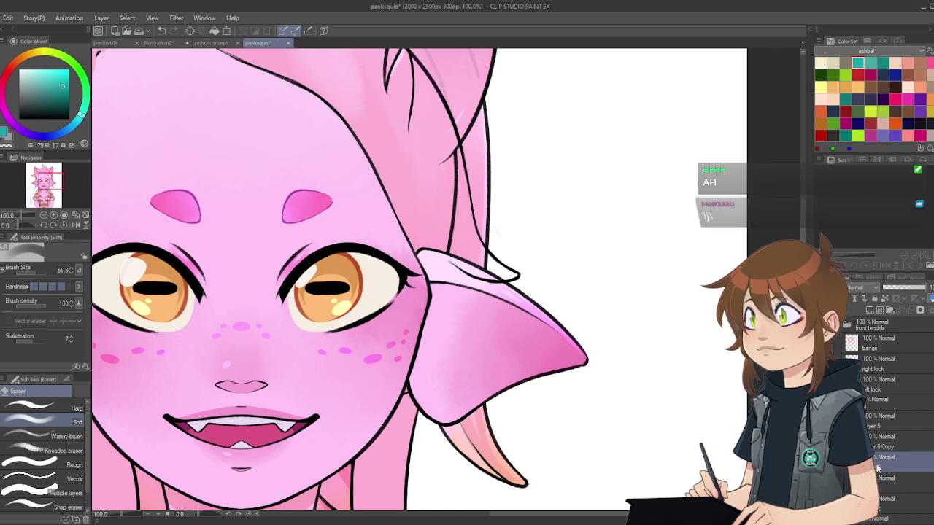
drag(886, 460, 884, 434)
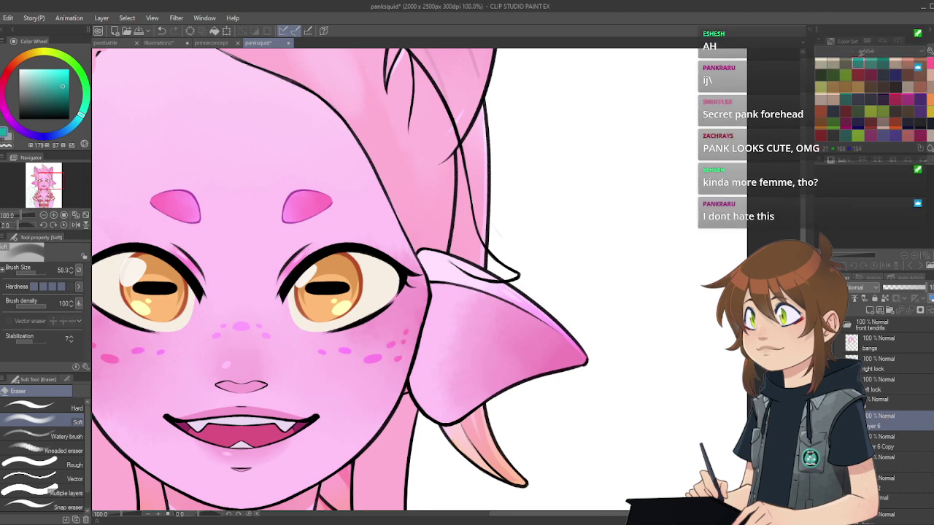
Step: Examine the character's head with the front tendrils hidden, both close up and zoomed out
scroll(478, 276, down, 3)
scroll(476, 114, up, 2)
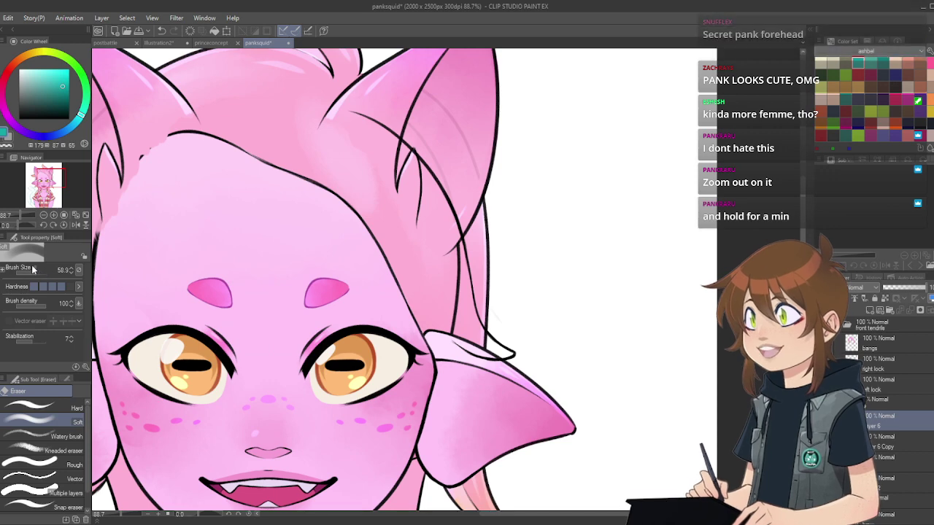
scroll(328, 234, down, 6)
scroll(387, 267, up, 2)
scroll(387, 268, up, 2)
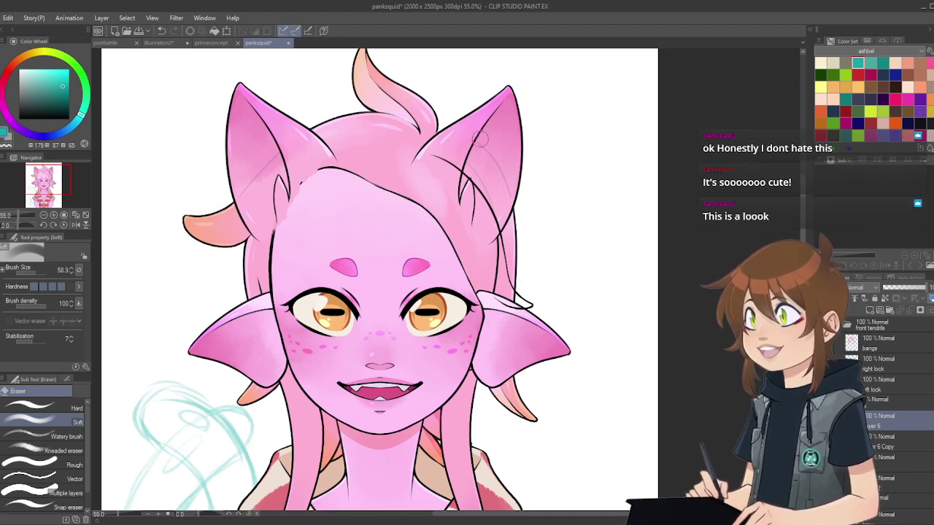
scroll(483, 168, up, 4)
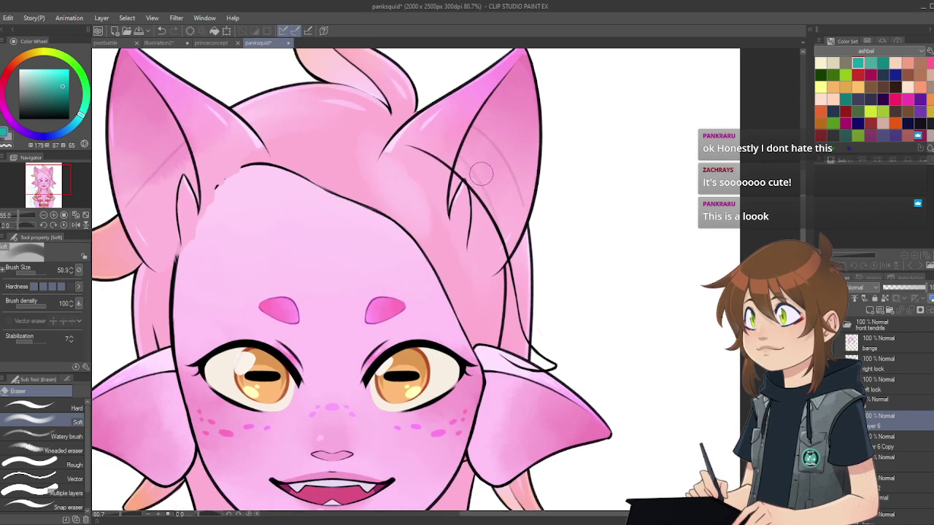
scroll(481, 195, down, 5)
scroll(479, 197, up, 2)
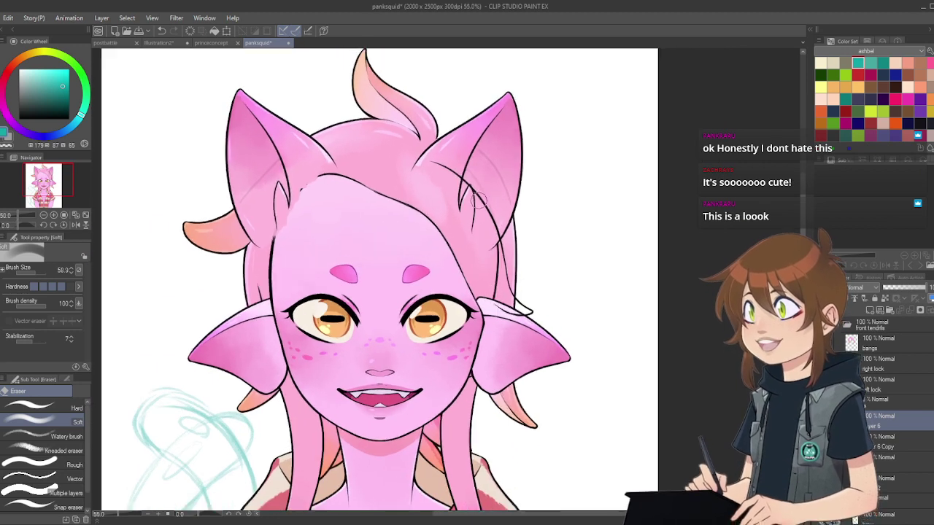
scroll(478, 198, down, 2)
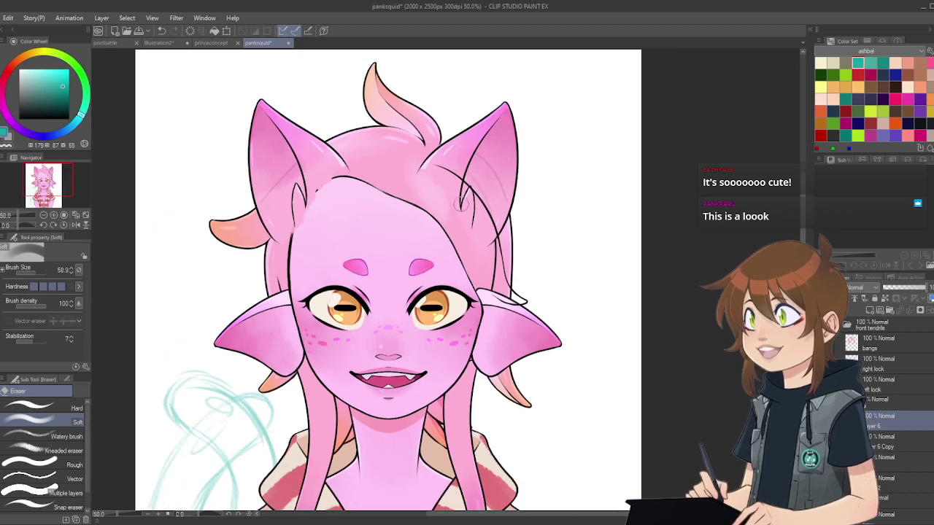
scroll(332, 198, up, 3)
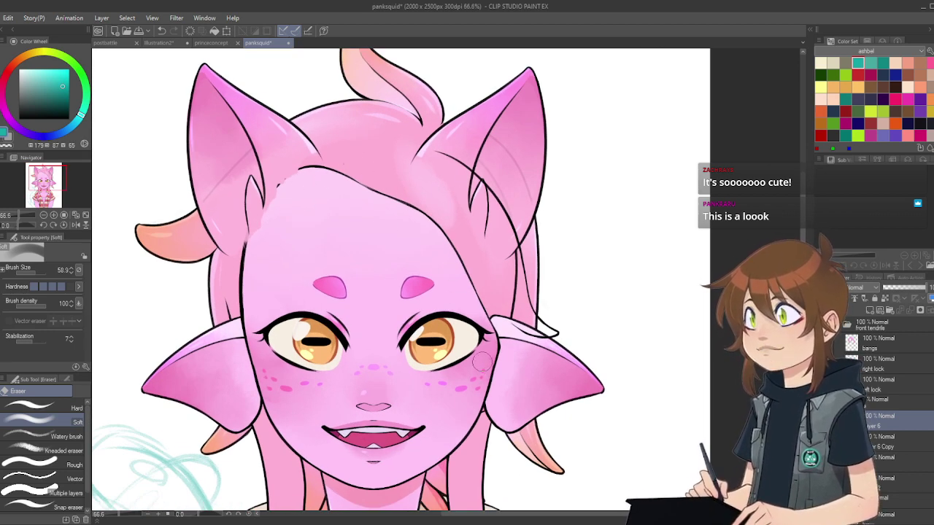
scroll(480, 359, down, 4)
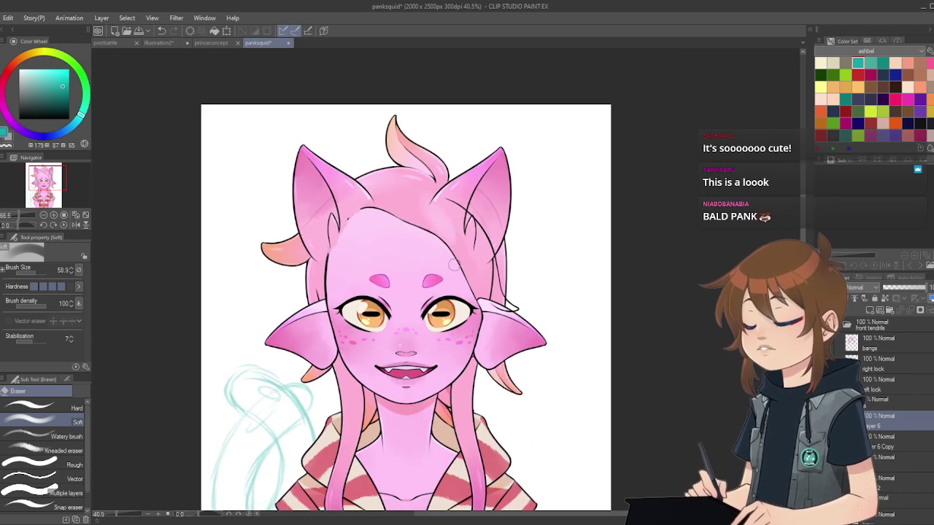
scroll(467, 265, up, 2)
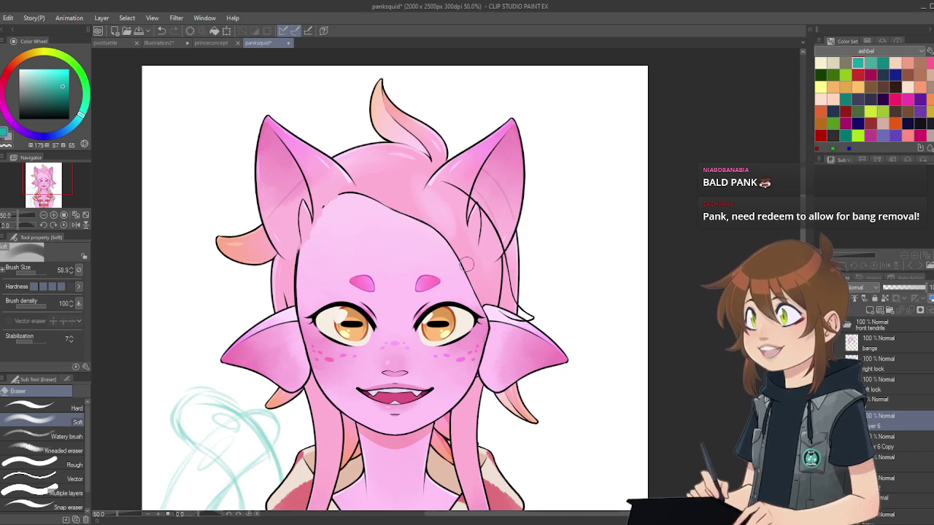
Step: Set the Soft eraser to about 35 and clear the pink patches covering the forehead outline beside the inner ear
scroll(361, 183, up, 2)
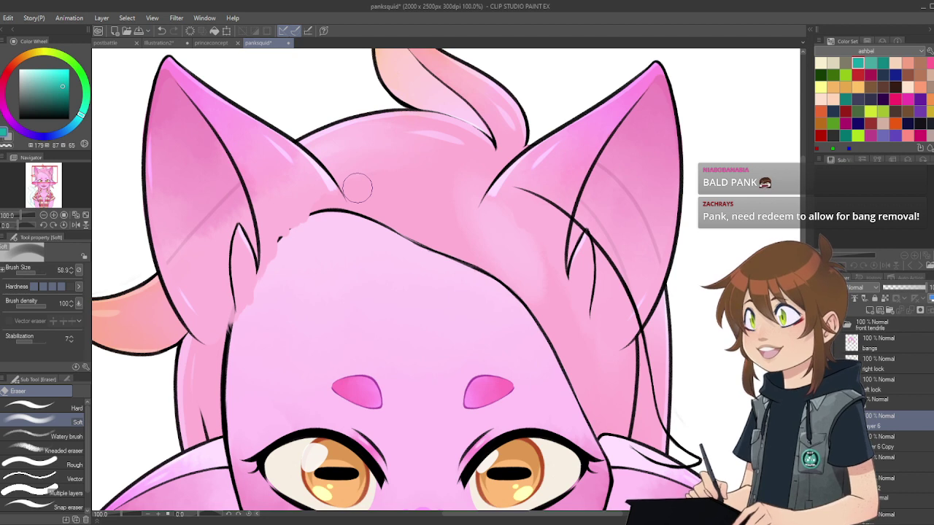
drag(33, 271, 40, 270)
click(881, 482)
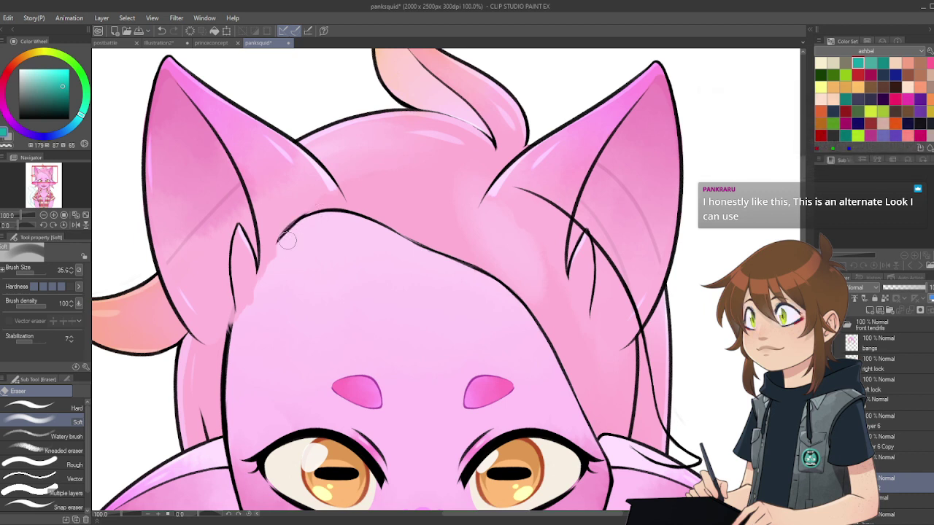
drag(290, 235, 244, 322)
drag(265, 270, 235, 328)
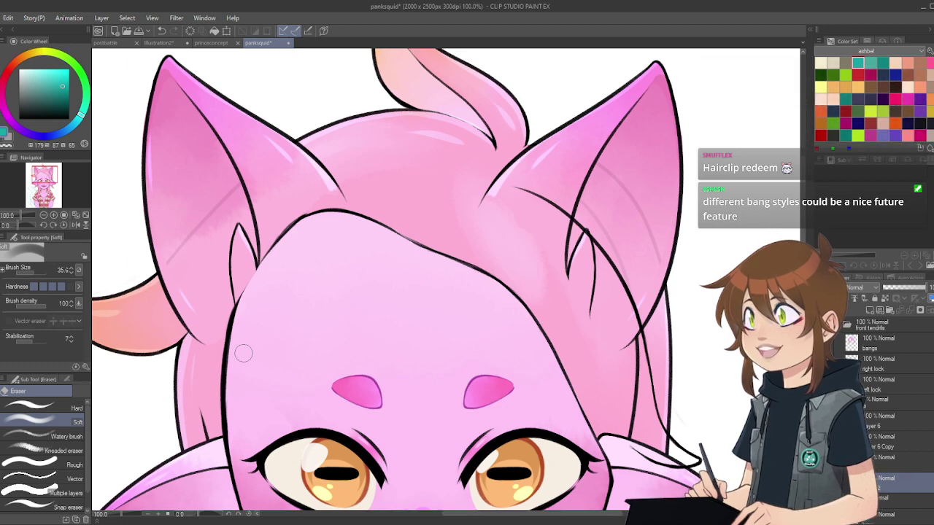
Step: Select Layer 6, which holds the tentacle line art, and add a new layer above it
drag(203, 211, 168, 211)
scroll(593, 292, up, 2)
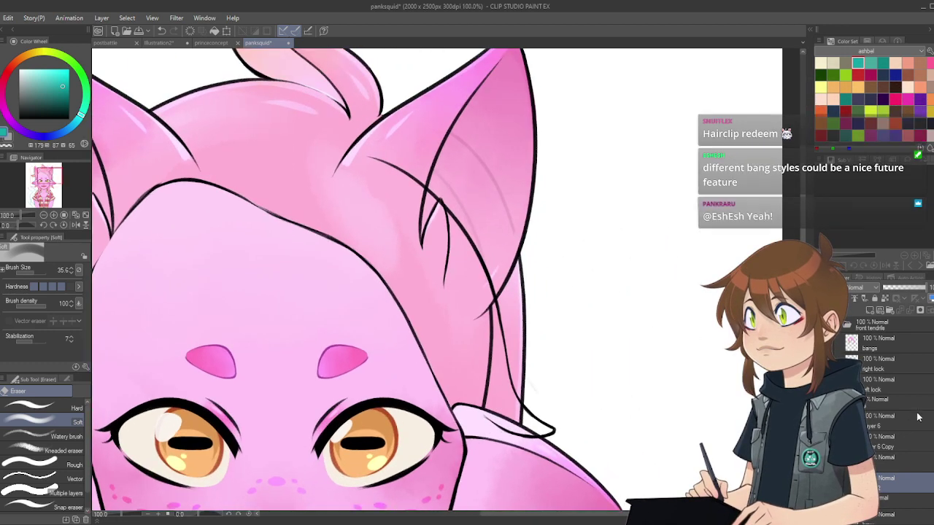
click(899, 429)
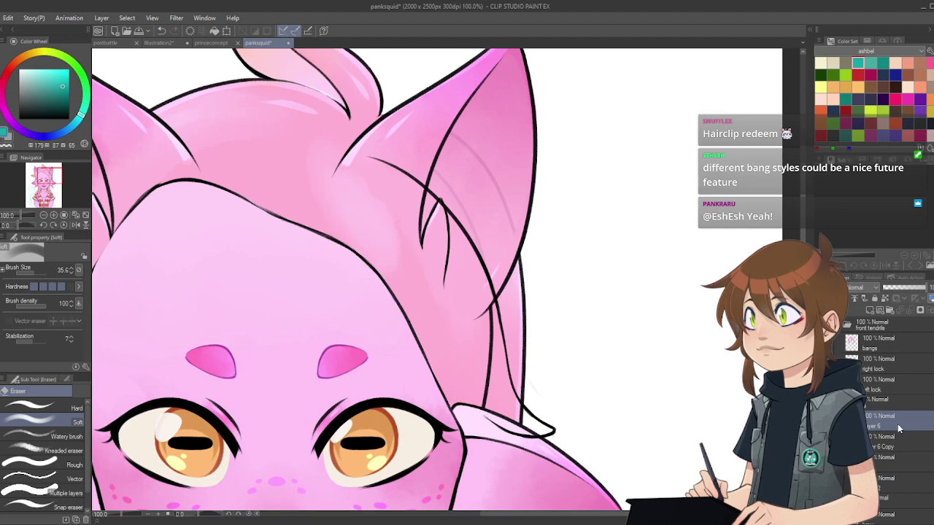
scroll(360, 232, down, 4)
scroll(382, 257, up, 2)
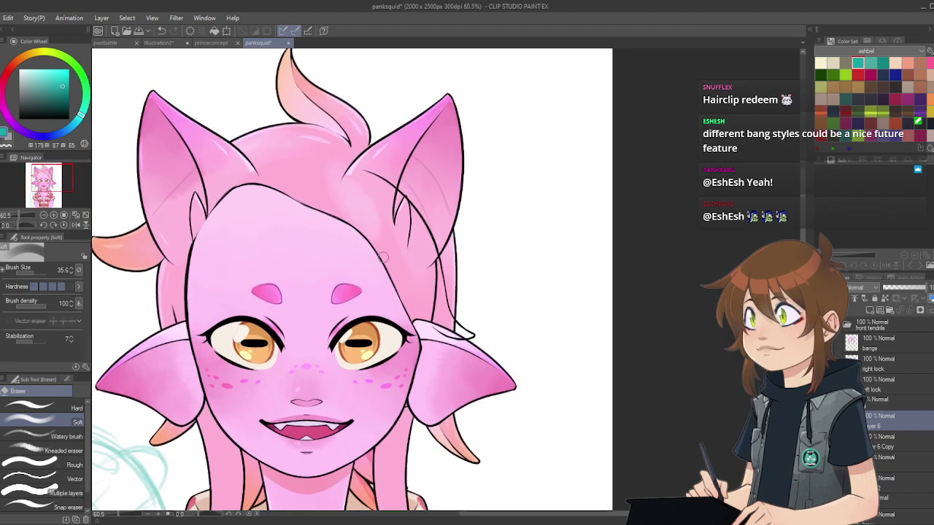
scroll(379, 257, down, 1)
scroll(372, 258, up, 1)
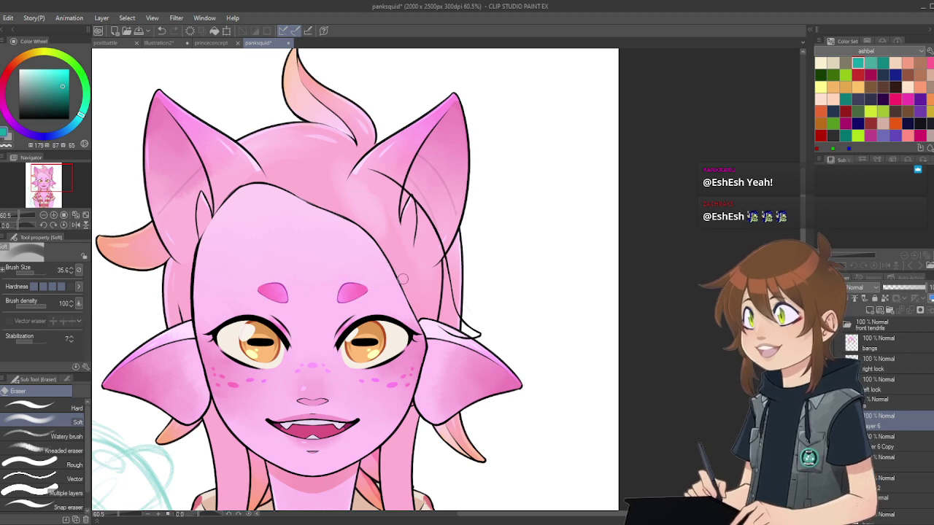
scroll(392, 248, down, 1)
scroll(391, 249, up, 3)
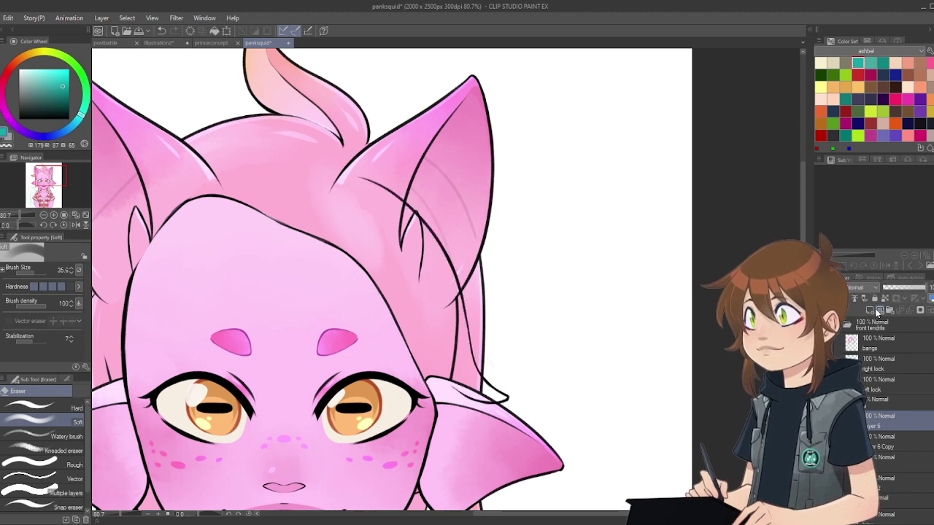
scroll(589, 212, up, 2)
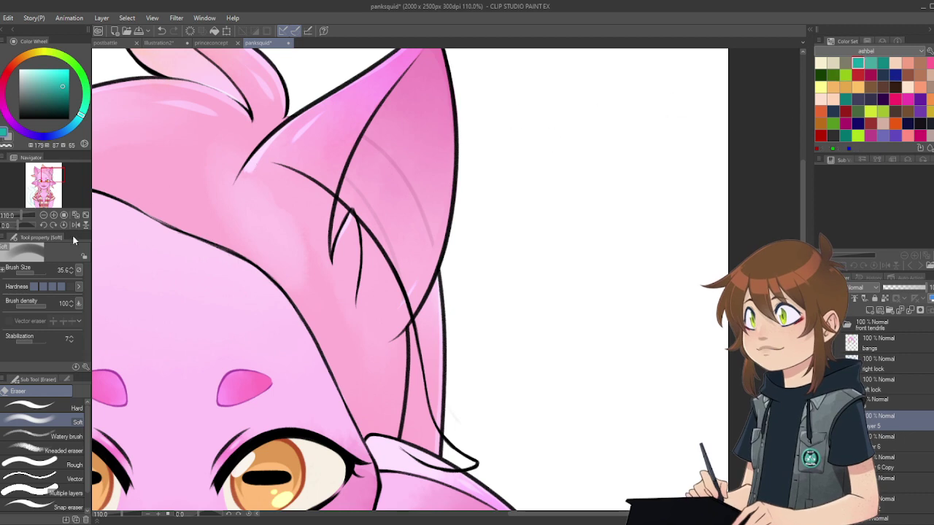
Step: Paint teal over the tentacle's upper end with the Soft Mechanical pencil at about 59 and move its layer below Layer 6
key(p)
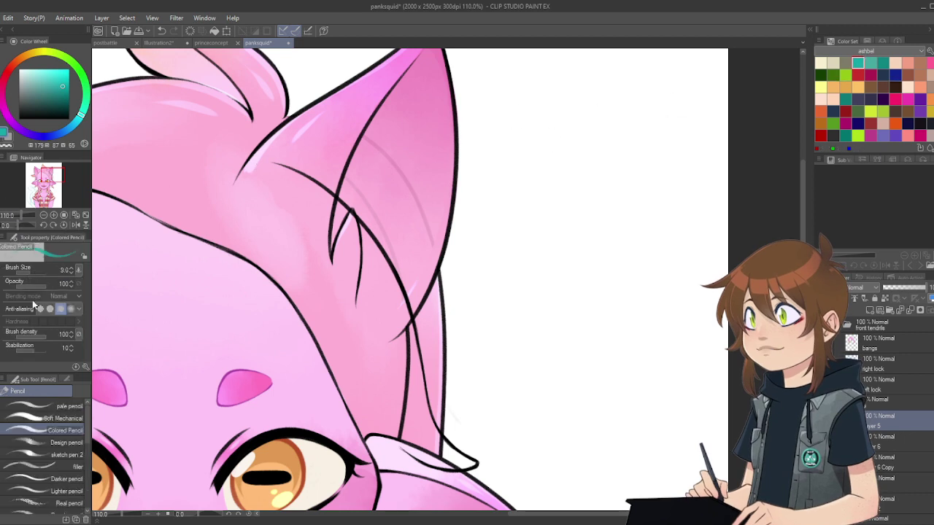
click(54, 418)
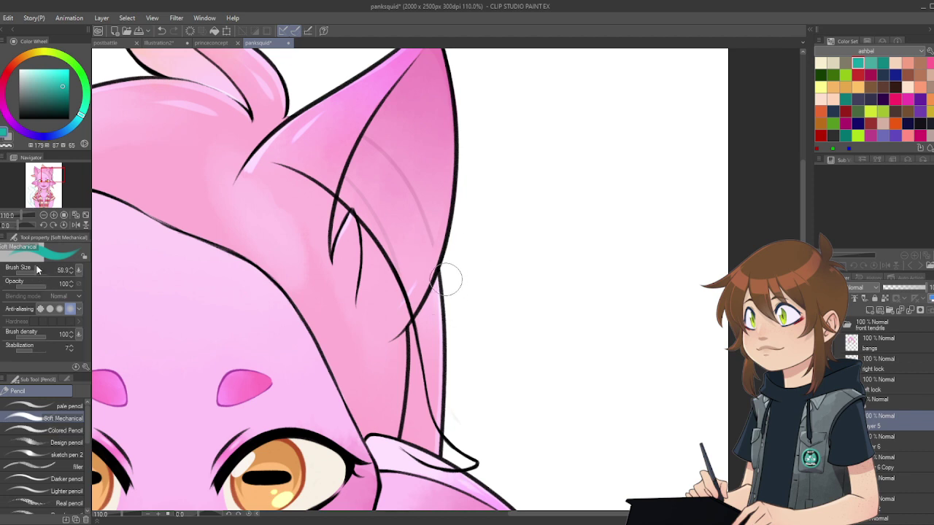
mouse_move(267, 176)
mouse_down()
mouse_move(252, 184)
mouse_move(252, 208)
mouse_move(240, 194)
mouse_up()
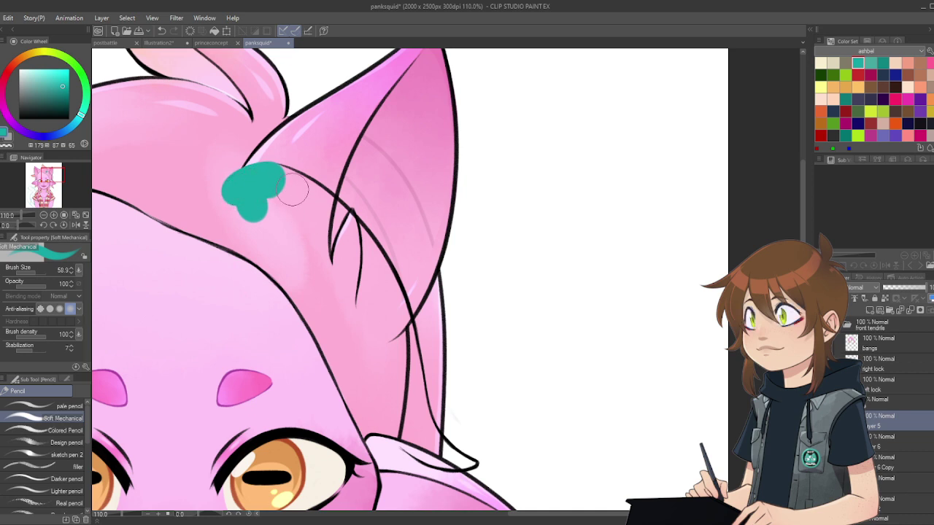
mouse_move(270, 179)
mouse_down()
mouse_move(294, 192)
mouse_move(273, 181)
mouse_move(297, 194)
mouse_move(269, 180)
mouse_move(325, 211)
mouse_up()
drag(892, 437, 892, 446)
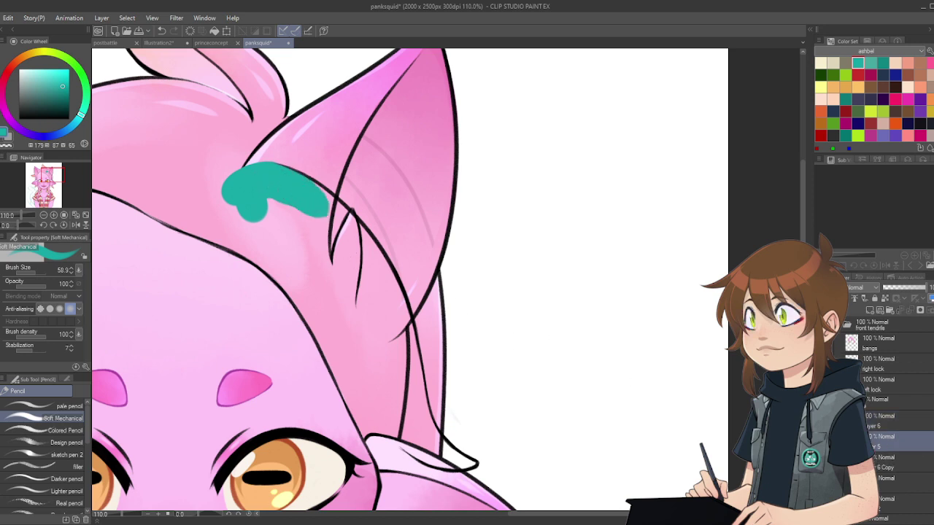
Step: Fill the rest of the tentacle's body with teal, from the rounded upper end down toward the tip
mouse_move(299, 212)
mouse_down()
mouse_move(335, 228)
mouse_move(398, 306)
mouse_up()
mouse_move(369, 276)
mouse_down()
mouse_move(405, 352)
mouse_move(387, 323)
mouse_move(398, 348)
mouse_move(400, 332)
mouse_move(409, 395)
mouse_move(384, 313)
mouse_move(300, 218)
mouse_move(261, 195)
mouse_move(292, 240)
mouse_move(248, 203)
mouse_move(283, 243)
mouse_up()
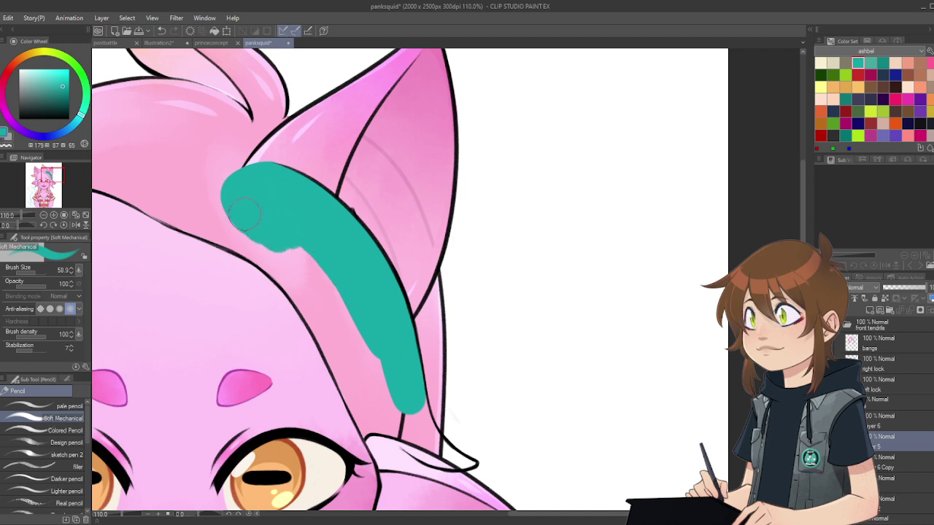
mouse_move(245, 219)
mouse_down()
mouse_move(309, 277)
mouse_move(245, 221)
mouse_move(327, 303)
mouse_move(263, 237)
mouse_move(366, 389)
mouse_move(318, 294)
mouse_move(391, 410)
mouse_up()
mouse_move(358, 355)
mouse_down()
mouse_move(387, 408)
mouse_move(427, 446)
mouse_move(418, 438)
mouse_up()
mouse_move(386, 408)
mouse_down()
mouse_move(417, 438)
mouse_move(337, 275)
mouse_up()
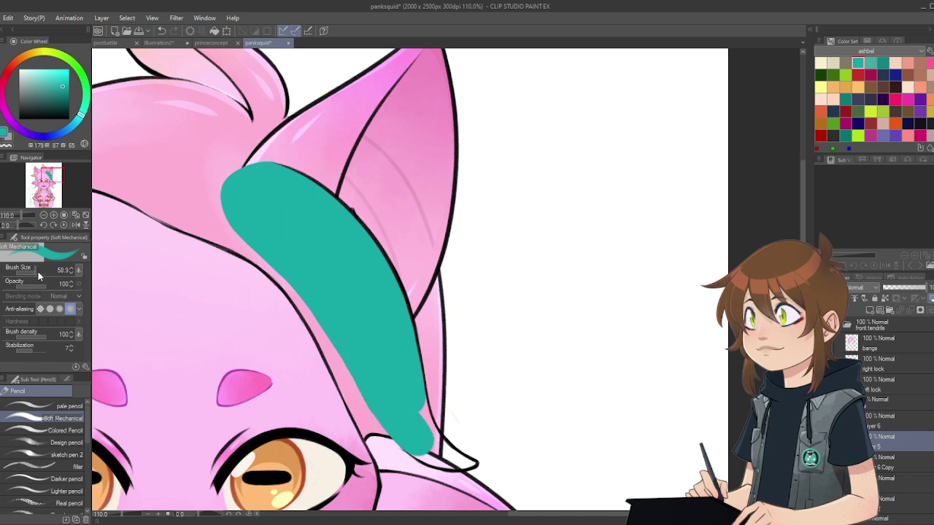
Step: Reduce the pencil size to about 21.5 and fill the tentacle's narrow curved tip with teal up to the outline
drag(42, 274, 34, 272)
drag(432, 433, 419, 388)
key(ctrl+z)
mouse_move(422, 407)
mouse_down()
mouse_move(439, 441)
mouse_move(425, 415)
mouse_move(471, 464)
mouse_move(436, 451)
mouse_up()
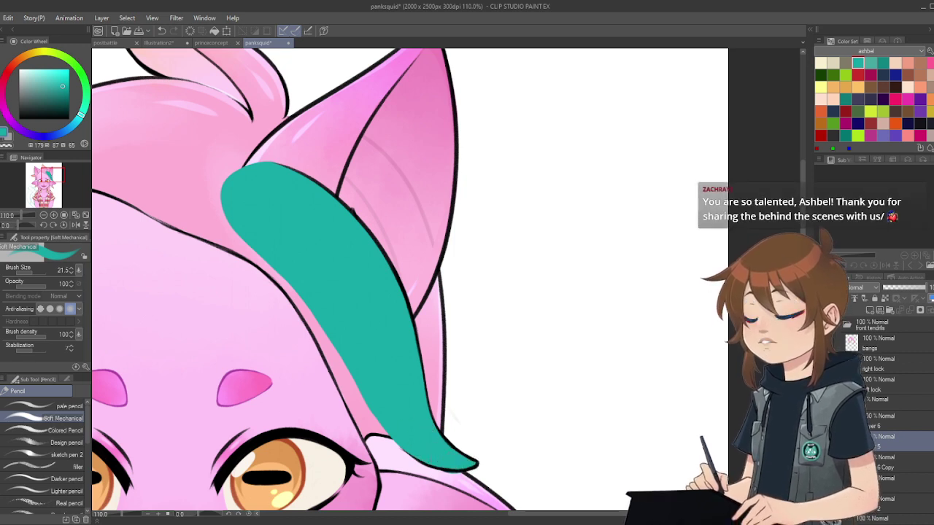
key(e)
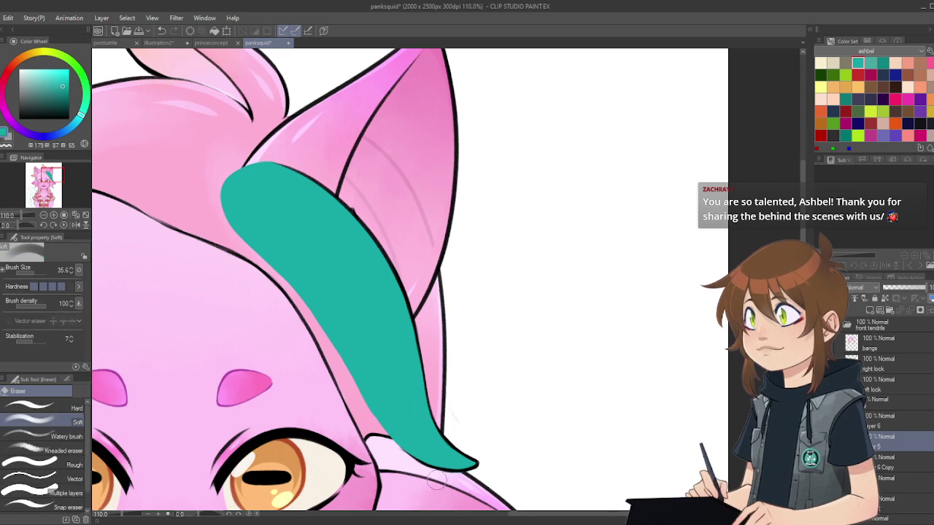
Step: Show the front tendrils folder and examine how the teal tentacle sits behind the bangs, close up and zoomed out
scroll(471, 480, down, 1)
scroll(572, 460, down, 1)
scroll(548, 380, down, 2)
scroll(547, 380, up, 2)
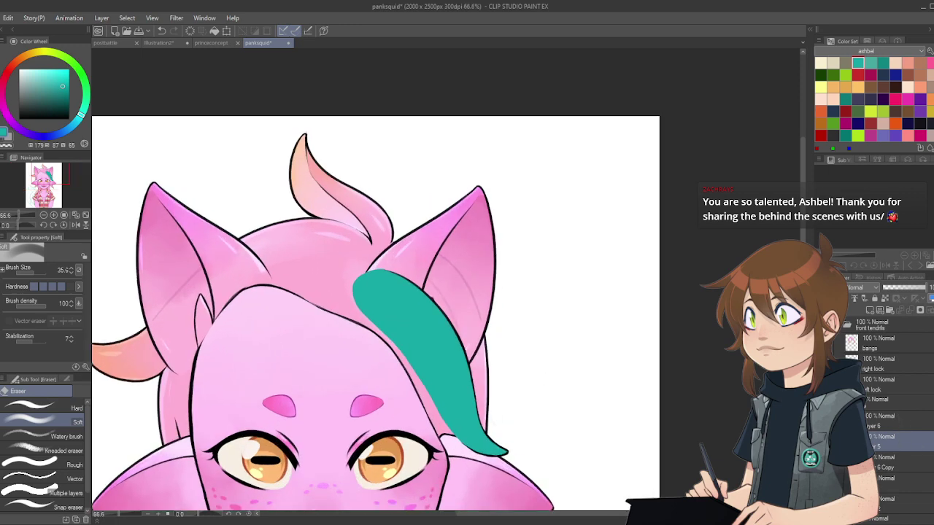
click(823, 325)
scroll(463, 190, down, 2)
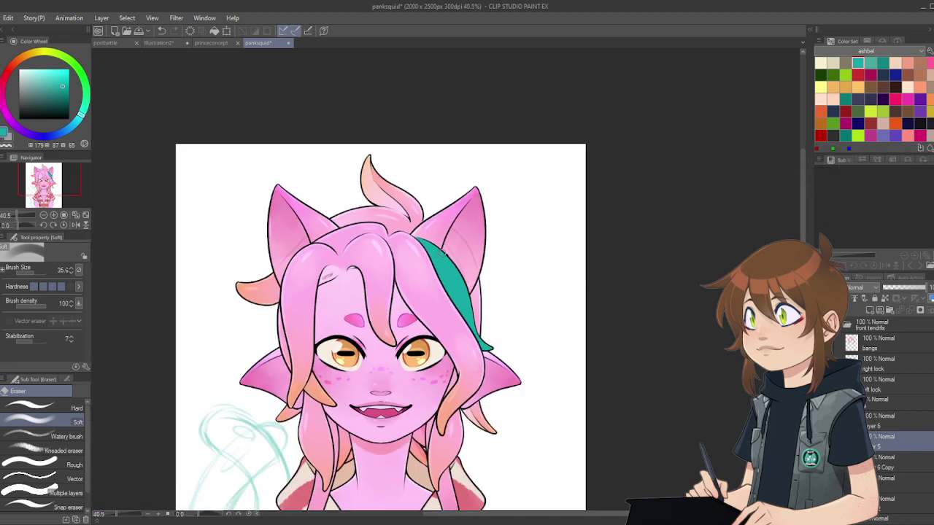
scroll(438, 259, up, 2)
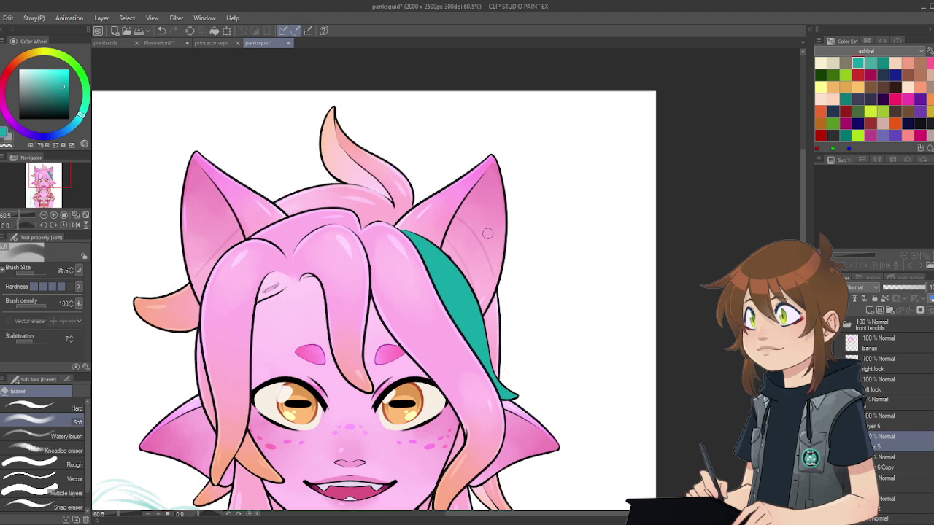
scroll(483, 202, down, 5)
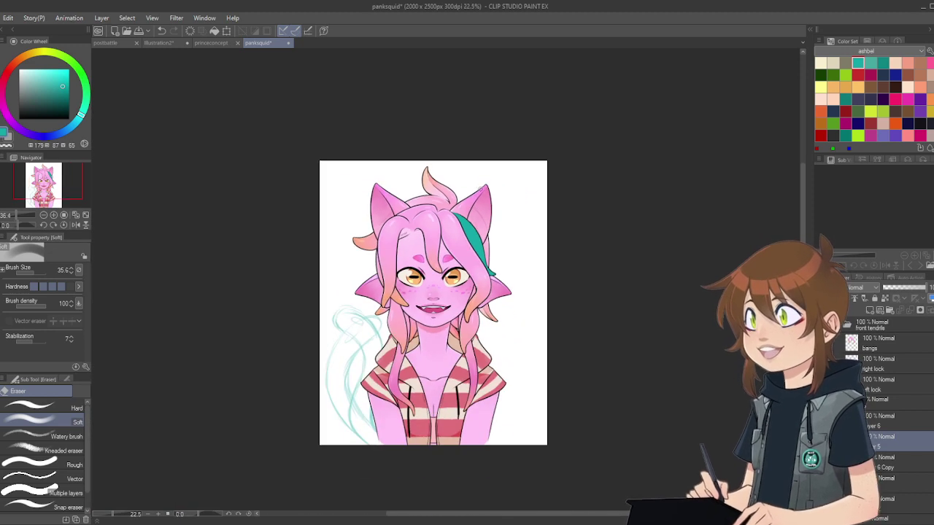
scroll(494, 379, up, 2)
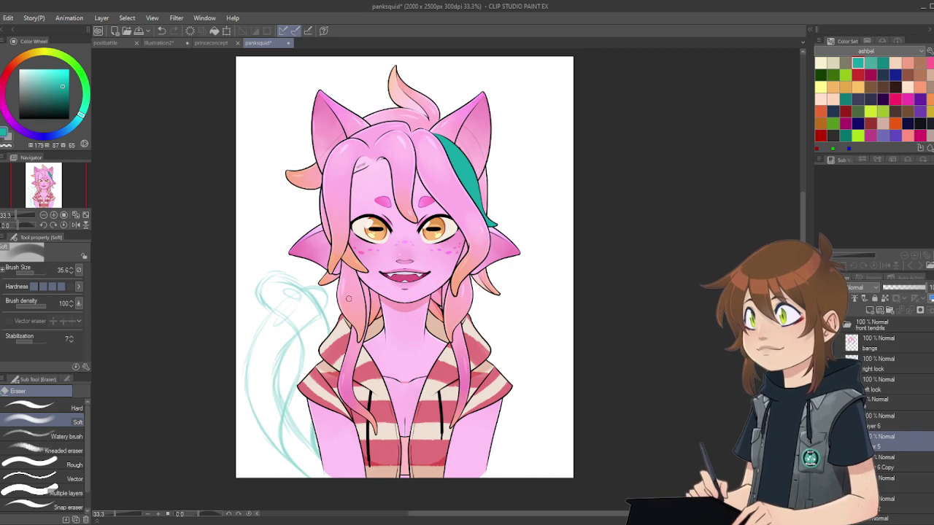
scroll(461, 183, up, 2)
scroll(454, 223, down, 3)
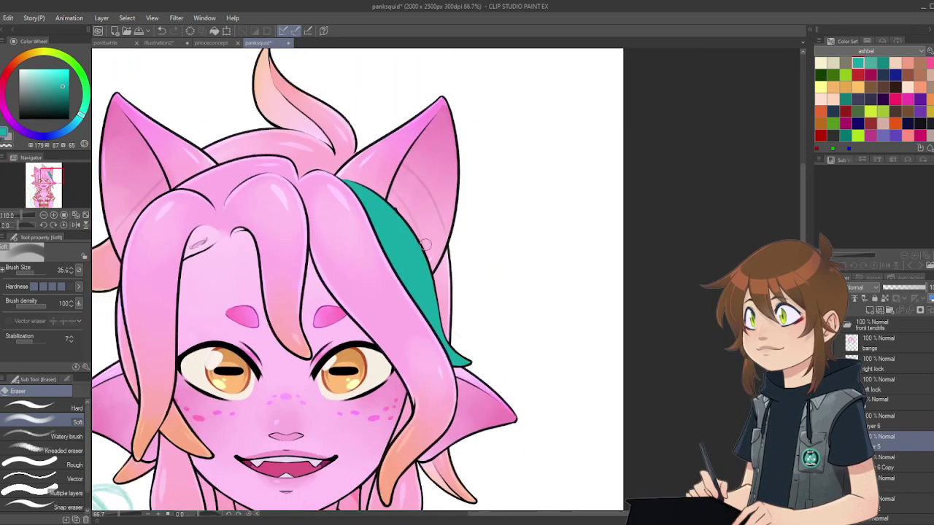
Step: With the front tendril's light pink sampled as the colour, hide the front tendrils folder and add a layer above the teal fill
alt+click(396, 314)
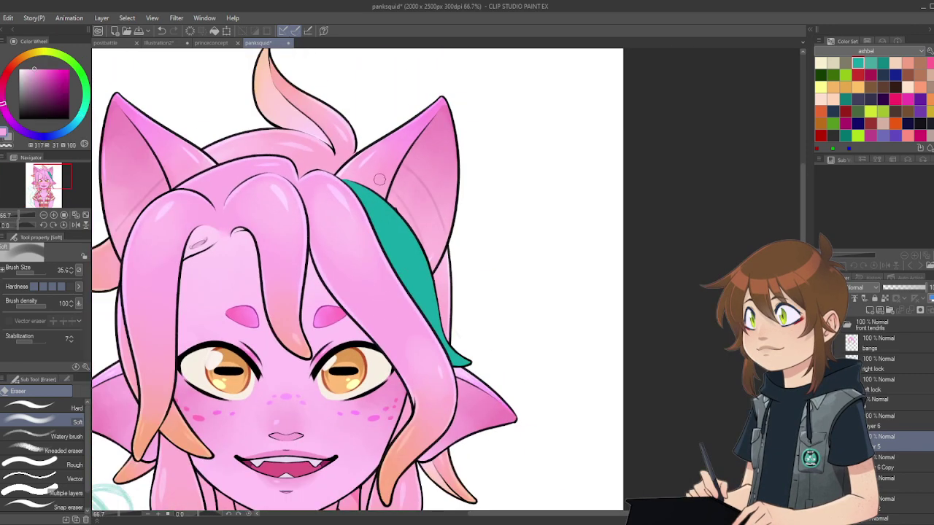
scroll(379, 178, up, 2)
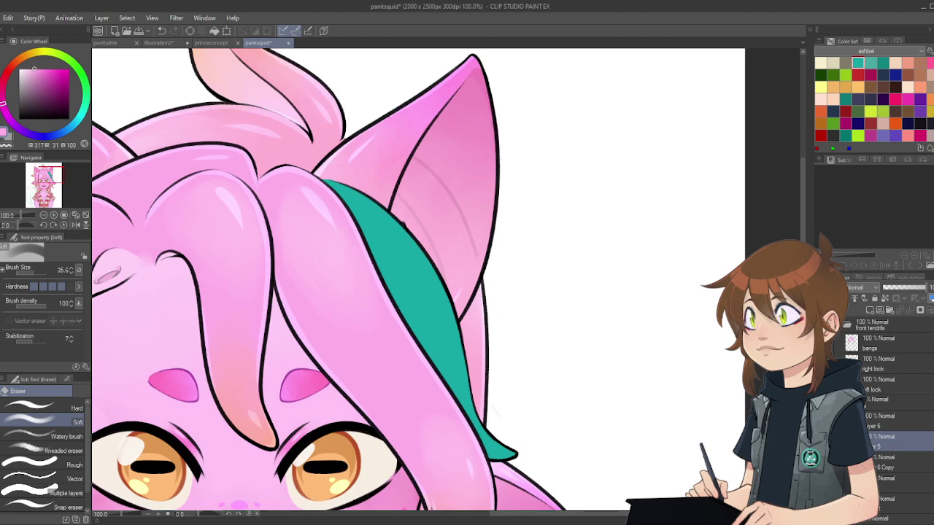
click(822, 324)
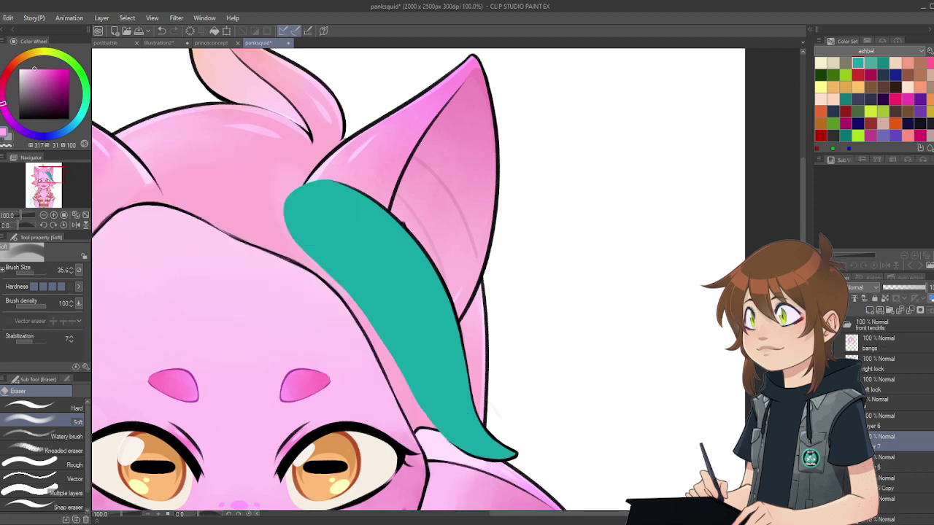
Step: Erase the faint grey smudges around the tentacle's tip on Layer 6 with the Soft eraser
scroll(589, 271, down, 3)
scroll(589, 265, up, 3)
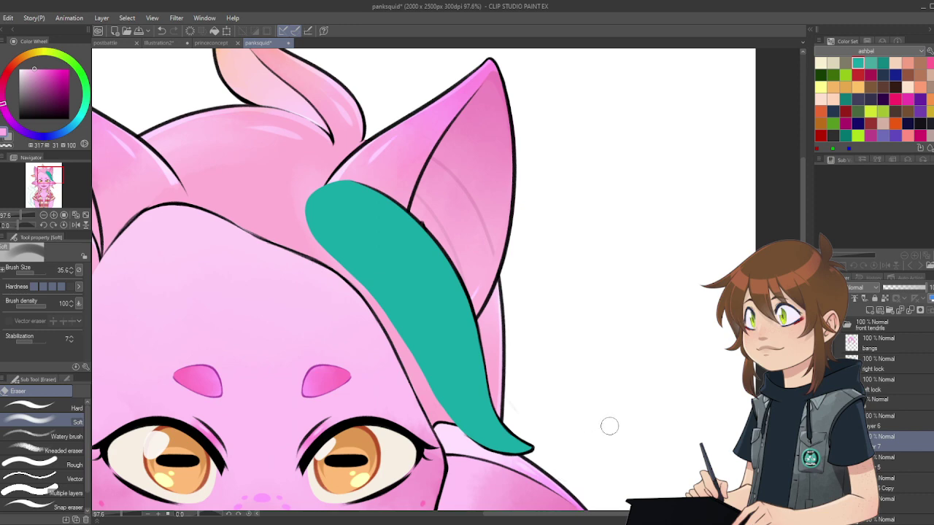
scroll(610, 426, down, 1)
scroll(606, 417, up, 1)
scroll(606, 417, down, 1)
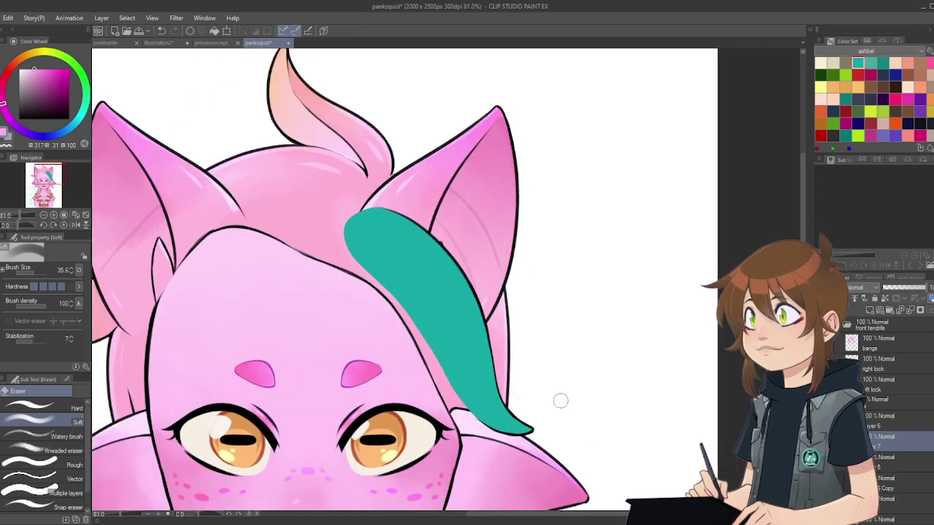
scroll(560, 424, down, 1)
scroll(554, 416, up, 6)
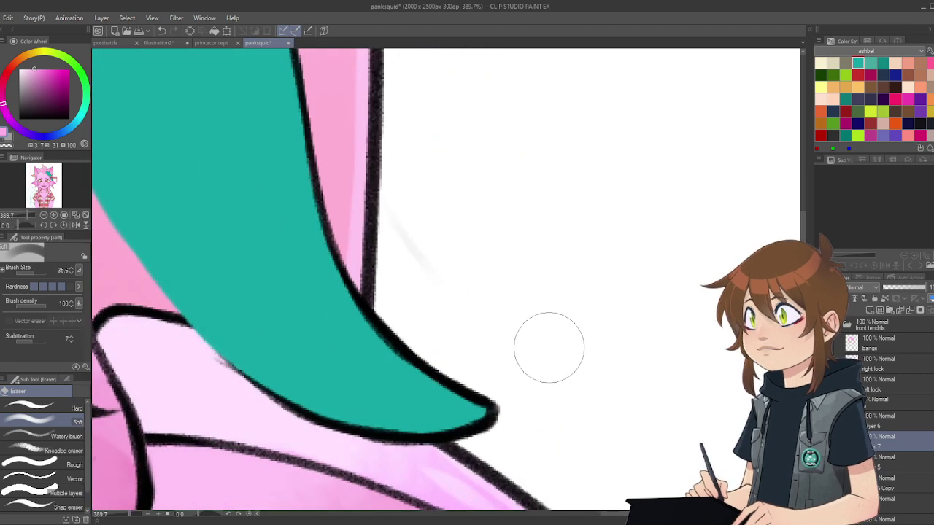
click(872, 427)
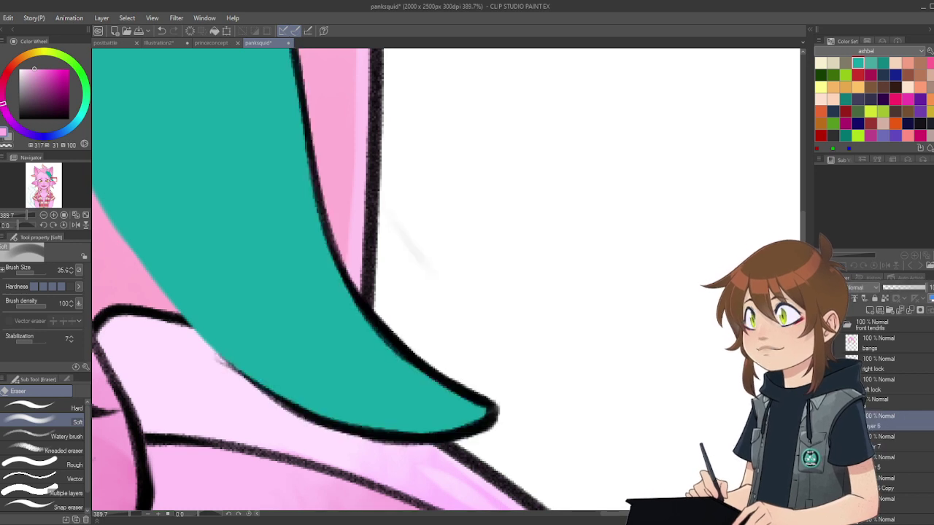
drag(431, 260, 428, 175)
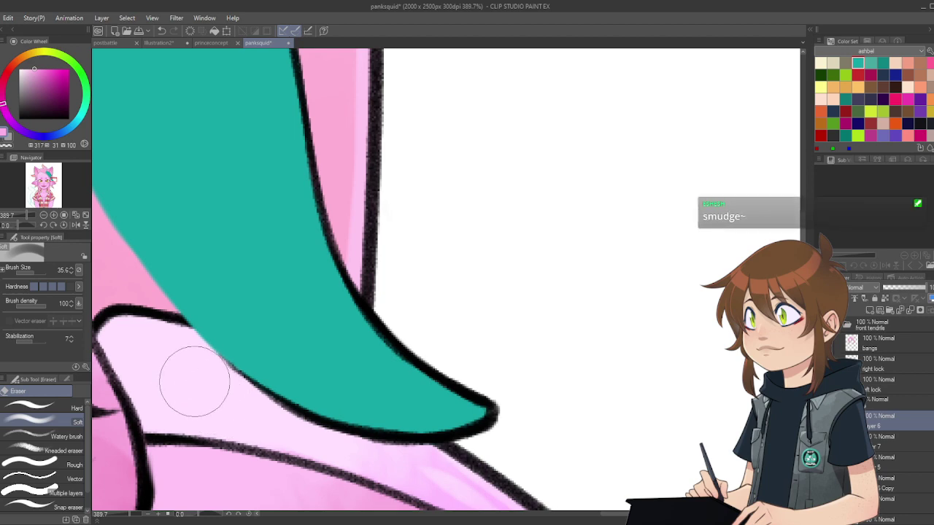
Step: Examine the character's ears, teal tentacle, face and sketched tail with the front tendrils hidden
scroll(314, 306, down, 7)
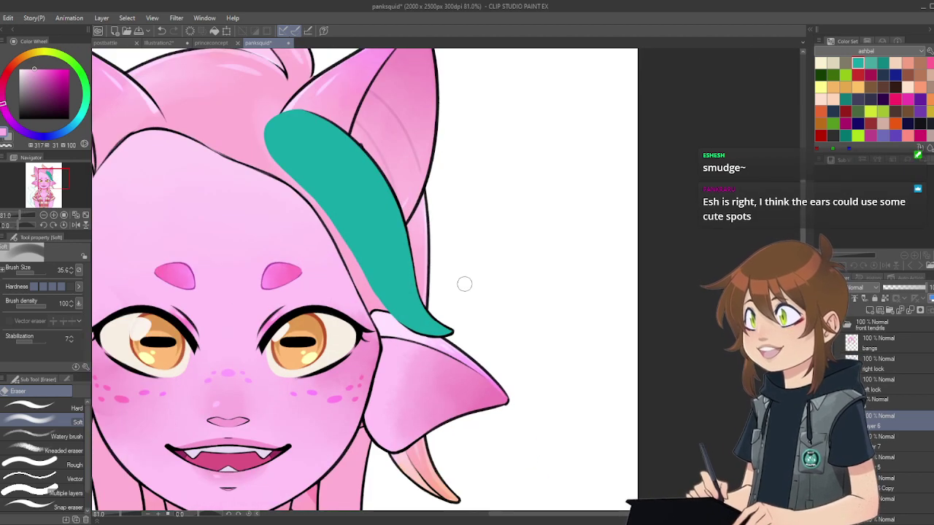
scroll(465, 284, down, 3)
scroll(461, 225, up, 3)
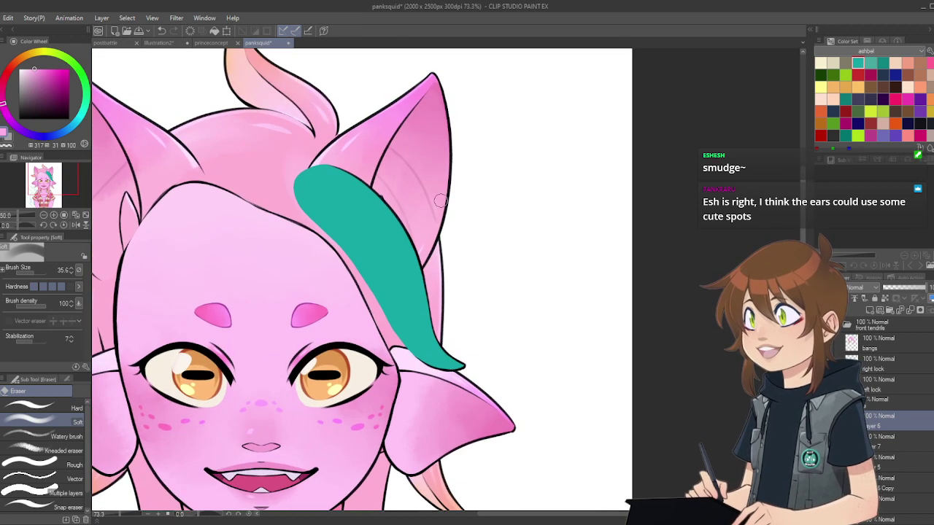
scroll(441, 200, down, 2)
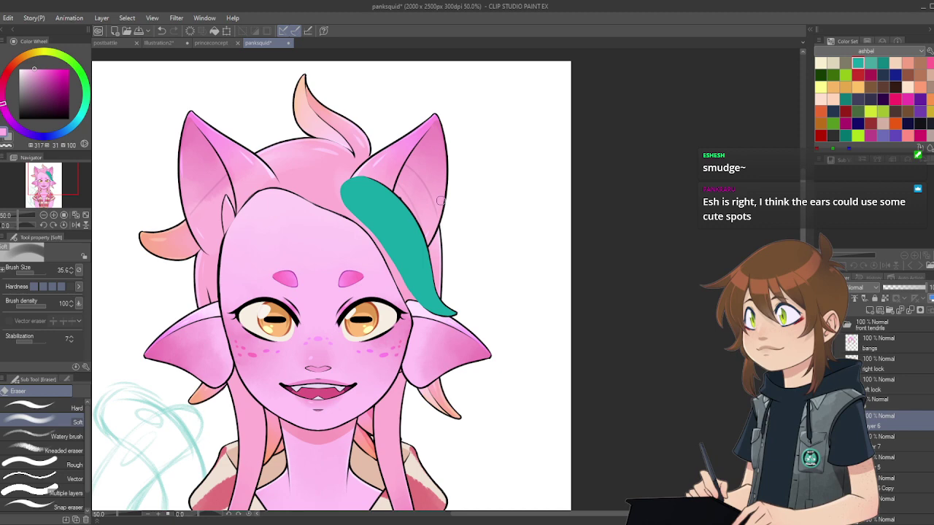
scroll(441, 200, up, 4)
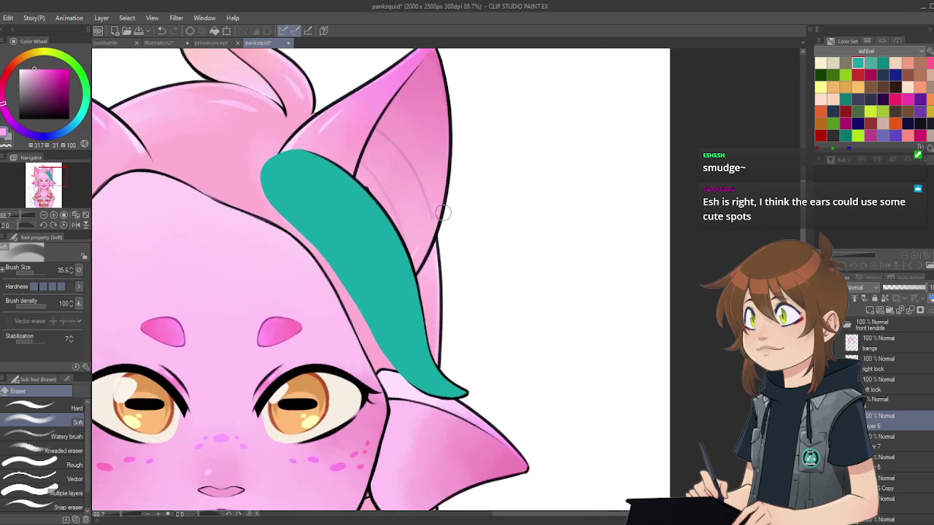
scroll(443, 216, down, 3)
scroll(443, 216, up, 1)
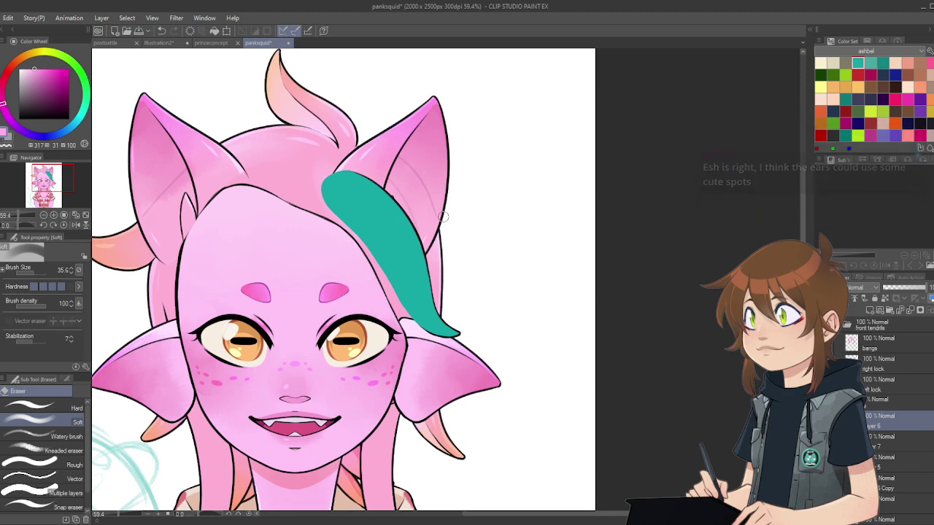
scroll(443, 216, down, 4)
scroll(323, 364, up, 2)
scroll(323, 365, up, 1)
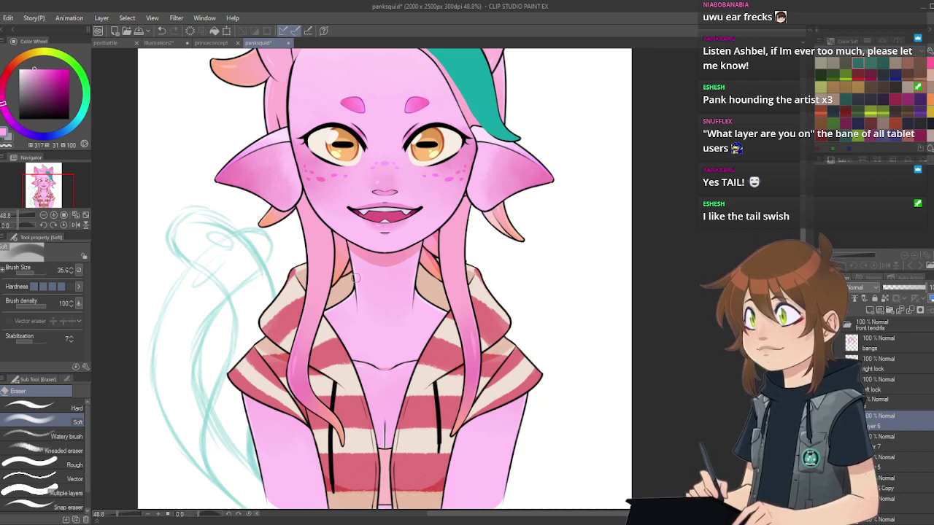
drag(375, 295, 307, 294)
drag(399, 217, 496, 217)
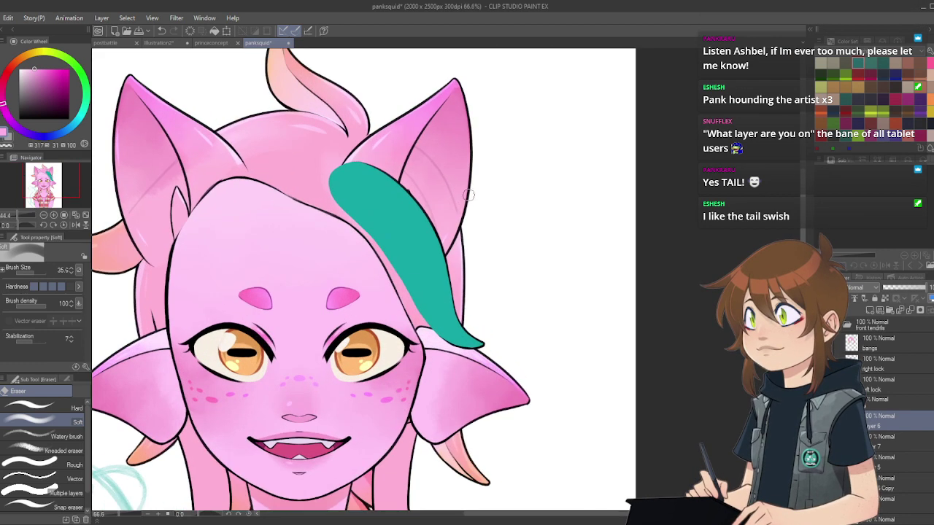
Step: Delete the Layer 6 Copy layer with the leftover unfilled tentacle outline beside the ear
drag(502, 125, 454, 189)
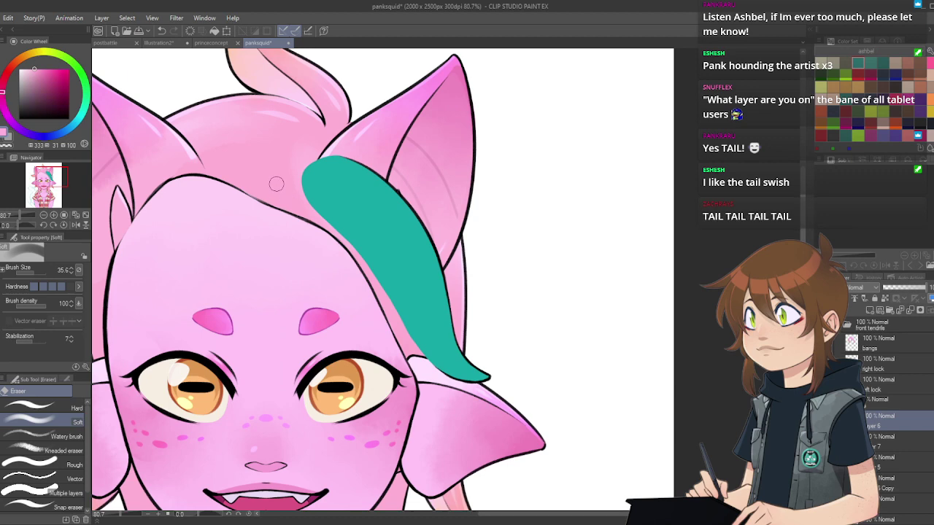
scroll(404, 226, down, 1)
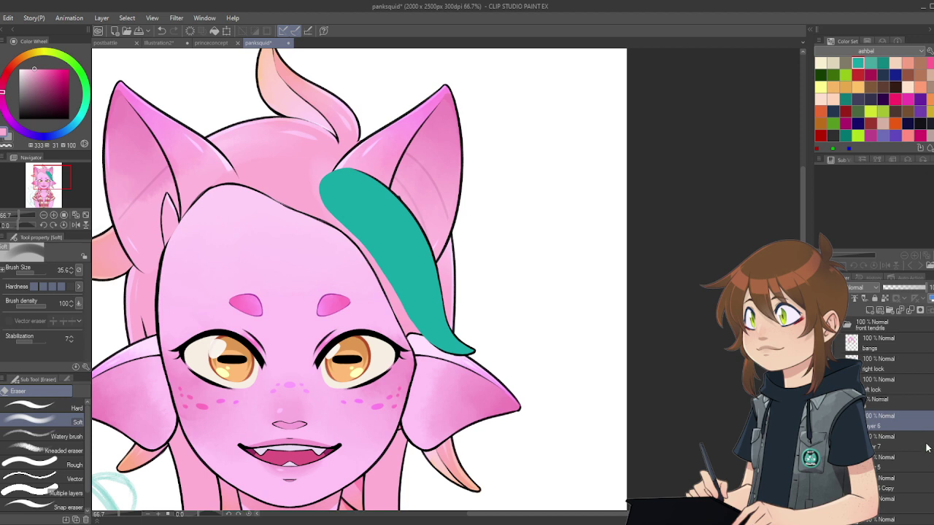
click(903, 459)
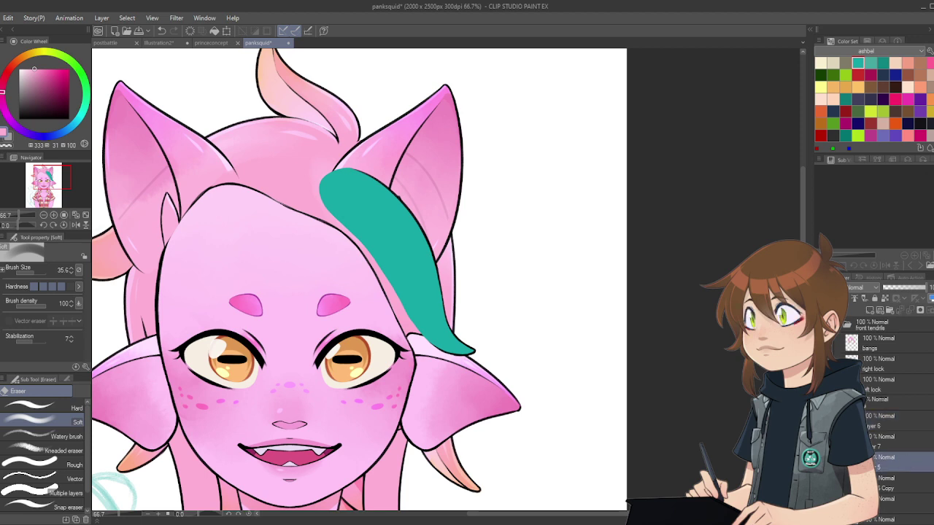
click(904, 442)
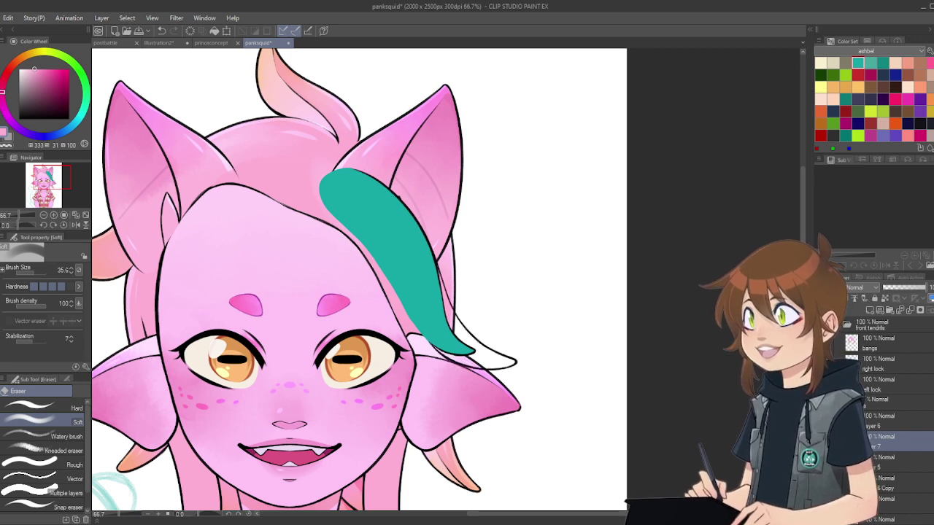
click(883, 485)
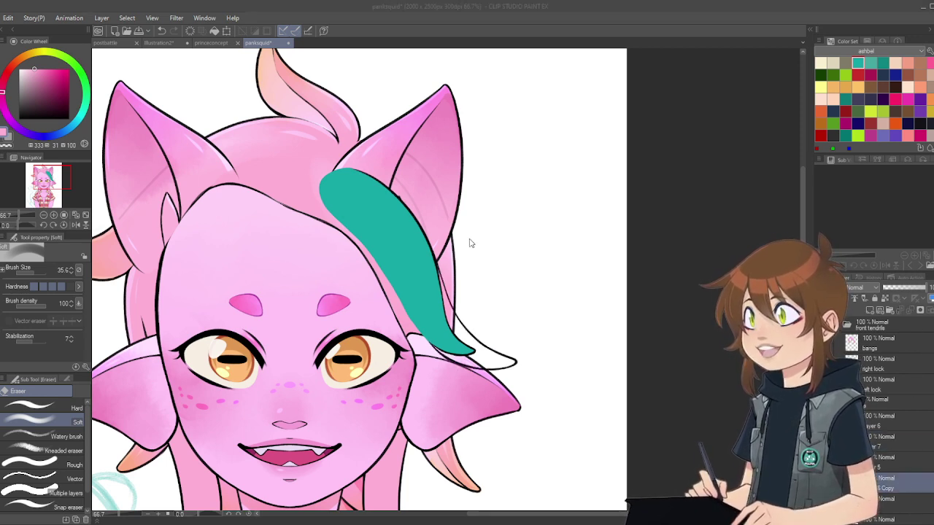
key(Delete)
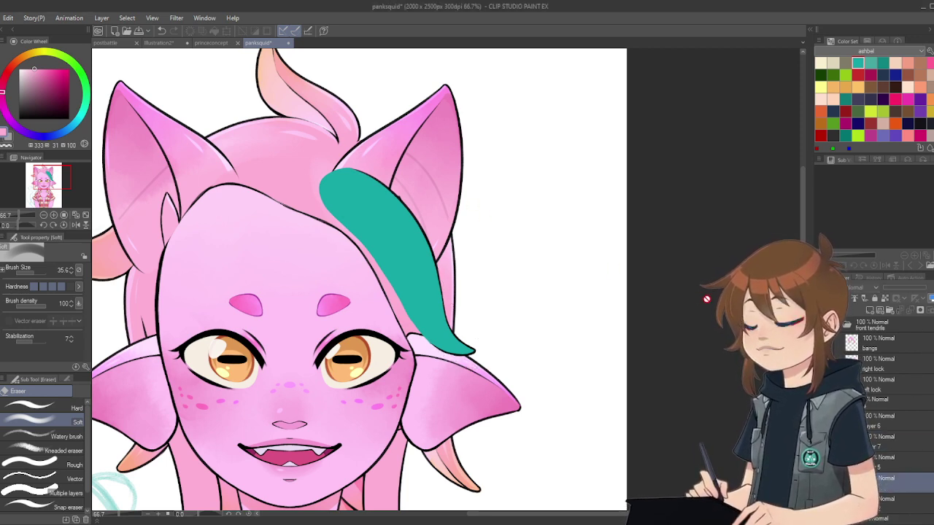
Step: Fill Layer 7 with the light pink, clip it to the teal tentacle shape and merge it down into Layer 5
click(884, 446)
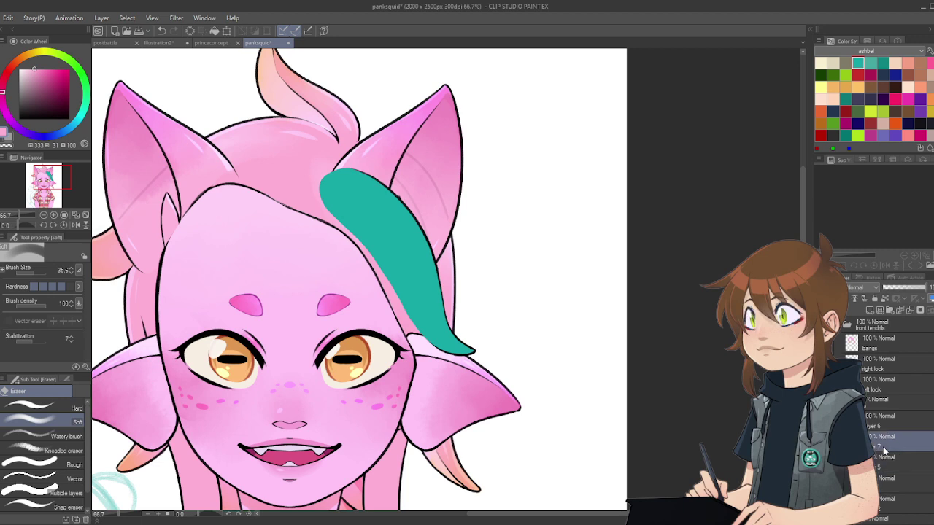
click(213, 33)
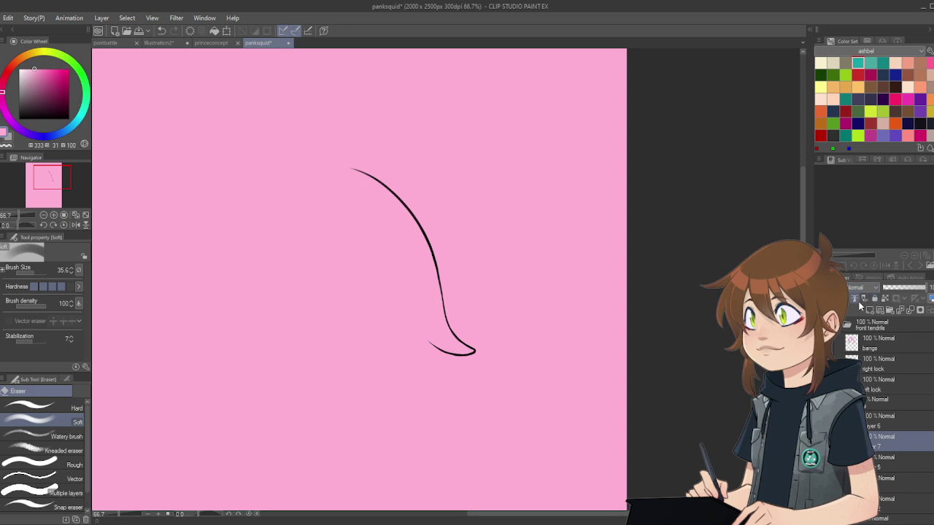
key(ctrl+z)
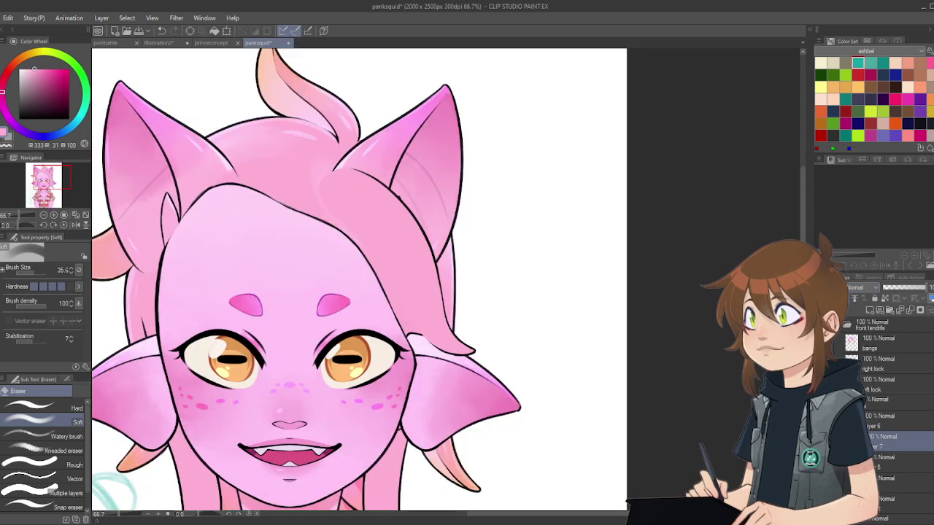
click(911, 312)
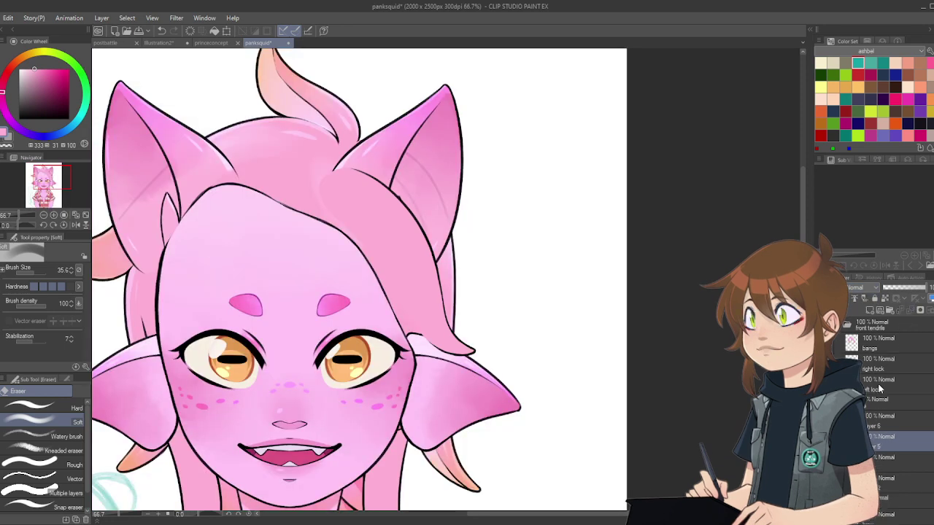
Step: On a new layer clipped to the tentacle, paint its tip in the peach sampled from the hair using the Soft Mechanical pencil at size 136.3
click(872, 313)
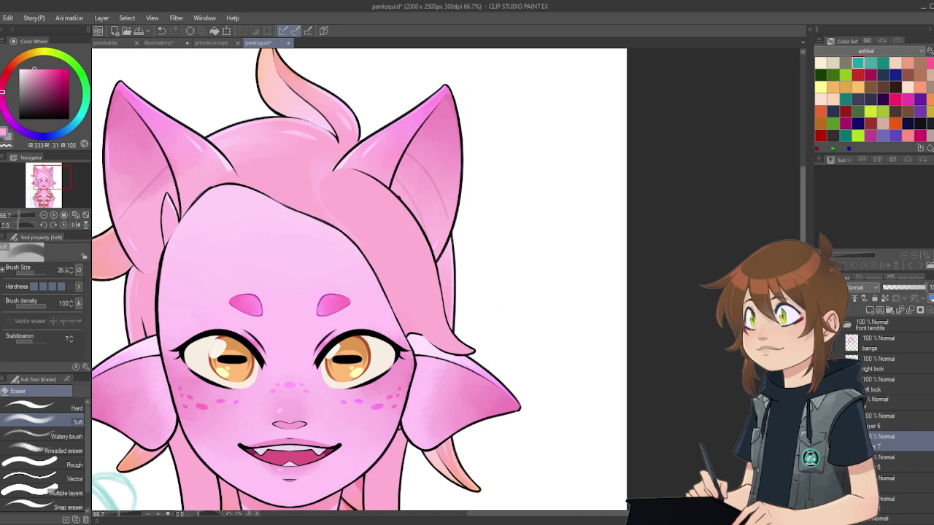
scroll(670, 315, down, 4)
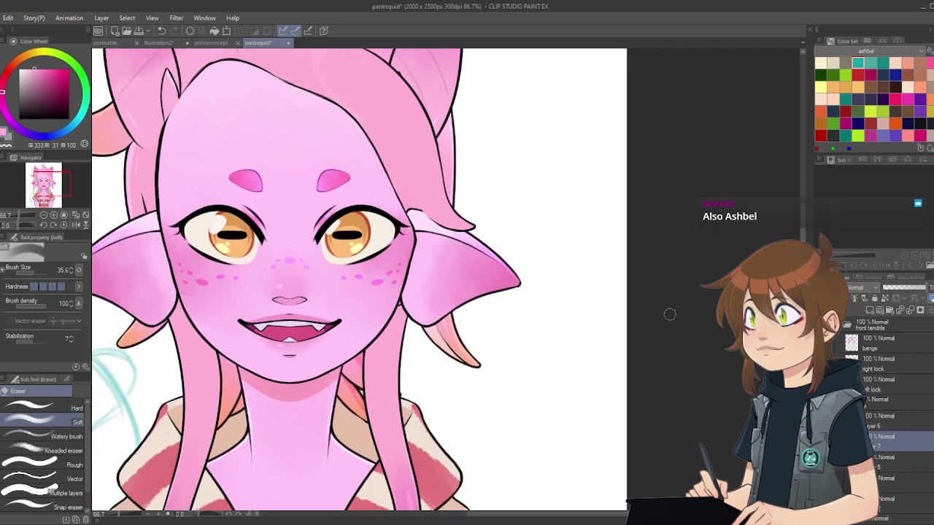
alt+click(123, 341)
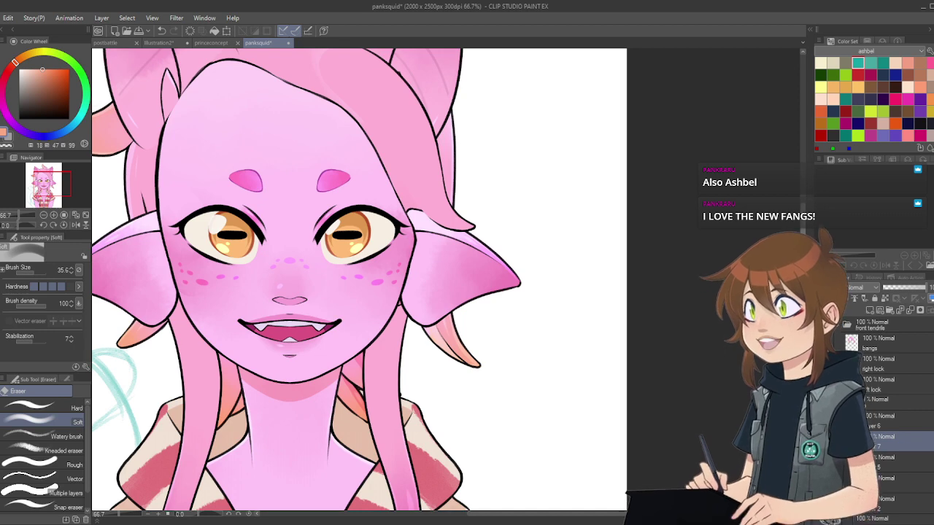
scroll(578, 345, up, 2)
scroll(486, 242, up, 4)
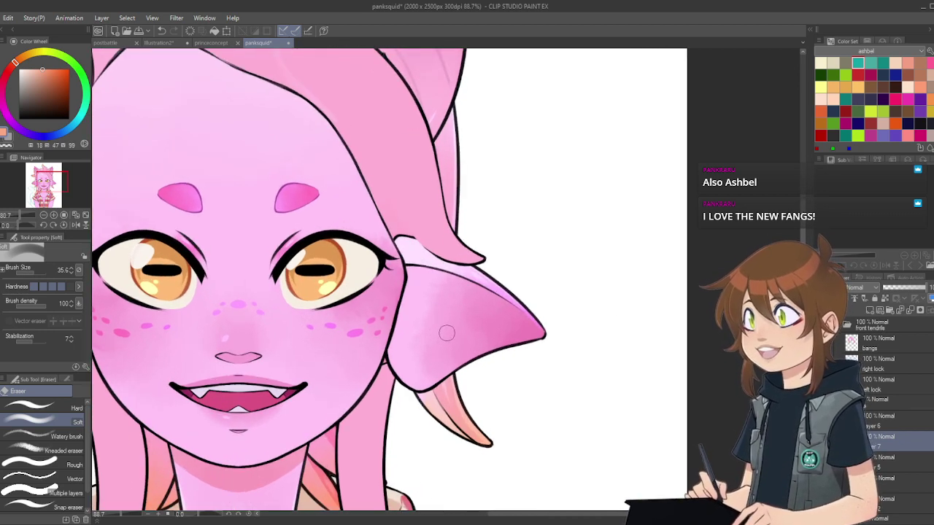
scroll(486, 242, down, 4)
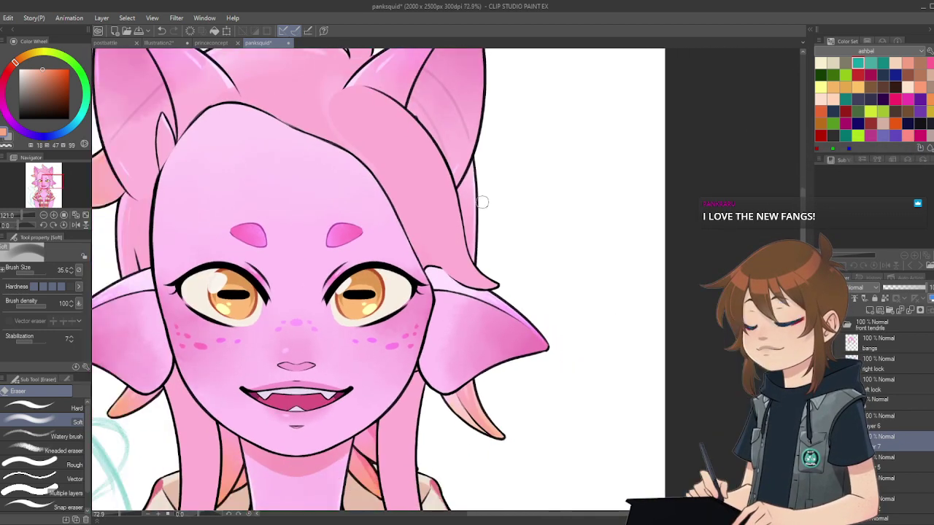
scroll(458, 204, up, 1)
key(p)
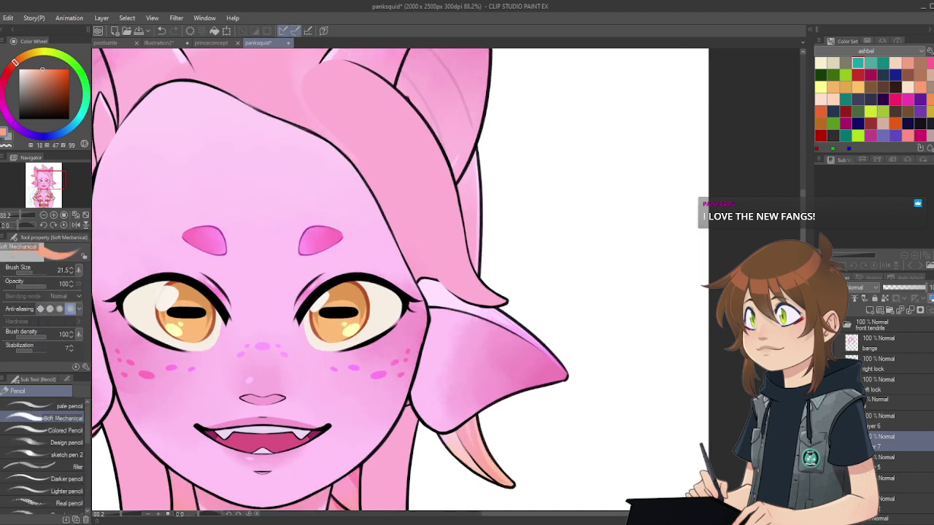
click(37, 272)
mouse_move(437, 238)
mouse_down()
mouse_move(479, 291)
mouse_move(505, 305)
mouse_up()
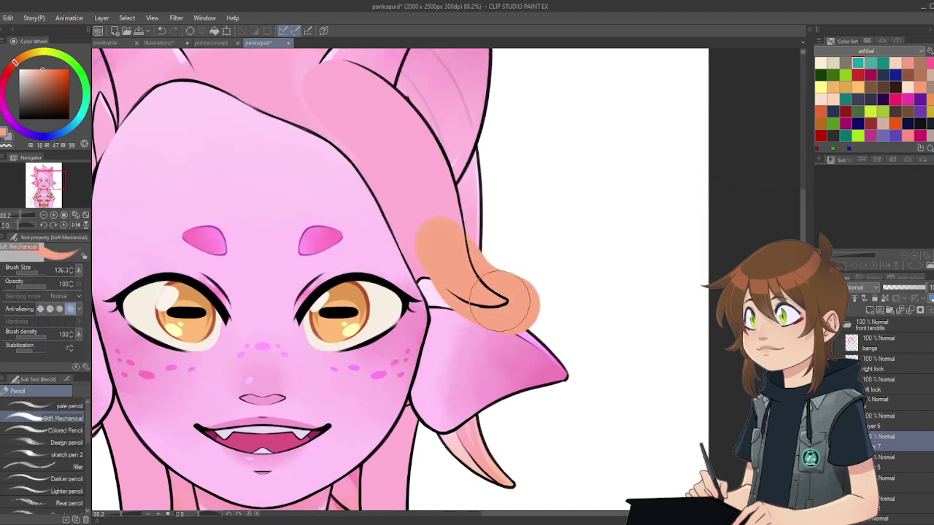
key(ctrl+z)
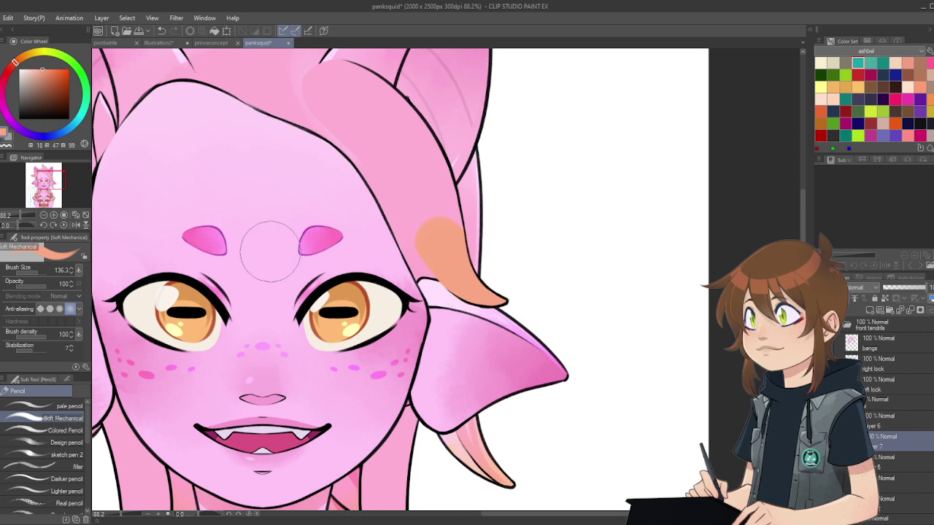
Step: Blend the peach tip into the pink tentacle with bleeding color at size 97.5 and compare it with the front tendrils shown and hidden
key(j)
drag(35, 276, 43, 276)
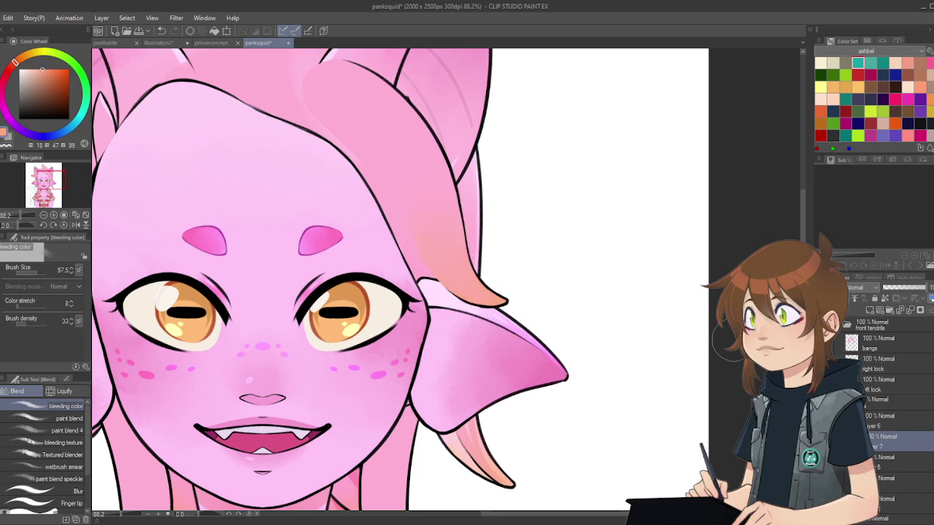
key(ctrl+z)
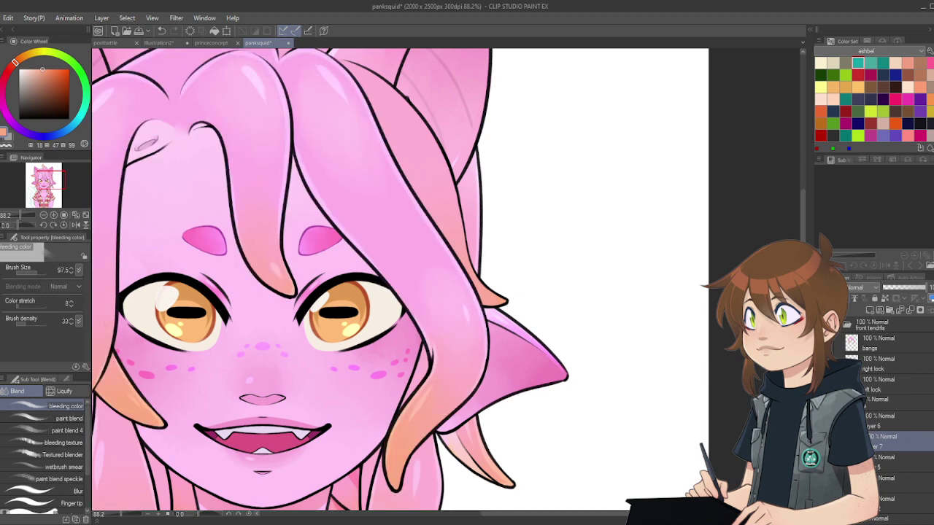
key(ctrl+y)
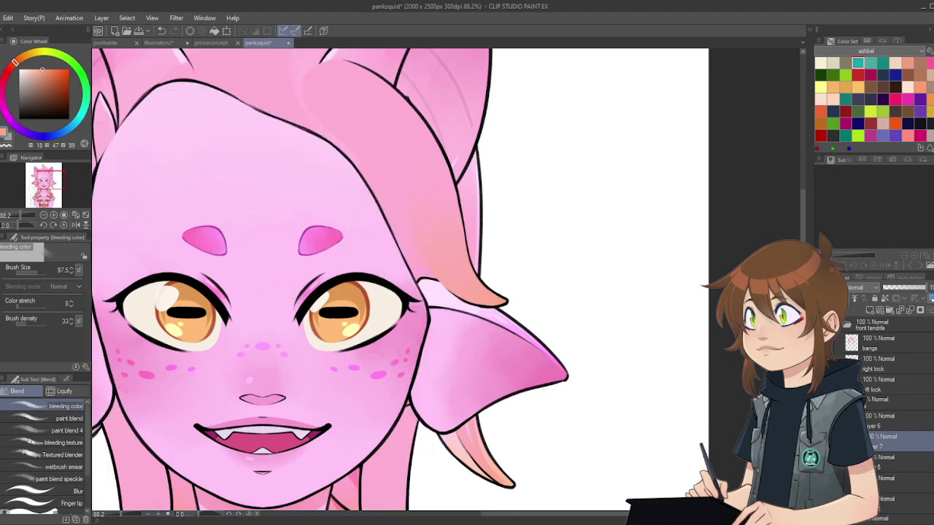
key(ctrl+z)
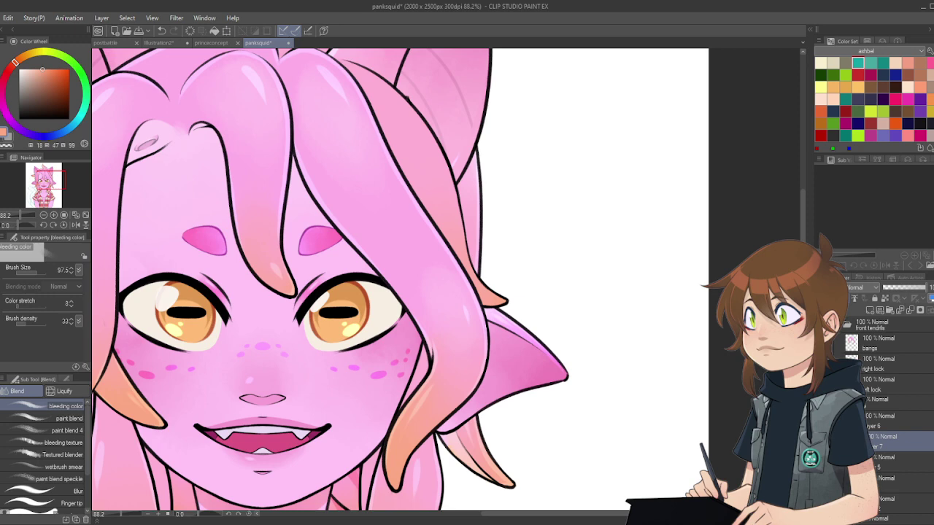
key(ctrl+y)
key(ctrl+z)
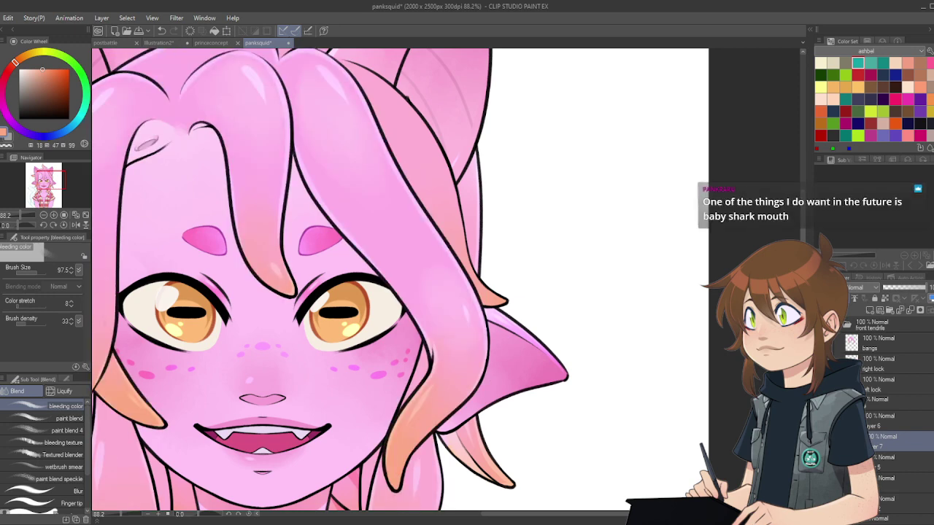
key(ctrl+y)
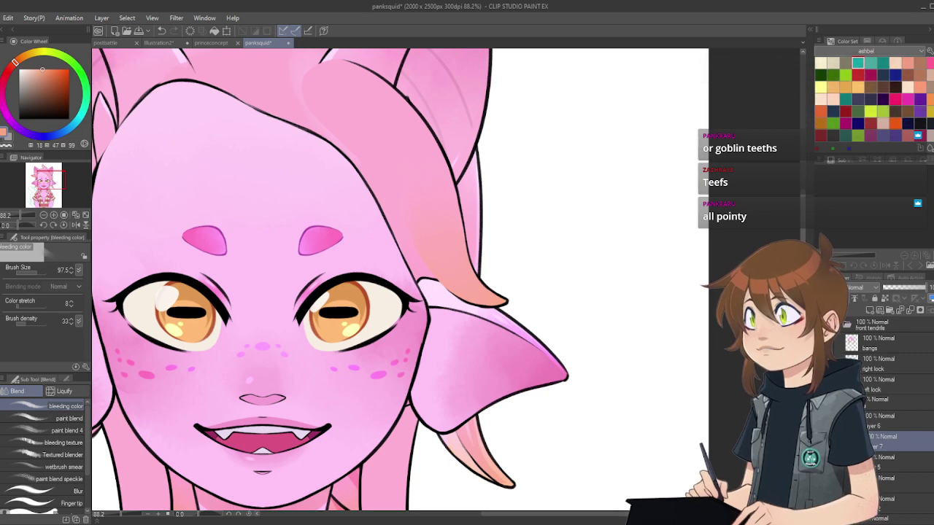
Step: On a Glow dodge layer, paint a thin highlight along the tentacle's outer edge with the ear tip's pink and the size 18.2 Soft Mechanical pencil
scroll(504, 255, down, 4)
scroll(399, 121, up, 3)
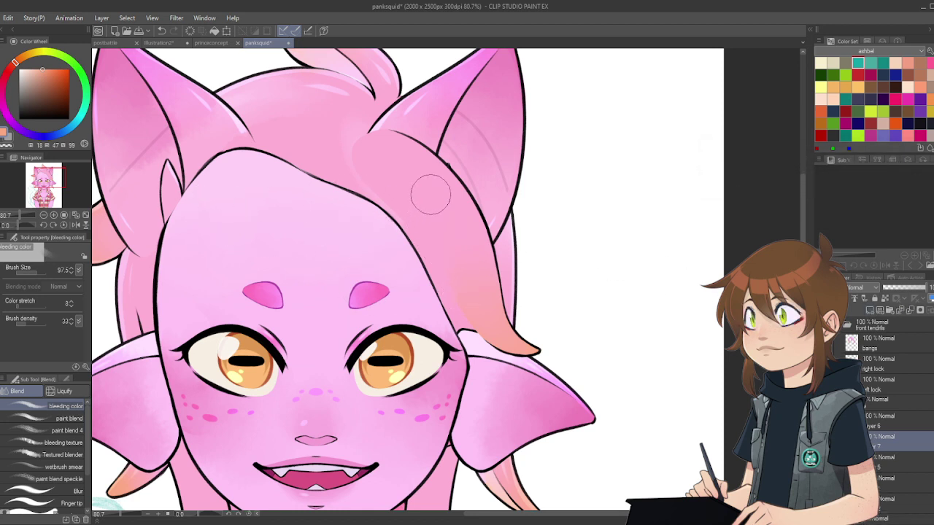
alt+click(578, 419)
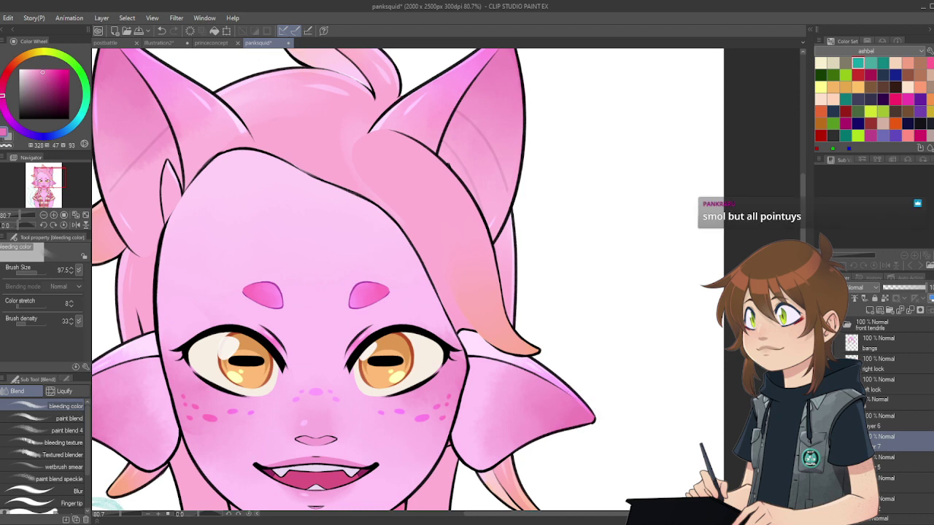
click(857, 292)
click(856, 102)
key(p)
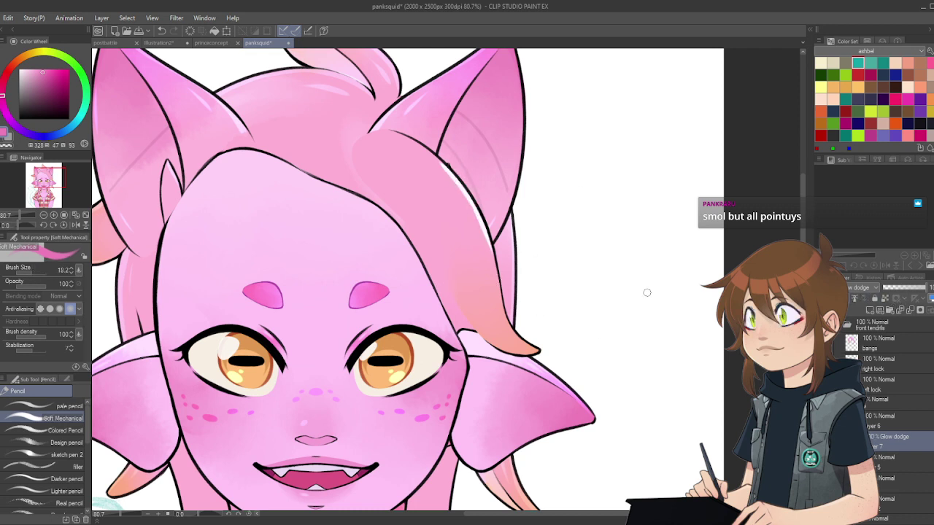
key(e)
scroll(544, 211, up, 3)
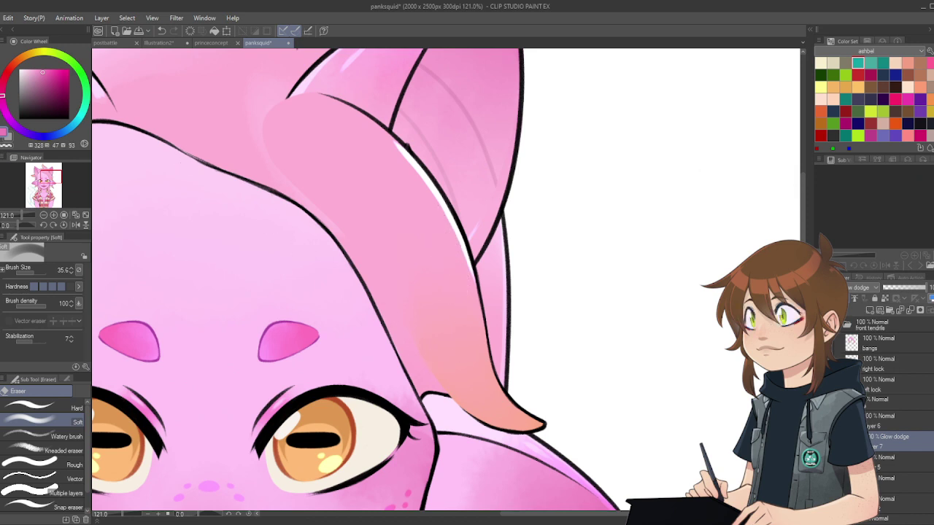
key(p)
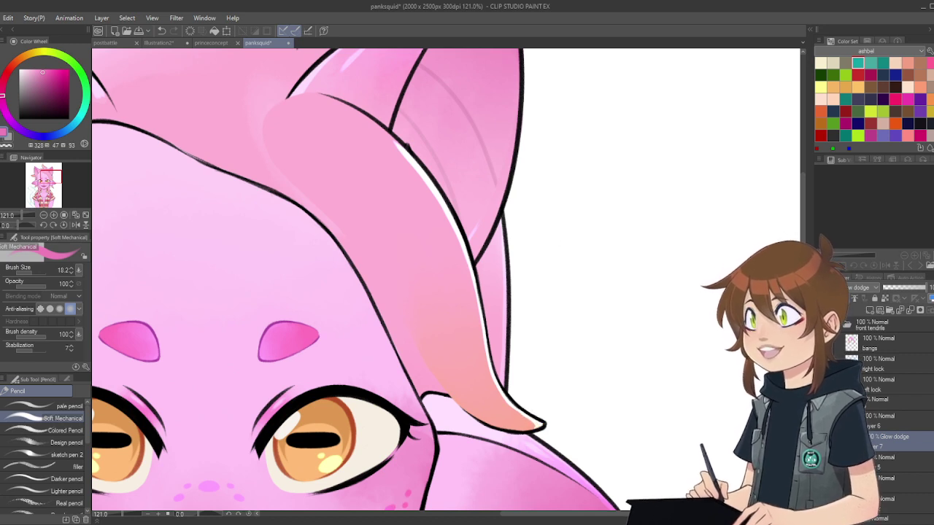
Step: Extend the highlight over the tentacle's upper curve beside the ear with the canvas rotated, and lower the Glow dodge layer's opacity
scroll(400, 271, up, 3)
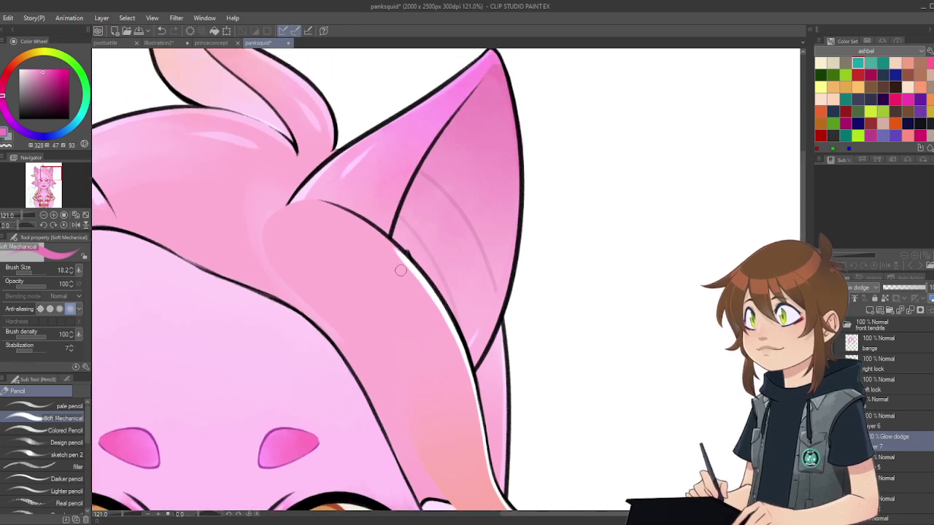
click(53, 226)
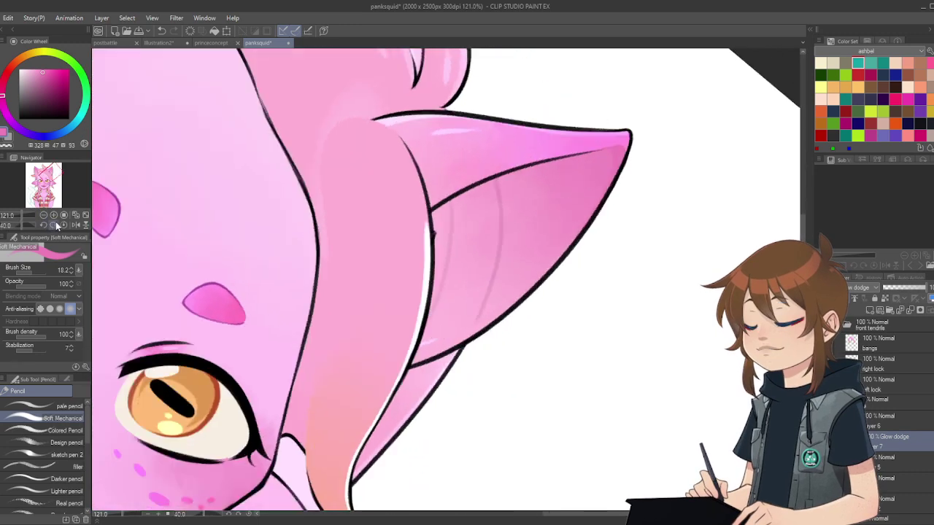
scroll(796, 233, up, 2)
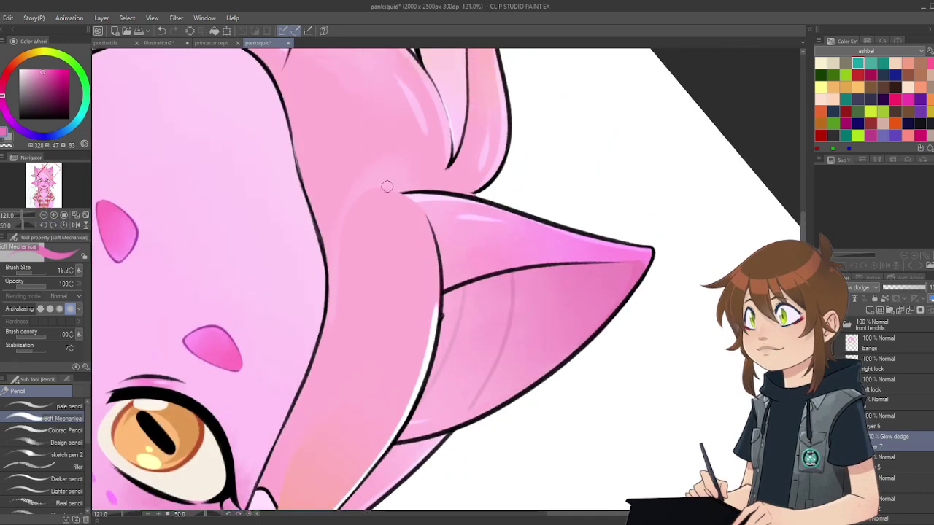
mouse_move(379, 187)
mouse_down()
mouse_move(425, 235)
mouse_move(404, 210)
mouse_move(438, 283)
mouse_up()
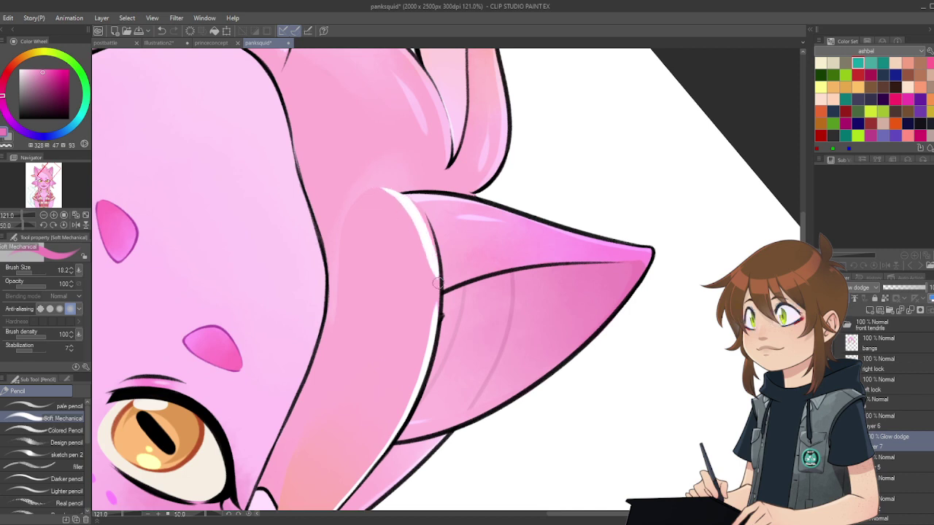
drag(423, 228, 437, 292)
drag(430, 257, 440, 317)
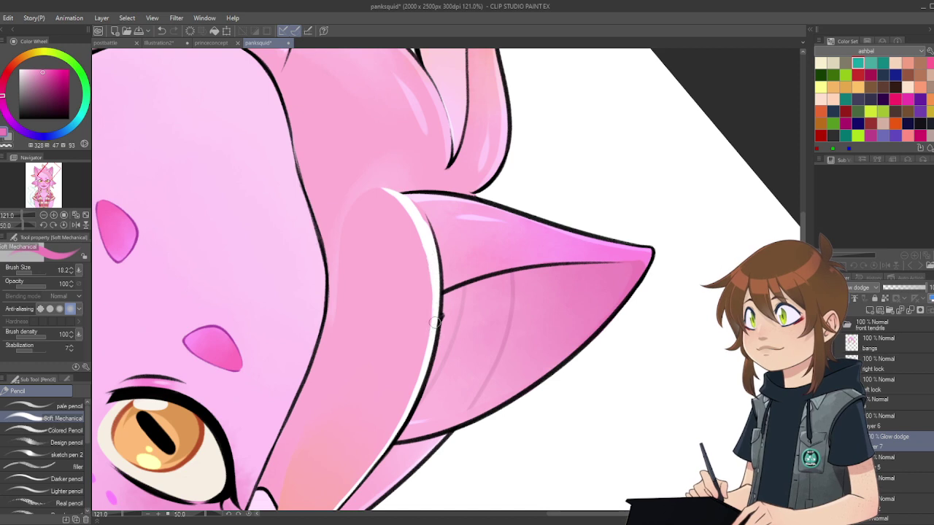
drag(402, 196, 446, 286)
drag(910, 288, 900, 289)
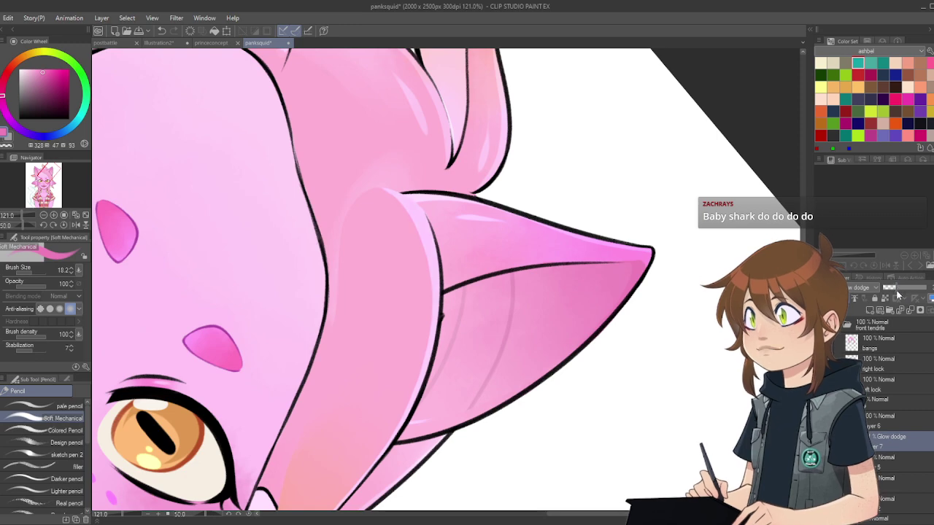
Step: Show the front tendrils again and set the Soft Mechanical pencil to size 30.1 for the tentacle's shine
scroll(750, 231, down, 4)
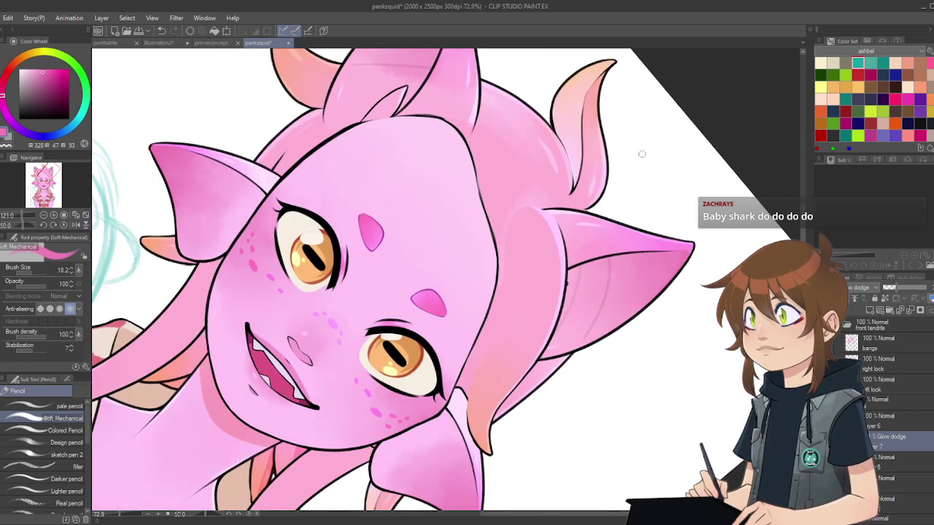
scroll(590, 311, up, 2)
scroll(587, 309, down, 5)
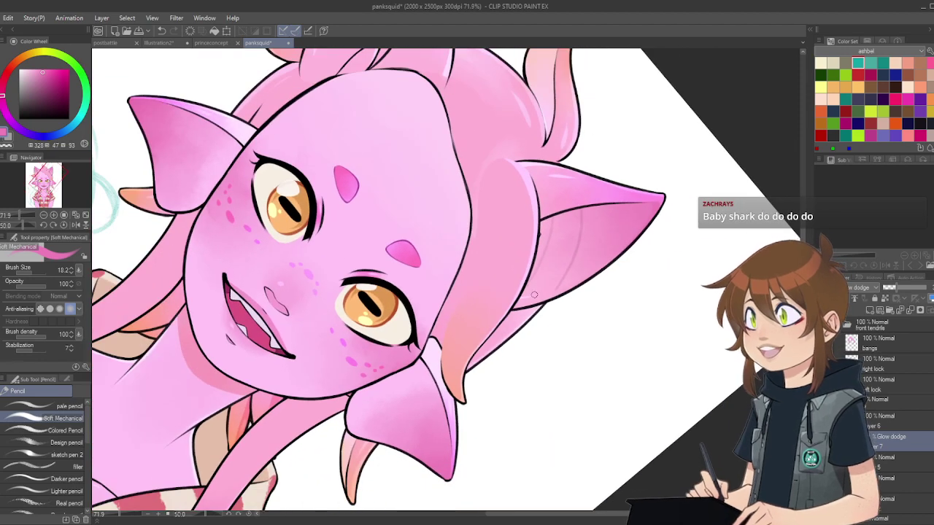
scroll(551, 246, up, 3)
scroll(551, 246, up, 1)
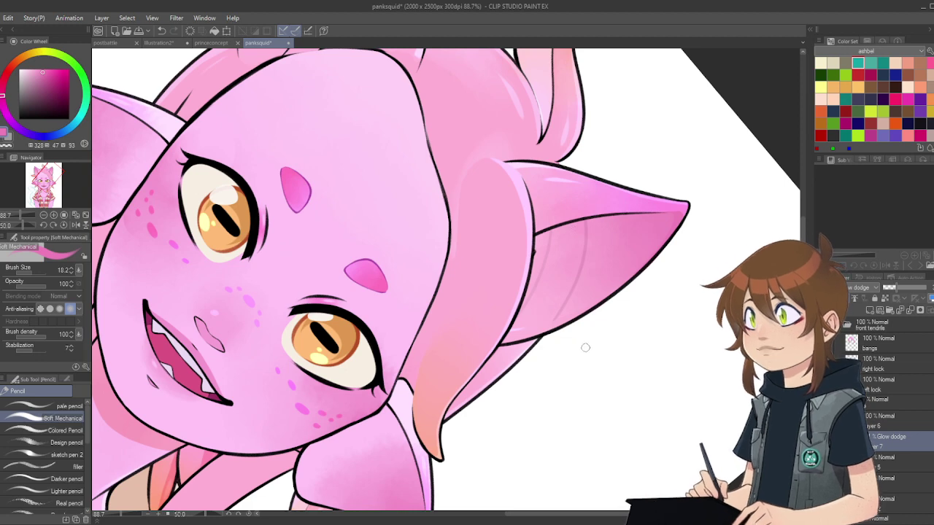
click(822, 325)
scroll(533, 287, up, 1)
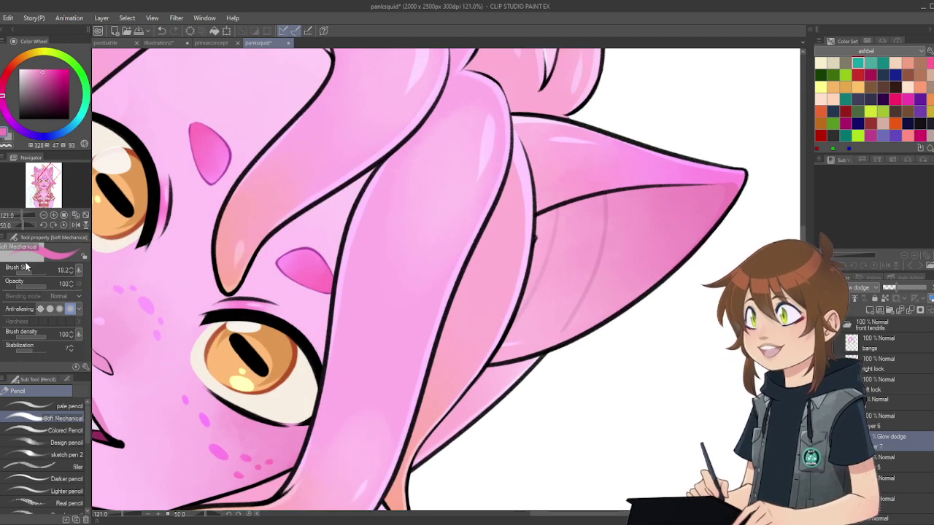
drag(31, 271, 36, 277)
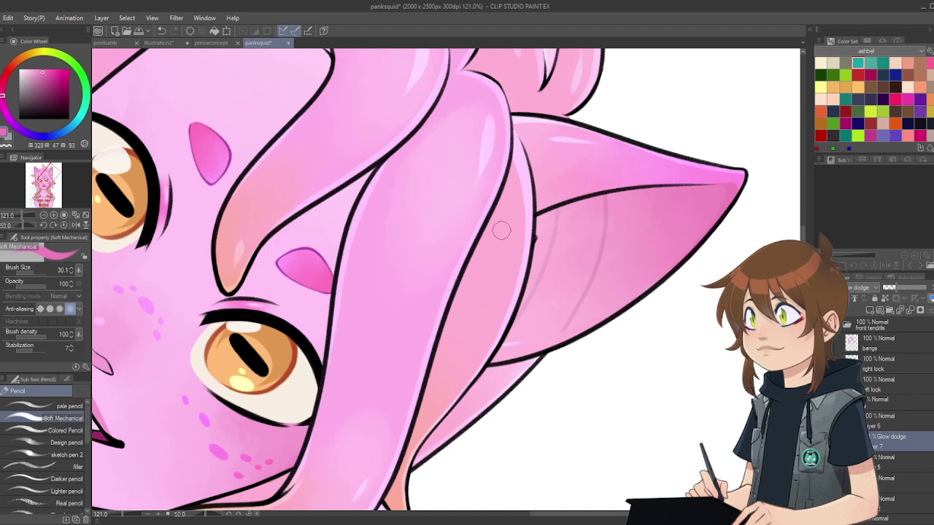
drag(504, 227, 488, 299)
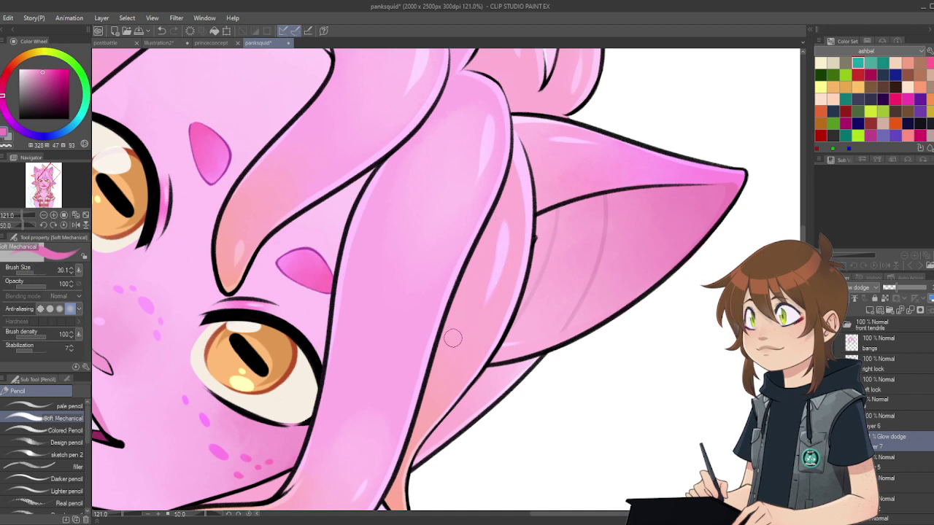
key(b)
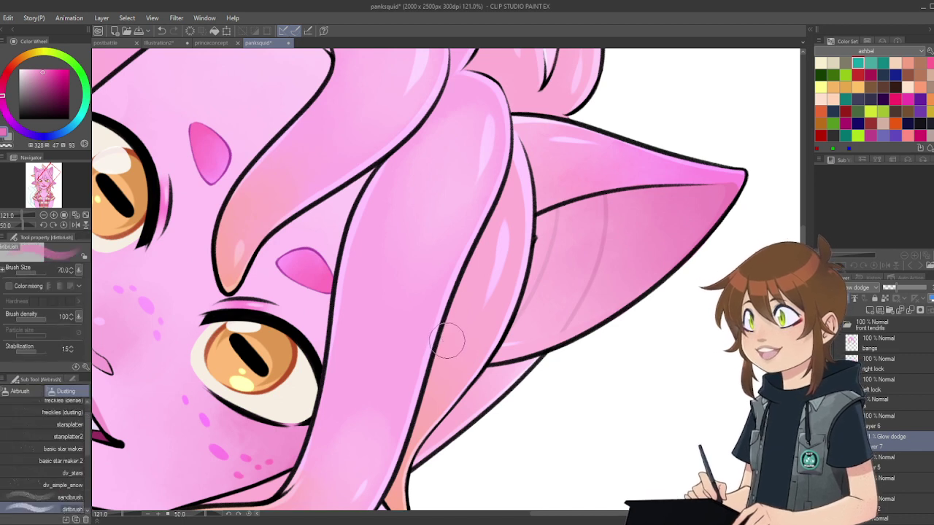
key(p)
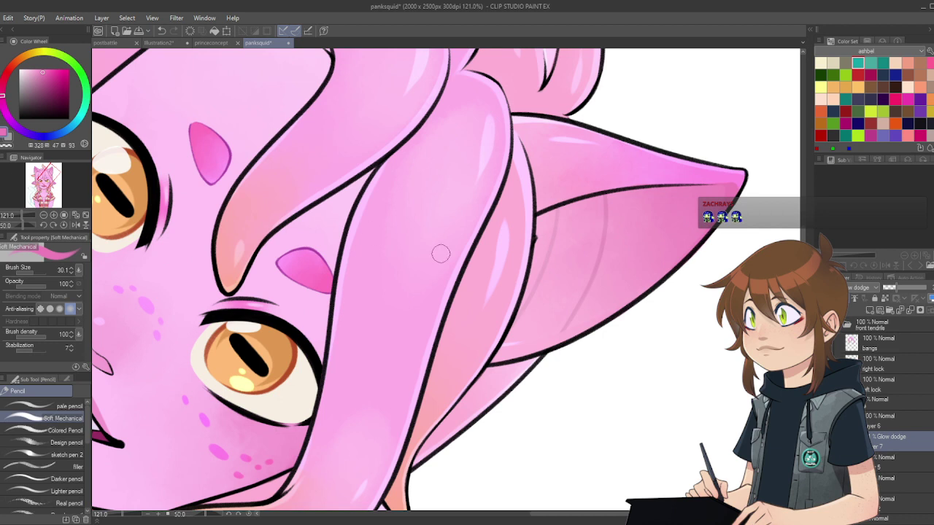
key(ctrl+z)
key(ctrl+z)
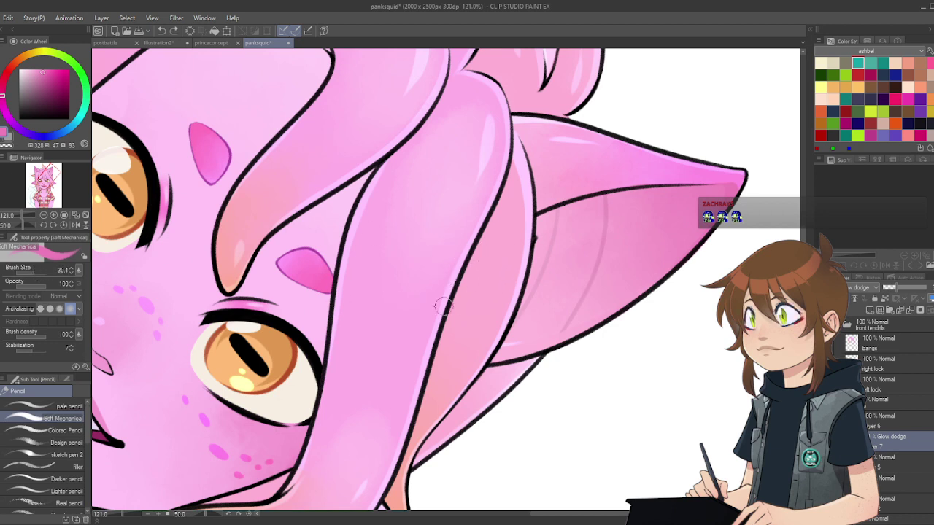
Step: Paint a soft highlight down the middle of the tentacle beside the ear, enlarging the Soft Mechanical pencil to size 42.1
drag(504, 226, 495, 272)
drag(508, 217, 491, 292)
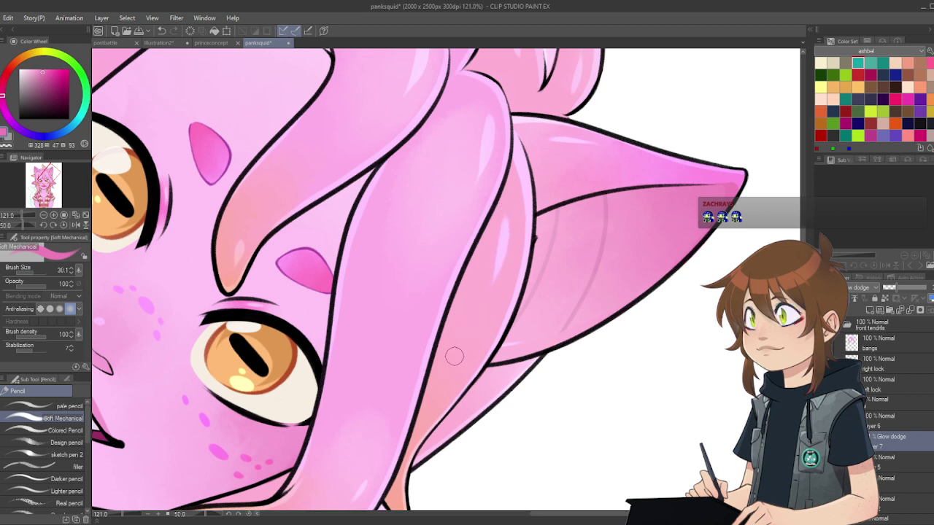
scroll(460, 274, down, 3)
scroll(475, 279, up, 2)
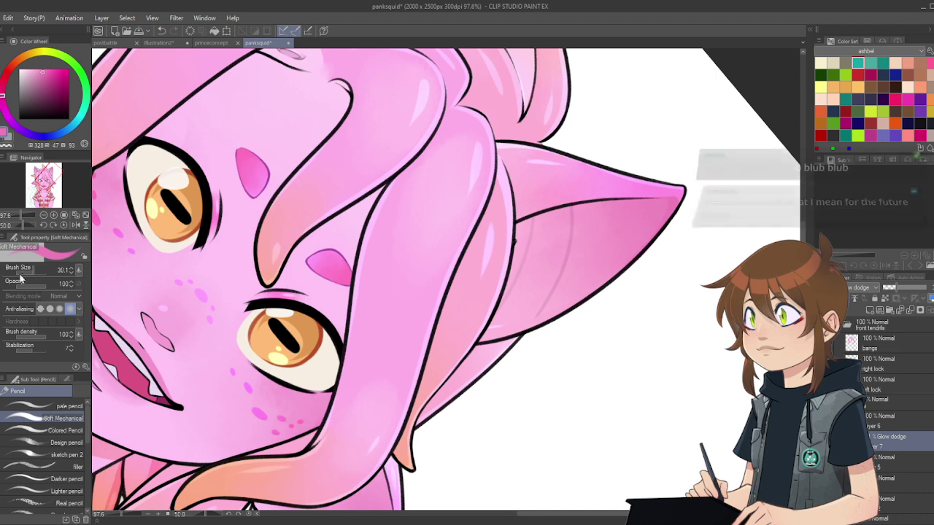
drag(30, 273, 33, 272)
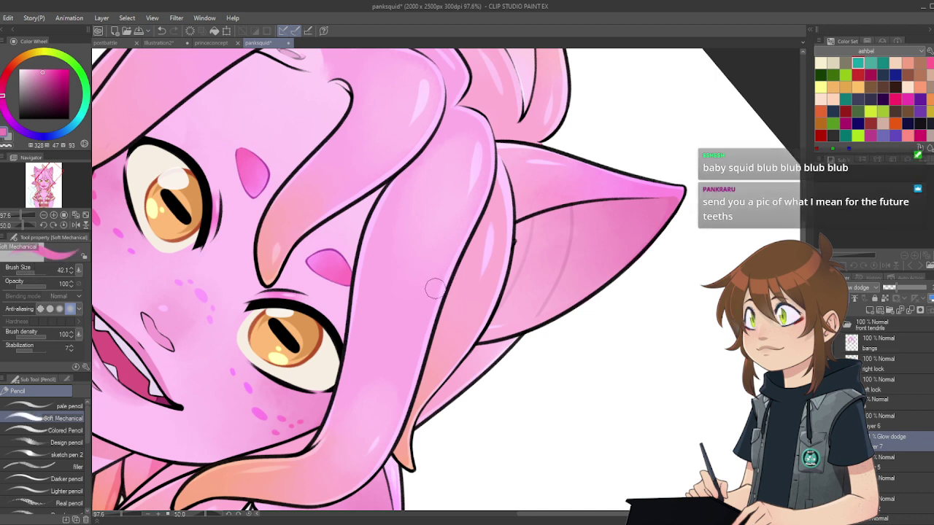
drag(488, 223, 475, 262)
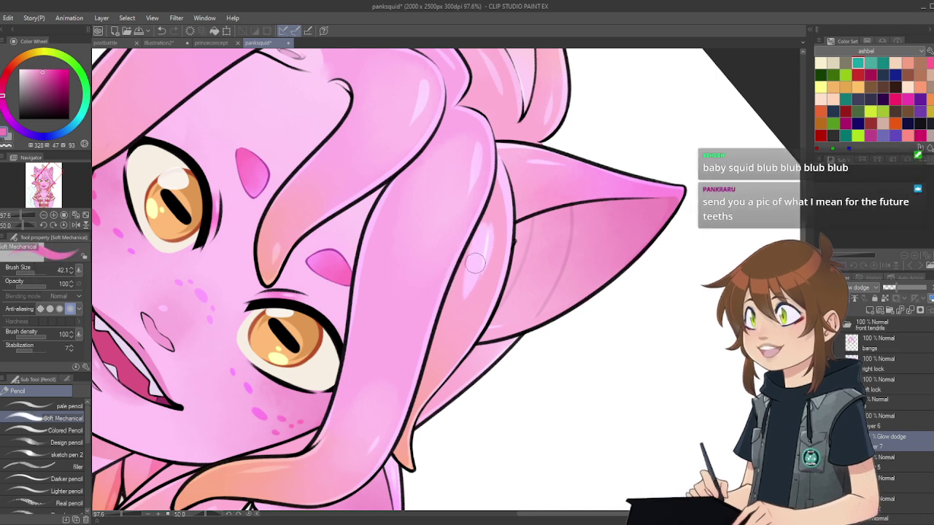
drag(490, 222, 467, 297)
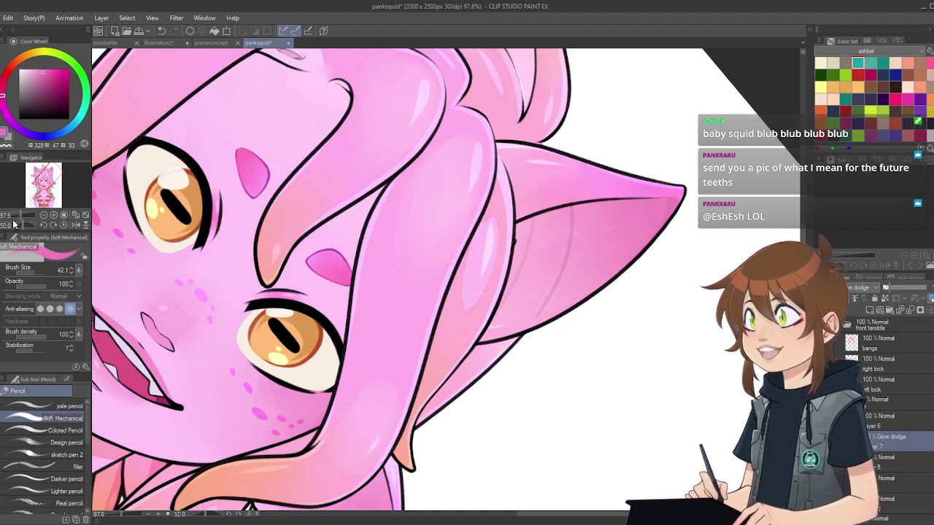
Step: Blend the tentacle highlight with bleeding color at size 69.7 and reset the canvas rotation to check the whole head
key(j)
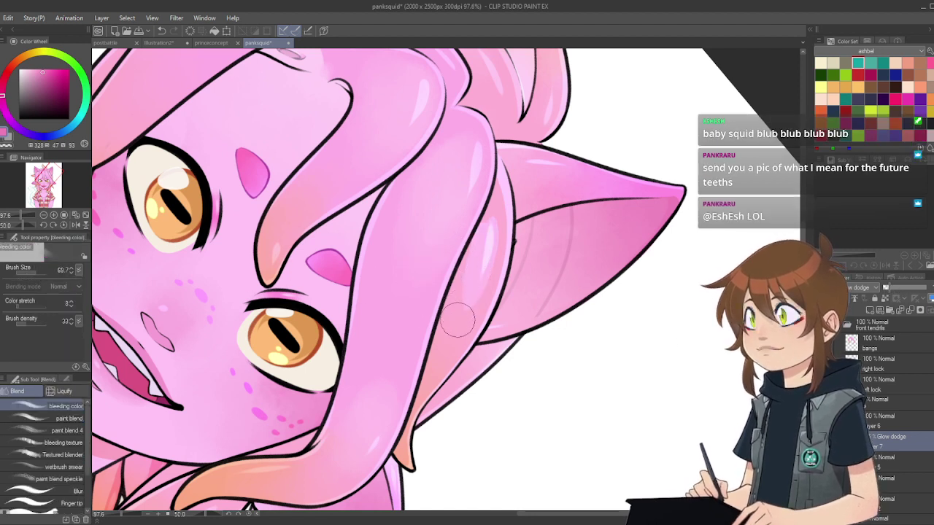
mouse_move(458, 321)
mouse_down()
mouse_move(495, 261)
mouse_move(498, 234)
mouse_move(489, 222)
mouse_up()
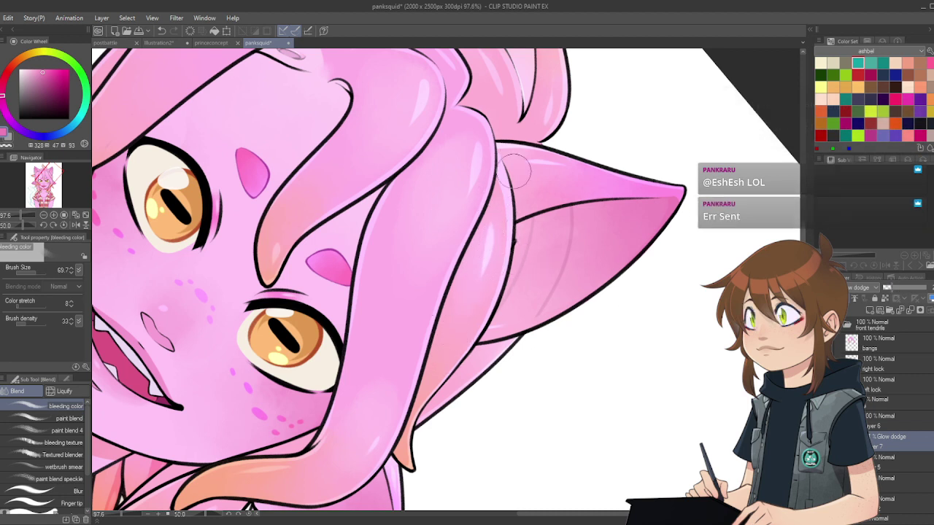
click(62, 226)
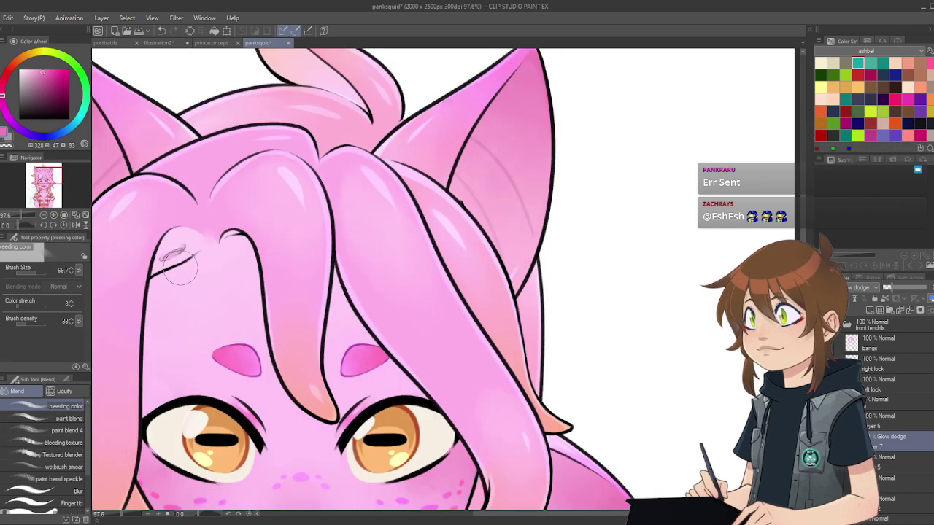
scroll(180, 268, down, 3)
scroll(361, 296, up, 2)
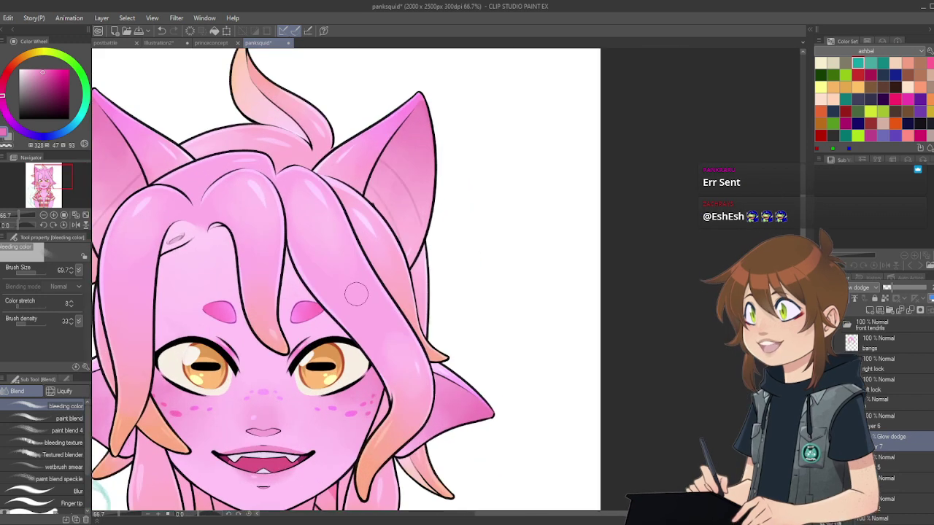
scroll(356, 293, down, 3)
scroll(295, 272, up, 2)
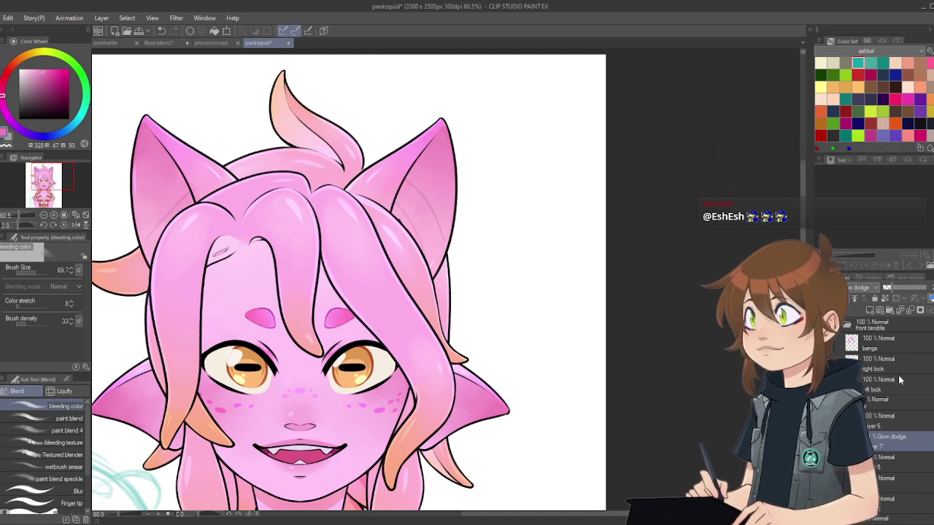
Step: Merge the tentacle's Glow dodge and colour layers down into a single layer named "extra tentacle"
click(912, 312)
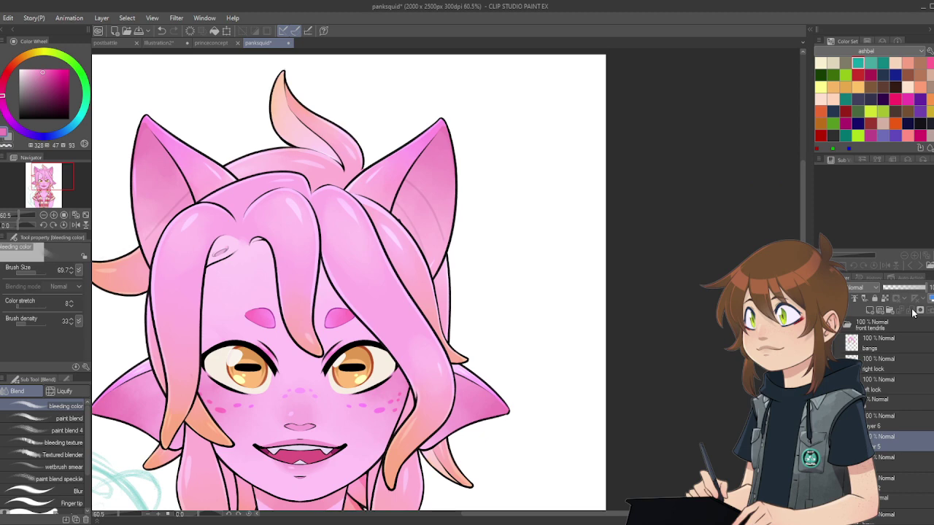
scroll(437, 291, down, 6)
scroll(371, 305, up, 5)
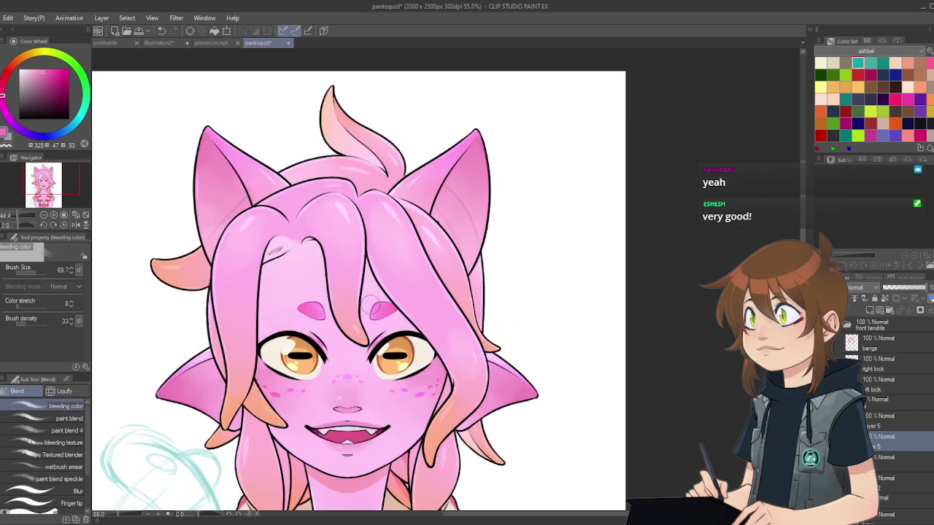
click(889, 421)
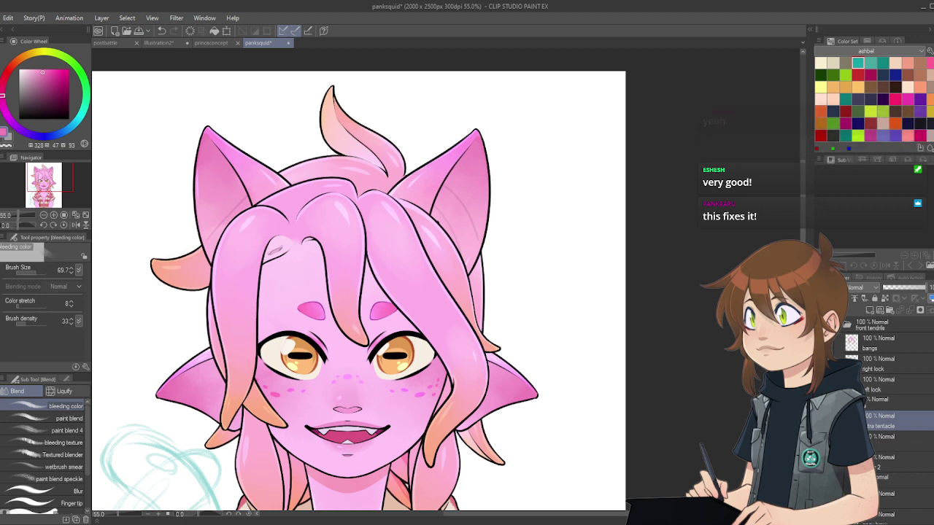
Step: Compare the upright ears and the tilted ear against the new tentacle by switching between the versions
key(ctrl+z)
key(ctrl+z)
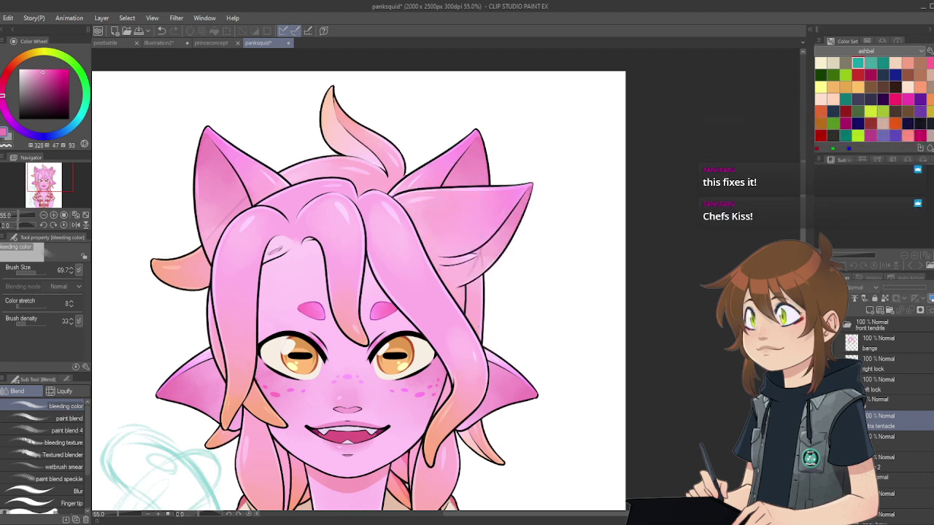
key(ctrl+z)
key(ctrl+z)
key(ctrl+z)
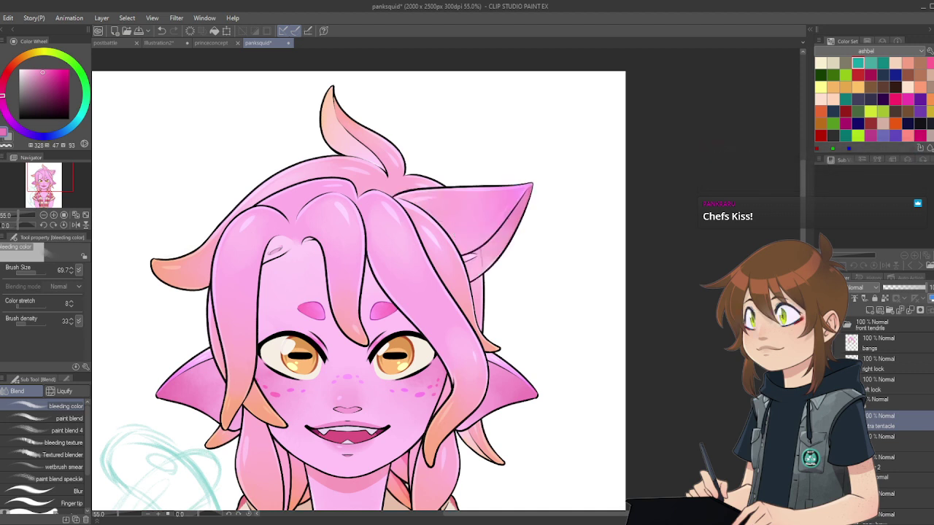
key(ctrl+z)
key(ctrl+z)
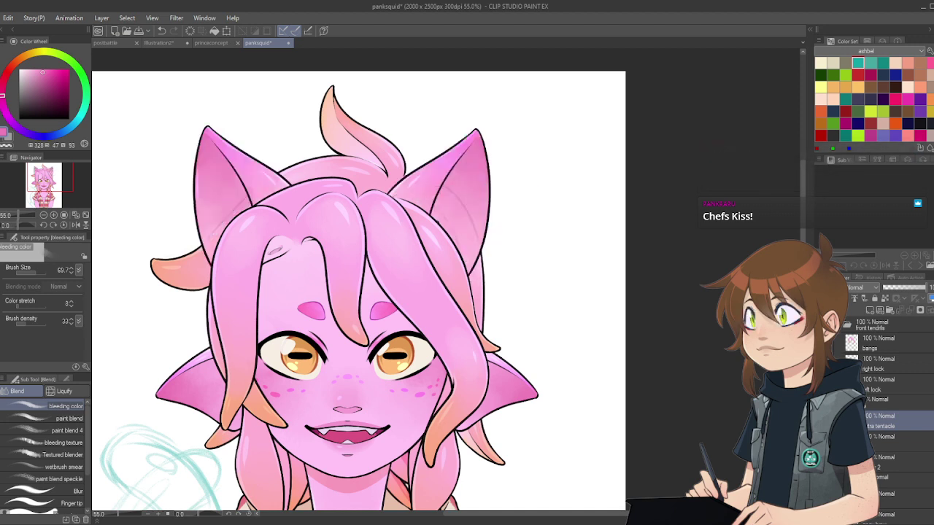
key(ctrl+y)
key(ctrl+z)
key(ctrl+y)
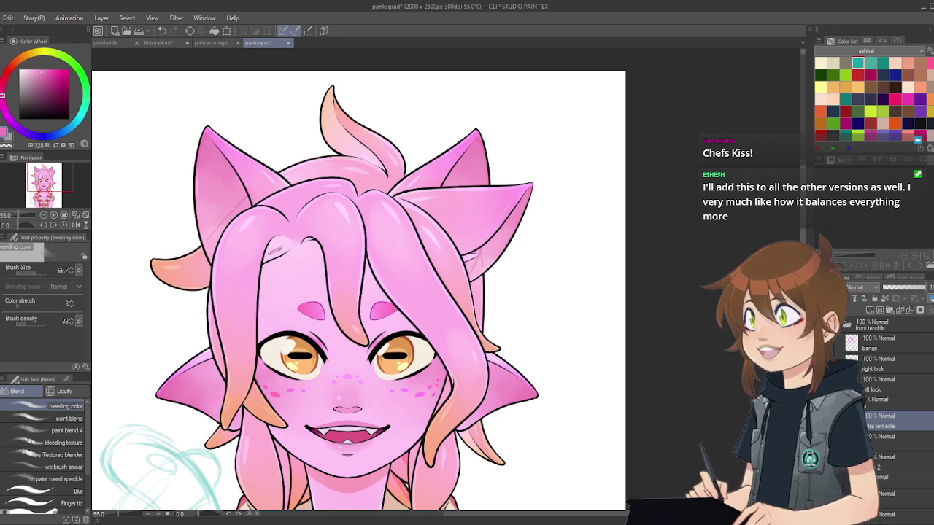
key(ctrl+z)
key(ctrl+y)
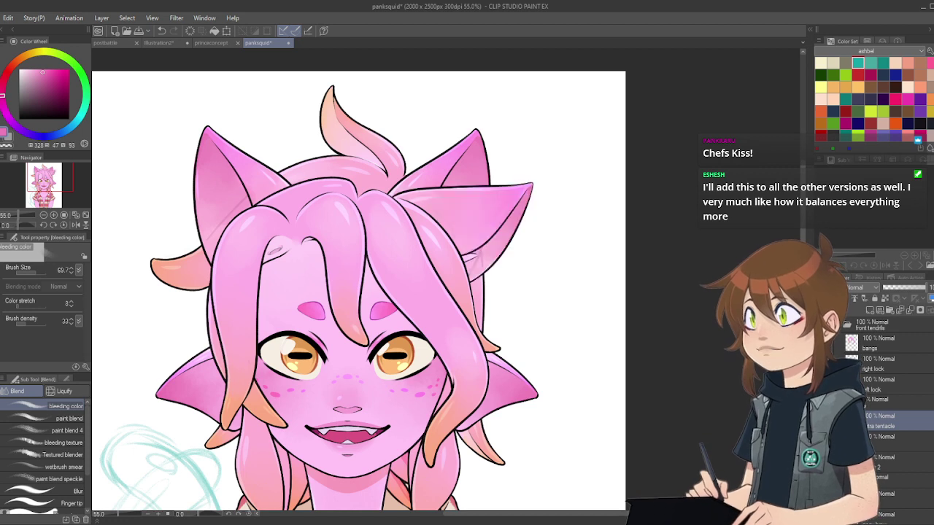
key(ctrl+z)
key(ctrl+y)
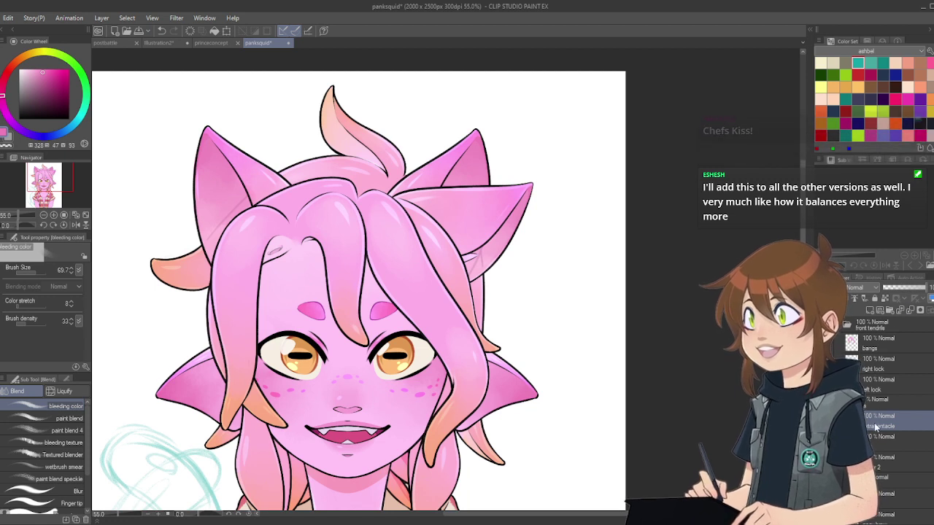
Step: Move the "extra tentacle" layer directly below "bangs" and merge the two into one layer named "bangs 2.0"
drag(877, 415, 886, 364)
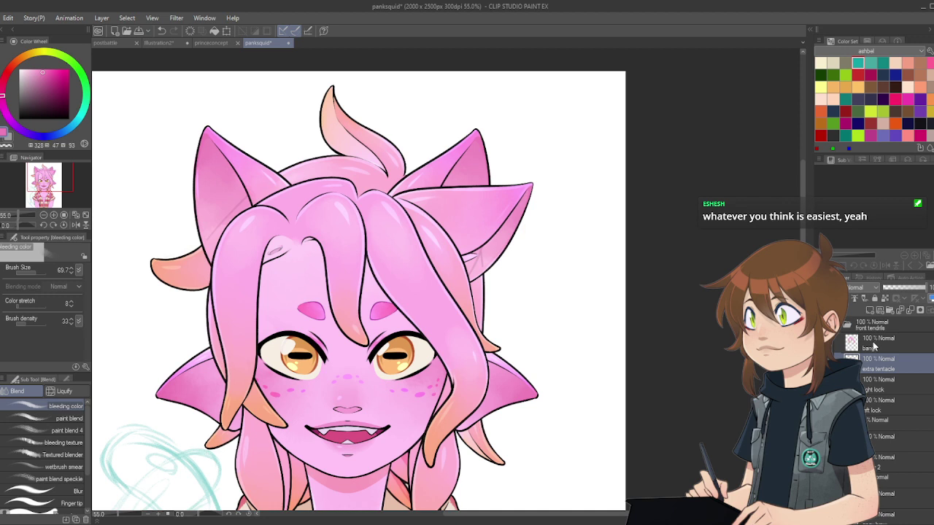
click(872, 347)
click(909, 314)
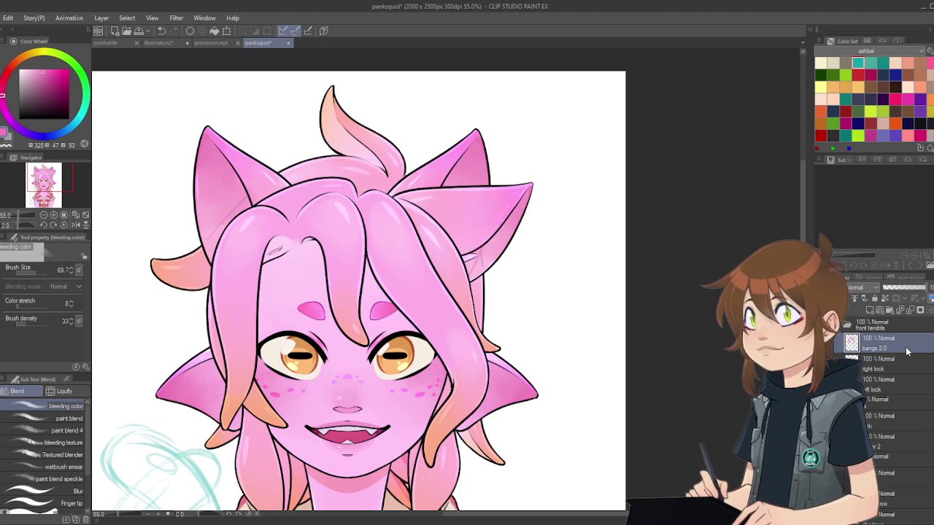
Step: Examine the merged bangs on the whole character, from the ears and face to the striped shirt and teal sketch
scroll(601, 291, down, 3)
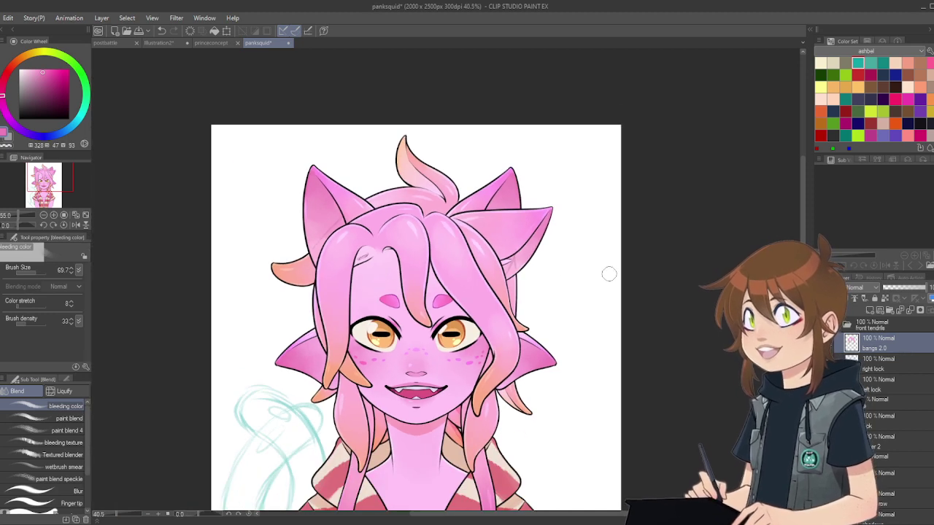
scroll(438, 284, up, 4)
scroll(447, 291, up, 1)
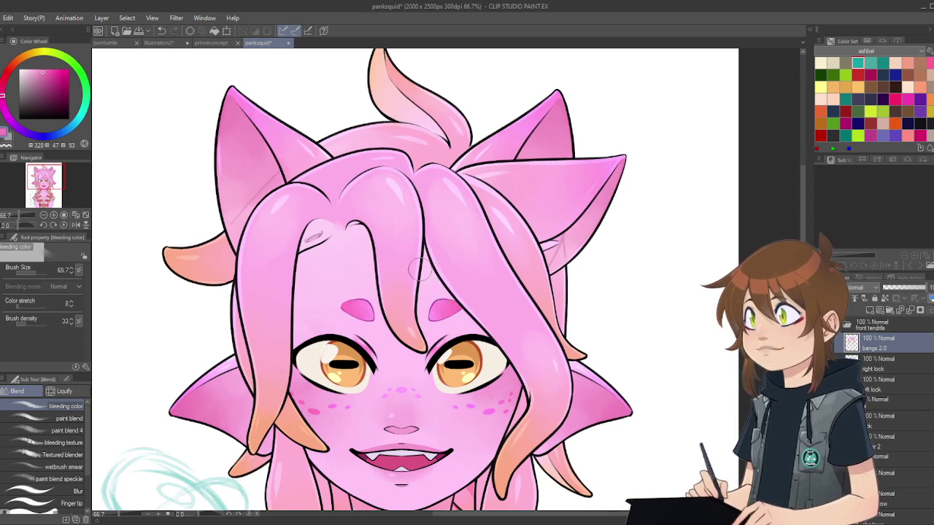
scroll(446, 290, down, 4)
scroll(374, 318, up, 2)
scroll(374, 318, down, 3)
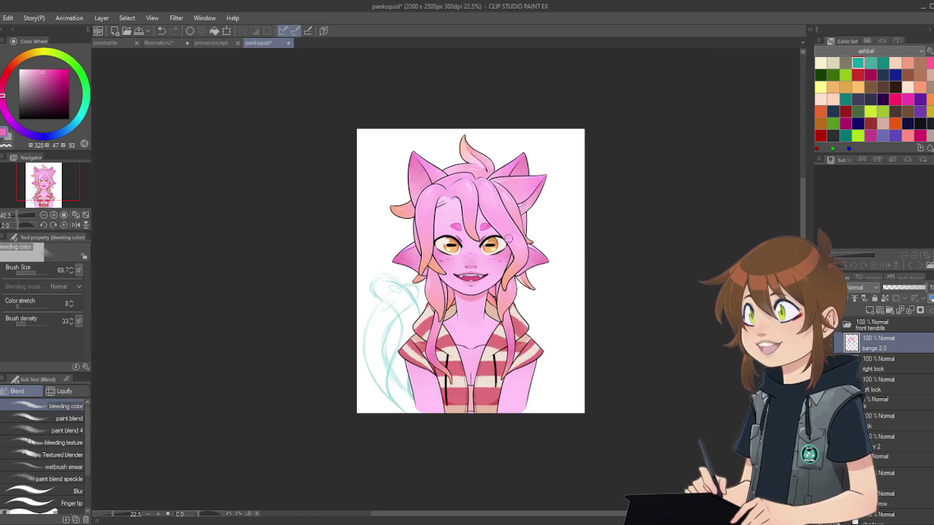
scroll(507, 228, up, 3)
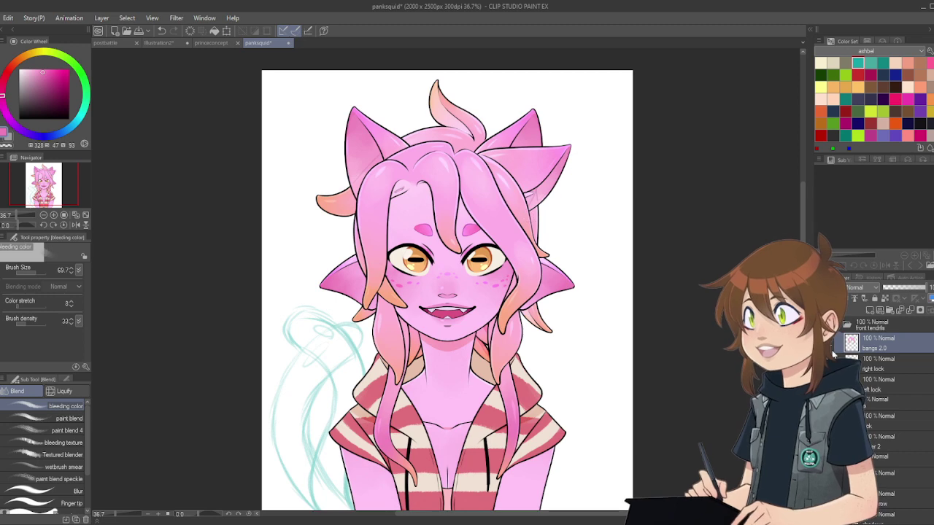
scroll(586, 161, down, 4)
scroll(575, 288, up, 2)
scroll(489, 219, up, 4)
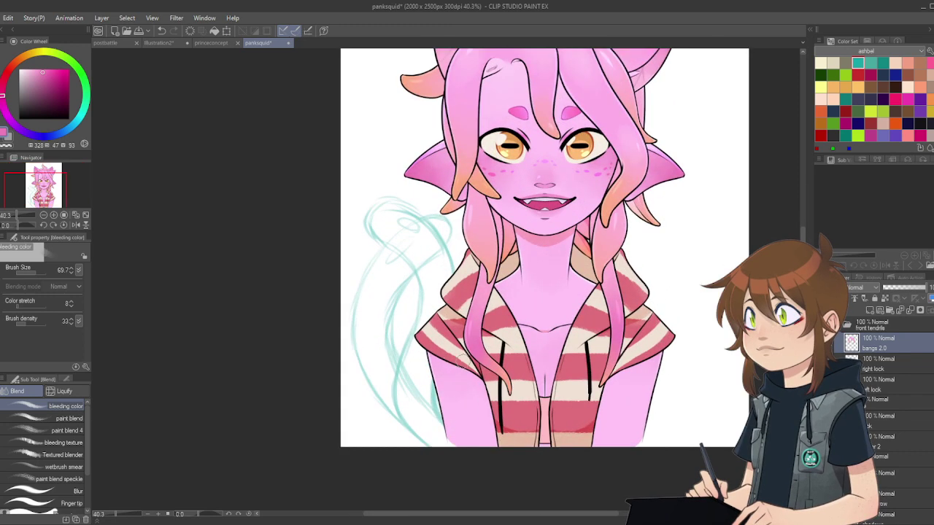
Step: Select Layer 4 beneath the "hoodie back" layer and prepare the Colored Pencil with black for inking the teal sketch
scroll(911, 438, down, 3)
scroll(911, 438, down, 5)
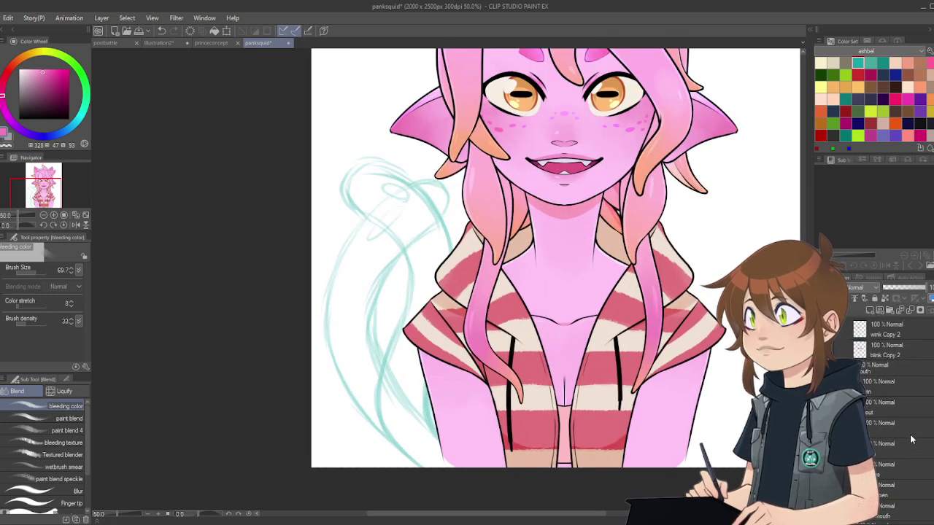
scroll(911, 438, down, 4)
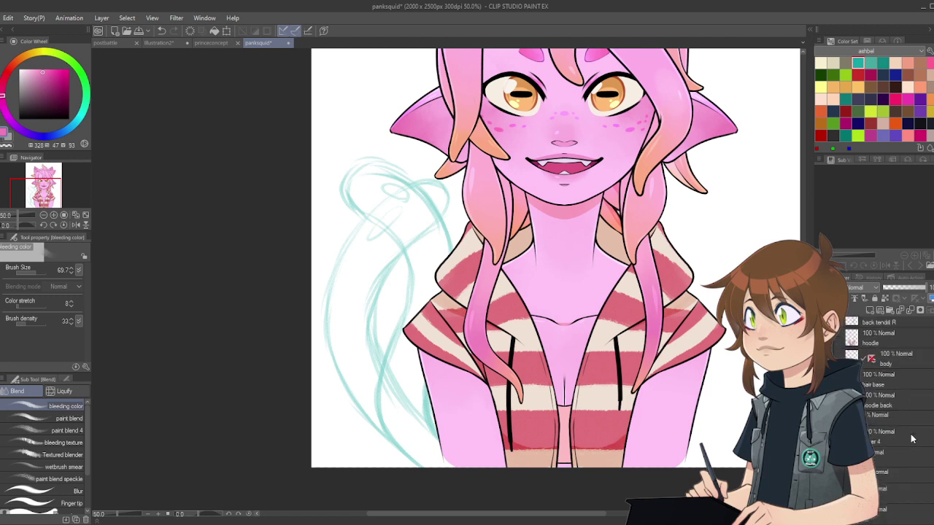
click(877, 443)
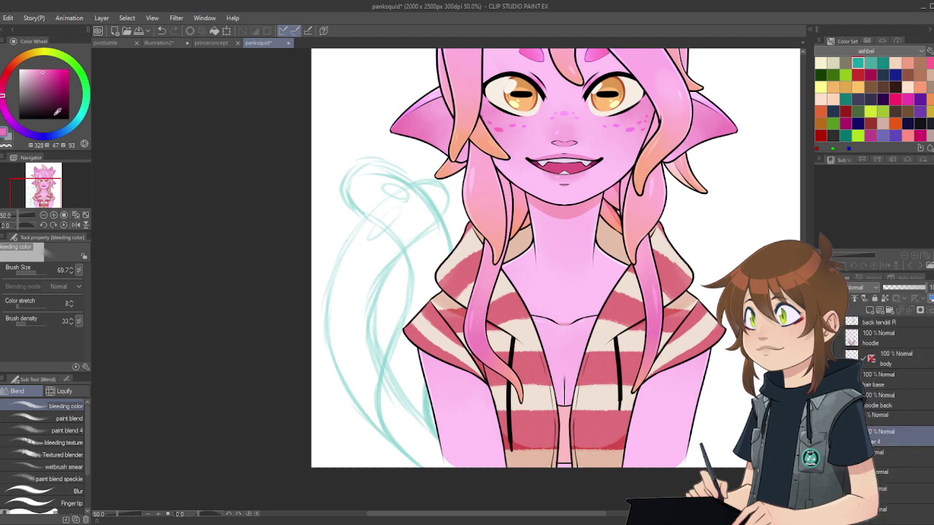
drag(55, 115, 19, 119)
key(p)
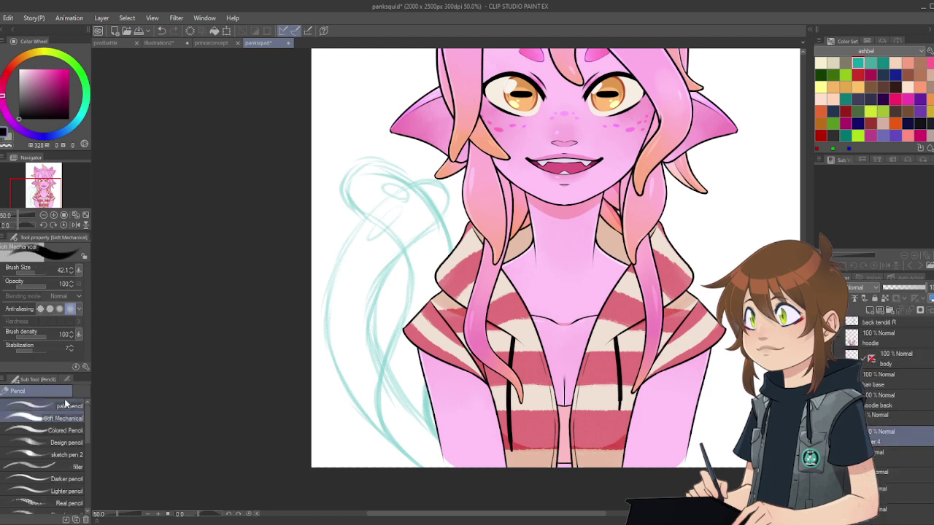
scroll(425, 232, down, 2)
scroll(426, 276, up, 4)
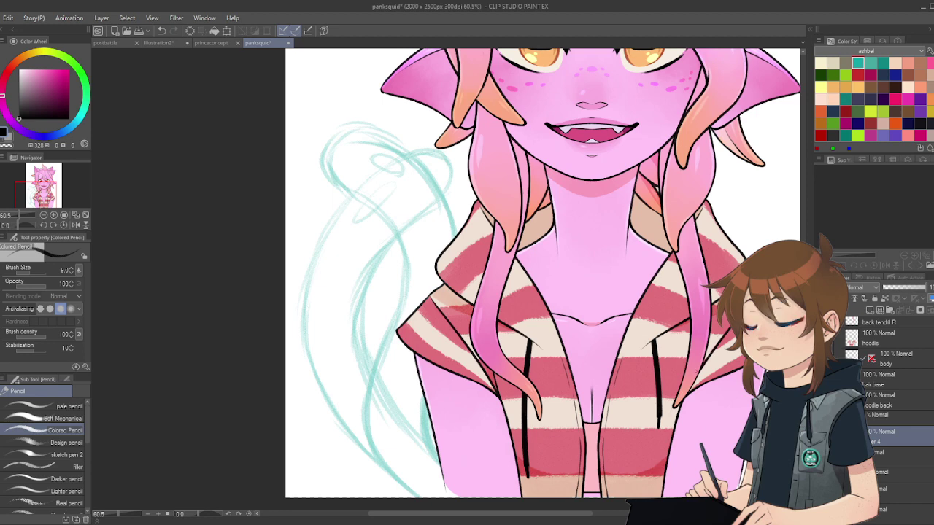
Step: Lower the "base" folder's opacity to 24% and make Layer 4 active again
scroll(896, 408, up, 4)
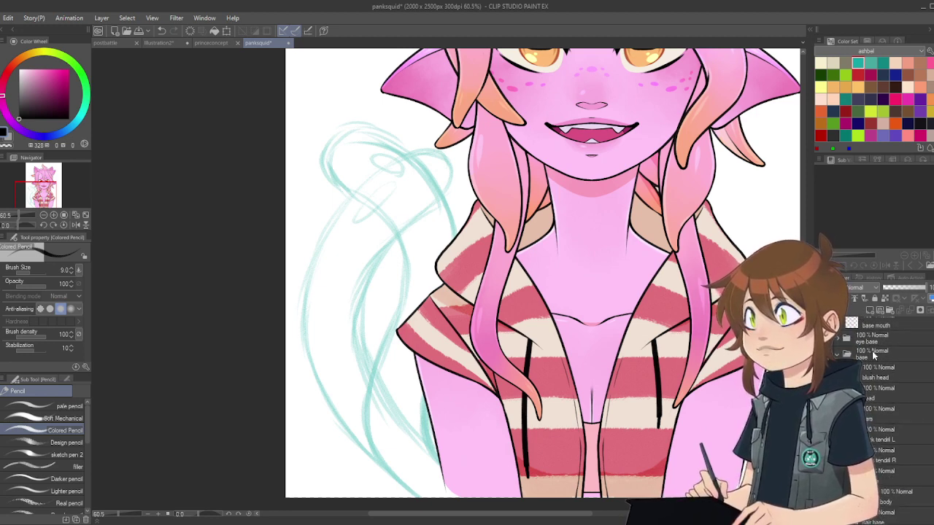
click(874, 356)
drag(910, 291, 894, 287)
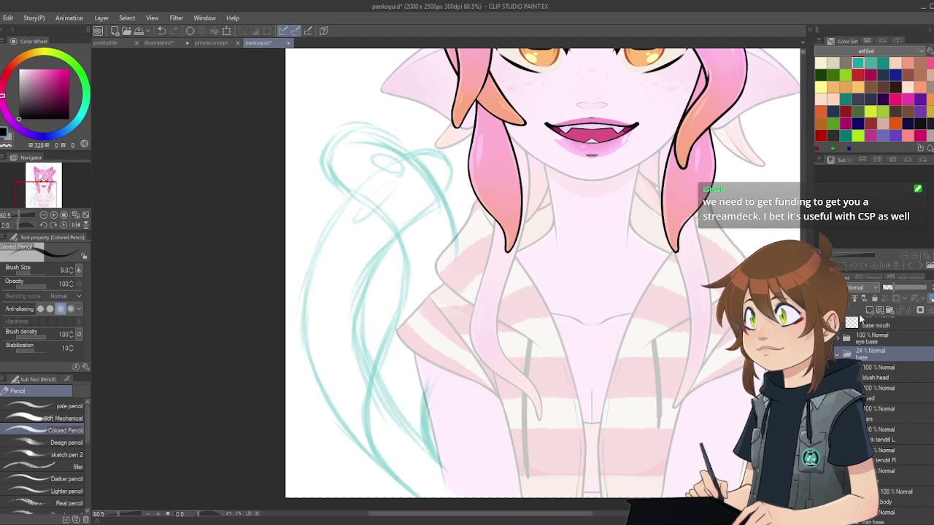
scroll(862, 343, down, 5)
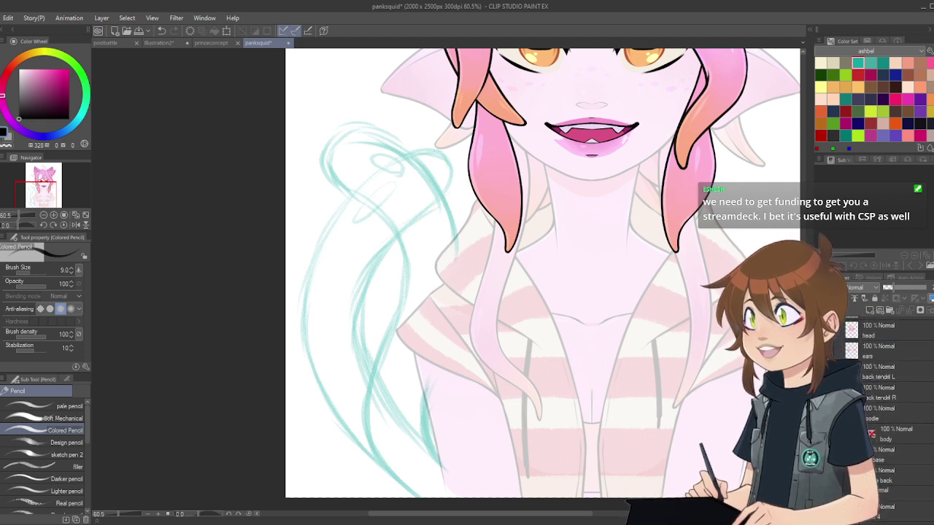
scroll(883, 409, down, 1)
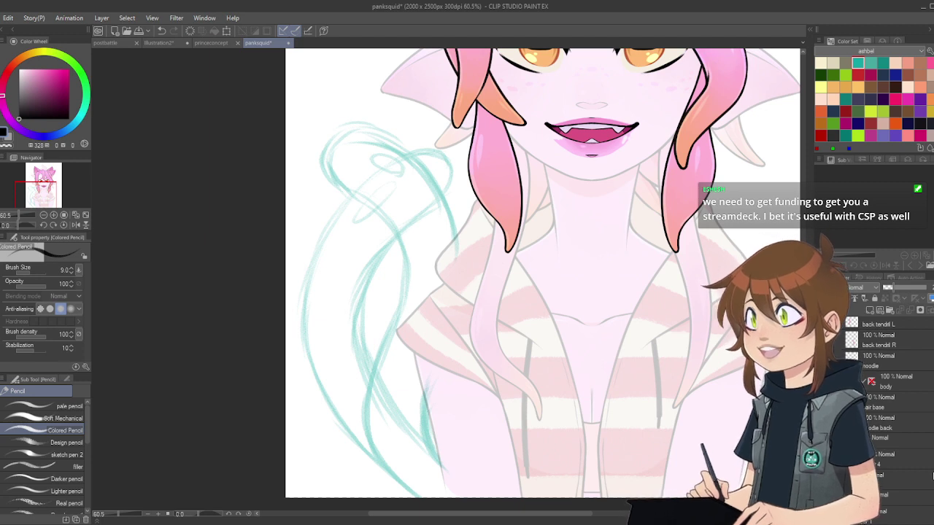
scroll(930, 480, down, 1)
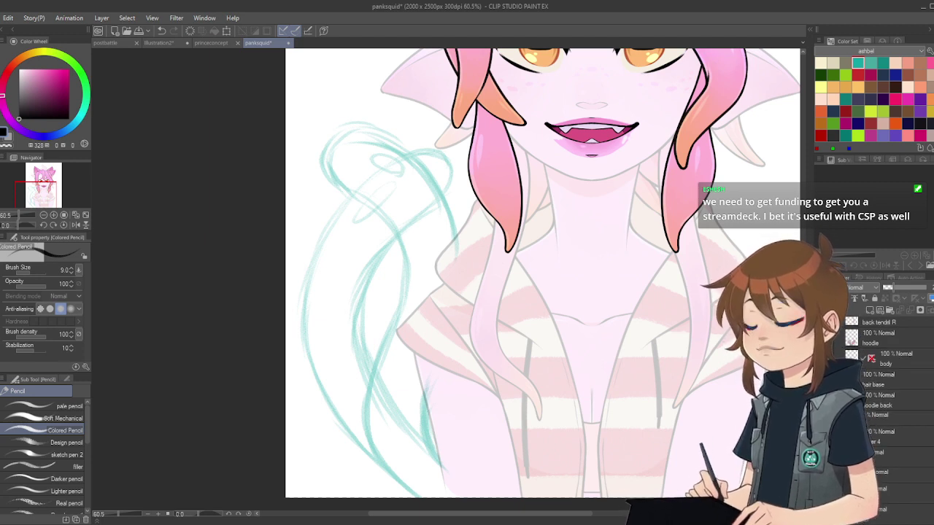
click(896, 441)
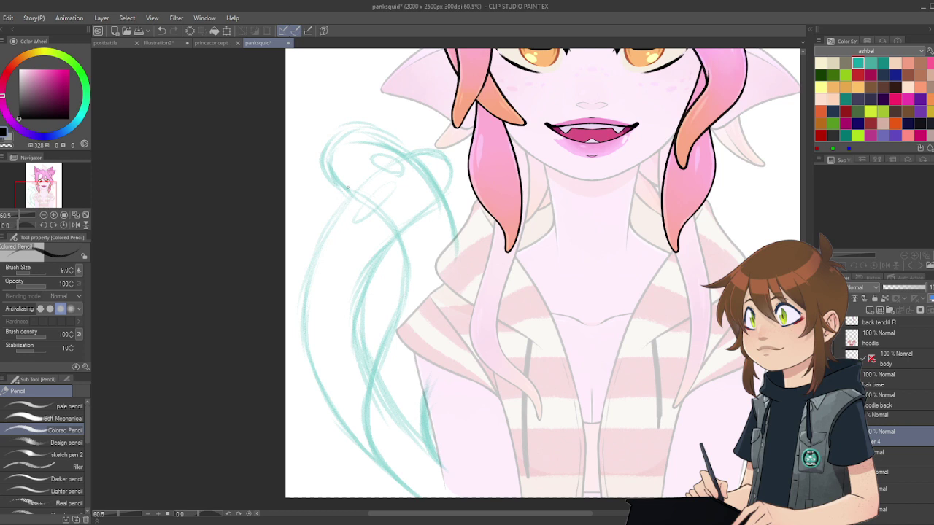
mouse_move(347, 189)
mouse_down()
mouse_move(396, 256)
mouse_move(356, 406)
mouse_up()
drag(351, 189, 360, 393)
key(ctrl+z)
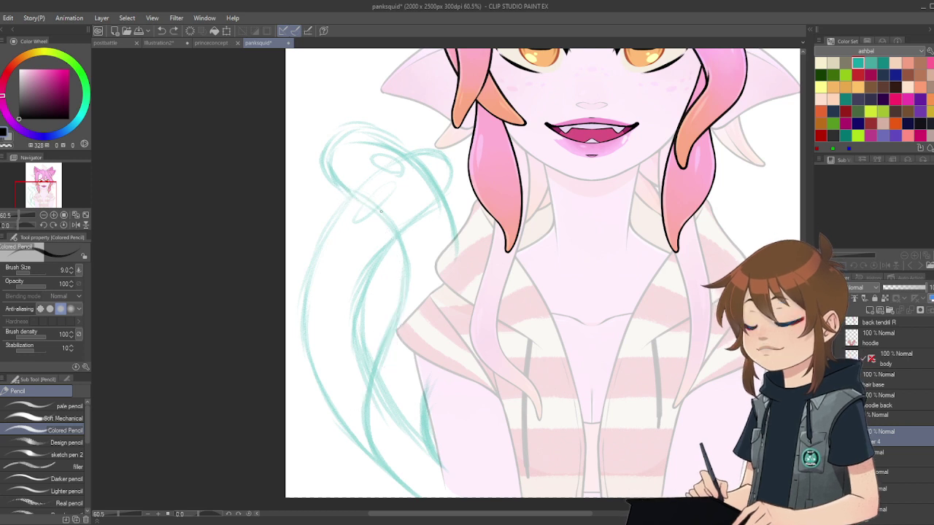
mouse_move(343, 193)
mouse_down()
mouse_move(397, 260)
mouse_move(400, 322)
mouse_up()
key(ctrl+z)
key(ctrl+y)
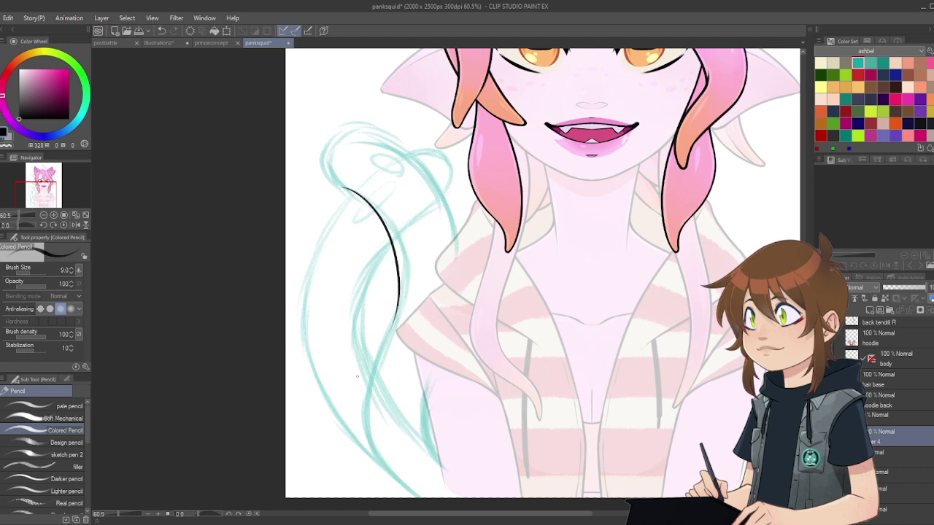
key(ctrl+z)
drag(348, 189, 387, 335)
key(ctrl+z)
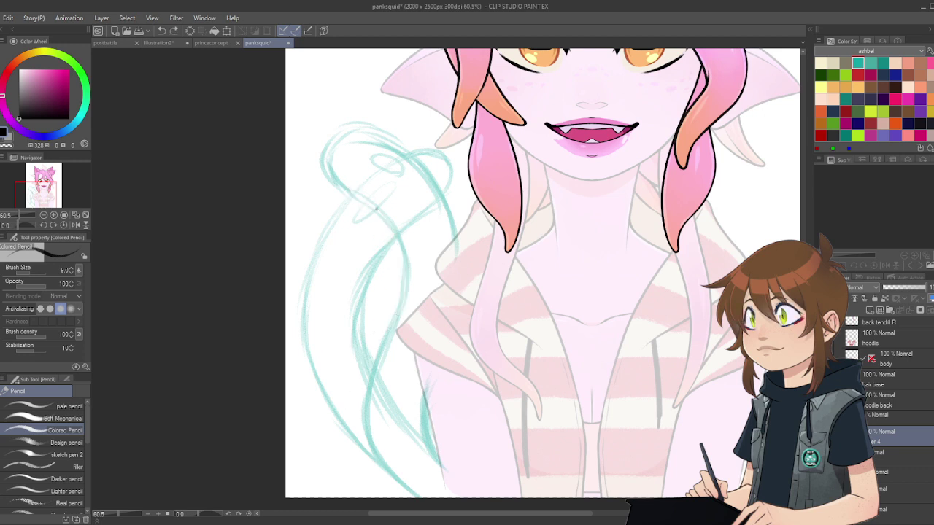
mouse_move(345, 190)
mouse_down()
mouse_move(394, 245)
mouse_move(399, 328)
mouse_up()
key(ctrl+z)
drag(343, 185, 400, 327)
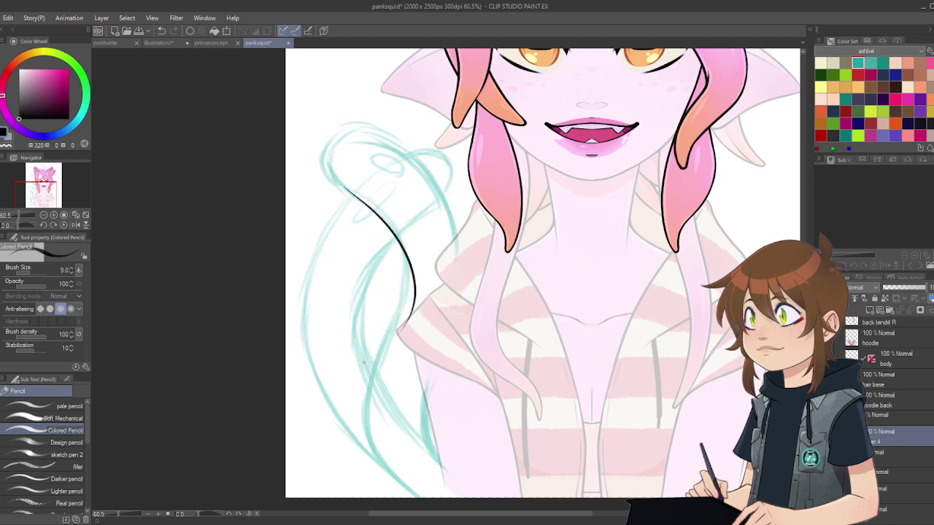
key(ctrl+z)
drag(343, 185, 398, 315)
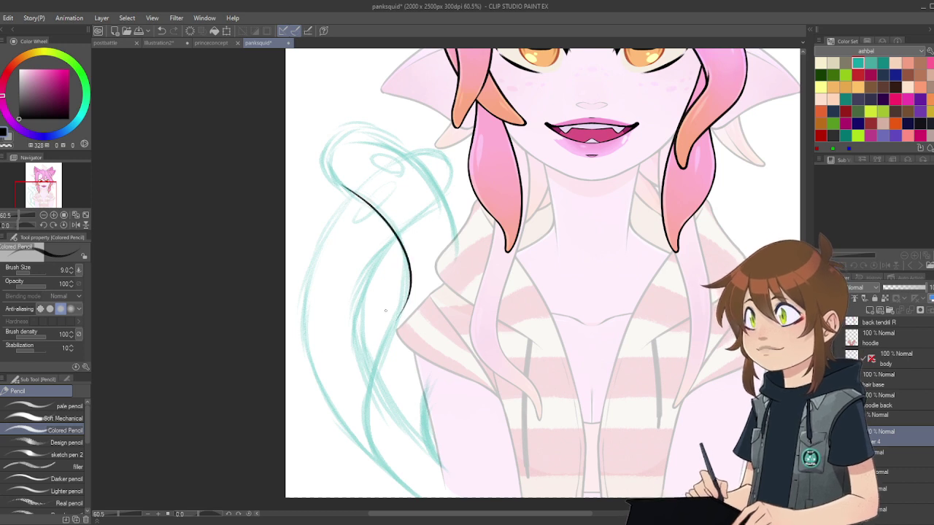
key(ctrl+z)
key(ctrl+y)
key(ctrl+z)
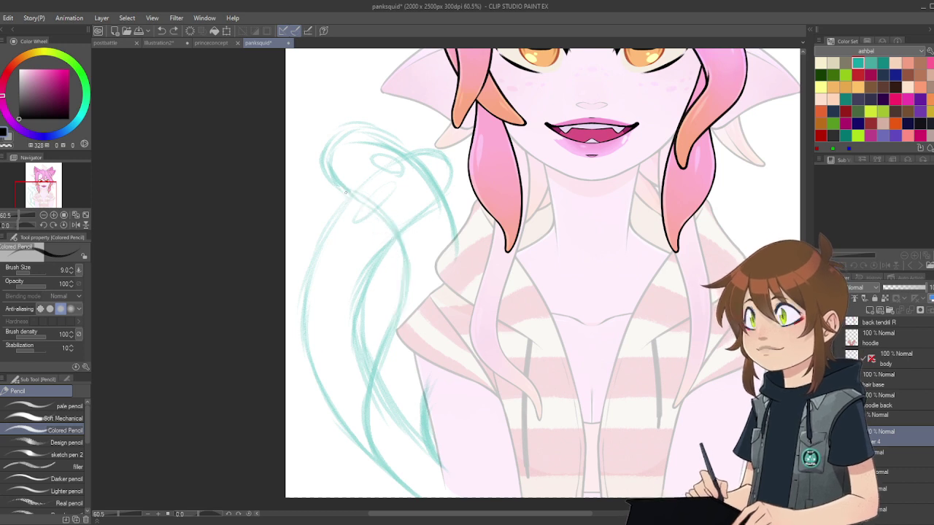
Step: Ink the teal sketch's long S-shaped curve in two black strokes, from below the upper curl to the canvas's lower edge
mouse_move(339, 184)
mouse_down()
mouse_move(398, 314)
mouse_move(376, 502)
mouse_up()
key(ctrl+z)
mouse_move(395, 321)
mouse_down()
mouse_move(370, 434)
mouse_move(423, 505)
mouse_up()
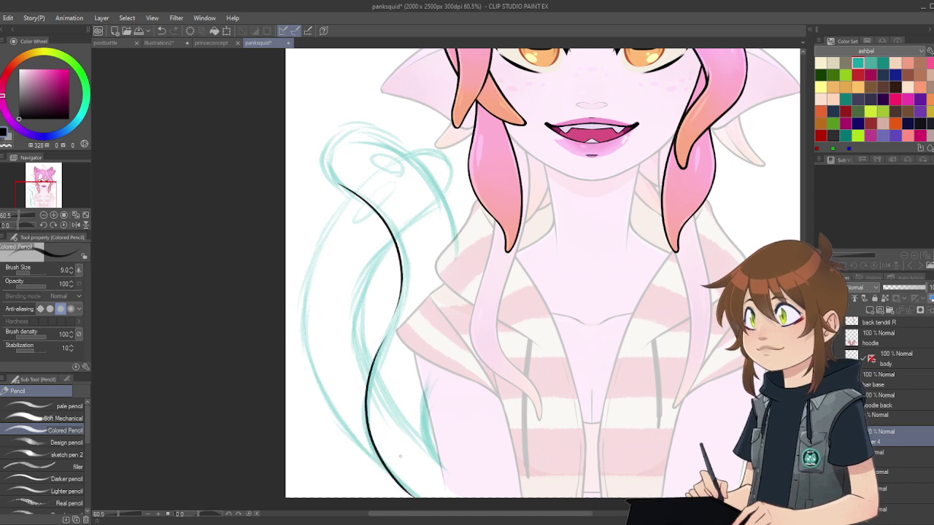
Step: Join the S-curve's upper and lower strokes at the middle bend, thickening the thin ends with the Colored Pencil
key(e)
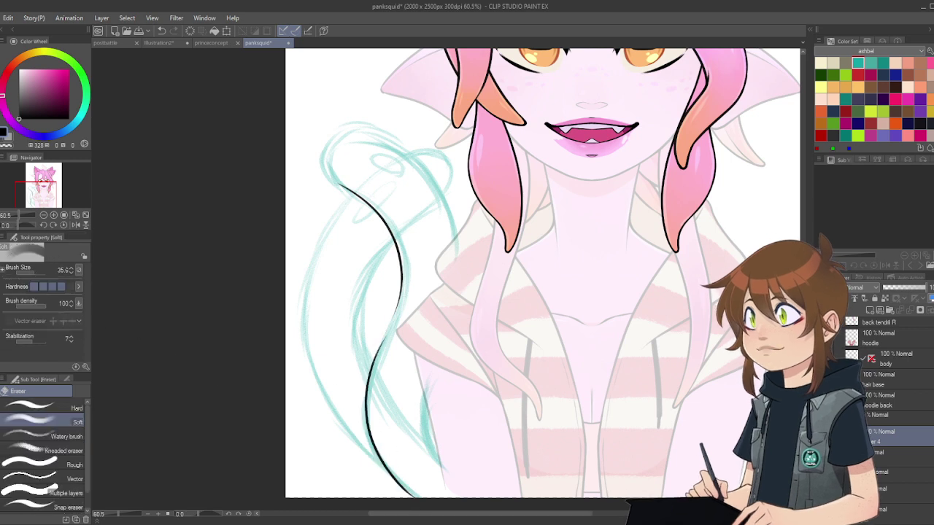
scroll(338, 410, up, 2)
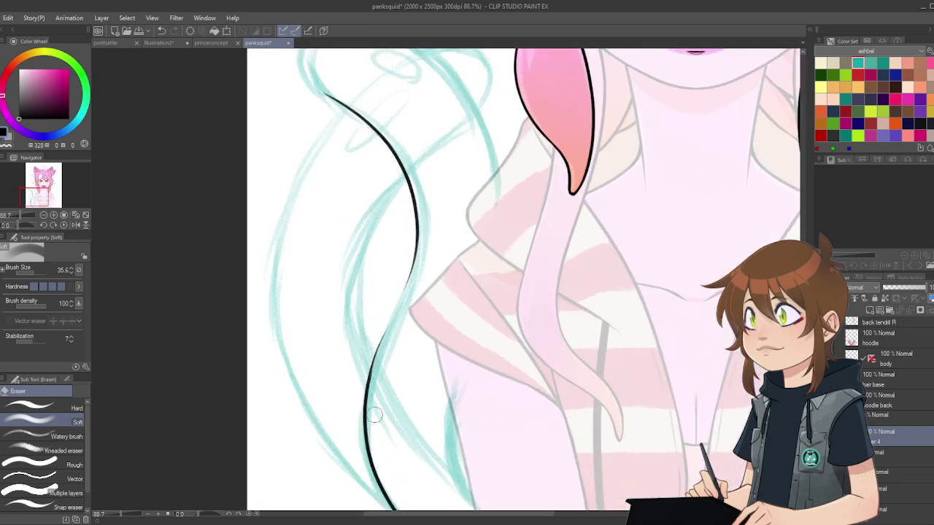
key(p)
click(43, 224)
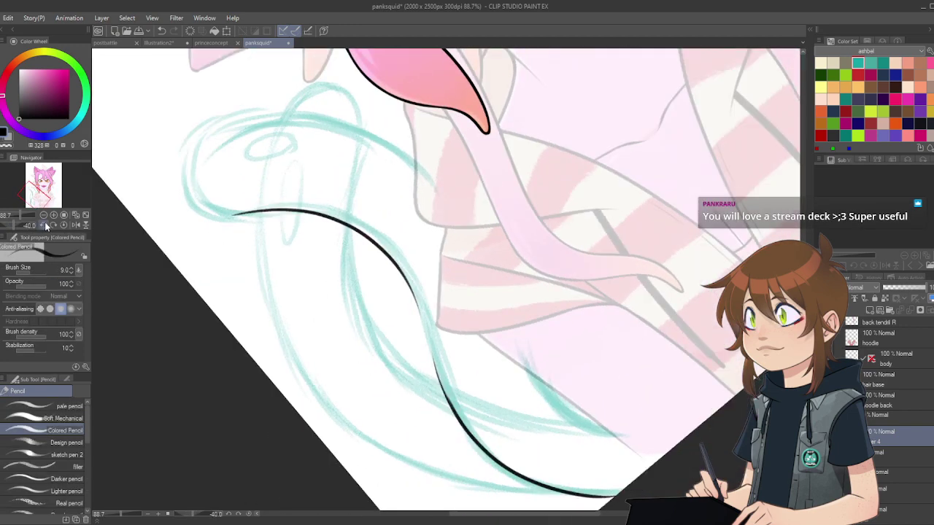
scroll(458, 352, up, 1)
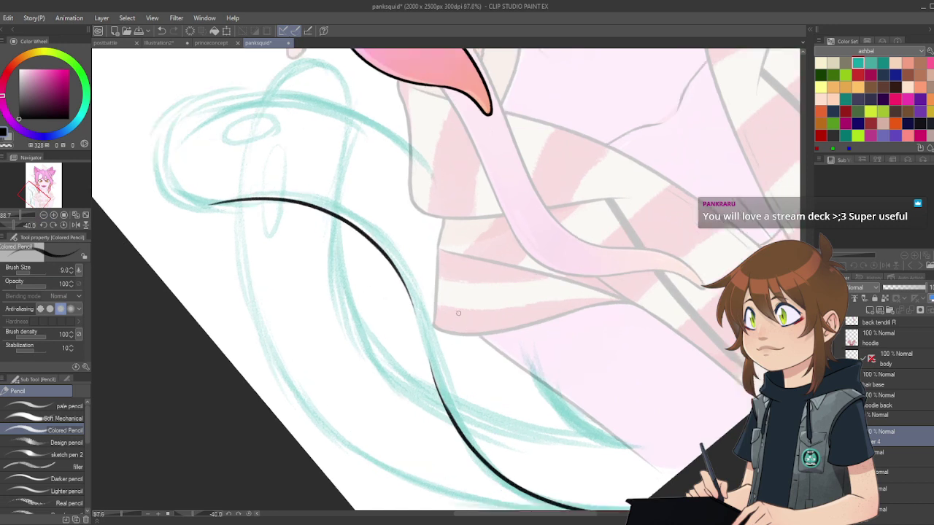
scroll(431, 321, up, 2)
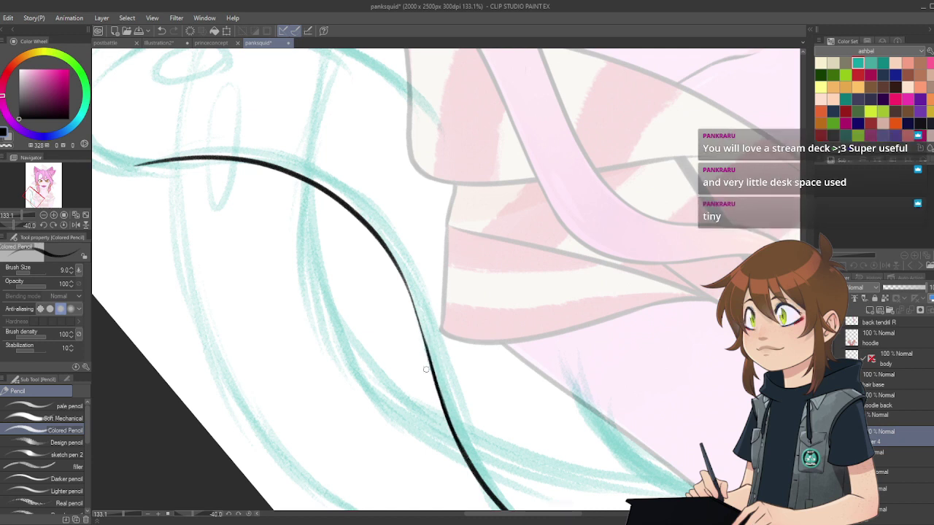
drag(393, 260, 428, 346)
drag(411, 296, 431, 362)
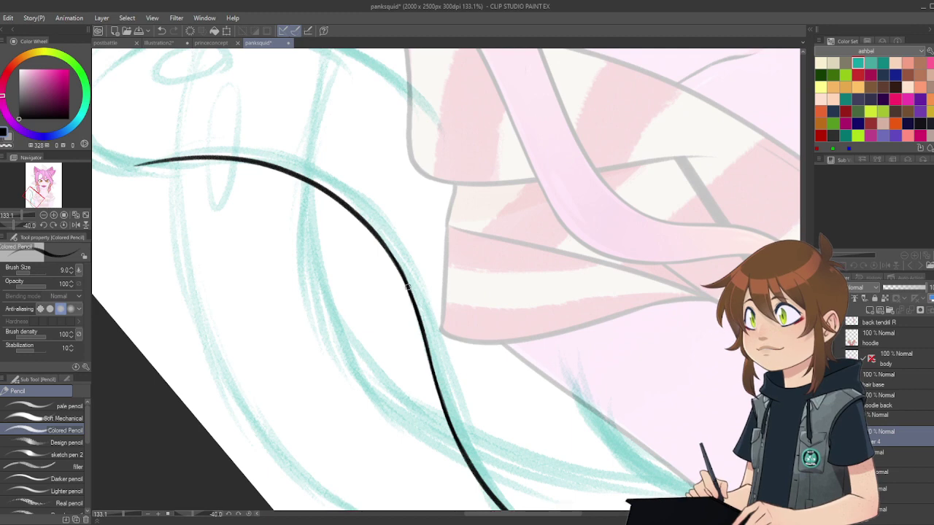
Step: Ink the sketch's second edge in two strokes, from the hoodie shoulder across the sleeve and down beside the arm
scroll(407, 288, down, 4)
scroll(496, 324, up, 1)
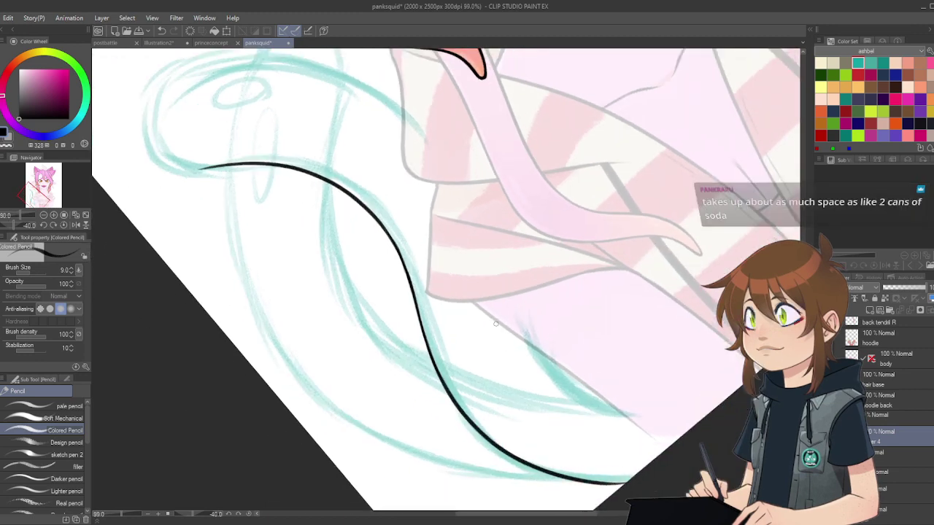
scroll(496, 324, down, 1)
mouse_move(408, 117)
mouse_down()
mouse_move(484, 241)
mouse_move(530, 368)
mouse_up()
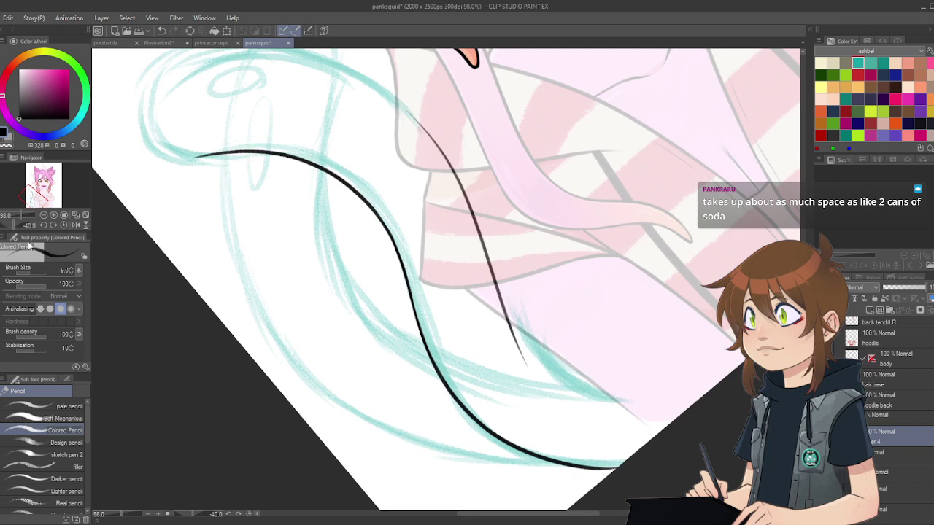
click(52, 224)
click(53, 224)
click(53, 224)
click(53, 224)
click(53, 224)
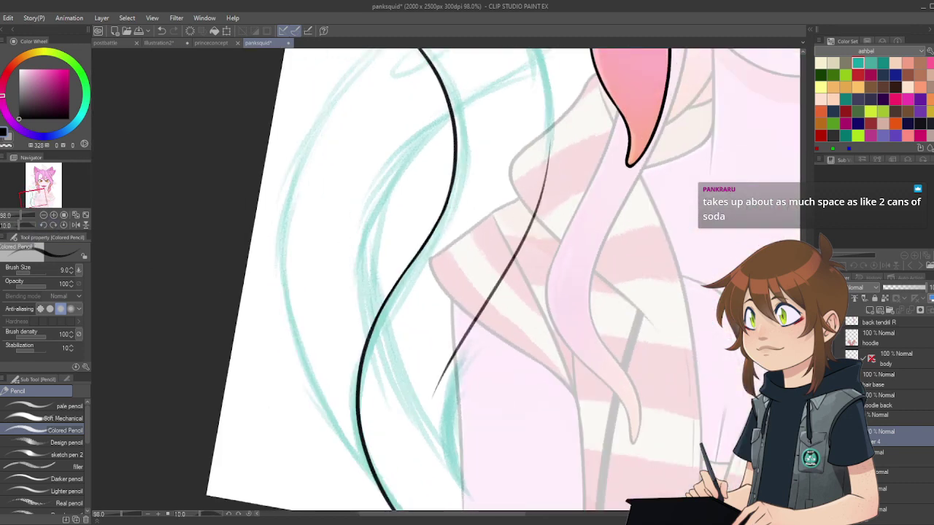
scroll(503, 280, down, 3)
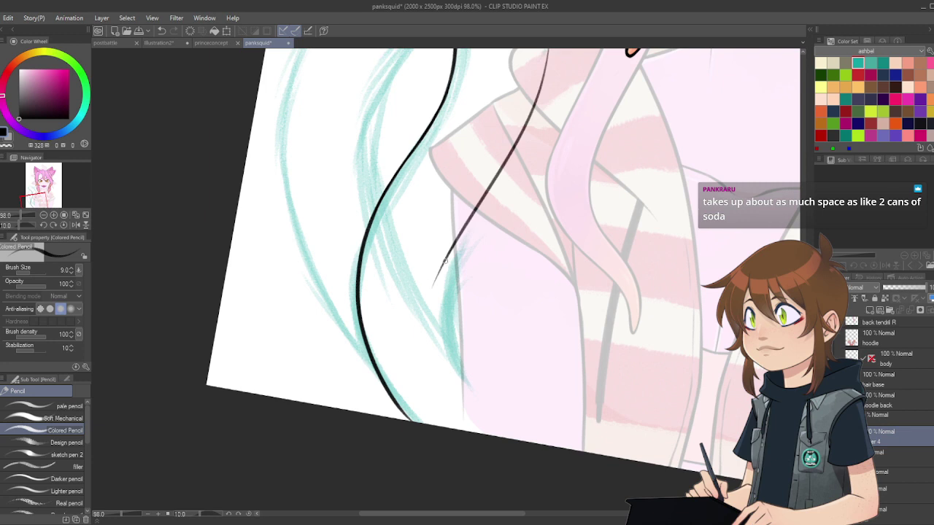
drag(436, 284, 471, 409)
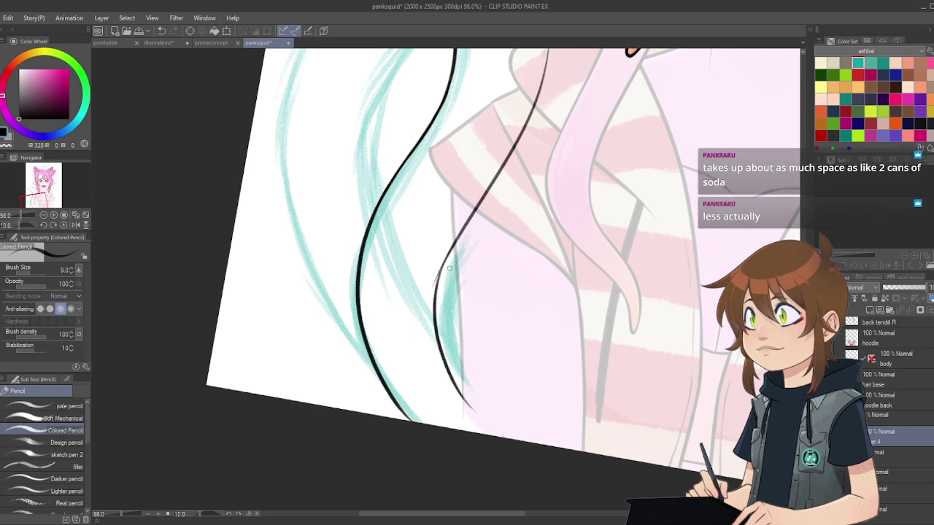
Step: Thicken the join in the second edge beside the arm and erase its stray tip with the Soft eraser at size 21.5
scroll(435, 317, up, 4)
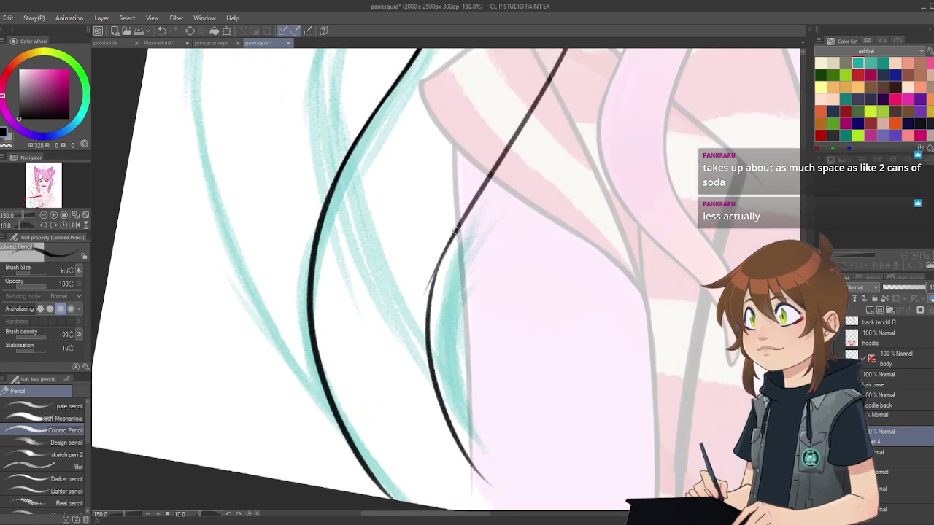
drag(453, 235, 430, 302)
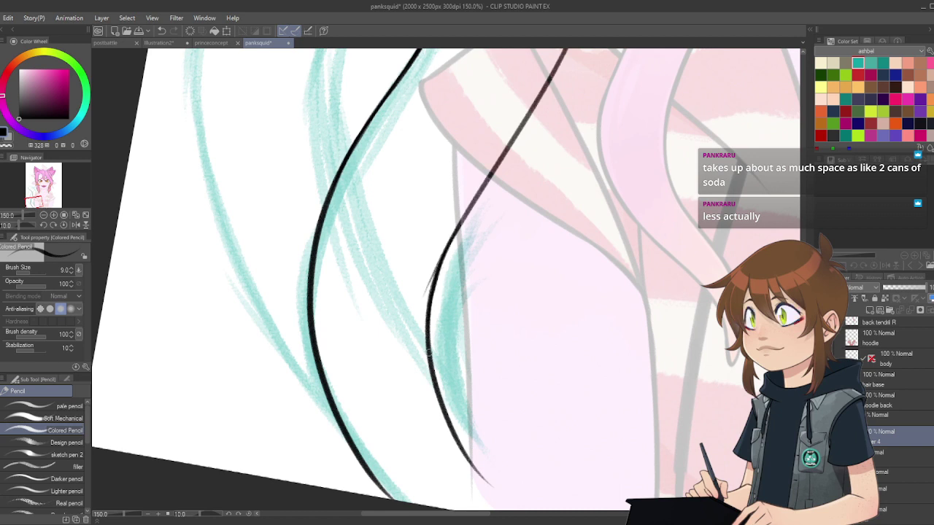
drag(473, 198, 445, 252)
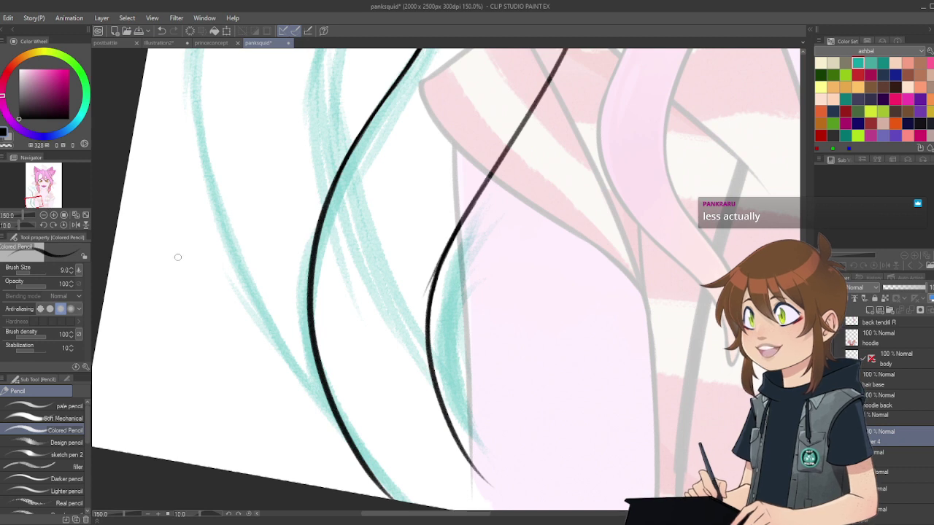
key(e)
click(34, 274)
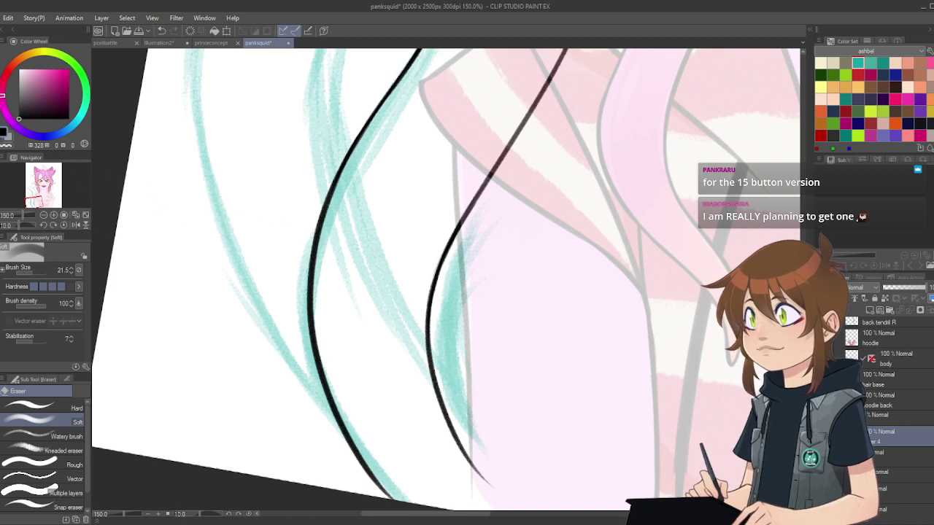
key(p)
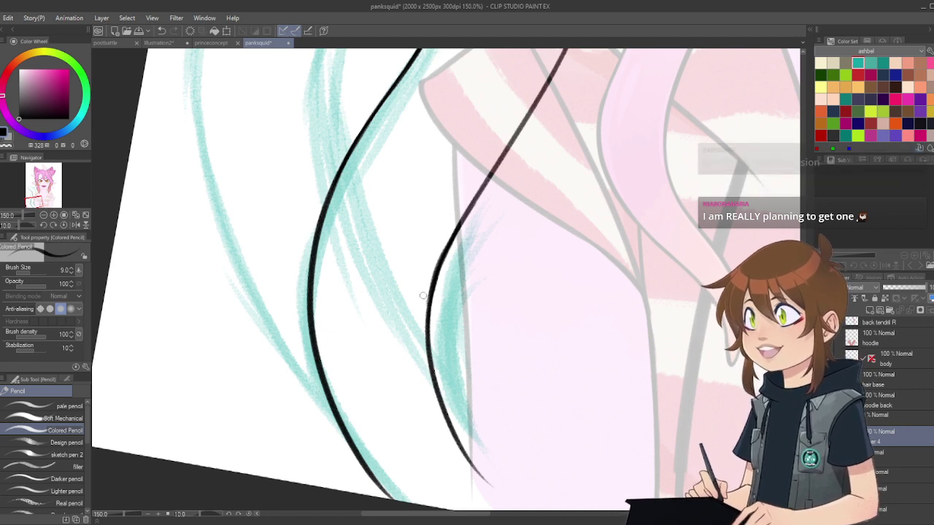
key(ctrl+z)
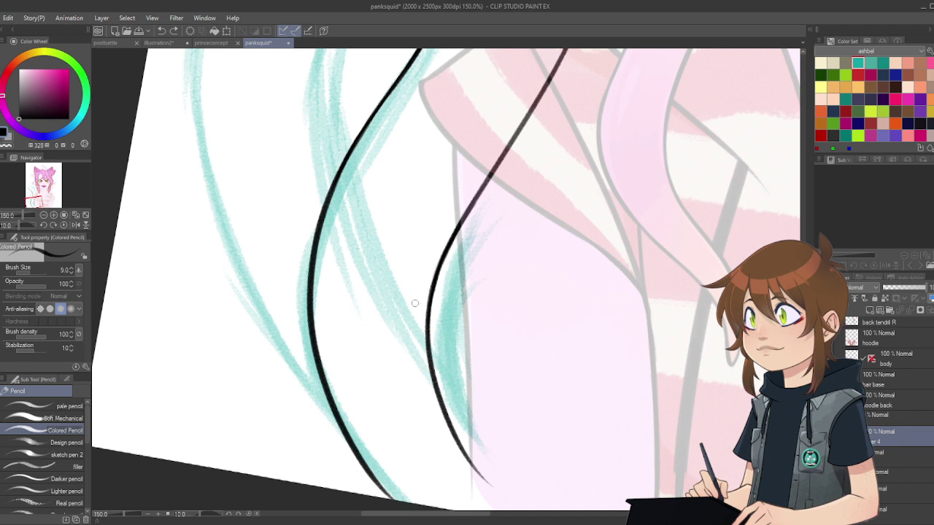
Step: Extend the lower end of the second edge beside the arm in two black strokes and tidy its frayed tip with the eraser
click(58, 227)
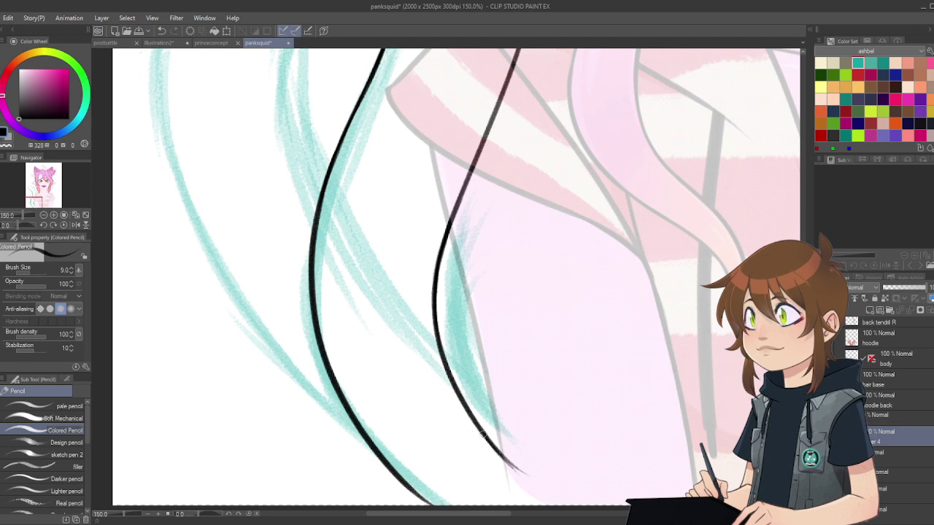
drag(493, 446, 532, 478)
drag(501, 452, 531, 480)
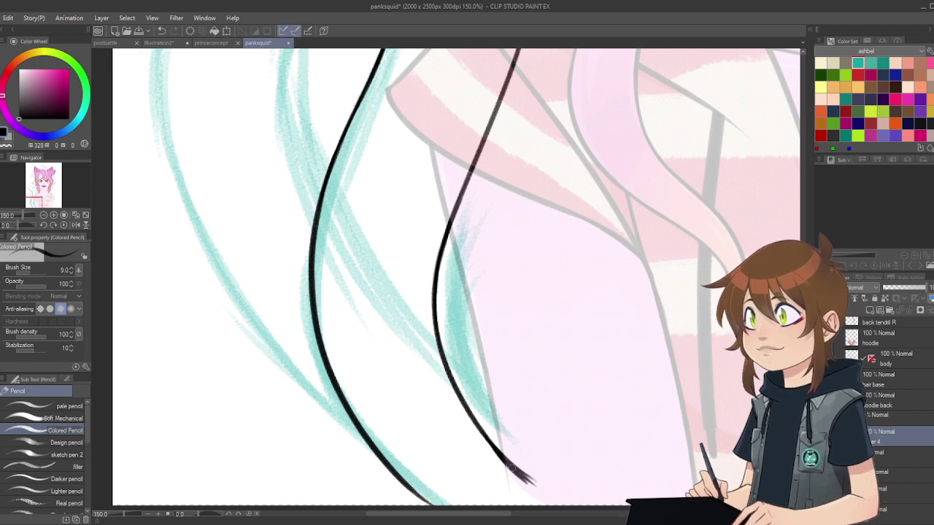
key(e)
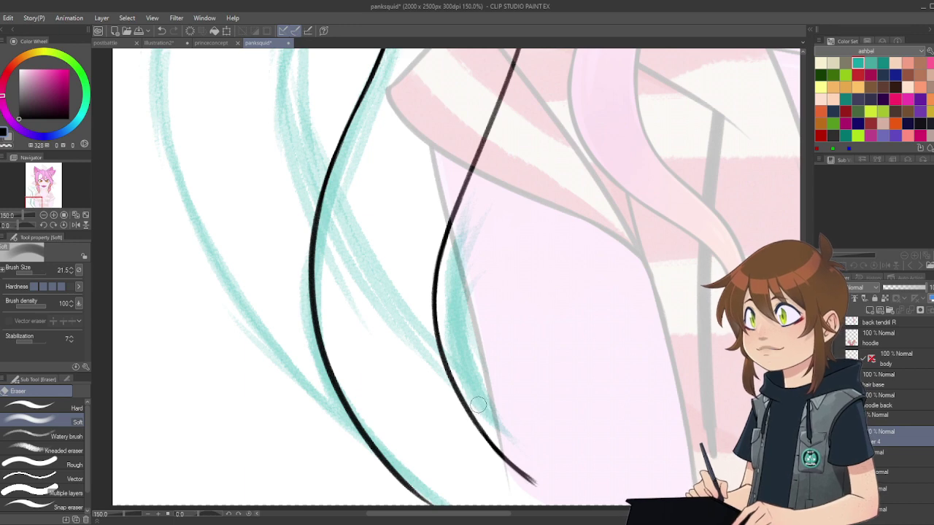
Step: Ink the second edge's upper section with the Colored Pencil, from the top of the sketched curl down to the hoodie shoulder
scroll(478, 405, down, 6)
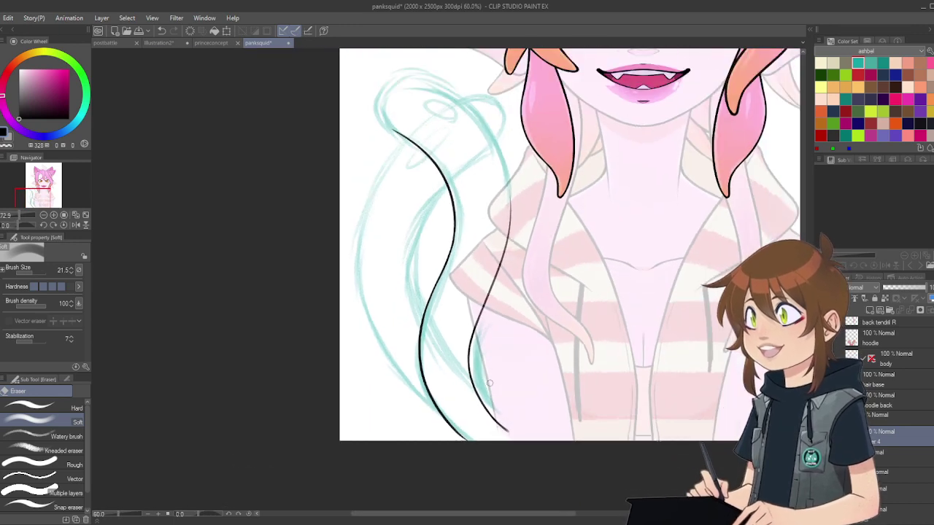
scroll(499, 197, up, 3)
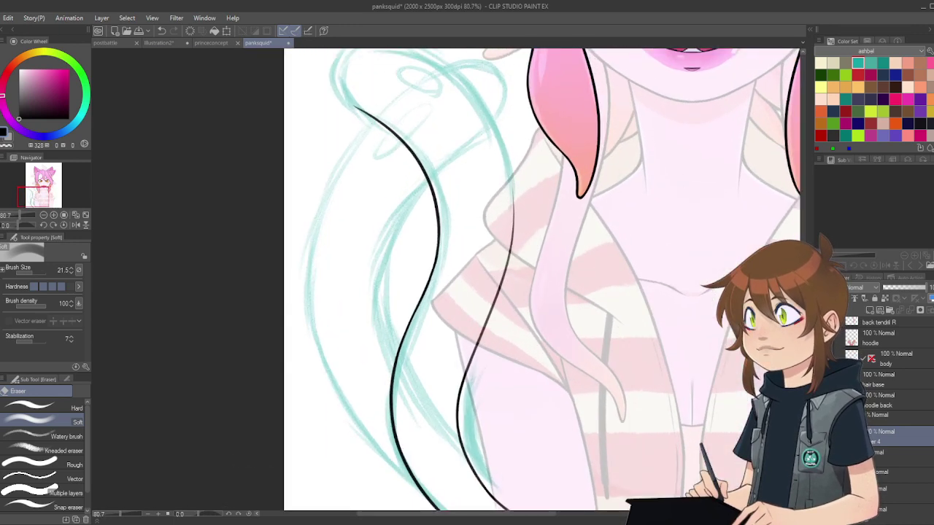
scroll(607, 251, up, 3)
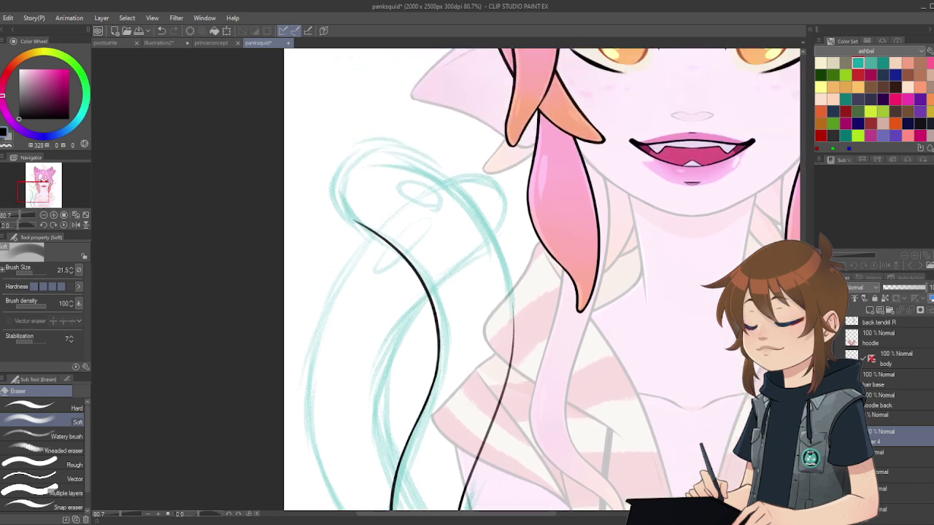
key(p)
drag(440, 182, 511, 295)
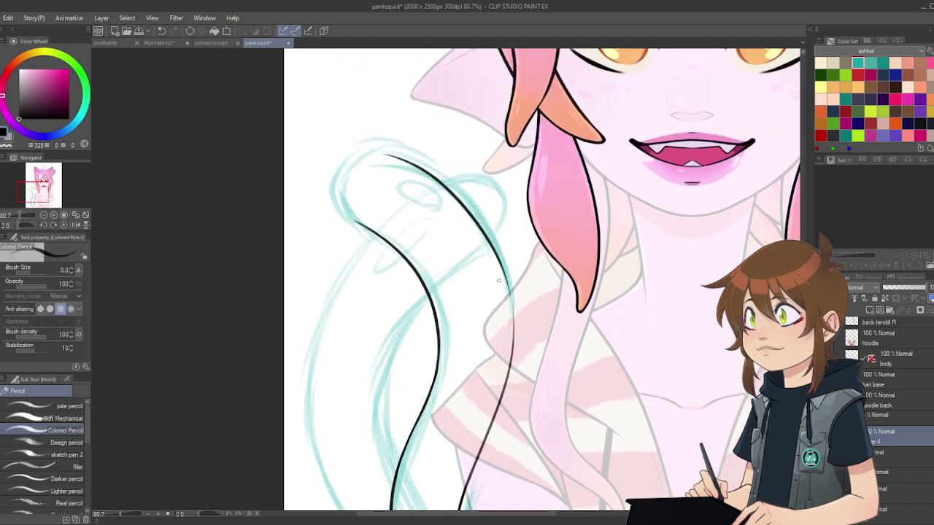
Step: Thicken the thin ends where the second edge's upper and lower strokes meet over the hoodie shoulder
scroll(510, 319, up, 3)
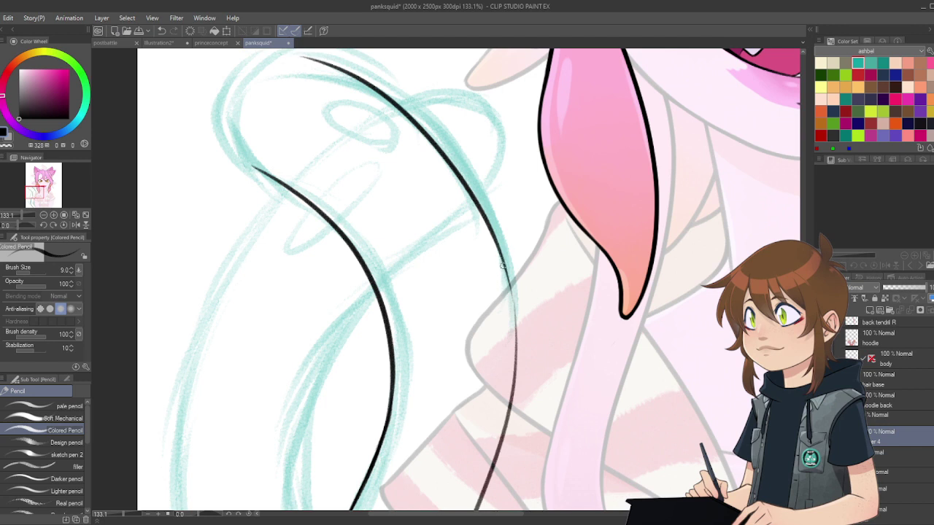
drag(507, 281, 516, 325)
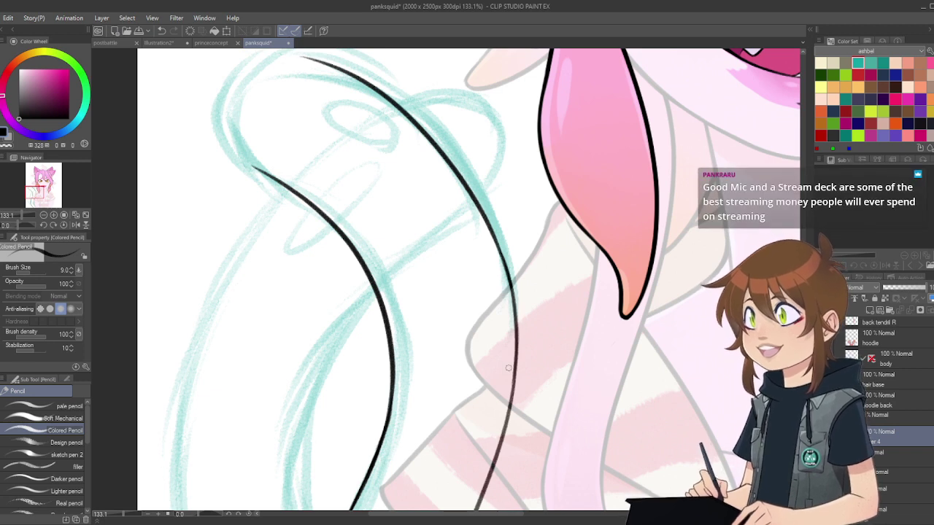
drag(515, 360, 511, 397)
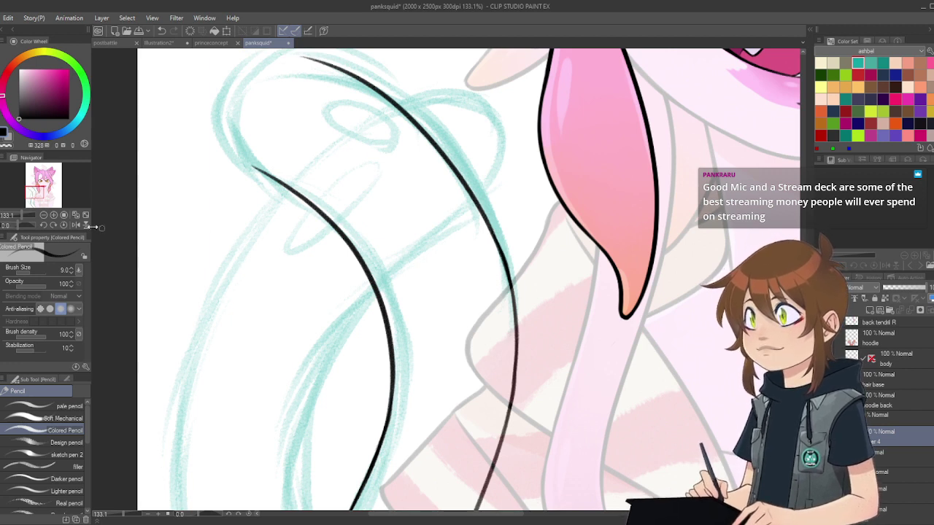
key(e)
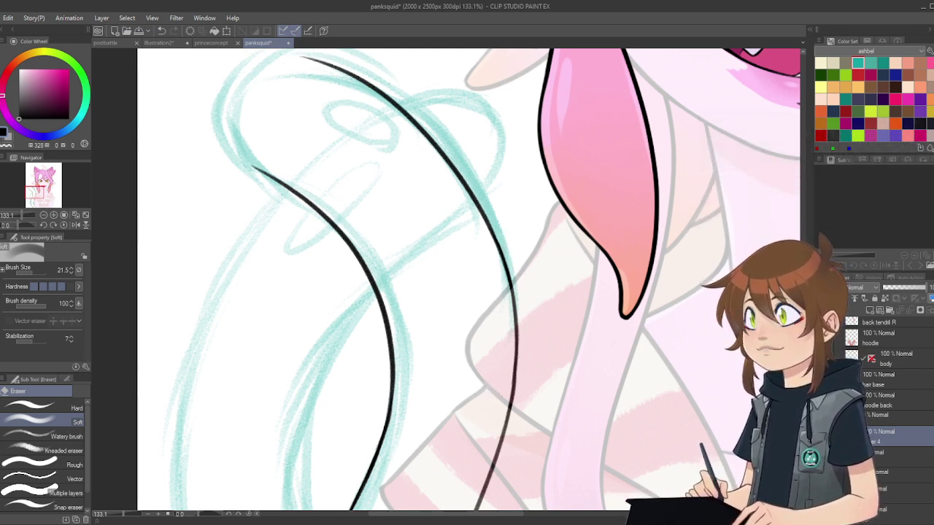
Step: Ink the outer side of the tentacle's rounded tip in two strokes, joining it to the start of the S-curve
scroll(181, 251, up, 4)
key(p)
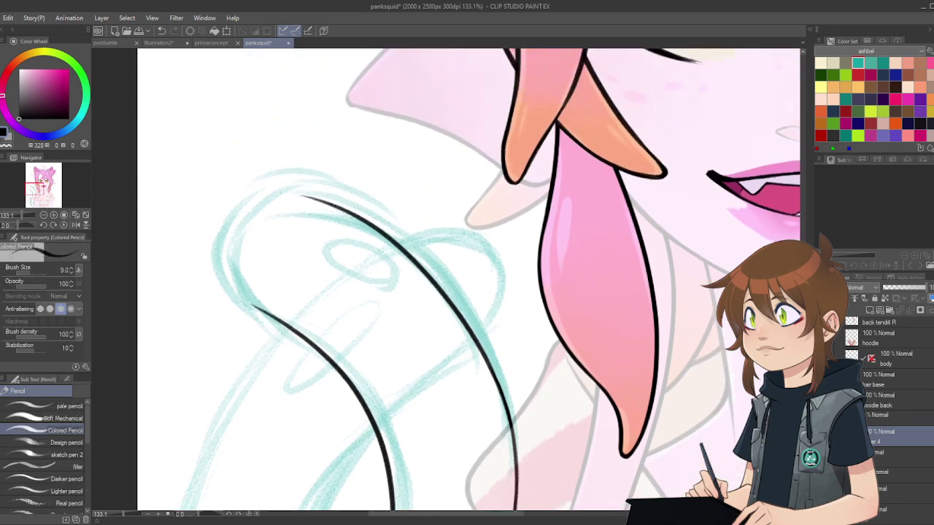
drag(515, 514, 479, 508)
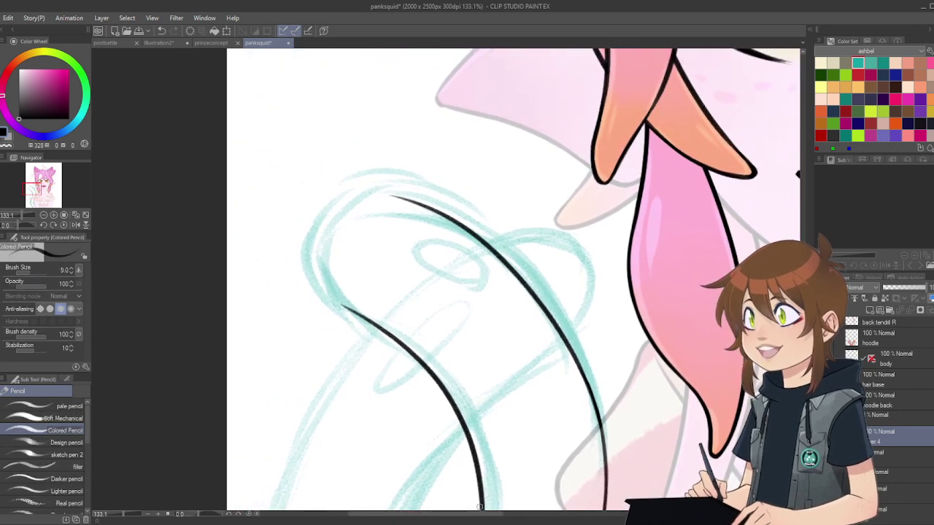
scroll(354, 267, up, 3)
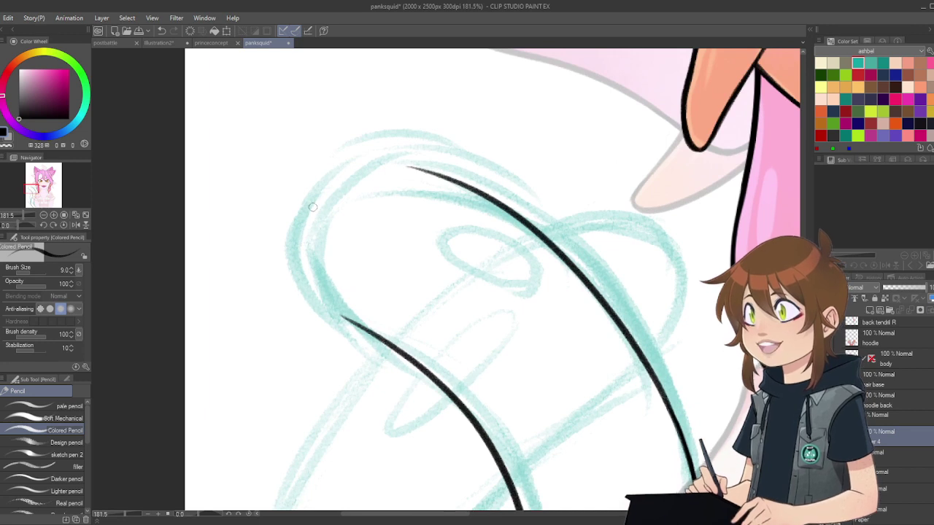
mouse_move(318, 194)
mouse_down()
mouse_move(304, 248)
mouse_move(319, 292)
mouse_up()
mouse_move(309, 240)
mouse_down()
mouse_move(324, 297)
mouse_move(310, 256)
mouse_move(333, 308)
mouse_move(304, 253)
mouse_move(366, 329)
mouse_move(311, 279)
mouse_move(354, 324)
mouse_move(327, 302)
mouse_move(389, 343)
mouse_up()
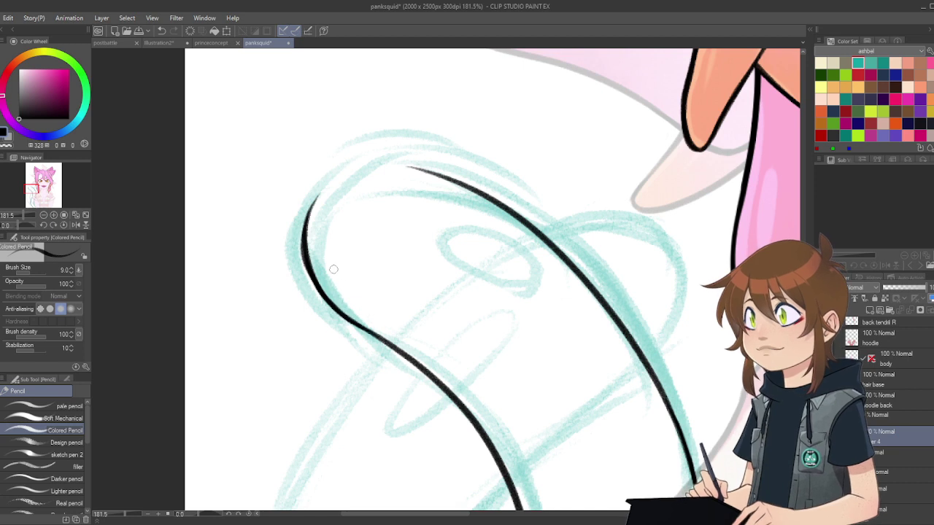
Step: Extend the second edge around the tentacle's rounded tip in three overlapping strokes, with the canvas turned to -120 degrees
key(e)
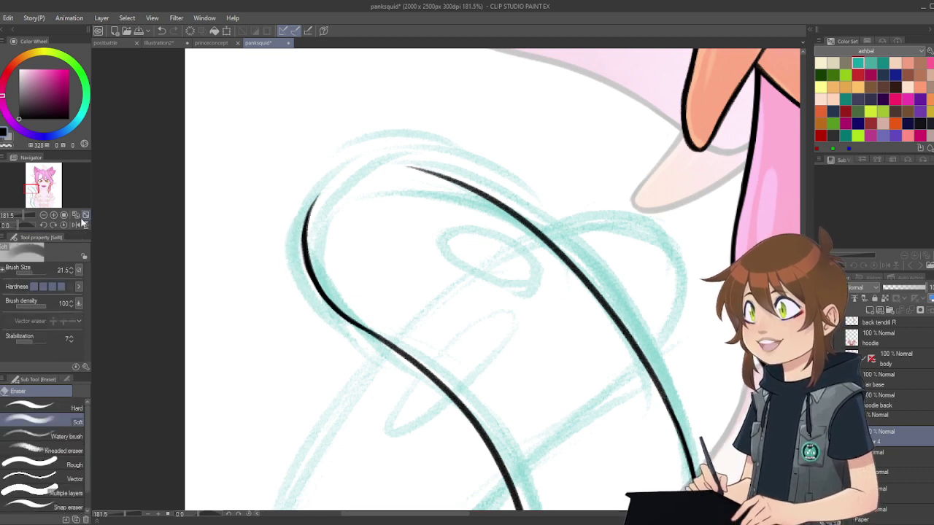
key(p)
click(44, 225)
click(44, 225)
click(43, 224)
click(44, 224)
click(43, 225)
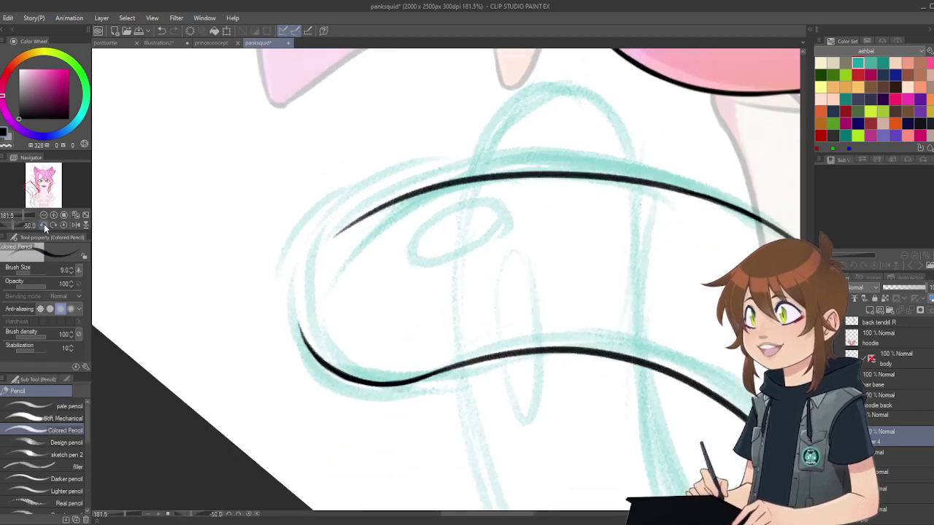
click(44, 224)
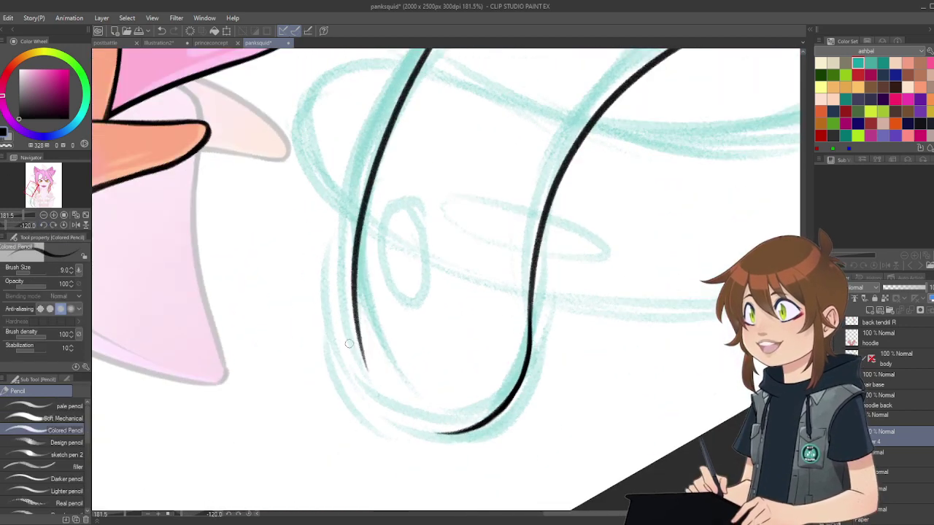
drag(353, 298, 376, 381)
drag(357, 328, 386, 399)
drag(364, 348, 414, 421)
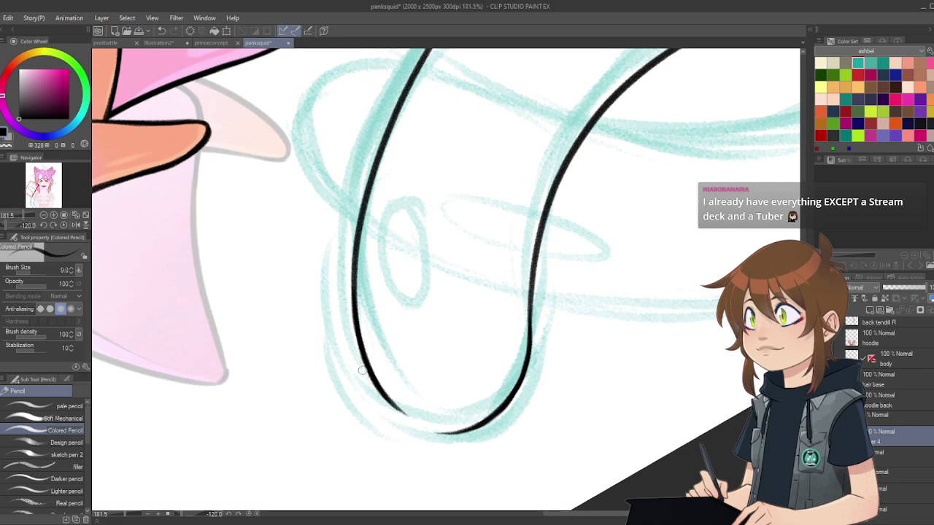
Step: Close the remaining gap in the tentacle's rounded tip with two Colored Pencil strokes
click(54, 225)
click(54, 225)
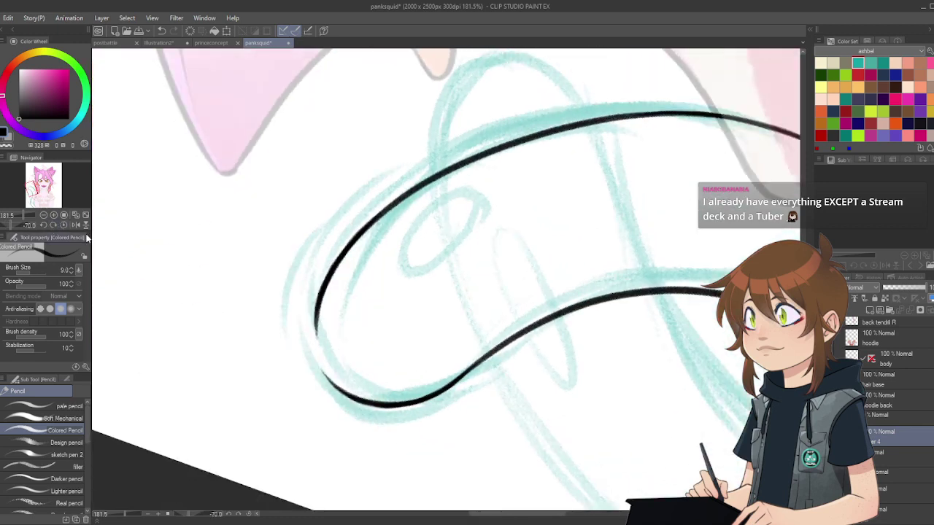
scroll(354, 362, up, 2)
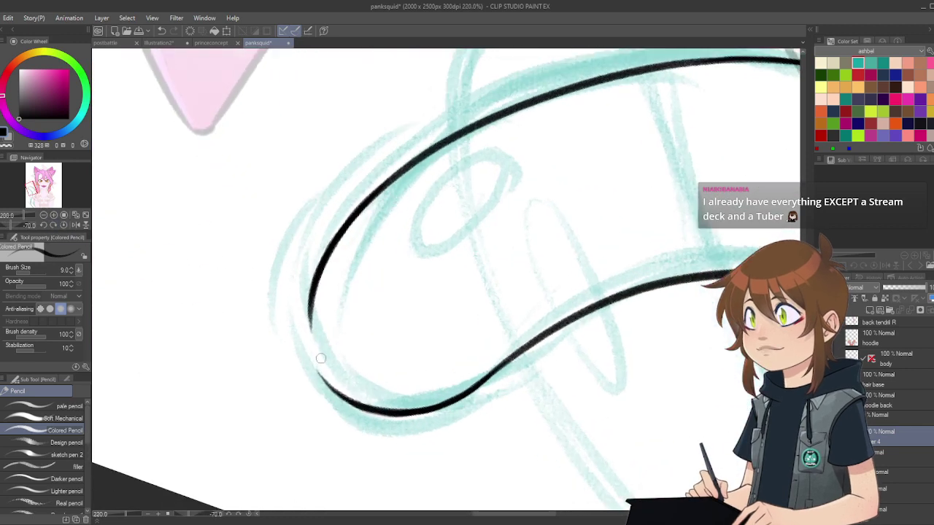
drag(315, 286, 317, 349)
mouse_move(310, 308)
mouse_down()
mouse_move(319, 362)
mouse_move(326, 357)
mouse_move(307, 343)
mouse_move(309, 318)
mouse_move(333, 382)
mouse_move(313, 345)
mouse_move(339, 389)
mouse_move(331, 377)
mouse_move(367, 410)
mouse_up()
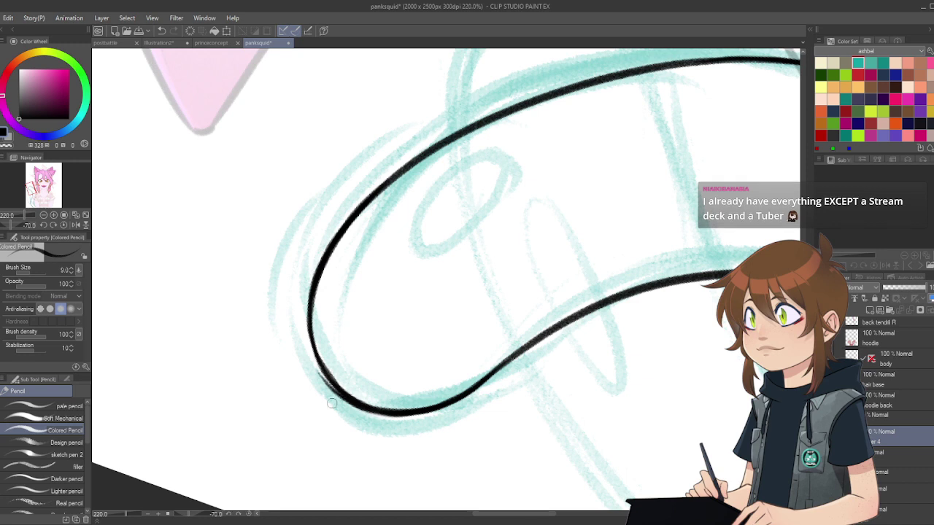
Step: Trim the uneven line edges around the rounded tip with the Soft eraser at size 21.5, and reset the canvas rotation
key(e)
drag(307, 377, 353, 423)
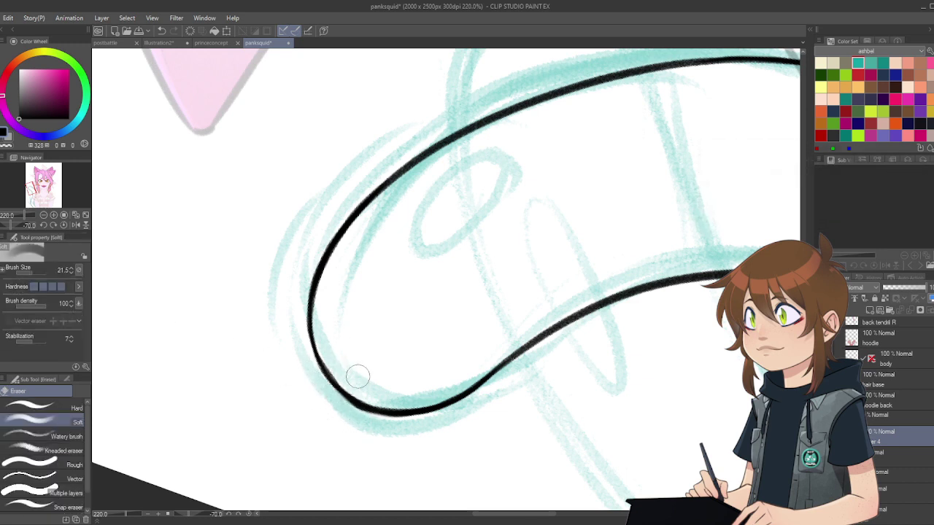
mouse_move(333, 355)
mouse_down()
mouse_move(350, 379)
mouse_move(342, 367)
mouse_move(345, 422)
mouse_up()
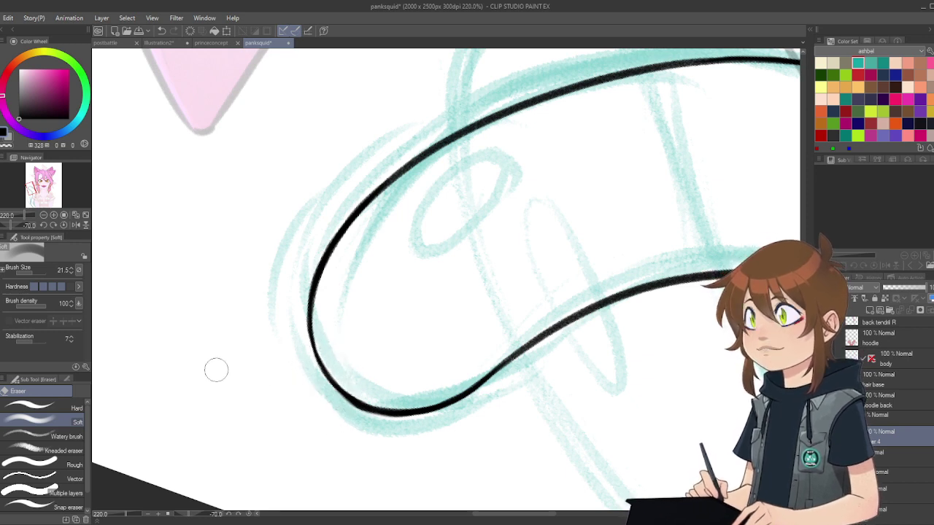
click(54, 224)
click(53, 224)
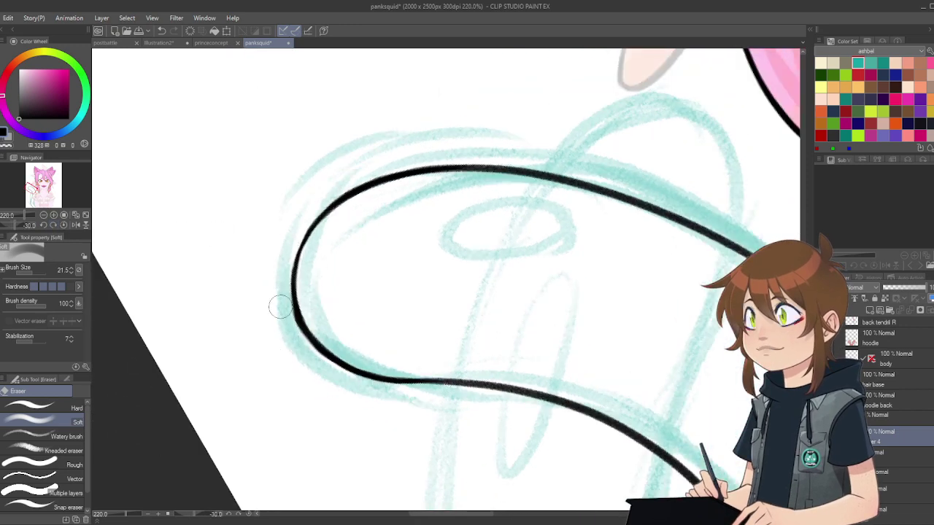
drag(281, 307, 299, 350)
click(64, 226)
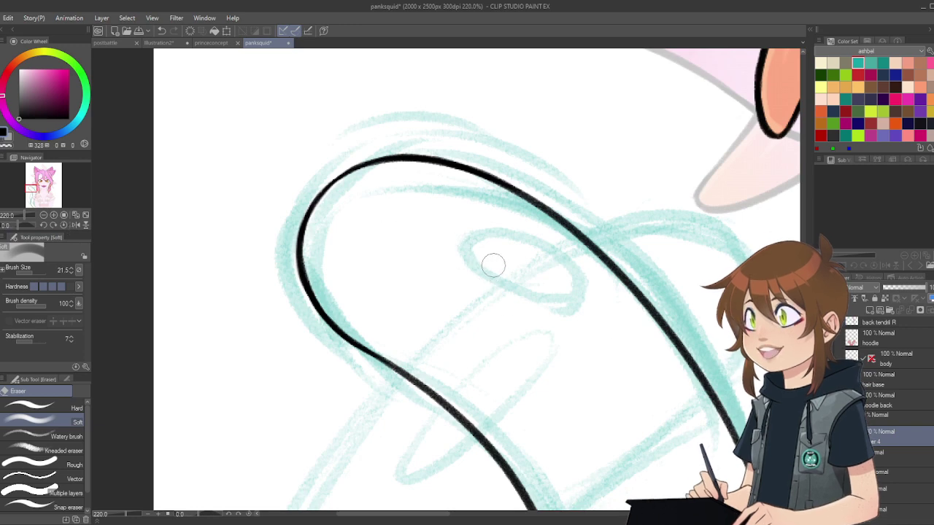
Step: Add a new layer above the finished tentacle outline's layer and switch back to the Colored Pencil
scroll(489, 219, down, 6)
scroll(429, 157, down, 4)
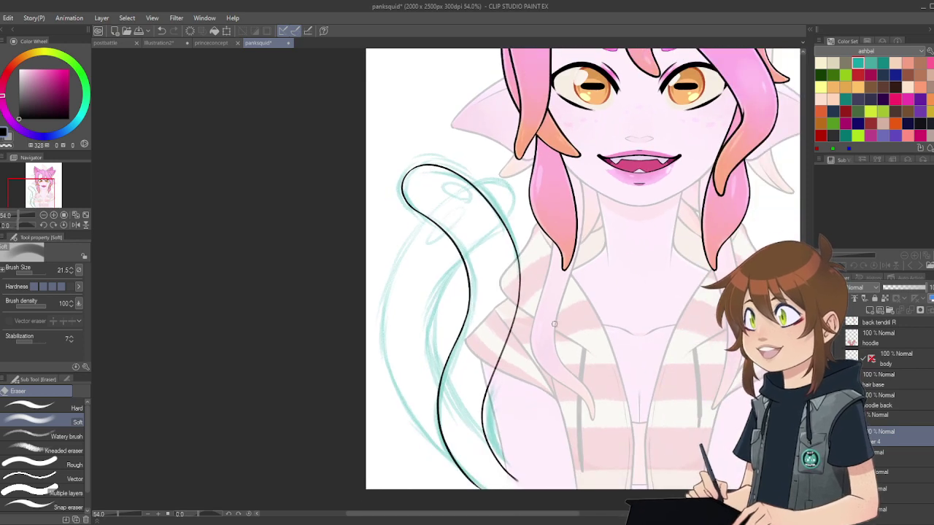
scroll(556, 324, up, 2)
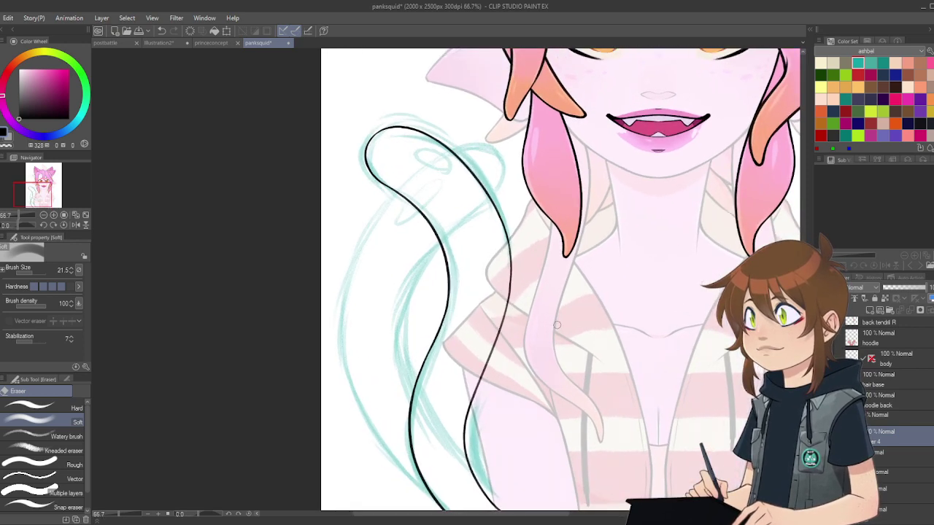
scroll(558, 322, down, 1)
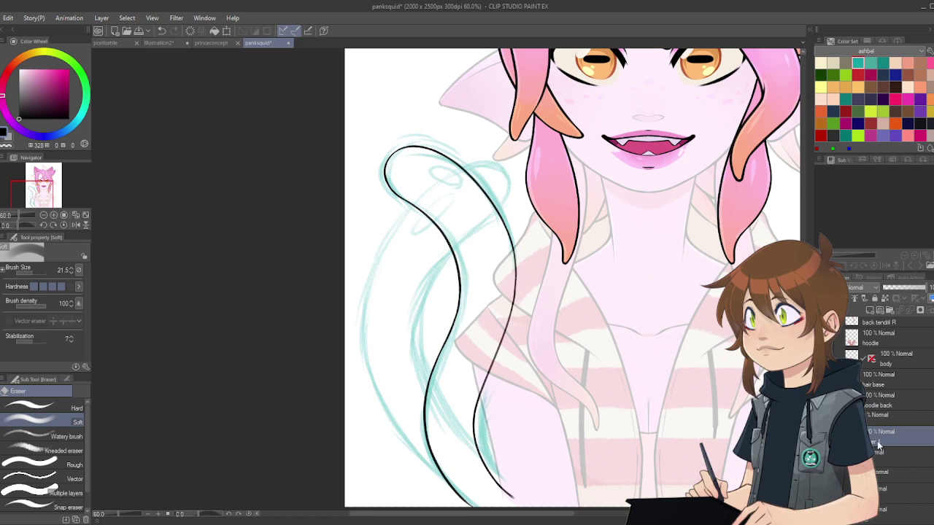
click(870, 311)
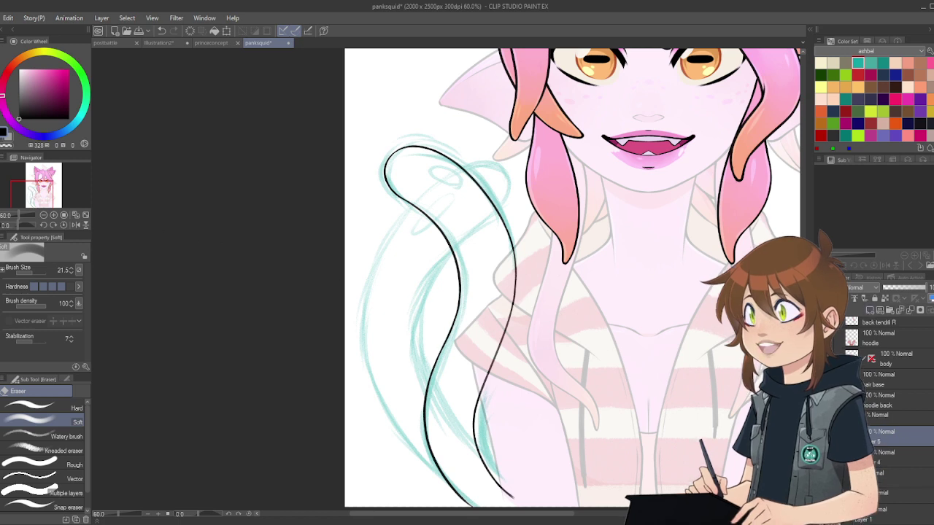
key(p)
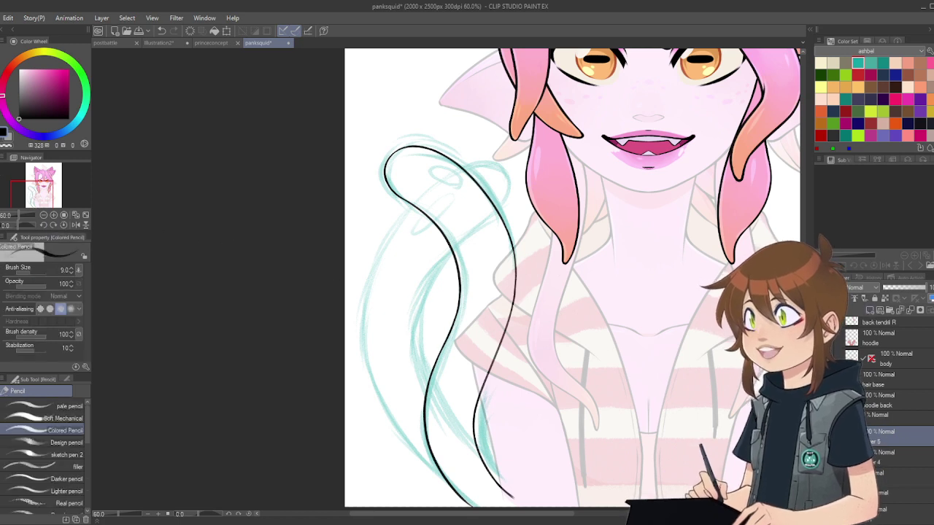
Step: Lower the opacity of the tentacle outline's layer and reselect the new layer
click(902, 457)
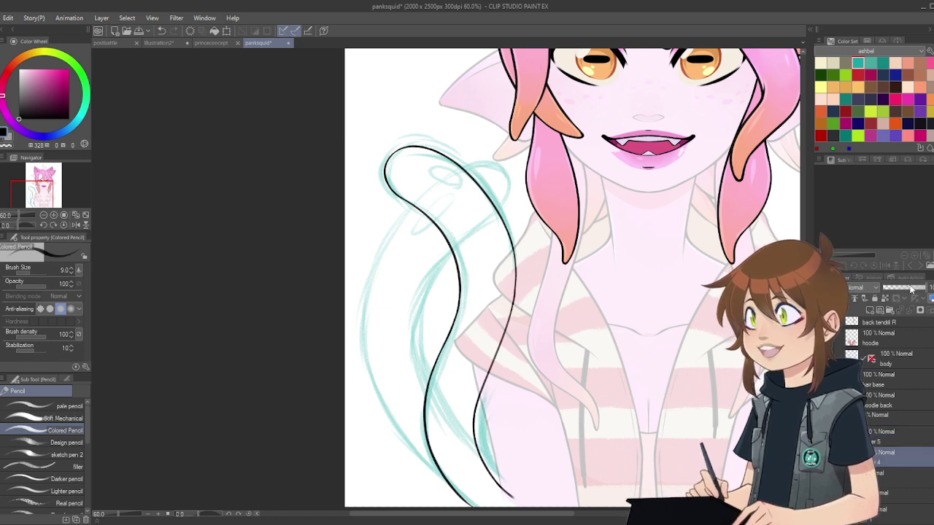
drag(913, 289, 900, 289)
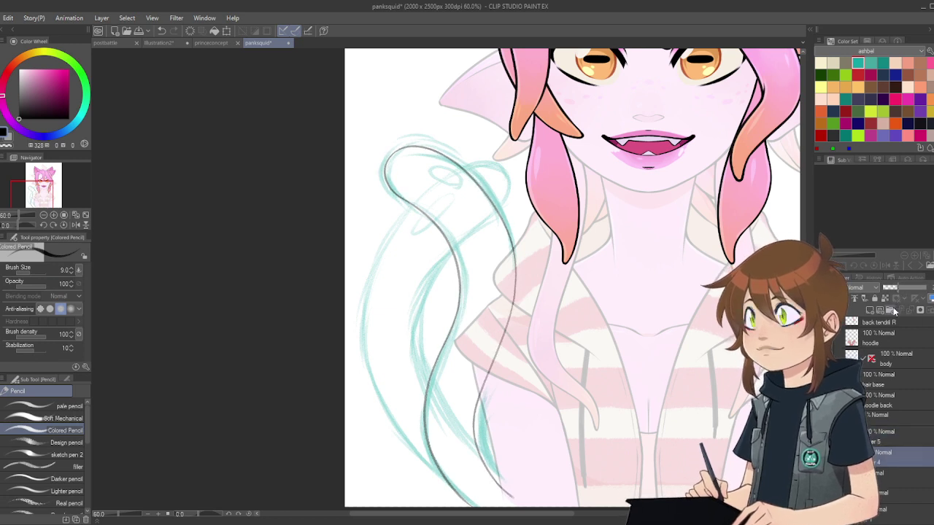
click(897, 436)
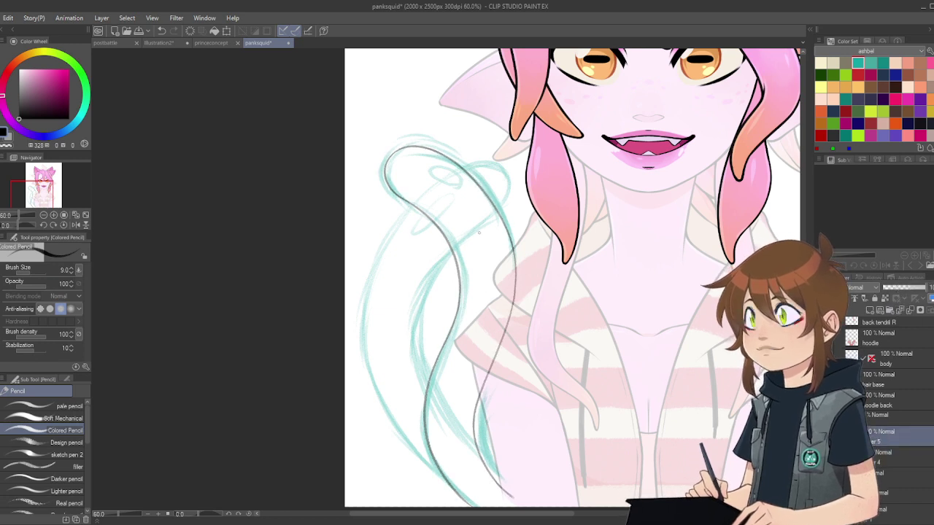
Step: Try to ink the second sketched tentacle's inner curve in one stroke, from behind the first tentacle down toward the arm
drag(490, 218, 443, 412)
key(ctrl+z)
drag(485, 223, 446, 416)
key(ctrl+z)
drag(481, 219, 474, 447)
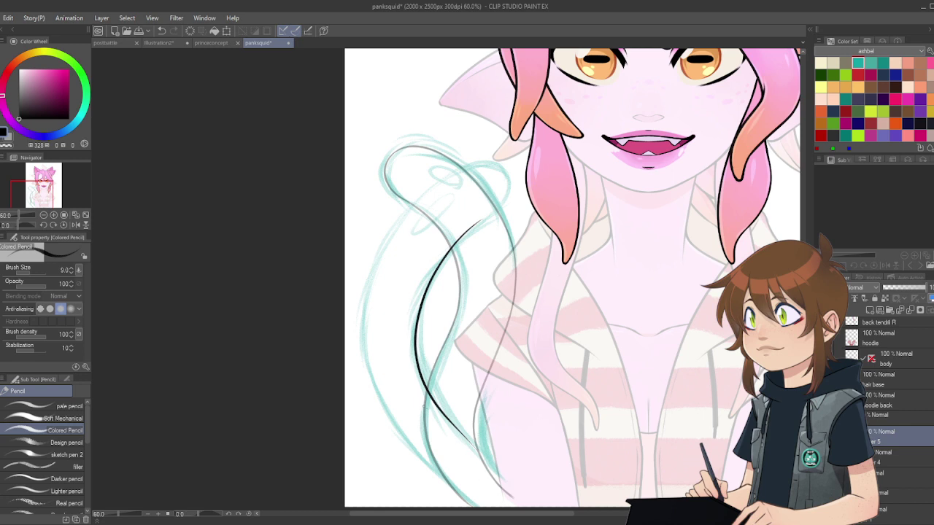
key(ctrl+z)
mouse_move(473, 225)
mouse_down()
mouse_move(454, 248)
mouse_move(478, 446)
mouse_up()
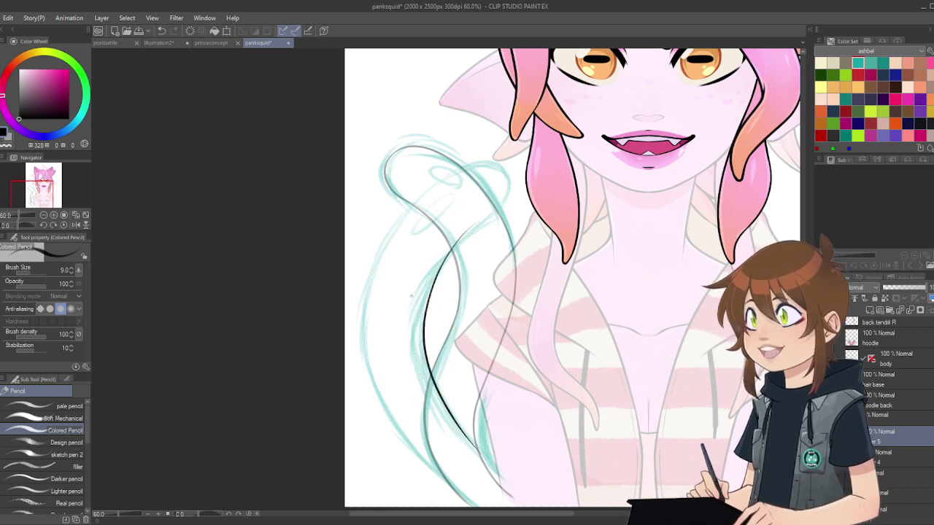
key(ctrl+z)
drag(480, 219, 467, 435)
key(ctrl+z)
mouse_move(482, 219)
mouse_down()
mouse_move(426, 295)
mouse_move(451, 418)
mouse_up()
key(ctrl+z)
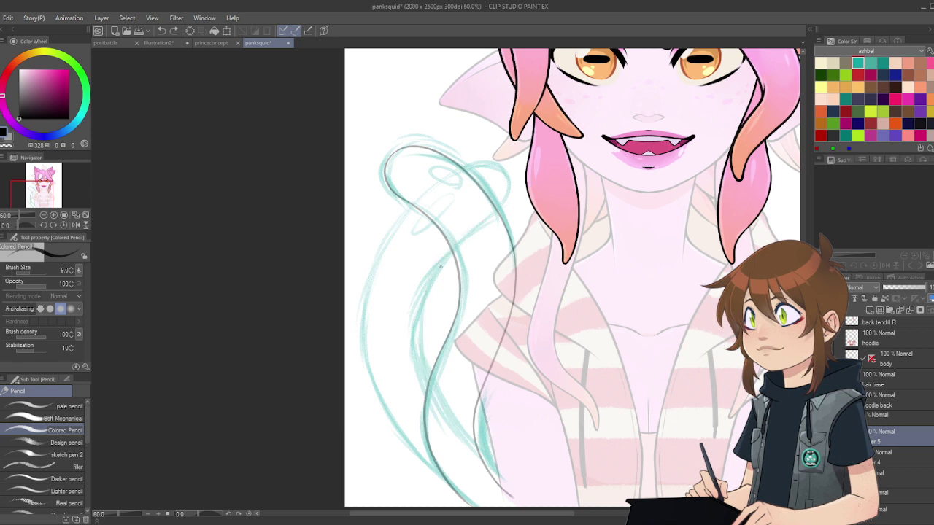
mouse_move(442, 257)
mouse_down()
mouse_move(422, 390)
mouse_move(471, 468)
mouse_up()
key(ctrl+z)
drag(438, 278, 515, 503)
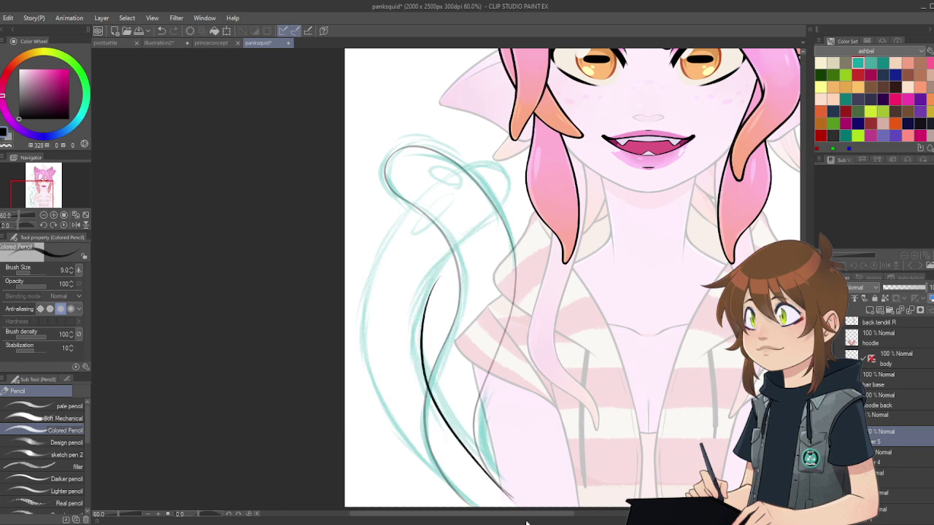
Step: Undo the last inner-curve stroke and the opacity reduction on the tentacle outline's layer
click(43, 224)
click(43, 224)
click(43, 225)
click(43, 225)
click(43, 224)
key(ctrl+z)
key(ctrl+z)
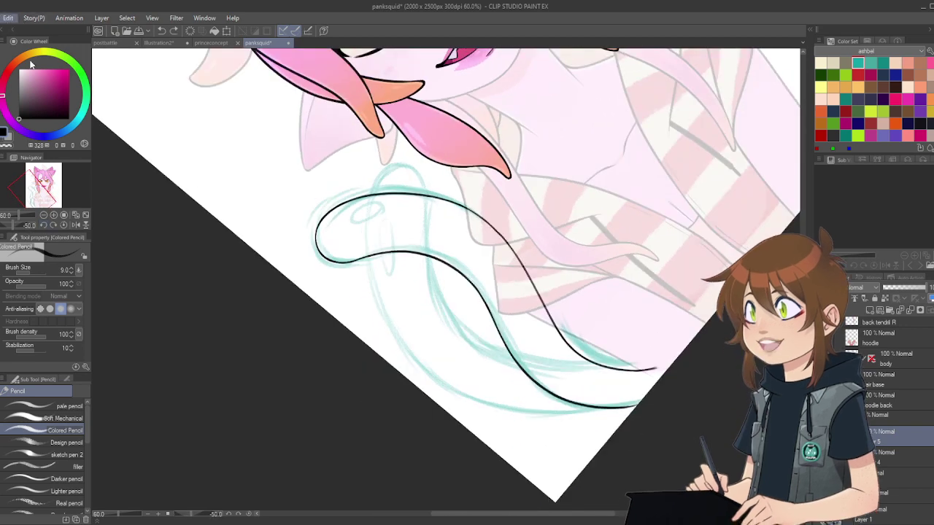
Step: Ink the lower and upper sections of the second tentacle's inner edge in black with the Colored Pencil, following the teal sketch
key(ctrl+z)
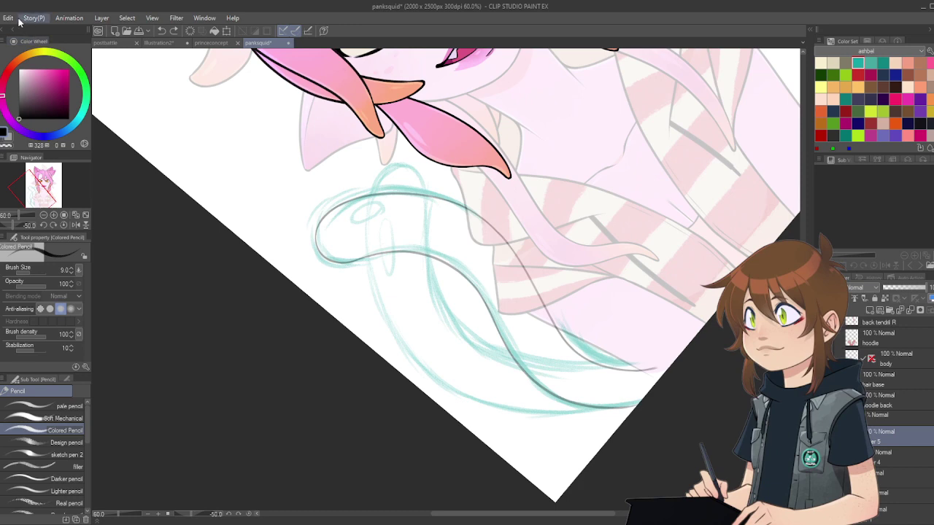
drag(441, 285, 657, 371)
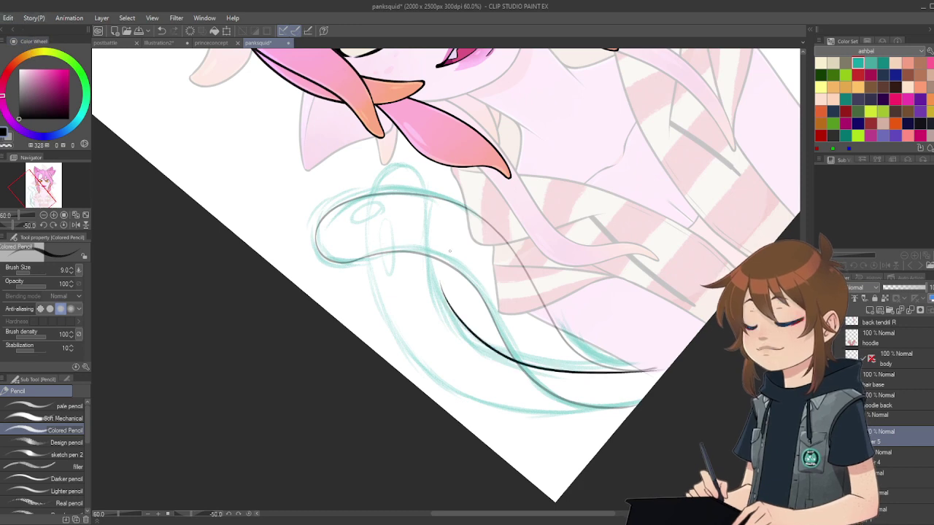
scroll(521, 272, up, 4)
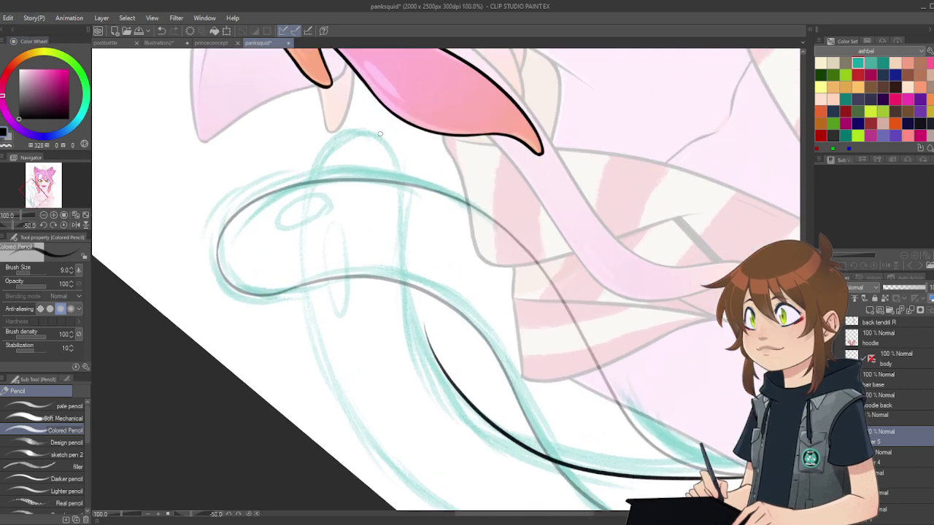
drag(379, 135, 414, 219)
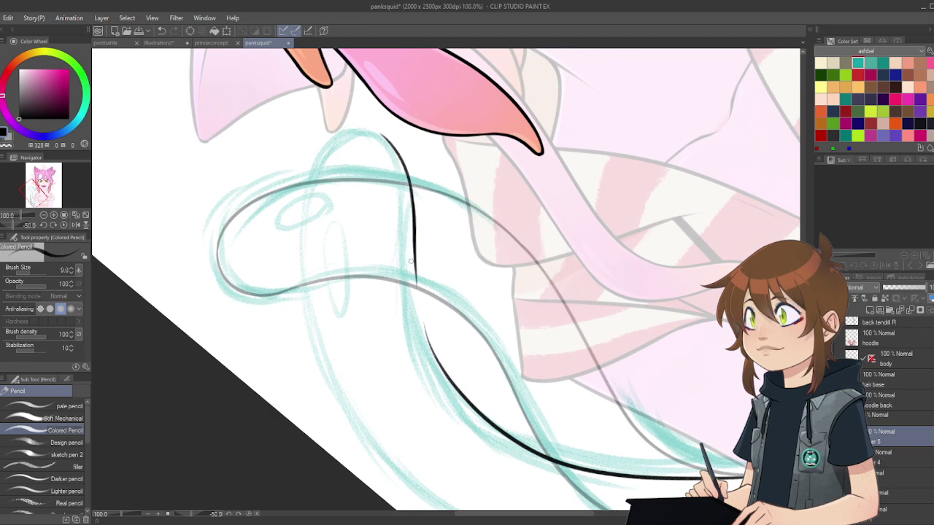
Step: Join the two inked sections of the second tentacle's inner edge into one continuous curve
scroll(409, 288, up, 4)
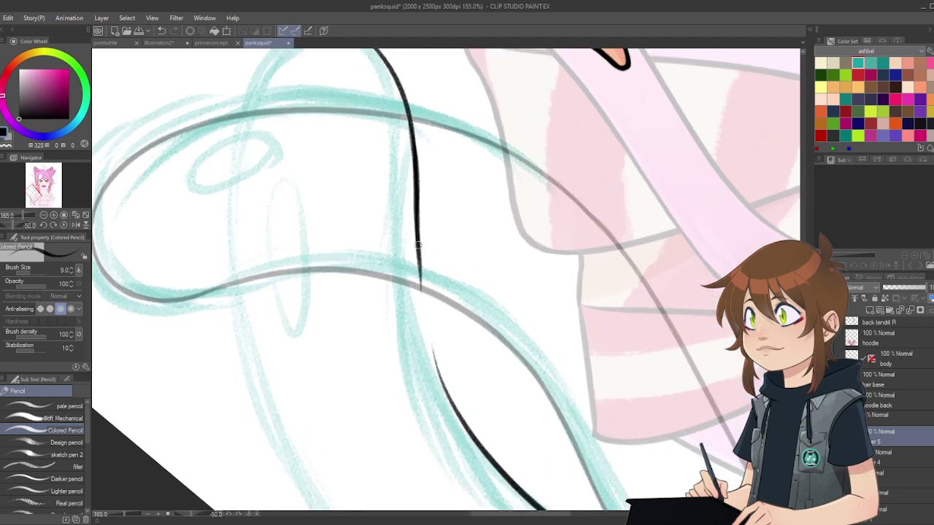
mouse_move(418, 244)
mouse_down()
mouse_move(419, 298)
mouse_move(443, 388)
mouse_move(421, 314)
mouse_move(457, 419)
mouse_up()
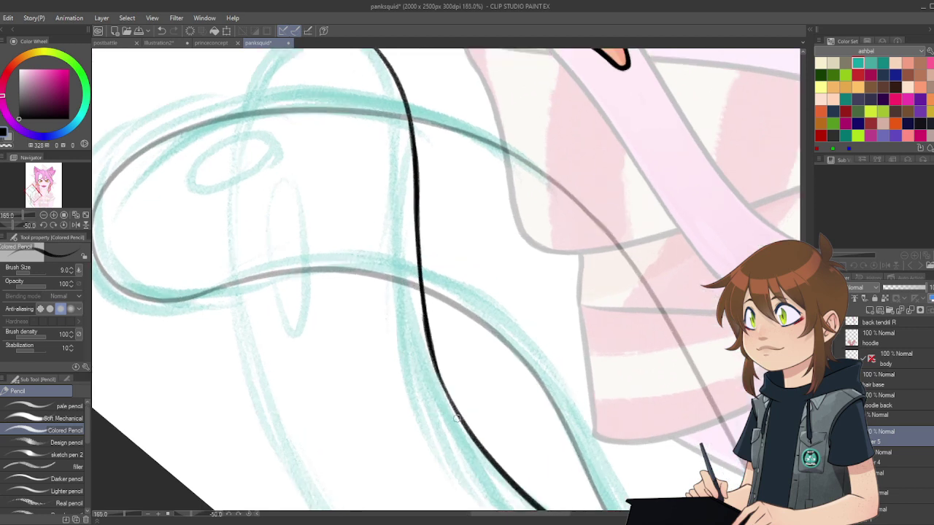
key(ctrl+z)
drag(430, 337, 460, 419)
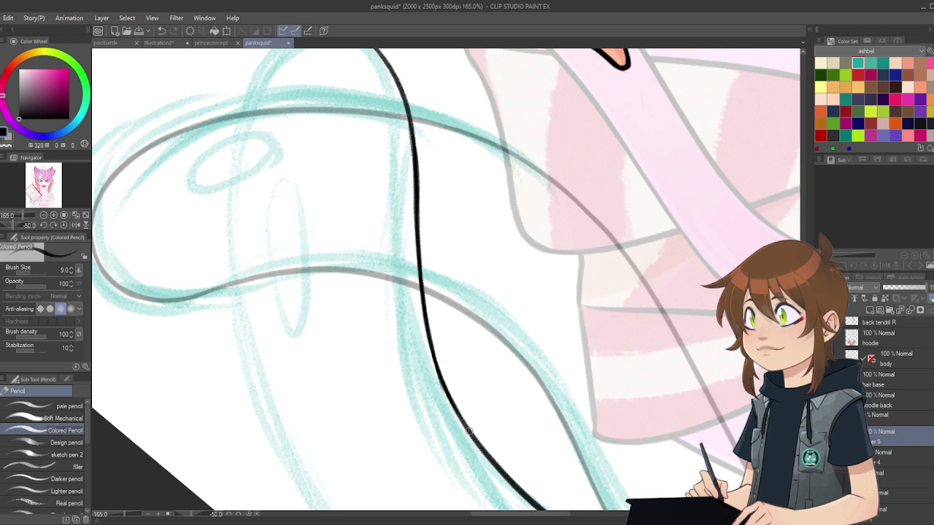
key(e)
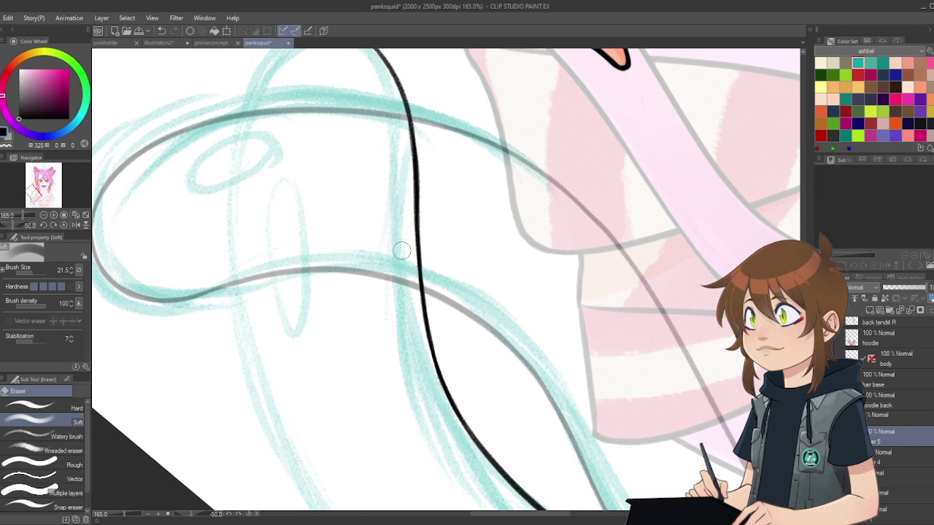
Step: Ink the rounded tip of the second tentacle, continuing from the upper end of its inner edge along the sketch
mouse_move(534, 514)
mouse_down()
mouse_move(509, 515)
mouse_move(521, 515)
mouse_up()
scroll(446, 280, up, 3)
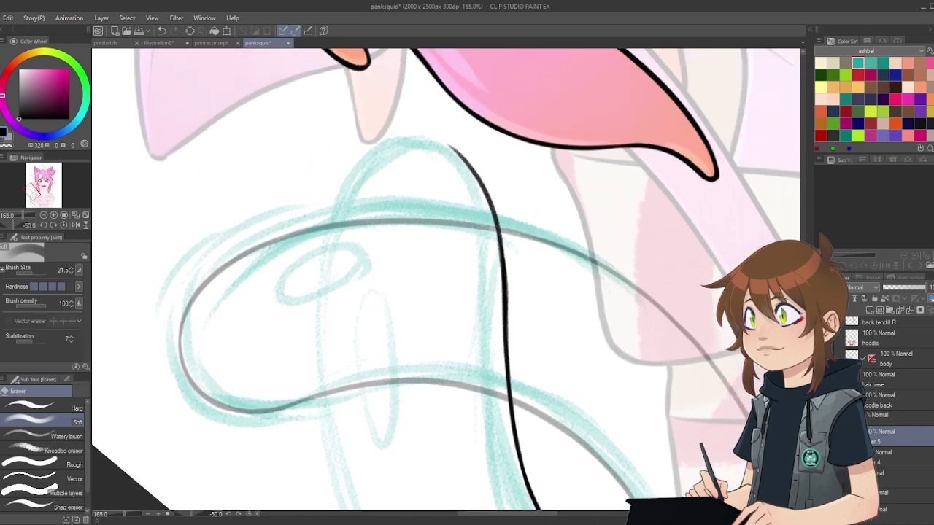
key(p)
click(43, 224)
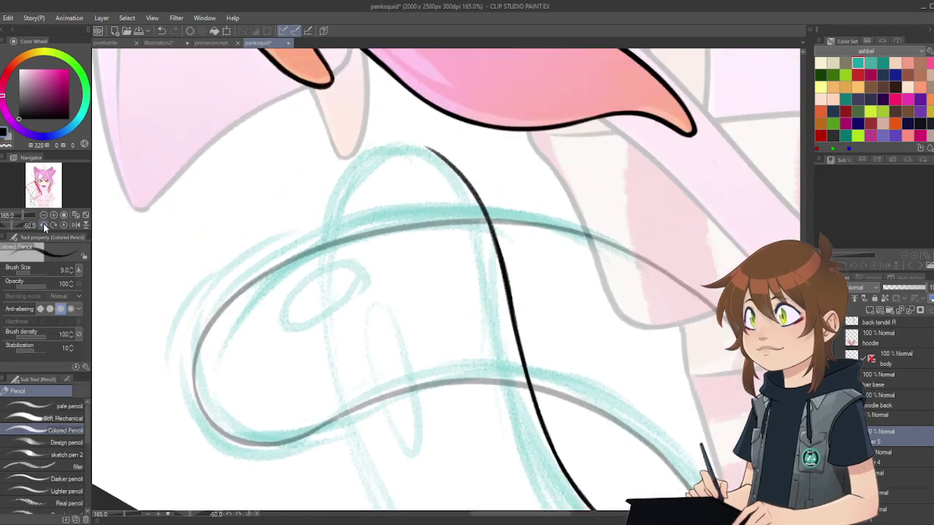
click(43, 224)
click(43, 224)
click(43, 224)
click(43, 224)
click(42, 224)
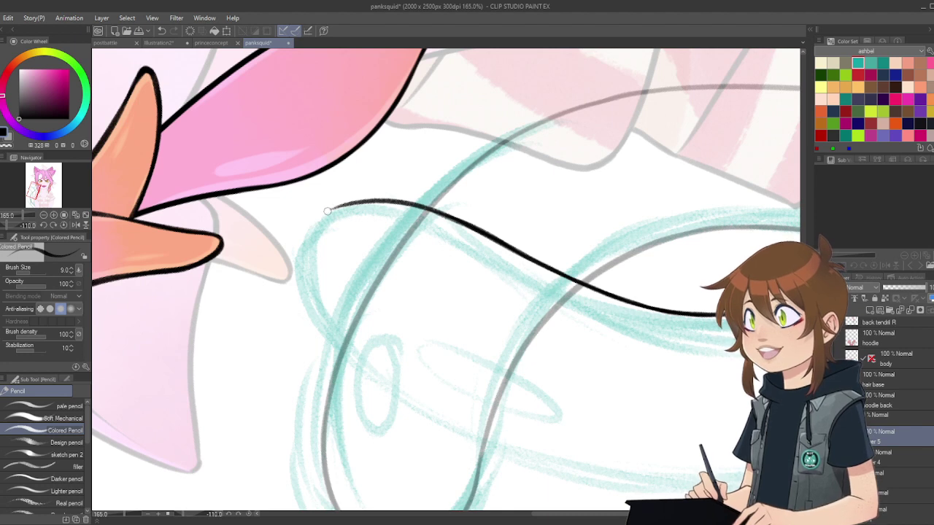
mouse_move(332, 207)
mouse_down()
mouse_move(305, 236)
mouse_move(301, 259)
mouse_up()
drag(312, 227, 306, 291)
mouse_move(300, 250)
mouse_down()
mouse_move(306, 295)
mouse_move(305, 280)
mouse_move(334, 340)
mouse_up()
drag(303, 283, 339, 346)
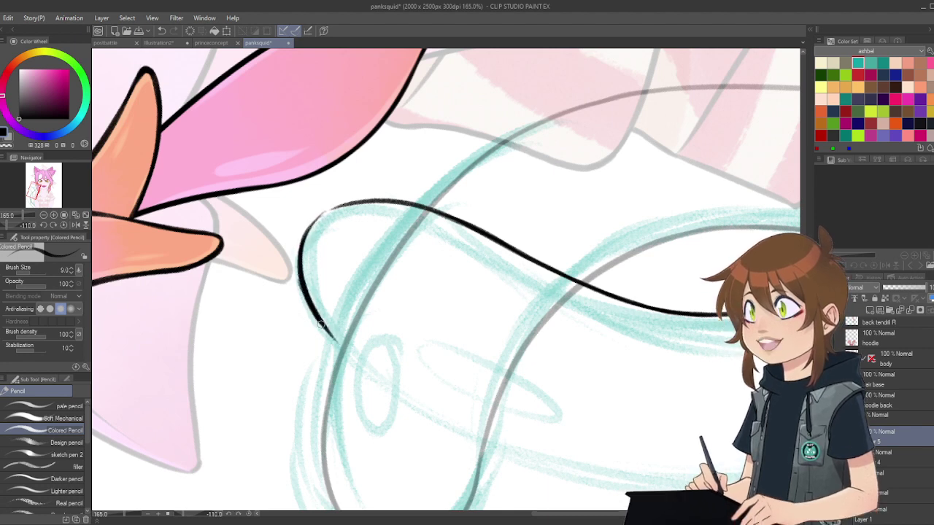
Step: Close the gap in the second tentacle's tip outline and even out the line thickness around the curve
key(e)
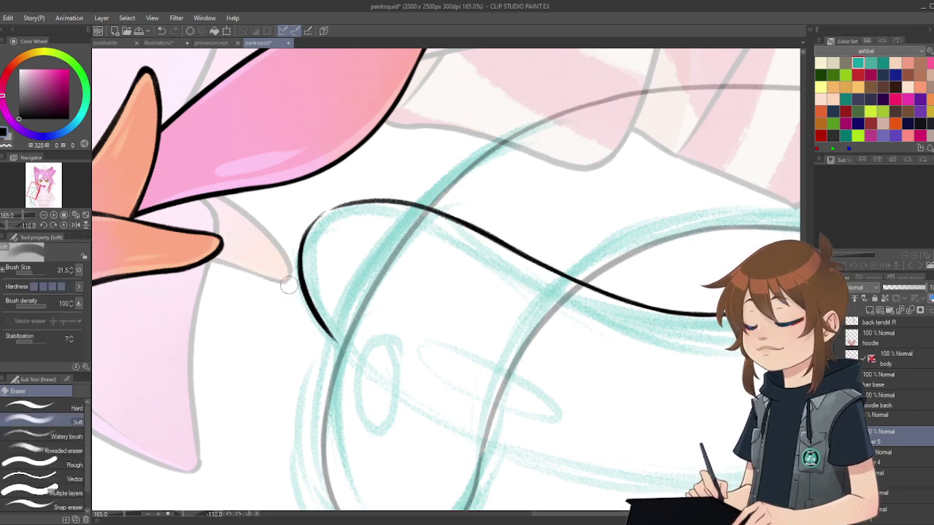
key(p)
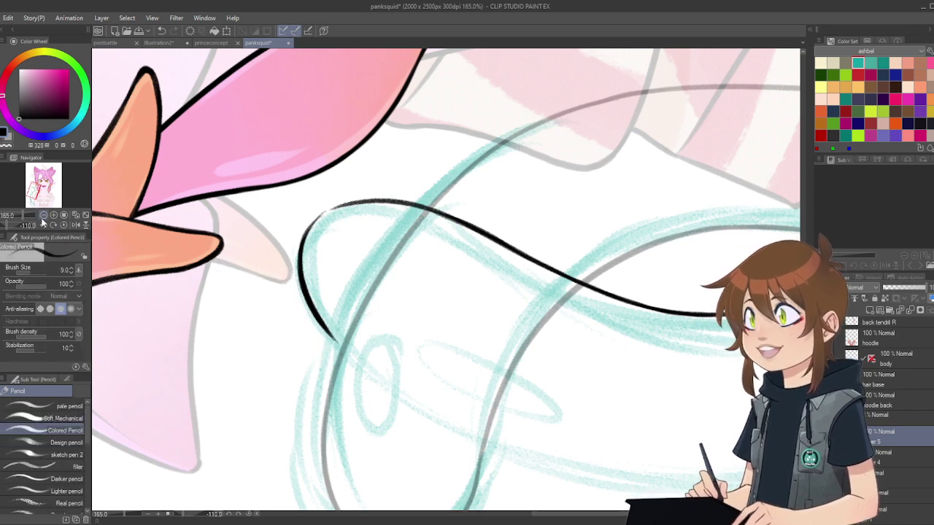
click(43, 224)
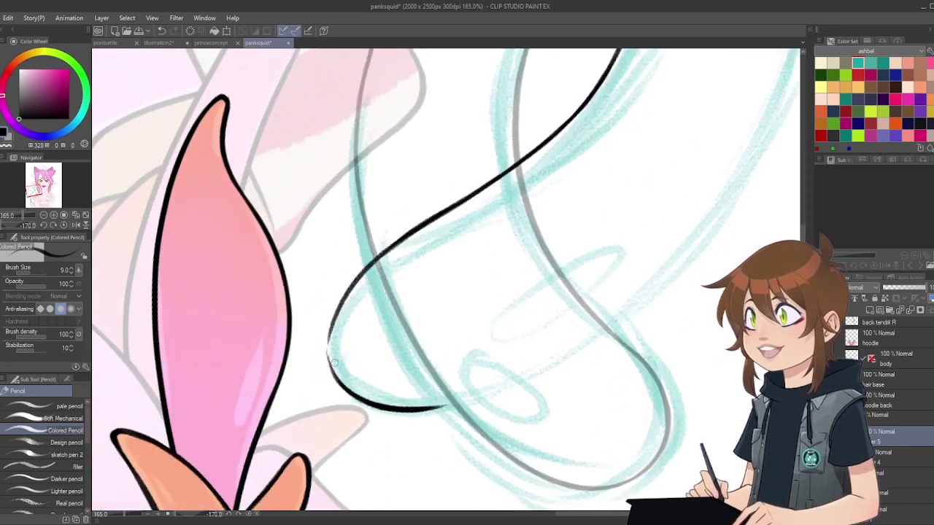
scroll(319, 348, up, 3)
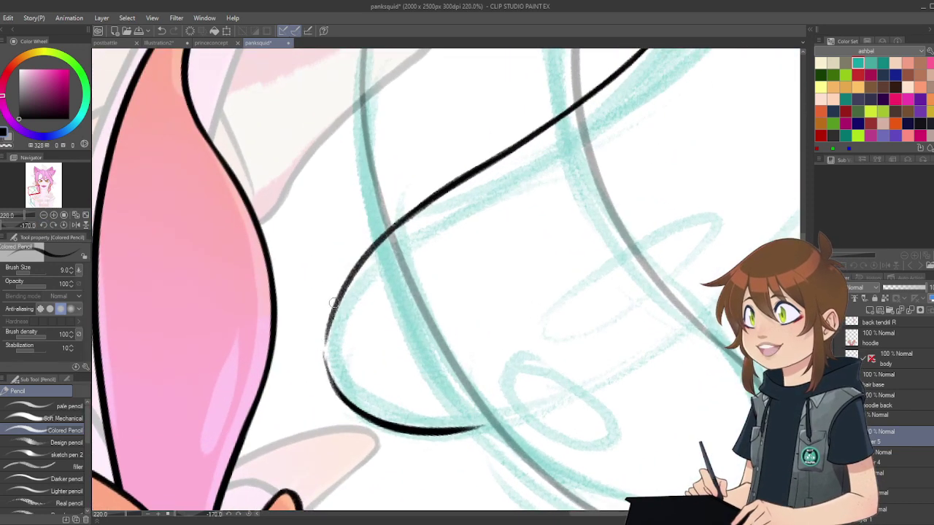
drag(330, 311, 326, 367)
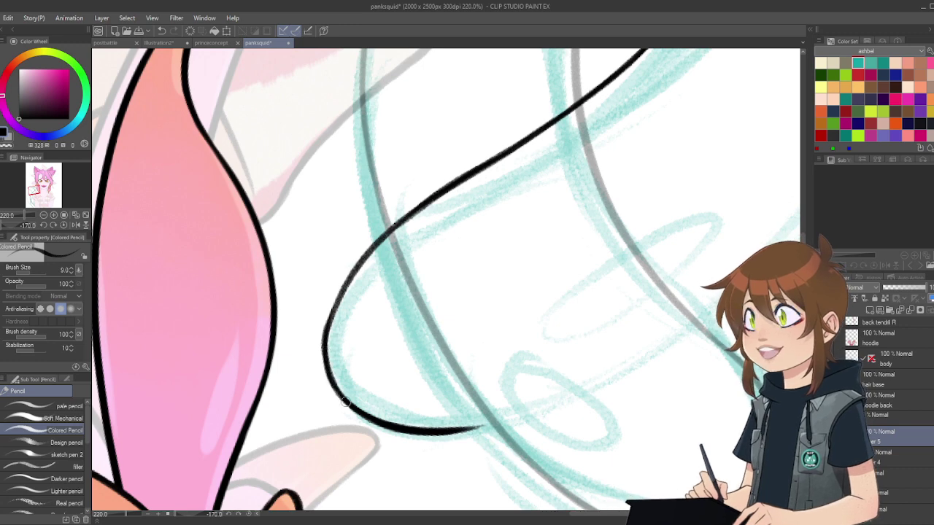
drag(324, 332, 336, 301)
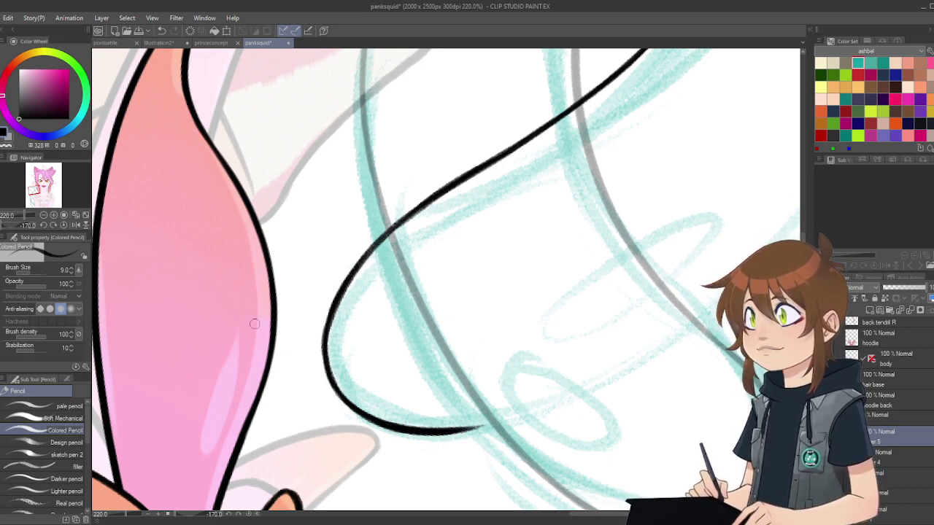
Step: Ink the second tentacle's outer edge in one long curve from the rounded tip down along the sketch
click(73, 227)
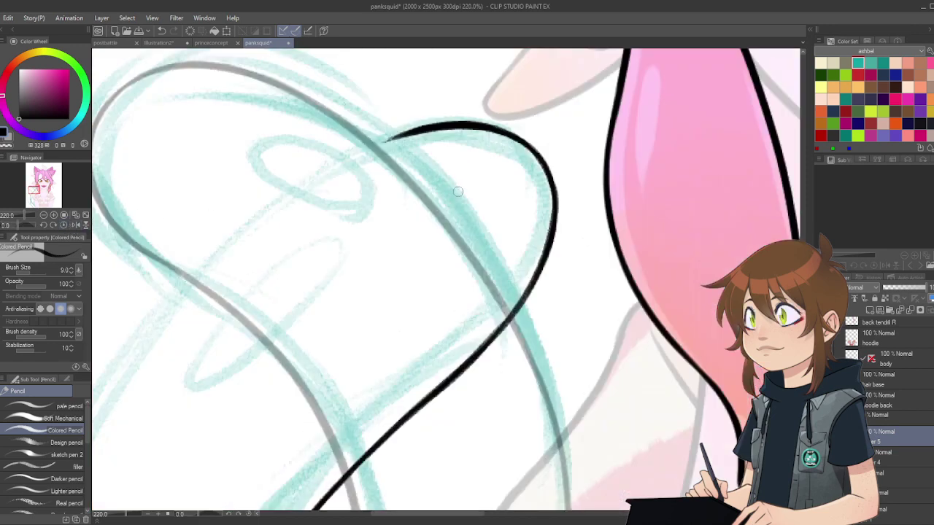
scroll(514, 245, up, 1)
scroll(513, 241, down, 6)
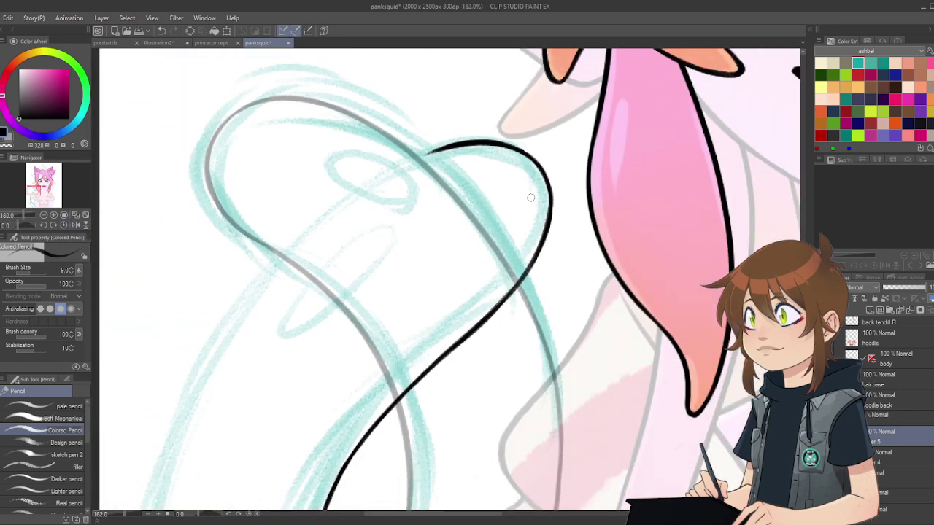
click(40, 227)
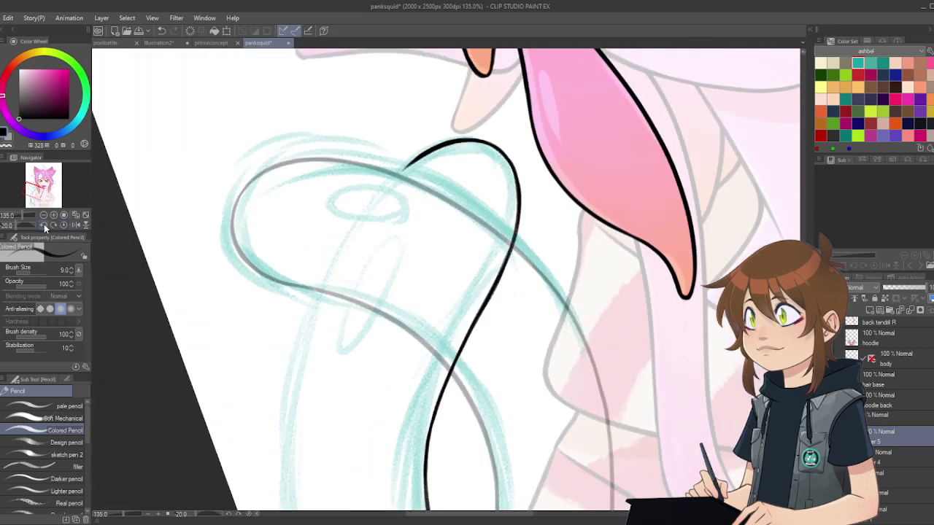
scroll(446, 279, down, 9)
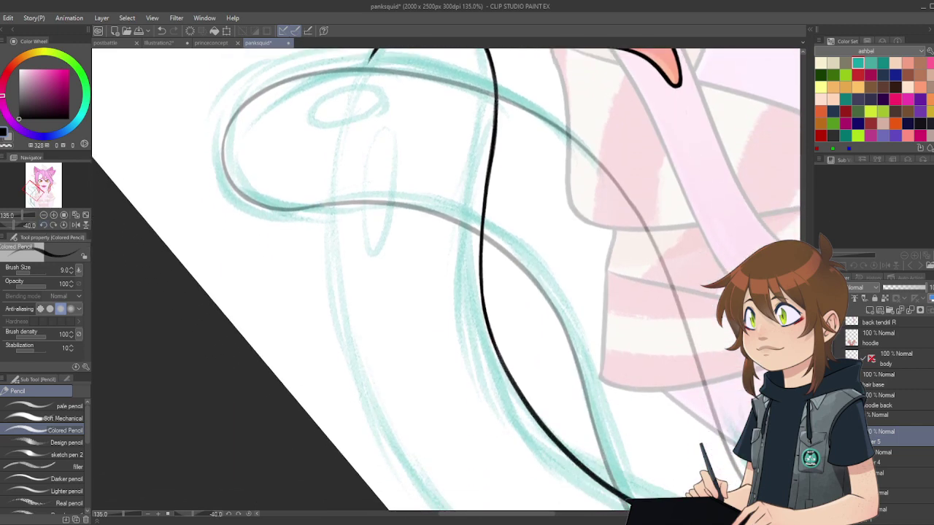
scroll(446, 280, up, 8)
scroll(598, 300, down, 3)
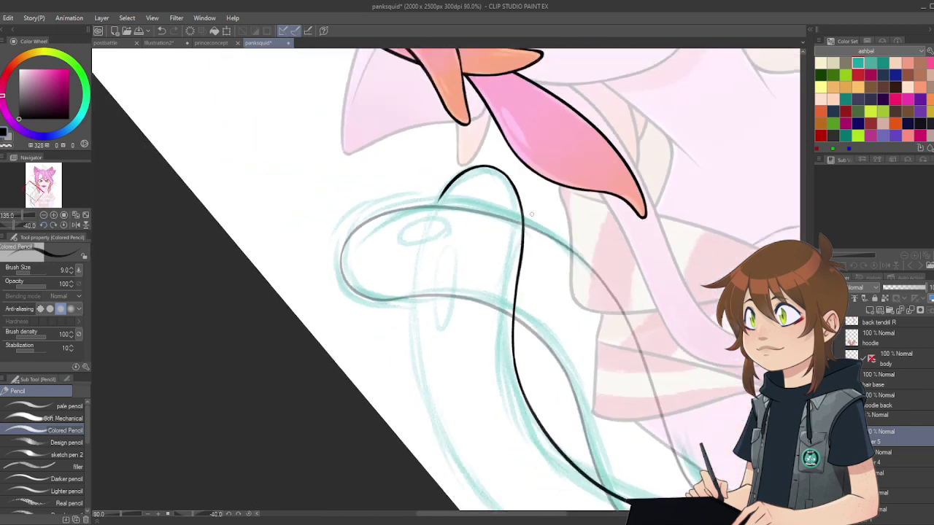
drag(436, 207, 478, 470)
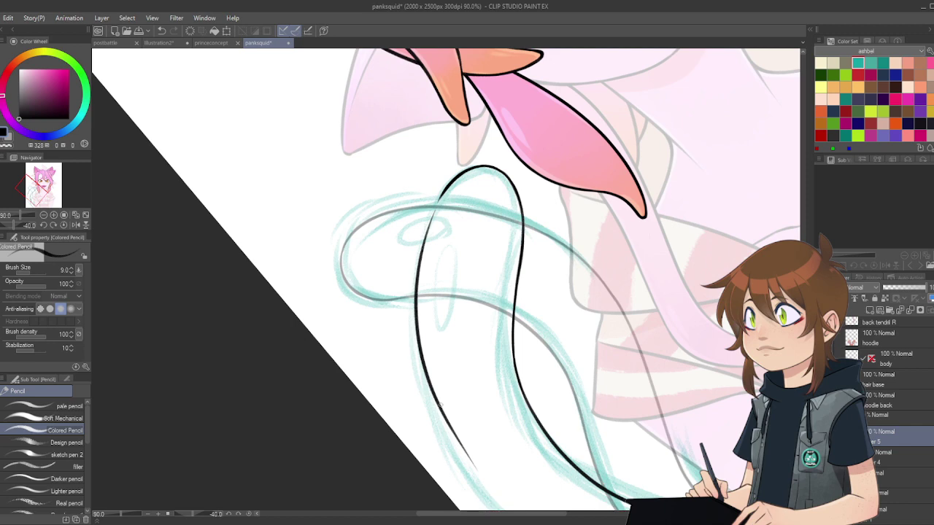
key(ctrl+z)
drag(437, 206, 494, 509)
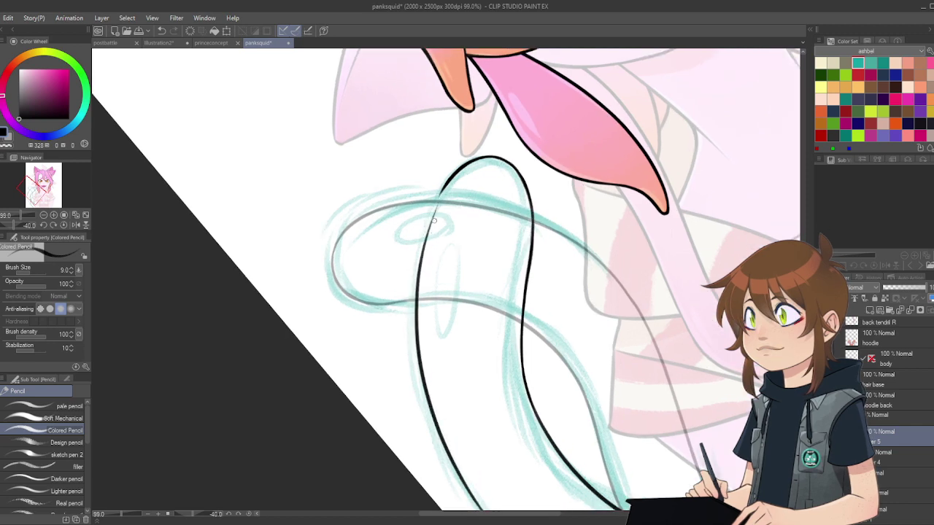
Step: Thicken and smooth the join between the second tentacle's tip and its outer edge
scroll(418, 265, up, 4)
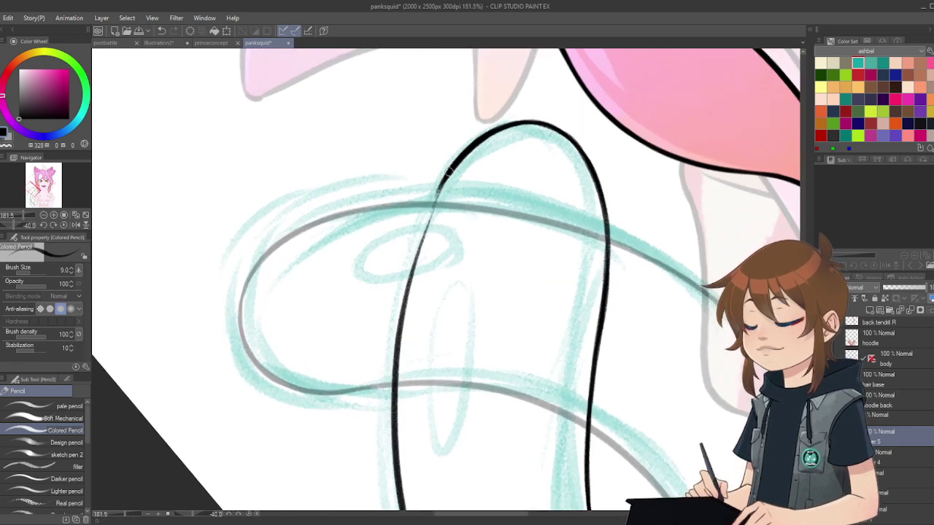
drag(448, 173, 400, 312)
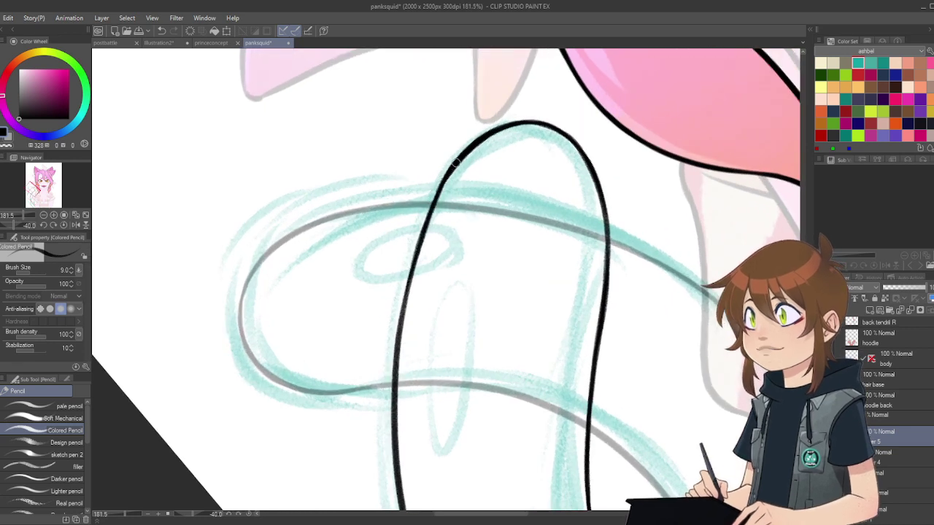
drag(455, 163, 416, 262)
Step: Extend the second tentacle's outer edge with a smooth curve down to the lower edge of the canvas, redoing the stroke until it follows the sketch
drag(512, 515, 526, 514)
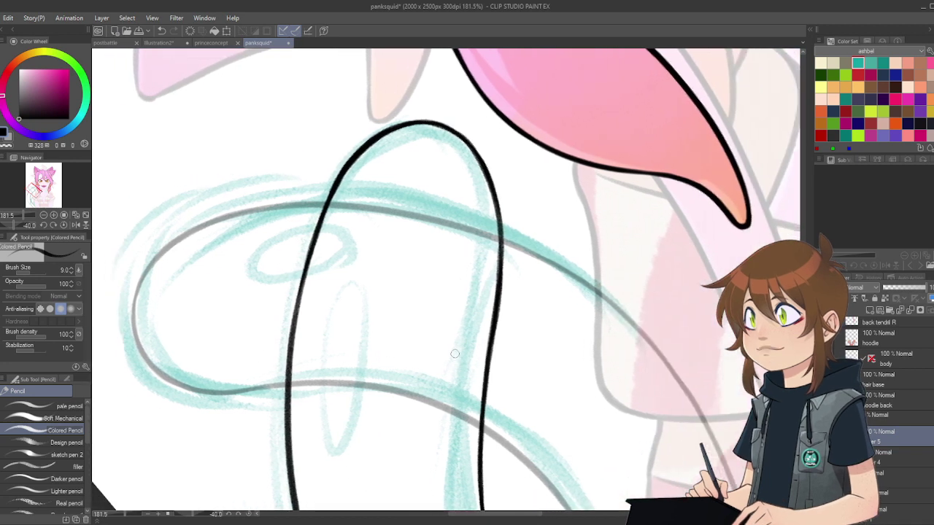
scroll(475, 232, down, 3)
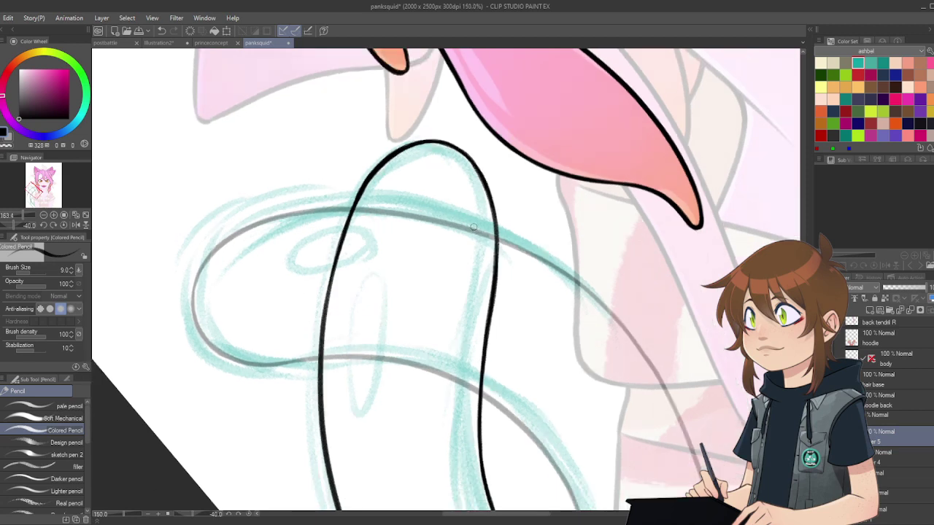
scroll(464, 522, down, 5)
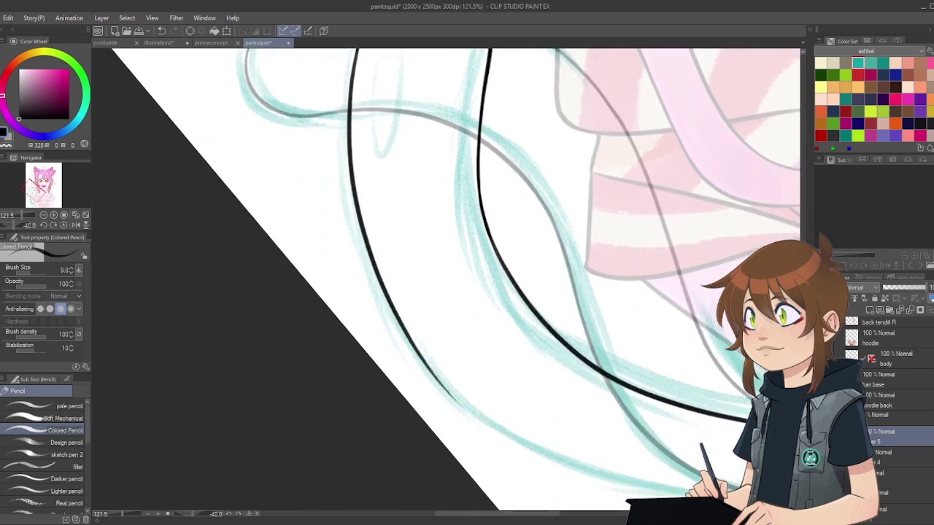
scroll(464, 522, right, 4)
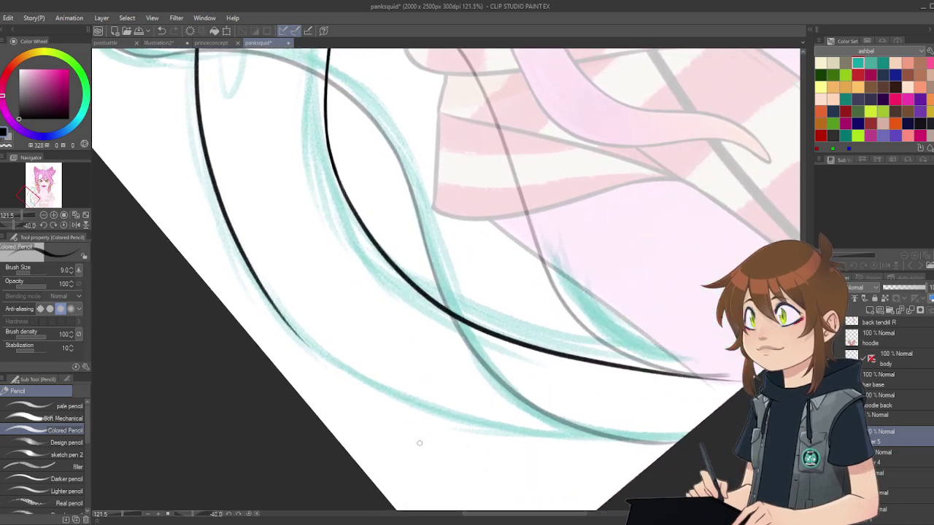
click(53, 225)
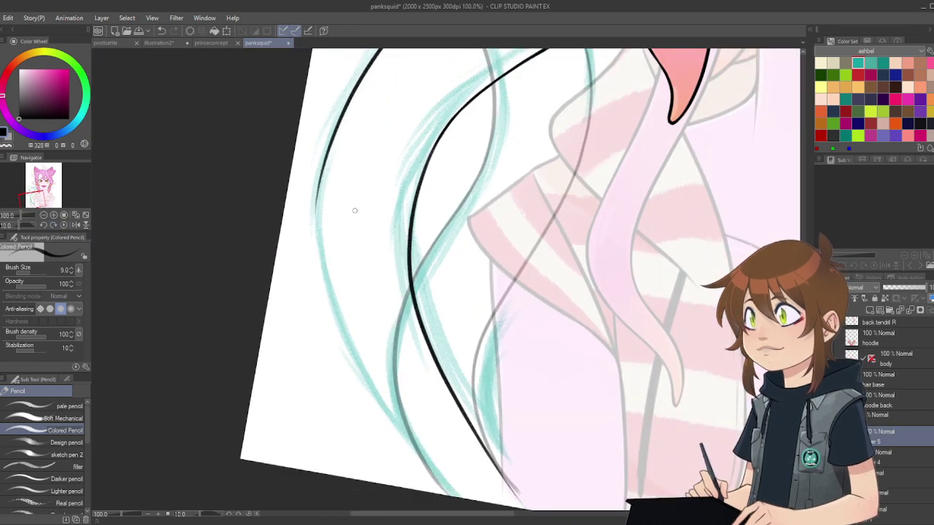
drag(325, 165, 426, 449)
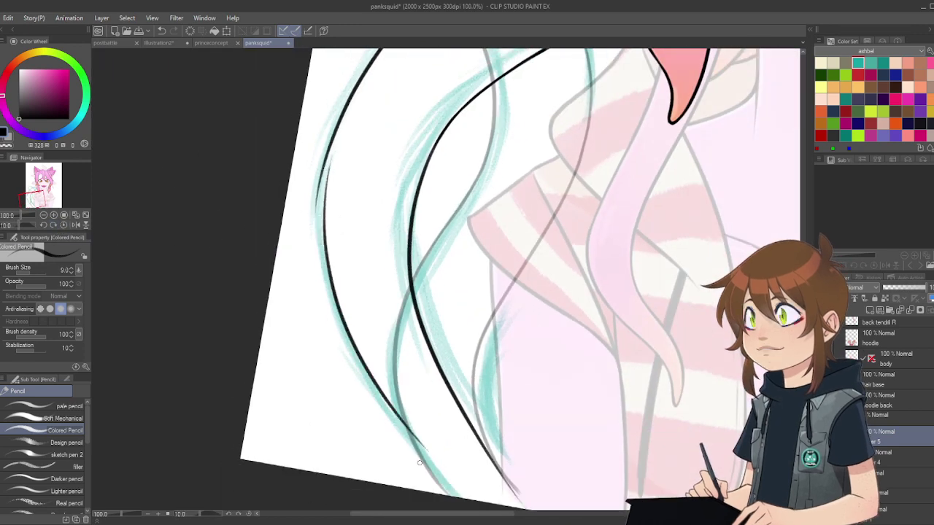
key(ctrl+z)
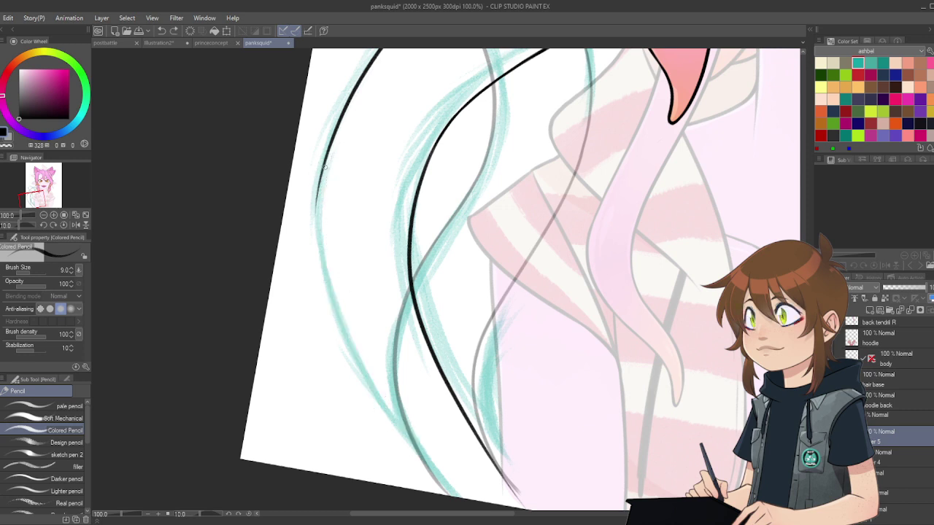
drag(325, 166, 423, 446)
key(ctrl+z)
drag(337, 134, 453, 491)
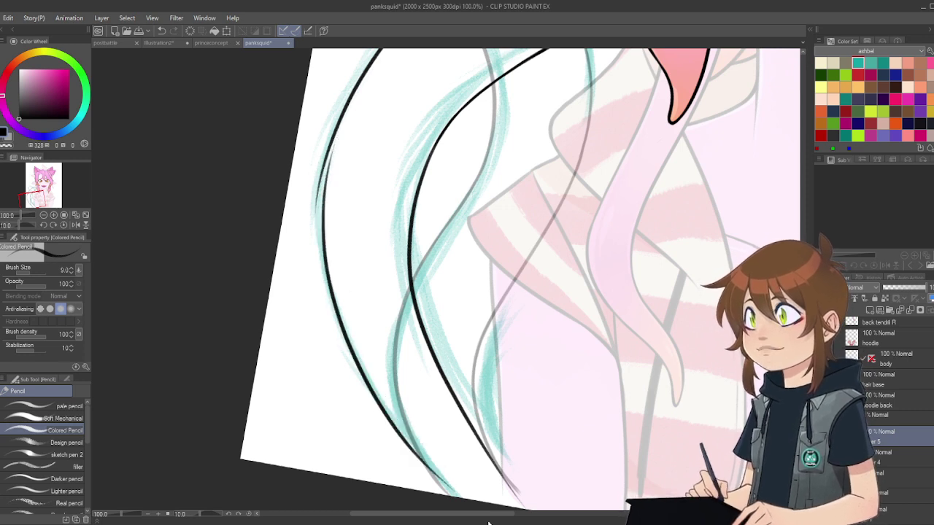
Step: Redraw the lower stretch of the second tentacle's outer edge until the curve reaches the canvas's lower edge smoothly
key(ctrl+z)
drag(333, 150, 442, 487)
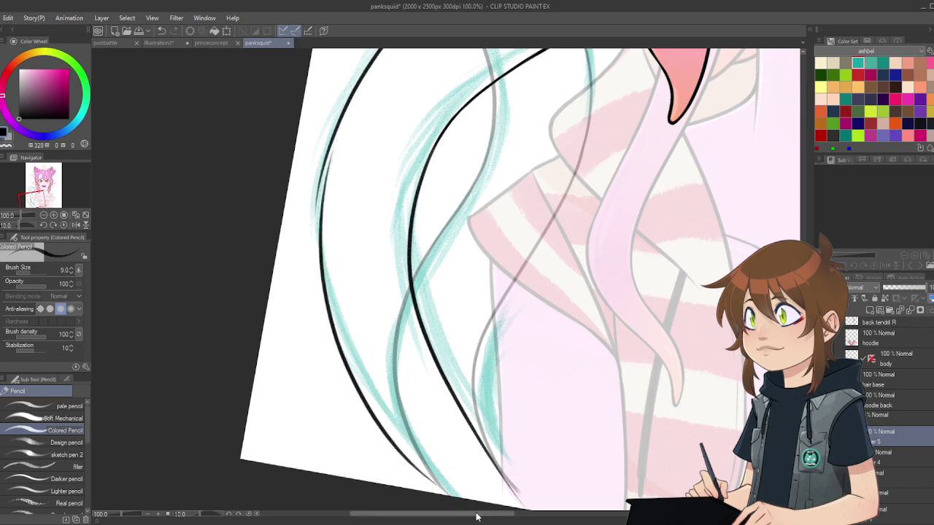
key(ctrl+z)
mouse_move(333, 150)
mouse_down()
mouse_move(325, 253)
mouse_move(447, 495)
mouse_up()
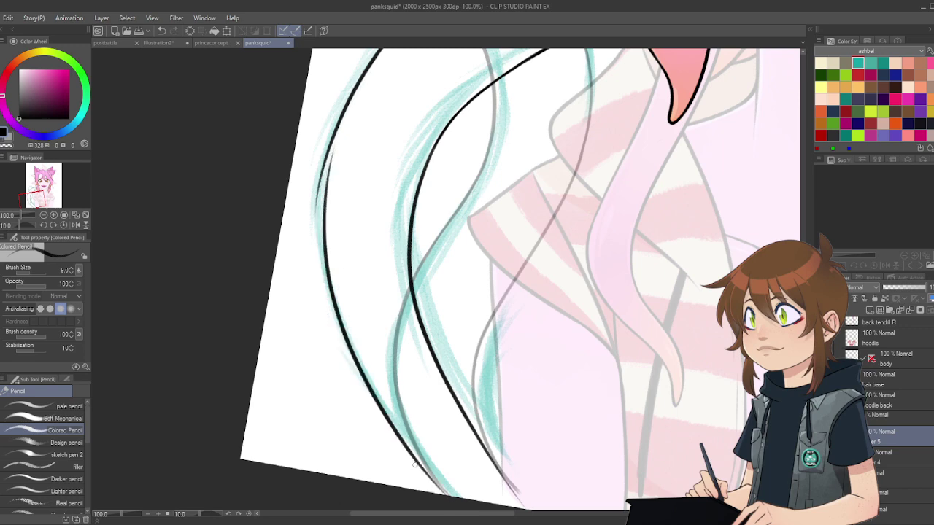
Step: Bridge the gap between the upper and lower strokes of the second tentacle's outer edge and thicken the join
scroll(355, 162, up, 5)
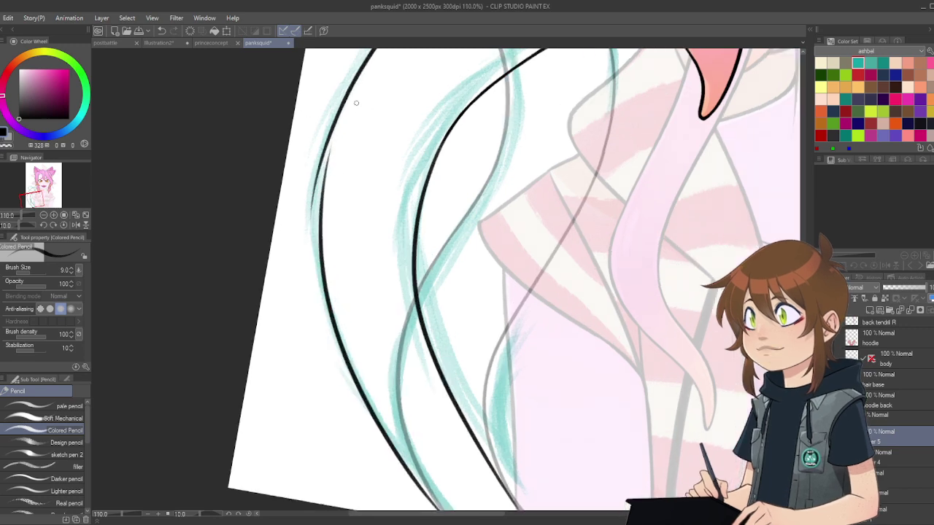
scroll(335, 119, up, 1)
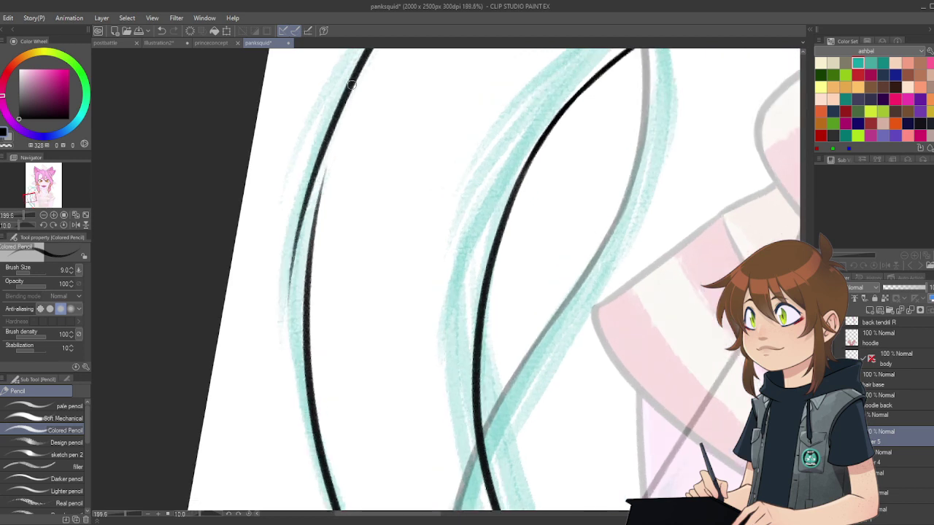
drag(352, 85, 313, 221)
drag(331, 137, 310, 245)
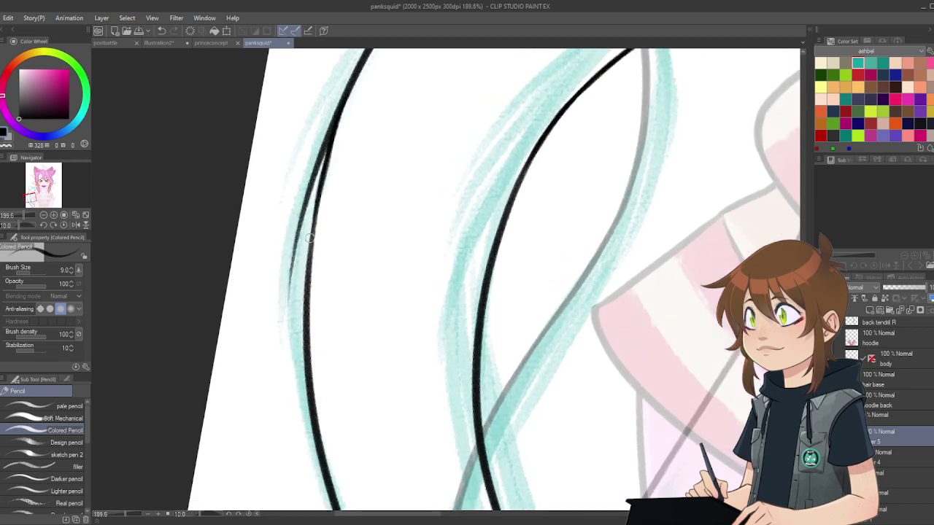
drag(325, 181, 308, 299)
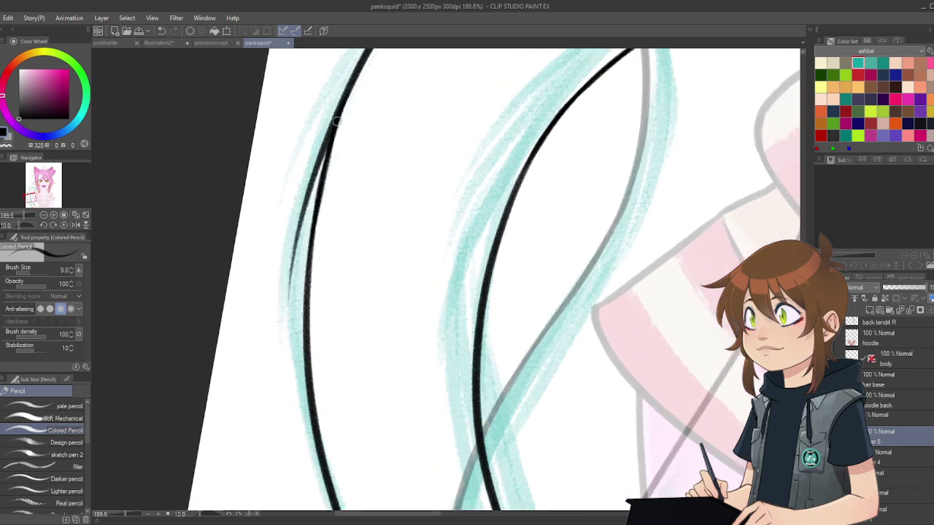
drag(338, 121, 326, 174)
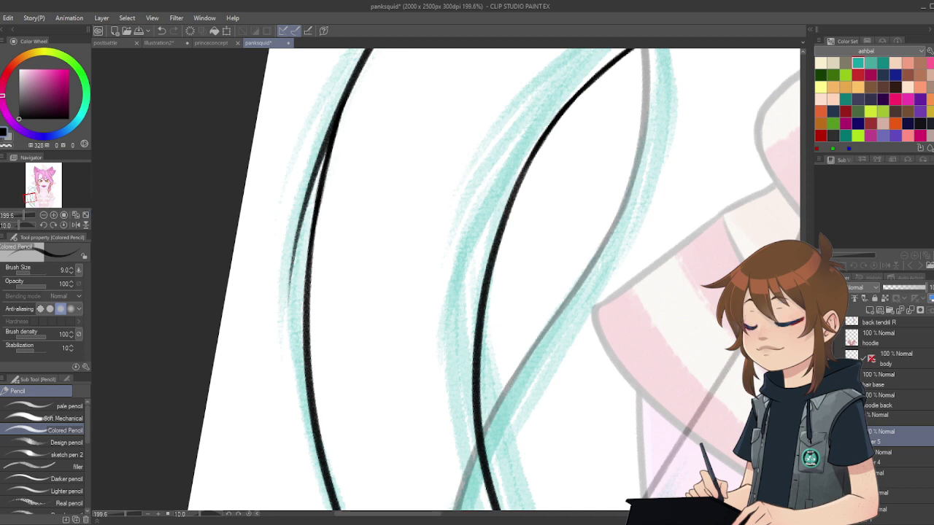
Step: Erase the leftover upper stroke end and the excess ink around the outer edge's join with the Soft eraser
key(e)
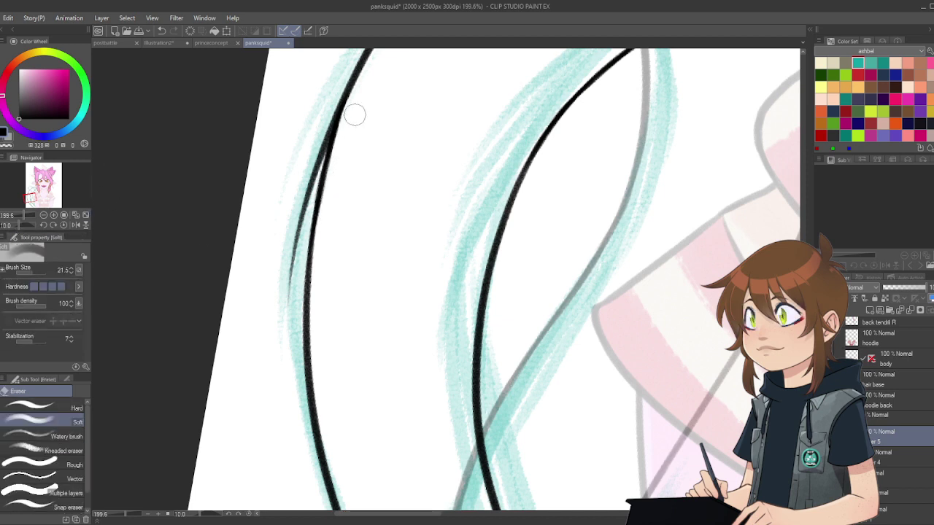
drag(348, 132, 329, 200)
drag(353, 120, 332, 211)
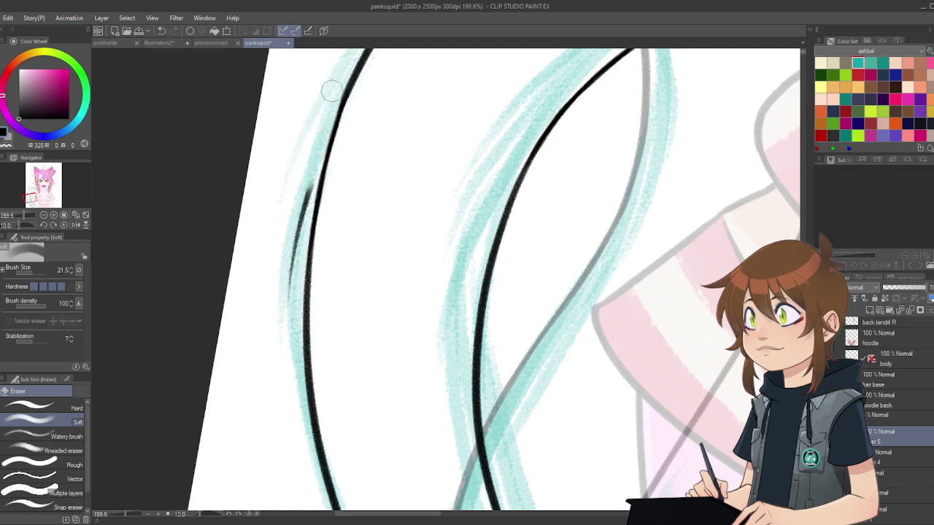
drag(305, 173, 278, 319)
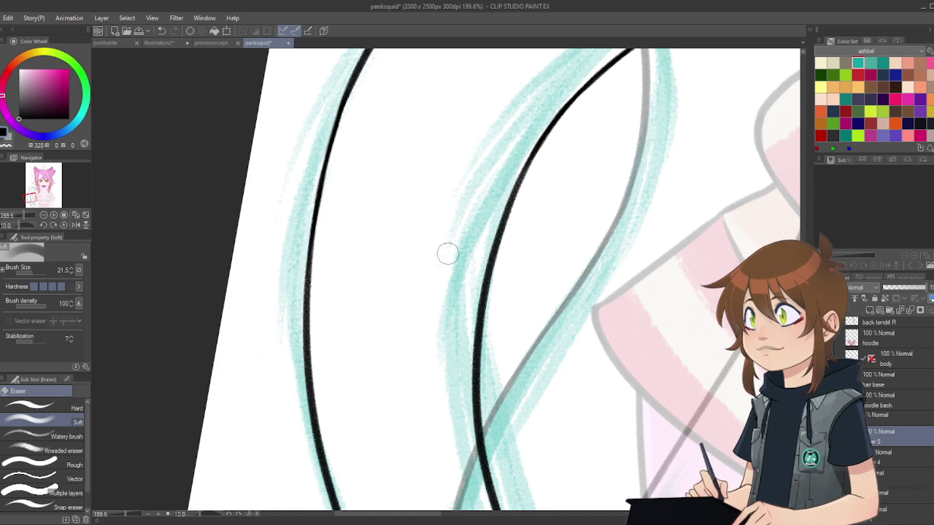
Step: Reset the canvas rotation and examine how the second tentacle's outline sits against the whole character
scroll(447, 252, down, 1)
scroll(432, 284, up, 1)
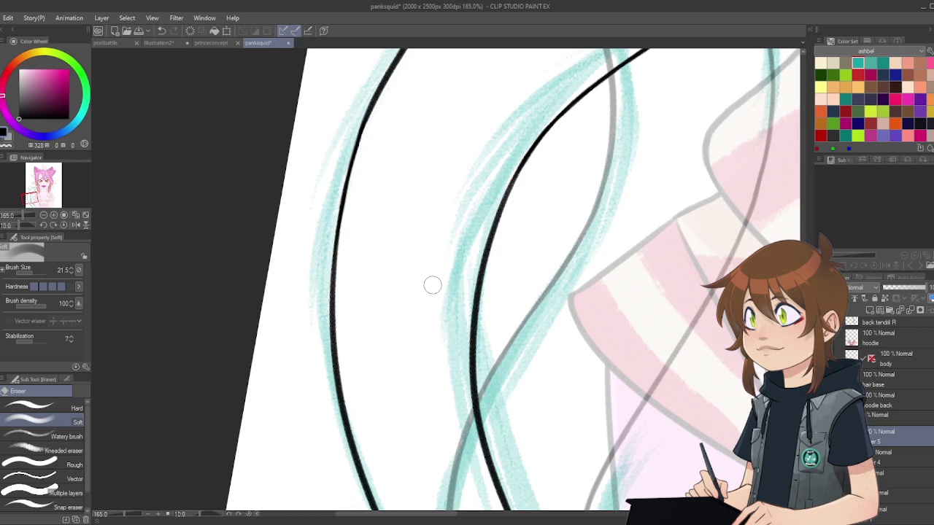
scroll(436, 270, down, 6)
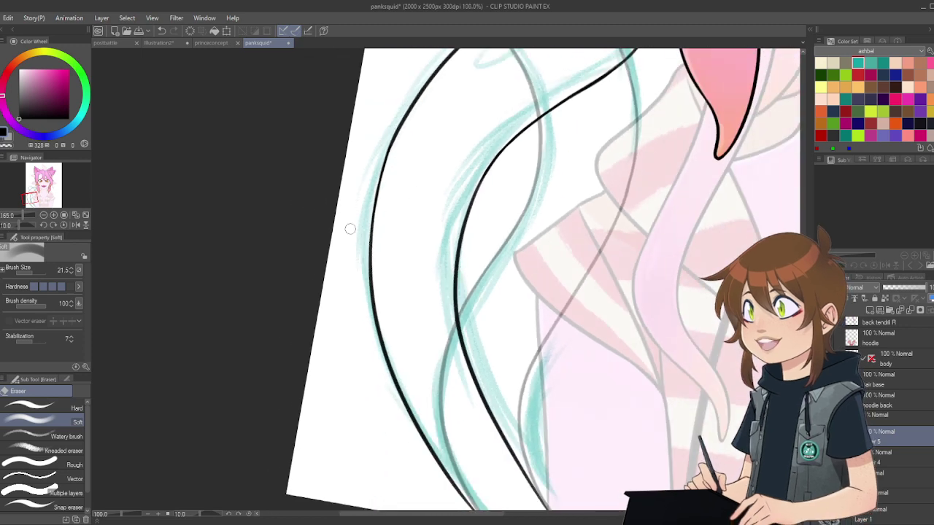
scroll(429, 191, up, 4)
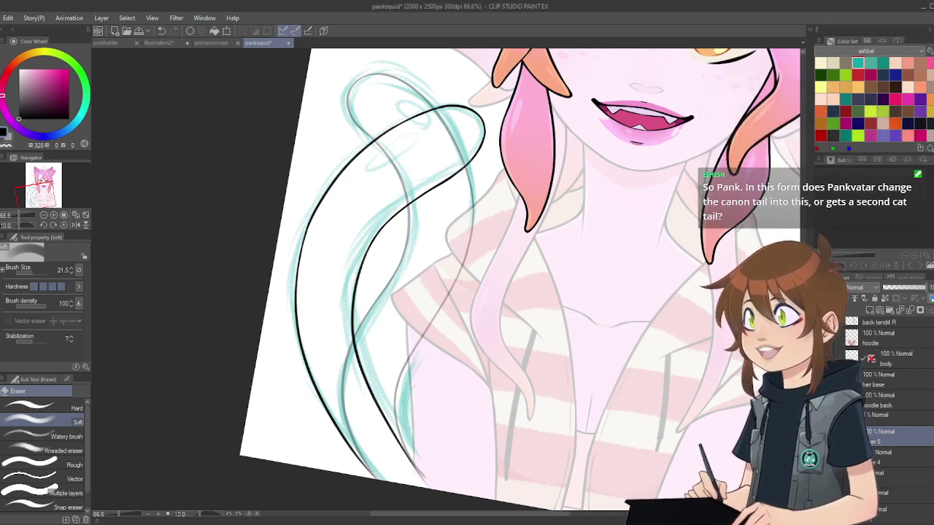
click(62, 226)
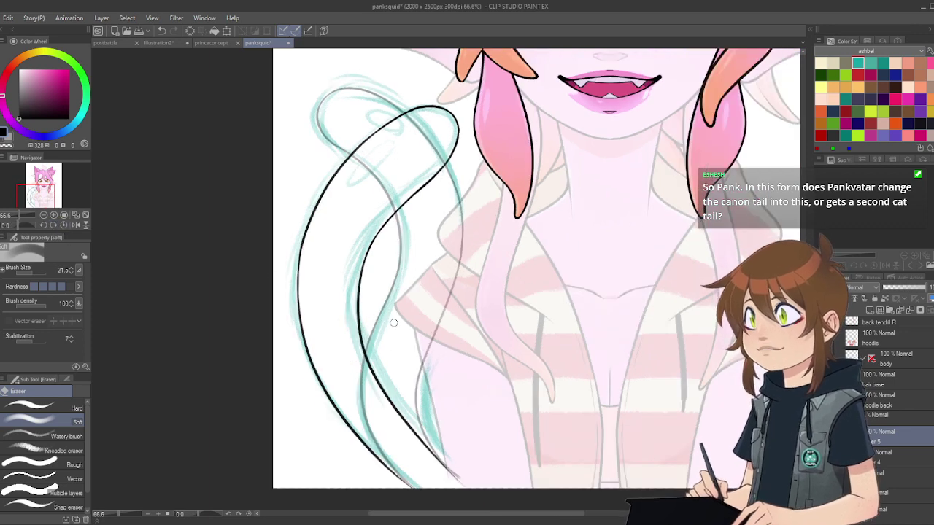
scroll(395, 316, down, 1)
scroll(395, 316, down, 2)
scroll(378, 239, up, 2)
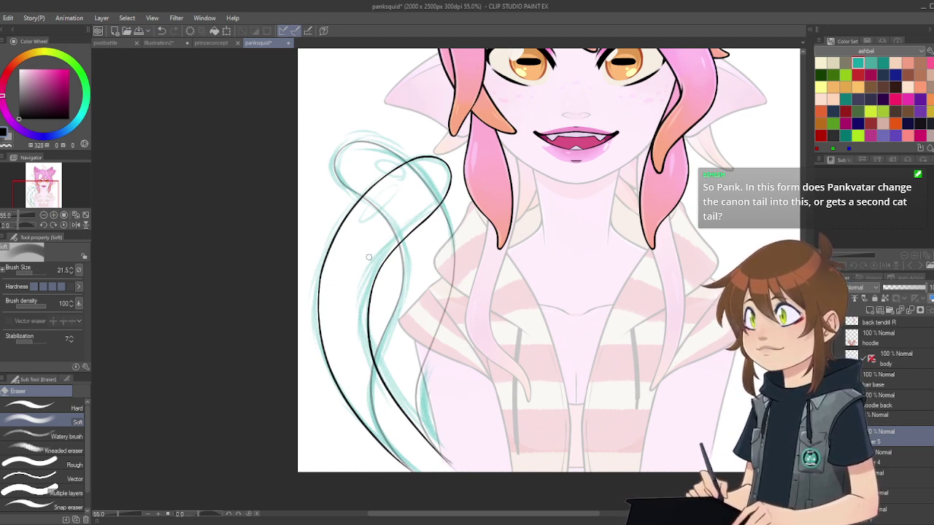
scroll(385, 346, down, 1)
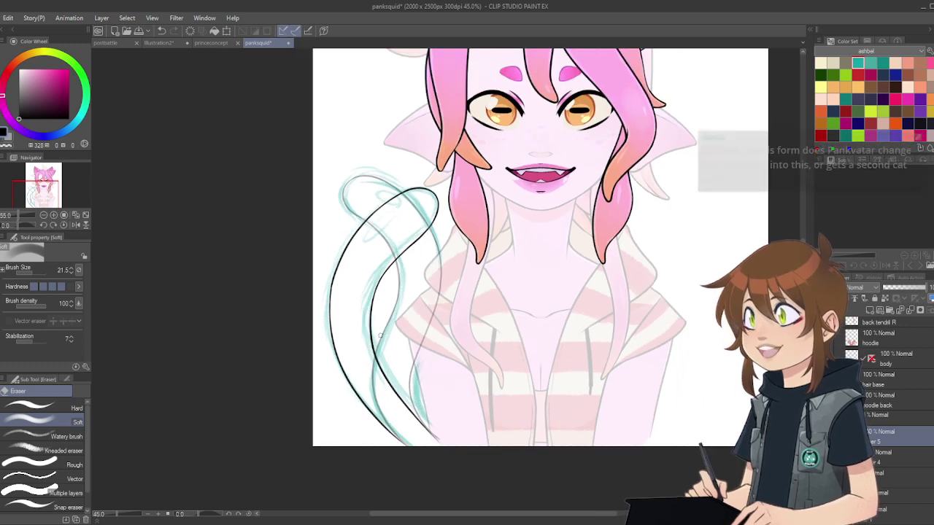
Step: Extend the lower end of the second tentacle's inner edge toward the canvas's lower edge with the Colored Pencil, redoing the stroke once
scroll(428, 429, up, 5)
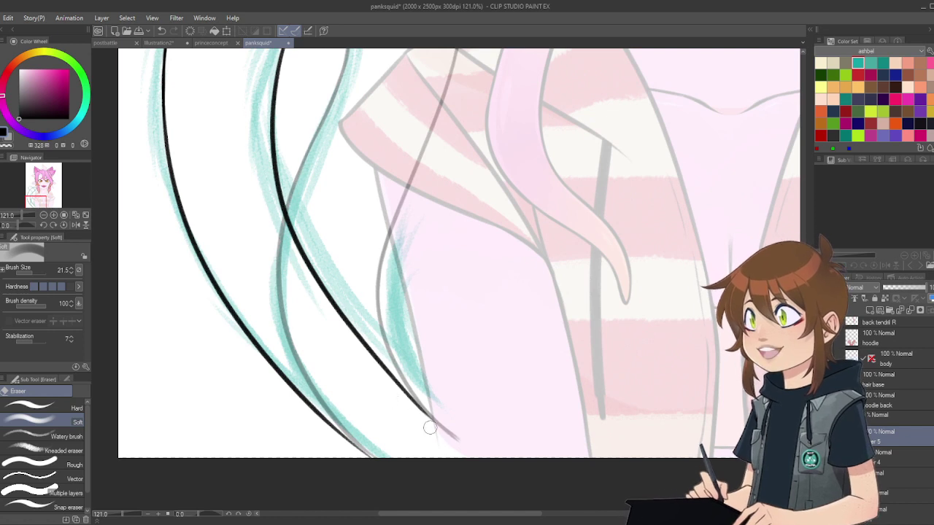
key(p)
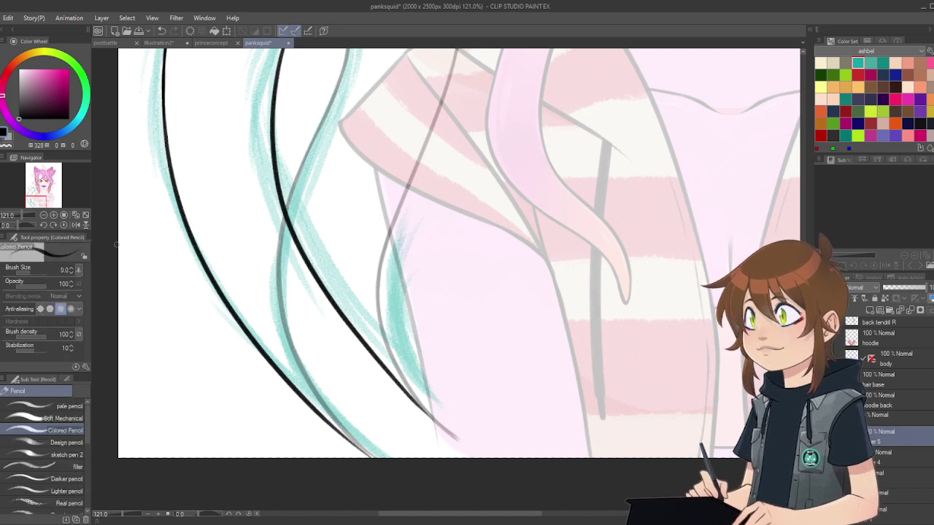
drag(404, 390, 467, 443)
key(ctrl+z)
drag(430, 416, 468, 443)
scroll(407, 392, down, 4)
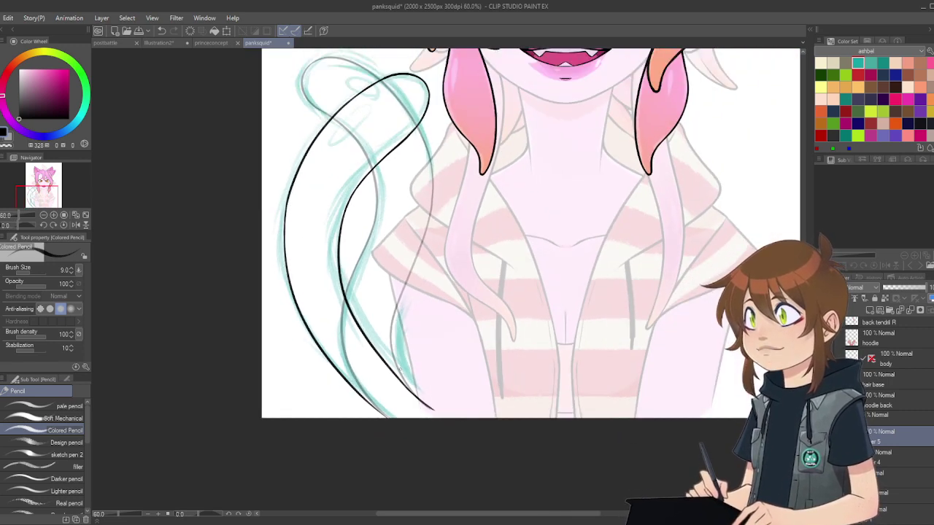
Step: Hide the second tentacle's line art layer and select the teal sketch layer
scroll(531, 279, up, 3)
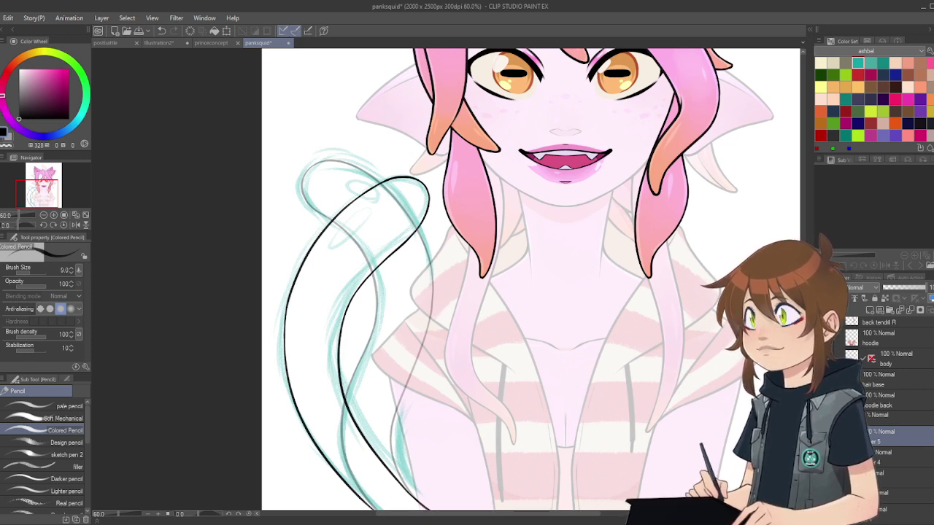
scroll(531, 277, down, 2)
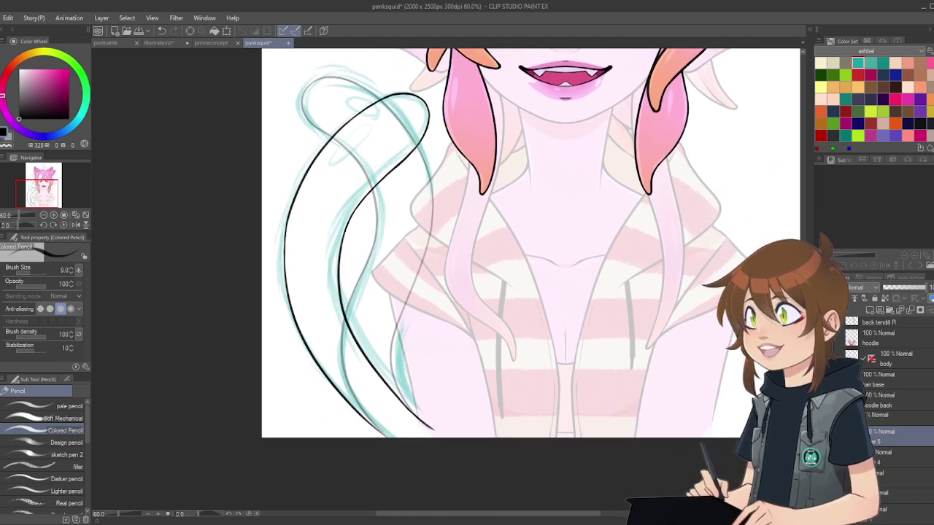
scroll(531, 254, up, 1)
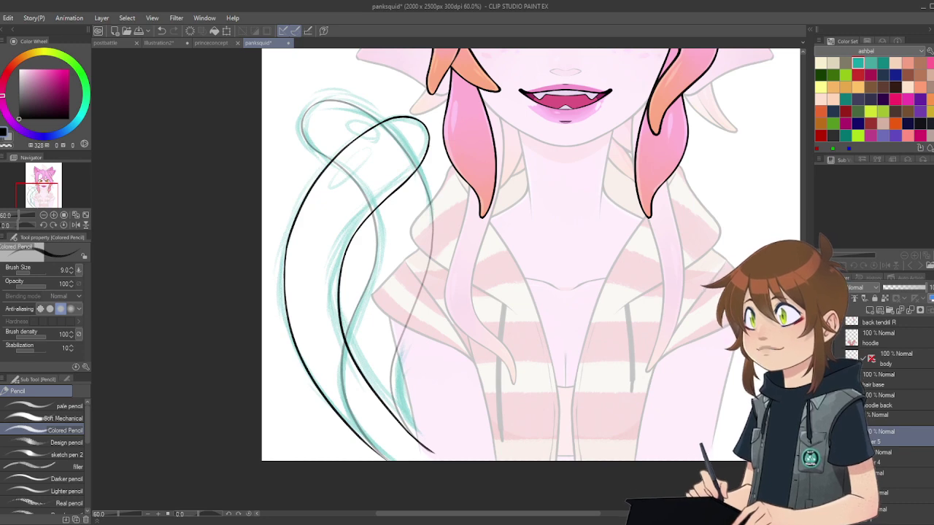
scroll(733, 240, down, 1)
scroll(689, 243, up, 2)
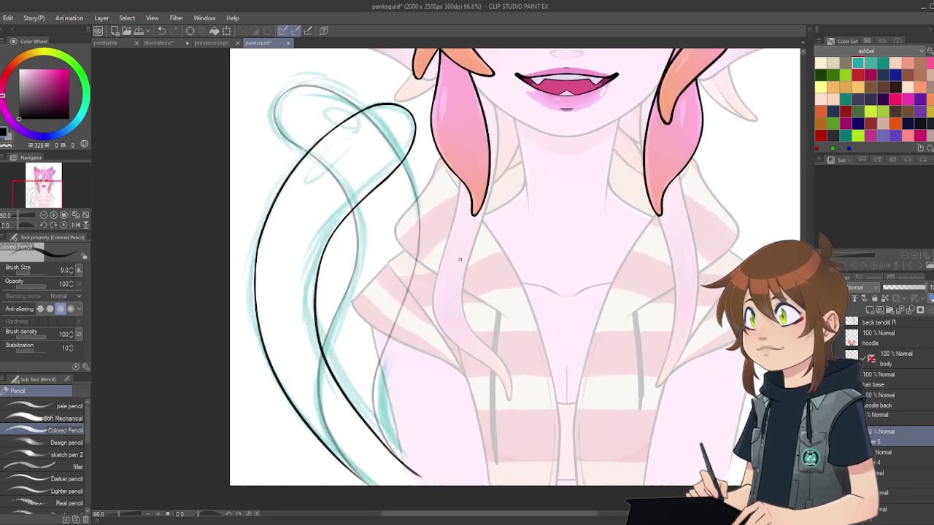
click(825, 437)
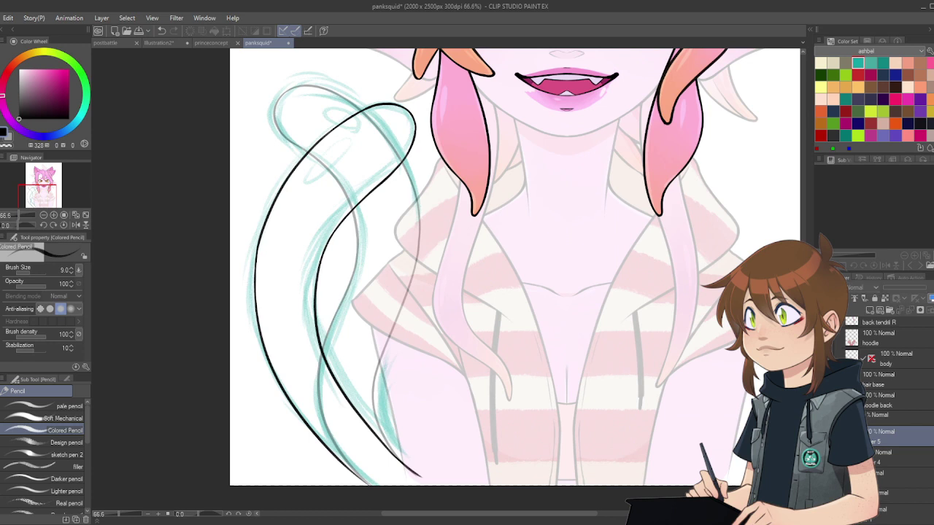
click(876, 457)
click(897, 478)
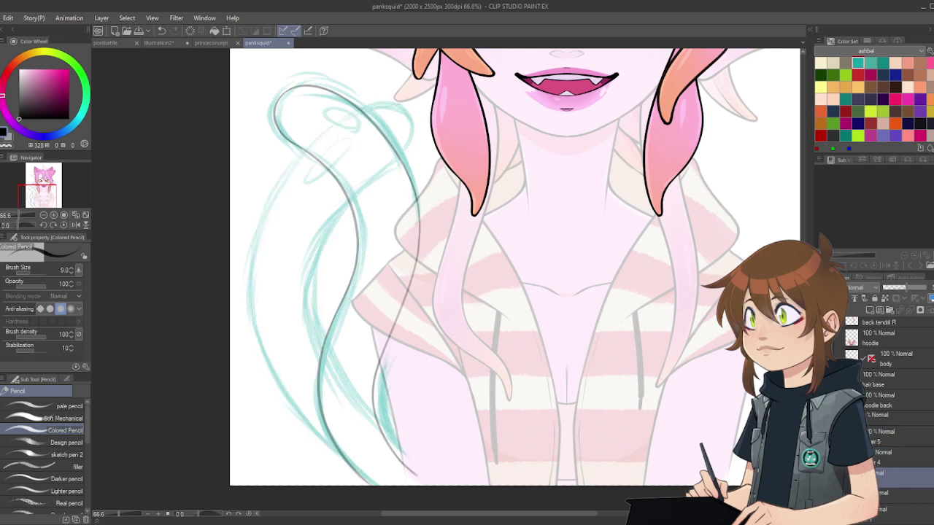
Step: Remove the teal tentacle sketch, leaving only the first tentacle's line art
scroll(445, 343, down, 3)
scroll(421, 295, up, 2)
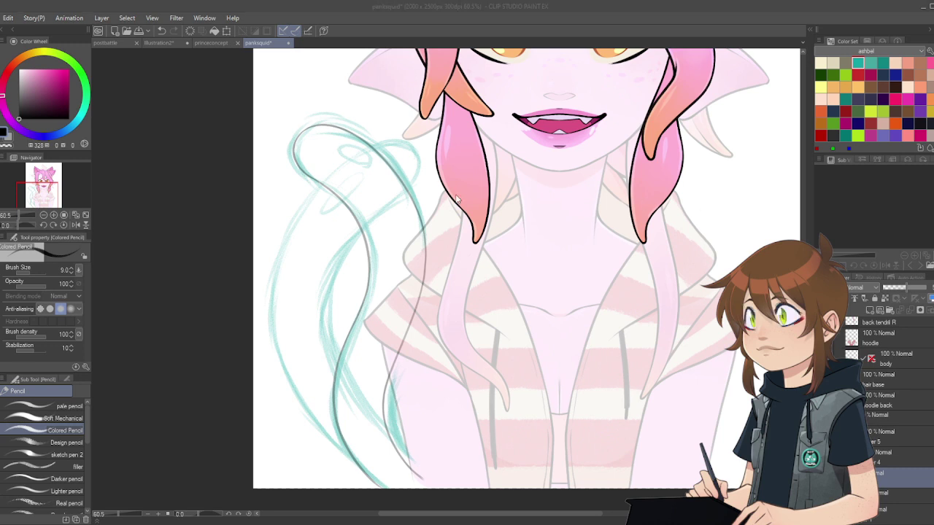
key(Delete)
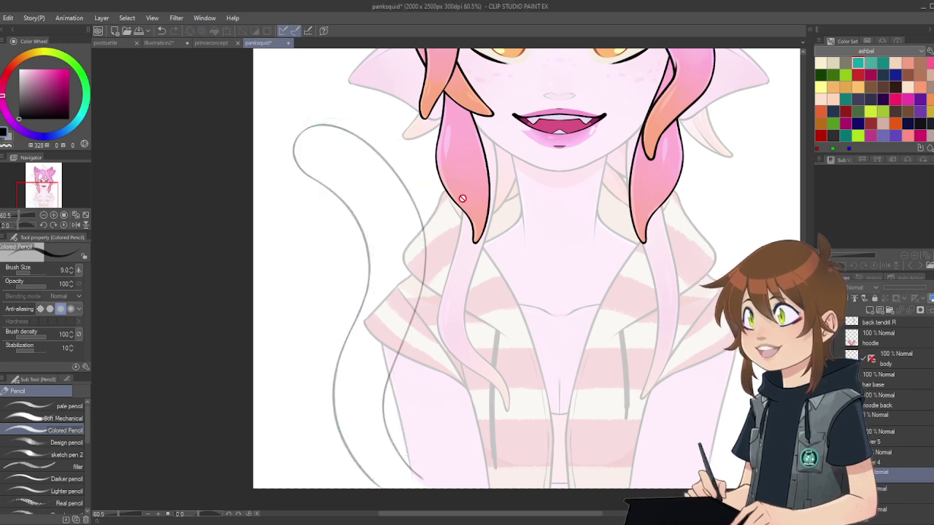
Step: Select the first tentacle's line art layer and raise it to full opacity
scroll(456, 211, down, 1)
scroll(440, 205, up, 2)
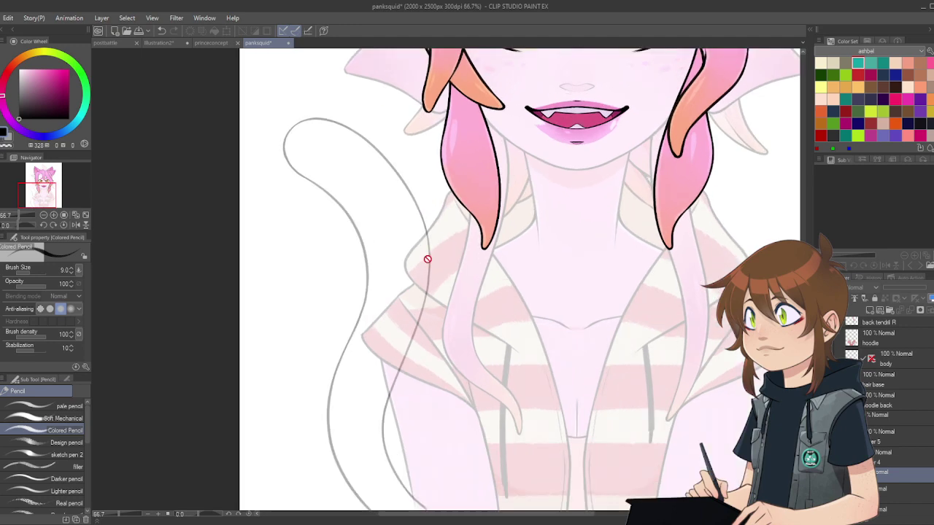
scroll(427, 258, down, 2)
scroll(426, 298, up, 2)
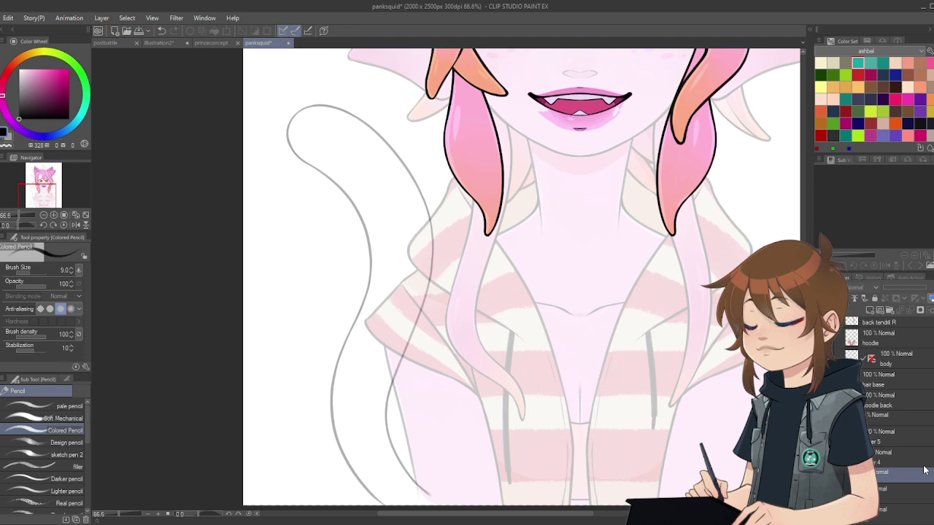
scroll(463, 353, down, 1)
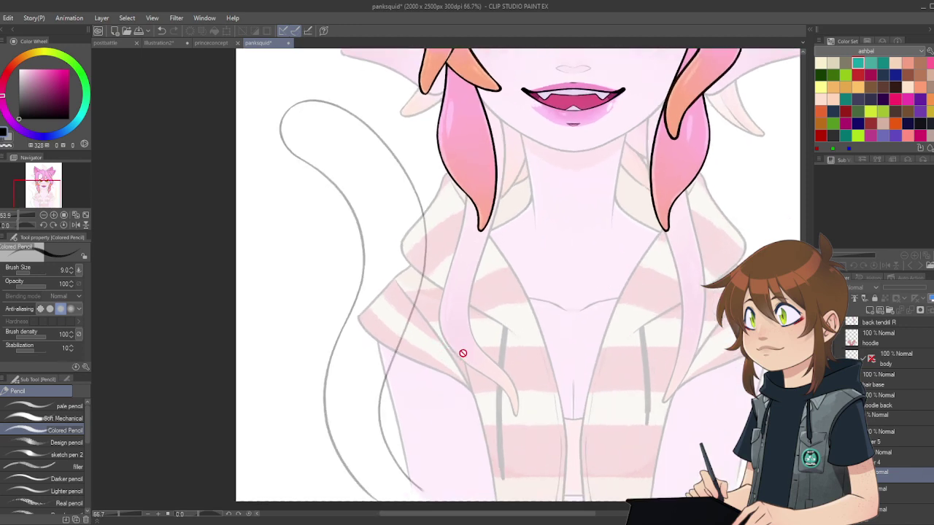
click(892, 460)
drag(902, 287, 928, 288)
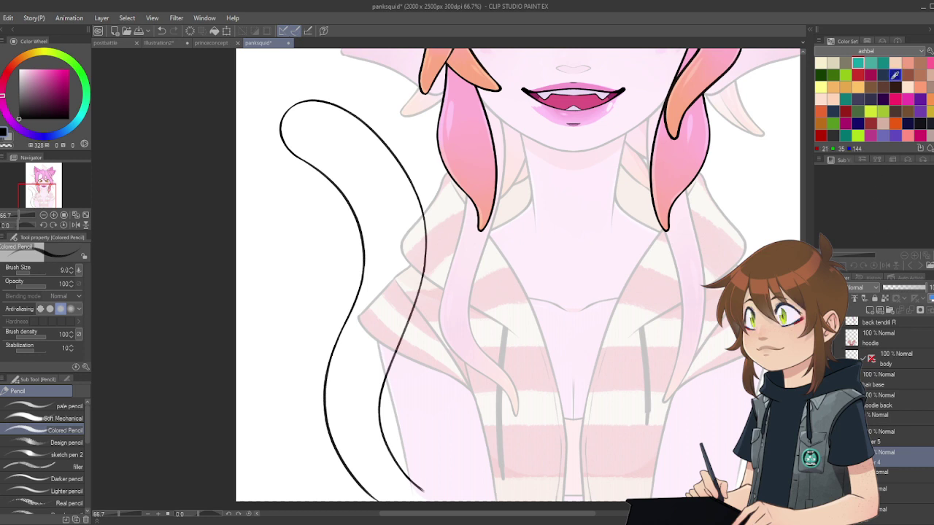
Step: Switch the drawing colour to teal and add a new layer beneath the first tentacle's line art
click(863, 63)
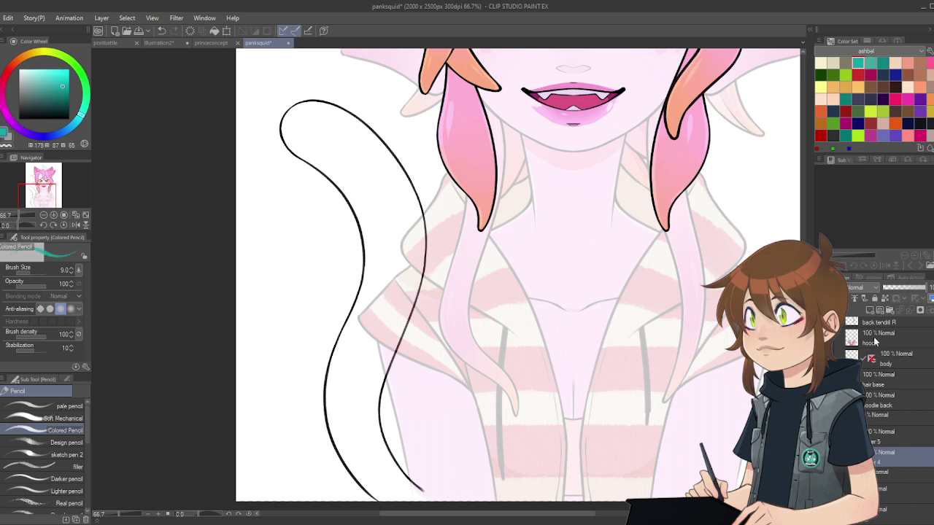
click(869, 310)
drag(877, 460, 878, 488)
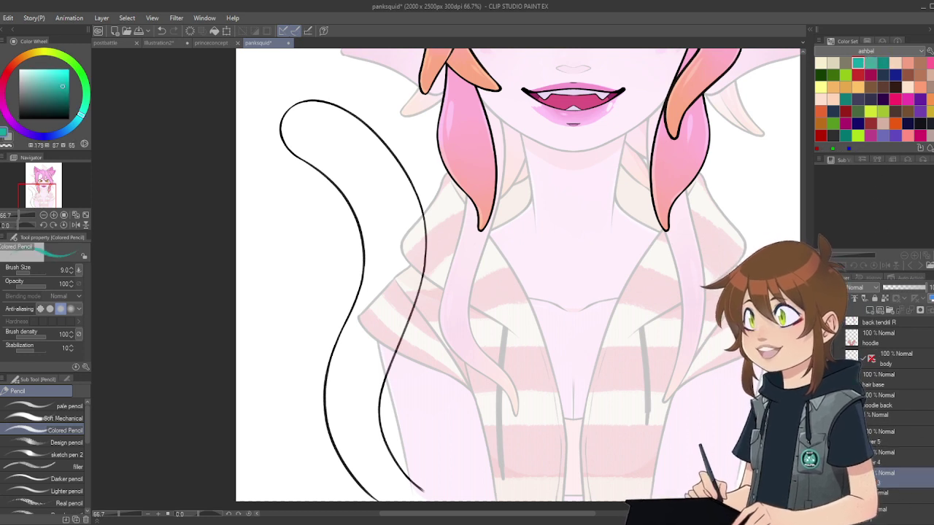
scroll(533, 347, down, 1)
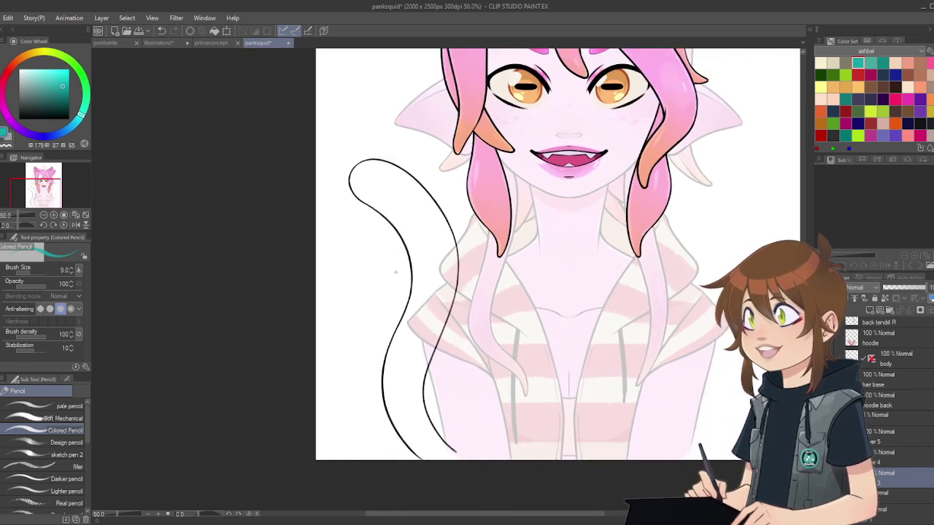
scroll(397, 241, up, 1)
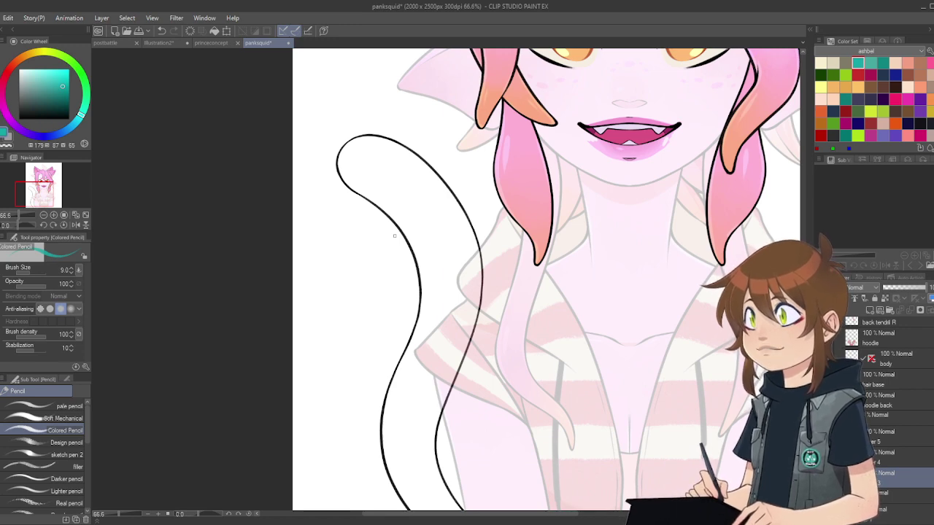
scroll(432, 279, down, 3)
scroll(488, 181, up, 1)
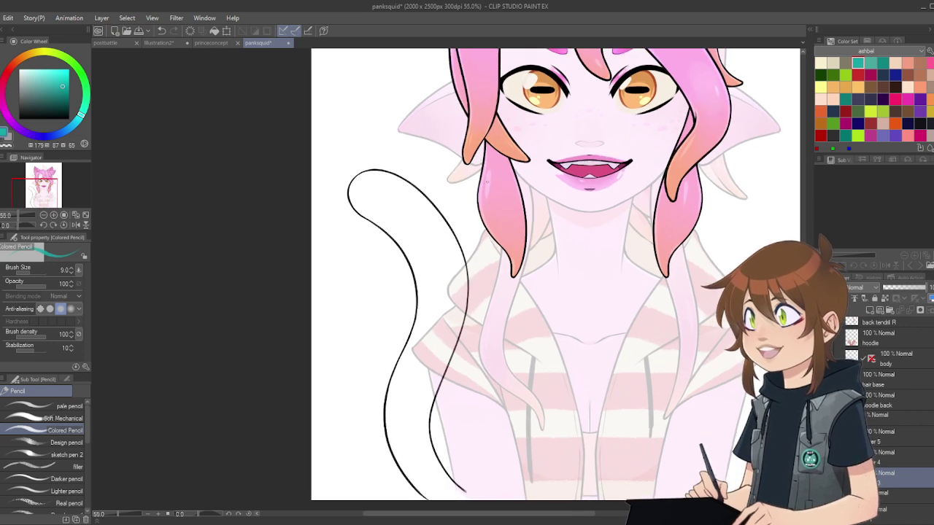
scroll(555, 262, down, 3)
scroll(554, 263, up, 1)
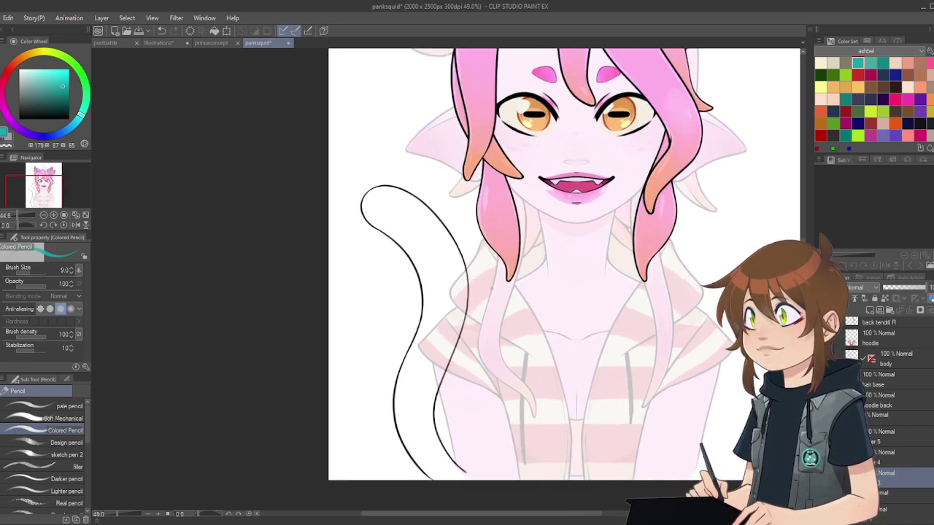
scroll(456, 413, up, 2)
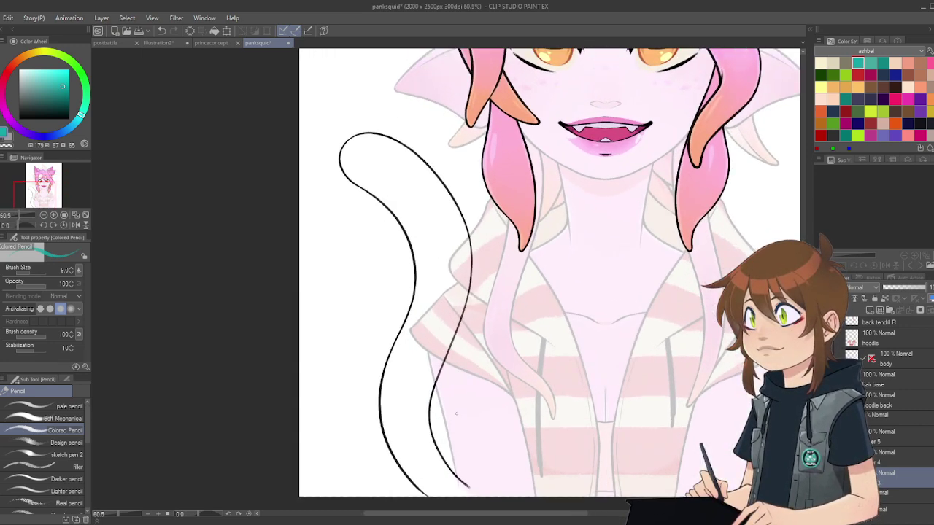
Step: Select the layer beneath the first tentacle's line art and set the Soft Mechanical pencil to brush size 97.5
click(904, 457)
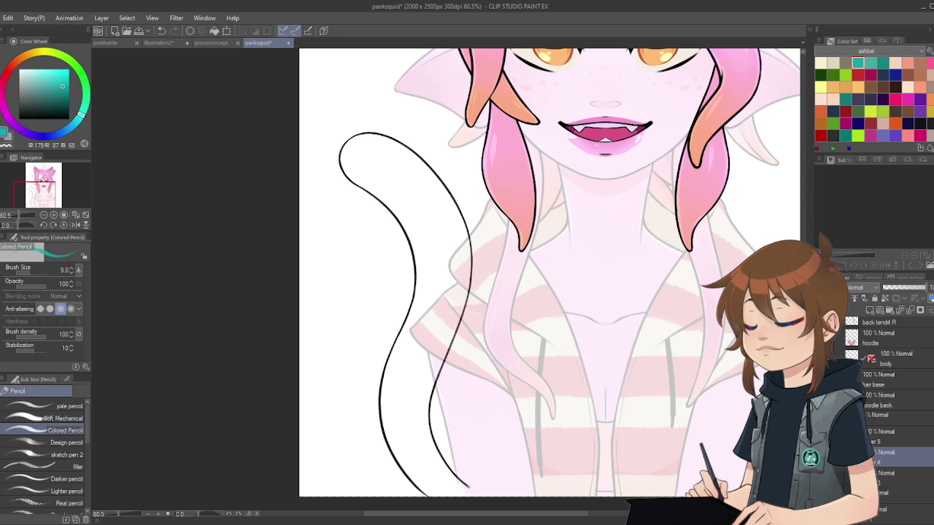
click(904, 478)
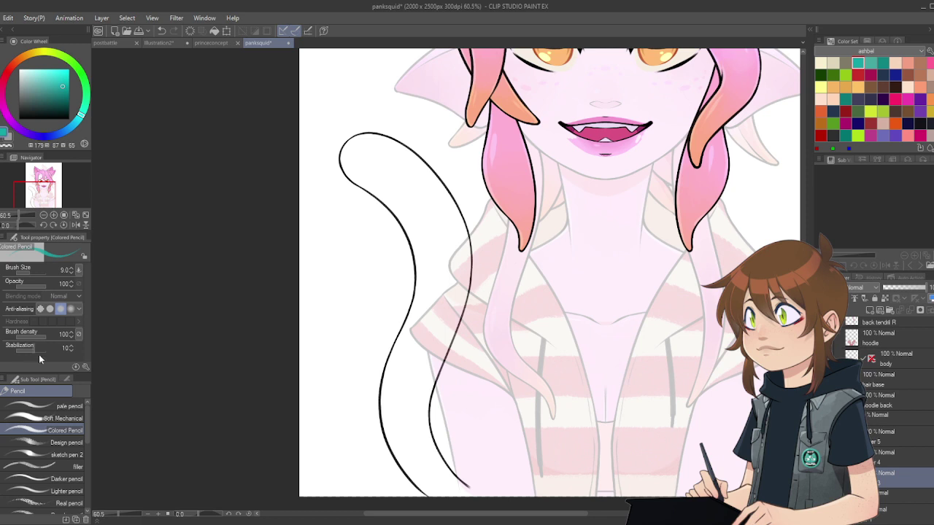
click(36, 418)
drag(32, 273, 37, 273)
Step: Paint the middle section of the first tentacle solid teal, staying inside its outlines where it overlaps the hoodie sleeve
mouse_move(413, 206)
mouse_down()
mouse_move(431, 257)
mouse_move(431, 235)
mouse_move(446, 252)
mouse_move(444, 229)
mouse_move(426, 191)
mouse_move(442, 229)
mouse_up()
mouse_move(429, 195)
mouse_down()
mouse_move(453, 247)
mouse_move(442, 211)
mouse_move(449, 249)
mouse_move(428, 230)
mouse_move(418, 279)
mouse_move(443, 248)
mouse_move(446, 268)
mouse_move(451, 234)
mouse_move(453, 292)
mouse_move(452, 261)
mouse_move(447, 315)
mouse_up()
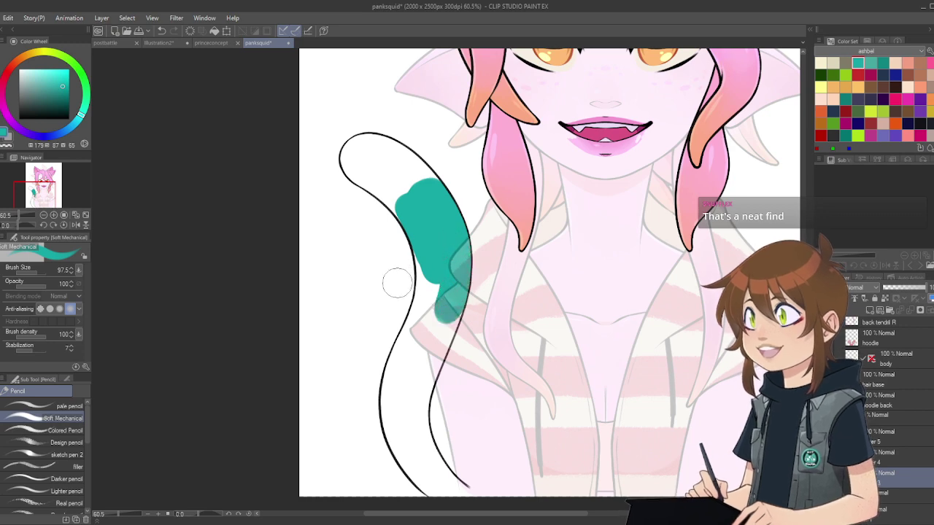
scroll(422, 282, up, 3)
mouse_move(427, 245)
mouse_down()
mouse_move(432, 307)
mouse_move(436, 268)
mouse_move(420, 347)
mouse_move(423, 315)
mouse_move(453, 286)
mouse_move(430, 361)
mouse_move(458, 315)
mouse_up()
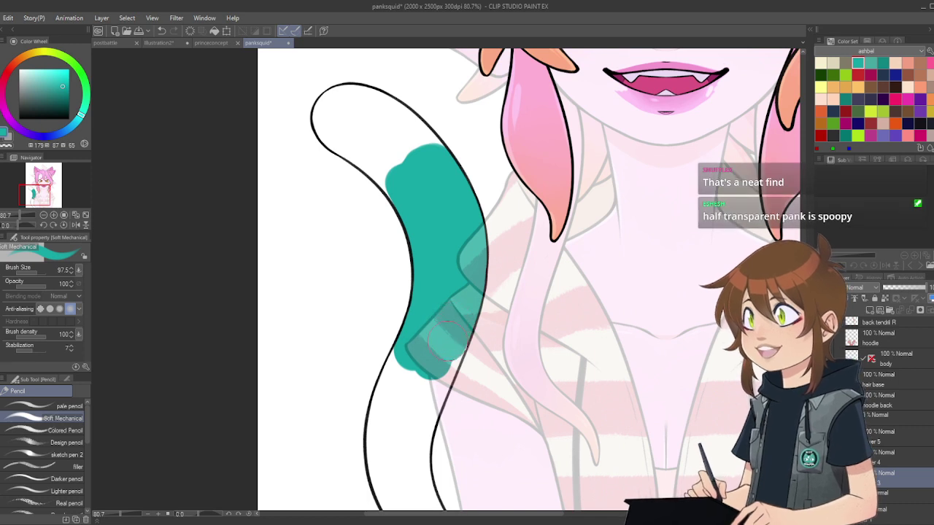
mouse_move(452, 373)
mouse_down()
mouse_move(431, 412)
mouse_move(417, 406)
mouse_move(408, 447)
mouse_move(395, 416)
mouse_move(376, 419)
mouse_move(373, 391)
mouse_move(400, 379)
mouse_up()
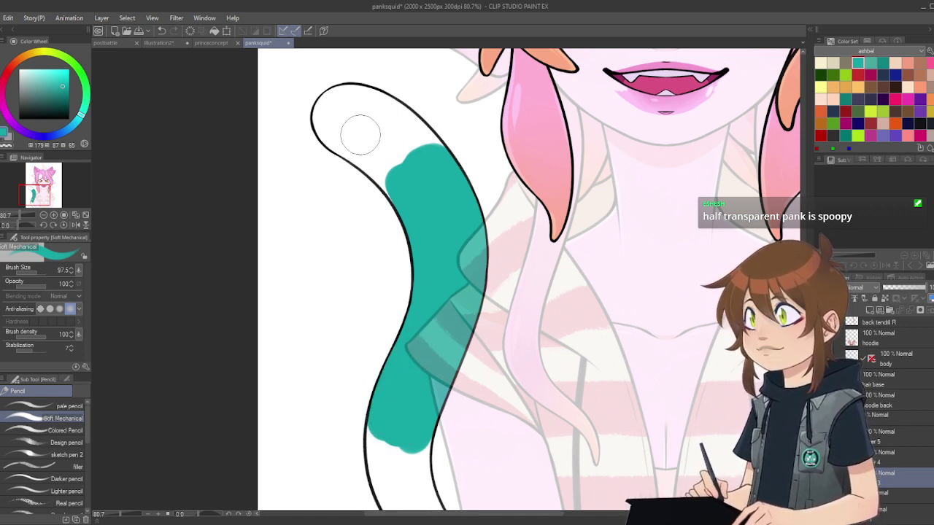
Step: Fill the first tentacle's curled tip with teal and join it to the painted middle section
mouse_move(358, 137)
mouse_down()
mouse_move(416, 201)
mouse_move(384, 152)
mouse_move(333, 117)
mouse_move(366, 149)
mouse_up()
mouse_move(335, 115)
mouse_down()
mouse_move(348, 100)
mouse_move(365, 109)
mouse_move(352, 89)
mouse_move(369, 110)
mouse_up()
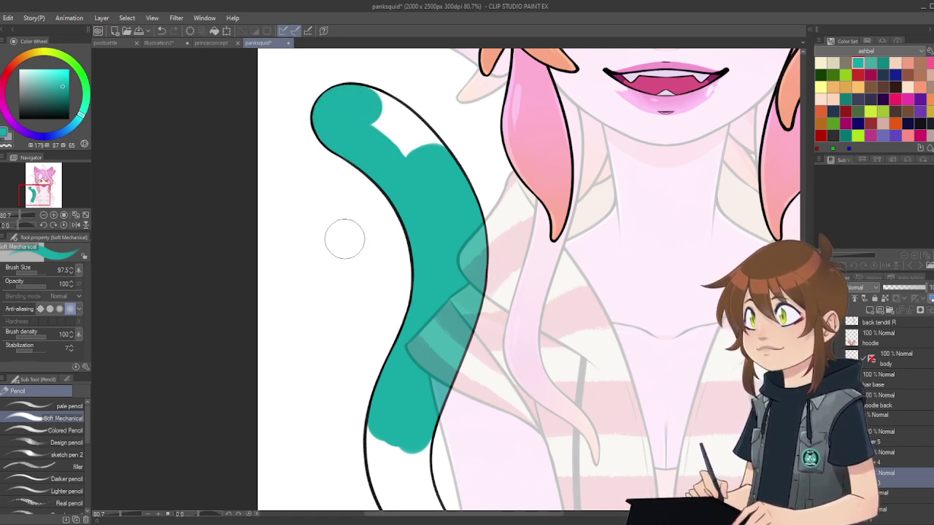
click(56, 224)
click(55, 225)
click(55, 225)
mouse_move(454, 99)
mouse_down()
mouse_move(475, 106)
mouse_move(483, 95)
mouse_move(483, 124)
mouse_move(468, 98)
mouse_move(498, 135)
mouse_move(494, 164)
mouse_up()
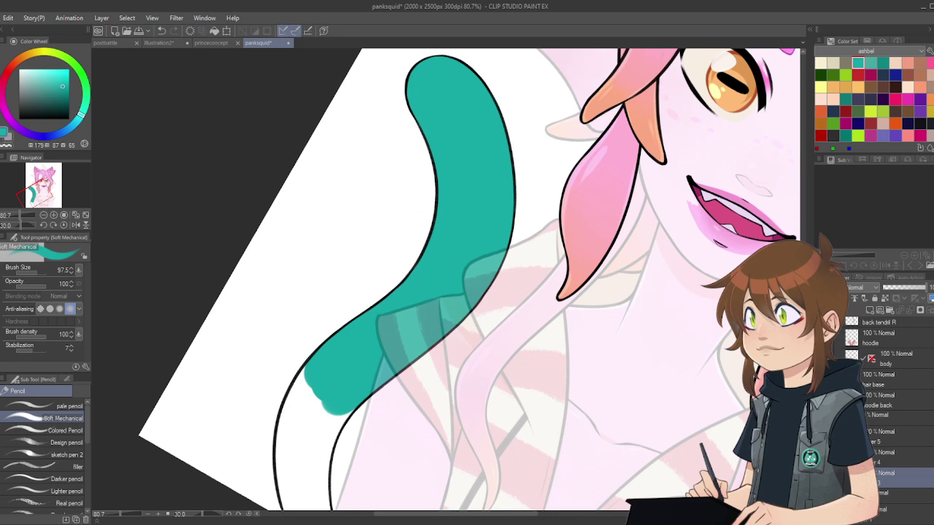
Step: Fill the first tentacle's lower end with teal down to the canvas edge, reducing the brush size to 58.9
scroll(469, 279, down, 3)
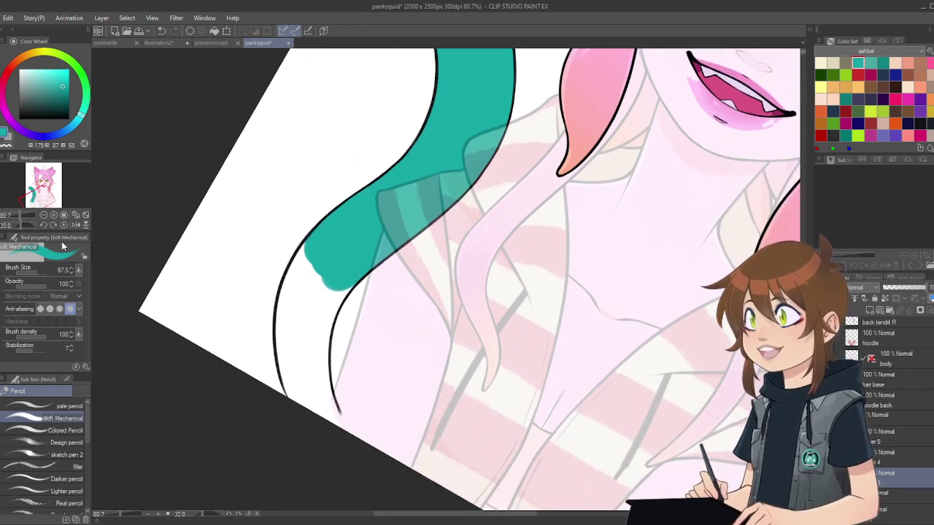
click(44, 226)
click(43, 225)
mouse_move(332, 329)
mouse_down()
mouse_move(339, 322)
mouse_move(337, 383)
mouse_move(321, 361)
mouse_move(337, 381)
mouse_up()
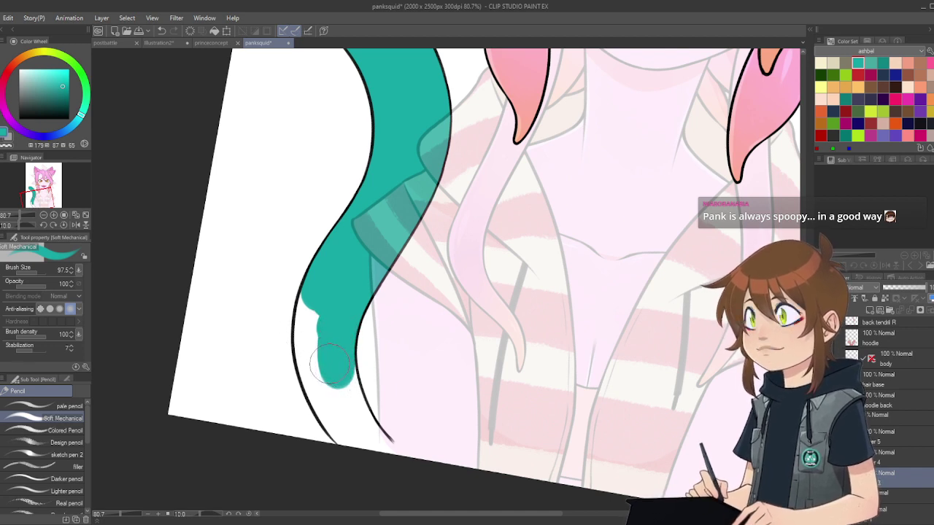
click(33, 270)
mouse_move(340, 378)
mouse_down()
mouse_move(355, 410)
mouse_move(344, 374)
mouse_move(371, 437)
mouse_move(353, 402)
mouse_move(396, 458)
mouse_move(352, 412)
mouse_move(379, 453)
mouse_move(346, 435)
mouse_up()
mouse_move(315, 355)
mouse_down()
mouse_move(316, 291)
mouse_move(310, 356)
mouse_move(304, 335)
mouse_move(310, 372)
mouse_move(305, 351)
mouse_move(338, 431)
mouse_up()
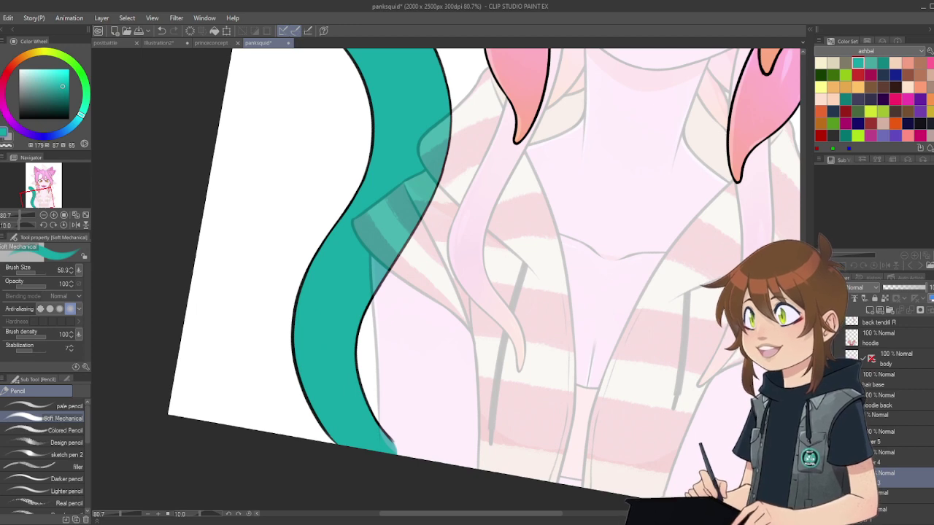
Step: Hide the first tentacle's layers, show the second tentacle's line art and add a new layer beneath it
scroll(483, 279, up, 4)
scroll(484, 280, down, 2)
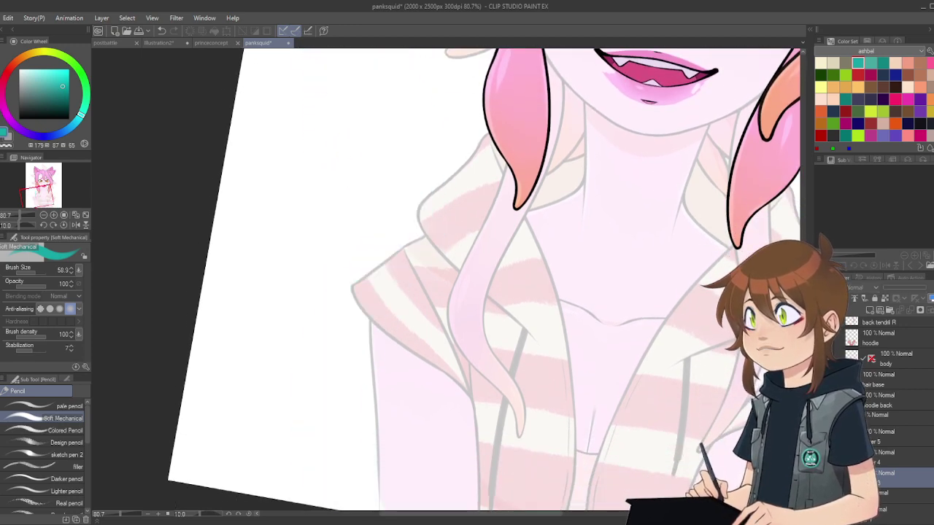
click(905, 458)
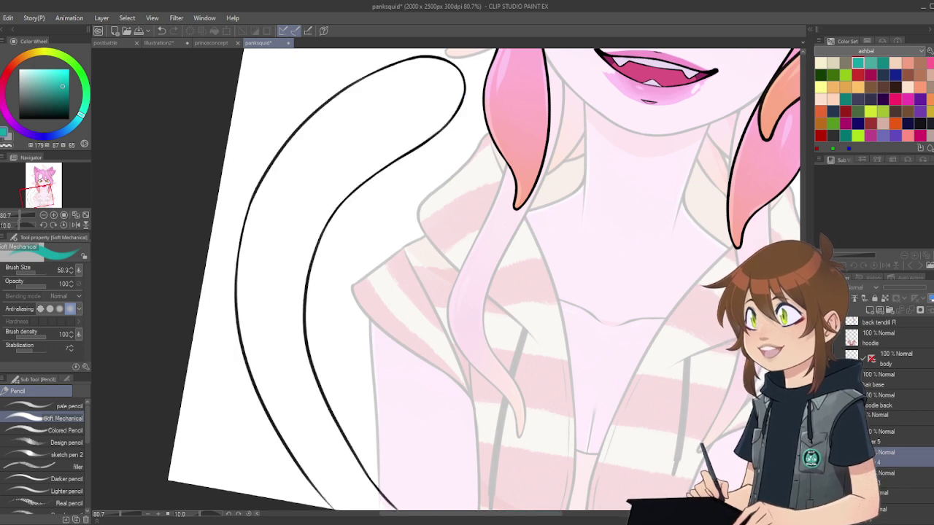
Step: Paint the lower section of the second tentacle solid teal, from its base at the canvas edge up to the bend
mouse_move(273, 314)
mouse_down()
mouse_move(291, 280)
mouse_move(290, 333)
mouse_move(293, 291)
mouse_move(296, 357)
mouse_move(290, 311)
mouse_move(316, 412)
mouse_up()
scroll(303, 328, down, 3)
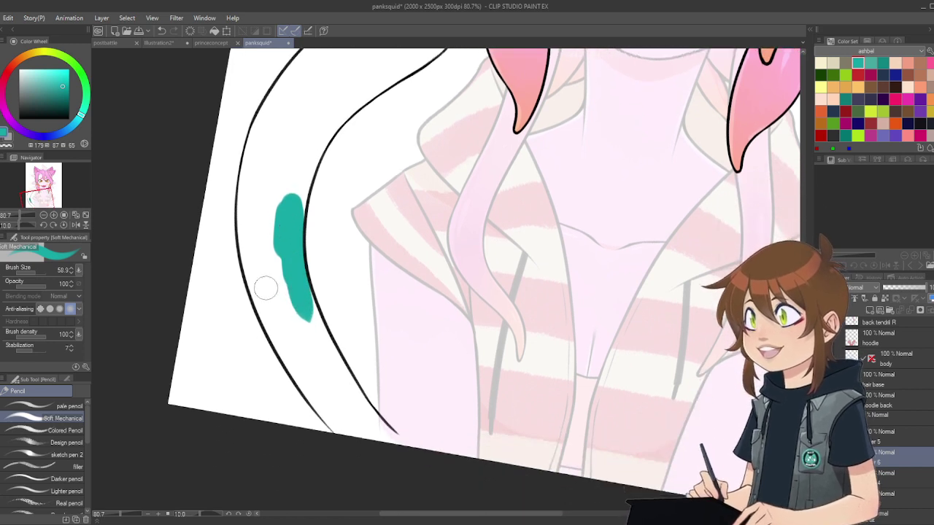
mouse_move(303, 328)
mouse_down()
mouse_move(299, 293)
mouse_move(312, 326)
mouse_move(296, 288)
mouse_move(333, 371)
mouse_move(323, 343)
mouse_move(316, 346)
mouse_move(365, 419)
mouse_up()
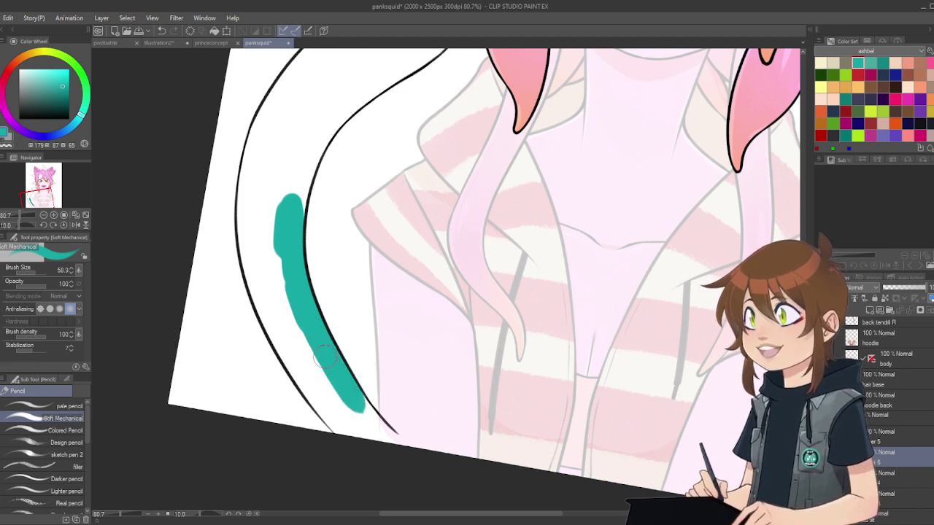
mouse_move(332, 386)
mouse_down()
mouse_move(371, 404)
mouse_move(386, 445)
mouse_move(332, 401)
mouse_move(351, 430)
mouse_move(321, 409)
mouse_move(295, 361)
mouse_move(301, 372)
mouse_move(303, 339)
mouse_up()
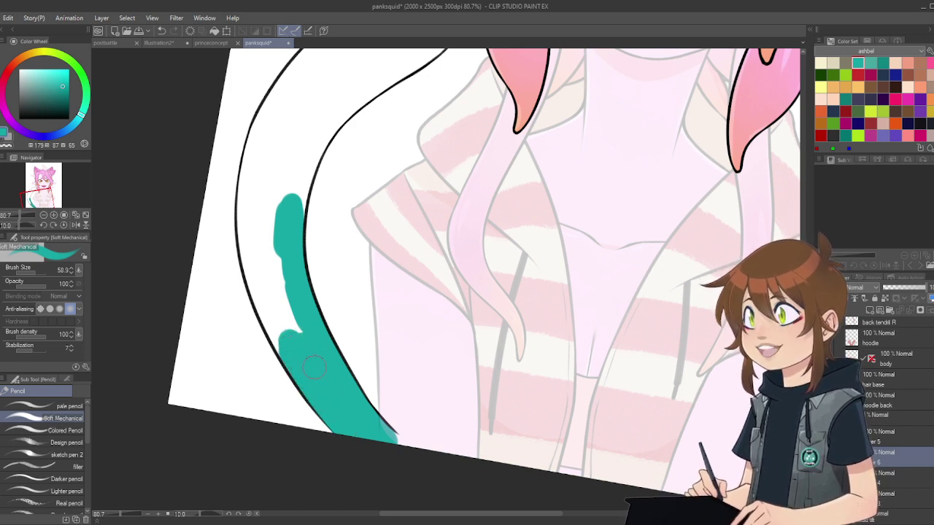
mouse_move(256, 250)
mouse_down()
mouse_move(248, 216)
mouse_move(263, 287)
mouse_up()
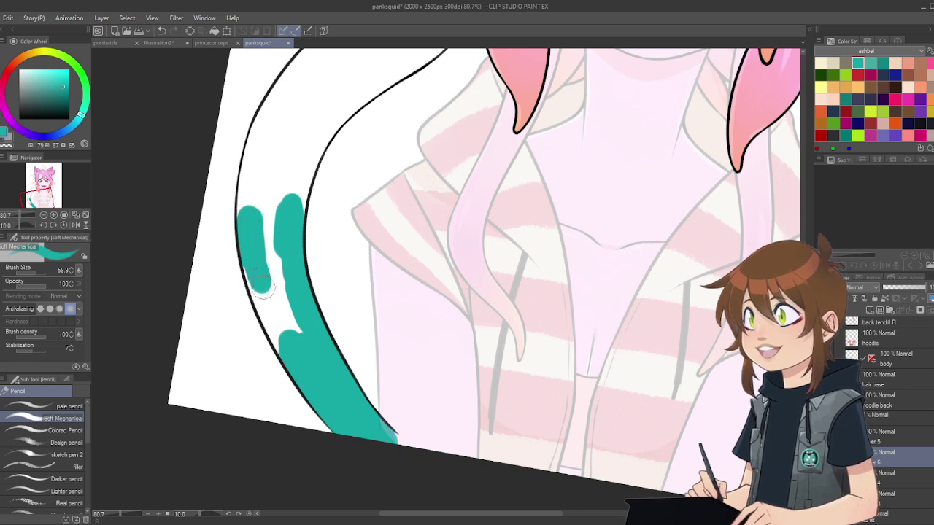
mouse_move(251, 254)
mouse_down()
mouse_move(261, 305)
mouse_move(291, 353)
mouse_up()
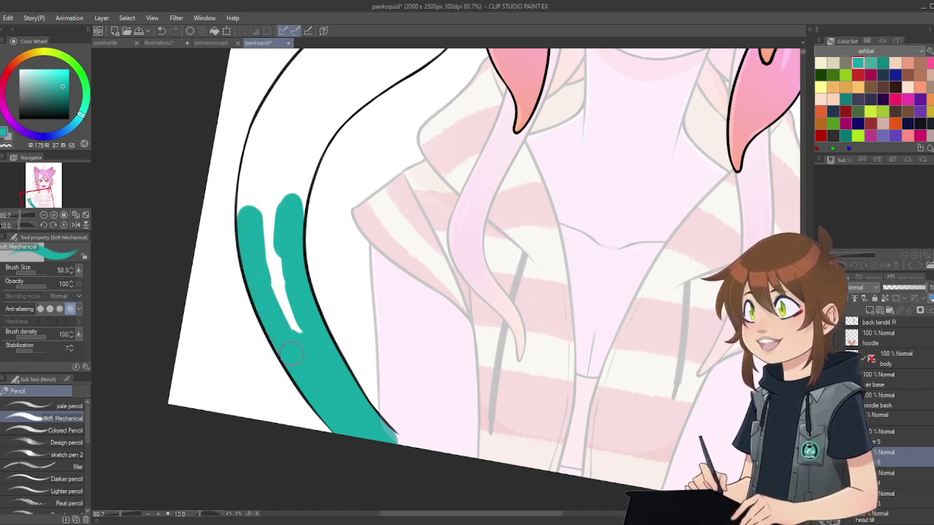
drag(274, 314, 290, 354)
drag(264, 272, 298, 337)
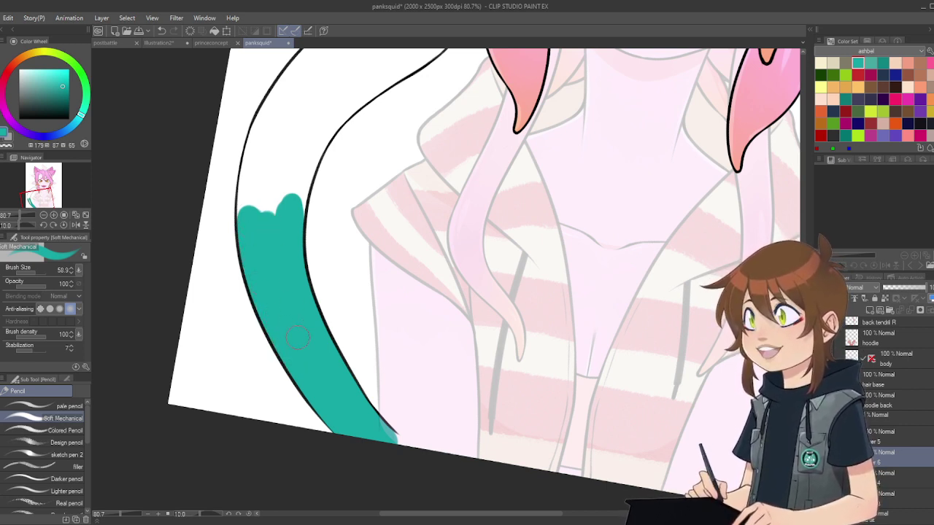
Step: Extend the teal fill through the outer bend in the middle of the second tentacle
click(44, 226)
click(44, 227)
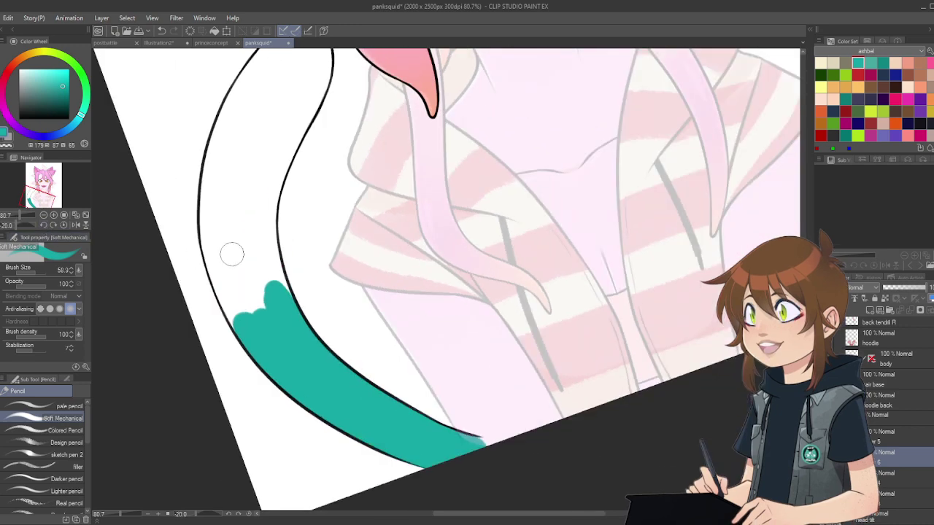
mouse_move(259, 217)
mouse_down()
mouse_move(266, 244)
mouse_move(264, 206)
mouse_move(270, 274)
mouse_move(264, 238)
mouse_up()
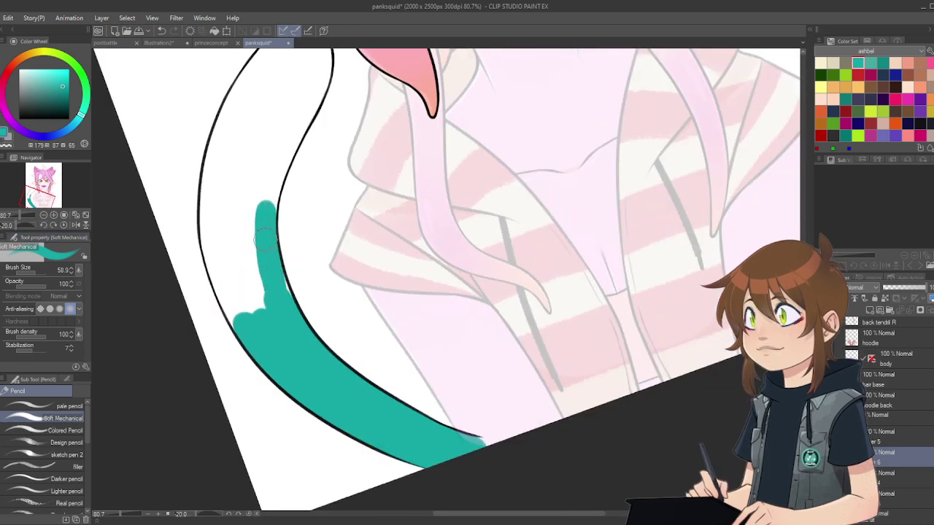
mouse_move(264, 306)
mouse_down()
mouse_move(248, 226)
mouse_move(232, 220)
mouse_up()
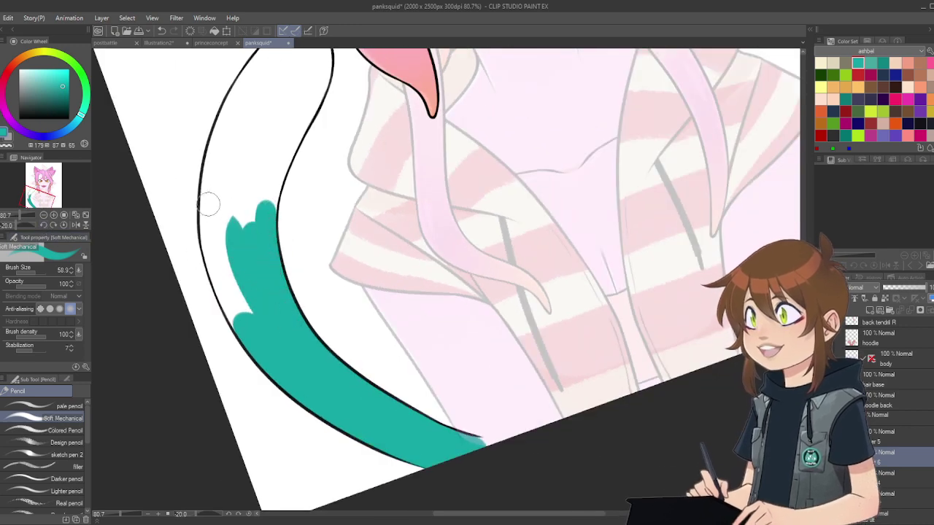
mouse_move(216, 175)
mouse_down()
mouse_move(217, 259)
mouse_move(211, 229)
mouse_move(217, 258)
mouse_move(212, 240)
mouse_move(250, 332)
mouse_up()
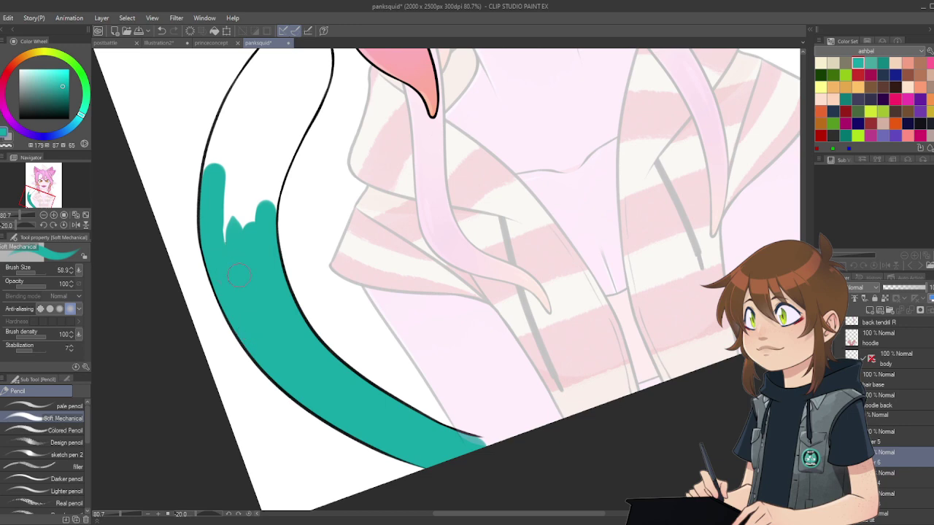
mouse_move(239, 274)
mouse_down()
mouse_move(224, 195)
mouse_move(233, 251)
mouse_move(252, 200)
mouse_up()
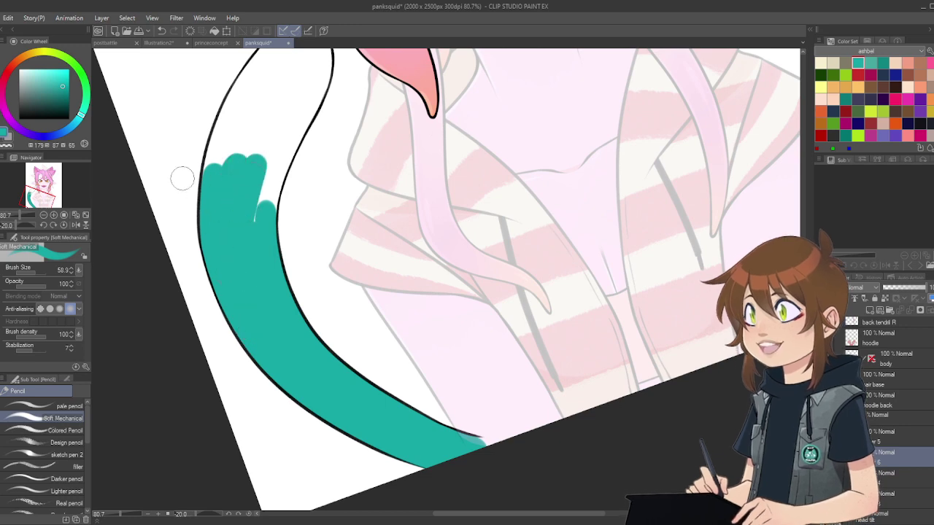
Step: Fill the second tentacle's upper section with teal along both outlines and between them, up to just below the tip
click(43, 225)
click(43, 225)
click(43, 225)
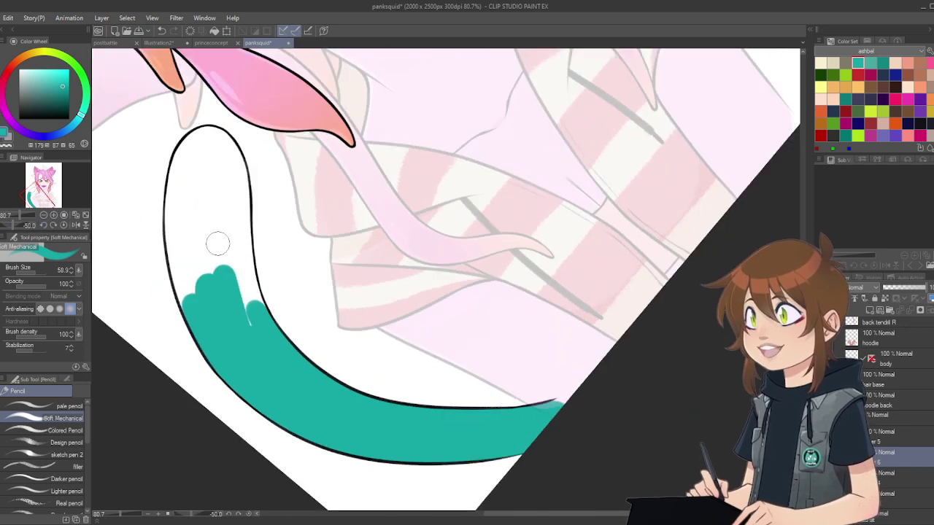
mouse_move(233, 176)
mouse_down()
mouse_move(237, 205)
mouse_move(235, 179)
mouse_move(232, 250)
mouse_up()
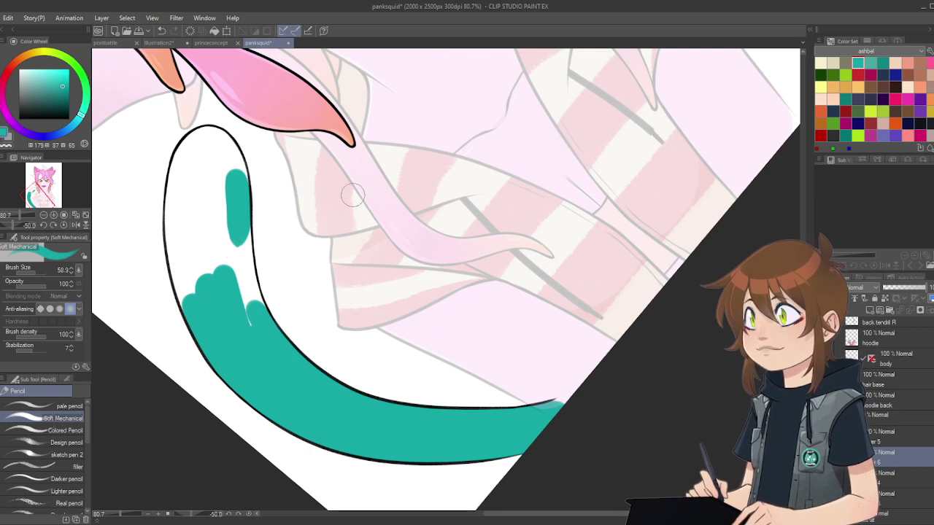
mouse_move(225, 216)
mouse_down()
mouse_move(239, 250)
mouse_move(238, 210)
mouse_move(252, 314)
mouse_up()
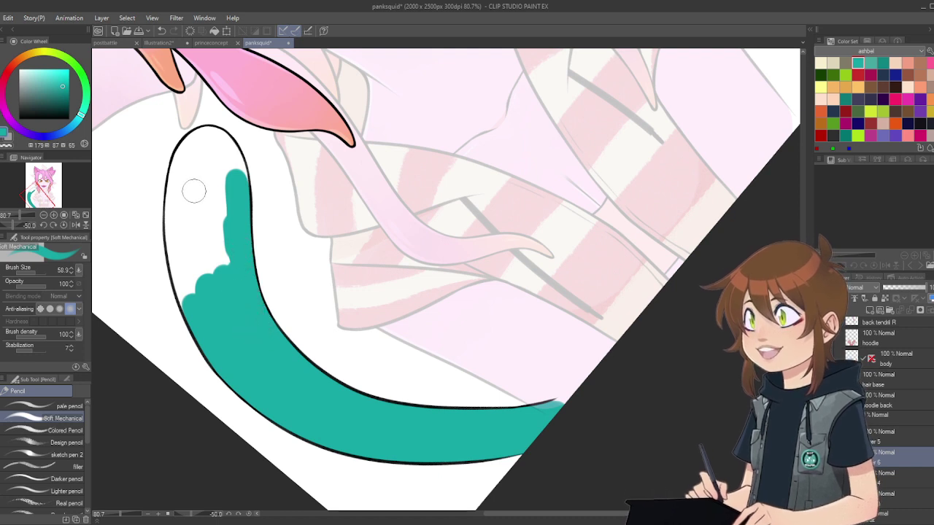
mouse_move(184, 195)
mouse_down()
mouse_move(182, 183)
mouse_move(175, 213)
mouse_move(177, 252)
mouse_move(189, 247)
mouse_move(184, 281)
mouse_up()
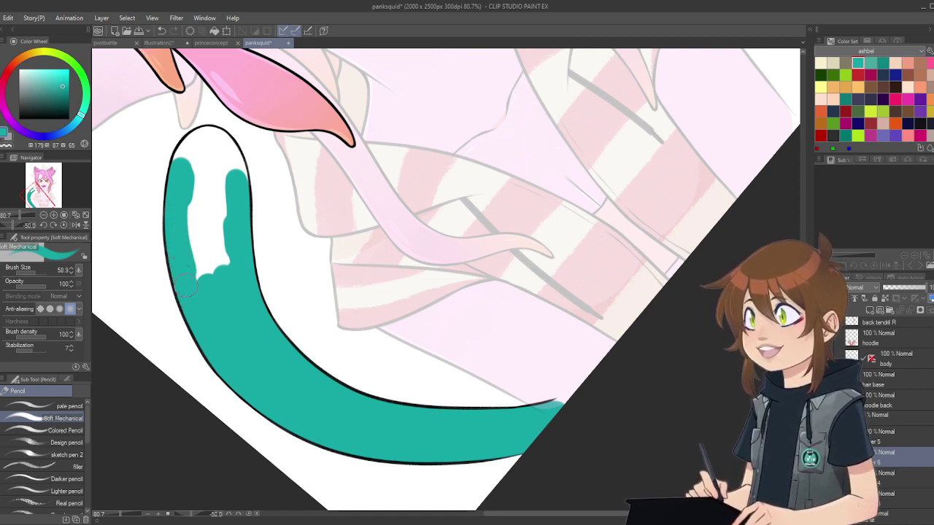
mouse_move(194, 299)
mouse_down()
mouse_move(203, 219)
mouse_move(219, 169)
mouse_move(225, 176)
mouse_up()
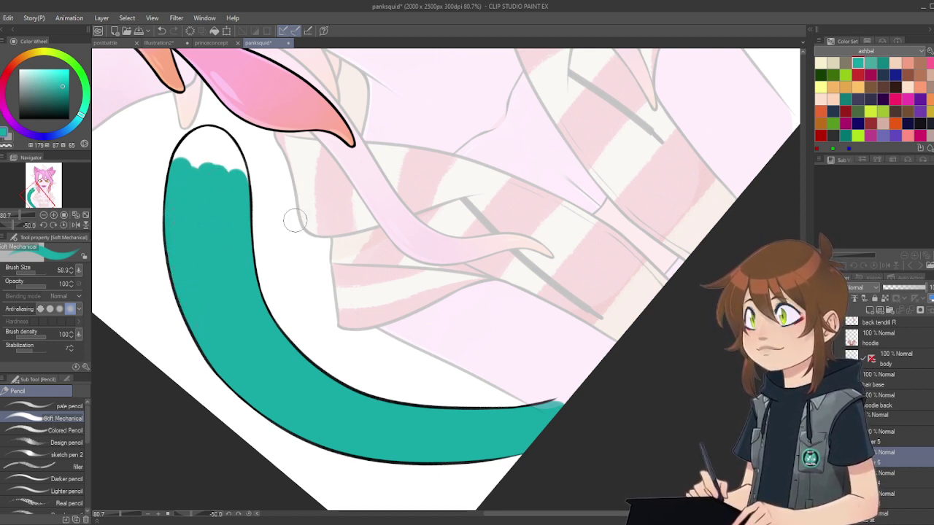
Step: Fill the rounded tip of the second tentacle with teal to complete its base colour
drag(579, 200, 578, 297)
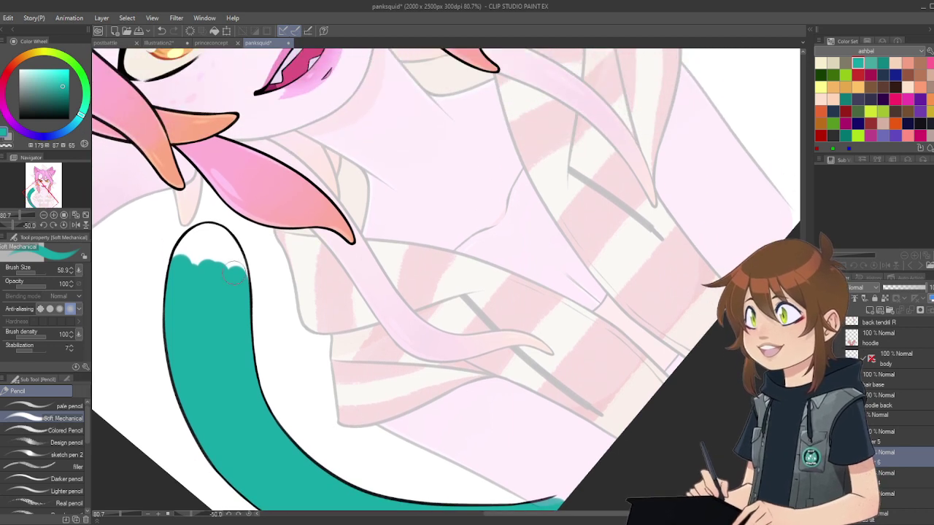
drag(195, 251, 185, 253)
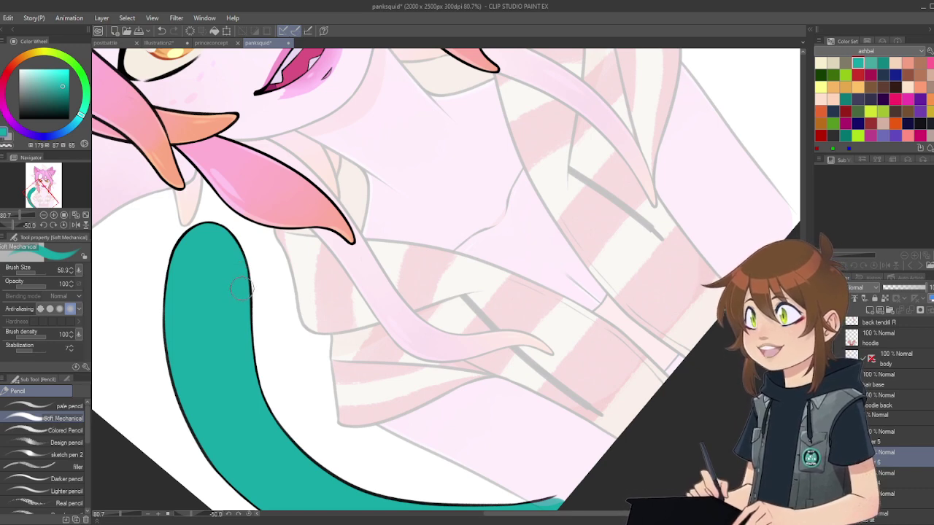
click(64, 227)
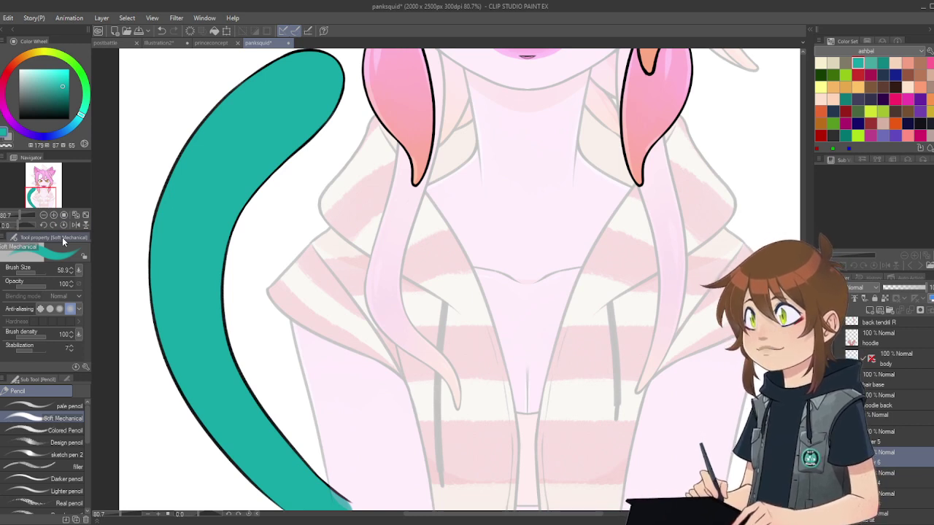
scroll(366, 295, down, 3)
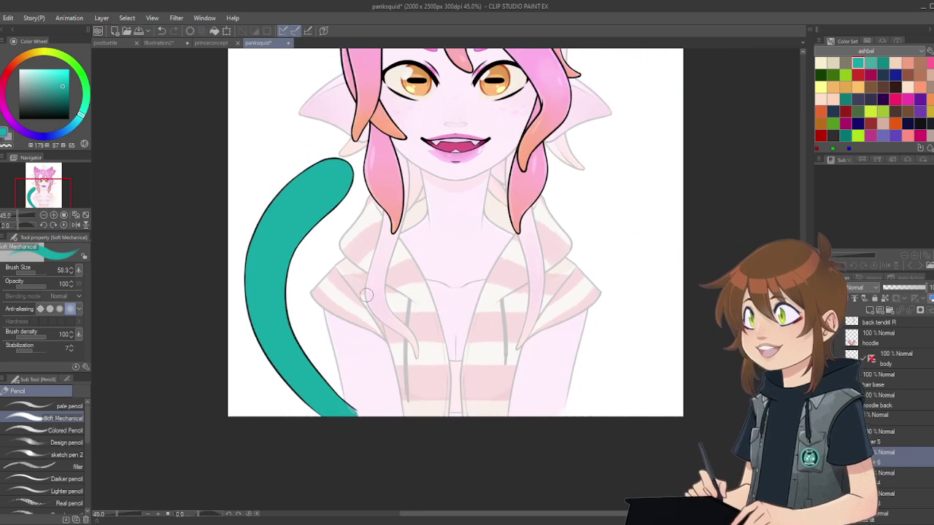
Step: Recolour the teal tentacle with the light pink sampled from the character's hair, merging the fill into the tentacle's base layer
scroll(366, 204, up, 2)
scroll(361, 241, down, 3)
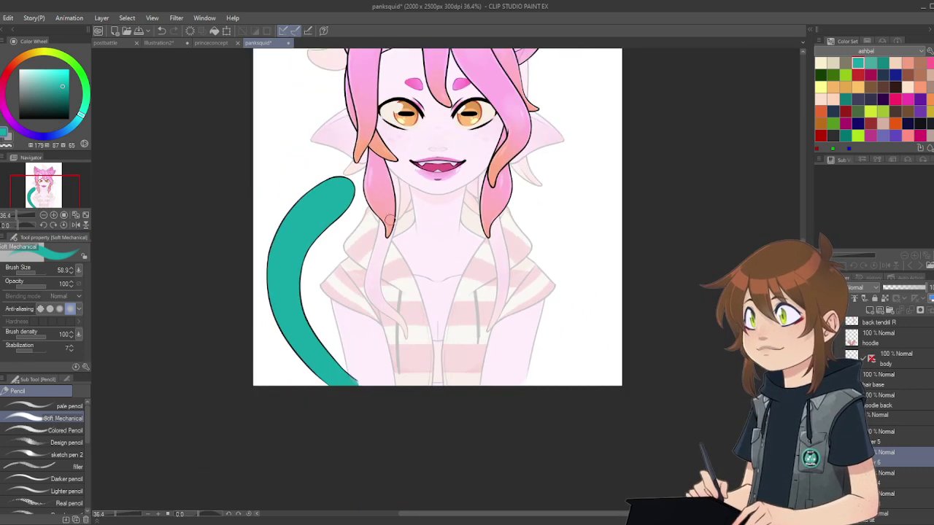
scroll(390, 218, up, 3)
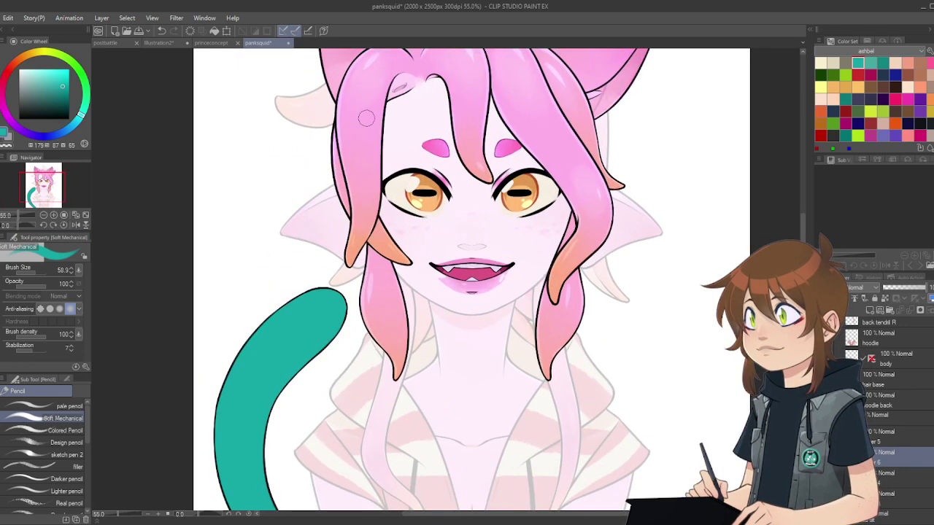
alt+click(373, 137)
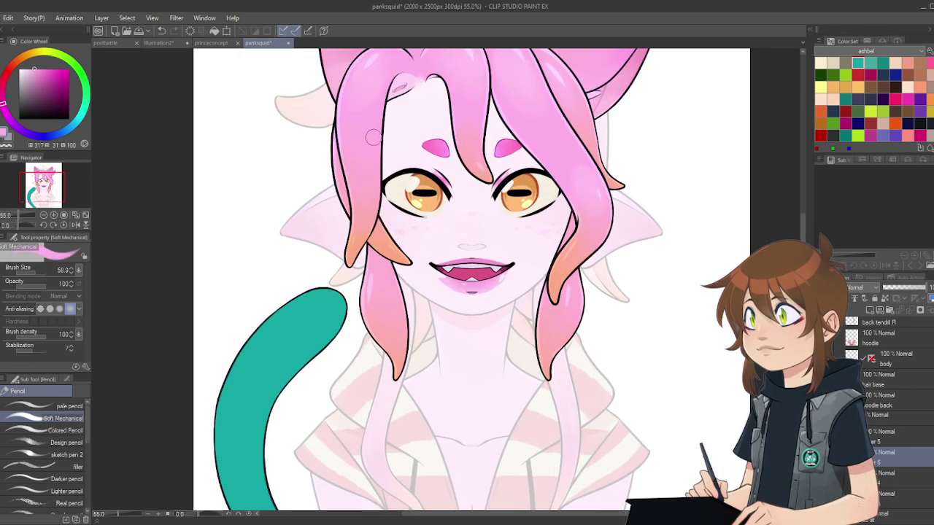
scroll(373, 137, down, 2)
scroll(362, 338, up, 4)
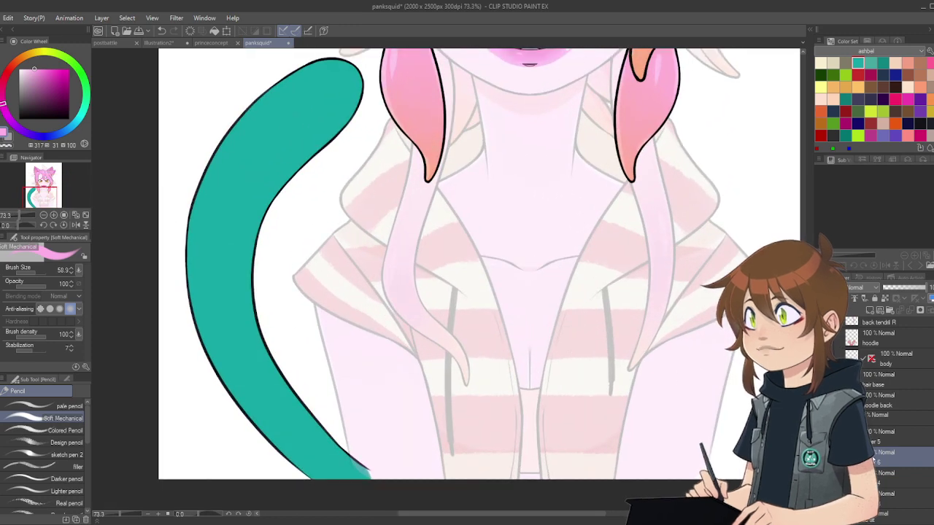
click(871, 313)
click(216, 33)
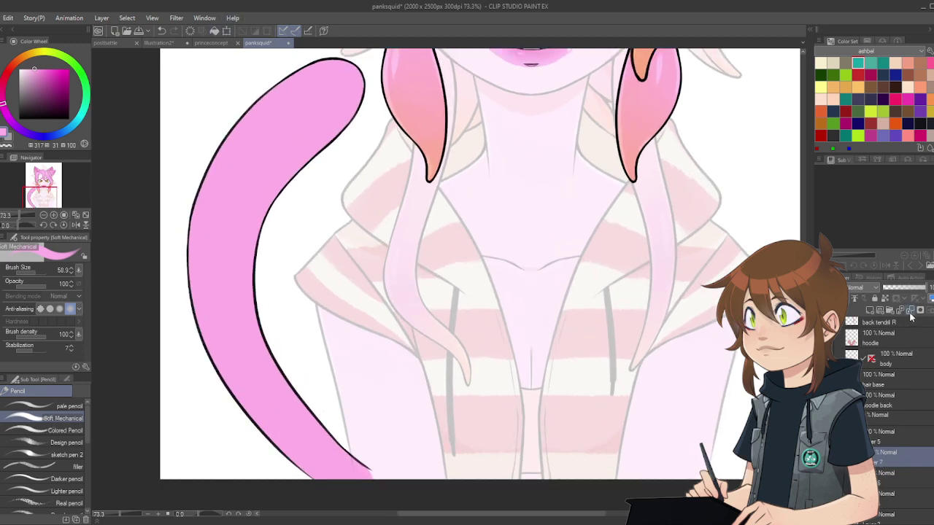
click(911, 313)
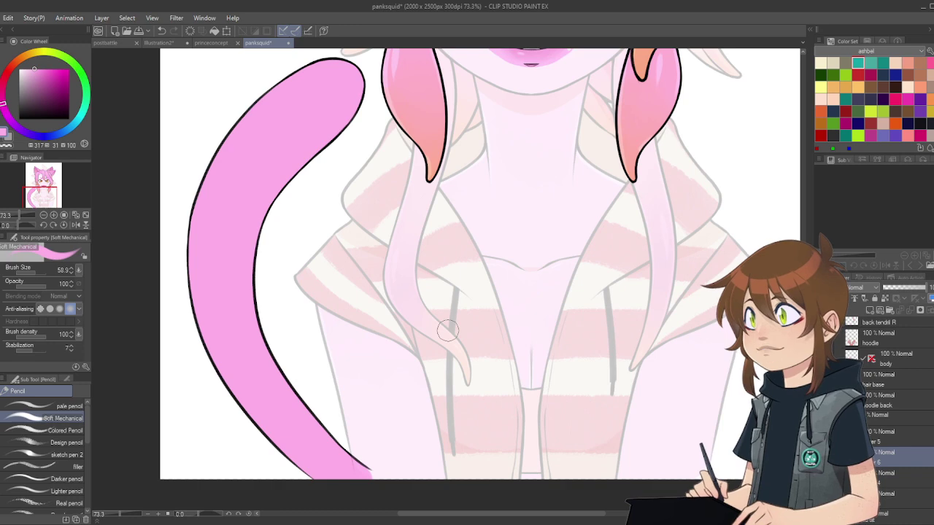
Step: Paint the tentacle's upper end on a new layer in salmon sampled from a hair tip, with the brush size at 190.7
scroll(419, 359, down, 3)
scroll(374, 229, up, 2)
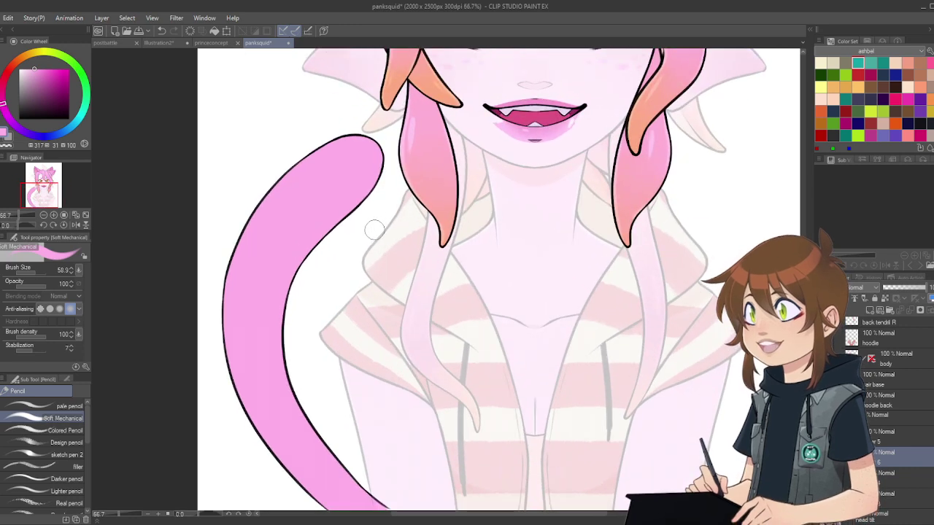
scroll(374, 239, down, 4)
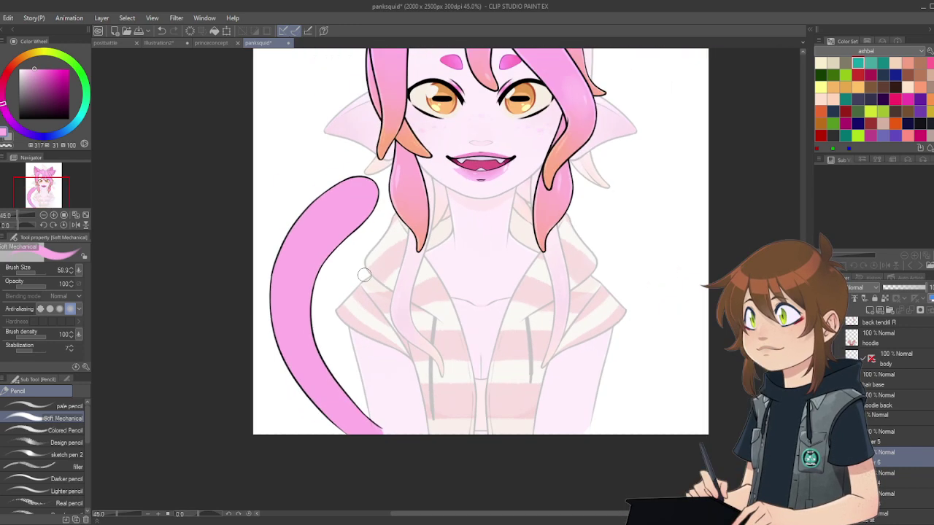
scroll(463, 100, up, 1)
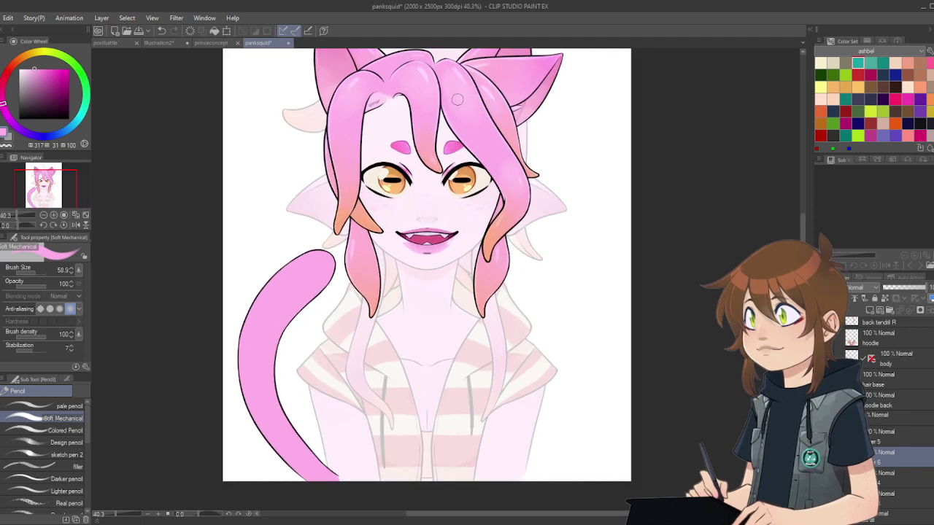
scroll(416, 252, up, 3)
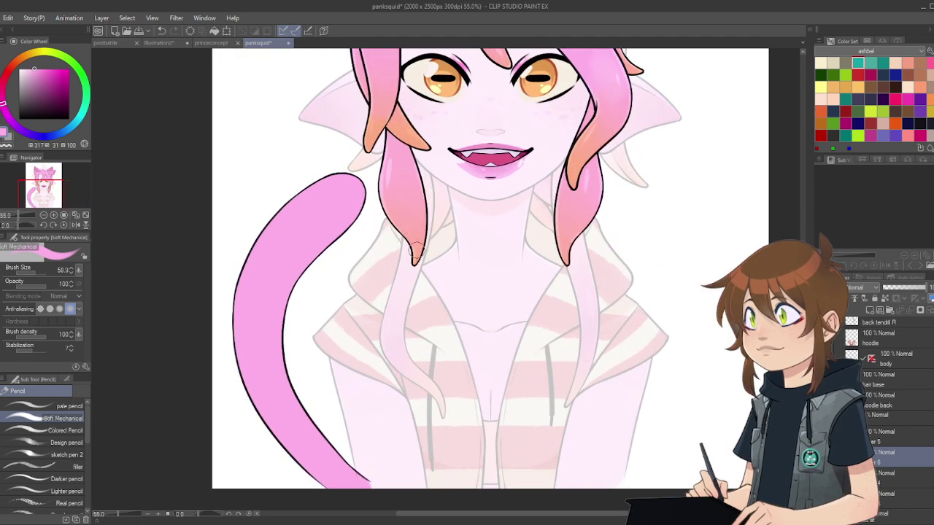
alt+click(416, 252)
scroll(383, 270, down, 1)
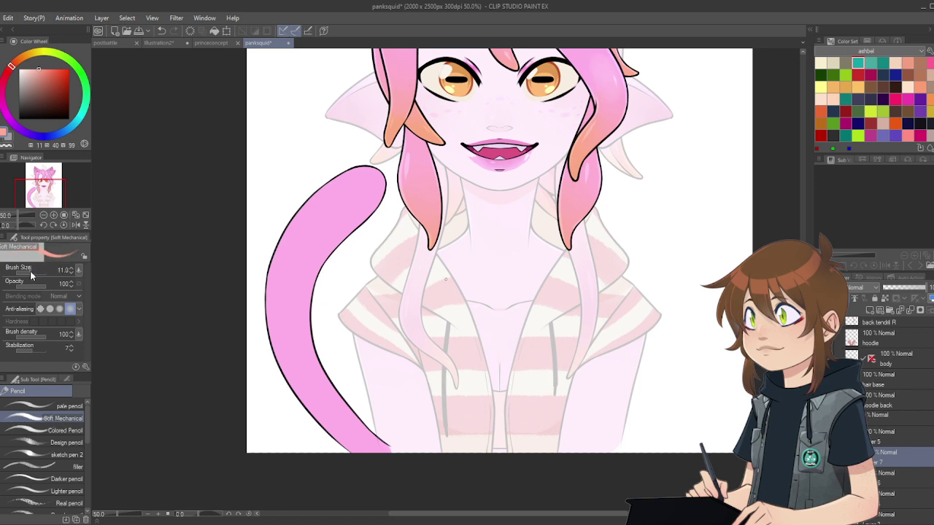
click(37, 270)
mouse_move(304, 208)
mouse_down()
mouse_move(343, 183)
mouse_move(364, 186)
mouse_move(371, 198)
mouse_move(328, 224)
mouse_up()
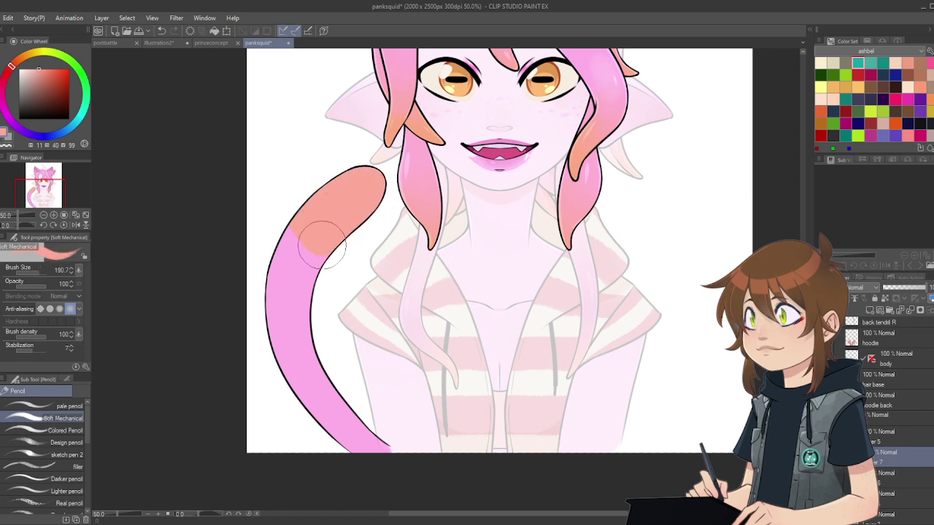
Step: Raise the opacity of the character's base folder to 100%
scroll(883, 385, up, 4)
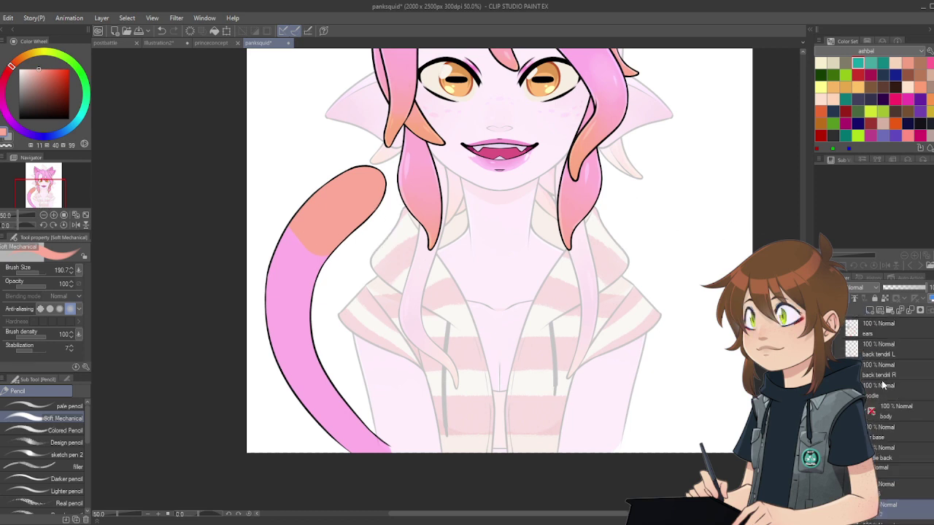
scroll(883, 385, up, 1)
click(880, 350)
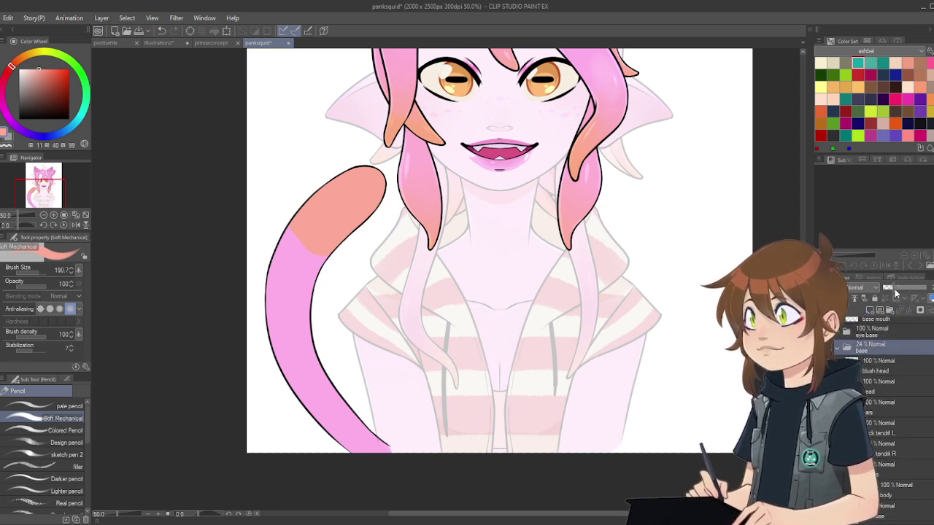
drag(894, 289, 933, 288)
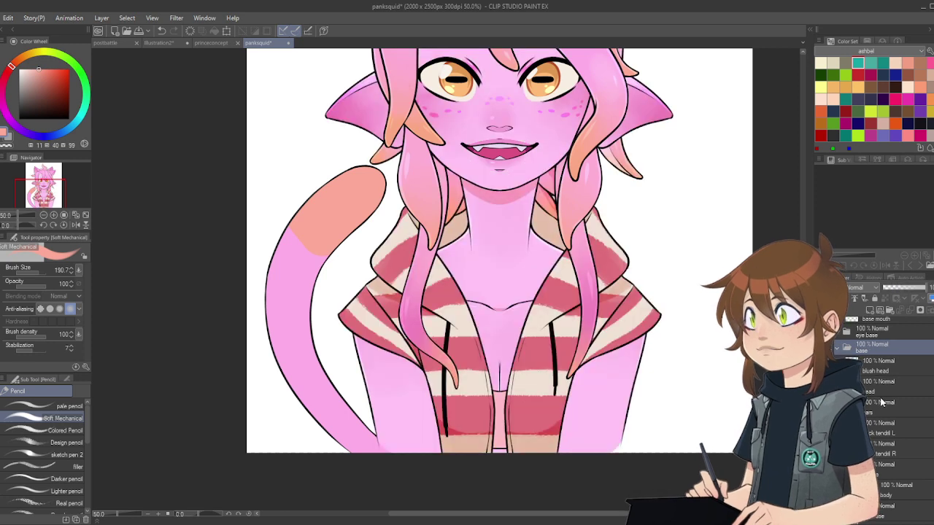
Step: Lower the hoodie layer's opacity to 27%
scroll(880, 408, down, 3)
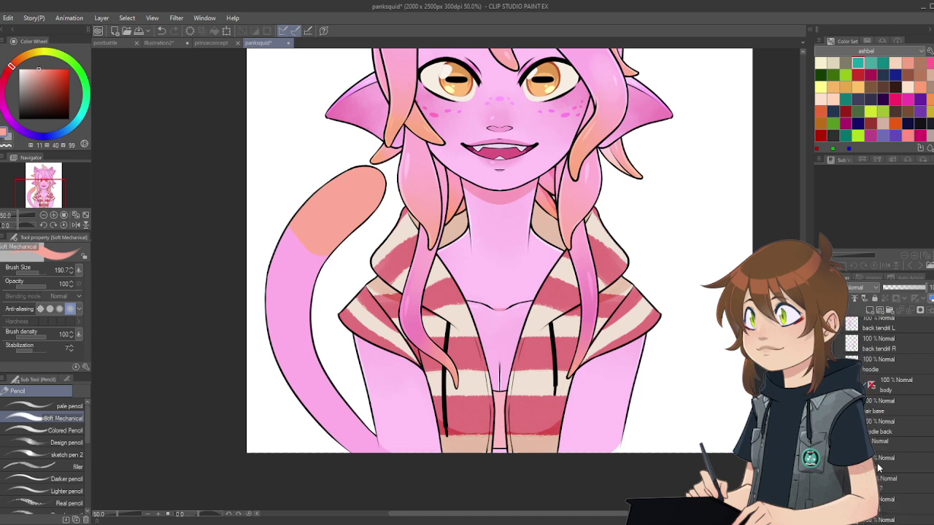
scroll(880, 468, up, 3)
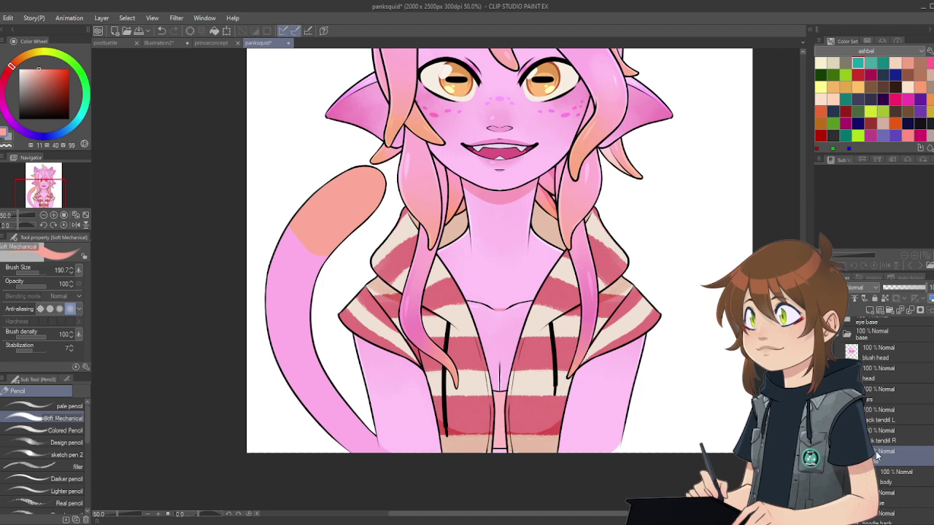
drag(916, 287, 892, 292)
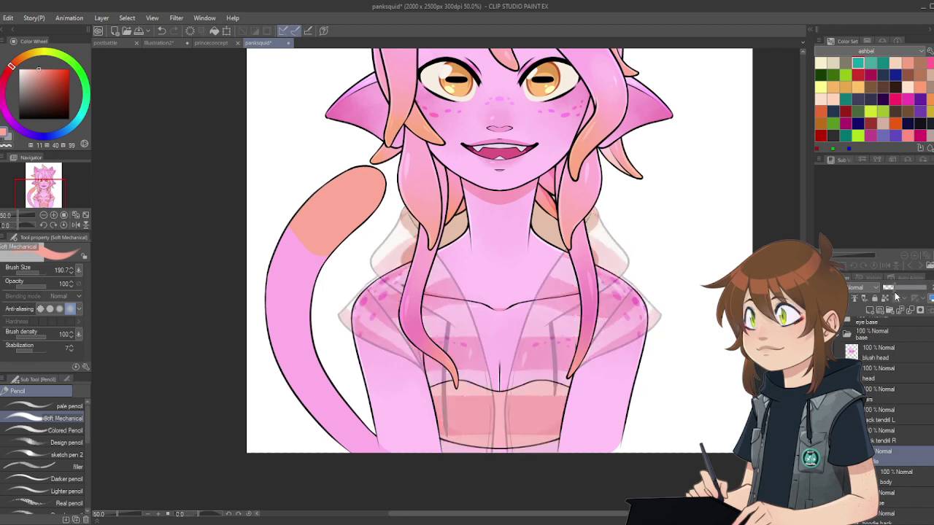
scroll(873, 393, up, 1)
scroll(873, 395, down, 2)
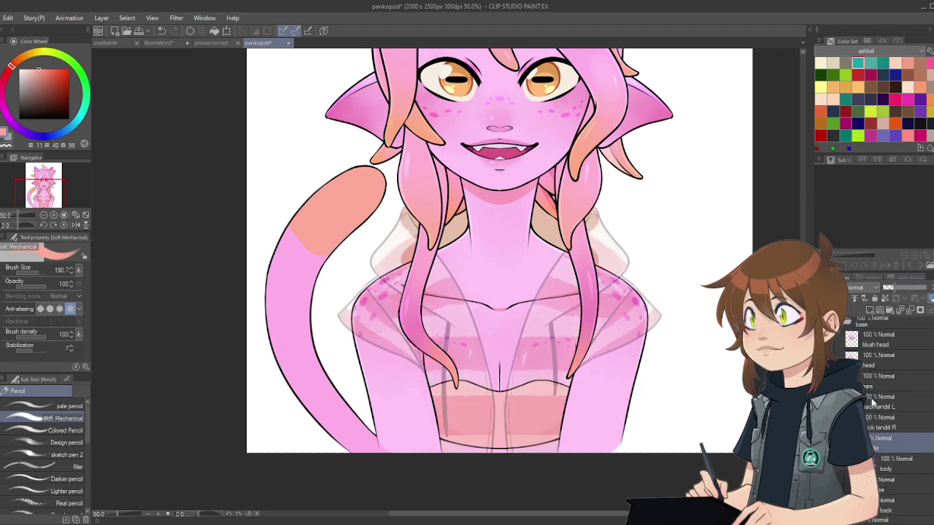
Step: Lower the body folder's opacity to 13%
click(889, 455)
drag(917, 289, 888, 287)
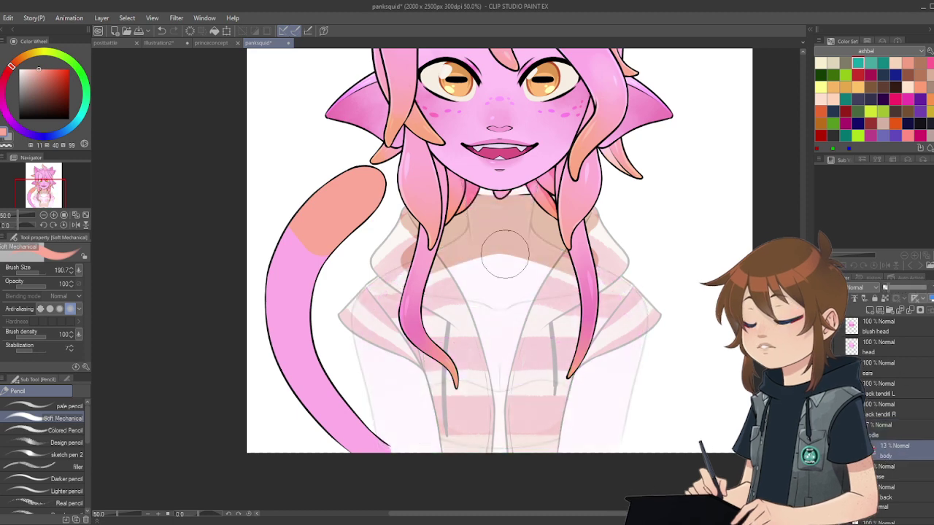
scroll(477, 253, down, 3)
scroll(420, 346, up, 4)
scroll(421, 346, up, 1)
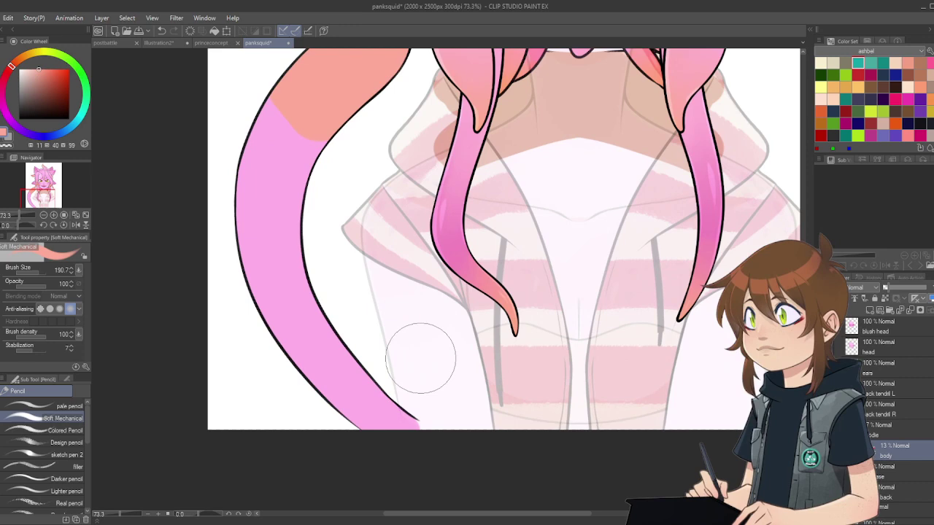
Step: Blend the salmon tip into the pink of the tentacle with the bleeding color brush to form a smooth gradient
scroll(889, 467, down, 3)
click(887, 456)
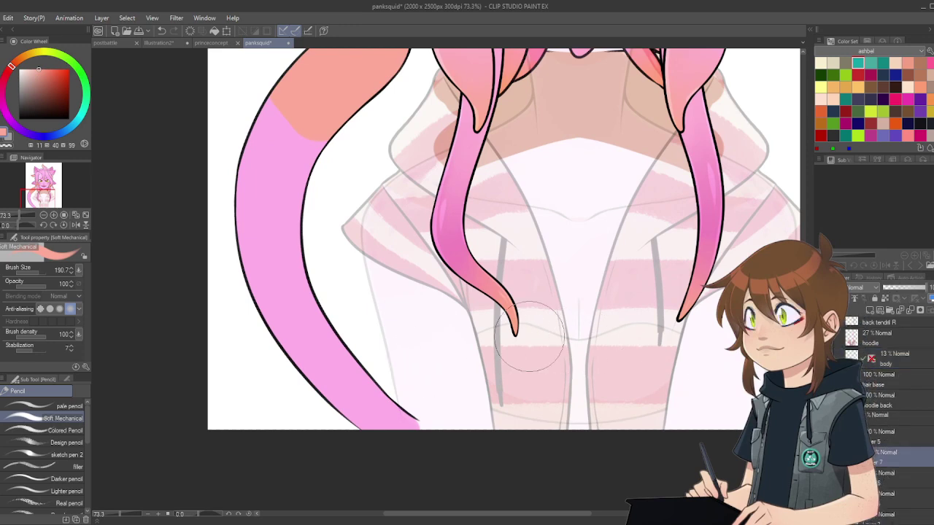
scroll(456, 335, down, 2)
scroll(377, 160, up, 1)
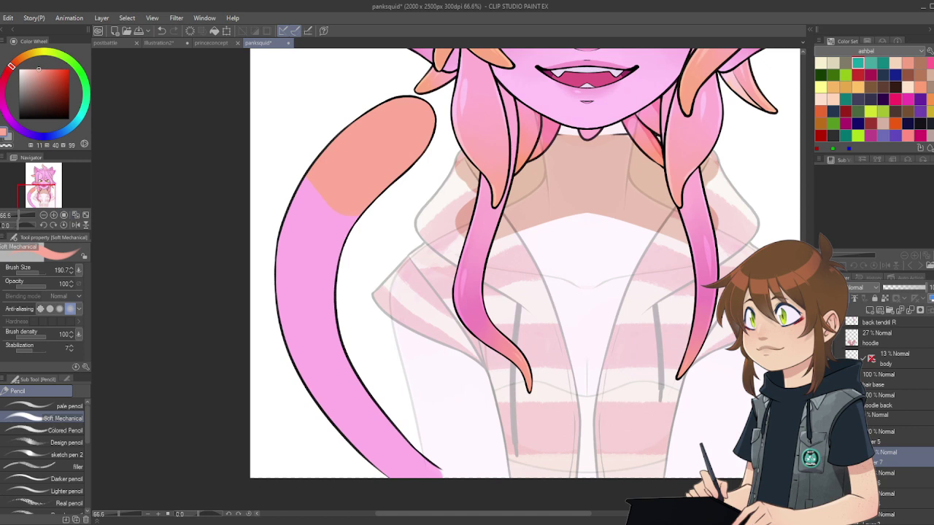
key(j)
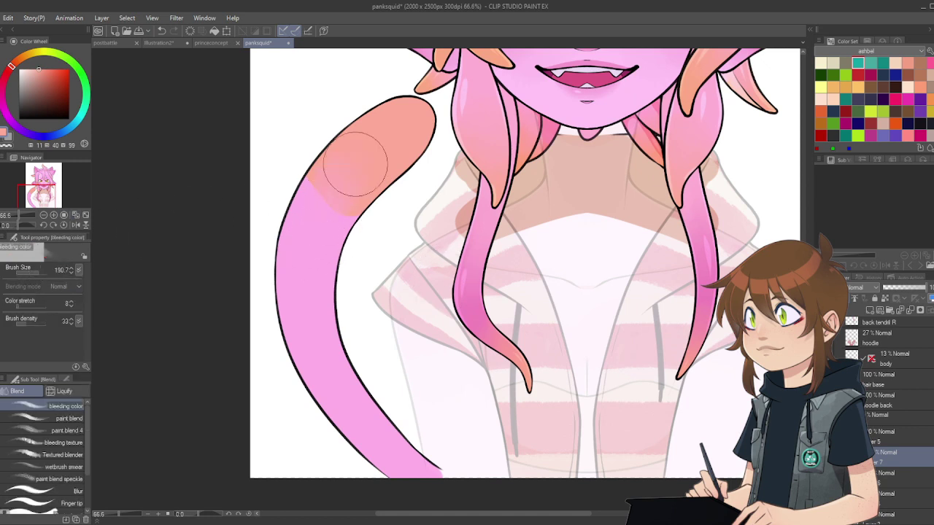
mouse_move(355, 165)
mouse_down()
mouse_move(337, 257)
mouse_move(328, 268)
mouse_move(307, 247)
mouse_move(329, 173)
mouse_move(318, 307)
mouse_move(340, 211)
mouse_move(397, 146)
mouse_move(365, 149)
mouse_move(358, 165)
mouse_move(437, 113)
mouse_move(367, 173)
mouse_move(292, 339)
mouse_move(400, 125)
mouse_move(326, 196)
mouse_move(334, 175)
mouse_move(445, 113)
mouse_move(432, 144)
mouse_move(330, 276)
mouse_move(418, 151)
mouse_move(399, 177)
mouse_move(471, 113)
mouse_up()
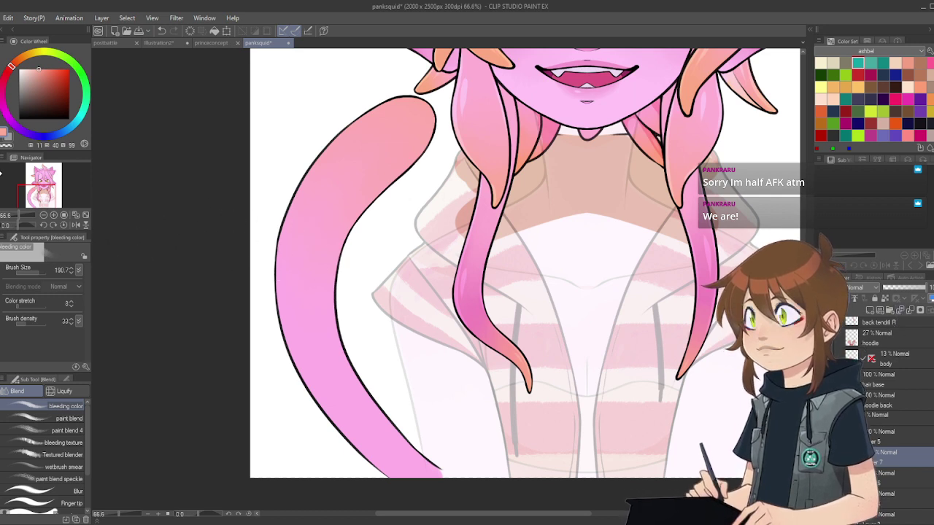
Step: Paint a size 69.7 highlight on the upper tentacle in deep pink sampled from a hair tendril, as a reduced-opacity Glow dodge layer
key(p)
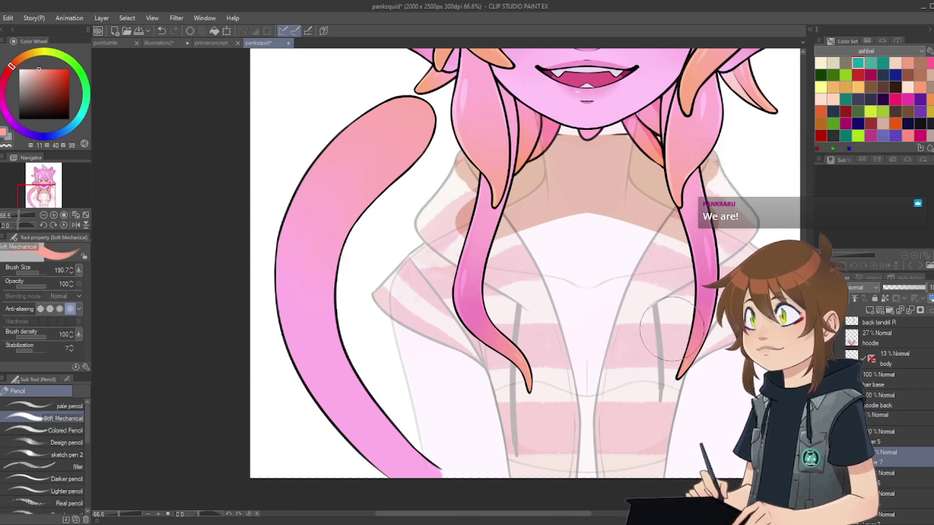
alt+click(699, 292)
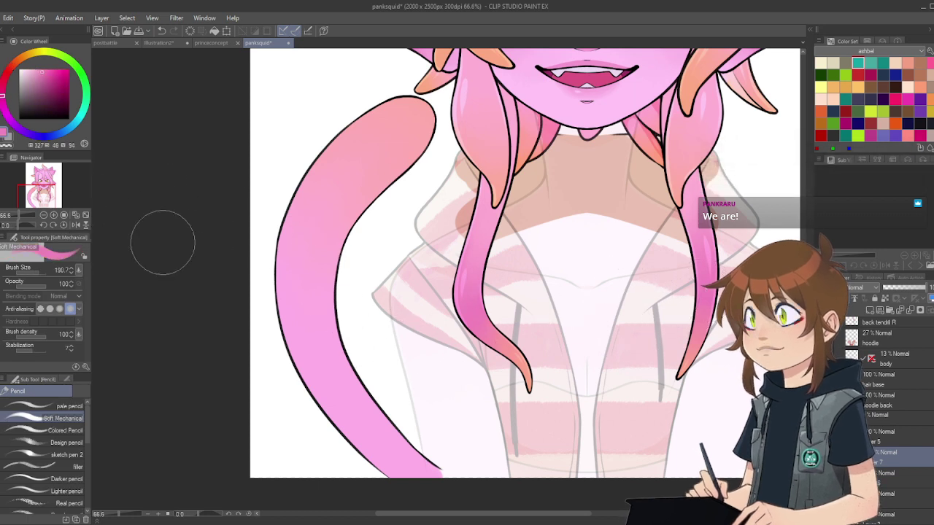
click(43, 273)
drag(43, 273, 36, 271)
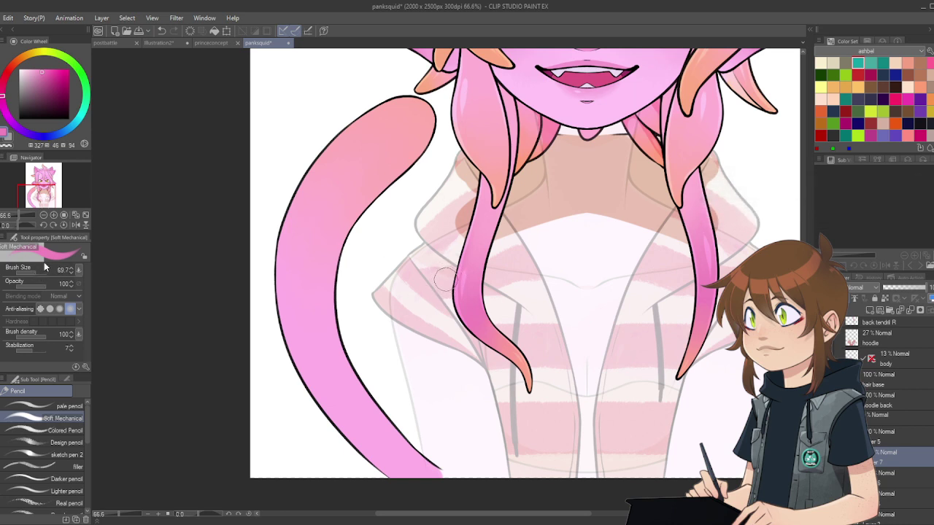
mouse_move(368, 142)
mouse_down()
mouse_move(333, 184)
mouse_move(386, 130)
mouse_move(310, 229)
mouse_up()
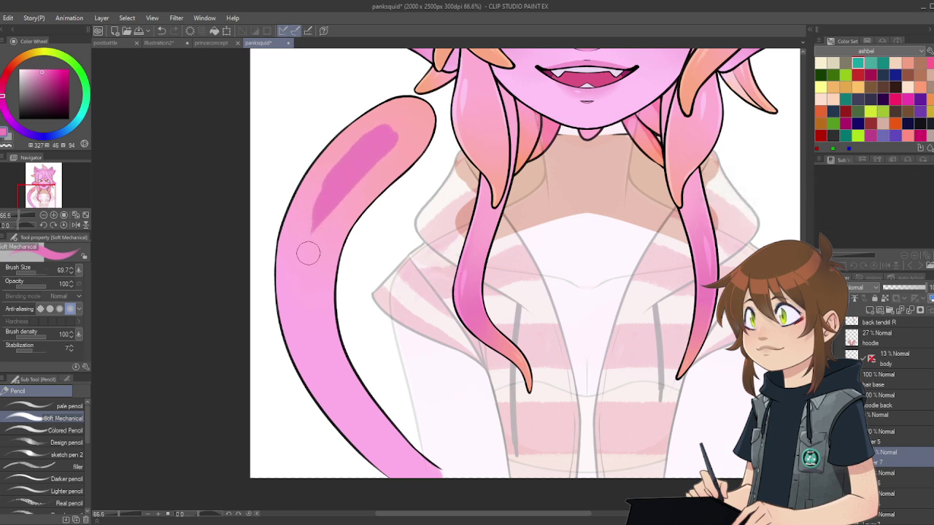
click(865, 160)
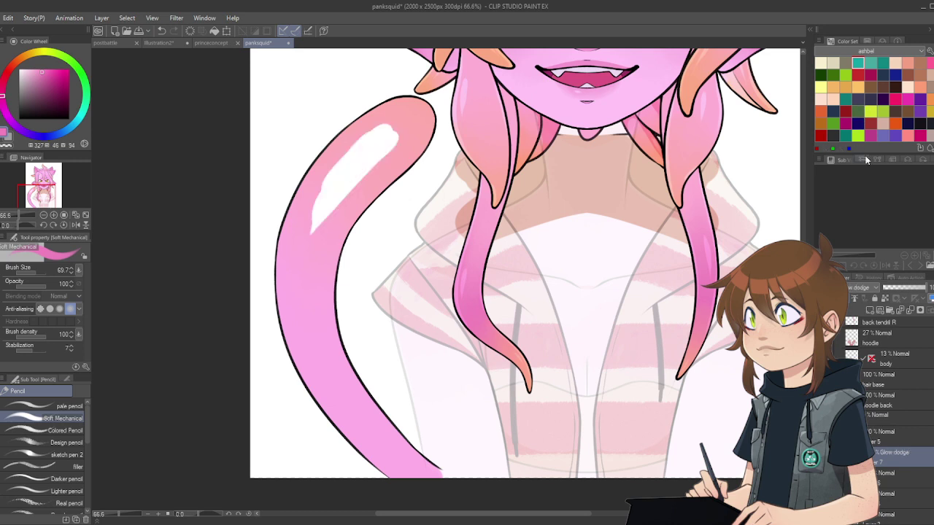
drag(898, 287, 892, 287)
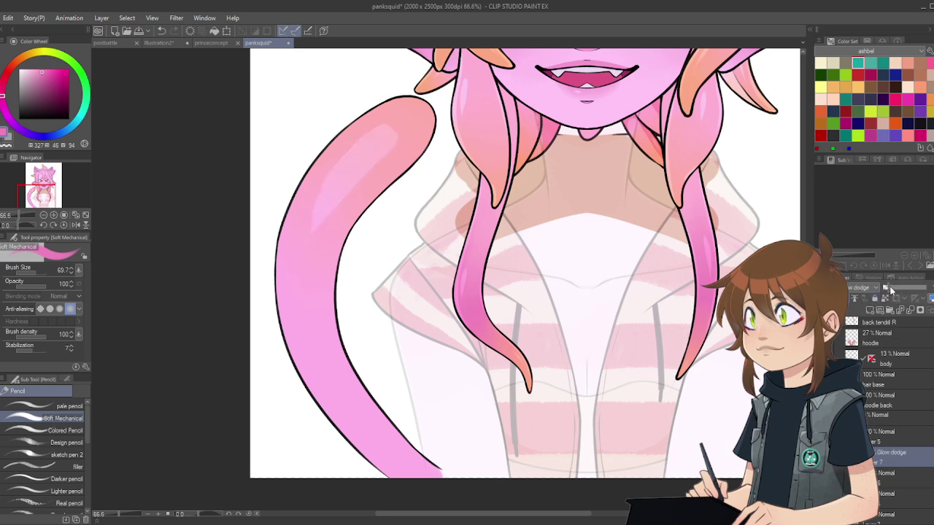
Step: Soften the tentacle's highlight with the bleeding color brush at size 115.3
key(j)
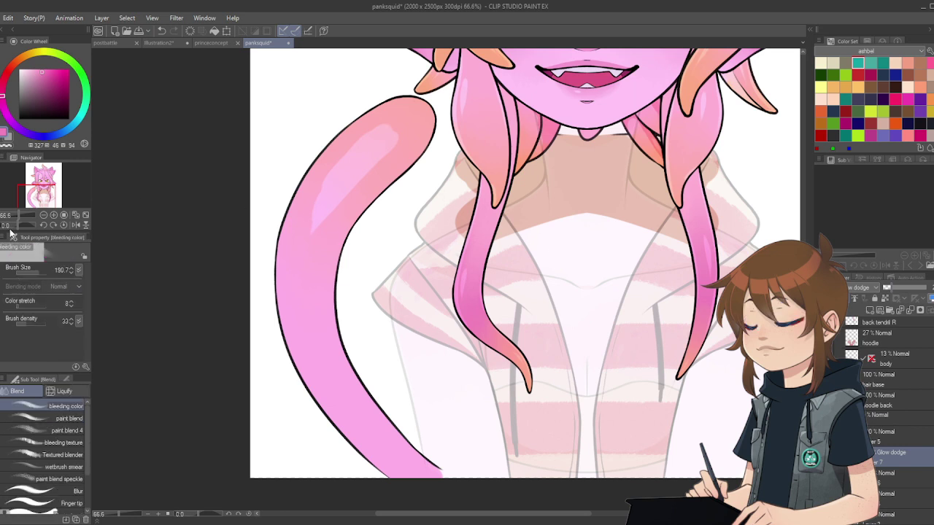
mouse_move(353, 140)
mouse_down()
mouse_move(400, 130)
mouse_move(372, 168)
mouse_up()
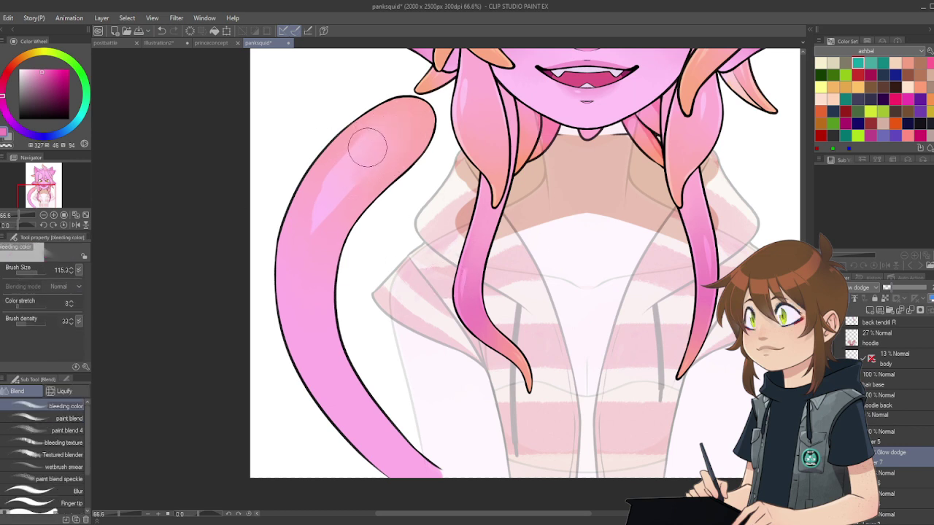
mouse_move(323, 185)
mouse_down()
mouse_move(347, 176)
mouse_move(296, 257)
mouse_move(346, 196)
mouse_up()
Step: Paint a crisp highlight streak near the tentacle's tip with the Soft Mechanical pencil down to size 13, and soften it with the size 42.1 bleeding color brush
key(p)
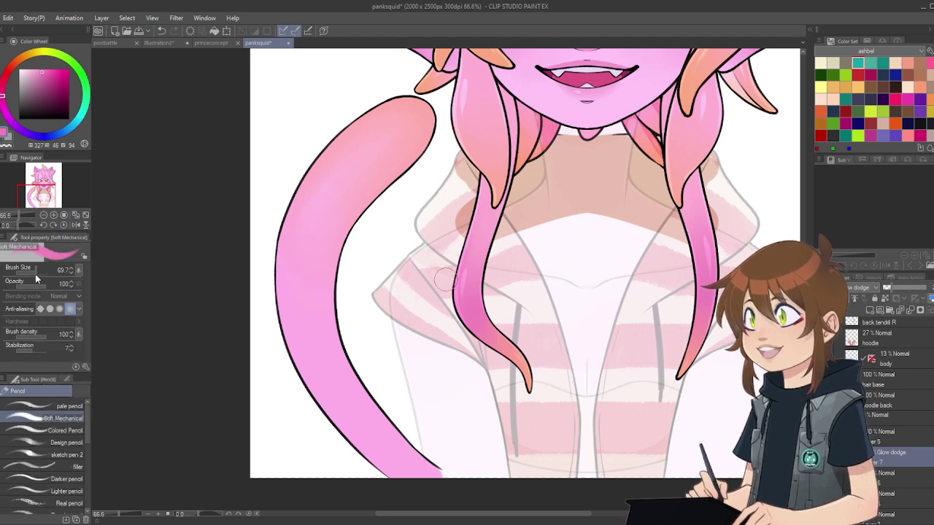
drag(35, 274, 32, 274)
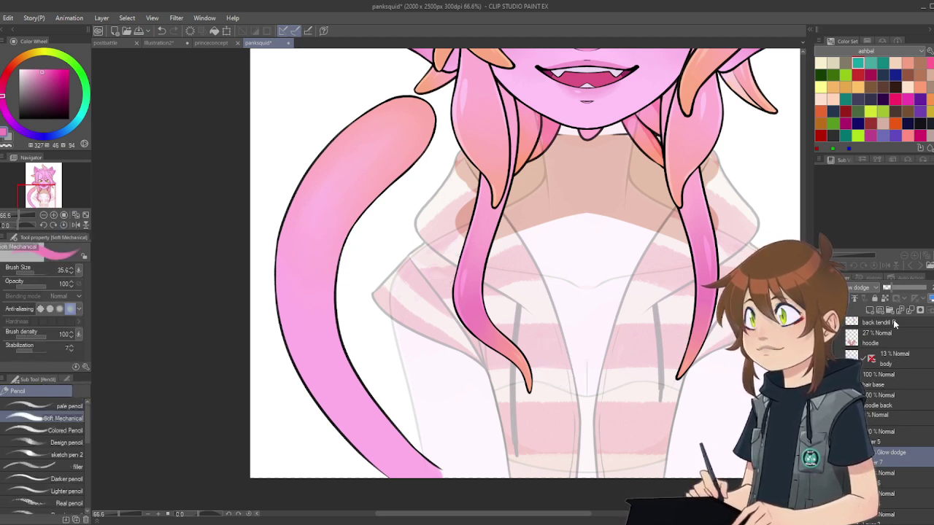
click(44, 225)
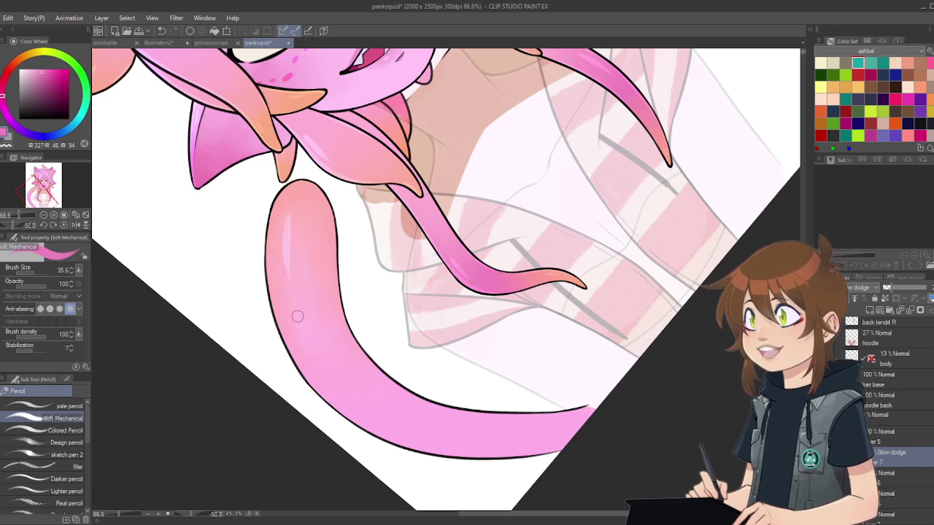
drag(36, 273, 31, 273)
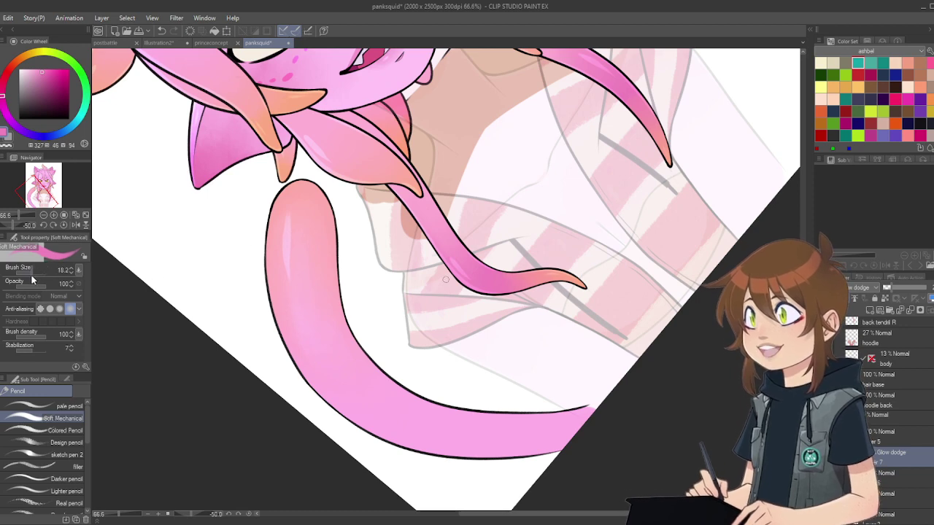
click(45, 226)
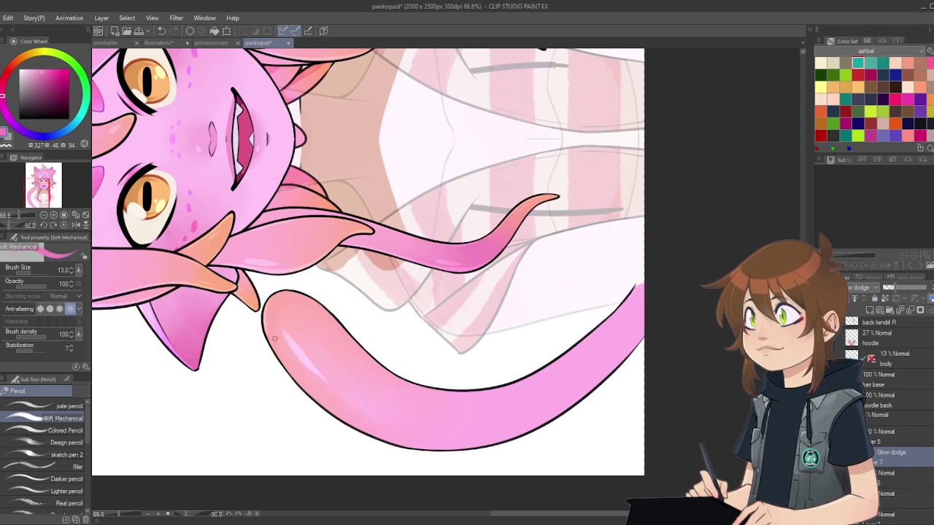
key(j)
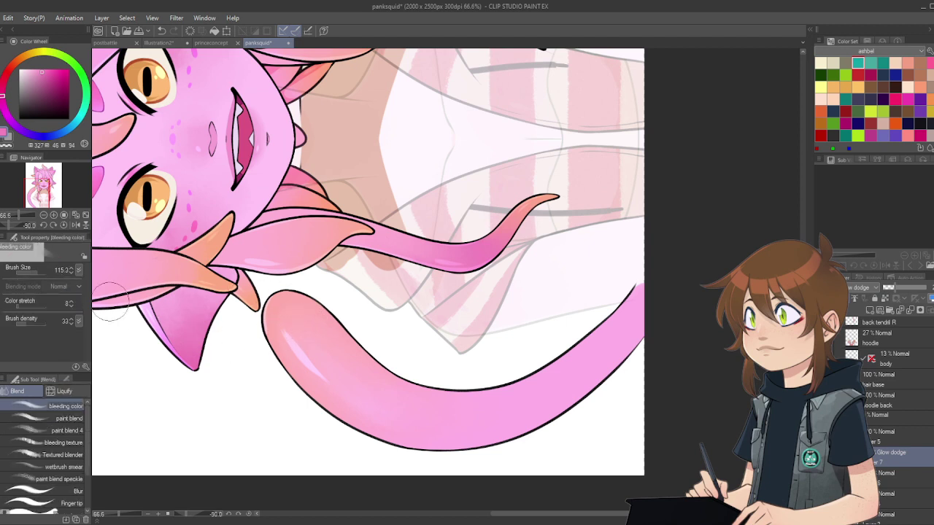
drag(26, 278, 39, 271)
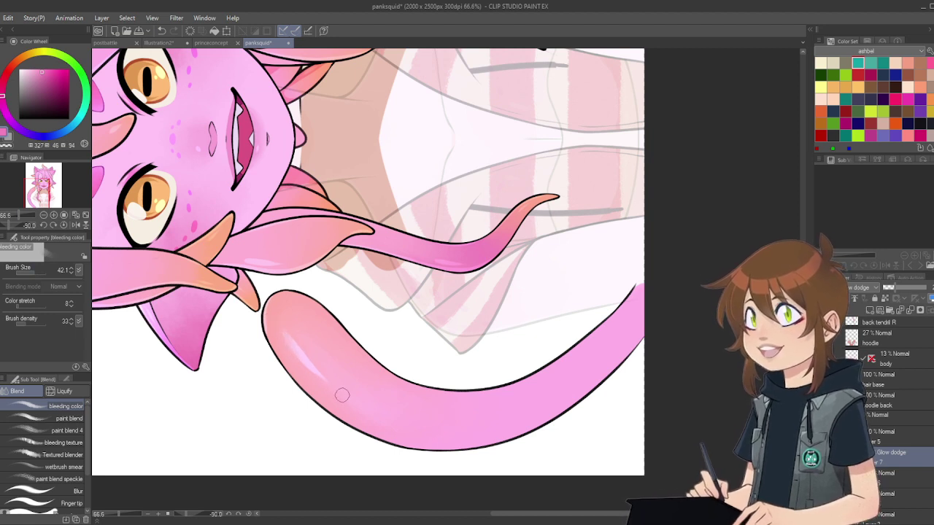
Step: Paint thin rim highlights along both edges of the tentacle with the Soft Mechanical pencil at size 13
key(p)
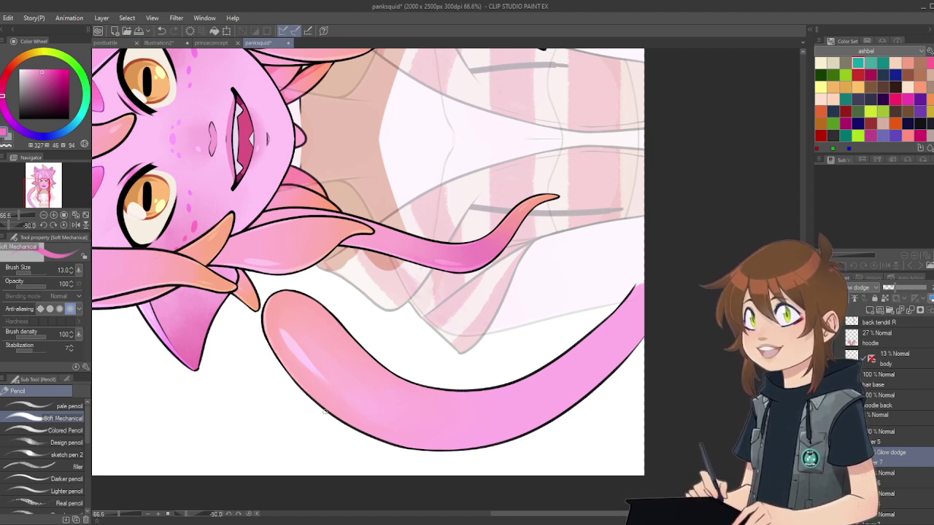
click(54, 225)
click(54, 225)
click(54, 225)
click(54, 225)
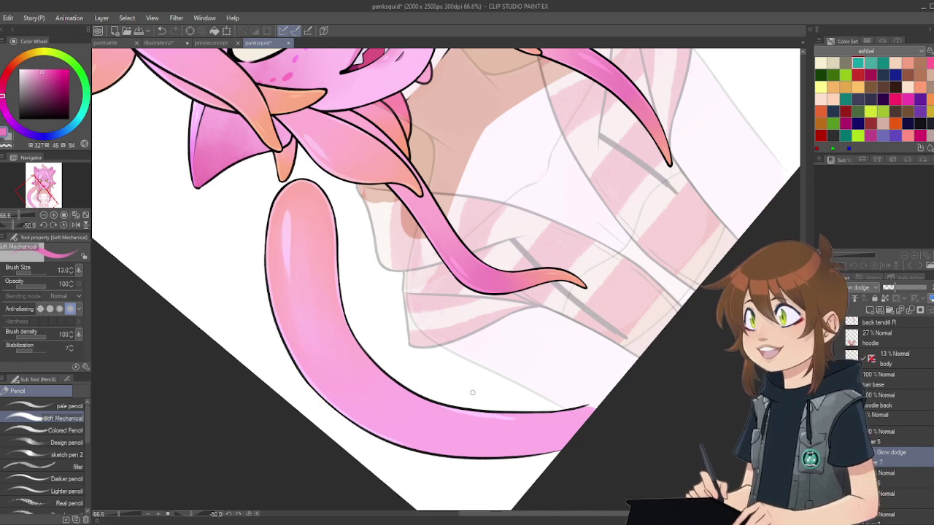
click(54, 227)
click(54, 226)
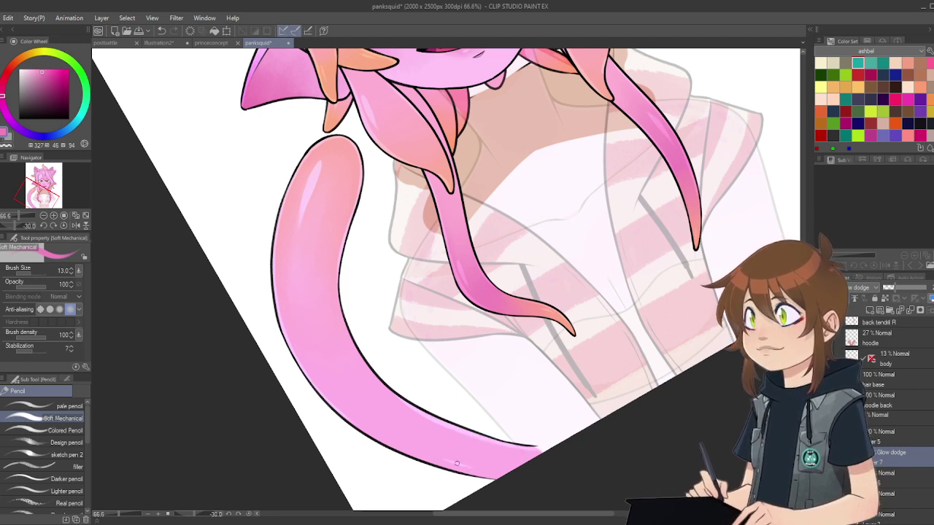
Step: Add a small dot highlight at the tentacle's tip and merge the Glow dodge highlight layer into the layer below
scroll(537, 499, down, 4)
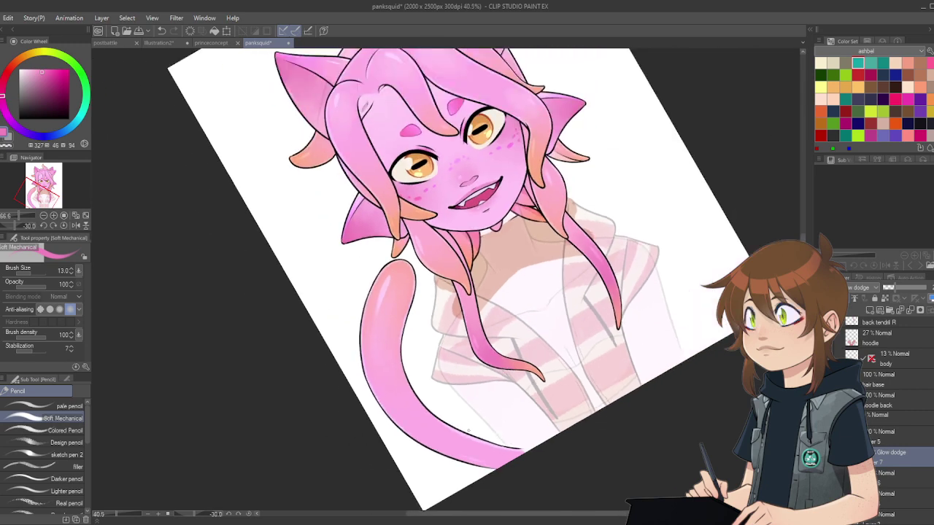
scroll(401, 299, up, 3)
scroll(401, 299, up, 3)
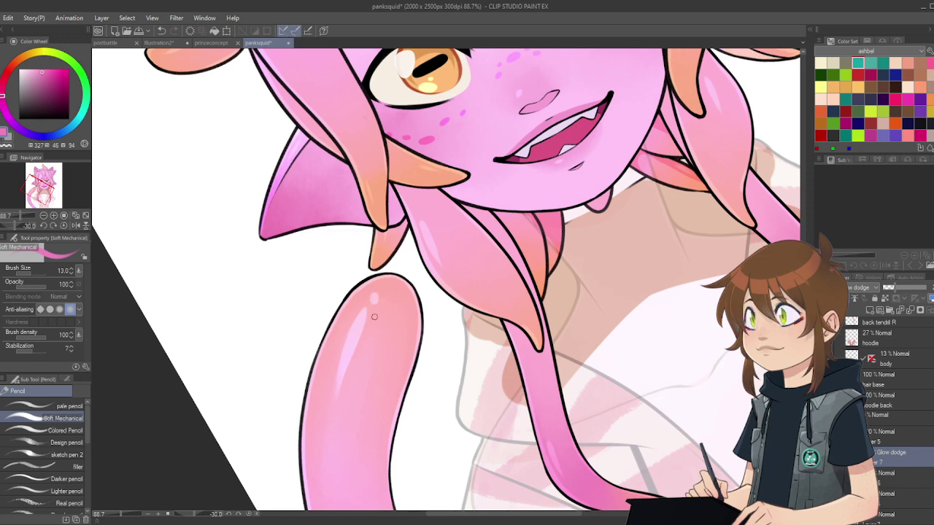
scroll(374, 317, down, 4)
scroll(375, 317, up, 1)
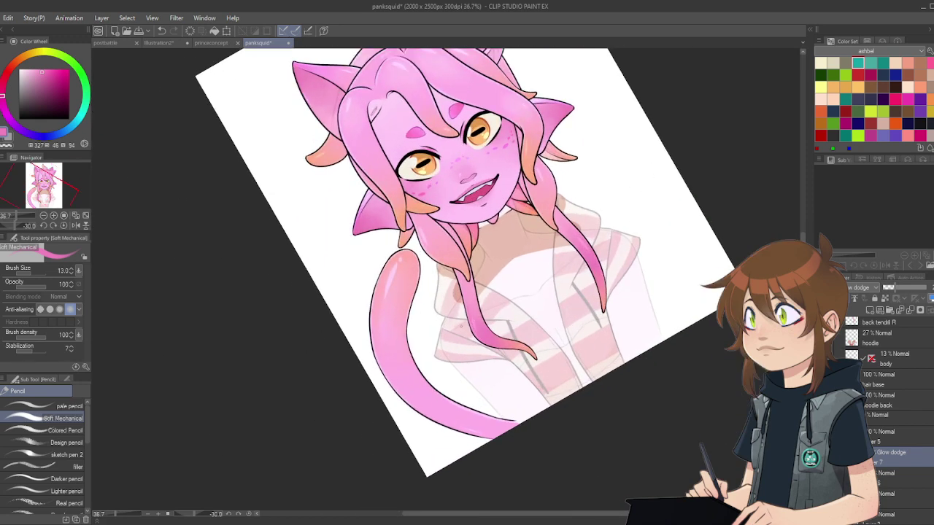
click(64, 226)
scroll(537, 307, up, 2)
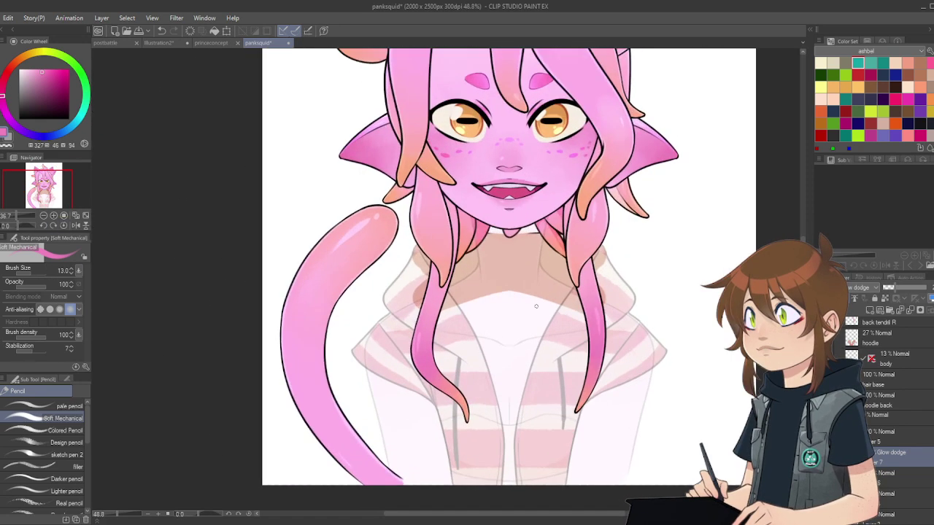
drag(537, 307, 529, 304)
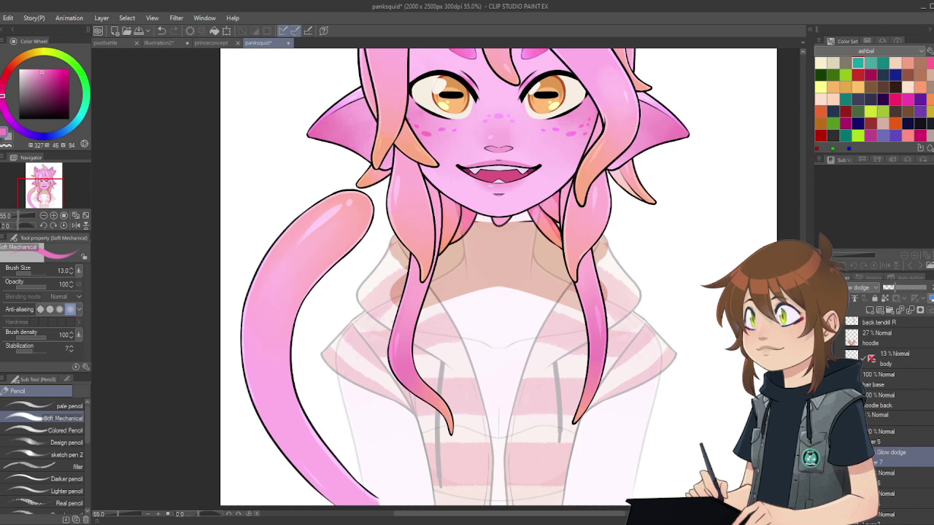
click(909, 311)
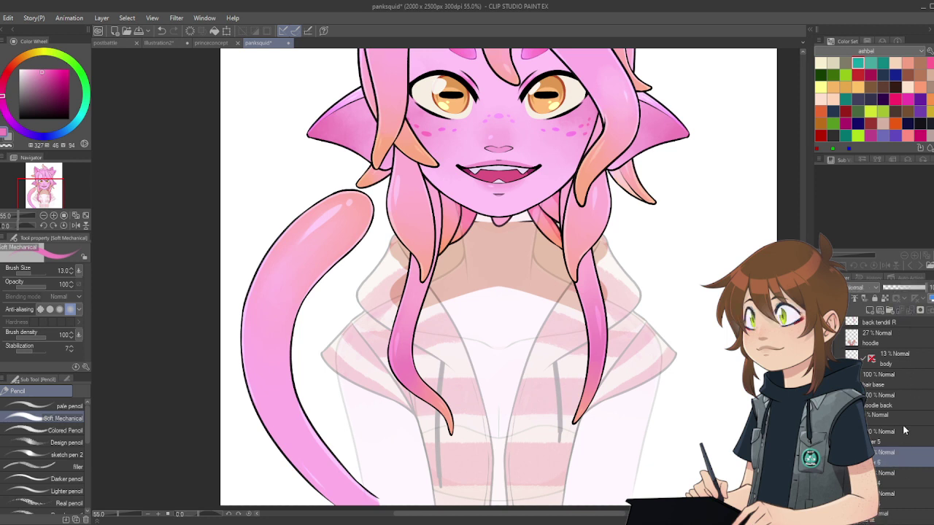
Step: Hide the finished tentacle and show the second, S-curved tentacle's line art and teal base fill
click(874, 442)
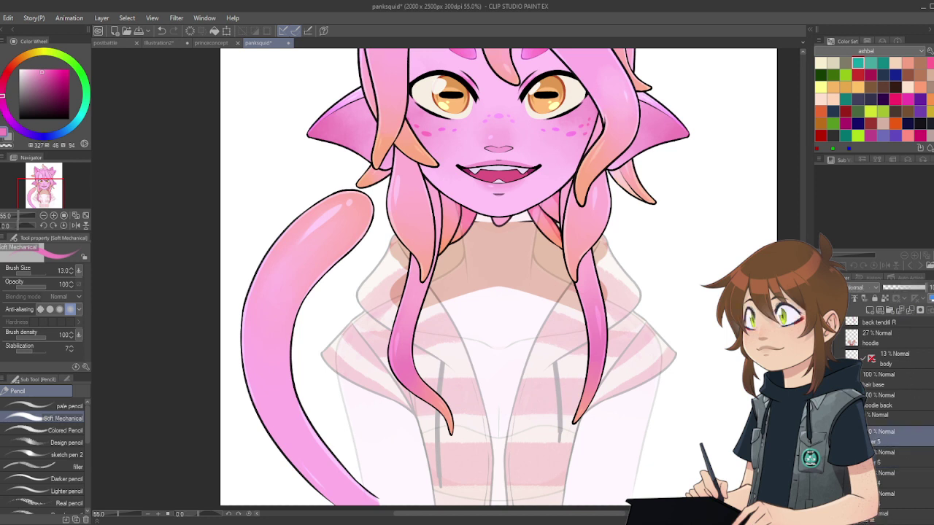
click(825, 458)
click(825, 436)
key(ctrl+z)
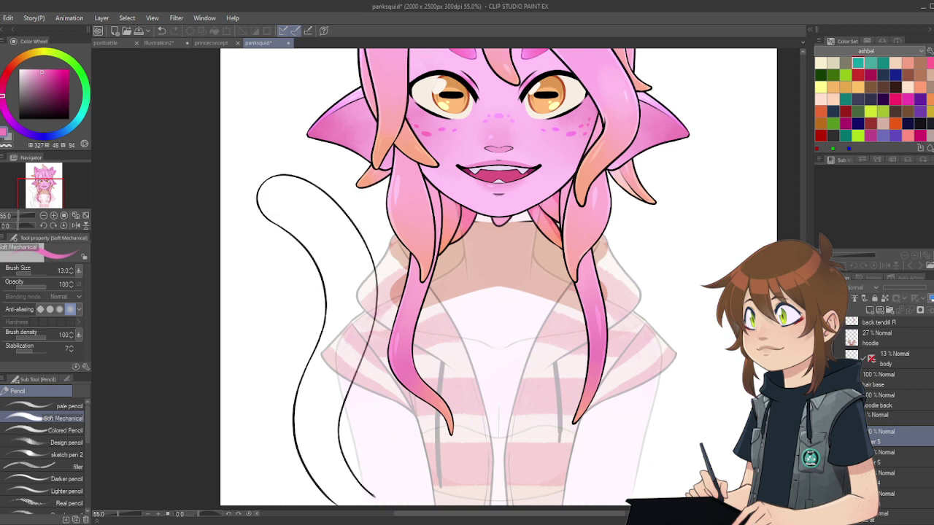
click(825, 436)
click(882, 492)
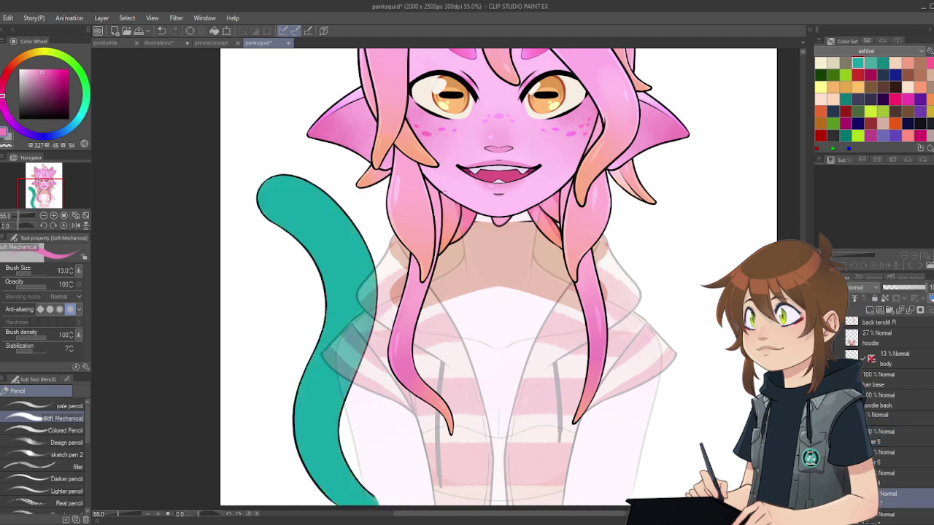
Step: Fill the second tentacle with the light pink sampled from the hair
scroll(566, 202, down, 4)
scroll(572, 98, up, 3)
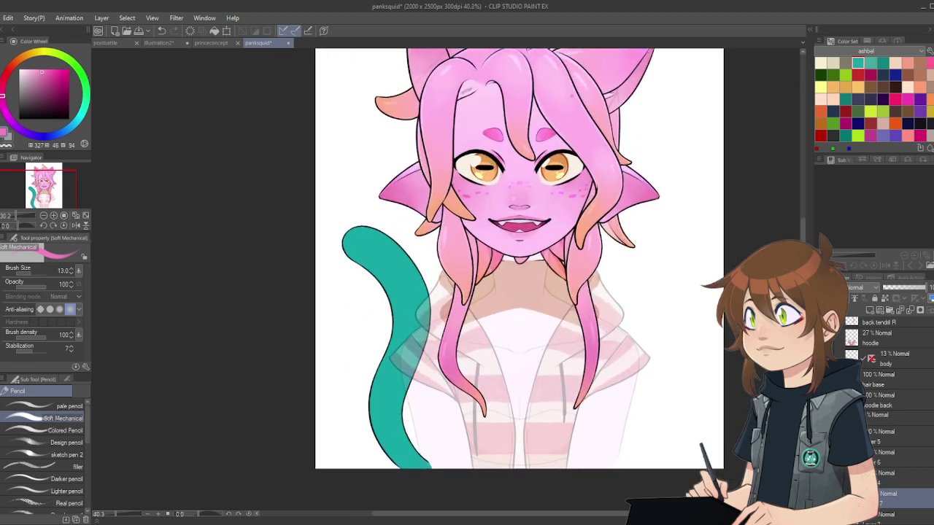
alt+click(551, 115)
click(214, 31)
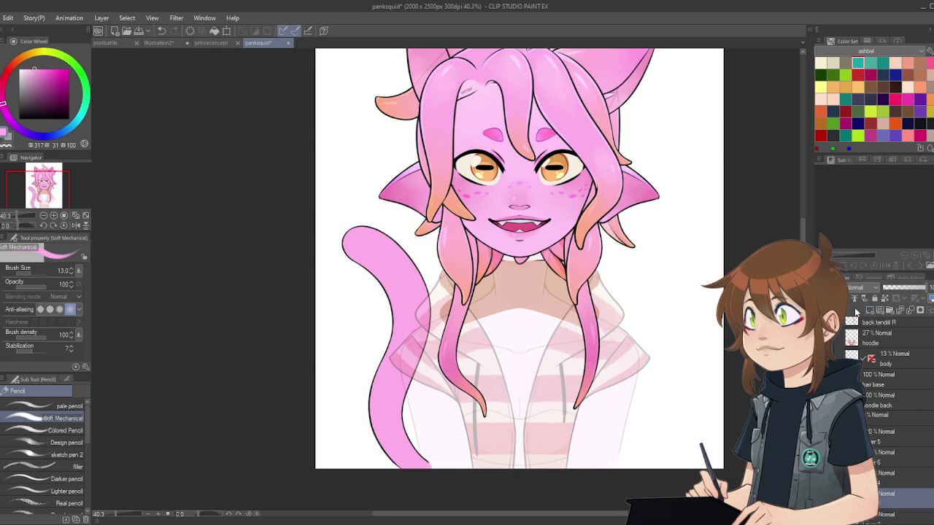
Step: Paint the second tentacle's tip in salmon sampled from a hair tendril at size 82.4, and blend it into the pink with the size 161.3 bleeding color brush
scroll(519, 259, down, 1)
scroll(519, 259, up, 3)
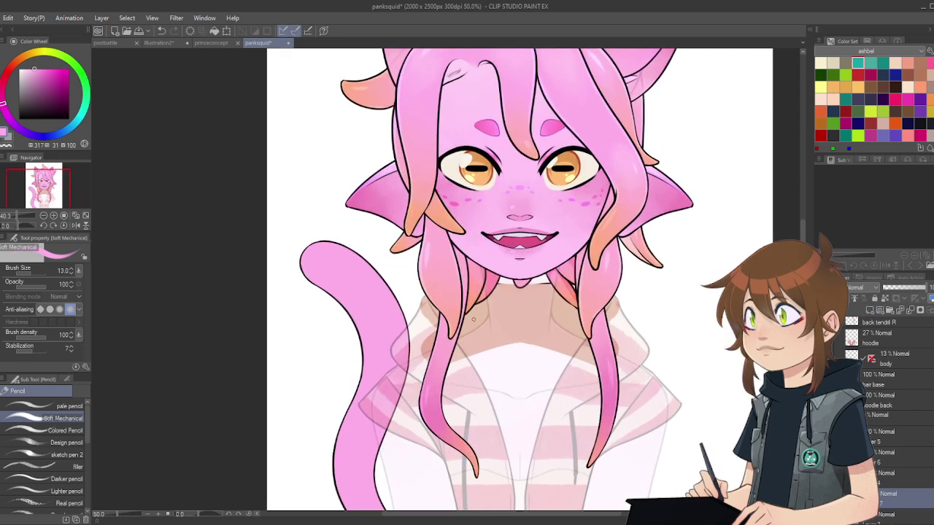
alt+click(453, 330)
scroll(456, 330, down, 4)
scroll(456, 330, up, 3)
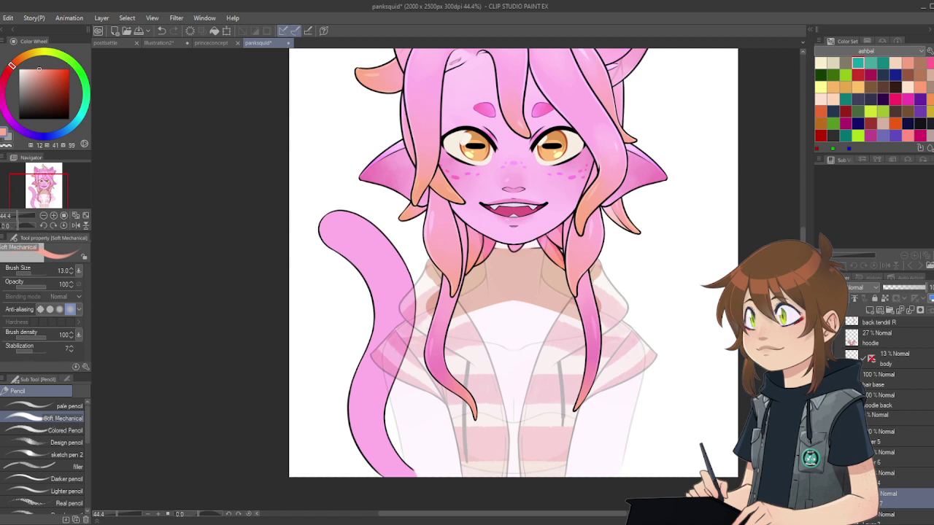
click(36, 271)
mouse_move(332, 226)
mouse_down()
mouse_move(346, 246)
mouse_move(338, 250)
mouse_move(329, 224)
mouse_move(355, 235)
mouse_up()
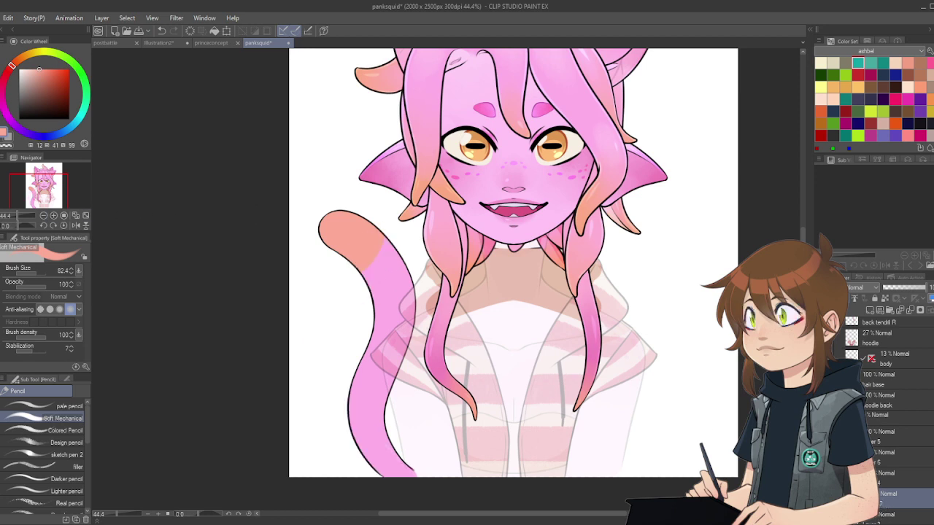
key(j)
mouse_move(387, 252)
mouse_down()
mouse_move(357, 248)
mouse_move(369, 272)
mouse_move(401, 282)
mouse_move(391, 285)
mouse_move(351, 254)
mouse_move(384, 271)
mouse_move(385, 251)
mouse_move(324, 229)
mouse_move(361, 244)
mouse_move(369, 313)
mouse_move(393, 330)
mouse_move(406, 294)
mouse_move(397, 305)
mouse_move(362, 255)
mouse_move(386, 268)
mouse_move(333, 228)
mouse_move(387, 270)
mouse_move(365, 244)
mouse_up()
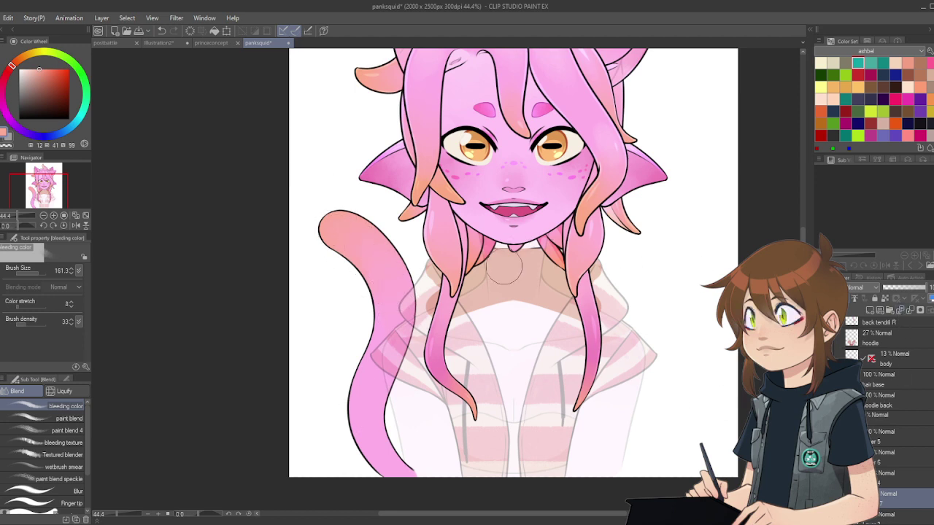
Step: Paint a size 49.8 highlight down the second tentacle in deep pink sampled from the ear, as a reduced-opacity Glow dodge layer
alt+click(657, 171)
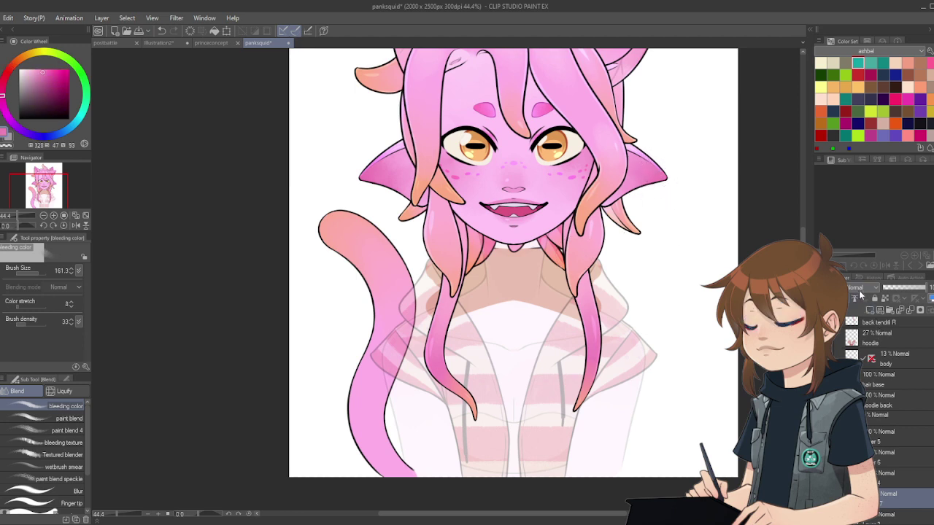
click(868, 97)
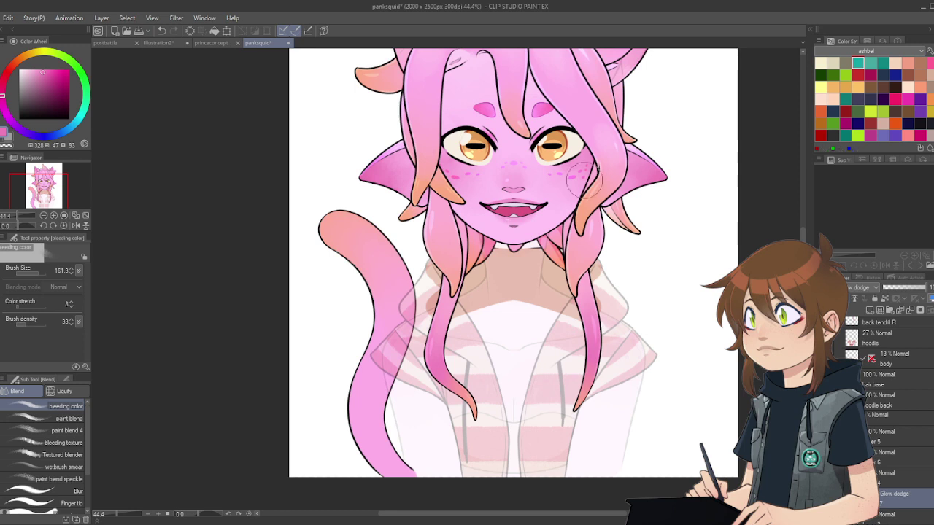
key(p)
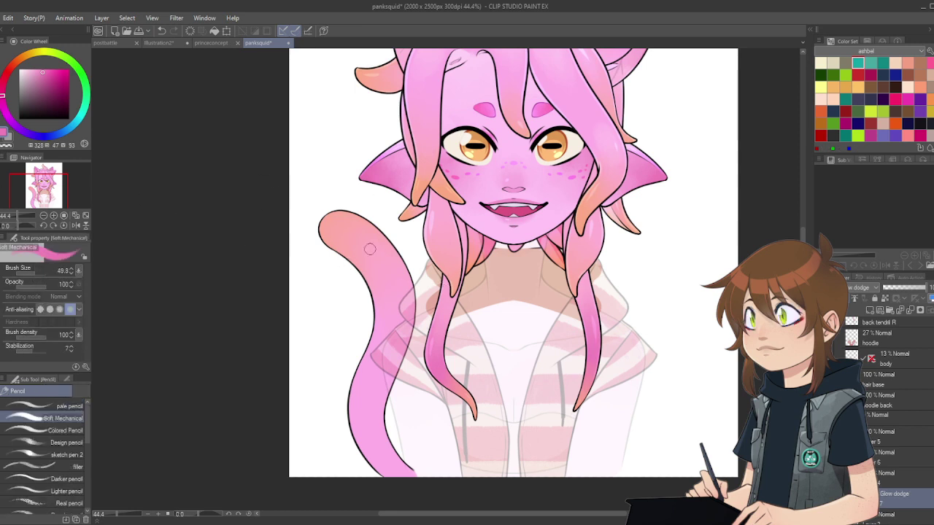
mouse_move(361, 238)
mouse_down()
mouse_move(392, 286)
mouse_move(398, 328)
mouse_up()
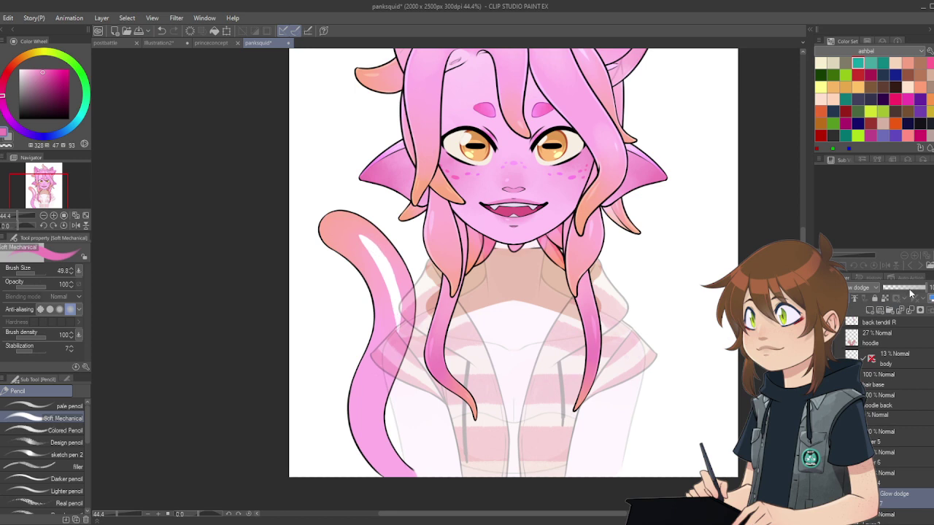
drag(910, 292, 900, 292)
Step: Soften the second tentacle's highlight with the bleeding color brush at size 82.4
key(j)
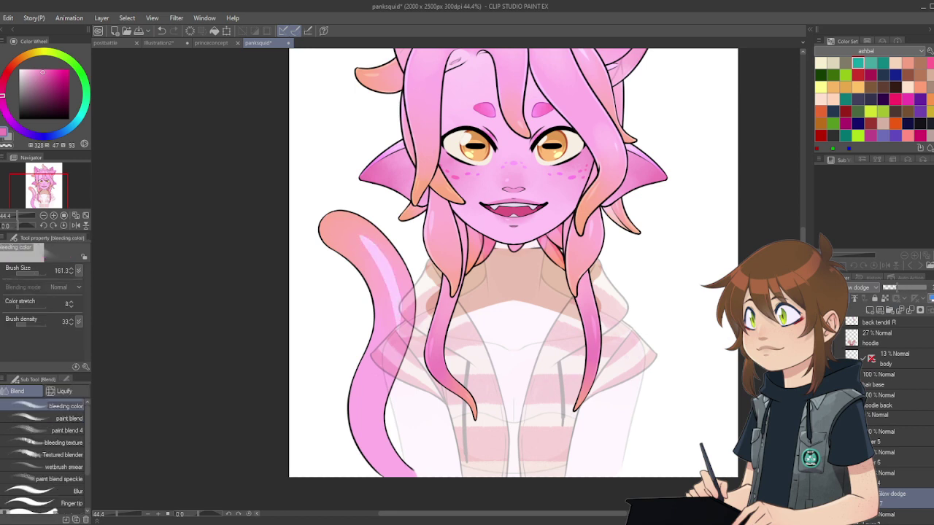
drag(34, 271, 45, 272)
mouse_move(387, 289)
mouse_down()
mouse_move(389, 350)
mouse_move(396, 343)
mouse_move(386, 302)
mouse_move(385, 354)
mouse_move(399, 320)
mouse_move(394, 272)
mouse_move(377, 243)
mouse_move(345, 228)
mouse_move(377, 271)
mouse_move(375, 247)
mouse_move(357, 235)
mouse_move(386, 346)
mouse_move(384, 270)
mouse_move(350, 214)
mouse_move(400, 340)
mouse_move(393, 282)
mouse_move(382, 274)
mouse_move(372, 387)
mouse_up()
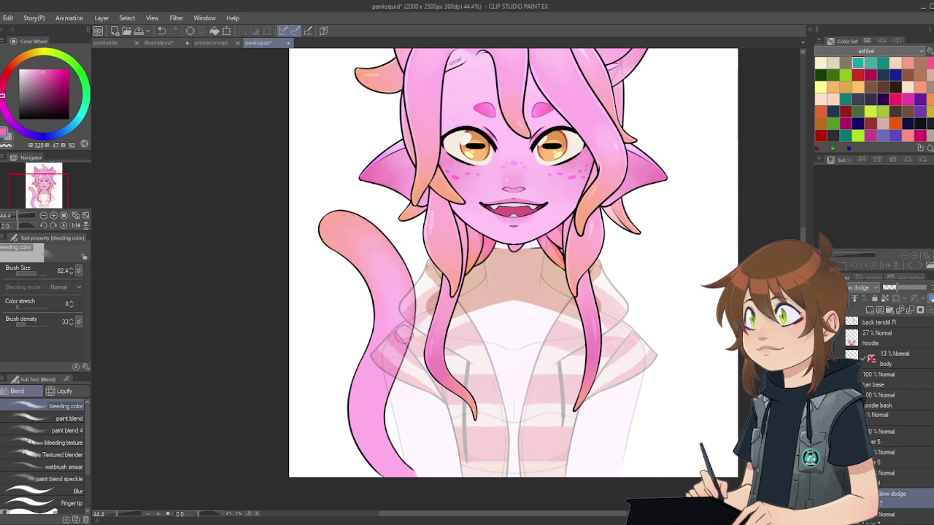
Step: Add a crisp streak, a small dot near the tip and a thin rim highlight to the second tentacle, reducing the Soft Mechanical pencil to size 18.2
key(p)
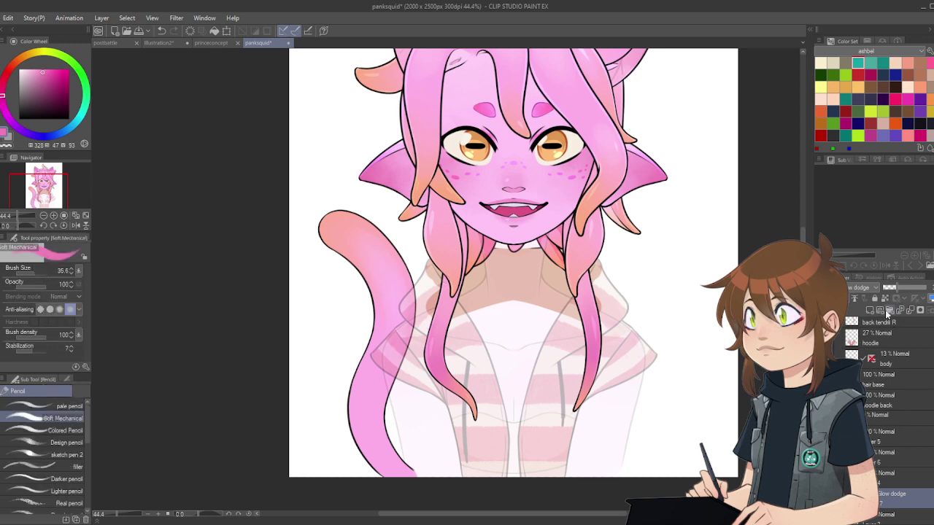
scroll(395, 255, up, 3)
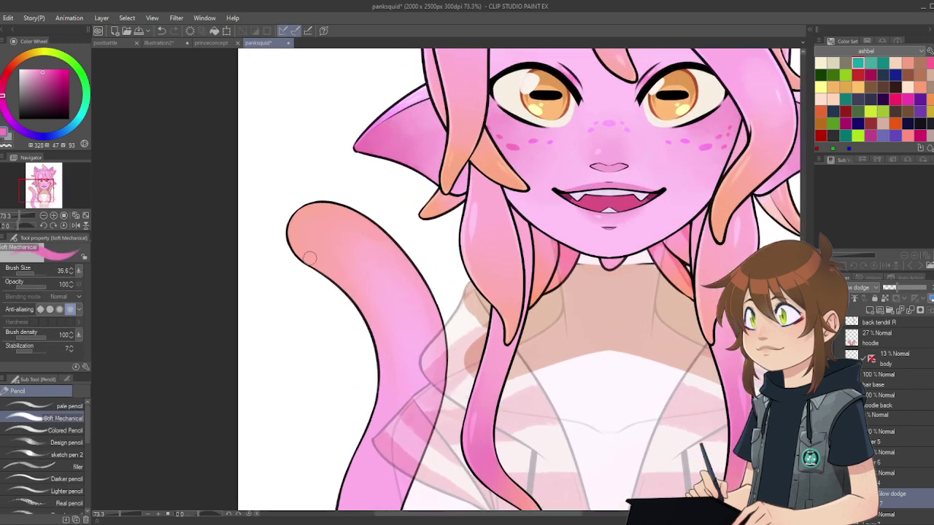
drag(29, 271, 35, 275)
mouse_move(344, 229)
mouse_down()
mouse_move(373, 251)
mouse_move(344, 229)
mouse_move(387, 262)
mouse_move(350, 232)
mouse_up()
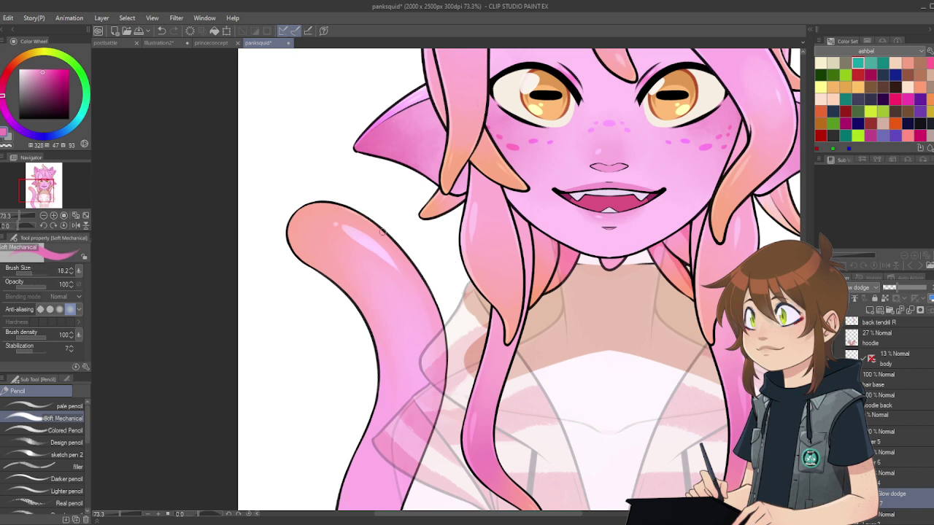
drag(394, 247, 423, 283)
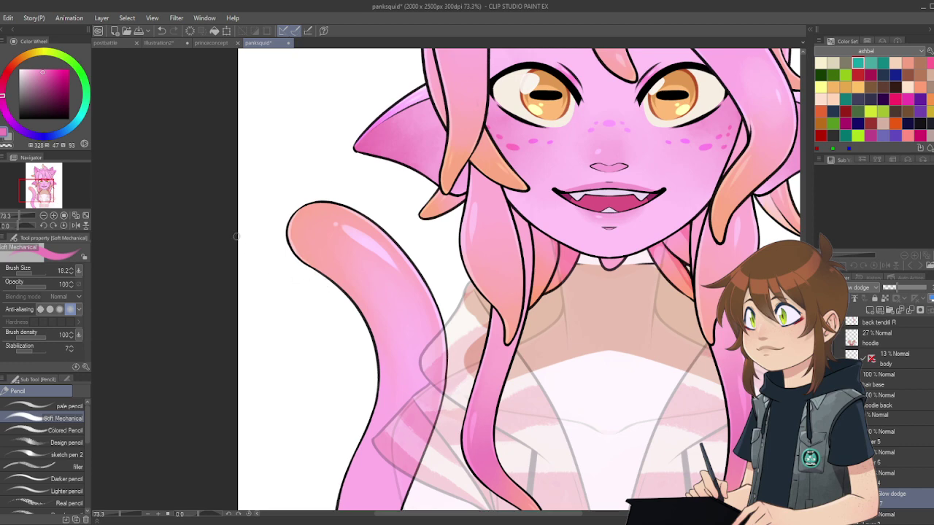
Step: Extend the thin rim highlight along the second tentacle's edges with the size 18.2 pencil and merge the Glow dodge layer into the layer below
click(41, 225)
click(41, 224)
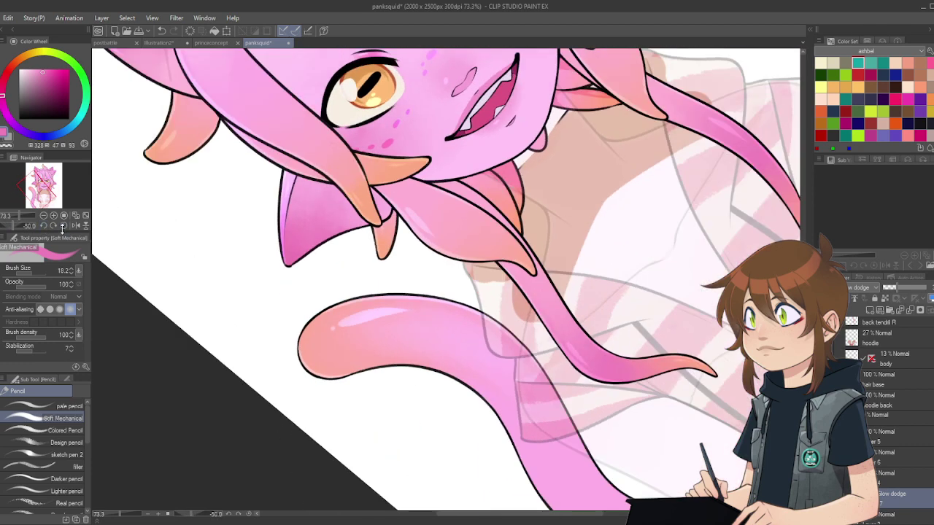
scroll(333, 347, up, 2)
scroll(333, 348, up, 2)
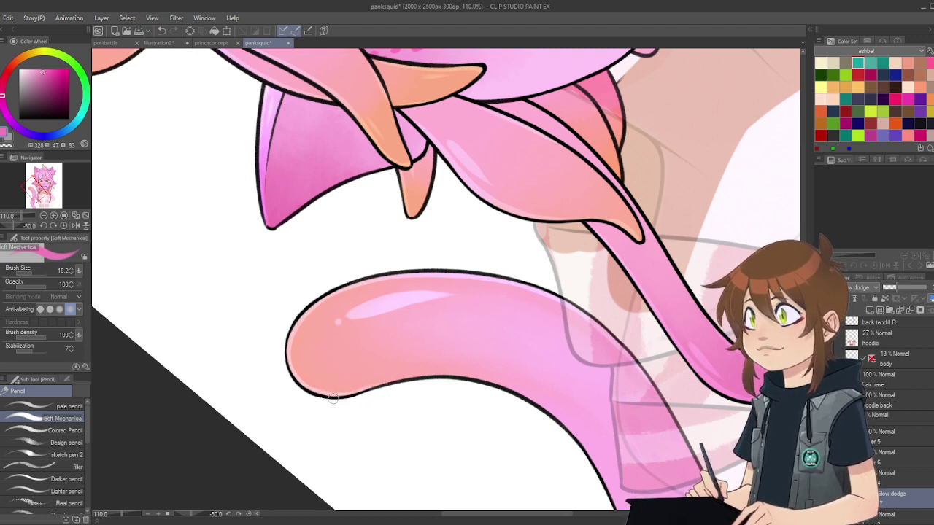
scroll(497, 392, down, 5)
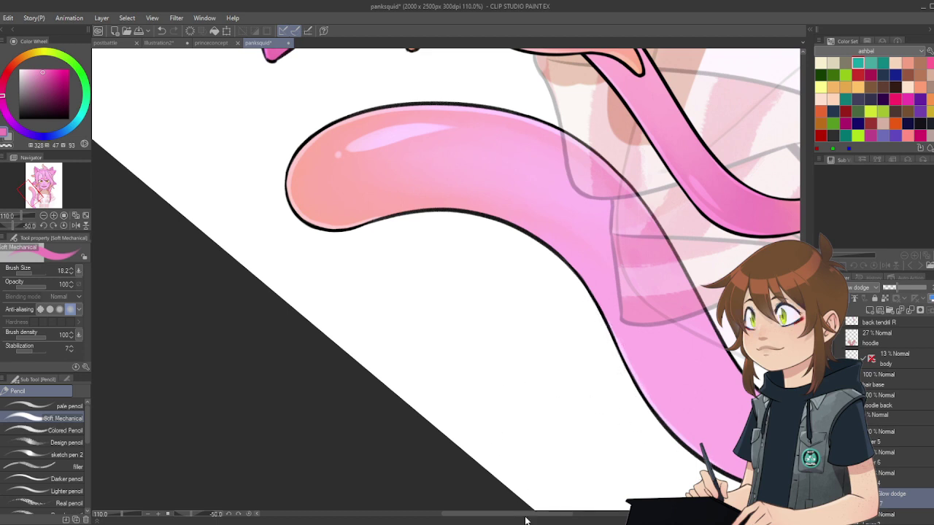
drag(526, 519, 559, 520)
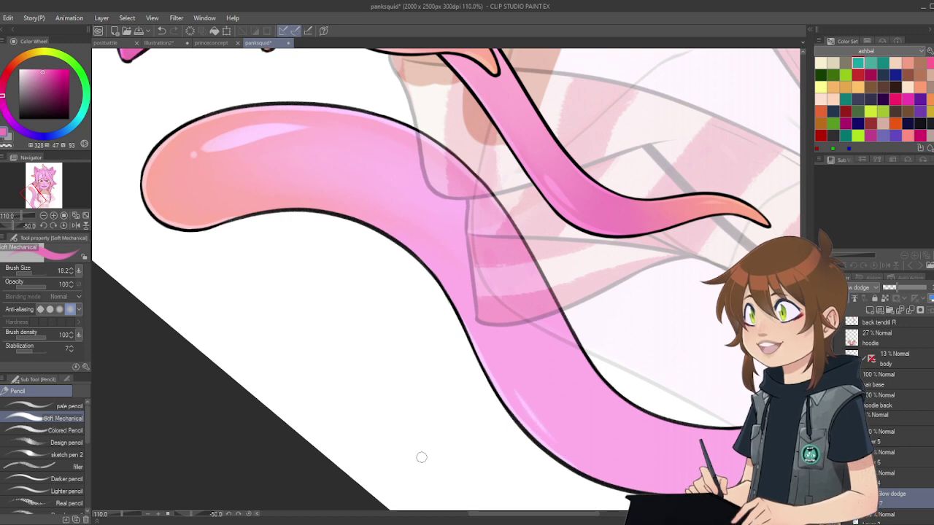
click(64, 226)
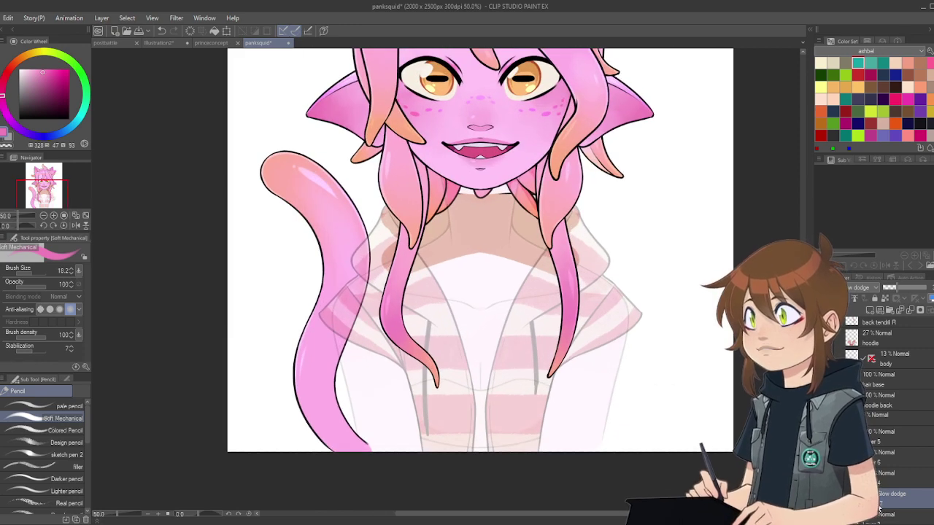
click(912, 312)
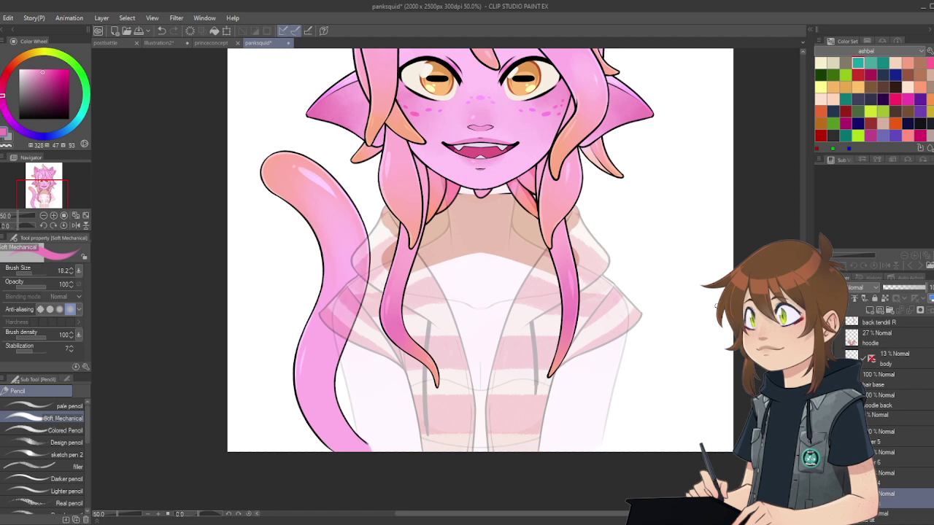
Step: Raise the opacity of the hoodie layer and the body layer to 100%
scroll(551, 256, down, 1)
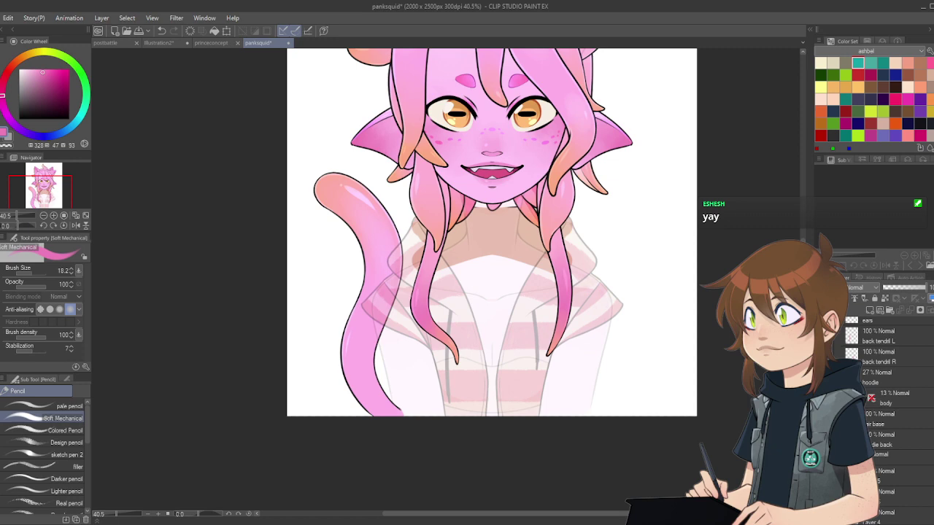
click(868, 375)
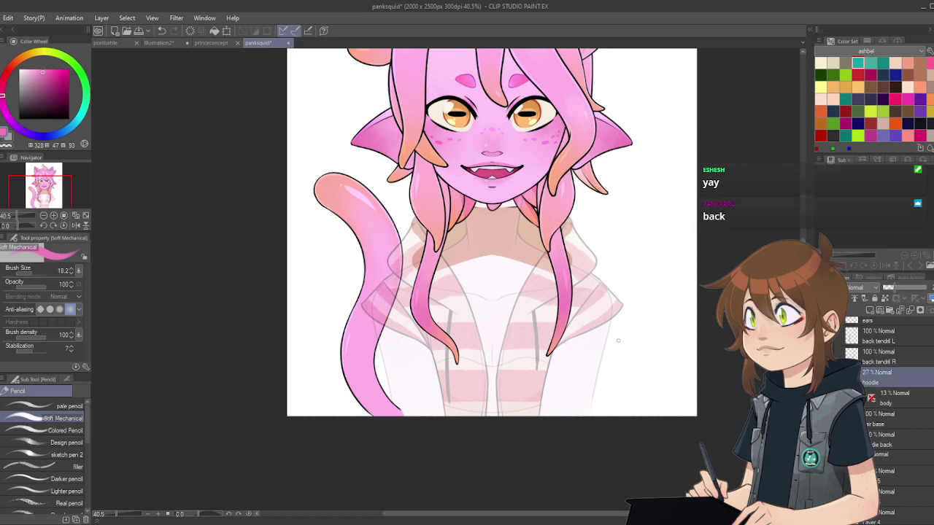
scroll(368, 315, down, 1)
scroll(461, 252, up, 1)
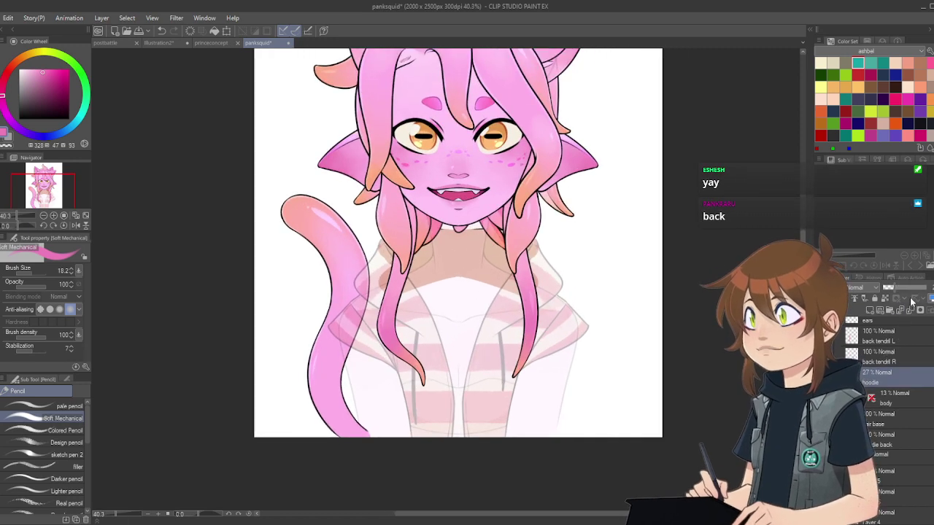
drag(895, 291, 927, 290)
scroll(895, 371, up, 2)
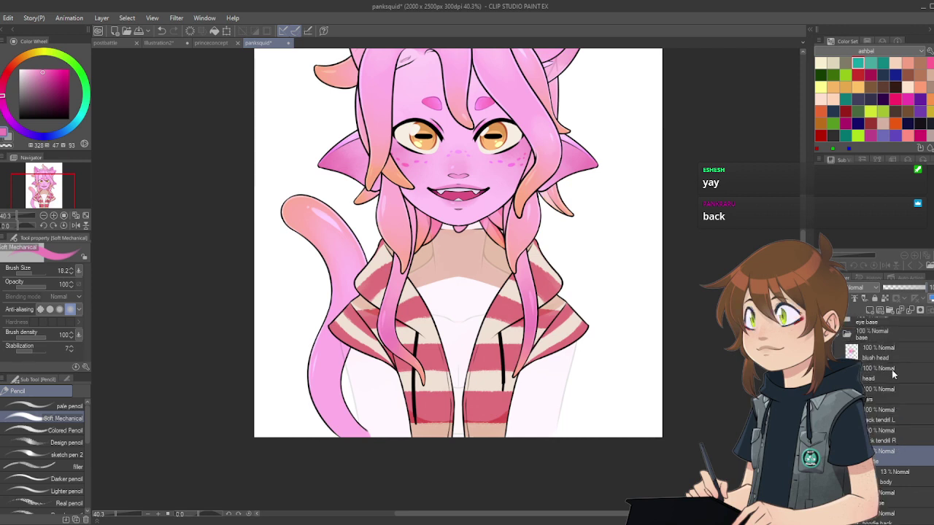
scroll(890, 385, down, 1)
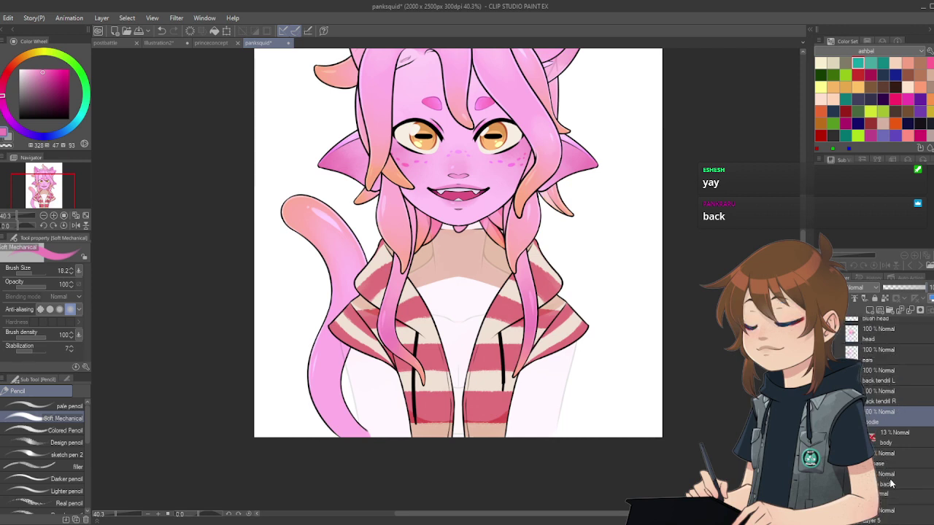
click(905, 443)
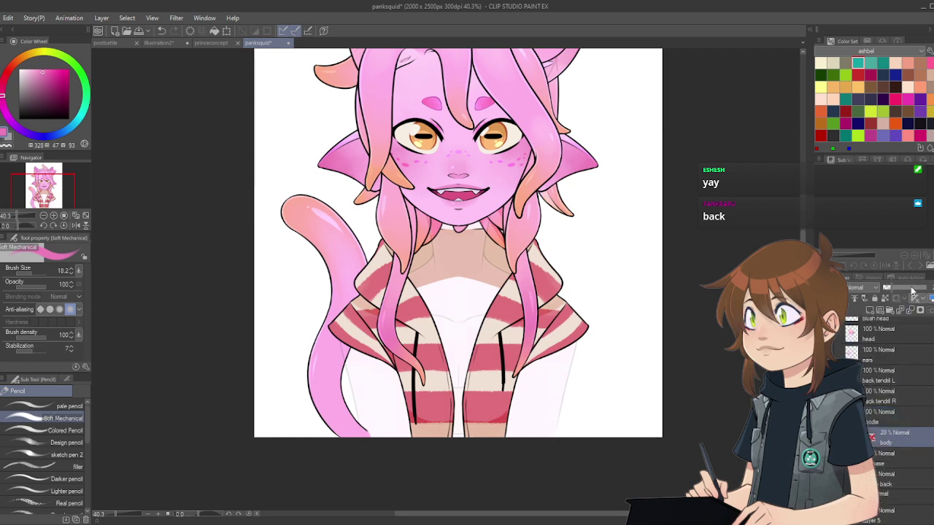
click(913, 290)
scroll(566, 369, down, 2)
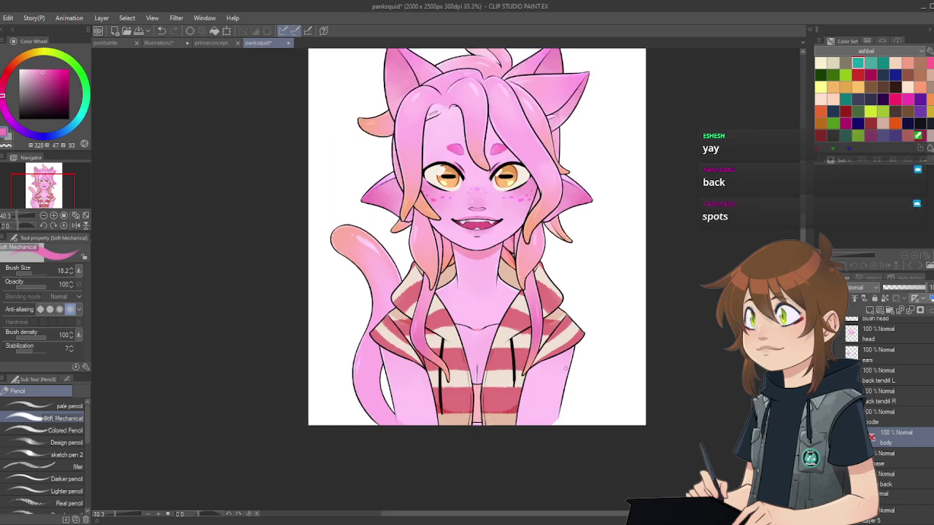
scroll(530, 338, up, 2)
scroll(524, 333, down, 2)
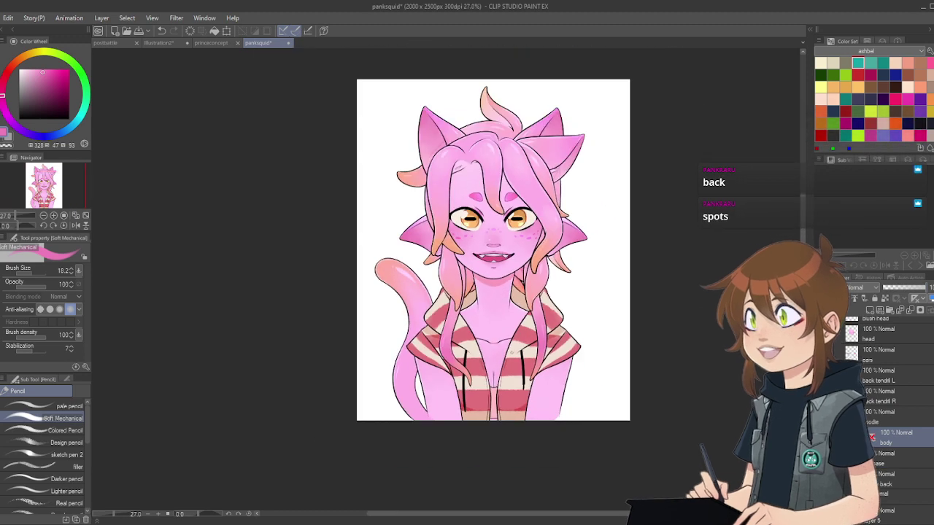
Step: Pick a bright pink and add a new layer directly above the layer of the front ear
scroll(500, 175, up, 5)
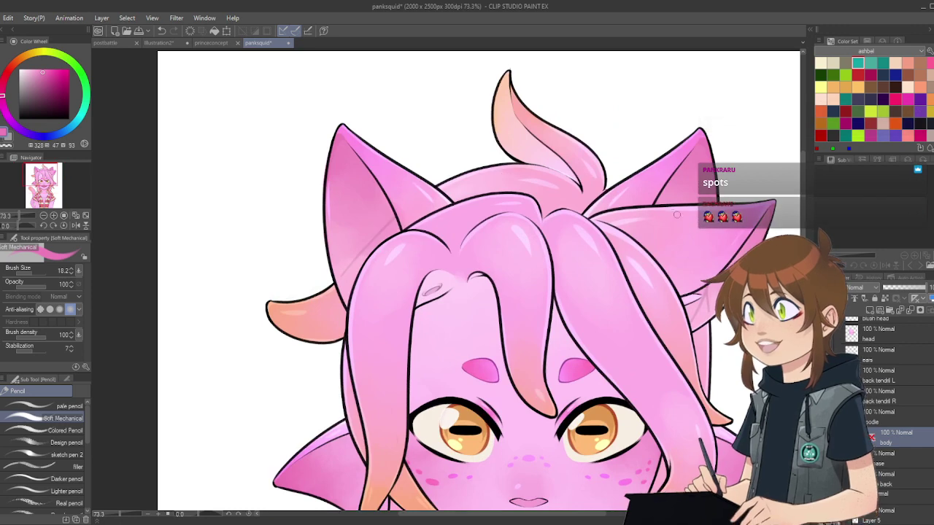
scroll(575, 183, down, 2)
scroll(786, 236, up, 1)
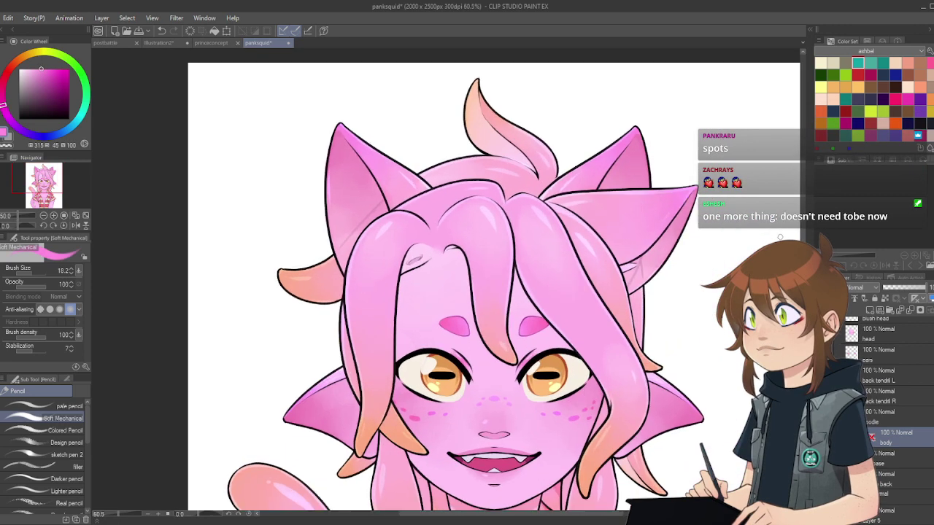
scroll(886, 426, up, 5)
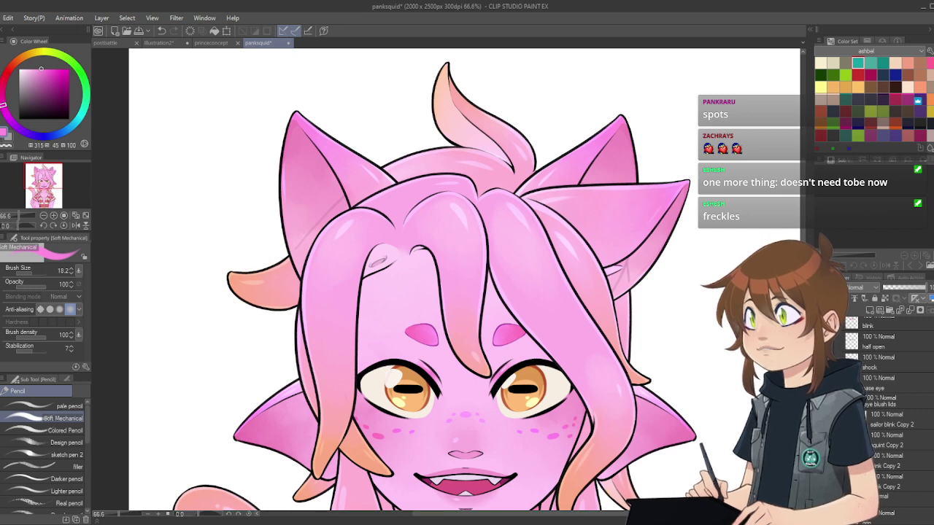
scroll(679, 292, up, 1)
scroll(675, 226, down, 1)
scroll(730, 172, up, 1)
scroll(881, 444, up, 2)
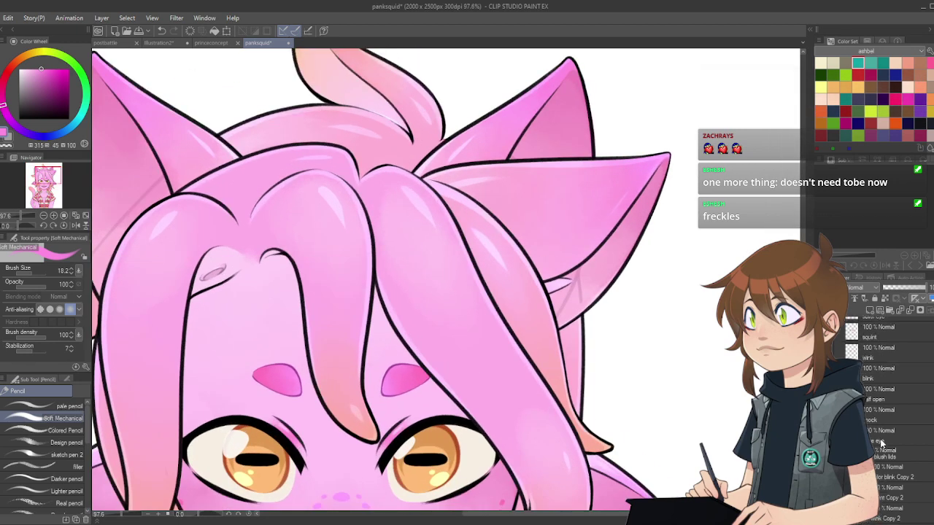
scroll(880, 444, up, 5)
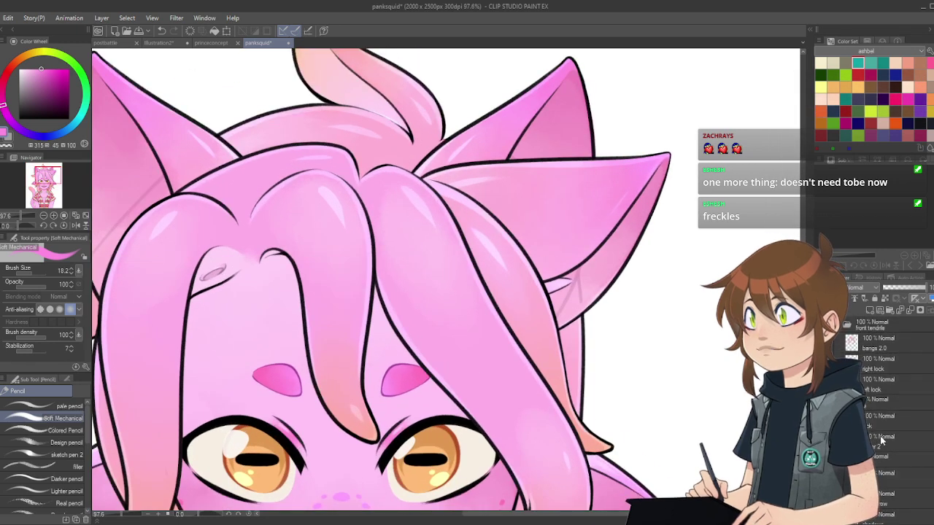
click(883, 438)
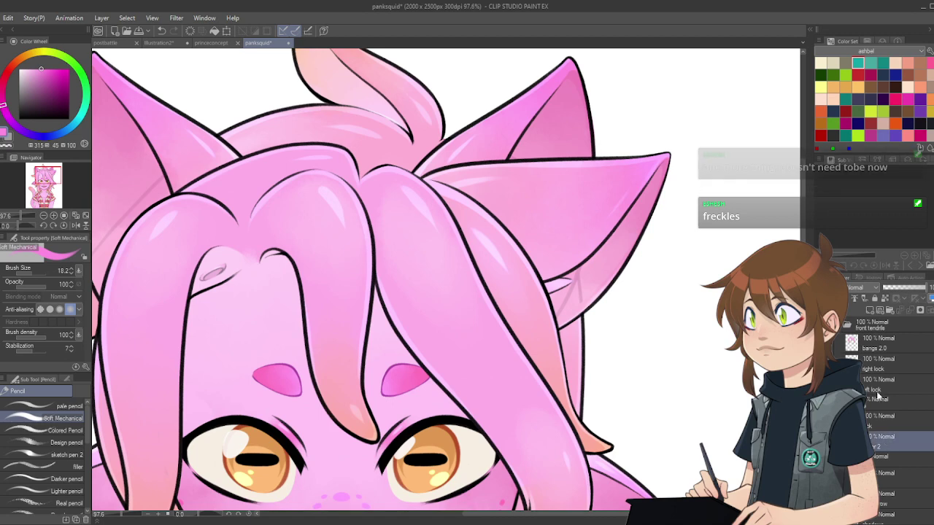
click(869, 310)
scroll(577, 193, down, 1)
scroll(596, 167, up, 1)
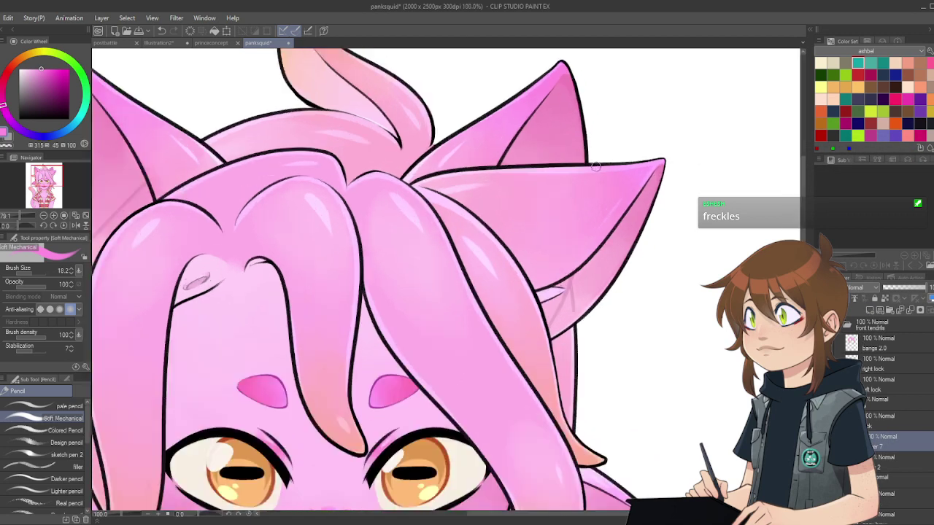
scroll(597, 167, up, 1)
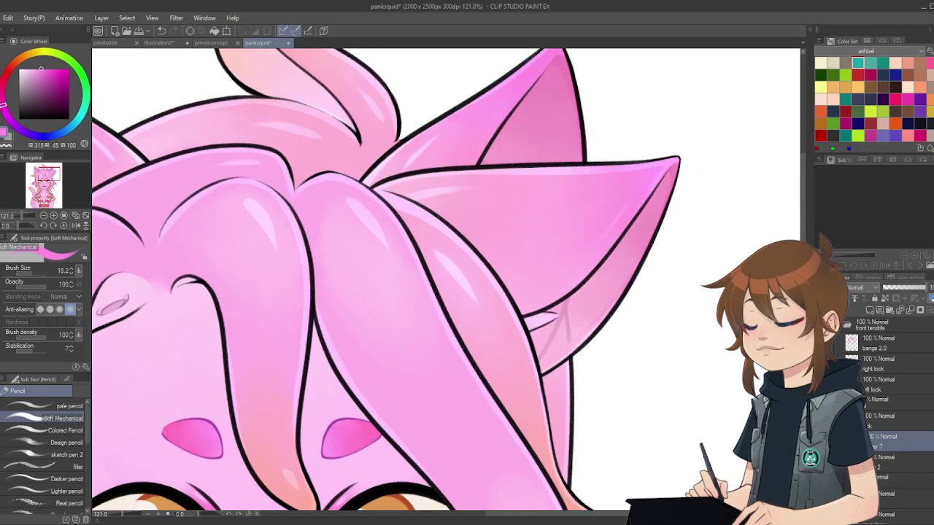
click(879, 417)
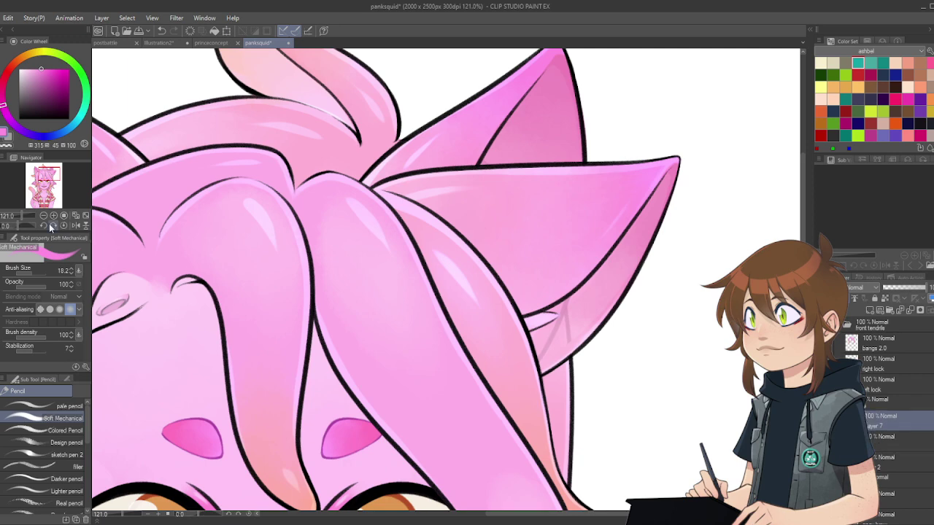
Step: Paint oval pink spots near the front ear's tip on a Linear burn layer at 29% opacity, reducing the pencil to size 7.9
drag(40, 227, 29, 246)
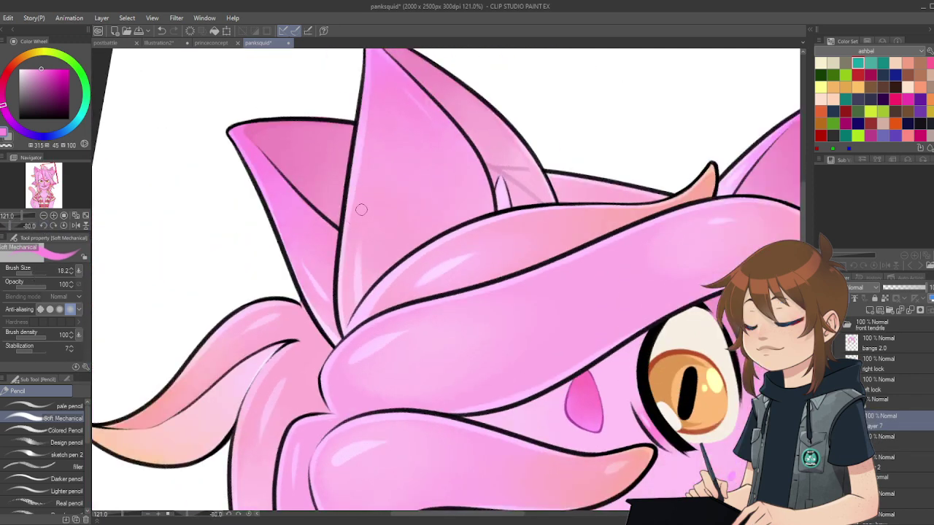
scroll(374, 182, up, 2)
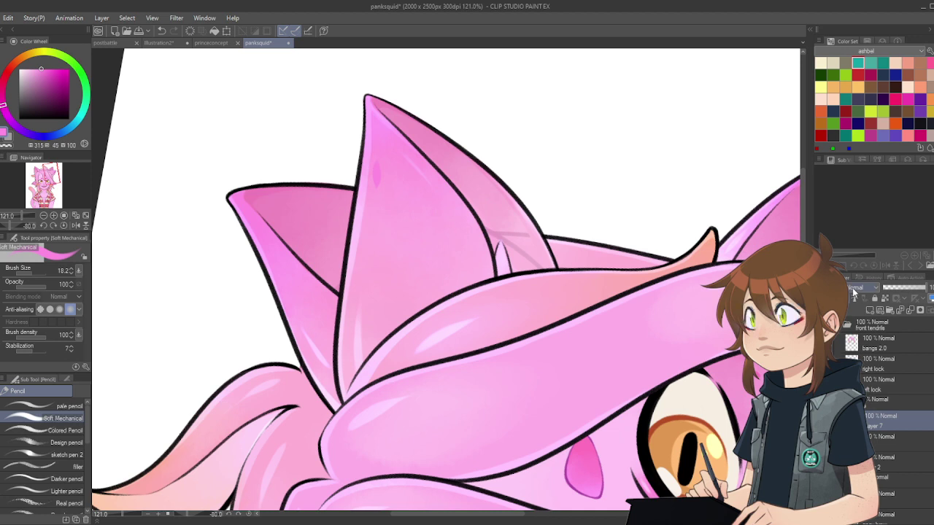
click(869, 292)
click(858, 120)
drag(905, 290, 895, 288)
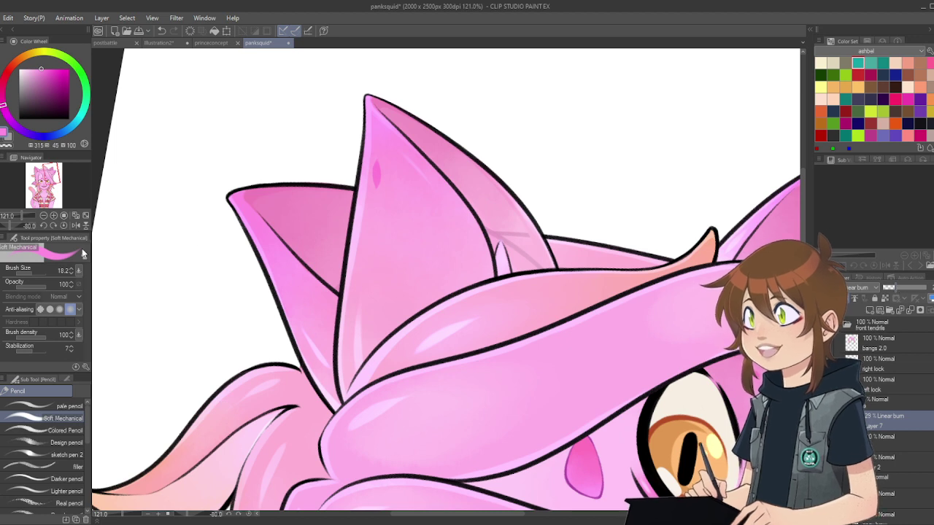
drag(33, 273, 28, 274)
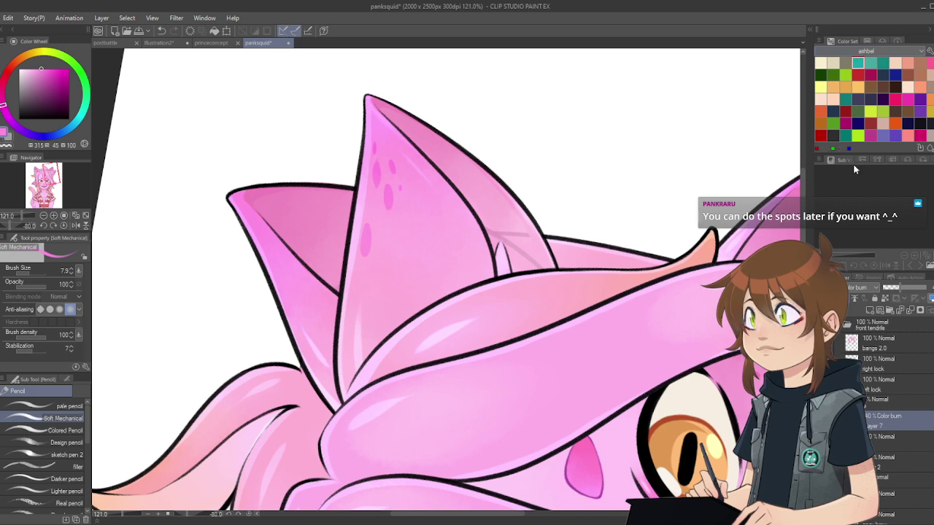
Step: Try Overlay on the front ear's spots layer and settle on Linear burn as its blending mode
scroll(875, 291, up, 1)
click(853, 128)
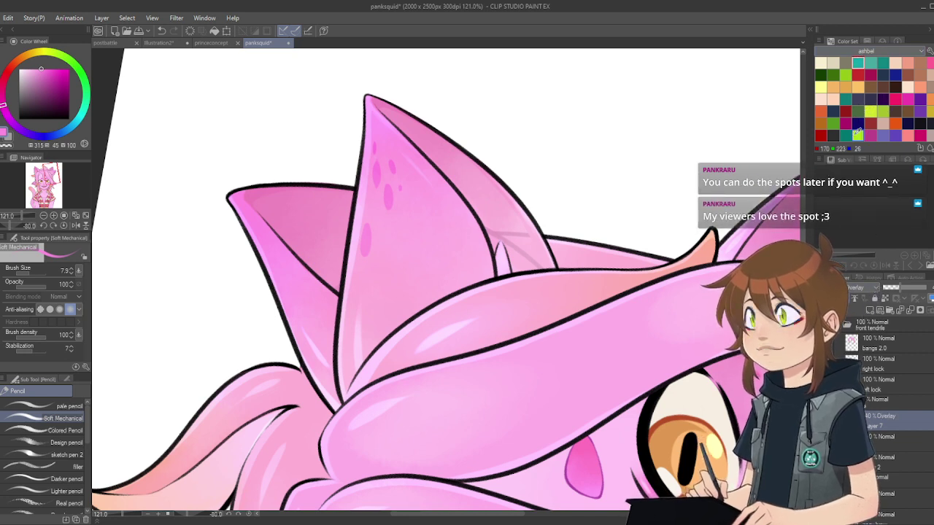
click(862, 291)
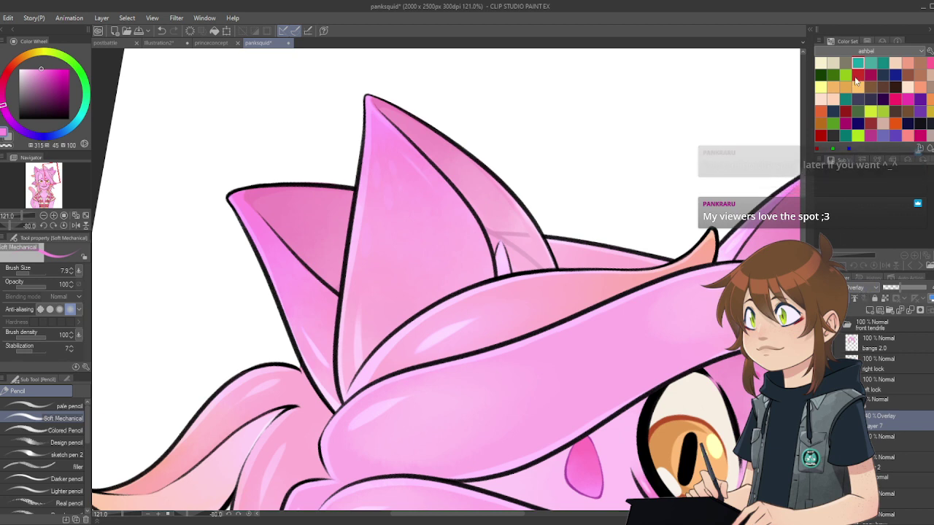
click(854, 64)
Step: Scatter more spots over the front ear's tip and edge with the Soft Mechanical pencil at size 13.0
drag(18, 274, 30, 274)
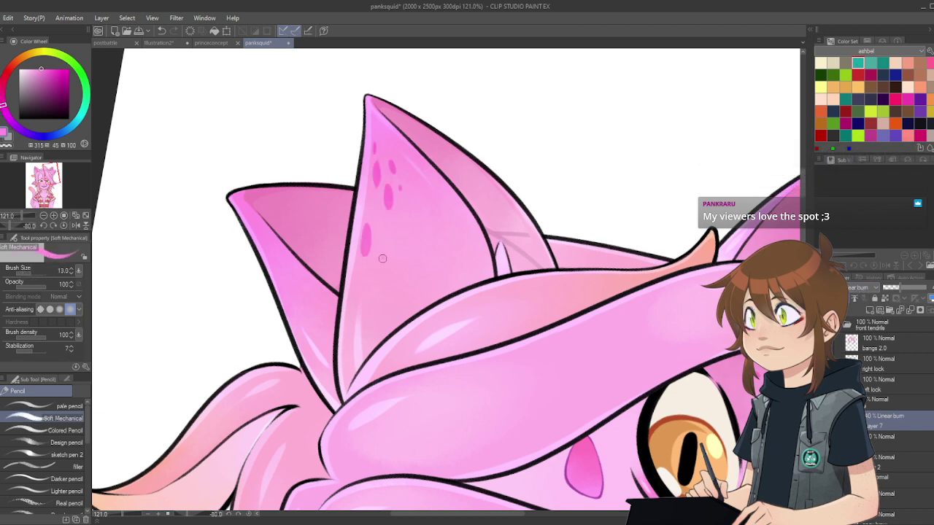
click(381, 259)
click(379, 132)
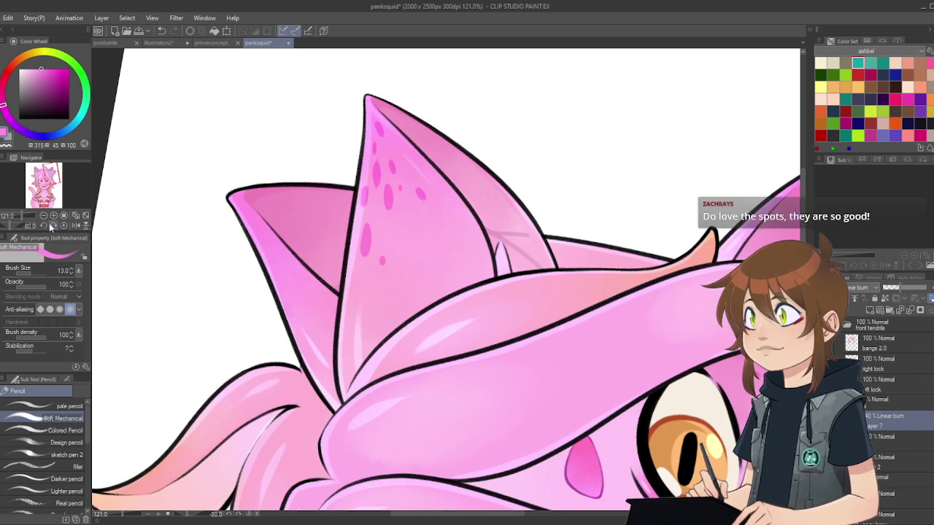
Step: Merge the spots layer into the front ear's layer and lower that layer's opacity to reveal the ear behind it
click(71, 226)
drag(536, 515, 506, 514)
scroll(505, 506, down, 5)
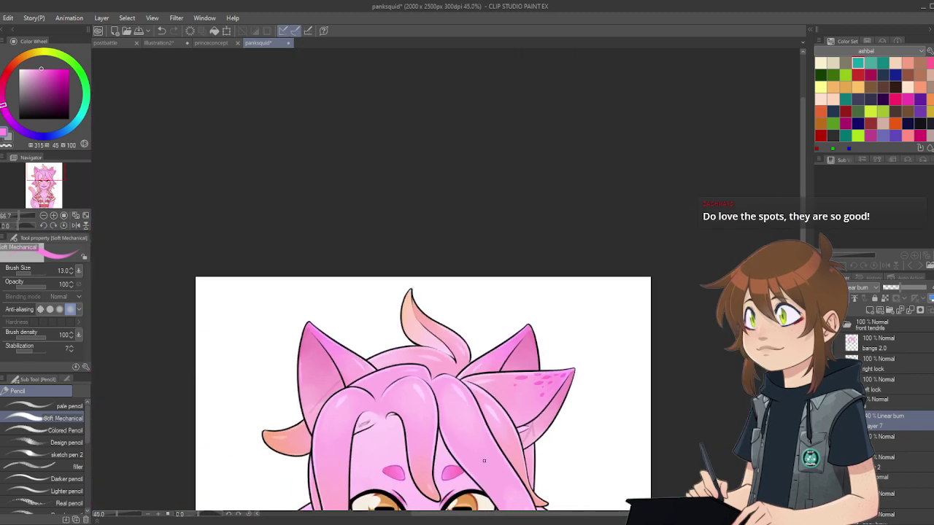
scroll(573, 466, up, 2)
scroll(572, 465, up, 5)
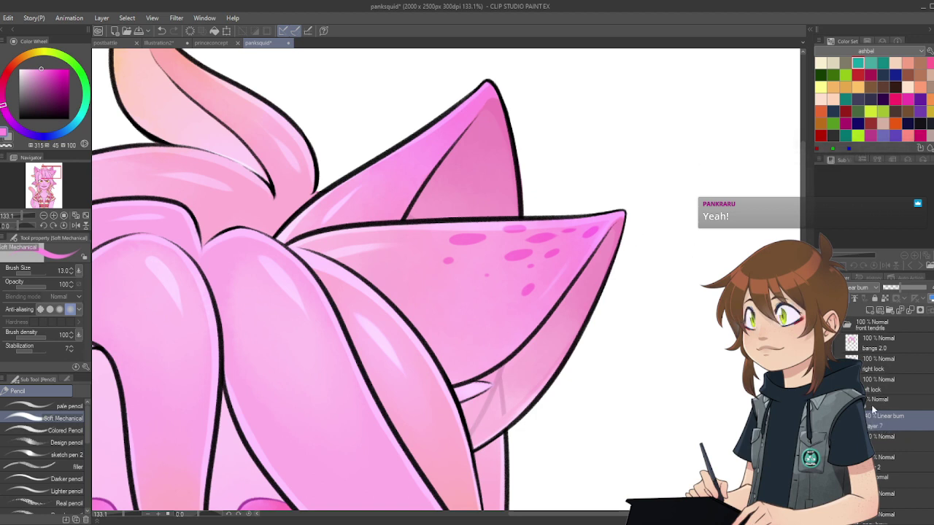
click(910, 311)
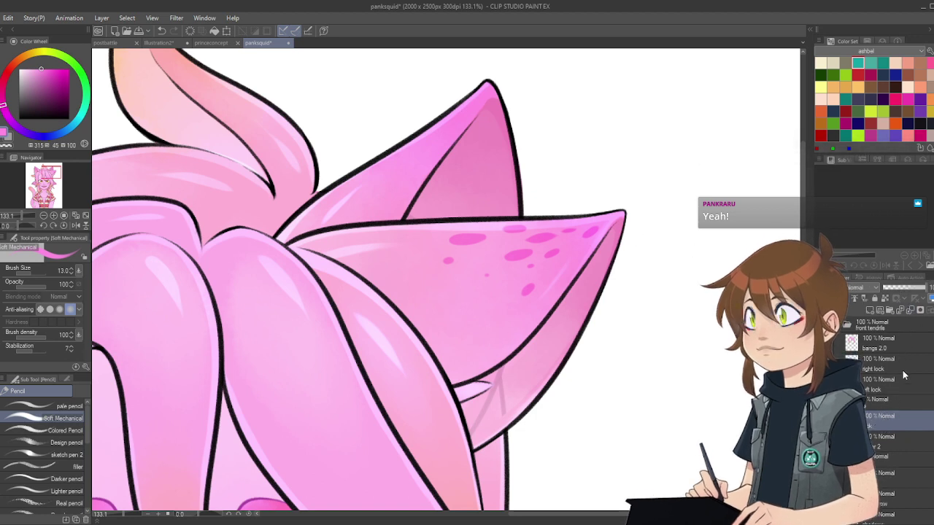
drag(918, 292, 910, 293)
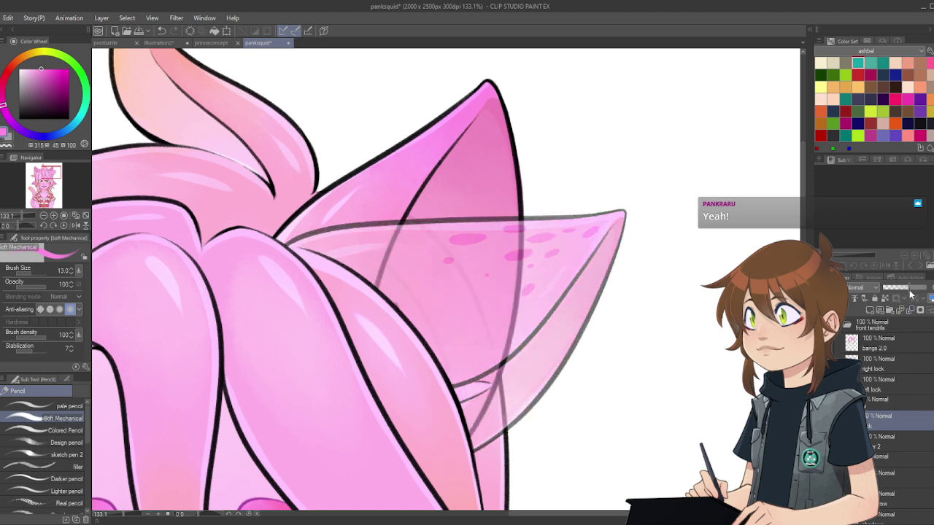
Step: Paint pink spots along the upright right ear's outer edge on a new Linear burn layer at reduced opacity
click(871, 438)
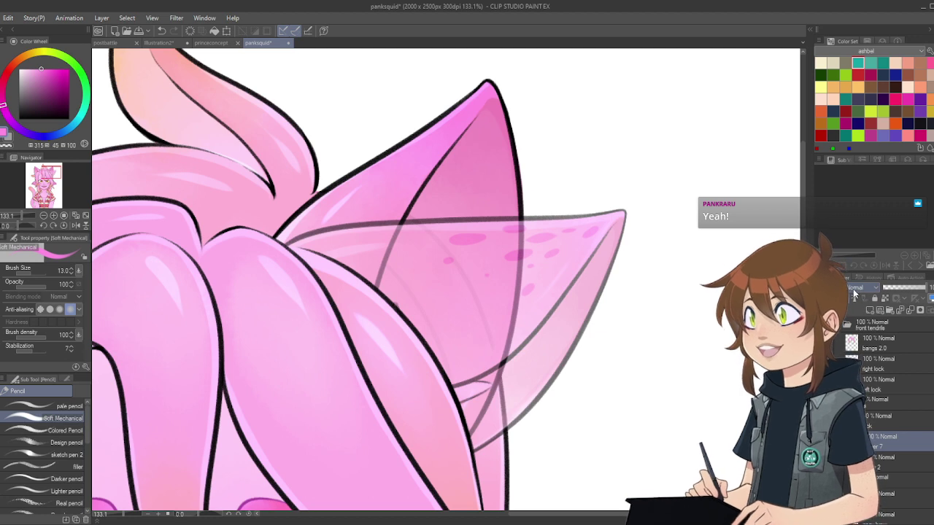
click(855, 288)
click(858, 186)
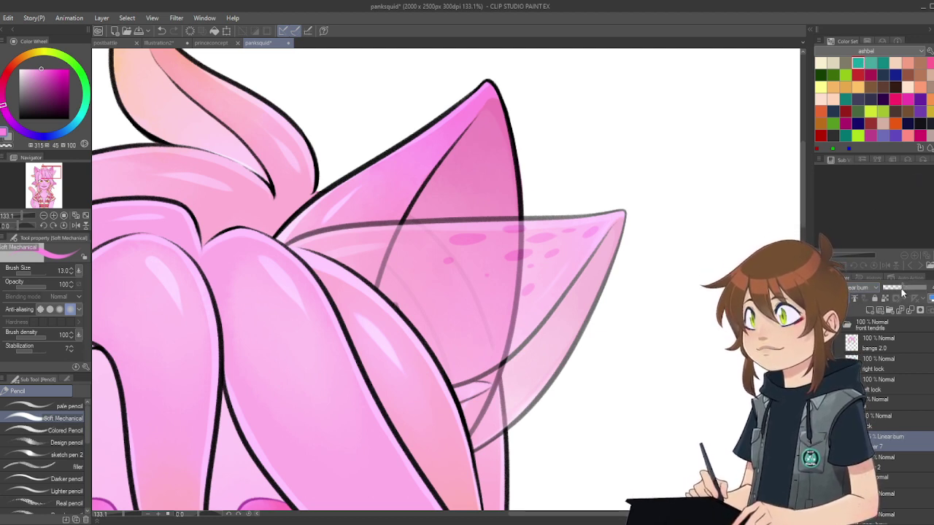
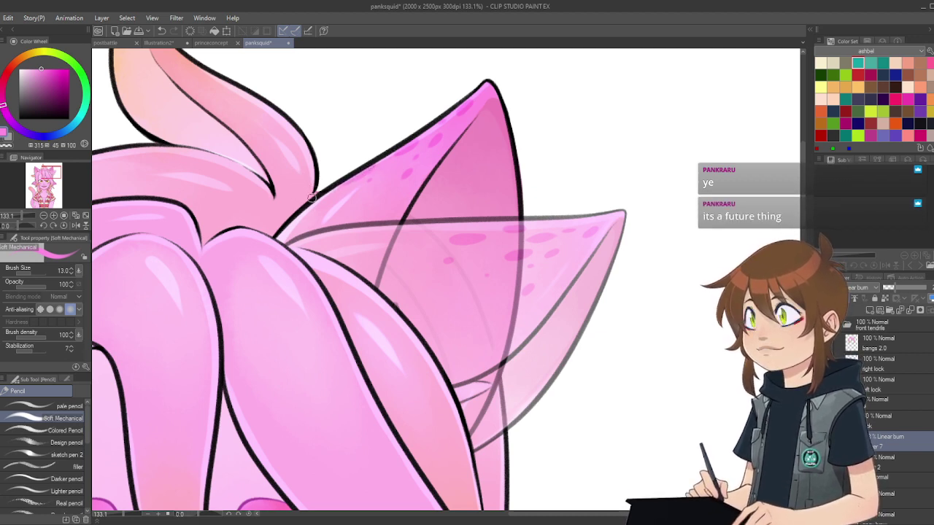
scroll(340, 213, up, 1)
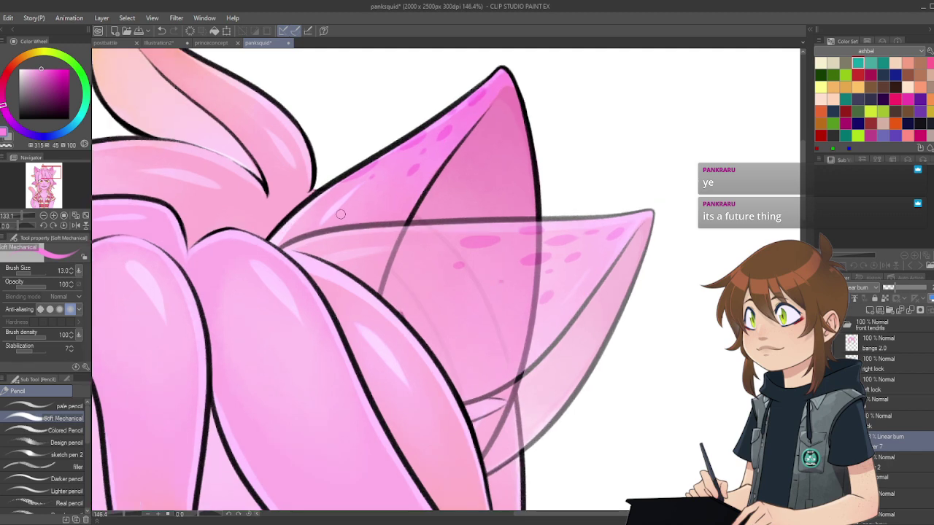
scroll(445, 208, down, 8)
scroll(347, 192, up, 5)
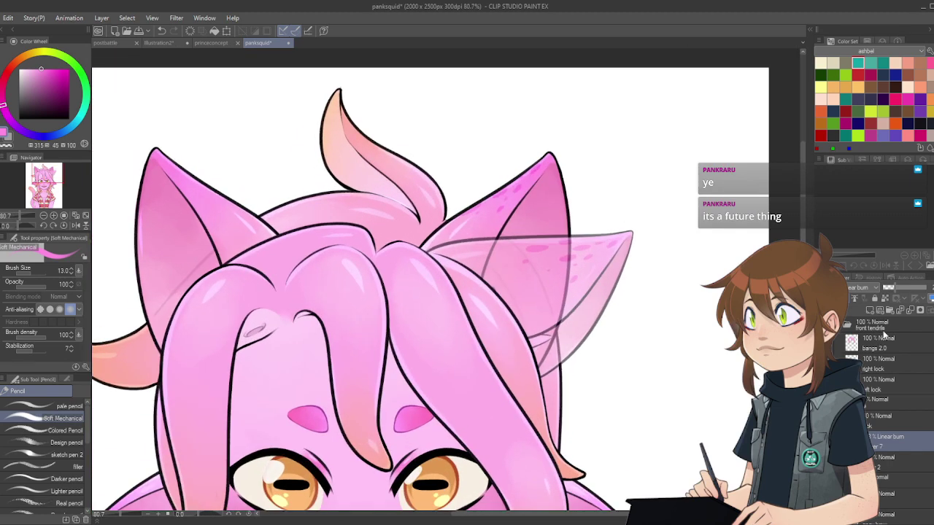
Step: Restore the folded front ear's layer to full opacity and merge the upright ear's spots layer into the layer below
click(882, 427)
drag(910, 292, 929, 289)
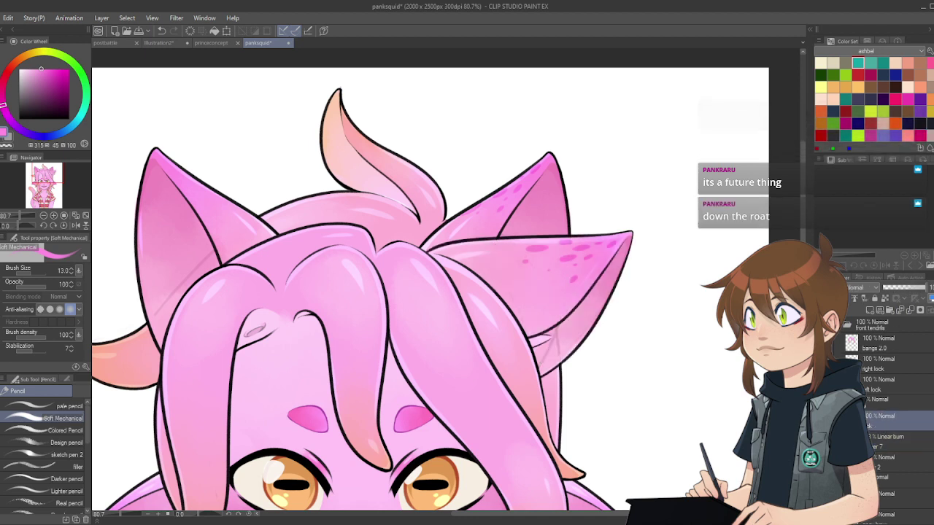
click(896, 445)
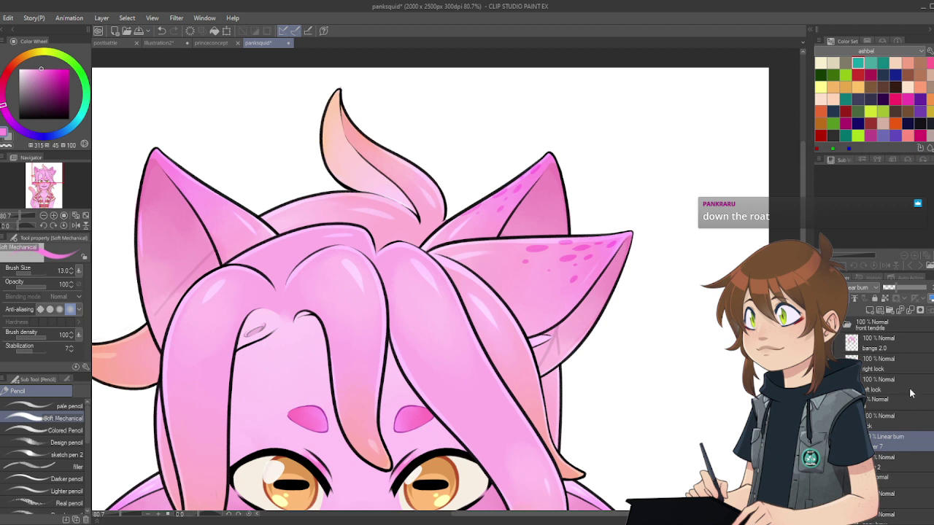
click(920, 311)
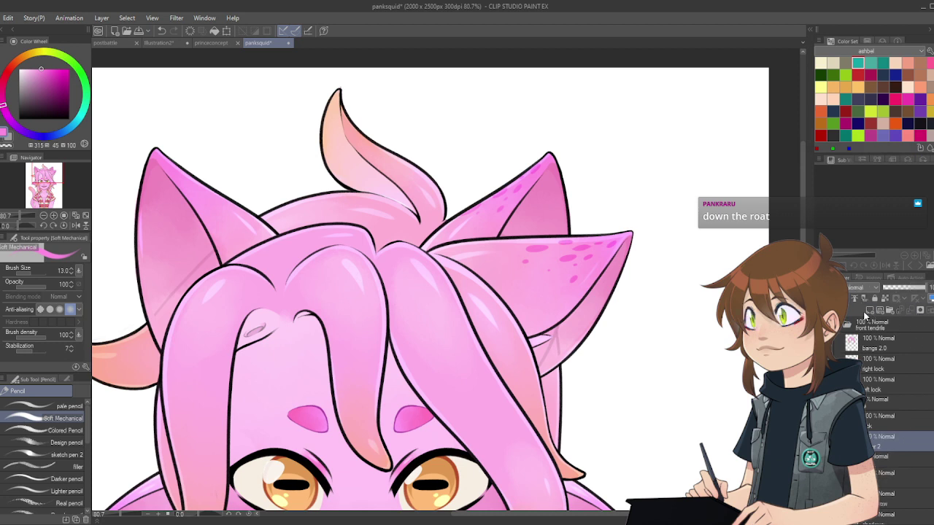
Step: Paint oval pink spots down the left ear's outer edge on a new Linear burn layer at reduced opacity, using the size 13.0 pencil
click(866, 312)
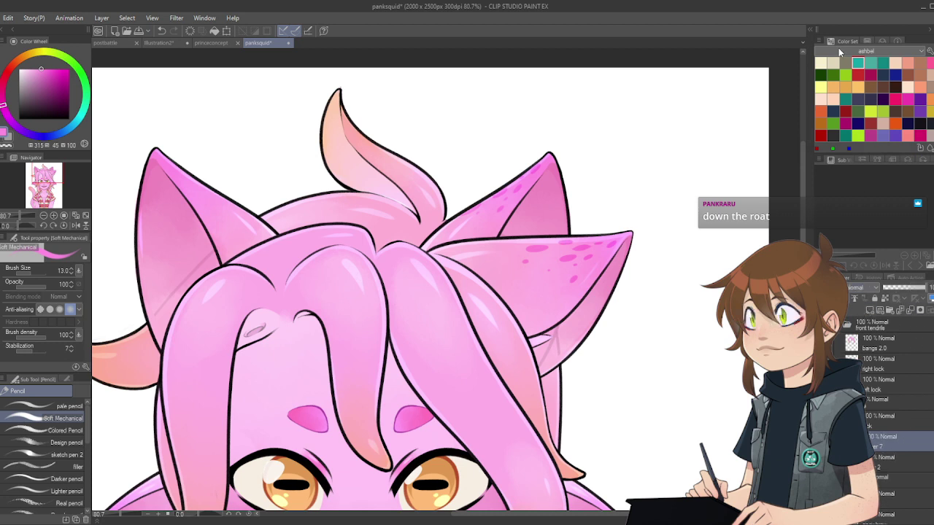
click(844, 60)
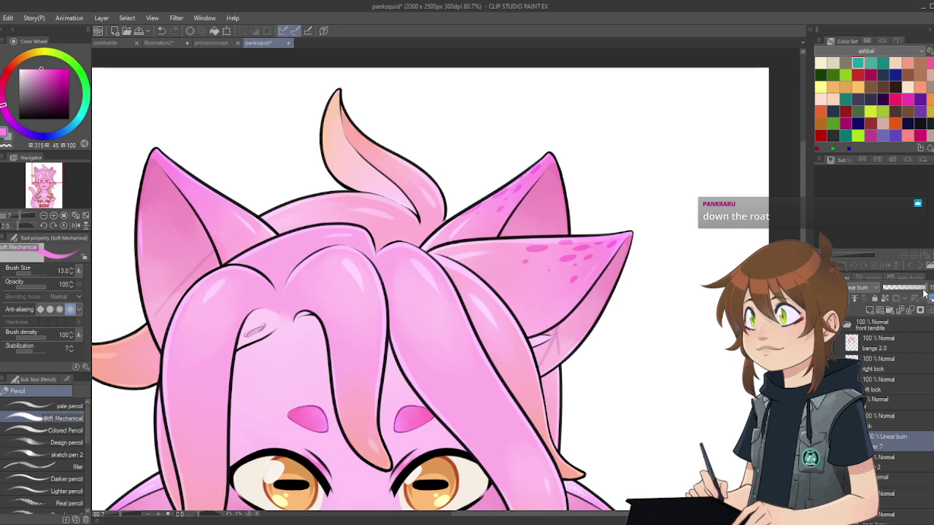
drag(923, 293, 897, 293)
scroll(699, 230, down, 2)
scroll(335, 189, up, 3)
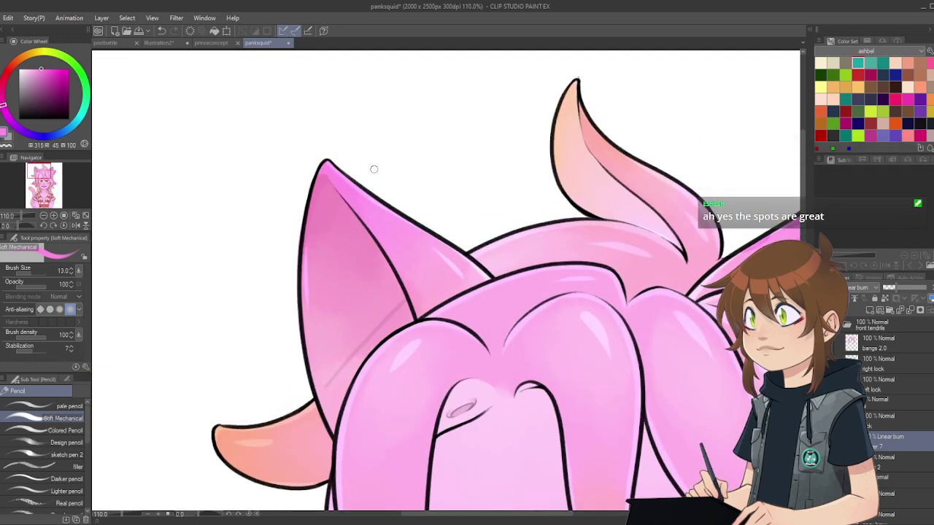
scroll(374, 169, up, 3)
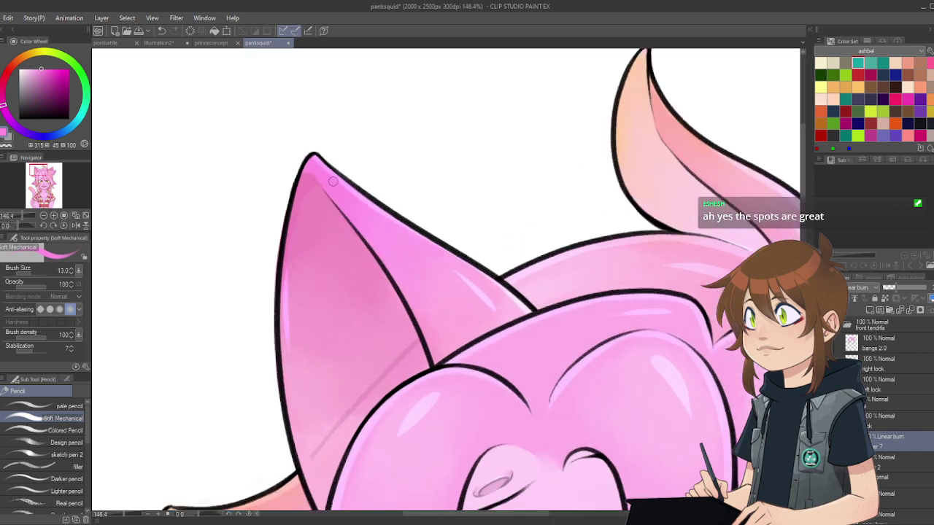
drag(343, 193, 352, 199)
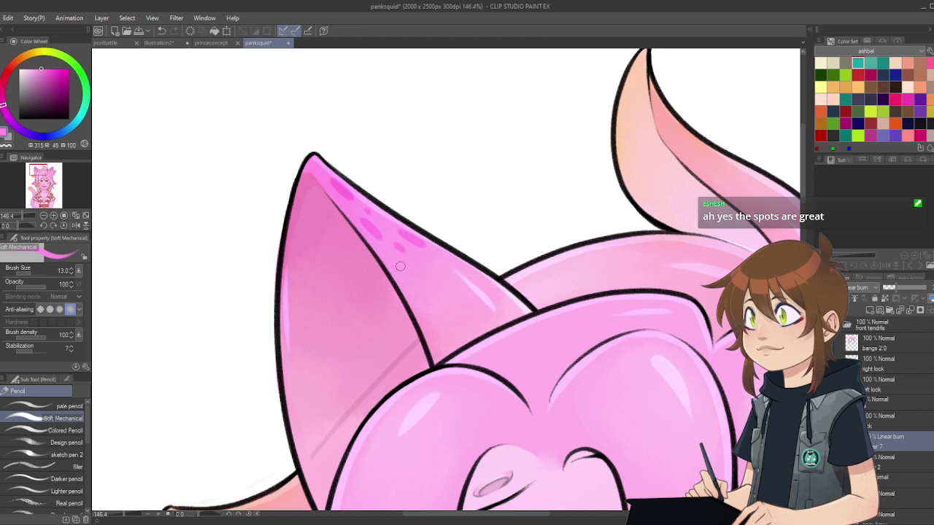
drag(400, 267, 407, 277)
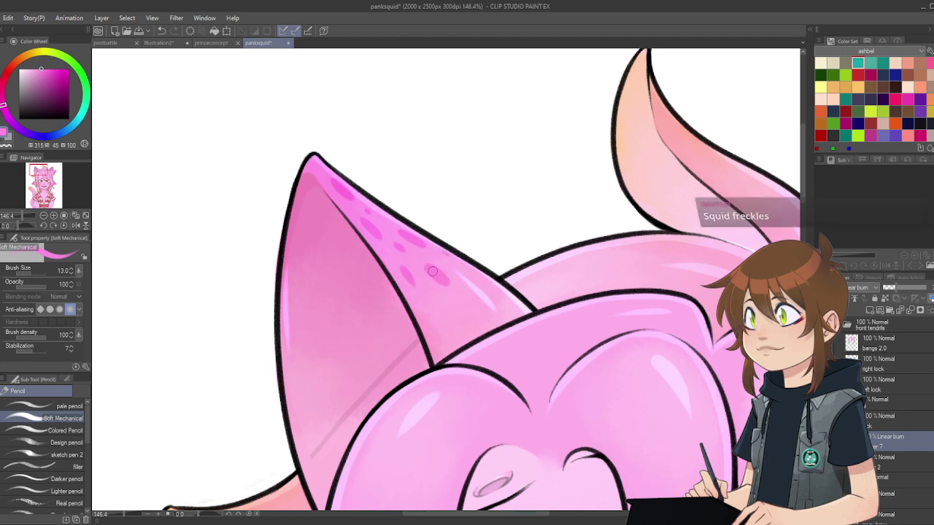
Step: Add a tiny pink spot at the very tip of the left ear
scroll(425, 349, down, 3)
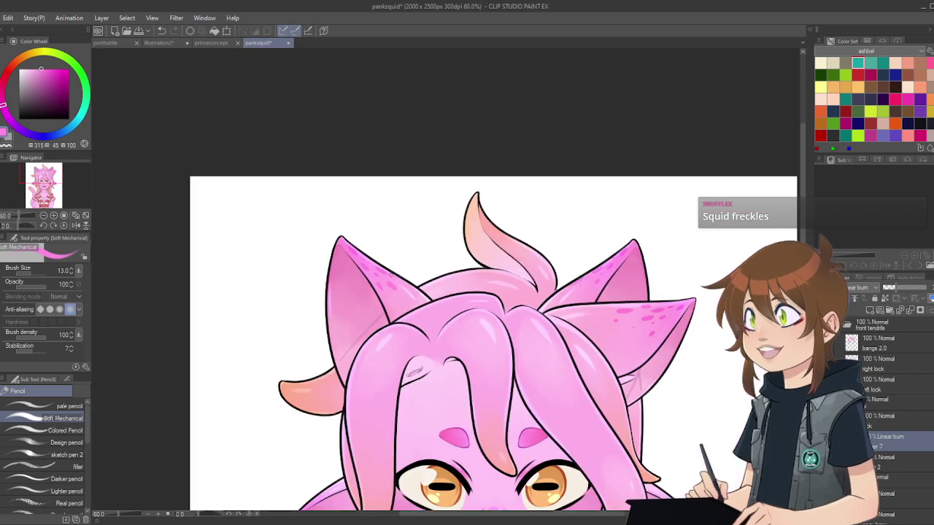
scroll(405, 276, down, 1)
scroll(467, 302, up, 2)
scroll(464, 299, up, 2)
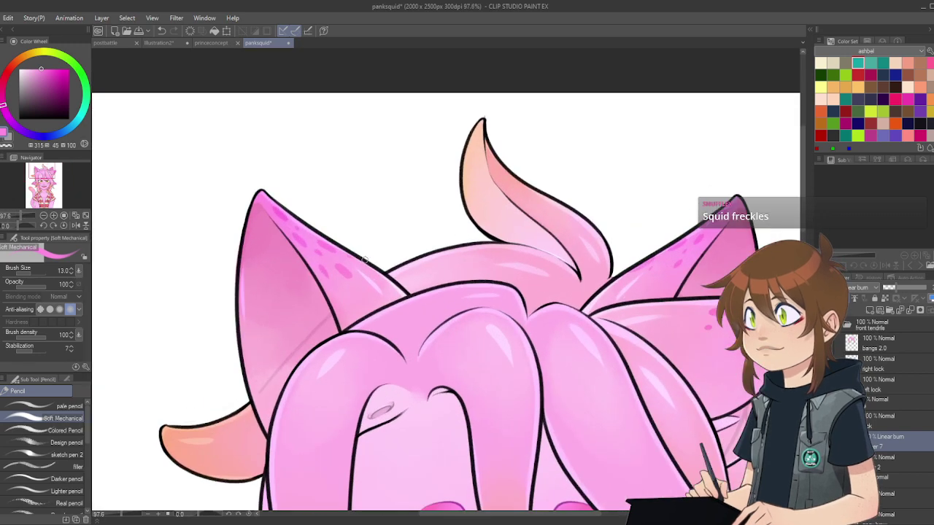
scroll(361, 251, up, 2)
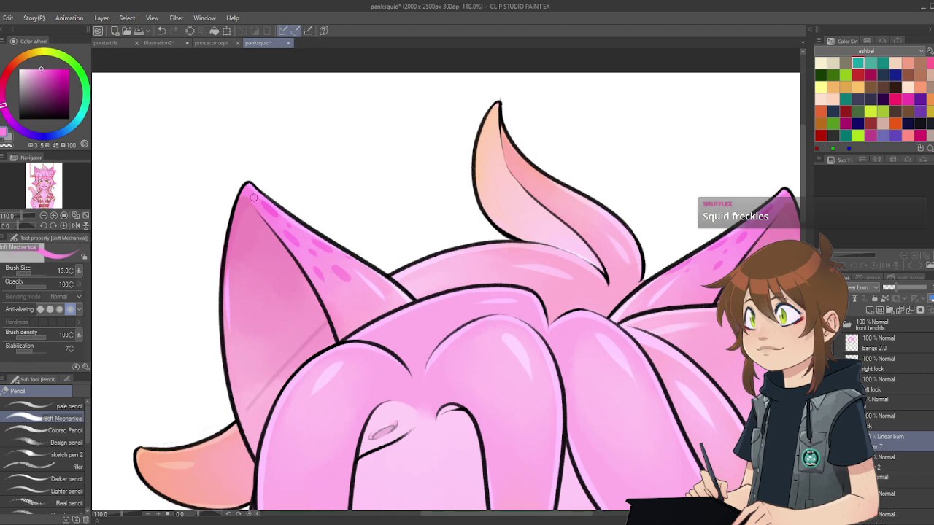
scroll(318, 167, down, 4)
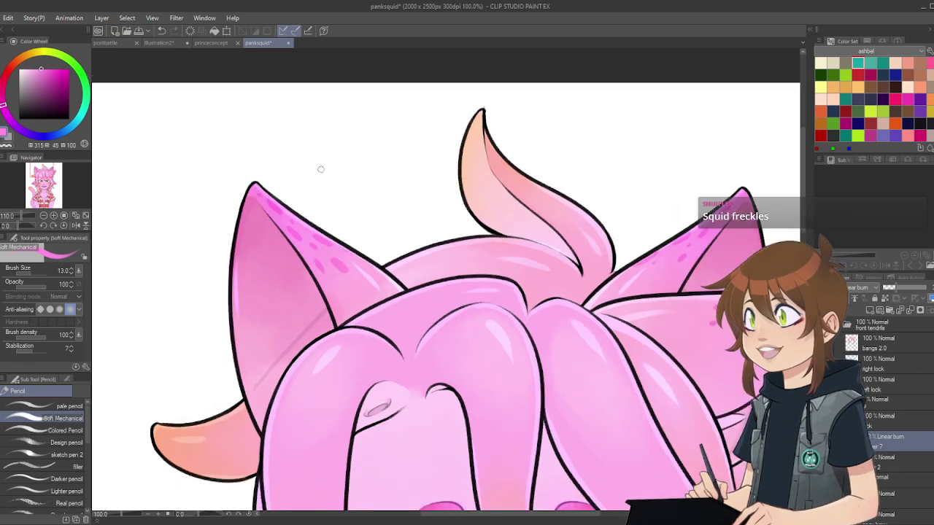
Step: Hide the folded front ear and erase the lowest spot on the left ear with the Soft eraser at size 21.5
scroll(318, 167, up, 2)
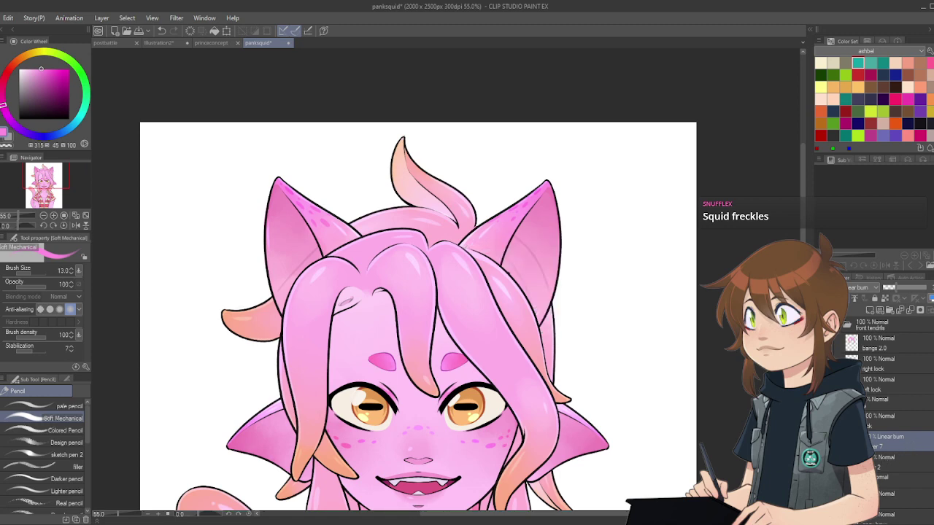
scroll(515, 232, down, 1)
scroll(515, 232, up, 3)
scroll(516, 231, down, 2)
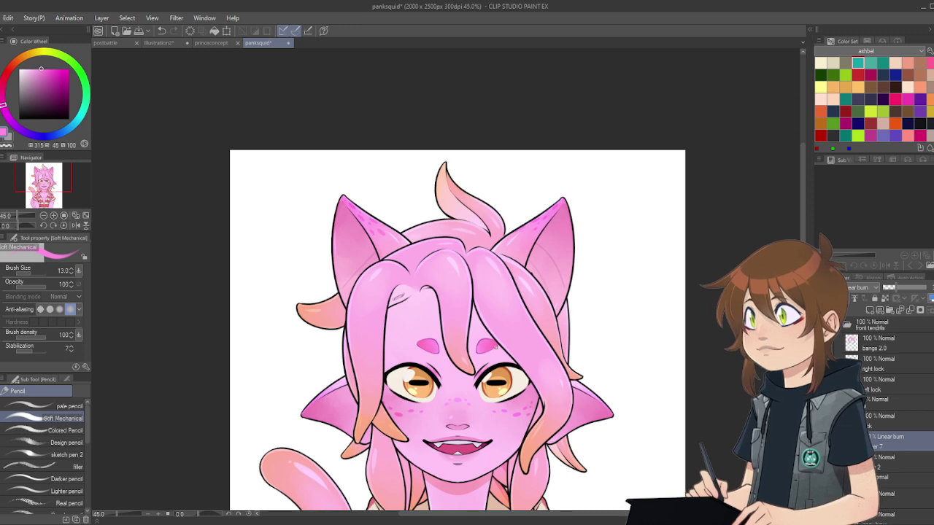
scroll(375, 227, up, 4)
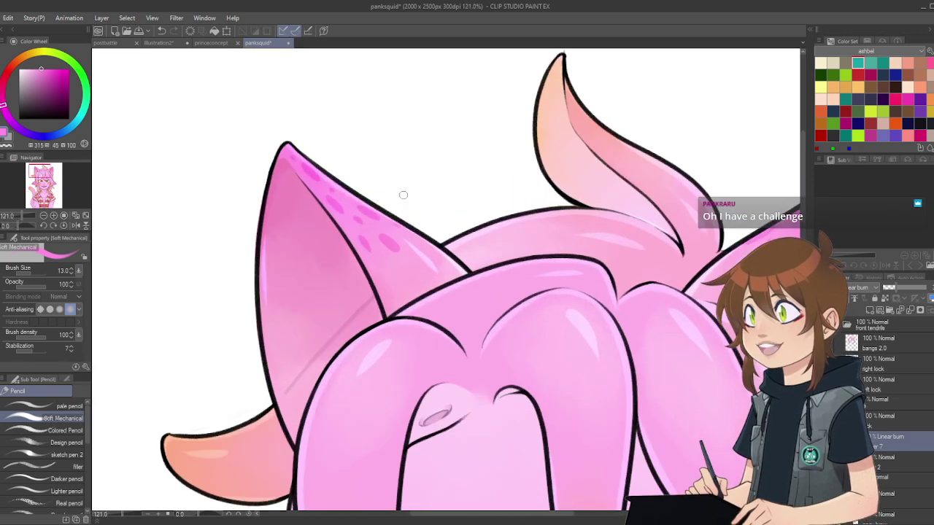
key(e)
drag(368, 235, 396, 251)
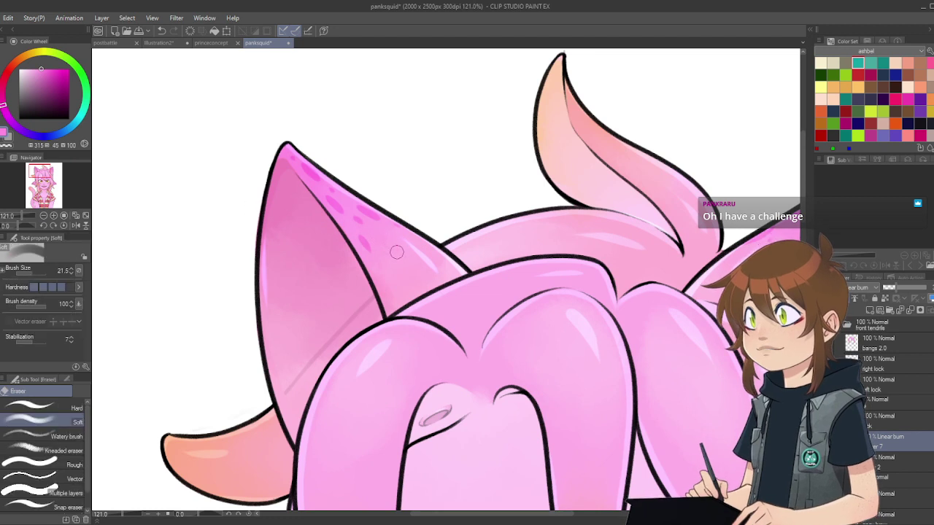
key(p)
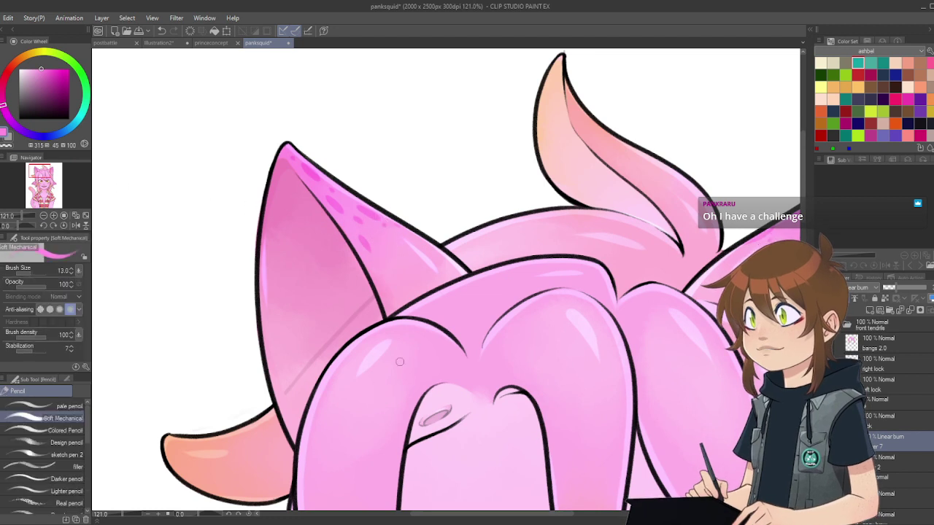
Step: Examine the spots on both upright ears and the right ear's inner surface against the whole character
scroll(387, 277, down, 2)
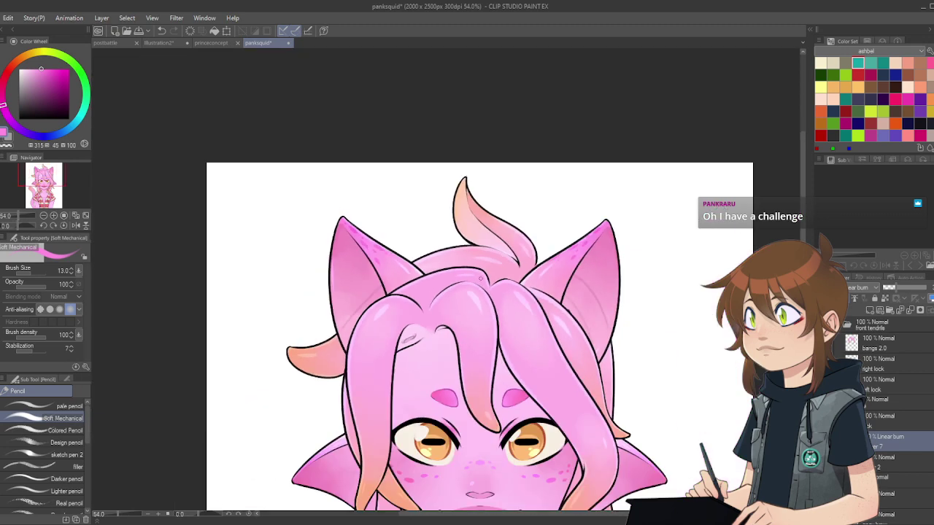
scroll(482, 278, up, 1)
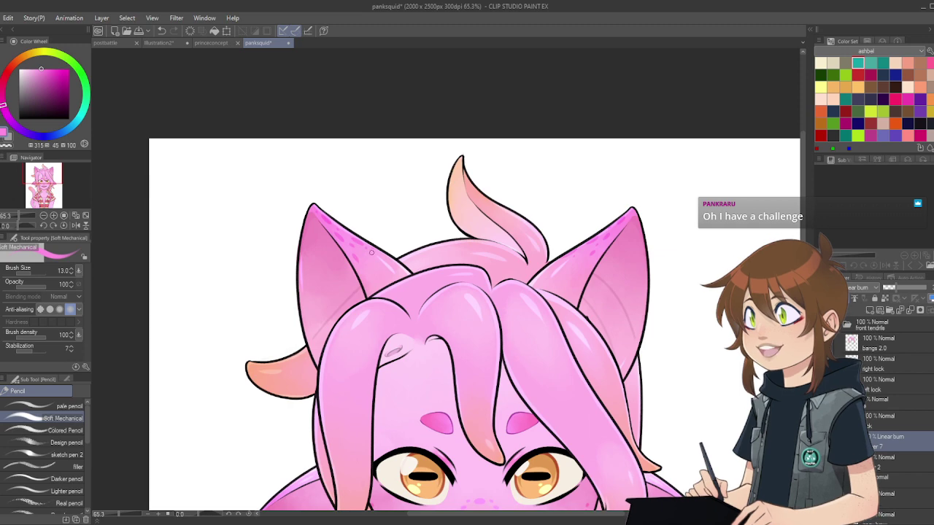
scroll(365, 259, down, 4)
scroll(452, 410, up, 3)
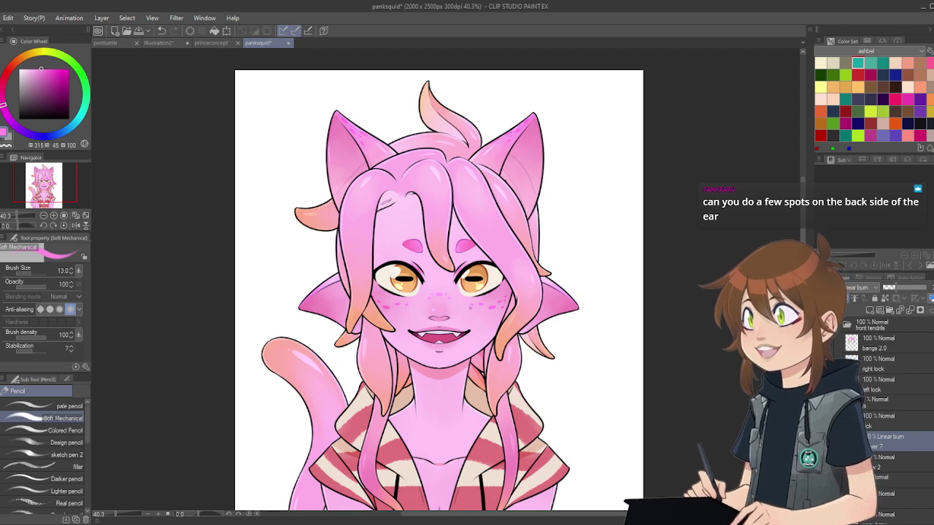
scroll(510, 192, up, 6)
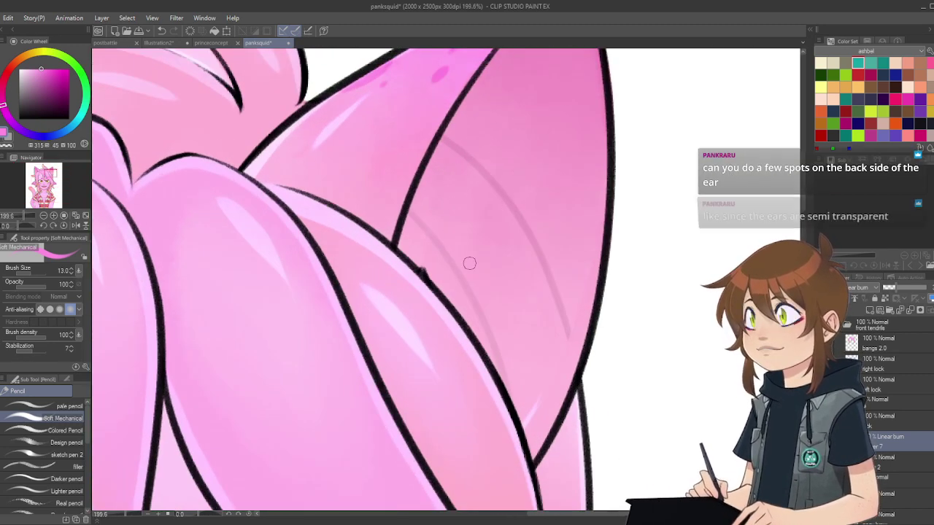
scroll(490, 191, down, 8)
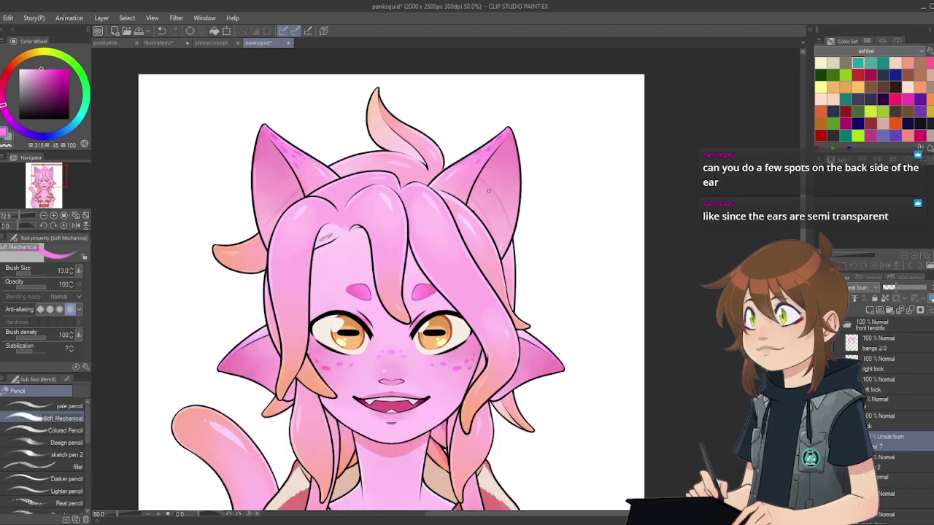
scroll(489, 191, up, 2)
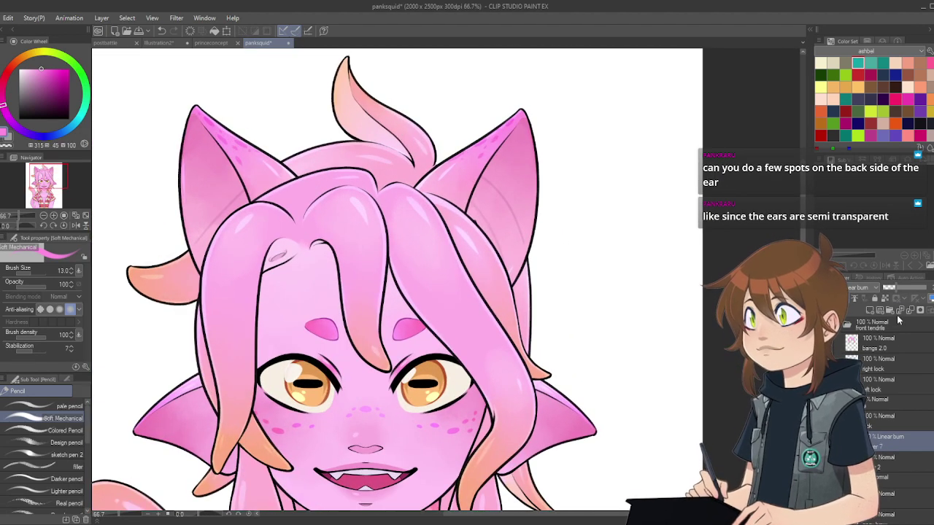
scroll(464, 163, up, 4)
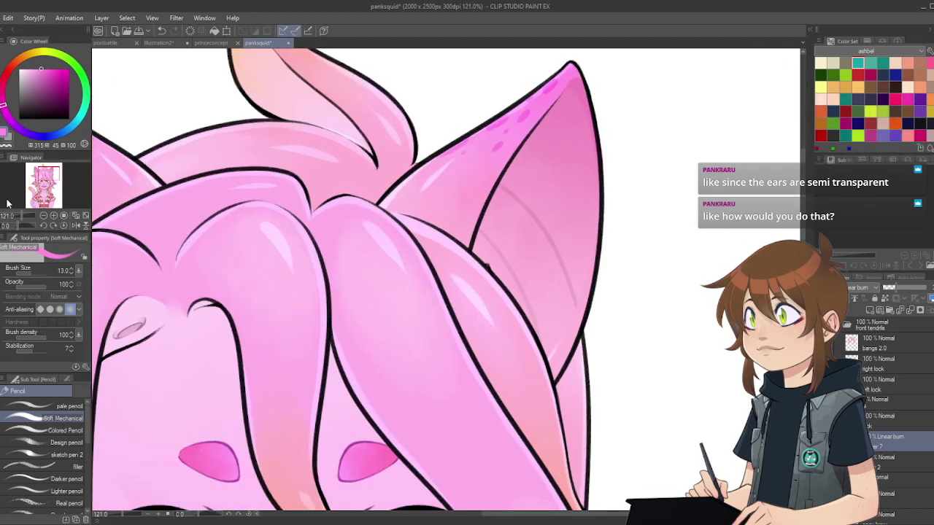
Step: Paint larger spots inside the right ear with the Soft Mechanical pencil at size 35.6, and fade their Linear burn layer
drag(30, 270, 36, 270)
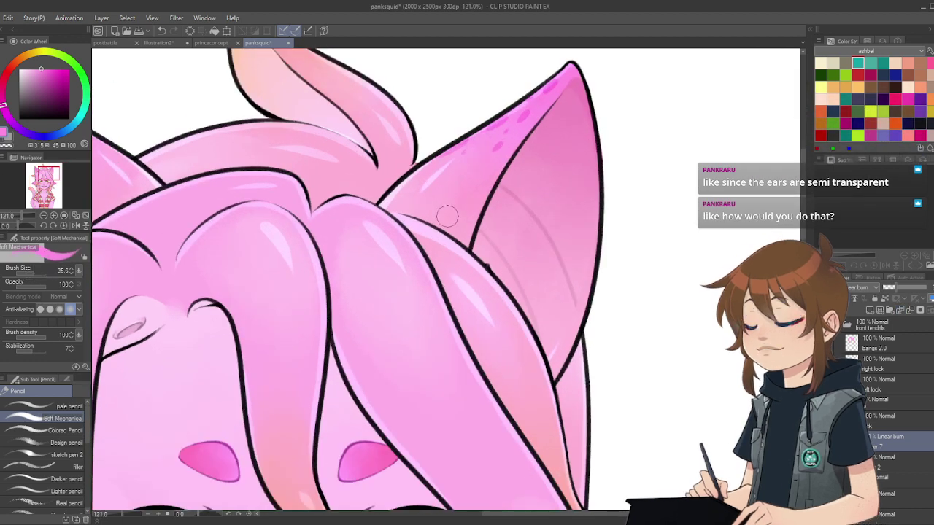
mouse_move(488, 213)
mouse_down()
mouse_move(489, 224)
mouse_move(489, 213)
mouse_up()
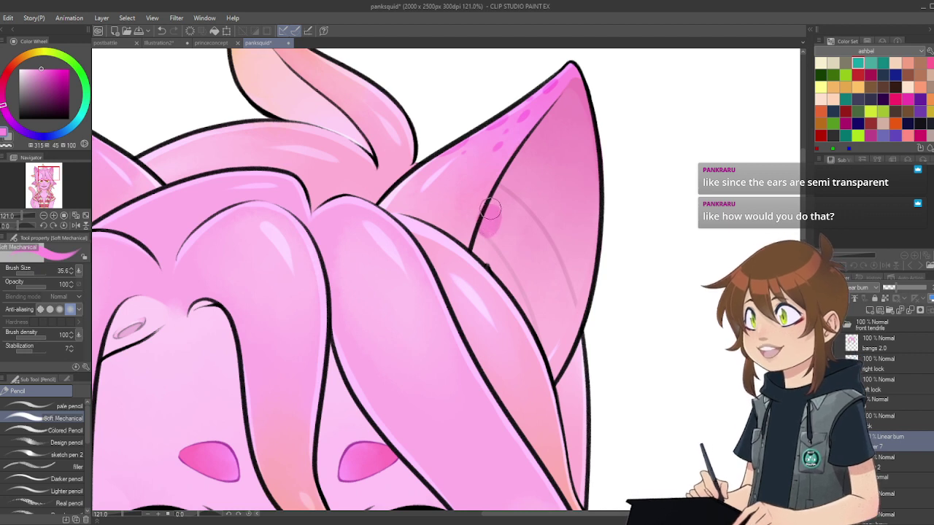
drag(895, 287, 890, 288)
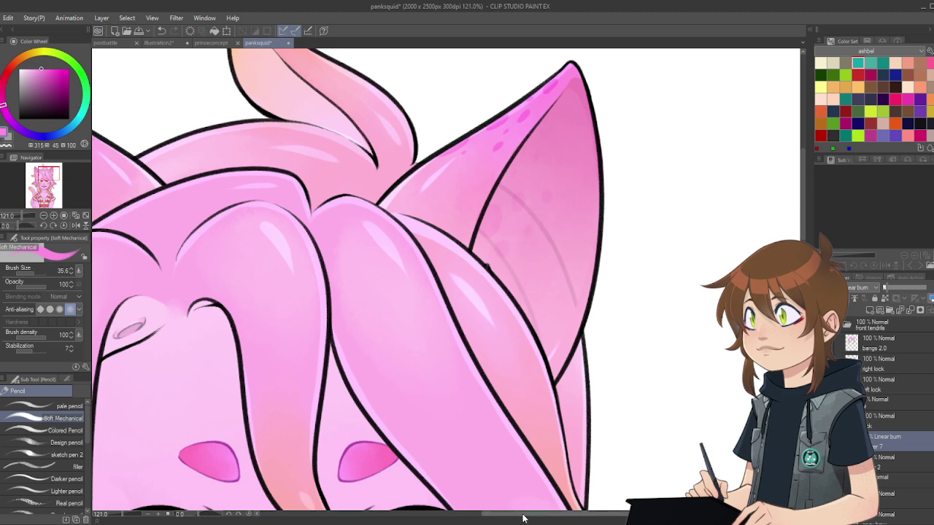
Step: Paint matching faint spots on the inner surface of the left ear with the size 35.6 pencil
drag(523, 515, 462, 516)
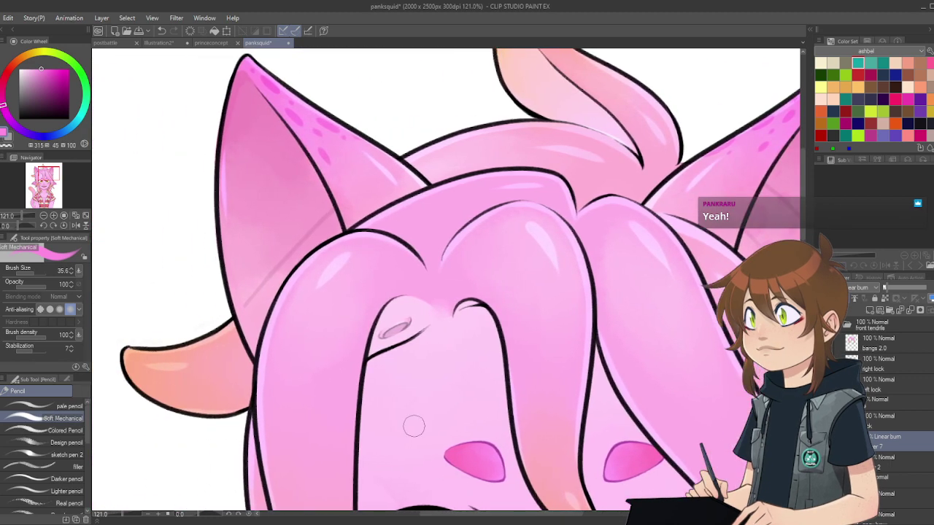
click(294, 163)
scroll(321, 146, down, 4)
scroll(469, 164, up, 1)
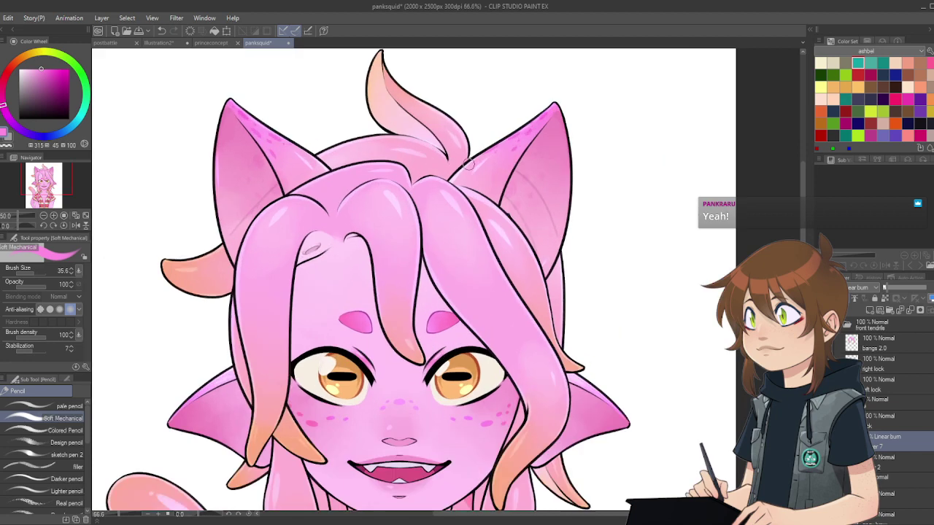
Step: Merge the Linear burn layer with the upright ears' inner spots into the layer below it
scroll(256, 135, up, 2)
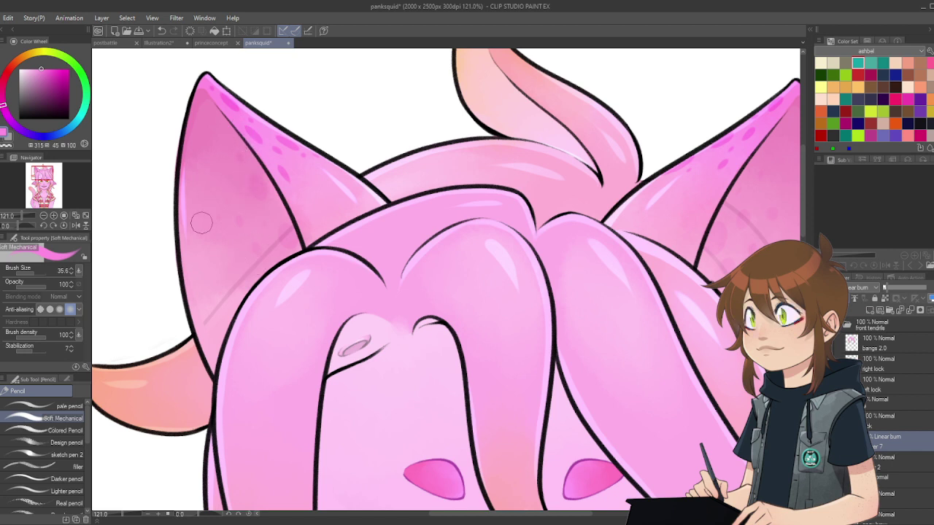
scroll(209, 218, down, 4)
scroll(293, 233, up, 1)
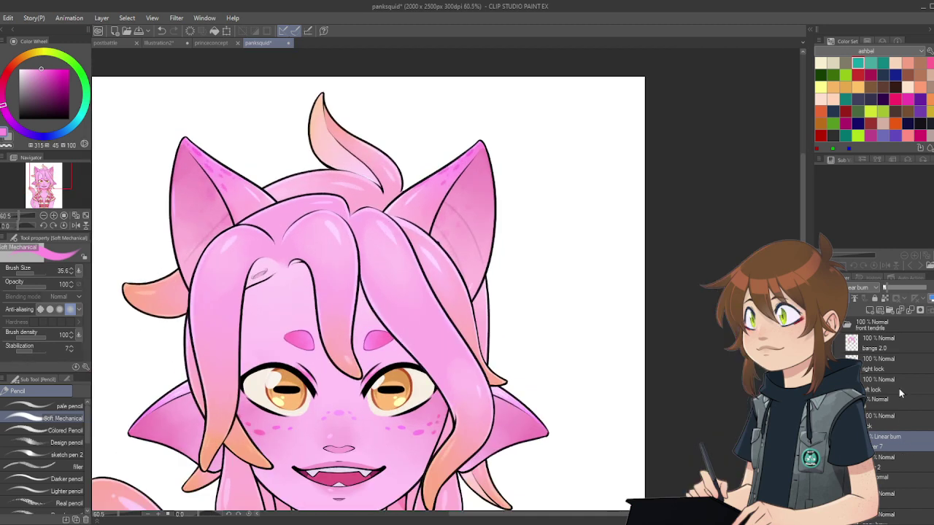
click(907, 311)
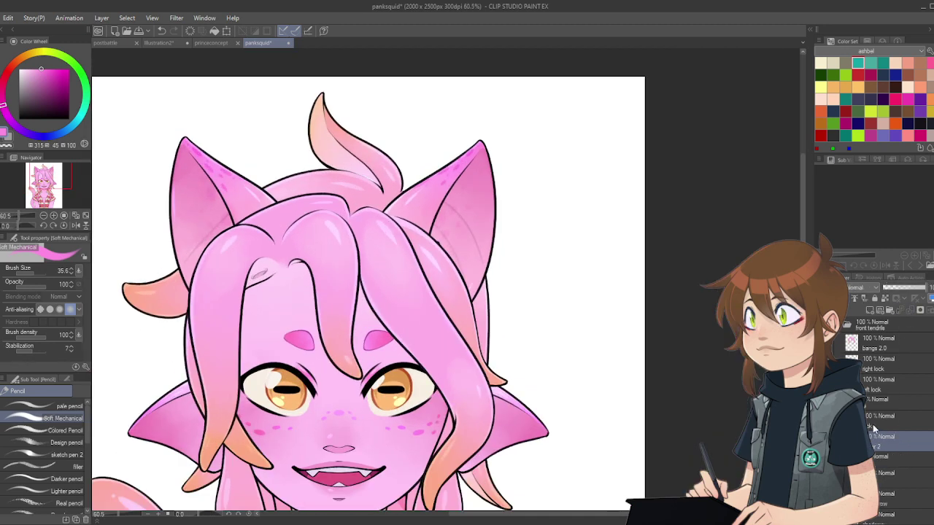
Step: Show the folded front ear and add a new spot layer above it in Linear burn mode
key(ctrl+z)
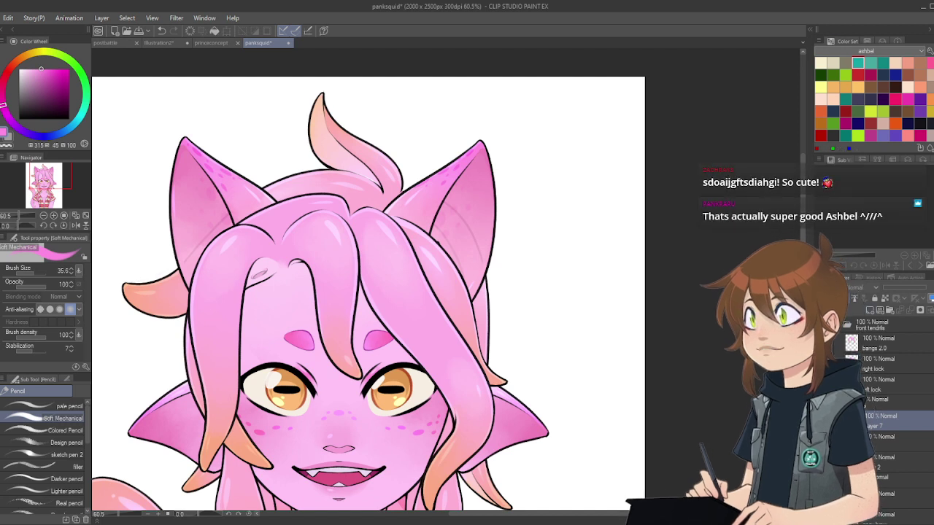
click(824, 416)
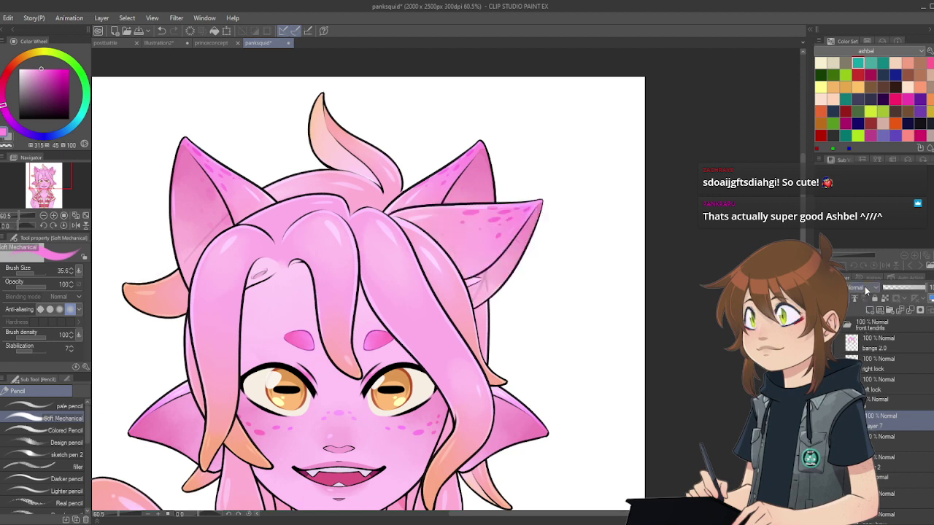
click(856, 63)
click(878, 458)
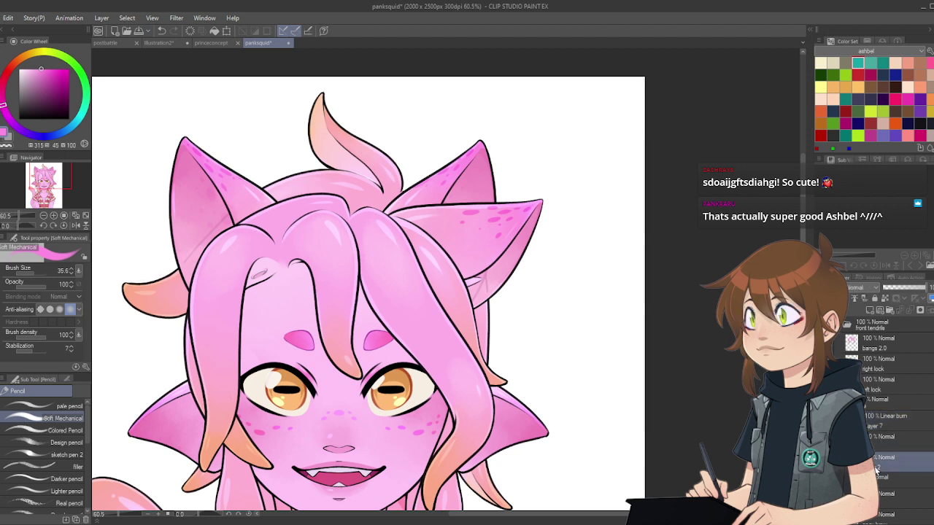
click(886, 436)
drag(910, 292, 930, 292)
Step: Paint faint spots inside the folded ear with the Soft Mechanical pencil at size 21.5, fade their Linear burn layer, and merge it down
scroll(555, 285, up, 4)
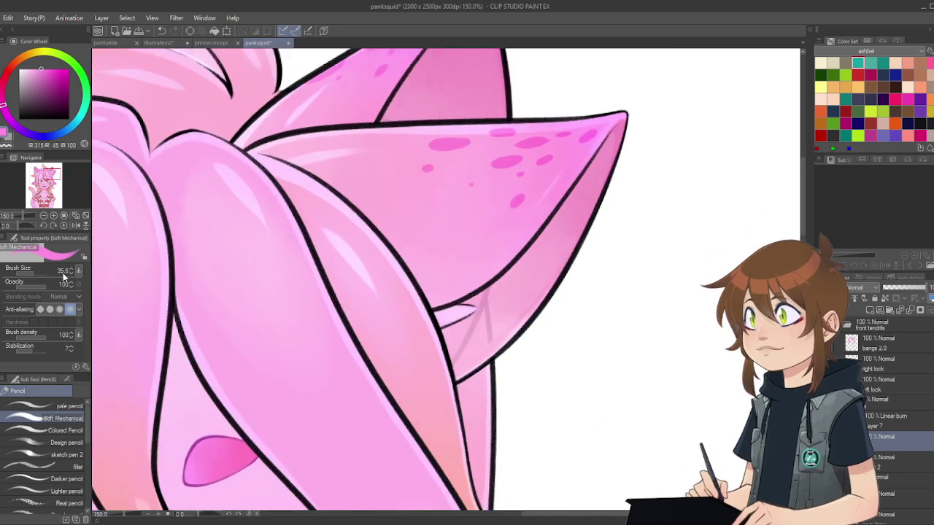
click(40, 274)
click(32, 277)
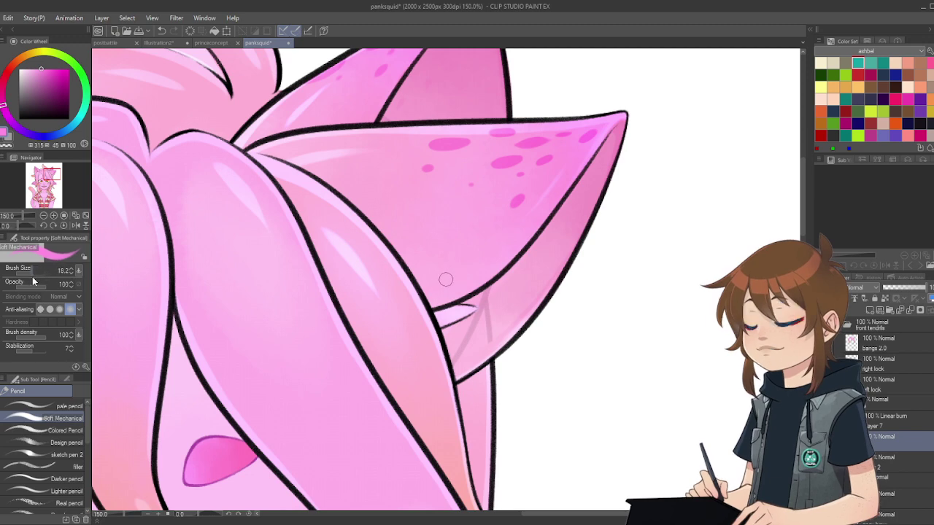
click(45, 227)
click(45, 227)
click(46, 227)
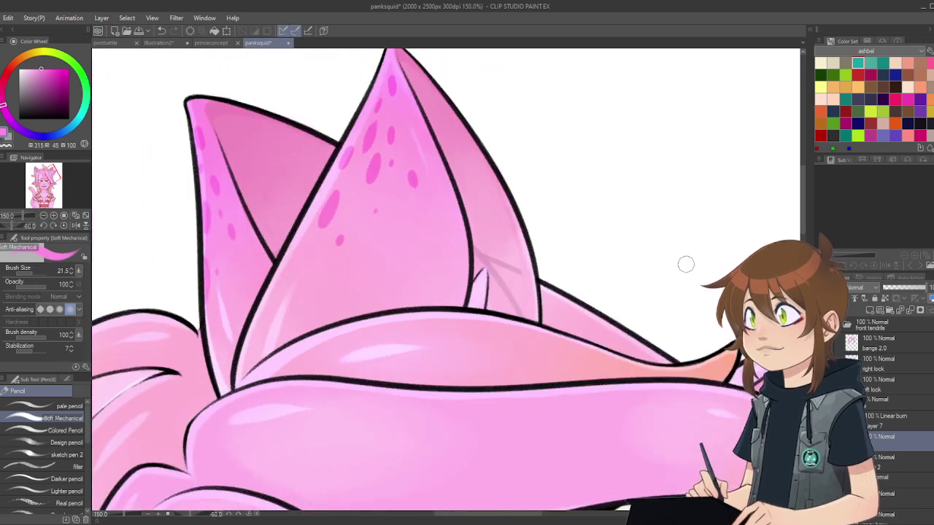
click(874, 421)
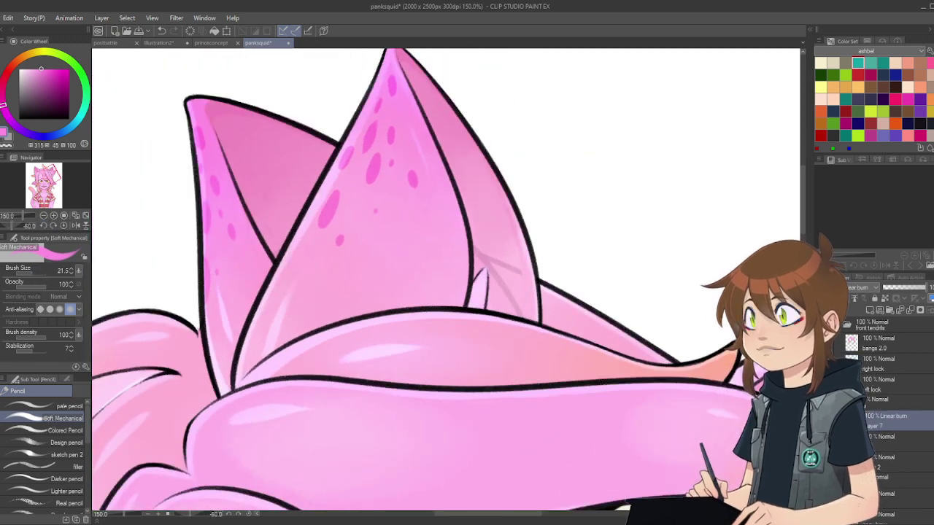
click(889, 290)
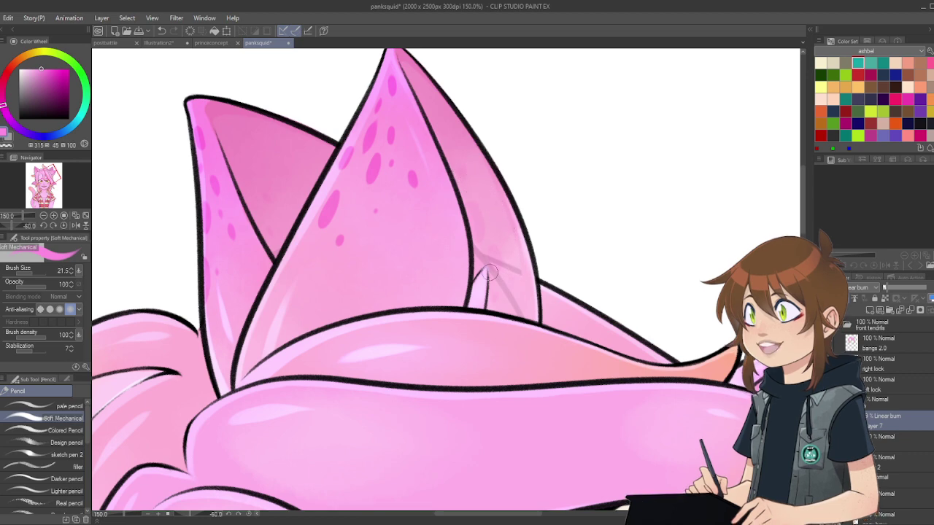
scroll(512, 227, down, 3)
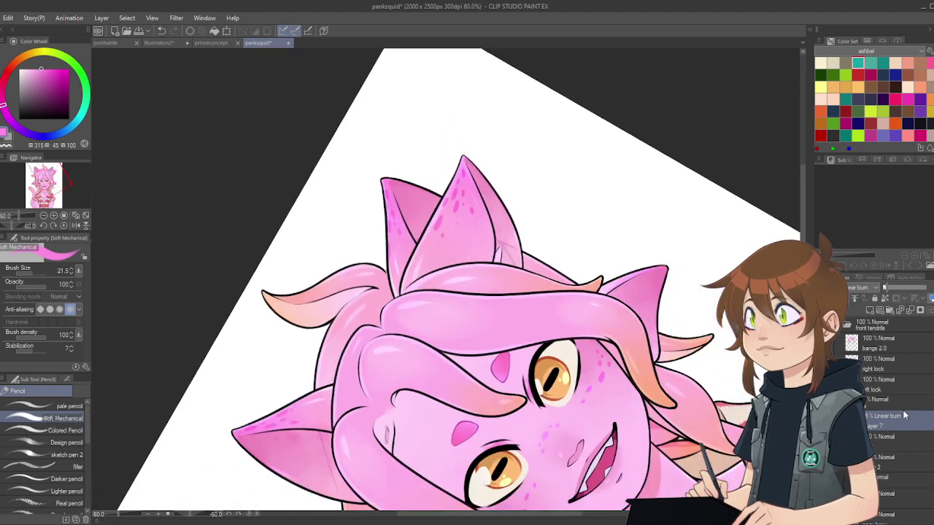
click(902, 314)
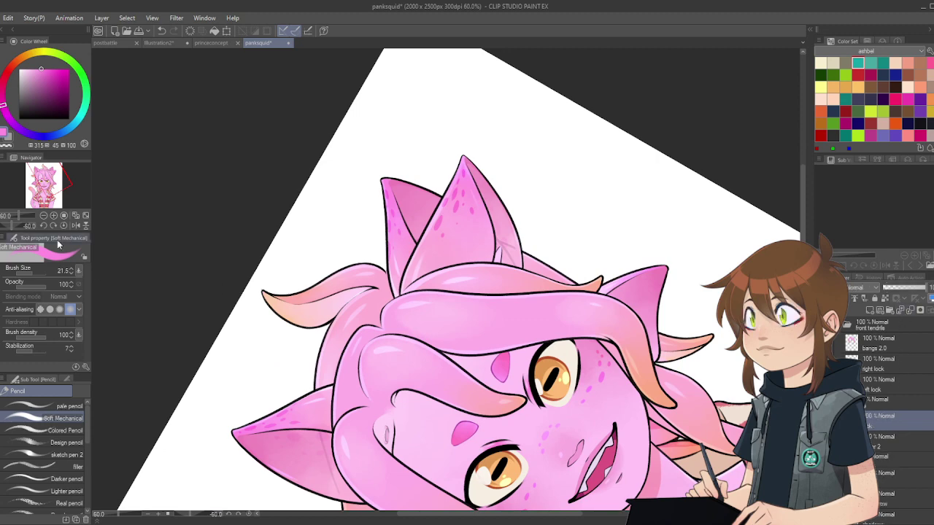
Step: Hide the hoodie layer so the body and tail are exposed
click(65, 224)
scroll(655, 286, up, 1)
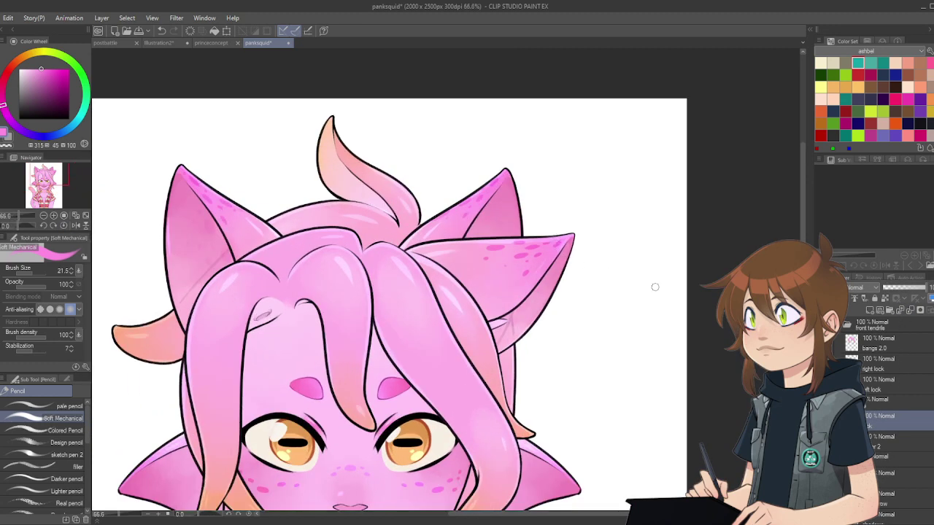
scroll(527, 196, down, 2)
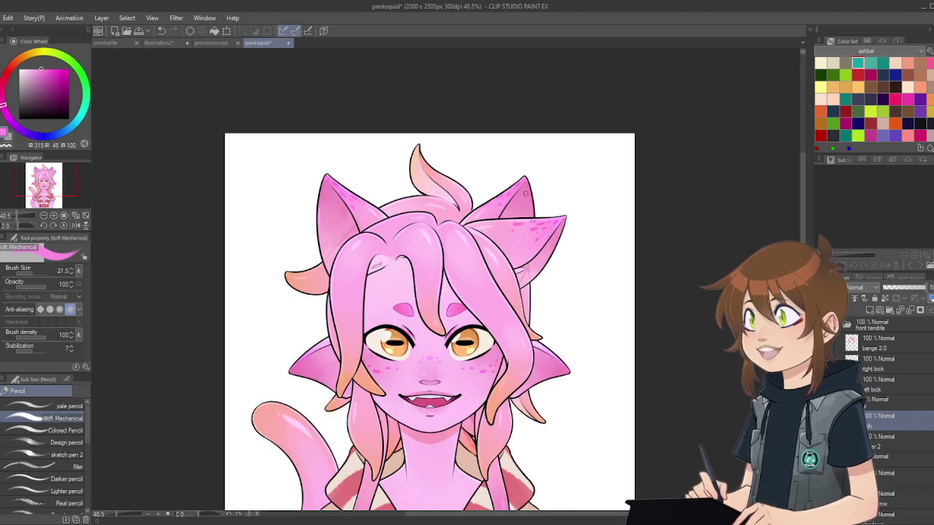
scroll(457, 178, down, 2)
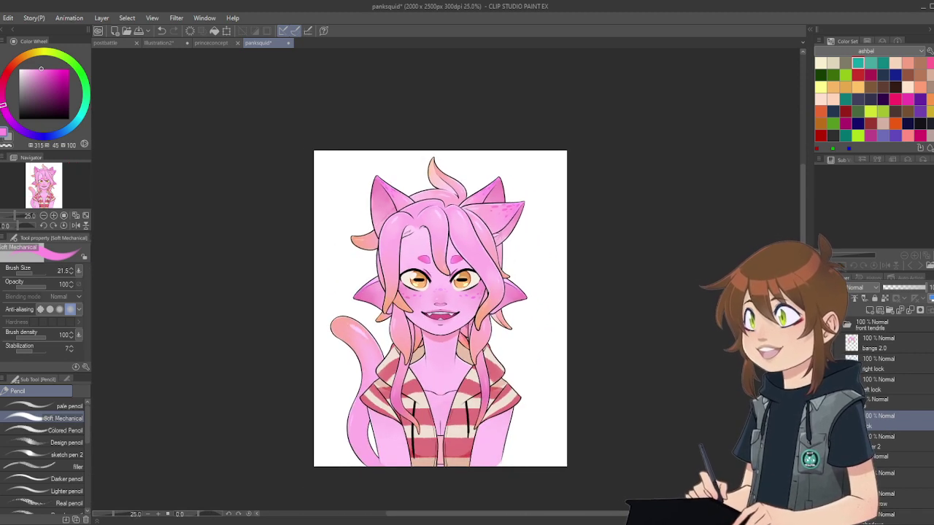
scroll(349, 377, up, 2)
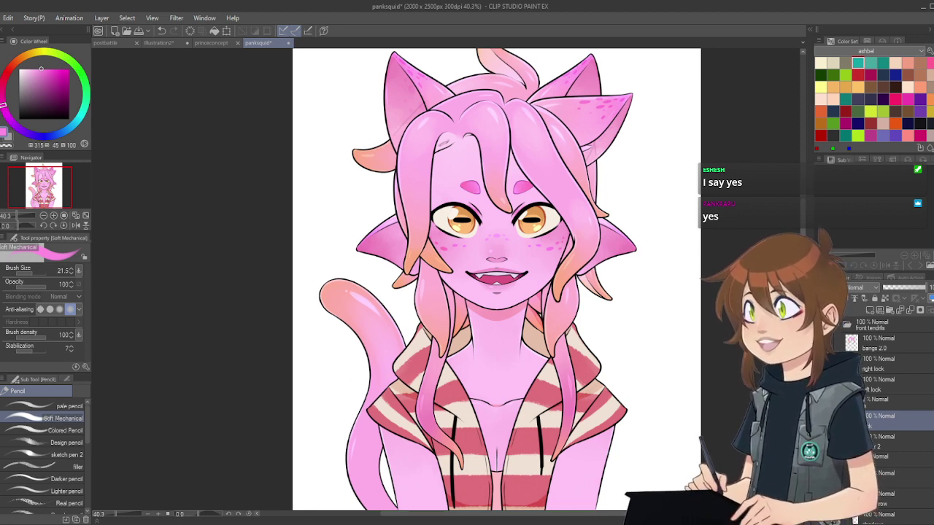
scroll(921, 424, down, 3)
scroll(919, 429, down, 5)
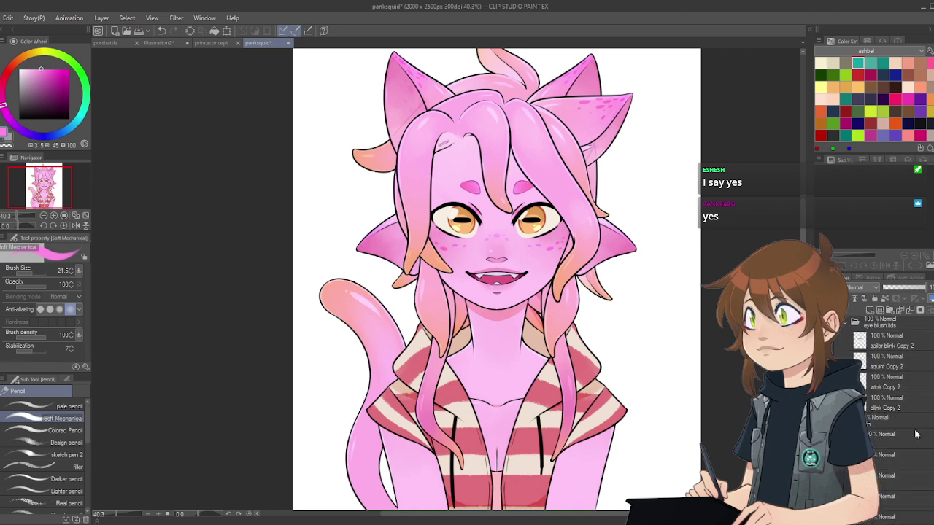
scroll(917, 435, down, 5)
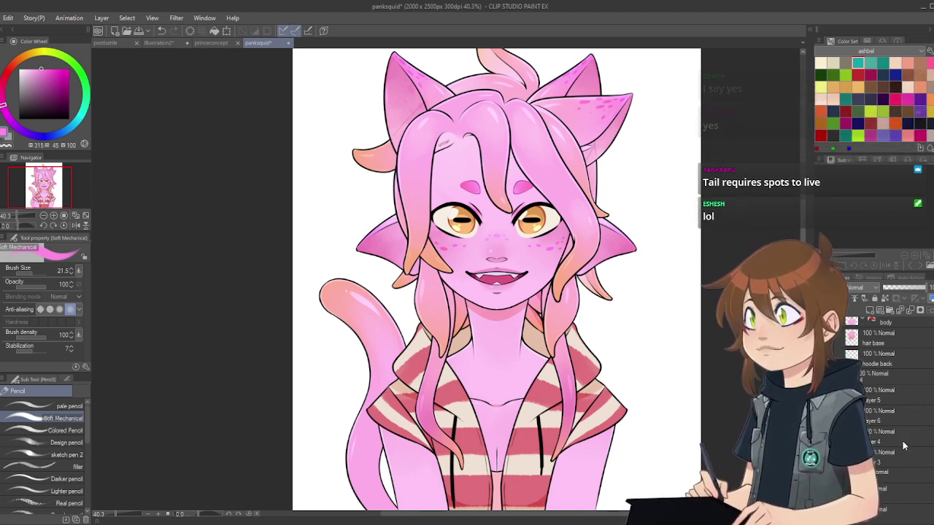
scroll(886, 416, up, 3)
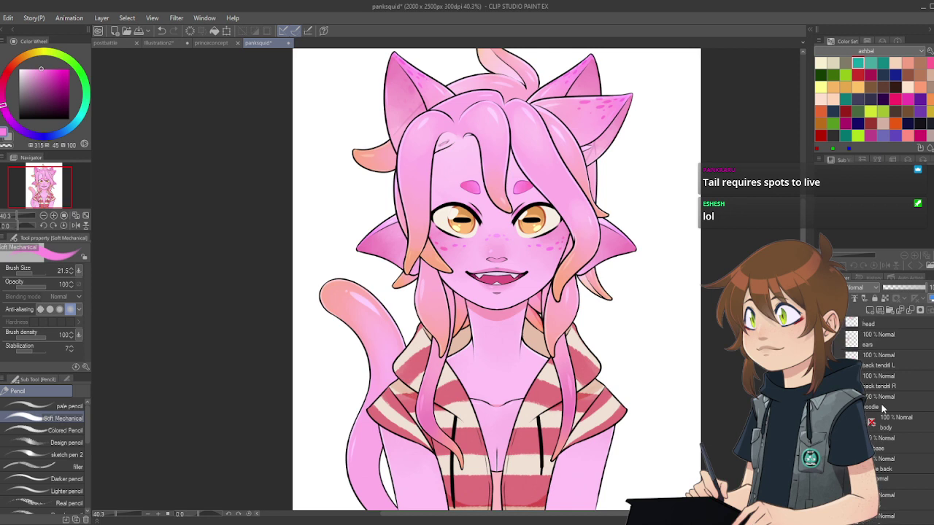
scroll(882, 408, up, 1)
click(823, 429)
scroll(895, 431, up, 2)
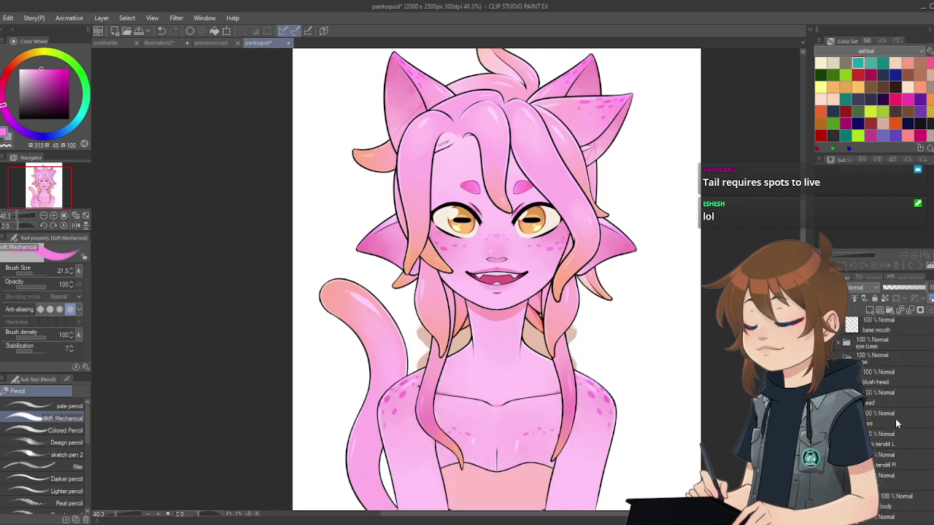
Step: Lower the body layer's opacity to 26%
scroll(892, 434, down, 2)
click(899, 443)
drag(908, 291, 896, 292)
scroll(914, 440, down, 1)
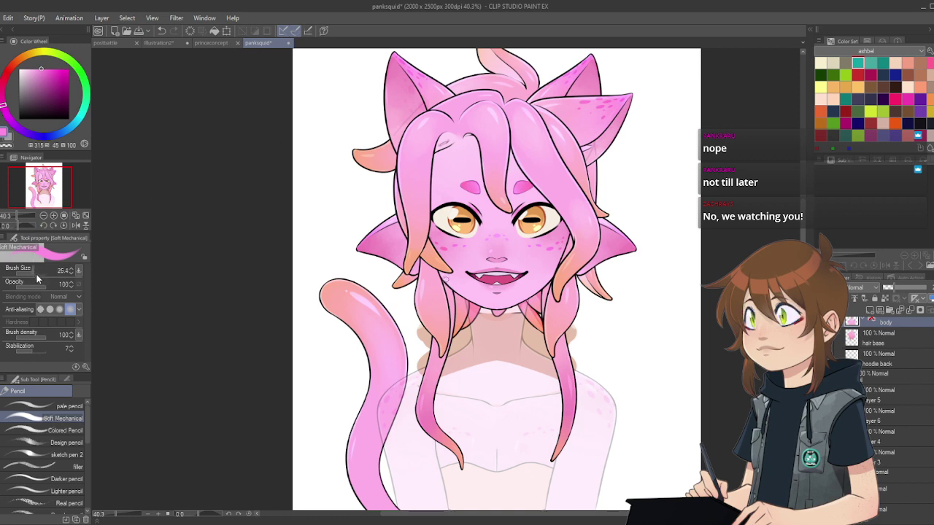
Step: Show the second tail alongside the first, and merge Layer 5 into Layer 6 and Layer 4 into Layer 3
click(875, 416)
click(888, 399)
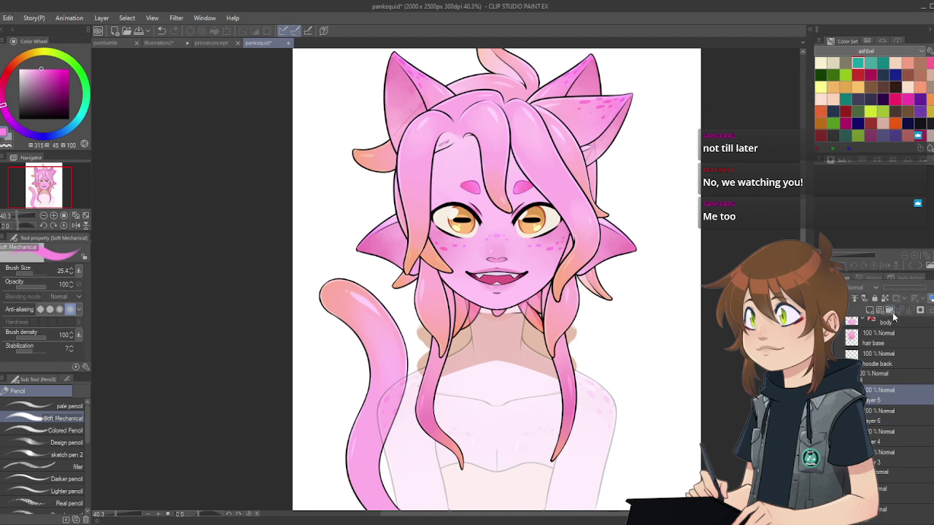
click(829, 416)
click(829, 396)
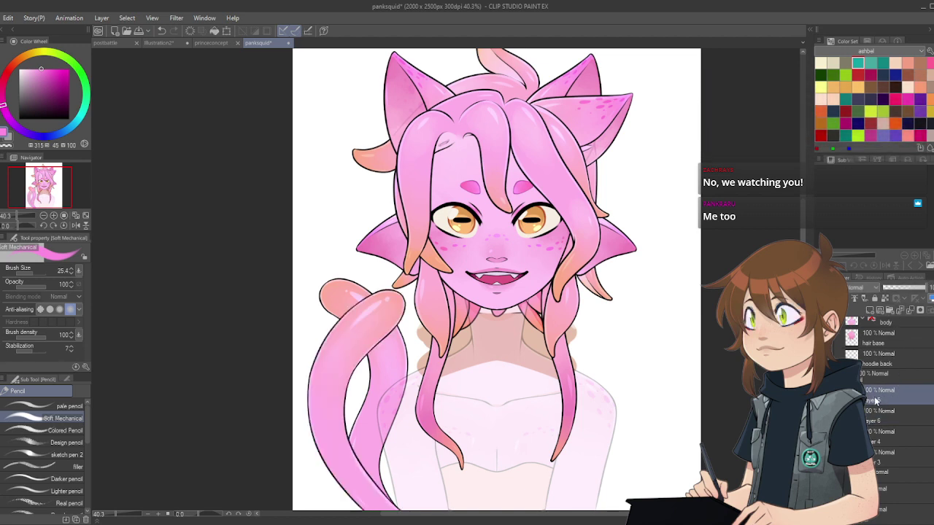
click(910, 310)
click(905, 436)
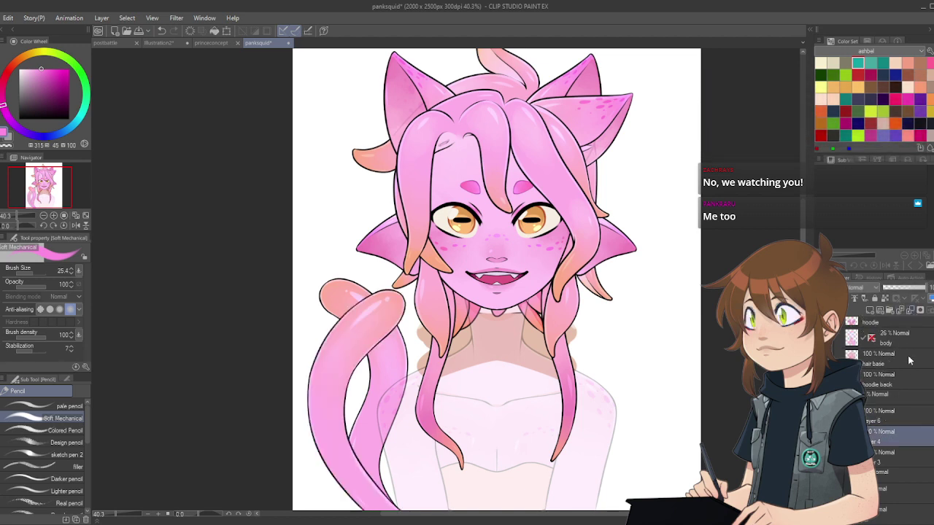
click(910, 310)
click(874, 436)
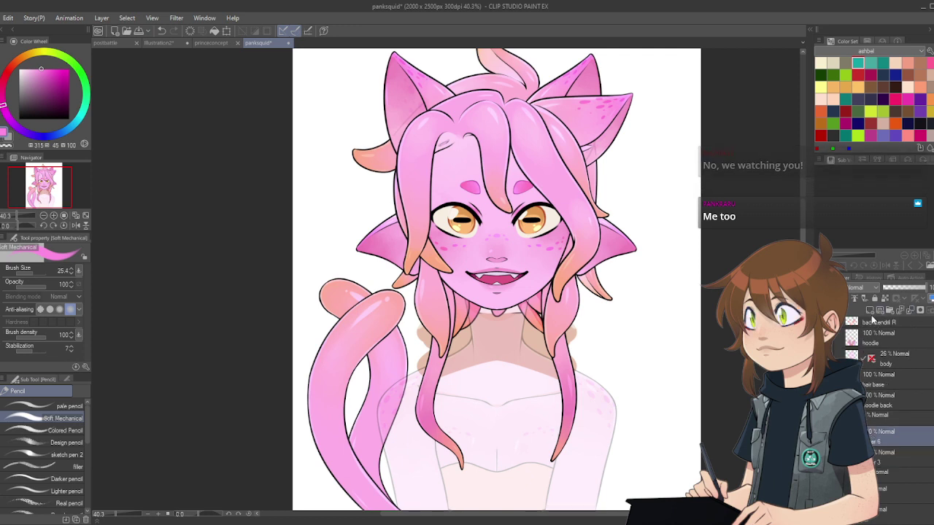
Step: Leave only the outward-curving tail visible and add a new Linear burn layer above it
key(ctrl+z)
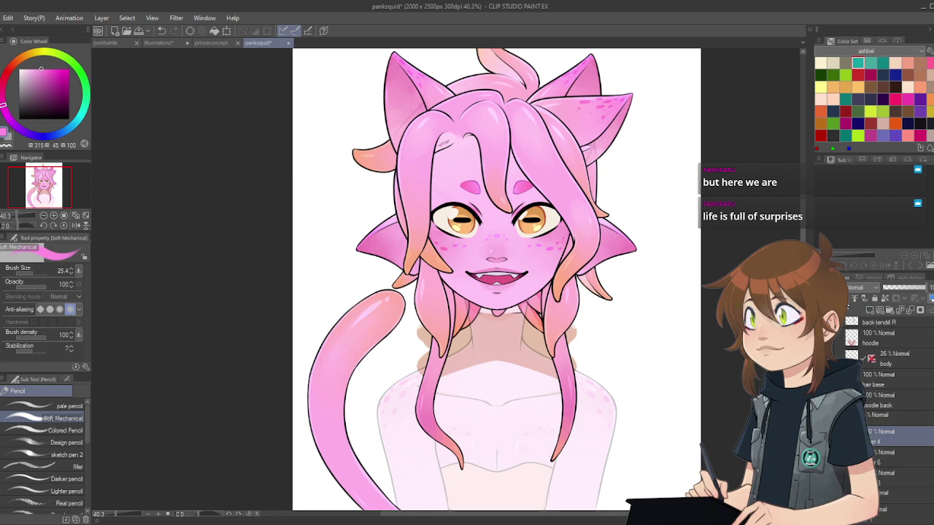
click(870, 310)
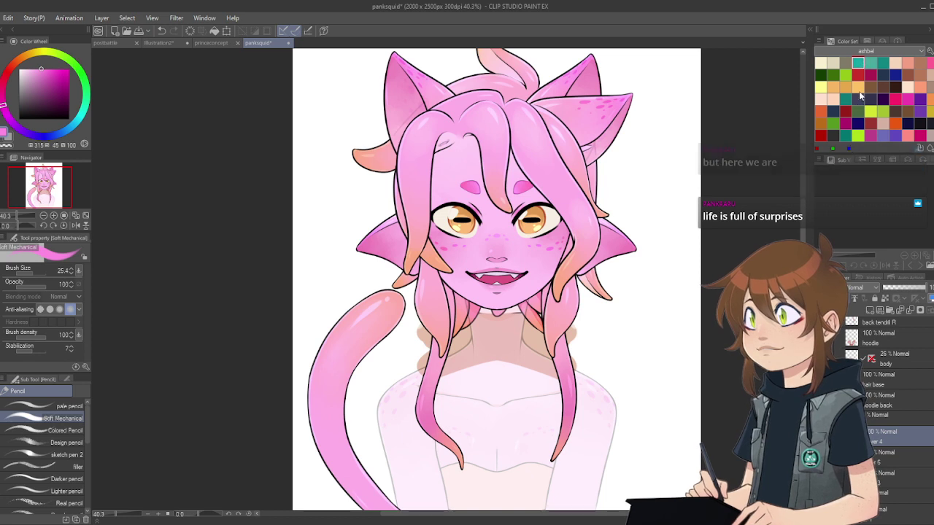
click(858, 61)
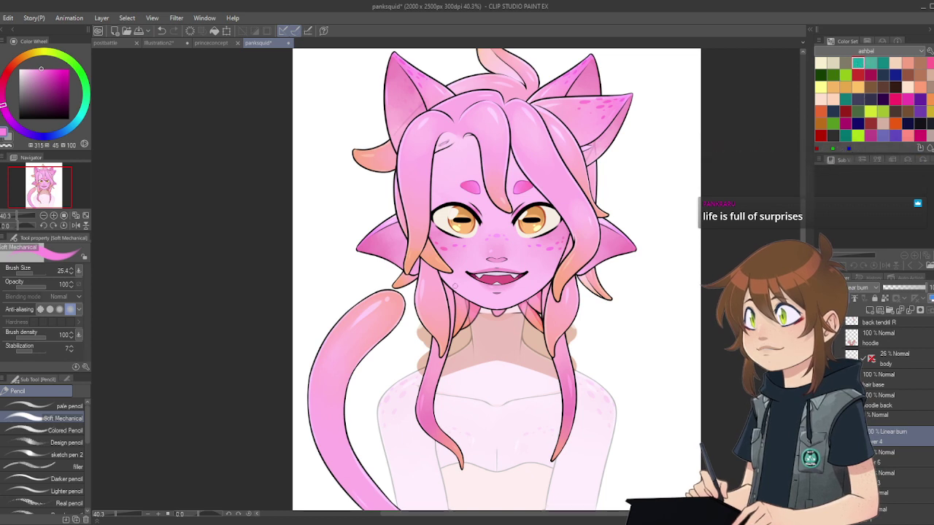
Step: Lower the opacity of the new Linear burn layer above the outward-curving tail
scroll(487, 266, down, 2)
scroll(357, 337, up, 6)
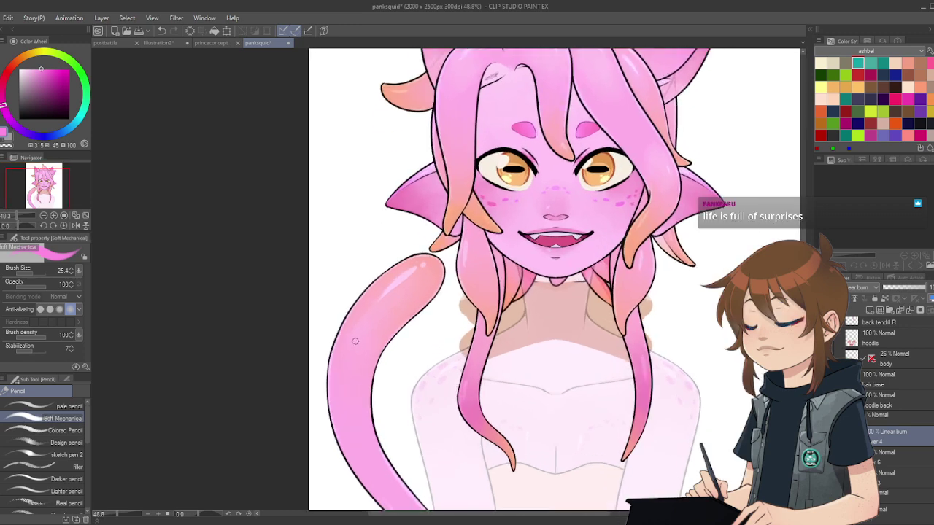
scroll(357, 336, up, 1)
click(43, 225)
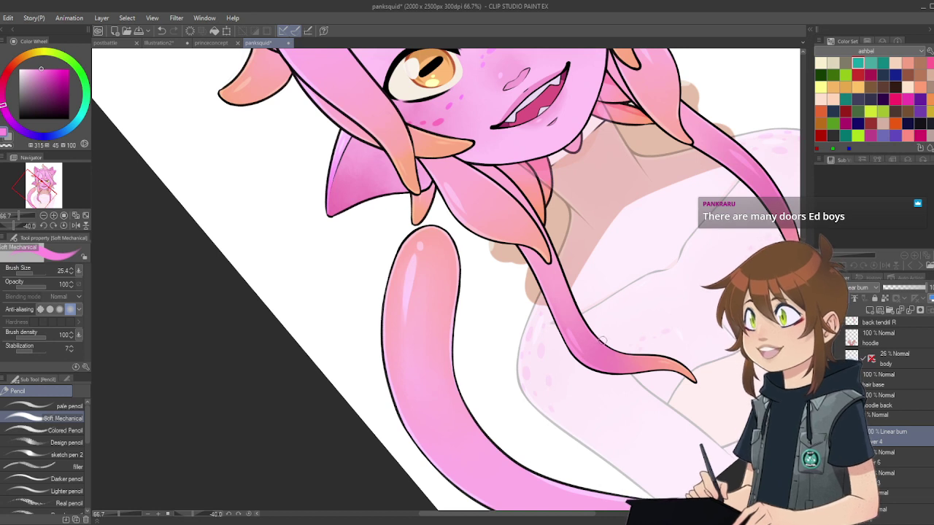
drag(913, 287, 895, 288)
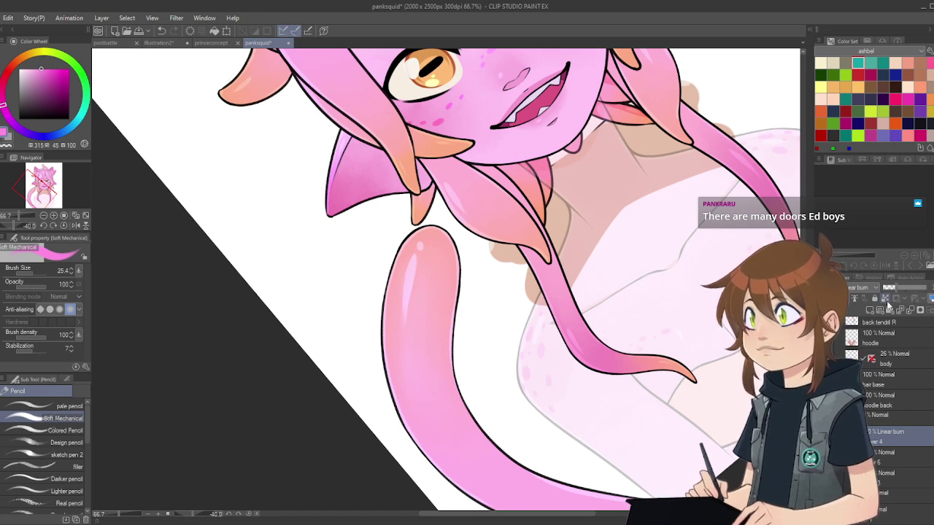
Step: Paint scattered pink spots along the outer edge of the outward-curving tail and merge the spot layer into Layer 6
drag(397, 368, 399, 385)
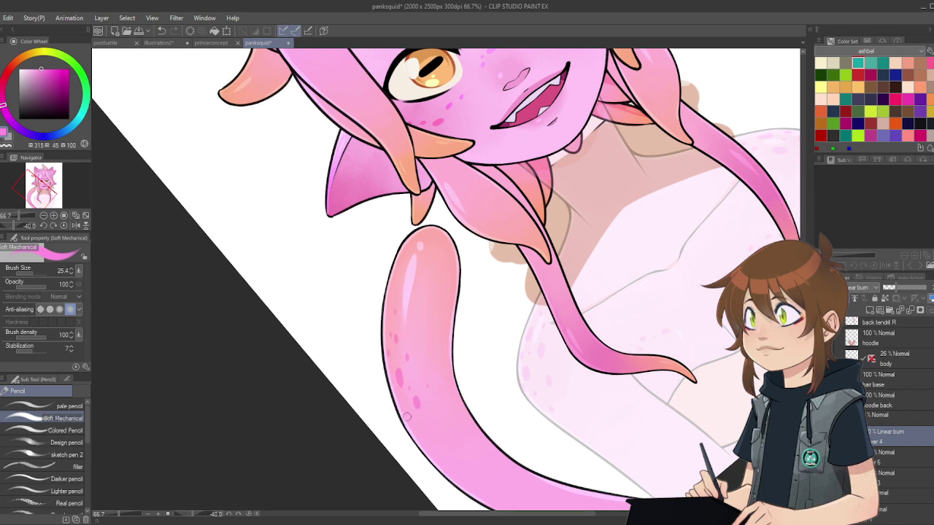
drag(408, 417, 413, 432)
drag(444, 465, 452, 468)
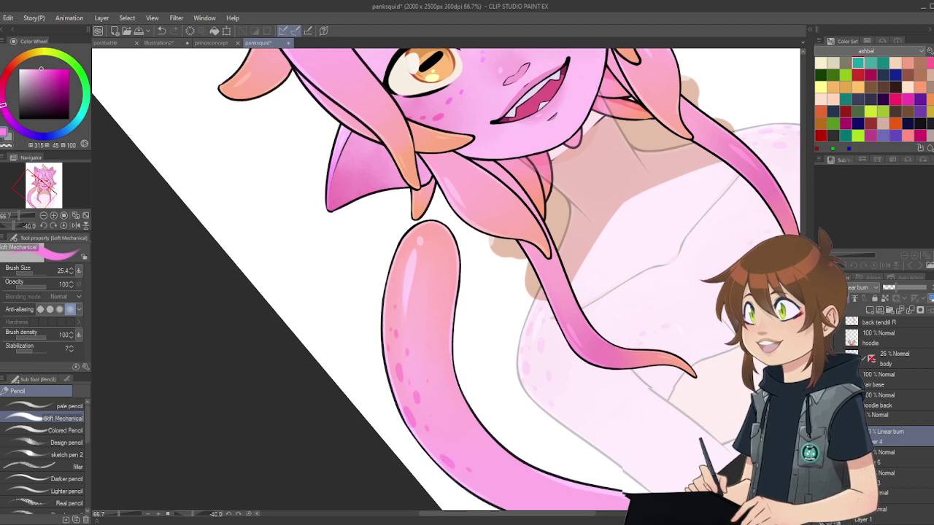
scroll(438, 408, down, 3)
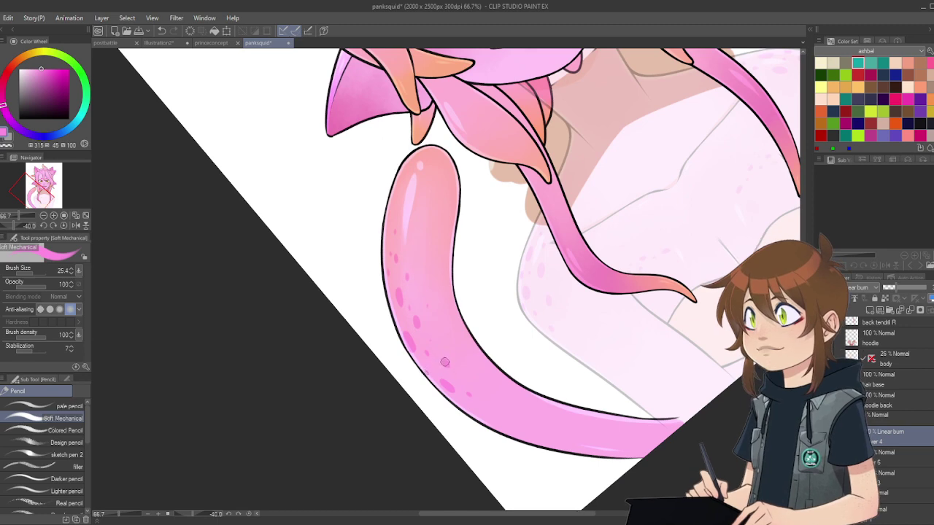
click(63, 225)
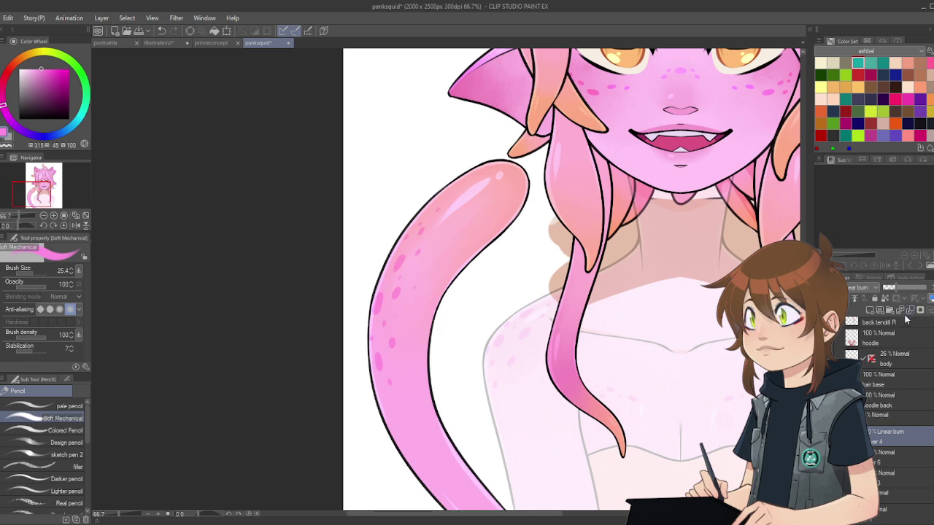
click(910, 311)
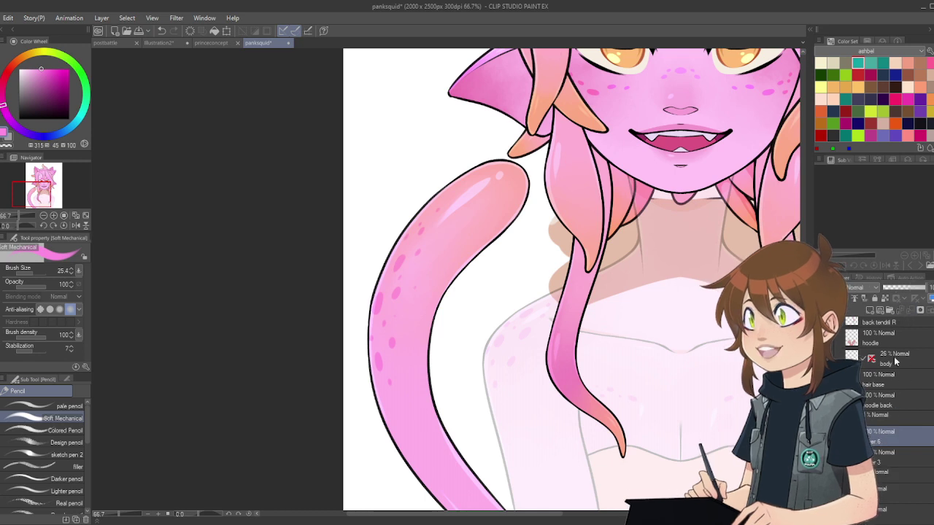
Step: Show the second tail, fade Layer 6 to a low opacity, and make Layer 3 the active layer
click(878, 453)
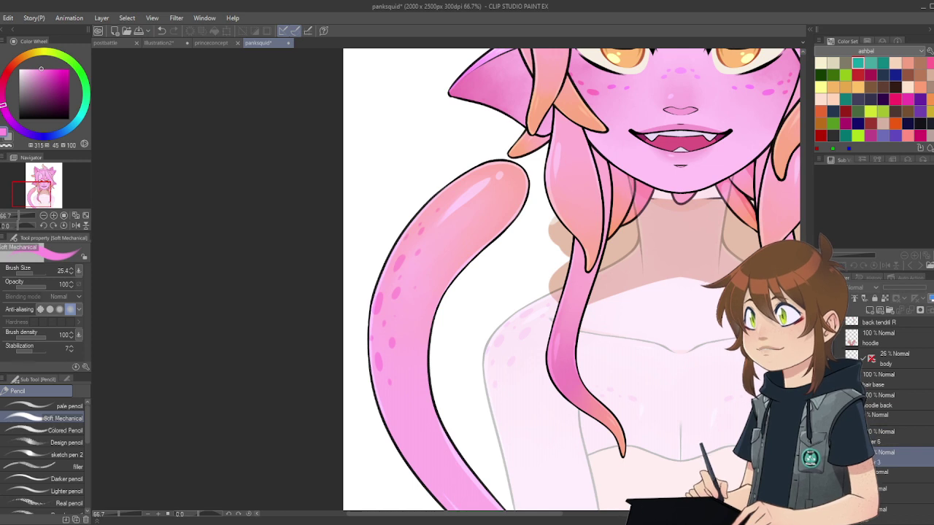
click(824, 436)
click(823, 458)
click(823, 436)
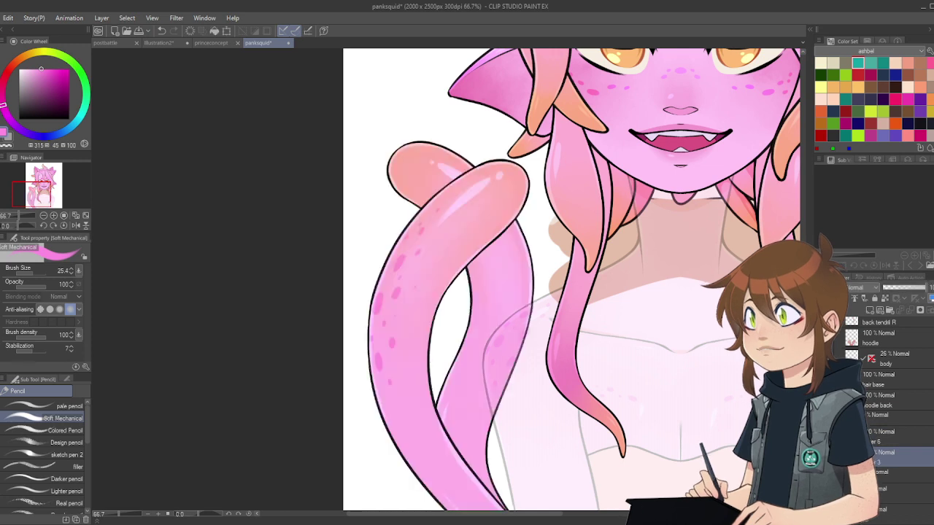
click(888, 437)
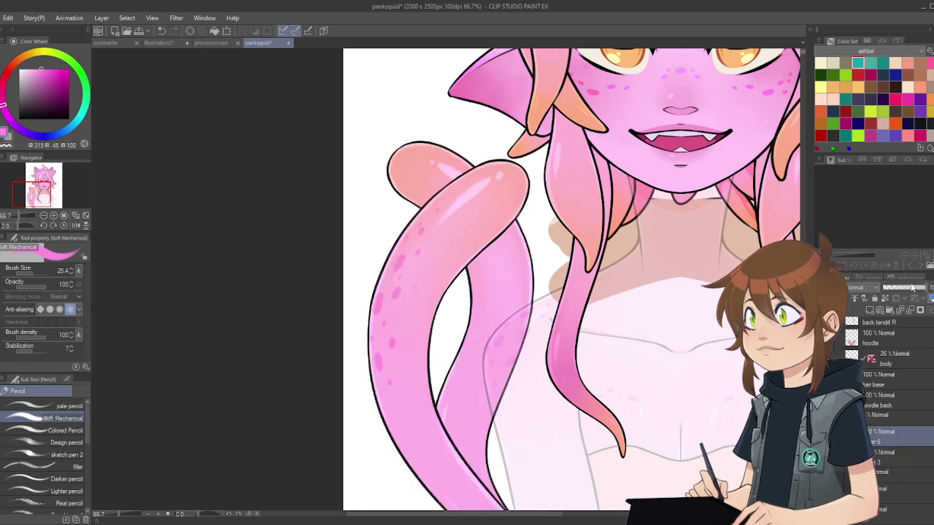
drag(912, 287, 899, 290)
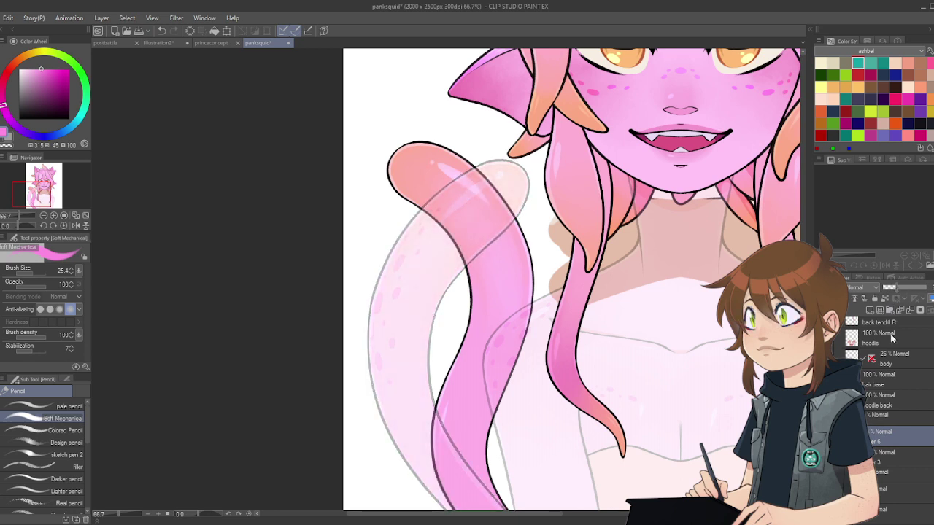
click(896, 460)
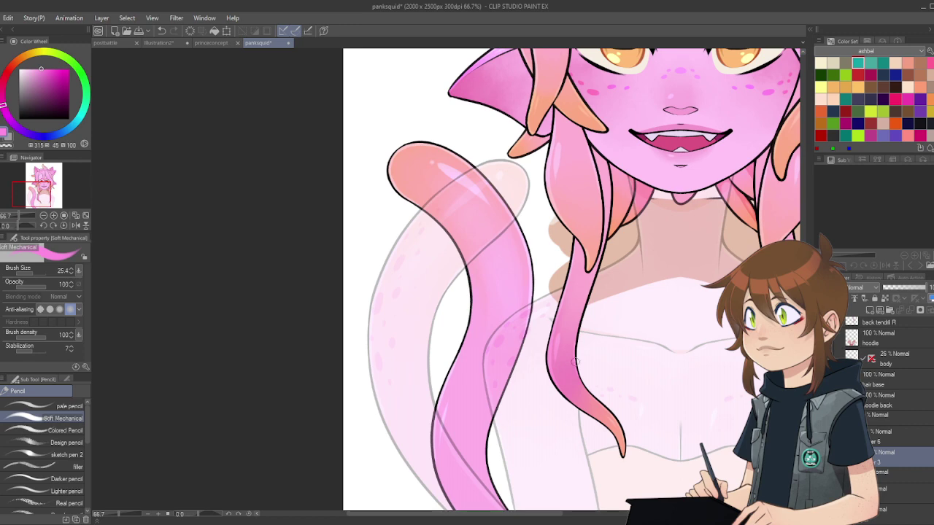
scroll(575, 362, up, 2)
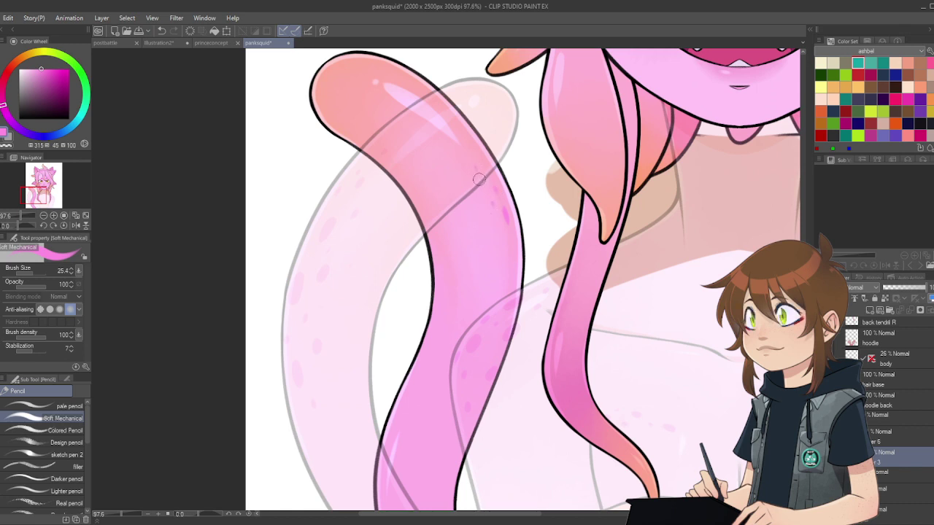
drag(483, 246, 506, 286)
click(519, 251)
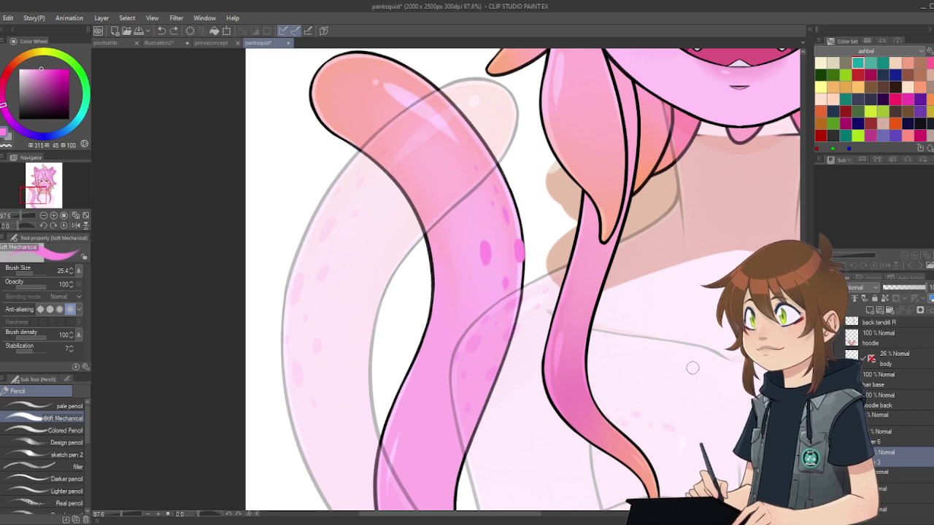
key(ctrl+z)
key(ctrl+z)
key(ctrl+z)
key(ctrl+z)
key(ctrl+z)
key(ctrl+z)
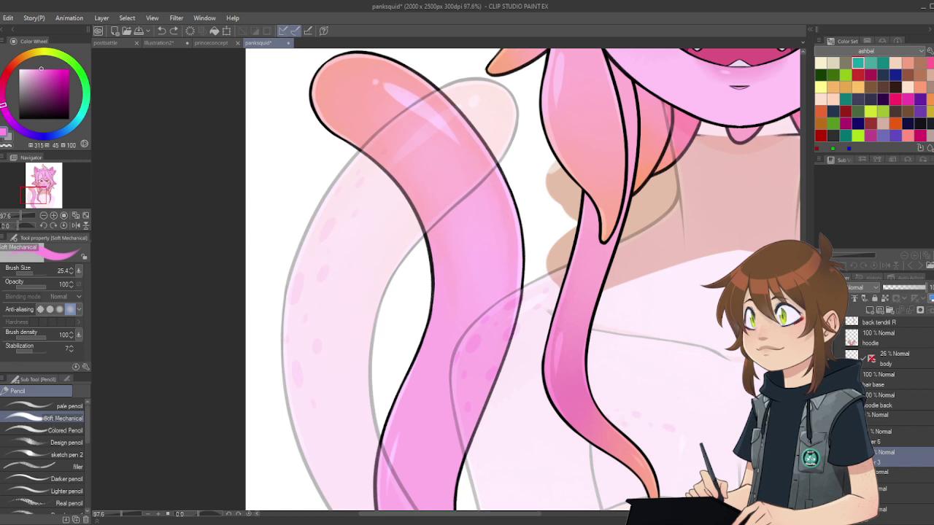
Step: Add a Linear burn layer above Layer 3, paint a first spot on the second tail, and lower the layer's opacity
click(865, 310)
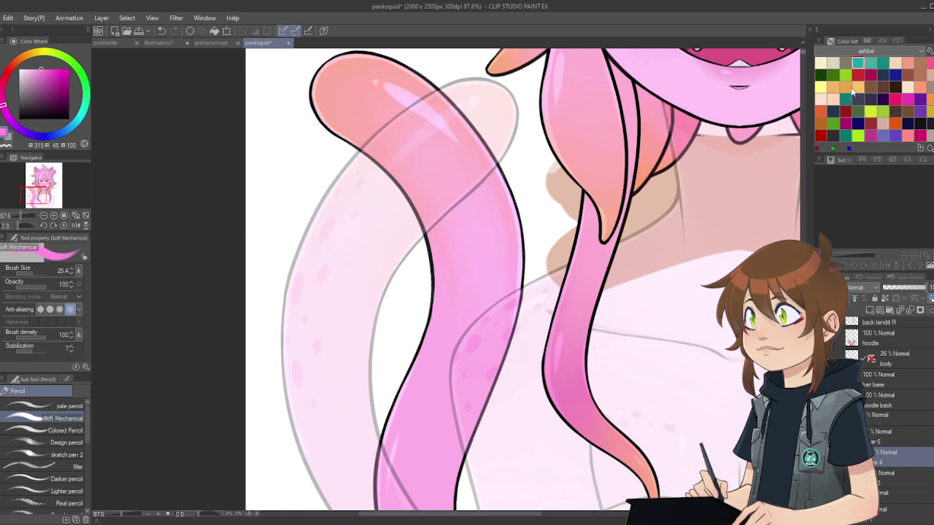
click(855, 56)
mouse_move(506, 245)
mouse_down()
mouse_move(503, 232)
mouse_move(505, 247)
mouse_up()
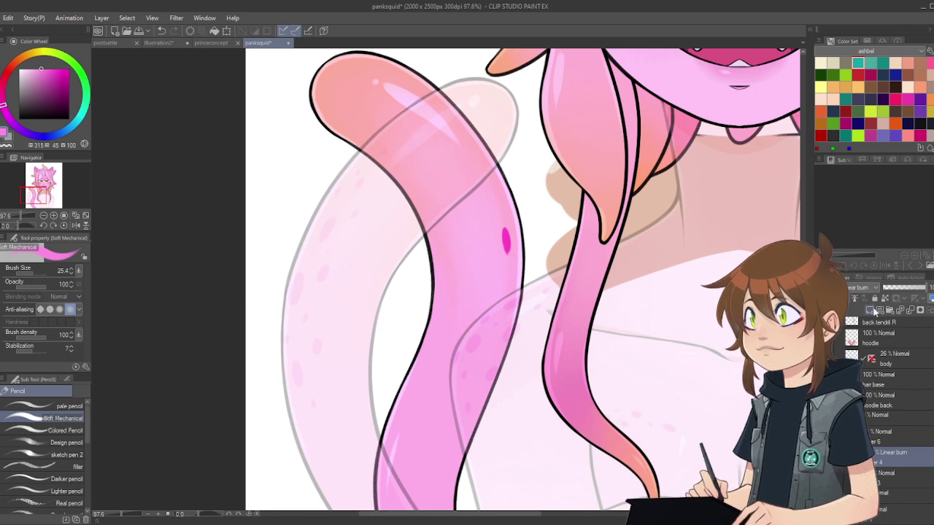
drag(905, 286, 894, 287)
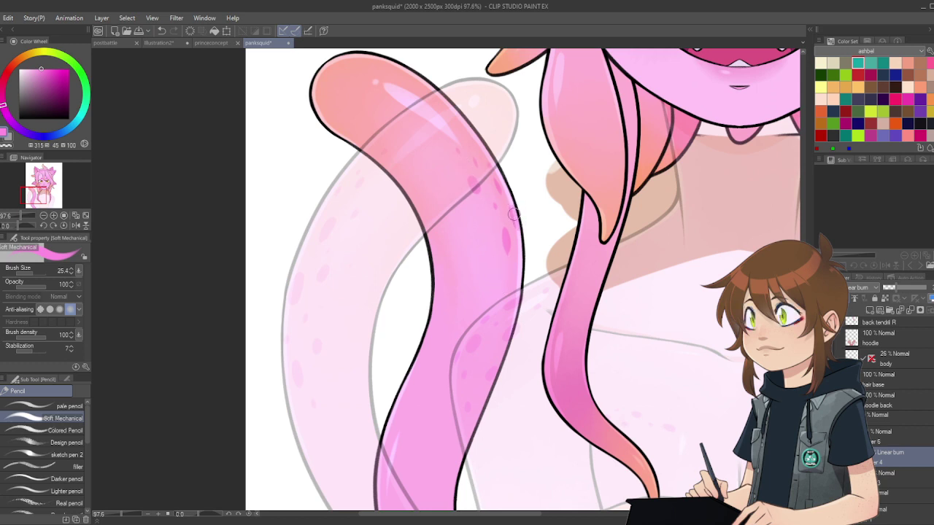
Step: Paint more pink spots along the second tail's outer edge, with brush size 11.0 for small ones, and merge them into Layer 3
mouse_move(486, 282)
mouse_down()
mouse_move(490, 295)
mouse_move(491, 285)
mouse_up()
drag(33, 273, 29, 275)
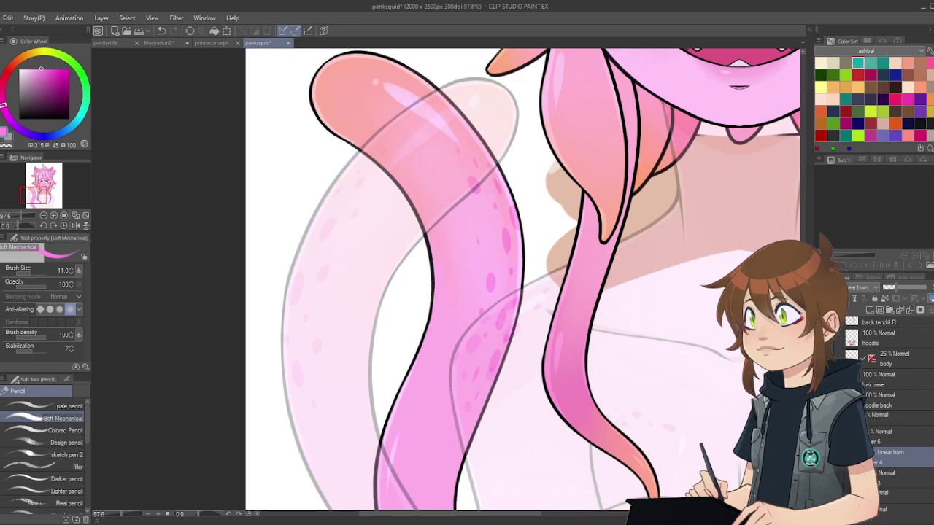
scroll(502, 265, down, 4)
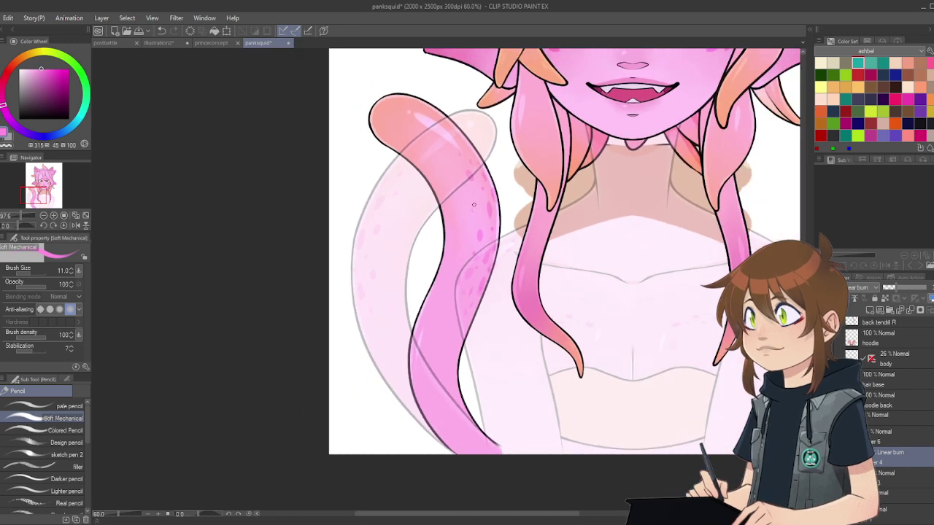
scroll(501, 265, up, 2)
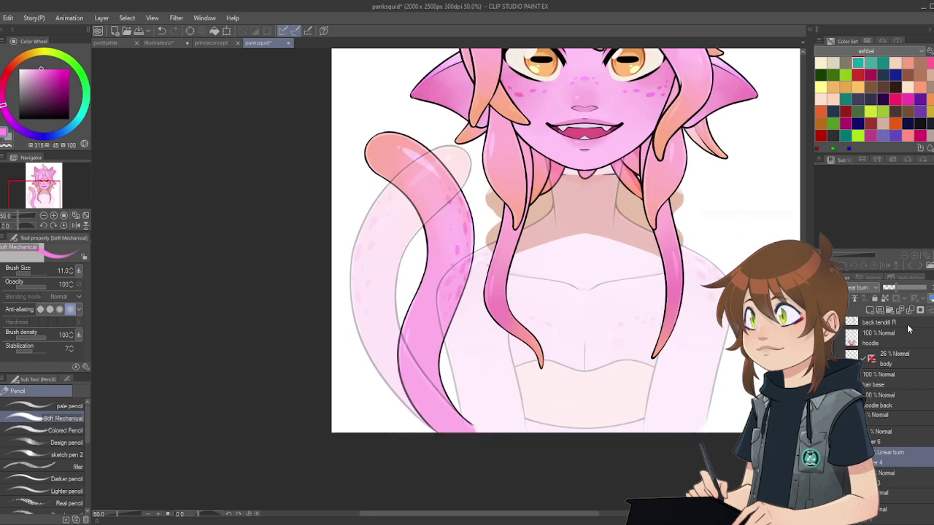
click(911, 310)
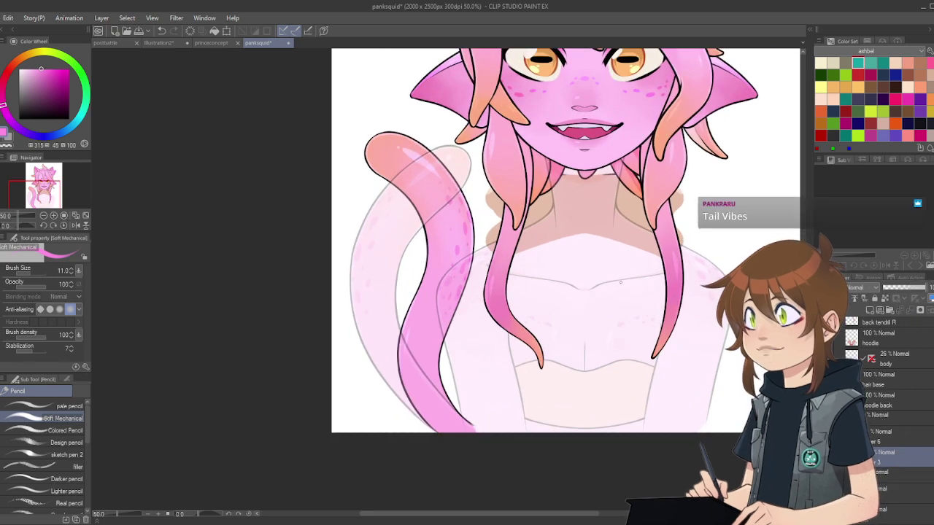
Step: Restore Layer 6 to 100% opacity and reorder the layers so the second tail lies in front of the outward-curving one
scroll(621, 282, down, 3)
scroll(574, 353, up, 2)
click(877, 433)
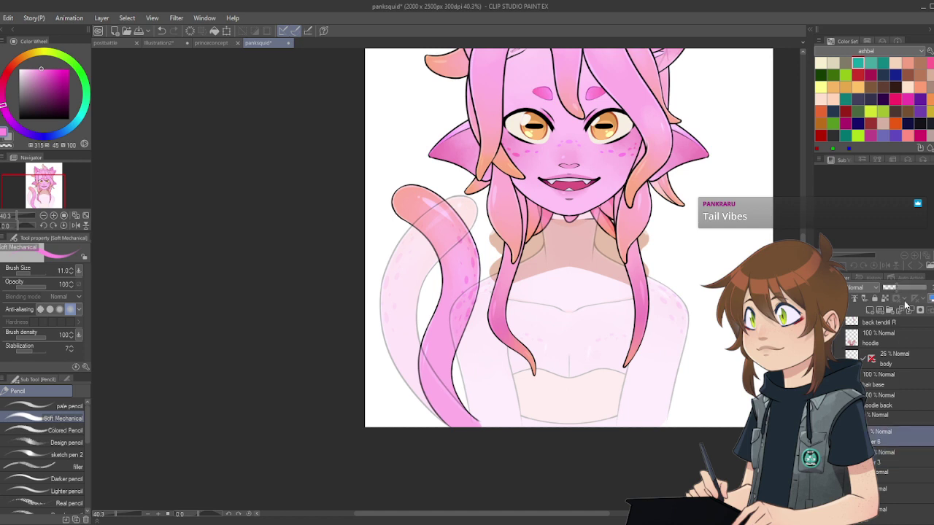
drag(899, 291, 928, 289)
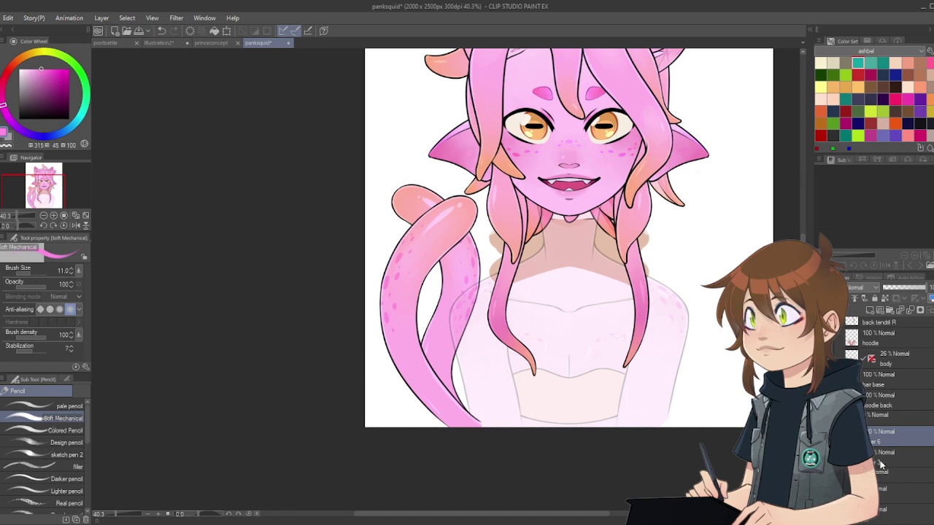
key(ctrl+shift+n)
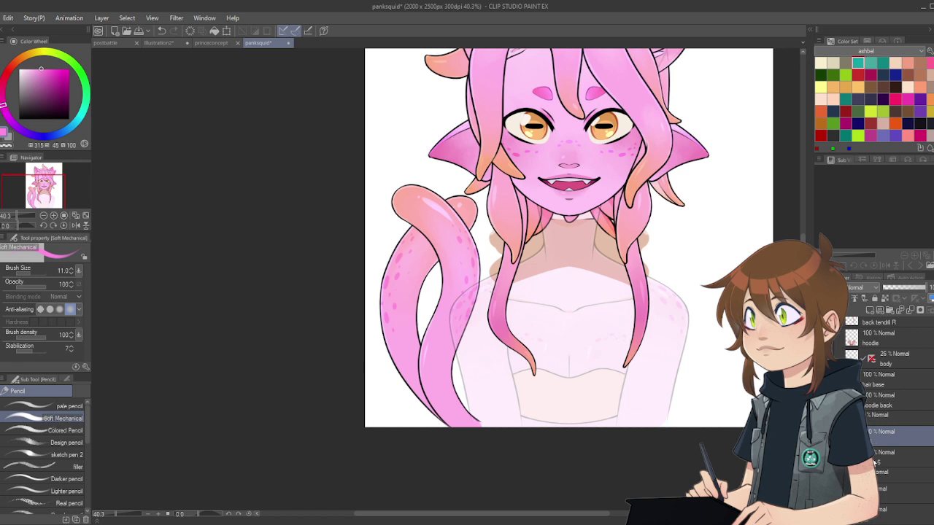
click(898, 458)
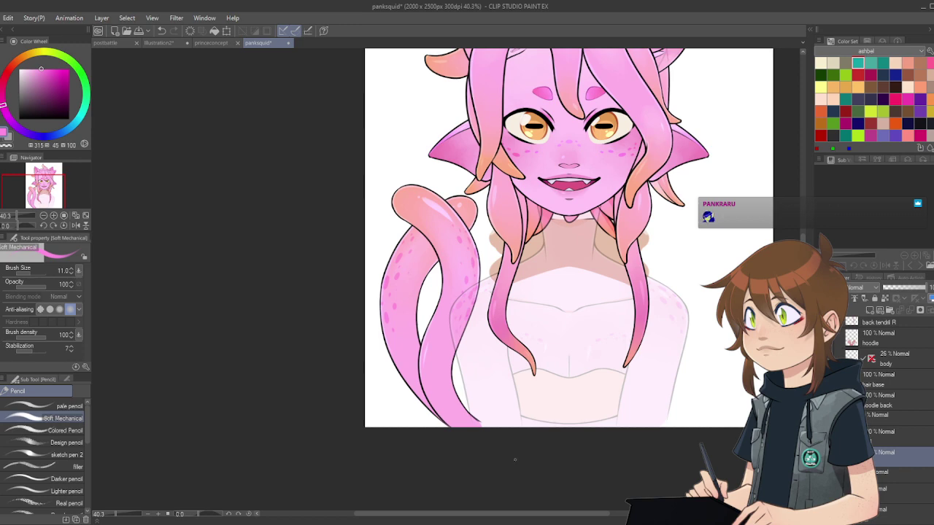
Step: Show the hoodie layer again over the body
scroll(410, 273, down, 1)
key(ctrl+plus)
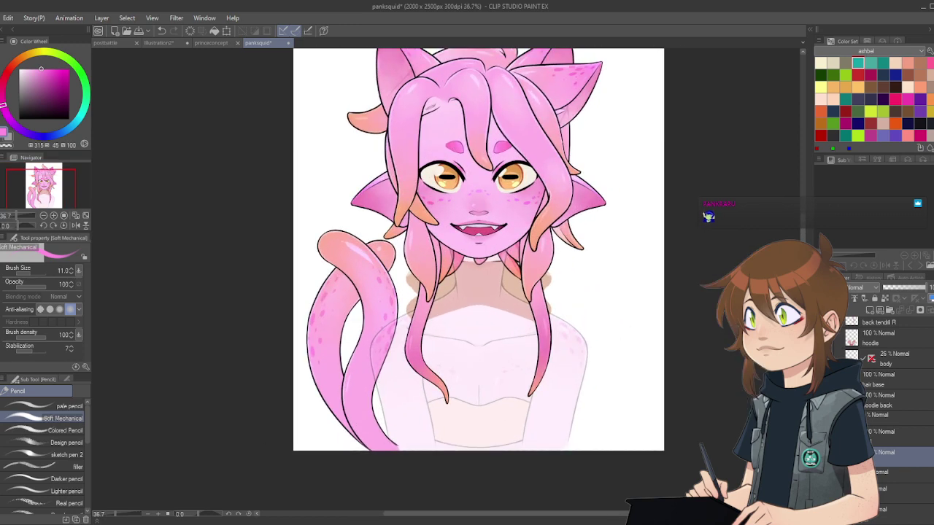
scroll(867, 380, up, 2)
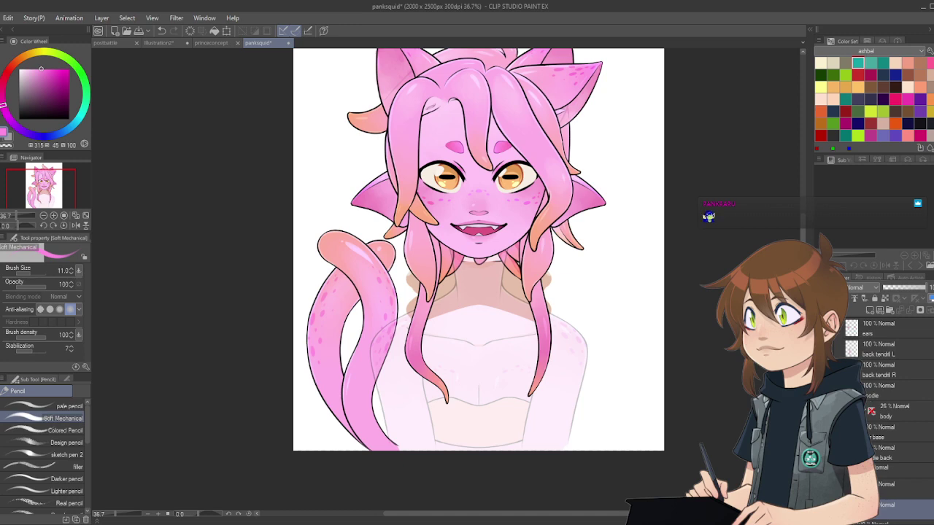
click(822, 391)
scroll(868, 386, up, 2)
scroll(868, 380, up, 1)
Step: Compare the face with and without the blush head layer, leaving that layer hidden
click(822, 384)
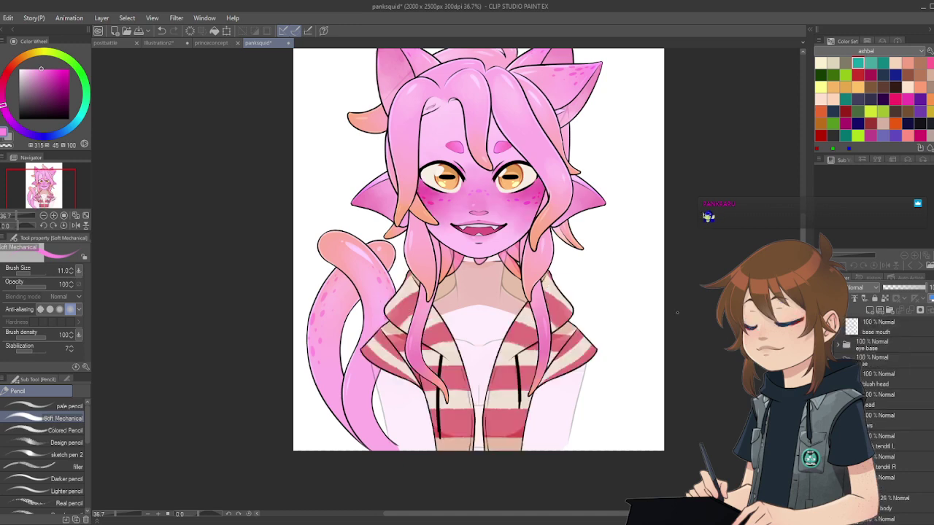
scroll(549, 265, down, 5)
scroll(532, 257, up, 3)
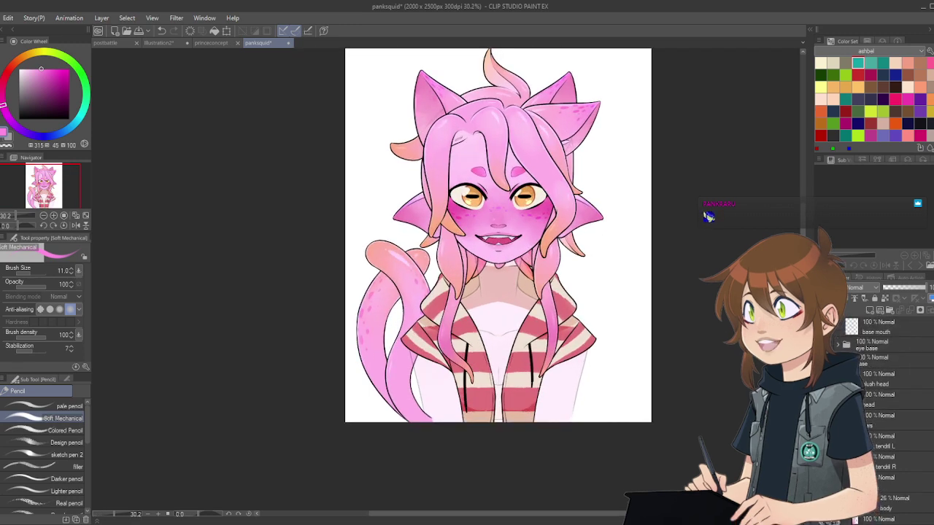
click(823, 380)
click(822, 380)
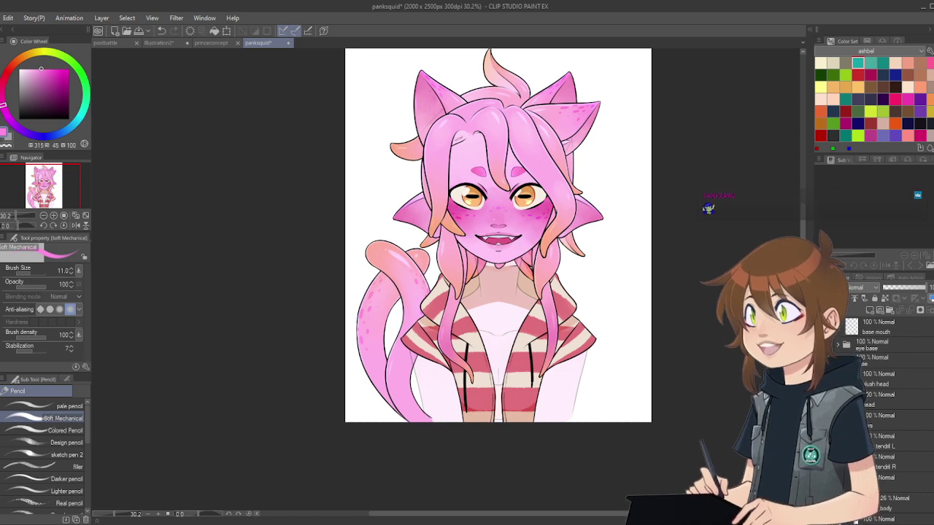
click(822, 380)
click(822, 379)
click(822, 379)
Step: Restore the body layer's opacity to 100%
scroll(908, 434, down, 5)
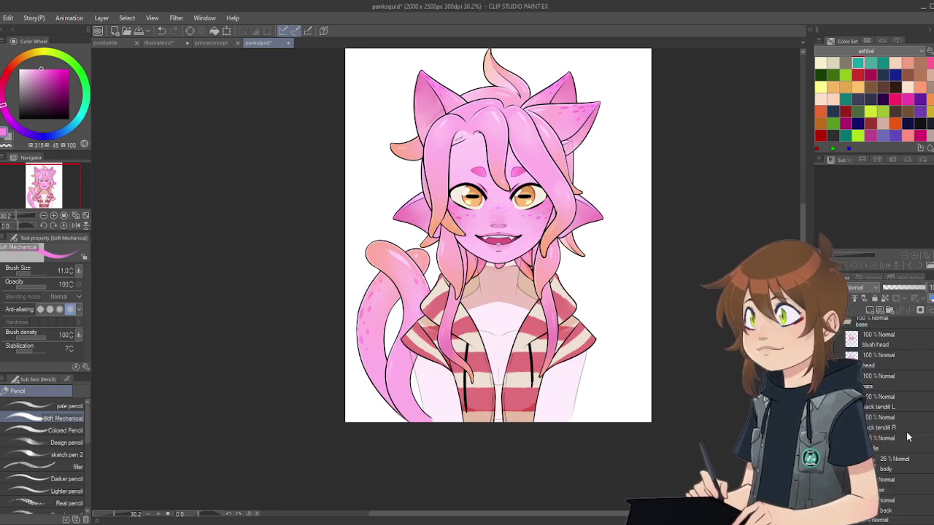
scroll(889, 430, up, 3)
scroll(888, 420, down, 2)
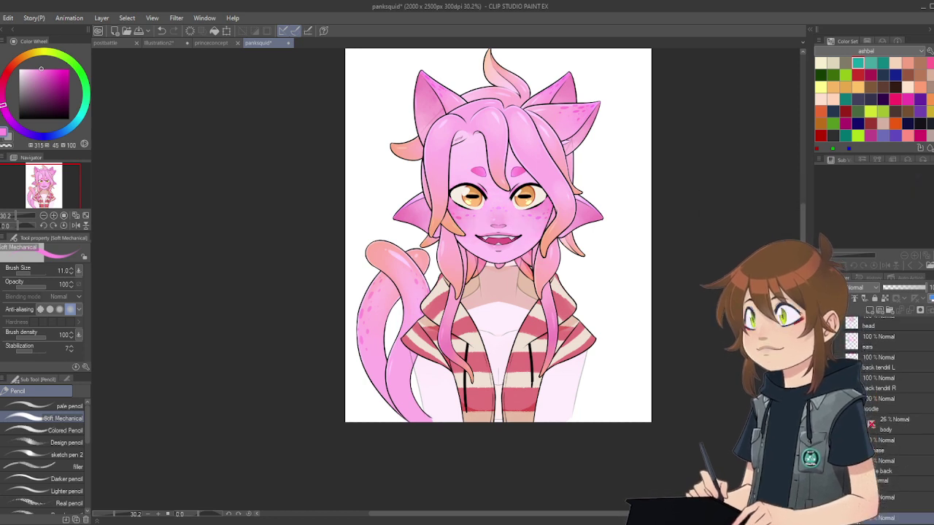
click(897, 429)
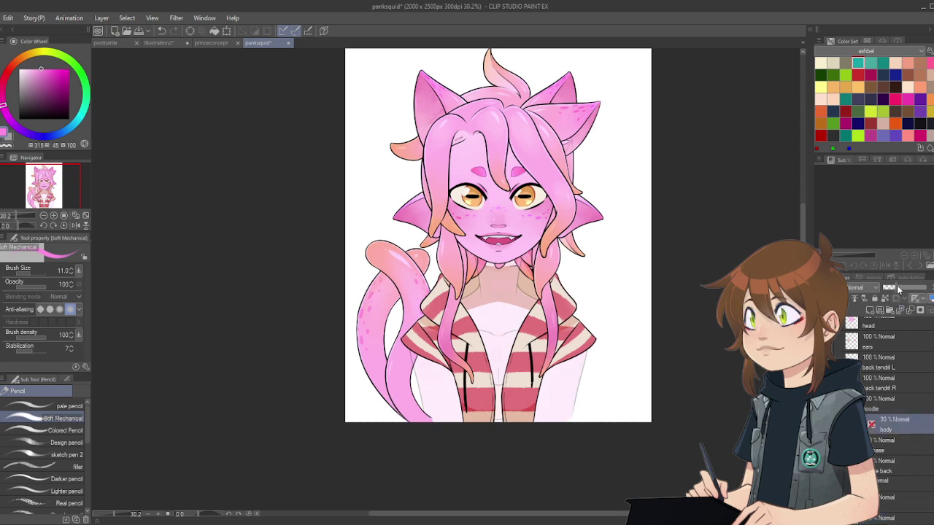
drag(897, 289, 929, 289)
scroll(499, 256, down, 2)
scroll(509, 204, up, 2)
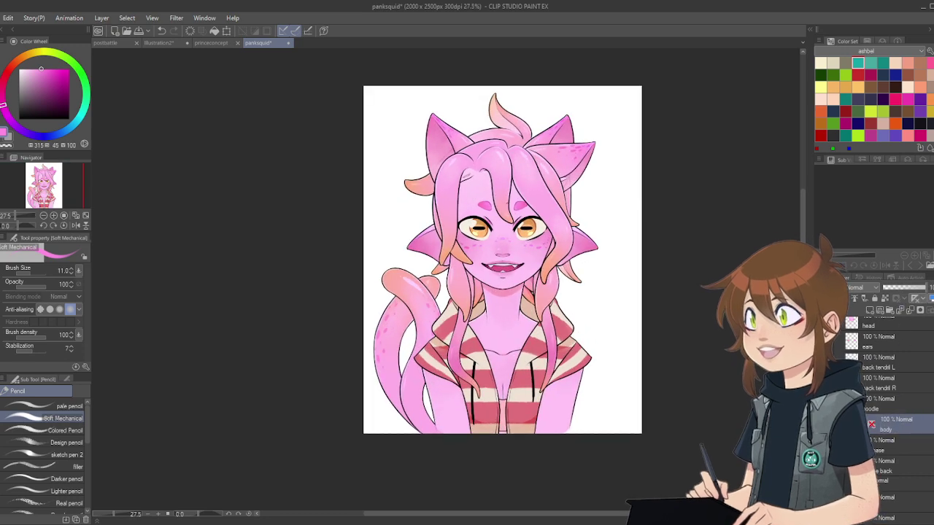
Step: Save the panksquid drawing and close its document
scroll(508, 204, down, 2)
scroll(511, 202, up, 1)
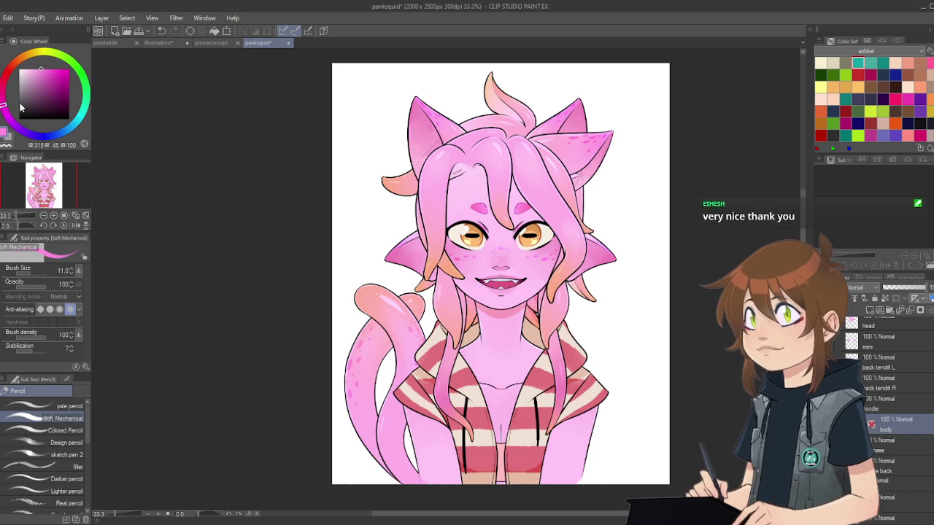
key(ctrl+s)
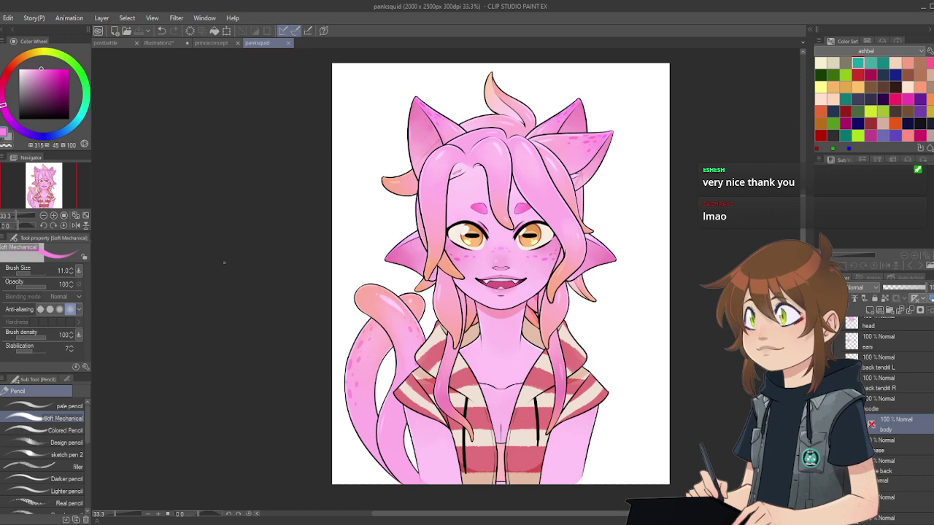
click(289, 43)
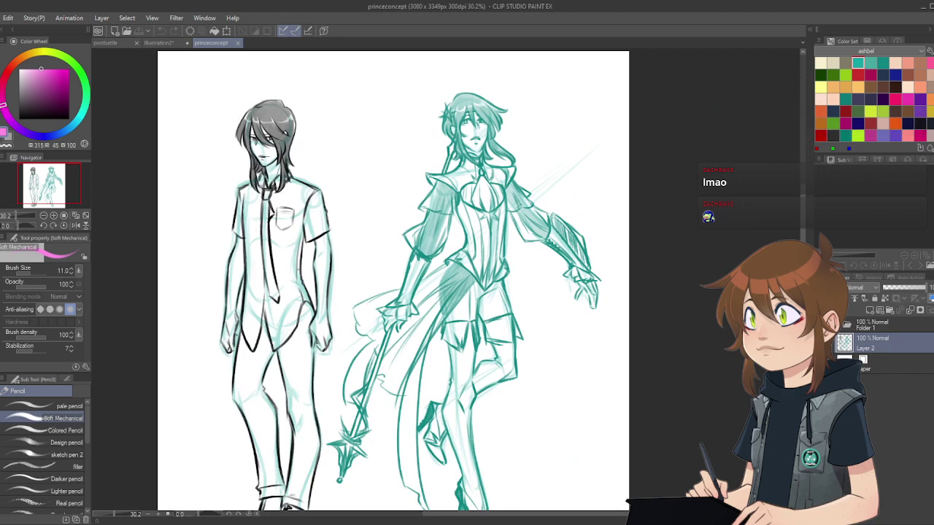
Step: Switch to the Illustration2 document and move the Layer 2 Copy sketches right until both reference figures fit on the canvas
mouse_move(430, 244)
mouse_down()
mouse_move(409, 244)
mouse_move(420, 243)
mouse_up()
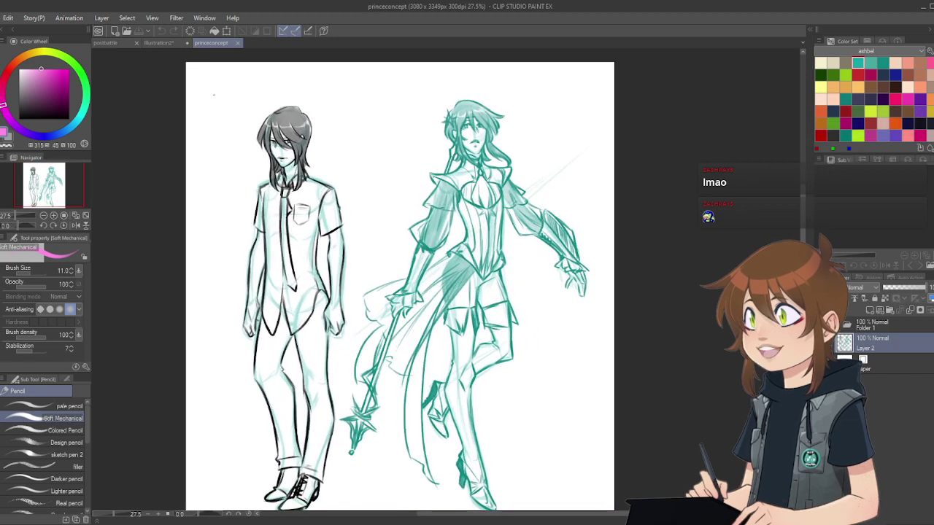
click(165, 43)
drag(357, 149, 328, 154)
drag(219, 119, 303, 119)
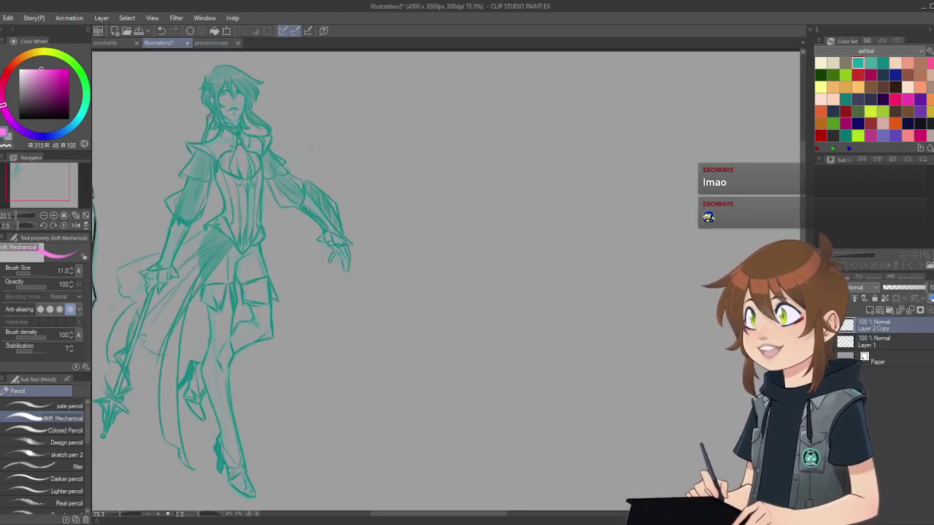
scroll(318, 146, down, 2)
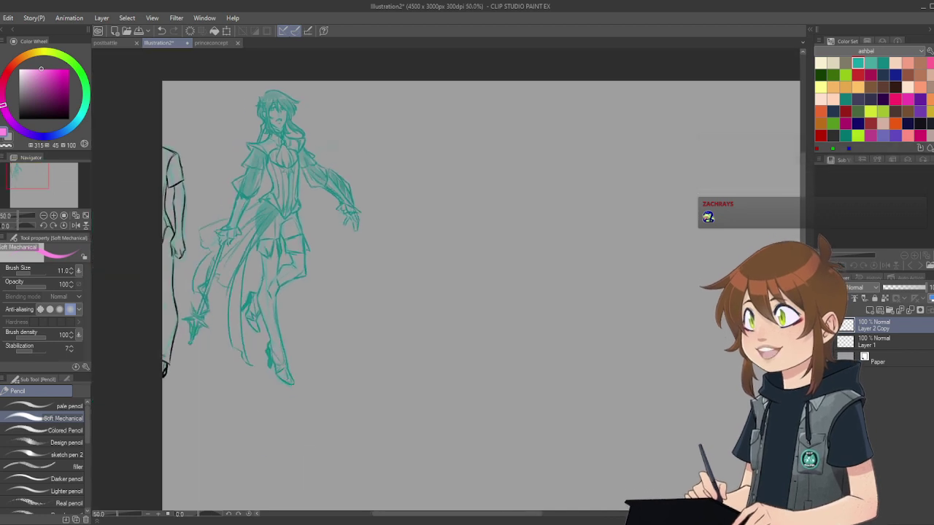
key(k)
drag(268, 200, 323, 197)
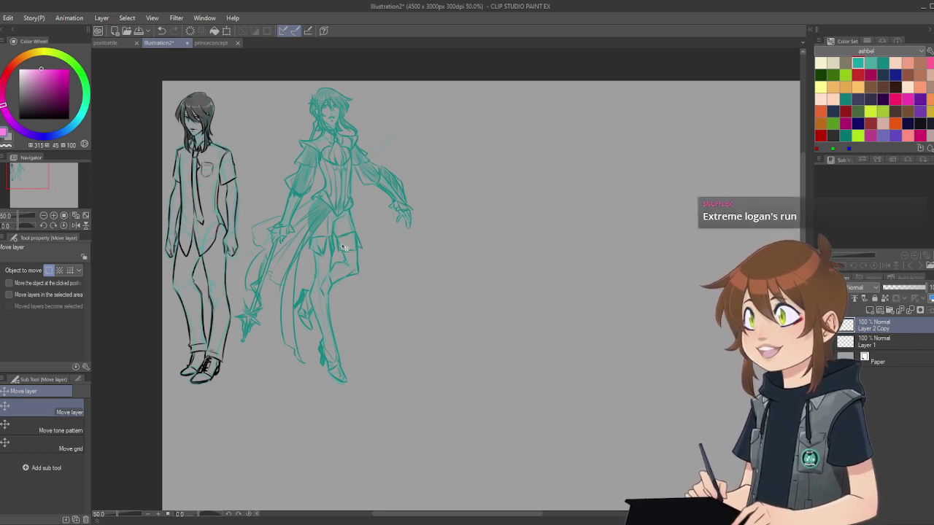
Step: Create a new layer folder beneath Layer 2 Copy, put Layer 1 inside it and make Layer 1 active
scroll(332, 221, down, 2)
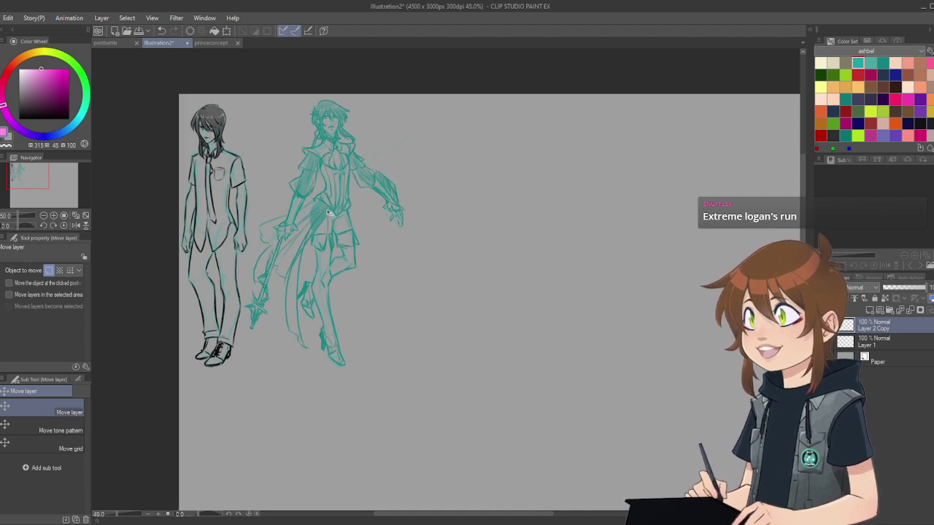
scroll(389, 178, up, 2)
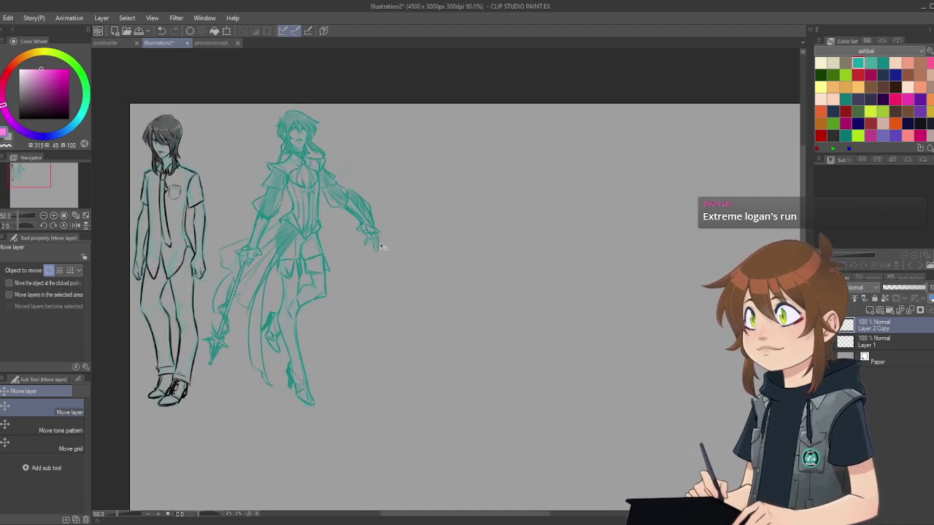
scroll(372, 263, down, 3)
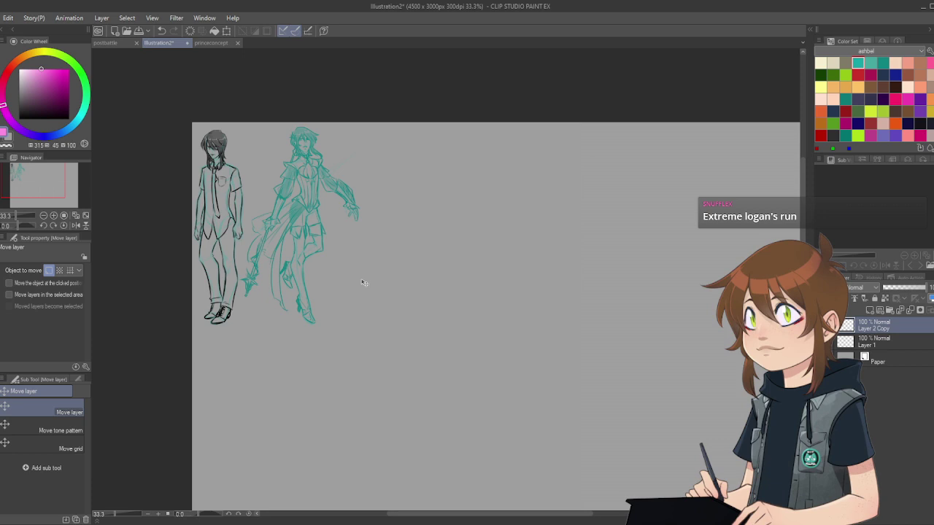
scroll(365, 283, down, 4)
scroll(394, 248, up, 2)
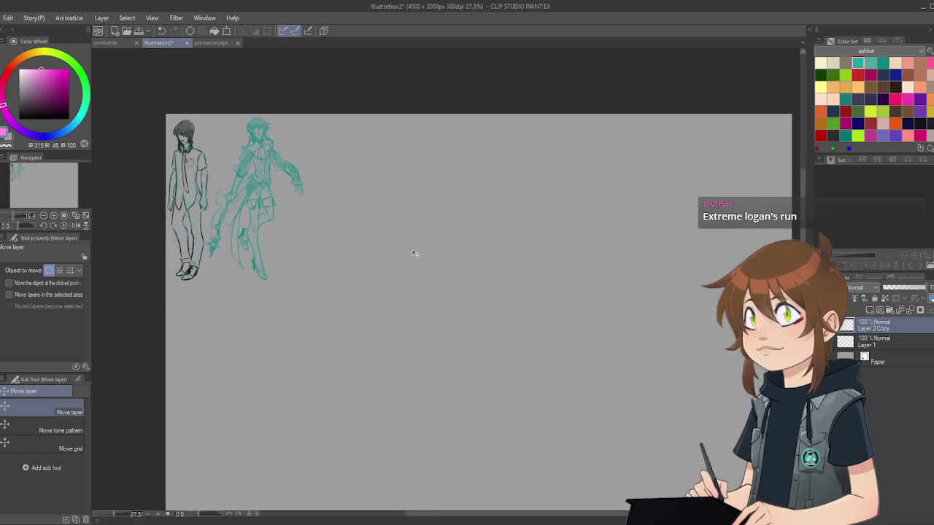
click(890, 341)
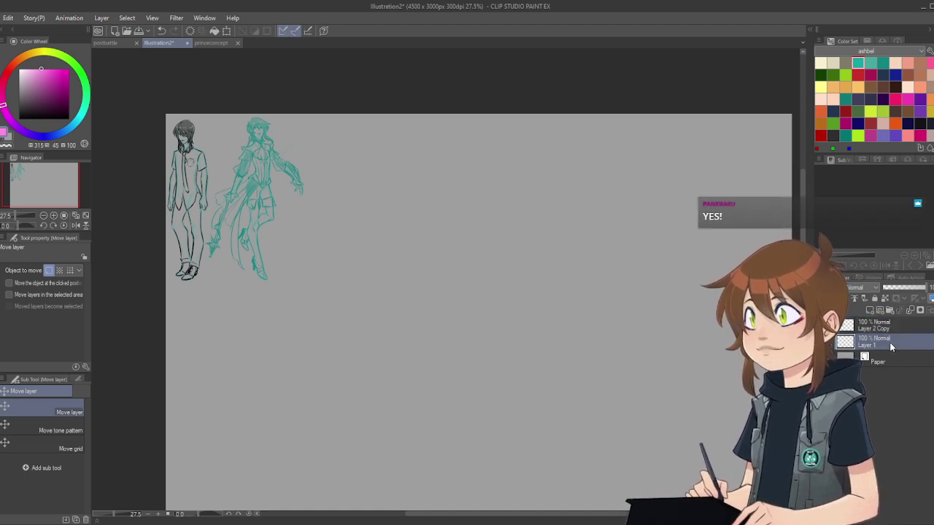
click(889, 310)
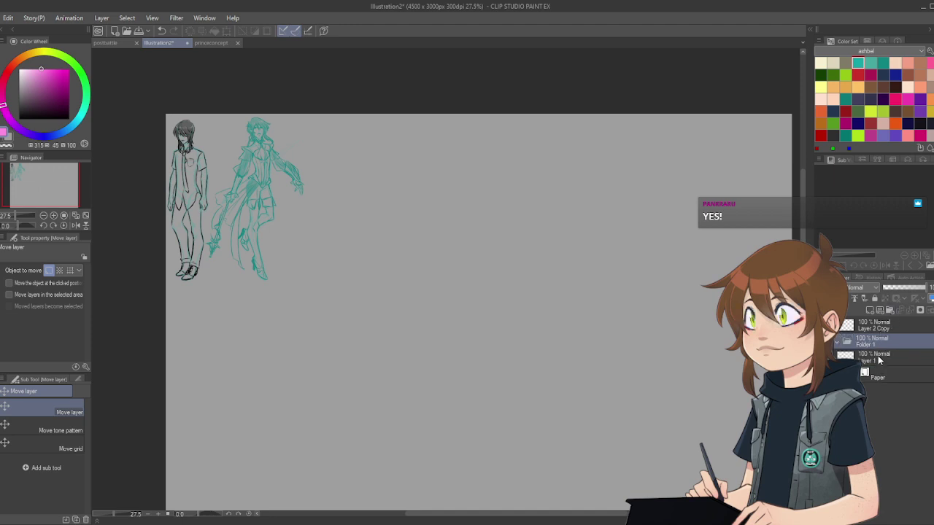
drag(878, 358, 880, 343)
click(878, 344)
click(879, 358)
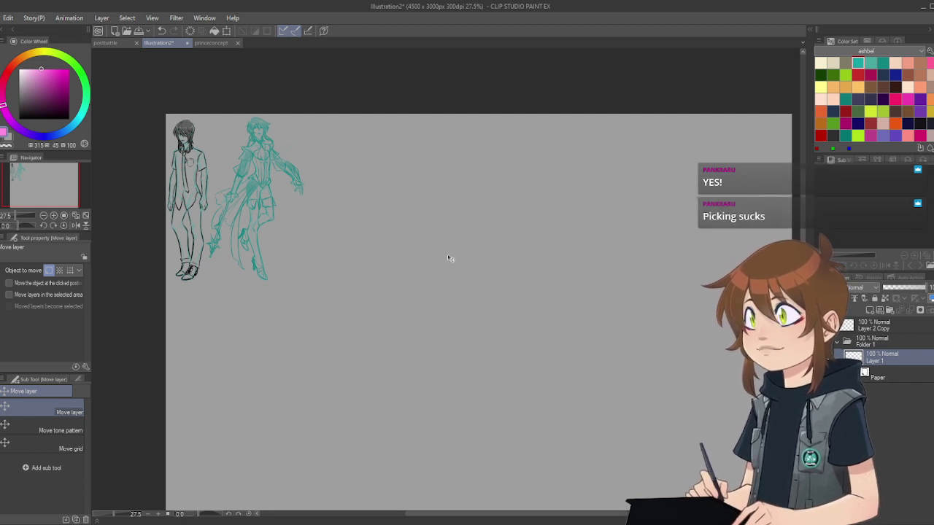
Step: Choose the teal swatch as drawing colour and set up the Design pencil with brush size 35.6
scroll(437, 123, down, 3)
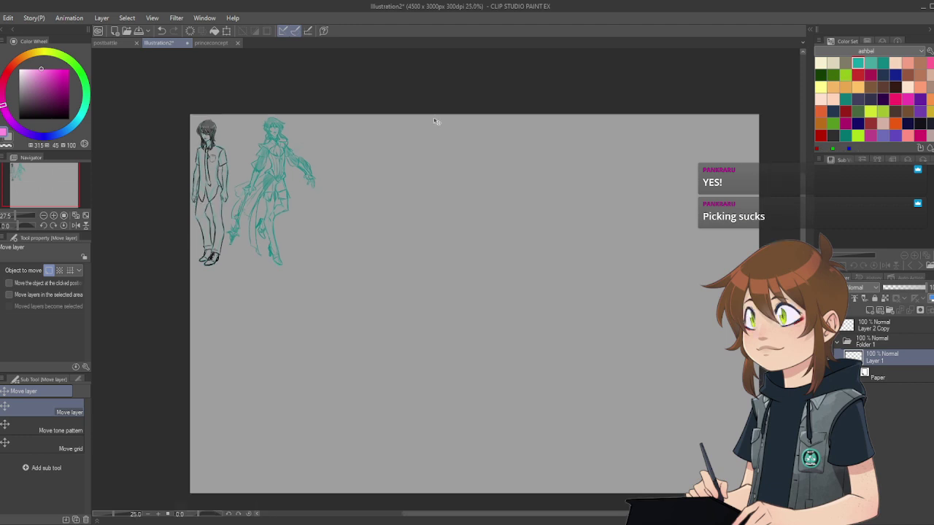
scroll(424, 183, up, 3)
scroll(489, 208, up, 2)
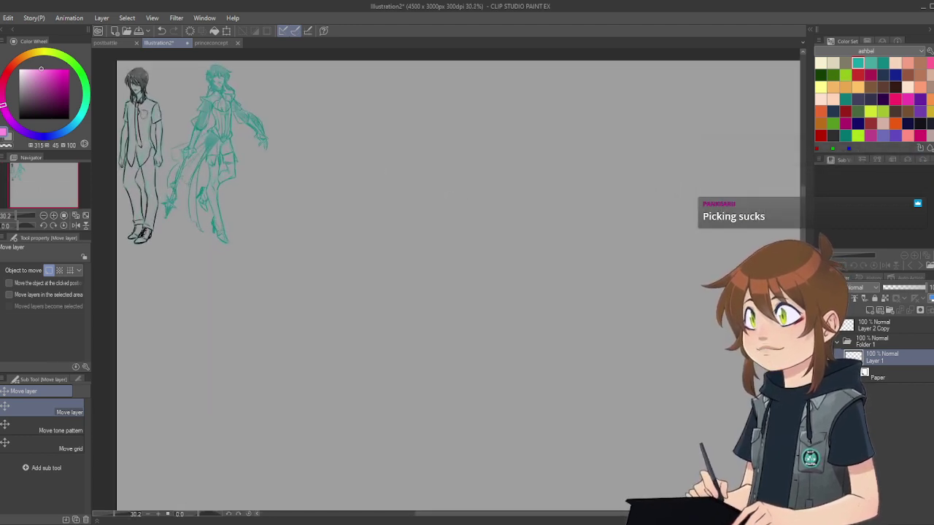
key(p)
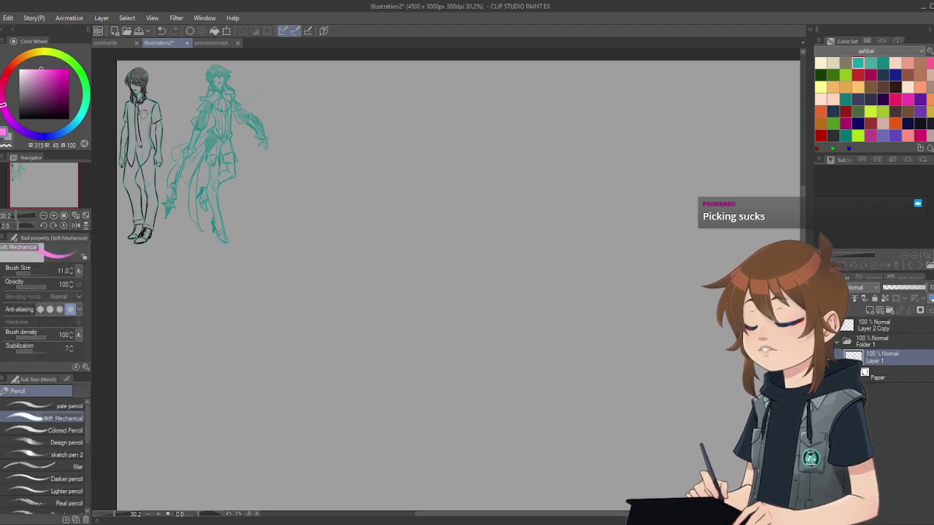
click(859, 63)
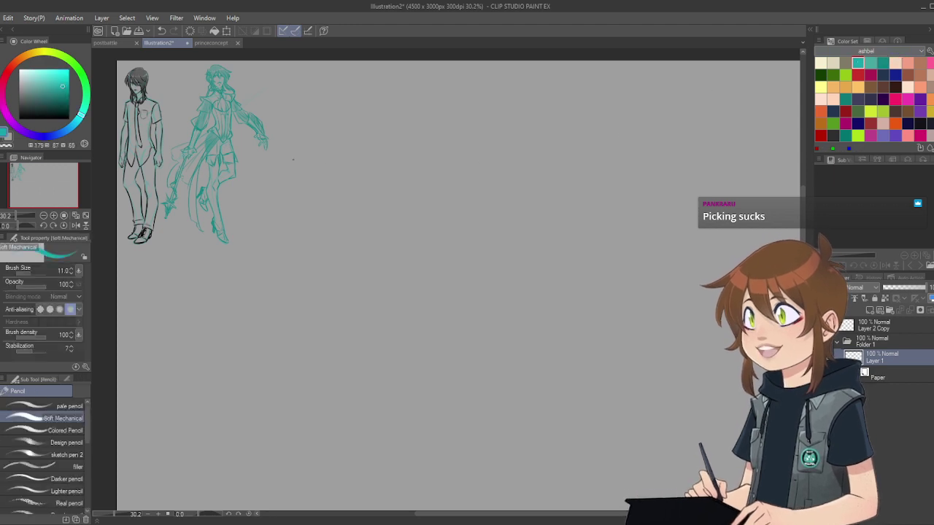
scroll(295, 155, down, 1)
scroll(345, 213, up, 1)
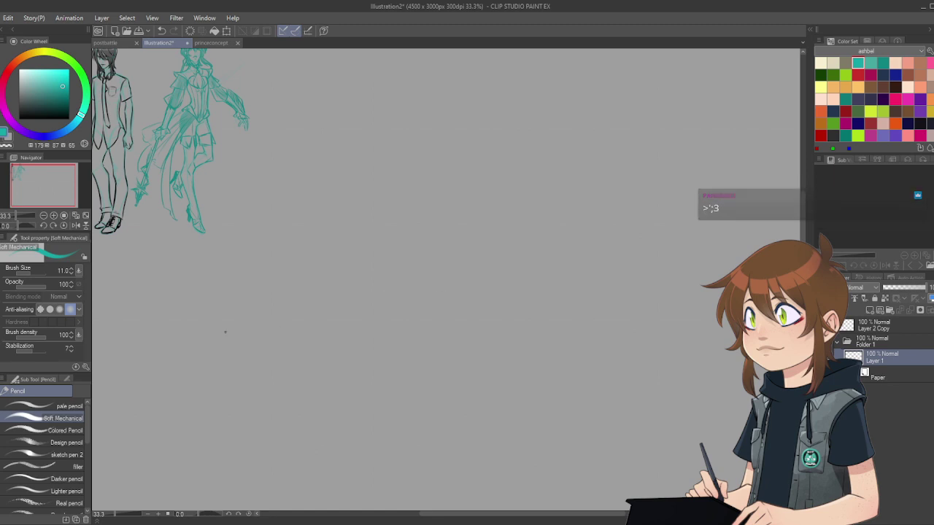
click(66, 443)
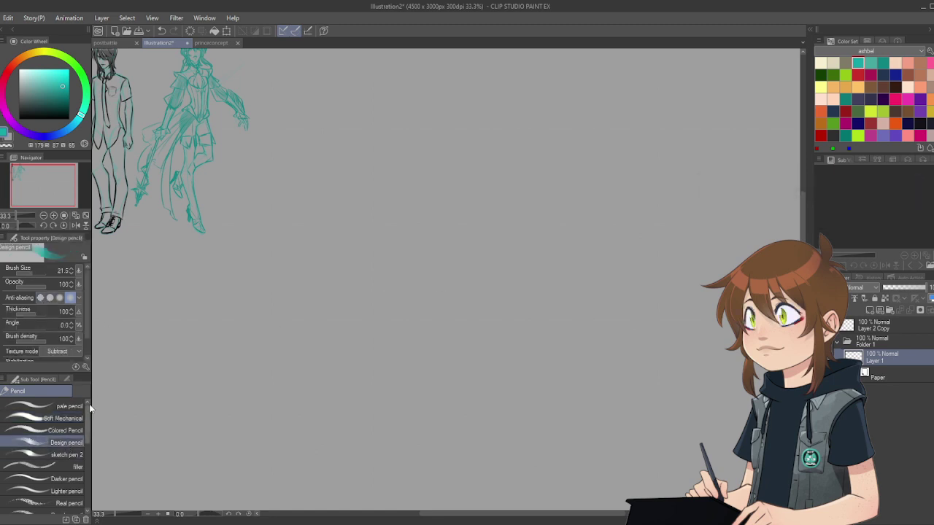
click(32, 273)
drag(40, 274, 33, 273)
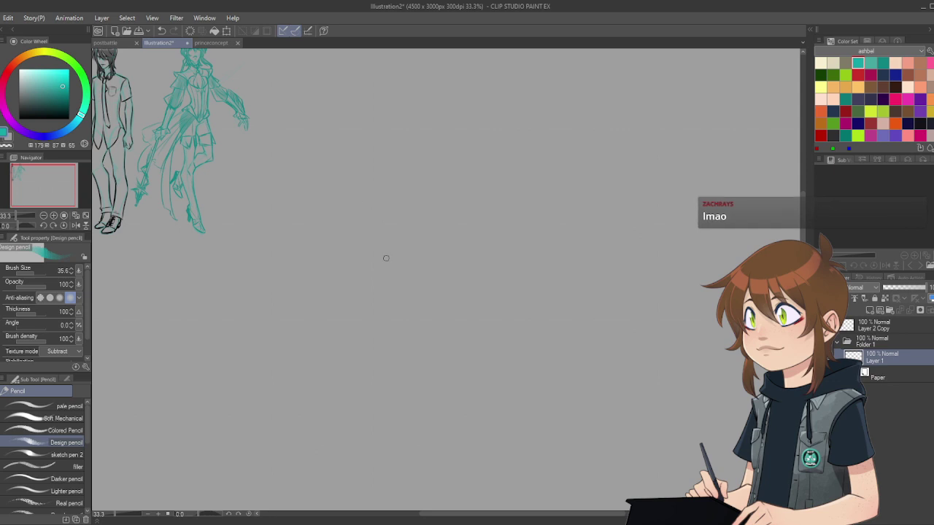
Step: Change the canvas size to a portrait format of 3000 x 4000 px, centred on the current canvas
scroll(394, 229, down, 5)
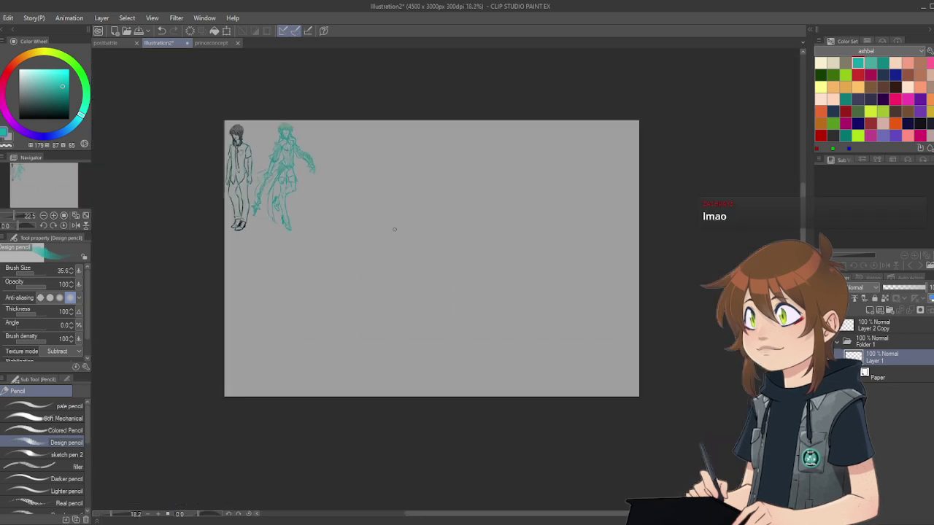
scroll(408, 207, up, 3)
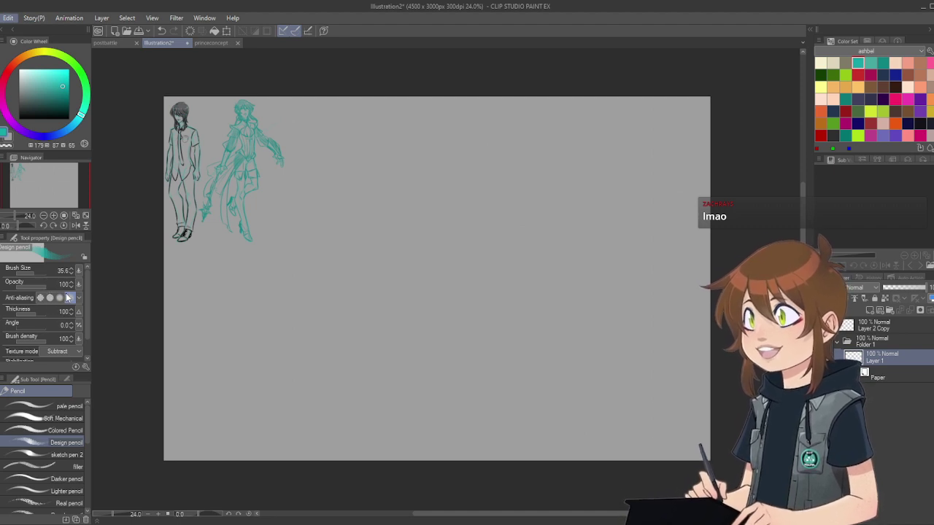
key(ctrl+t)
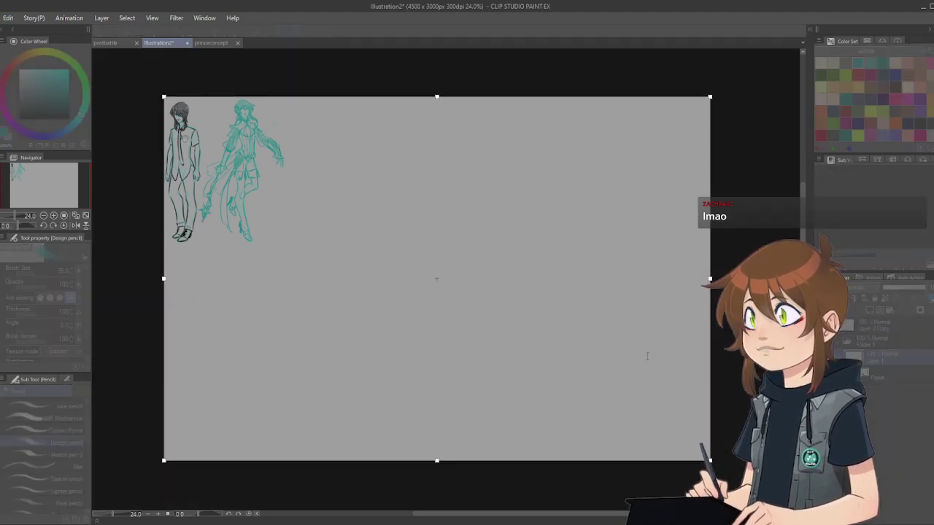
text(3000)
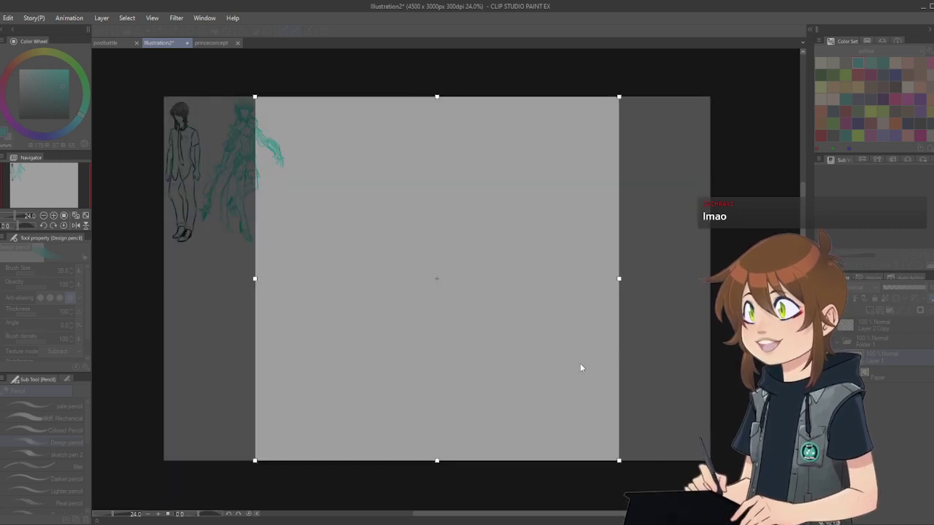
text(4500)
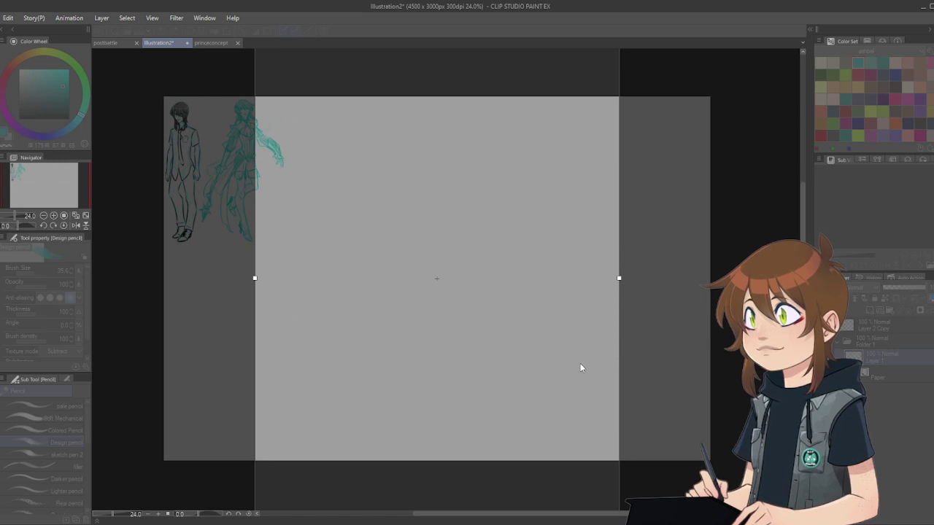
scroll(582, 317, down, 2)
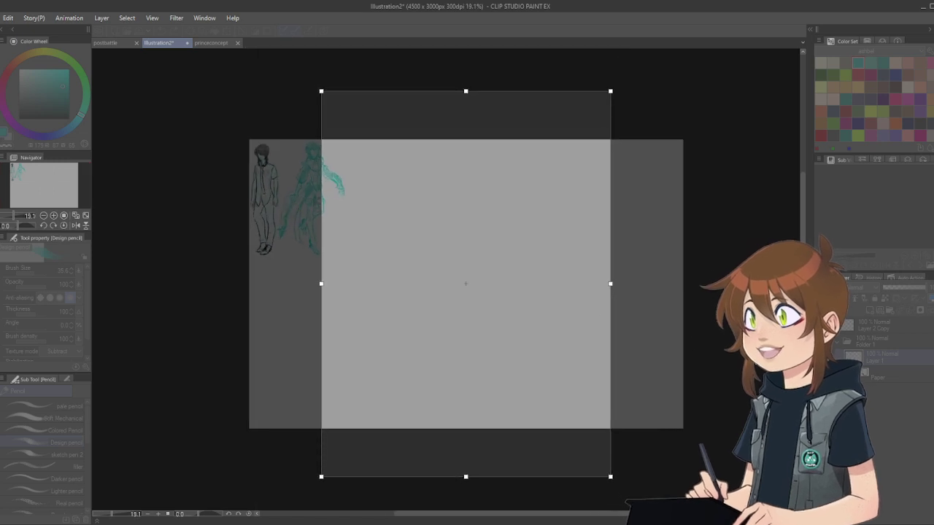
key(Return)
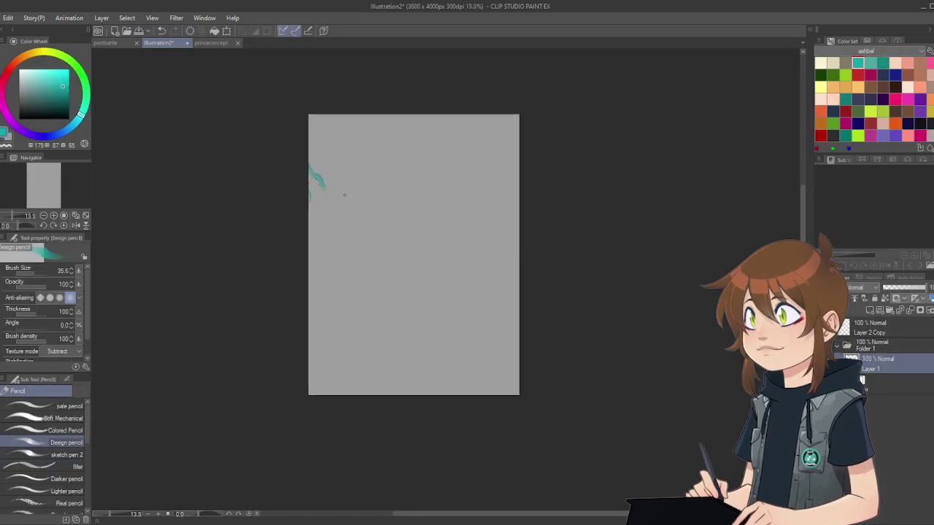
Step: Move the Layer 2 Copy reference sketch so the teal prince figure sits in the canvas's upper-left corner
click(877, 333)
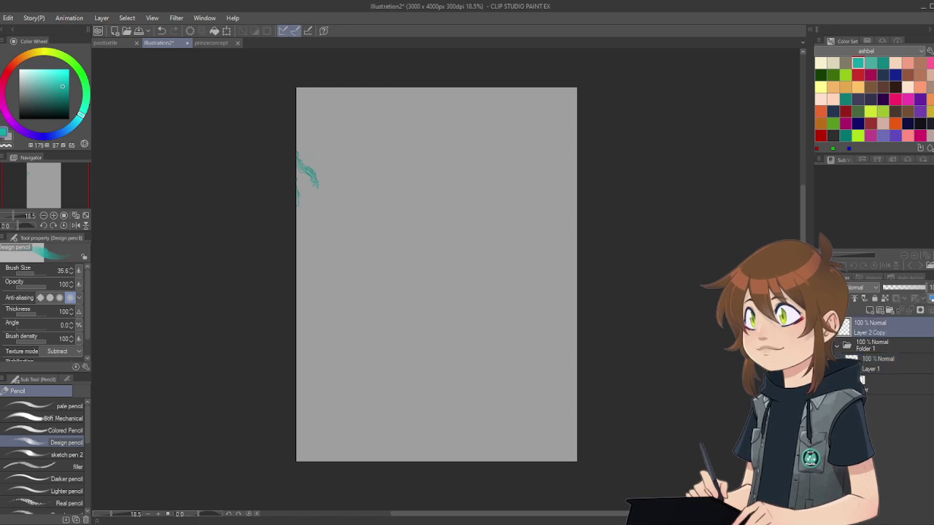
key(k)
drag(306, 206, 361, 149)
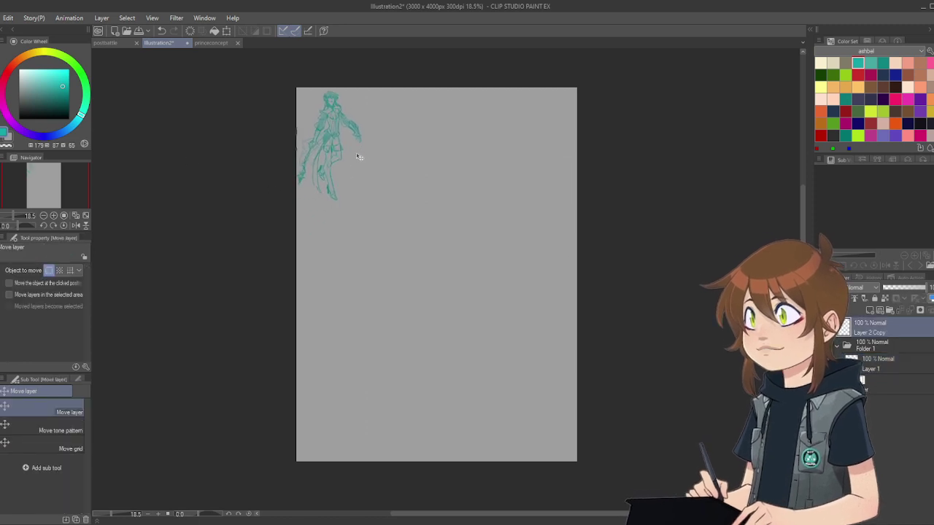
scroll(347, 179, down, 1)
scroll(364, 161, up, 3)
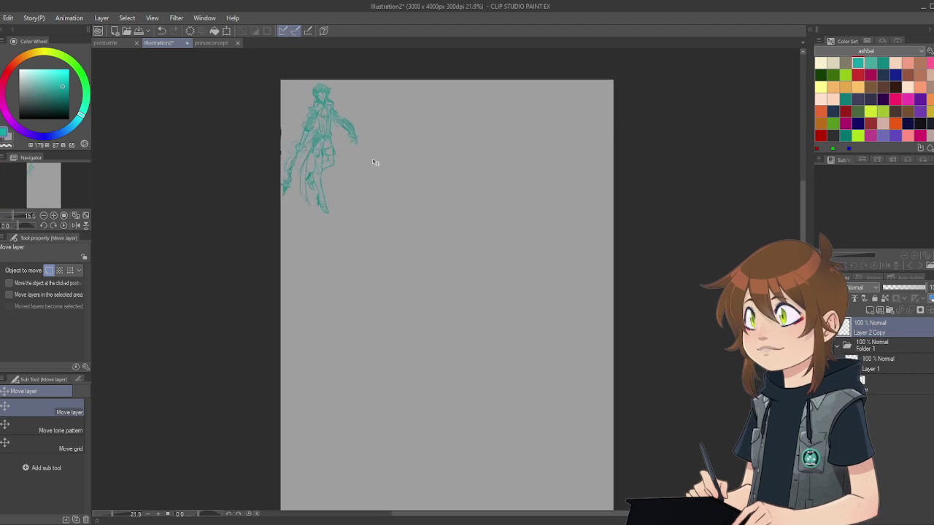
Step: Make Layer 1 active and set the Design pencil's brush size to 26.0
click(880, 366)
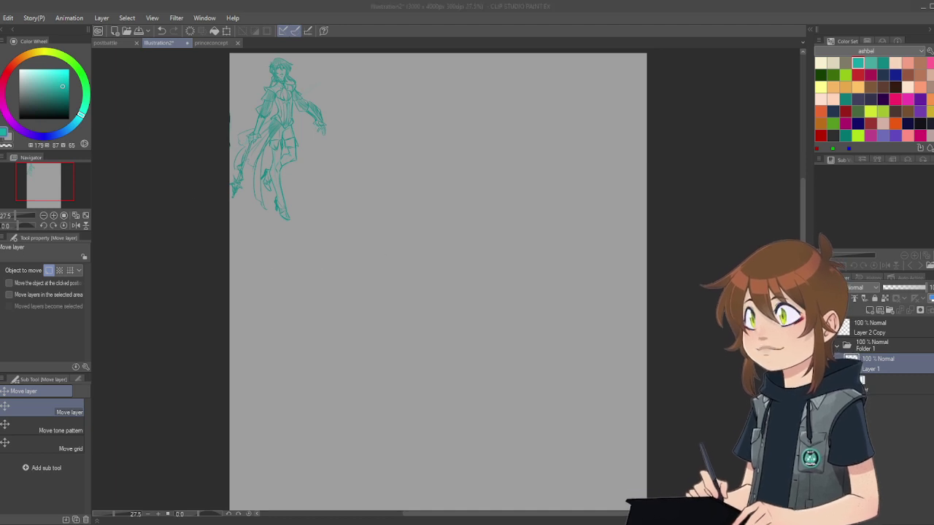
scroll(382, 244, down, 1)
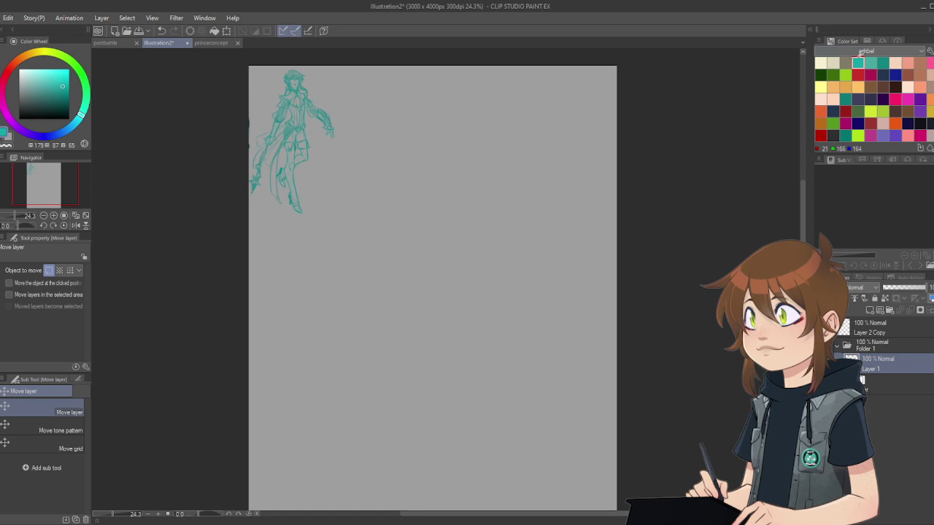
key(p)
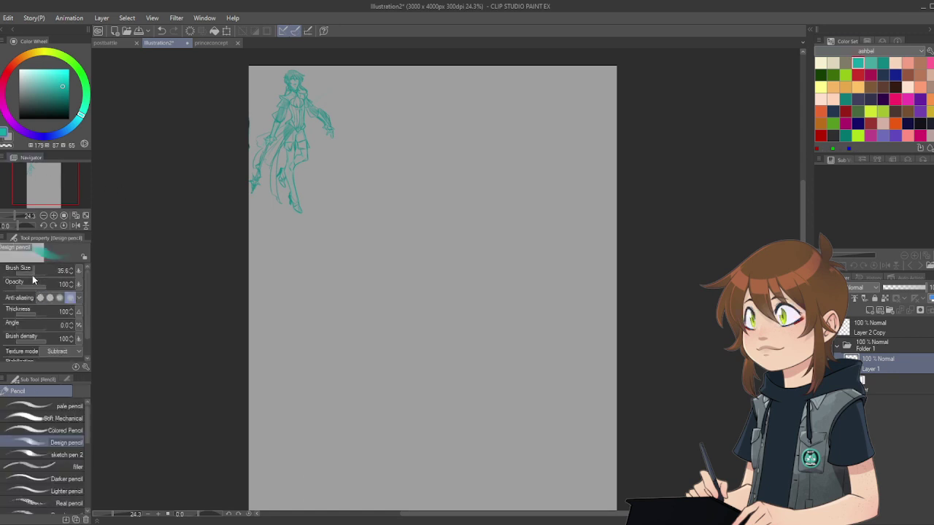
drag(36, 275, 34, 274)
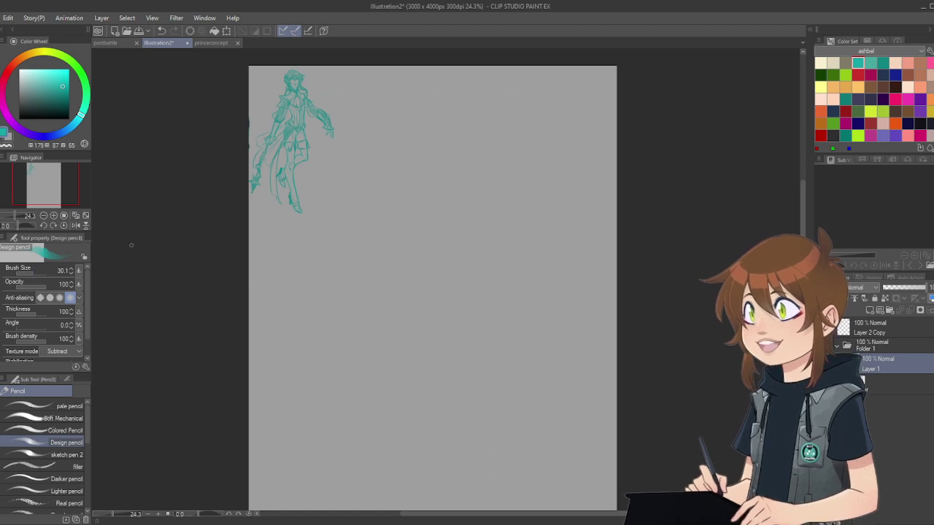
click(33, 274)
click(32, 274)
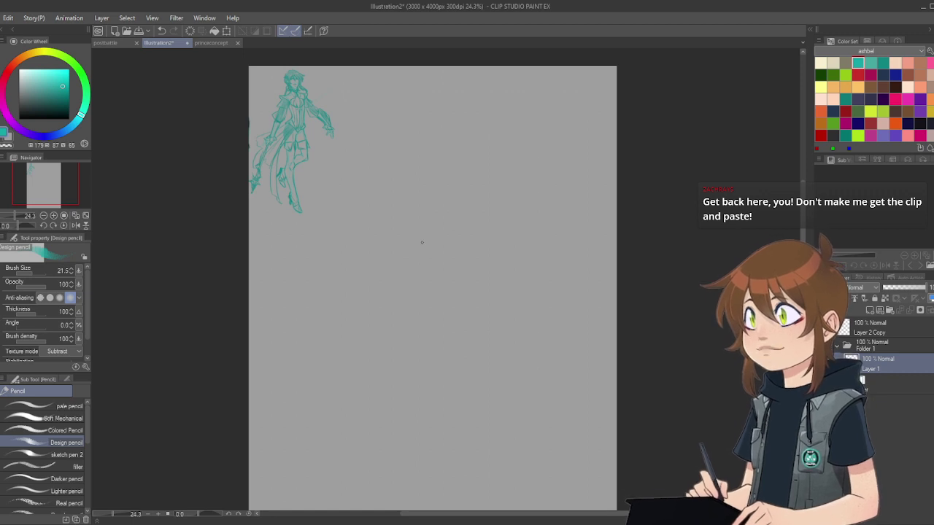
click(71, 269)
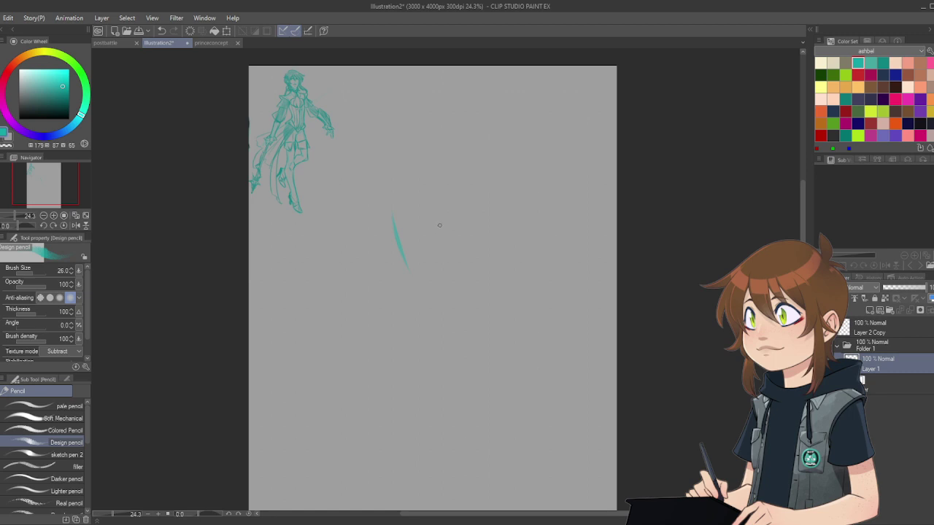
Step: Sketch a blocky torso in the middle of the canvas with pointed hips and a curved centre line
drag(451, 217, 452, 292)
mouse_move(407, 263)
mouse_down()
mouse_move(409, 278)
mouse_move(389, 307)
mouse_up()
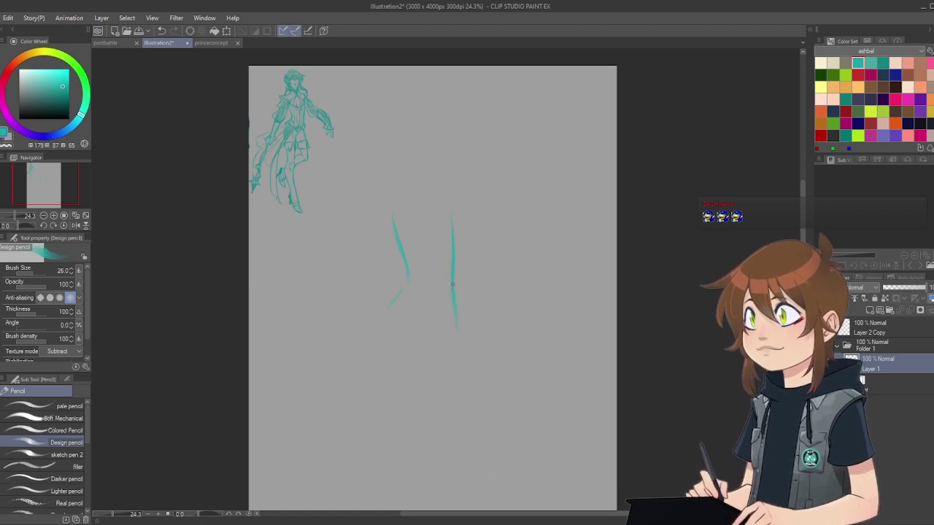
mouse_move(384, 314)
mouse_down()
mouse_move(429, 347)
mouse_move(412, 345)
mouse_move(420, 349)
mouse_move(452, 334)
mouse_up()
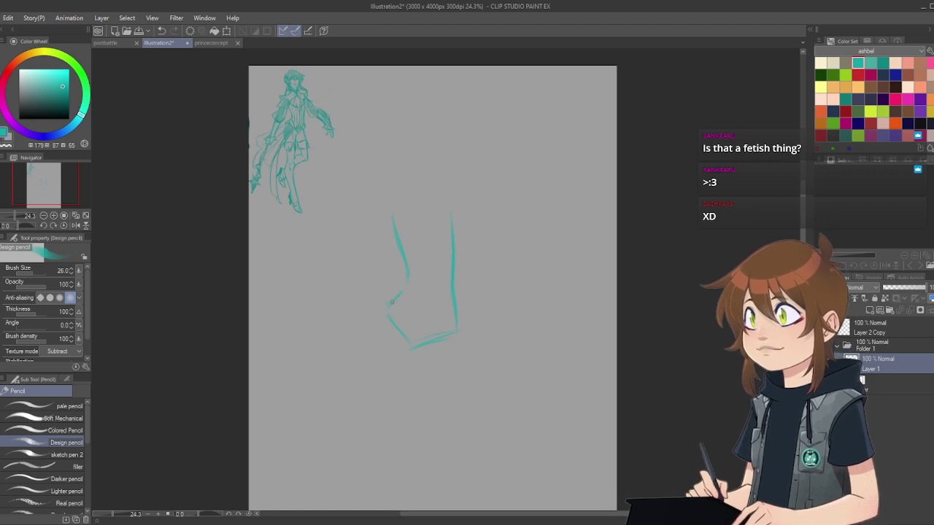
drag(405, 287, 380, 311)
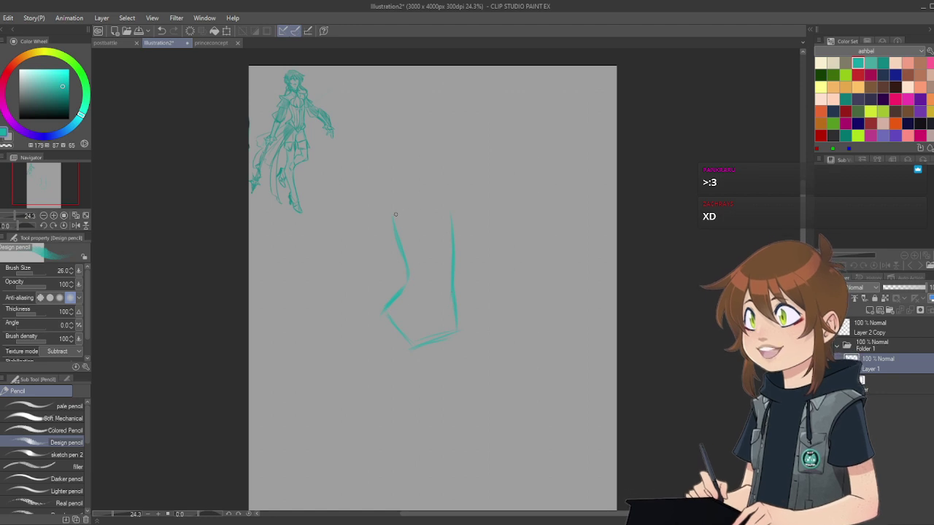
drag(394, 216, 449, 210)
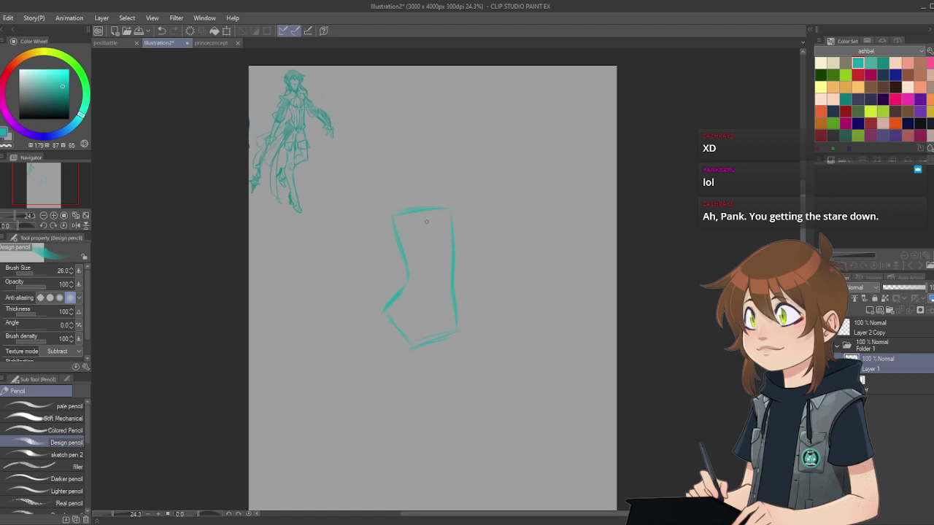
drag(427, 221, 426, 295)
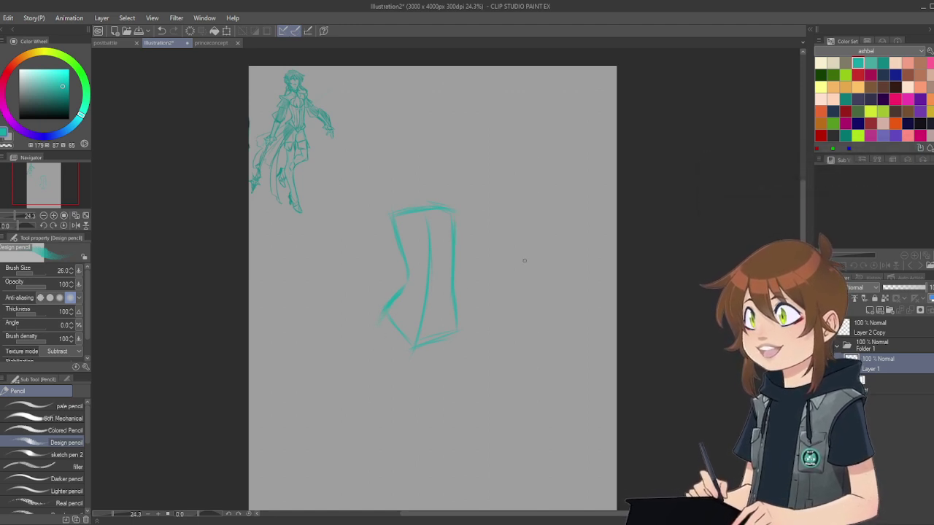
Step: Sketch two thighs extending down from the hips of the torso and close them off at the knees
scroll(426, 295, down, 1)
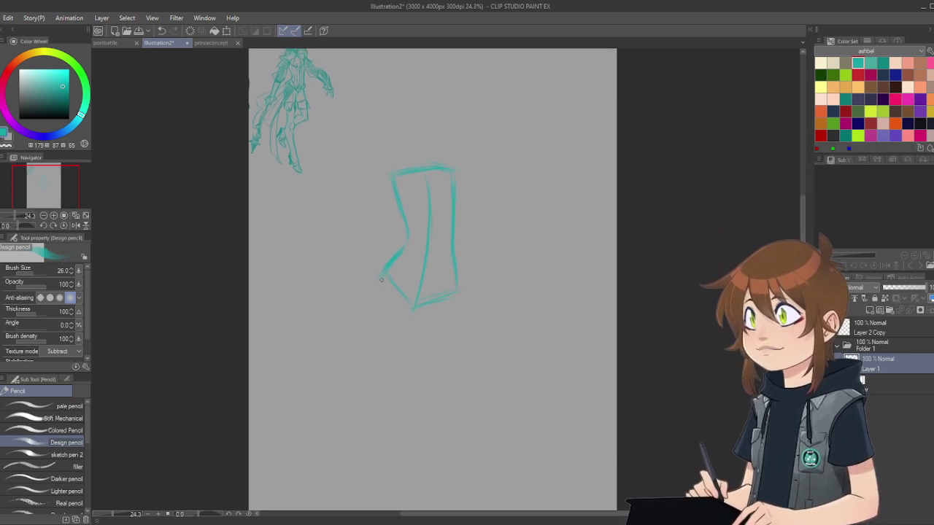
drag(399, 250, 371, 327)
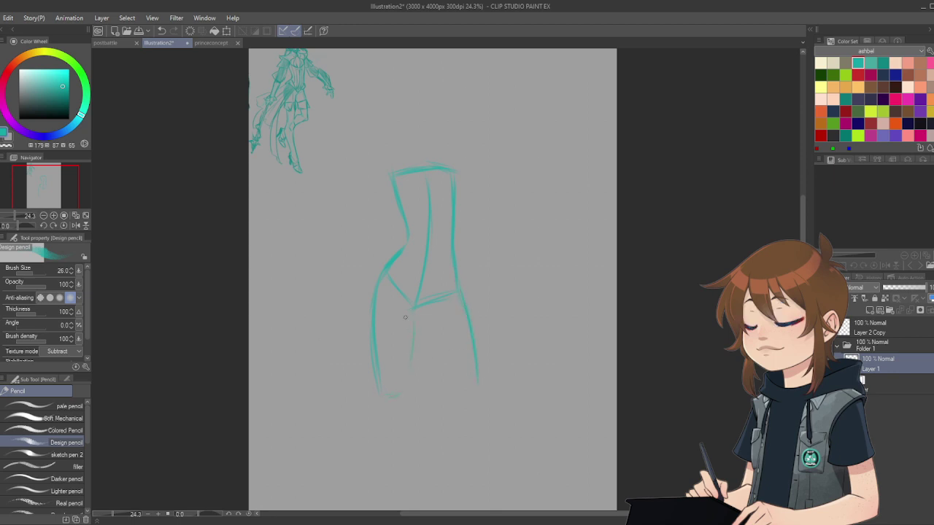
drag(407, 373, 408, 305)
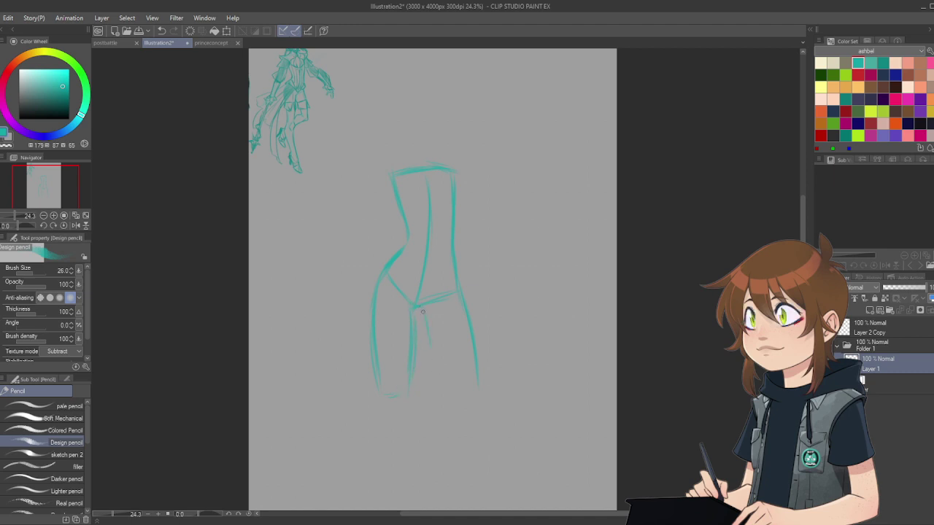
mouse_move(431, 335)
mouse_down()
mouse_move(463, 397)
mouse_move(476, 396)
mouse_up()
drag(465, 325, 478, 383)
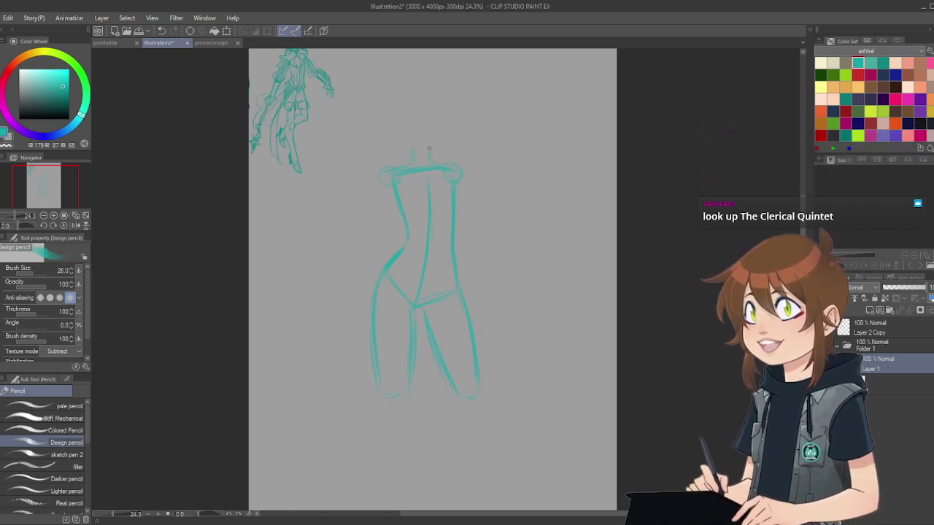
Step: Add the neck, round shoulder joints and two loosely hanging arms to the torso sketch
drag(429, 151, 429, 161)
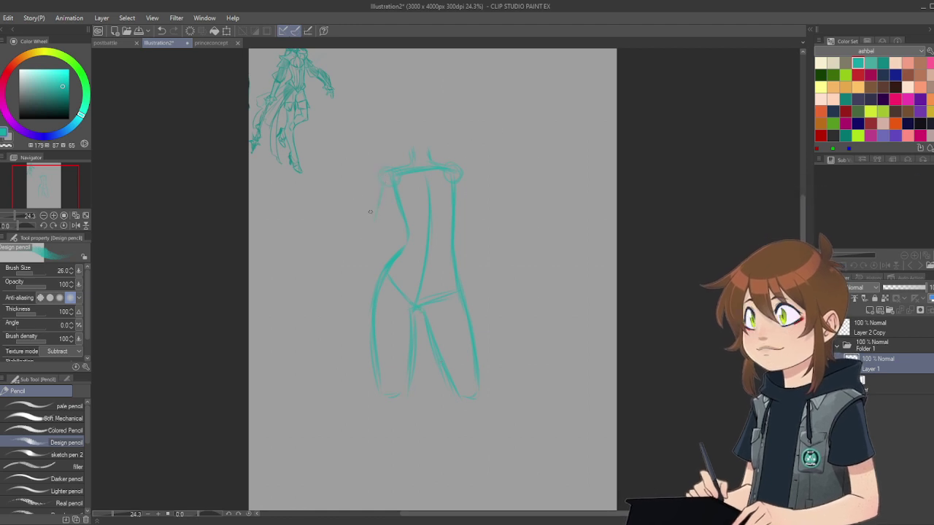
drag(371, 212, 367, 238)
drag(342, 305, 332, 334)
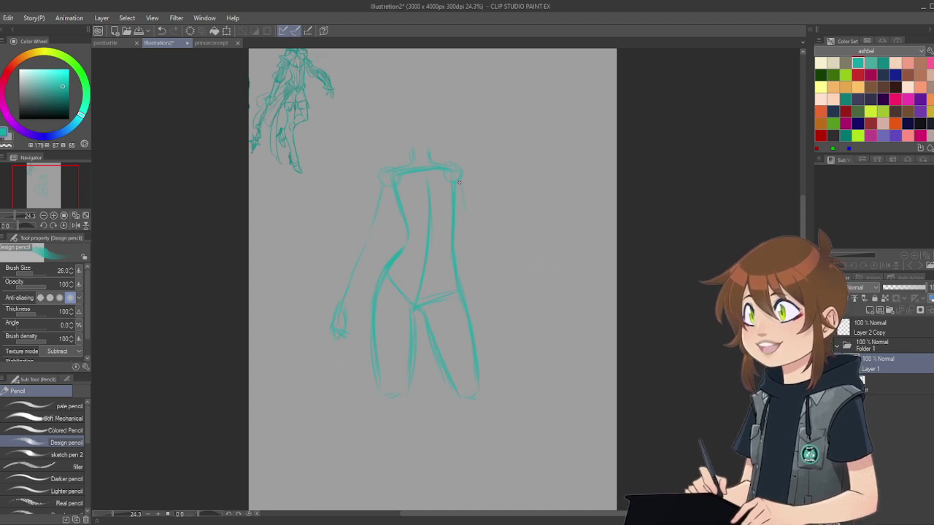
drag(461, 183, 468, 227)
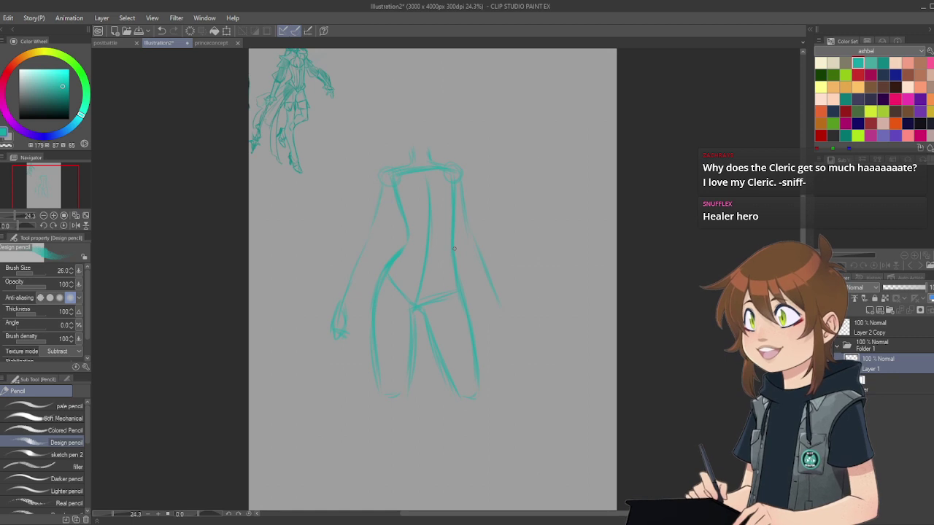
Step: Move the body sketch on Layer 1 higher on the canvas and scale it to 90%
drag(803, 219, 803, 214)
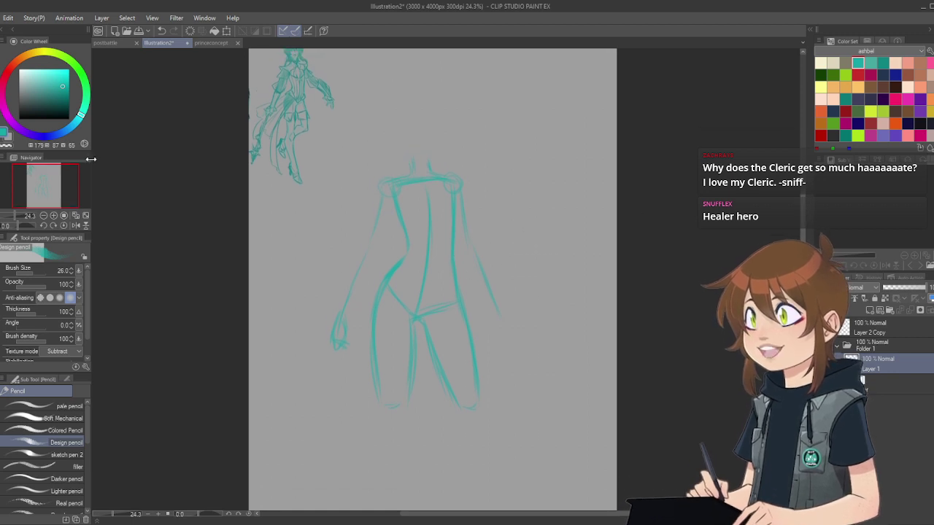
key(k)
drag(421, 231, 440, 175)
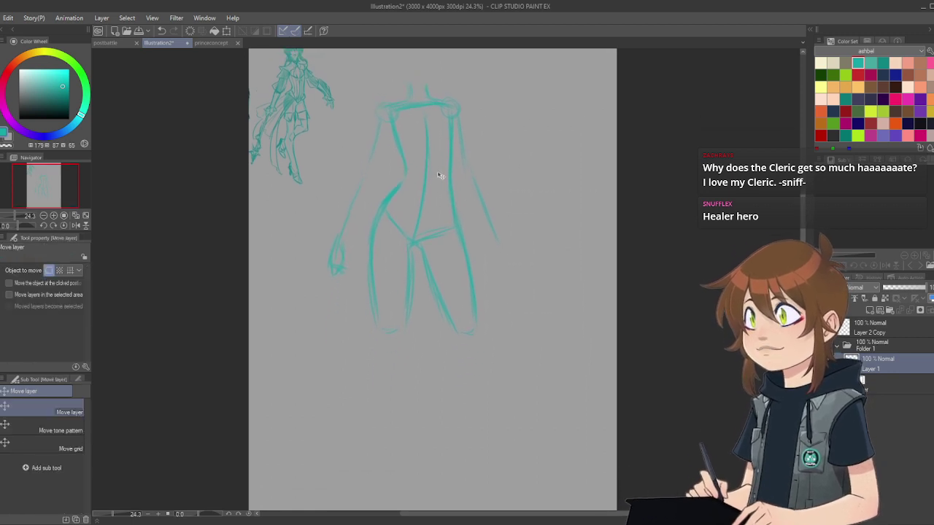
click(216, 32)
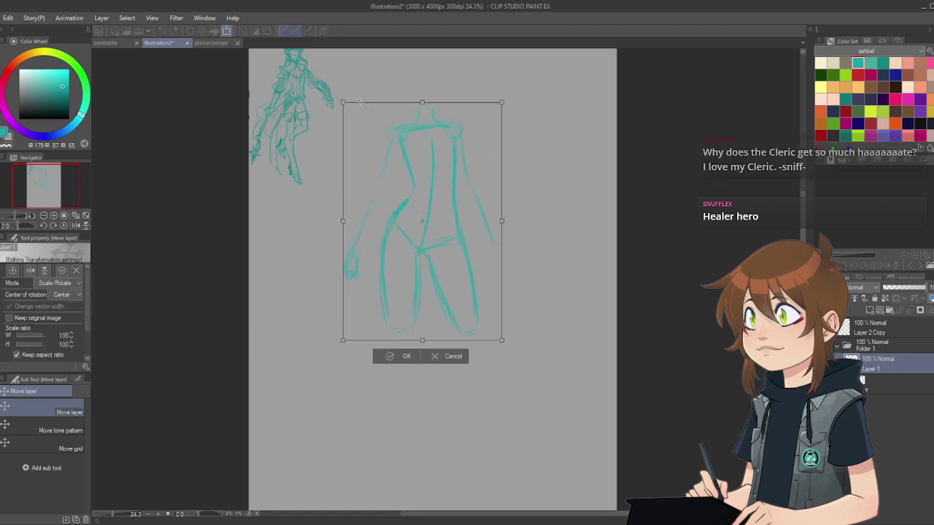
drag(360, 102, 361, 104)
mouse_move(463, 196)
mouse_down()
mouse_move(468, 179)
mouse_move(462, 186)
mouse_up()
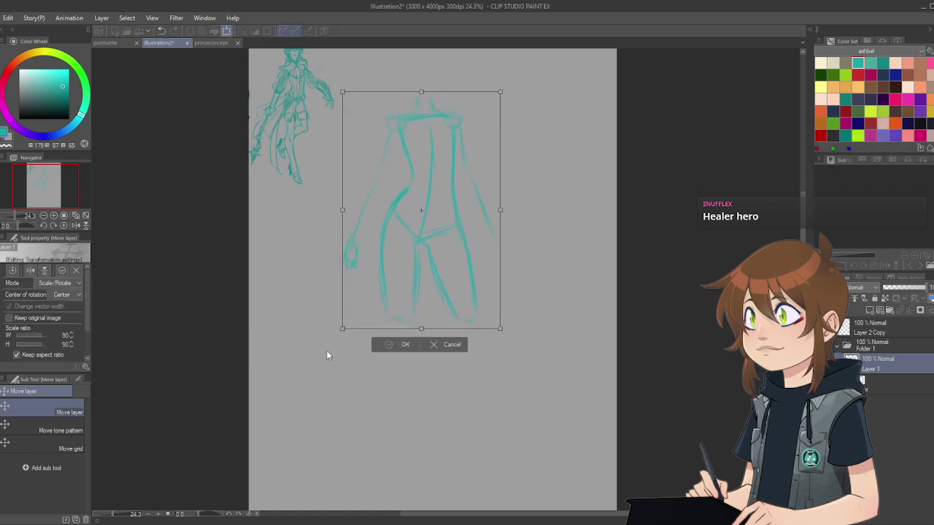
key(Return)
Step: Try sketching the knees and both lower legs with the Design pencil, then clear the whole figure from Layer 1
key(p)
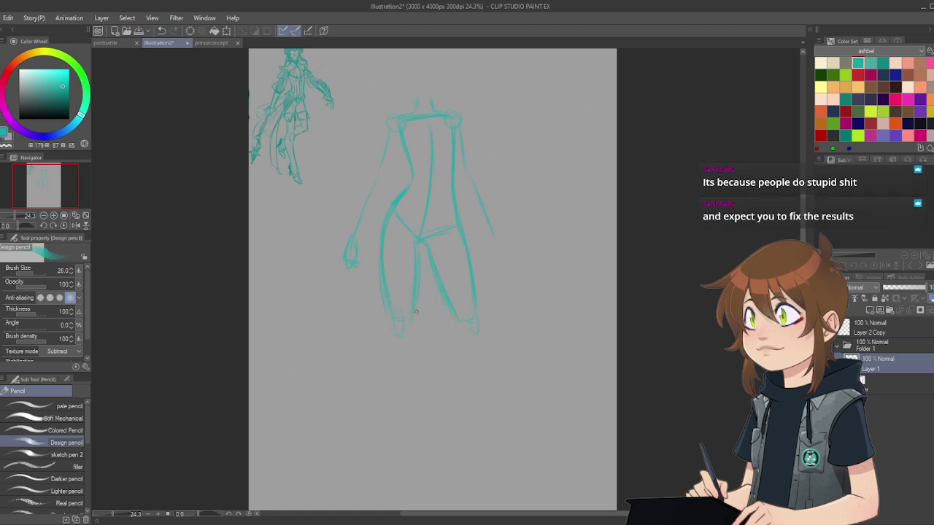
mouse_move(413, 315)
mouse_down()
mouse_move(425, 366)
mouse_move(421, 354)
mouse_move(414, 368)
mouse_move(425, 351)
mouse_move(406, 441)
mouse_up()
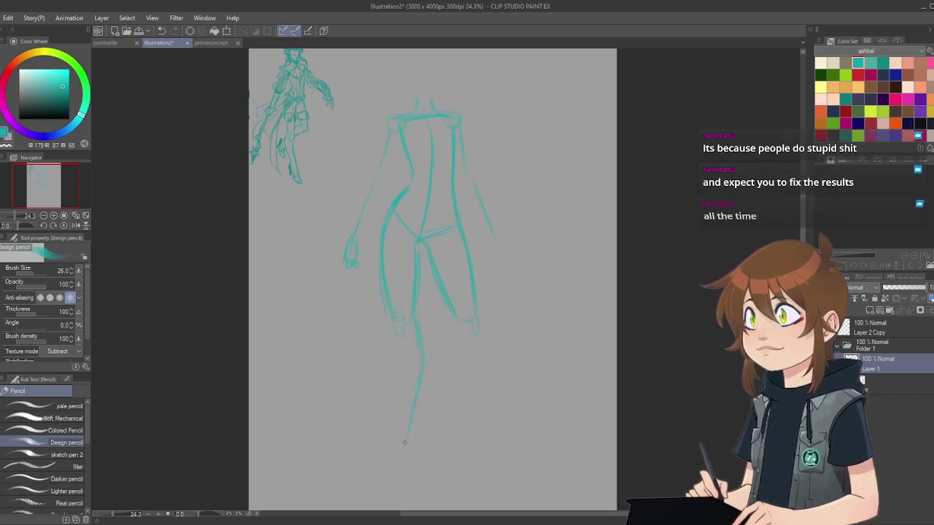
key(ctrl+z)
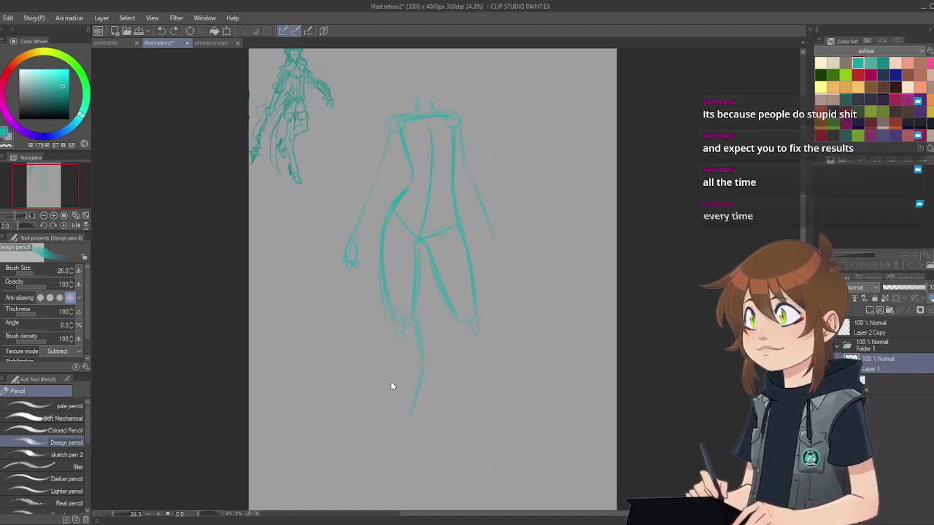
key(ctrl+z)
drag(389, 330, 392, 387)
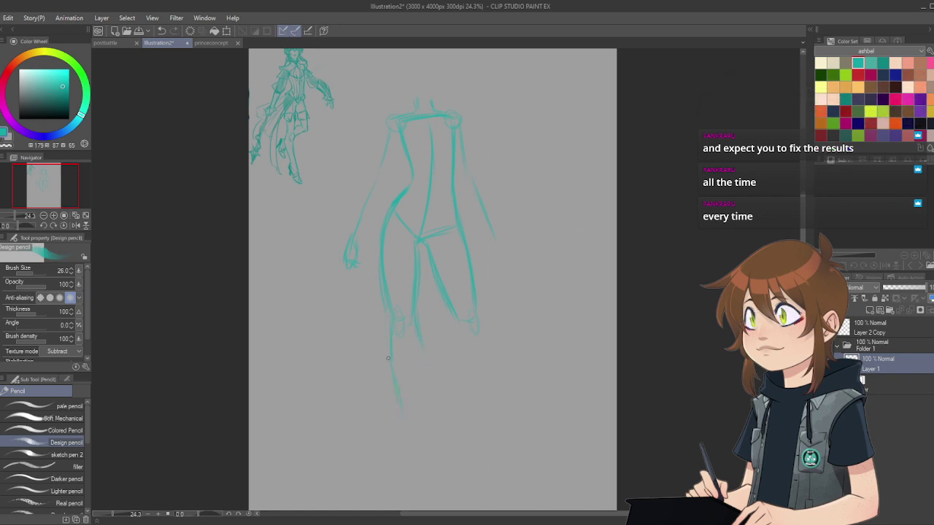
drag(420, 343, 421, 431)
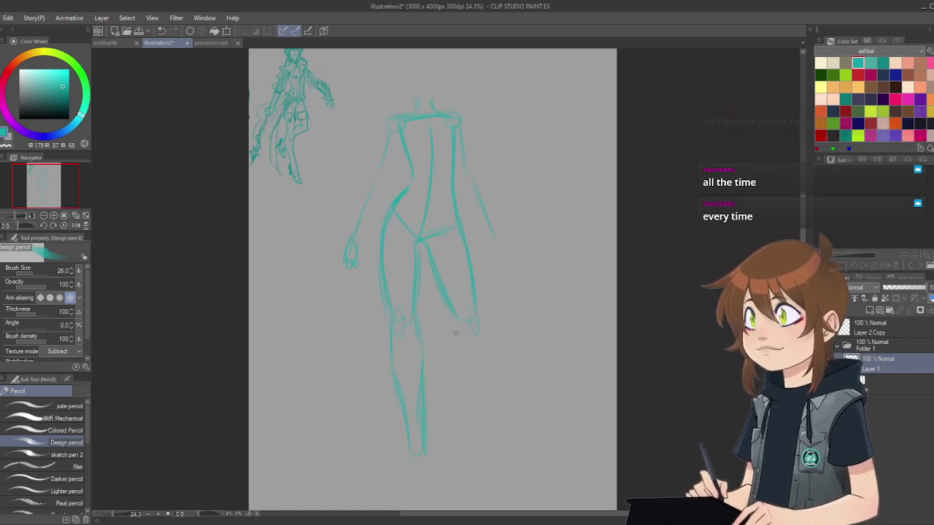
drag(458, 365, 480, 413)
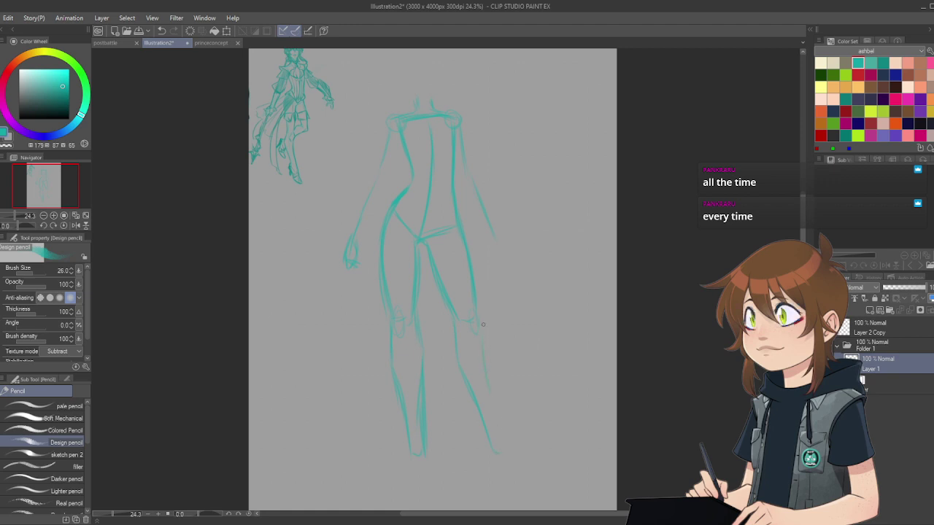
drag(483, 340, 512, 451)
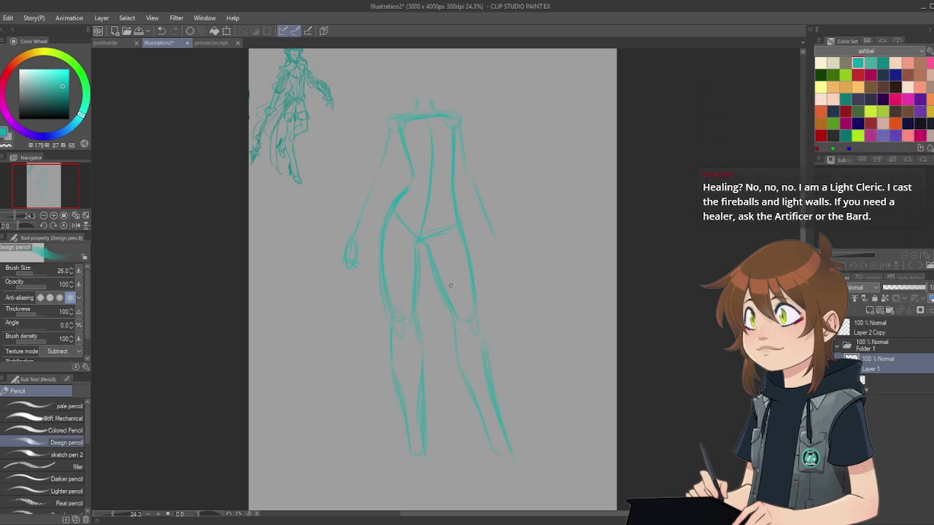
click(189, 31)
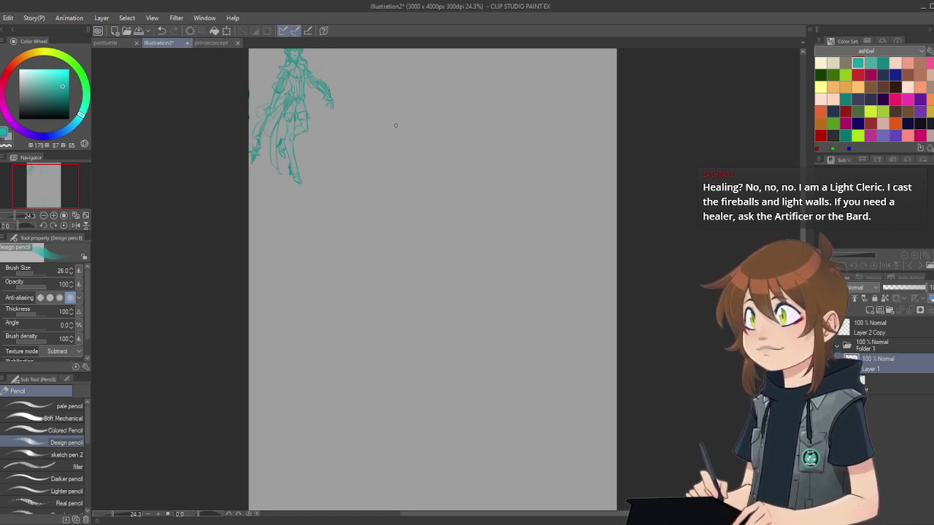
Step: Sketch a new torso outline beside the reference figure, with a pinched waist, rounded hips and shoulder joints
drag(398, 167, 407, 140)
drag(399, 218, 398, 218)
drag(445, 208, 458, 241)
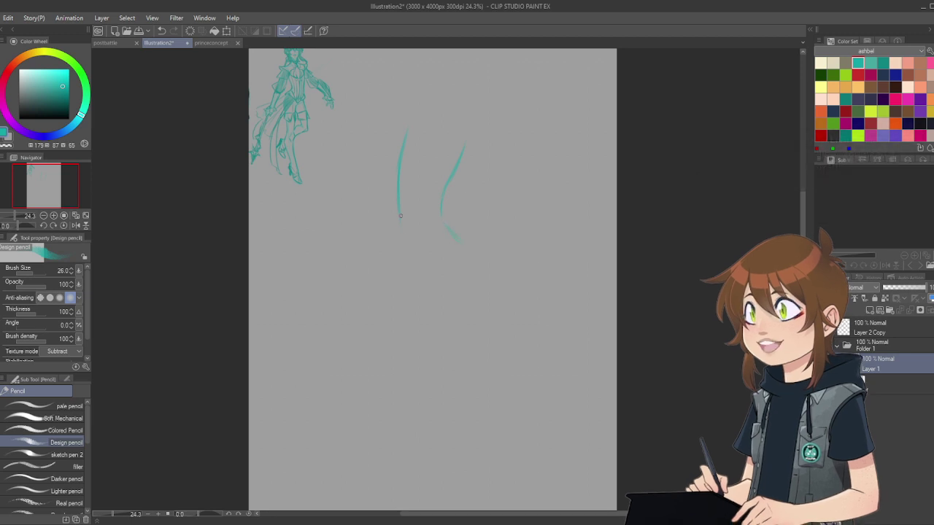
mouse_move(399, 222)
mouse_down()
mouse_move(399, 251)
mouse_move(420, 274)
mouse_move(461, 261)
mouse_up()
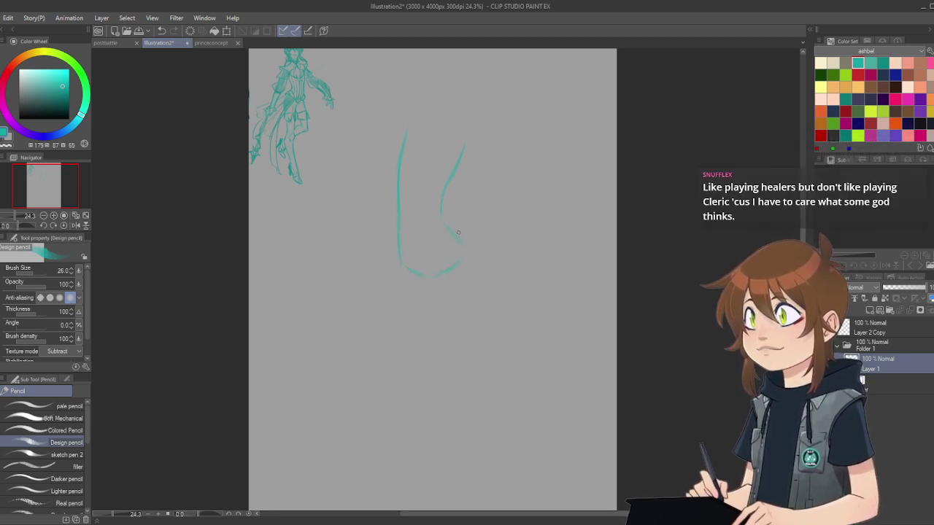
drag(450, 230, 467, 249)
drag(404, 133, 459, 132)
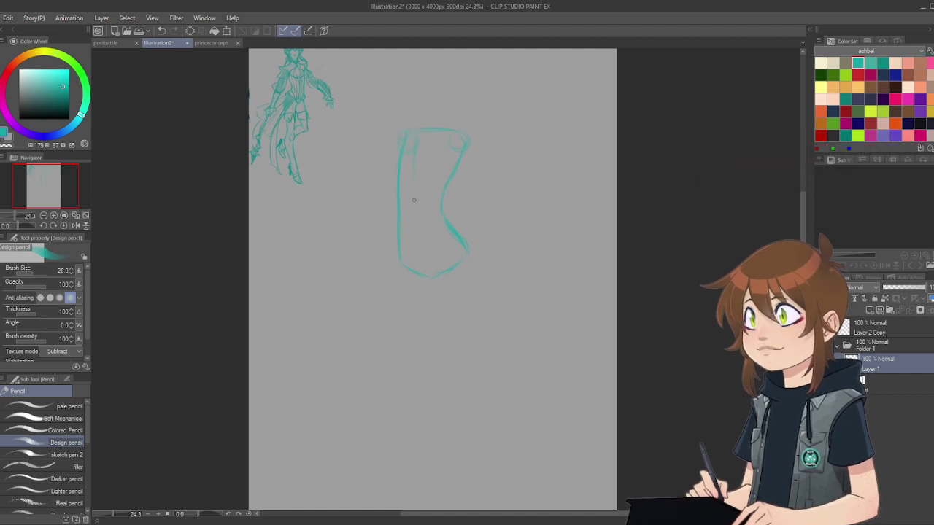
Step: Draw the torso's curved centre line and sketch both thighs down from the hips to the knees
drag(413, 142, 418, 271)
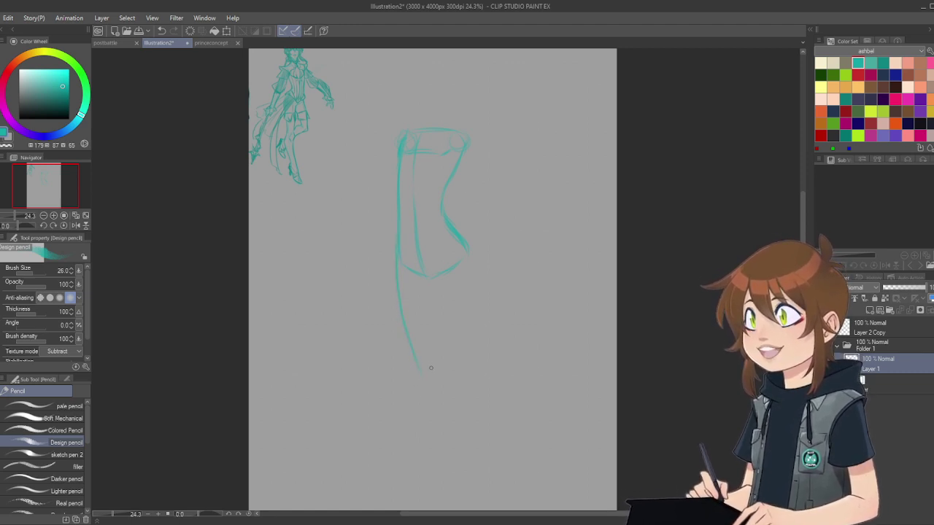
drag(436, 292, 437, 327)
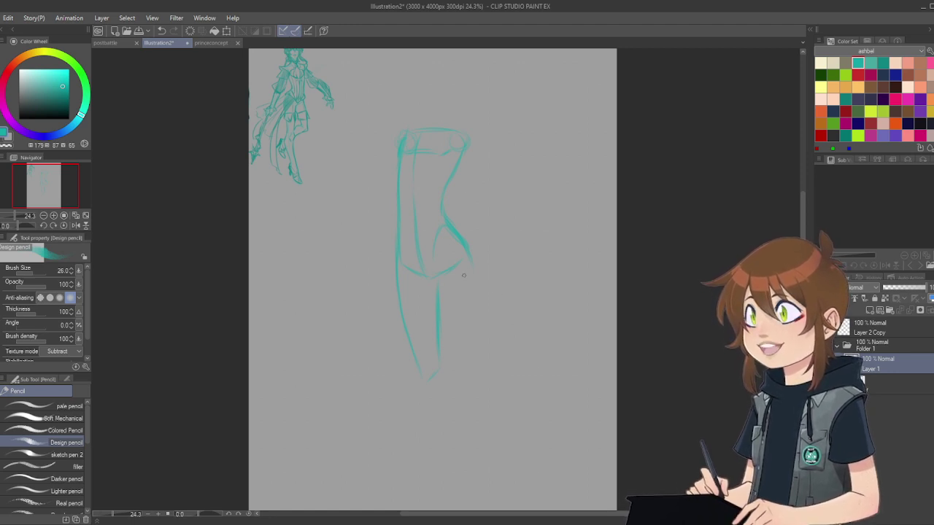
drag(438, 284, 469, 358)
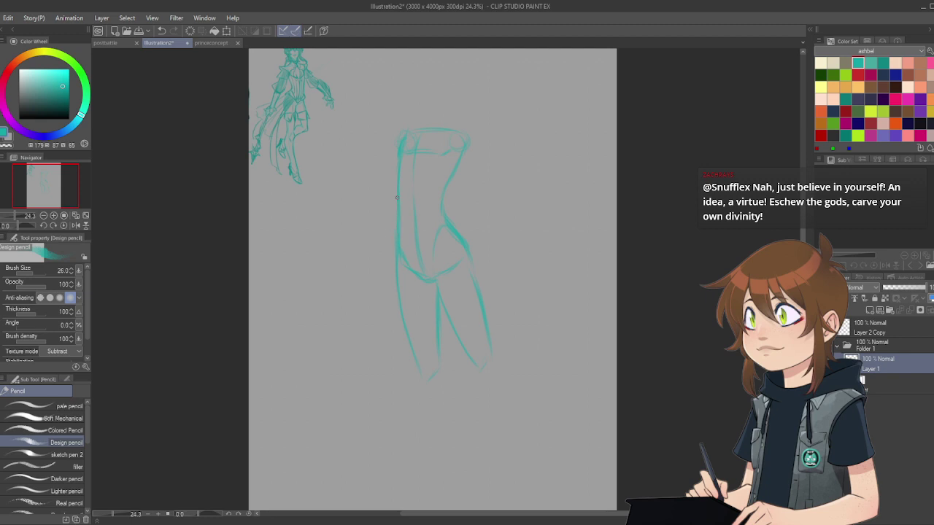
Step: Start a scale/rotate transformation of the torso and thigh sketch on Layer 1
key(ctrl+t)
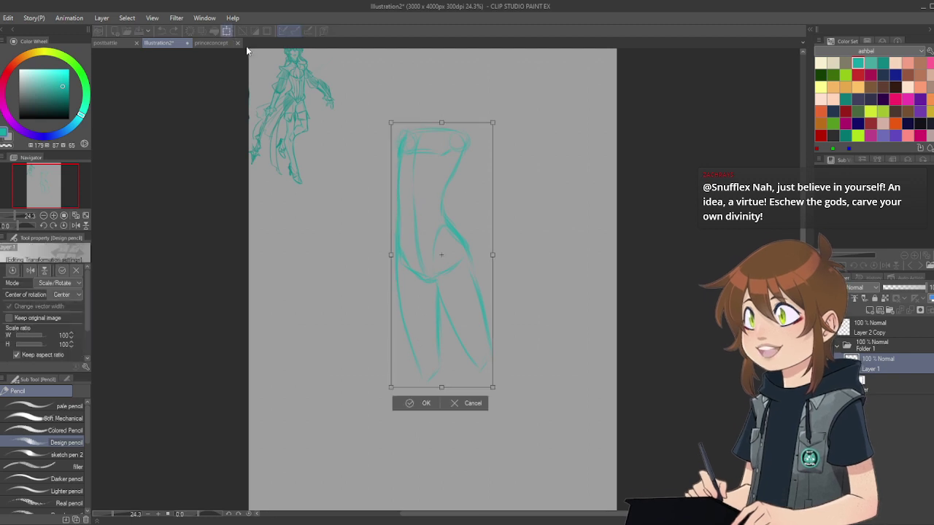
Step: Rotate the torso-and-thighs sketch slightly clockwise and scale it down to about 96%
mouse_move(515, 93)
mouse_down()
mouse_move(529, 106)
mouse_move(523, 103)
mouse_up()
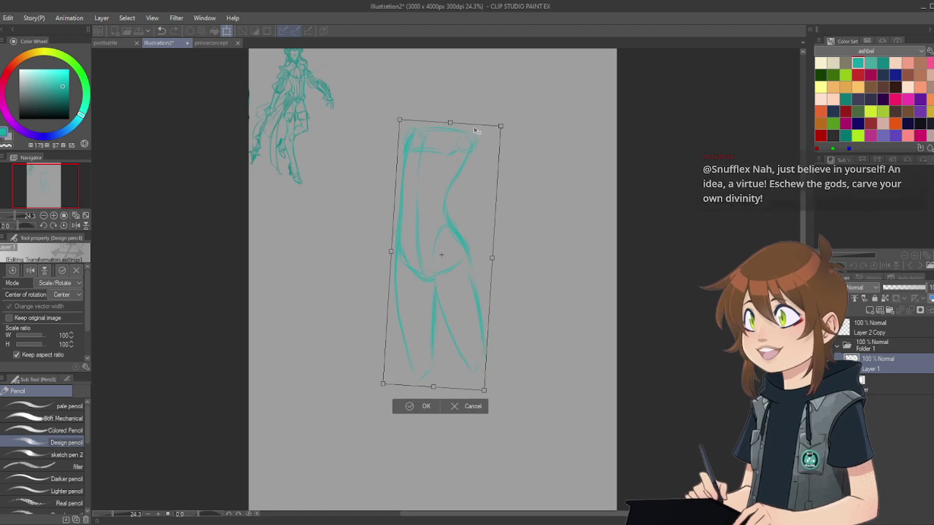
mouse_move(398, 119)
mouse_down()
mouse_move(400, 128)
mouse_move(382, 114)
mouse_up()
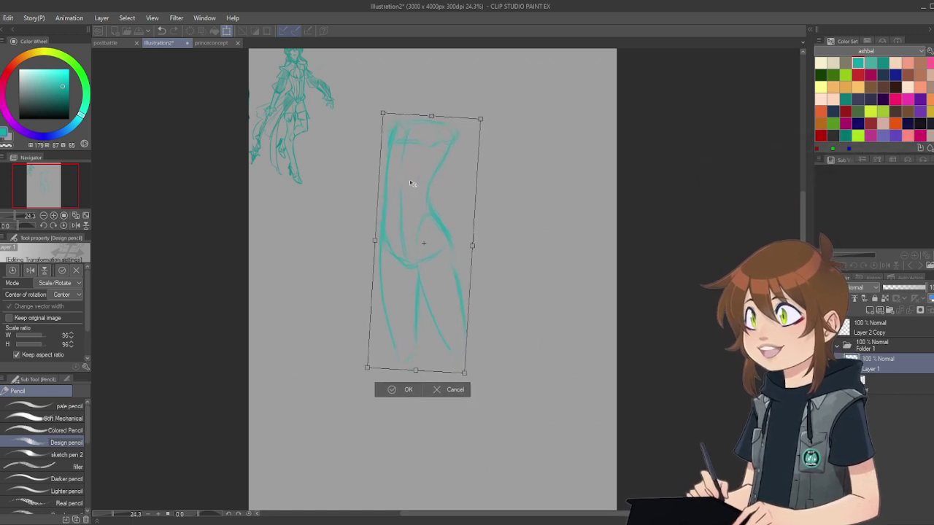
click(392, 393)
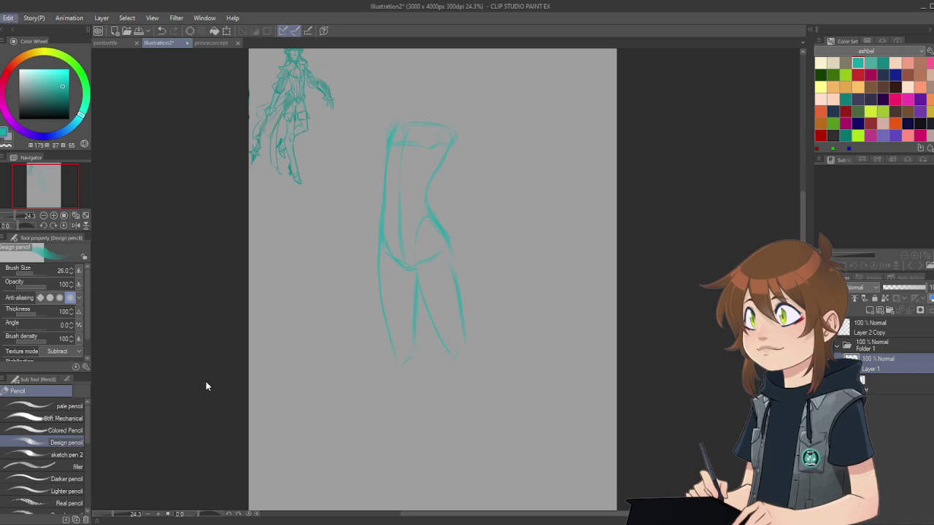
Step: Mesh-transform the torso sketch, adjusting the upper corners and the outer edge of the torso and thigh
key(ctrl+t)
mouse_move(376, 116)
mouse_down()
mouse_move(373, 128)
mouse_move(463, 124)
mouse_up()
drag(375, 200, 374, 203)
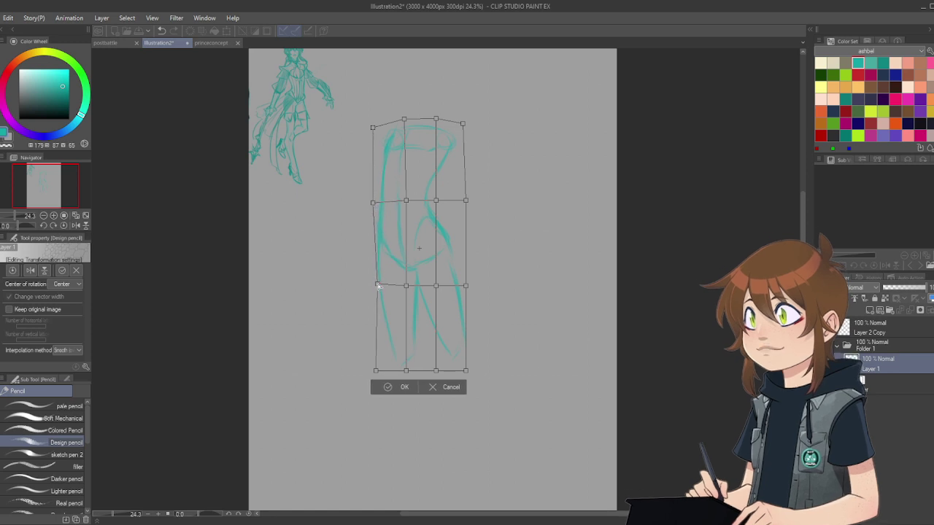
drag(375, 287, 374, 283)
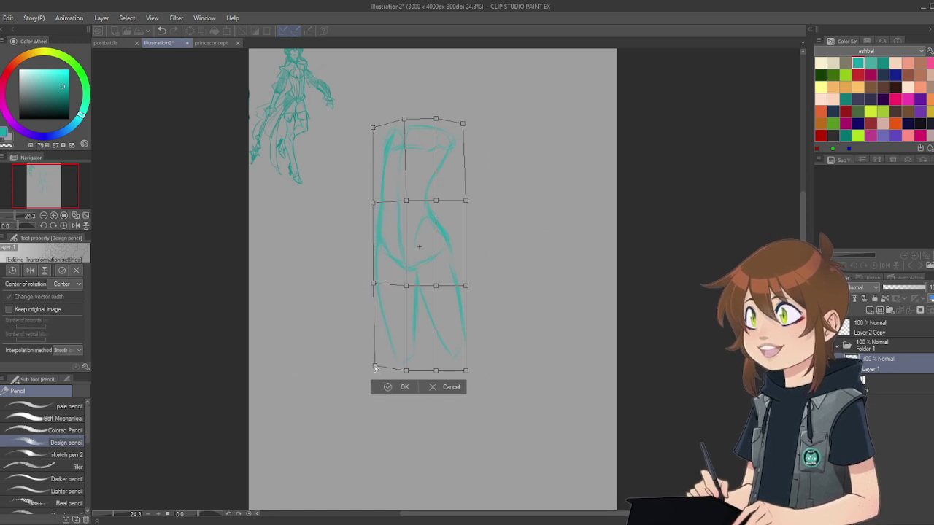
click(394, 388)
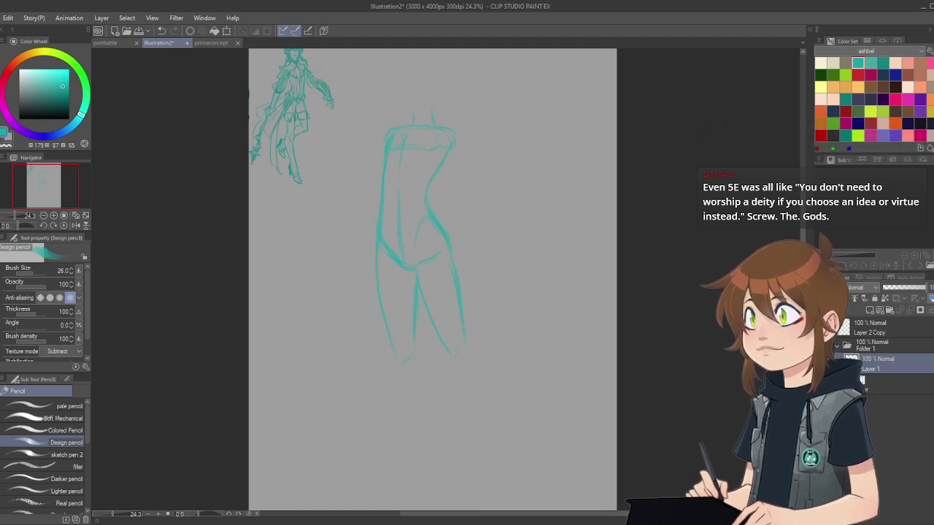
Step: Sketch both lower legs below the thighs with curved pencil strokes, adding a foot to the nearer leg
scroll(558, 300, down, 2)
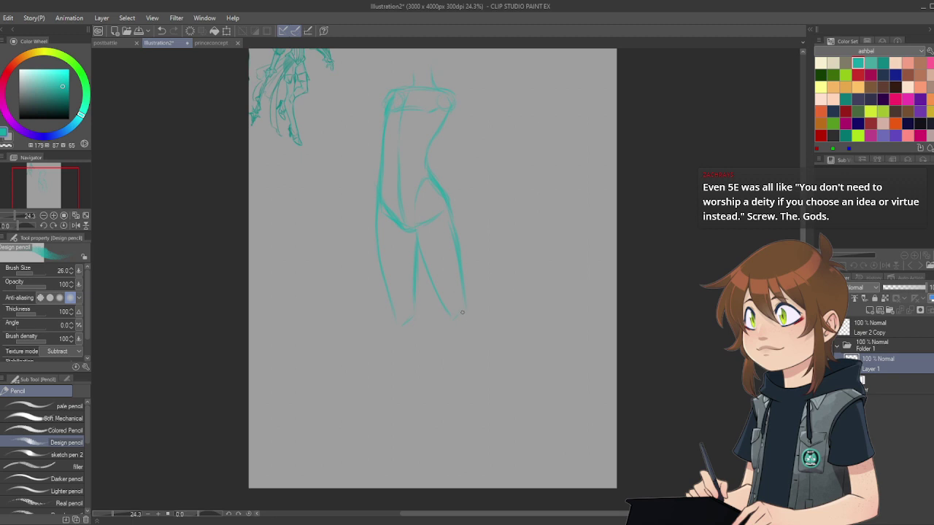
drag(461, 272, 481, 336)
drag(491, 370, 496, 441)
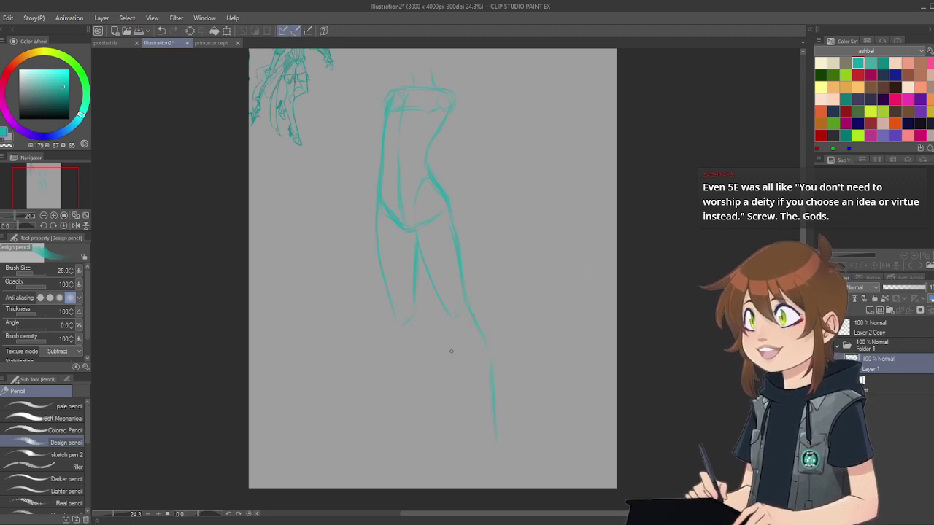
drag(457, 340, 481, 428)
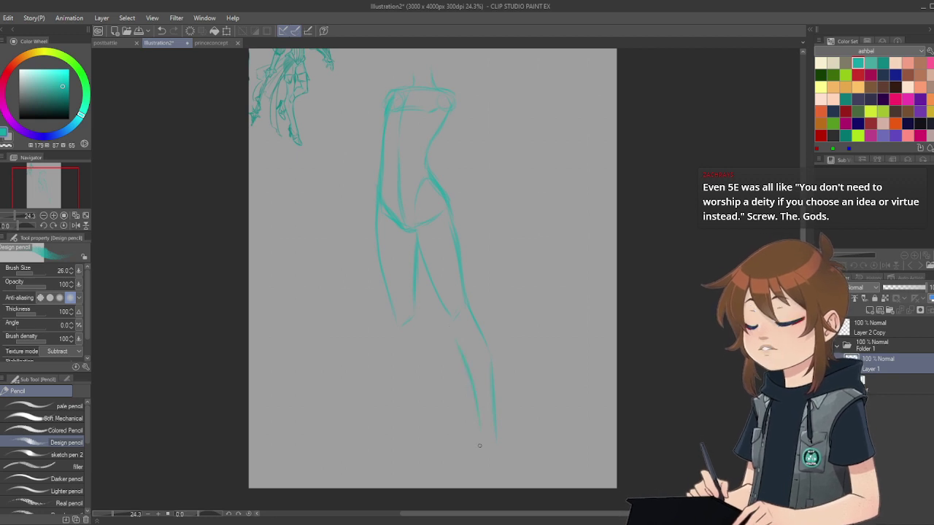
mouse_move(476, 388)
mouse_down()
mouse_move(480, 453)
mouse_move(481, 429)
mouse_move(491, 457)
mouse_up()
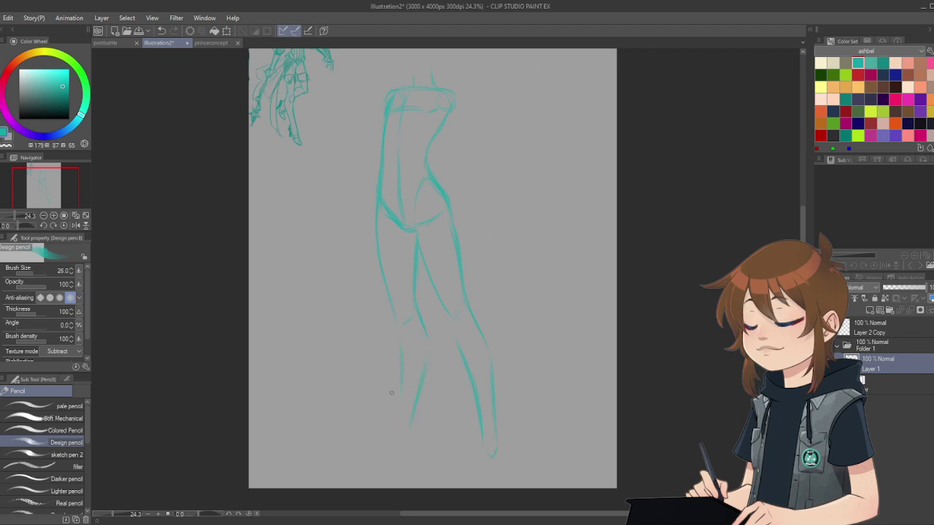
drag(400, 344, 394, 429)
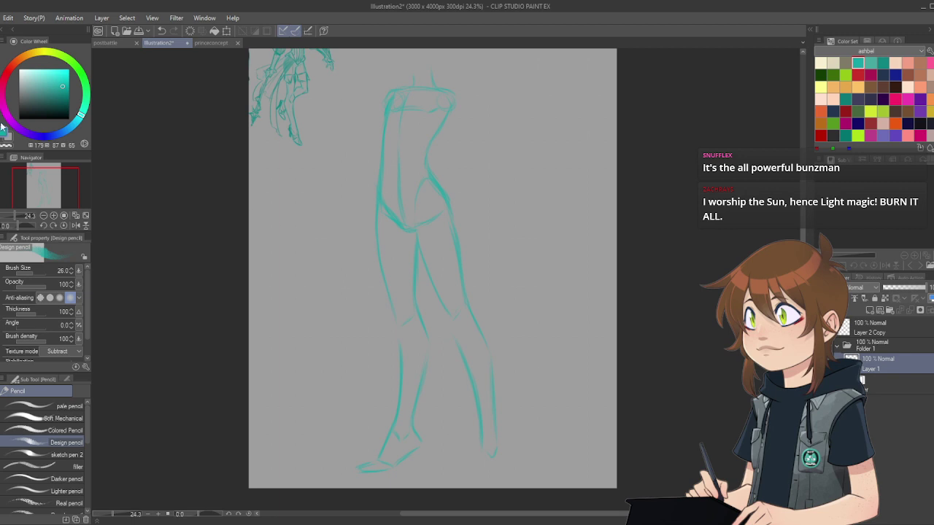
Step: Shift the figure sketch layer up slightly and pencil in the knee shapes and the remaining foot
key(k)
drag(429, 269, 424, 246)
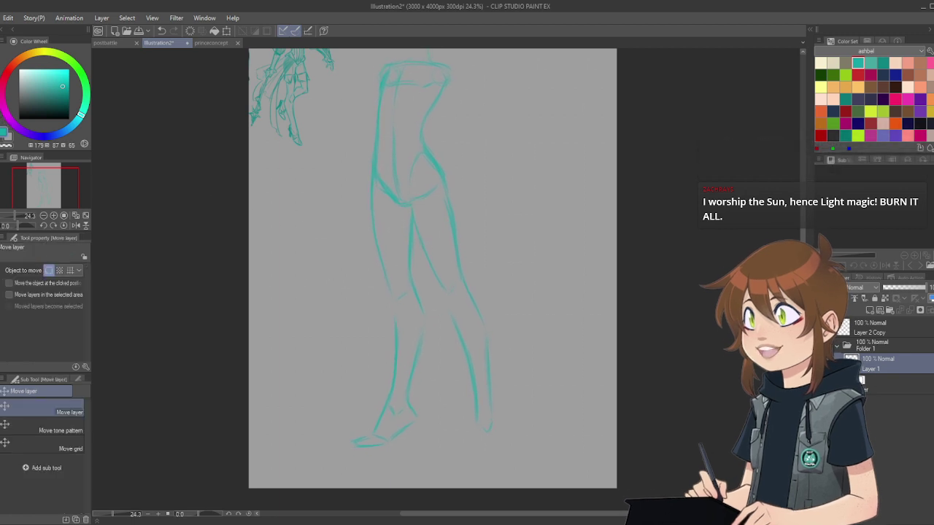
key(p)
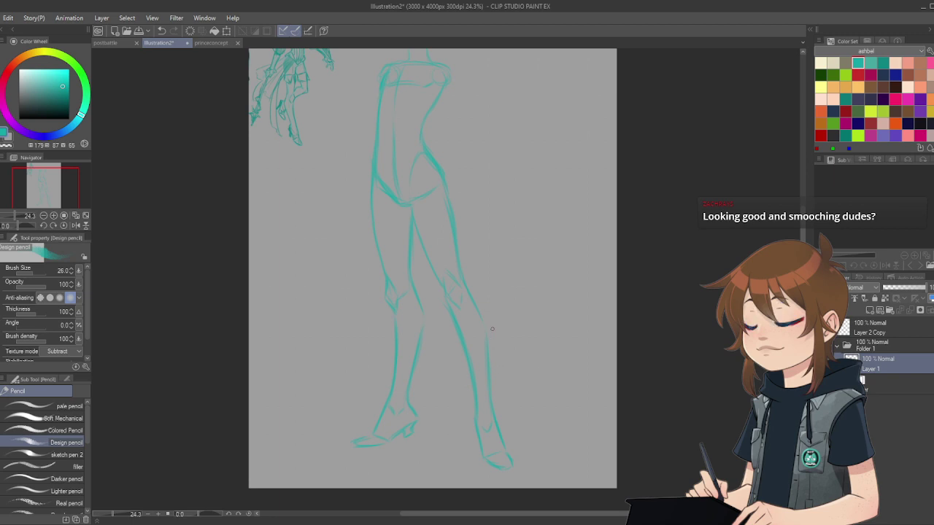
Step: Scale the whole figure sketch down proportionally and reposition it lower to leave room for the head
scroll(492, 329, up, 3)
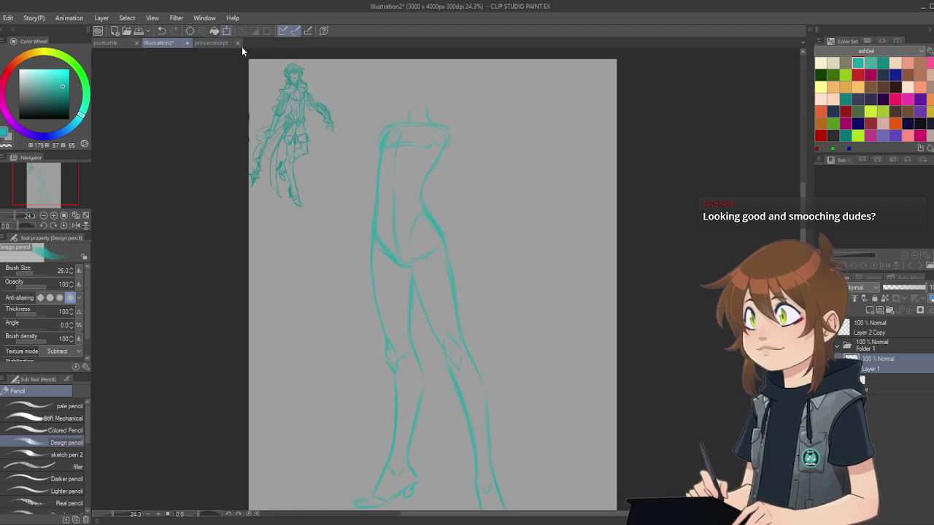
click(226, 30)
drag(500, 116, 501, 133)
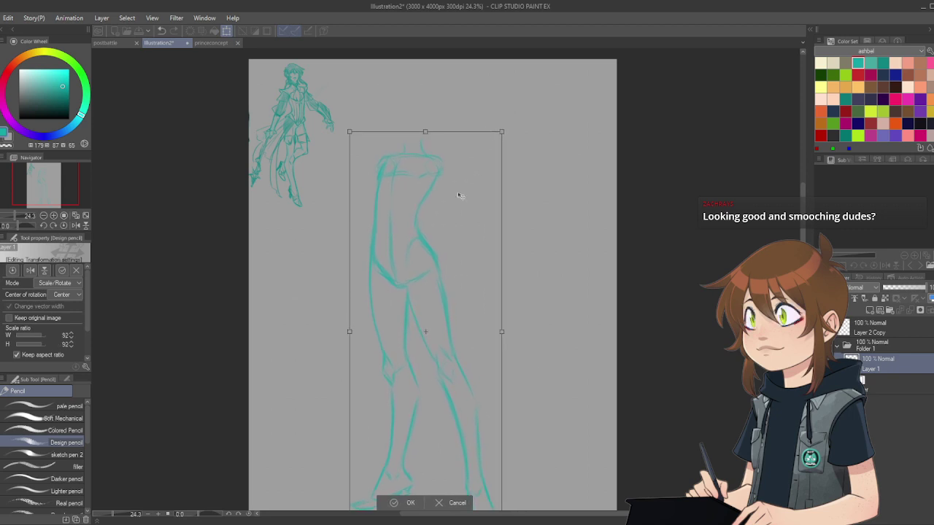
mouse_move(434, 270)
mouse_down()
mouse_move(441, 263)
mouse_move(448, 280)
mouse_up()
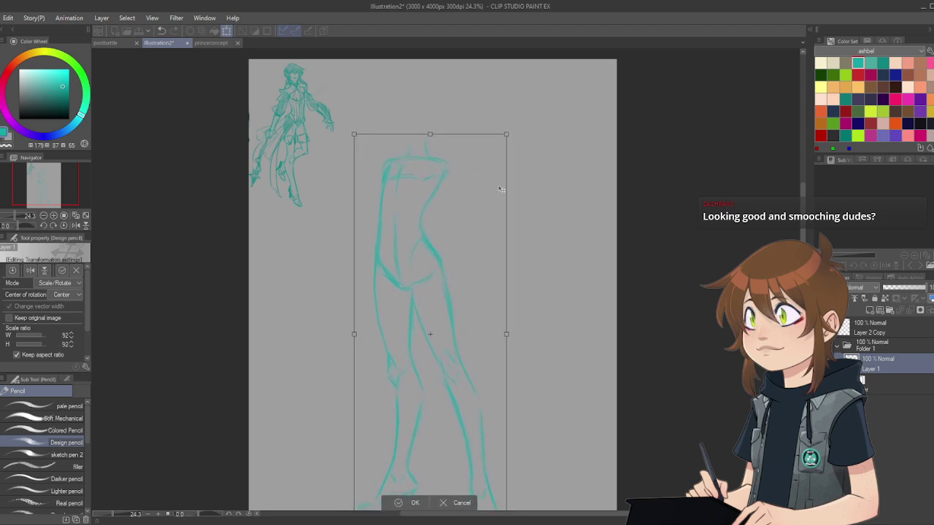
drag(505, 134, 486, 161)
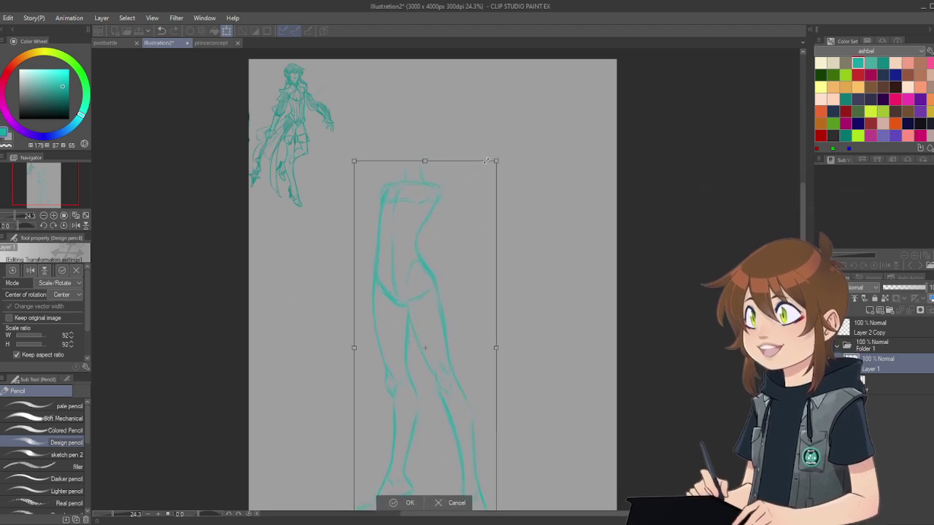
click(406, 502)
Step: Sketch loose guide lines for both arms, extending outward and down from the shoulders
scroll(694, 225, down, 3)
scroll(694, 224, up, 4)
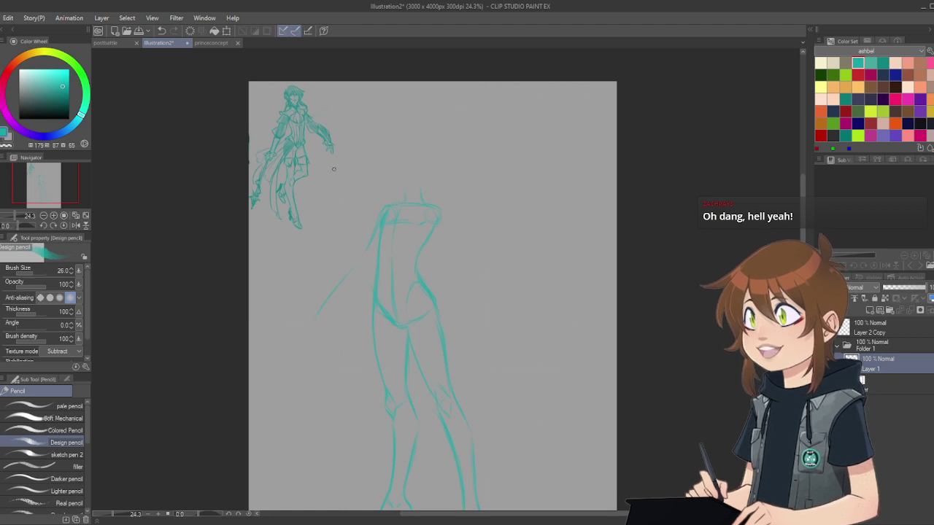
scroll(293, 88, up, 1)
scroll(302, 115, up, 5)
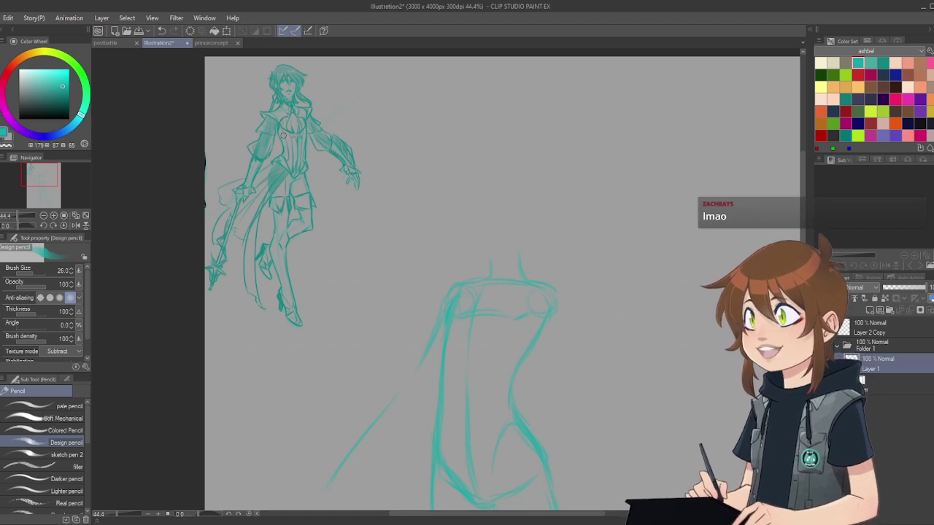
scroll(405, 118, down, 2)
scroll(490, 100, down, 4)
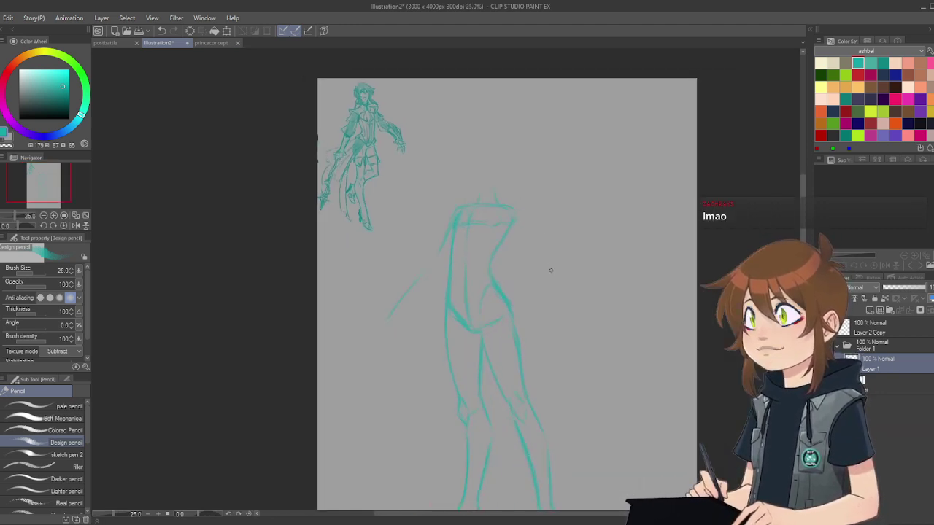
scroll(531, 247, up, 3)
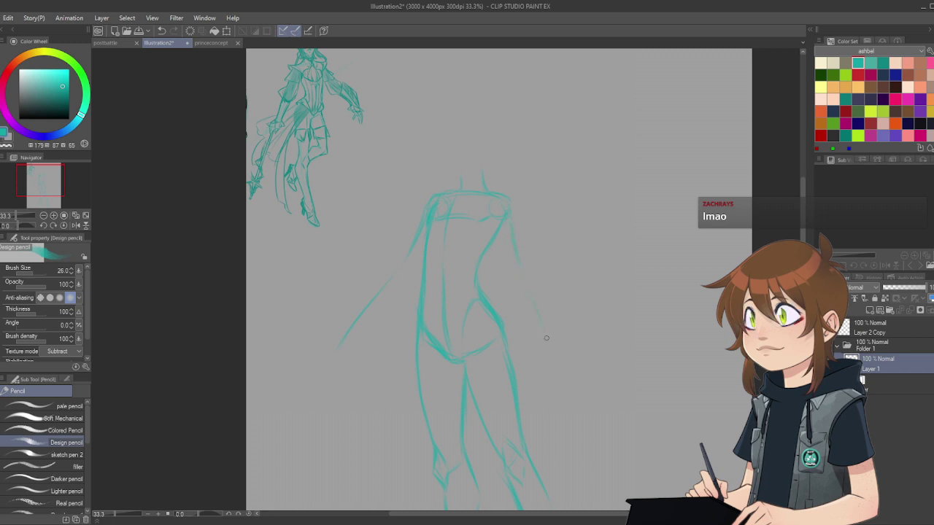
drag(531, 298, 555, 359)
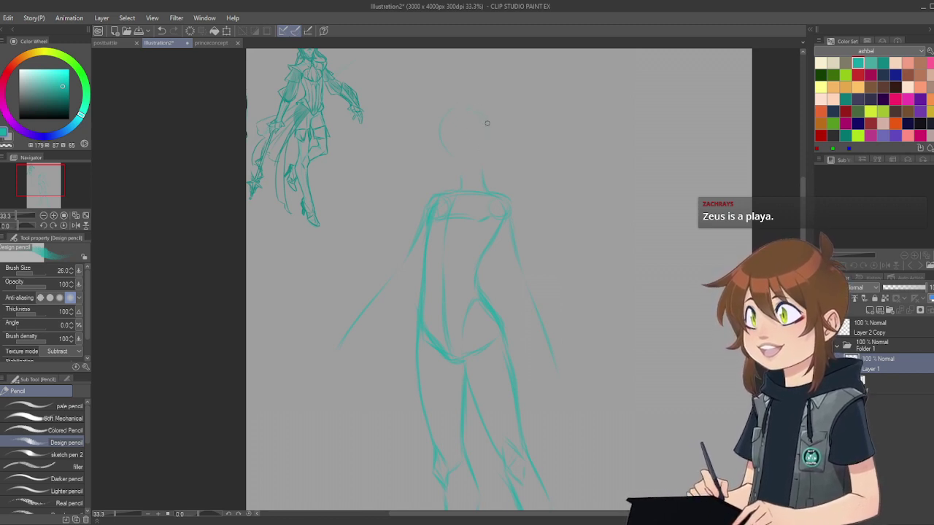
Step: Sketch a rounded head with face guidelines above the neck, lasso it, nudge it slightly upward and deselect
drag(441, 140, 481, 150)
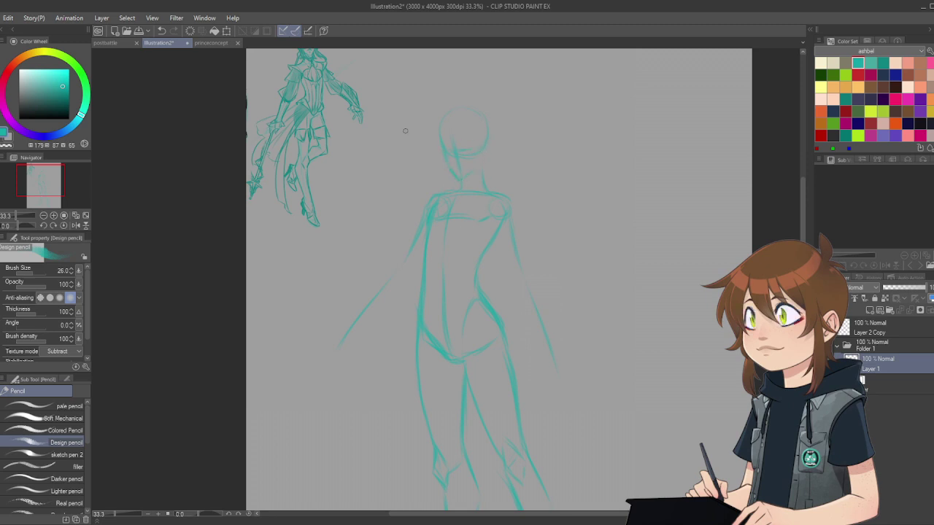
key(m)
mouse_move(478, 93)
mouse_down()
mouse_move(501, 115)
mouse_move(482, 166)
mouse_move(456, 177)
mouse_move(431, 155)
mouse_move(460, 93)
mouse_up()
key(k)
drag(472, 139, 471, 136)
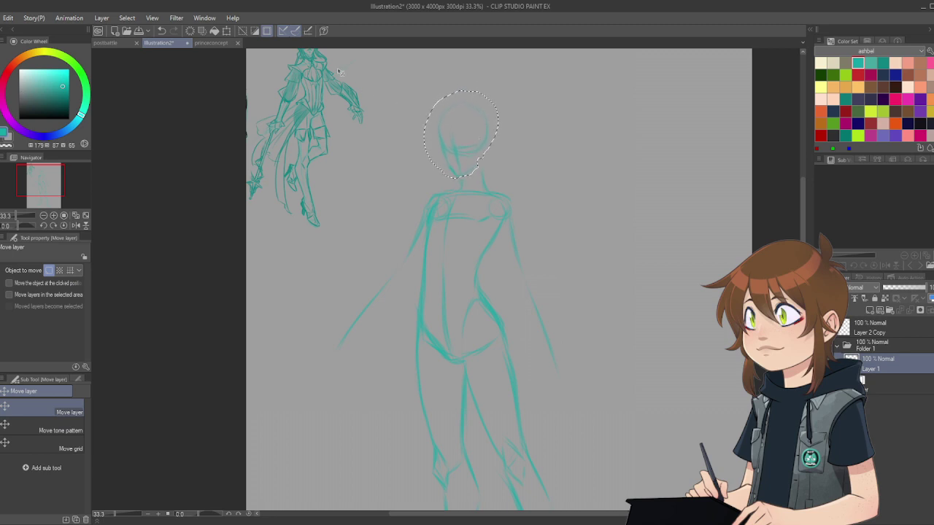
click(127, 18)
click(153, 50)
key(p)
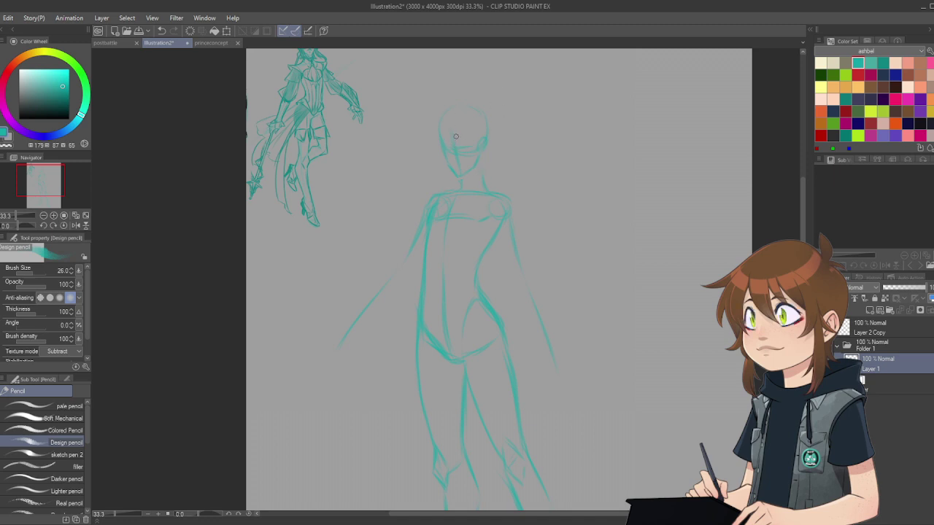
Step: Move the full figure sketch further from the small reference drawing and rotate it very slightly clockwise
mouse_move(802, 212)
mouse_down()
mouse_move(801, 248)
mouse_move(801, 229)
mouse_up()
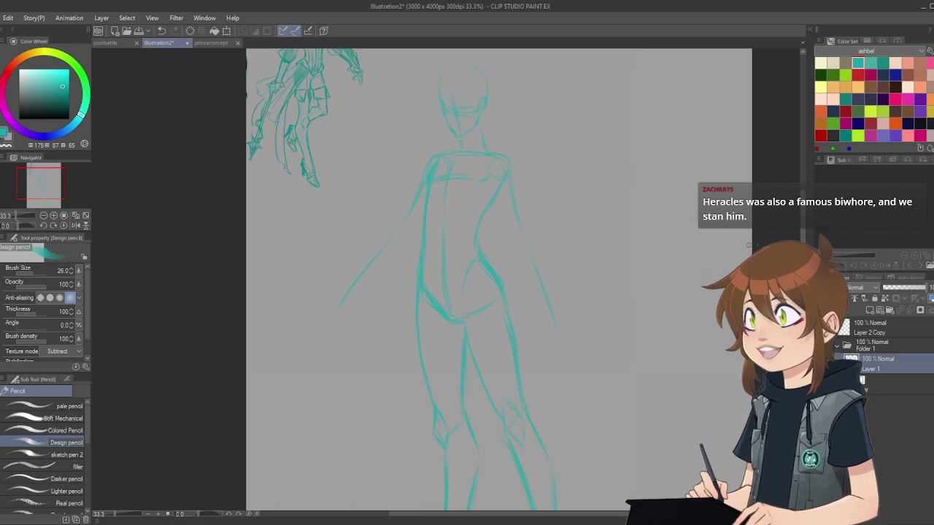
scroll(749, 245, down, 5)
scroll(412, 126, up, 1)
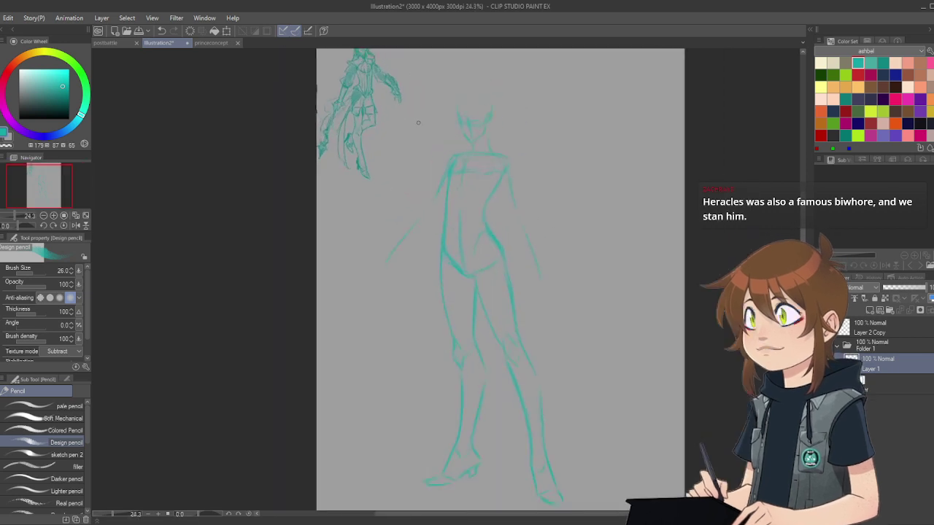
click(226, 31)
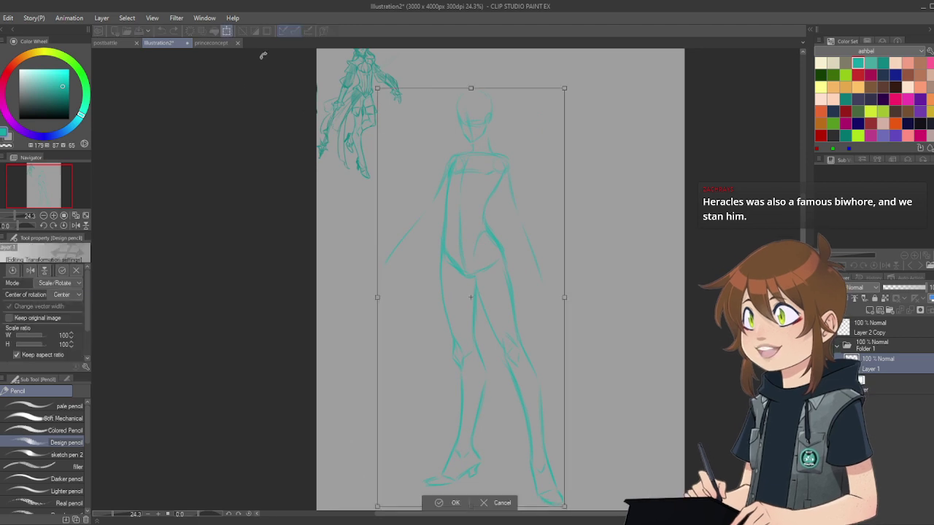
drag(579, 69, 584, 71)
drag(527, 185, 557, 183)
drag(617, 108, 618, 103)
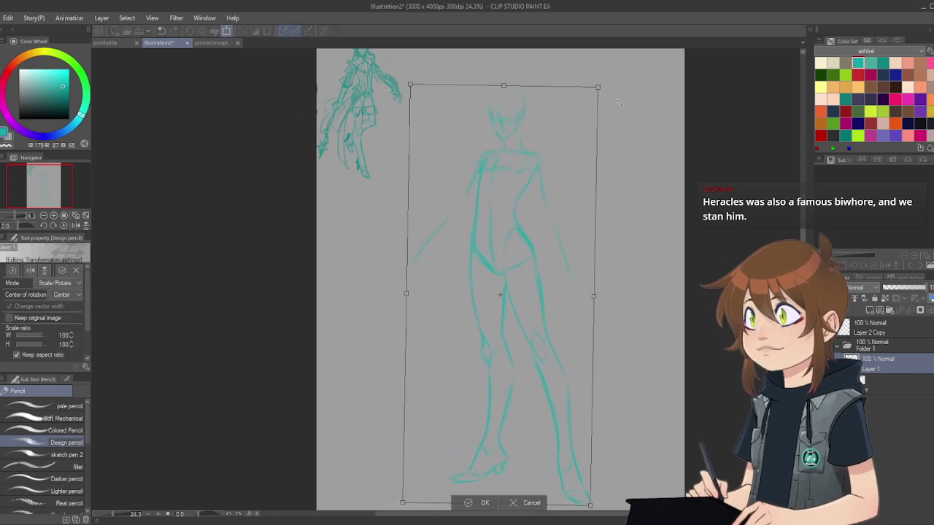
key(Return)
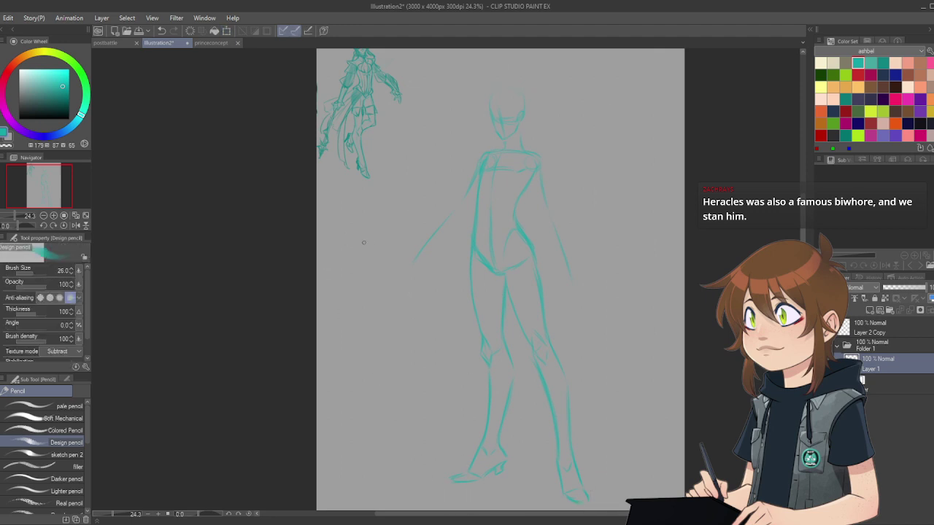
Step: Draw a long diagonal line across the waist on a new layer and merge it into the layer below
key(ctrl+shift+n)
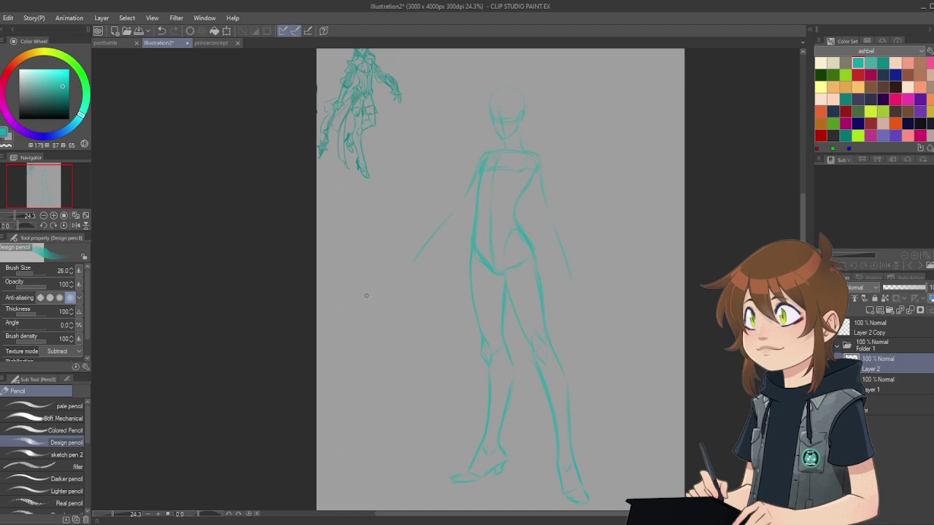
mouse_move(359, 305)
mouse_down()
mouse_move(420, 260)
mouse_move(636, 152)
mouse_move(625, 133)
mouse_up()
drag(913, 289, 901, 292)
click(910, 311)
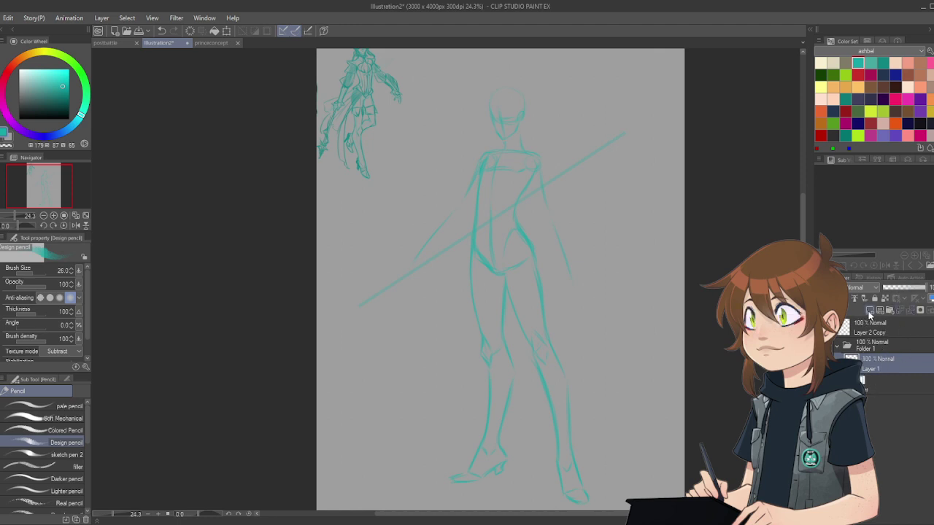
Step: Set the pencil's brush size to 25 and sketch flowing coattails behind the legs on a new layer
key(ctrl+z)
click(32, 270)
click(72, 270)
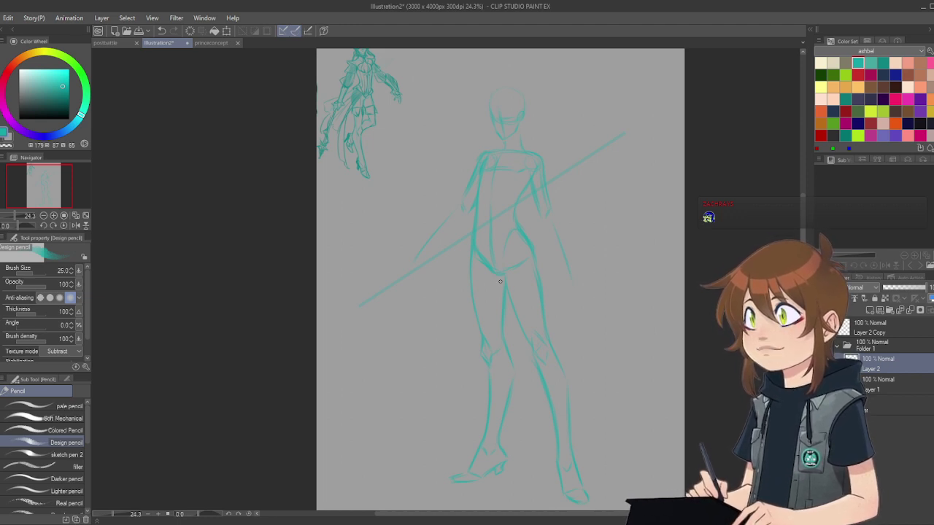
mouse_move(473, 262)
mouse_down()
mouse_move(457, 295)
mouse_move(463, 267)
mouse_move(408, 381)
mouse_move(446, 318)
mouse_move(408, 417)
mouse_up()
drag(469, 273, 454, 447)
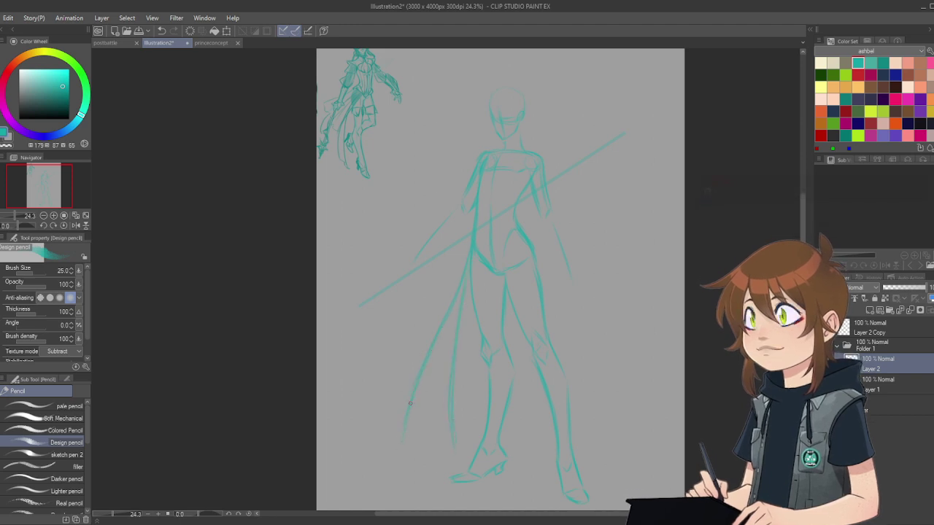
drag(434, 438, 458, 453)
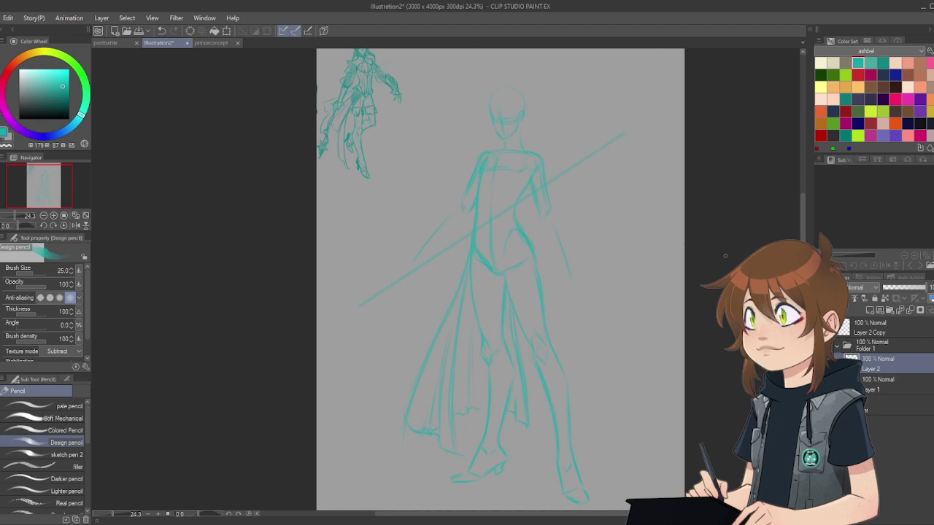
Step: Sketch the facial features and loose, choppy hair with a fringe and longer side locks on the large figure's head
scroll(495, 133, up, 2)
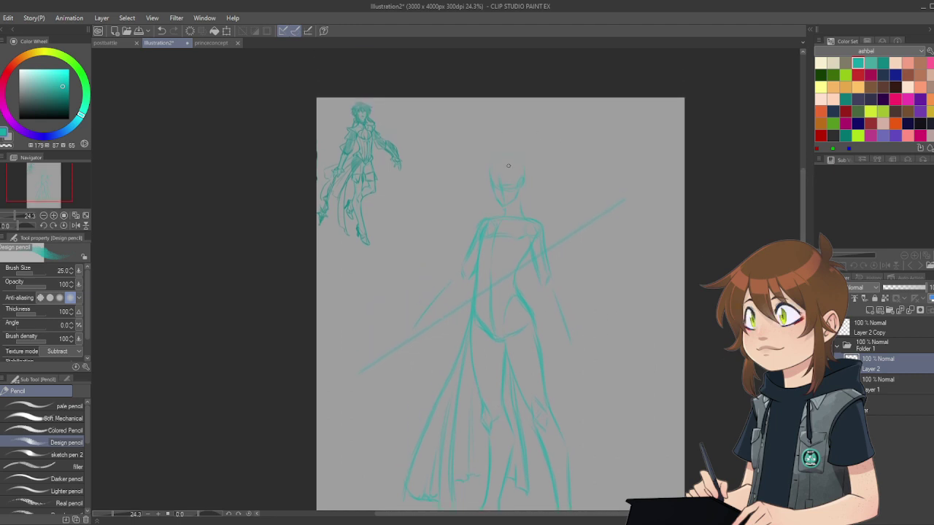
scroll(509, 166, up, 3)
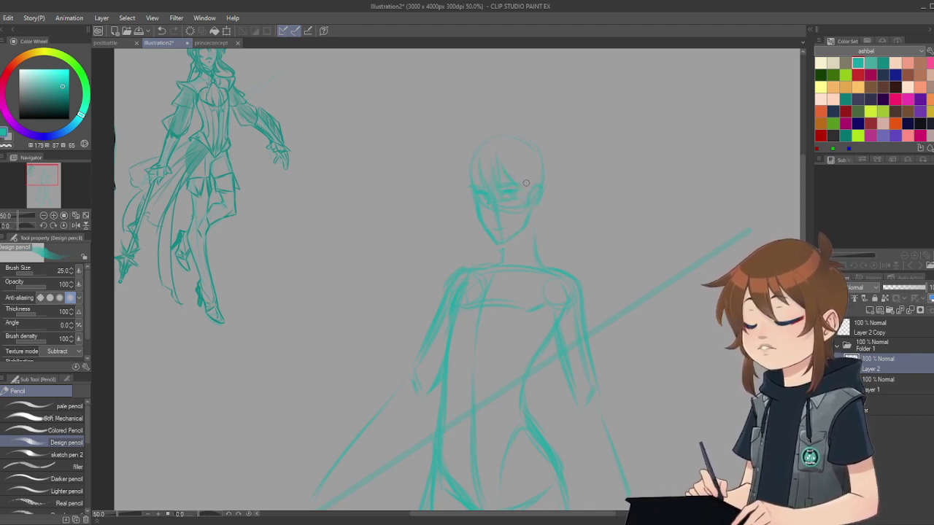
scroll(802, 213, up, 2)
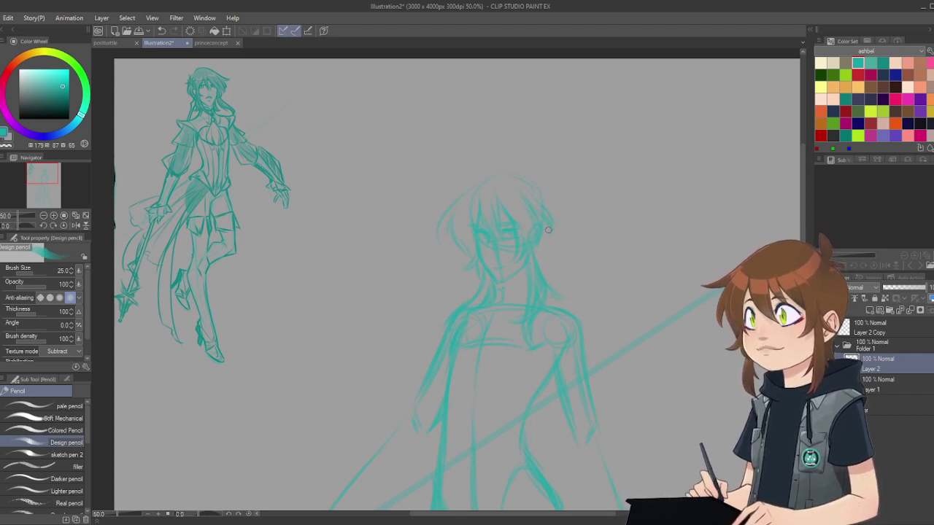
drag(524, 165, 532, 170)
mouse_move(519, 167)
mouse_down()
mouse_move(495, 167)
mouse_move(510, 164)
mouse_move(464, 188)
mouse_move(487, 170)
mouse_move(437, 187)
mouse_up()
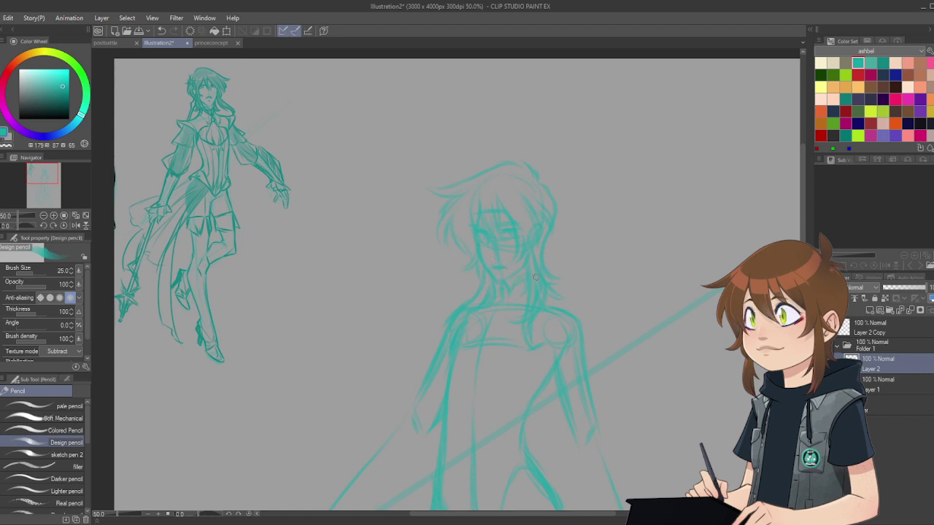
scroll(563, 177, down, 5)
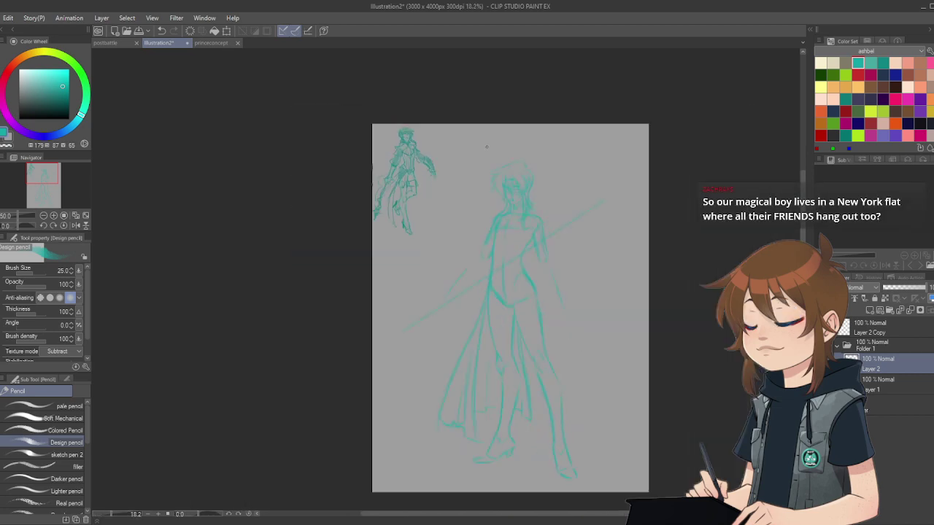
Step: Erase the overlapping hip and thigh lines on Layer 1 using the Soft eraser at brush size 82.4
scroll(594, 265, up, 4)
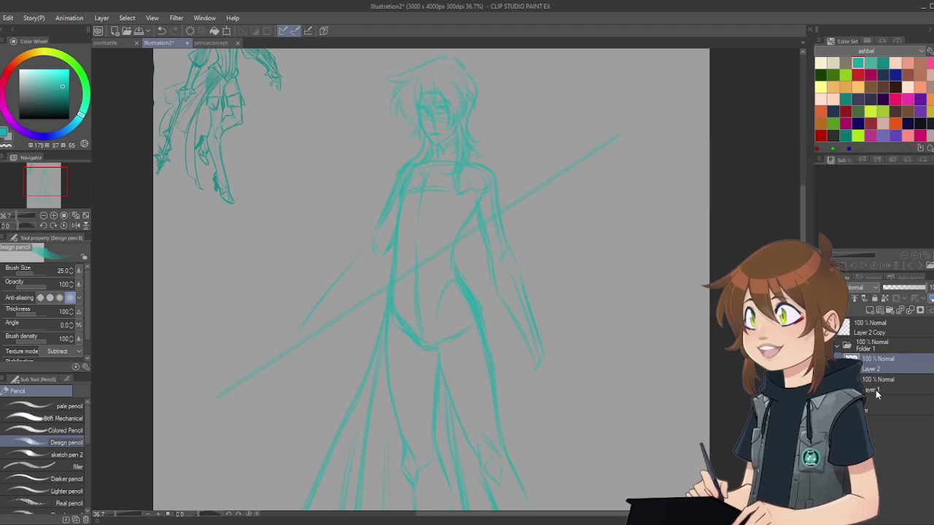
key(alt+bracketleft)
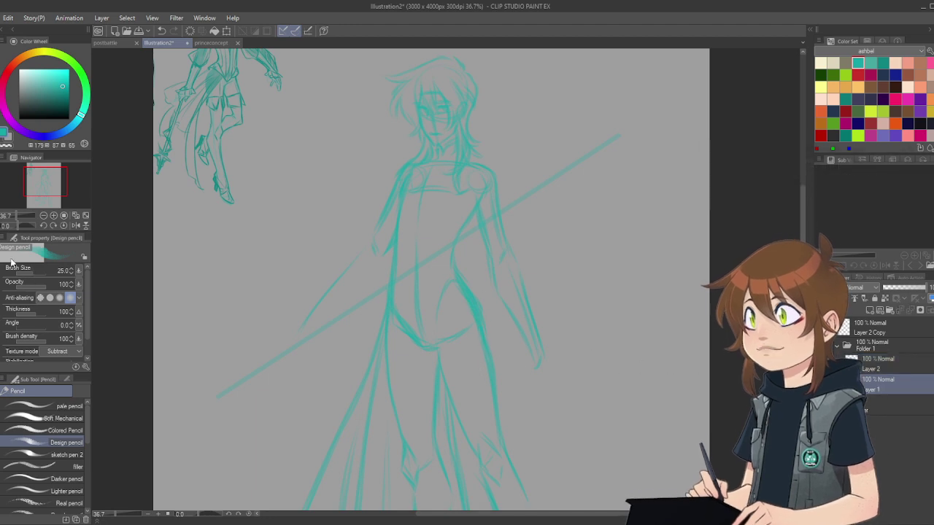
key(e)
drag(26, 273, 36, 273)
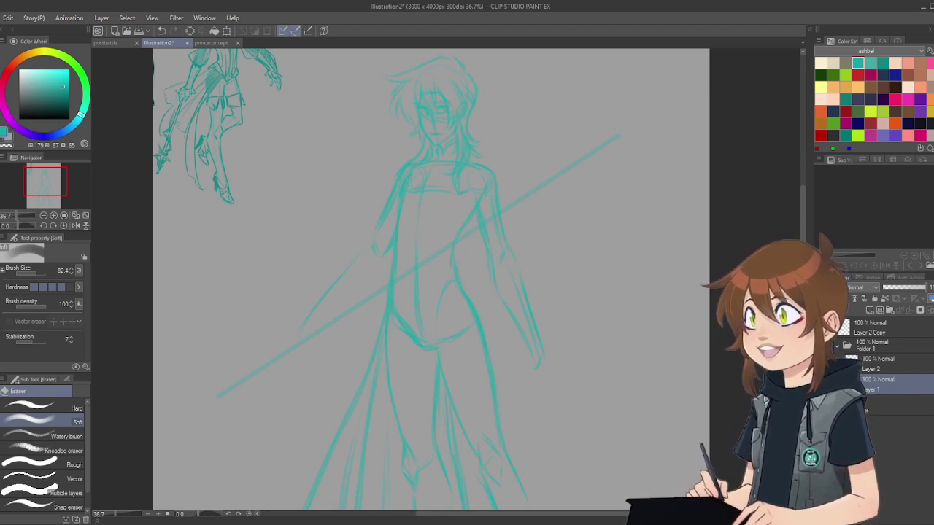
Step: Sketch the forearms, a hand gripping the staff, a lowered open hand and an oval buckler on Layer 2 with the Design pencil
click(898, 370)
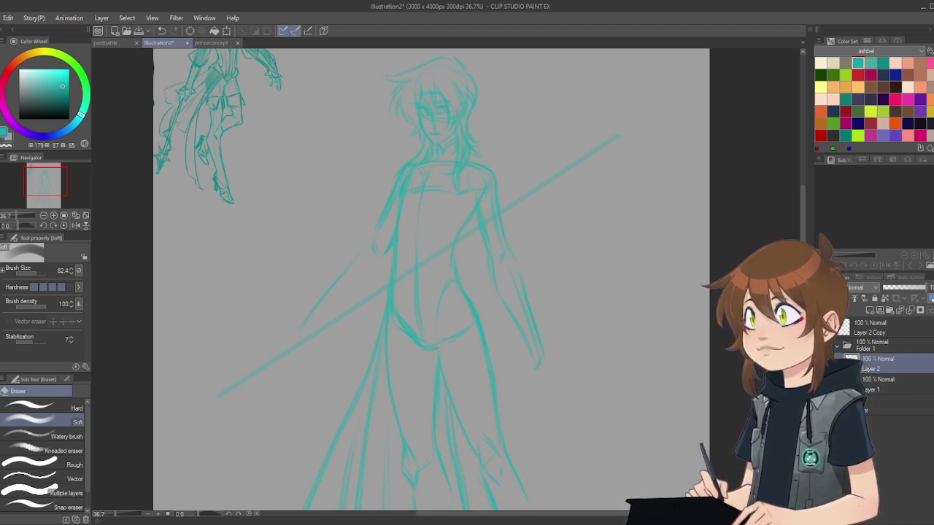
key(p)
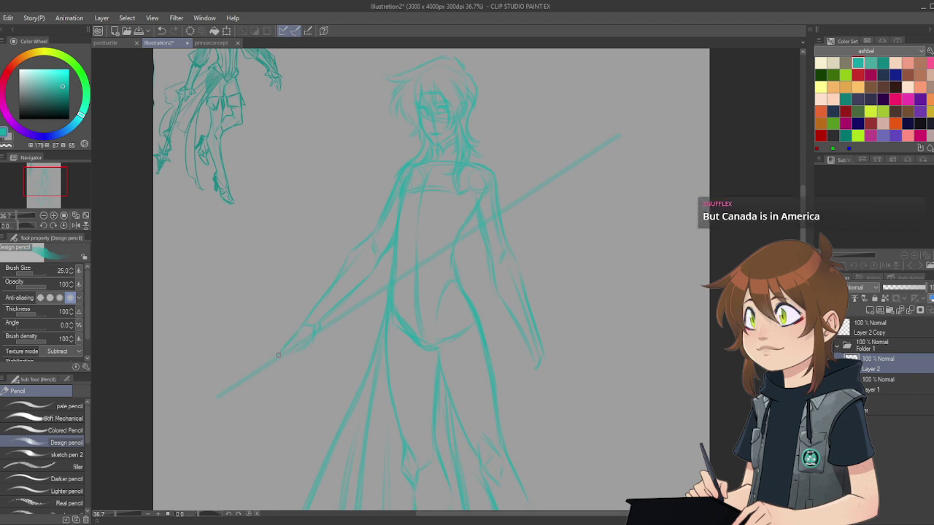
drag(280, 348, 295, 362)
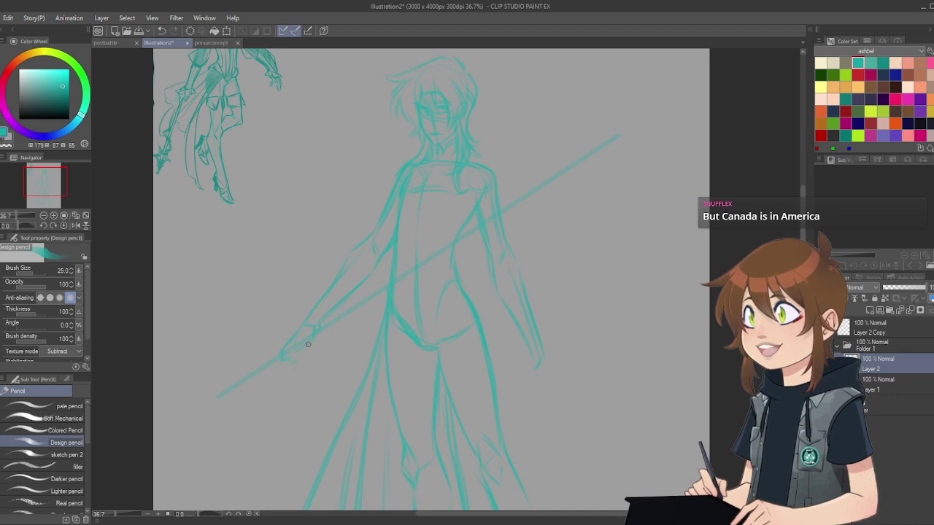
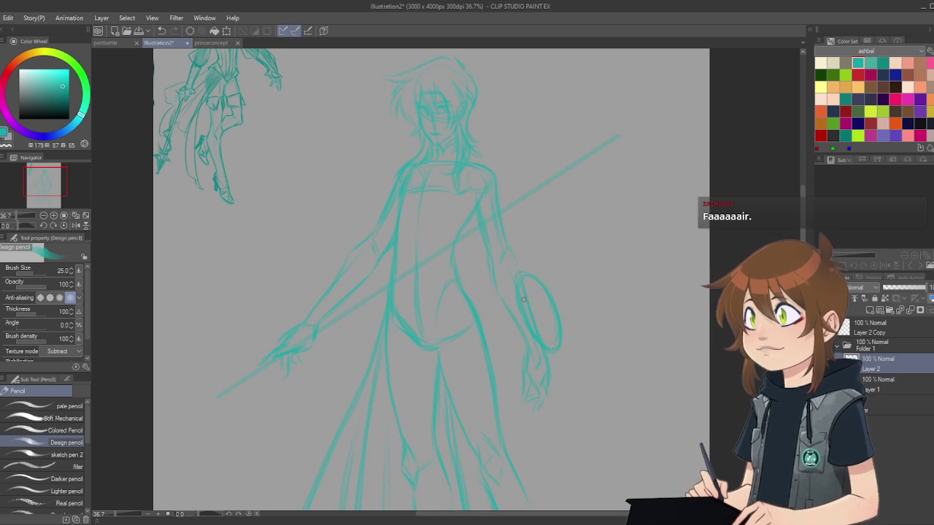
scroll(410, 152, down, 4)
scroll(410, 151, up, 2)
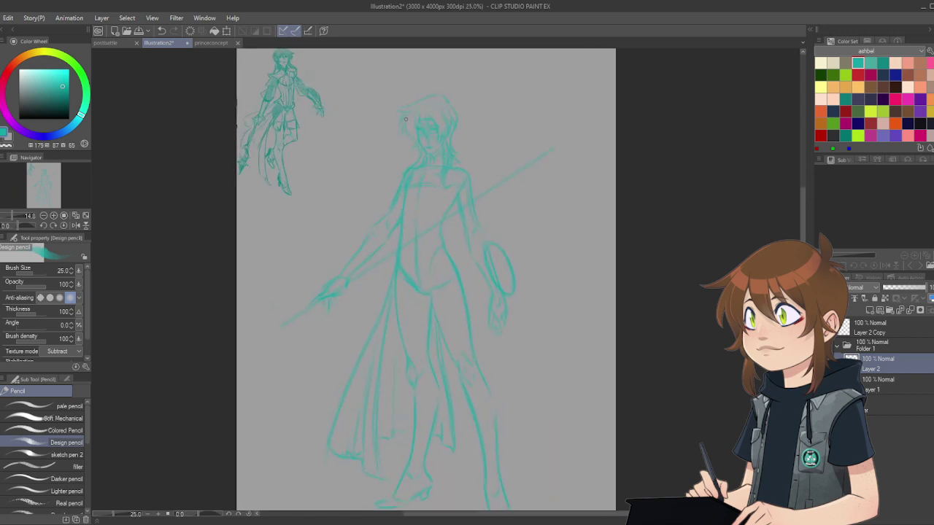
scroll(411, 152, down, 1)
scroll(423, 263, up, 2)
scroll(423, 263, down, 2)
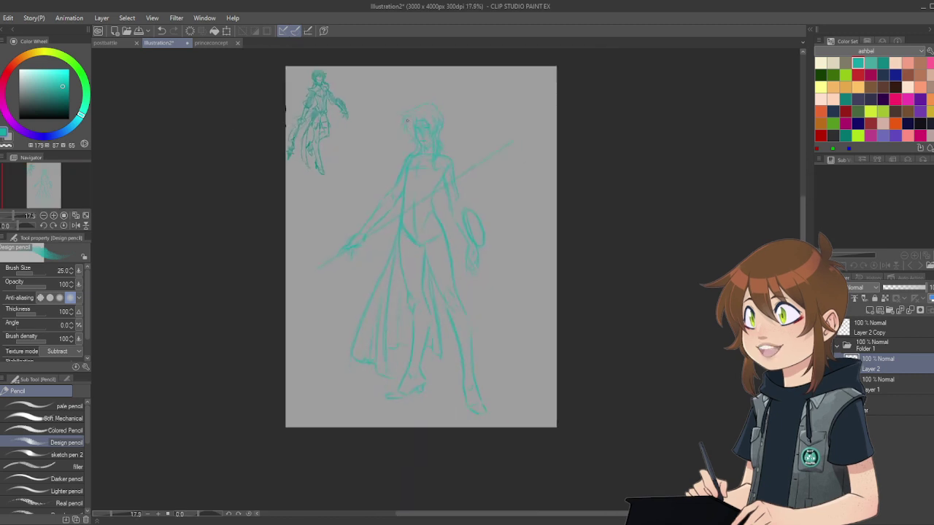
scroll(423, 263, up, 1)
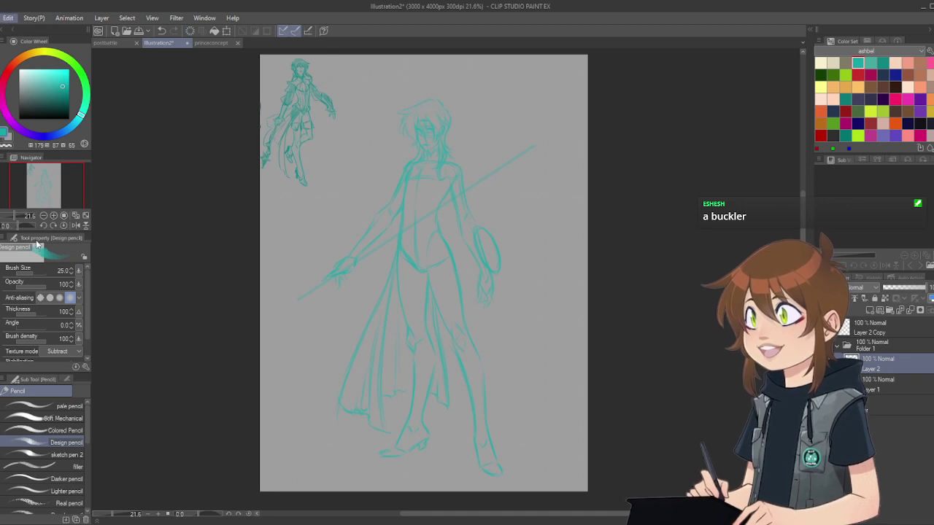
click(208, 394)
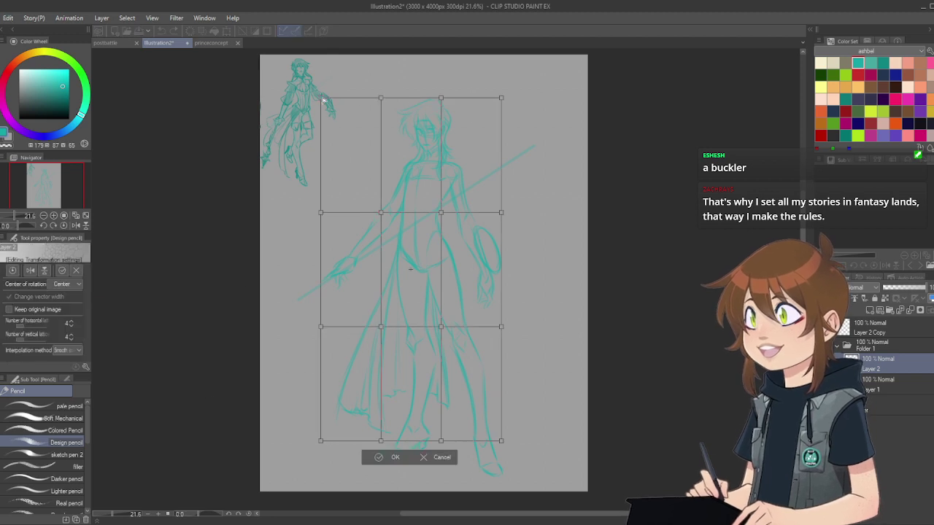
drag(321, 98, 316, 94)
drag(380, 98, 376, 92)
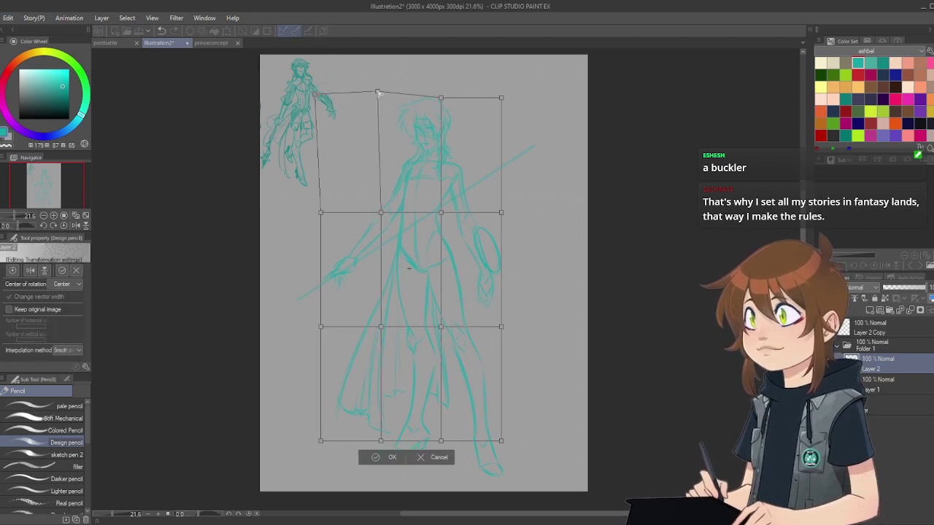
drag(442, 98, 444, 95)
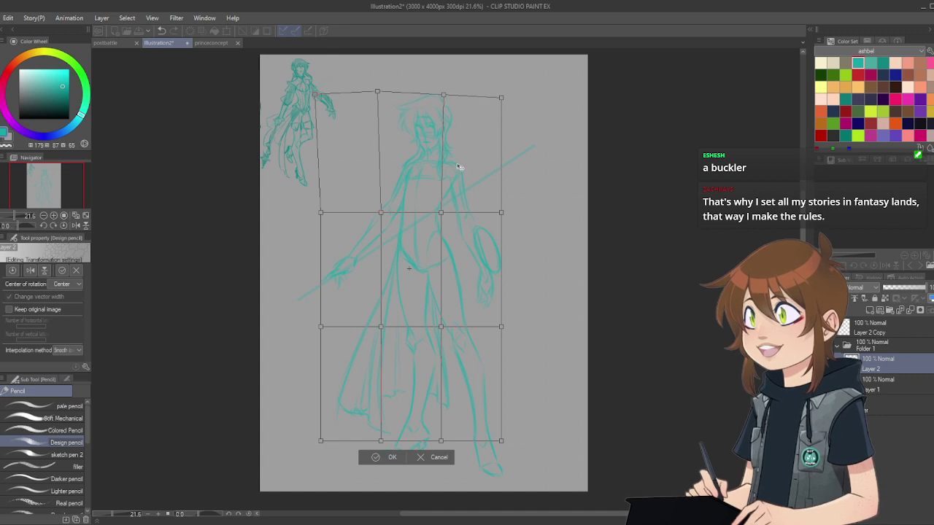
click(431, 457)
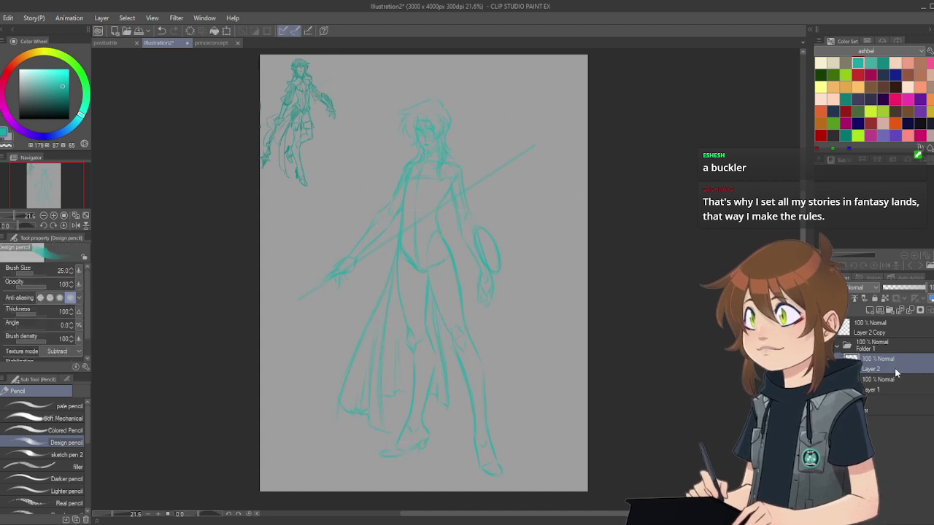
Step: Merge Layer 2 into Layer 1 and mesh-transform the figure, stretching its head and shoulders slightly upward
click(911, 311)
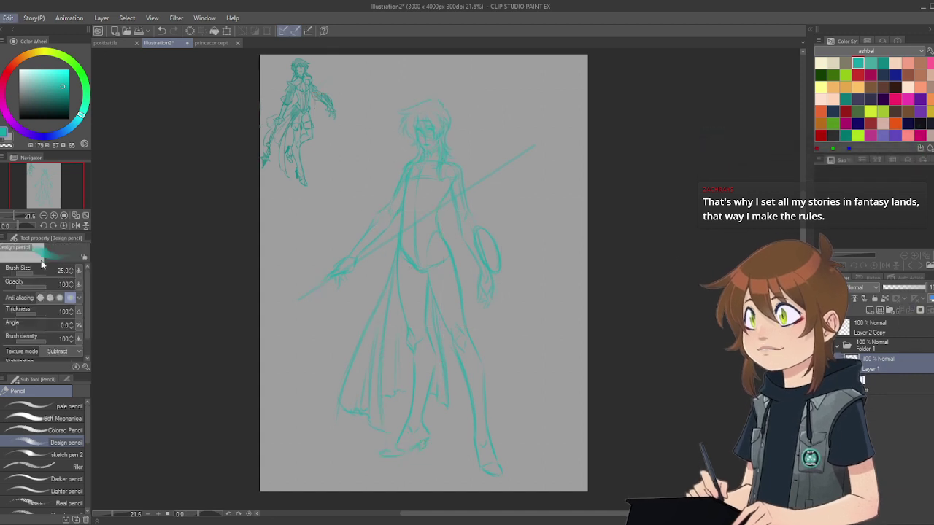
click(221, 393)
drag(297, 97, 291, 94)
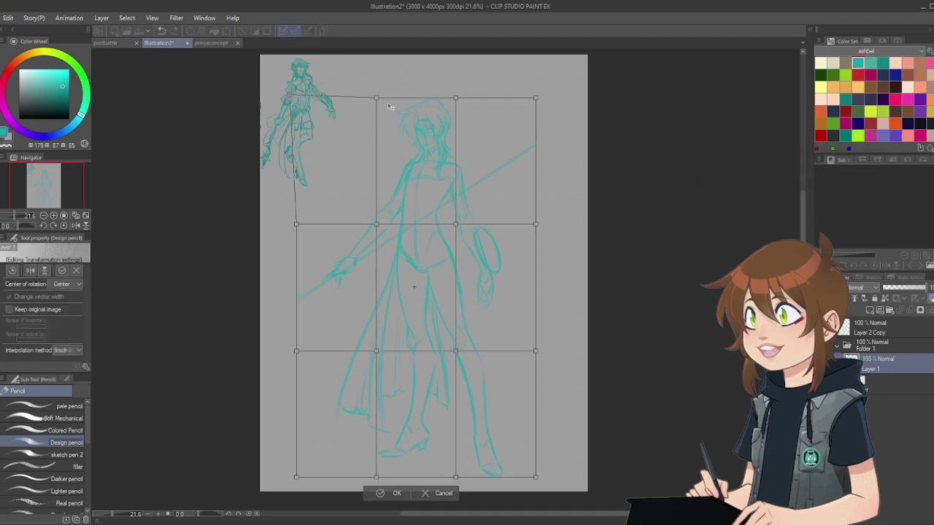
drag(376, 98, 370, 88)
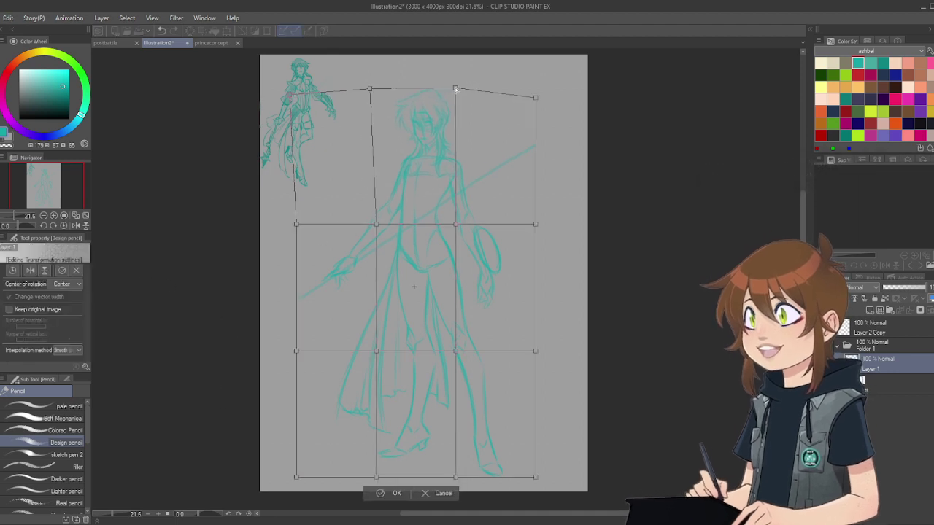
drag(455, 97, 457, 87)
drag(537, 103, 546, 95)
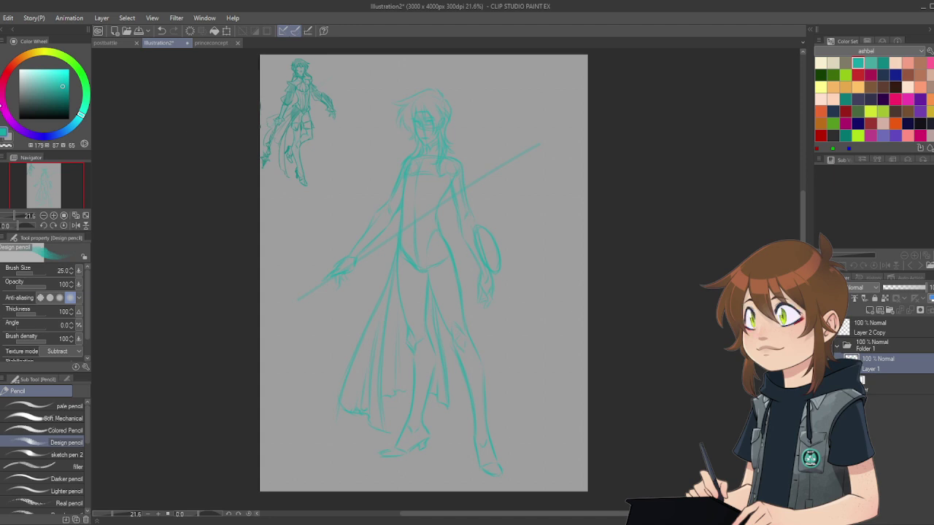
Step: Move the merged figure sketch slightly up and to the right, further from the small reference drawing
key(k)
drag(427, 211, 438, 205)
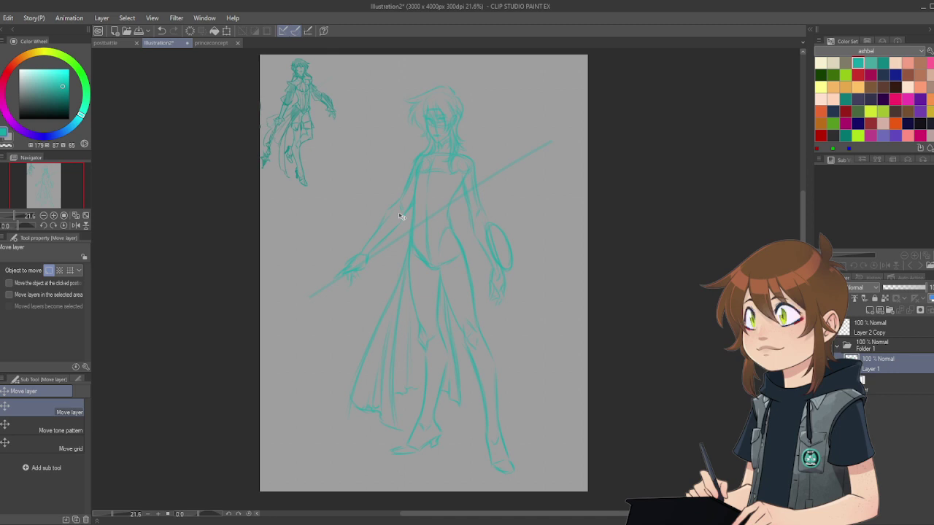
scroll(451, 234, down, 4)
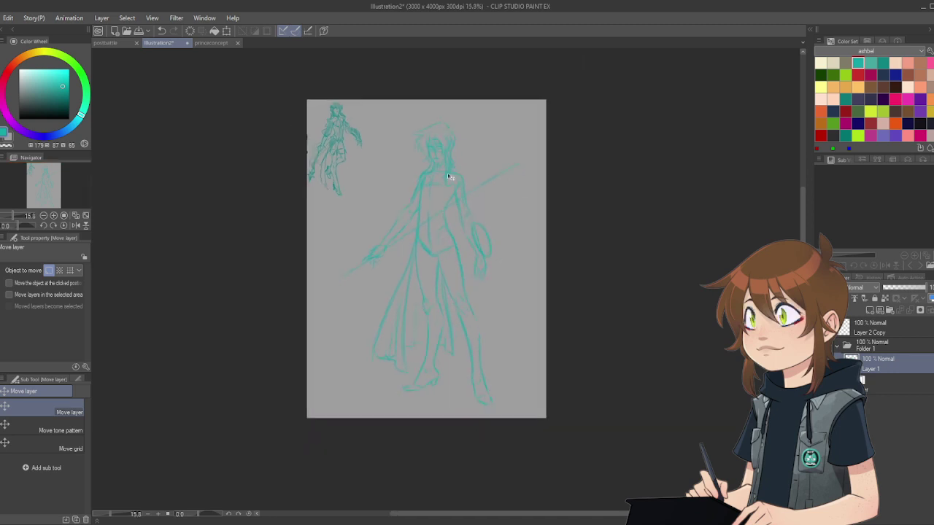
scroll(451, 162, up, 5)
scroll(444, 192, down, 3)
scroll(443, 237, up, 2)
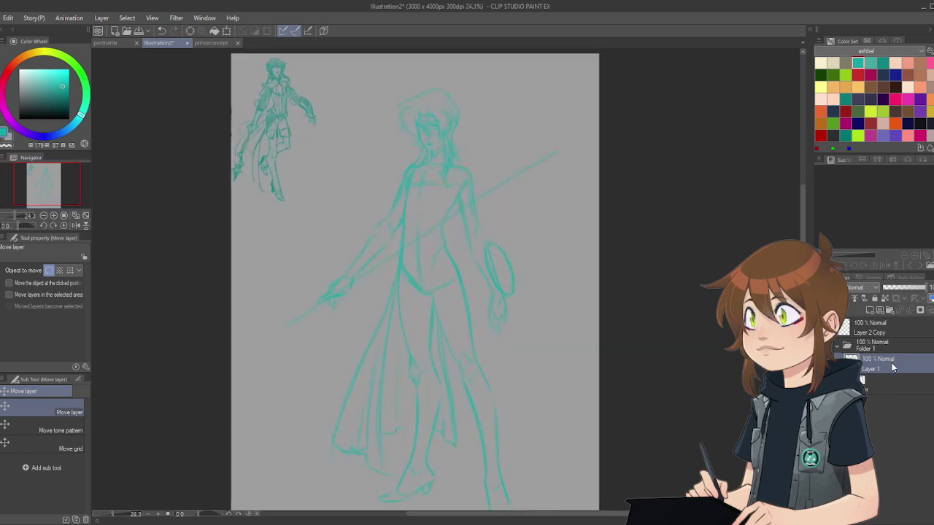
Step: Lower Layer 1's opacity to 44% and pick a darker teal from the color set as the drawing color
click(905, 289)
click(902, 289)
scroll(442, 125, down, 3)
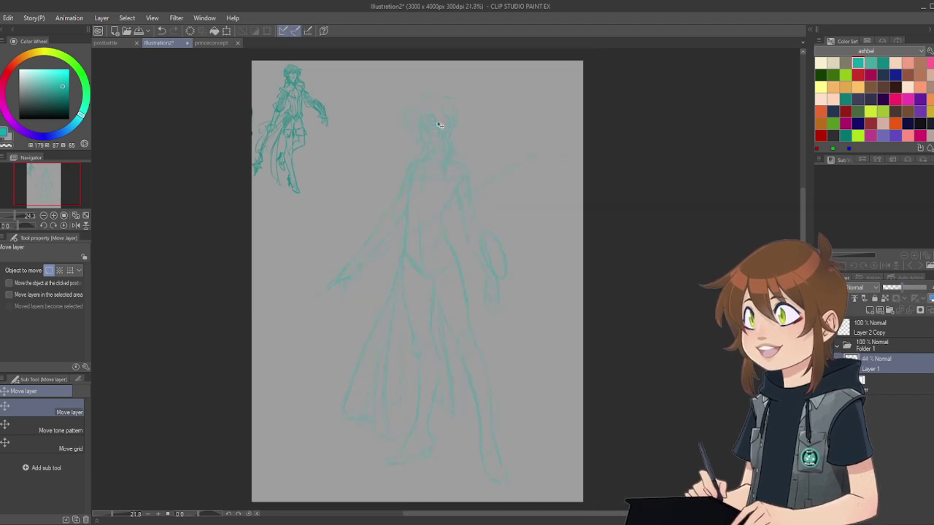
scroll(423, 158, up, 3)
click(882, 63)
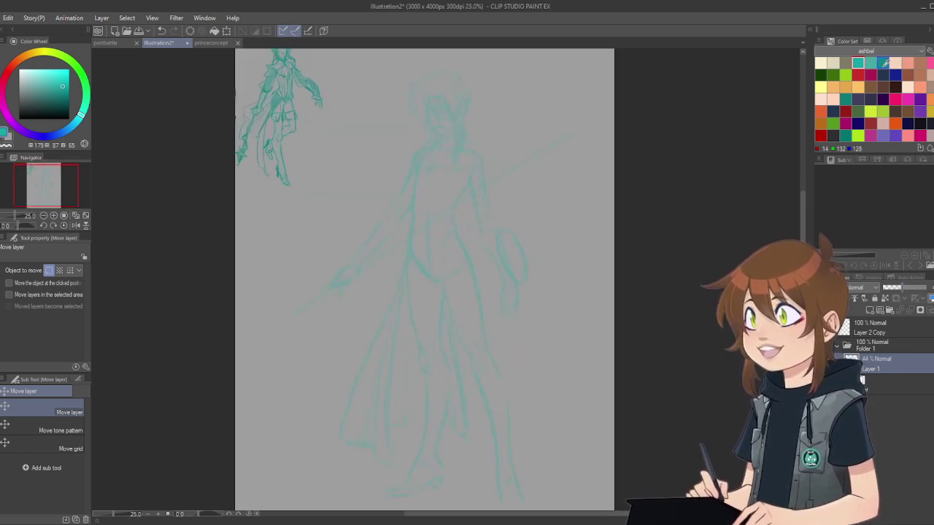
click(846, 99)
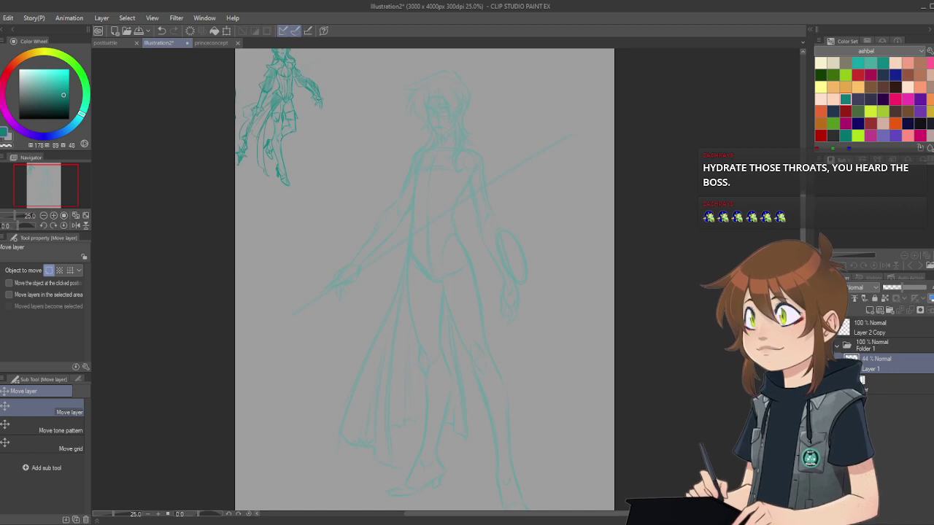
Step: Rotate the canvas to -30° and set the Design pencil's brush size to 17
key(p)
click(44, 226)
double_click(44, 226)
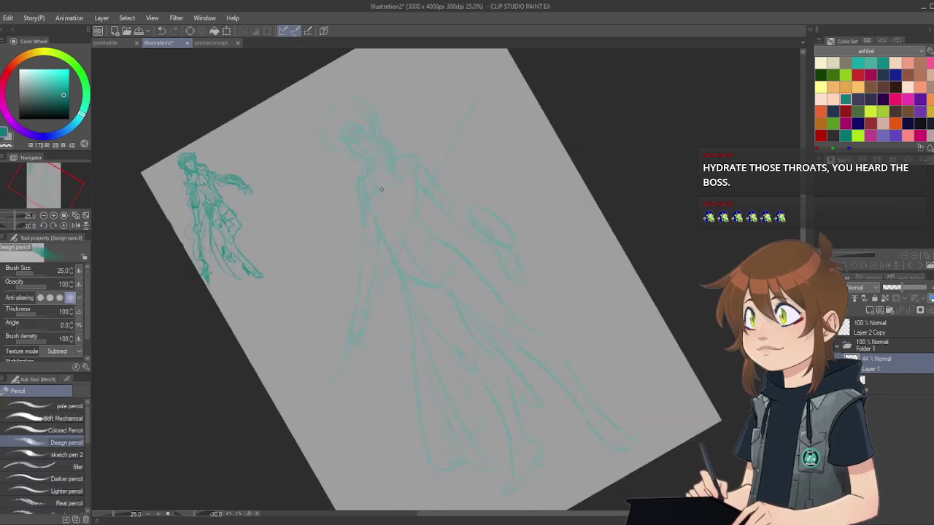
drag(371, 201, 391, 213)
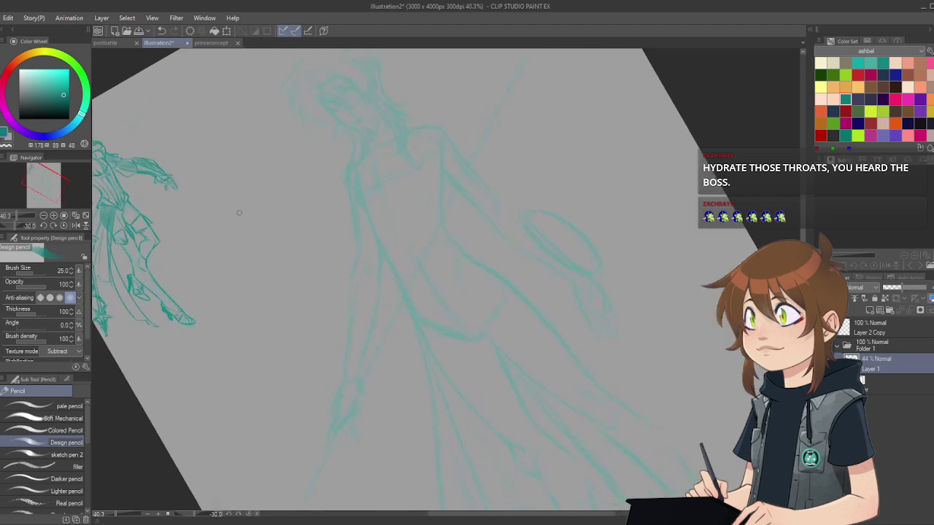
click(33, 274)
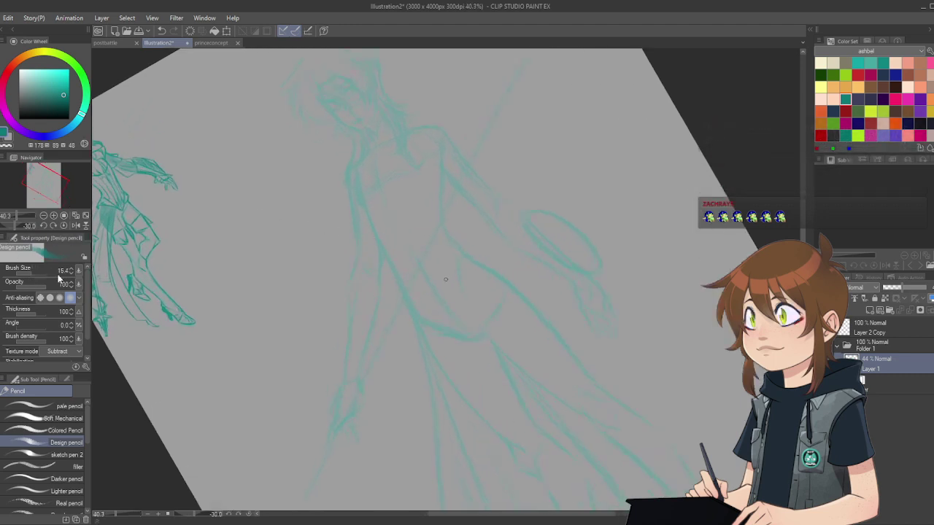
click(71, 269)
click(71, 271)
drag(445, 515, 433, 514)
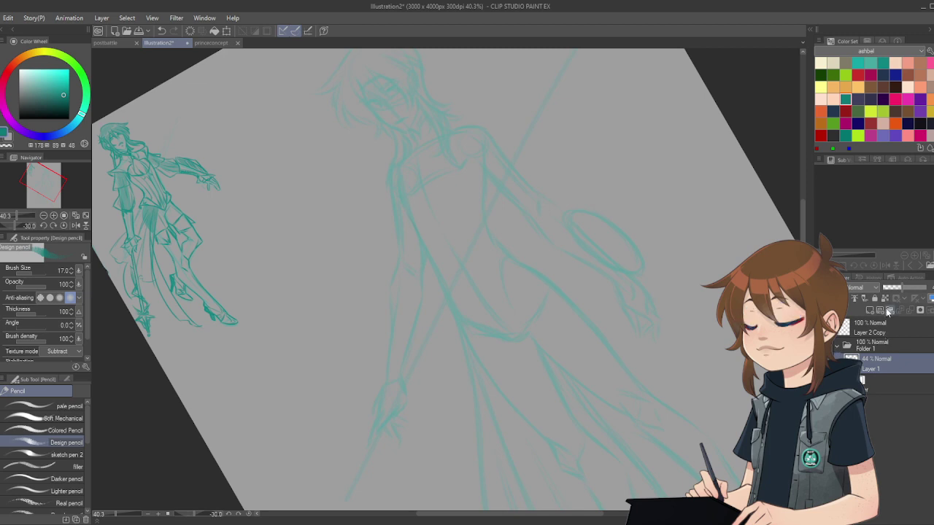
Step: Add a new layer above the faded figure sketch for the refined drawing
click(870, 310)
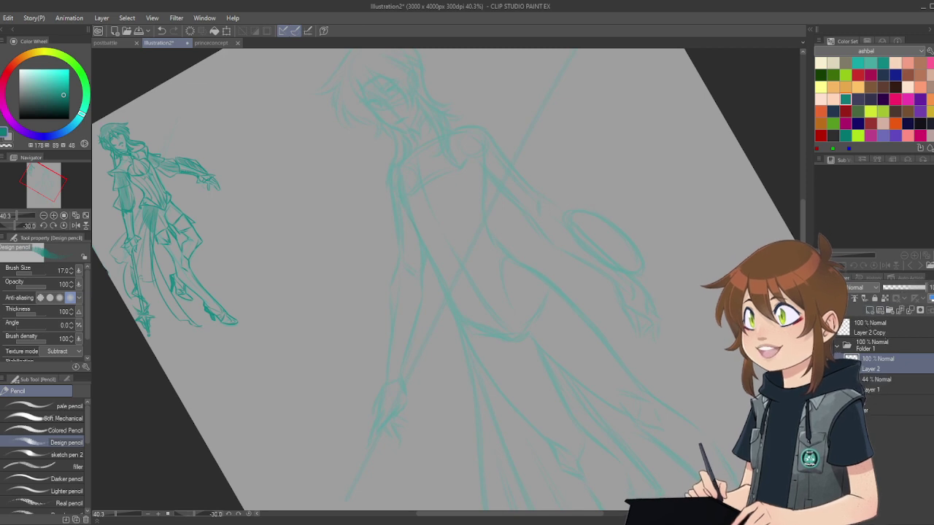
scroll(365, 229, down, 3)
scroll(259, 216, up, 4)
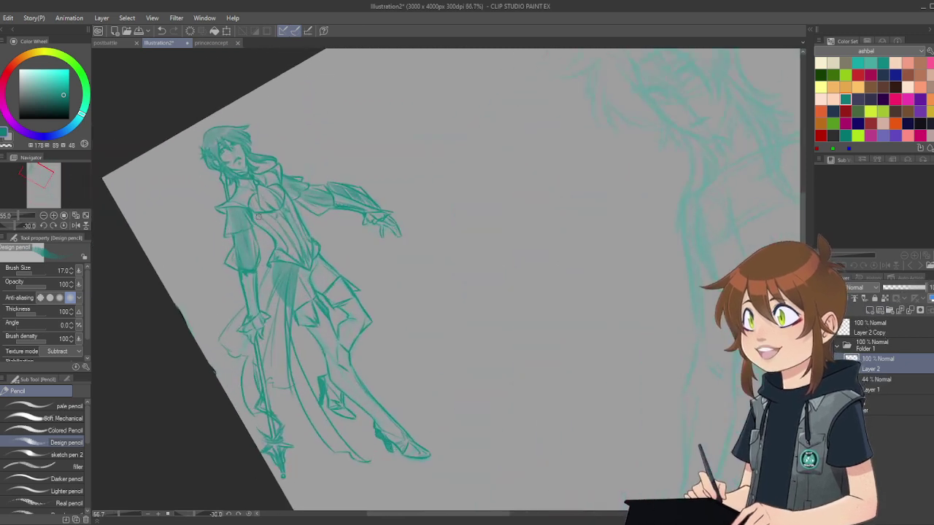
Step: Reset the canvas rotation to 0° so the small reference drawing stands upright
click(64, 227)
scroll(478, 291, down, 2)
scroll(480, 219, up, 3)
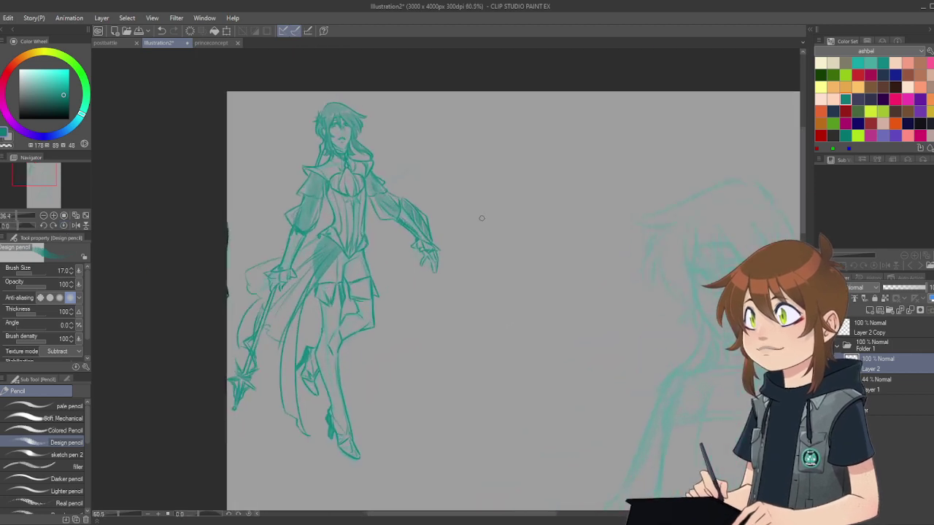
scroll(478, 224, up, 1)
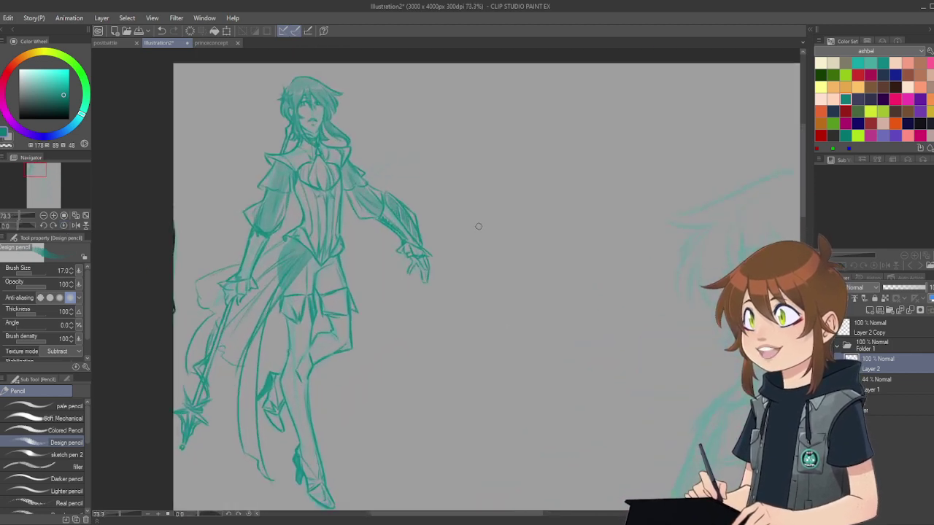
scroll(476, 227, down, 1)
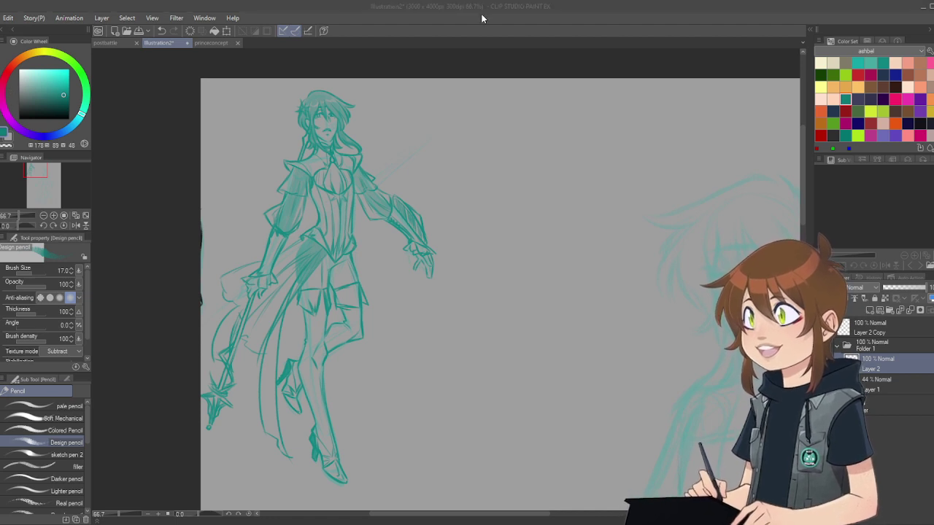
Step: Open glasslg.png, examine the costumes, boots and shoes of the three illustrated characters, and close the image
click(330, 27)
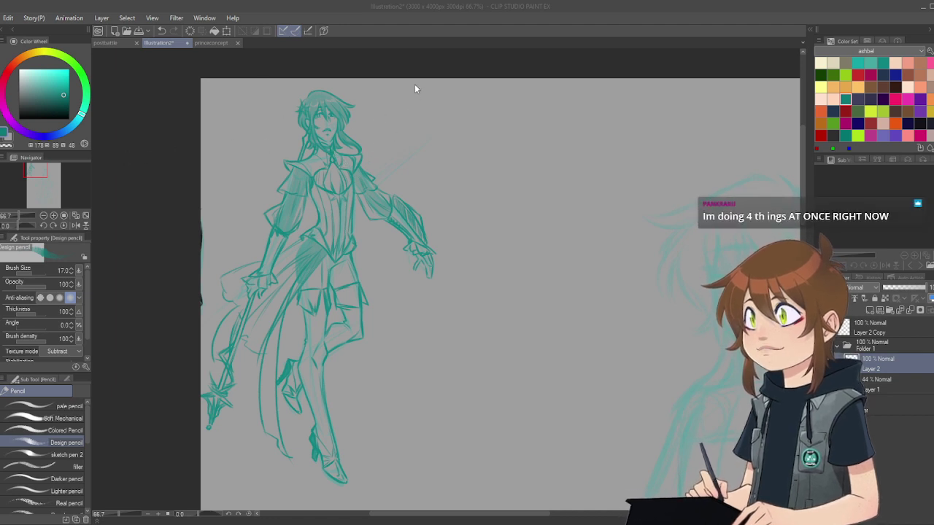
scroll(539, 199, down, 1)
scroll(538, 199, up, 2)
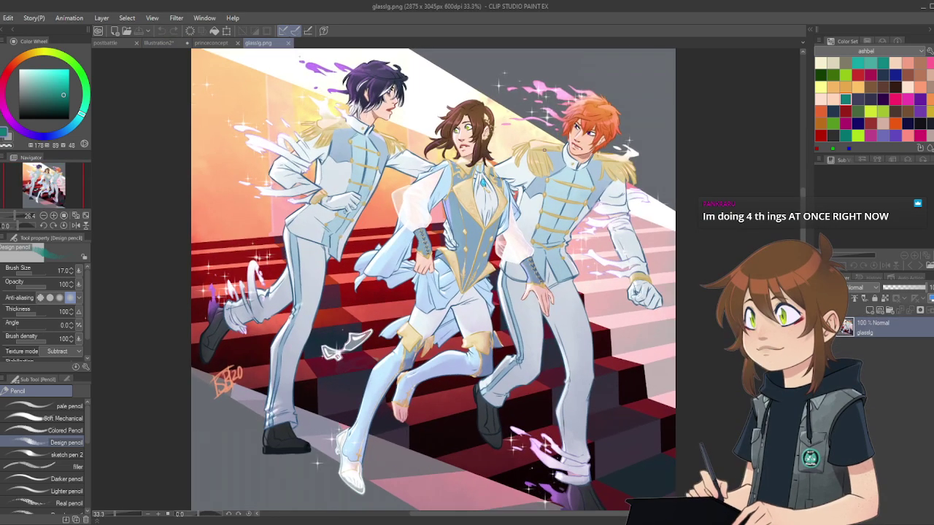
scroll(539, 199, down, 1)
scroll(539, 198, up, 1)
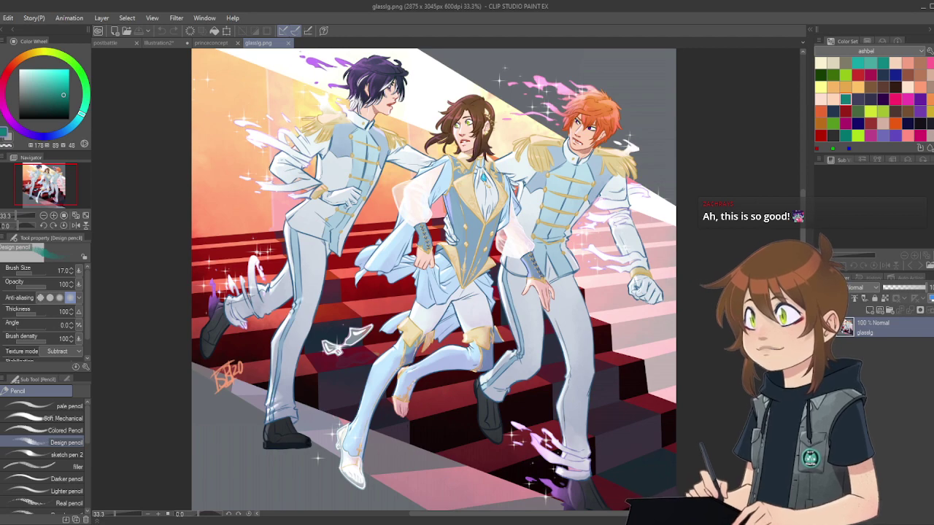
scroll(394, 369, down, 2)
scroll(405, 472, up, 2)
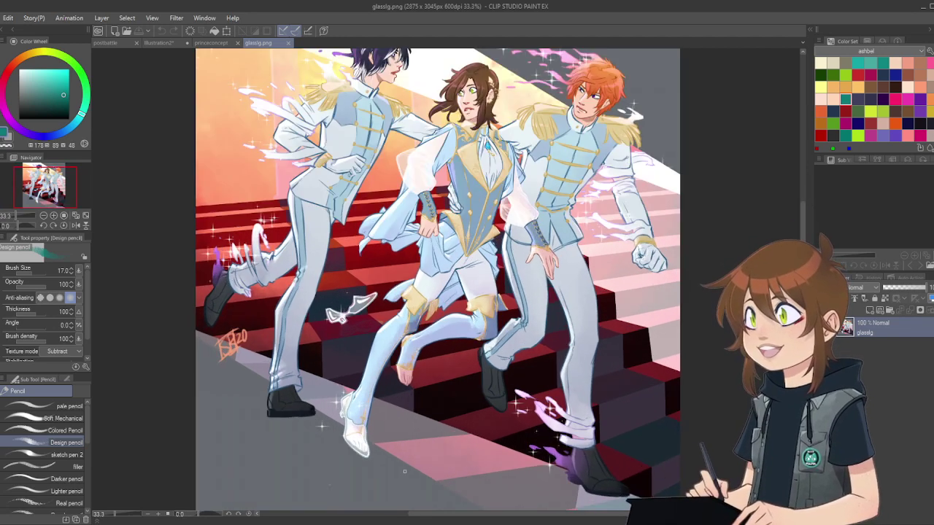
scroll(404, 471, up, 3)
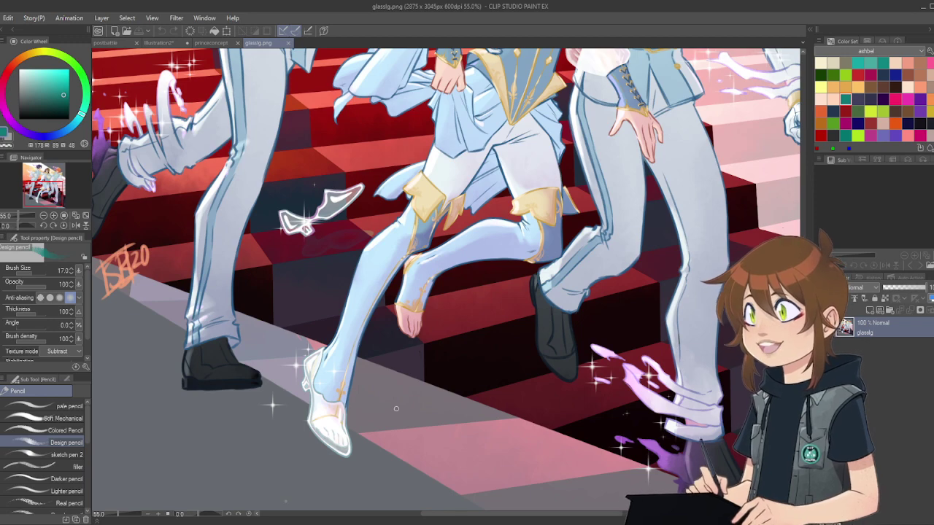
scroll(395, 348, down, 4)
key(ctrl+plus)
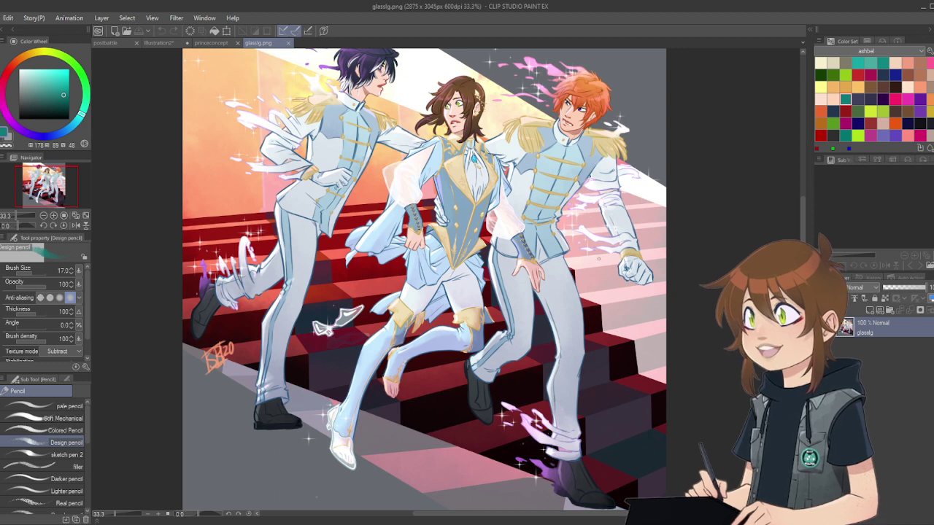
click(289, 42)
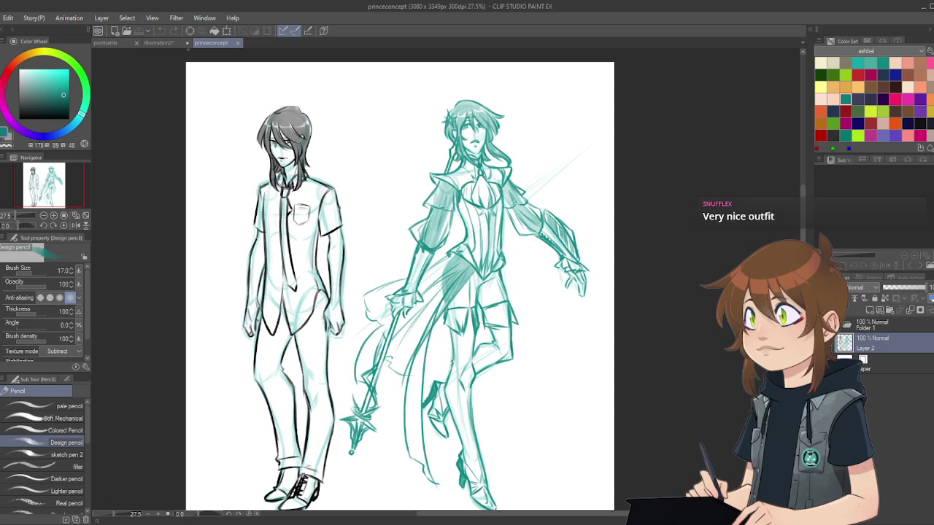
Step: In Illustration2, move the Layer 2 Copy reference drawings down and to the right, beside the faded figure sketch
click(173, 41)
scroll(496, 306, down, 5)
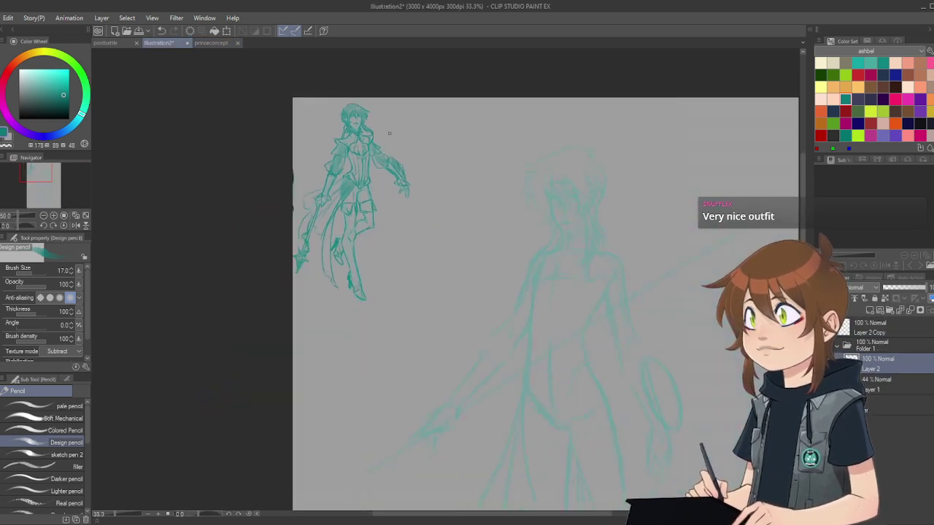
scroll(549, 286, up, 3)
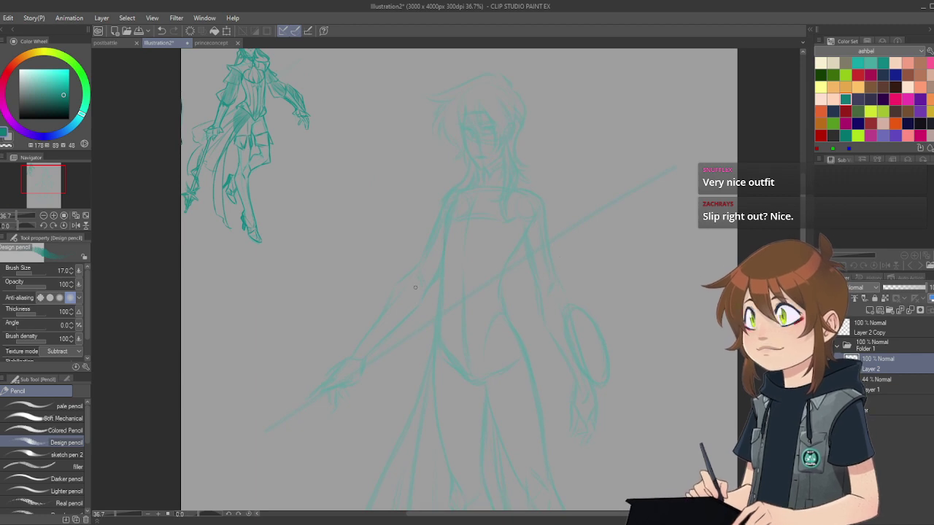
scroll(415, 287, down, 2)
scroll(443, 299, up, 4)
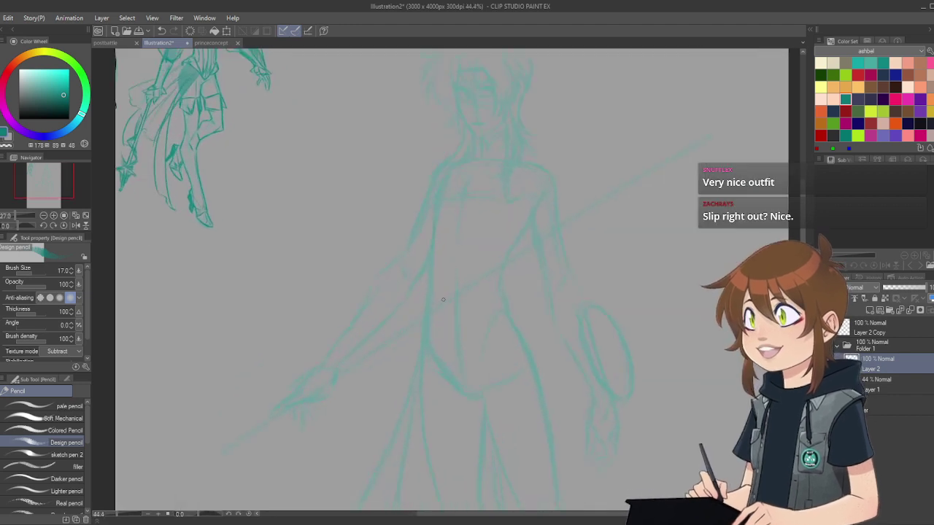
scroll(391, 281, up, 1)
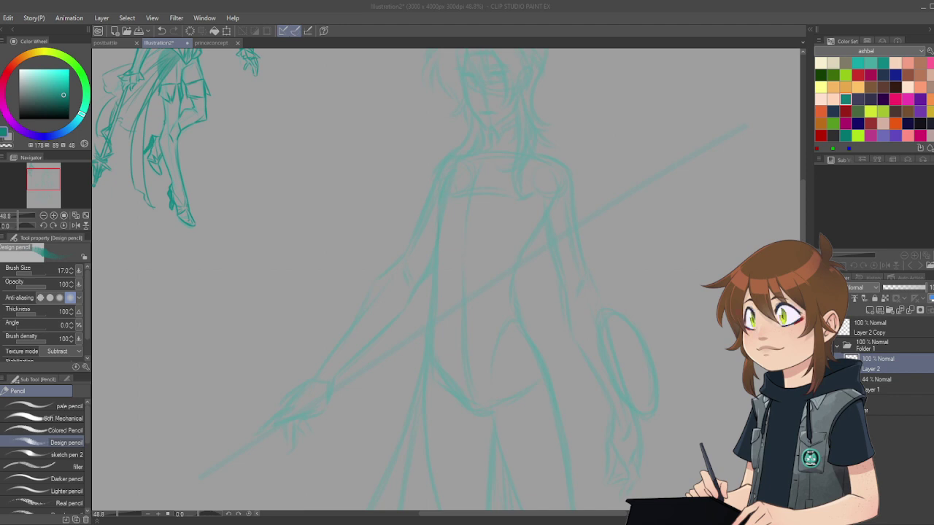
scroll(413, 265, down, 10)
scroll(487, 231, up, 8)
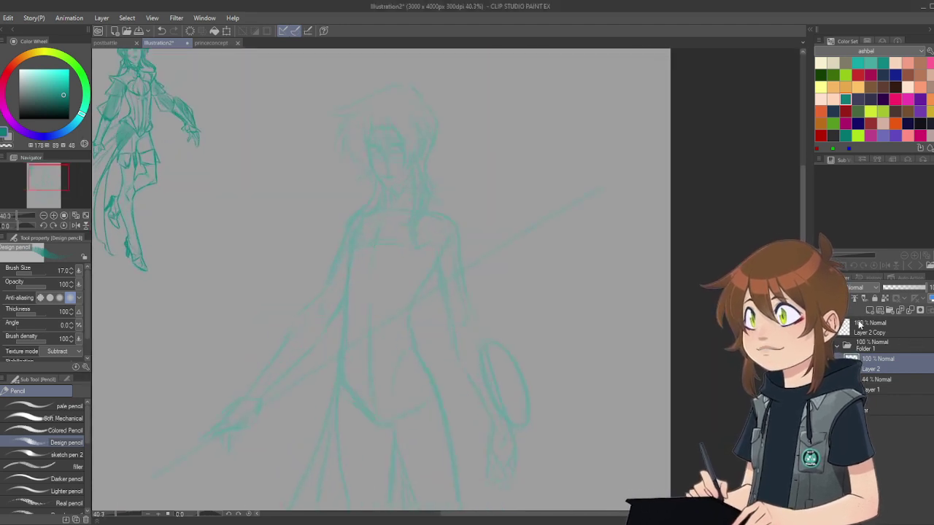
click(859, 326)
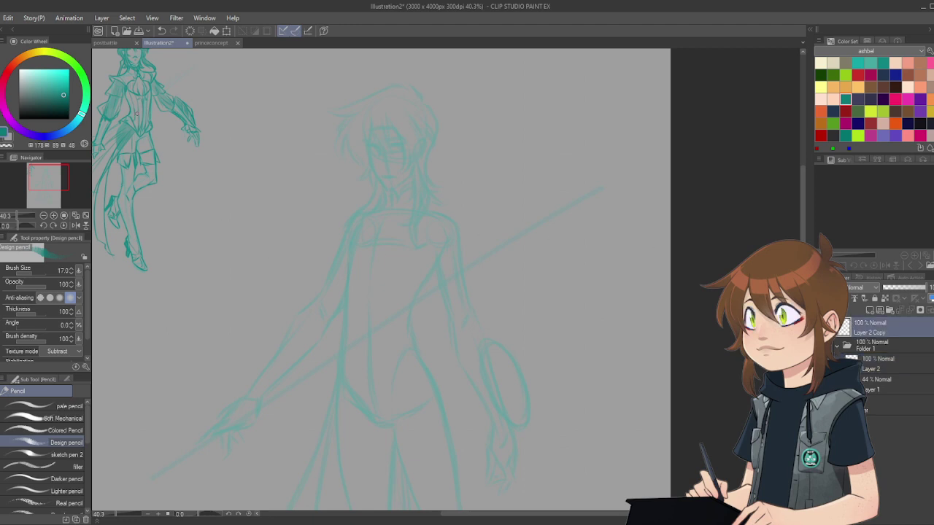
key(k)
mouse_move(144, 133)
mouse_down()
mouse_move(161, 147)
mouse_move(194, 248)
mouse_move(208, 246)
mouse_up()
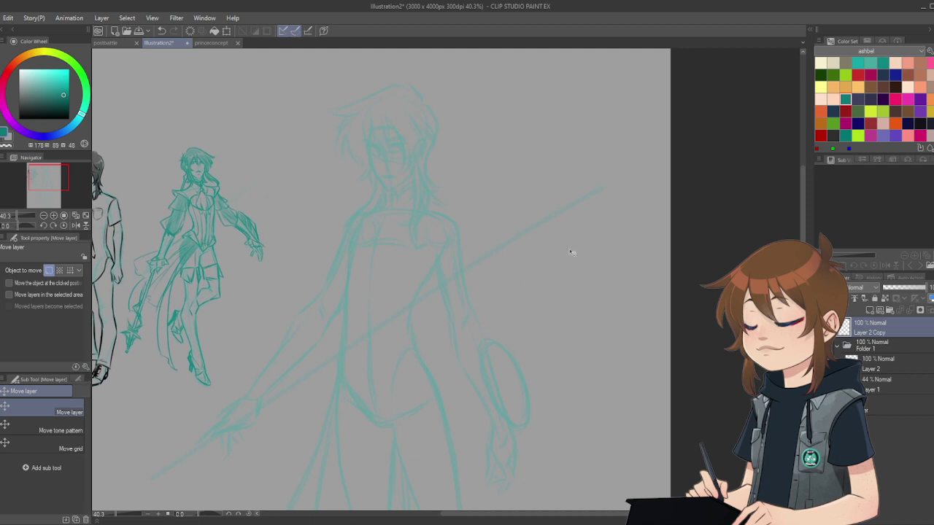
Step: Make Layer 2 in Folder 1 active and set the Design pencil to brush size 11 with a darker teal
click(881, 370)
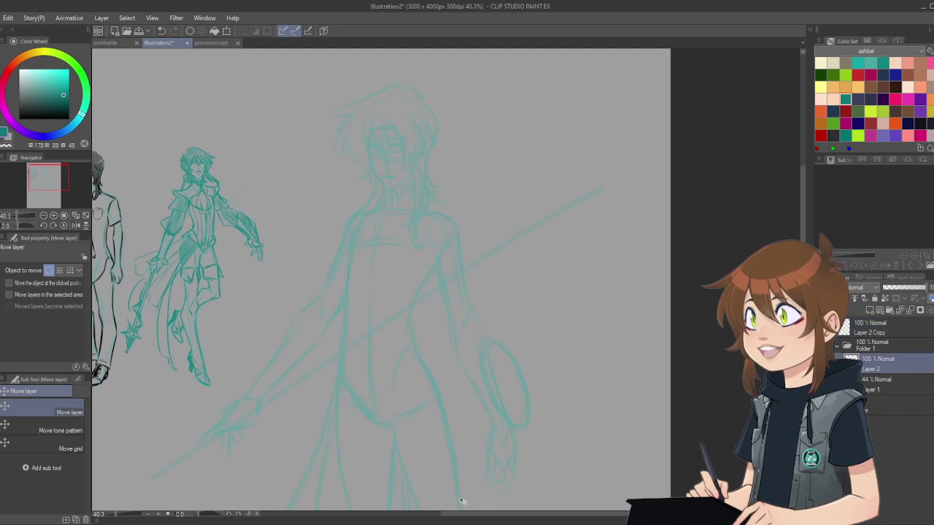
drag(464, 514, 437, 515)
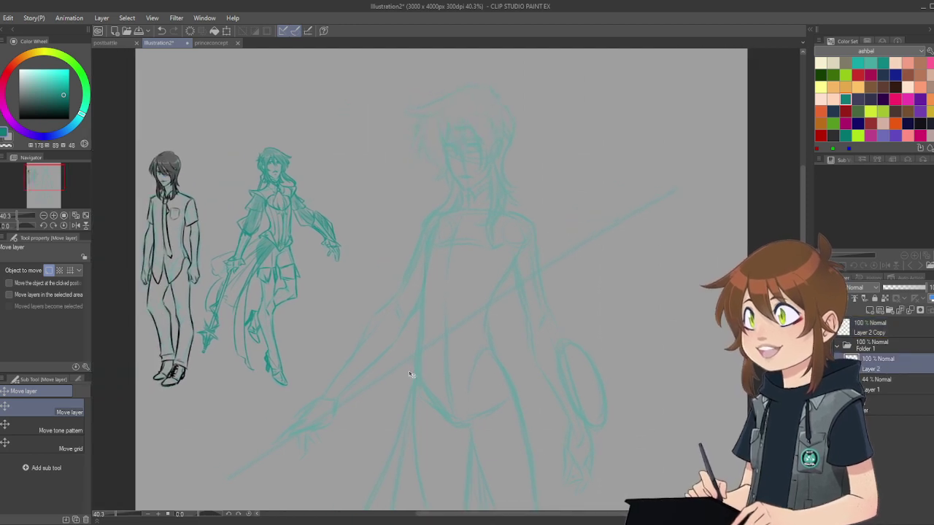
scroll(410, 367, up, 2)
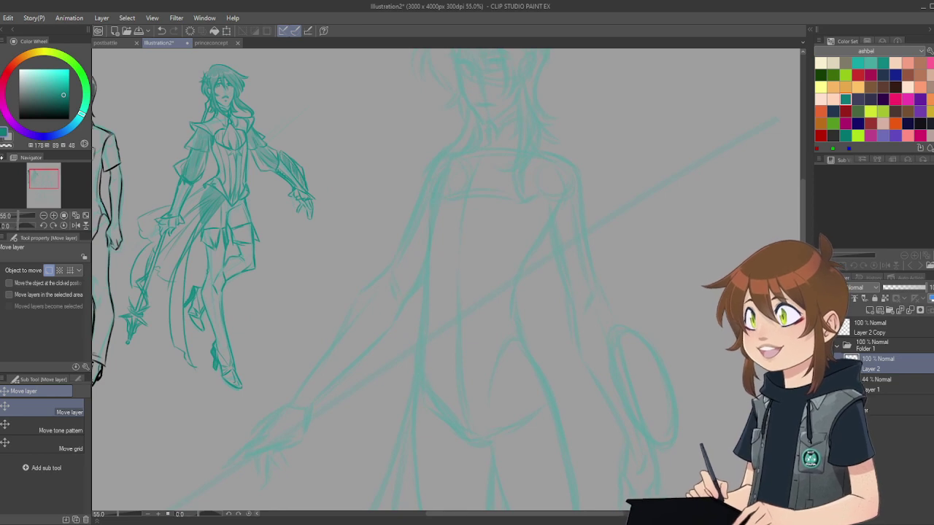
key(p)
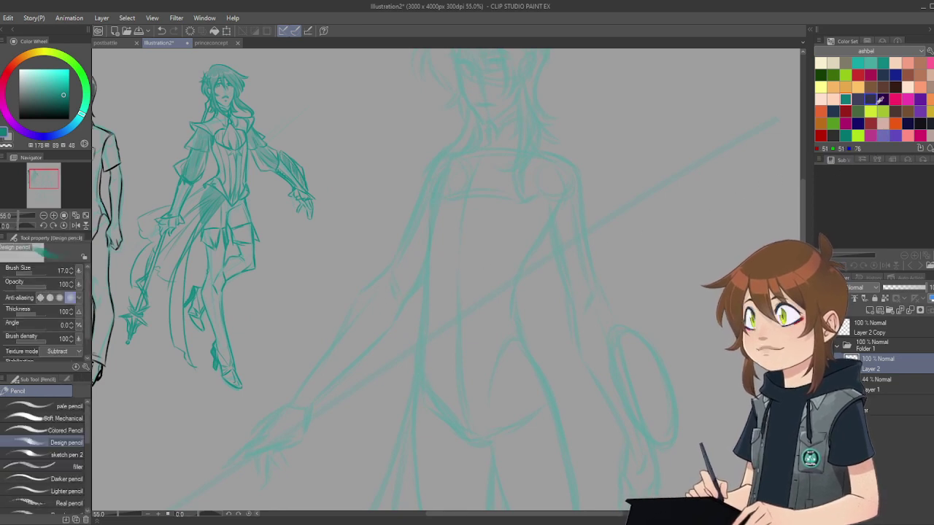
click(32, 272)
click(67, 99)
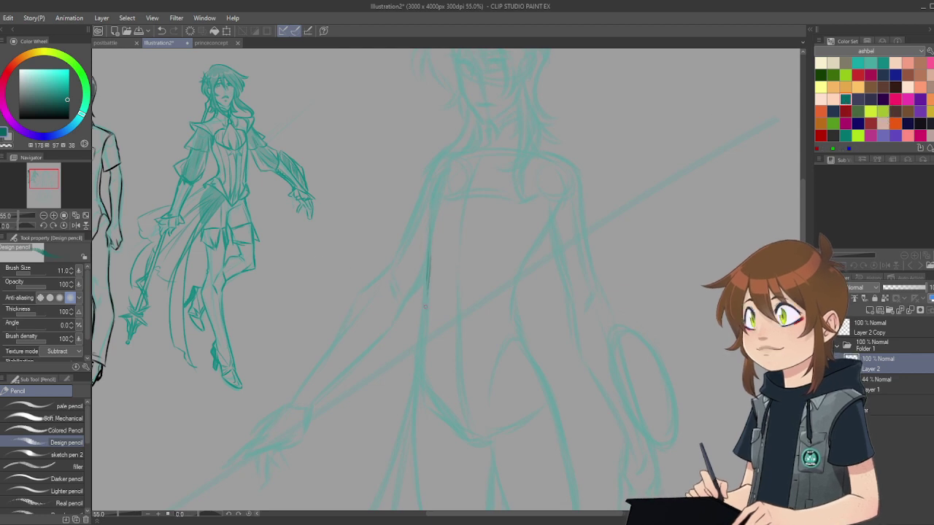
Step: Raise the brush size to 15 and draw both side contours of the torso down to the waist over the faded sketch
drag(428, 288, 427, 246)
key(bracketright)
key(bracketright)
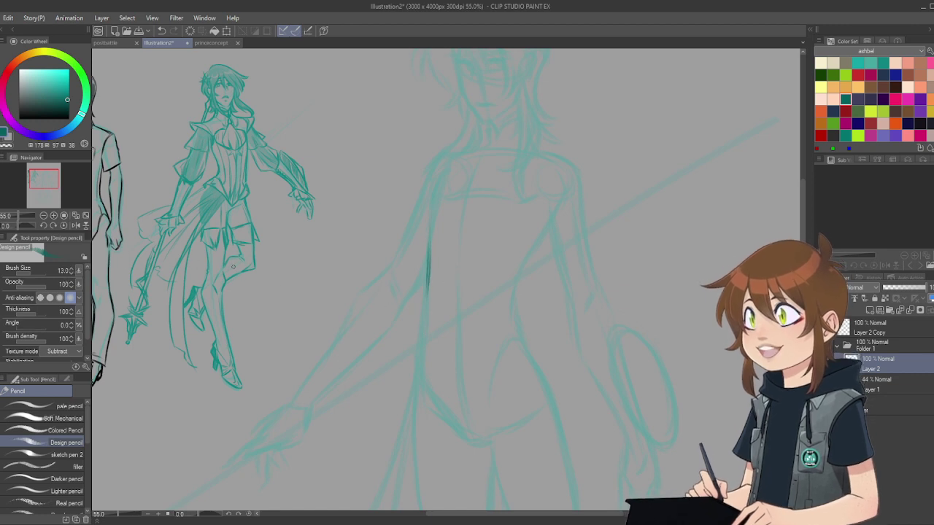
click(73, 270)
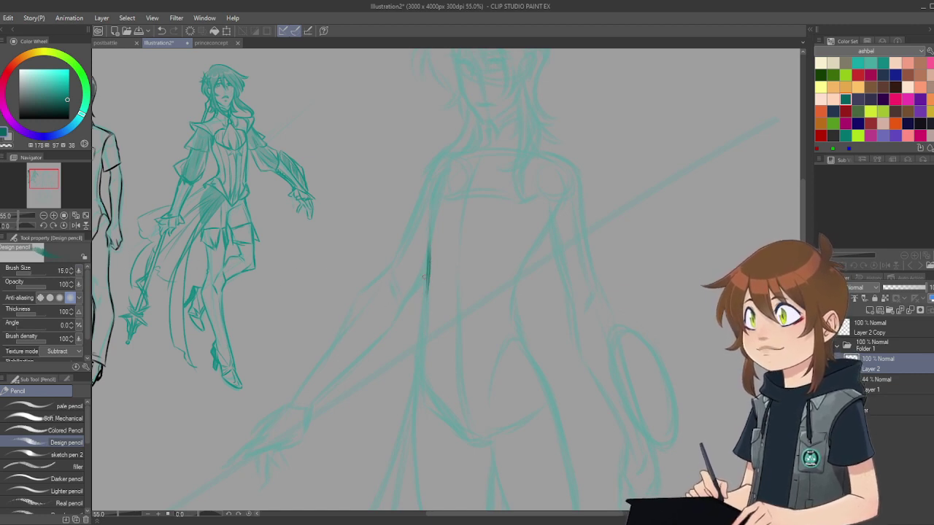
drag(429, 263, 423, 354)
mouse_move(538, 244)
mouse_down()
mouse_move(513, 289)
mouse_move(513, 328)
mouse_up()
drag(515, 290, 523, 343)
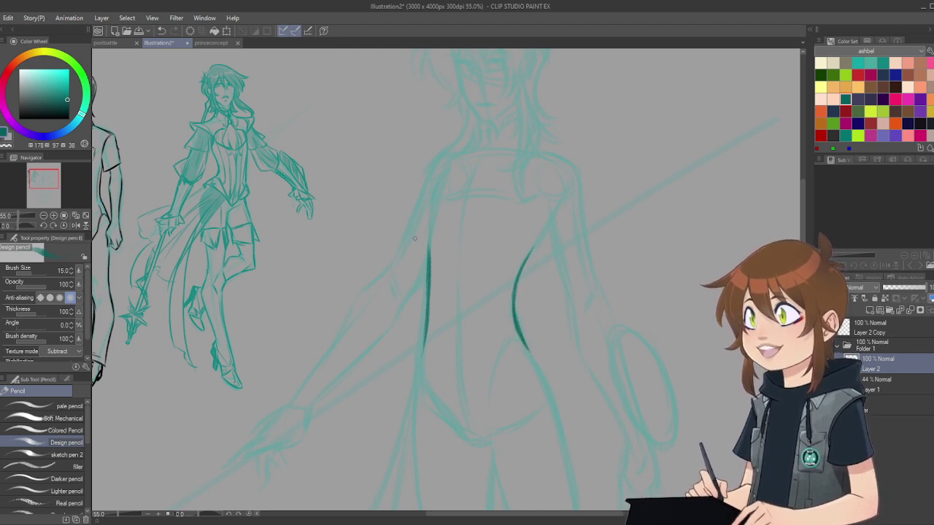
drag(431, 215, 429, 251)
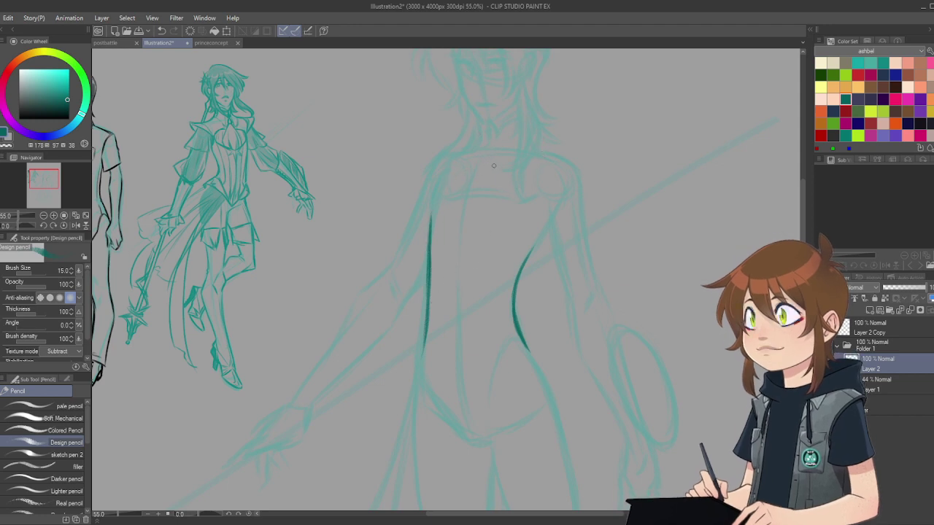
Step: Try a rounded chest cut-out with a pointed lower edge and a short collar line rising to the neck
scroll(494, 166, up, 1)
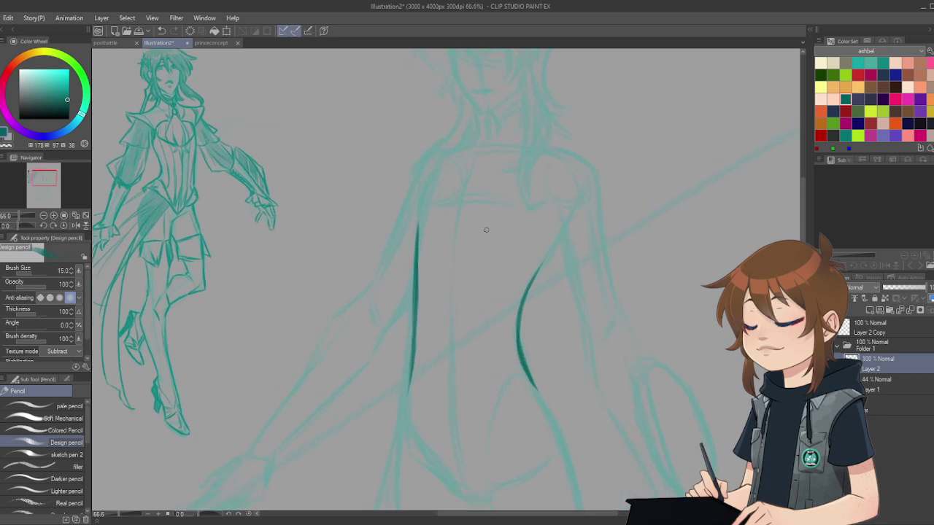
drag(418, 218, 444, 248)
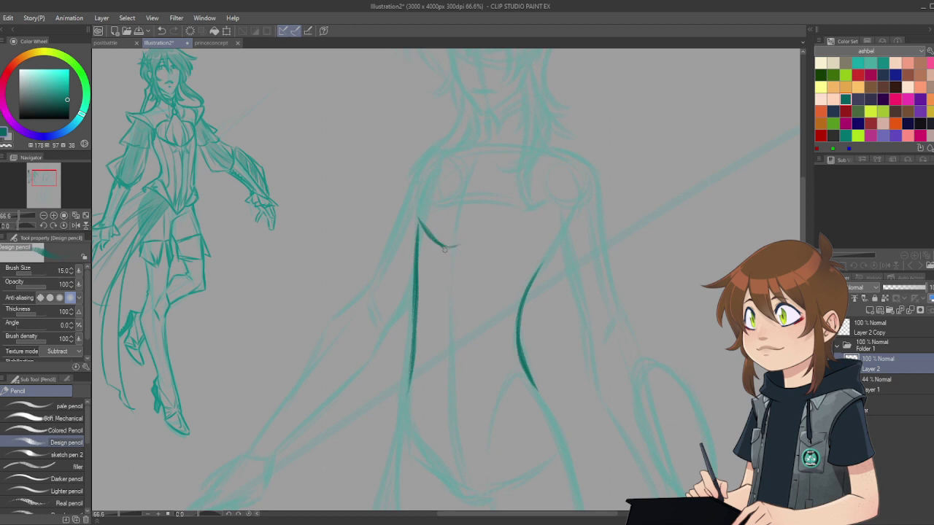
mouse_move(436, 239)
mouse_down()
mouse_move(451, 249)
mouse_move(505, 222)
mouse_up()
mouse_move(464, 163)
mouse_down()
mouse_move(415, 195)
mouse_move(431, 179)
mouse_move(416, 205)
mouse_move(421, 193)
mouse_move(416, 233)
mouse_up()
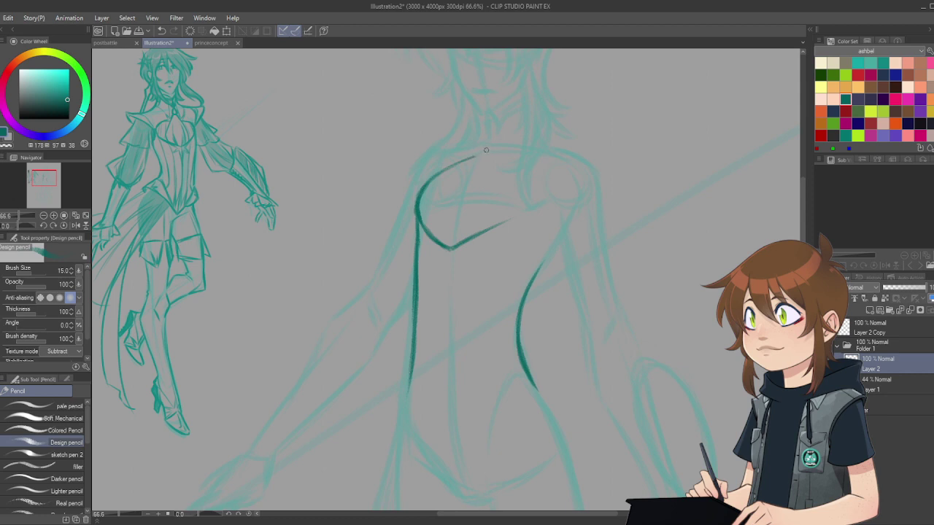
drag(490, 149, 497, 122)
mouse_move(511, 165)
mouse_down()
mouse_move(535, 191)
mouse_move(532, 204)
mouse_move(499, 224)
mouse_up()
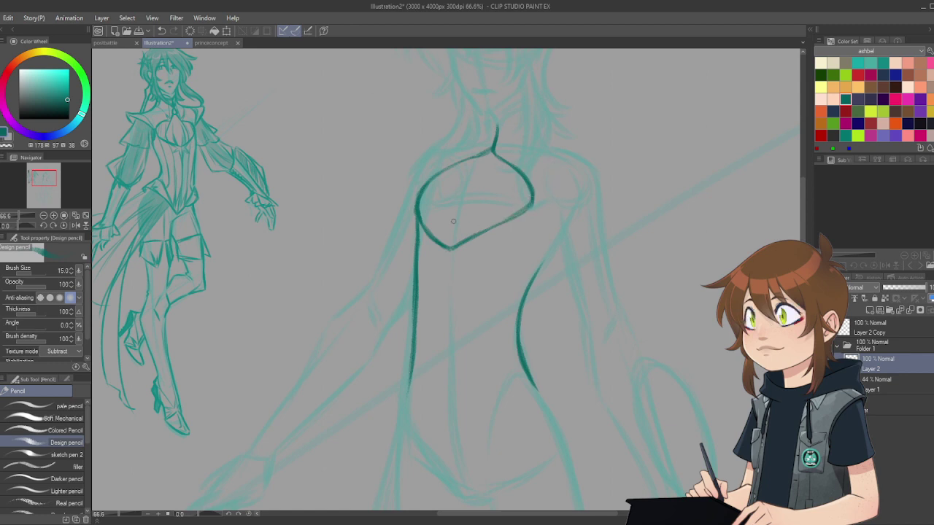
Step: Erase the chest cut-out and collar line with the Soft eraser at size 136.3, keeping the torso contours
key(e)
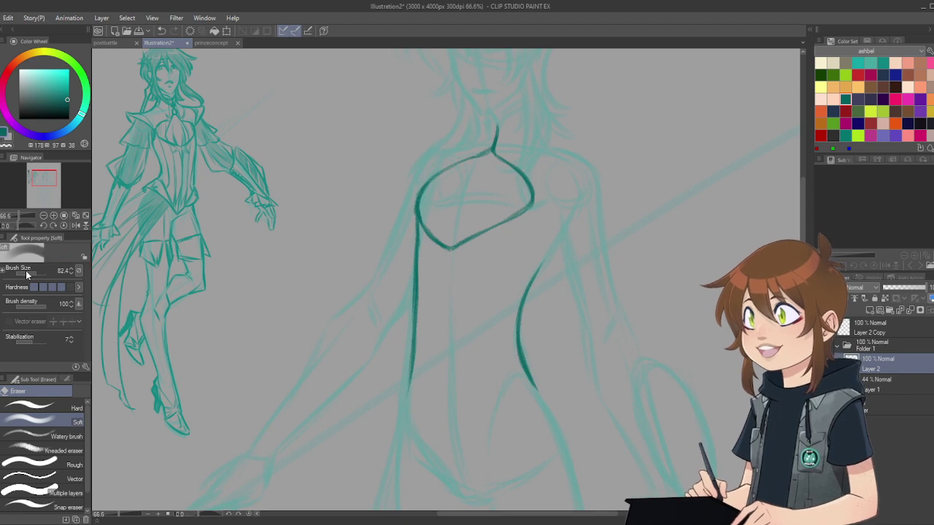
drag(26, 275, 39, 272)
mouse_move(446, 182)
mouse_down()
mouse_move(469, 244)
mouse_move(448, 246)
mouse_move(585, 151)
mouse_up()
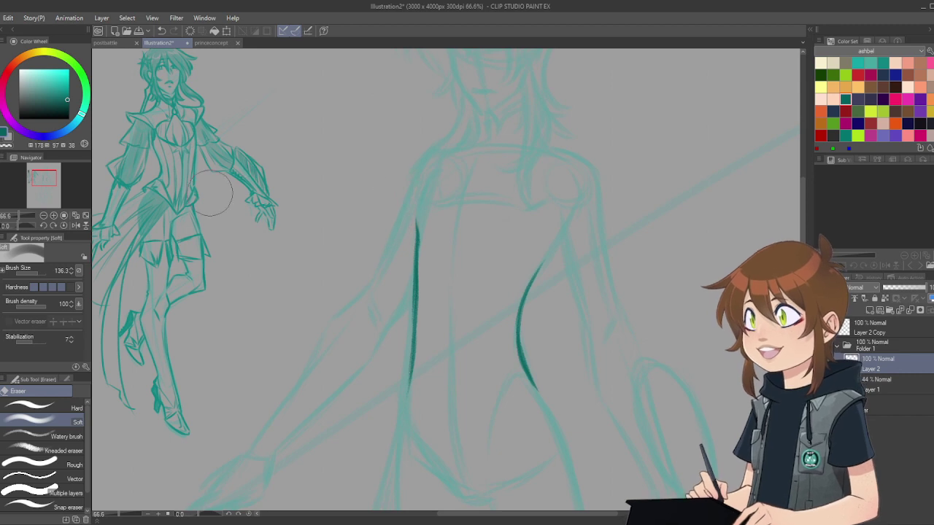
Step: Return to the Design pencil and rotate the canvas to 40° around the figure's upper body
key(p)
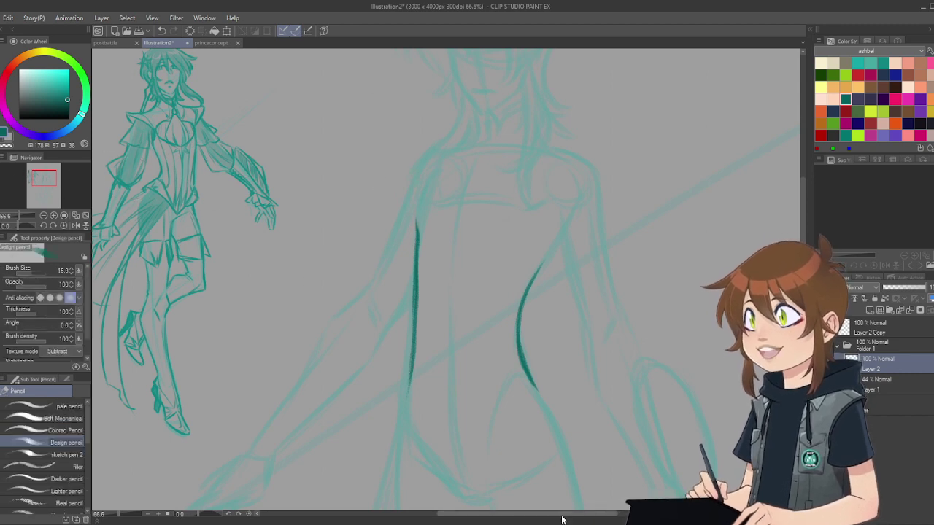
drag(562, 517, 583, 517)
drag(802, 249, 803, 239)
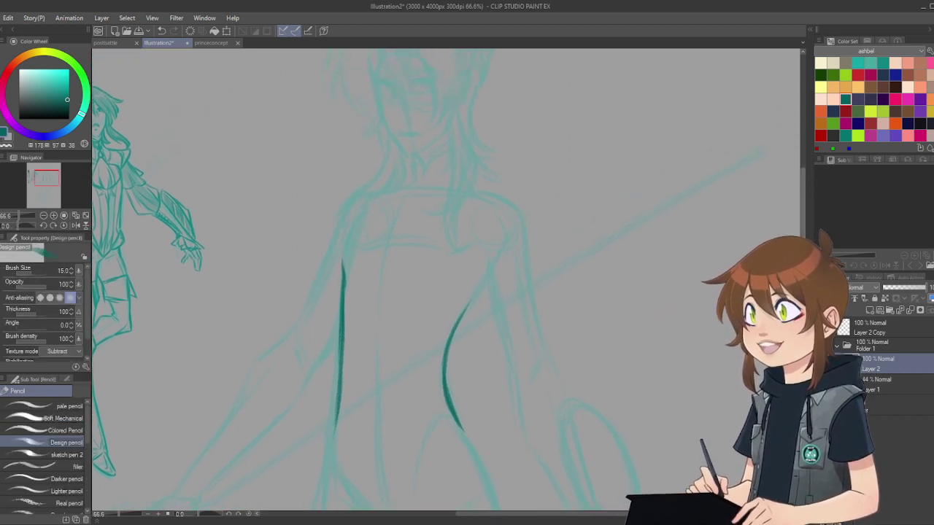
click(54, 225)
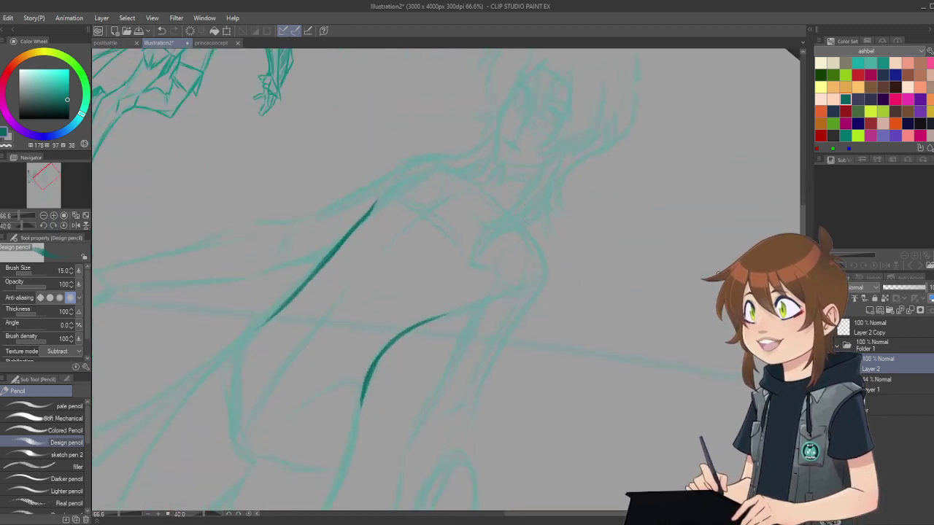
Step: Draw the neck-to-shoulder line on the buckler side, set the canvas rotation to -10°, and trim the line's outer end with the Soft eraser
mouse_move(523, 209)
mouse_down()
mouse_move(523, 336)
mouse_move(536, 242)
mouse_move(526, 279)
mouse_move(531, 273)
mouse_move(570, 335)
mouse_up()
click(44, 225)
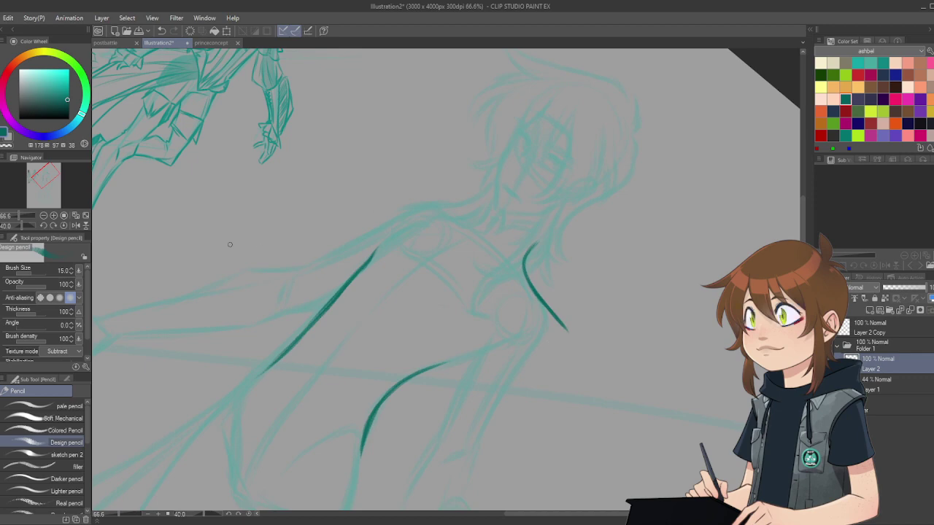
click(44, 225)
click(45, 226)
key(e)
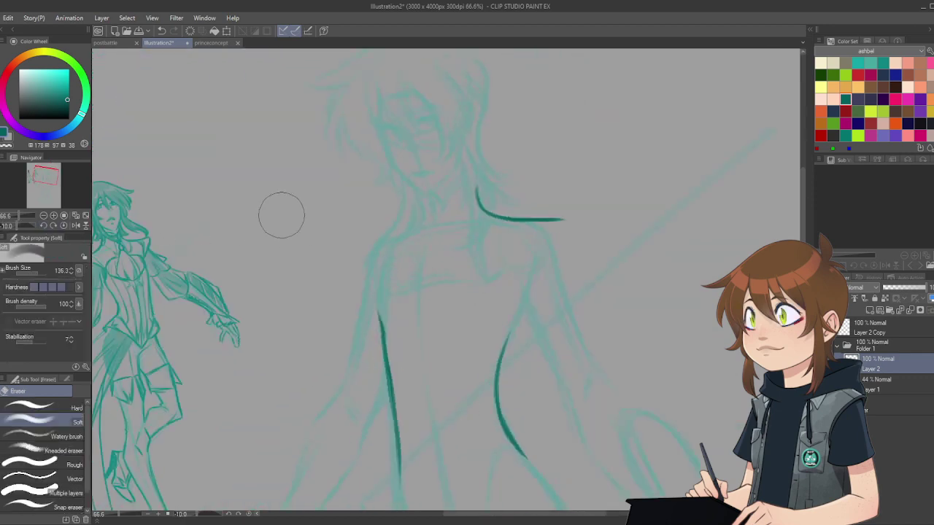
drag(573, 217, 563, 202)
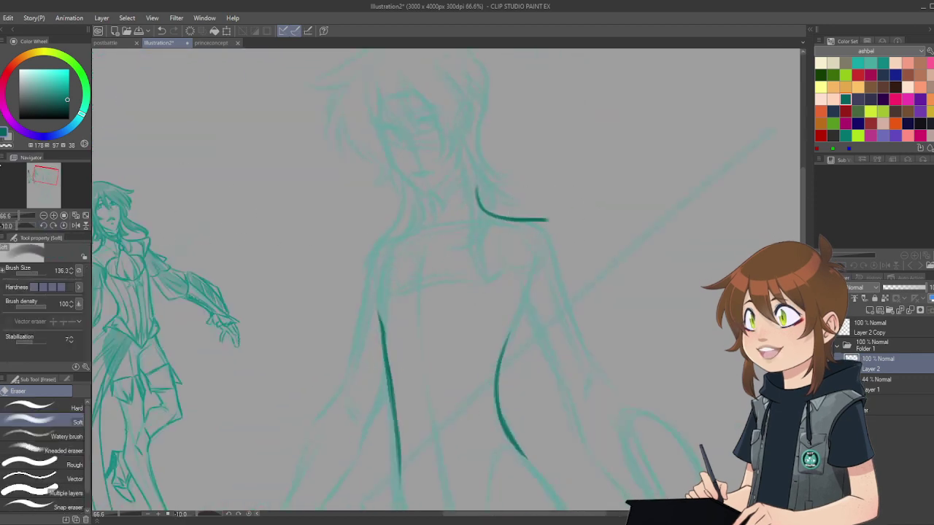
Step: Draw the buckler-side shoulder cap, the armhole line and the upper side contour joining the torso with the Design pencil at size 15
key(p)
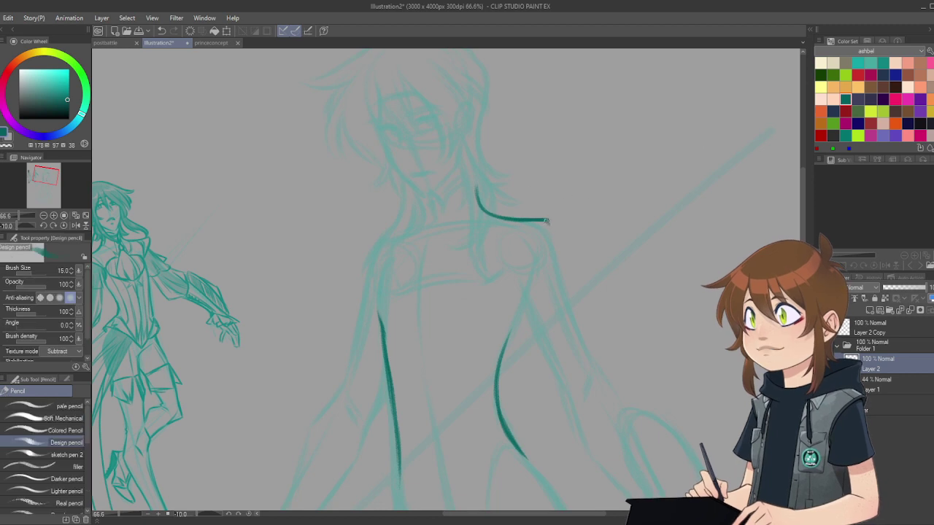
drag(547, 221, 549, 250)
drag(595, 513, 582, 514)
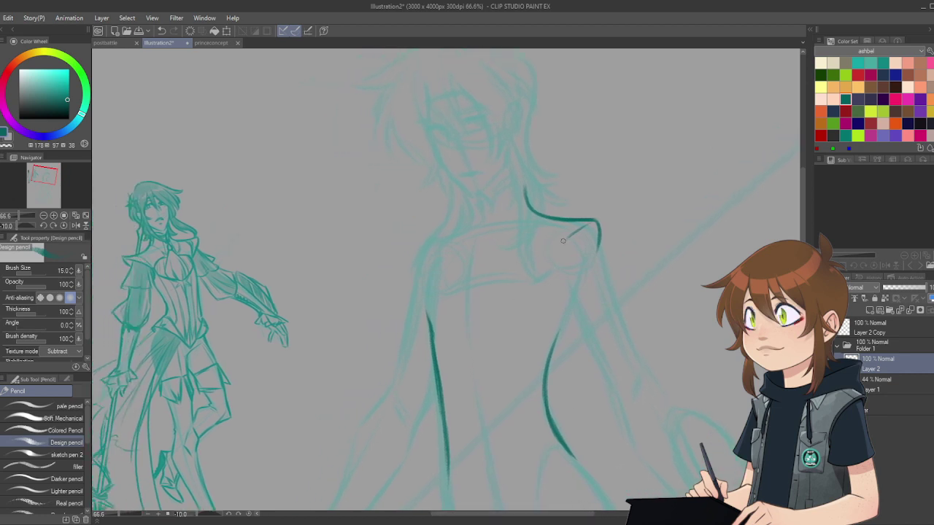
drag(576, 231, 554, 254)
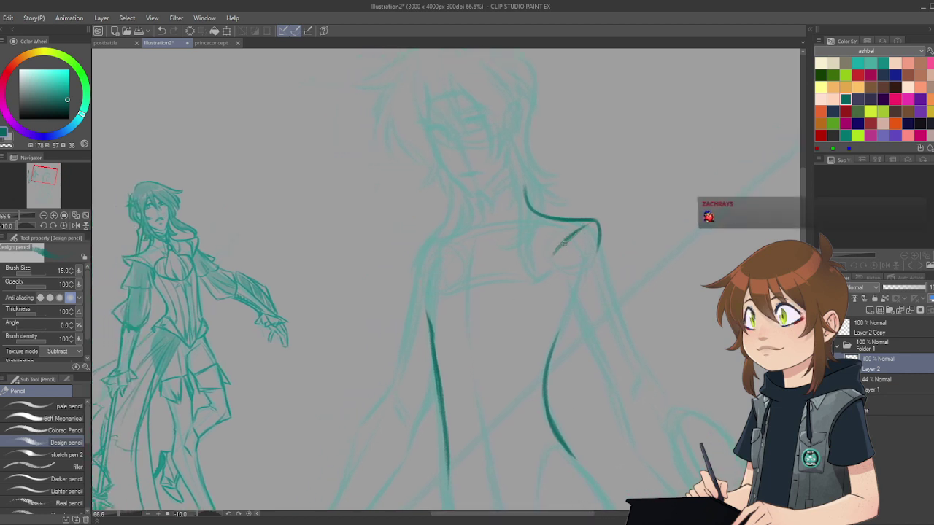
drag(573, 219, 550, 262)
drag(553, 255, 546, 292)
mouse_move(547, 293)
mouse_down()
mouse_move(563, 327)
mouse_move(548, 361)
mouse_up()
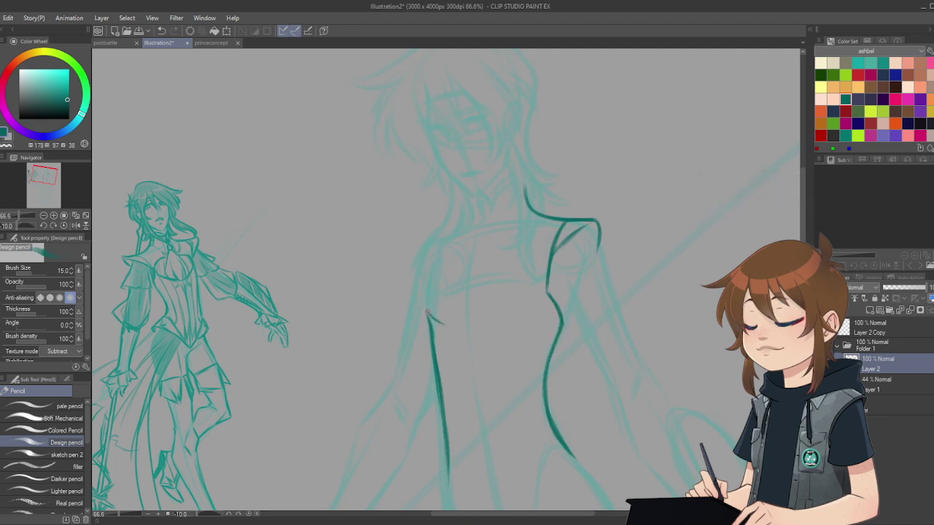
Step: Draw a rounded chest cut-out with a pointed lower edge between the torso sides, plus a front line rising to the neck
drag(428, 313, 460, 333)
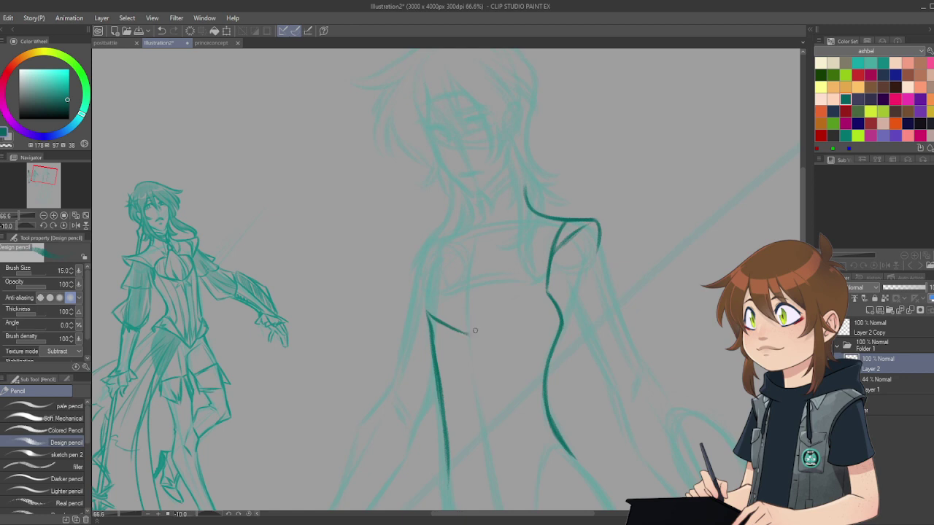
drag(465, 334, 536, 289)
mouse_move(491, 198)
mouse_down()
mouse_move(491, 242)
mouse_move(512, 248)
mouse_move(542, 290)
mouse_up()
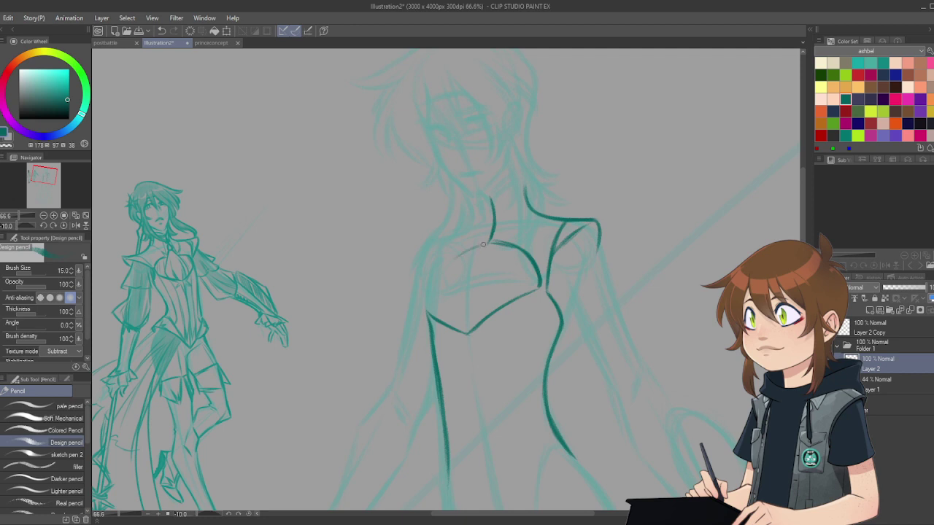
mouse_move(486, 244)
mouse_down()
mouse_move(436, 270)
mouse_move(473, 247)
mouse_move(442, 270)
mouse_move(448, 259)
mouse_move(426, 299)
mouse_up()
drag(442, 268, 430, 314)
Step: Draw the staff-side shoulder line and a split standing collar, and rework the cut-out's top into a peak meeting the collar using the Soft eraser
drag(442, 242, 429, 280)
mouse_move(439, 247)
mouse_down()
mouse_move(488, 216)
mouse_move(476, 218)
mouse_move(482, 192)
mouse_move(494, 209)
mouse_move(516, 178)
mouse_up()
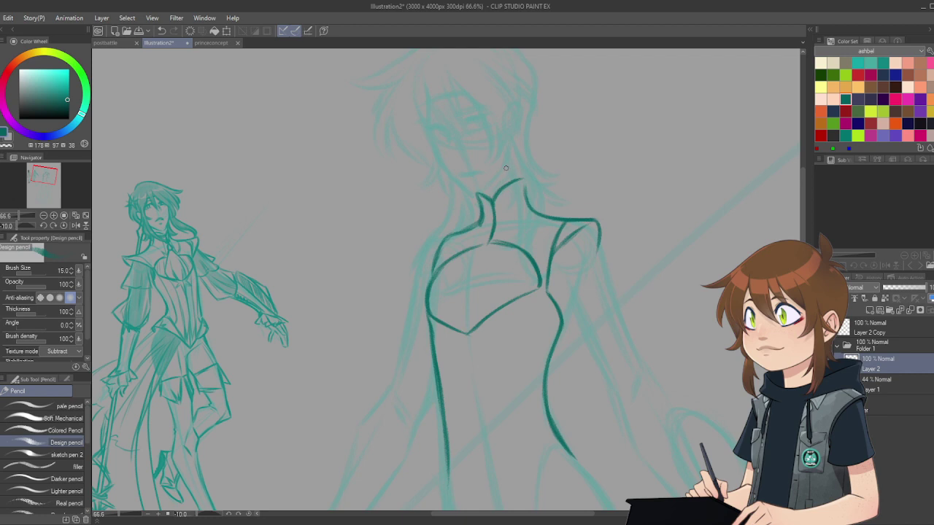
mouse_move(489, 196)
mouse_down()
mouse_move(479, 212)
mouse_move(527, 181)
mouse_up()
key(e)
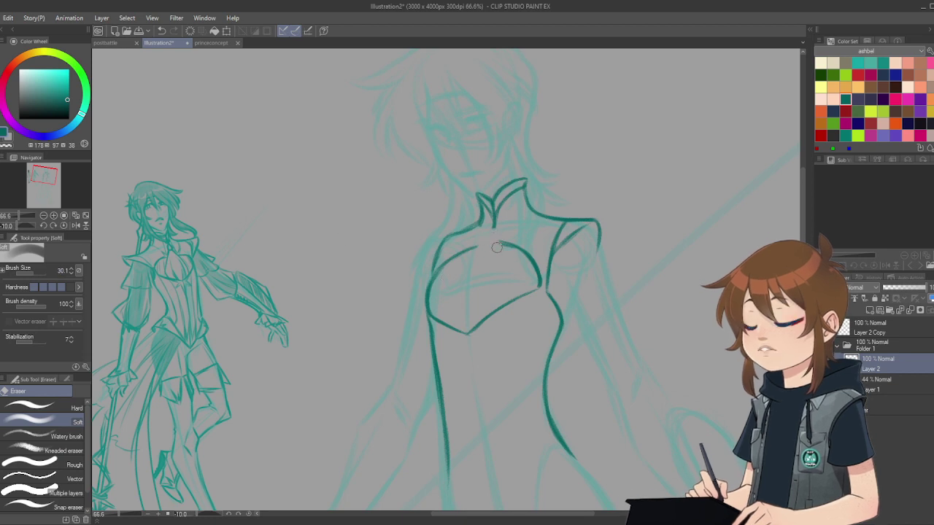
key(p)
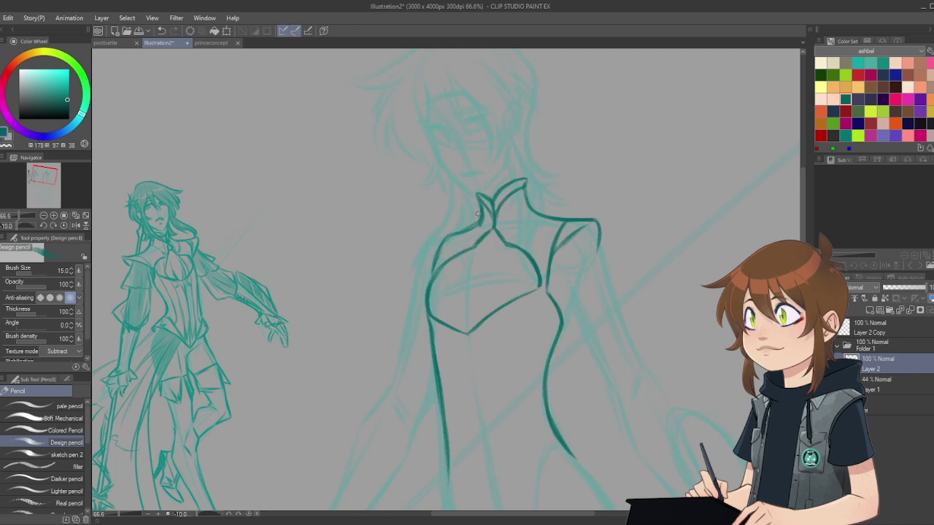
Step: Draw a small knot below the collar with long fabric folds fanning across the chest cut-out to its edges and lower point
drag(490, 232, 487, 254)
mouse_move(480, 243)
mouse_down()
mouse_move(447, 280)
mouse_move(462, 333)
mouse_move(449, 308)
mouse_move(467, 332)
mouse_up()
drag(452, 288, 470, 325)
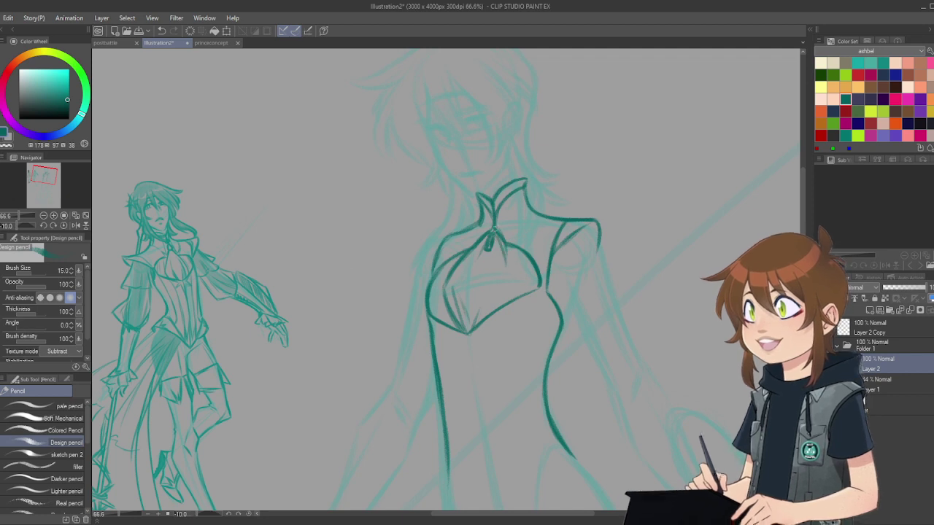
mouse_move(498, 241)
mouse_down()
mouse_move(503, 295)
mouse_move(504, 278)
mouse_move(478, 324)
mouse_move(496, 278)
mouse_move(487, 308)
mouse_up()
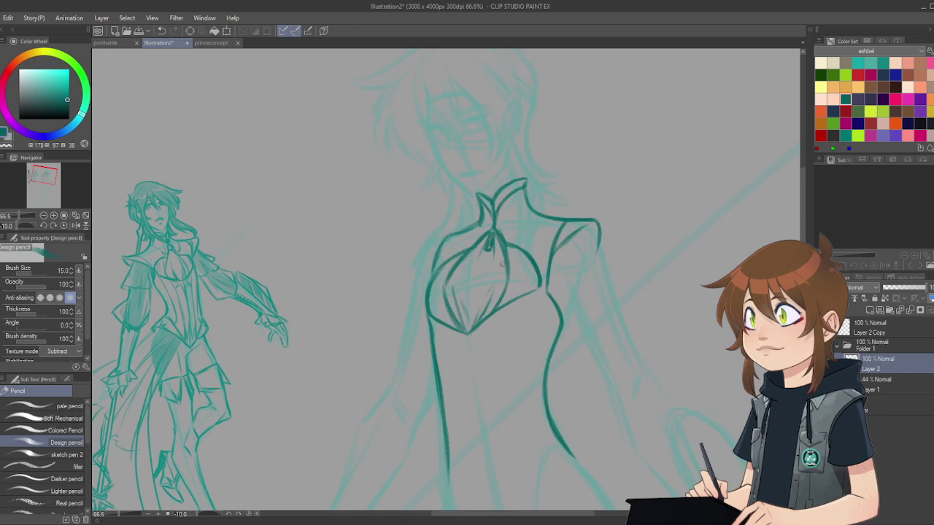
drag(515, 292, 519, 262)
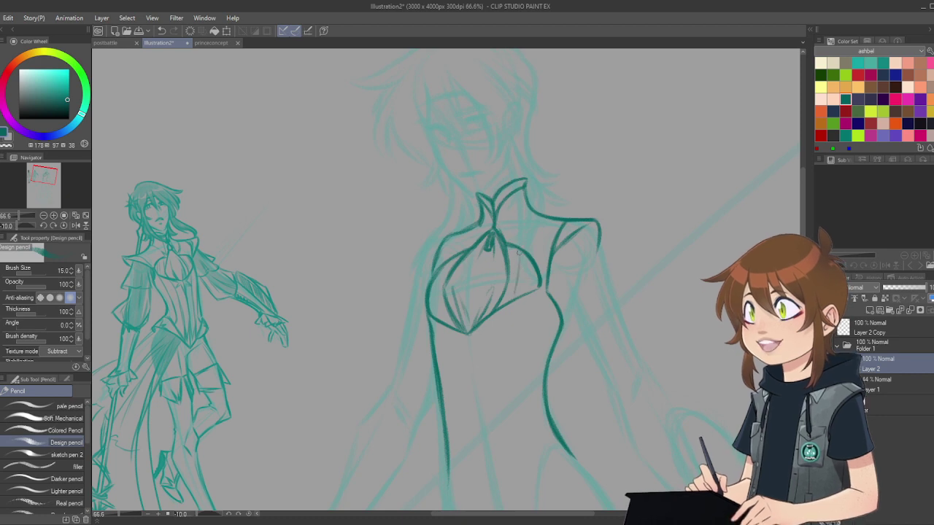
drag(439, 273, 436, 318)
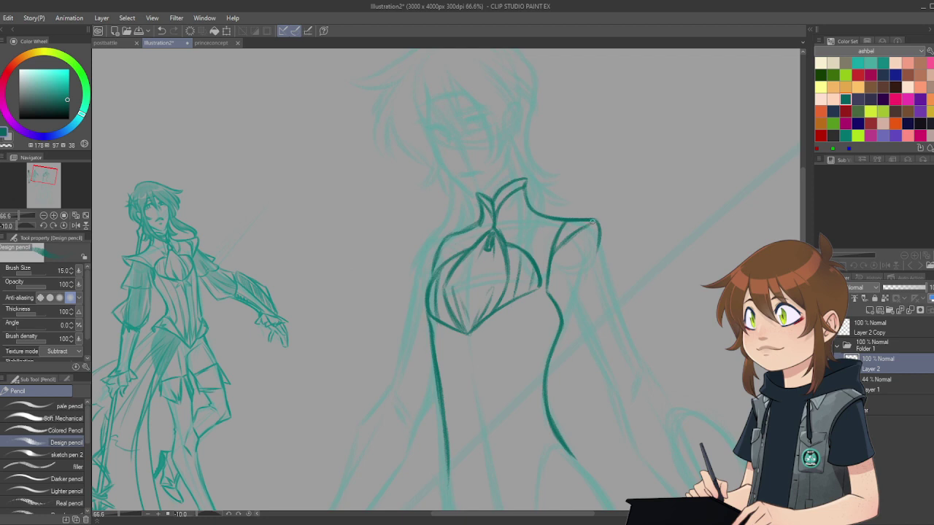
Step: Extend the buckler-side shoulder cap further outward and clean up its inner lines with the Soft eraser at size 30.1
mouse_move(582, 232)
mouse_down()
mouse_move(602, 220)
mouse_move(588, 221)
mouse_move(606, 249)
mouse_up()
key(e)
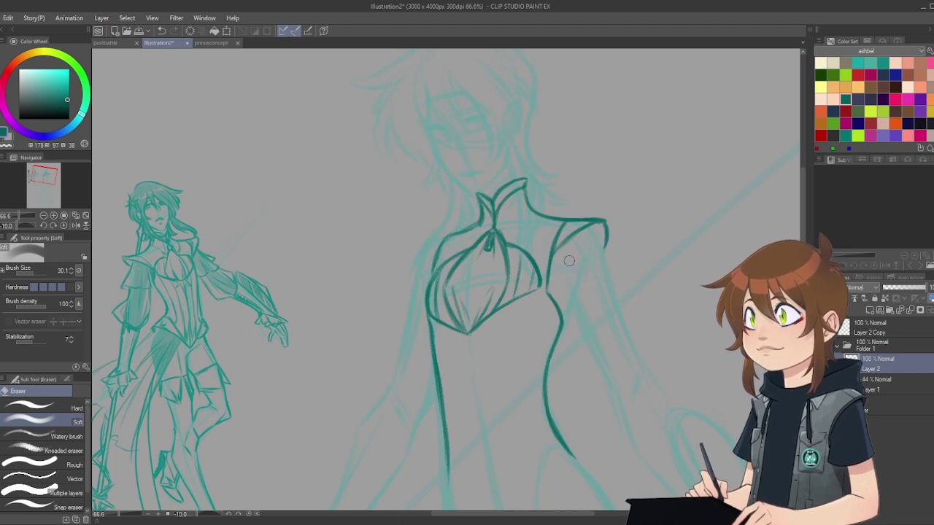
key(p)
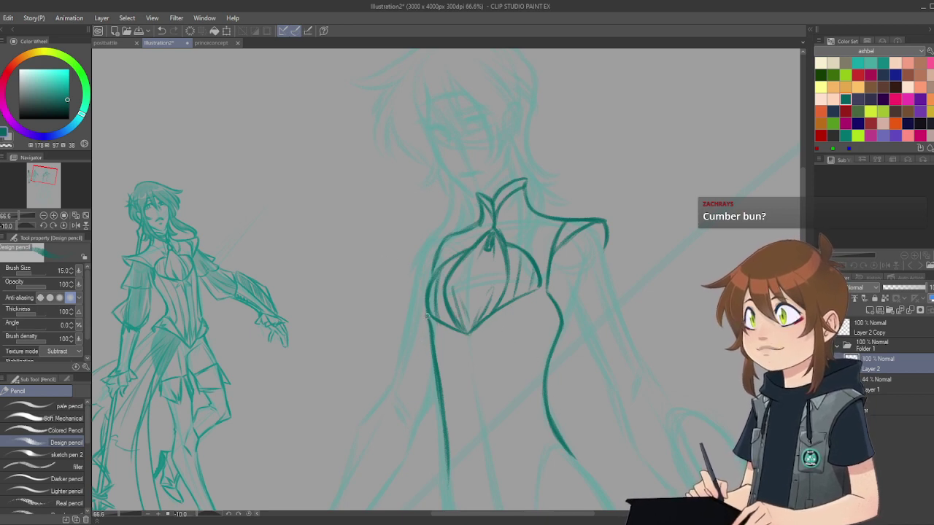
Step: Reinforce the staff-side torso contour below the cut-out and trim its outer edge with the Soft eraser
drag(427, 317, 437, 386)
key(e)
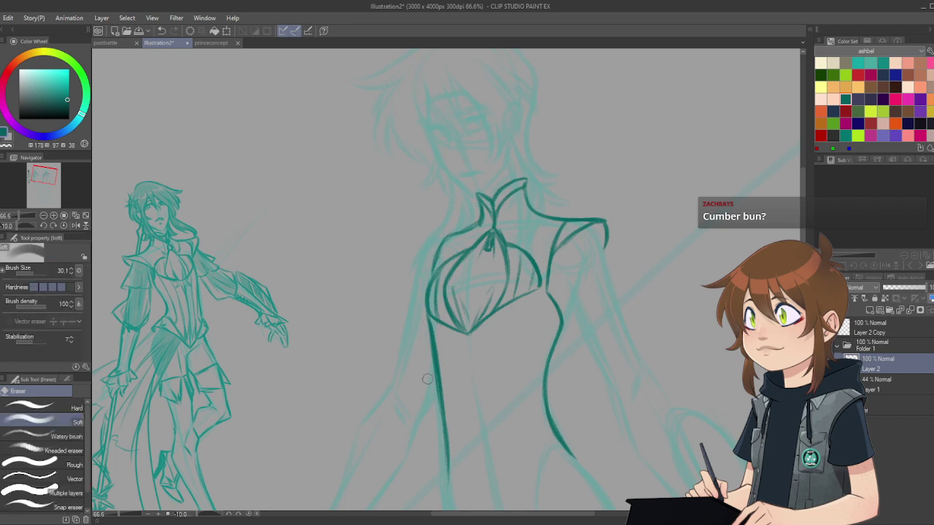
drag(423, 341, 435, 431)
drag(429, 385, 440, 448)
Step: Extend both torso contours into flared lines over the hips with the Design pencil, turning the canvas back to 0°
drag(803, 219, 803, 238)
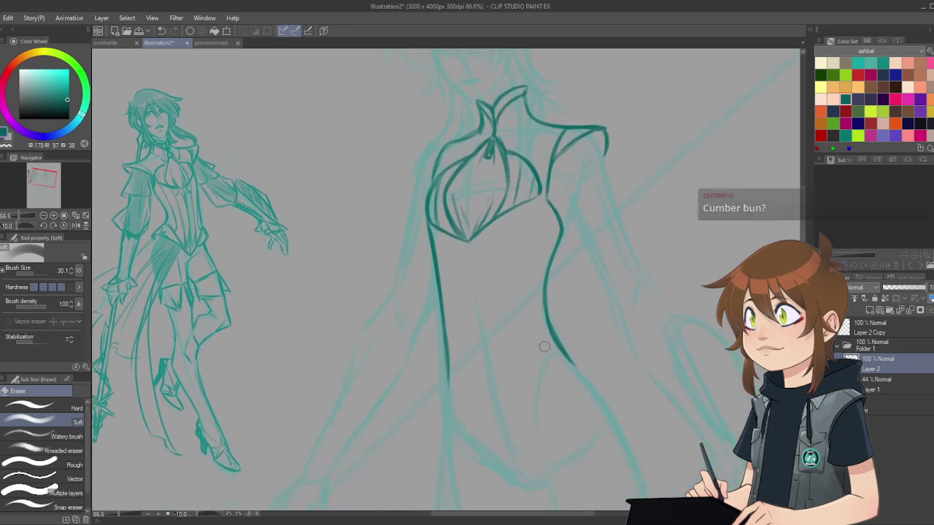
key(p)
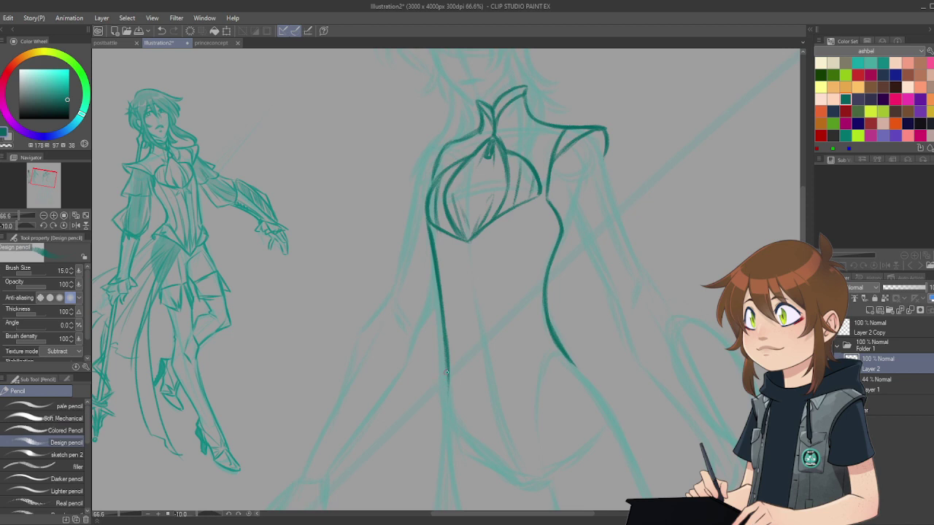
mouse_move(446, 372)
mouse_down()
mouse_move(431, 413)
mouse_move(447, 368)
mouse_move(426, 425)
mouse_move(448, 373)
mouse_move(430, 420)
mouse_up()
click(60, 225)
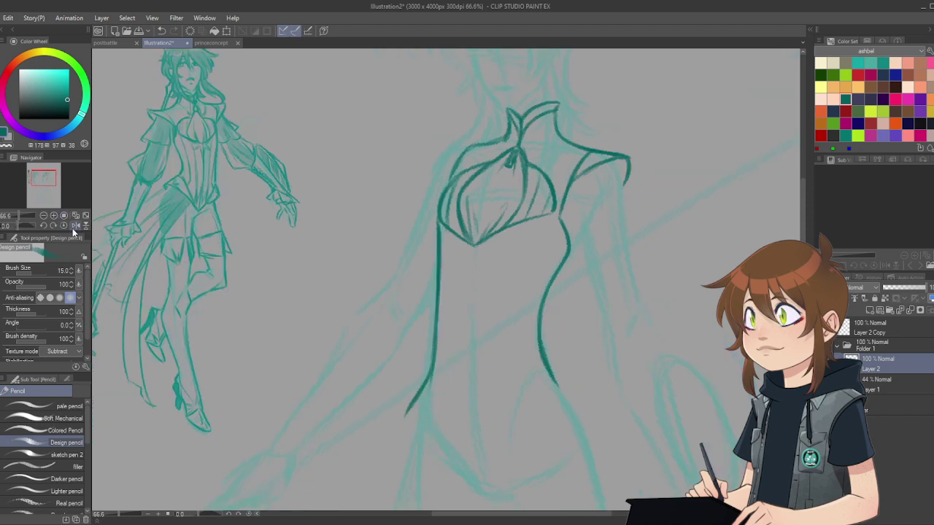
drag(547, 358, 592, 406)
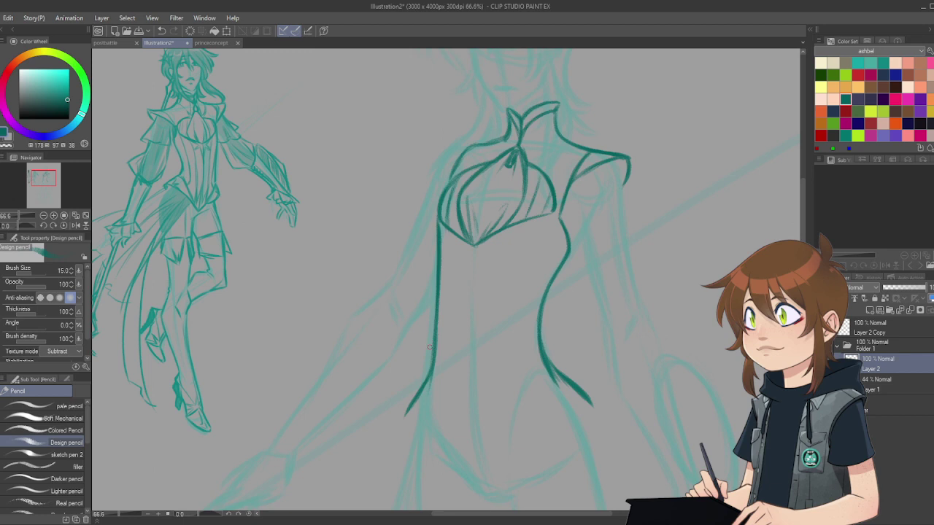
Step: Smooth the waist-to-hip curves on both sides of the torso with an added pencil stroke and the Soft eraser
drag(436, 319, 423, 382)
key(e)
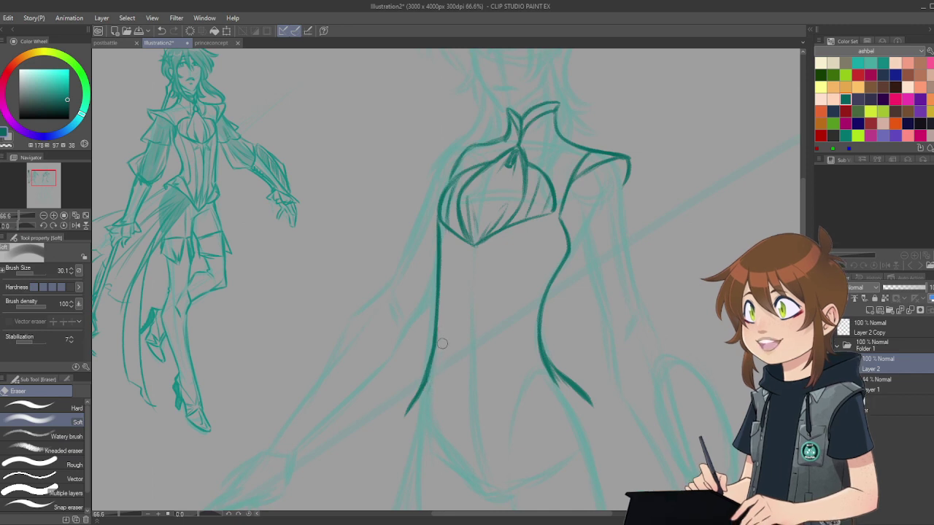
mouse_move(534, 338)
mouse_down()
mouse_move(553, 391)
mouse_move(573, 397)
mouse_up()
drag(534, 357, 557, 388)
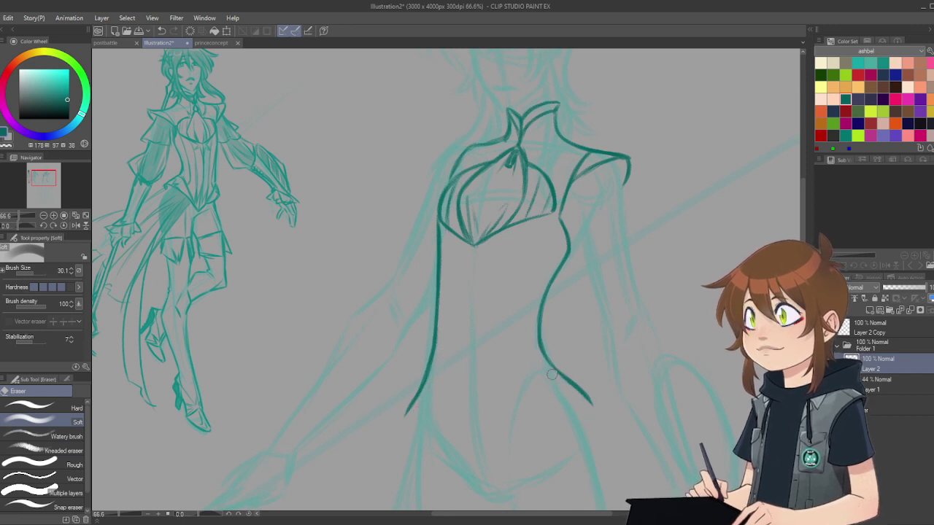
Step: Start the bodice hem with a short diagonal pencil stroke inward from the staff-side hip, undoing and redrawing the first attempt
key(p)
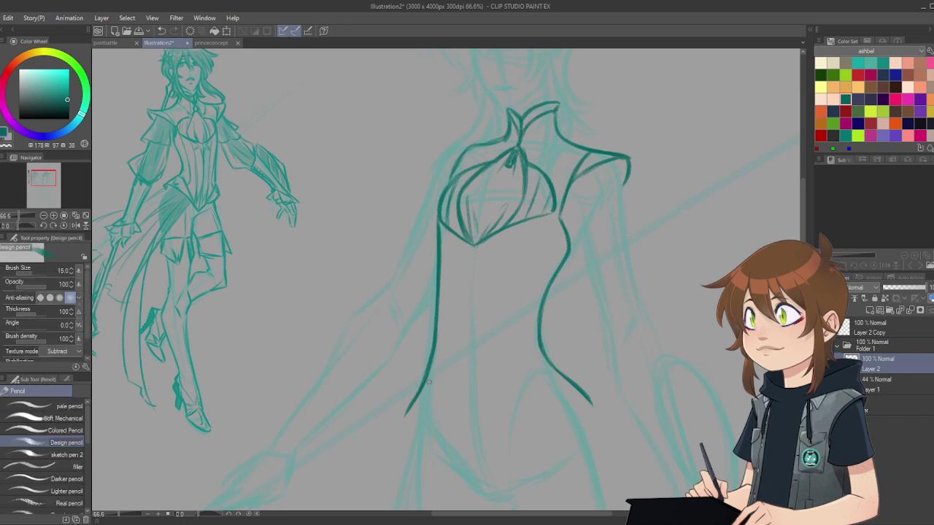
drag(429, 365, 435, 394)
key(ctrl+z)
drag(428, 377, 439, 401)
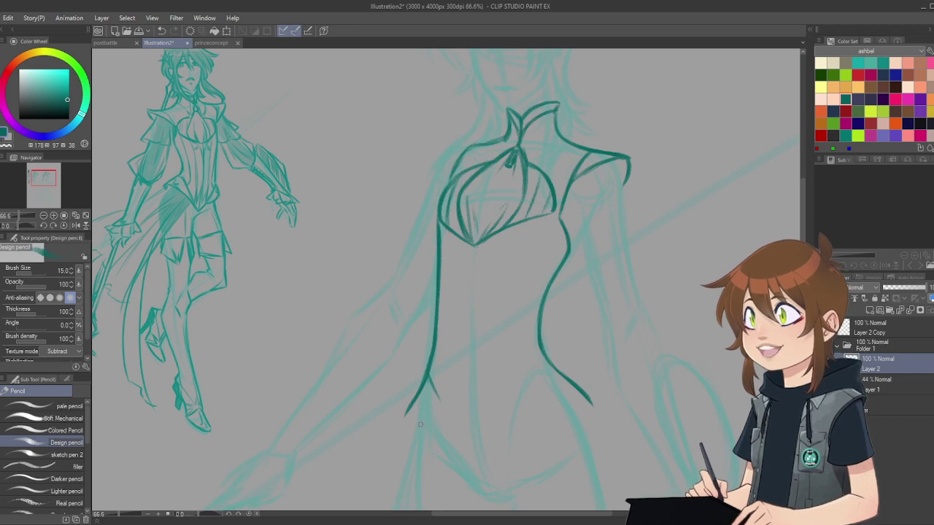
Step: Draw the bodice's centre seam down from the cut-out's point and a pointed lower hem curving up to both hips
scroll(408, 331, down, 2)
scroll(398, 258, down, 3)
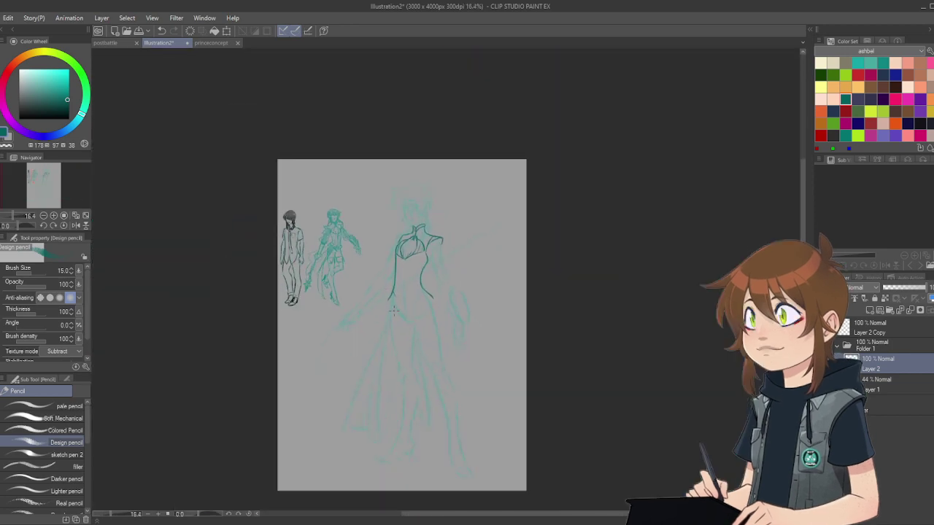
scroll(410, 286, up, 5)
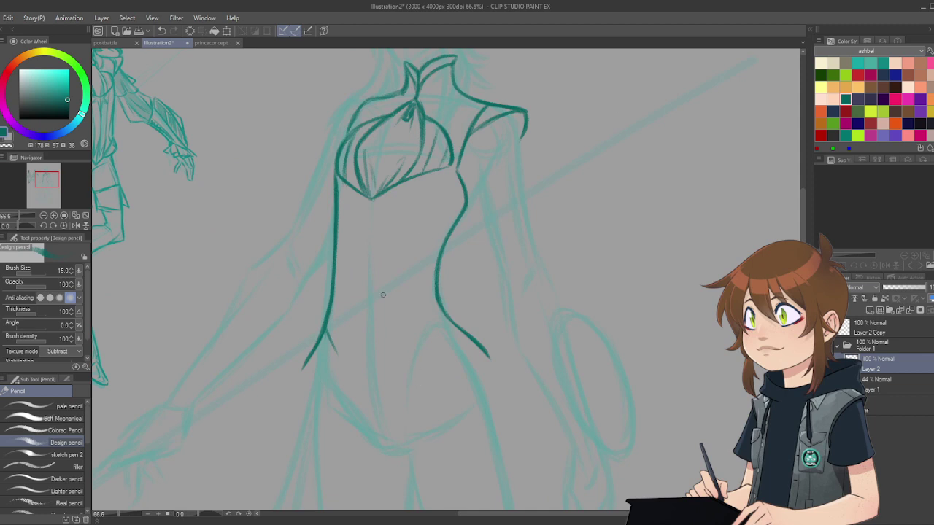
drag(370, 197, 363, 384)
drag(366, 340, 365, 405)
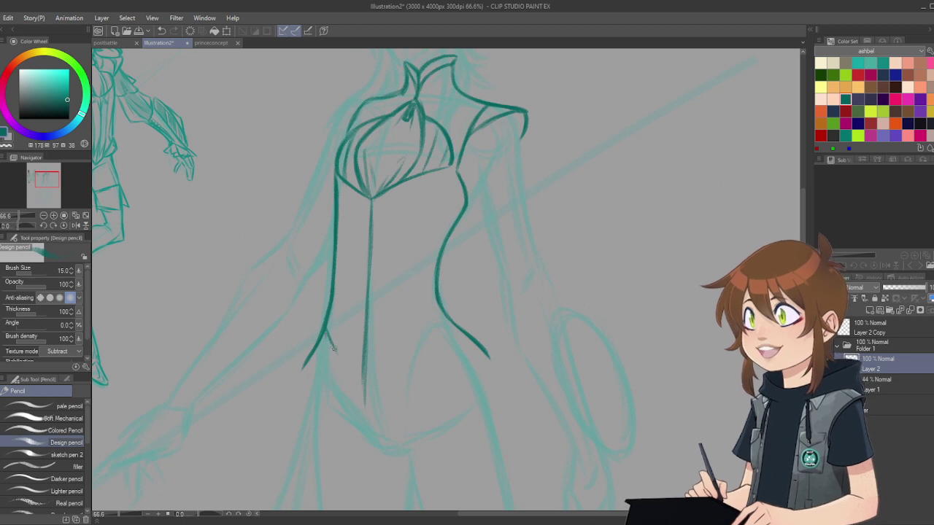
mouse_move(327, 331)
mouse_down()
mouse_move(363, 405)
mouse_move(422, 332)
mouse_up()
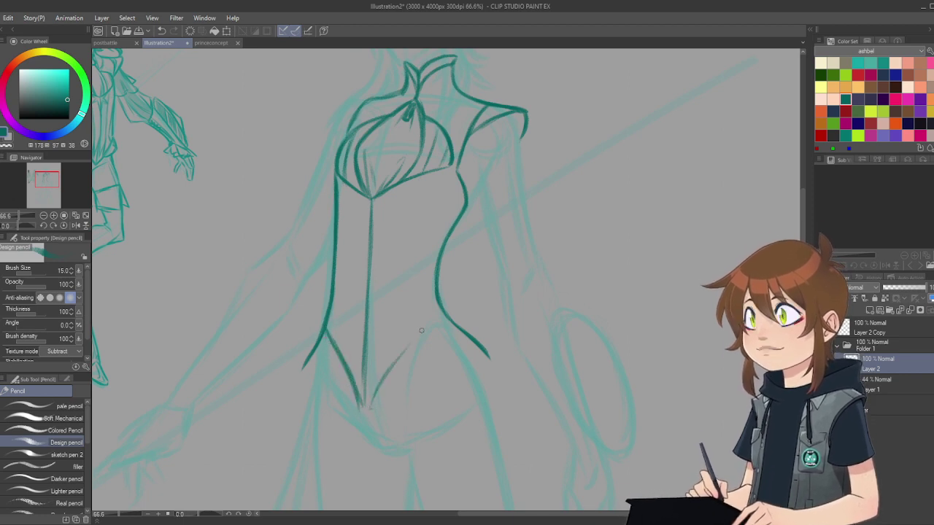
drag(382, 380, 432, 330)
drag(395, 359, 457, 322)
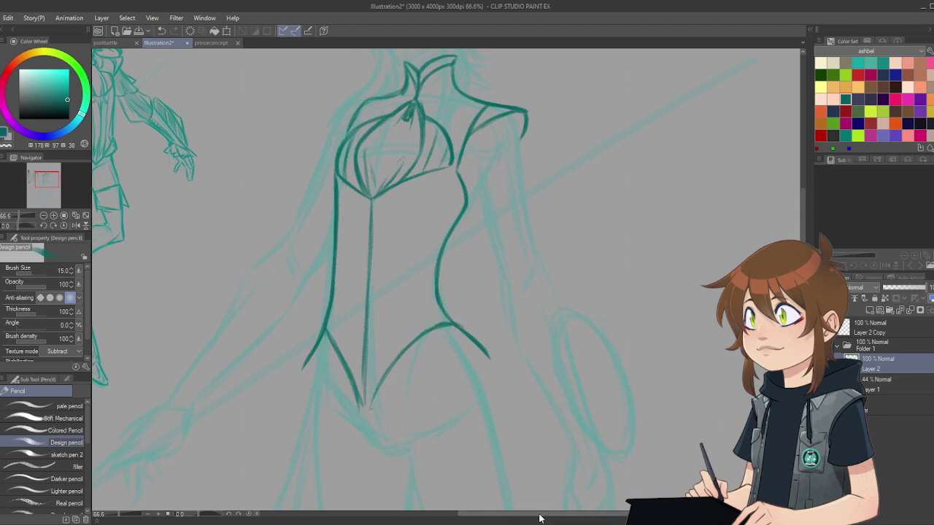
Step: Add a second, lower hem edge on both sides, joining the flared hip tips to the bodice's lower point
drag(540, 516, 516, 510)
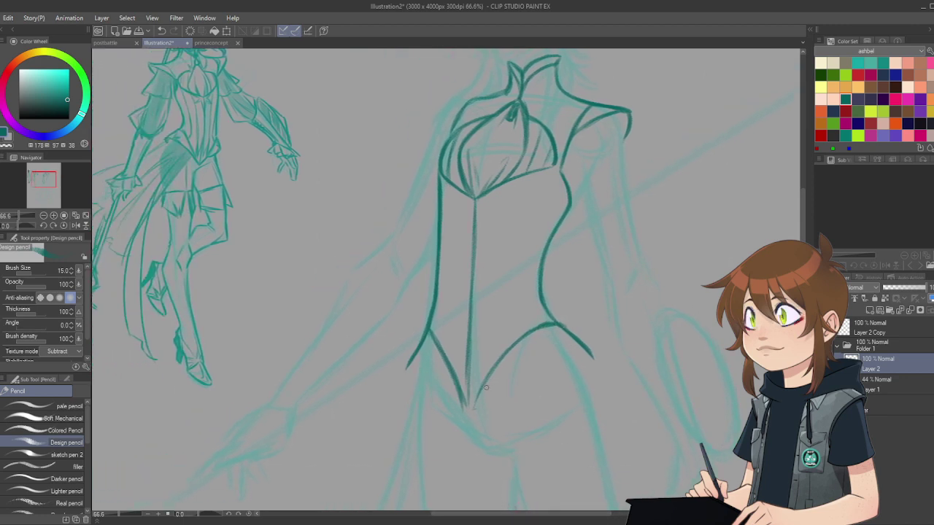
mouse_move(477, 398)
mouse_down()
mouse_move(587, 350)
mouse_move(566, 357)
mouse_move(589, 357)
mouse_up()
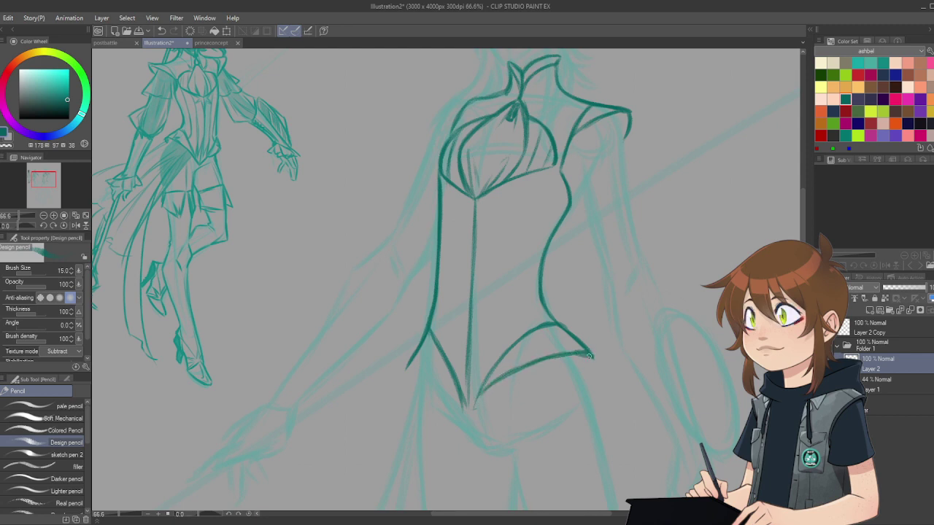
mouse_move(429, 327)
mouse_down()
mouse_move(412, 363)
mouse_move(413, 355)
mouse_move(417, 368)
mouse_move(409, 350)
mouse_move(466, 413)
mouse_up()
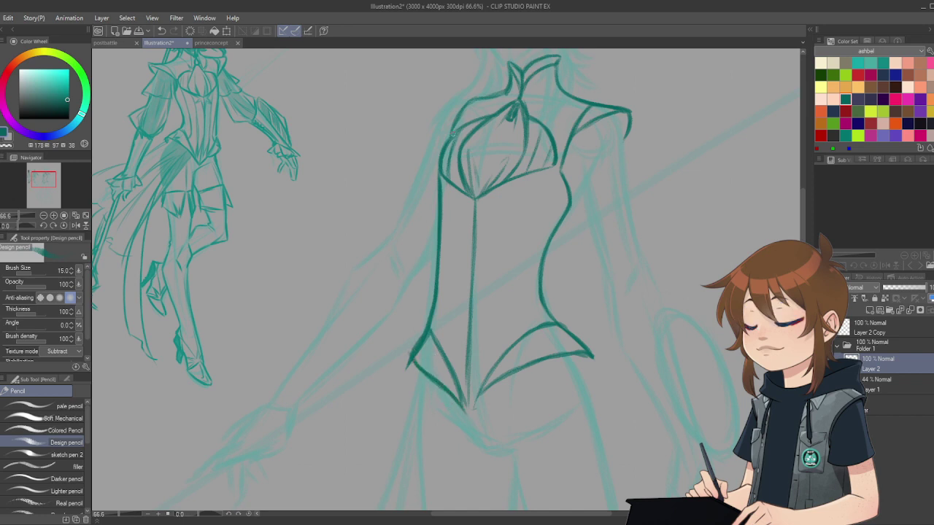
Step: Draw the pointed shoulder cap on the staff side and touch up the armhole edge on the shield side
mouse_move(480, 94)
mouse_down()
mouse_move(433, 103)
mouse_move(467, 101)
mouse_move(434, 103)
mouse_move(445, 105)
mouse_move(433, 105)
mouse_move(438, 136)
mouse_up()
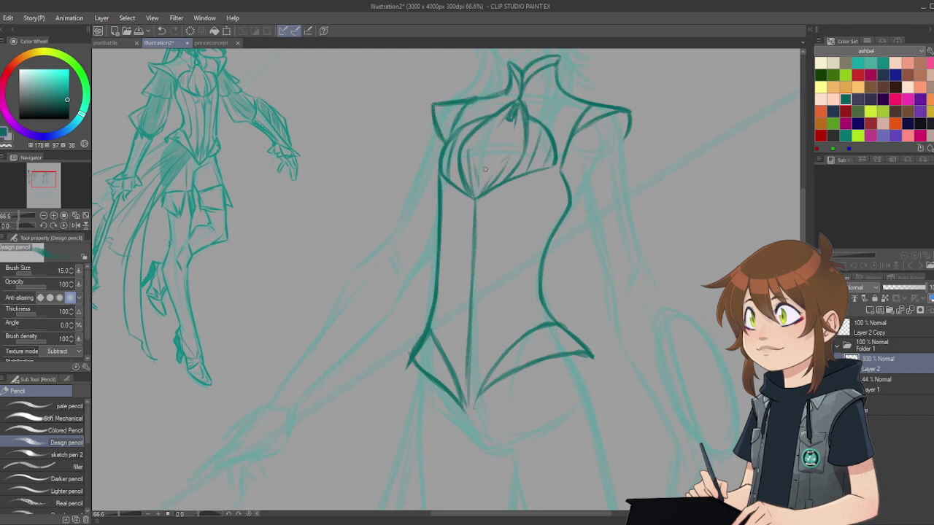
mouse_move(603, 116)
mouse_down()
mouse_move(569, 141)
mouse_move(601, 116)
mouse_move(563, 161)
mouse_up()
scroll(405, 281, down, 4)
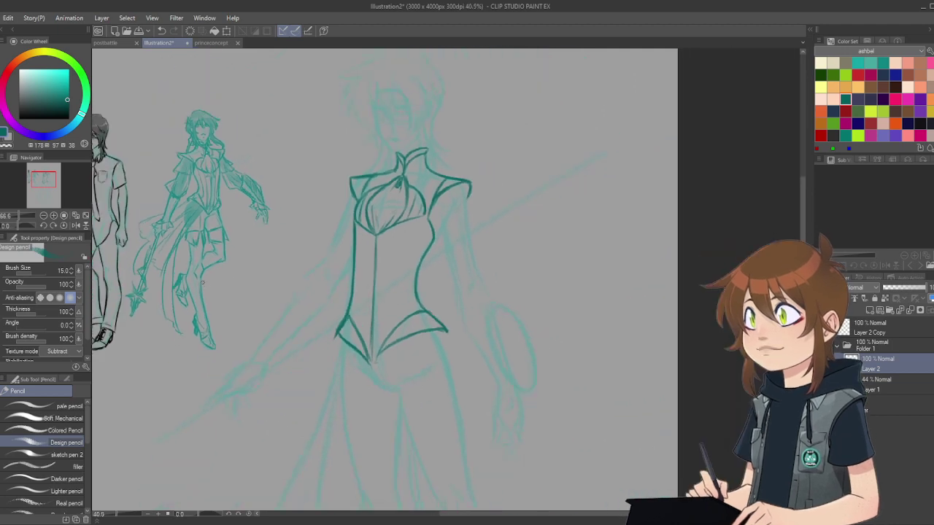
scroll(405, 282, up, 2)
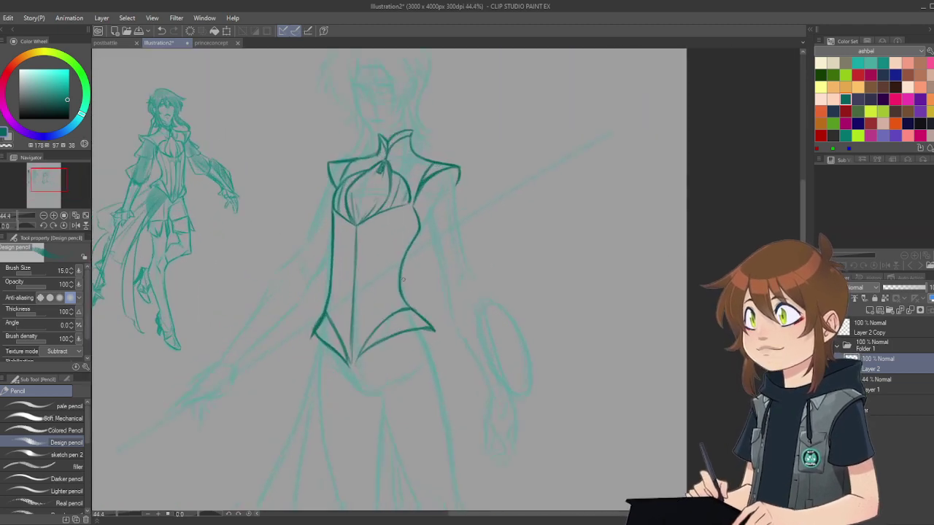
scroll(402, 278, down, 2)
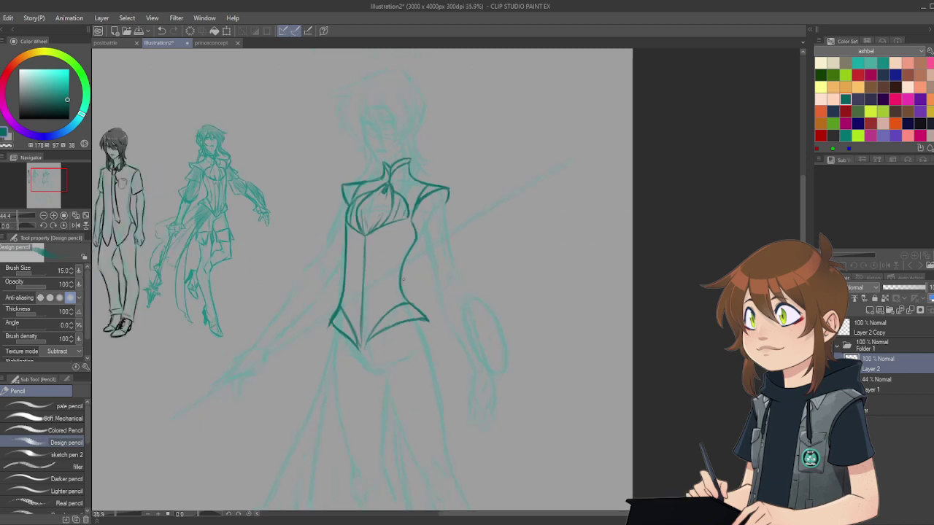
Step: Discard the refined bodice layer and redraw the torso's two waist lines on a new layer over the faded sketch
scroll(402, 279, up, 3)
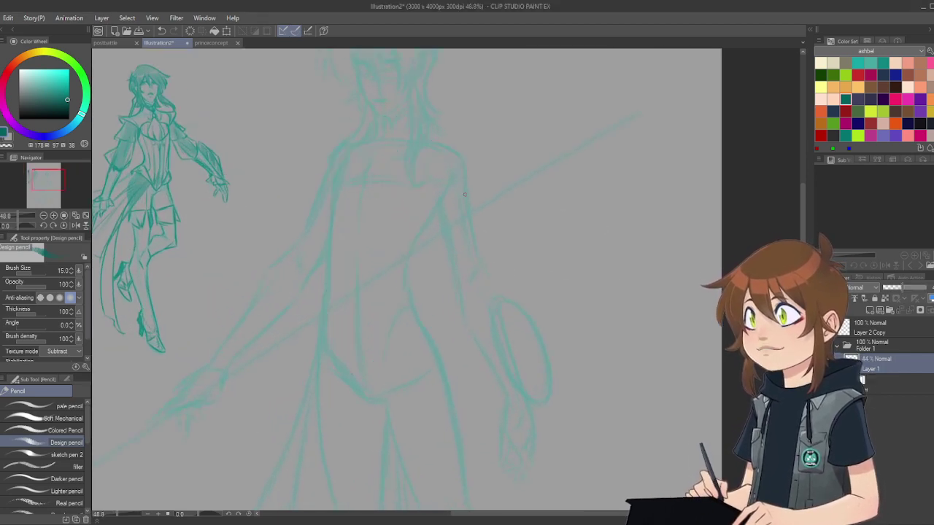
scroll(308, 251, up, 2)
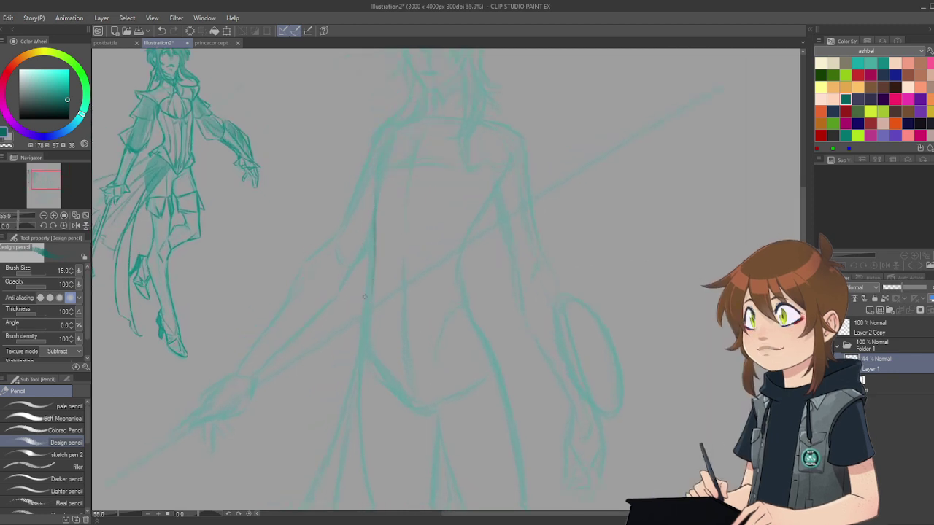
drag(374, 314, 372, 256)
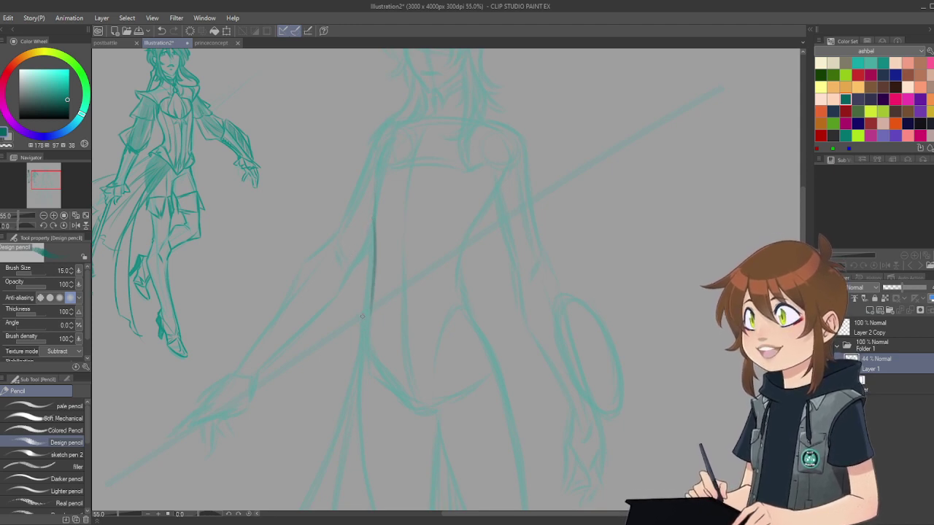
click(870, 311)
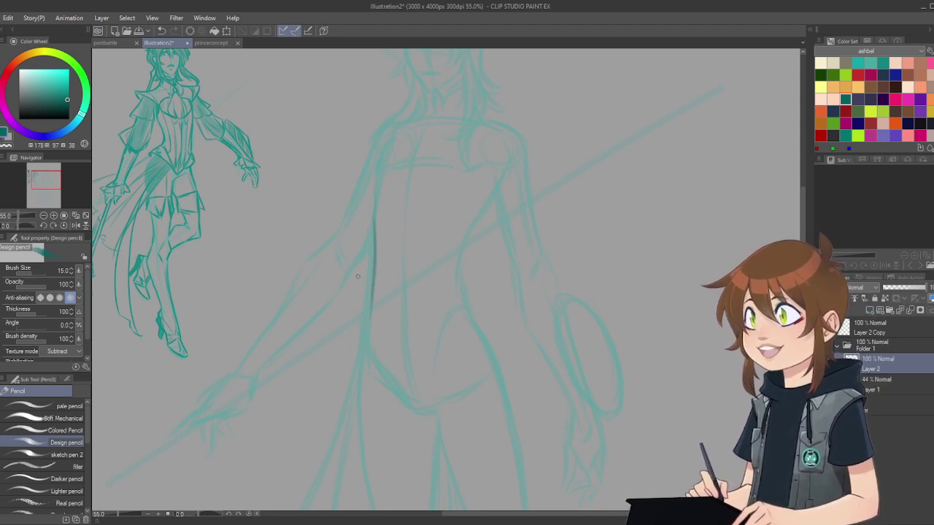
drag(375, 224, 372, 304)
drag(374, 267, 366, 333)
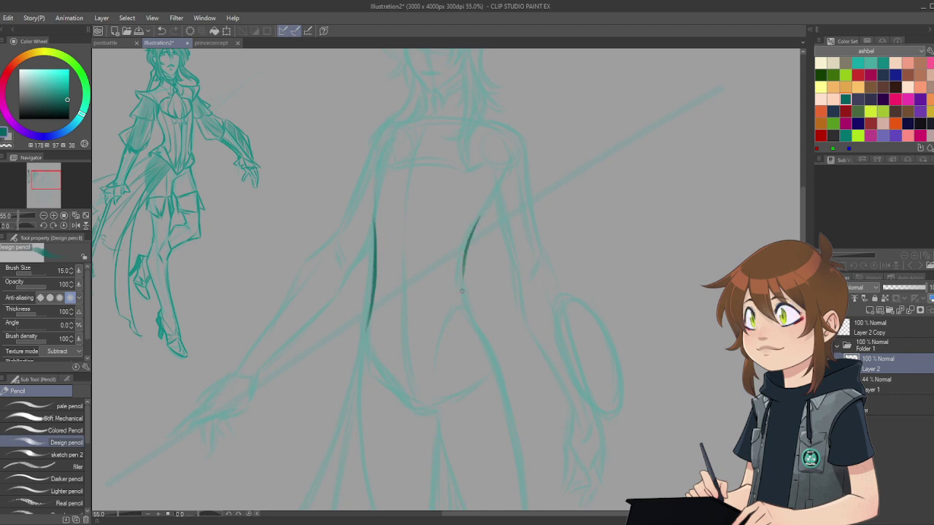
mouse_move(478, 219)
mouse_down()
mouse_move(464, 305)
mouse_move(477, 325)
mouse_up()
key(ctrl+z)
Step: Draw a pointed lower hem from the staff-side hip down to the centre and curving up to the shield-side hip
drag(368, 315, 395, 379)
mouse_move(377, 344)
mouse_down()
mouse_move(401, 389)
mouse_move(385, 365)
mouse_move(403, 386)
mouse_up()
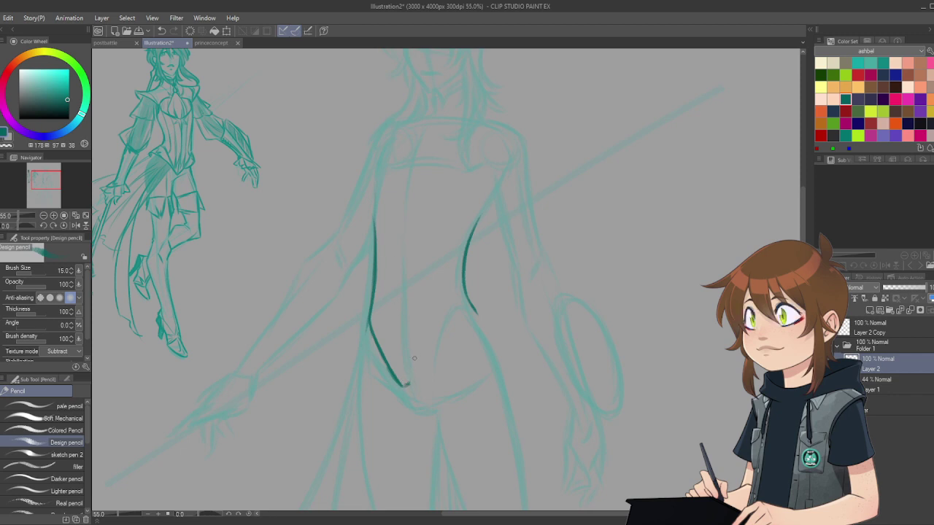
mouse_move(413, 368)
mouse_down()
mouse_move(442, 321)
mouse_move(470, 306)
mouse_up()
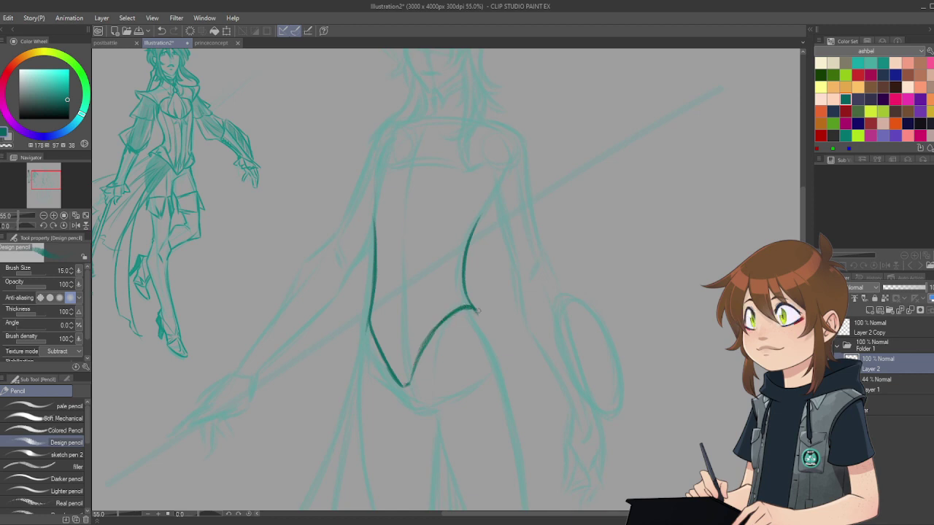
Step: Extend both waist lines upward toward the chest and darken them with overlapping pencil strokes
drag(375, 226, 372, 196)
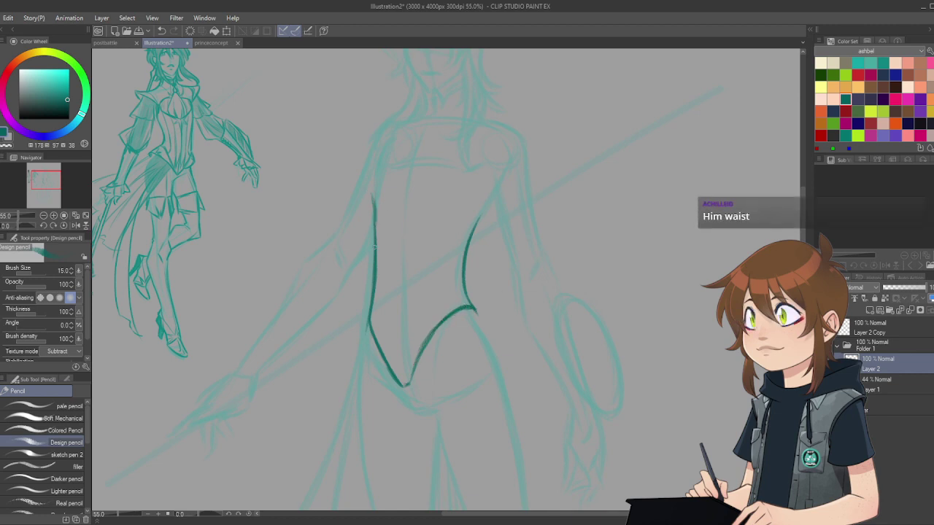
drag(375, 242, 372, 197)
drag(377, 269, 374, 216)
drag(489, 201, 468, 246)
Step: Extend the hem outward past the shield-side hip as a flared tip and clean beneath it with the Soft eraser
drag(803, 233, 803, 221)
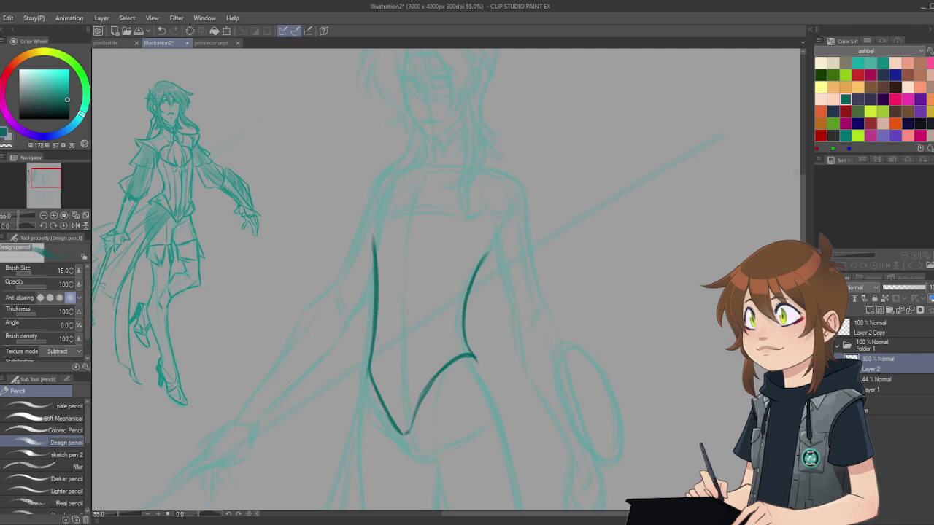
scroll(471, 351, down, 3)
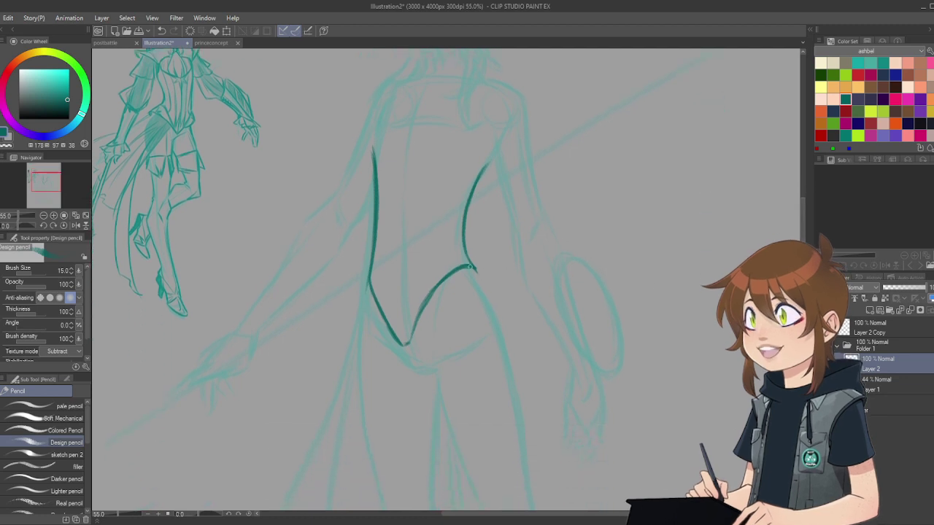
drag(470, 266, 489, 282)
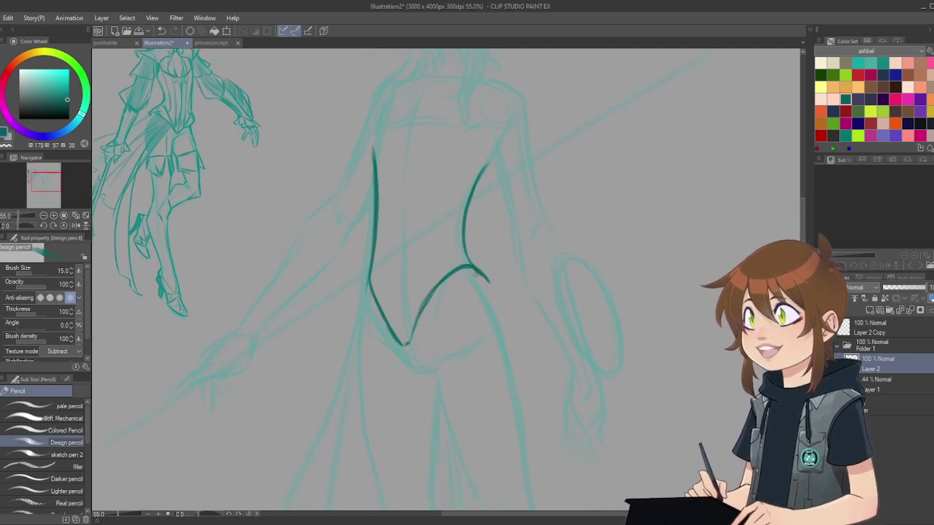
key(e)
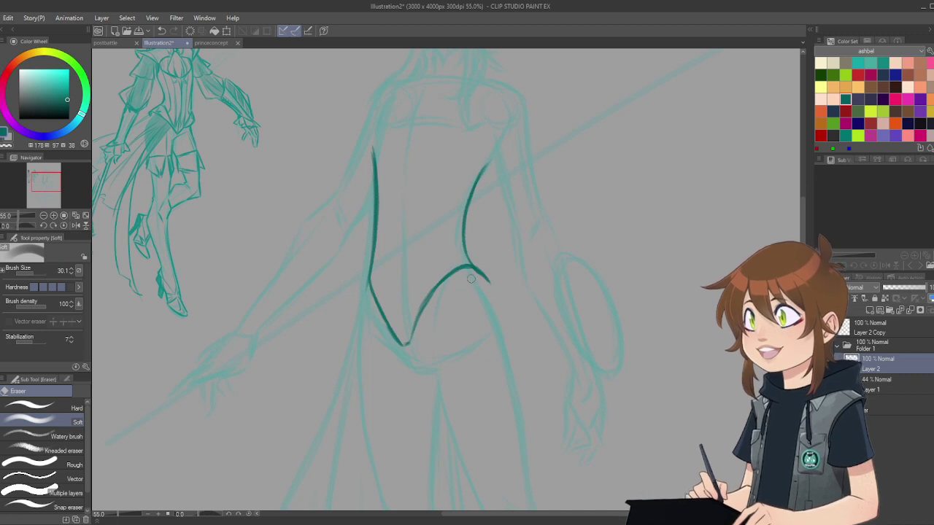
mouse_move(472, 274)
mouse_down()
mouse_move(479, 281)
mouse_move(474, 271)
mouse_up()
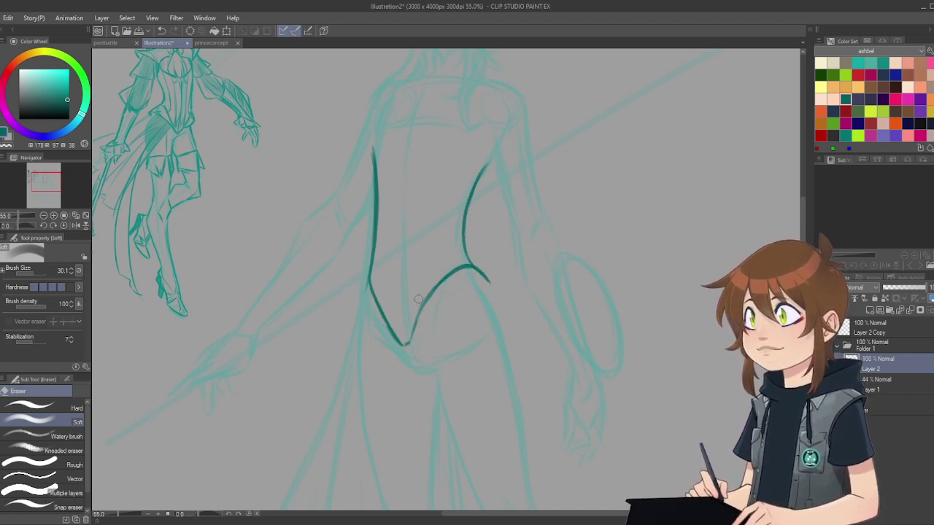
Step: Flare the staff-side hip outward and add a second, lower hem edge on both sides running to the centre point
key(p)
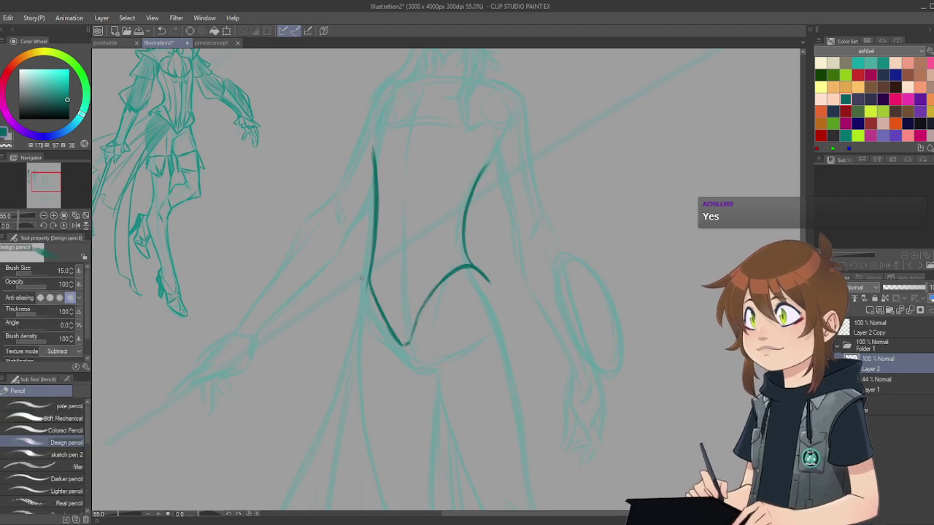
drag(354, 290, 373, 267)
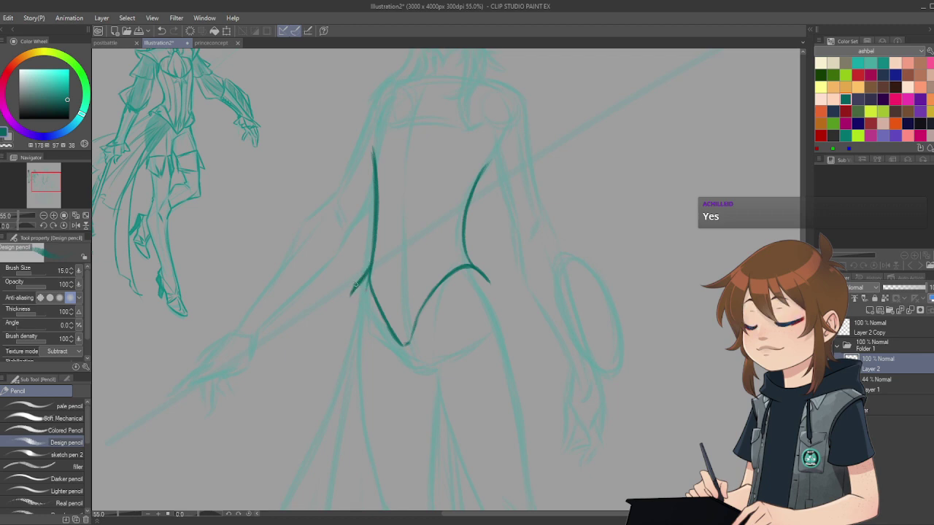
mouse_move(351, 295)
mouse_down()
mouse_move(399, 343)
mouse_move(375, 318)
mouse_move(396, 341)
mouse_move(481, 287)
mouse_up()
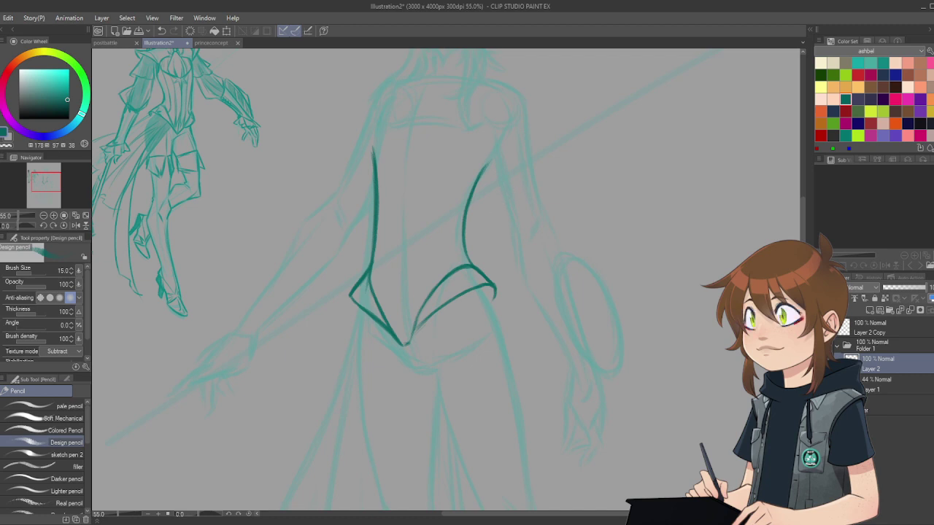
Step: Nudge the torso drawing slightly down and draw the centre seam from the chest to the hem's point
key(k)
mouse_move(432, 243)
mouse_down()
mouse_move(429, 251)
mouse_move(442, 242)
mouse_move(430, 250)
mouse_up()
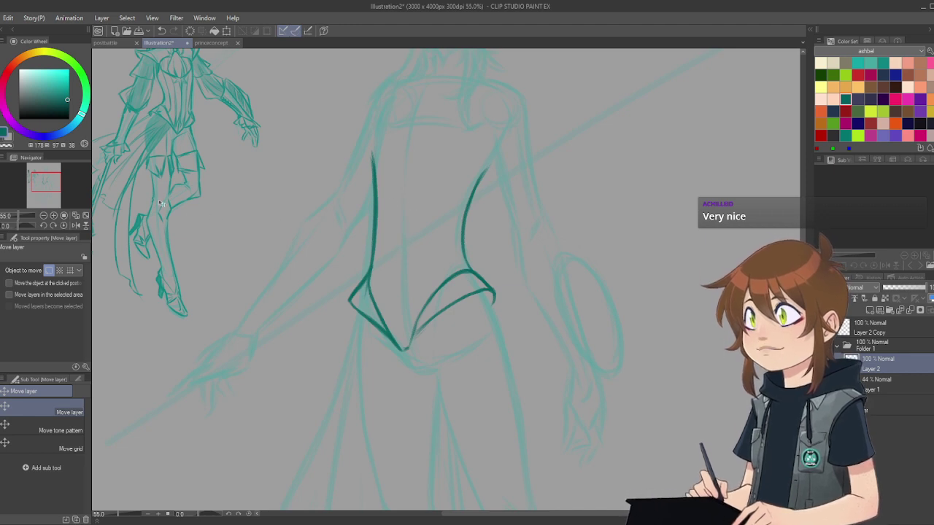
key(p)
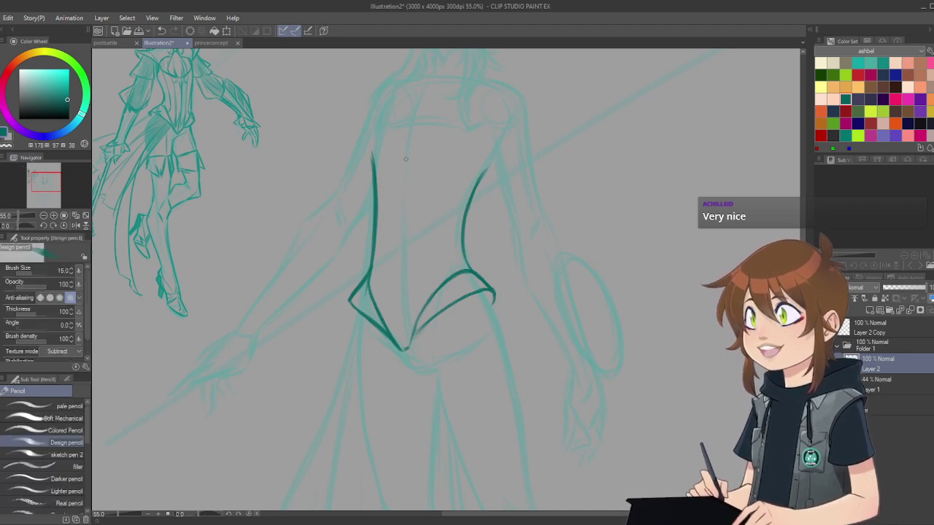
drag(405, 153, 405, 200)
drag(406, 162, 405, 239)
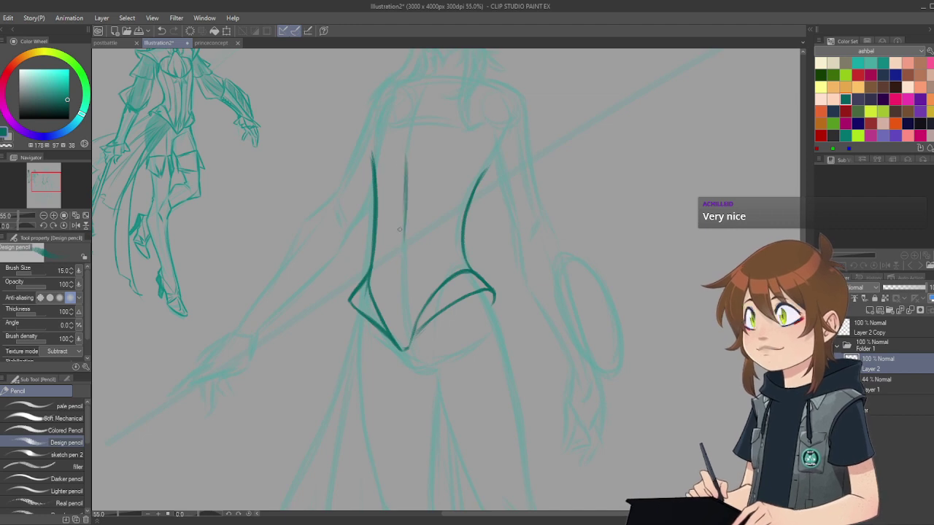
drag(407, 186, 404, 261)
drag(405, 220, 404, 314)
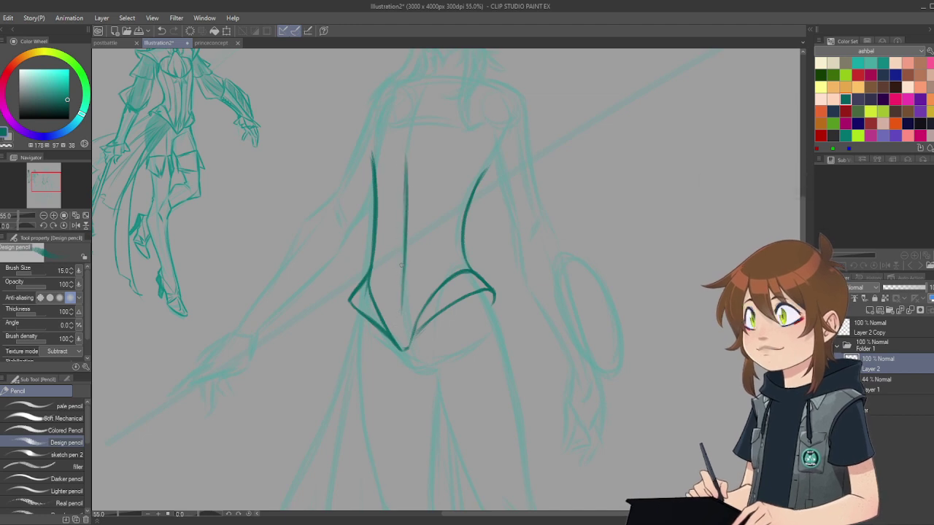
drag(402, 257, 401, 338)
drag(402, 284, 405, 353)
Step: Erase the pointed hem and flared hip tips on both sides with the Soft eraser, keeping the waist lines and centre seam
key(e)
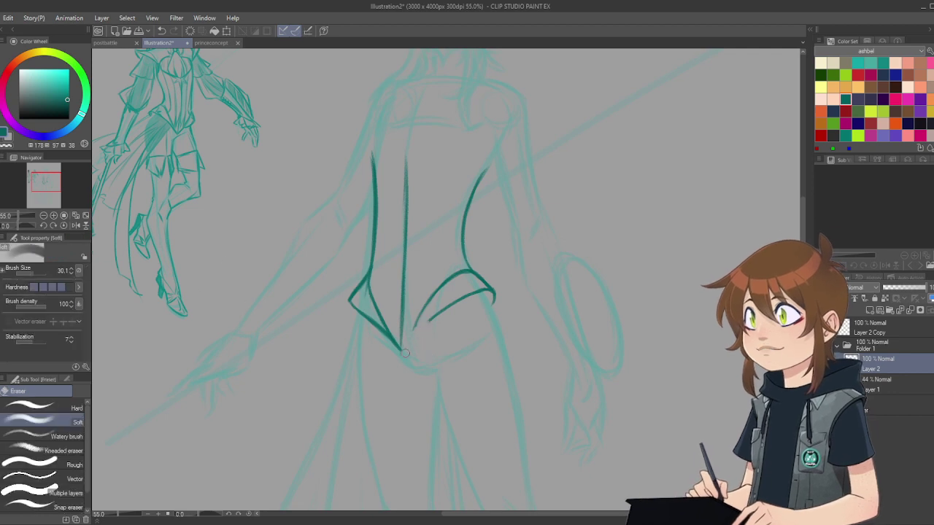
drag(379, 305, 394, 351)
mouse_move(358, 282)
mouse_down()
mouse_move(368, 286)
mouse_move(378, 326)
mouse_move(355, 319)
mouse_up()
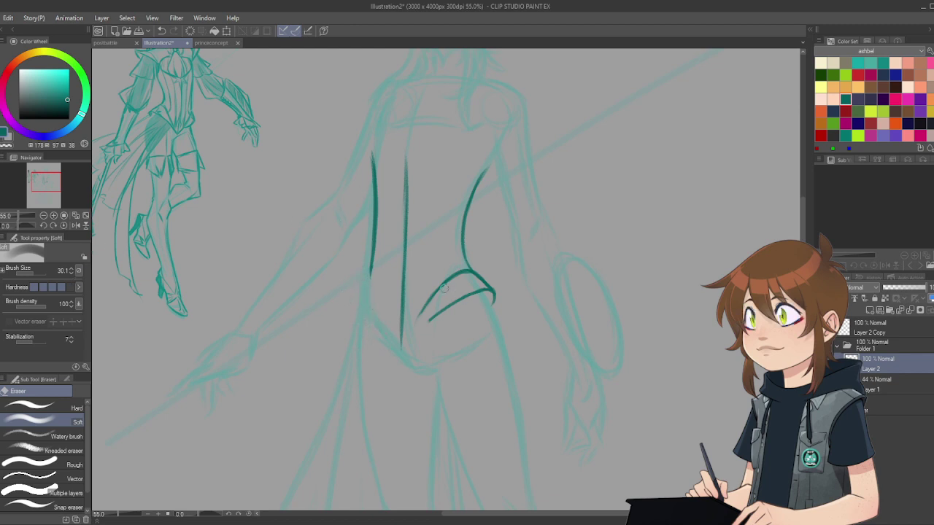
mouse_move(429, 321)
mouse_down()
mouse_move(444, 284)
mouse_move(471, 289)
mouse_up()
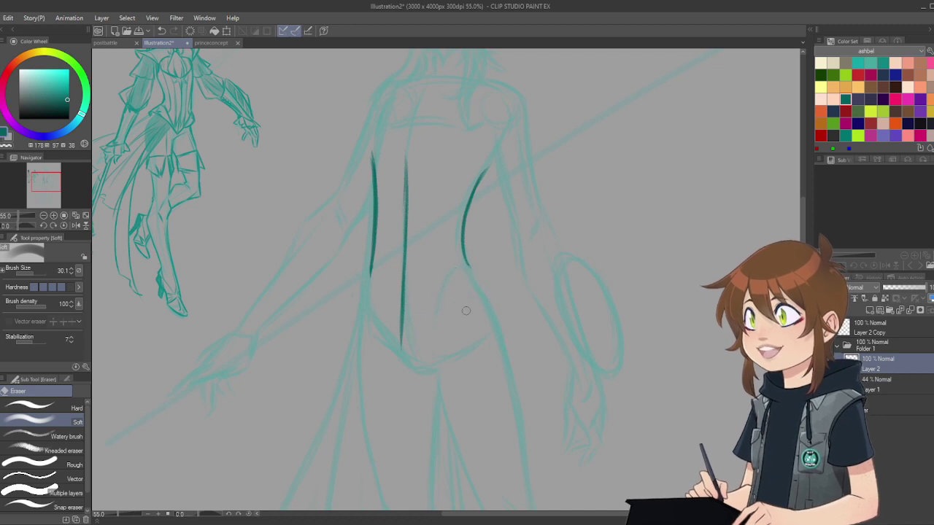
Step: Draw a curved bodice seam on each side of the centre seam, following the waist from the chest toward the hips
key(p)
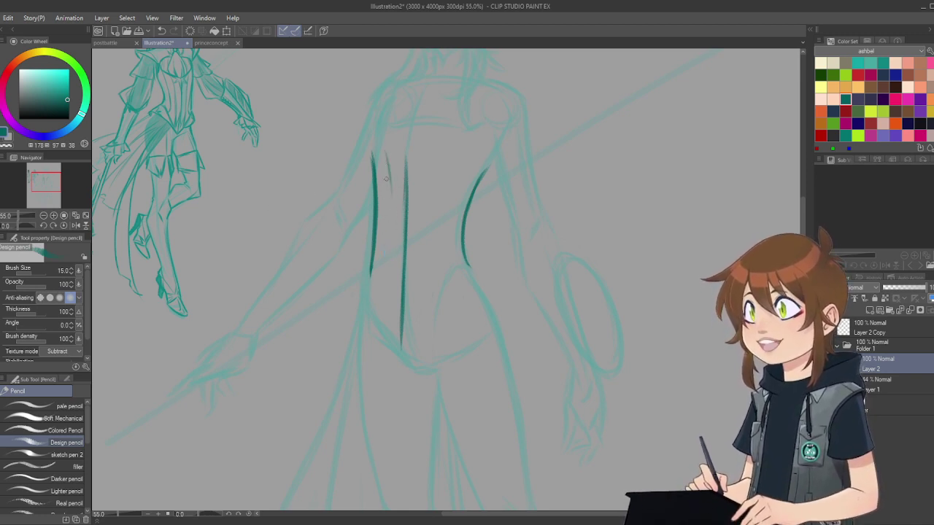
drag(387, 156, 390, 259)
drag(393, 219, 388, 302)
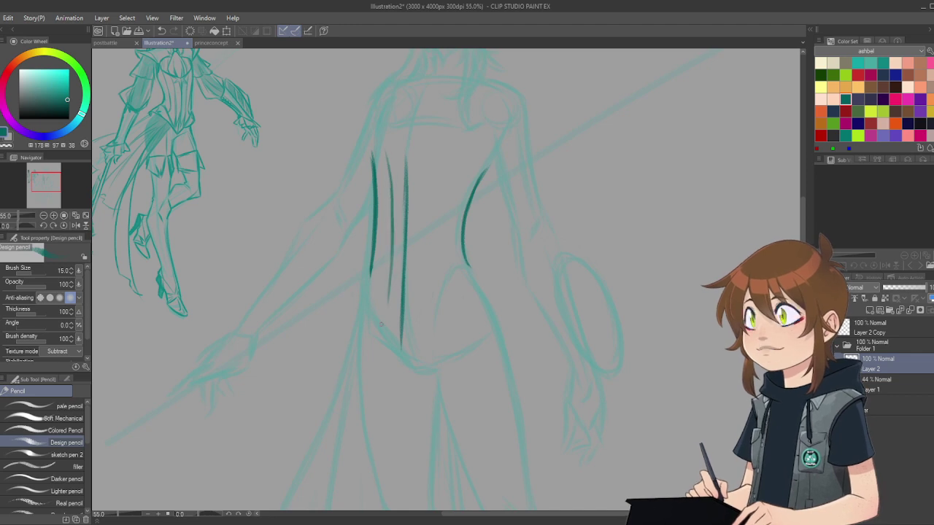
drag(392, 248, 385, 322)
drag(434, 159, 422, 231)
drag(428, 198, 421, 284)
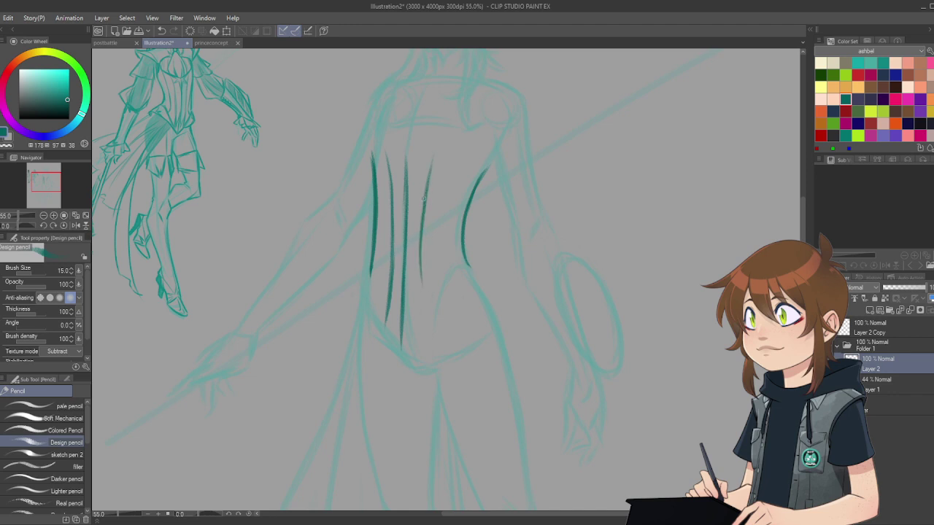
drag(423, 224, 422, 316)
Step: Remove the seams beside the centre seam by undoing strokes and using the Soft eraser at size 49.8
key(ctrl+z)
key(ctrl+z)
key(ctrl+z)
key(ctrl+z)
key(e)
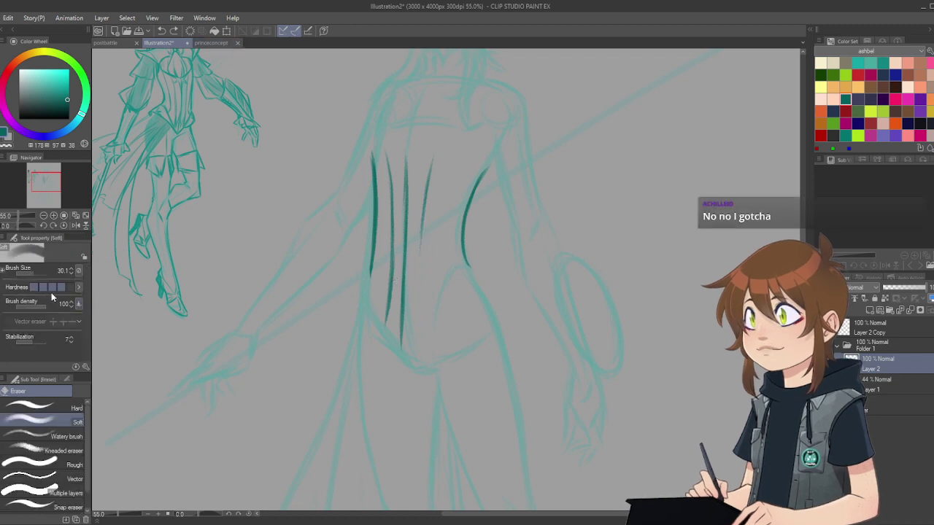
drag(27, 277, 37, 272)
mouse_move(437, 140)
mouse_down()
mouse_move(423, 206)
mouse_move(386, 240)
mouse_move(387, 325)
mouse_up()
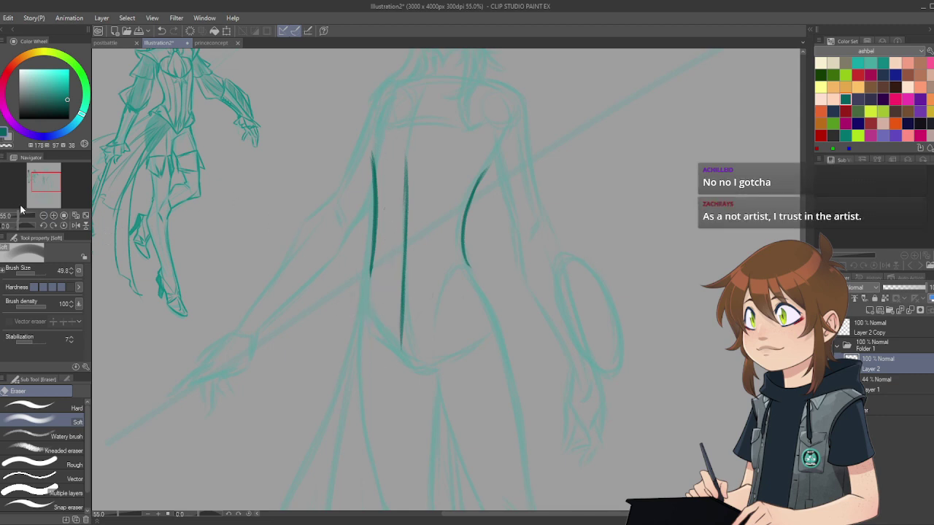
Step: Draw a seam on each side of the centre seam with the Design pencil, converging from the chest to the hem's point
key(p)
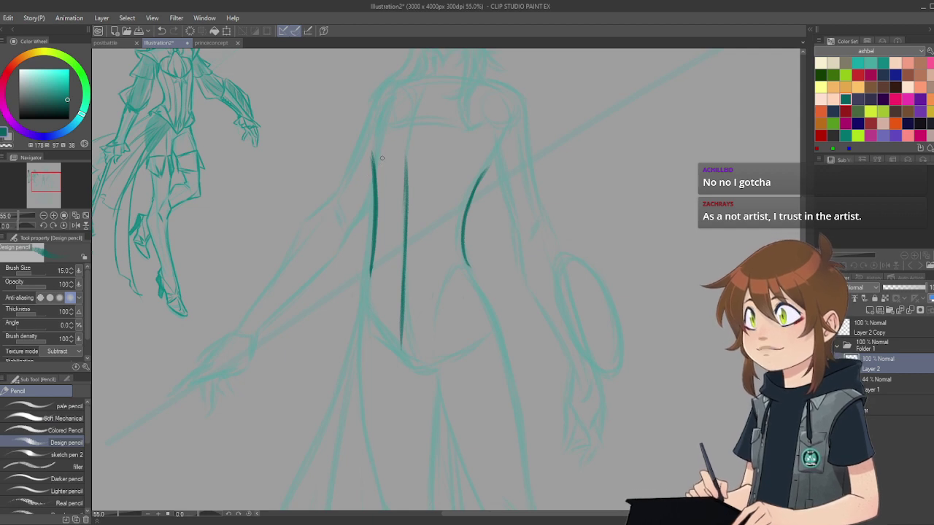
drag(384, 155, 391, 234)
drag(389, 191, 397, 354)
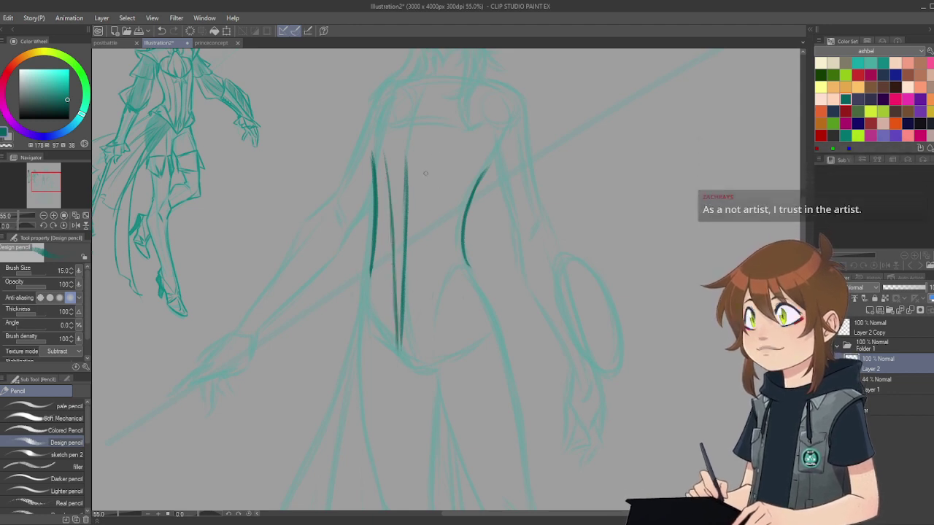
drag(428, 181, 416, 238)
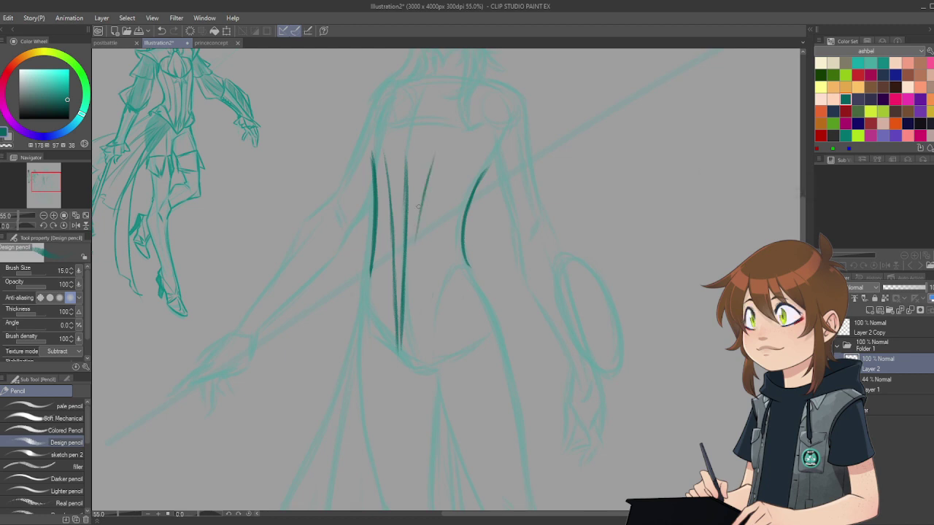
key(ctrl+z)
drag(438, 155, 415, 248)
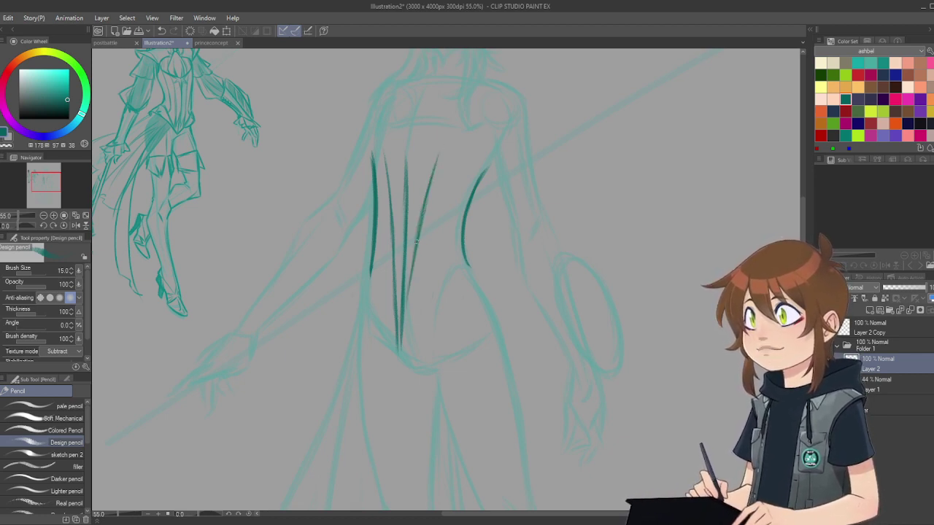
drag(413, 263, 405, 322)
drag(410, 286, 401, 346)
Step: Erase the lower part of the staff-side inner seam with the Soft eraser and redraw it down to the hem's point
key(e)
drag(388, 211, 388, 307)
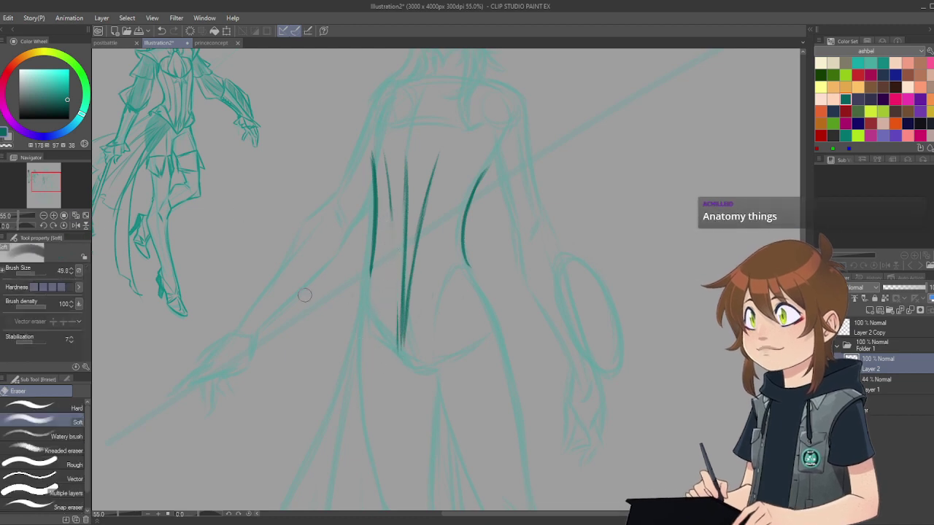
key(p)
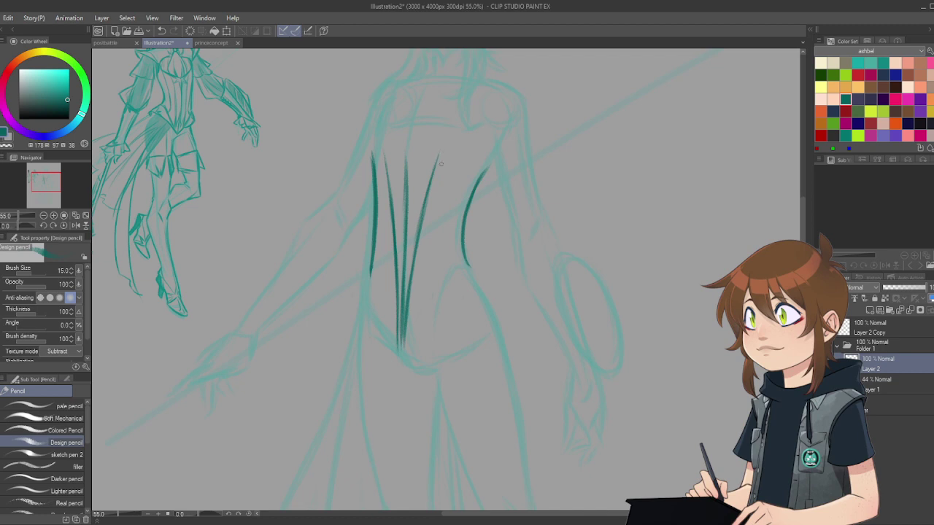
Step: Extend both waist lines up toward the armpits and draw a cleaned-up neck-to-shoulder curve on the staff side
scroll(383, 210, up, 3)
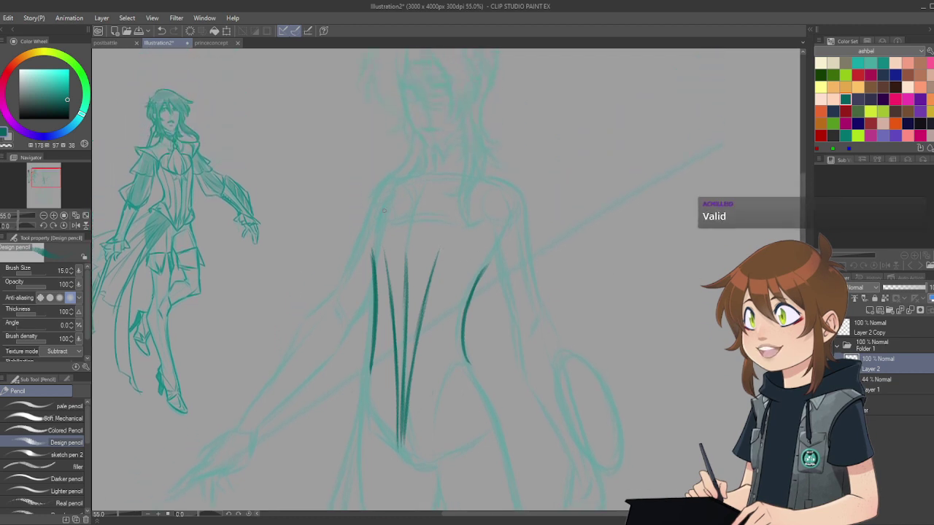
mouse_move(385, 192)
mouse_down()
mouse_move(371, 232)
mouse_move(371, 289)
mouse_up()
drag(375, 246, 371, 295)
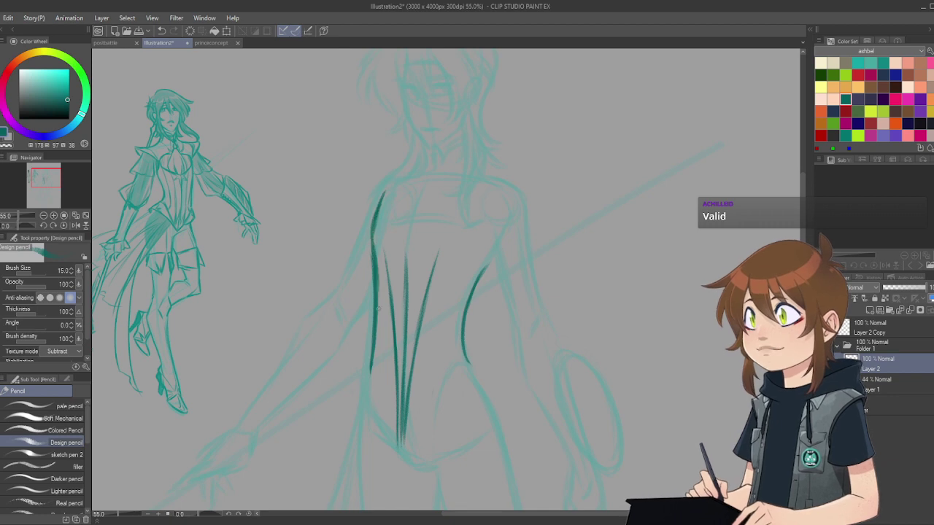
drag(497, 247, 469, 293)
drag(394, 176, 433, 158)
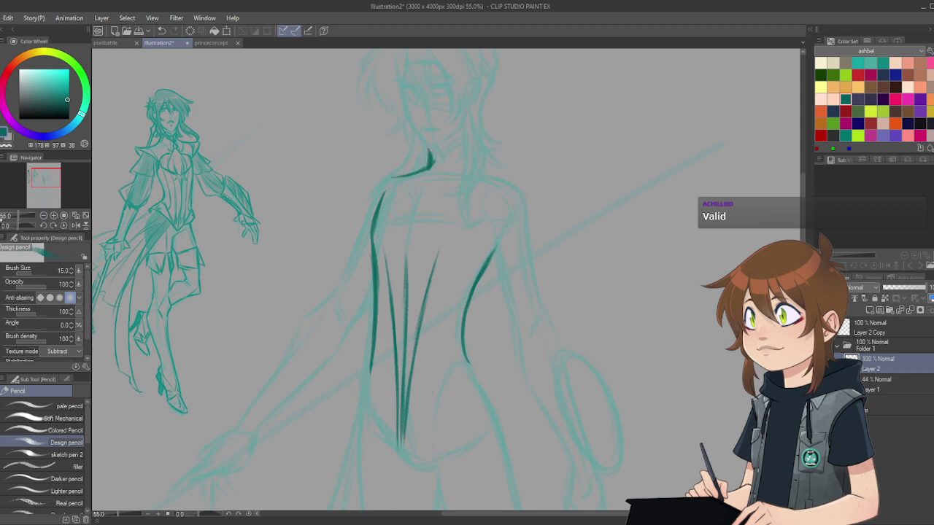
key(e)
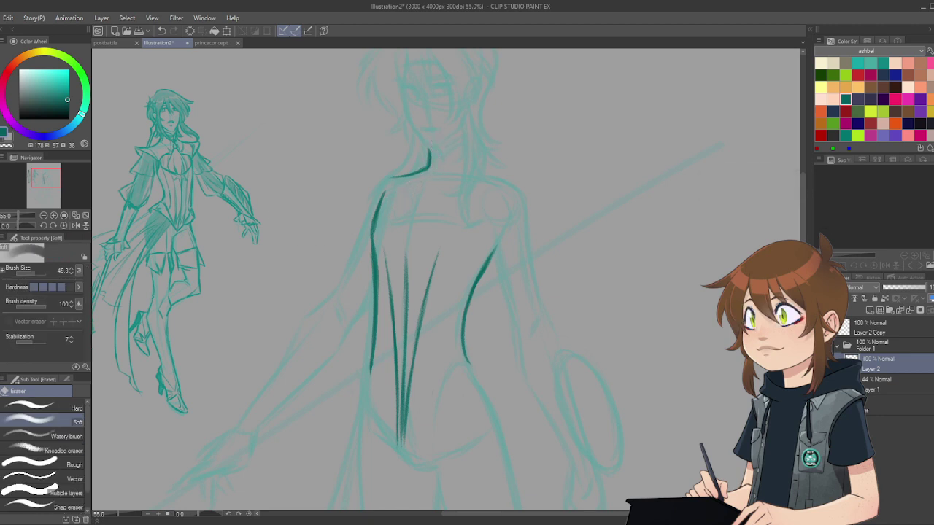
Step: Draw the buckler-side neck and shoulder line to a pointed tip joining the waist line, and add a matching pointed shoulder on the staff side
key(p)
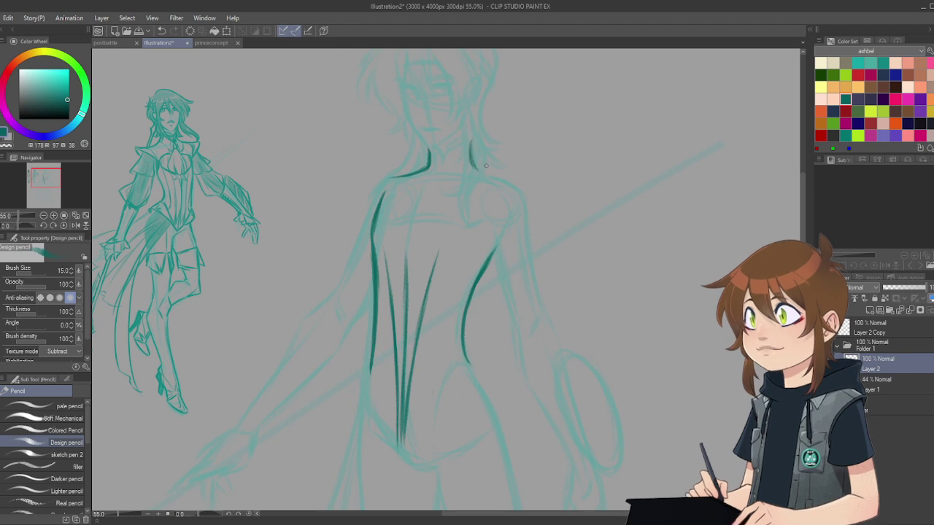
drag(474, 167, 539, 187)
drag(536, 189, 476, 291)
key(e)
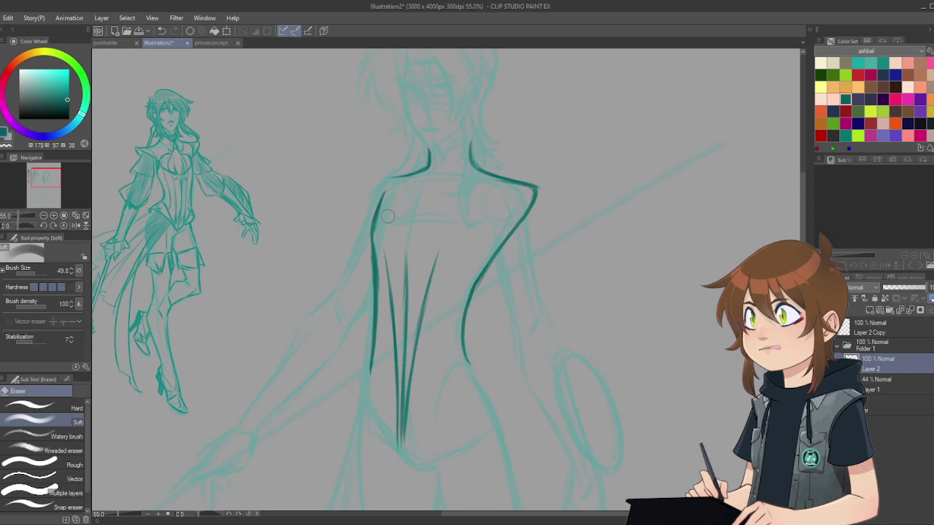
key(p)
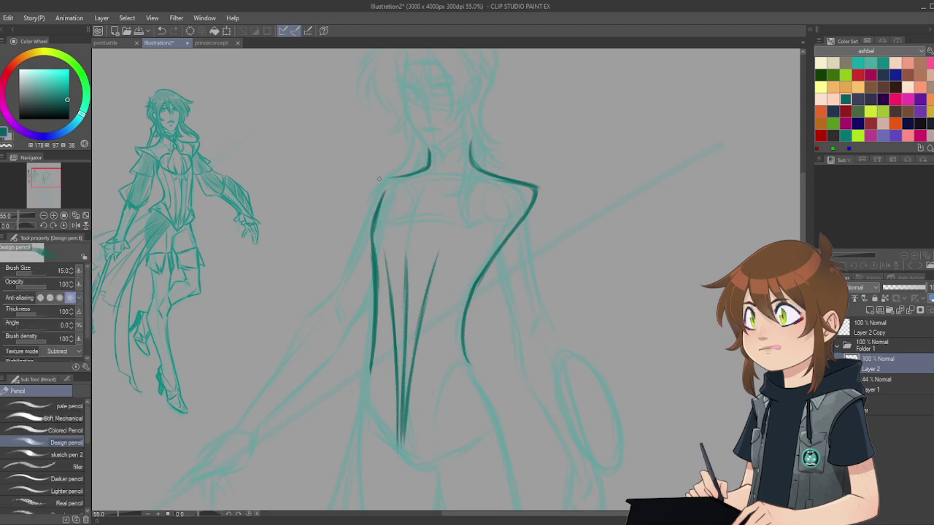
drag(369, 187, 373, 236)
mouse_move(394, 176)
mouse_down()
mouse_move(368, 181)
mouse_move(415, 173)
mouse_up()
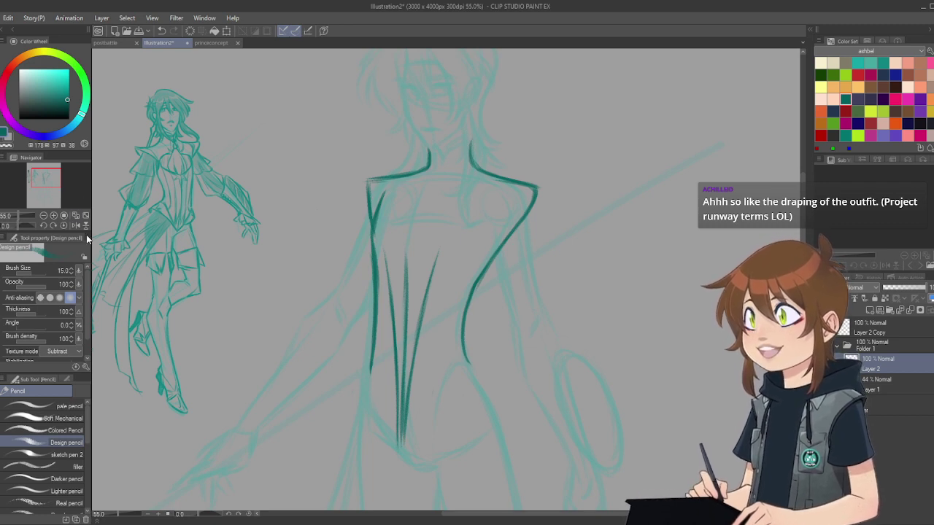
Step: Outline the chest cutout, with a V-shaped lower edge at the seams and curved sides meeting in a point below the neck
key(e)
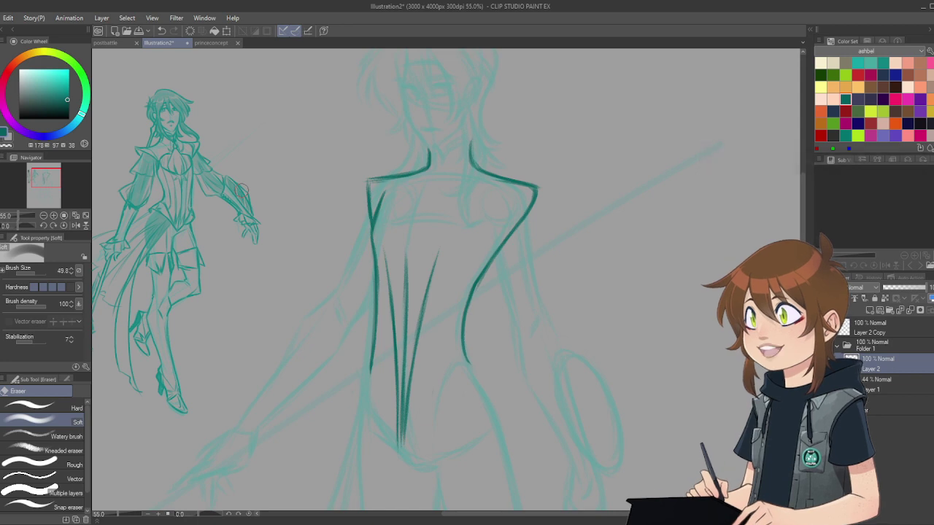
key(p)
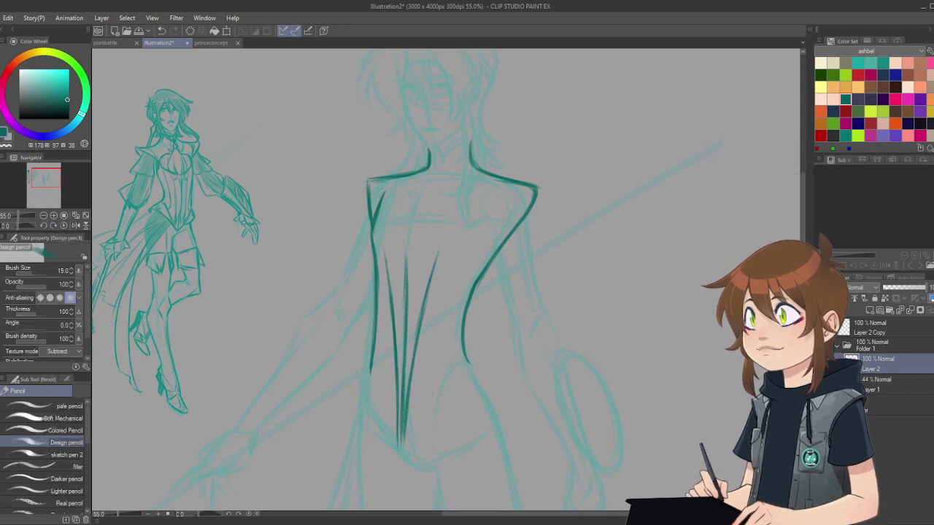
mouse_move(374, 232)
mouse_down()
mouse_move(388, 271)
mouse_move(405, 282)
mouse_move(443, 256)
mouse_up()
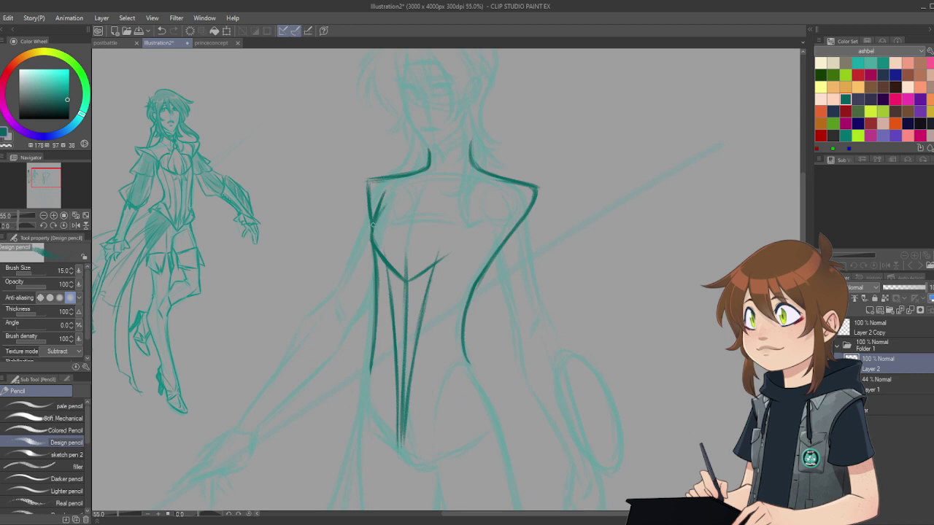
mouse_move(372, 220)
mouse_down()
mouse_move(436, 176)
mouse_move(400, 194)
mouse_move(427, 178)
mouse_up()
drag(440, 184, 473, 233)
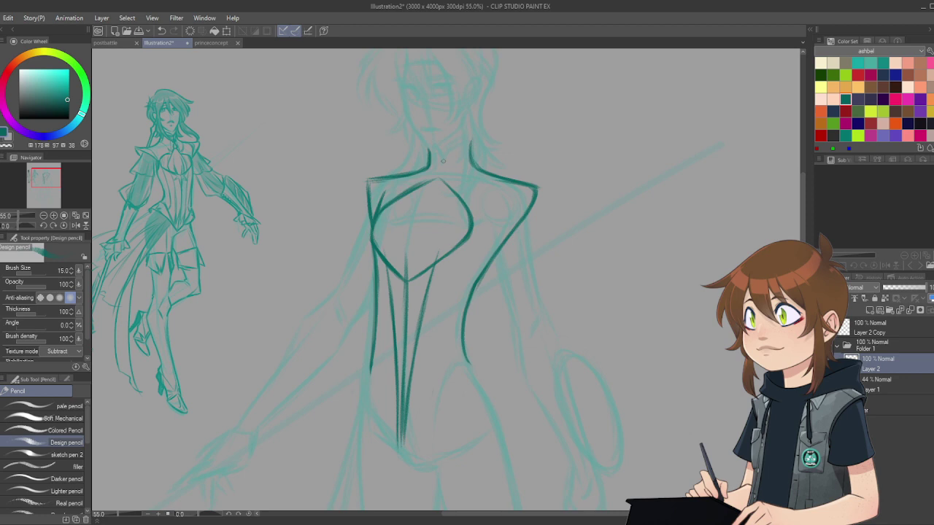
Step: Draw the high collar's front opening and upper edges above the chest cutout, and erase the seam ends inside the cutout
drag(438, 148, 440, 169)
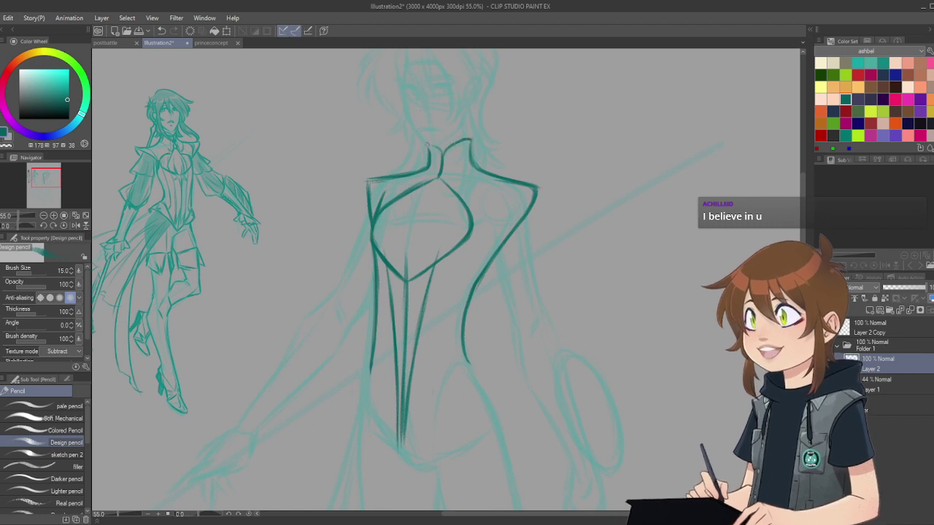
drag(442, 154, 430, 145)
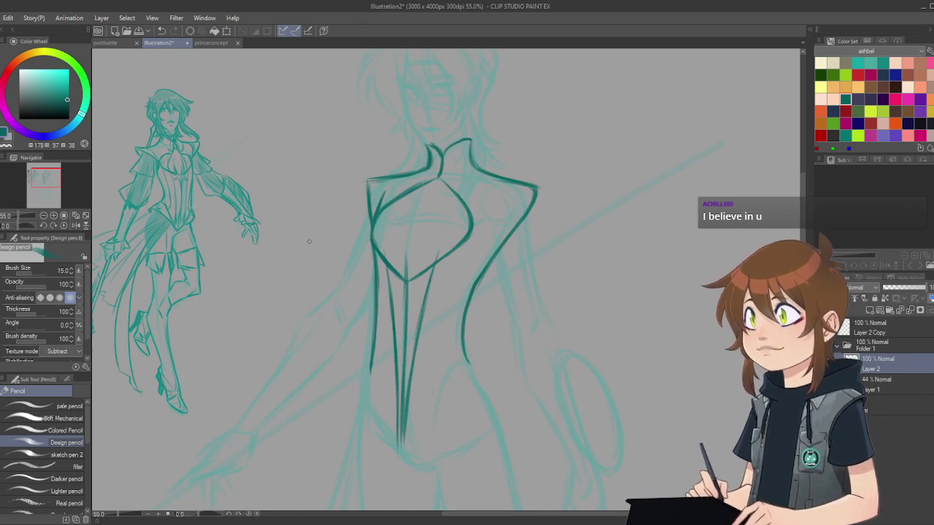
key(e)
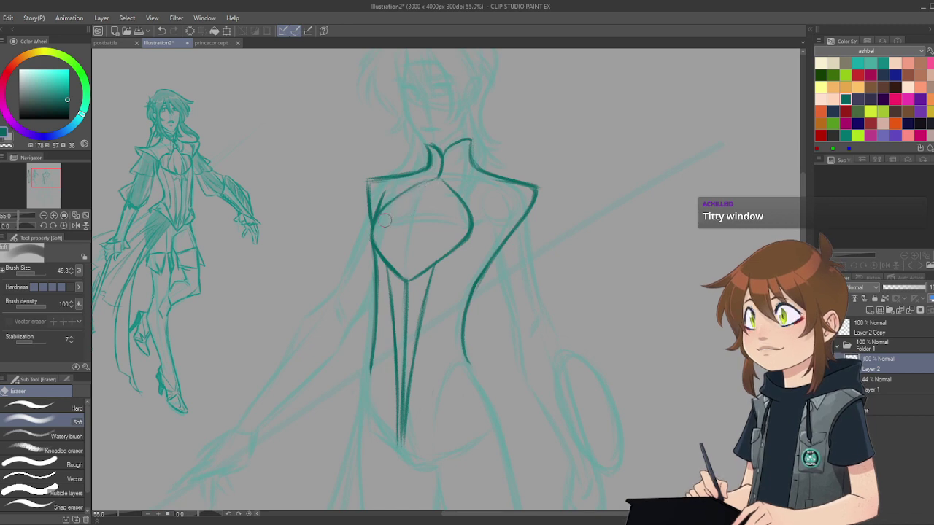
Step: Draw the bodice's pointed hem, flaring to a tip at each hip and running down to the centre seam's point
key(p)
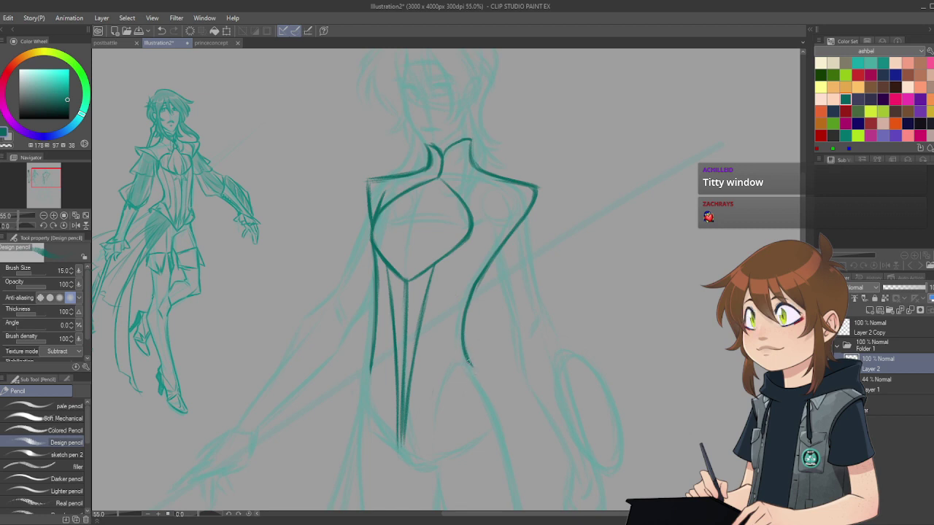
drag(467, 360, 491, 378)
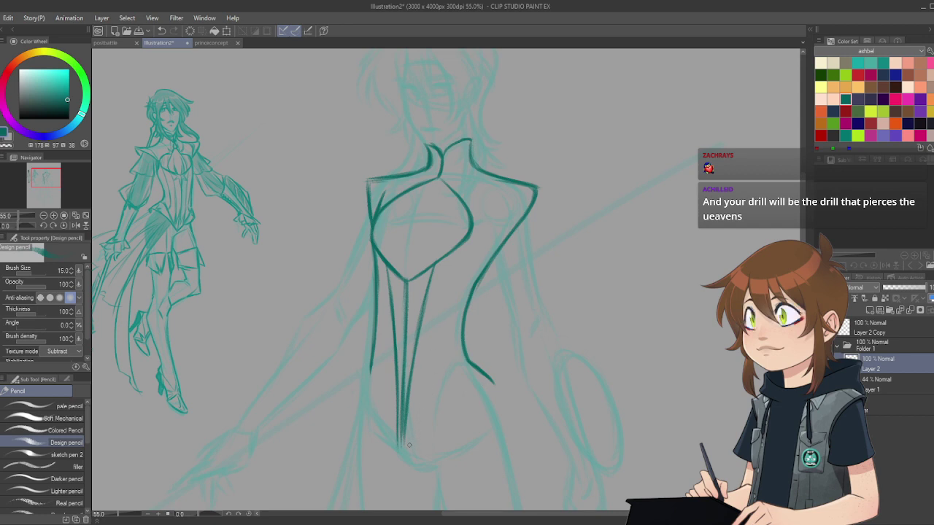
mouse_move(406, 442)
mouse_down()
mouse_move(490, 383)
mouse_move(478, 370)
mouse_up()
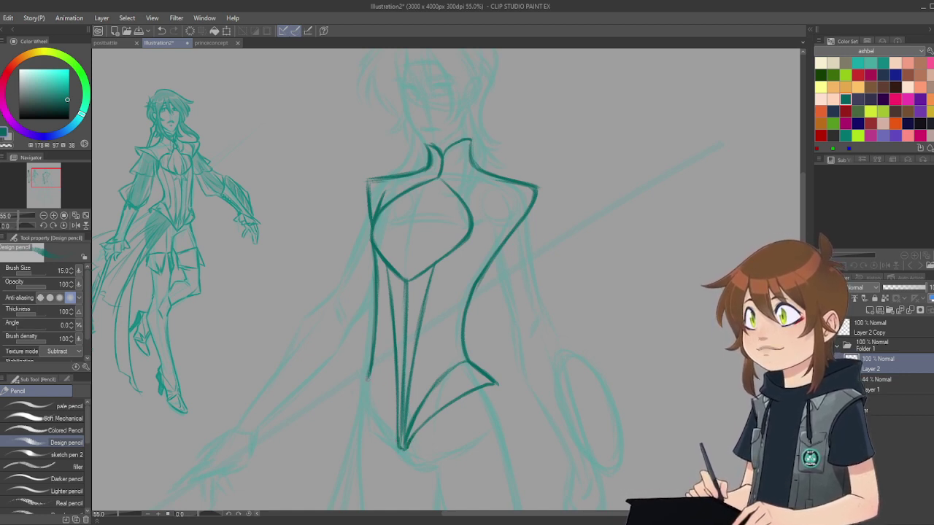
key(e)
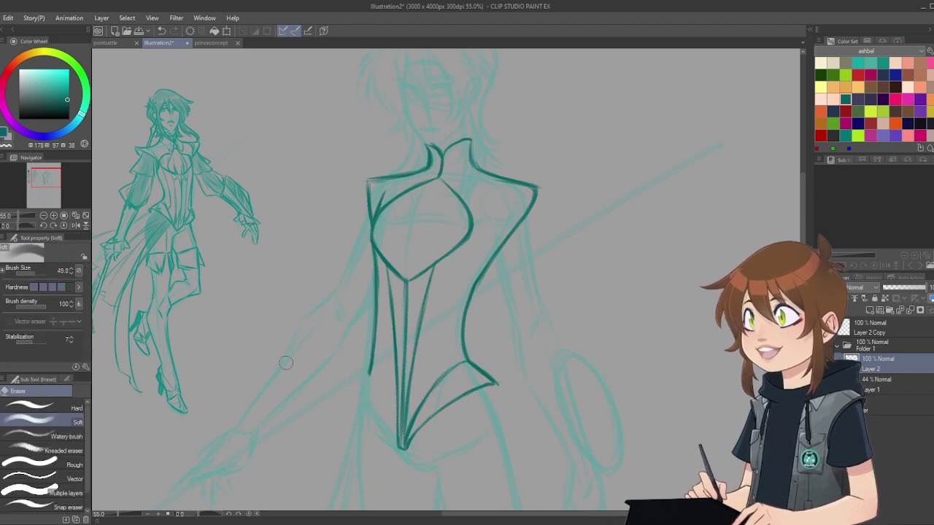
key(p)
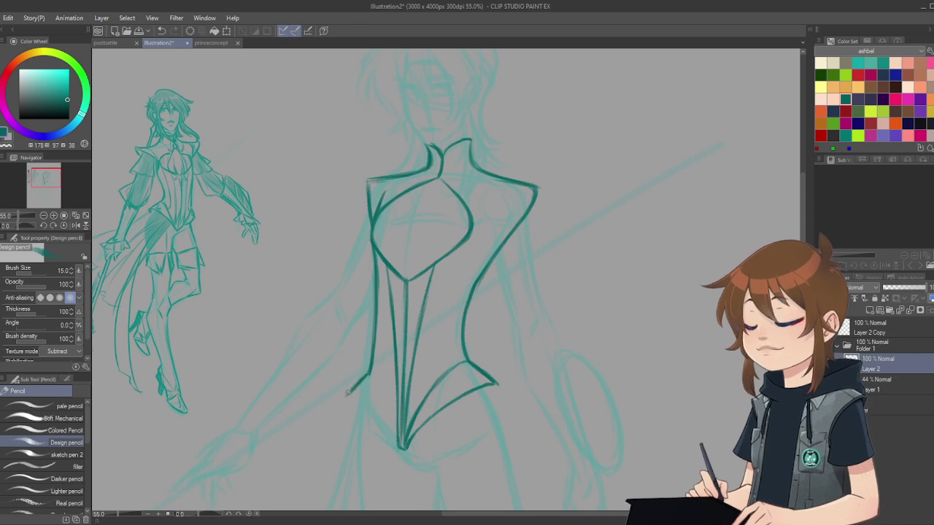
drag(349, 394, 396, 447)
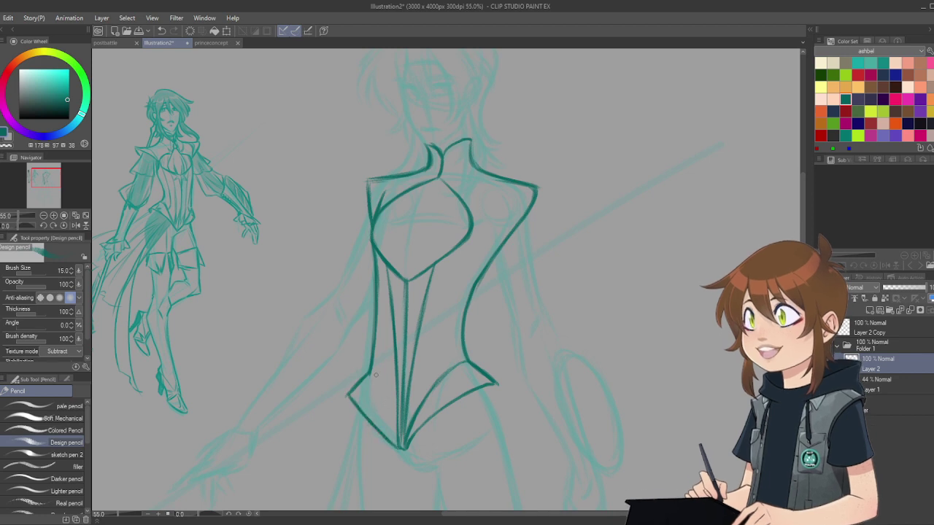
drag(381, 404, 397, 445)
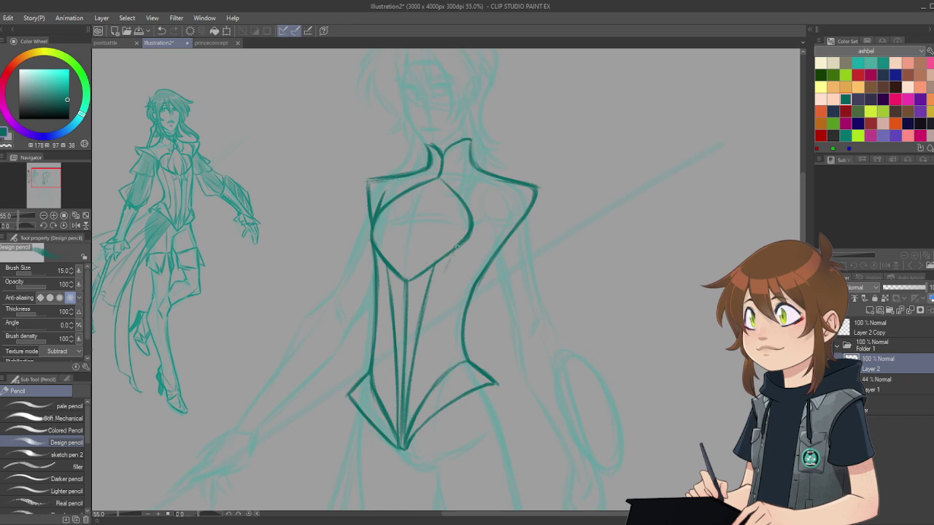
drag(448, 262, 435, 352)
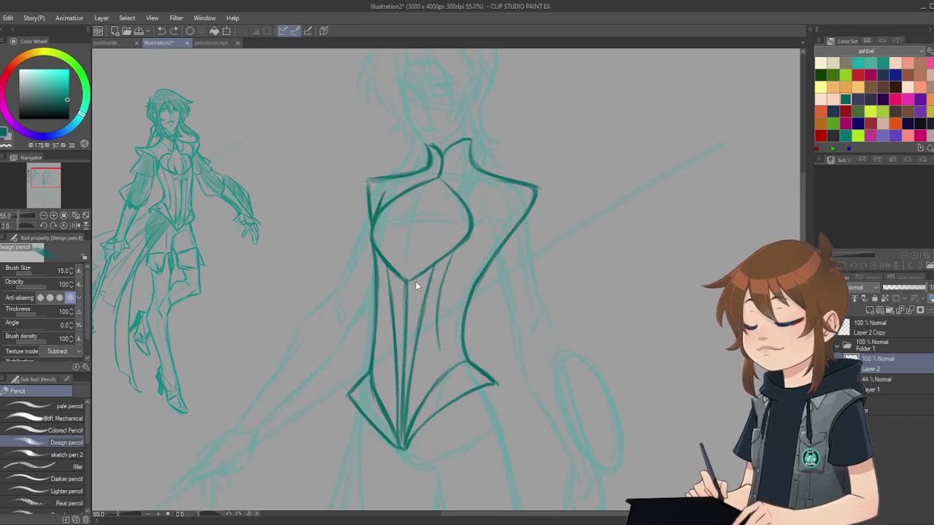
key(ctrl+z)
key(ctrl+z)
key(ctrl+z)
key(ctrl+z)
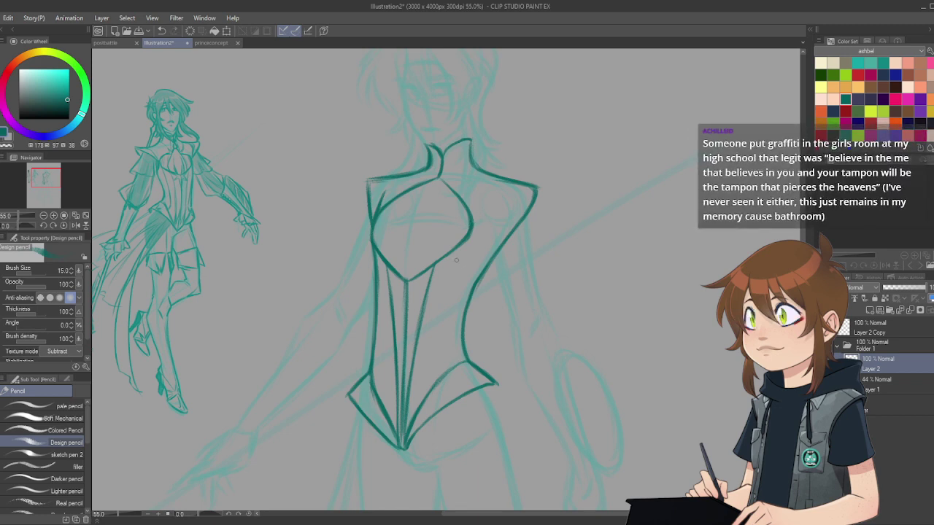
Step: Draw a curved outer bodice seam on each side, from the chest cutout's edge through the waist to the hem
mouse_move(469, 235)
mouse_down()
mouse_move(430, 341)
mouse_move(421, 398)
mouse_up()
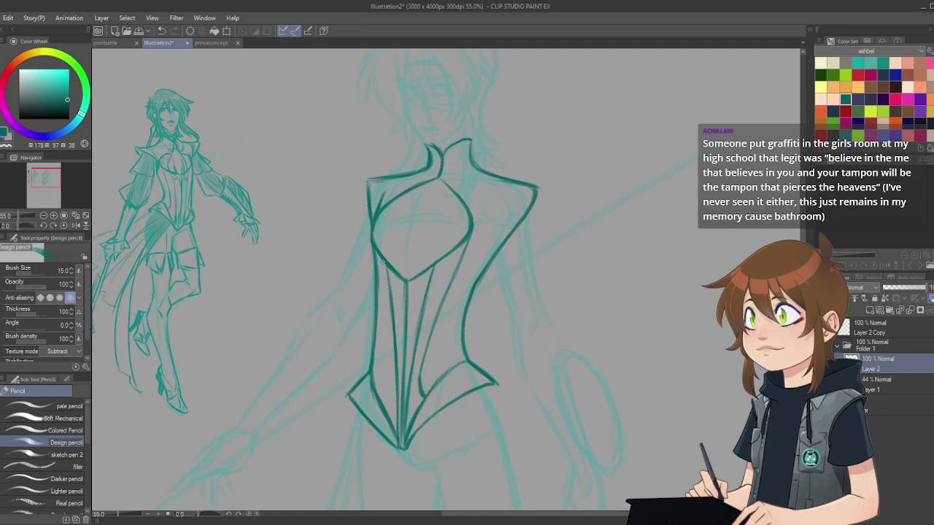
drag(377, 276, 384, 351)
drag(382, 309, 390, 378)
drag(387, 340, 381, 399)
mouse_move(380, 384)
mouse_down()
mouse_move(388, 397)
mouse_move(385, 388)
mouse_up()
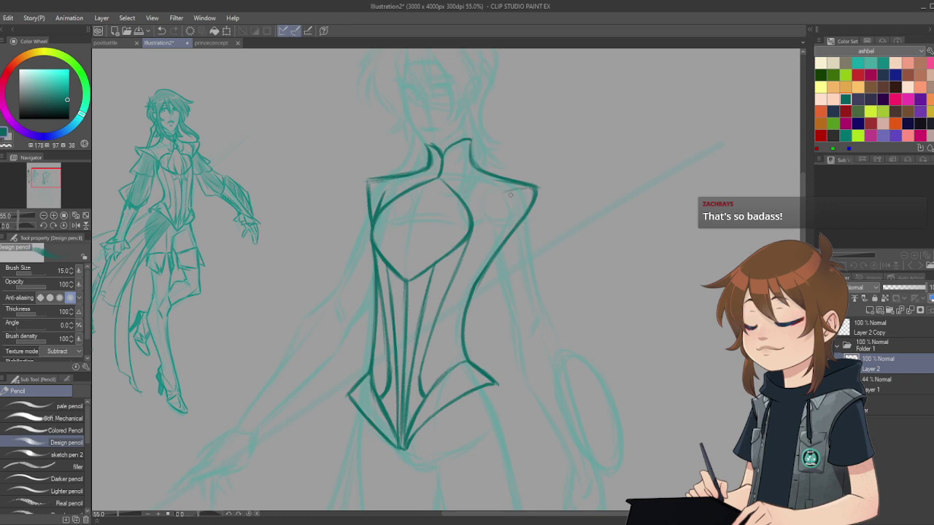
Step: Draw the curved armhole on the buckler side and erase the staff-side armhole lines with the Soft eraser at size 35.6
mouse_move(515, 191)
mouse_down()
mouse_move(477, 217)
mouse_move(487, 204)
mouse_move(471, 239)
mouse_move(482, 252)
mouse_move(470, 238)
mouse_move(485, 266)
mouse_move(472, 241)
mouse_move(480, 275)
mouse_up()
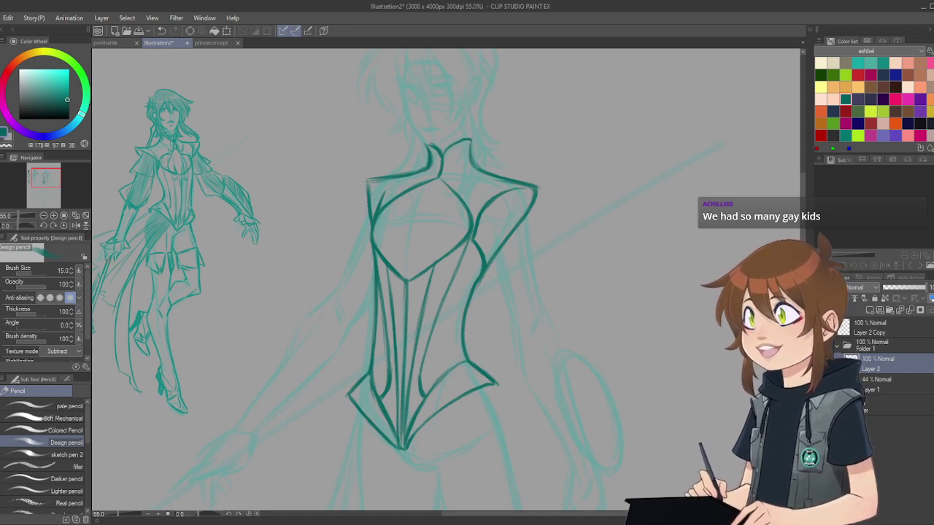
key(e)
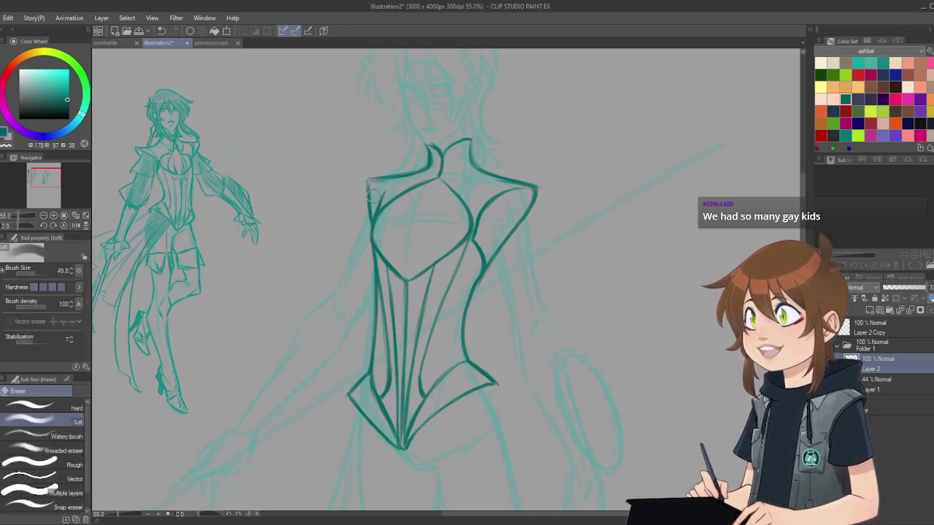
click(38, 271)
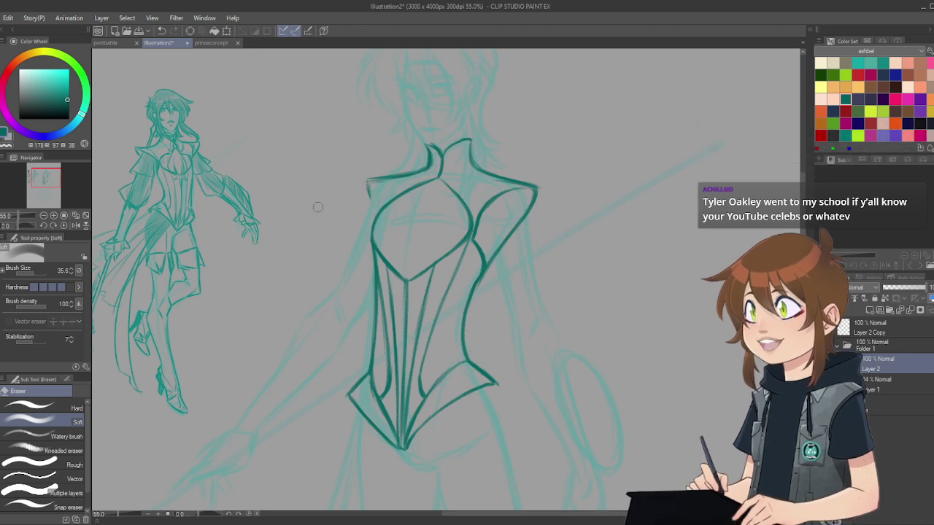
Step: Draw the short staff-side armhole edge and an outer side seam from the buckler-side armhole to the waist with the Design pencil at size 15
key(p)
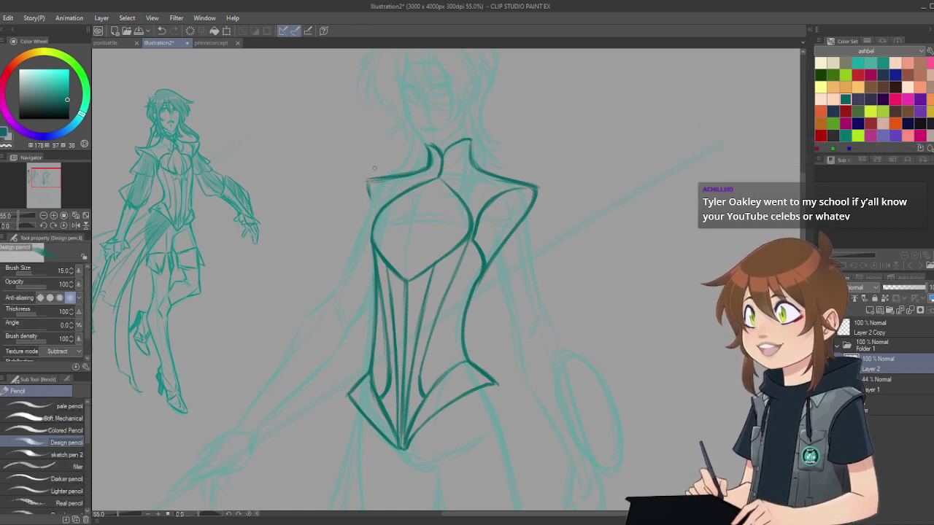
drag(368, 182, 377, 215)
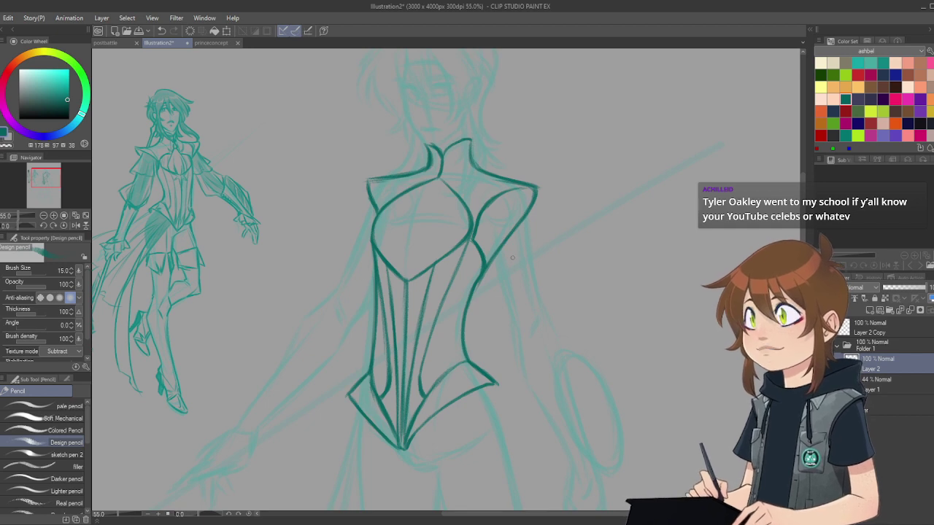
mouse_move(481, 270)
mouse_down()
mouse_move(459, 310)
mouse_move(453, 349)
mouse_up()
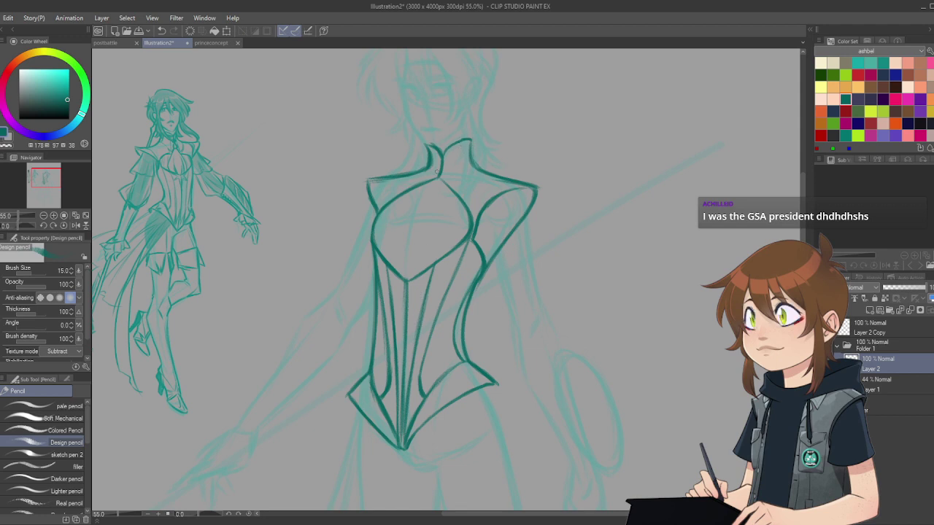
Step: Draw a small diamond gem at the collar's base and fabric folds fanning out from it across the chest cutout
drag(429, 181, 436, 187)
drag(405, 203, 418, 191)
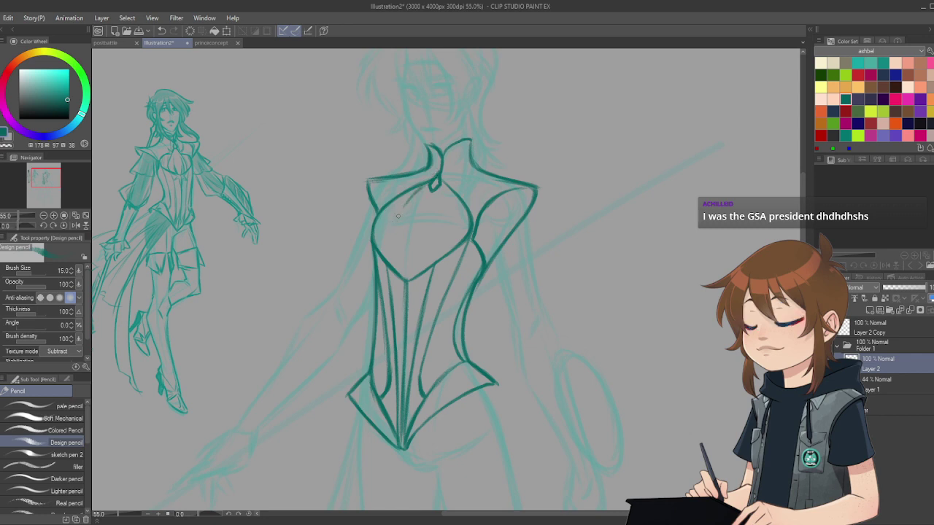
drag(386, 246, 413, 196)
drag(389, 232, 381, 252)
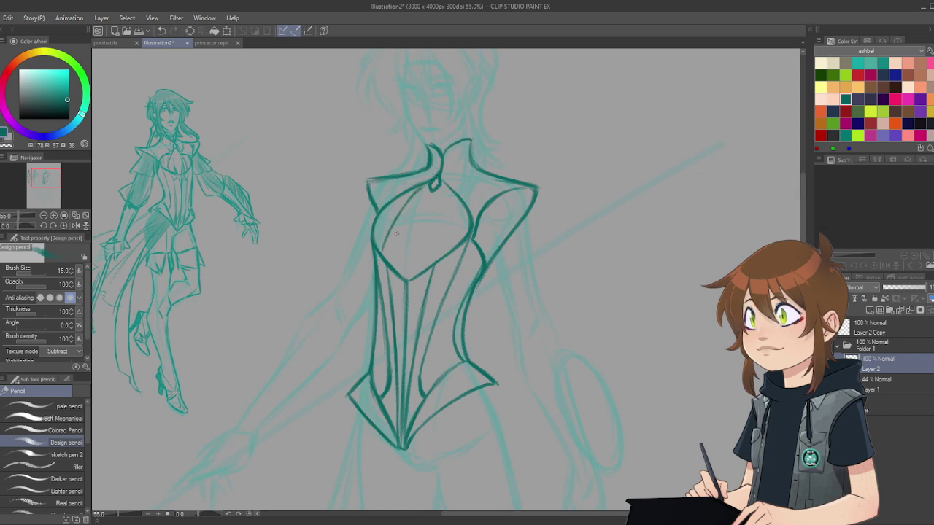
drag(443, 185, 453, 239)
drag(440, 196, 446, 248)
mouse_move(416, 207)
mouse_down()
mouse_move(392, 264)
mouse_move(401, 274)
mouse_up()
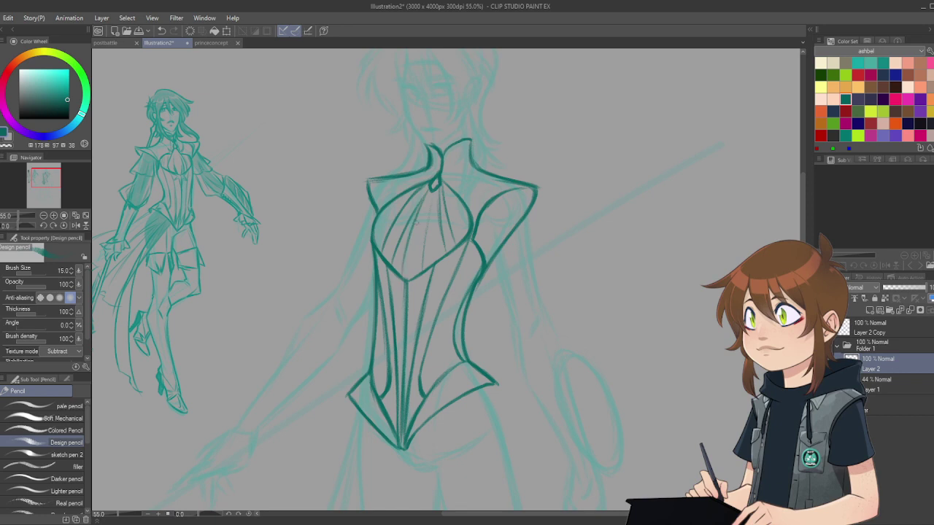
drag(452, 192, 464, 231)
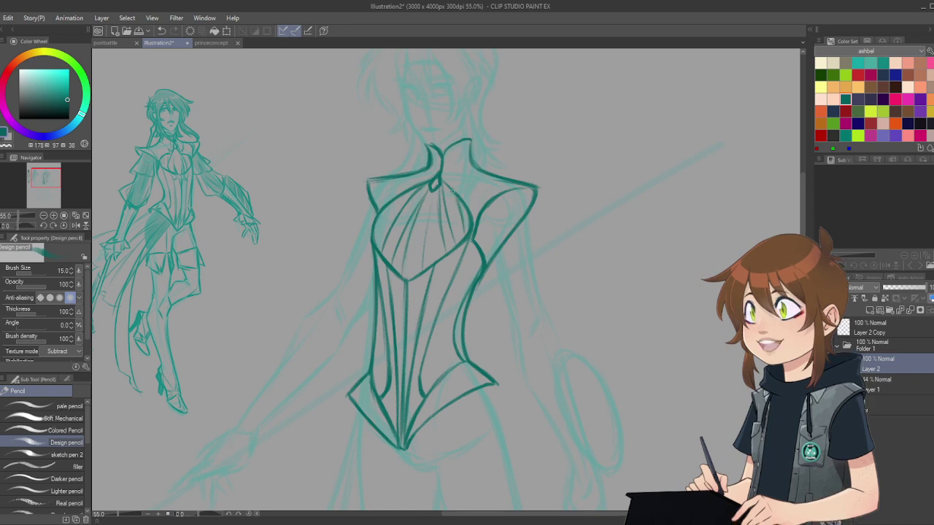
drag(452, 192, 469, 238)
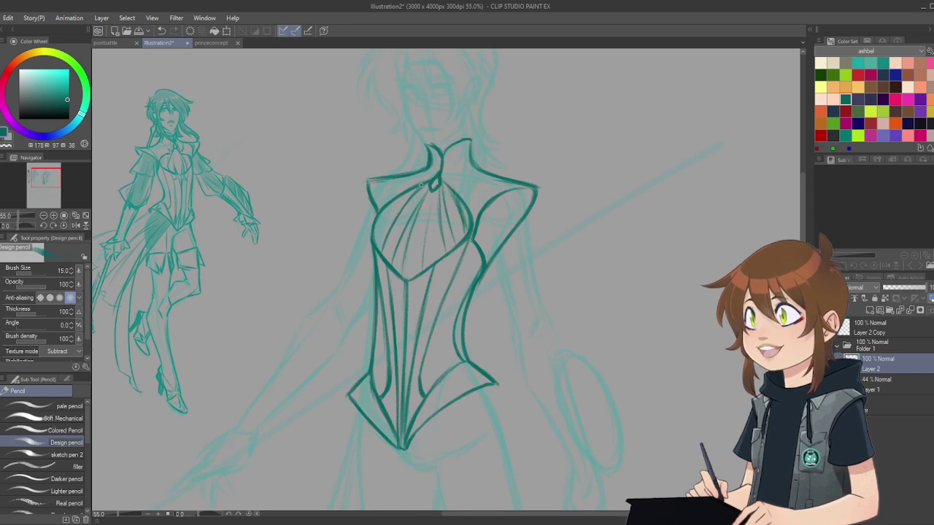
drag(400, 200, 378, 229)
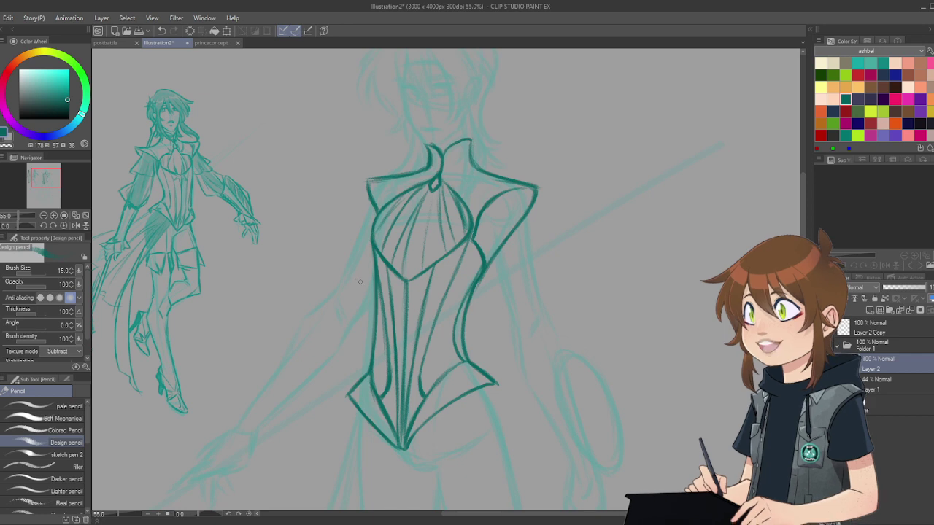
Step: Erase the buckler-side bodice seams between the cutout and hem with the Soft eraser, using size 82.4 and 30.1 for the remnants
key(e)
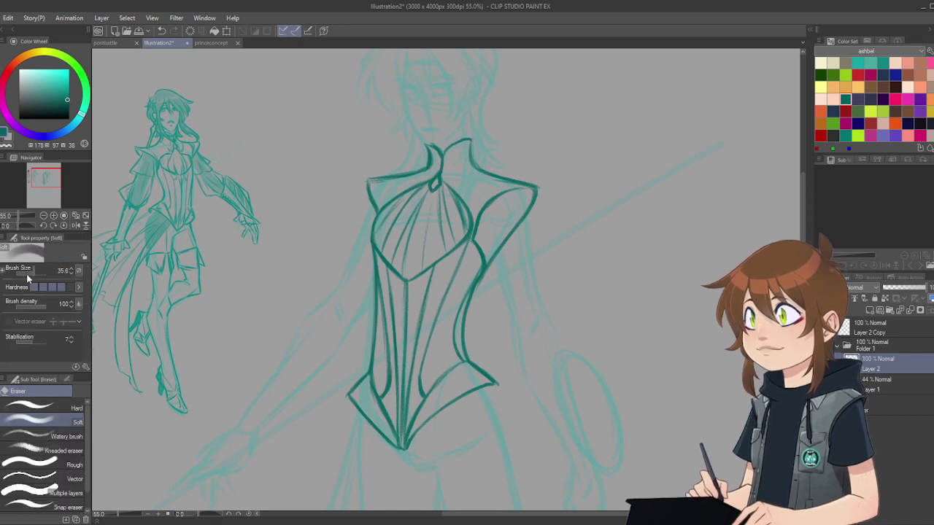
drag(432, 290, 421, 366)
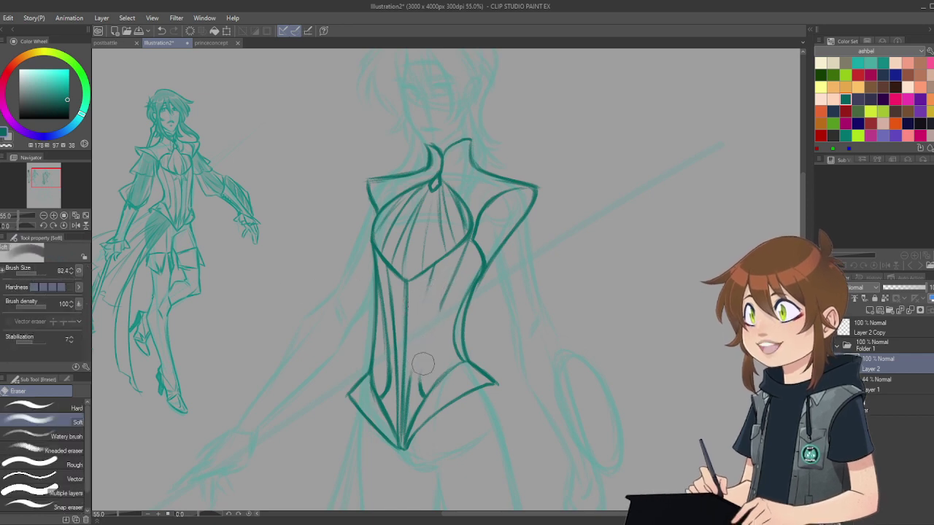
click(37, 273)
click(37, 270)
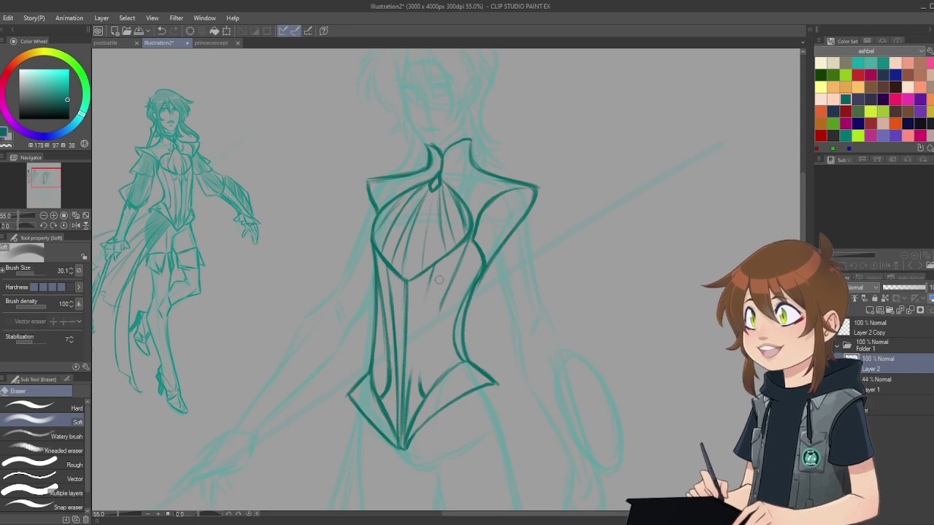
mouse_move(428, 287)
mouse_down()
mouse_move(466, 248)
mouse_move(437, 312)
mouse_up()
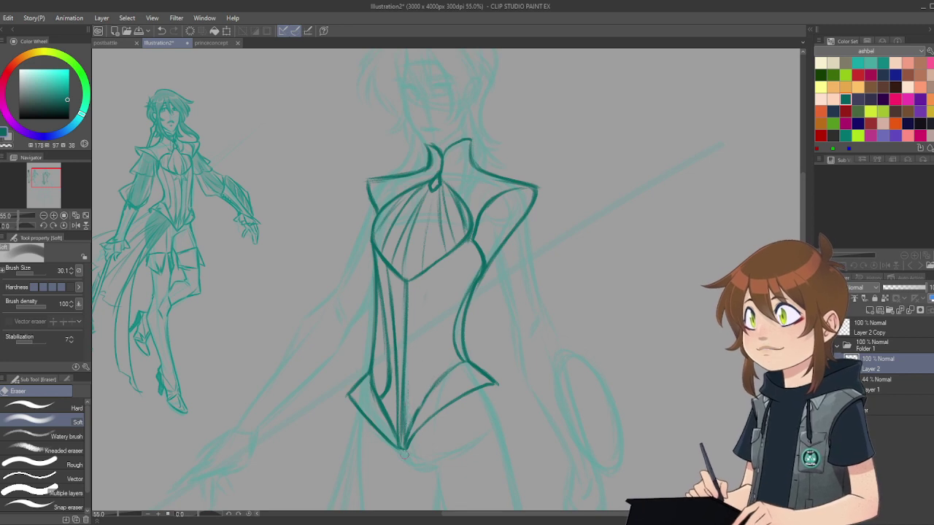
Step: Erase the inner staff-side bodice seams, keeping the centre seam and the outer contour
drag(383, 264, 392, 357)
drag(389, 308, 394, 396)
drag(396, 337, 397, 421)
mouse_move(391, 371)
mouse_down()
mouse_move(388, 402)
mouse_move(389, 308)
mouse_up()
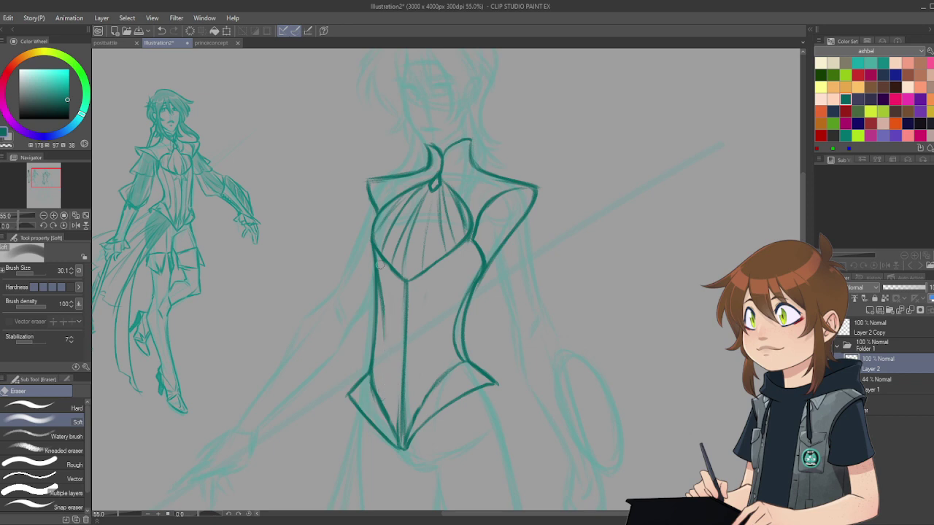
drag(381, 263, 381, 341)
Step: Draw two curved seams on the buckler side of the bodice, from the cutout's lower edge through the waist to the hem
key(p)
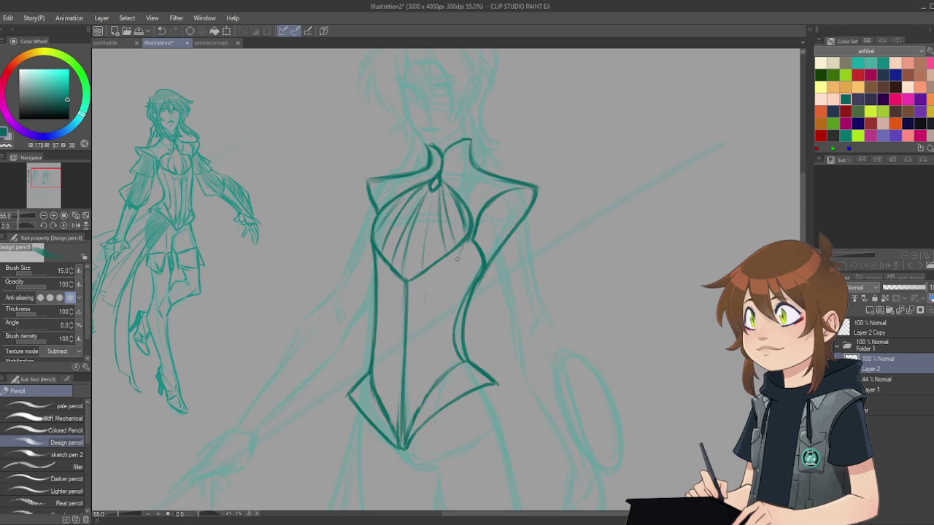
mouse_move(458, 258)
mouse_down()
mouse_move(470, 235)
mouse_move(441, 319)
mouse_move(461, 252)
mouse_move(437, 343)
mouse_move(450, 292)
mouse_move(441, 365)
mouse_up()
drag(440, 329, 442, 369)
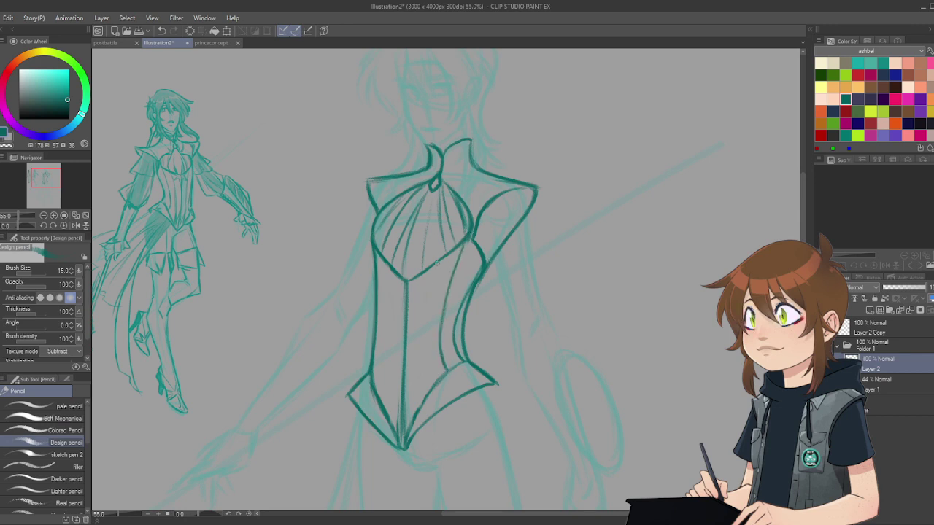
drag(436, 267, 421, 335)
drag(427, 304, 419, 363)
drag(424, 321, 418, 378)
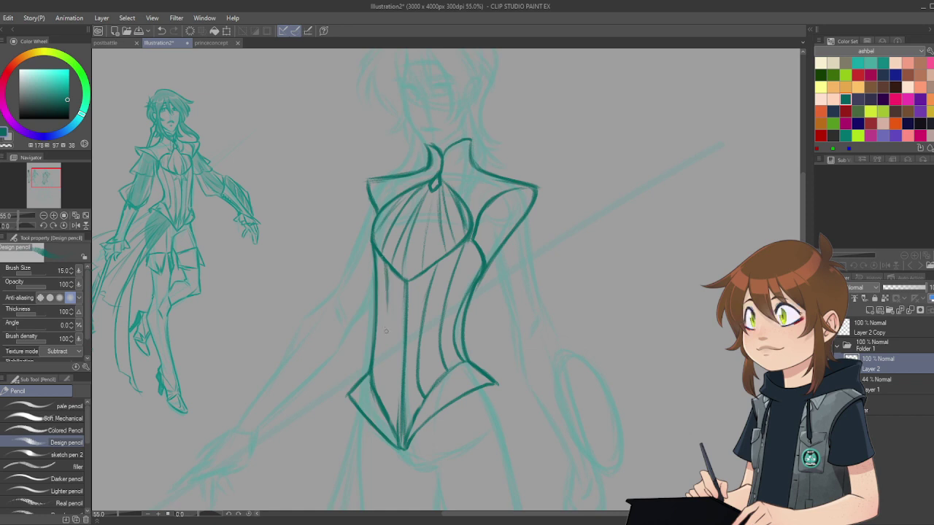
Step: Draw two curved seams on the staff side of the bodice down to the hem, and erase the excess strokes near the waist
drag(387, 271, 391, 341)
drag(390, 292, 392, 363)
mouse_move(390, 316)
mouse_down()
mouse_move(389, 396)
mouse_move(389, 348)
mouse_move(390, 403)
mouse_up()
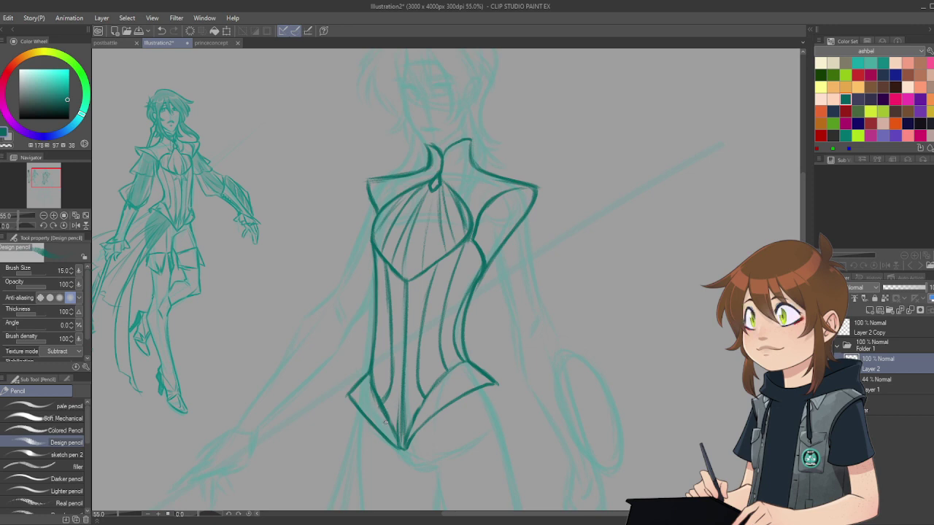
mouse_move(376, 276)
mouse_down()
mouse_move(384, 355)
mouse_move(380, 337)
mouse_move(372, 377)
mouse_up()
drag(383, 342, 376, 366)
drag(381, 360, 376, 371)
drag(382, 324, 373, 372)
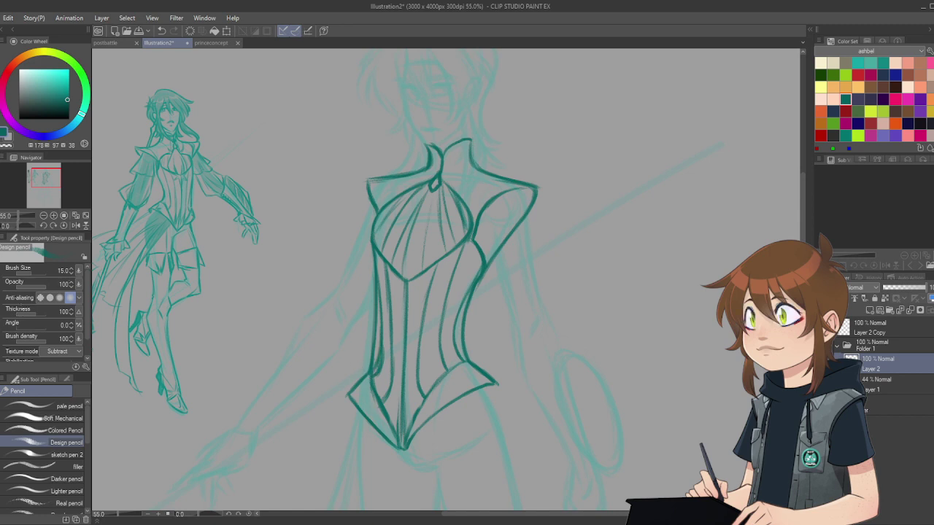
key(e)
mouse_move(385, 337)
mouse_down()
mouse_move(375, 378)
mouse_move(379, 369)
mouse_up()
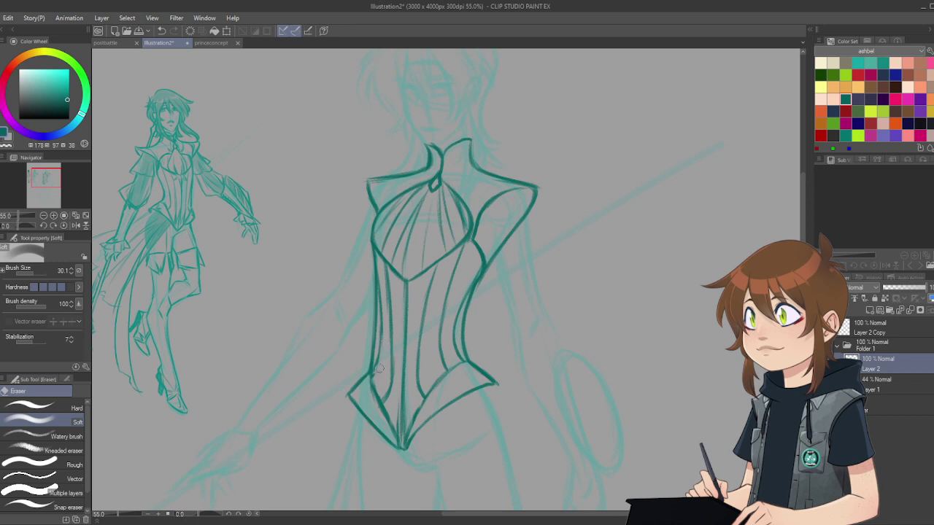
Step: Draw small pointed spikes radiating from the chest cutout's lower point over the tops of the bodice seams
key(p)
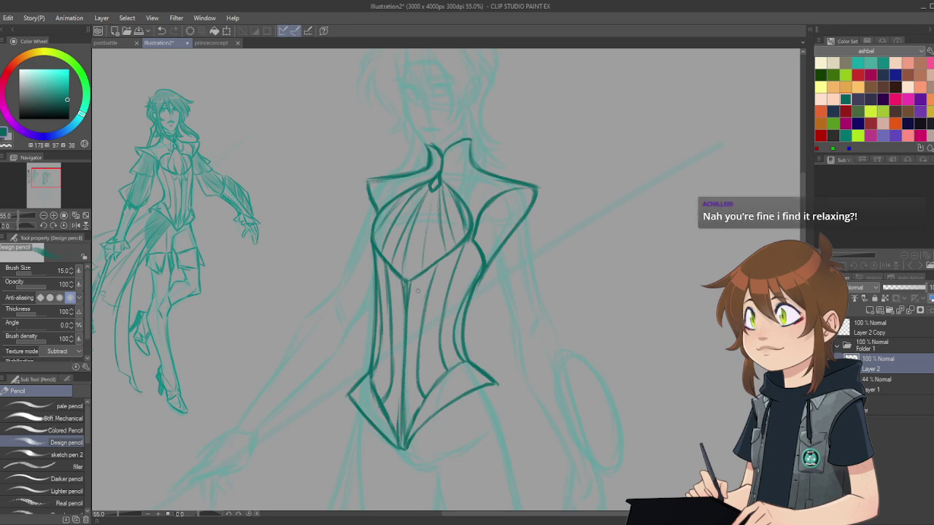
drag(417, 280, 425, 295)
drag(427, 279, 445, 282)
mouse_move(393, 292)
mouse_down()
mouse_move(398, 280)
mouse_move(389, 296)
mouse_up()
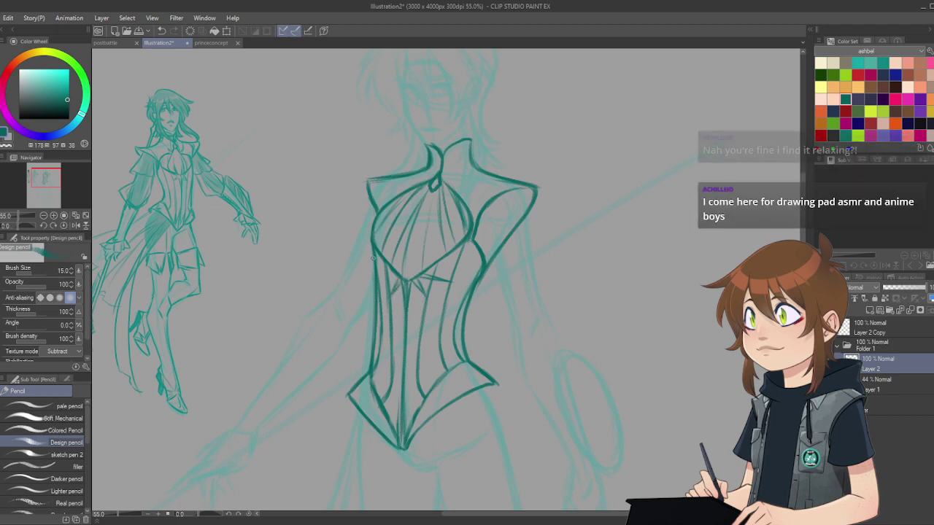
Step: Draw narrow spikes fanning upward from the pointed tip of the bodice's hem
click(53, 225)
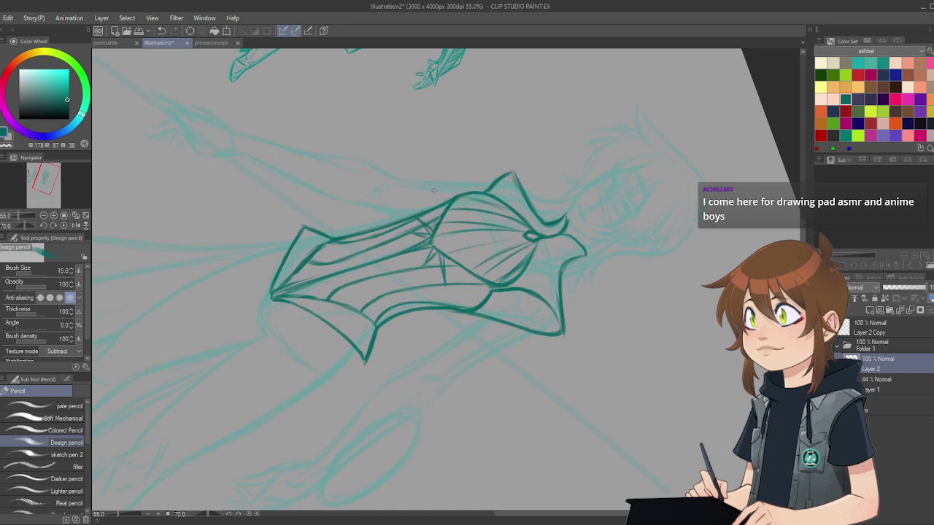
click(58, 227)
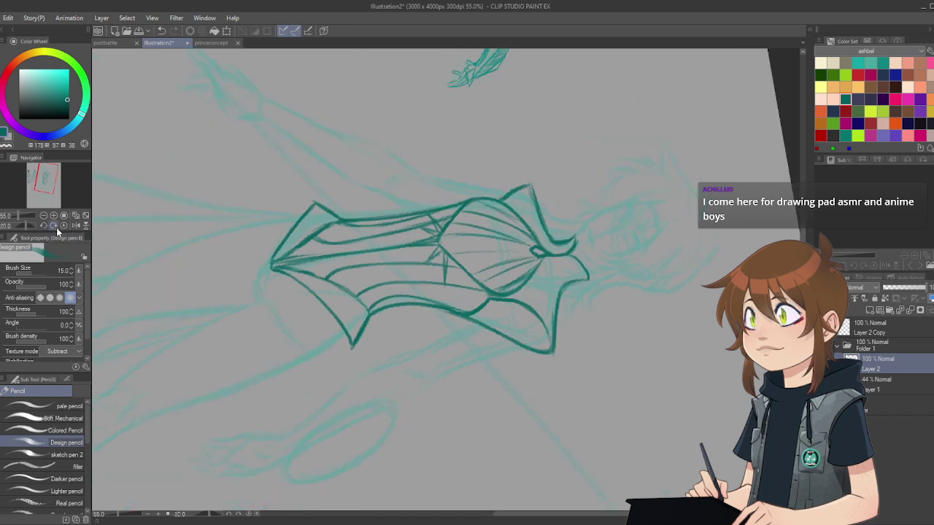
click(63, 225)
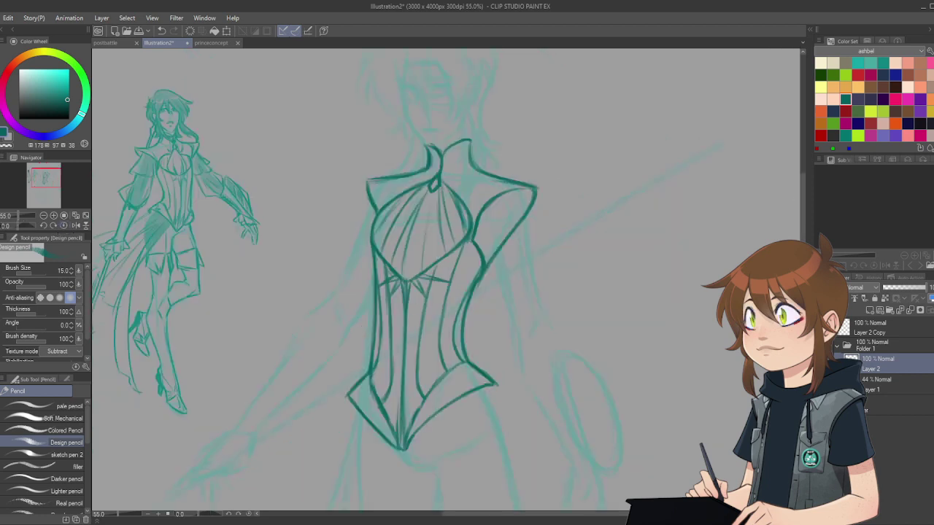
mouse_move(401, 391)
mouse_down()
mouse_move(399, 427)
mouse_move(416, 410)
mouse_move(396, 427)
mouse_move(426, 418)
mouse_up()
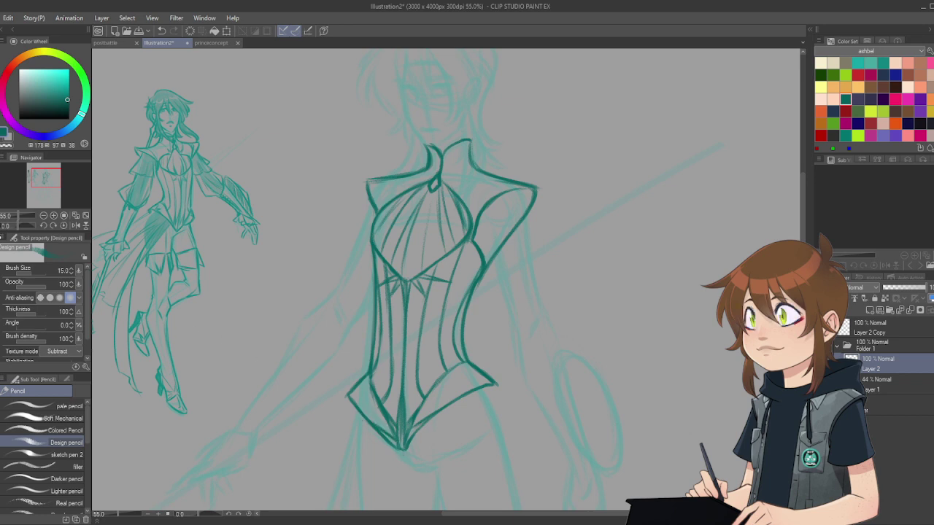
Step: Erase the staff-side lower hem edge and redraw it as a curve from the hip to the centre point
key(e)
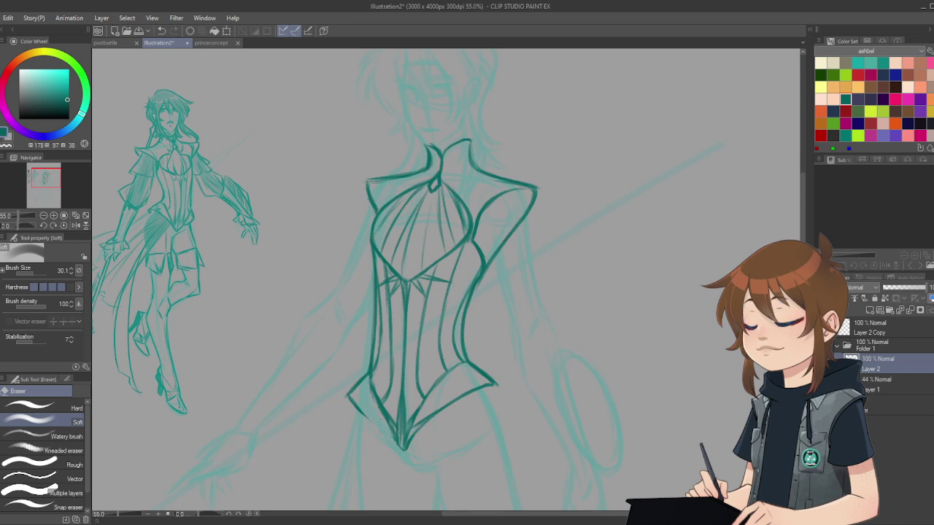
key(p)
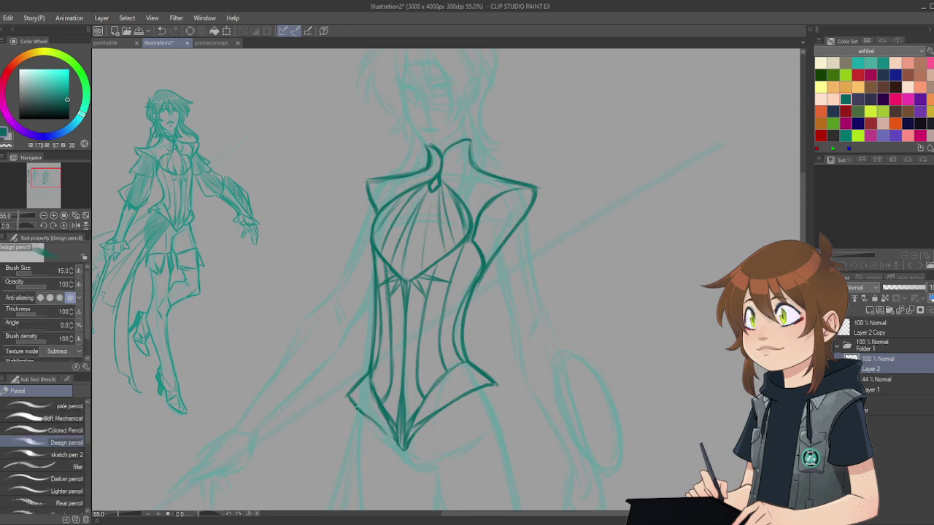
drag(356, 407, 400, 446)
drag(372, 419, 390, 431)
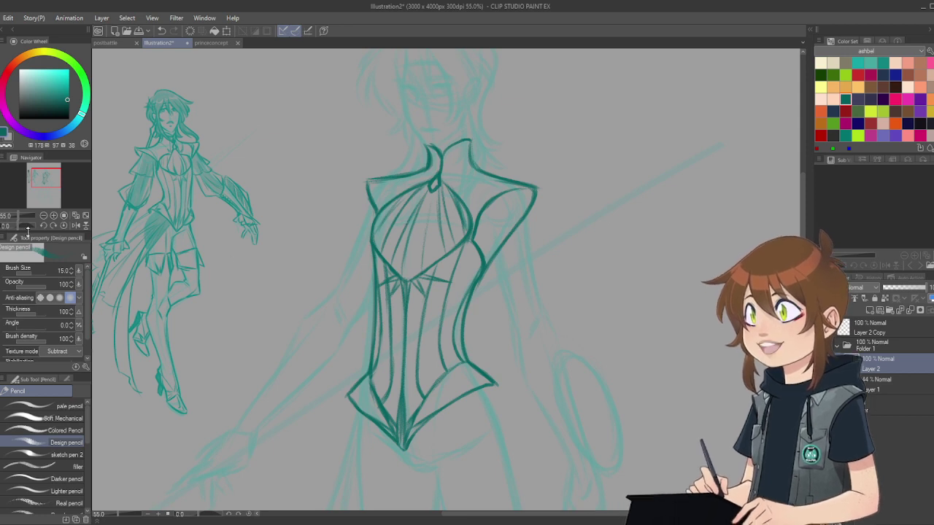
Step: Examine the small full-body sketch and compare its outfit details with the enlarged bodice drawing
key(b)
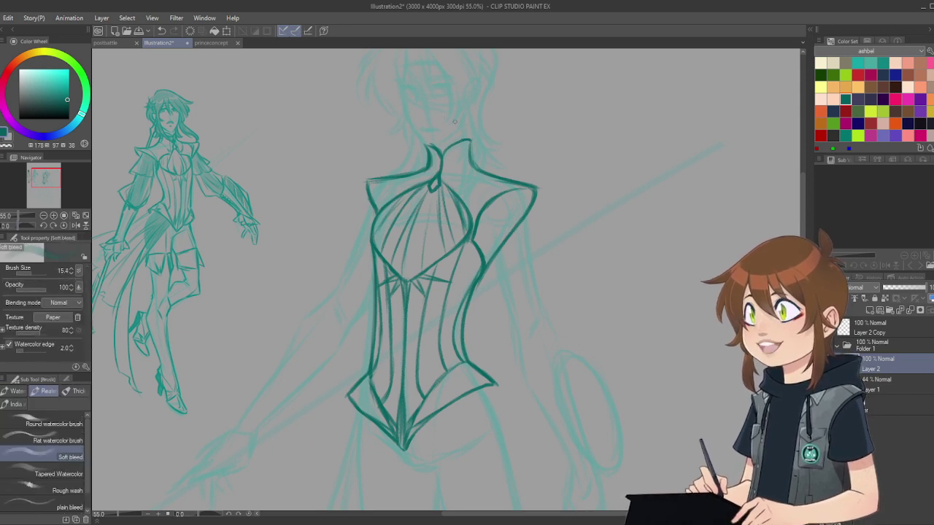
scroll(477, 155, up, 1)
scroll(477, 155, down, 2)
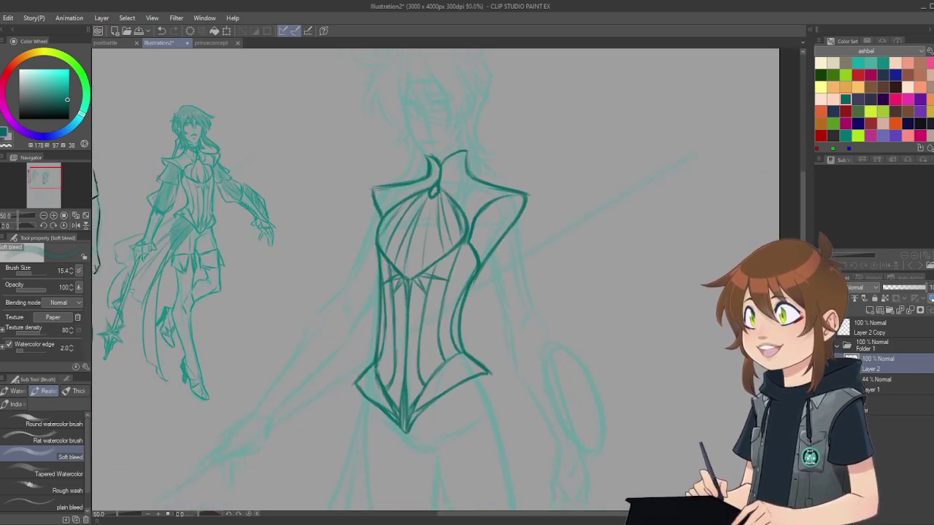
scroll(167, 172, up, 3)
scroll(156, 162, up, 2)
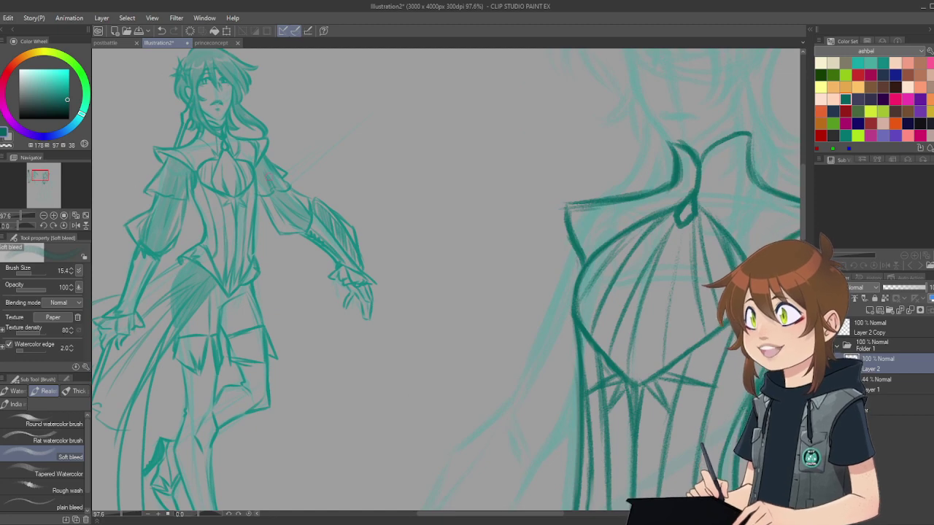
scroll(219, 172, down, 4)
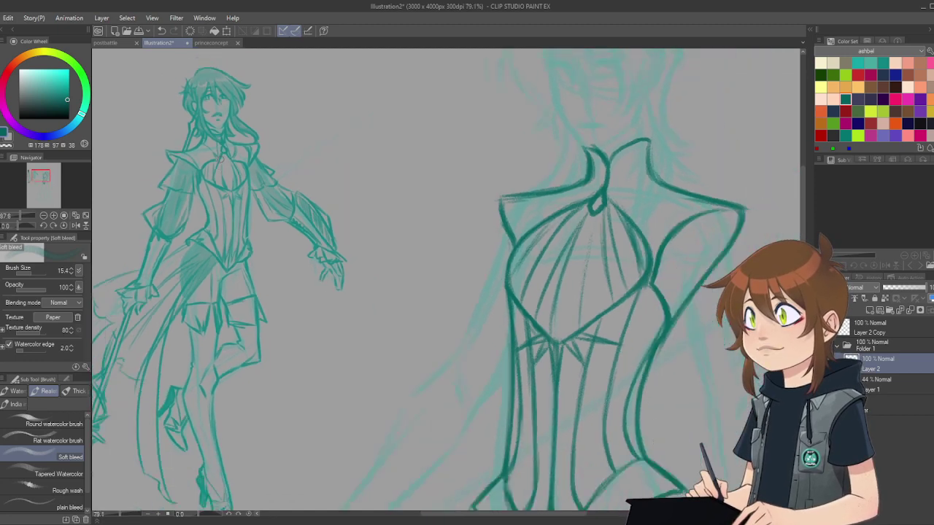
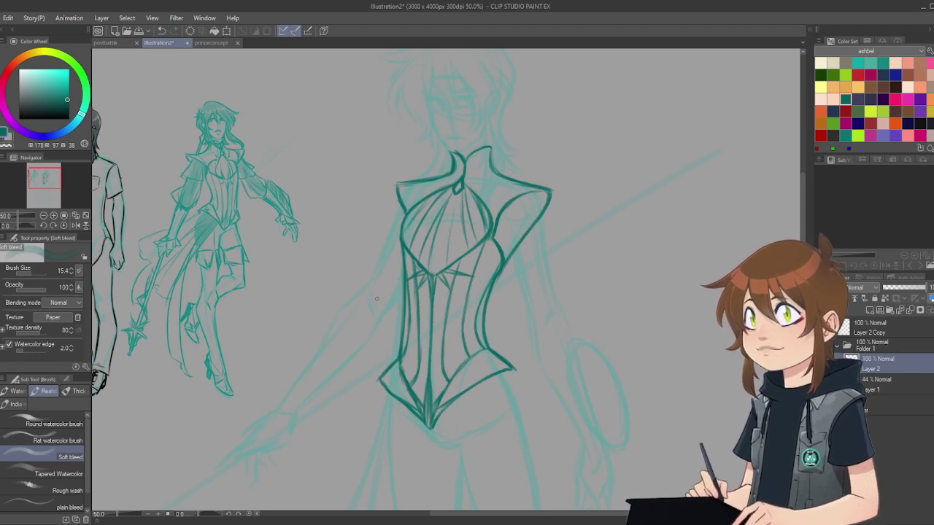
scroll(377, 298, down, 3)
scroll(481, 287, up, 4)
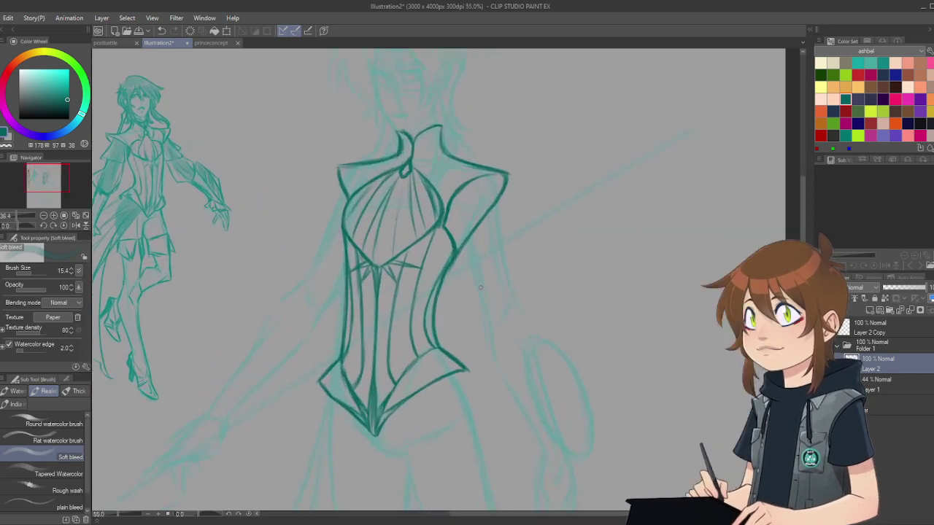
Step: Draw inner trim lines with the Design pencil along the raised collar and beside the buckler-side shoulder opening of the bodice
scroll(481, 288, up, 1)
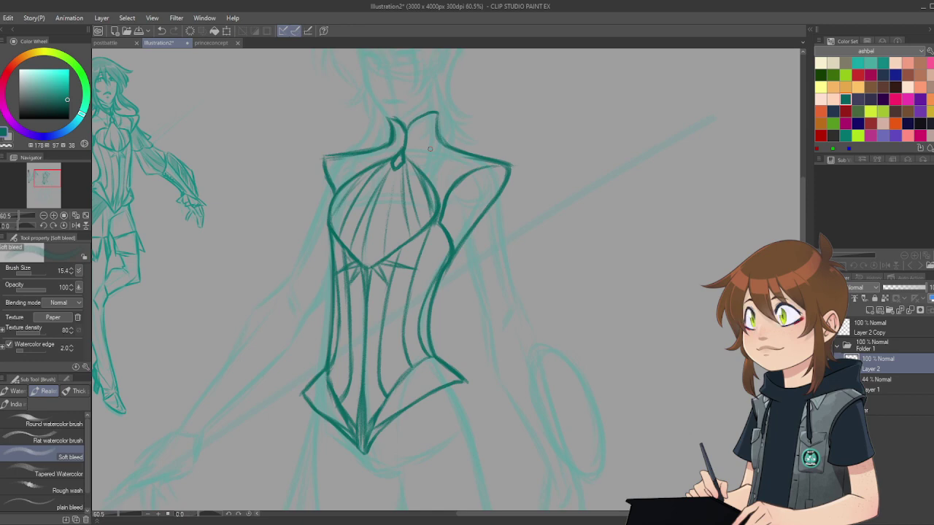
key(p)
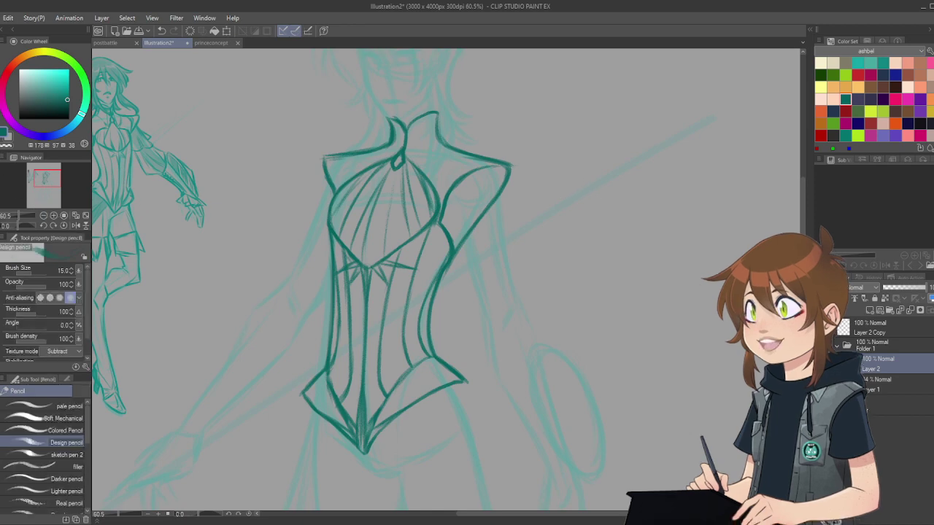
click(43, 225)
click(42, 225)
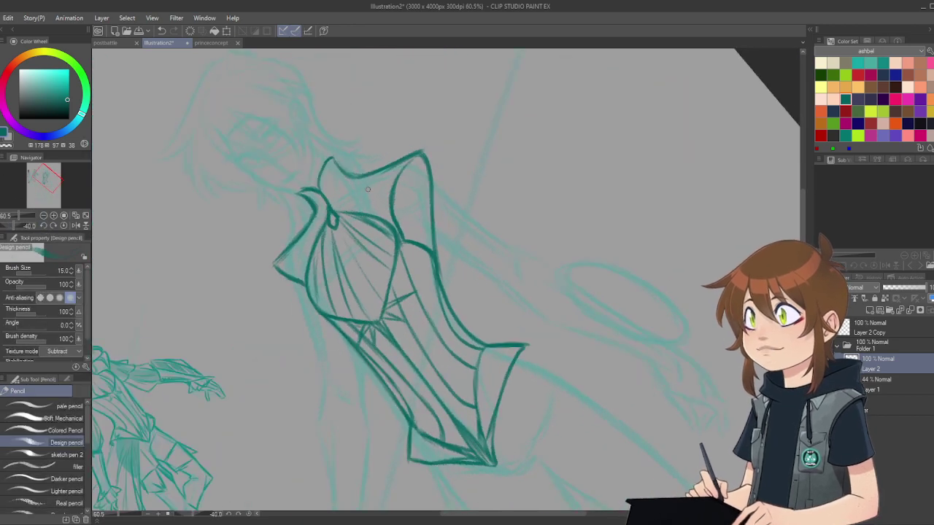
mouse_move(379, 170)
mouse_down()
mouse_move(381, 208)
mouse_move(400, 233)
mouse_up()
drag(324, 169, 348, 211)
drag(303, 192, 324, 223)
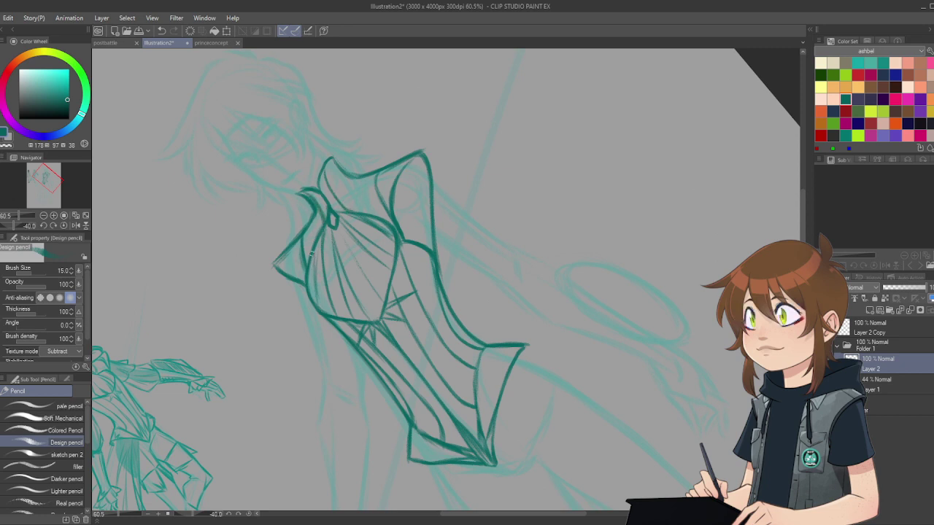
click(64, 225)
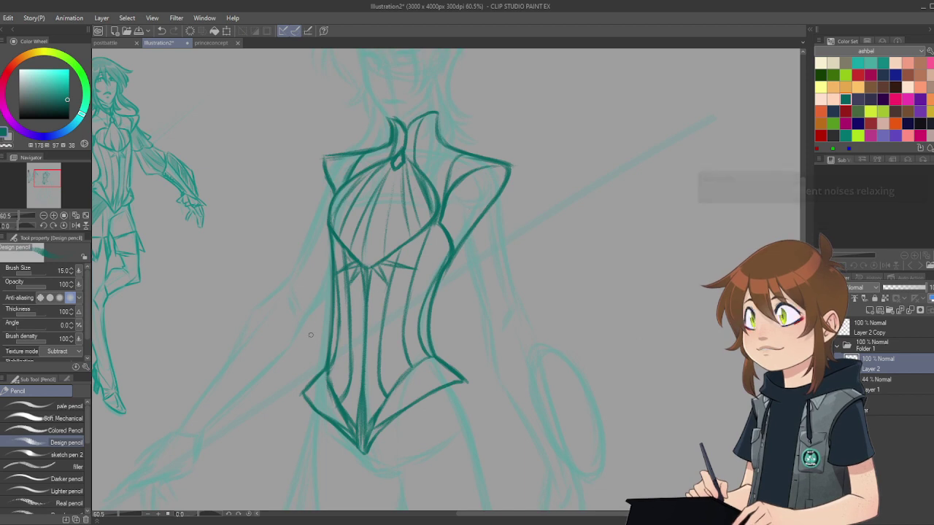
key(e)
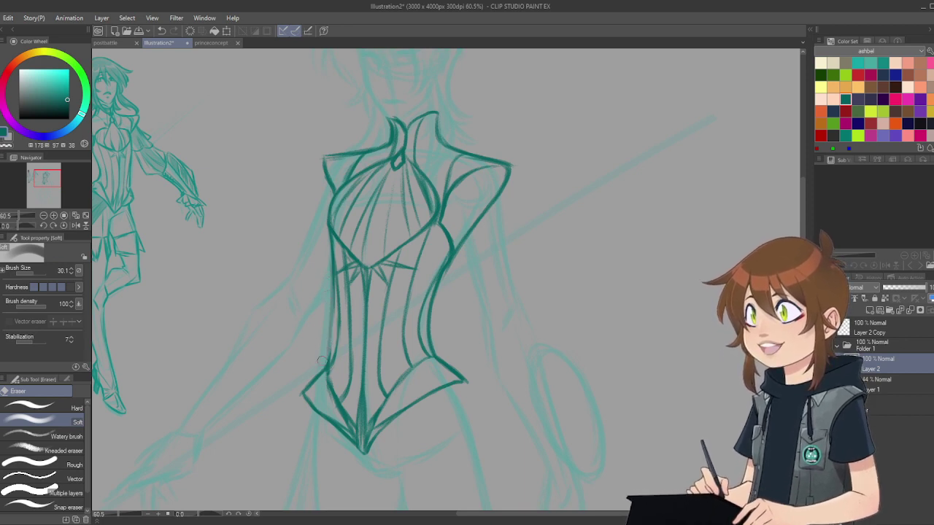
click(880, 389)
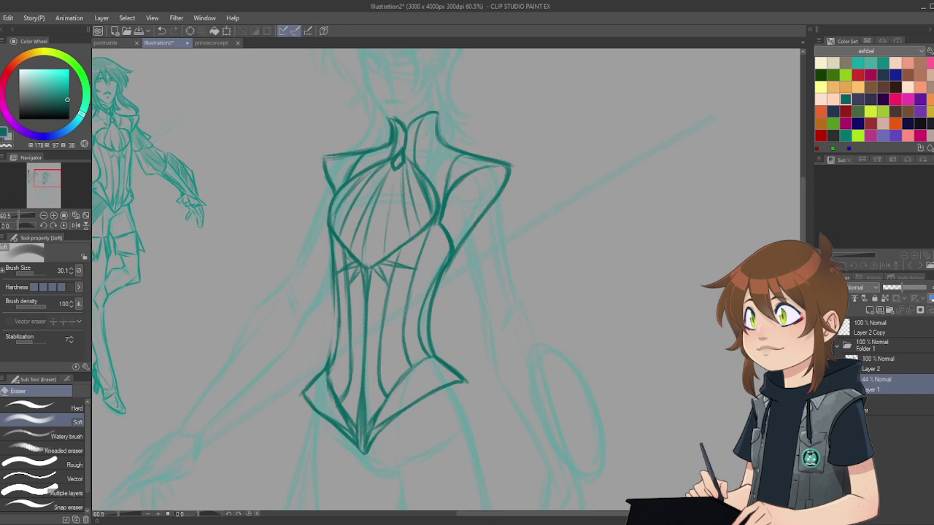
click(875, 363)
key(p)
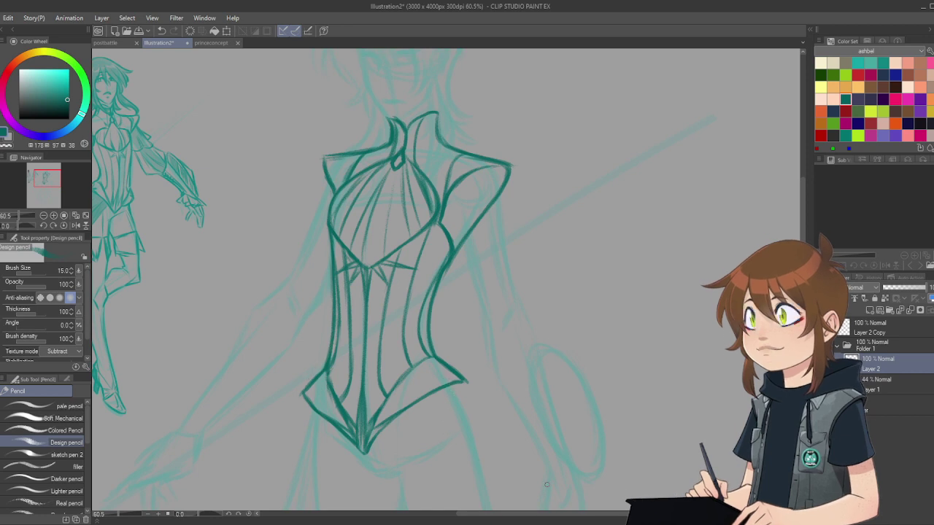
Step: Reinforce the line of the raised collar on the buckler side where it runs down towards the shoulder
drag(599, 516, 594, 494)
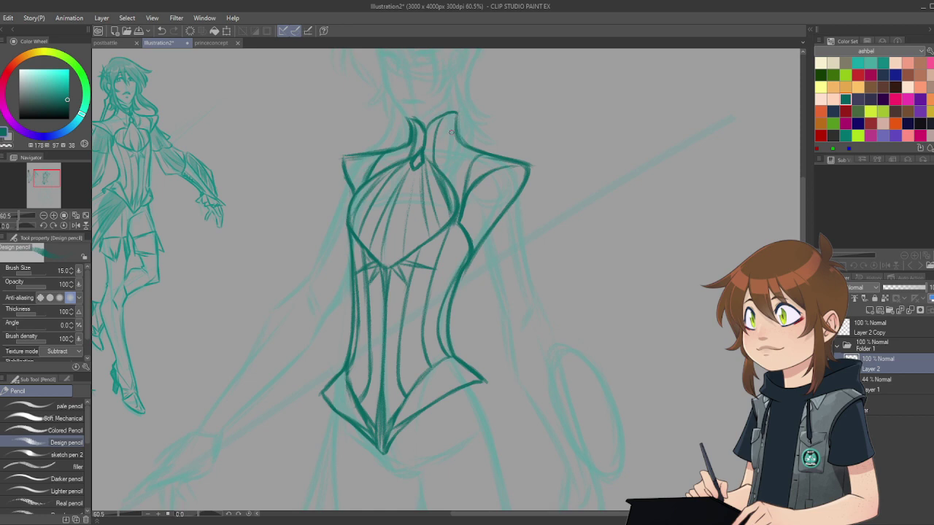
mouse_move(447, 139)
mouse_down()
mouse_move(452, 125)
mouse_move(479, 194)
mouse_up()
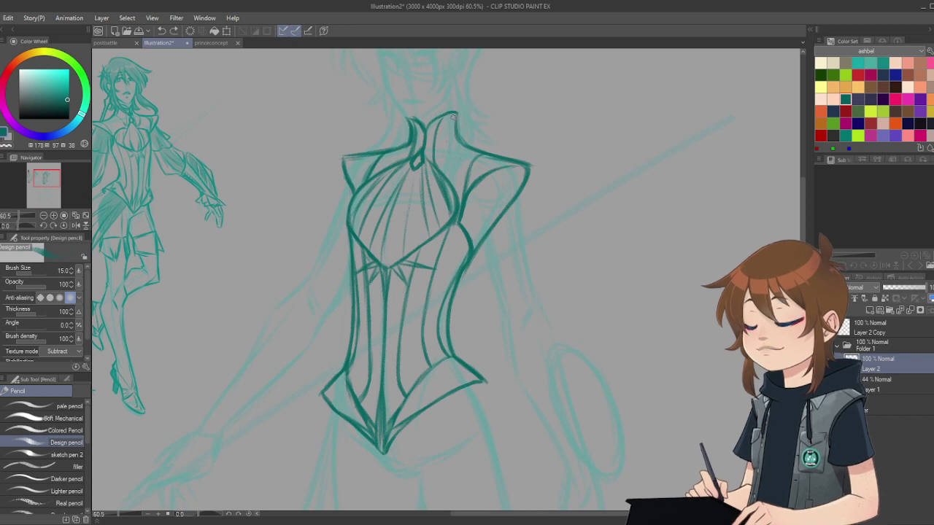
drag(458, 113, 455, 137)
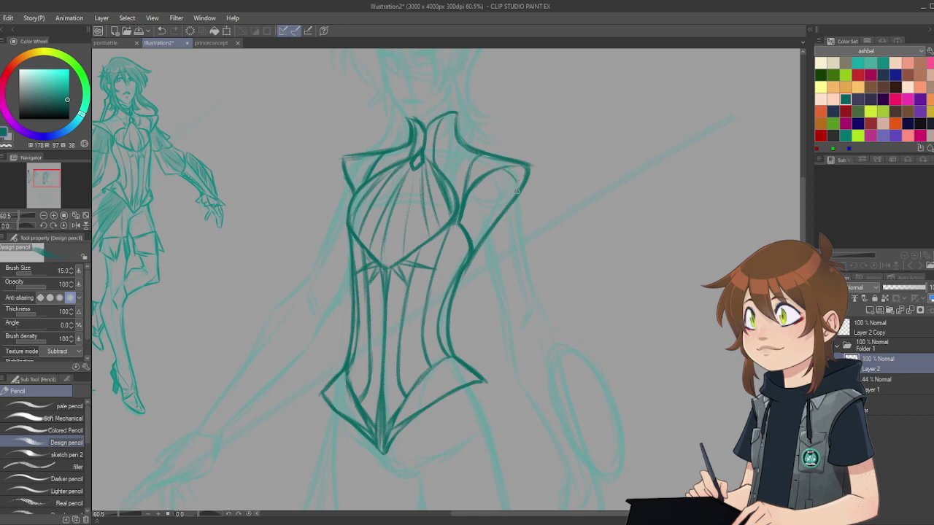
Step: Draw both edges of the buckler-side upper arm and erase the shoulder piece's edge where it crosses the arm
drag(510, 174, 520, 226)
drag(519, 187, 536, 292)
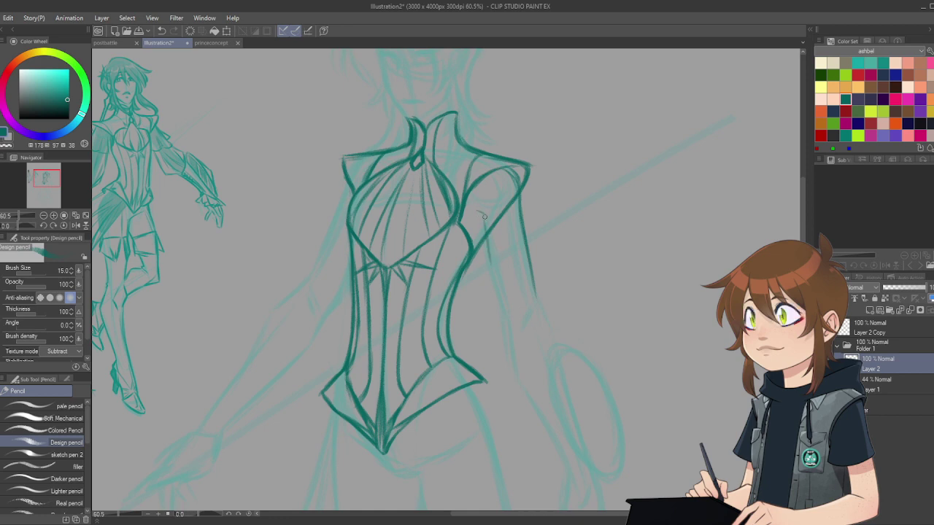
drag(484, 216, 505, 299)
drag(493, 267, 512, 325)
drag(499, 283, 511, 324)
drag(486, 224, 472, 256)
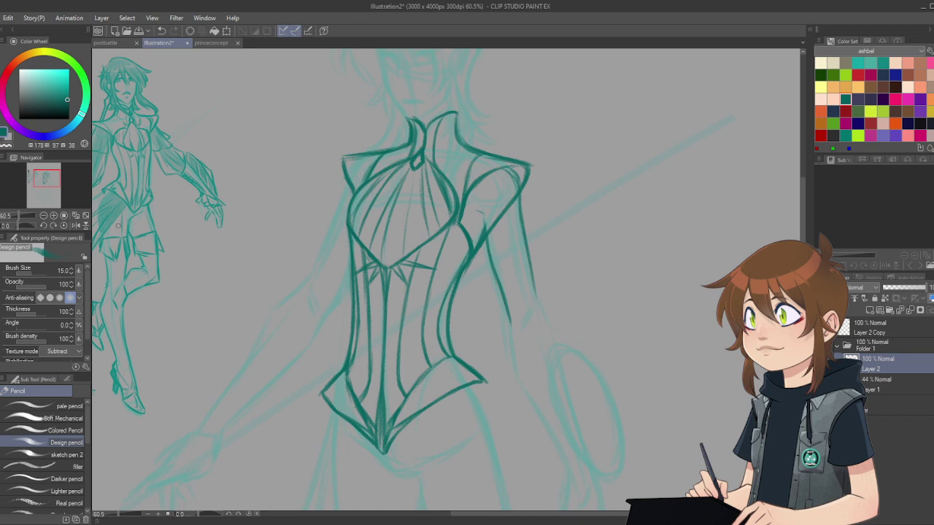
key(e)
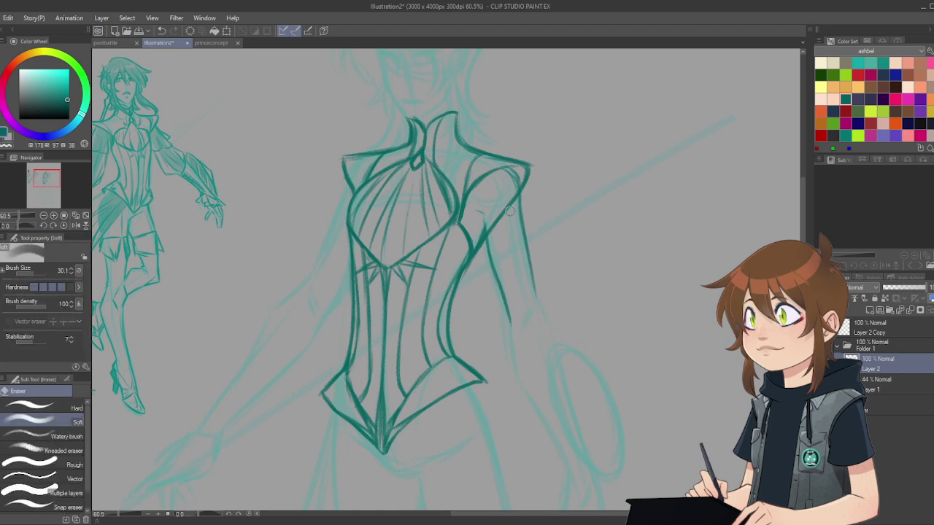
mouse_move(493, 213)
mouse_down()
mouse_move(495, 246)
mouse_move(513, 195)
mouse_up()
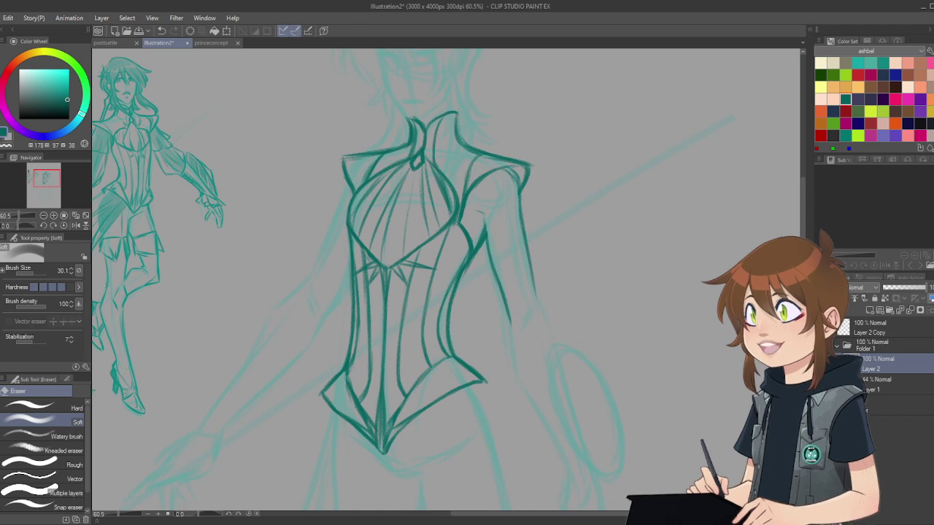
Step: Try an inner contour for the buckler-side forearm from elbow to wrist, and erase it
scroll(511, 292, down, 3)
scroll(416, 209, down, 1)
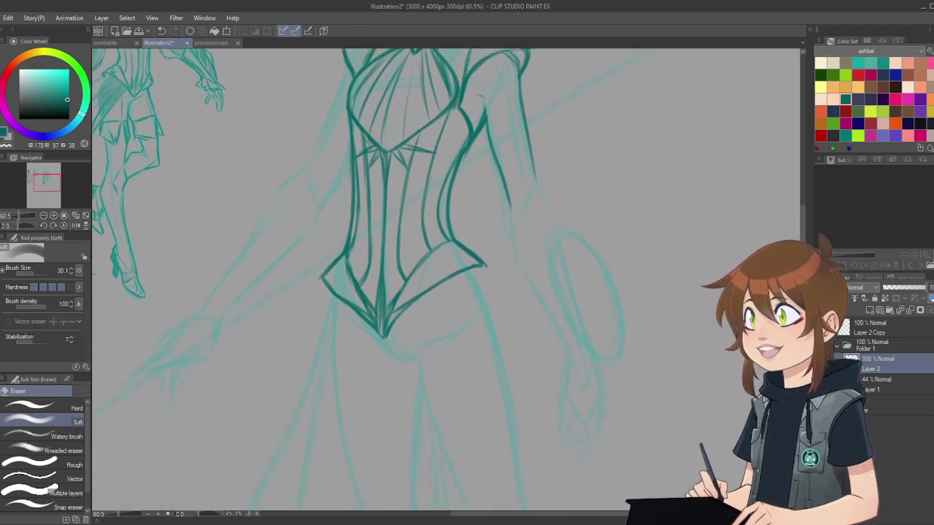
key(p)
mouse_move(510, 226)
mouse_down()
mouse_move(514, 262)
mouse_move(514, 249)
mouse_move(531, 284)
mouse_move(513, 243)
mouse_move(564, 344)
mouse_up()
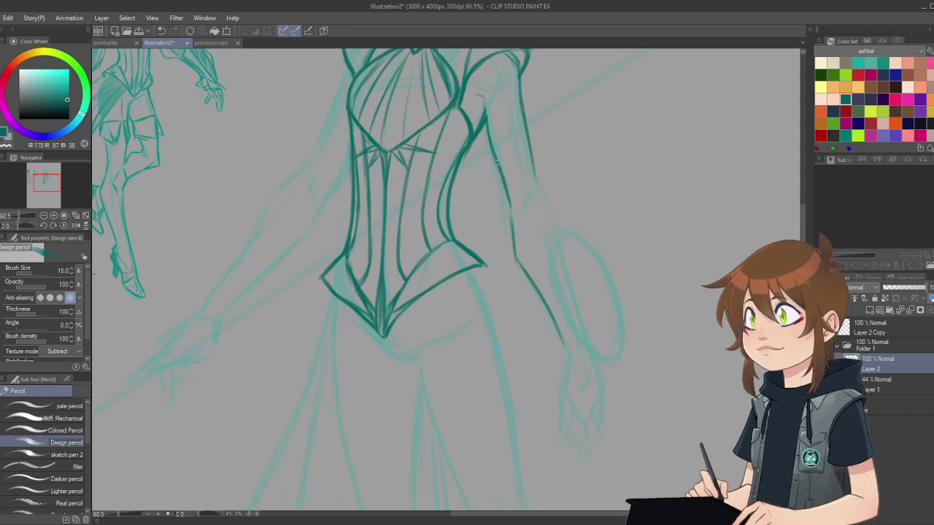
key(e)
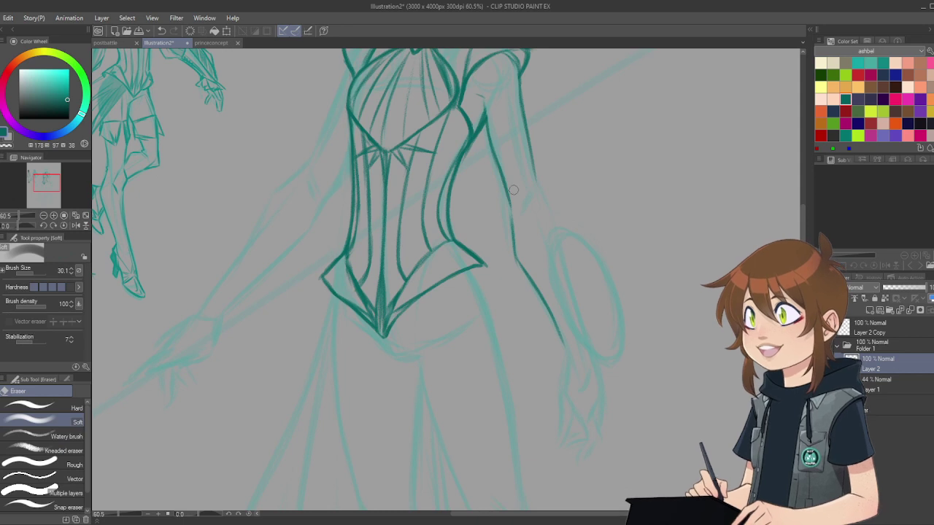
mouse_move(505, 162)
mouse_down()
mouse_move(519, 276)
mouse_move(566, 351)
mouse_up()
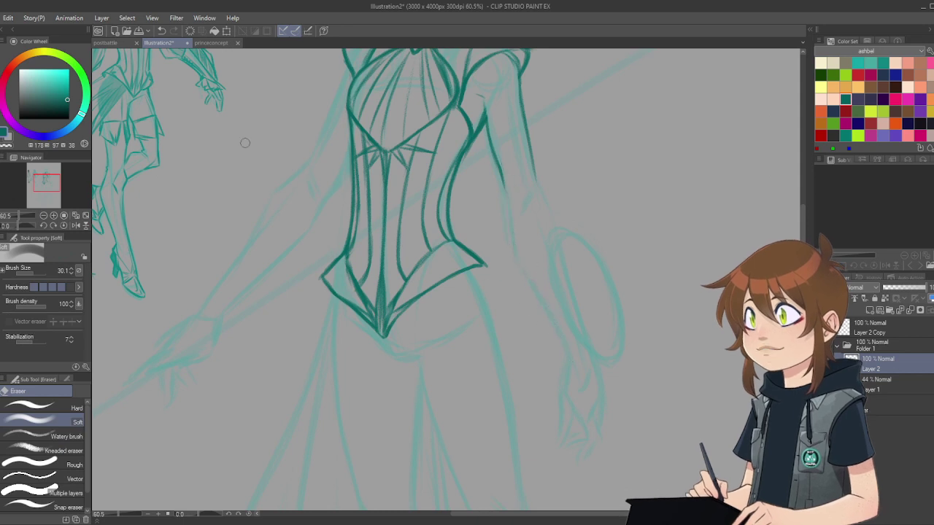
Step: Try a full forearm outline with a slanted wrist line over the buckler sketch, and erase it with a large soft eraser
key(p)
mouse_move(502, 183)
mouse_down()
mouse_move(521, 258)
mouse_move(507, 237)
mouse_move(531, 281)
mouse_up()
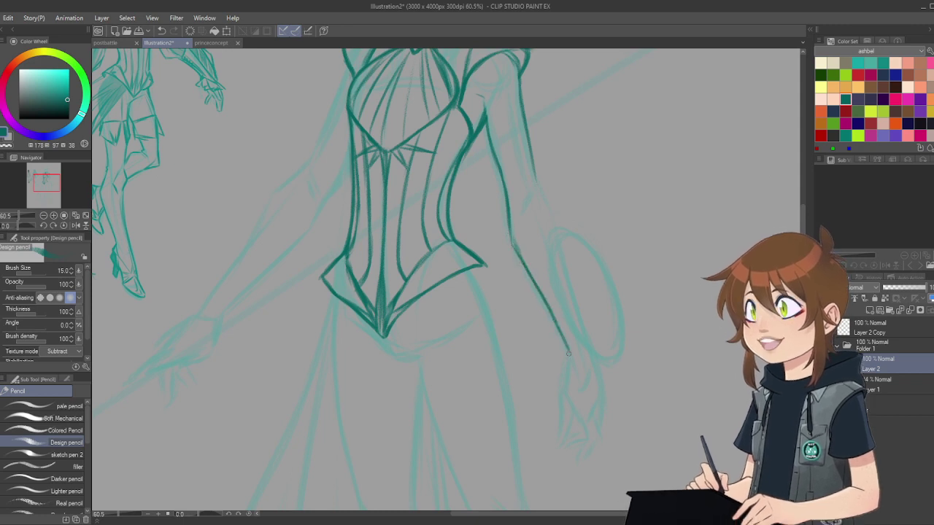
drag(573, 321, 568, 348)
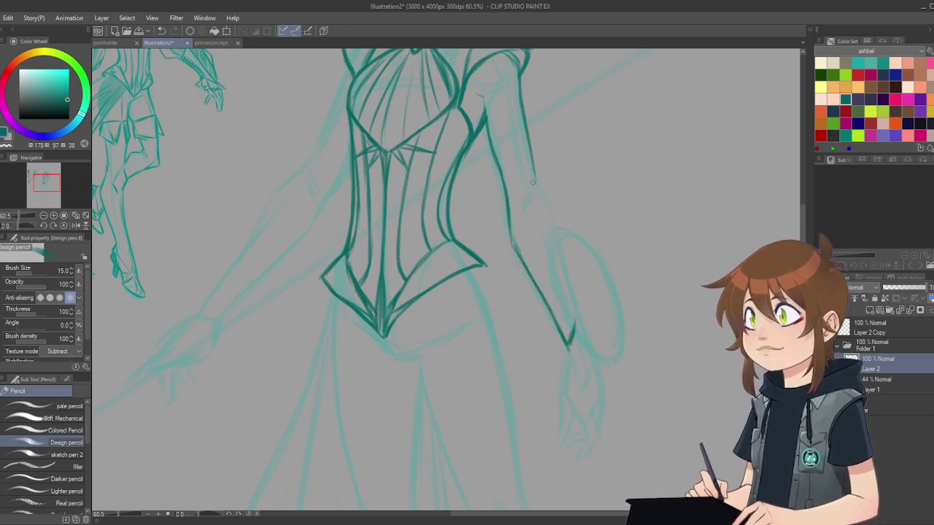
drag(530, 157, 567, 312)
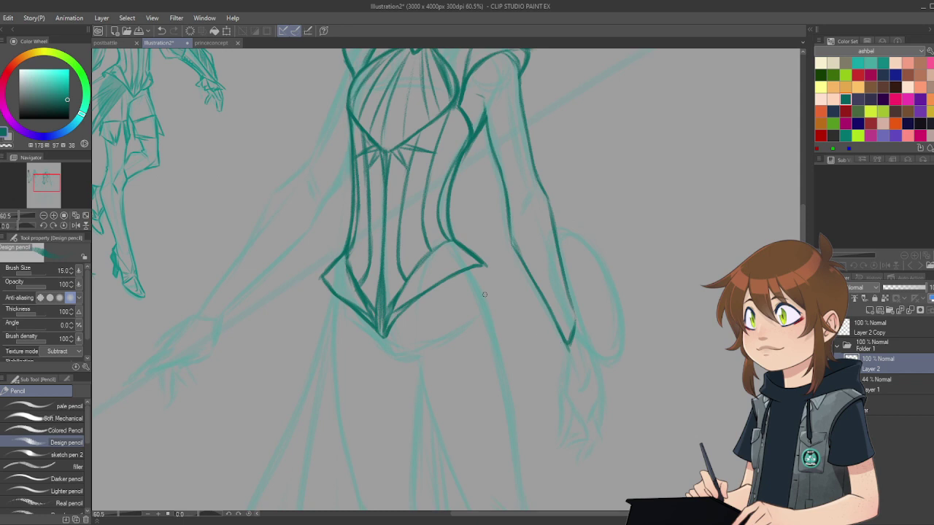
key(e)
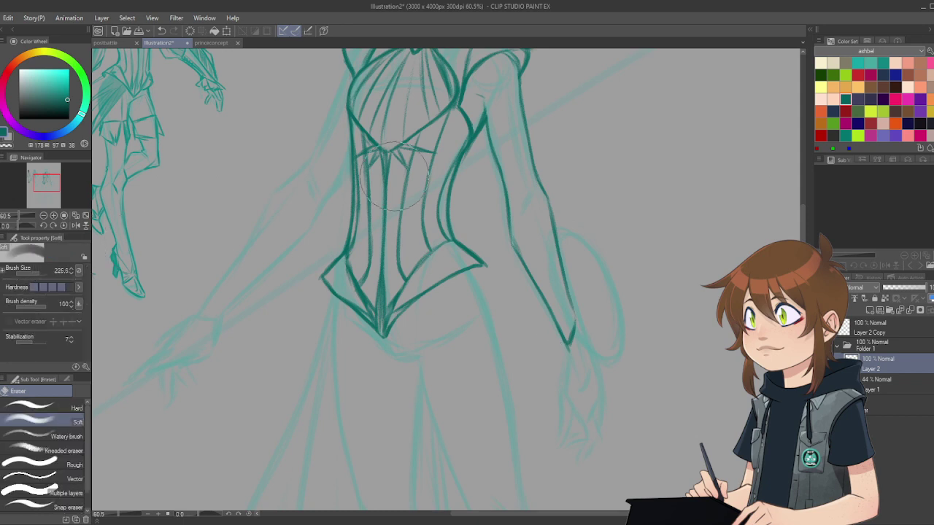
mouse_move(521, 240)
mouse_down()
mouse_move(567, 250)
mouse_move(577, 321)
mouse_up()
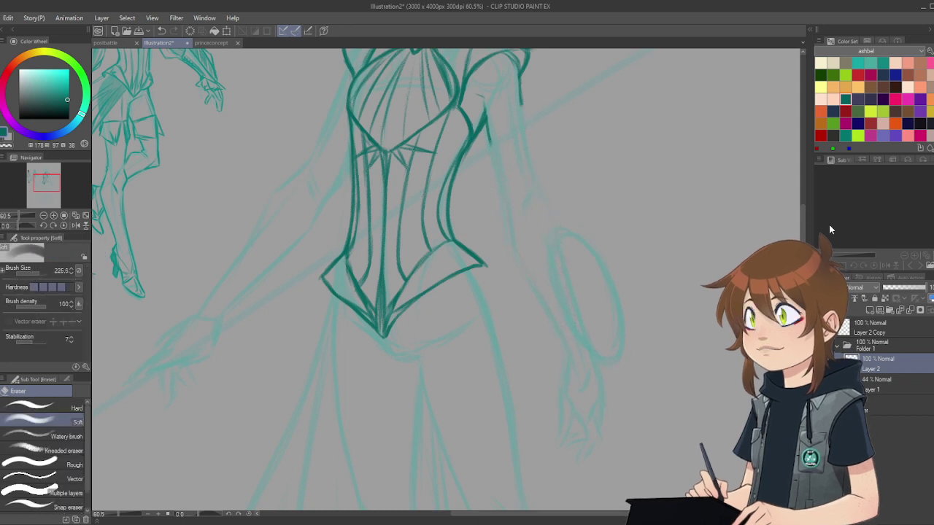
Step: Redraw the buckler-side upper arm's outer edge and a continuous inner edge from the armpit to the wrist, closer to the hip
scroll(448, 230, up, 3)
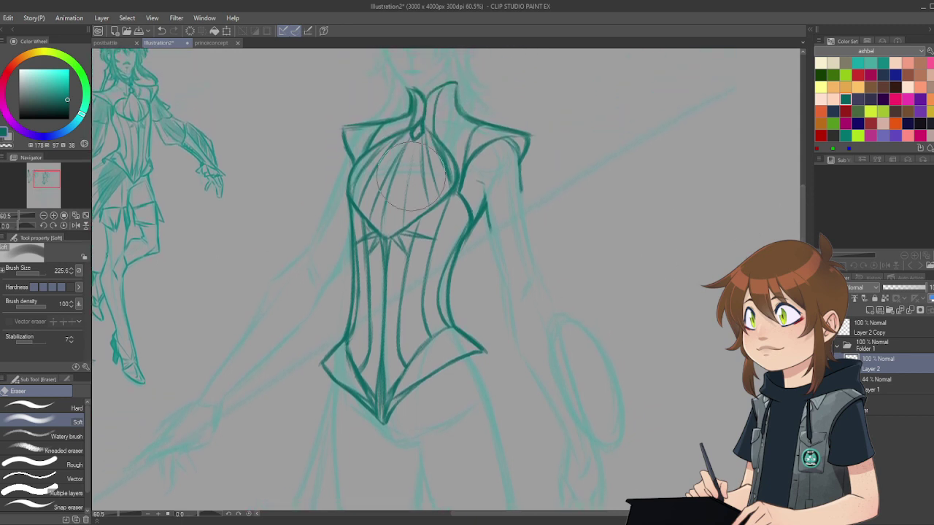
key(p)
drag(522, 177, 527, 251)
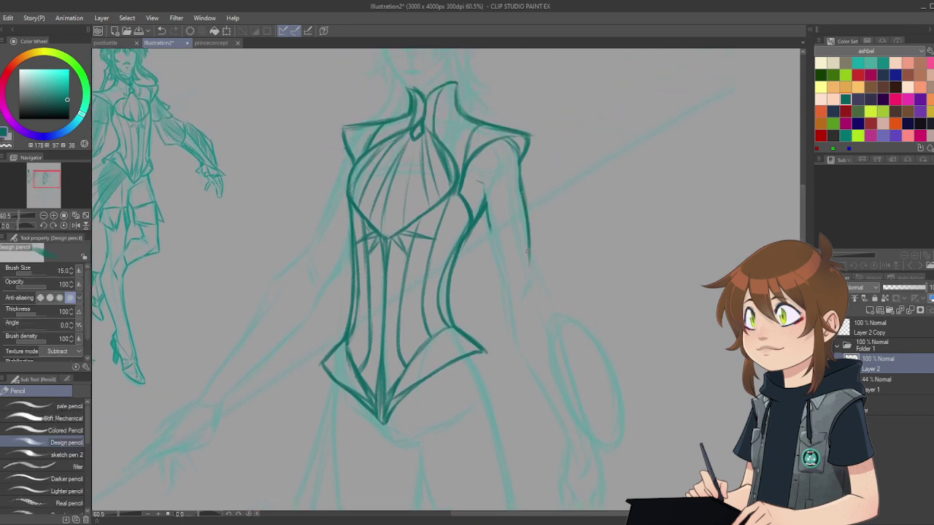
mouse_move(489, 217)
mouse_down()
mouse_move(504, 285)
mouse_move(497, 255)
mouse_move(500, 317)
mouse_move(503, 301)
mouse_move(519, 353)
mouse_up()
drag(505, 320, 532, 395)
drag(513, 337, 542, 436)
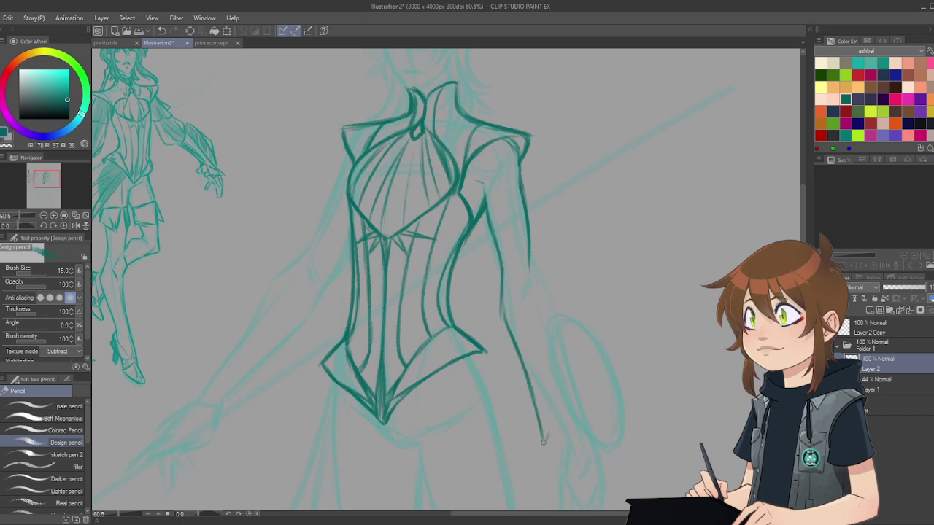
Step: Draw a short slanted wrist line and the outer arm edge from the elbow down to meet it
drag(550, 423, 543, 440)
drag(526, 248, 550, 369)
drag(546, 337, 556, 409)
drag(550, 357, 557, 412)
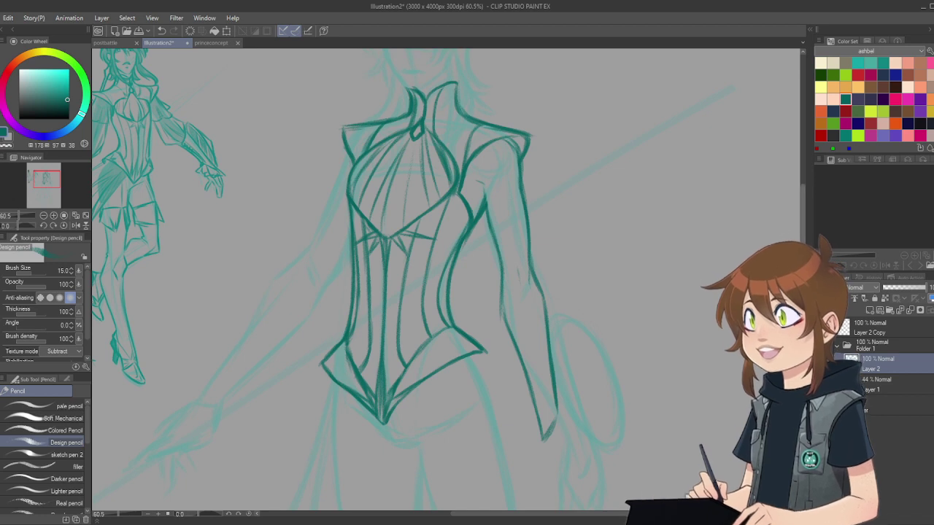
Step: Draw the buckler-side hand below the wrist, outlining its back, the thumb and the loosely curled fingers
scroll(566, 505, down, 3)
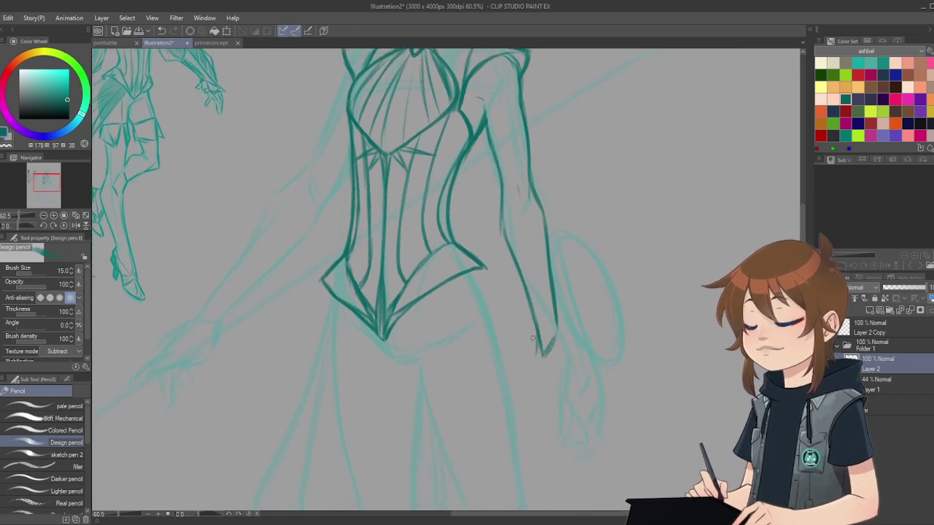
mouse_move(538, 338)
mouse_down()
mouse_move(530, 372)
mouse_move(550, 369)
mouse_move(533, 366)
mouse_move(562, 407)
mouse_up()
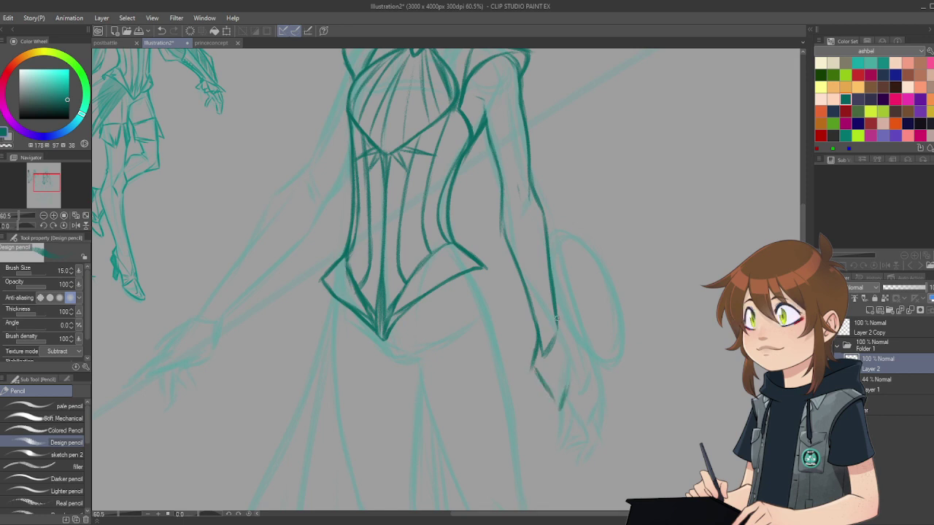
mouse_move(556, 317)
mouse_down()
mouse_move(570, 369)
mouse_move(533, 393)
mouse_move(533, 421)
mouse_up()
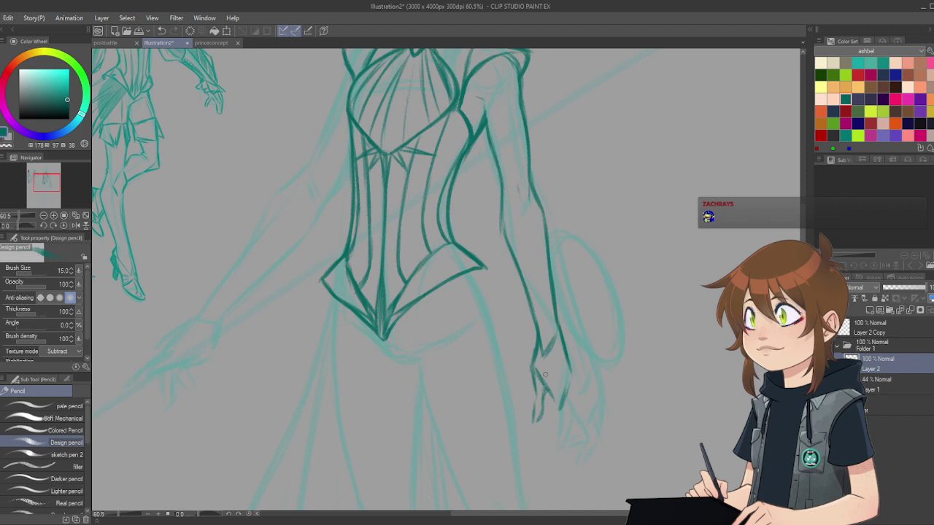
drag(565, 387, 563, 418)
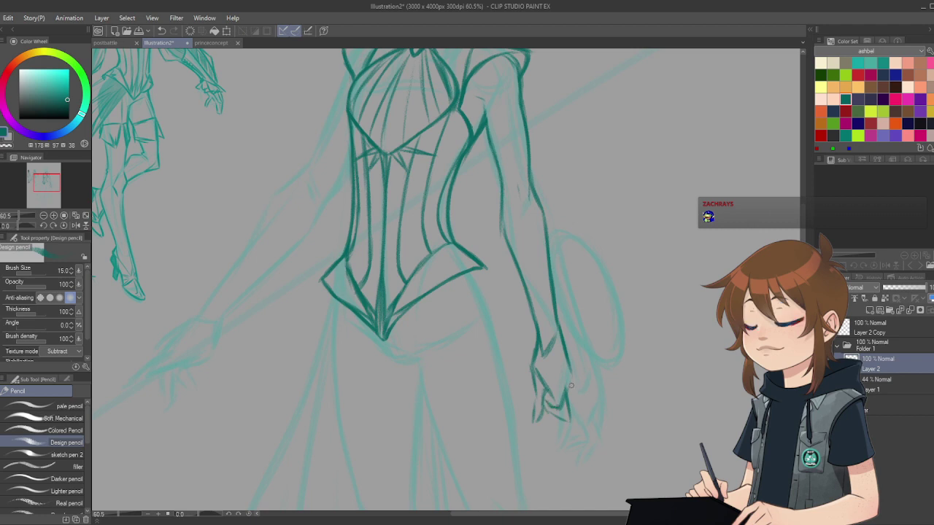
drag(574, 373, 569, 406)
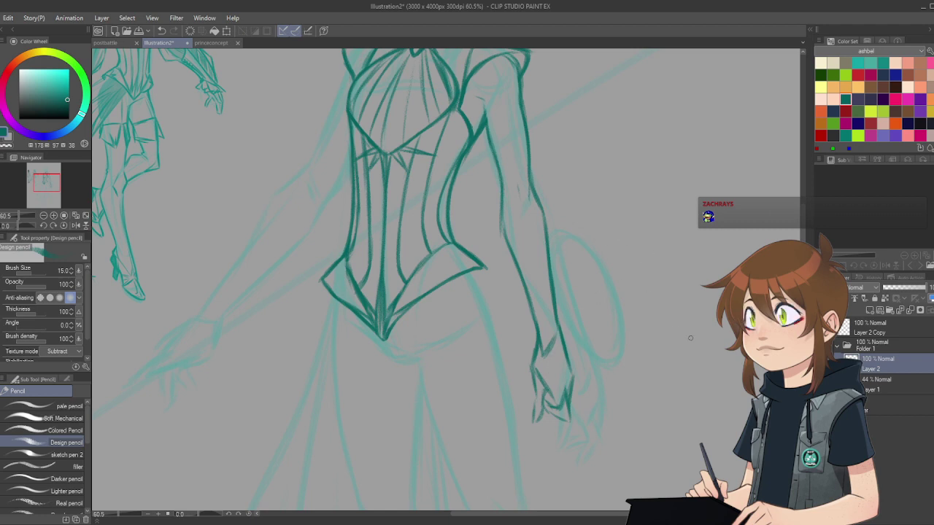
drag(663, 172, 744, 172)
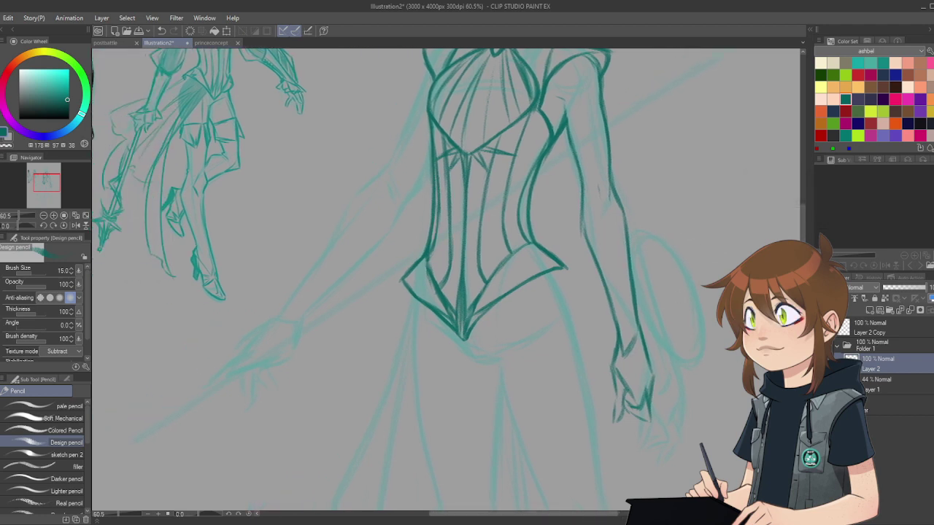
drag(642, 236, 642, 282)
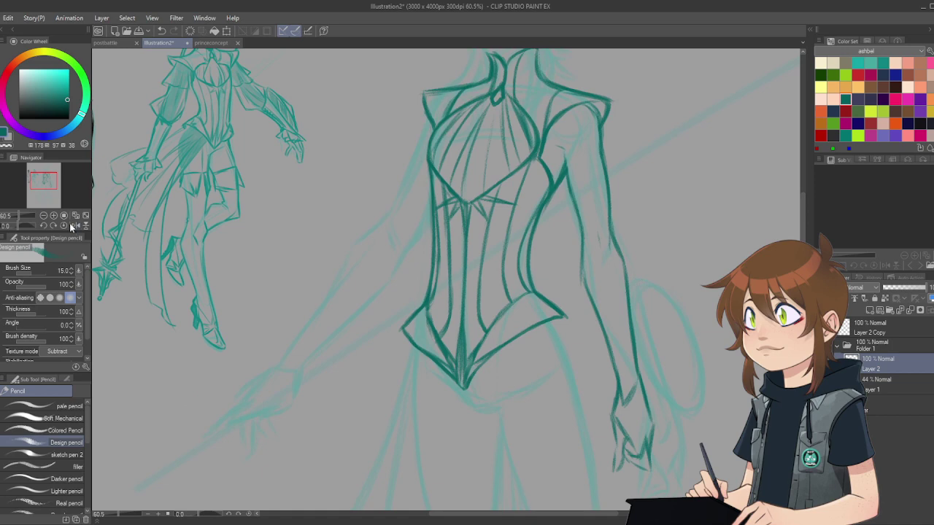
Step: Rotate the canvas to -30° and draw both edges of the staff-side arm from the shoulder cap and armpit down to the wrist
click(44, 226)
click(44, 226)
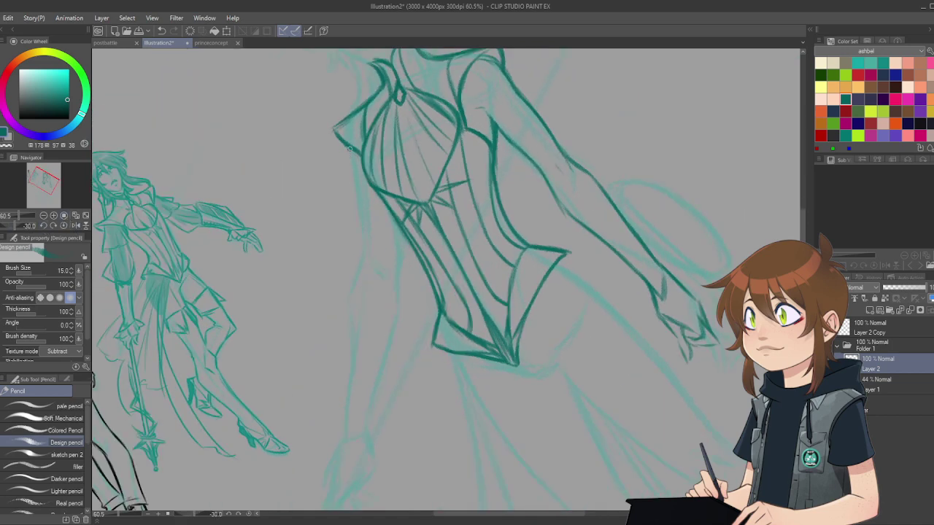
mouse_move(352, 146)
mouse_down()
mouse_move(367, 243)
mouse_move(398, 307)
mouse_up()
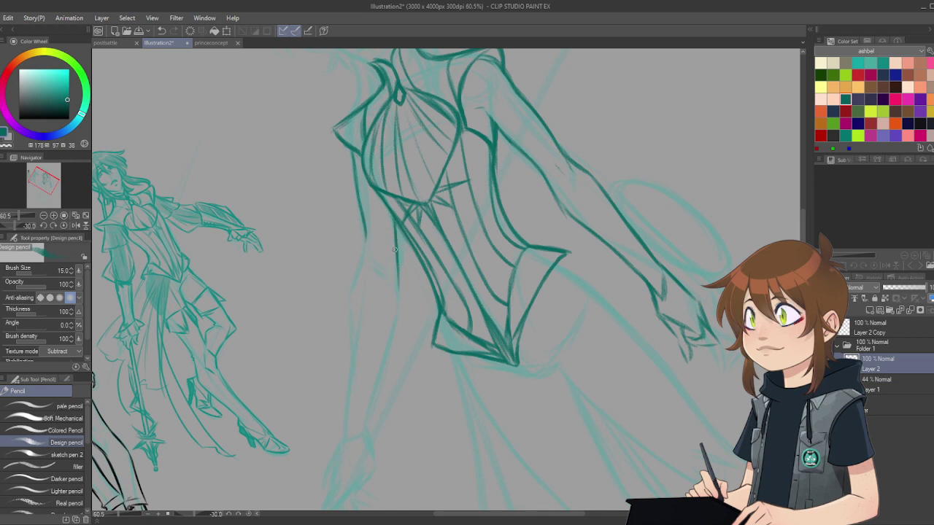
mouse_move(395, 249)
mouse_down()
mouse_move(399, 305)
mouse_move(395, 263)
mouse_move(393, 324)
mouse_move(400, 287)
mouse_move(374, 405)
mouse_up()
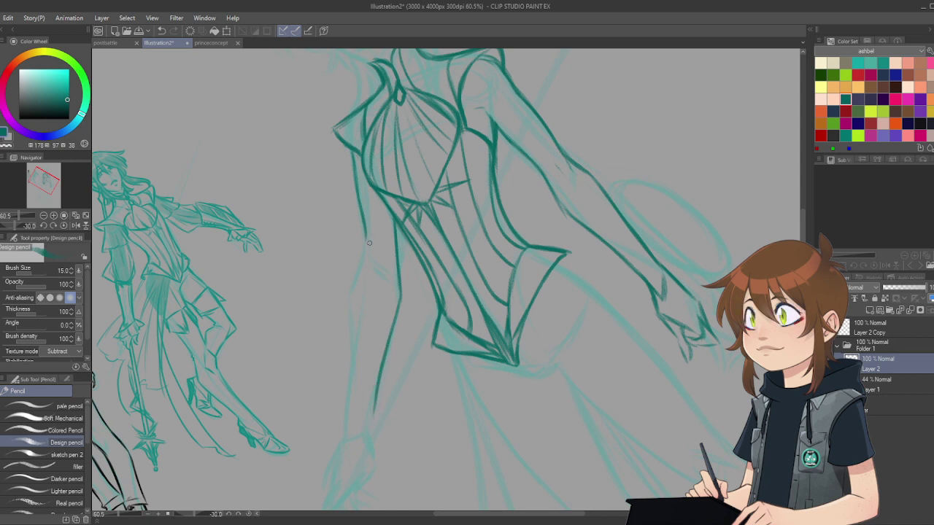
mouse_move(364, 240)
mouse_down()
mouse_move(357, 278)
mouse_move(366, 242)
mouse_move(359, 315)
mouse_up()
drag(359, 280, 354, 367)
drag(359, 332, 355, 394)
drag(358, 362, 354, 405)
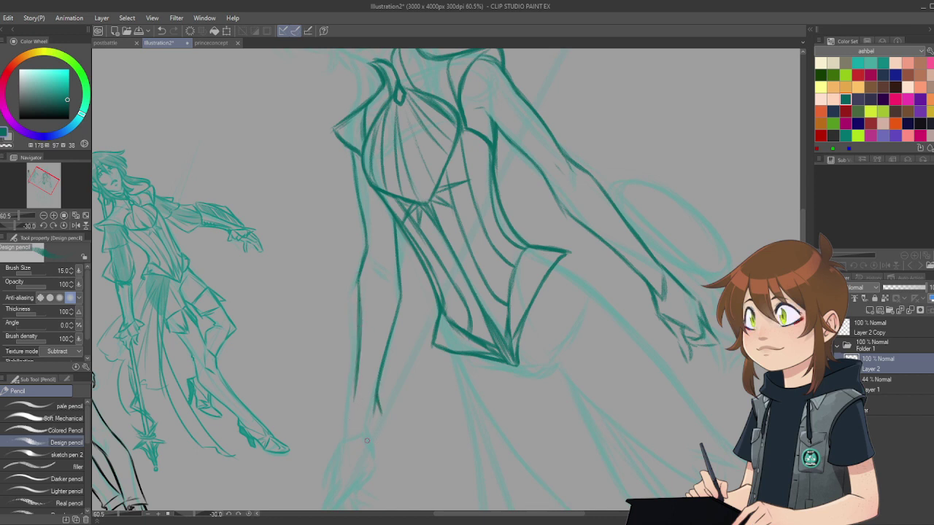
Step: Draw the staff-side hand at the end of the forearm, outlining its back, the thumb and the curled fingers
key(e)
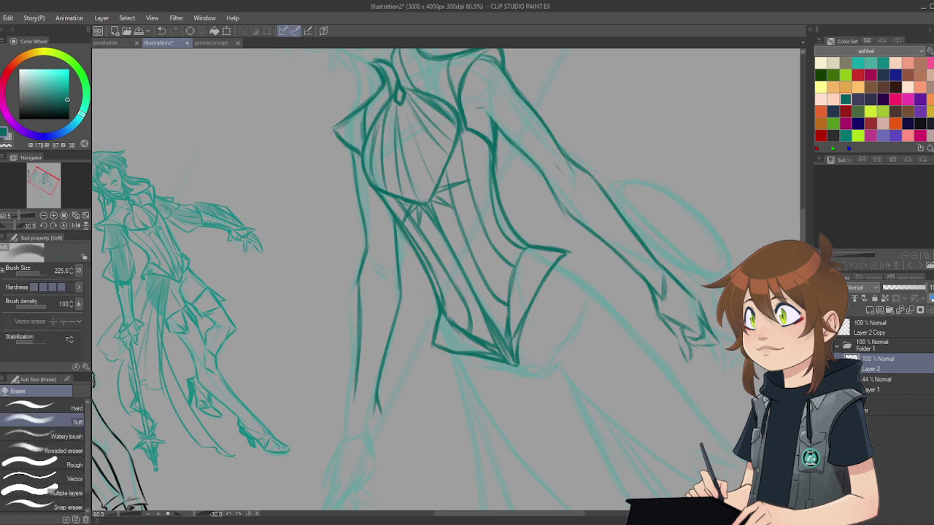
click(36, 273)
key(p)
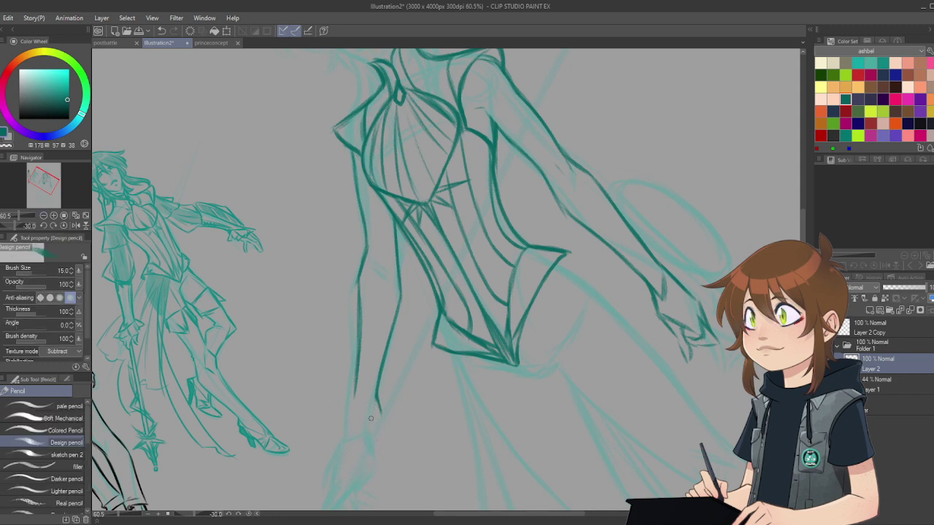
drag(373, 411, 363, 442)
mouse_move(355, 392)
mouse_down()
mouse_move(347, 430)
mouse_move(358, 471)
mouse_move(369, 454)
mouse_move(370, 461)
mouse_up()
mouse_move(379, 409)
mouse_down()
mouse_move(370, 433)
mouse_move(350, 434)
mouse_move(352, 422)
mouse_move(349, 442)
mouse_move(377, 460)
mouse_move(368, 457)
mouse_move(379, 460)
mouse_move(378, 431)
mouse_move(385, 450)
mouse_move(378, 417)
mouse_move(394, 436)
mouse_up()
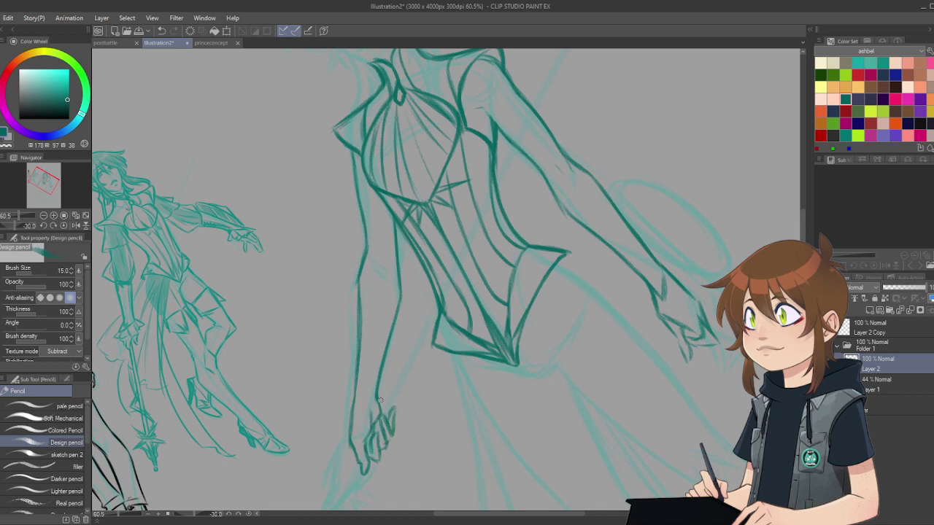
drag(378, 402, 385, 416)
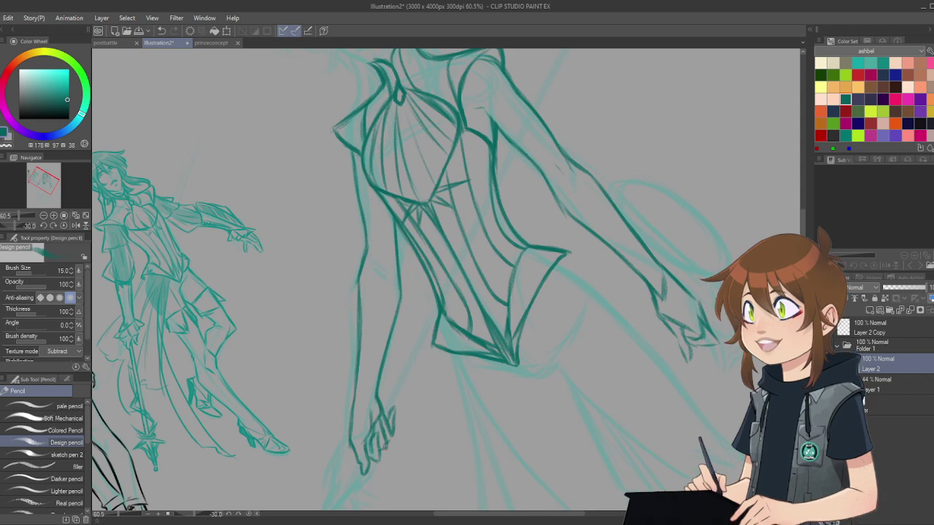
Step: Reset the canvas rotation and examine the whole figure's proportions with both arms in place
scroll(392, 336, down, 2)
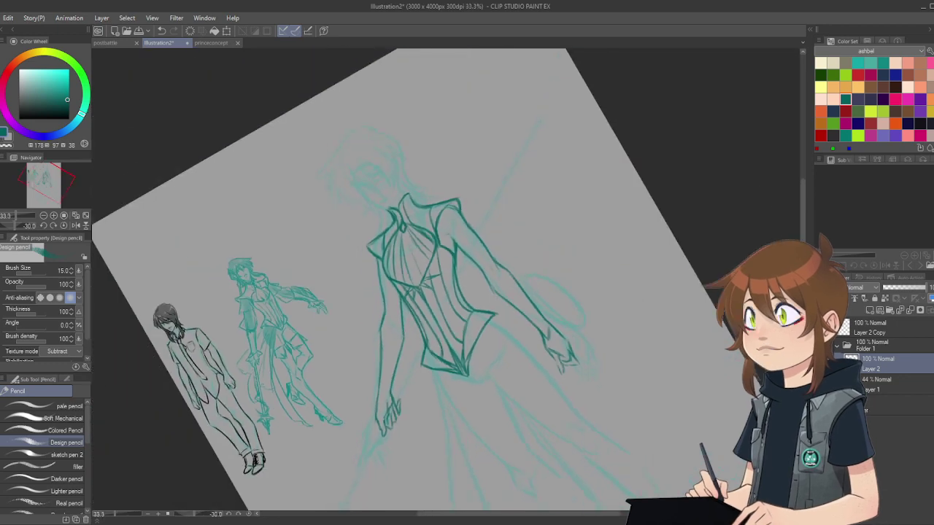
click(64, 225)
scroll(455, 180, down, 2)
scroll(456, 211, down, 2)
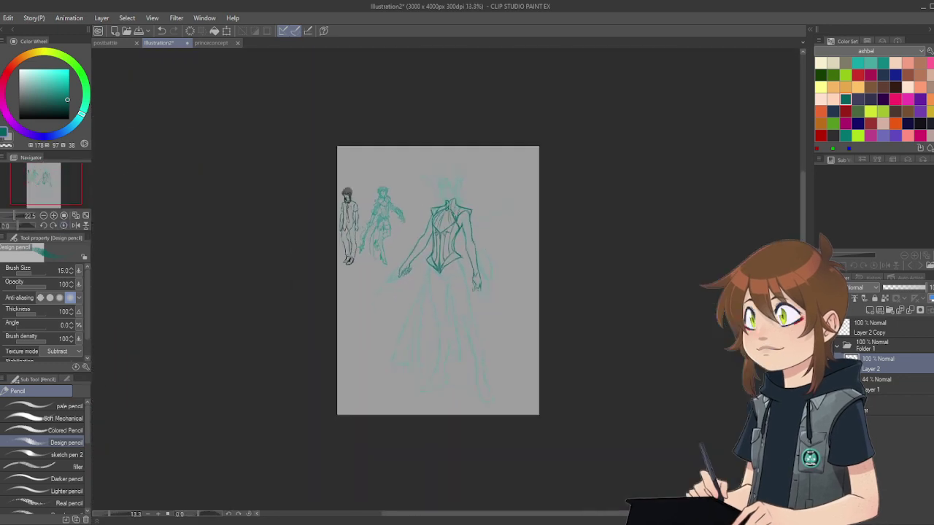
scroll(477, 247, up, 3)
scroll(474, 244, down, 2)
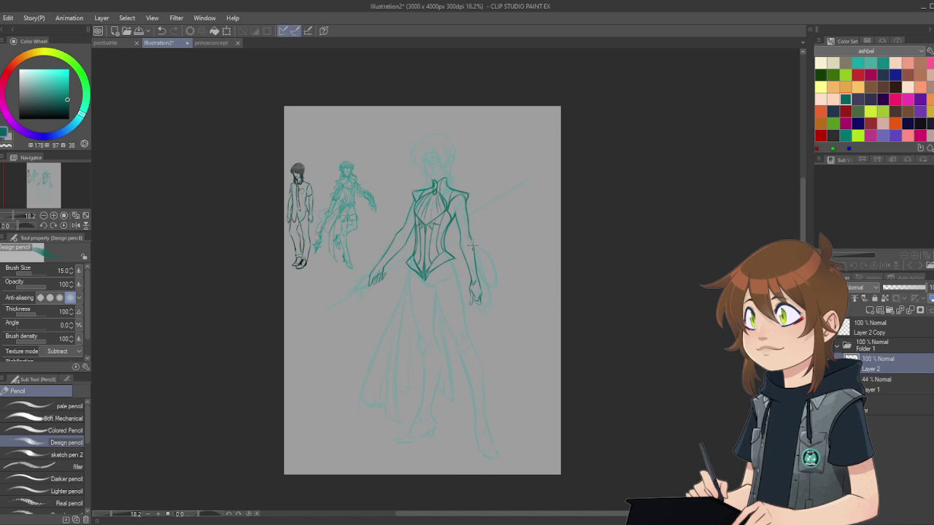
scroll(473, 246, up, 3)
scroll(462, 244, down, 1)
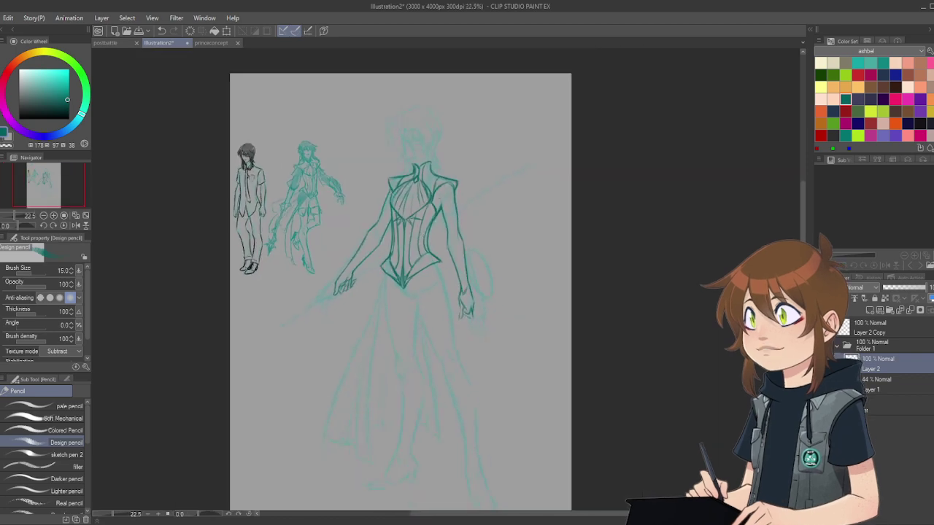
scroll(505, 195, up, 3)
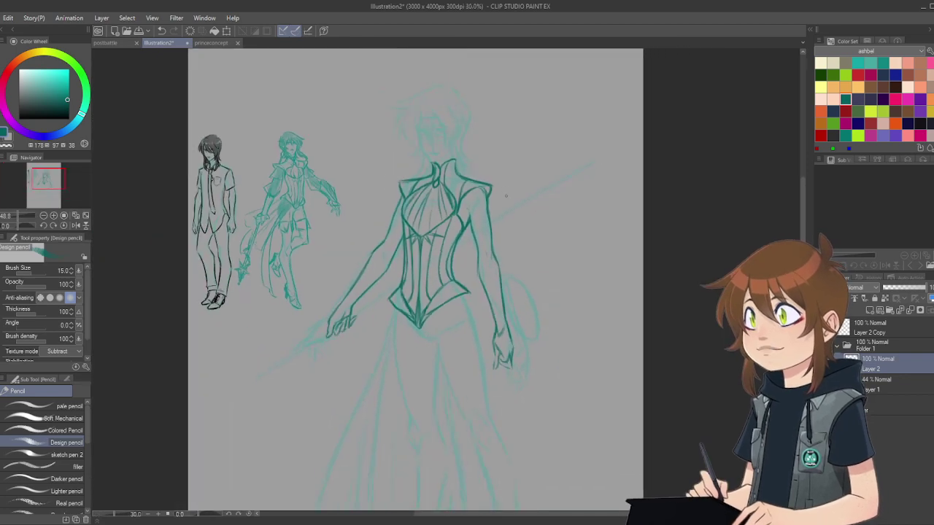
scroll(506, 196, down, 2)
Step: Draw the buckler-side thigh's inner edge from the crotch and outer edge from the hip to the knee, and add a fold at the bodice's hip corner
scroll(463, 293, up, 5)
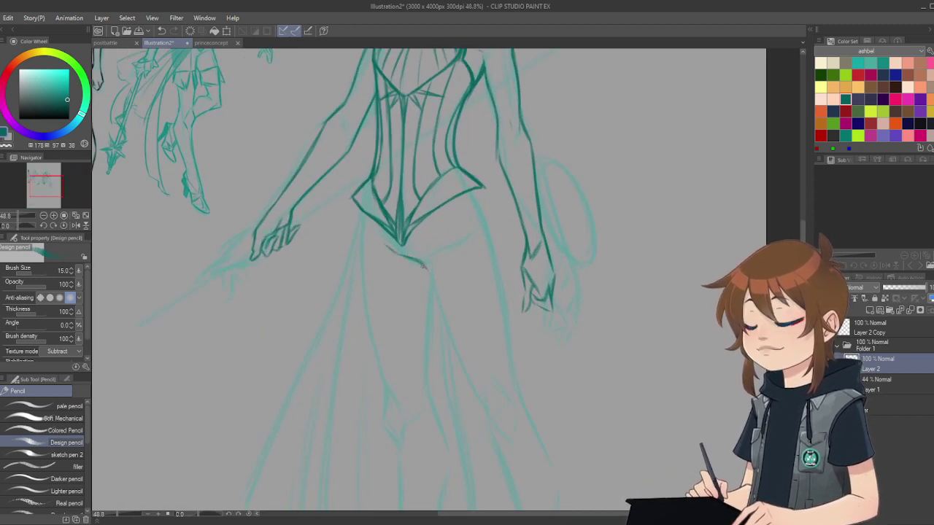
mouse_move(422, 266)
mouse_down()
mouse_move(448, 362)
mouse_move(436, 302)
mouse_move(481, 398)
mouse_move(449, 340)
mouse_move(482, 401)
mouse_up()
drag(457, 355, 512, 453)
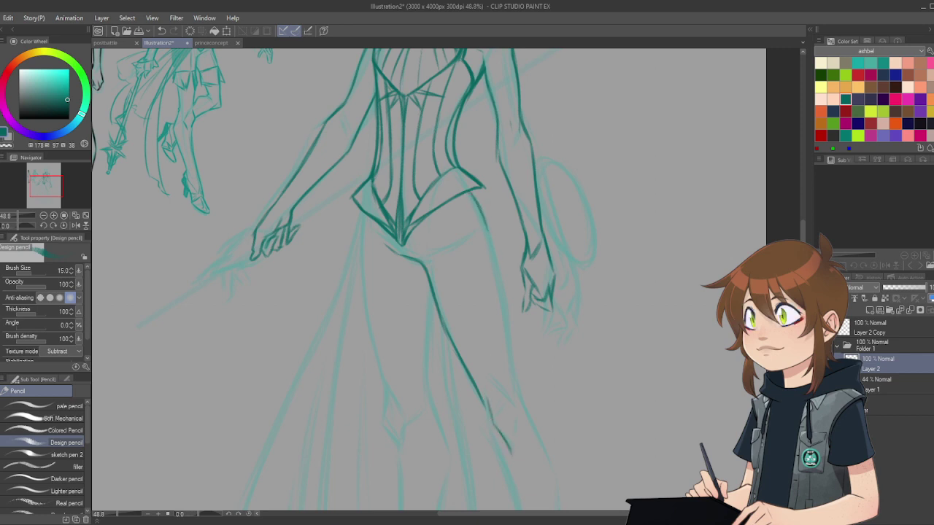
drag(482, 215, 505, 296)
key(ctrl+z)
drag(495, 260, 507, 321)
drag(500, 289, 517, 386)
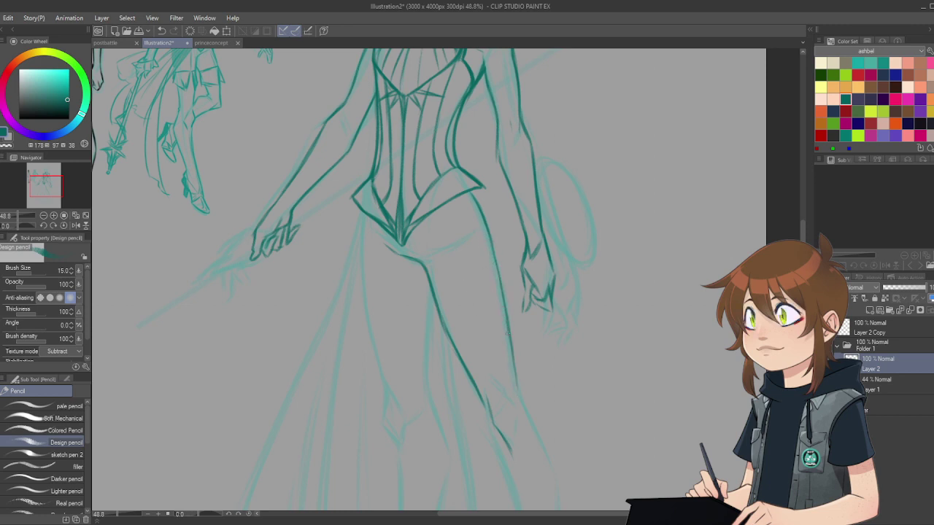
mouse_move(505, 330)
mouse_down()
mouse_move(520, 402)
mouse_move(513, 372)
mouse_move(537, 433)
mouse_up()
drag(483, 189, 477, 204)
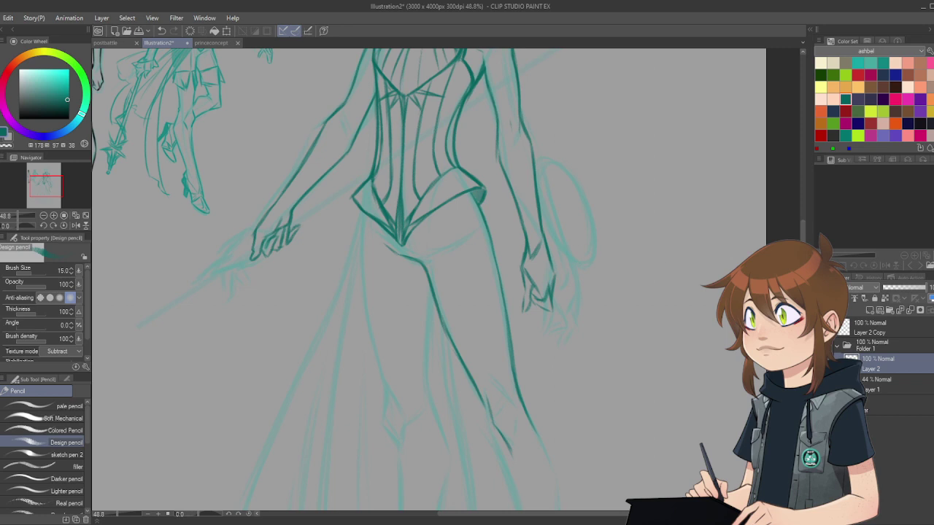
Step: Draw the buckler-side lower leg, tracing its inner and outer edges from the knee down to the ankle
scroll(491, 227, down, 5)
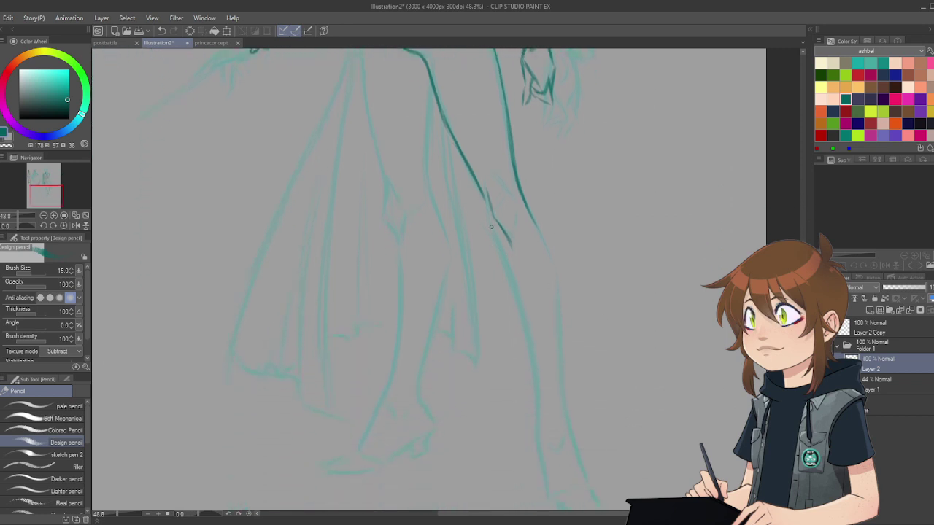
drag(500, 241, 537, 426)
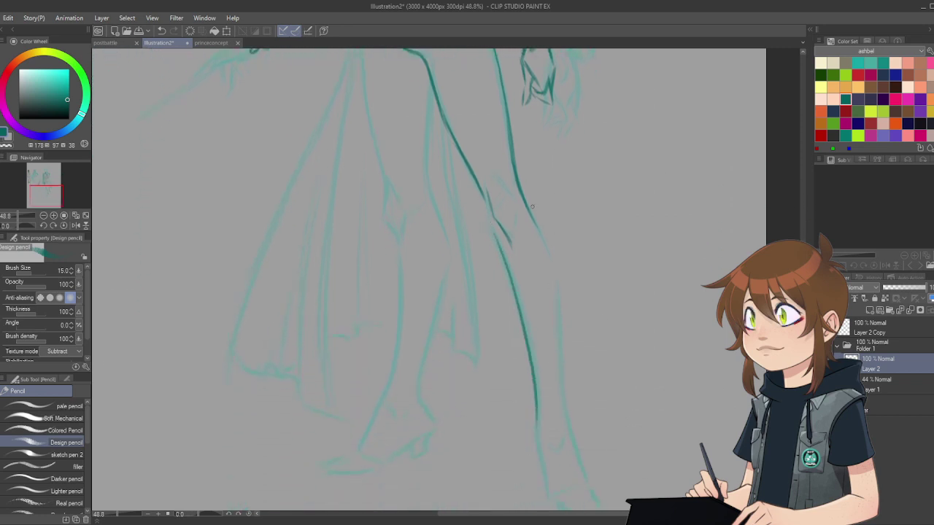
mouse_move(530, 207)
mouse_down()
mouse_move(553, 253)
mouse_move(557, 308)
mouse_up()
drag(552, 260, 559, 397)
mouse_move(557, 346)
mouse_down()
mouse_move(563, 410)
mouse_move(560, 363)
mouse_up()
drag(559, 362, 568, 420)
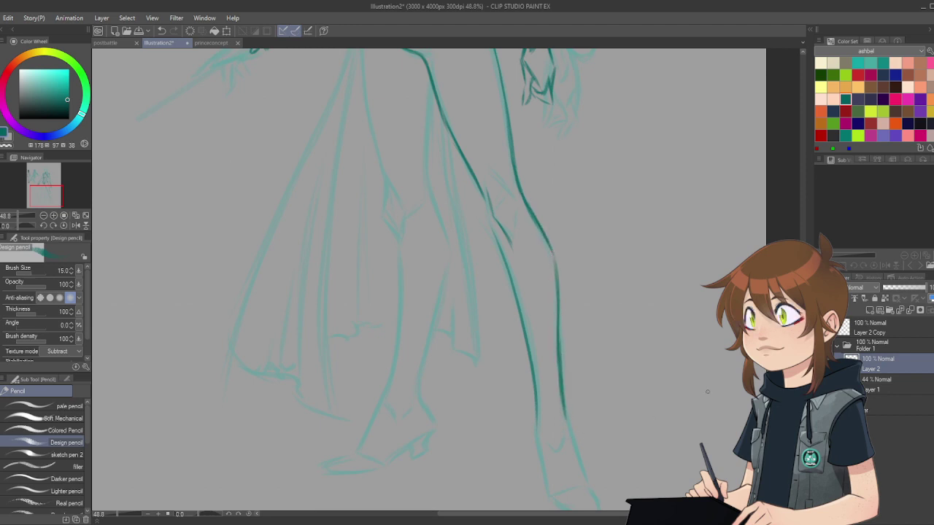
Step: Outline the buckler-side foot down to its rounded toe, and strengthen the leg's inner edge at the knee
scroll(537, 318, down, 3)
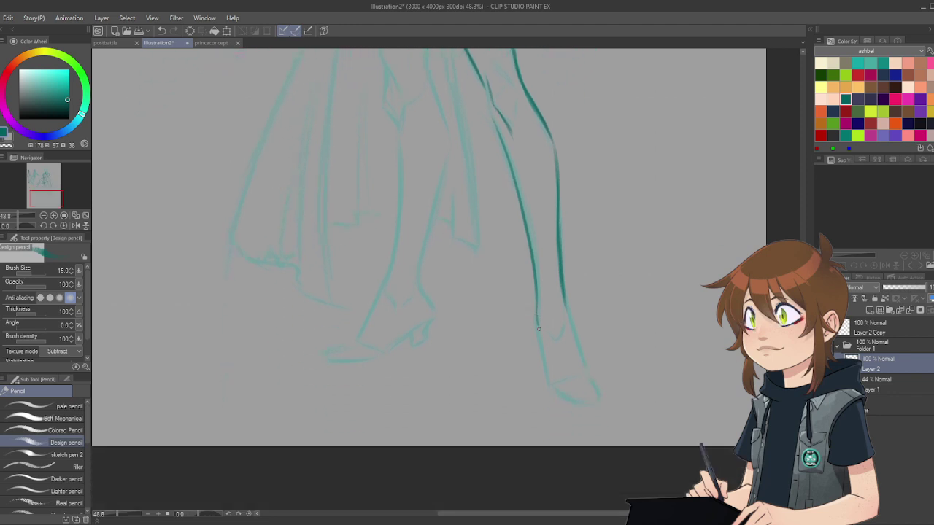
mouse_move(539, 329)
mouse_down()
mouse_move(550, 386)
mouse_move(584, 403)
mouse_up()
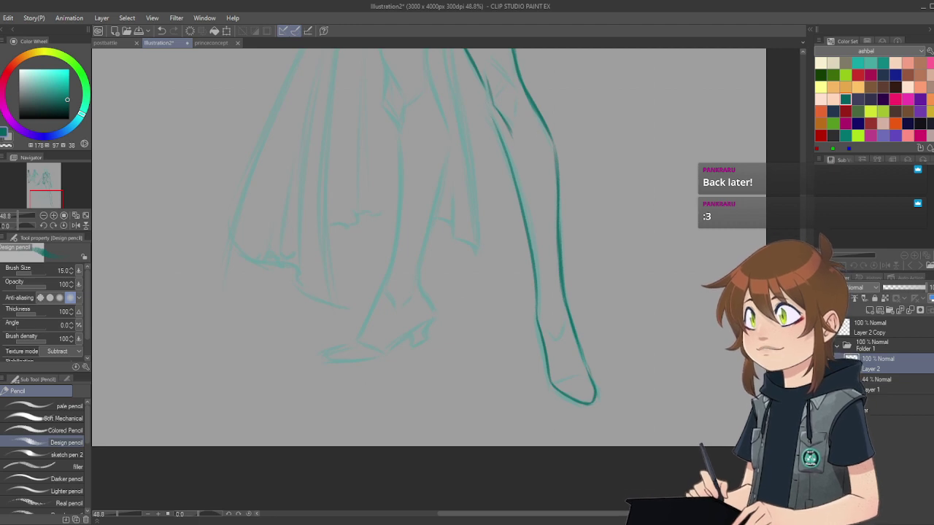
scroll(698, 260, up, 1)
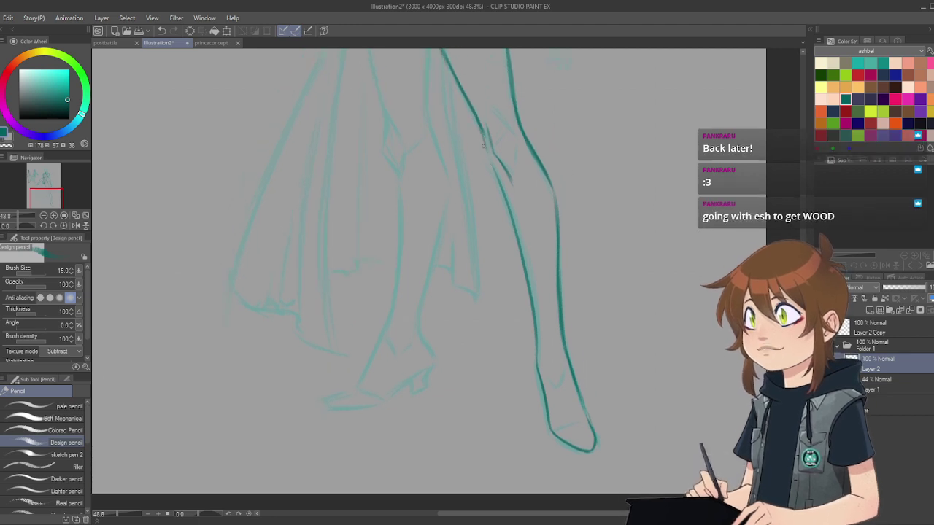
drag(473, 112, 502, 186)
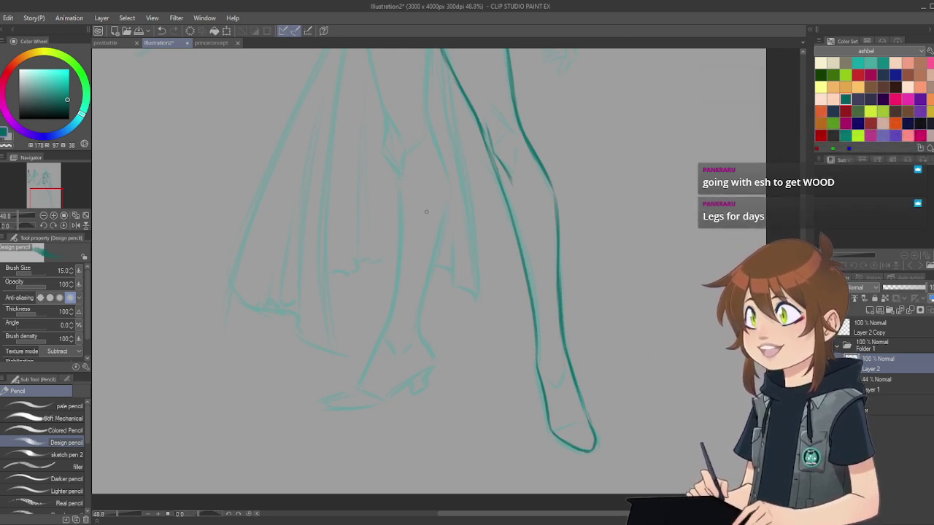
Step: Draw the staff-side leg's inner edge, with the calf curving down to the ankle and the thigh running from the crotch to the calf
drag(450, 194, 417, 301)
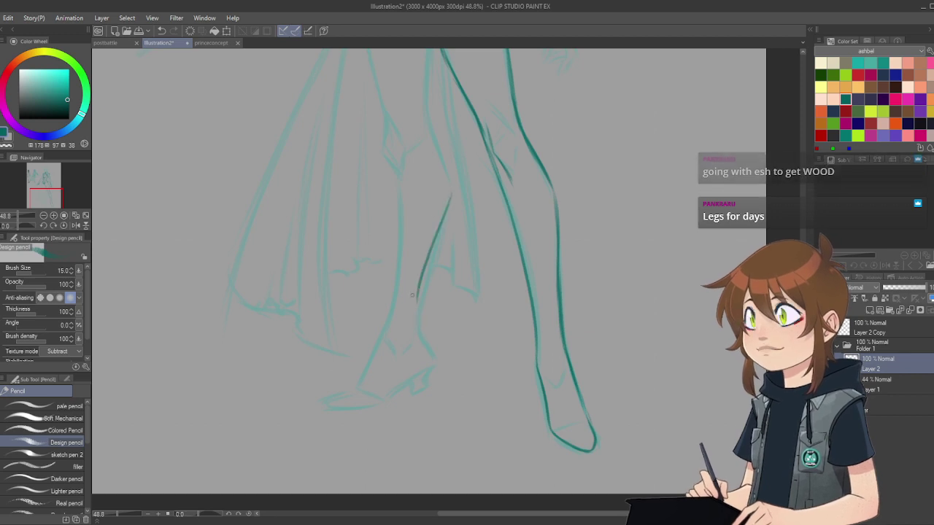
key(ctrl+z)
drag(449, 196, 419, 335)
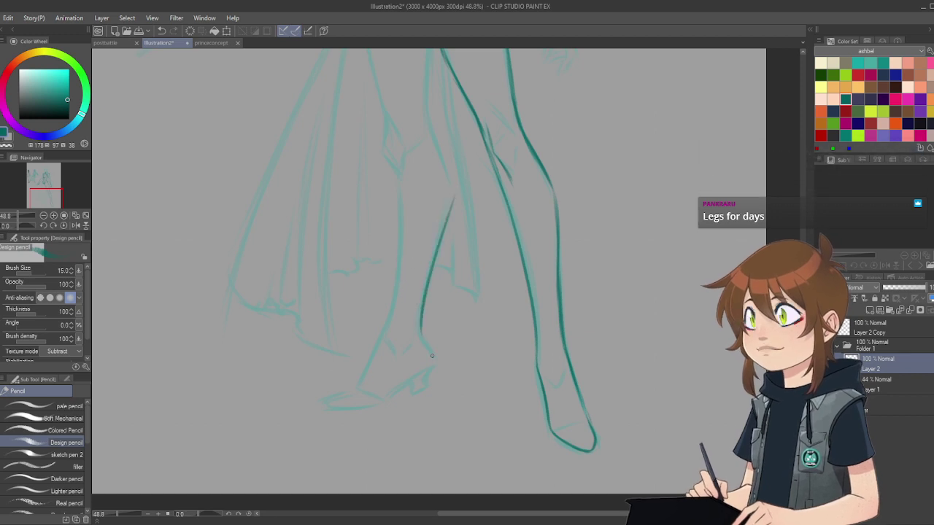
key(ctrl+z)
drag(450, 194, 419, 334)
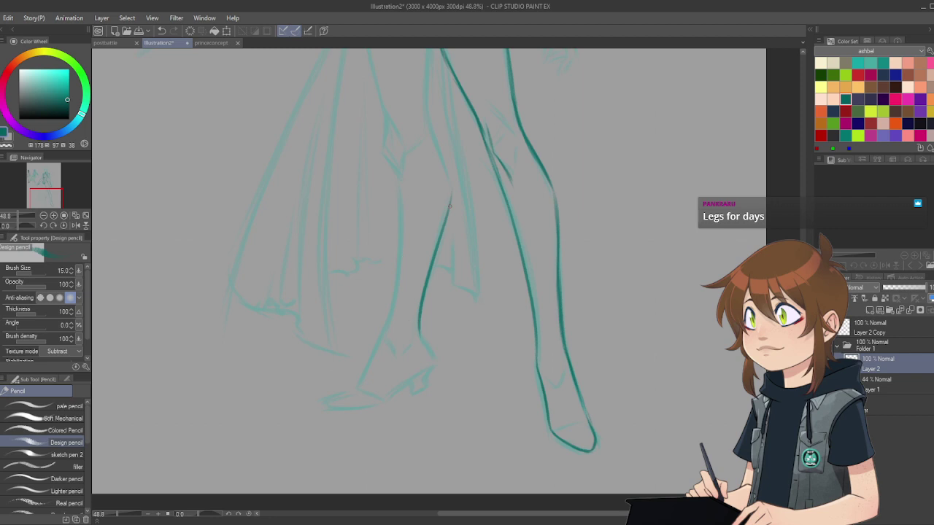
scroll(481, 207, up, 3)
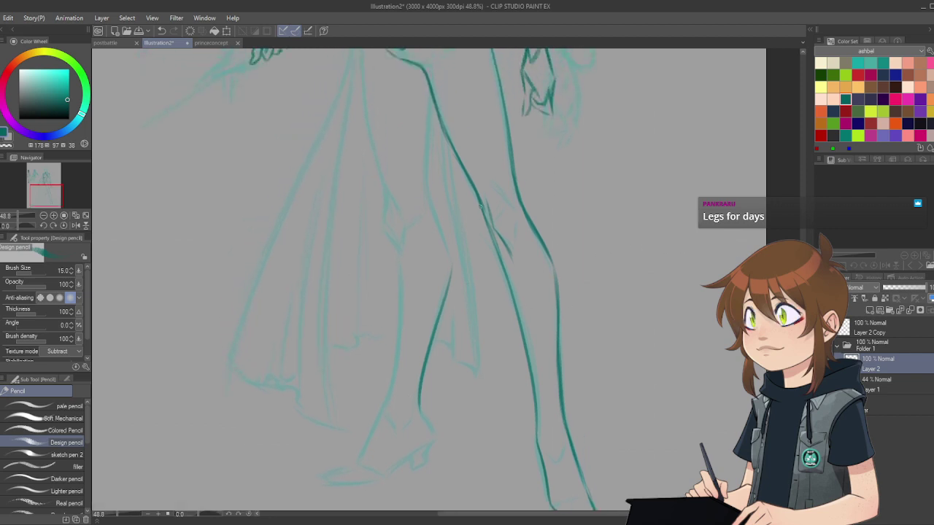
mouse_move(432, 91)
mouse_down()
mouse_move(428, 194)
mouse_move(450, 269)
mouse_move(446, 291)
mouse_up()
Step: Draw the staff-side leg's outer shin edge from below the knee to the ankle, and add the angular kneecap contour above it
drag(399, 247, 384, 441)
key(ctrl+z)
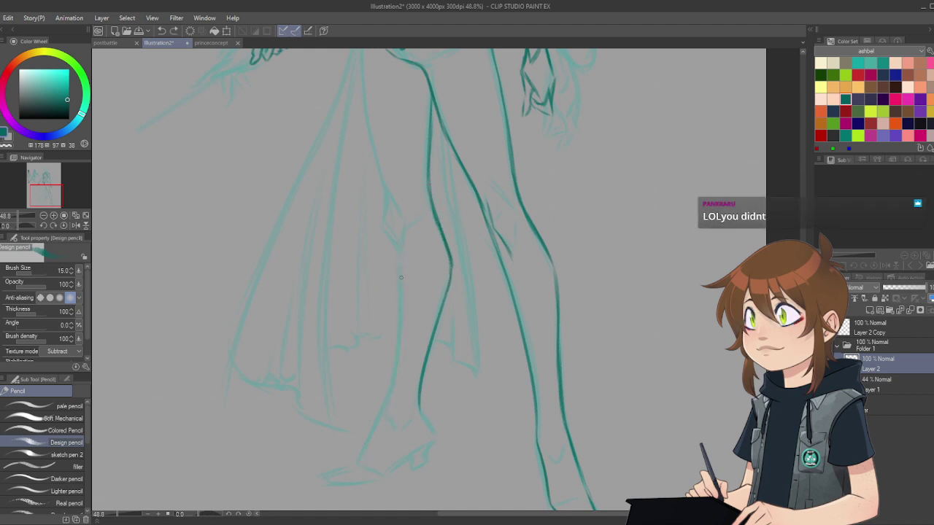
drag(400, 250, 374, 425)
key(ctrl+z)
drag(396, 243, 381, 425)
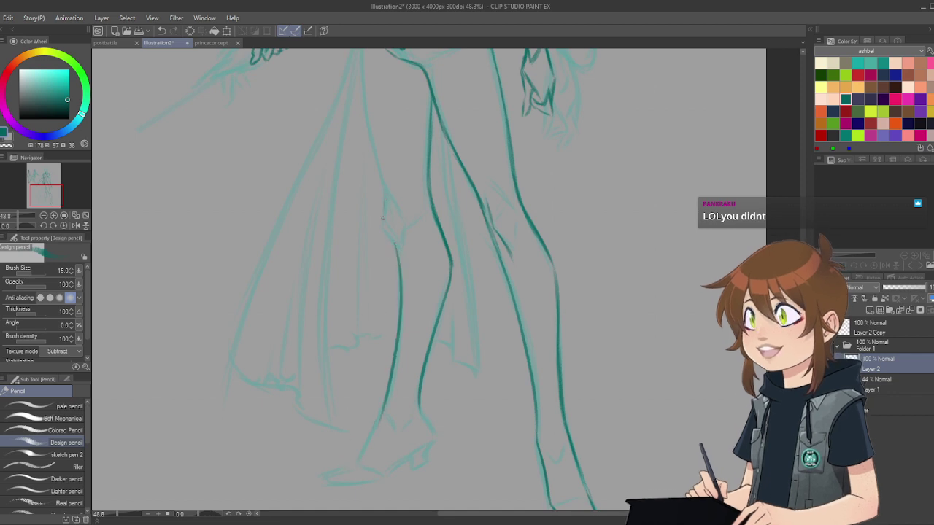
drag(384, 195, 400, 253)
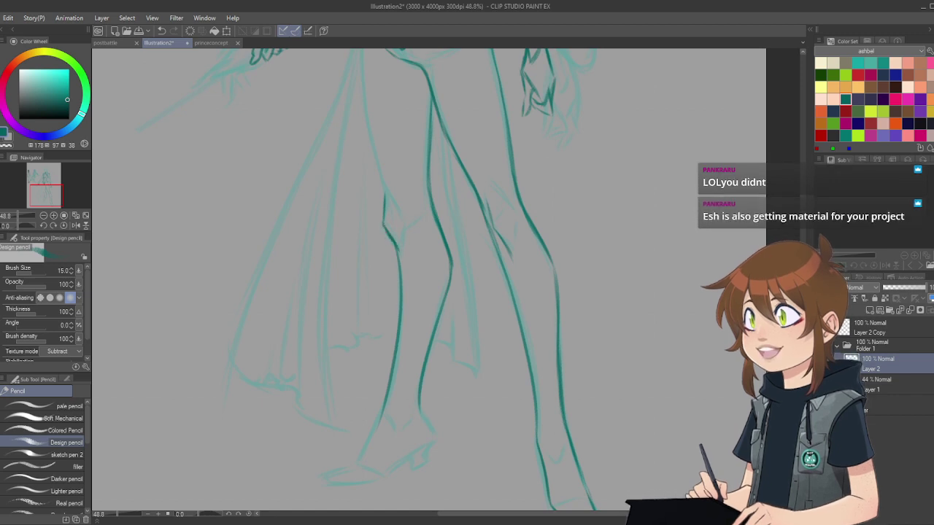
Step: Draw the staff-side thigh's outer edge from the bodice hem down to the kneecap contour
scroll(399, 262, up, 3)
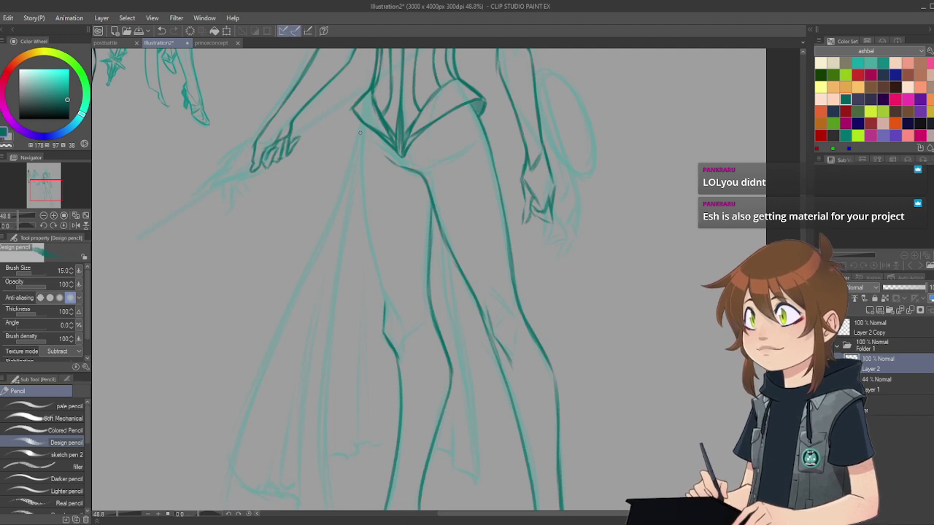
drag(363, 127, 364, 153)
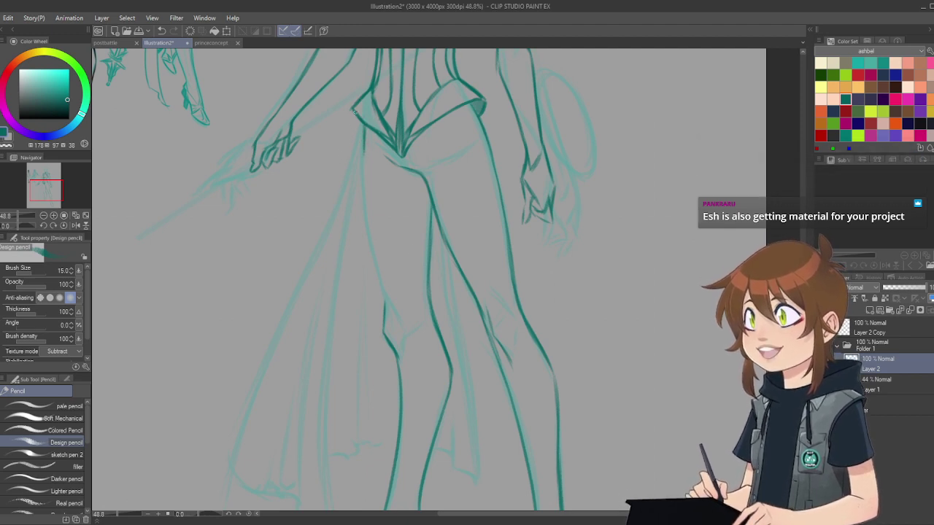
drag(363, 134, 366, 214)
drag(365, 164, 367, 246)
drag(364, 206, 371, 260)
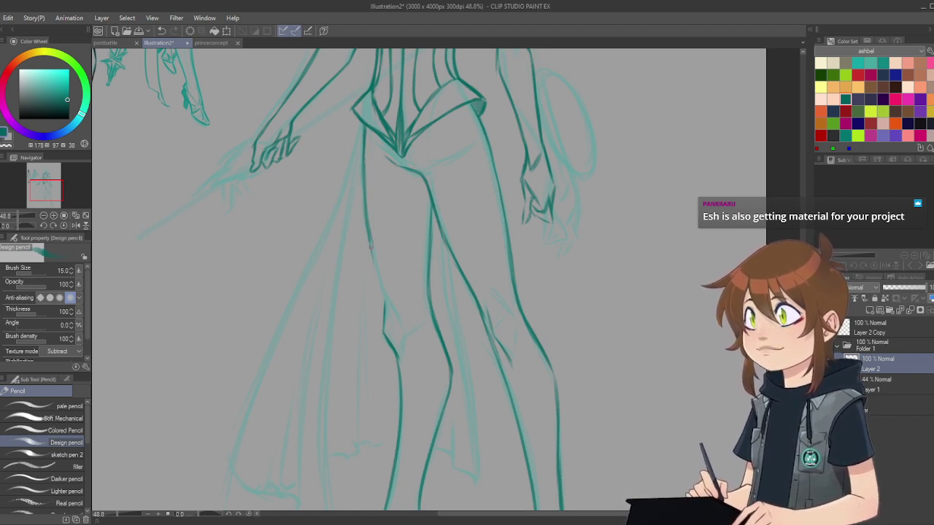
drag(366, 228, 382, 305)
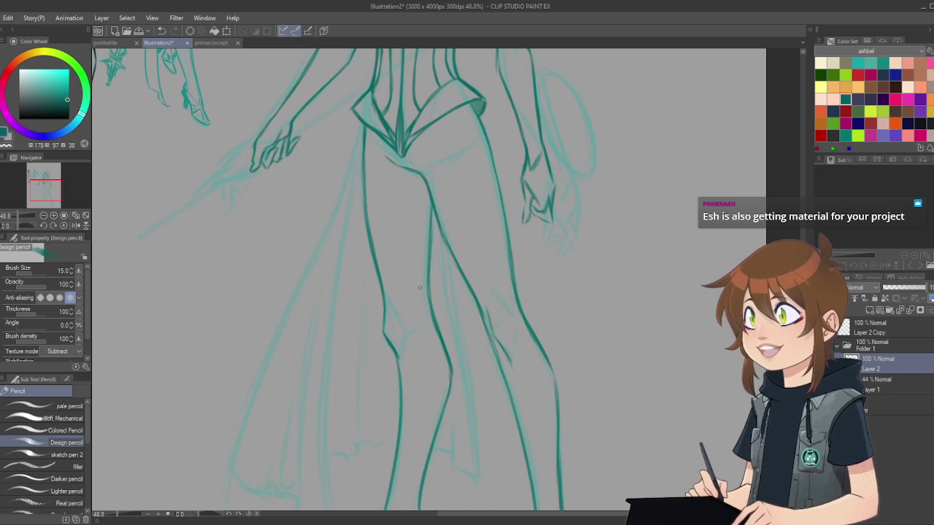
Step: Draw the back of the staff-side foot, curving outward from the ankle to the heel
scroll(420, 346, down, 5)
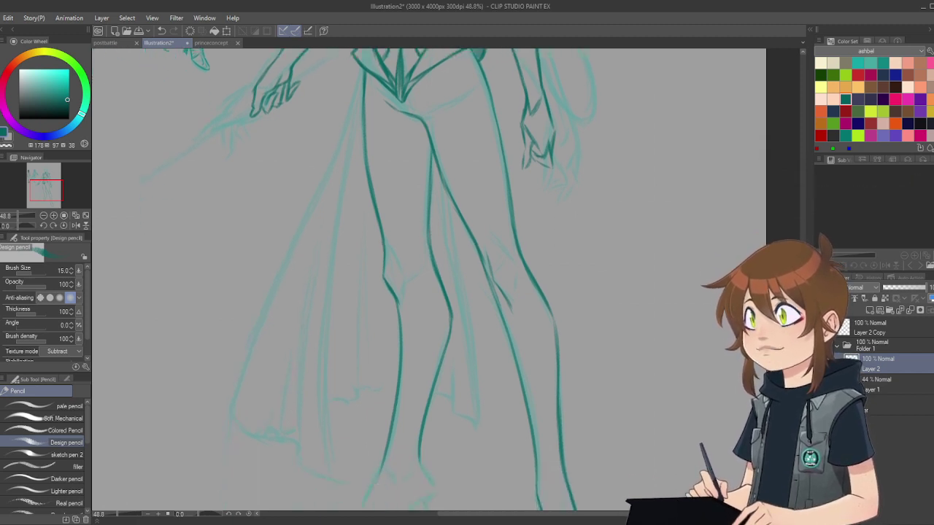
drag(421, 343, 436, 369)
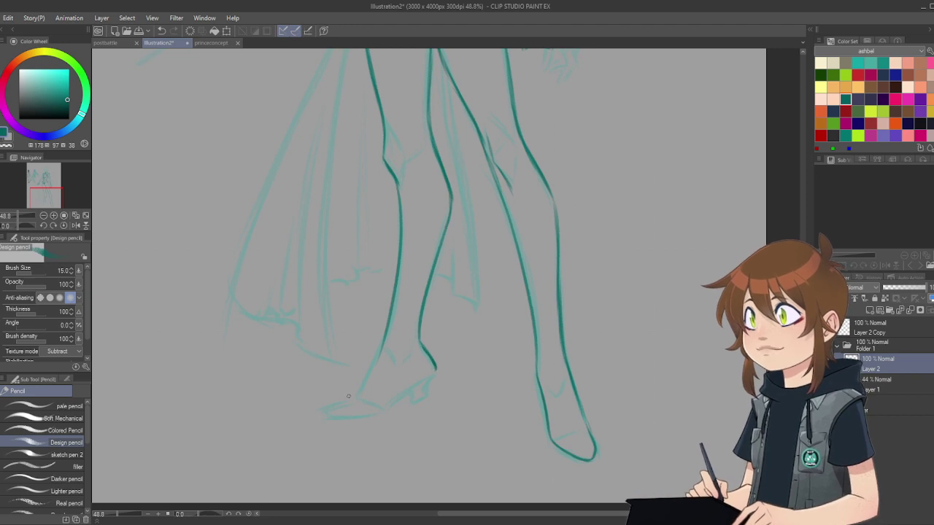
key(e)
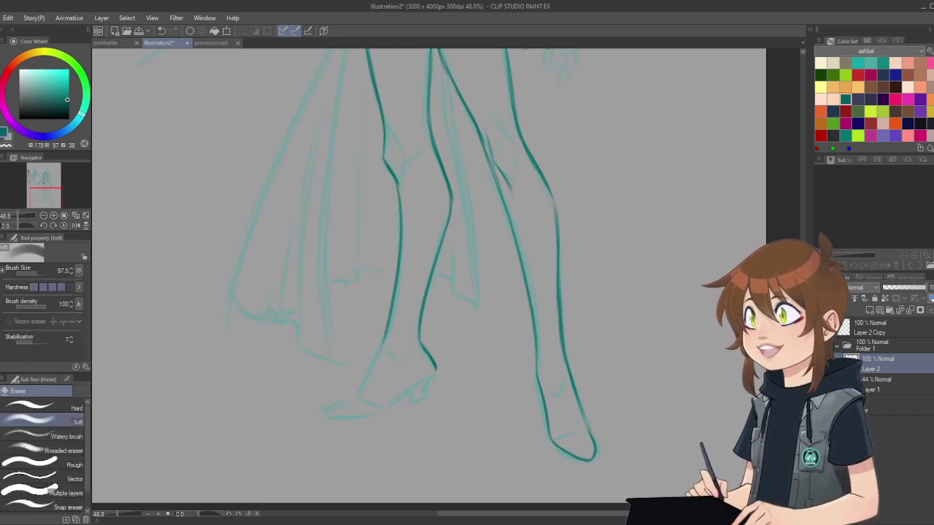
key(p)
Step: Draw the staff-side foot's instep from the ankle down and outline its narrow, rounded toe over the faded sketch
click(43, 226)
click(43, 226)
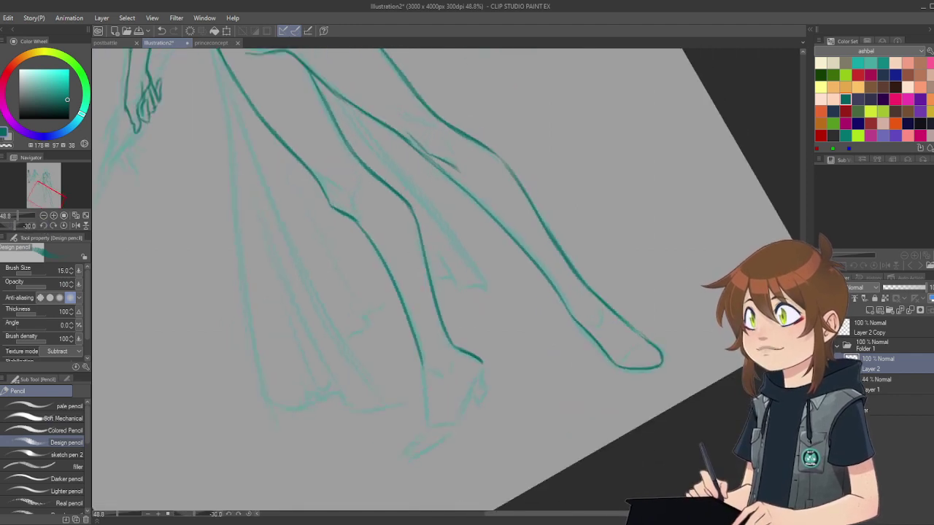
scroll(445, 277, down, 3)
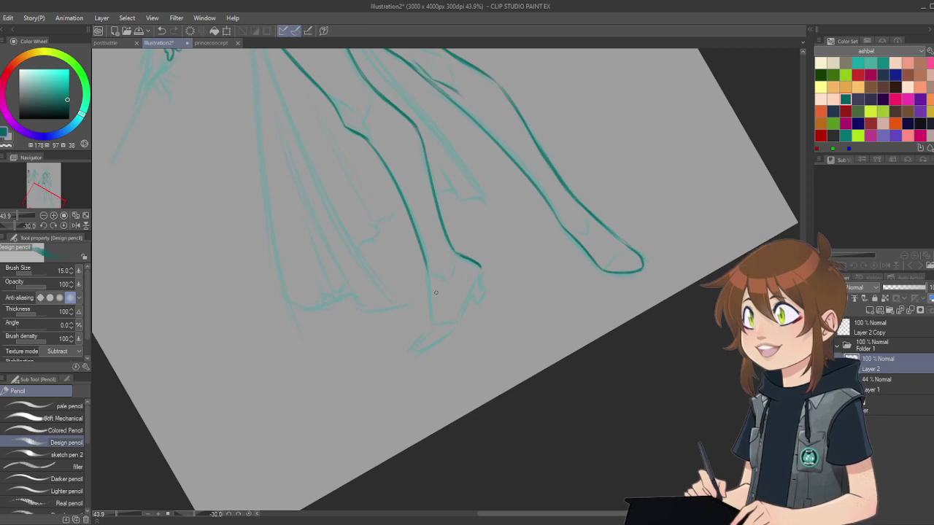
scroll(431, 320, up, 3)
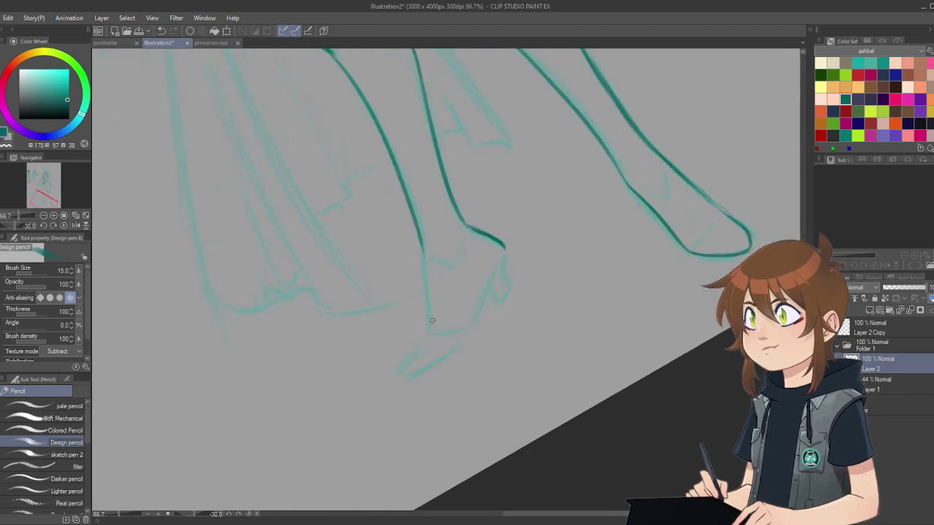
scroll(432, 321, up, 2)
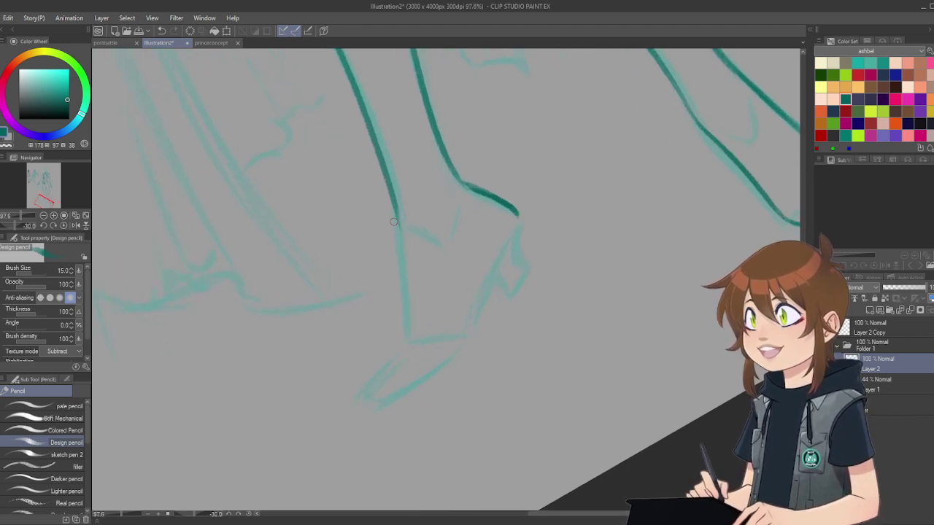
drag(391, 194, 405, 333)
mouse_move(408, 300)
mouse_down()
mouse_move(411, 340)
mouse_move(378, 382)
mouse_move(377, 401)
mouse_move(456, 357)
mouse_up()
drag(410, 388, 464, 345)
drag(435, 372, 475, 338)
Step: Draw the arched sole of the staff-side shoe from the ball to the heel, and add the short flared heel beneath it
drag(521, 219, 473, 320)
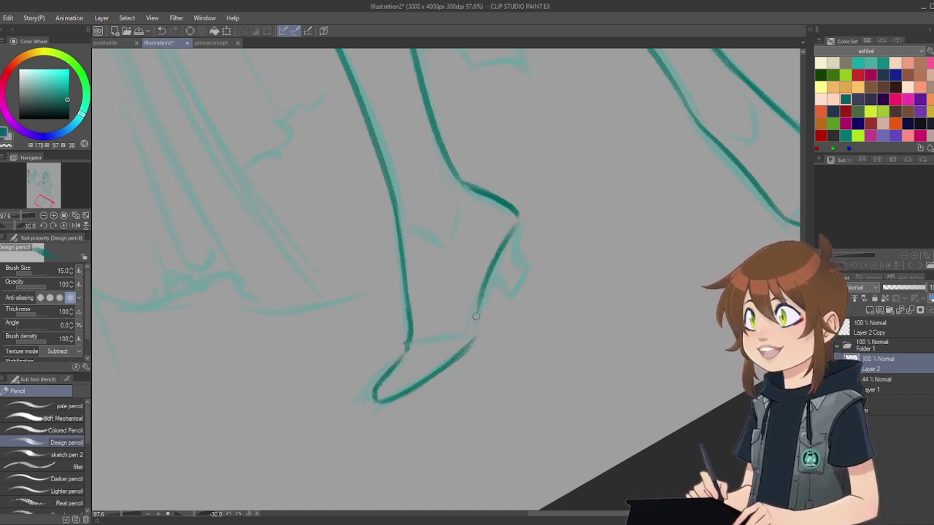
drag(490, 276, 474, 333)
drag(483, 295, 473, 339)
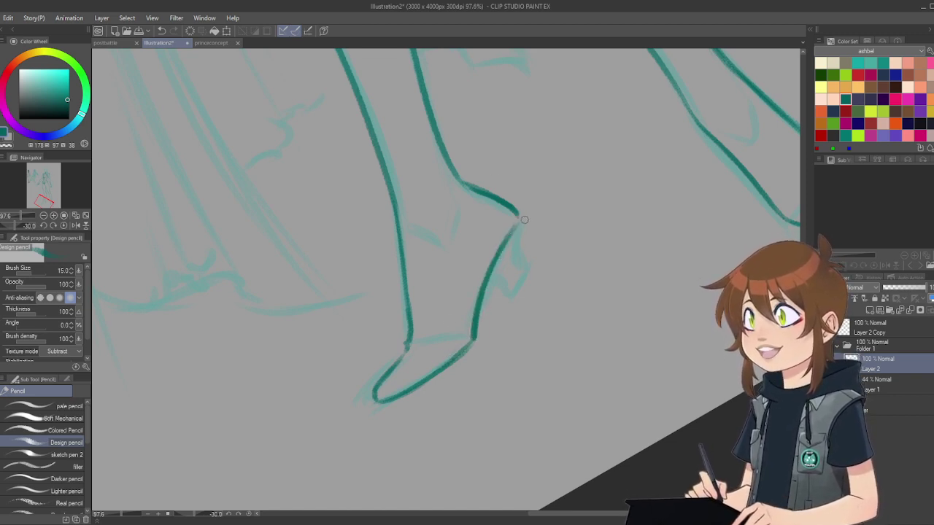
mouse_move(512, 210)
mouse_down()
mouse_move(521, 238)
mouse_move(521, 219)
mouse_move(520, 273)
mouse_move(489, 281)
mouse_move(519, 267)
mouse_up()
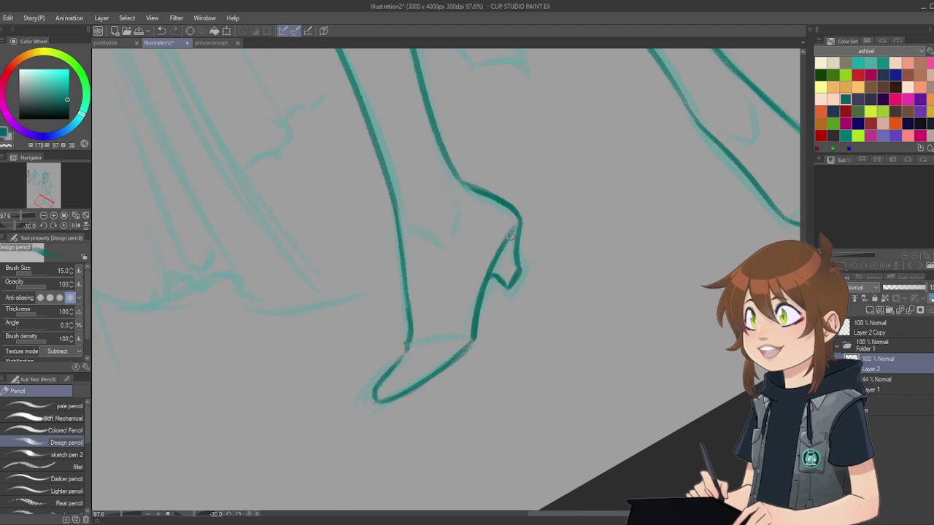
click(63, 226)
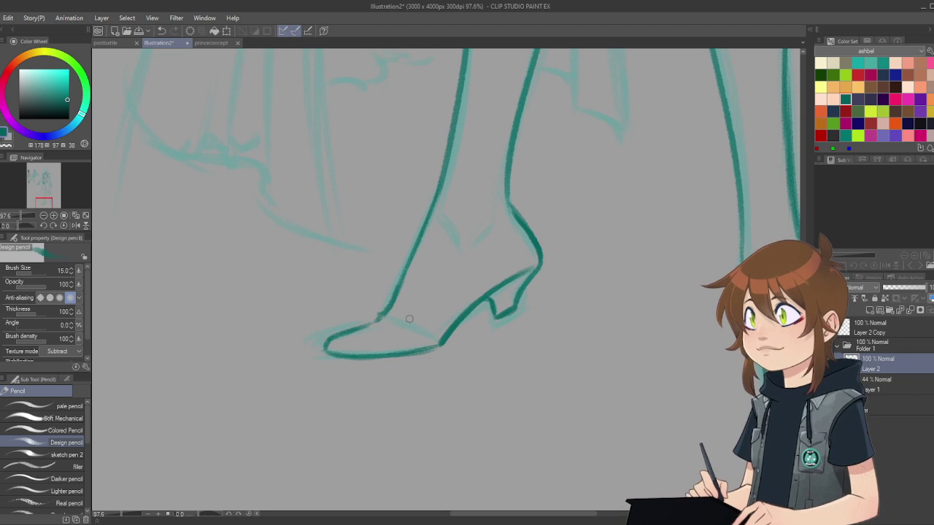
Step: Examine the whole figure's proportions and compare the torso, arms and legs with the smaller reference figures
scroll(410, 319, down, 8)
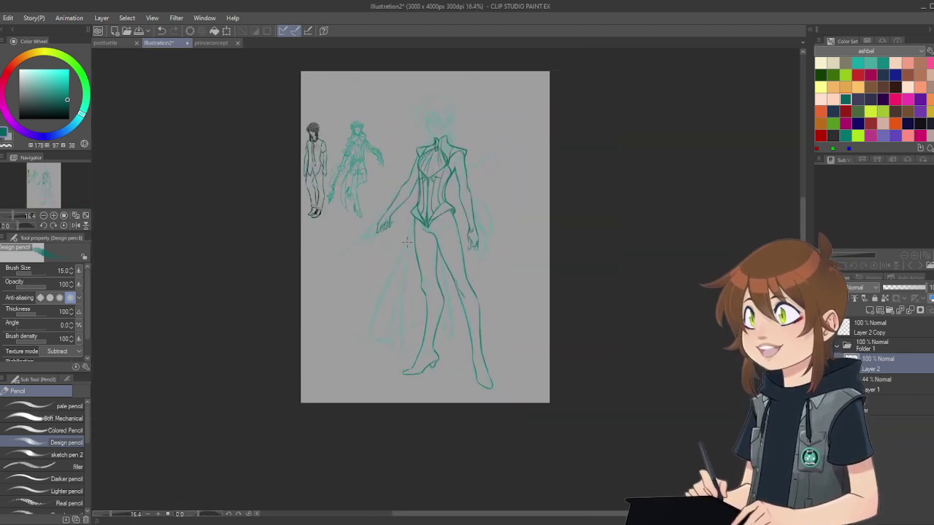
scroll(407, 242, up, 3)
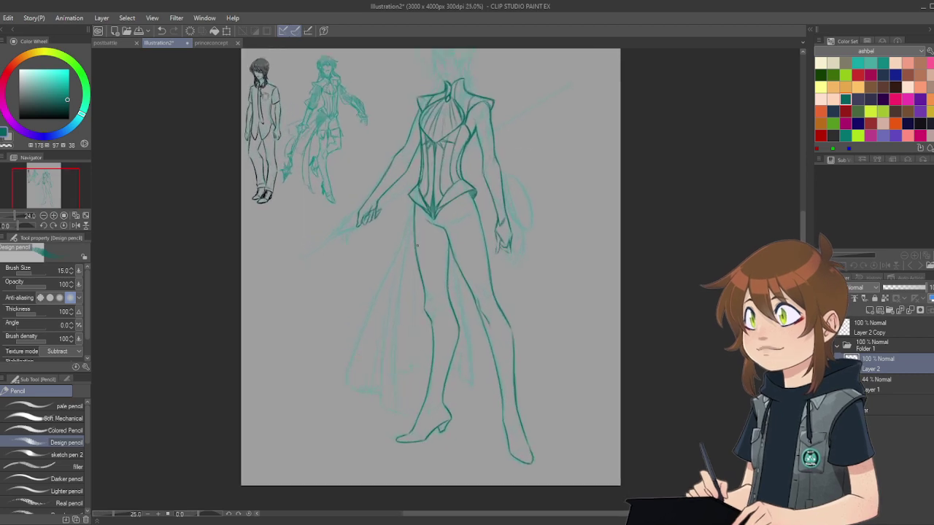
scroll(428, 233, up, 3)
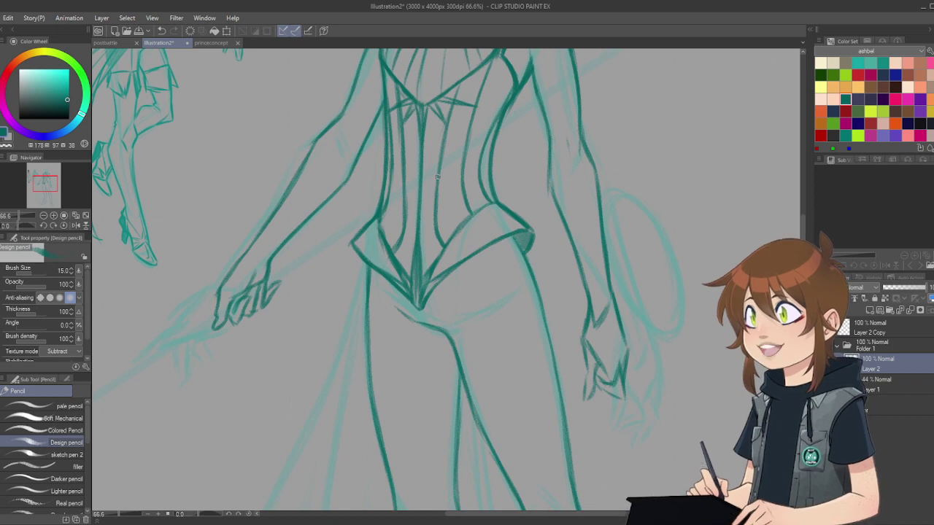
scroll(427, 196, down, 4)
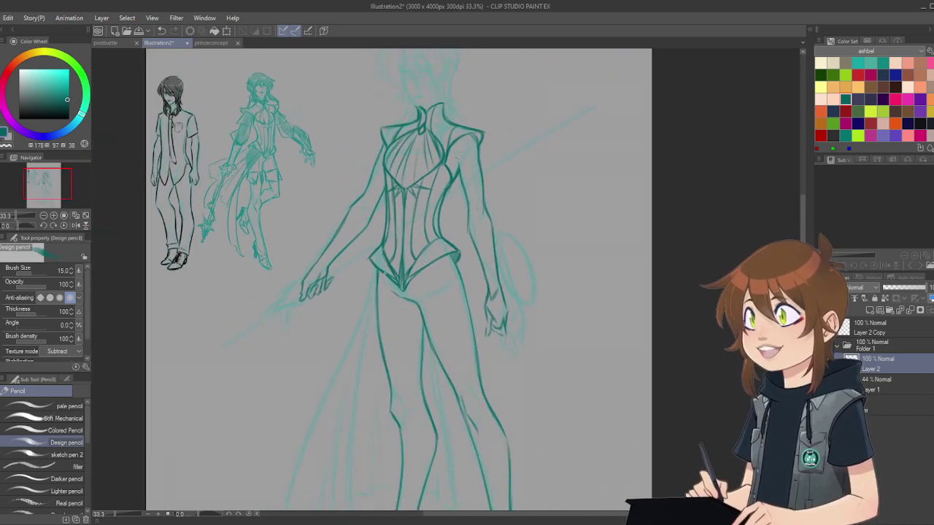
scroll(389, 270, down, 1)
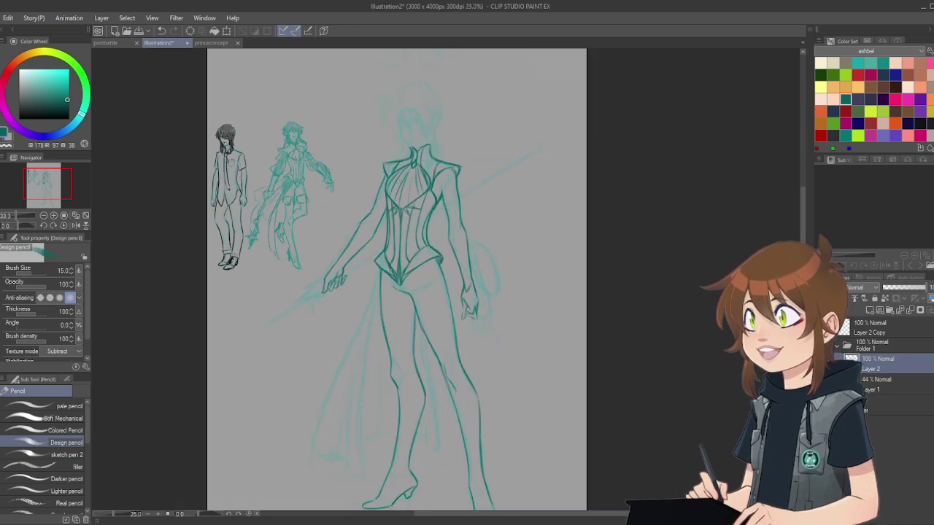
scroll(397, 191, up, 1)
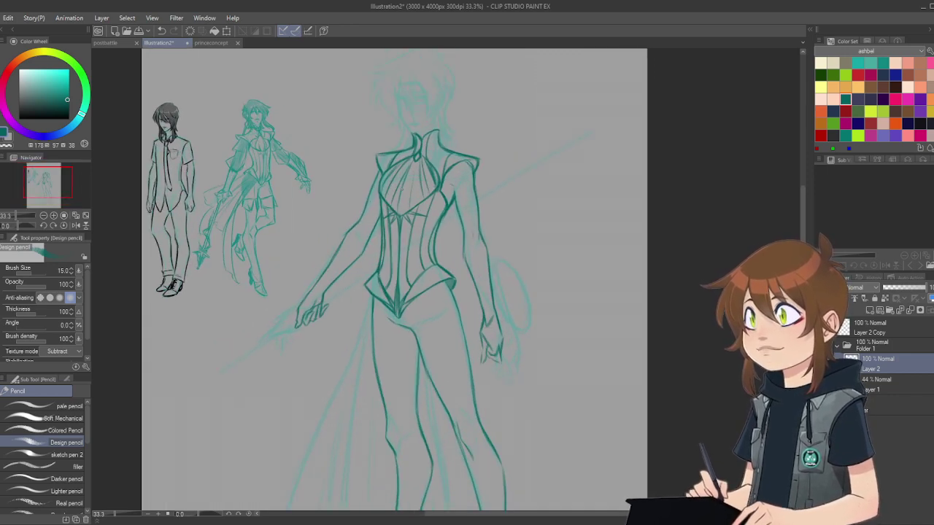
scroll(412, 204, down, 1)
scroll(391, 122, up, 2)
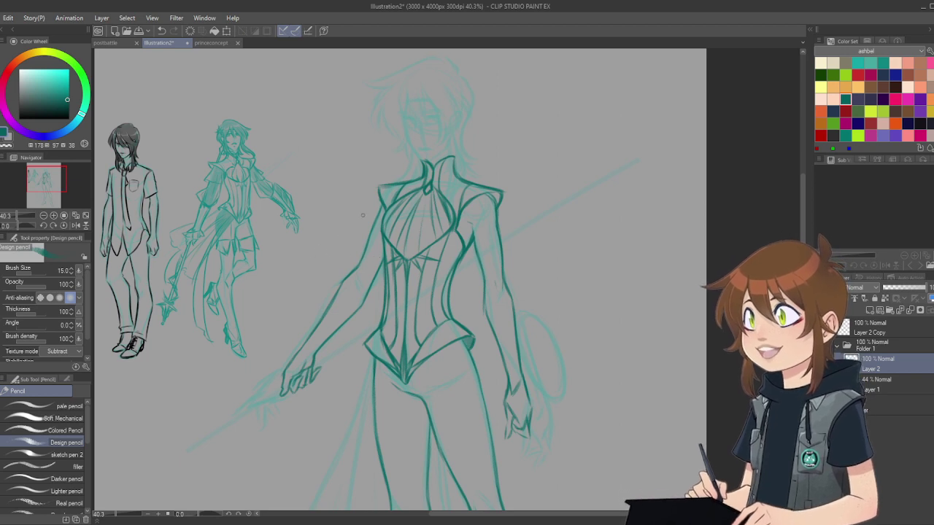
scroll(407, 240, down, 2)
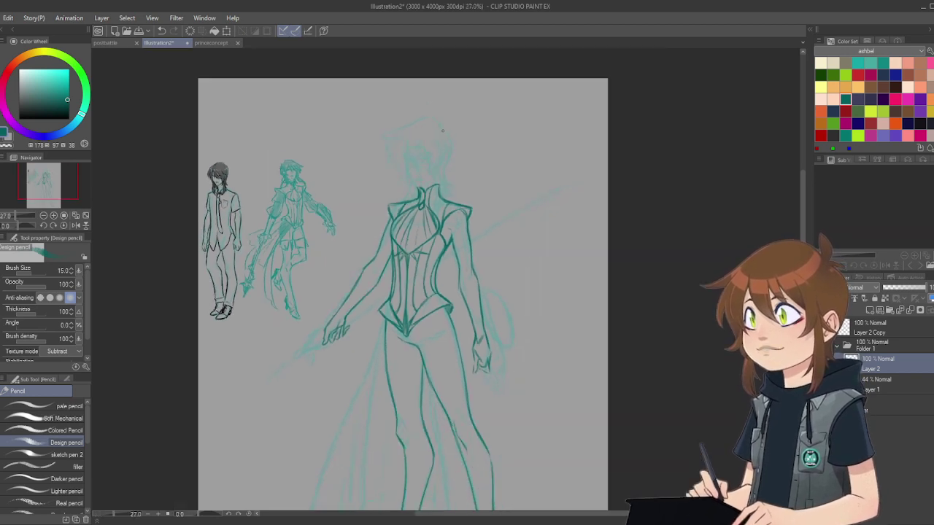
scroll(413, 156, up, 5)
scroll(421, 155, down, 2)
scroll(421, 154, down, 2)
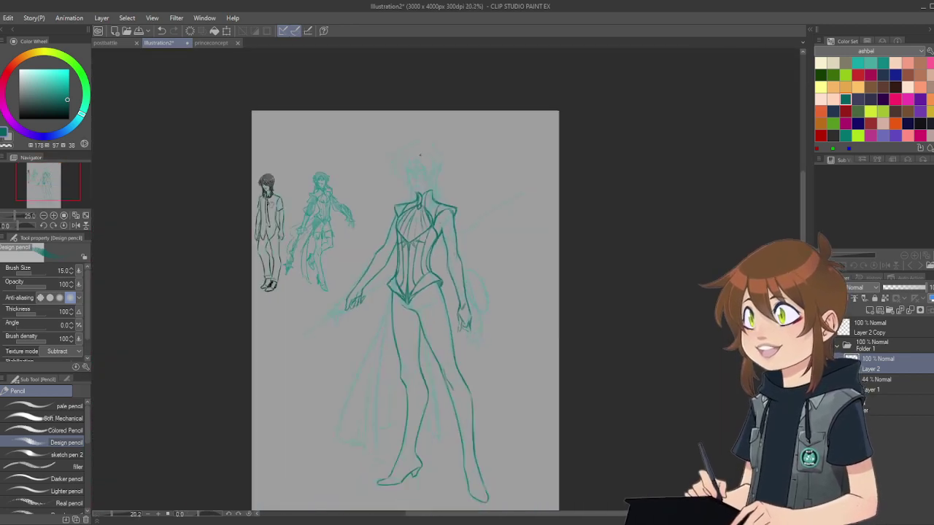
Step: Add a new layer above the body lines for the head and set the pencil's brush size to 11
scroll(416, 171, up, 6)
scroll(416, 171, up, 2)
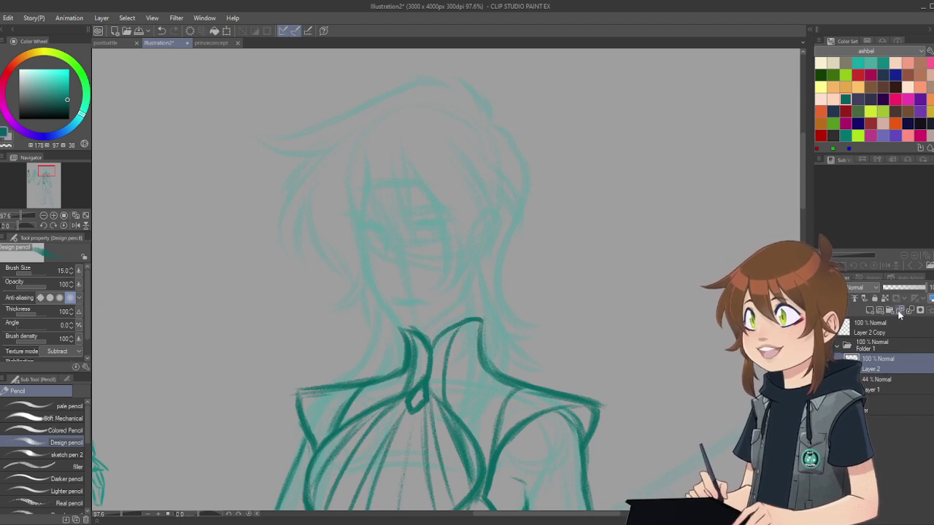
click(870, 313)
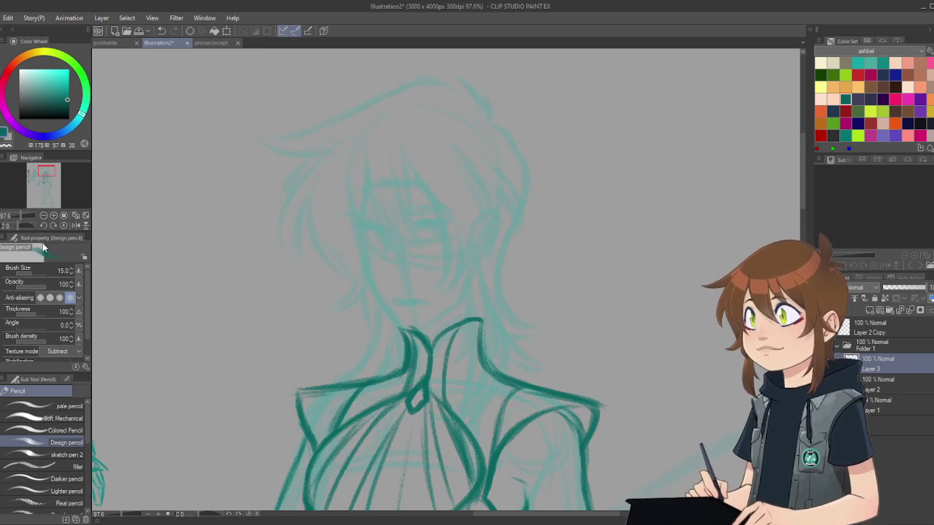
drag(34, 269, 30, 274)
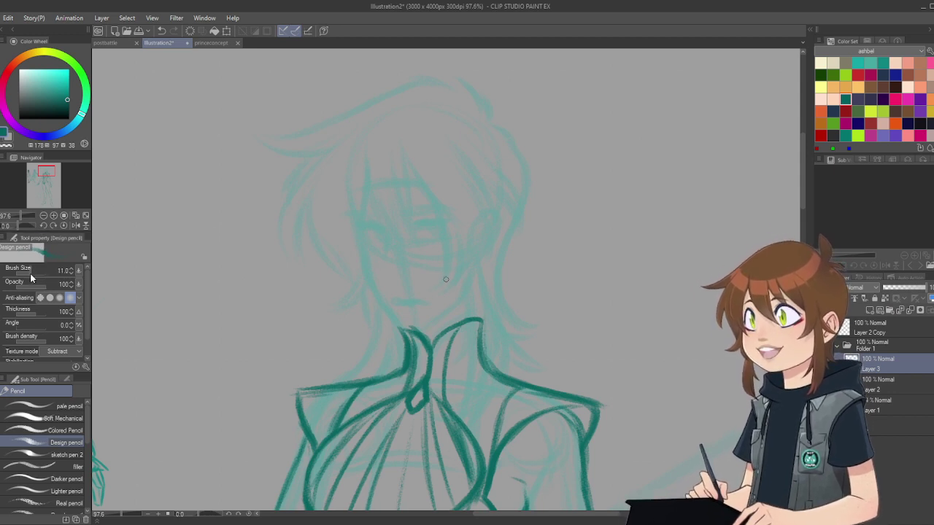
Step: Draw the face outline from both cheeks down to the pointed chin, and add the closed lips with a short line below
mouse_move(362, 241)
mouse_down()
mouse_move(366, 273)
mouse_move(397, 323)
mouse_move(423, 326)
mouse_move(461, 295)
mouse_up()
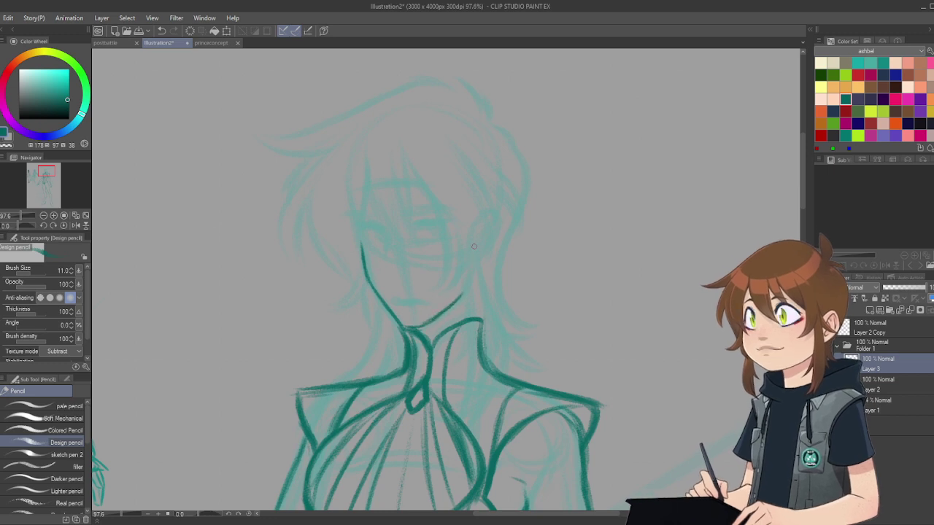
drag(475, 252, 466, 290)
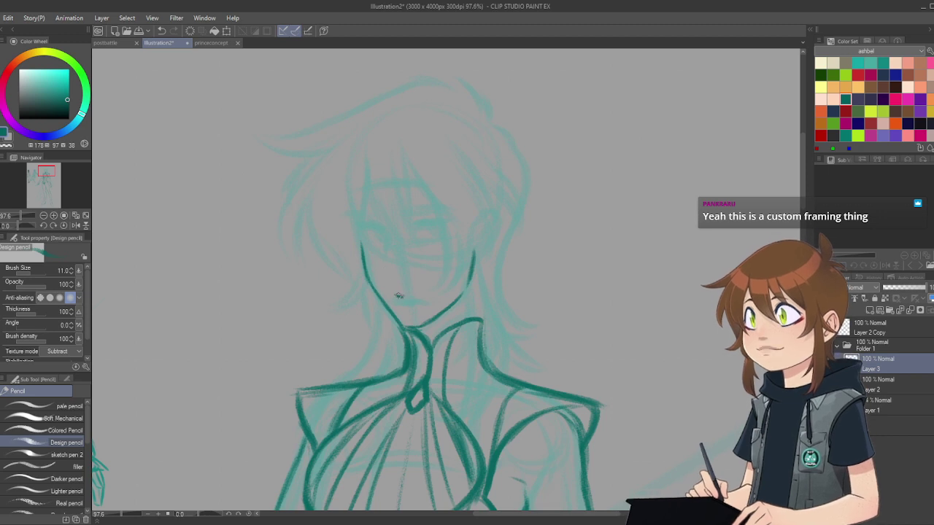
mouse_move(395, 296)
mouse_down()
mouse_move(426, 296)
mouse_move(389, 294)
mouse_up()
drag(393, 295, 404, 294)
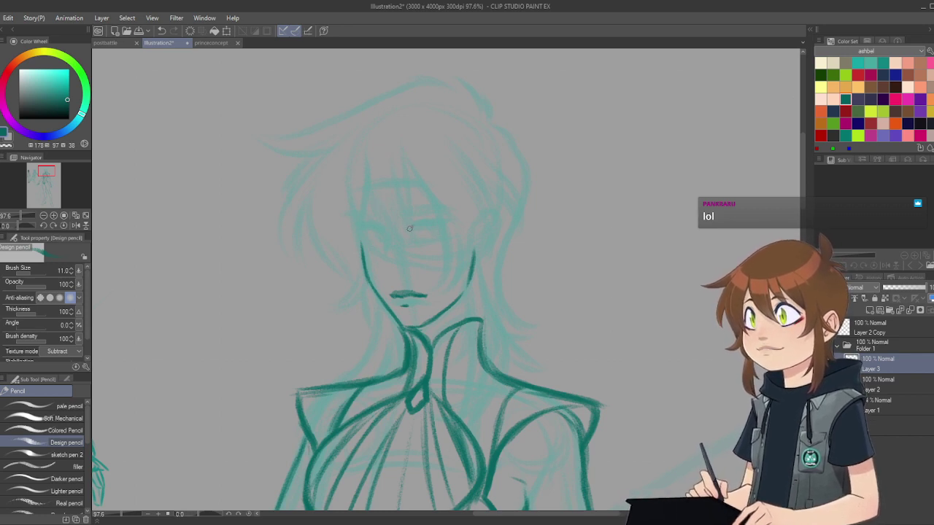
Step: Draw the curved upper lash lines of both eyes with slim angled eyebrows above them
click(55, 226)
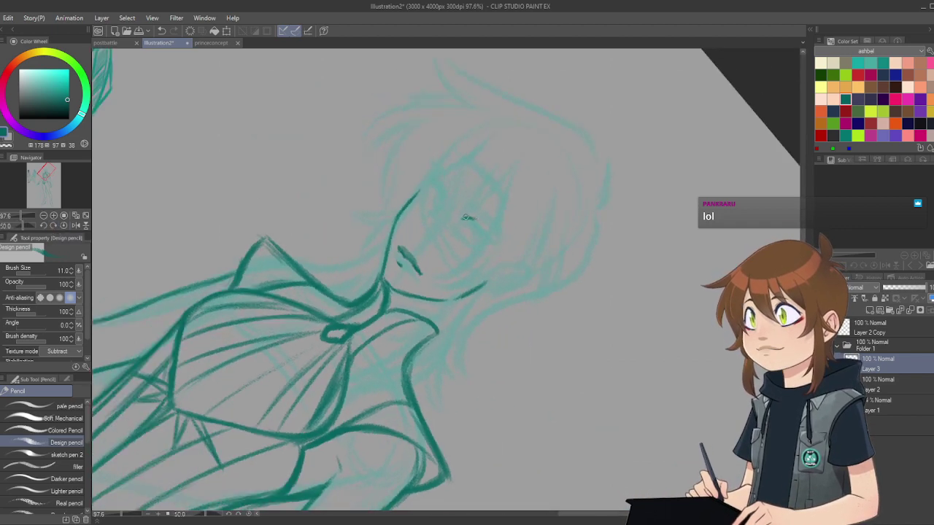
drag(466, 218, 484, 230)
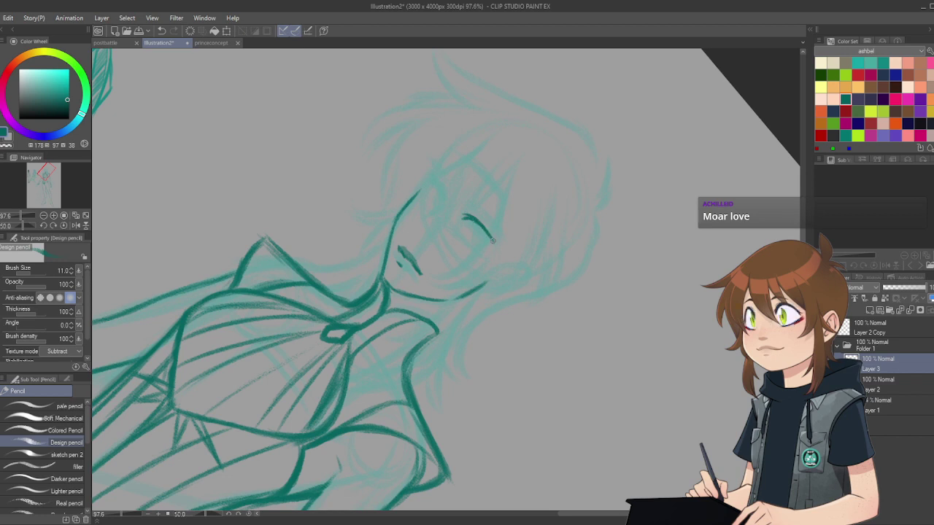
drag(429, 179, 438, 206)
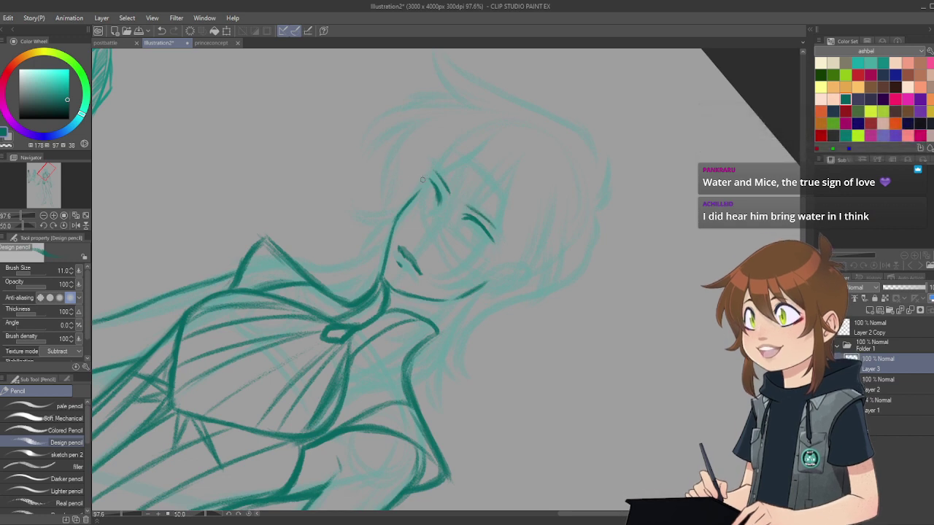
click(64, 225)
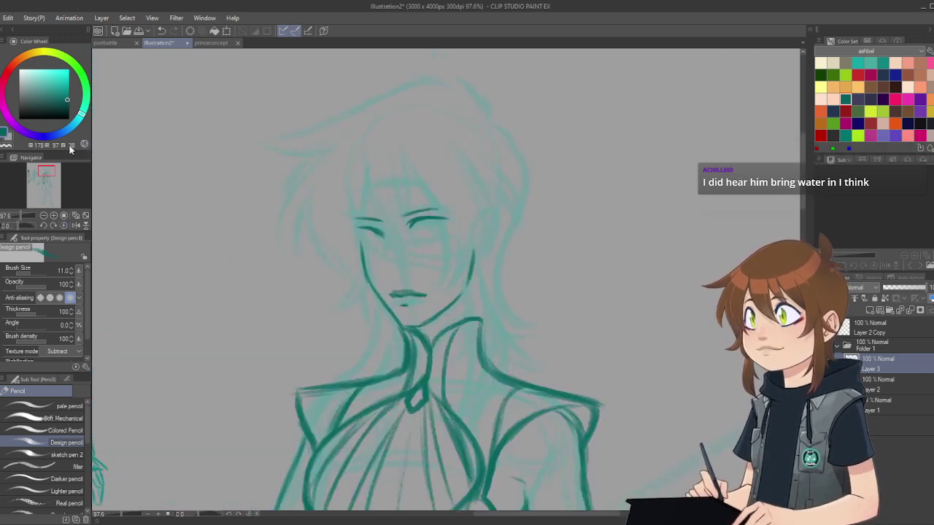
Step: Lasso the staff-side eye and eyebrow, shift them slightly upward, and clear the selection
key(m)
mouse_move(370, 198)
mouse_down()
mouse_move(393, 216)
mouse_move(381, 242)
mouse_move(356, 225)
mouse_move(345, 200)
mouse_up()
key(k)
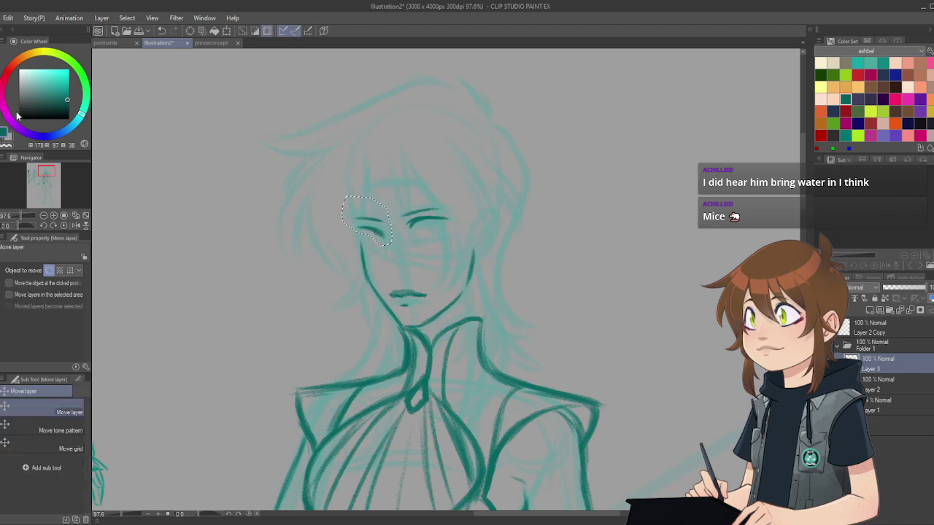
drag(375, 229, 376, 226)
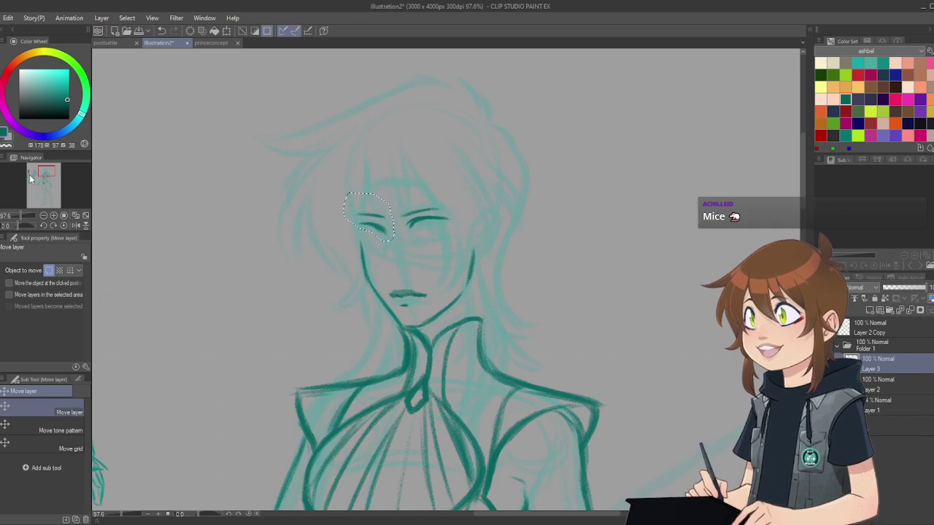
key(p)
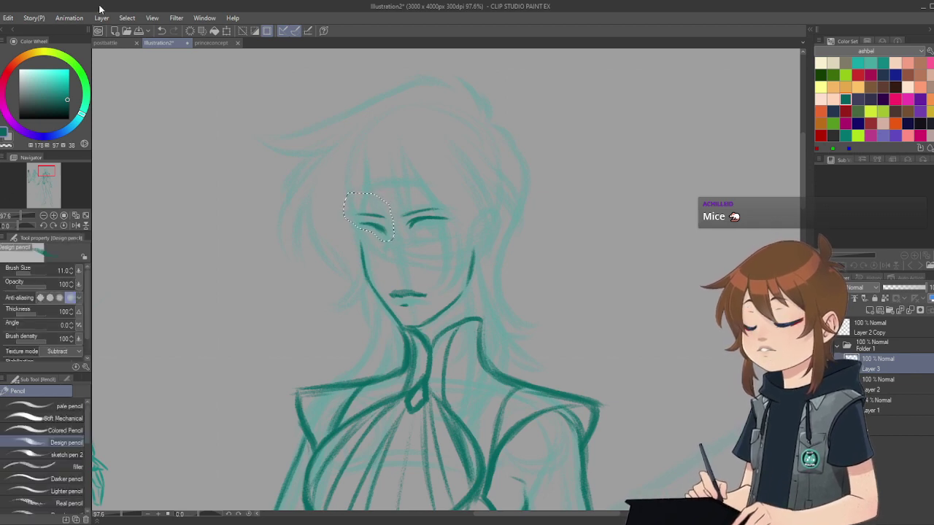
key(ctrl+d)
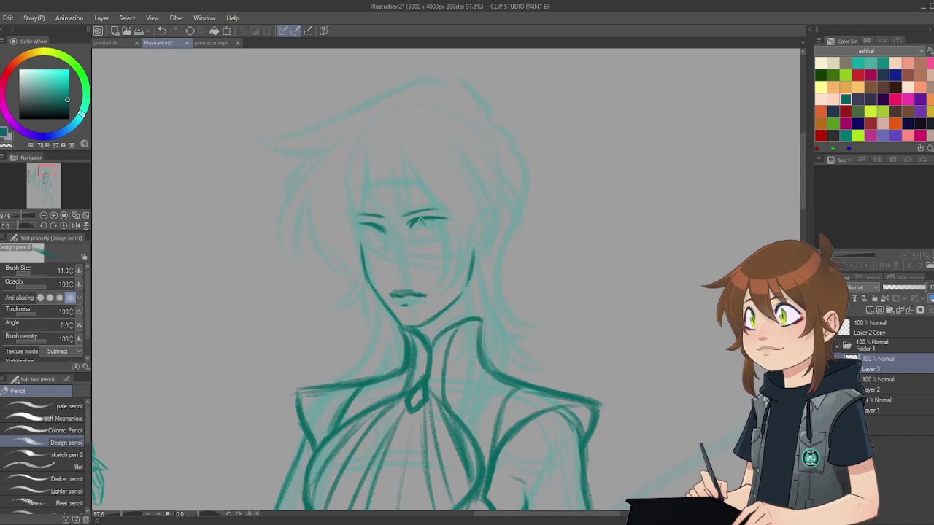
Step: Add the irises and lower edges beneath the lash lines of the eyes, and draw the nose beside the staff-side eye
drag(422, 220, 427, 231)
drag(423, 232, 437, 227)
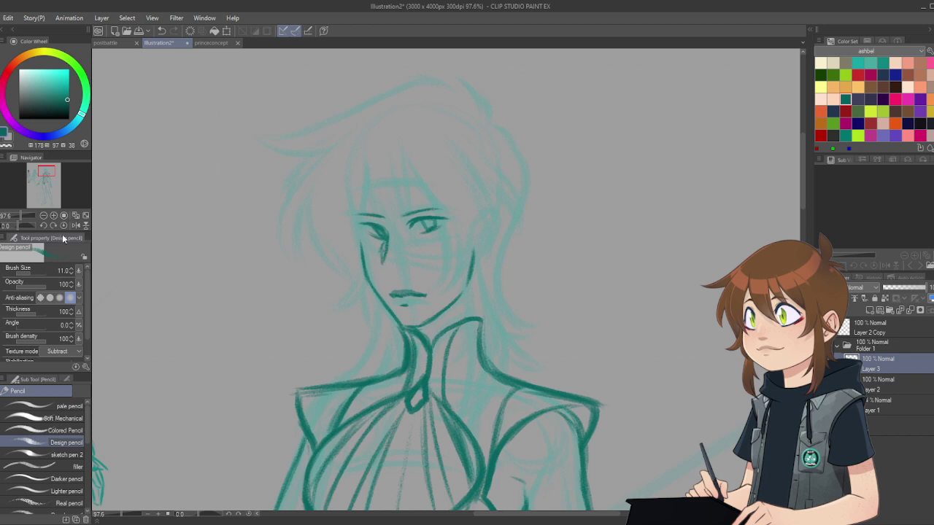
Step: Set the soft eraser to size 15.4, then use the Design pencil to draw the ear connected to the jawline
key(e)
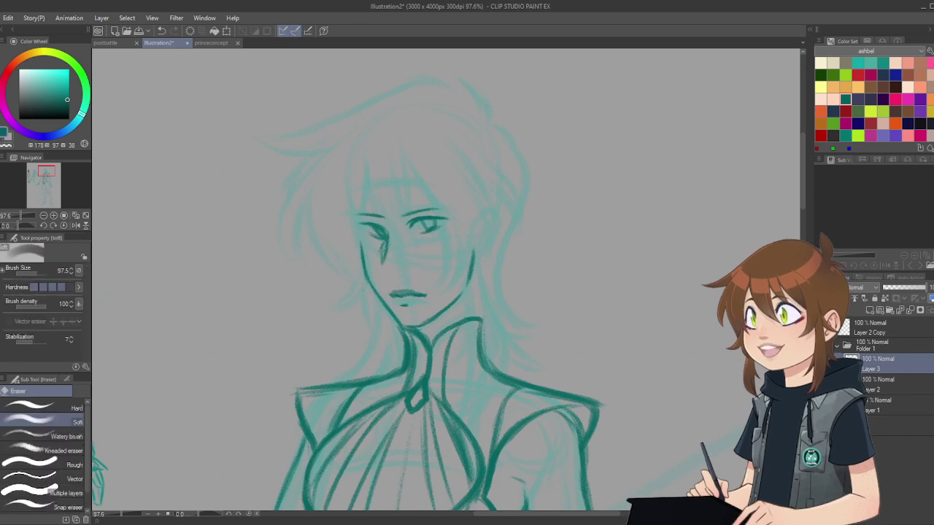
drag(36, 272, 32, 274)
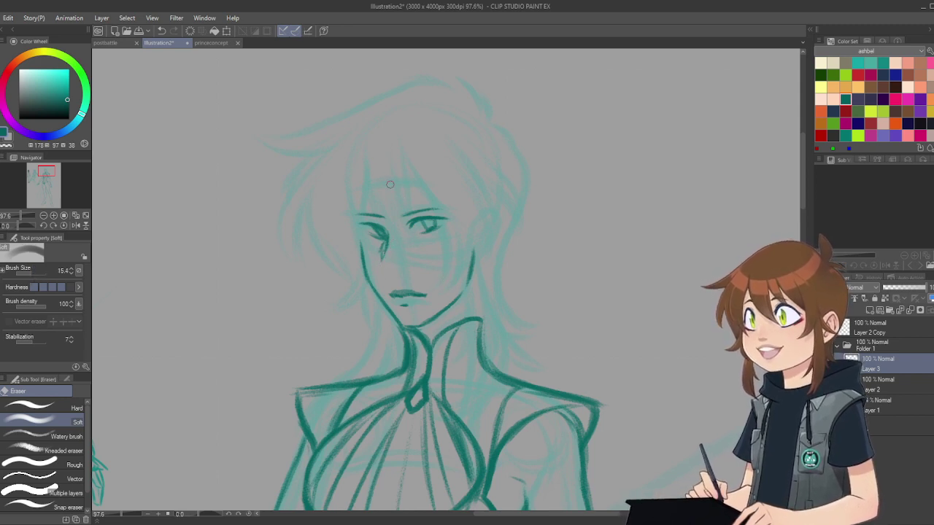
key(p)
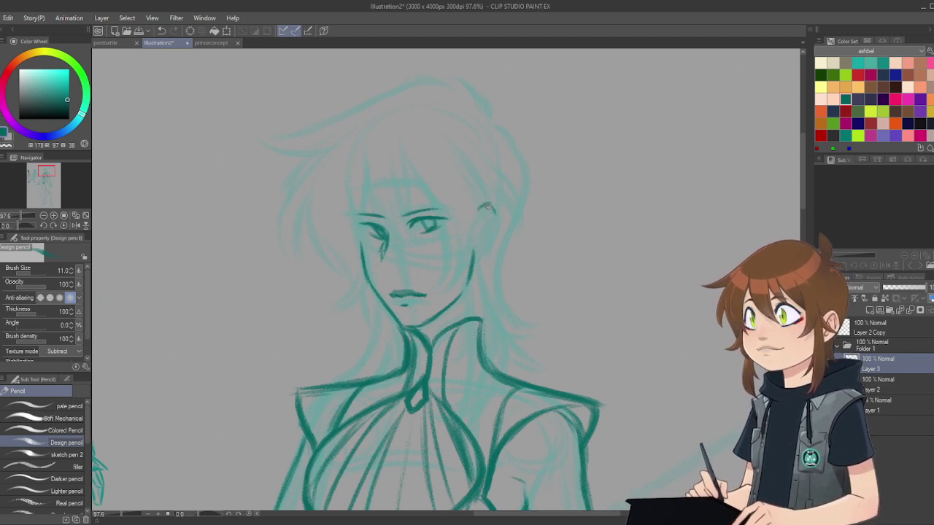
drag(488, 237, 476, 254)
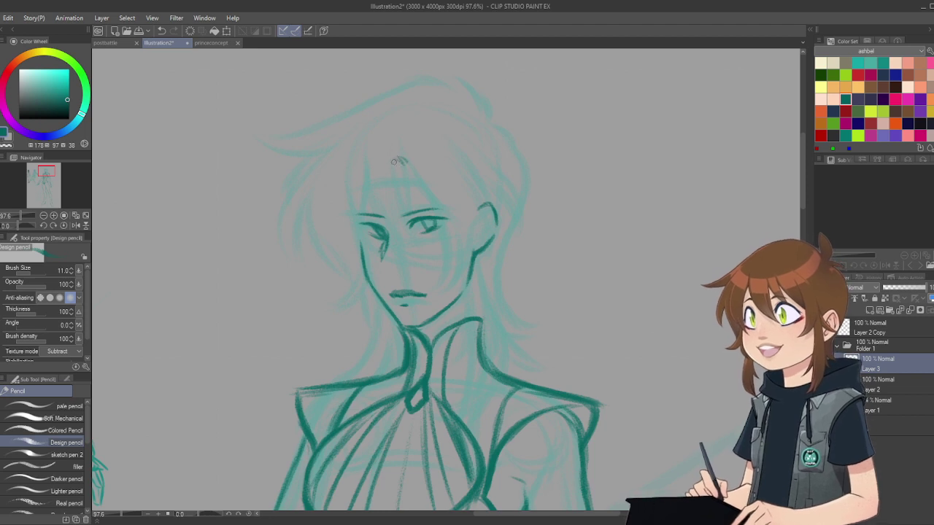
Step: Draw the parted bangs from the hairline over the forehead and ear-side eye, with short pointed strands in front of the ear
drag(395, 159, 396, 217)
drag(396, 183, 402, 231)
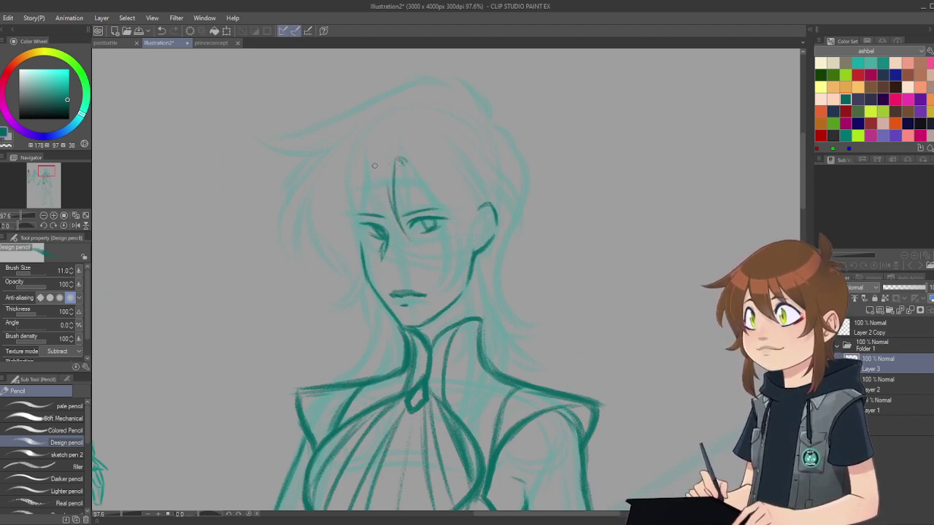
mouse_move(375, 180)
mouse_down()
mouse_move(411, 249)
mouse_move(381, 200)
mouse_move(417, 250)
mouse_up()
mouse_move(405, 158)
mouse_down()
mouse_move(441, 209)
mouse_move(443, 234)
mouse_up()
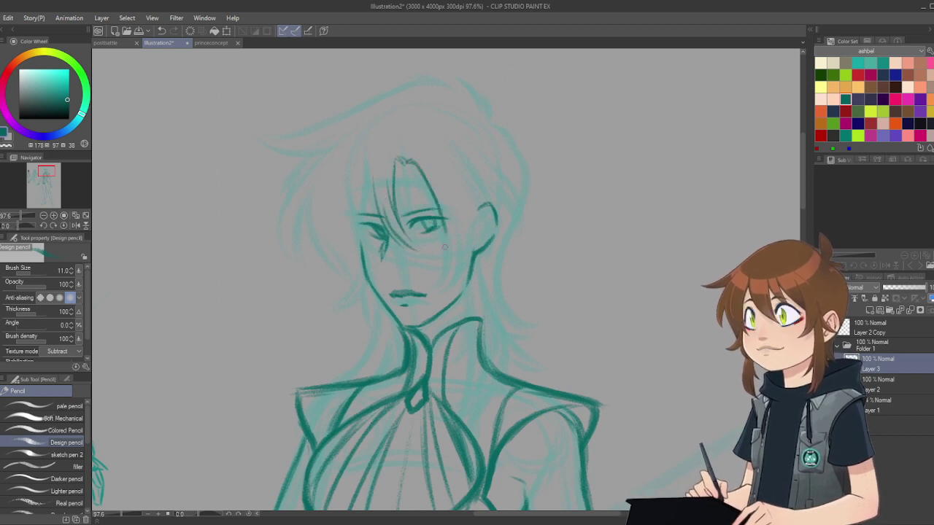
drag(436, 187, 443, 259)
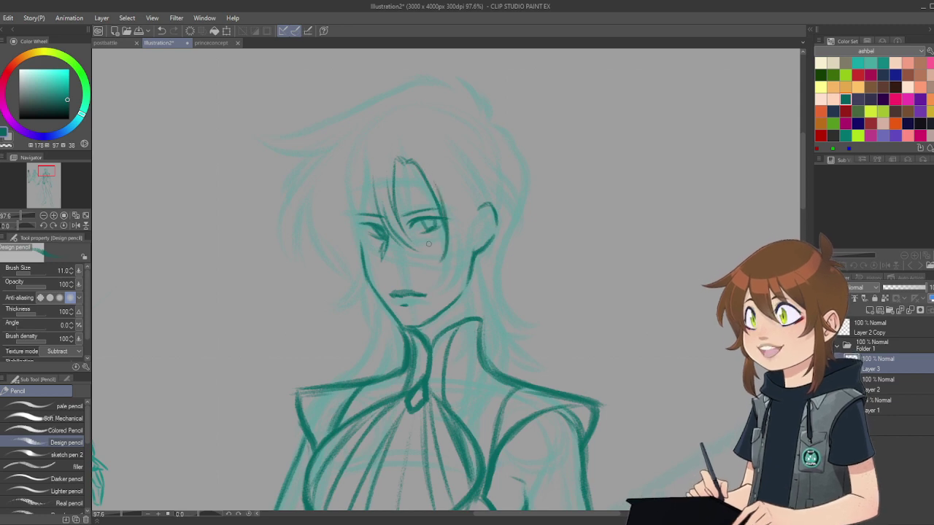
drag(467, 189, 479, 232)
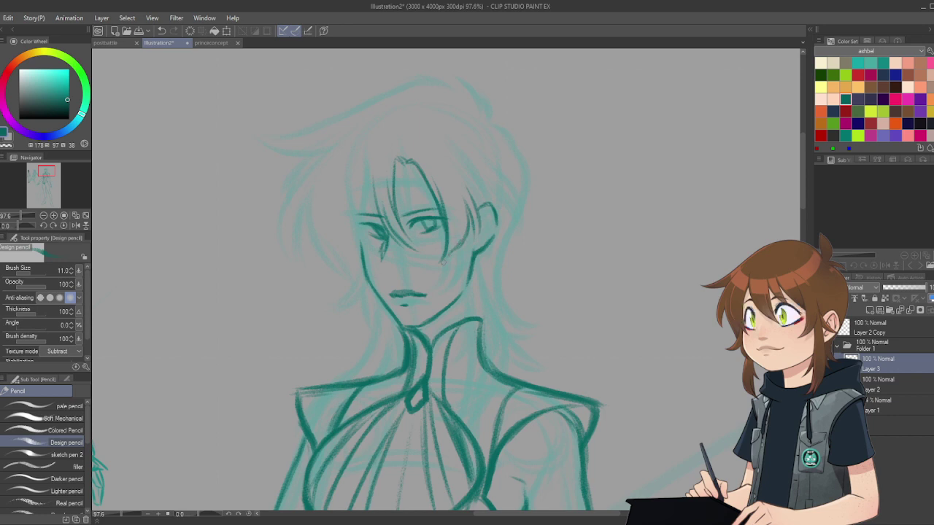
drag(453, 219, 446, 260)
Step: Draw the bangs over the eye farther from the ear and the pointed side locks beside that cheek
drag(372, 192, 370, 256)
mouse_move(344, 167)
mouse_down()
mouse_move(312, 236)
mouse_move(335, 188)
mouse_move(328, 250)
mouse_up()
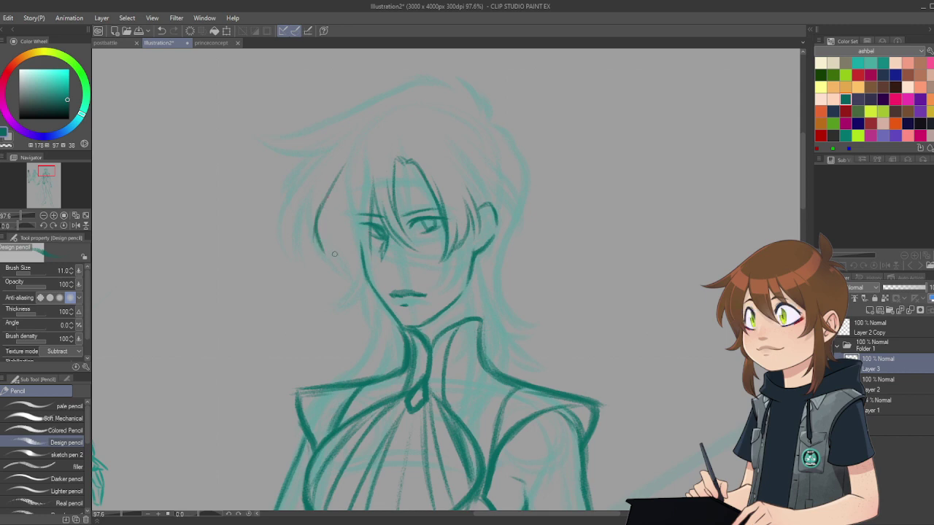
drag(333, 207, 326, 248)
mouse_move(338, 203)
mouse_down()
mouse_move(332, 250)
mouse_move(353, 258)
mouse_move(352, 282)
mouse_up()
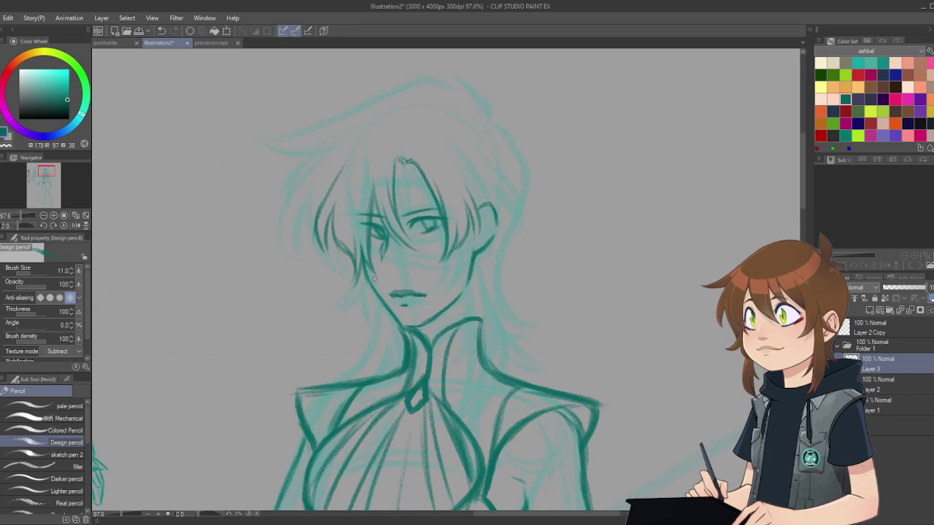
Step: Erase the eyebrow and lash ends covered by the bangs on Layer 3 with the soft eraser
click(884, 387)
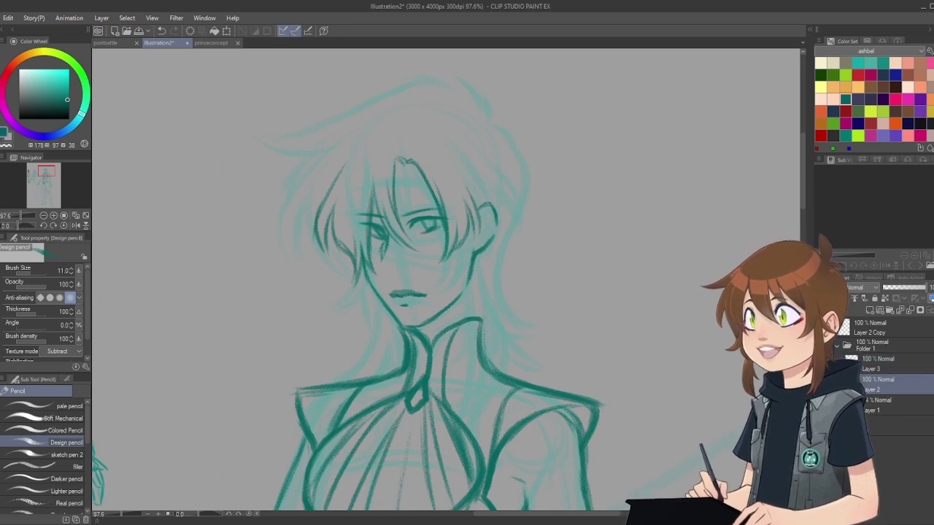
key(e)
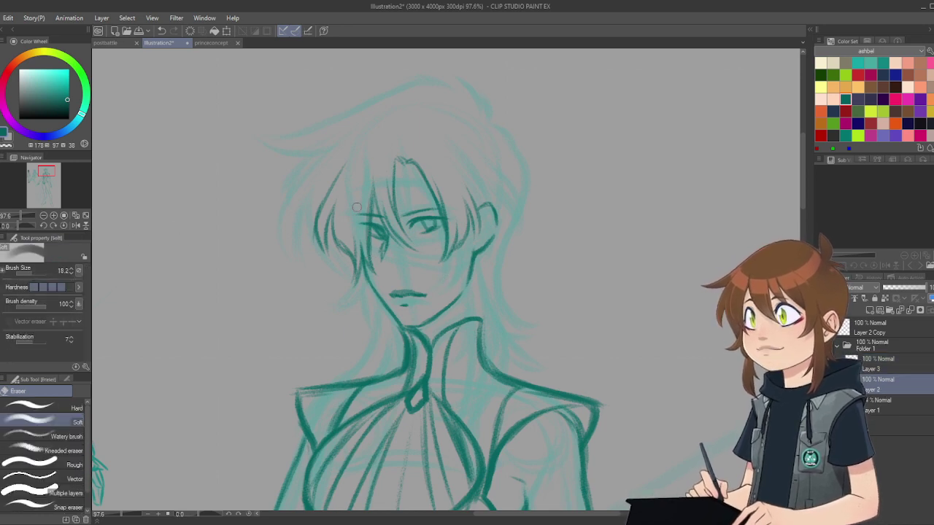
key(alt+])
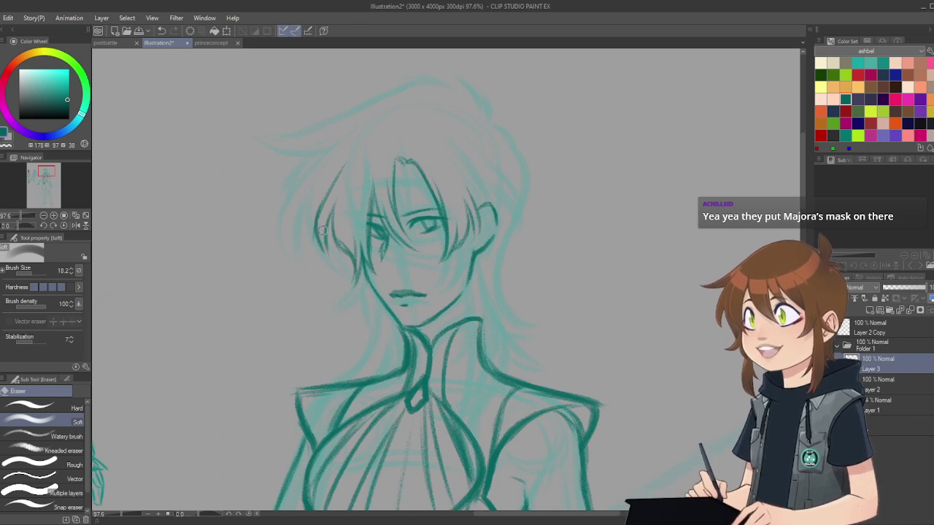
Step: Extend the outer side lock up toward the crown and draw its curved, pointed ends down beside the cheek
key(p)
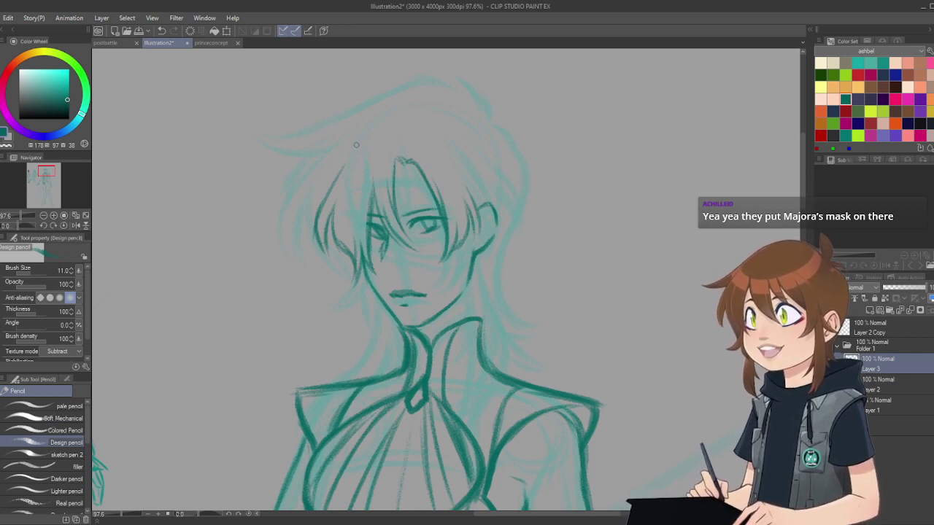
mouse_move(351, 148)
mouse_down()
mouse_move(314, 197)
mouse_move(321, 178)
mouse_move(312, 222)
mouse_up()
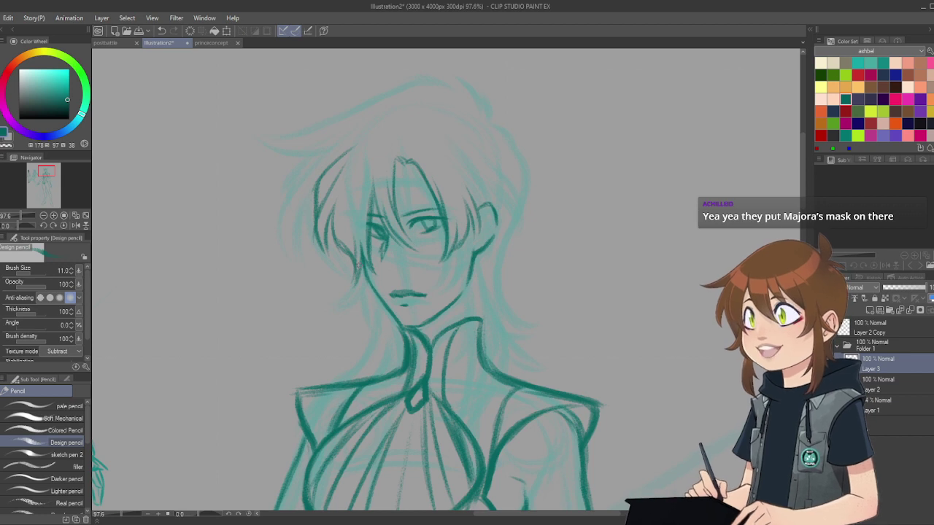
drag(355, 261, 349, 314)
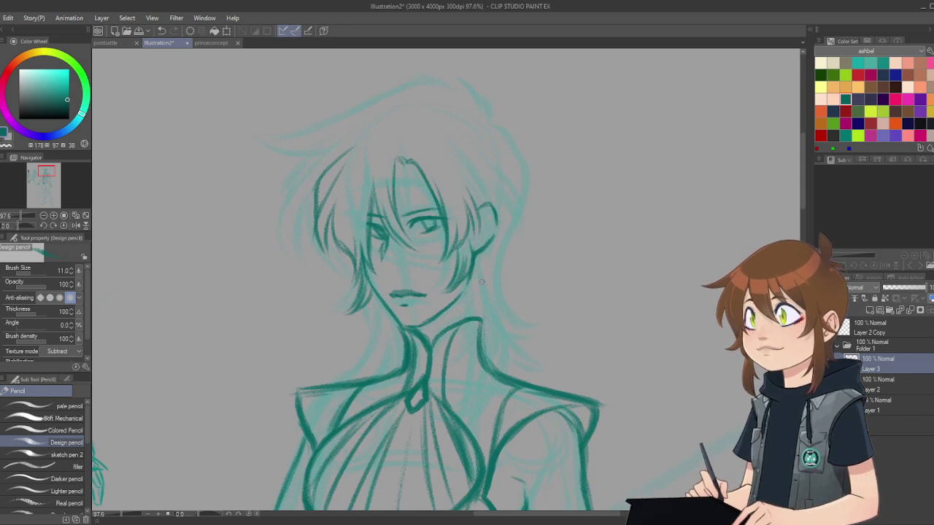
Step: Draw the long tapered lock falling from below the ear onto the shoulder, undoing stray strokes and adding inner strands near its ends
drag(483, 251, 540, 372)
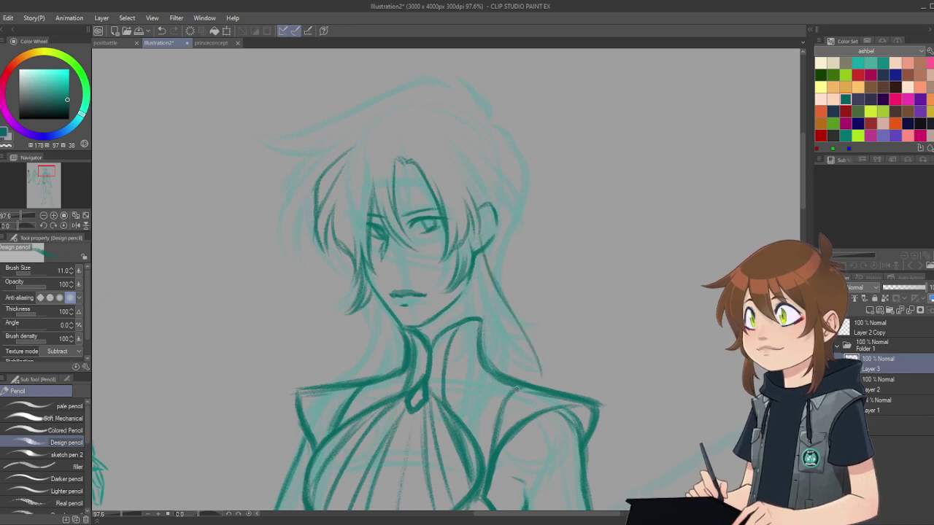
drag(479, 270, 495, 365)
drag(486, 305, 493, 391)
drag(485, 302, 489, 392)
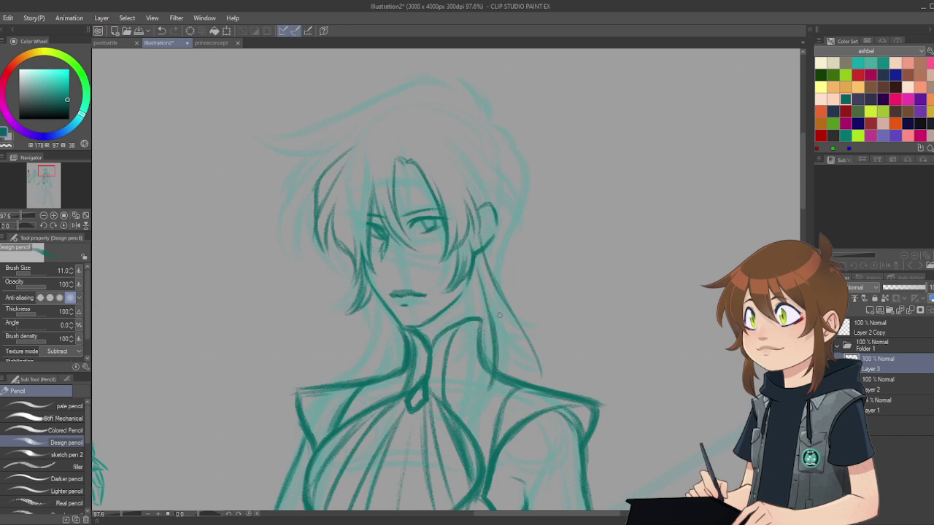
drag(499, 317, 493, 402)
key(ctrl+z)
key(ctrl+z)
drag(508, 324, 504, 375)
mouse_move(517, 325)
mouse_down()
mouse_move(532, 375)
mouse_move(522, 378)
mouse_move(523, 363)
mouse_up()
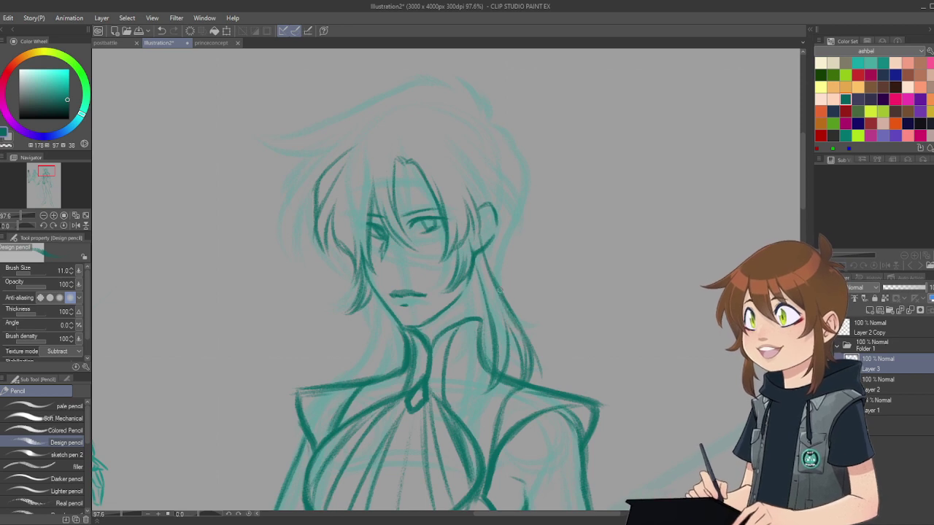
key(ctrl+z)
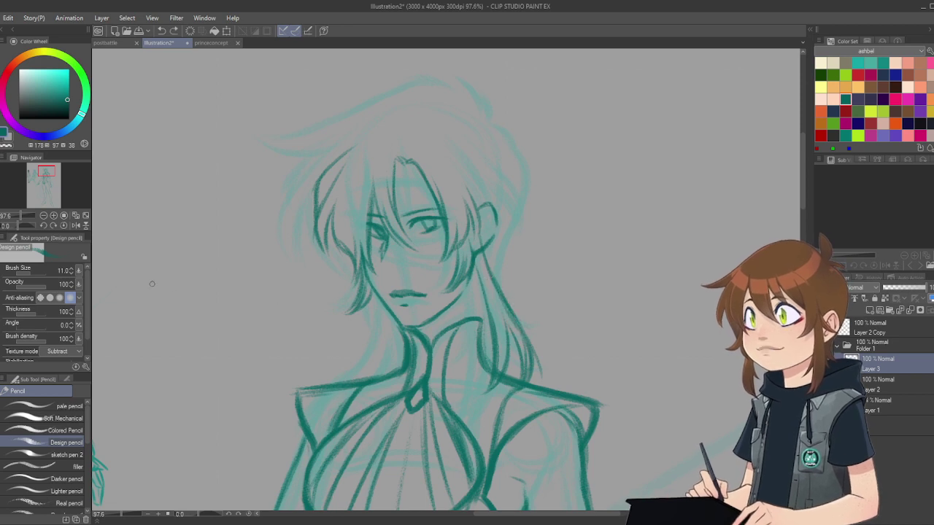
Step: Draw the inner edge of the long lock over the earlobe, and clean it up with the soft eraser at size 13.0
key(e)
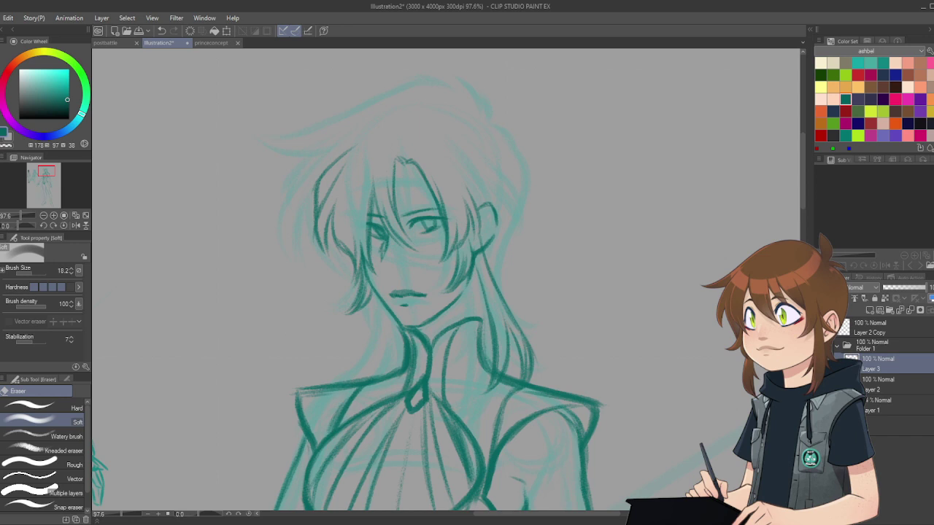
key(p)
drag(472, 269, 488, 344)
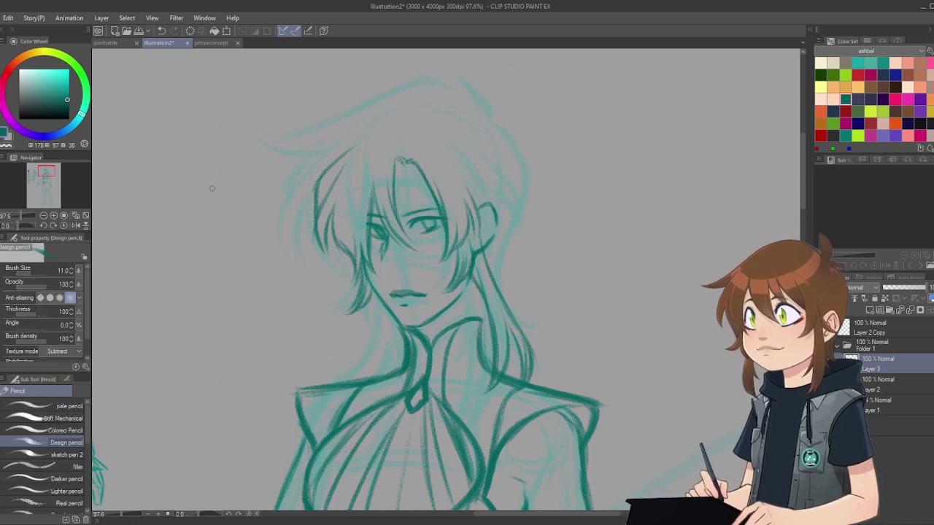
key(e)
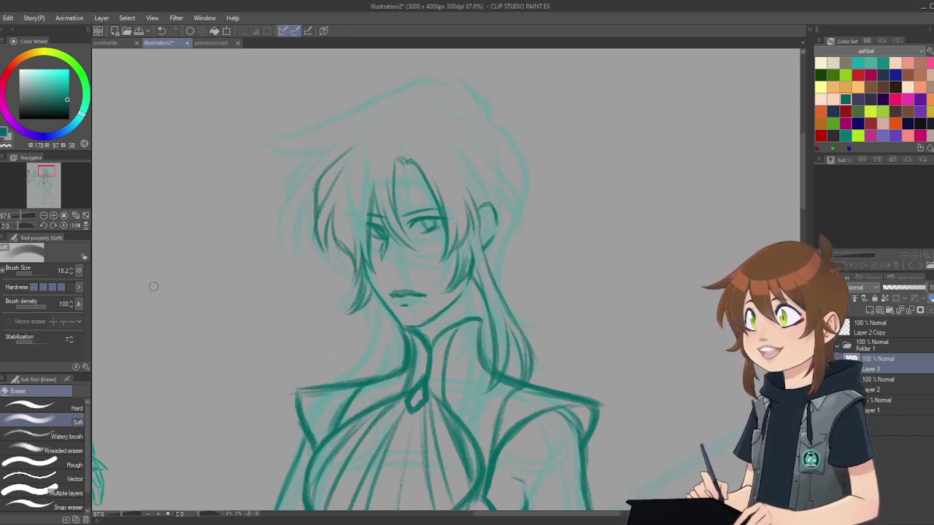
drag(39, 270, 32, 277)
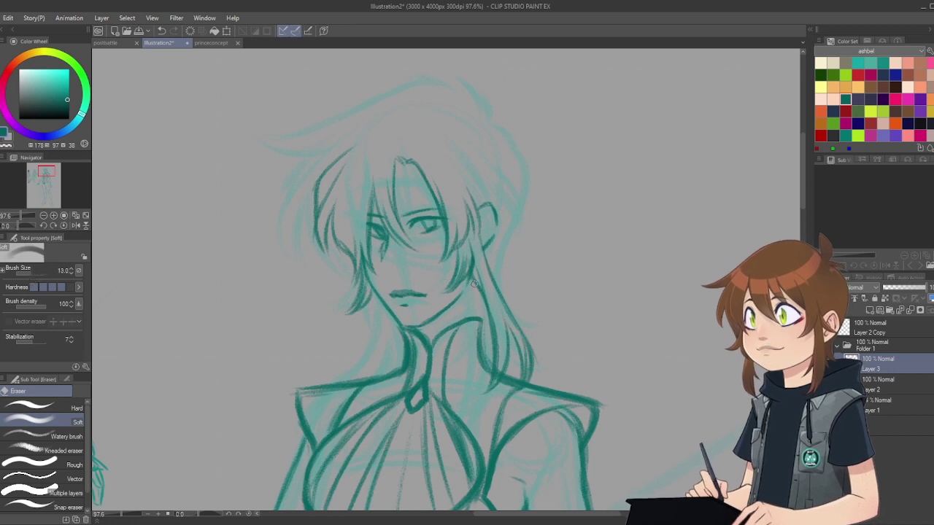
drag(476, 278, 488, 324)
key(p)
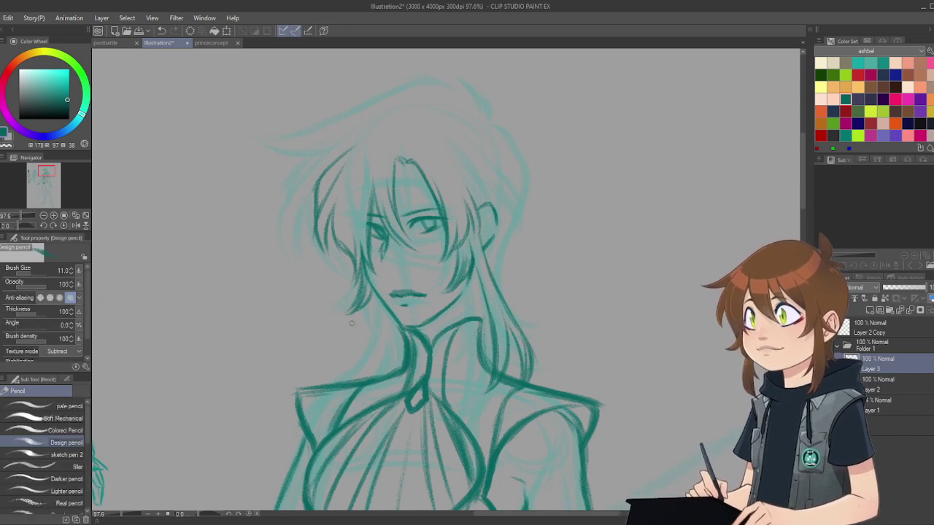
Step: Draw the matching long lock on the other side of the neck, with inner strands and pointed tips over the shoulder
mouse_move(364, 311)
mouse_down()
mouse_move(335, 366)
mouse_move(370, 302)
mouse_move(335, 387)
mouse_move(358, 323)
mouse_move(342, 341)
mouse_move(335, 382)
mouse_up()
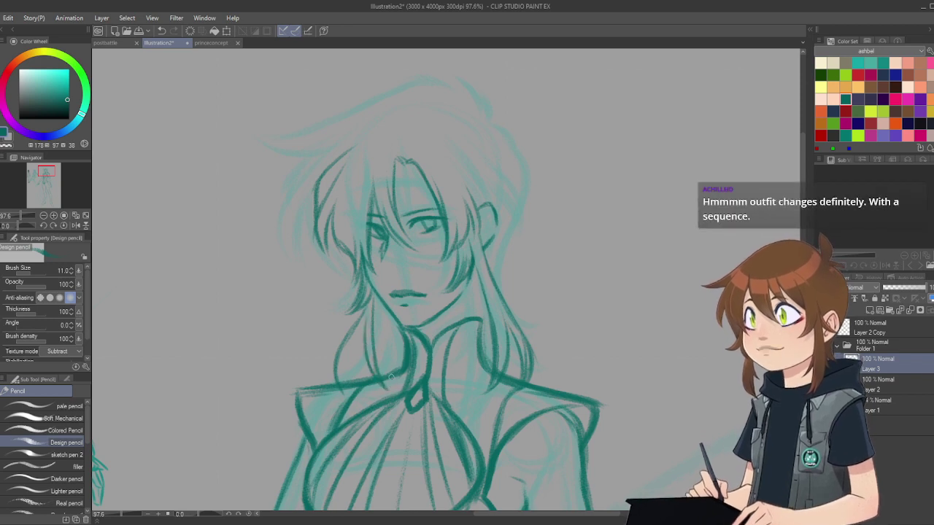
drag(361, 330, 342, 376)
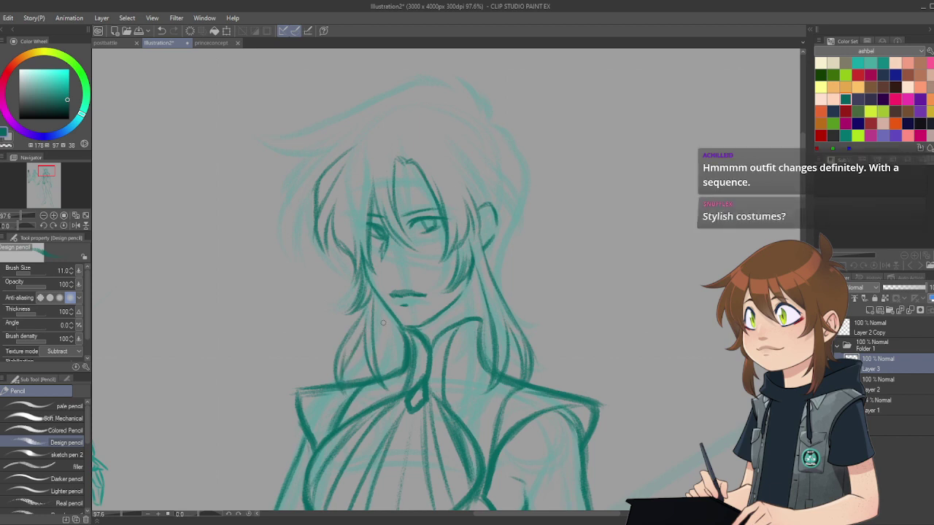
drag(383, 305, 377, 343)
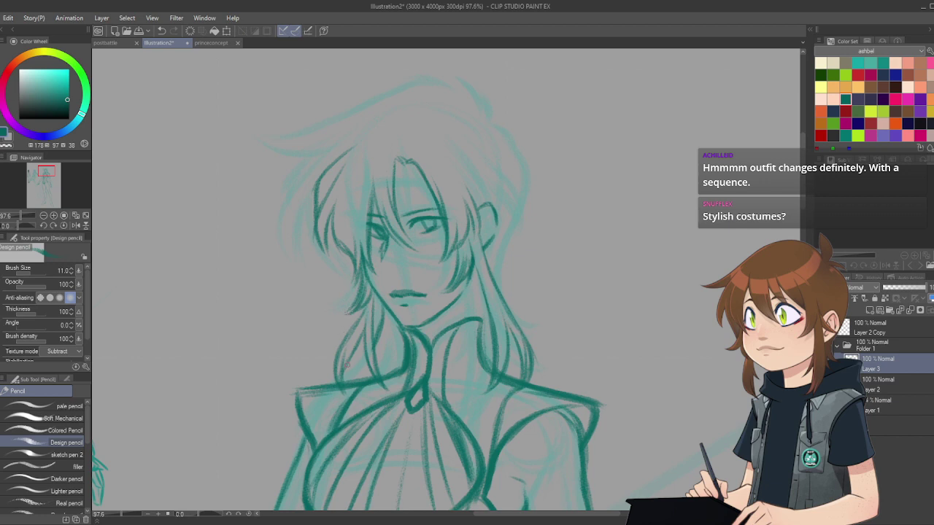
drag(354, 356, 358, 404)
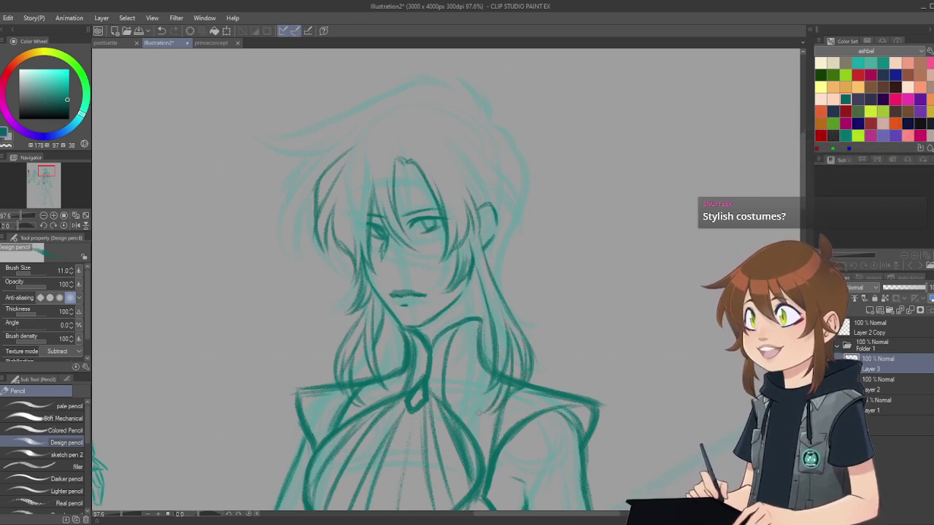
Step: Add a pointed tip and fine inner strands to the lower part of the ear-side long lock
drag(499, 406, 483, 416)
drag(509, 324, 515, 372)
drag(513, 344, 514, 366)
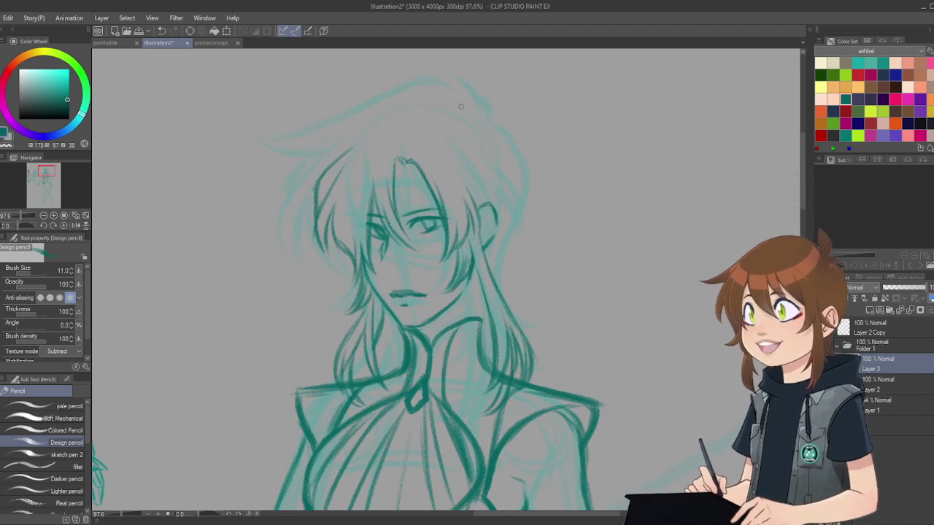
Step: Draw the hair's outer contour down the back of the head, the lock behind the ear, and the swept front tufts and top line
mouse_move(464, 106)
mouse_down()
mouse_move(483, 124)
mouse_move(466, 103)
mouse_move(484, 127)
mouse_move(489, 113)
mouse_move(481, 136)
mouse_move(504, 145)
mouse_move(494, 132)
mouse_move(510, 145)
mouse_move(503, 153)
mouse_move(519, 173)
mouse_move(495, 144)
mouse_move(518, 180)
mouse_move(513, 161)
mouse_move(501, 177)
mouse_move(502, 154)
mouse_move(516, 193)
mouse_move(505, 151)
mouse_move(507, 218)
mouse_move(515, 188)
mouse_move(513, 216)
mouse_move(518, 197)
mouse_move(494, 260)
mouse_move(511, 219)
mouse_move(505, 274)
mouse_move(500, 258)
mouse_move(512, 304)
mouse_move(504, 290)
mouse_move(528, 314)
mouse_up()
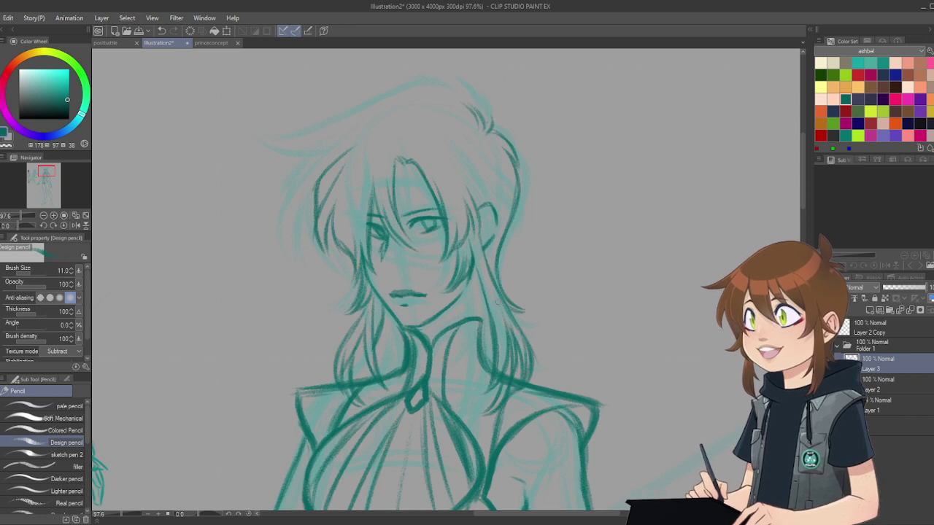
mouse_move(478, 277)
mouse_down()
mouse_move(461, 330)
mouse_move(488, 327)
mouse_move(489, 340)
mouse_up()
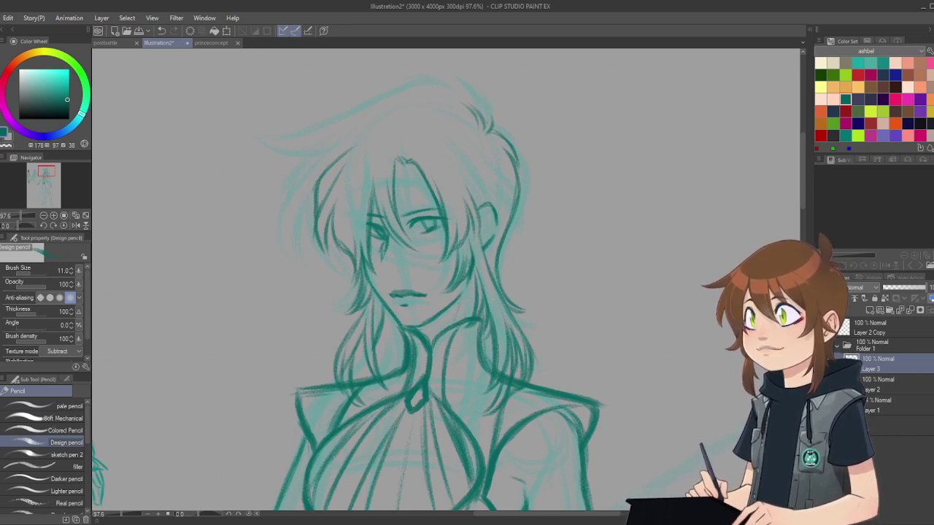
drag(802, 202, 802, 193)
mouse_move(352, 194)
mouse_down()
mouse_move(302, 204)
mouse_move(334, 212)
mouse_move(291, 260)
mouse_up()
drag(324, 214, 299, 265)
drag(341, 195, 422, 152)
drag(374, 172, 420, 153)
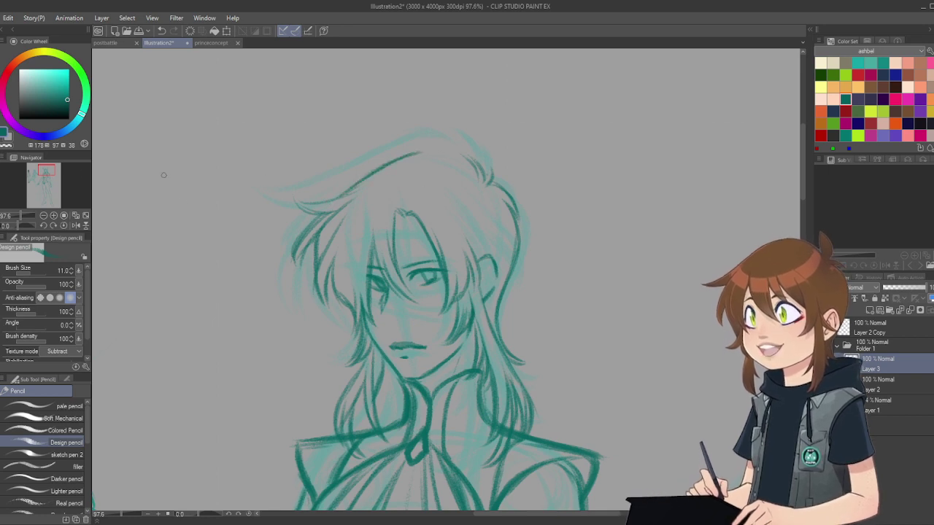
Step: Complete the crown of the hair by joining the top line to the tuft at the back of the head
click(55, 225)
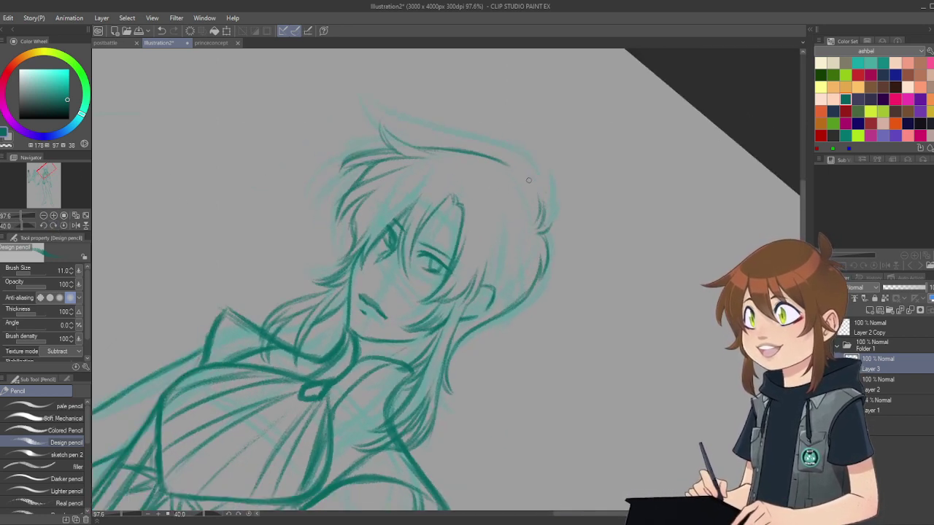
drag(514, 166, 536, 218)
drag(528, 179, 539, 219)
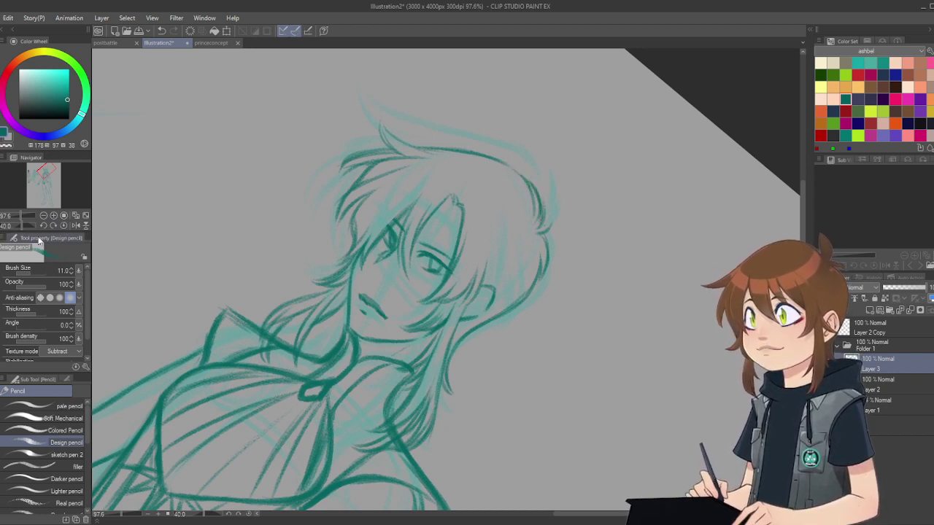
click(65, 225)
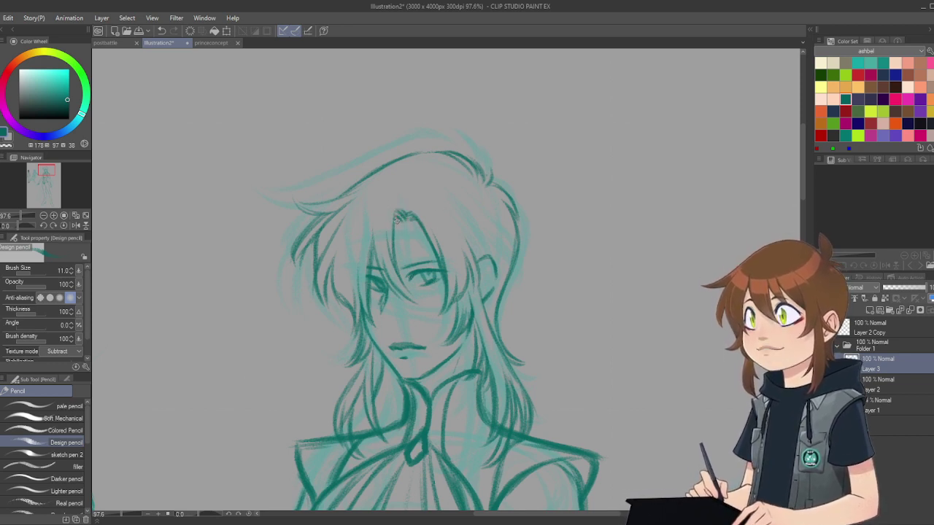
Step: Erase the collar and shoulder lines on Layer 2 where the long hair locks overlap them, using the Soft eraser
scroll(393, 239, down, 5)
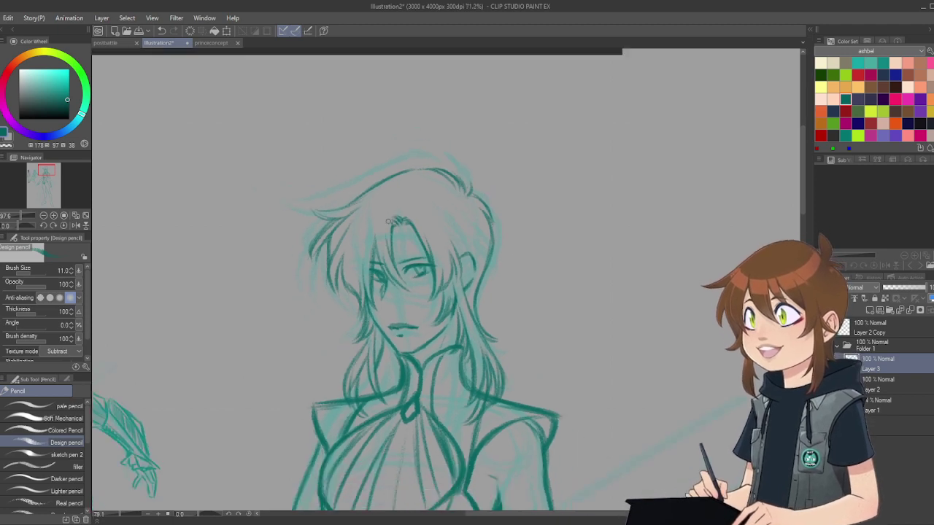
scroll(426, 281, up, 5)
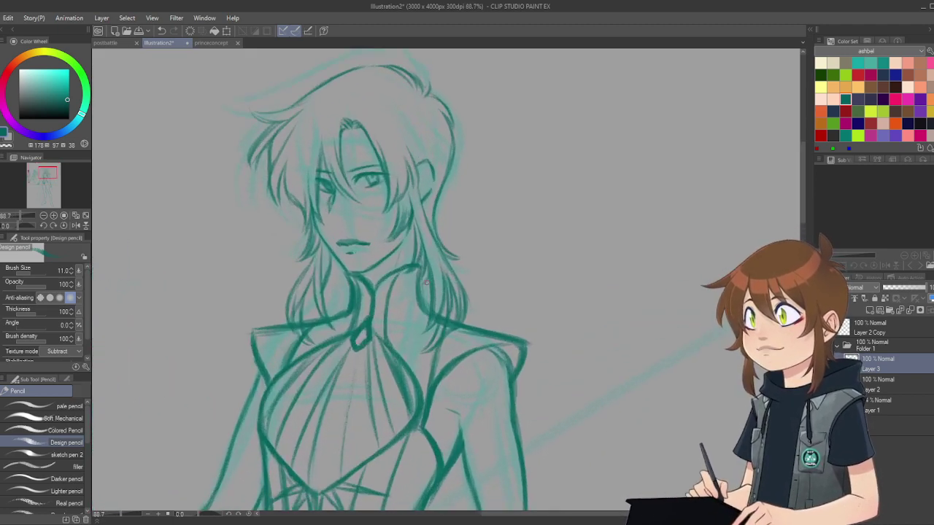
click(881, 392)
key(e)
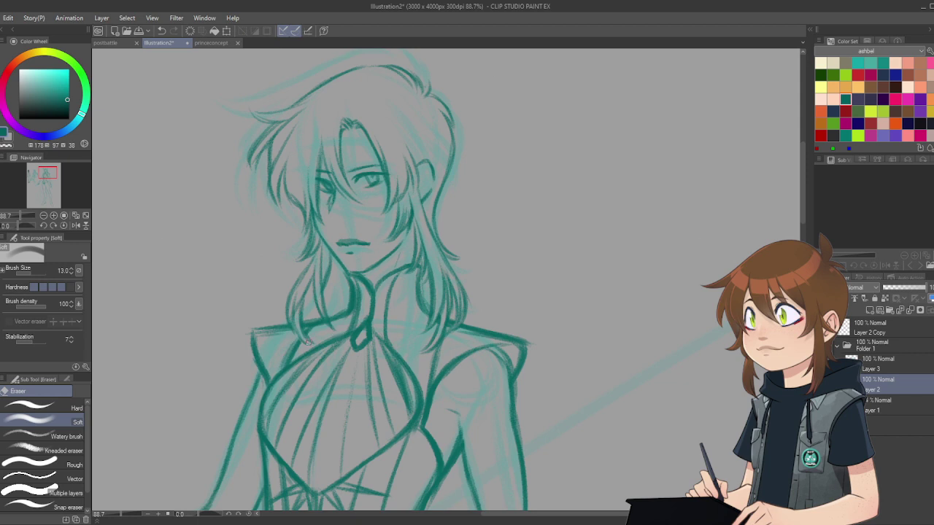
Step: Draw a headband across the forehead and the side of the head on Layer 2 with the Design pencil
key(p)
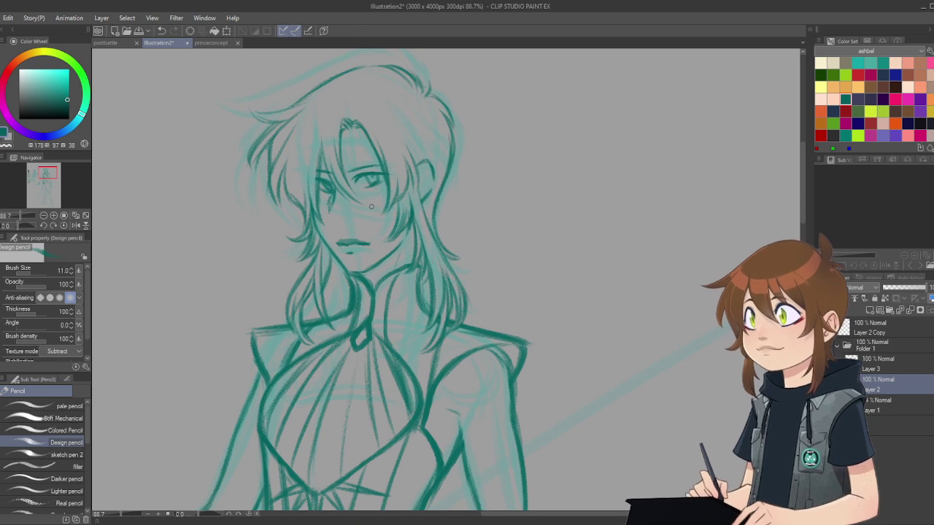
drag(356, 138, 341, 143)
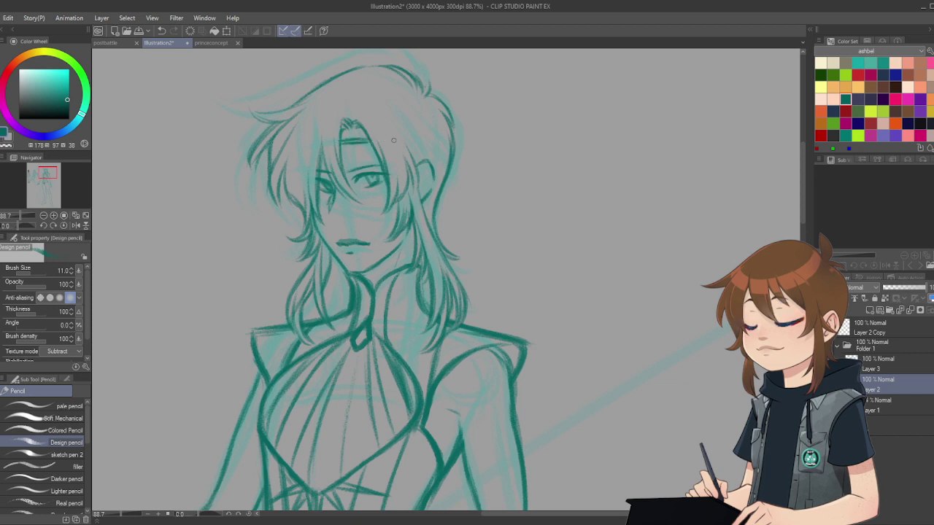
drag(415, 139, 442, 147)
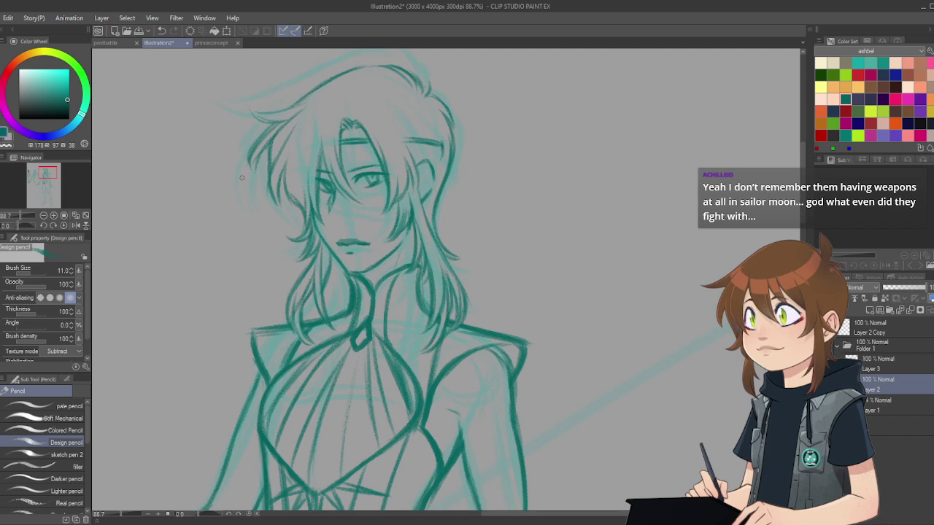
Step: Examine the large figure's face, costume, legs and overall pose alongside the two small reference figures
scroll(324, 176, down, 3)
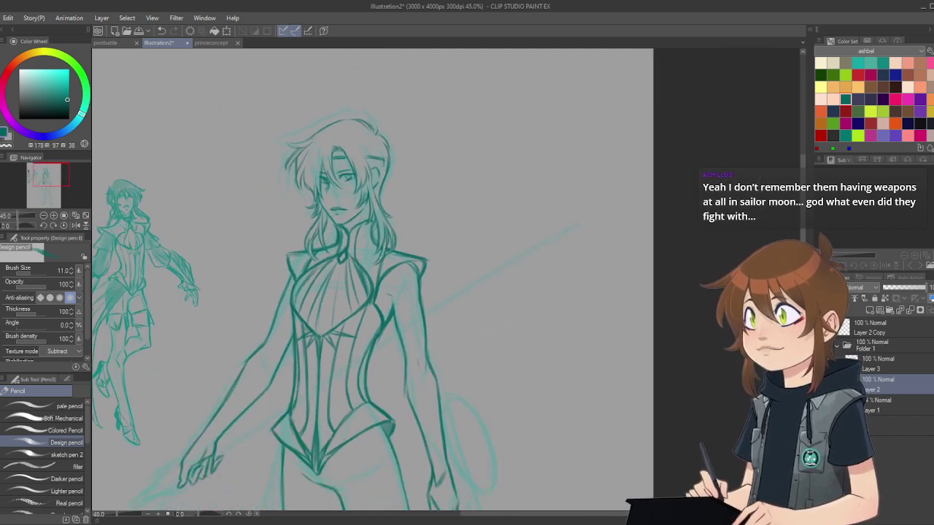
scroll(321, 226, down, 1)
scroll(306, 231, down, 1)
scroll(294, 234, up, 1)
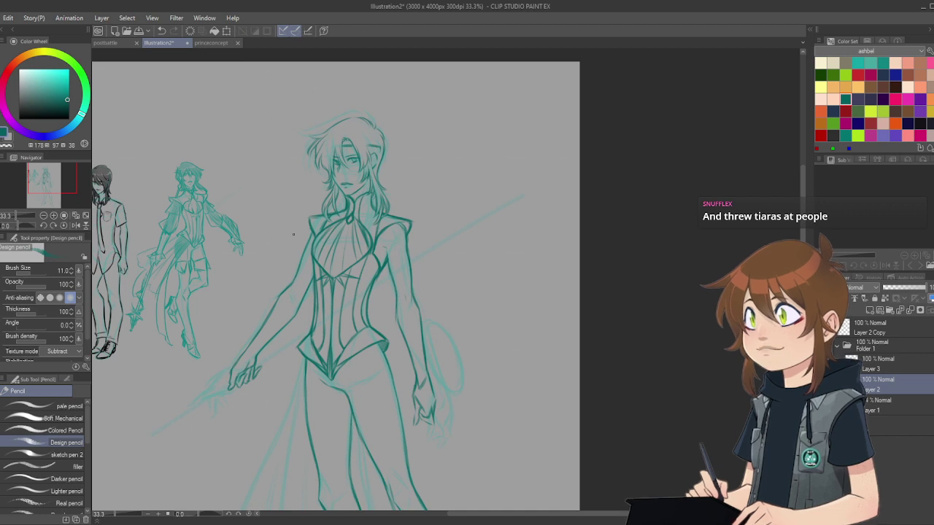
scroll(296, 213, down, 1)
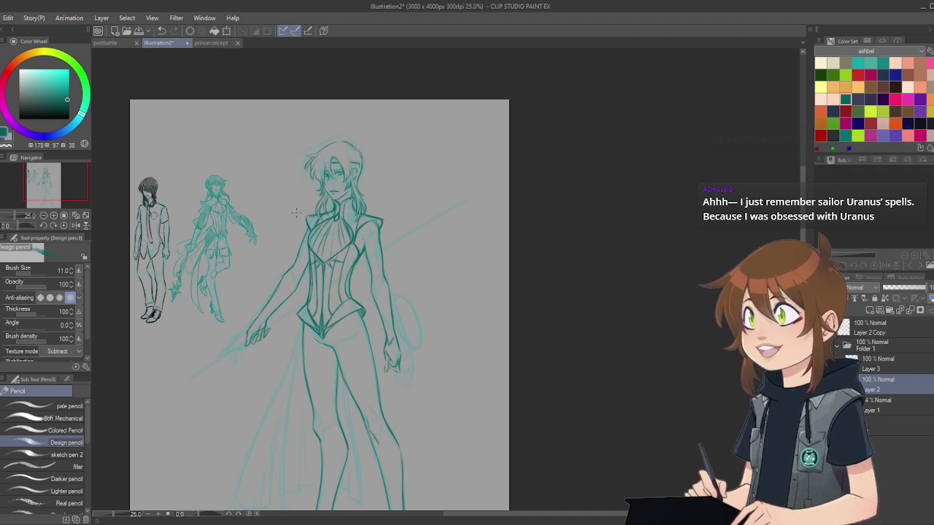
scroll(295, 213, down, 1)
scroll(285, 271, up, 1)
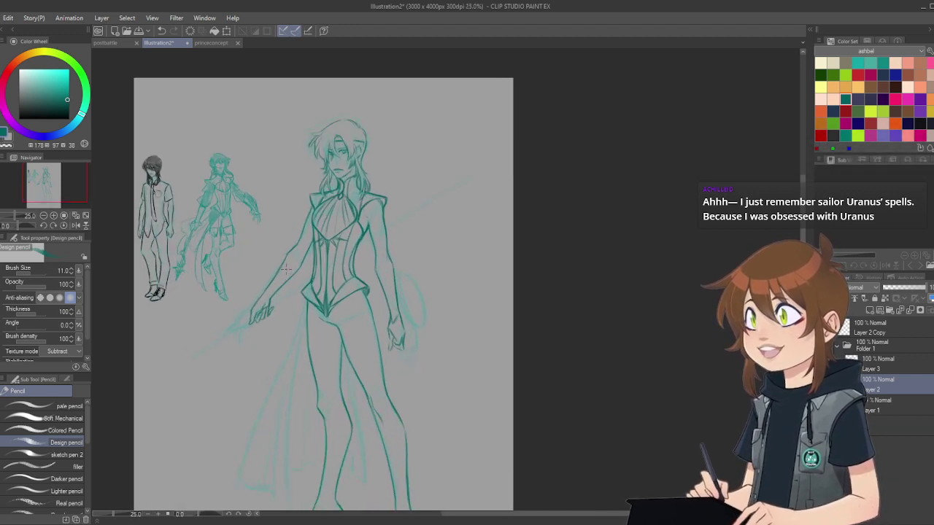
scroll(285, 268, up, 1)
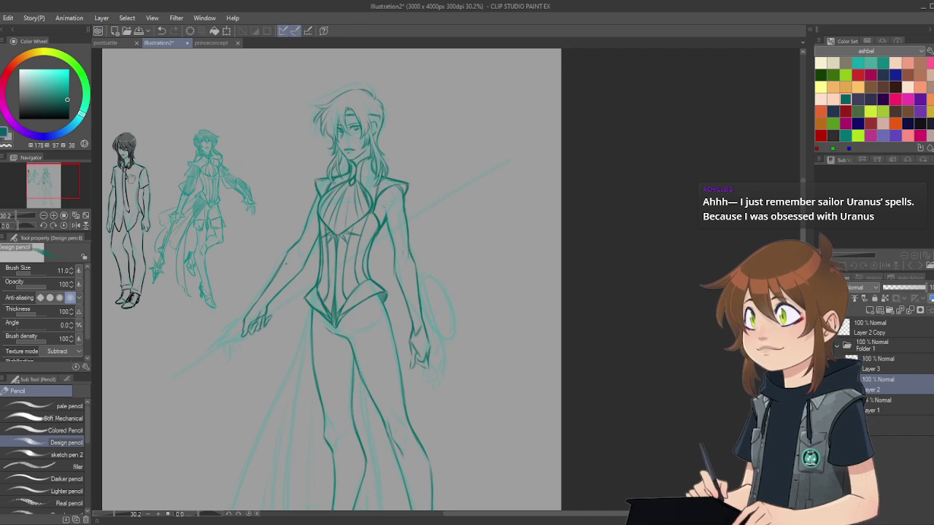
scroll(283, 265, down, 2)
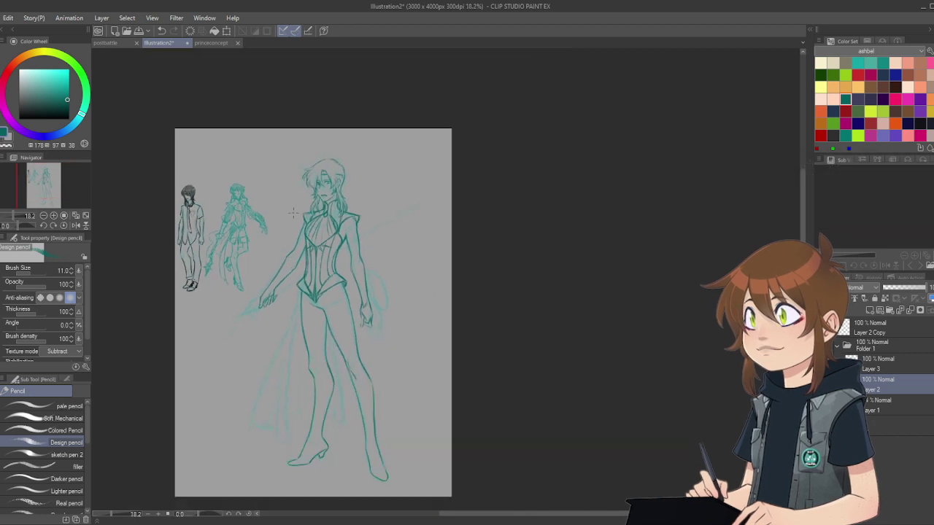
scroll(293, 212, up, 1)
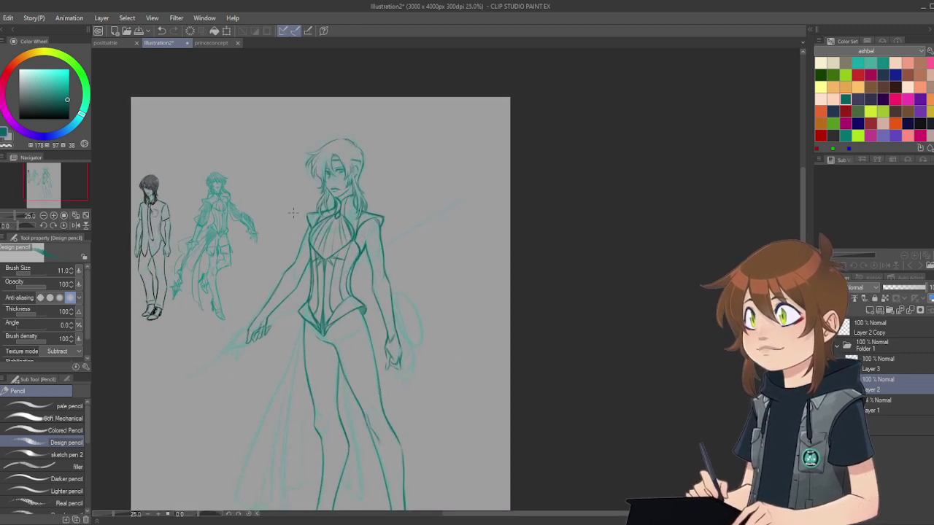
scroll(318, 180, up, 1)
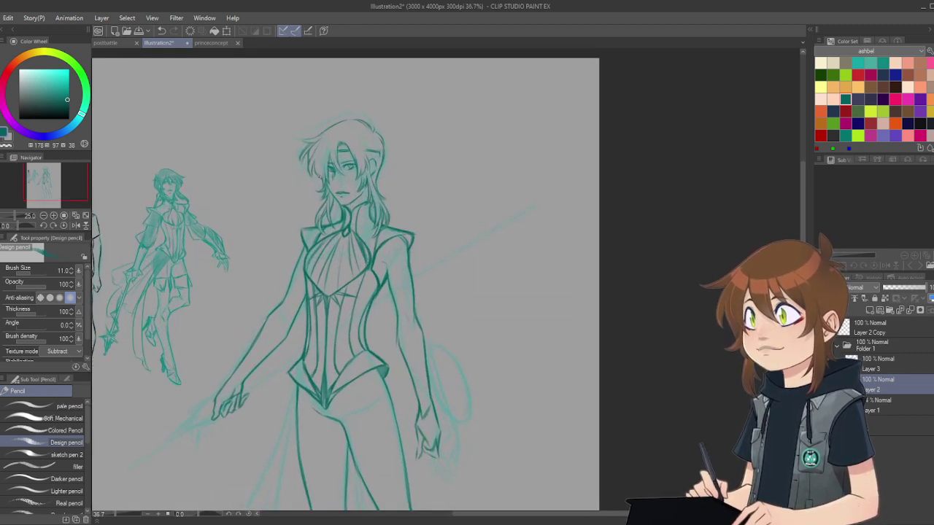
scroll(335, 175, up, 3)
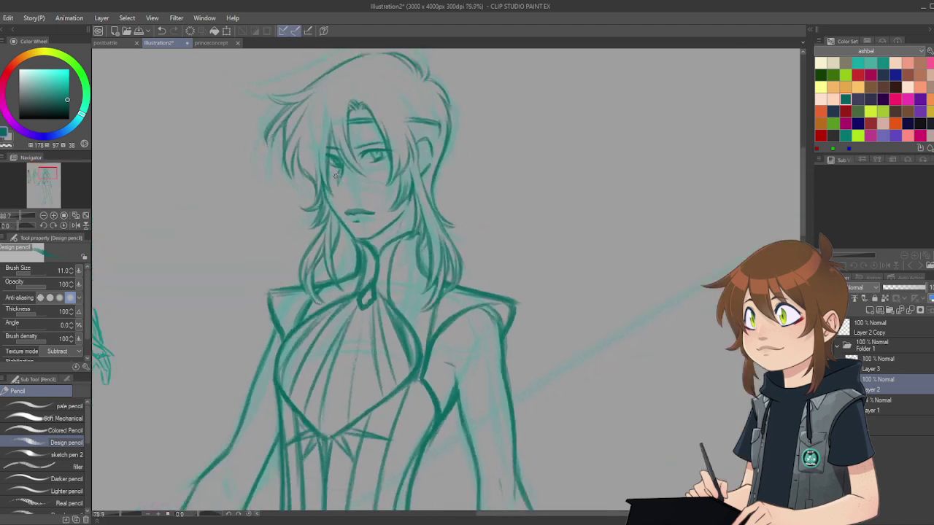
scroll(335, 175, down, 1)
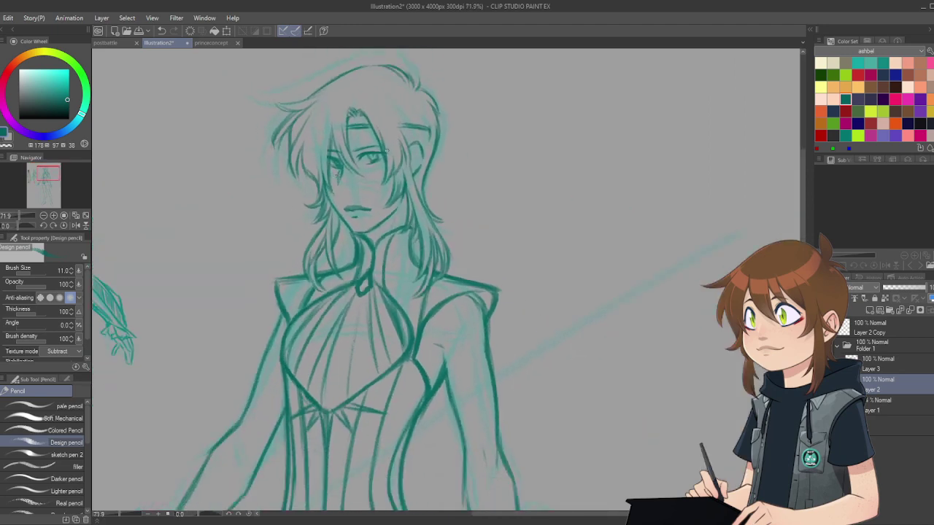
scroll(398, 146, down, 3)
scroll(385, 123, up, 3)
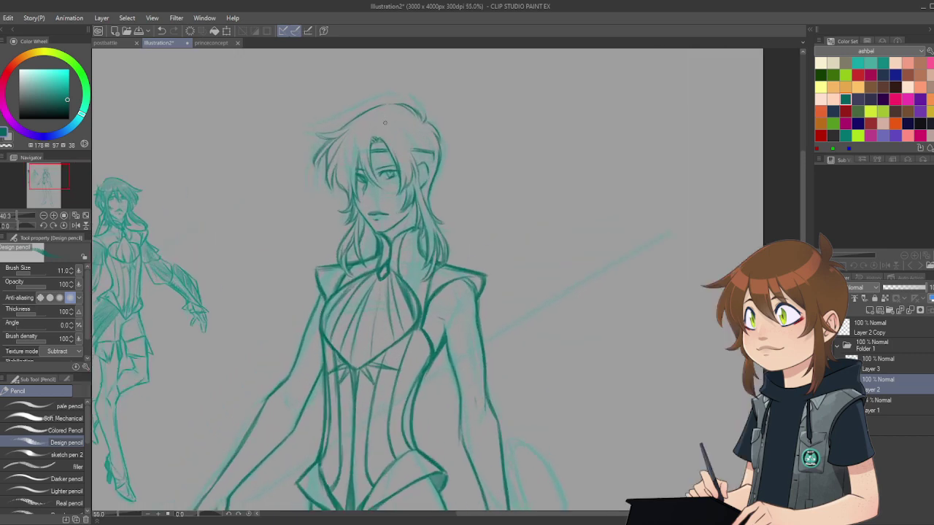
scroll(385, 122, down, 3)
scroll(384, 122, up, 2)
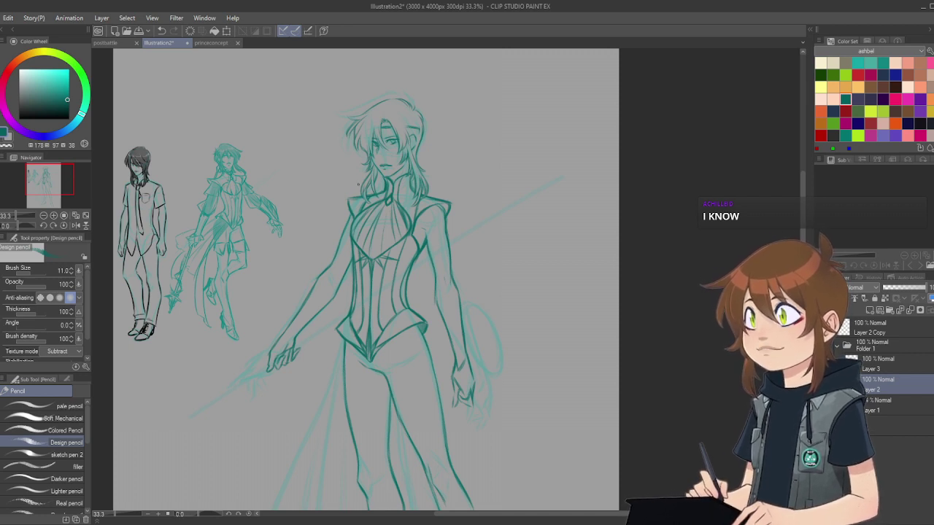
scroll(377, 211, down, 3)
scroll(401, 333, up, 2)
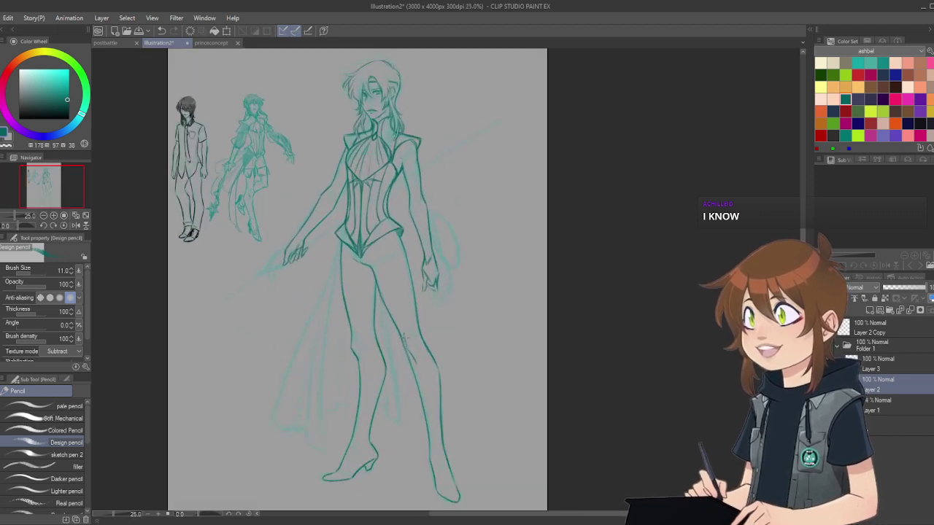
scroll(404, 337, up, 1)
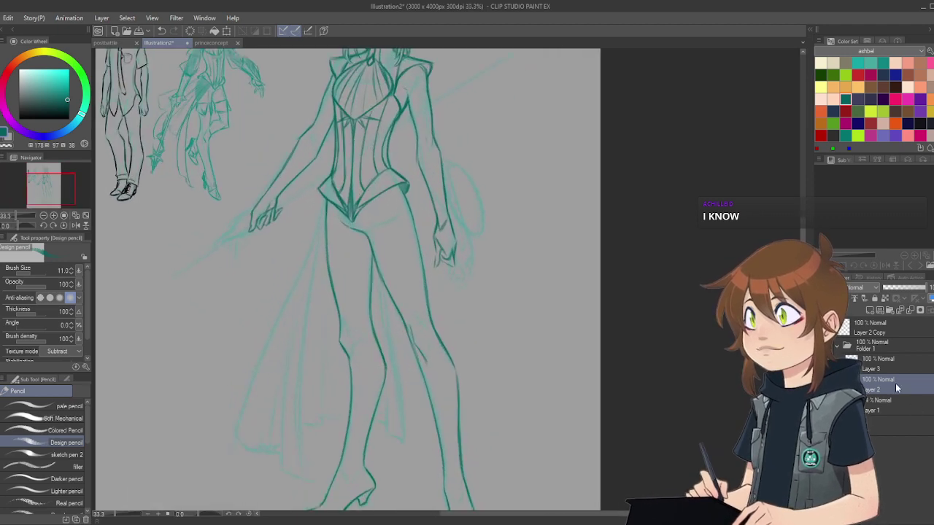
scroll(519, 250, down, 1)
scroll(404, 281, up, 1)
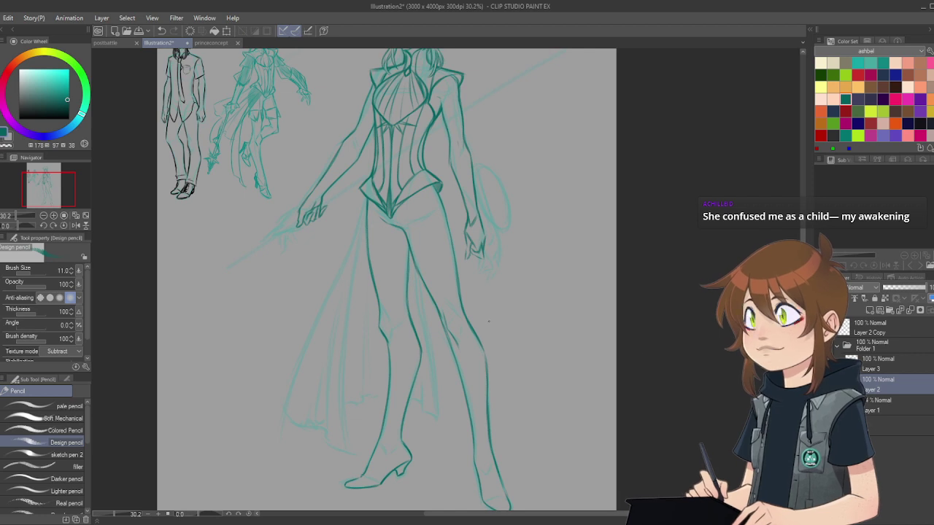
scroll(474, 288, down, 2)
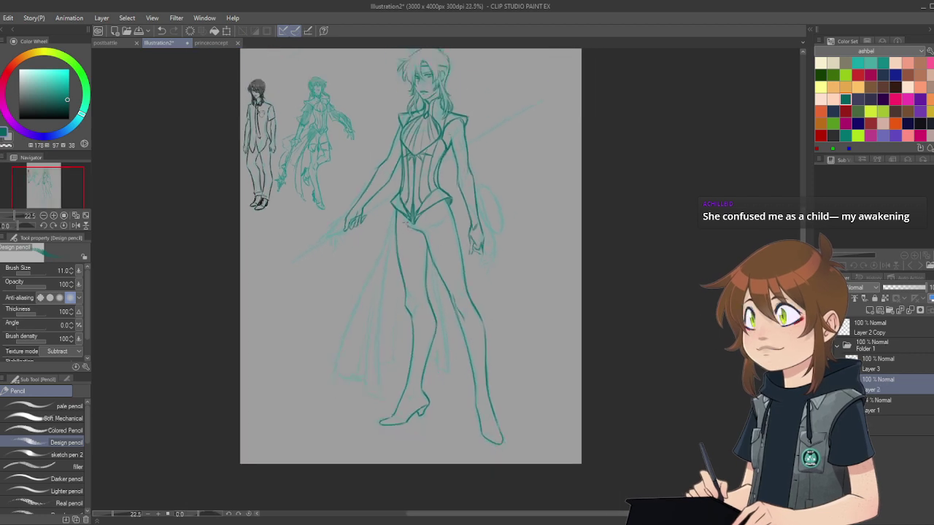
scroll(423, 291, down, 1)
scroll(419, 220, up, 2)
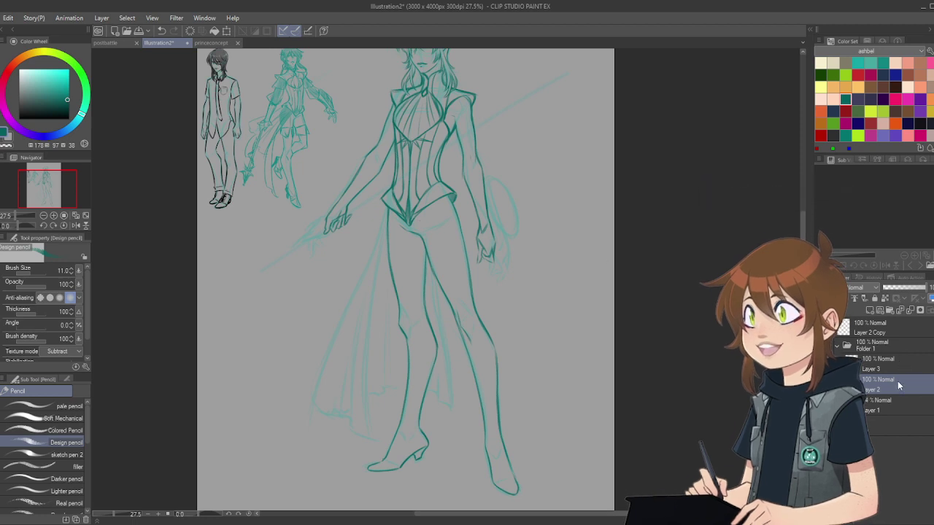
scroll(471, 309, down, 3)
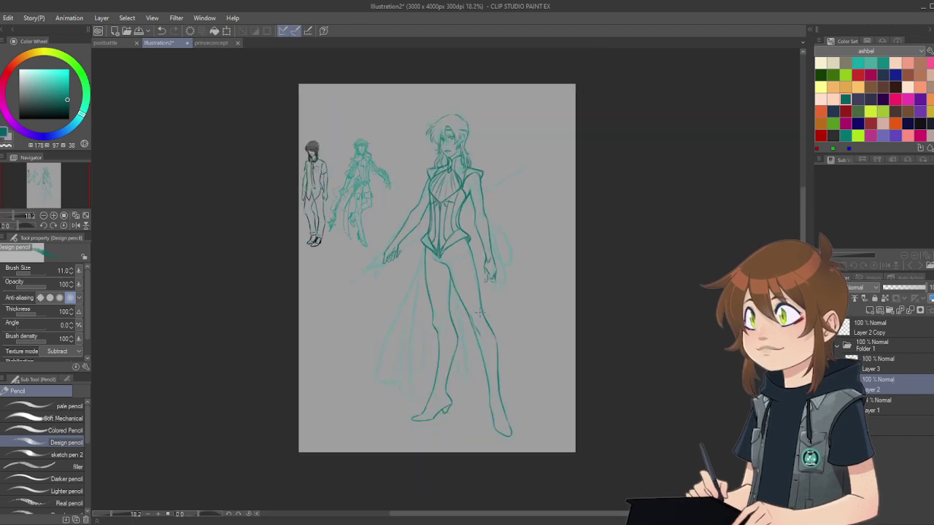
scroll(471, 309, up, 2)
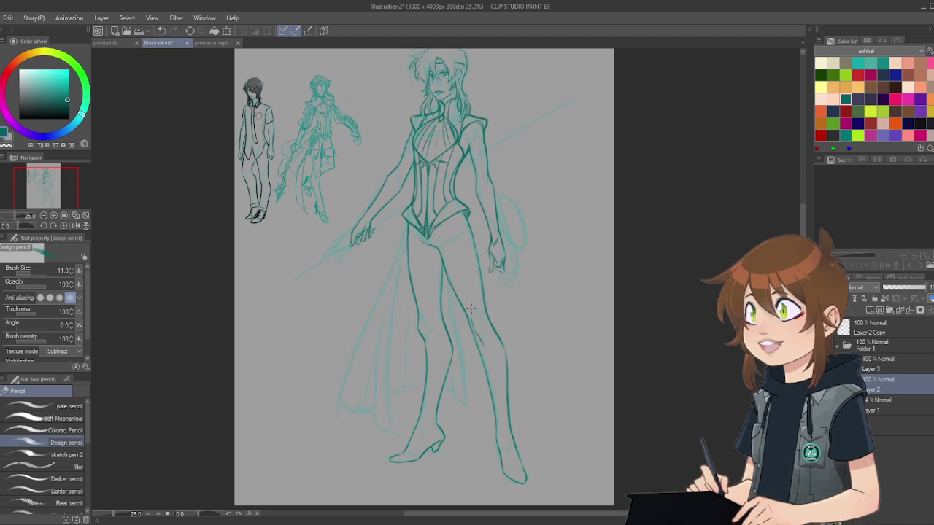
scroll(502, 204, up, 2)
Step: Switch the active layer to Layer 3 and back to Layer 2
click(863, 365)
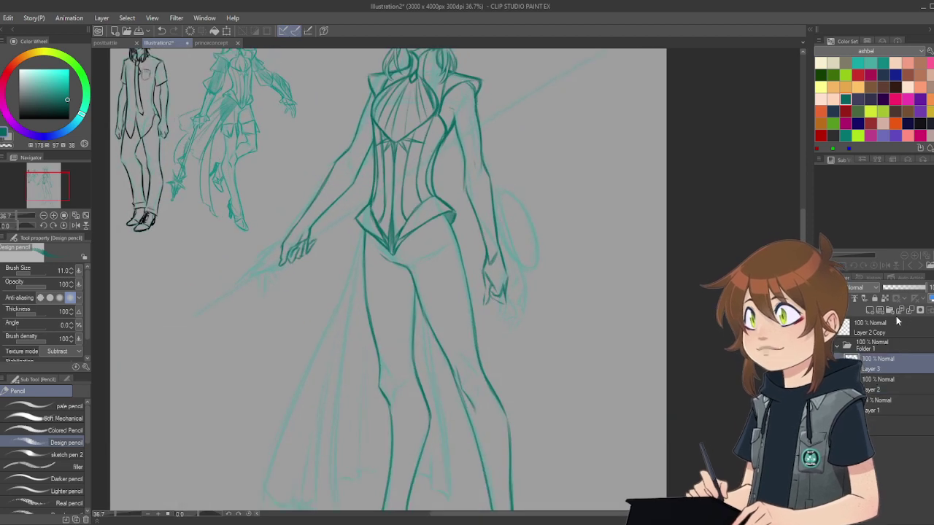
scroll(535, 353, down, 2)
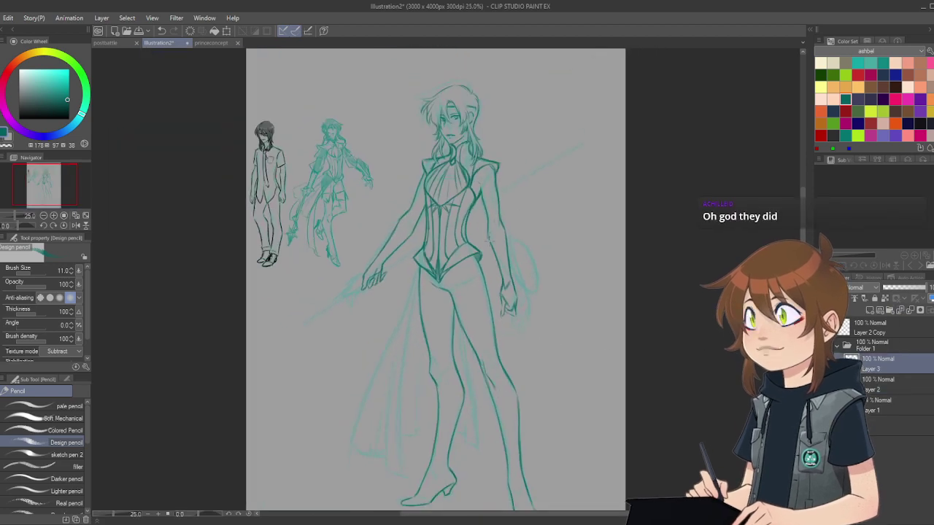
scroll(497, 265, up, 3)
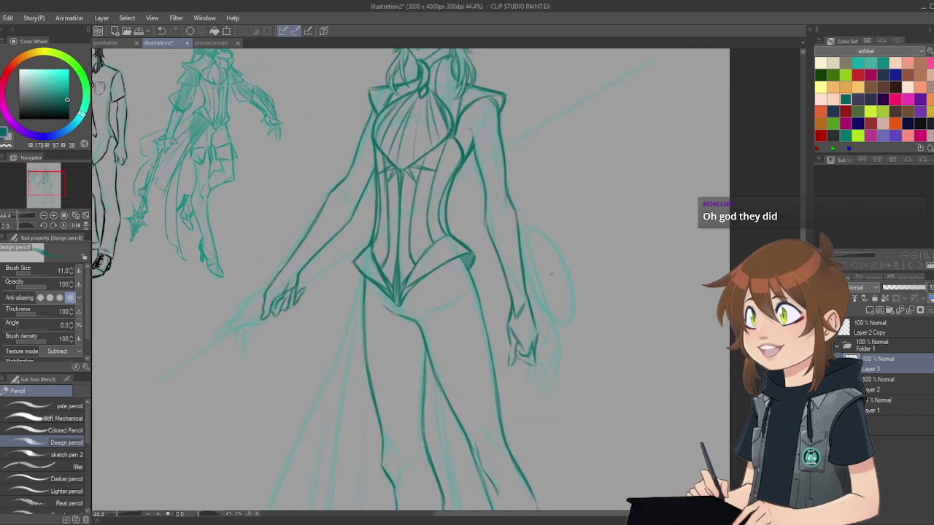
click(898, 386)
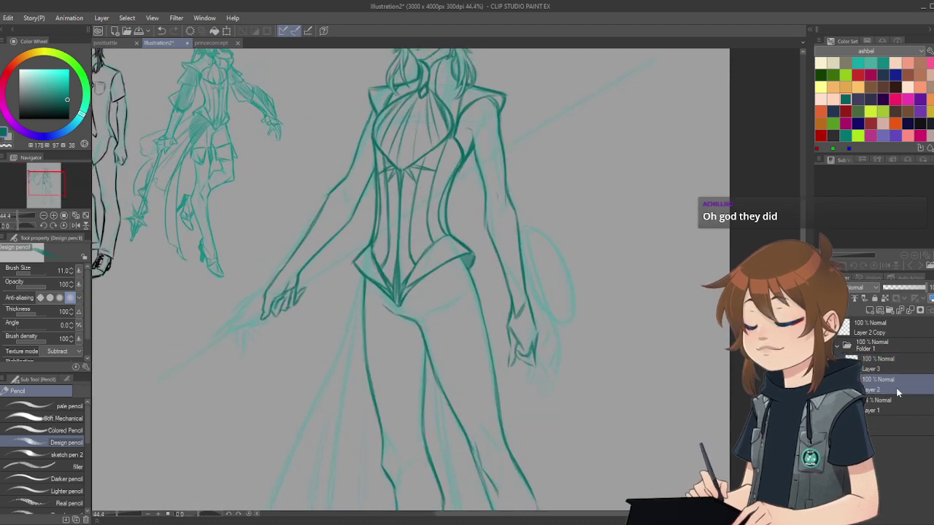
Step: Fade Layer 2 to 57% opacity and set up the Design pencil at brush size 14 on Layer 3
drag(917, 289, 908, 287)
click(890, 359)
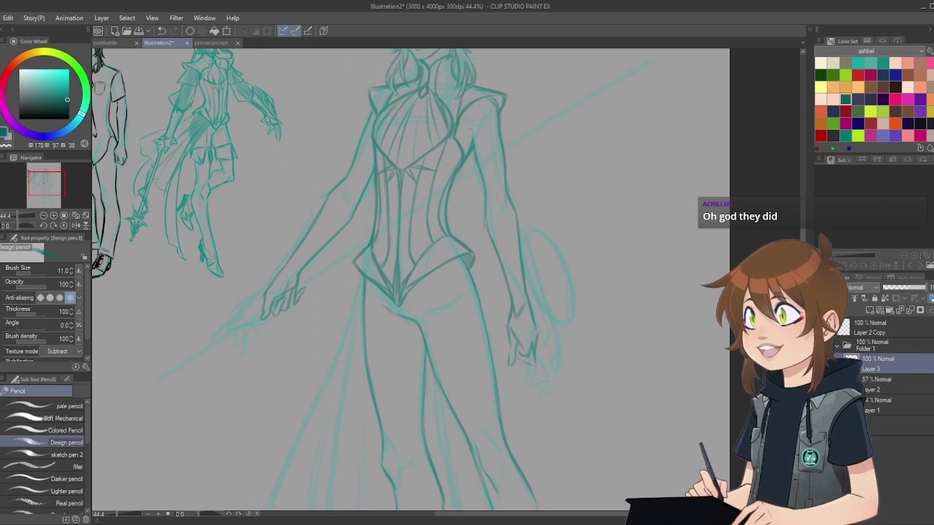
click(72, 269)
click(72, 269)
click(71, 269)
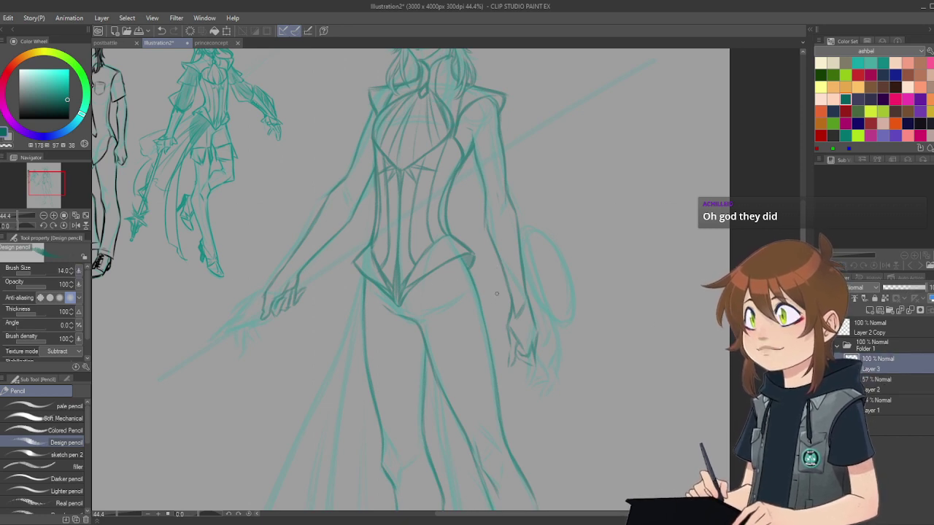
Step: Draw a fitted forearm cuff with a flared ruffle over the hand on the large figure's left arm
drag(496, 259, 507, 297)
drag(529, 516, 497, 517)
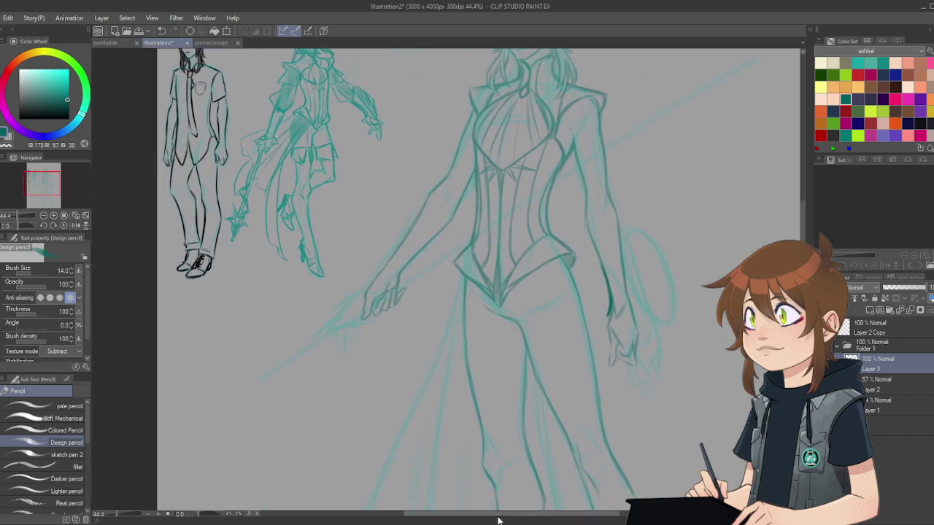
scroll(497, 519, right, 3)
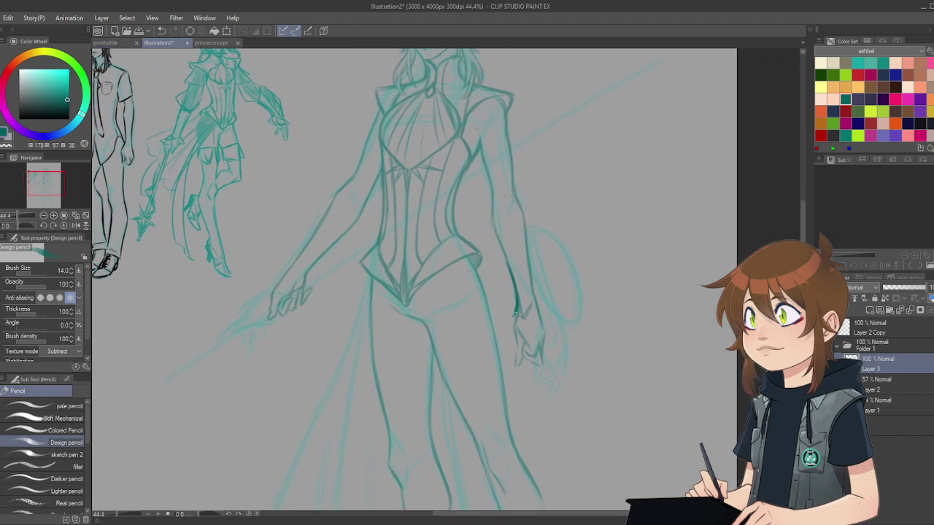
drag(515, 313, 536, 323)
drag(529, 261, 543, 324)
mouse_move(508, 264)
mouse_down()
mouse_move(523, 258)
mouse_move(531, 270)
mouse_move(542, 326)
mouse_up()
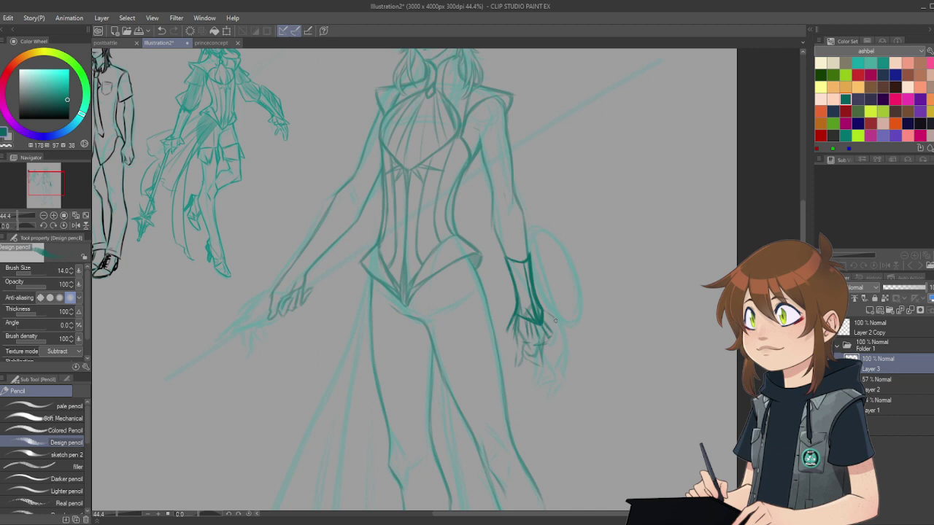
drag(546, 311, 554, 321)
drag(512, 327, 514, 340)
Step: Outline a billowing sleeve from the shoulder to the cuff on the large figure's left arm
scroll(501, 193, up, 3)
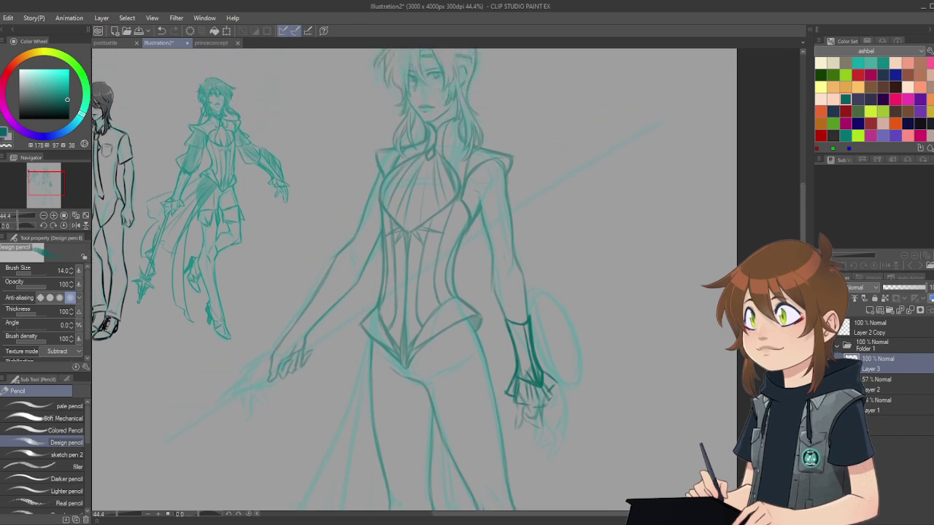
drag(506, 167, 513, 216)
mouse_move(509, 184)
mouse_down()
mouse_move(521, 232)
mouse_move(551, 289)
mouse_move(545, 282)
mouse_move(532, 318)
mouse_up()
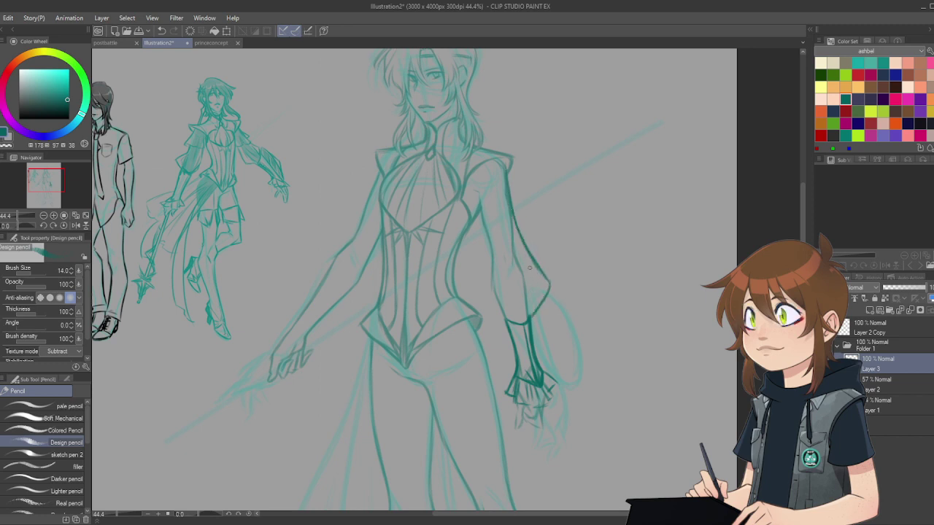
mouse_move(521, 251)
mouse_down()
mouse_move(522, 287)
mouse_move(515, 232)
mouse_move(520, 295)
mouse_move(528, 281)
mouse_move(533, 315)
mouse_up()
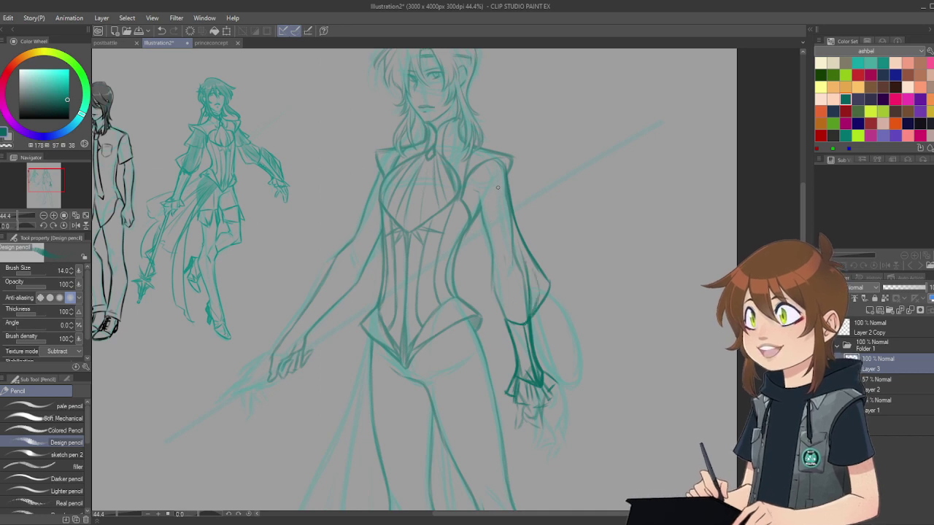
mouse_move(498, 210)
mouse_down()
mouse_move(488, 286)
mouse_move(497, 305)
mouse_up()
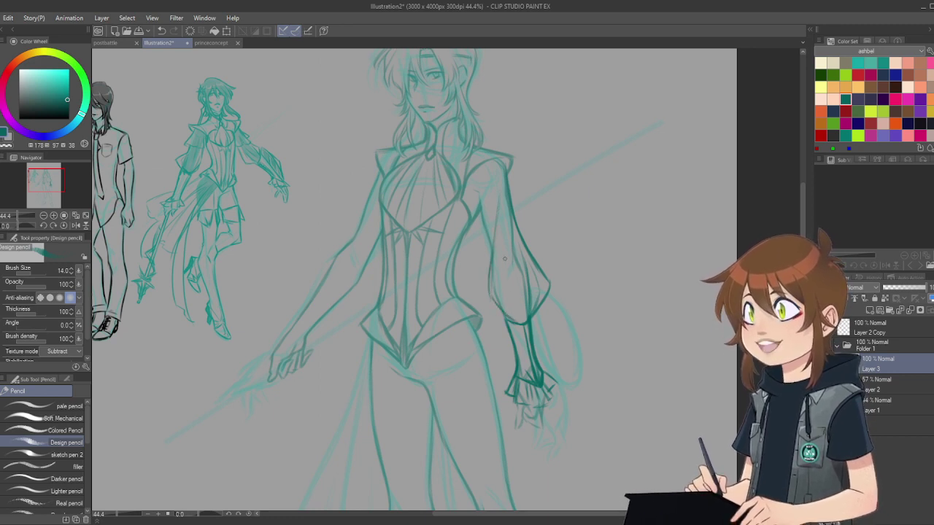
Step: Add long fold lines and the inner edge to the billowing sleeve on the figure's left arm
drag(504, 235, 516, 312)
drag(509, 264, 525, 319)
drag(476, 196, 480, 269)
mouse_move(480, 224)
mouse_down()
mouse_move(478, 301)
mouse_move(480, 250)
mouse_move(487, 311)
mouse_move(488, 280)
mouse_move(483, 296)
mouse_move(505, 319)
mouse_move(482, 296)
mouse_move(503, 319)
mouse_up()
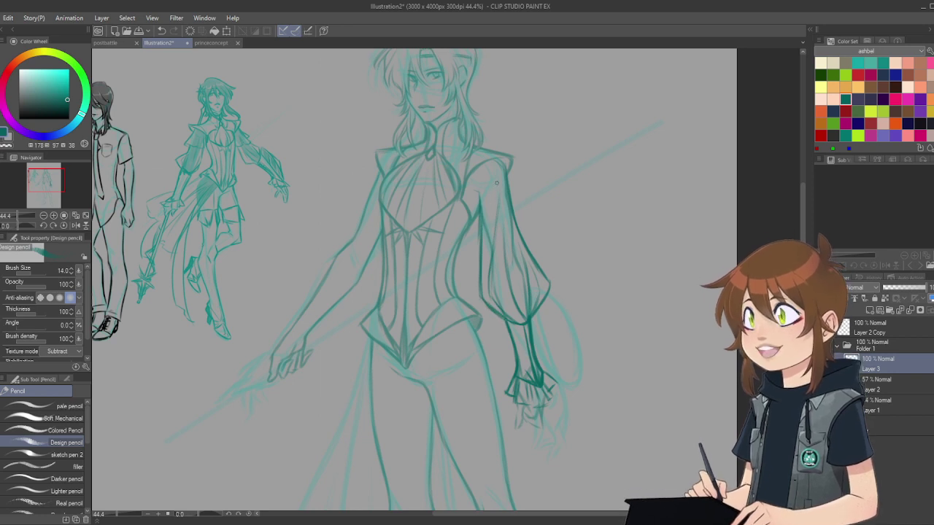
mouse_move(487, 198)
mouse_down()
mouse_move(489, 282)
mouse_move(493, 197)
mouse_move(490, 257)
mouse_up()
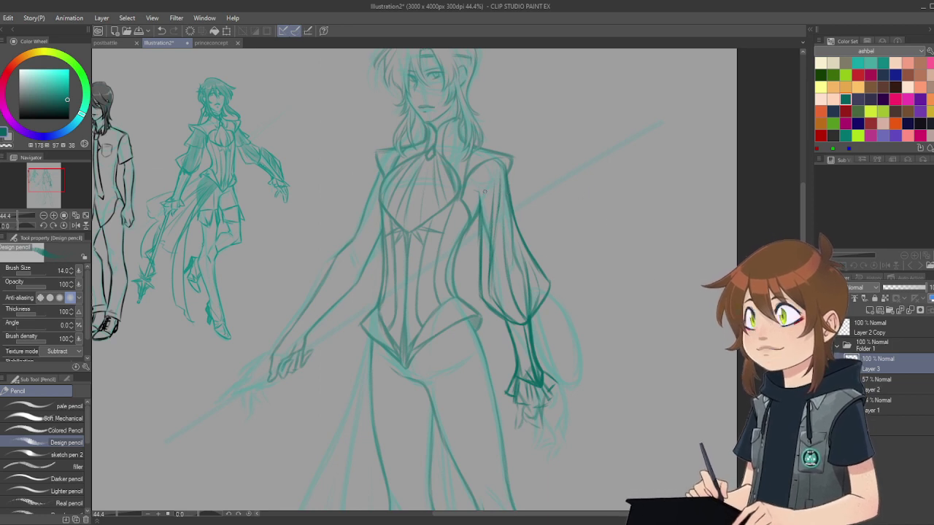
drag(484, 185, 479, 268)
Step: Draw a pleated ruffle around the wrist and over the hand of the figure's outstretched right arm
drag(600, 514, 567, 514)
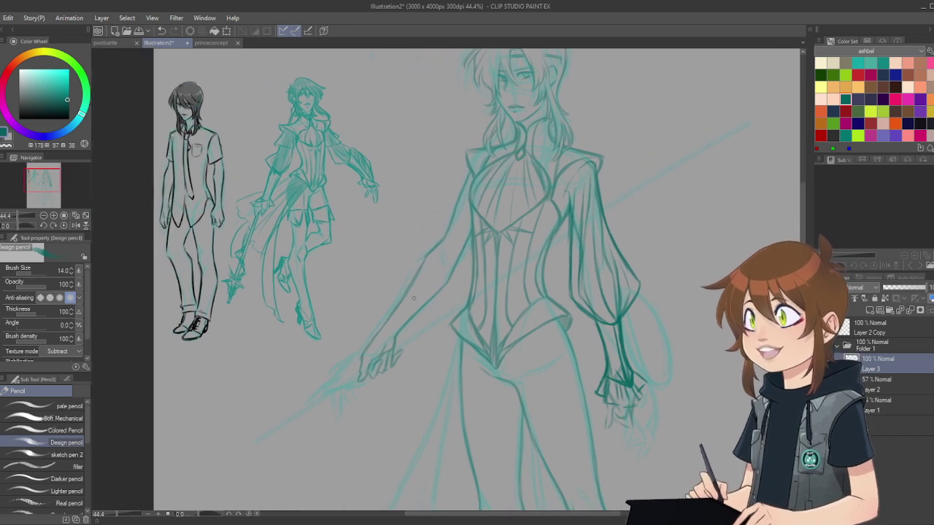
scroll(419, 373, left, 2)
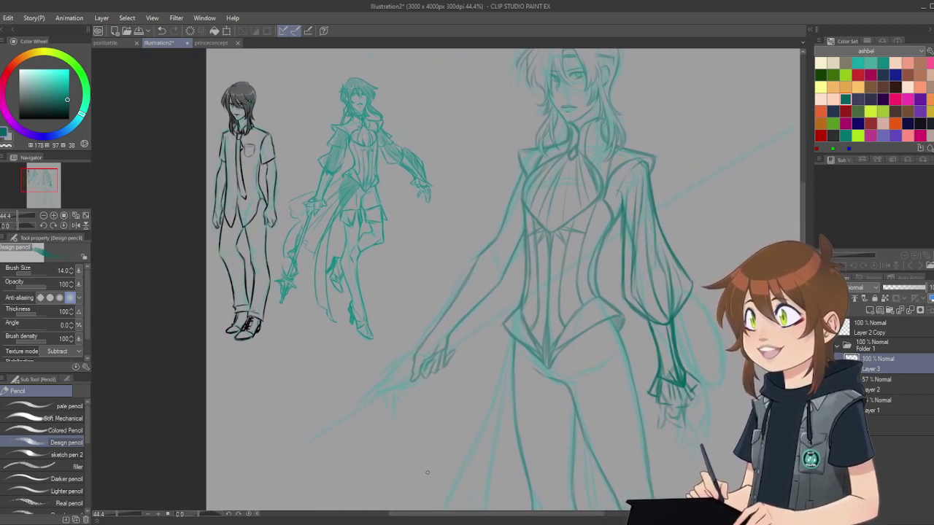
scroll(419, 409, up, 5)
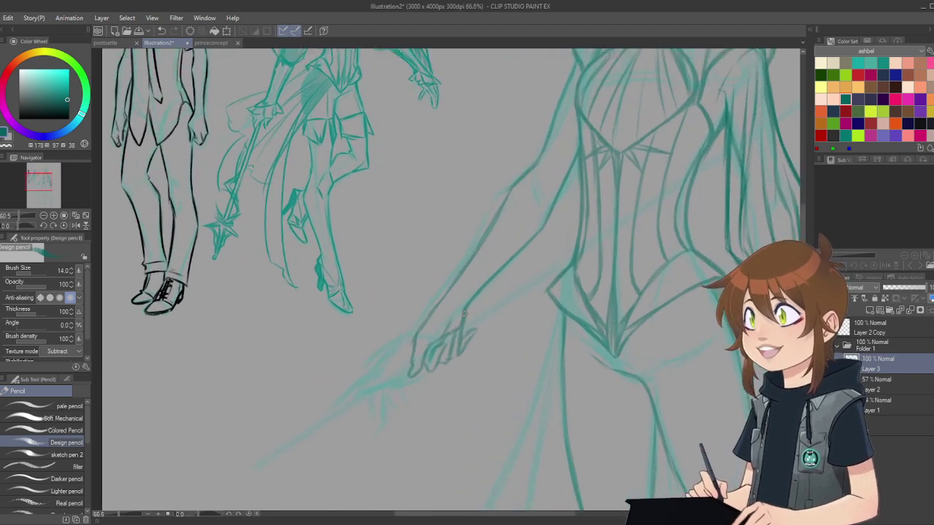
scroll(436, 302, up, 2)
drag(443, 295, 393, 316)
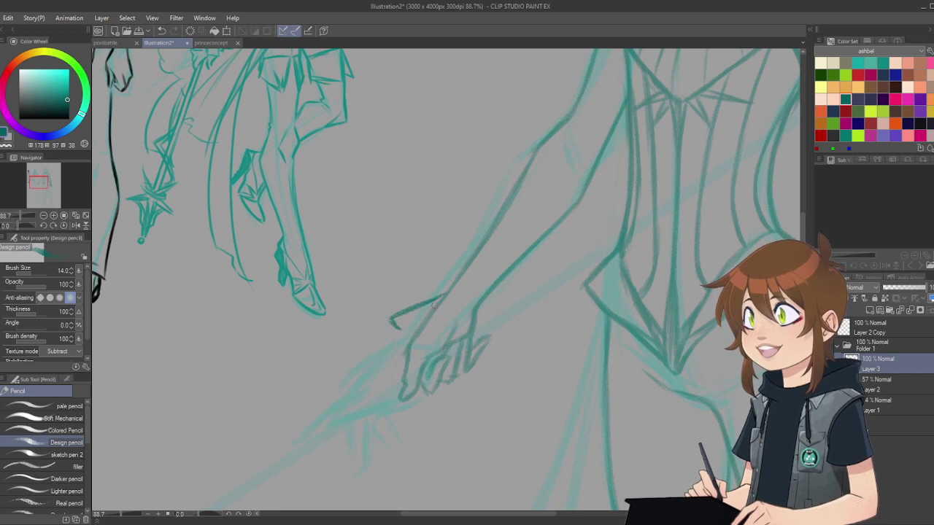
mouse_move(390, 319)
mouse_down()
mouse_move(399, 343)
mouse_move(439, 356)
mouse_up()
drag(450, 319, 441, 354)
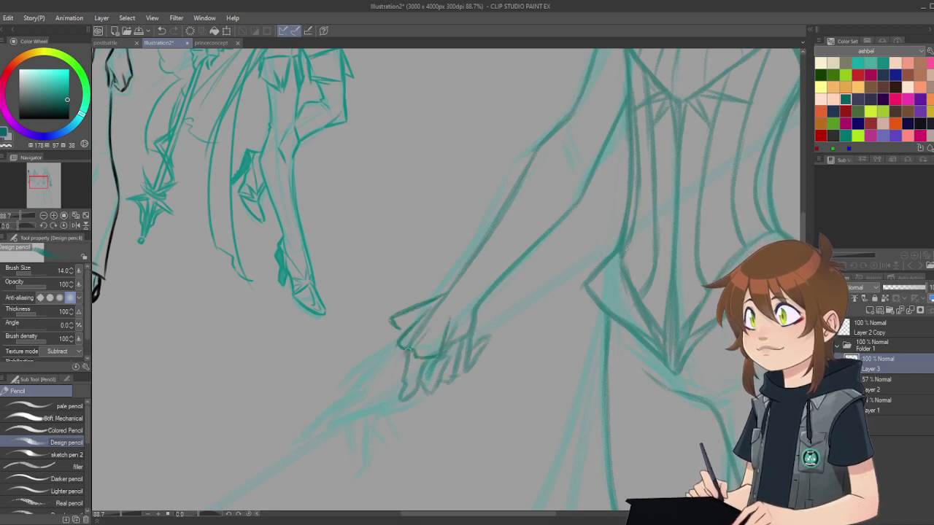
mouse_move(440, 314)
mouse_down()
mouse_move(433, 323)
mouse_move(460, 345)
mouse_up()
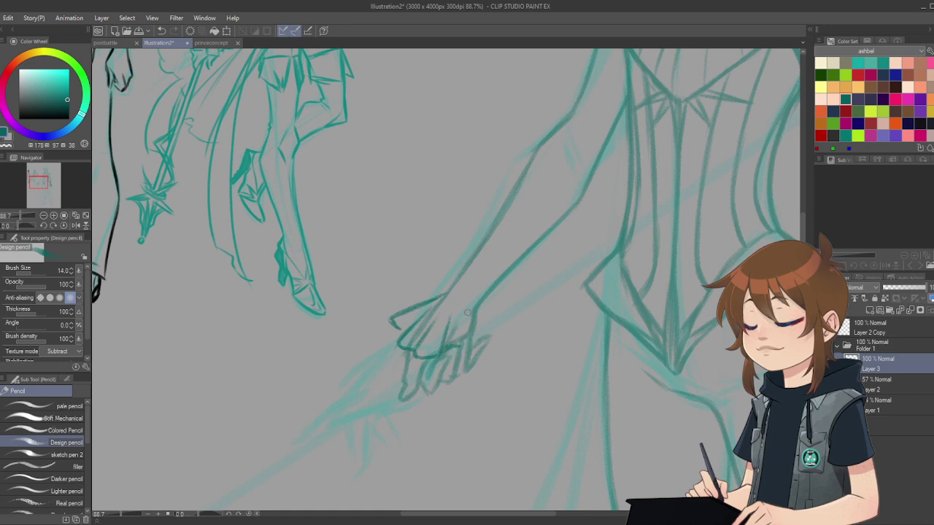
mouse_move(482, 304)
mouse_down()
mouse_move(491, 344)
mouse_move(464, 340)
mouse_move(474, 349)
mouse_move(479, 319)
mouse_move(487, 345)
mouse_up()
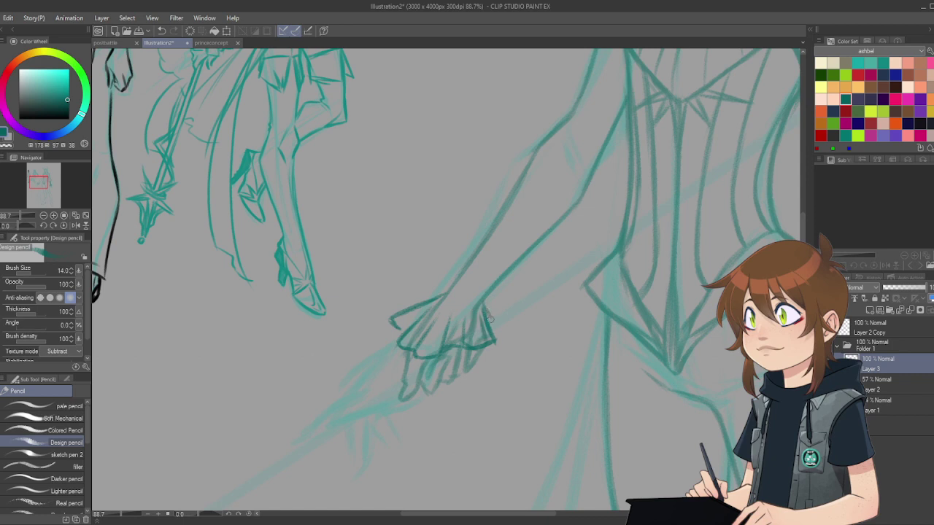
drag(483, 304, 495, 327)
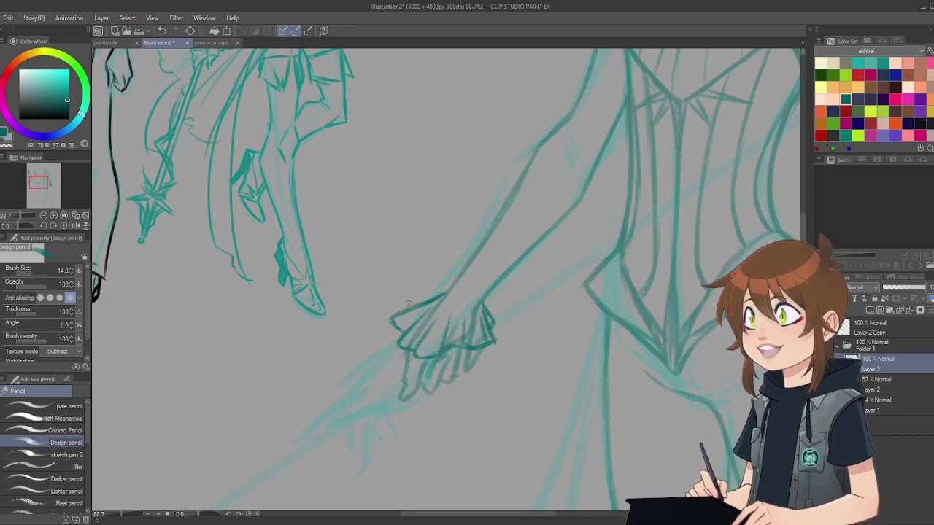
drag(409, 305, 443, 293)
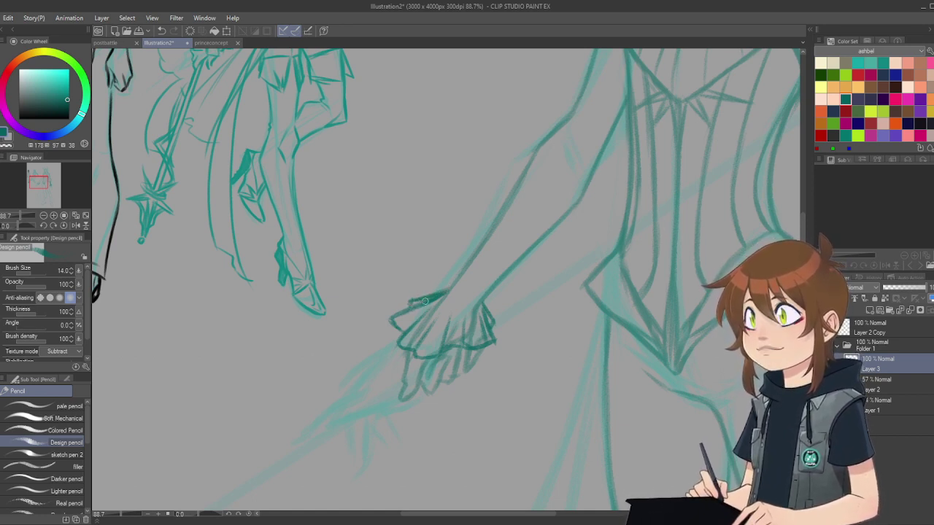
Step: Draw a fitted forearm cuff with a laced strip above the right hand's ruffle, and add another pleat line
mouse_move(450, 285)
mouse_down()
mouse_move(494, 228)
mouse_move(530, 251)
mouse_move(480, 305)
mouse_up()
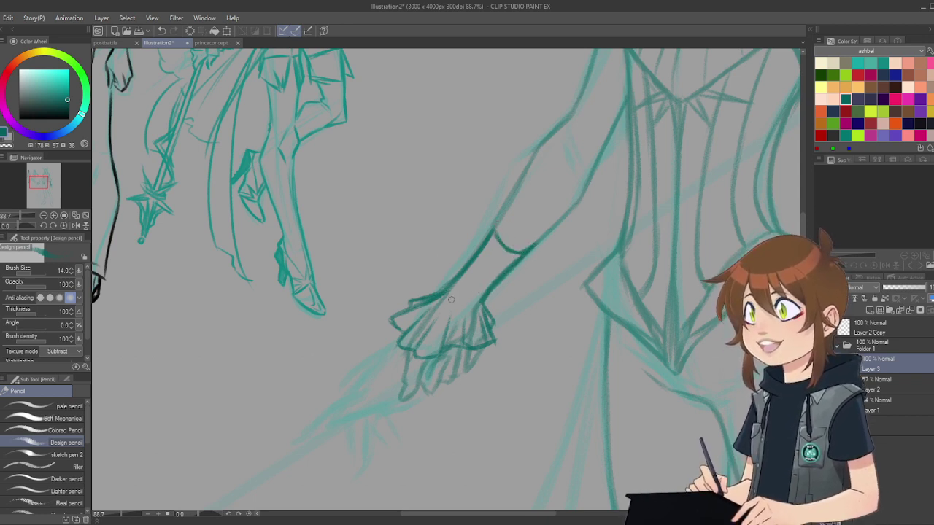
drag(442, 296, 481, 302)
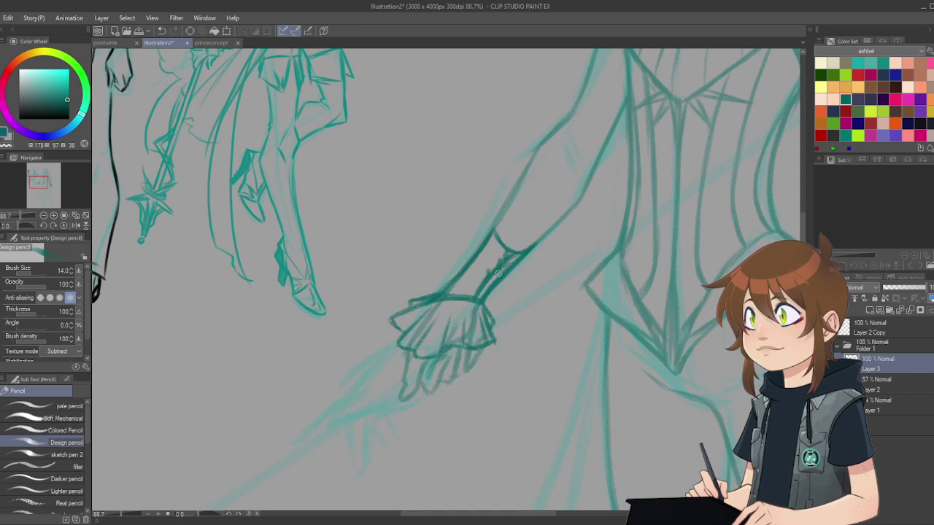
drag(498, 272, 478, 282)
drag(504, 249, 467, 298)
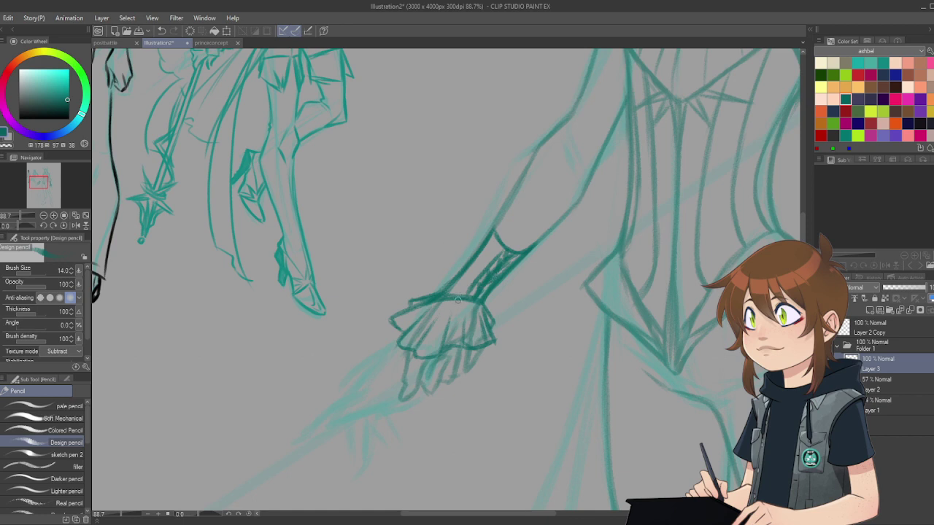
drag(444, 335, 464, 305)
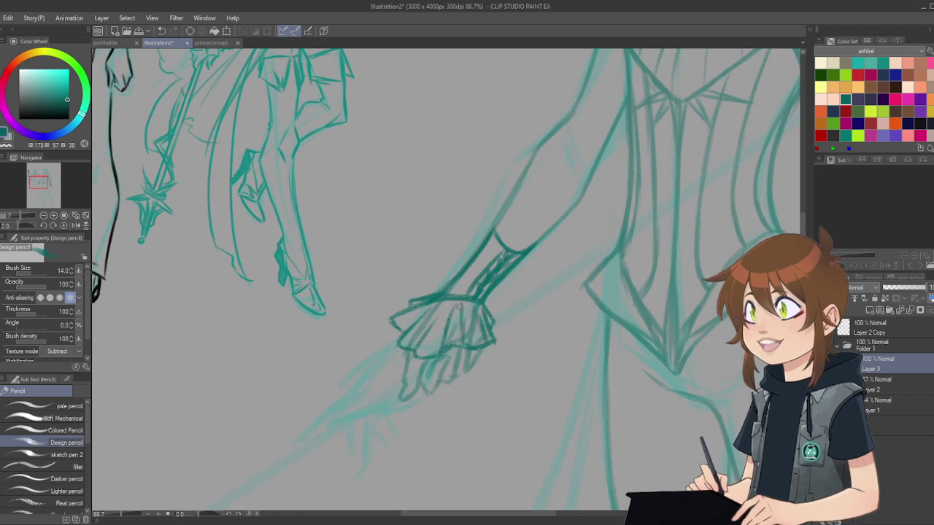
Step: Outline a billowing sleeve on the figure's right arm, with outer contour, inner edge and lower hem meeting the cuff
drag(389, 283, 321, 288)
drag(422, 157, 504, 165)
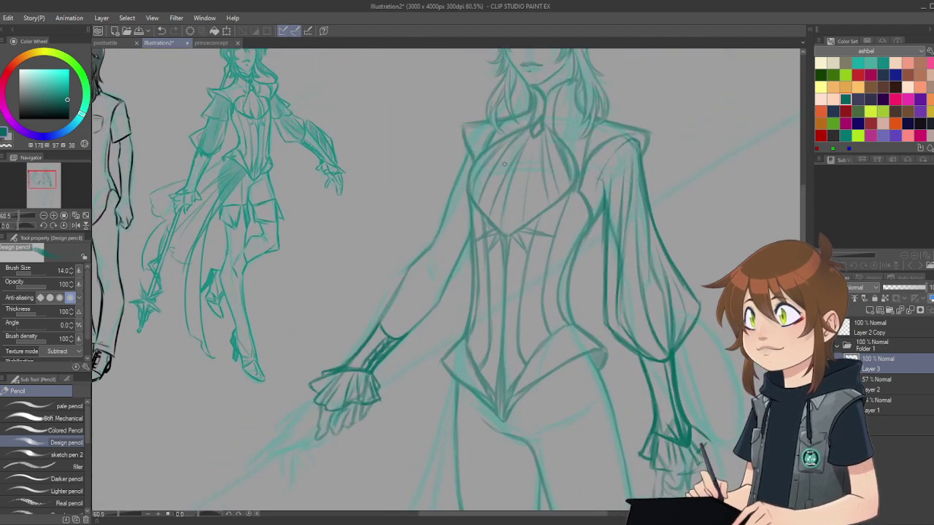
mouse_move(461, 166)
mouse_down()
mouse_move(442, 208)
mouse_move(366, 264)
mouse_up()
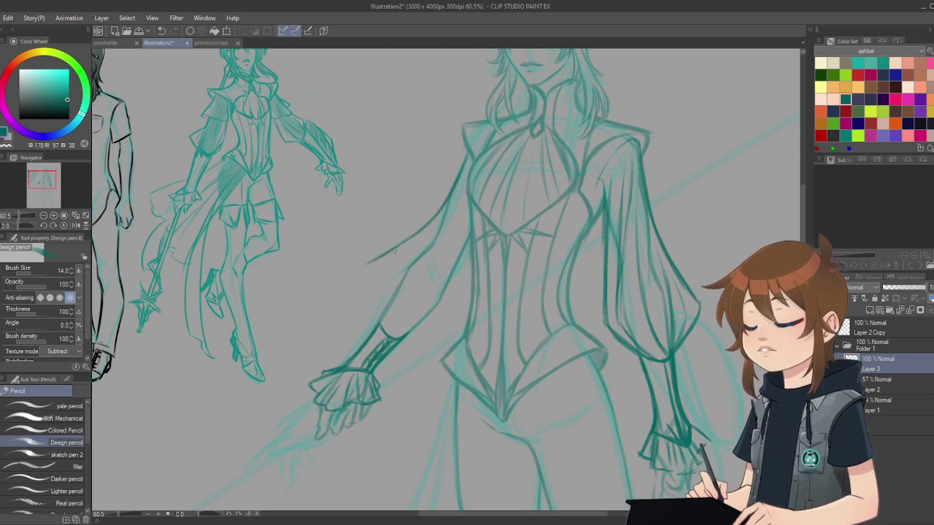
scroll(361, 288, up, 1)
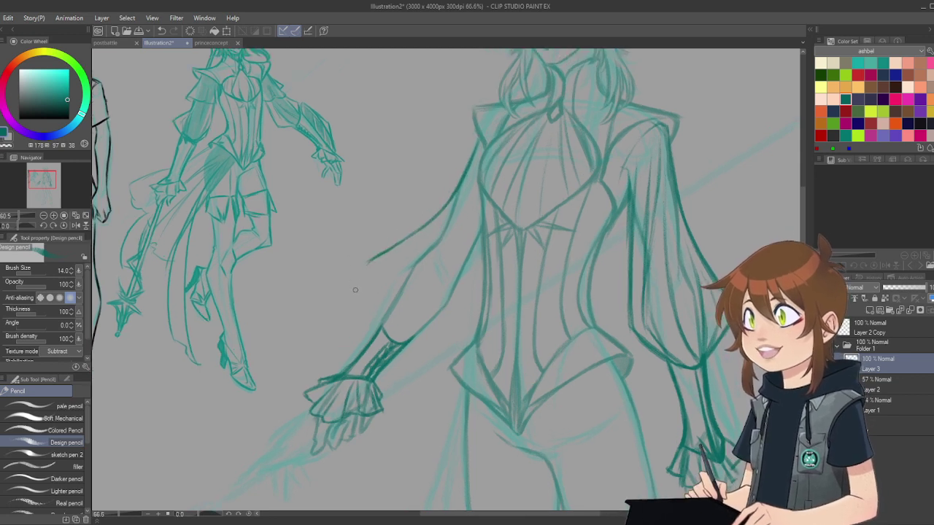
scroll(366, 297, up, 2)
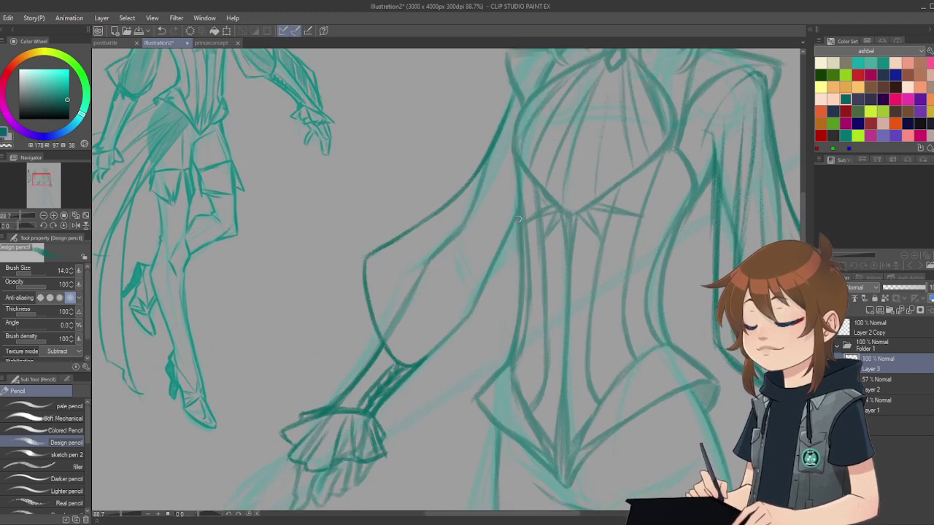
drag(518, 219, 506, 319)
drag(513, 255, 507, 335)
drag(413, 368, 504, 336)
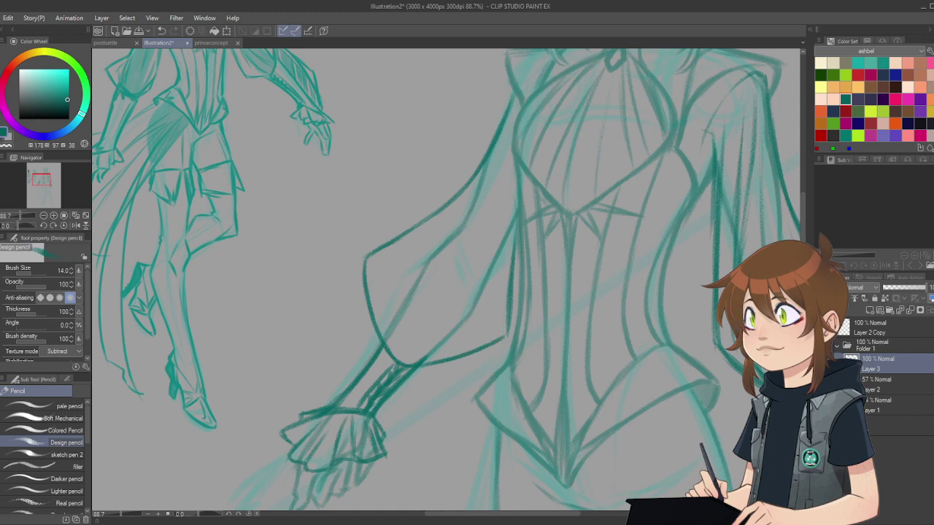
Step: Erase the right sleeve's outer contour with the Soft eraser and redraw it closer to the arm with the Design pencil
key(e)
drag(358, 261, 361, 325)
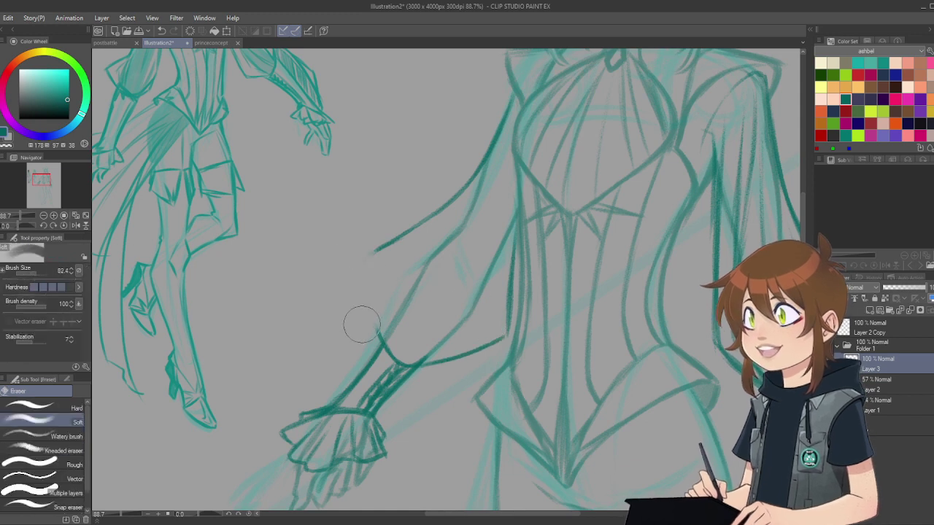
drag(374, 254, 407, 219)
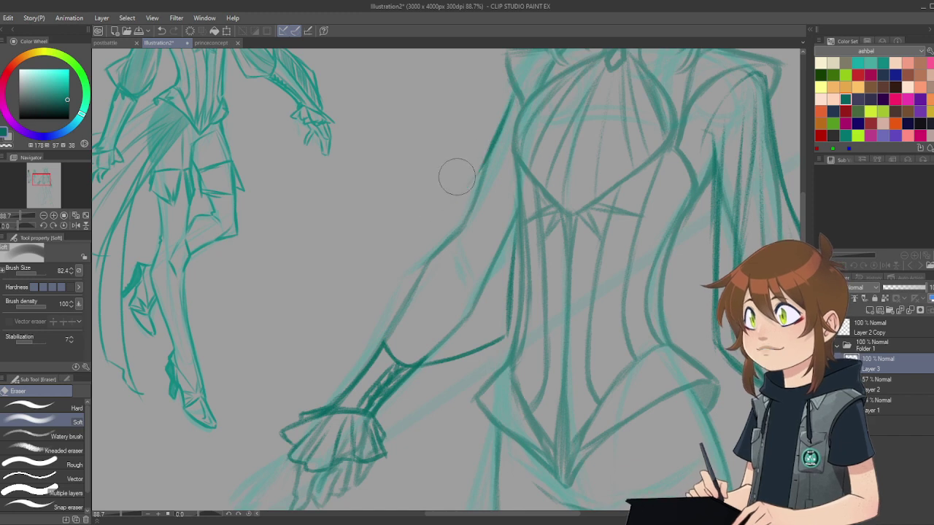
key(p)
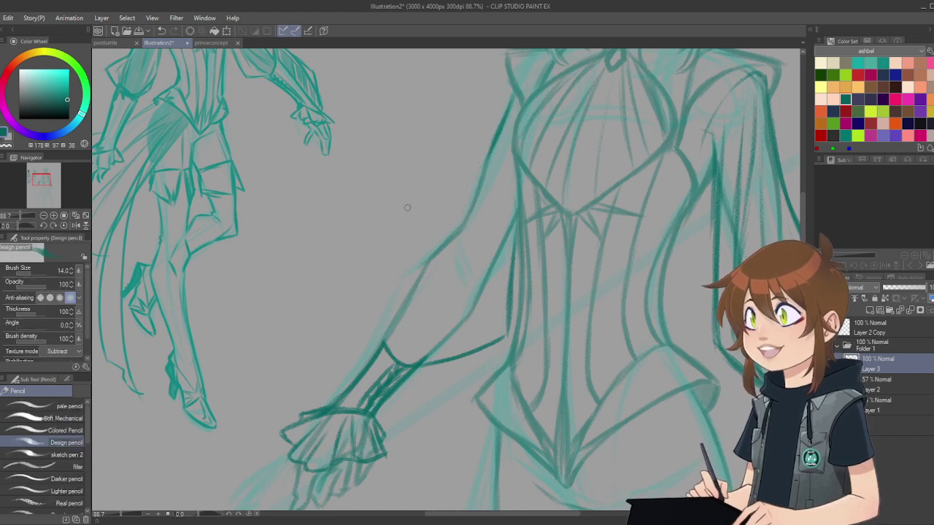
mouse_move(486, 153)
mouse_down()
mouse_move(422, 250)
mouse_move(434, 238)
mouse_move(367, 291)
mouse_move(380, 339)
mouse_up()
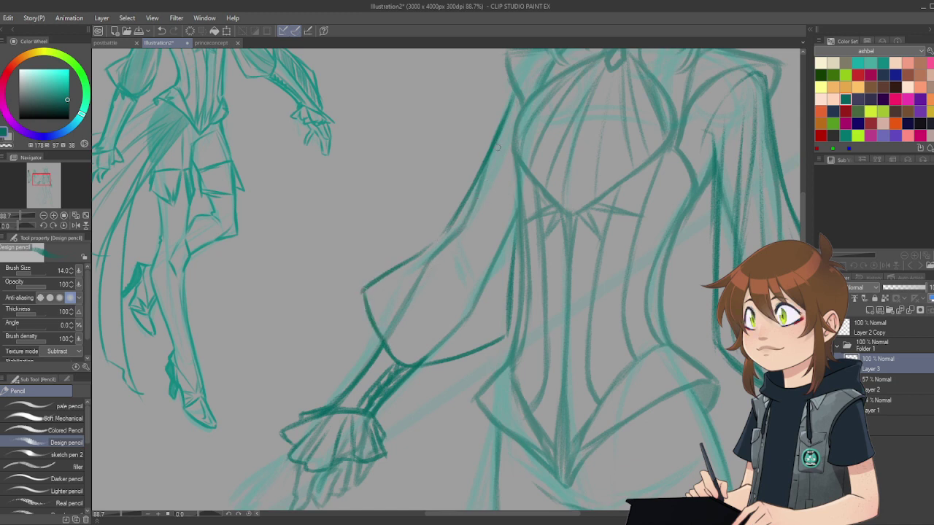
Step: Draw long fold lines down the right sleeve from the upper arm to the hem
mouse_move(496, 161)
mouse_down()
mouse_move(481, 274)
mouse_move(483, 331)
mouse_up()
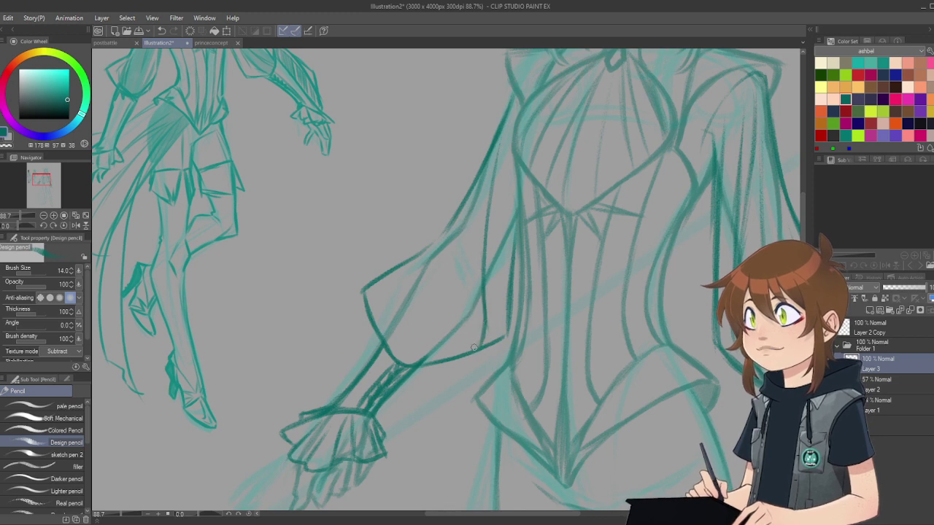
mouse_move(478, 192)
mouse_down()
mouse_move(466, 240)
mouse_move(478, 174)
mouse_move(438, 335)
mouse_up()
drag(462, 264, 432, 351)
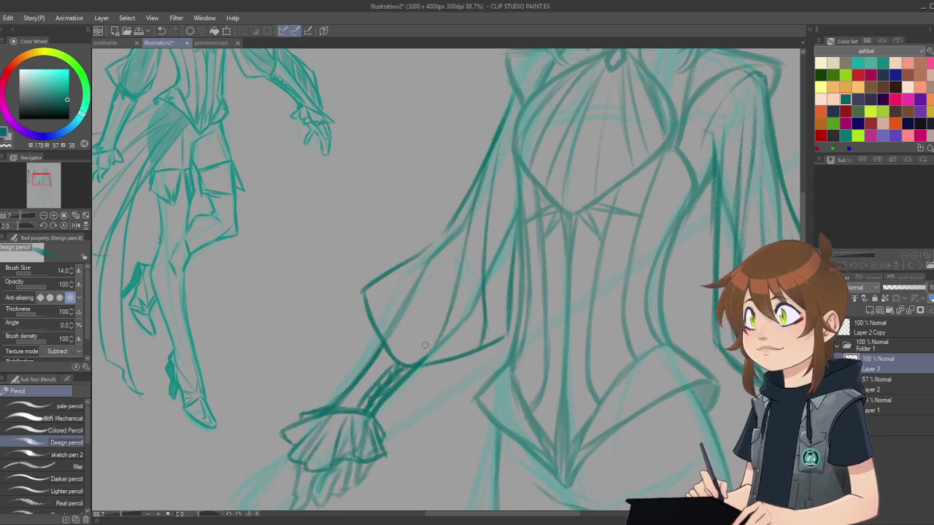
Step: Draw a series of curved fold lines through the right sleeve's lower puff, gathering toward the cuff
mouse_move(450, 317)
mouse_down()
mouse_move(428, 362)
mouse_move(416, 362)
mouse_up()
drag(469, 271, 435, 348)
mouse_move(470, 230)
mouse_down()
mouse_move(459, 310)
mouse_move(440, 343)
mouse_up()
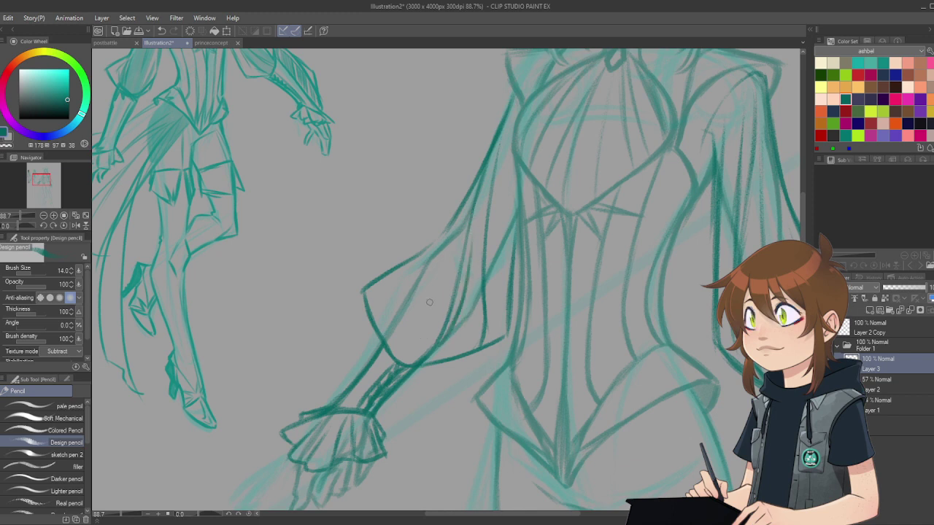
drag(453, 225, 433, 280)
drag(446, 248, 403, 339)
drag(430, 277, 396, 365)
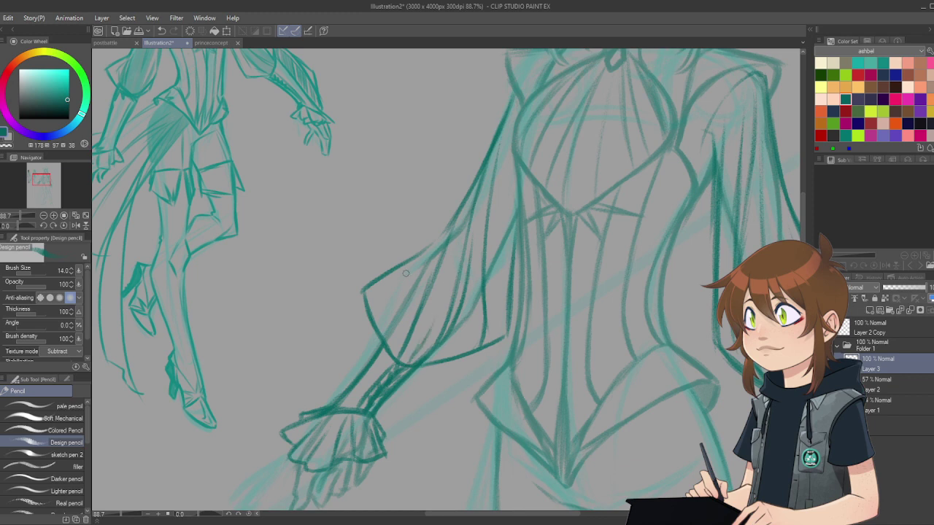
drag(435, 242, 391, 326)
drag(416, 270, 392, 345)
drag(401, 305, 391, 354)
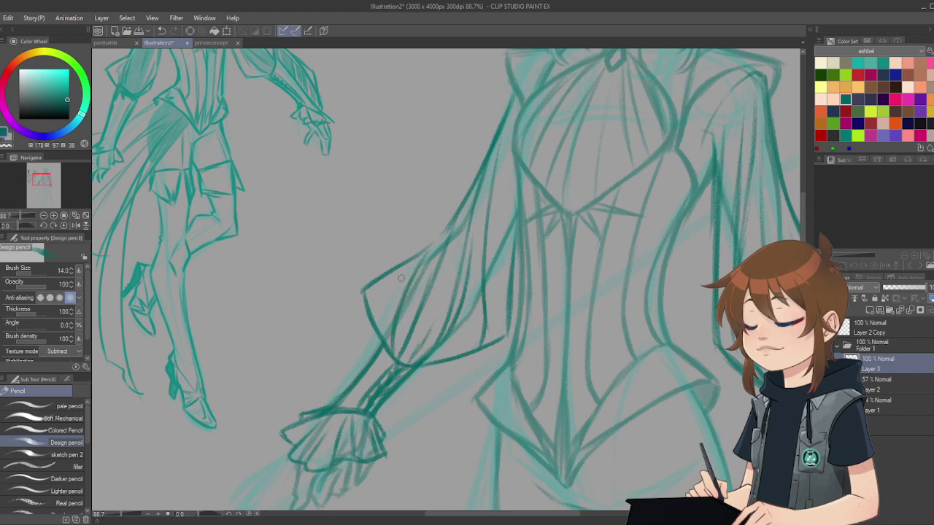
mouse_move(397, 286)
mouse_down()
mouse_move(385, 329)
mouse_move(389, 298)
mouse_move(387, 356)
mouse_up()
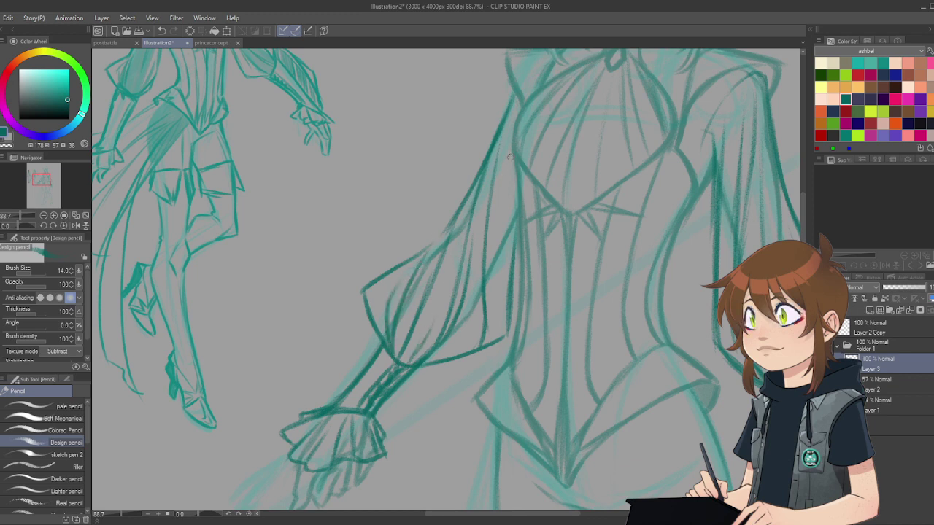
Step: Redraw the right sleeve's inner edge from the armpit down, rounding its lower corner into the hem
drag(511, 156, 498, 343)
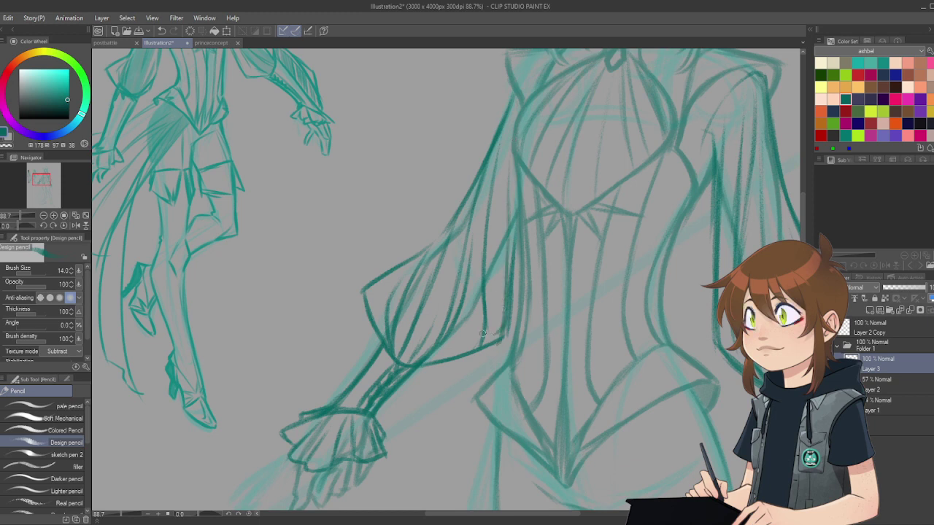
drag(411, 261, 455, 213)
scroll(474, 135, down, 4)
scroll(530, 187, up, 2)
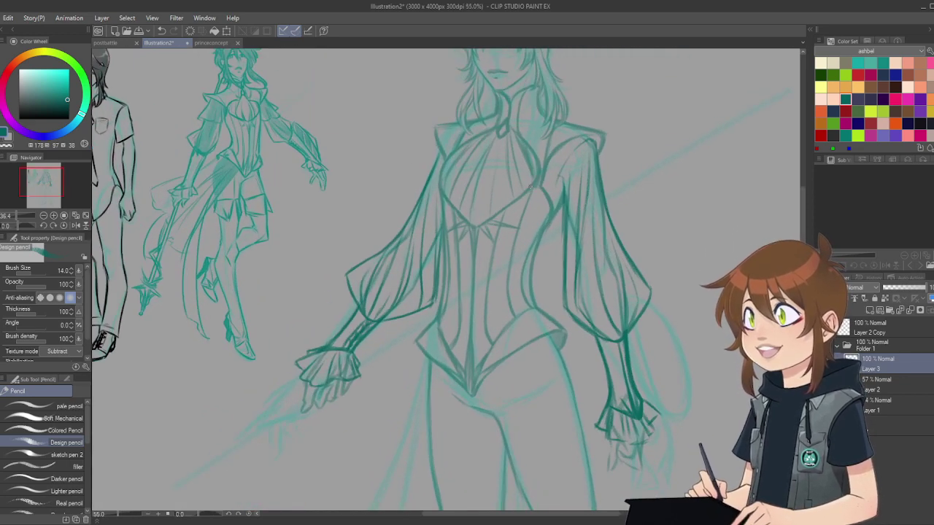
scroll(541, 290, up, 2)
scroll(500, 236, down, 6)
scroll(500, 236, up, 5)
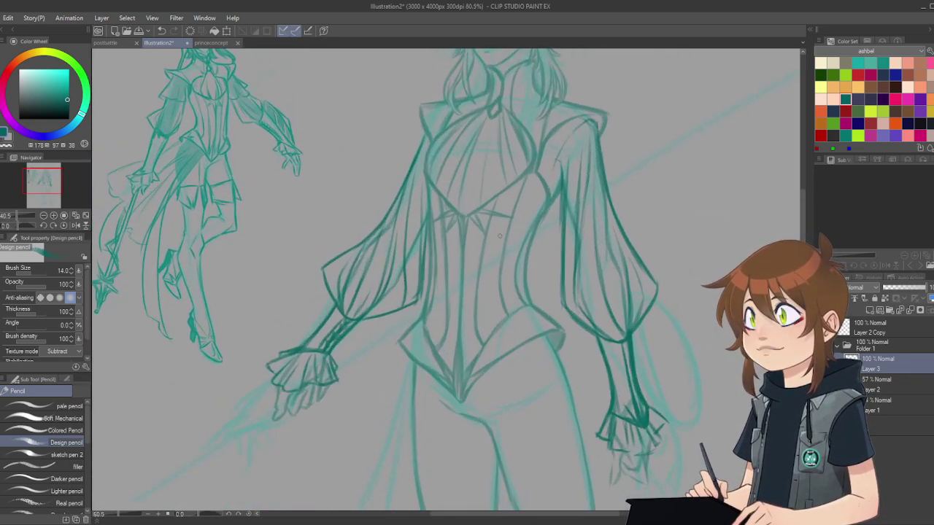
scroll(500, 235, up, 2)
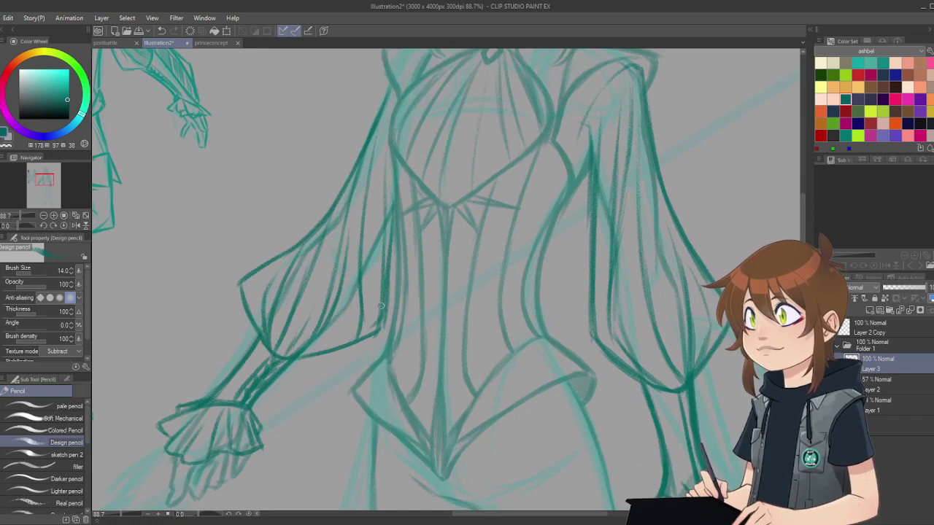
drag(381, 306, 378, 330)
Step: Clean up the right sleeve's inner fold with the Soft eraser at size 25.4 and redraw it with the Design pencil
key(e)
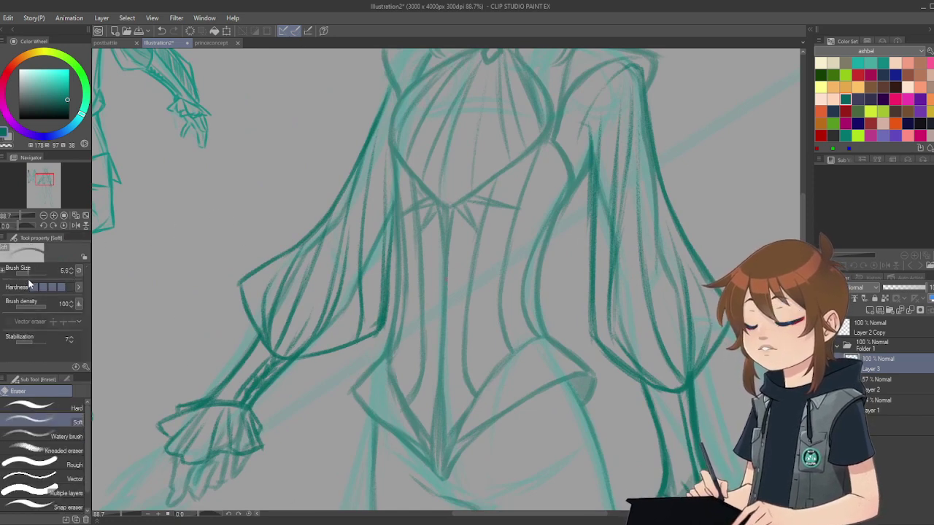
drag(28, 280, 34, 279)
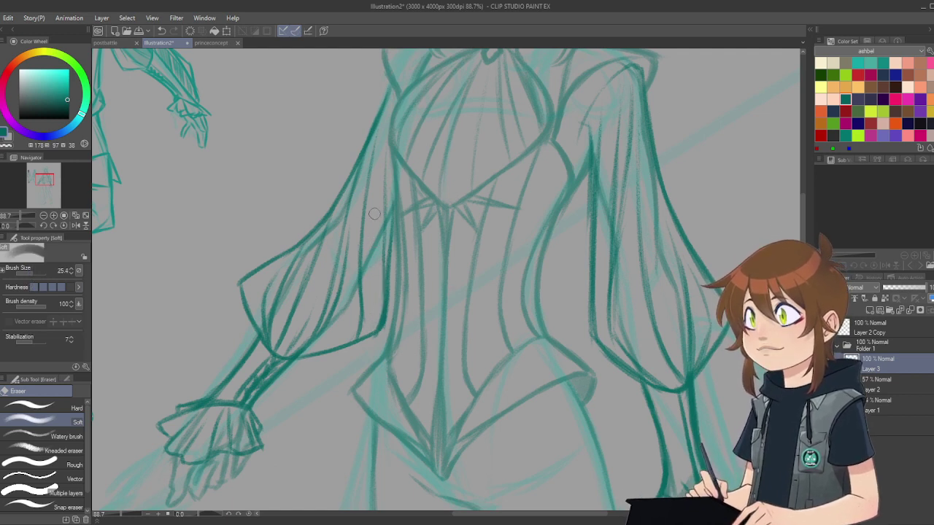
key(p)
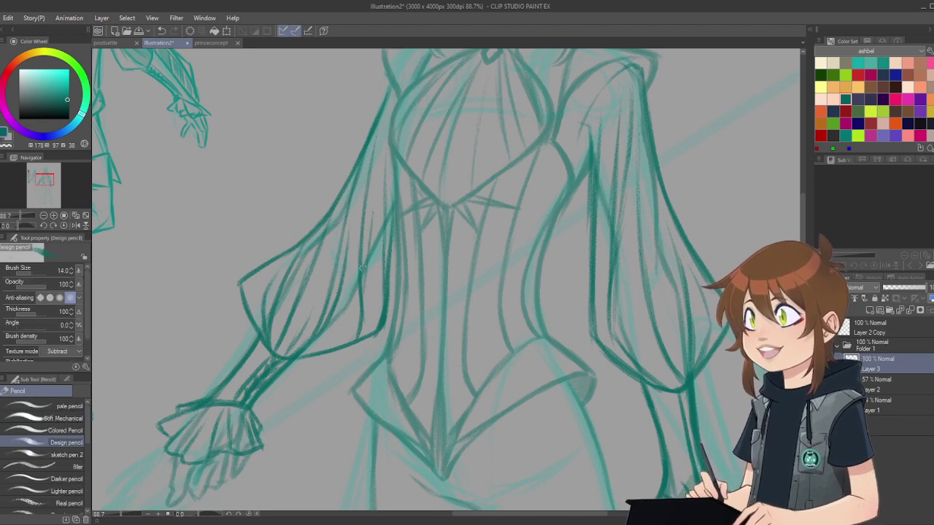
double_click(44, 227)
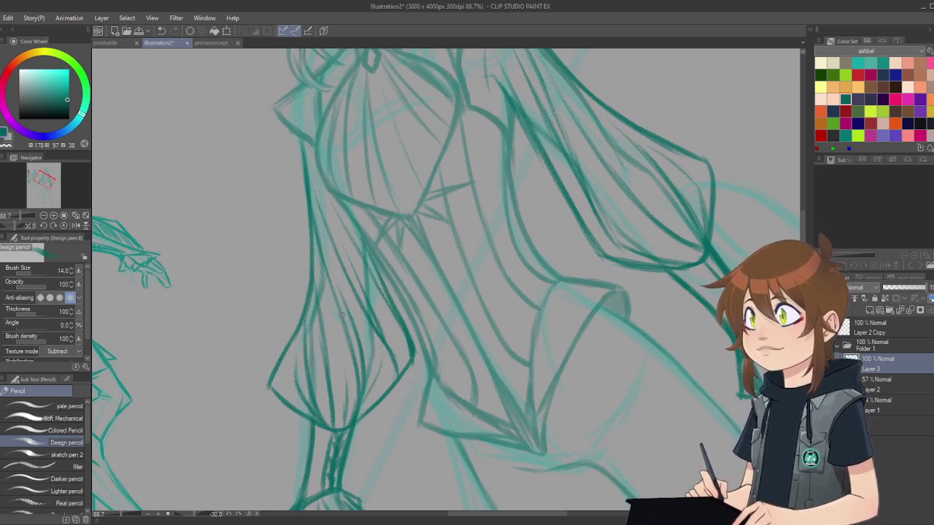
drag(300, 283, 193, 270)
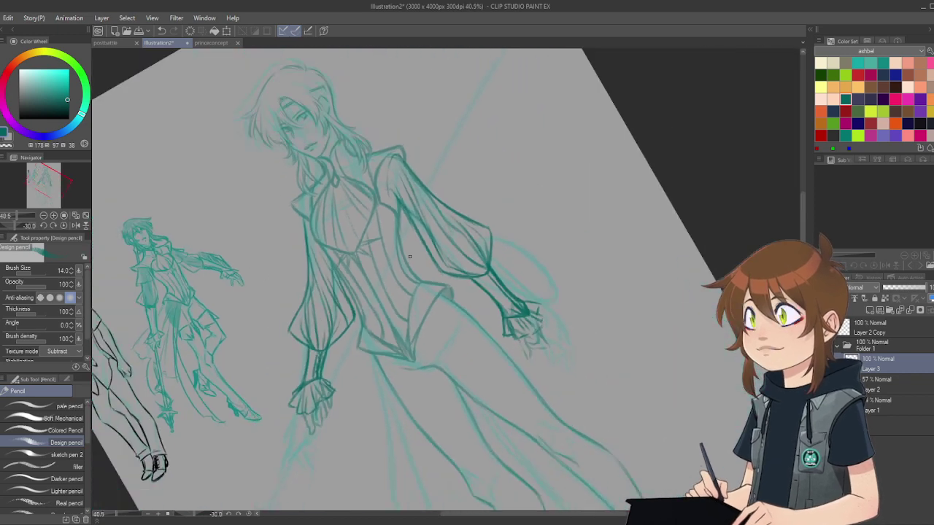
Step: Make Layer 2 active and set the Soft eraser's size to 15.4
scroll(409, 256, up, 1)
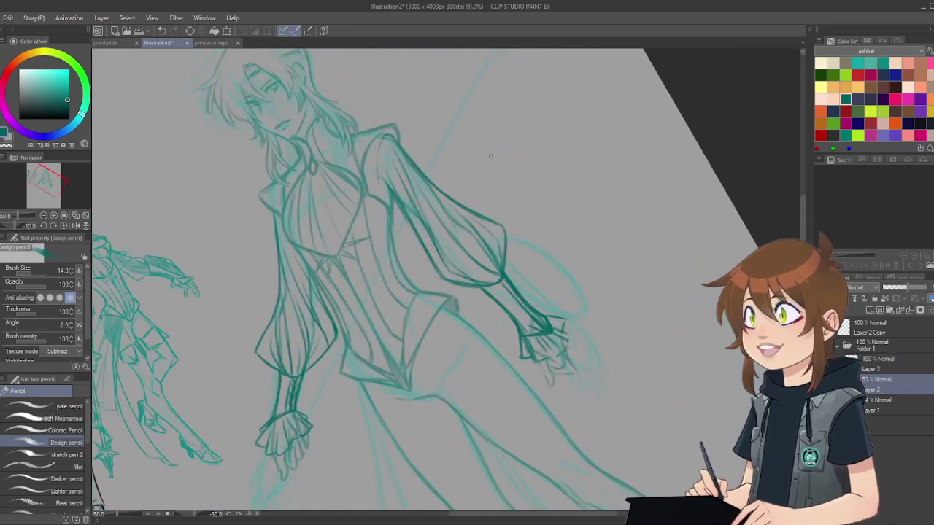
scroll(491, 156, up, 1)
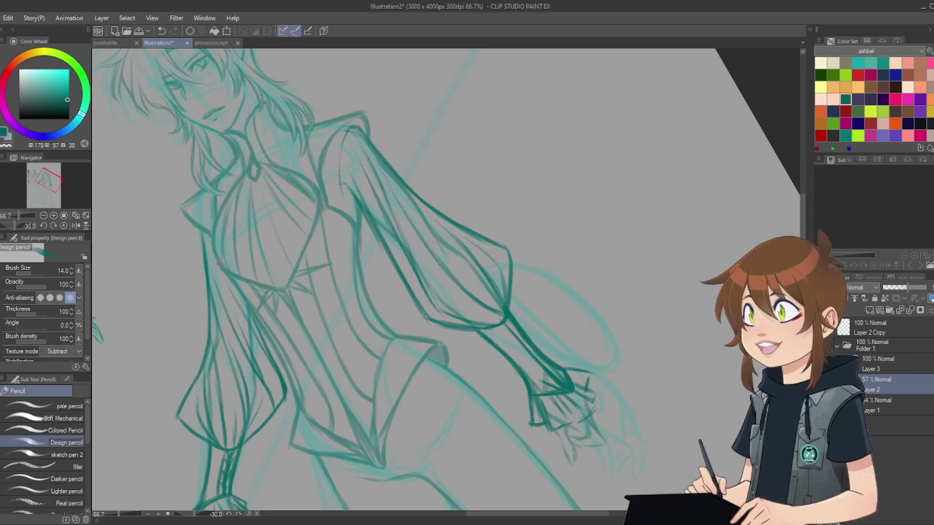
key(e)
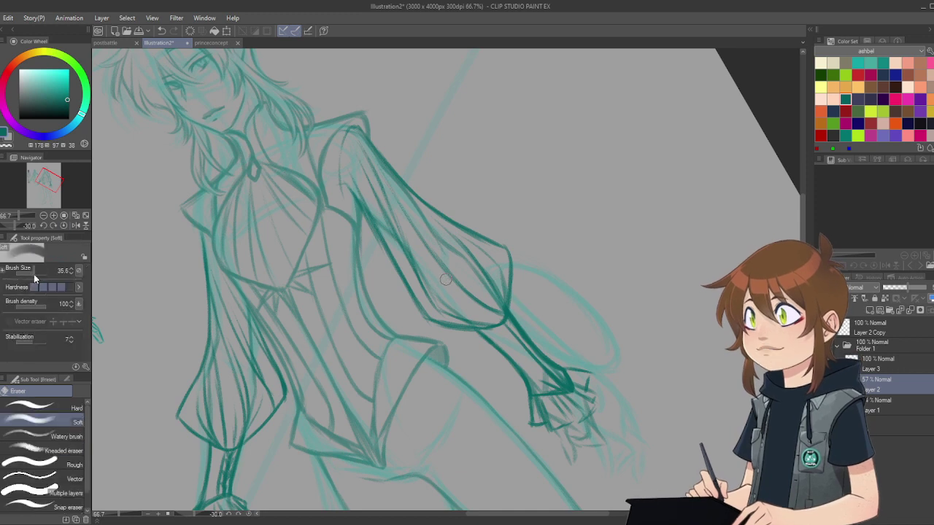
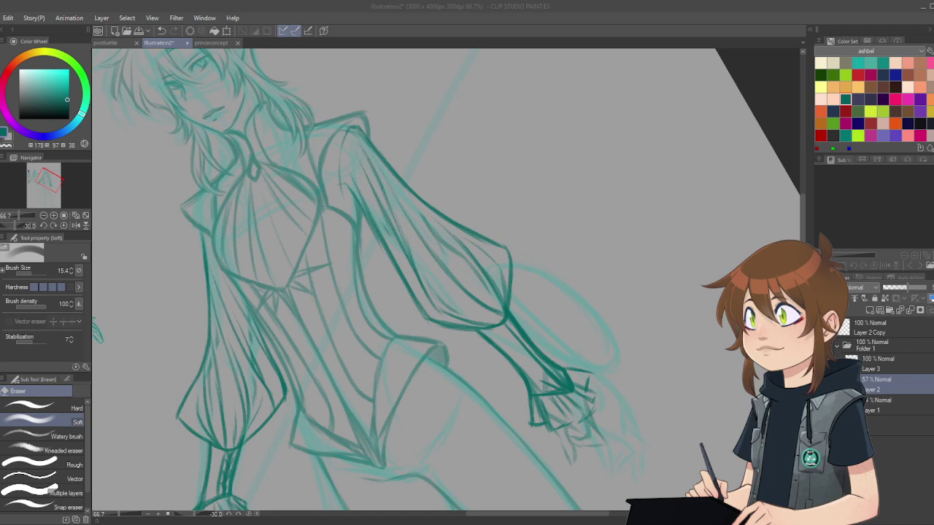
Step: Reset the canvas rotation and examine both sleeves against the whole figure
scroll(435, 266, down, 3)
scroll(436, 267, up, 1)
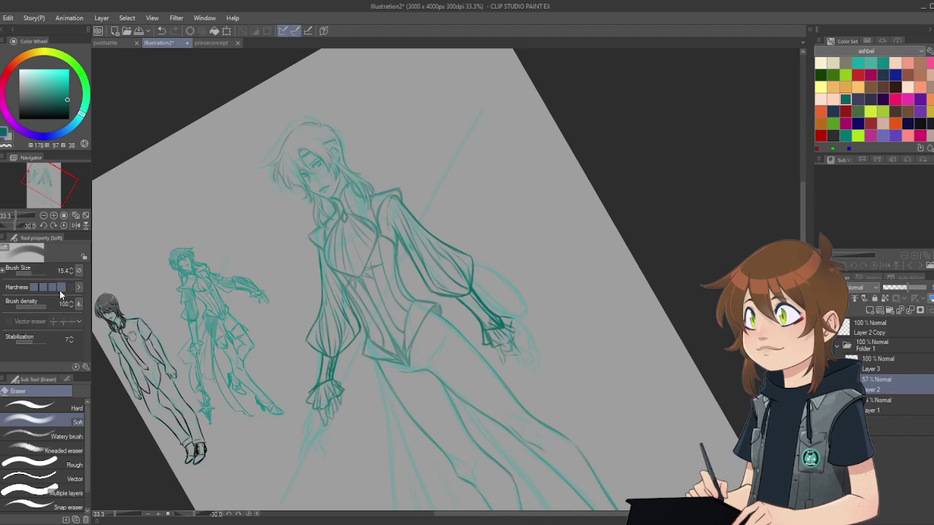
click(64, 226)
scroll(352, 146, down, 1)
scroll(365, 113, up, 1)
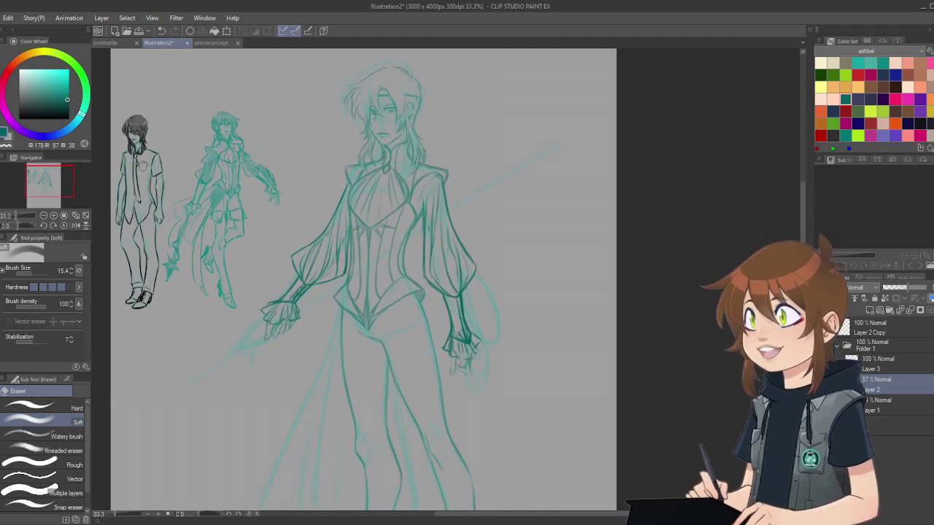
scroll(423, 150, up, 2)
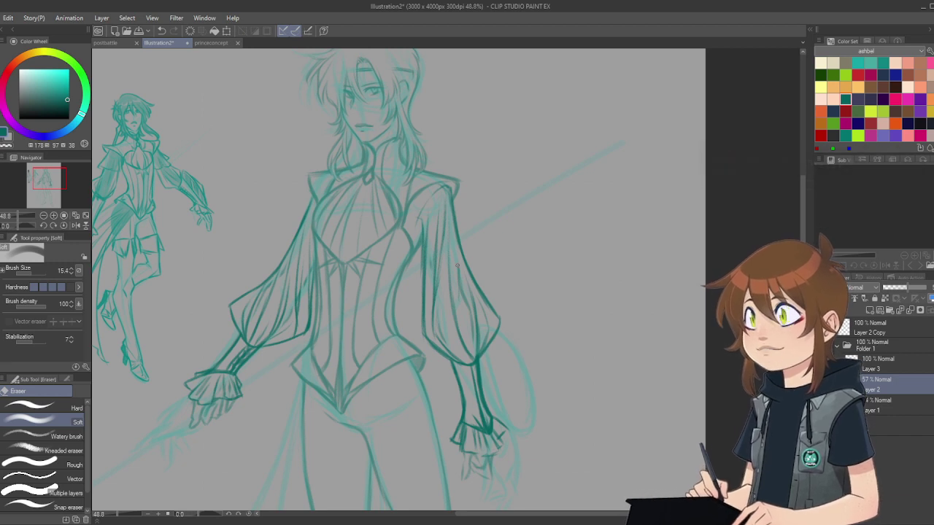
scroll(460, 263, down, 3)
scroll(460, 262, up, 3)
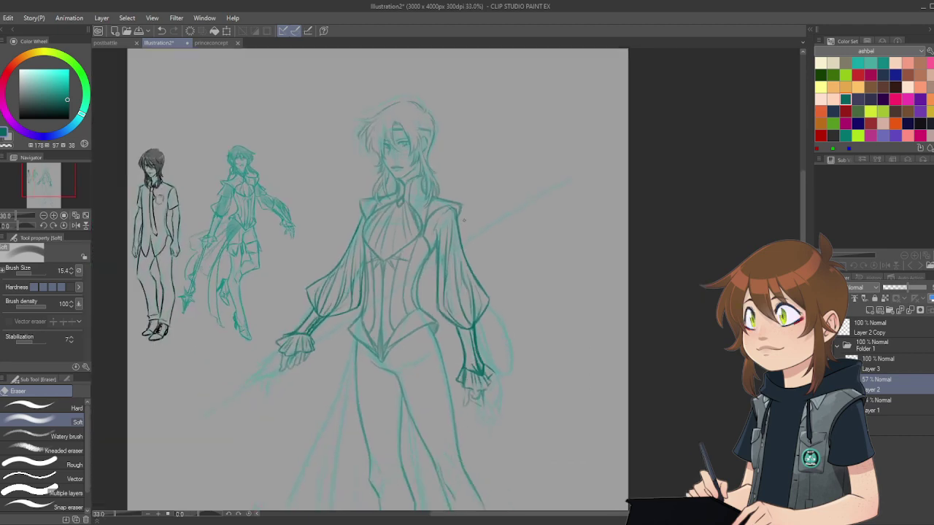
scroll(478, 243, down, 3)
scroll(524, 315, up, 2)
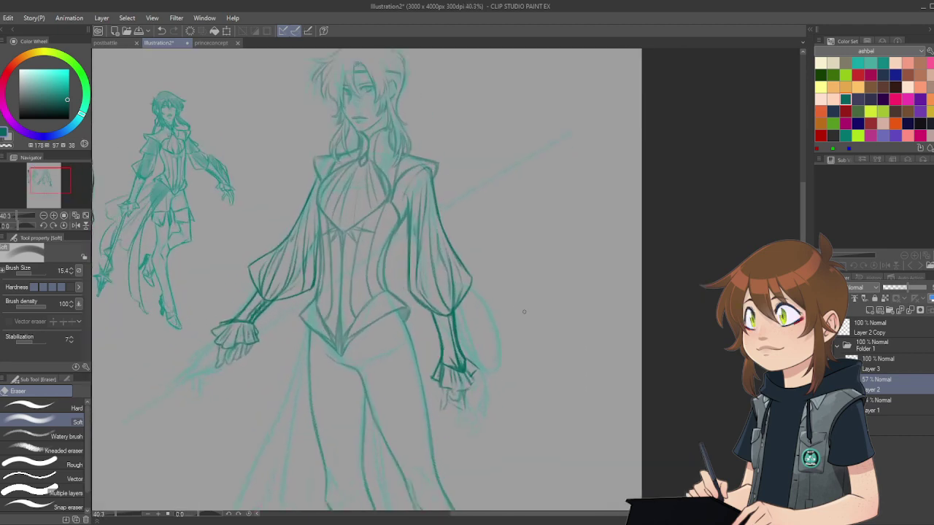
scroll(524, 312, up, 1)
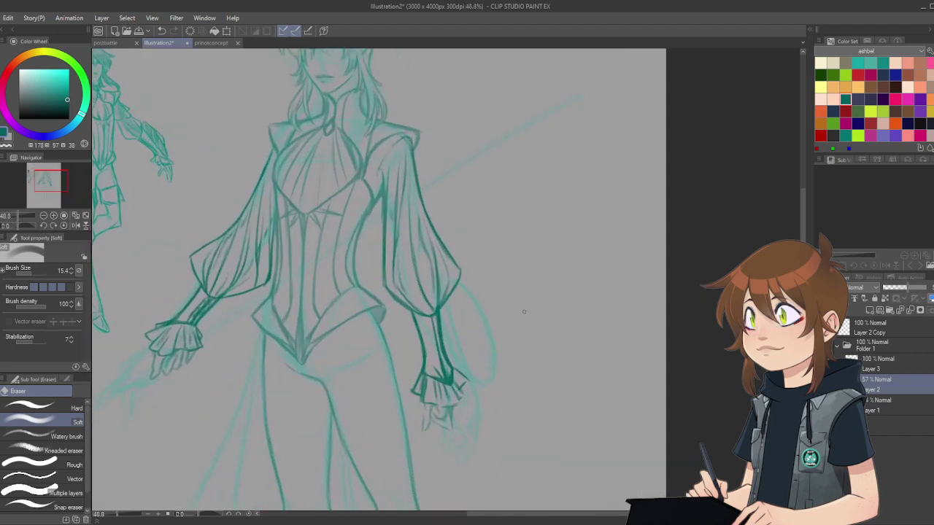
Step: Raise Layer 2's opacity to 100% and transfer the sleeve drawing from Layer 3 down onto it
click(894, 369)
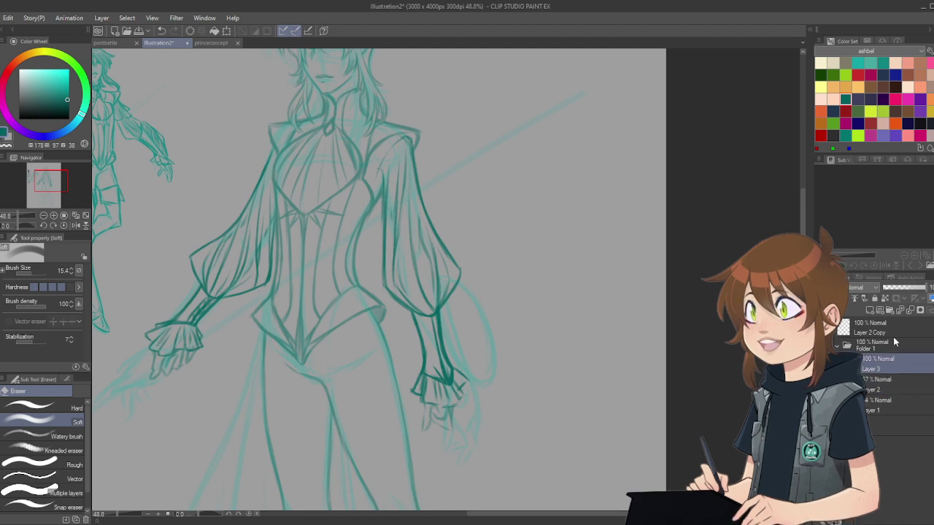
click(896, 386)
drag(908, 289, 932, 289)
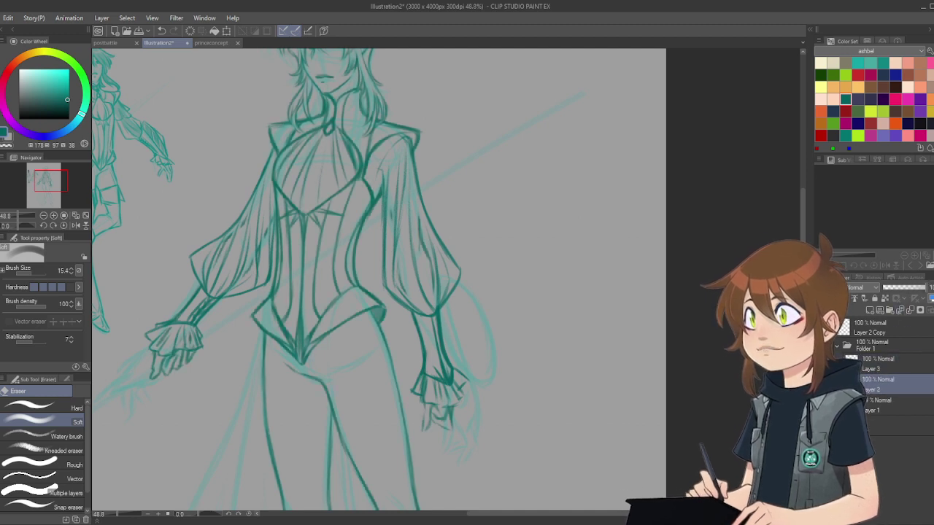
scroll(450, 228, down, 3)
scroll(451, 228, up, 2)
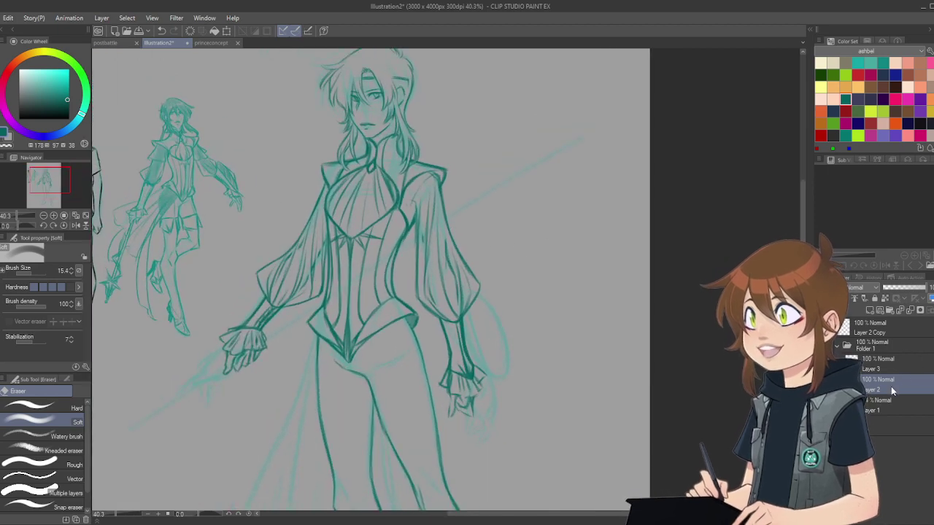
click(890, 364)
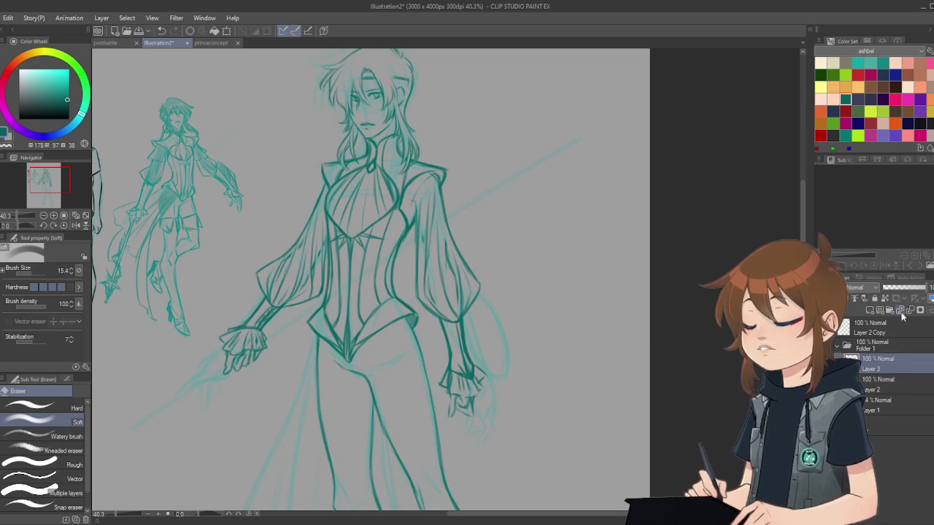
Step: Draw the flared outer edge of a short overlay ruffle from the figure's left shoulder with the Design pencil
scroll(450, 232, up, 1)
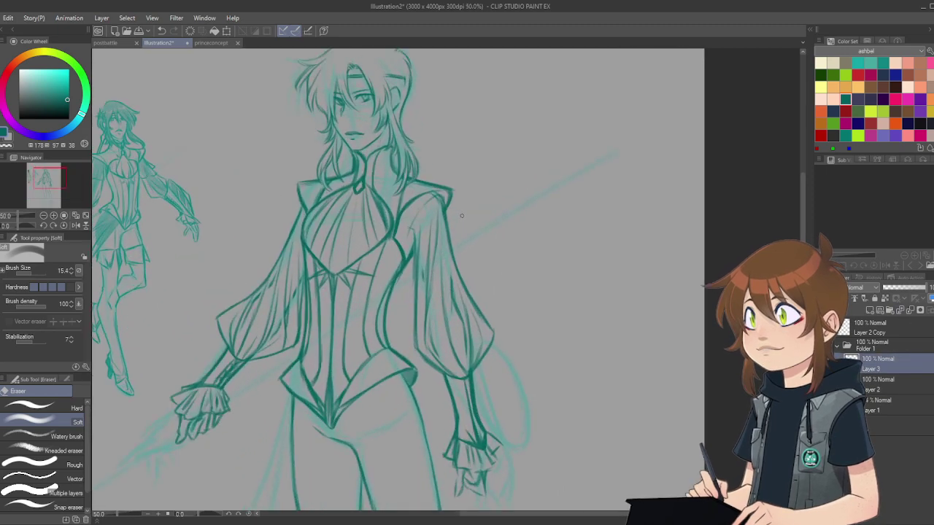
key(p)
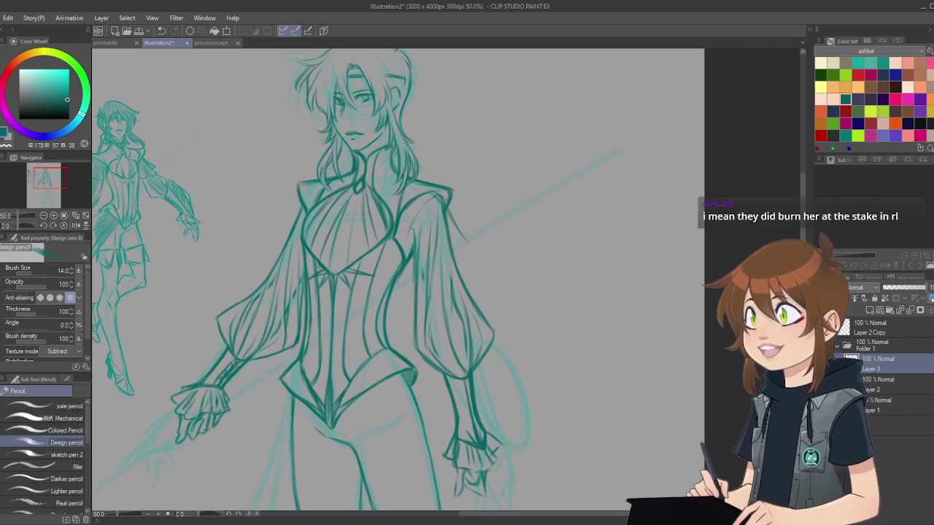
drag(454, 219, 472, 240)
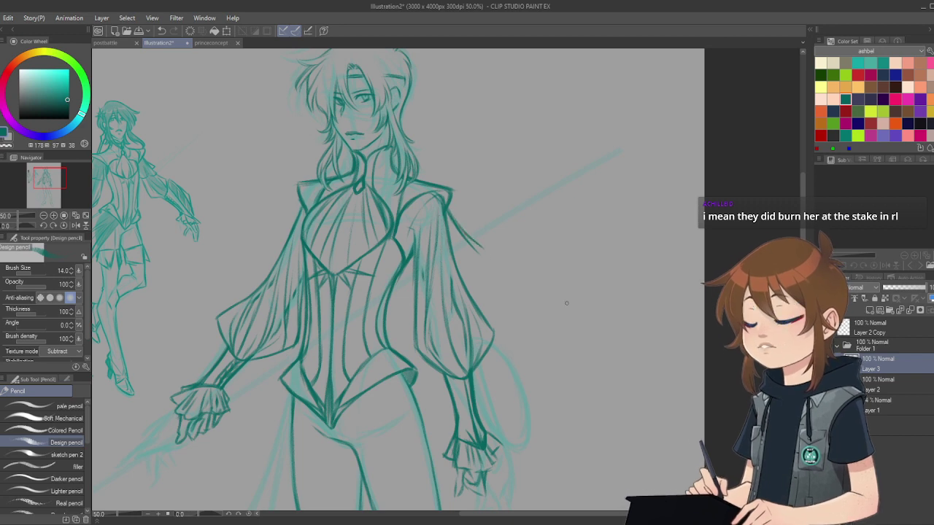
Step: Lower Layer 2's opacity to 41% and make Layer 3 active again
click(875, 385)
click(918, 289)
drag(918, 289, 901, 290)
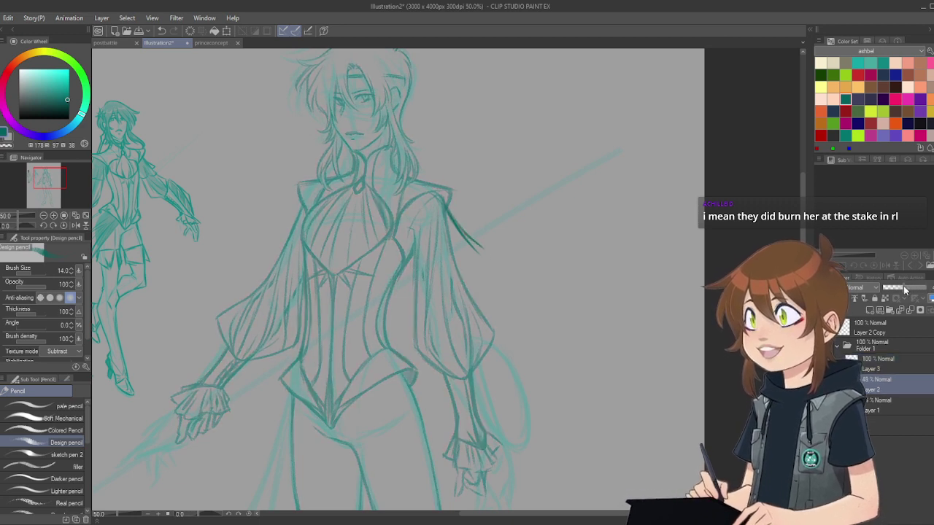
click(872, 369)
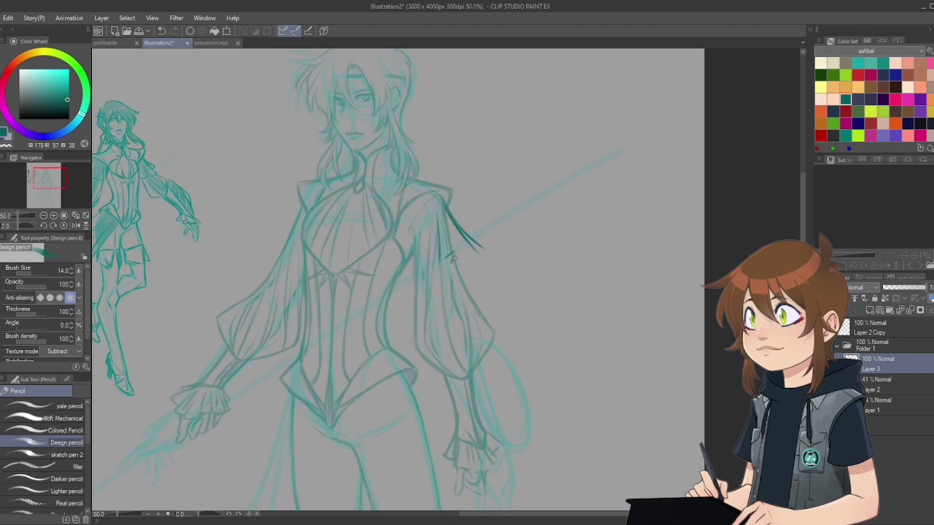
Step: Draw the wavy hem, inner edge and pleat lines of the short ruffle over the left upper arm
drag(451, 259, 471, 253)
drag(475, 264, 463, 271)
drag(424, 231, 428, 267)
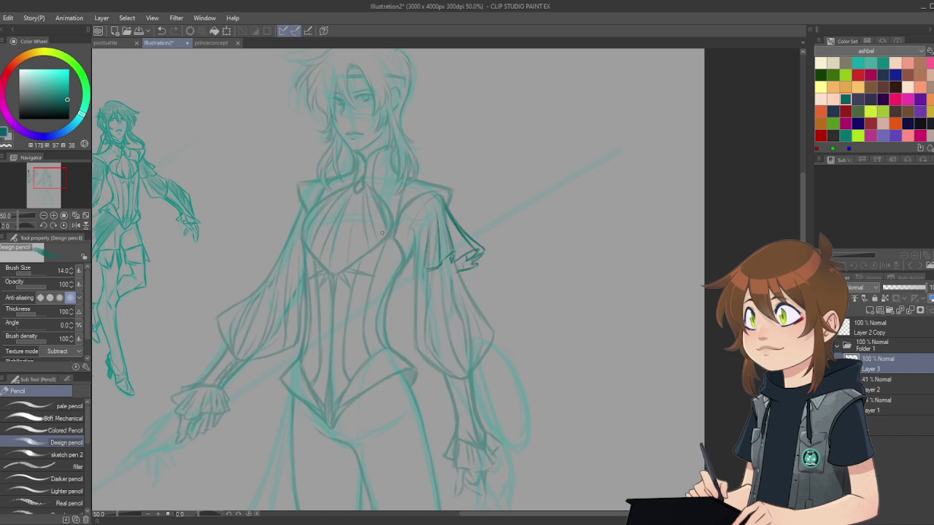
drag(411, 232, 405, 282)
mouse_move(420, 242)
mouse_down()
mouse_move(417, 282)
mouse_move(422, 272)
mouse_up()
Step: Draw a matching short pleated ruffle over the figure's right upper arm, with its flared outer edge, wavy hem and fold lines
drag(509, 514, 481, 517)
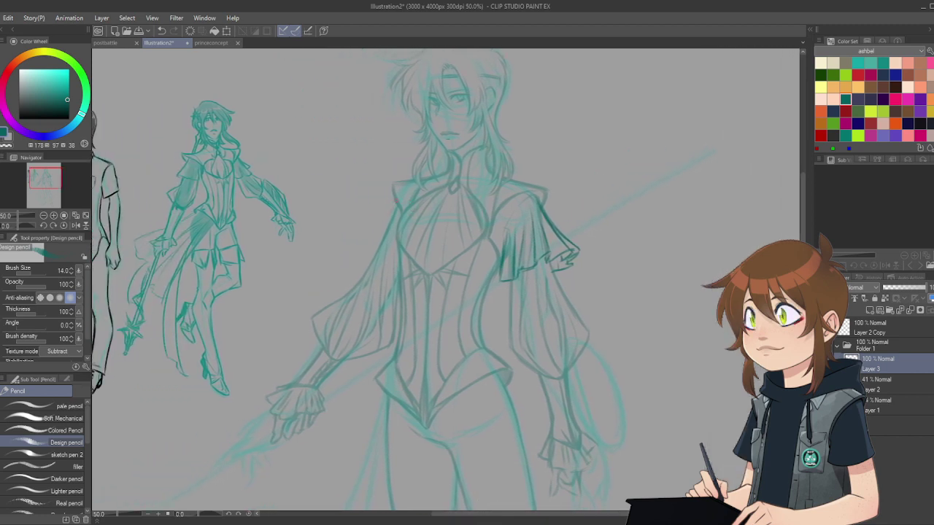
mouse_move(395, 206)
mouse_down()
mouse_move(355, 244)
mouse_move(365, 256)
mouse_up()
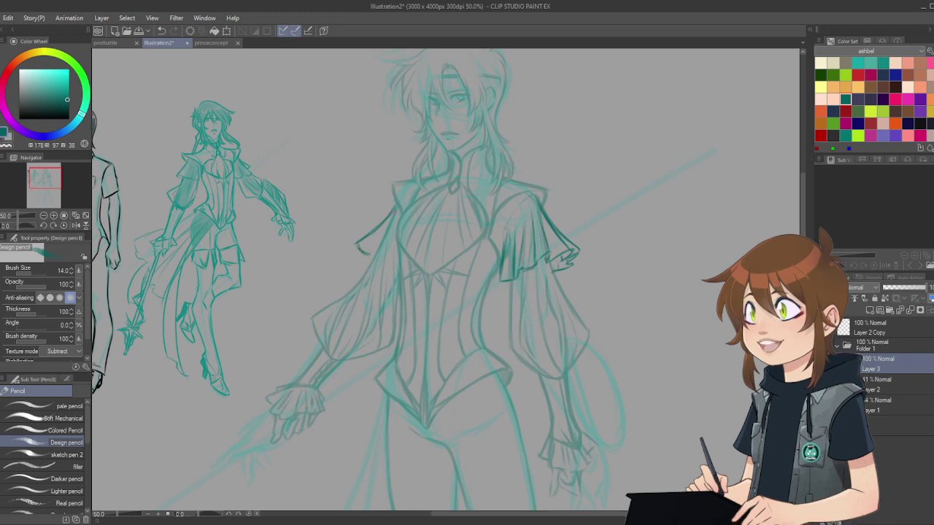
mouse_move(380, 237)
mouse_down()
mouse_move(369, 257)
mouse_move(391, 263)
mouse_up()
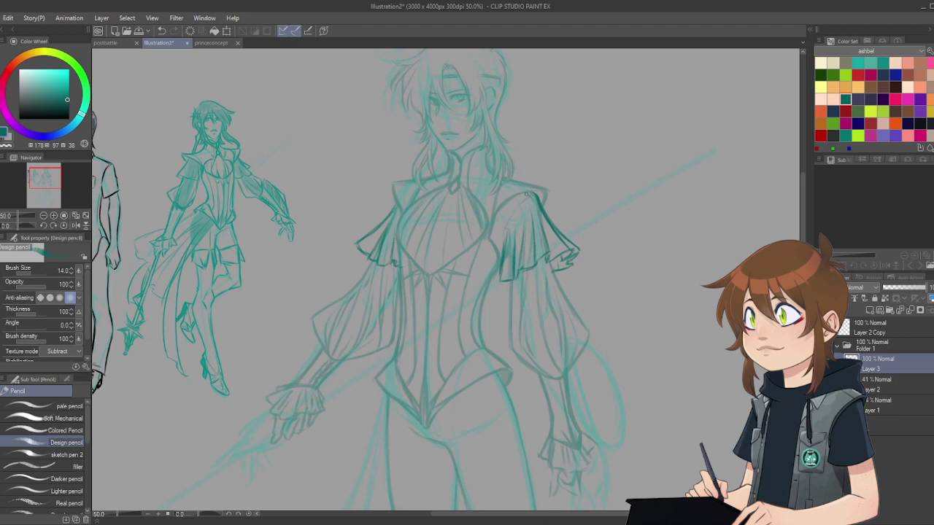
Step: Set the Design pencil's brush size to 16 and draw the coat tail's long inner edge down from the bodice point
scroll(475, 291, down, 4)
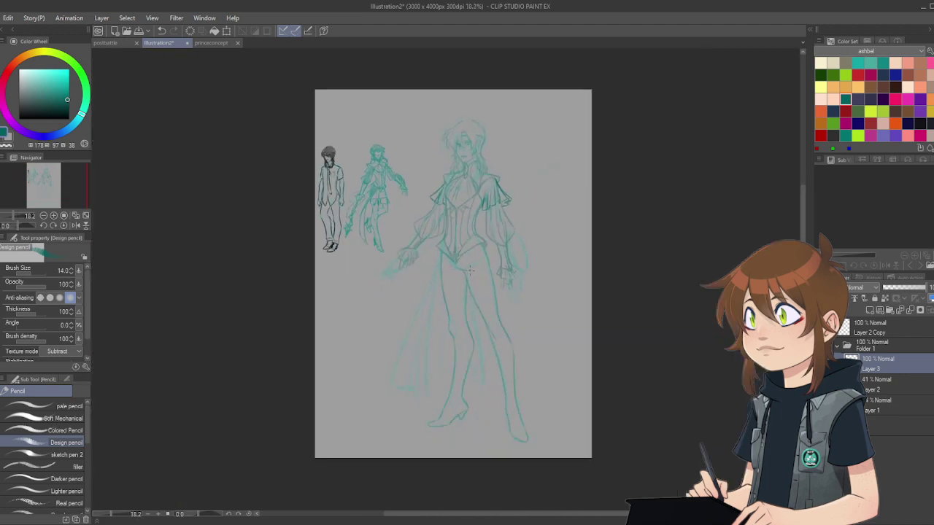
scroll(479, 292, up, 1)
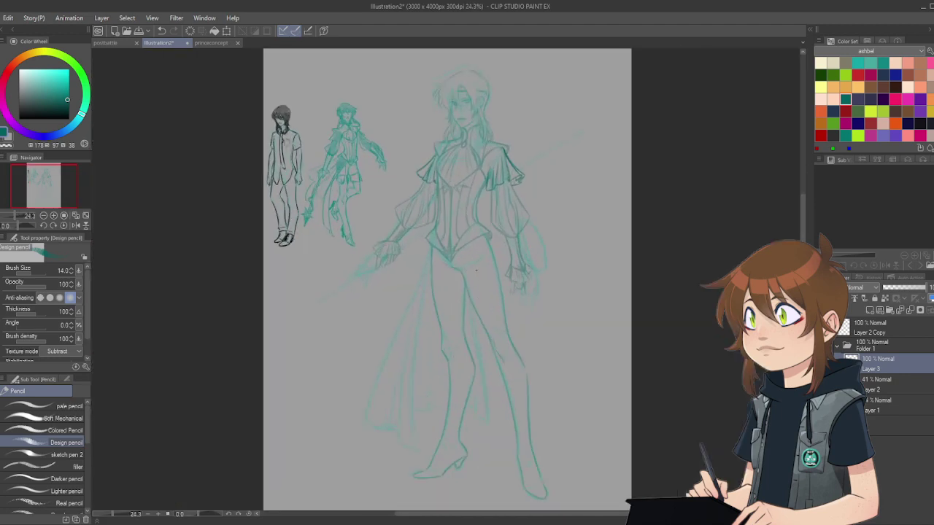
scroll(456, 214, down, 1)
scroll(462, 212, up, 2)
scroll(451, 212, down, 2)
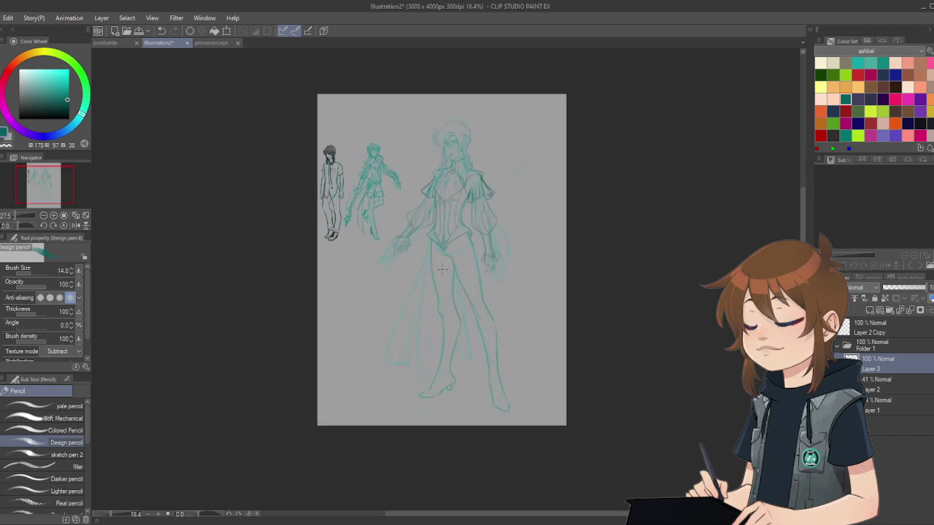
scroll(443, 272, up, 1)
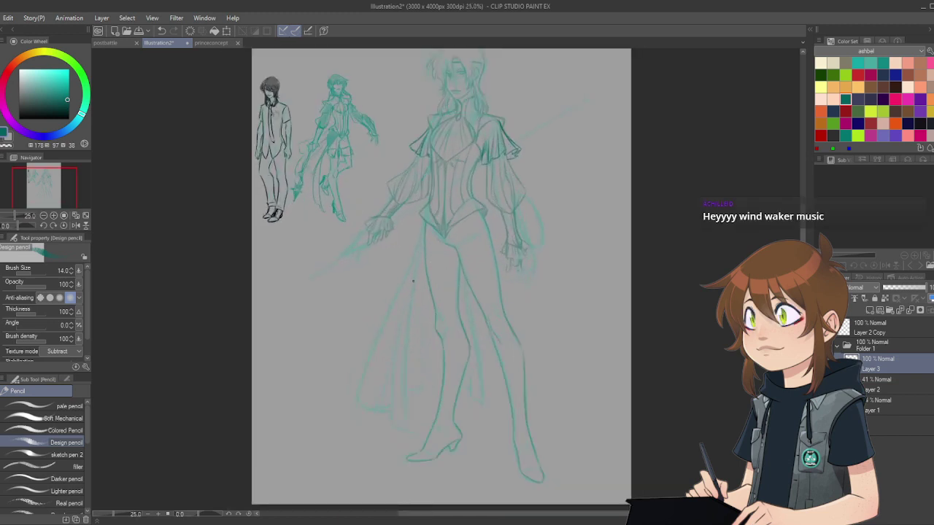
scroll(413, 281, up, 1)
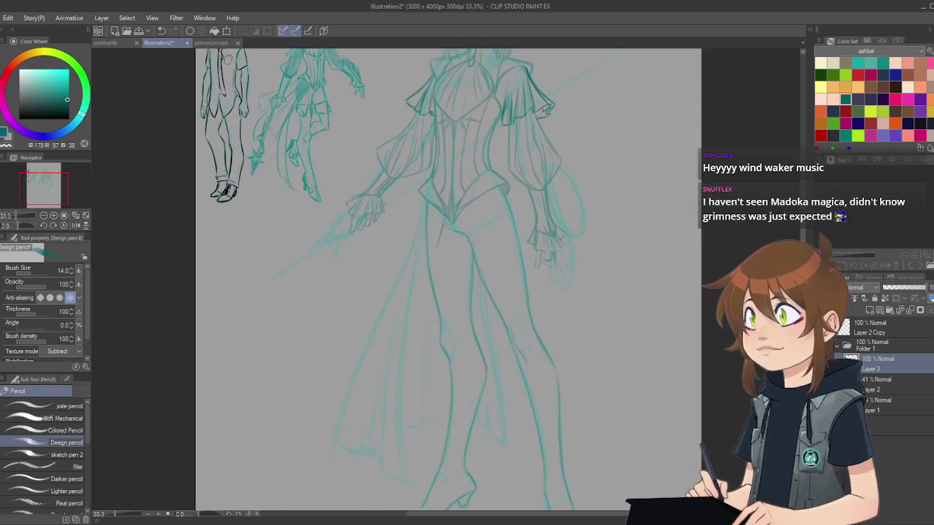
drag(439, 240, 408, 318)
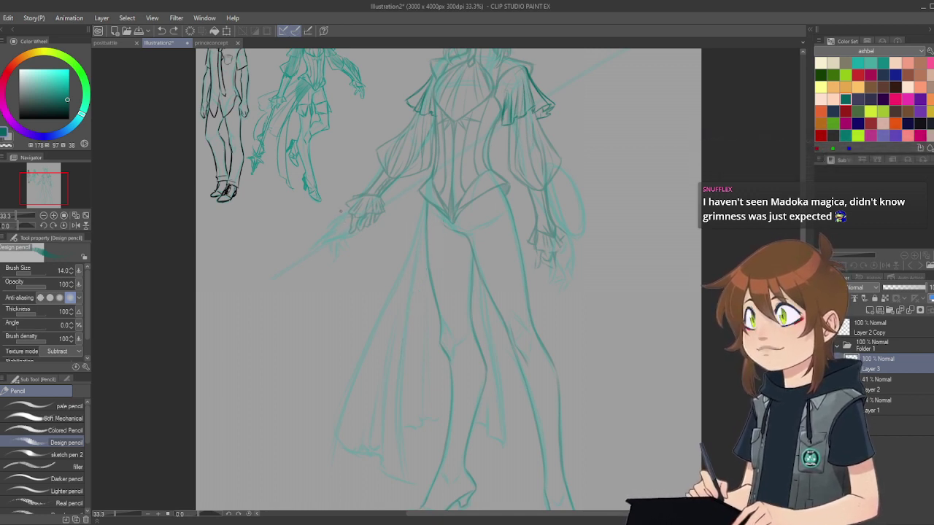
click(72, 268)
click(72, 269)
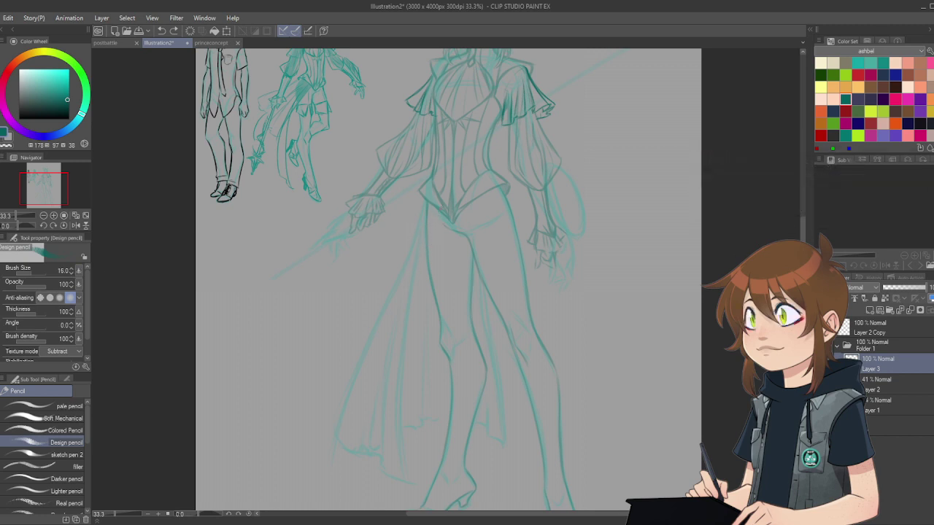
drag(436, 222, 396, 416)
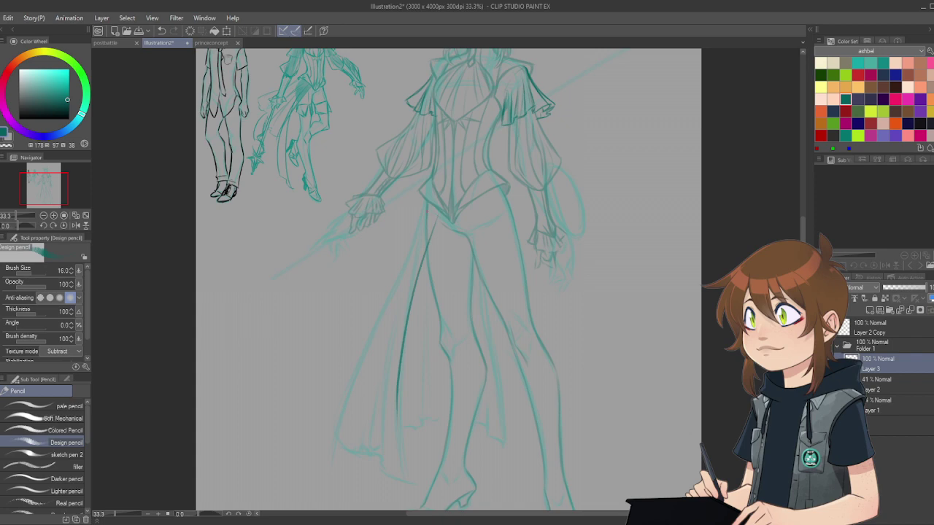
Step: Extend the coat tail's inner edge in a smooth curve down to its pointed hem corner beside the calf
scroll(441, 211, up, 5)
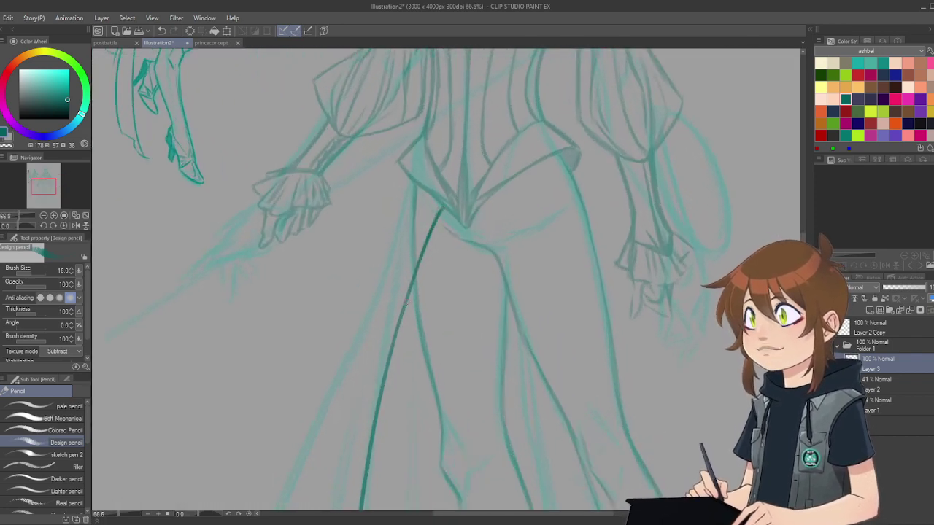
drag(802, 281, 802, 342)
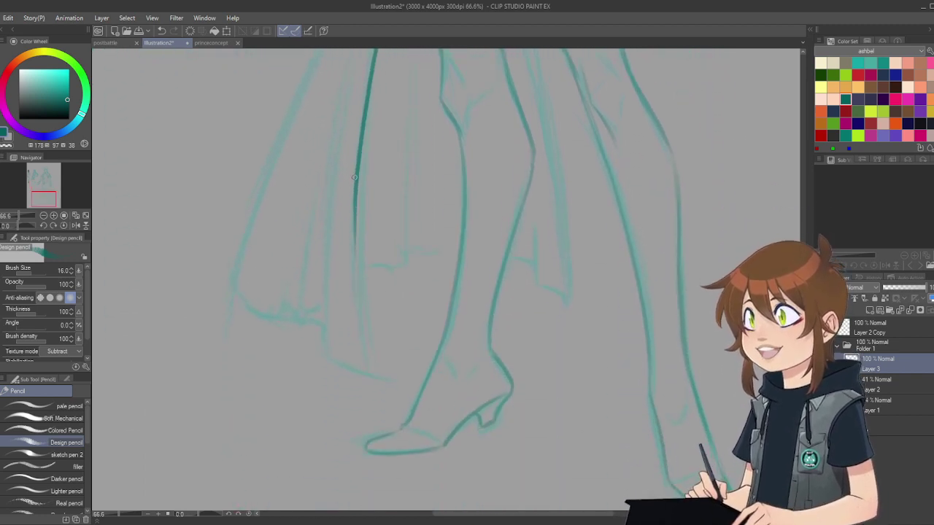
drag(354, 207, 363, 331)
drag(357, 287, 382, 382)
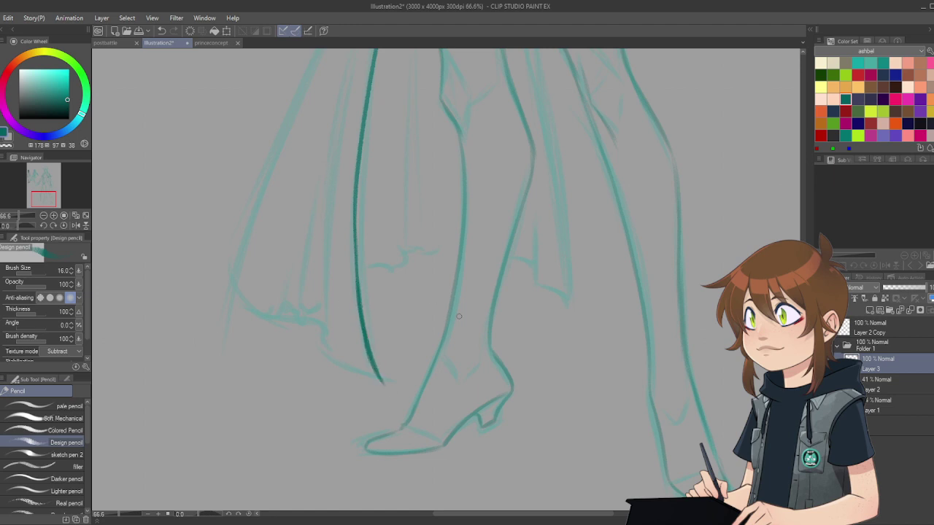
Step: Draw long fold lines on the front panel of the coat tail and its stepped lower hem out to the outer corner
scroll(572, 323, down, 3)
scroll(560, 242, up, 1)
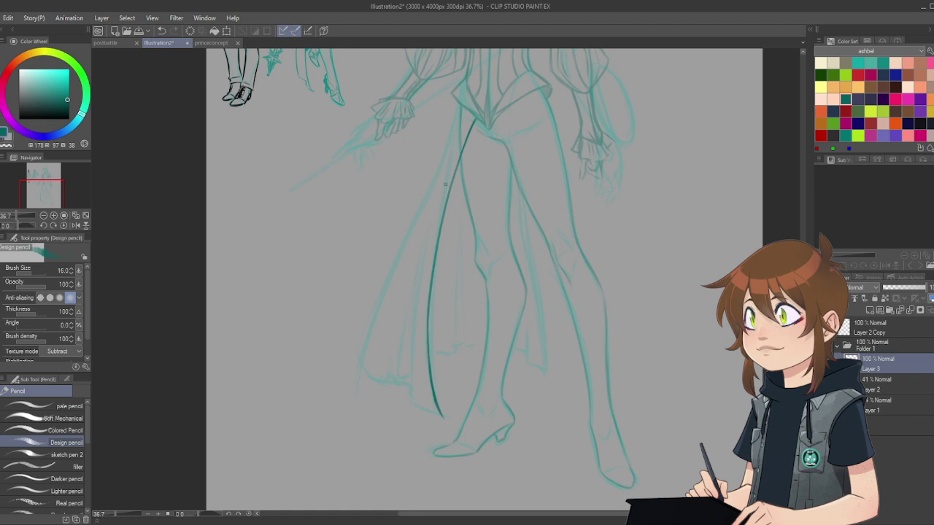
drag(430, 221, 385, 390)
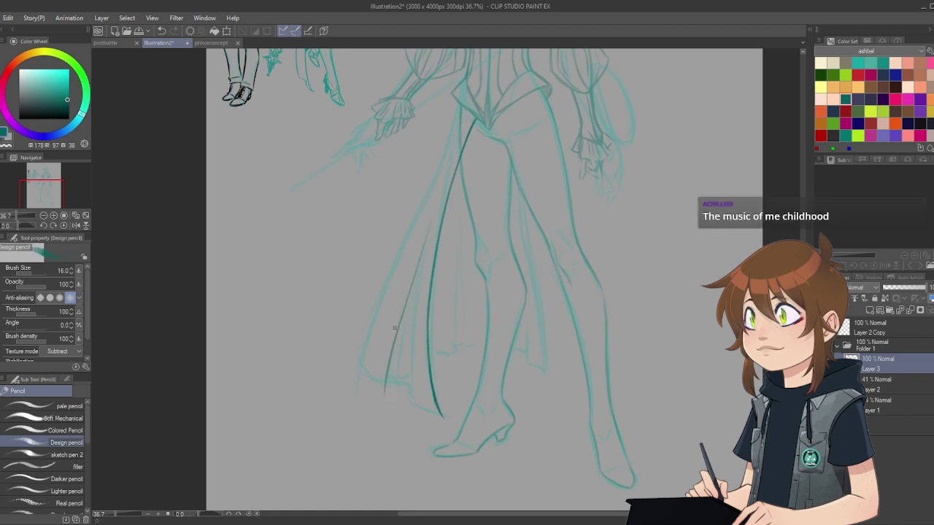
scroll(386, 321, up, 2)
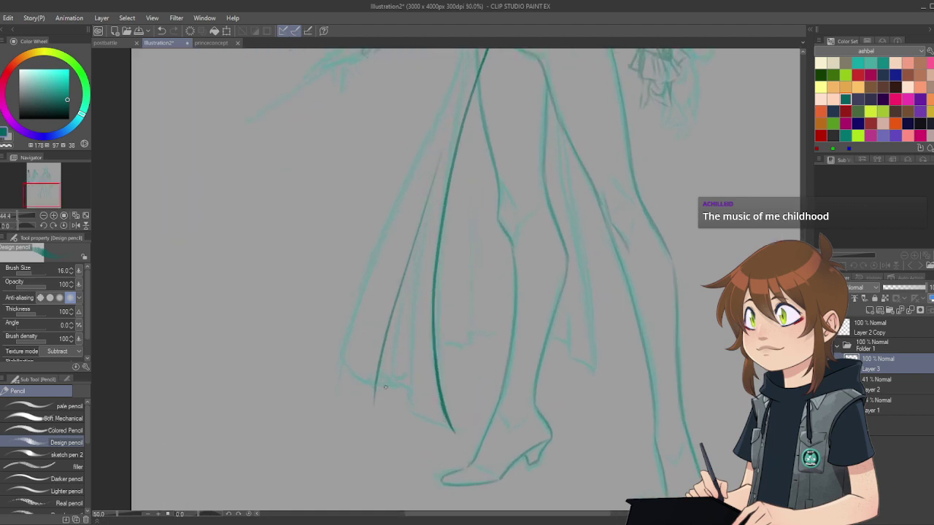
drag(376, 375, 463, 438)
drag(423, 328, 420, 413)
drag(423, 356, 421, 418)
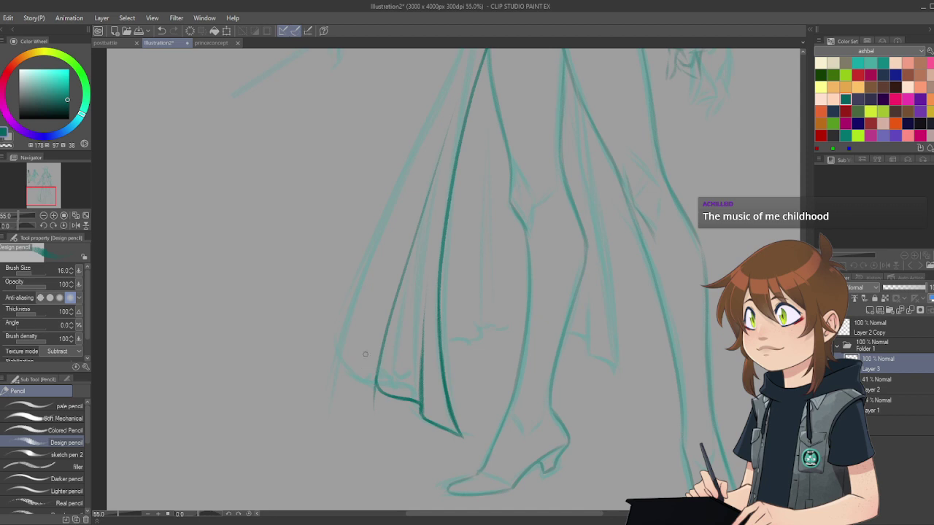
drag(339, 350, 375, 370)
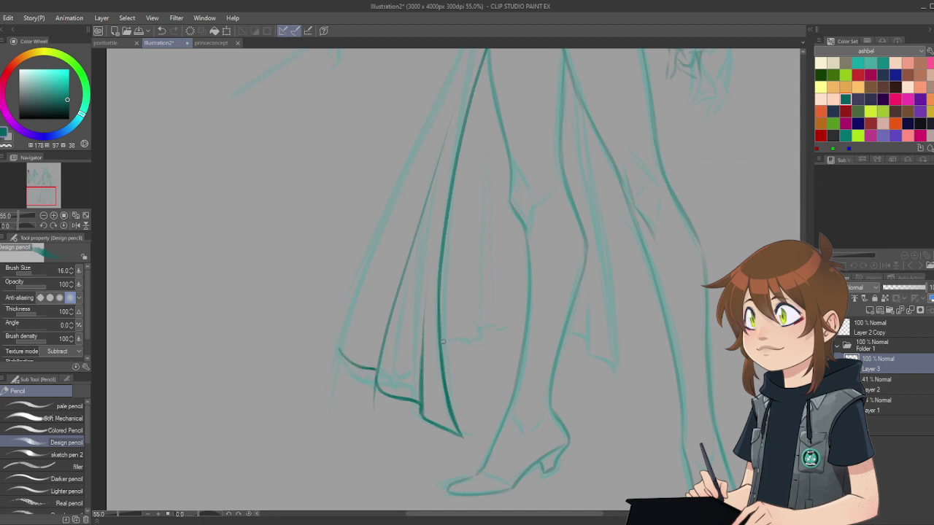
Step: Draw the inner coat panel behind the figure's right leg with long vertical folds and a wavy hem, erasing the overshooting hem stroke
drag(441, 342, 474, 338)
drag(468, 132, 458, 304)
key(e)
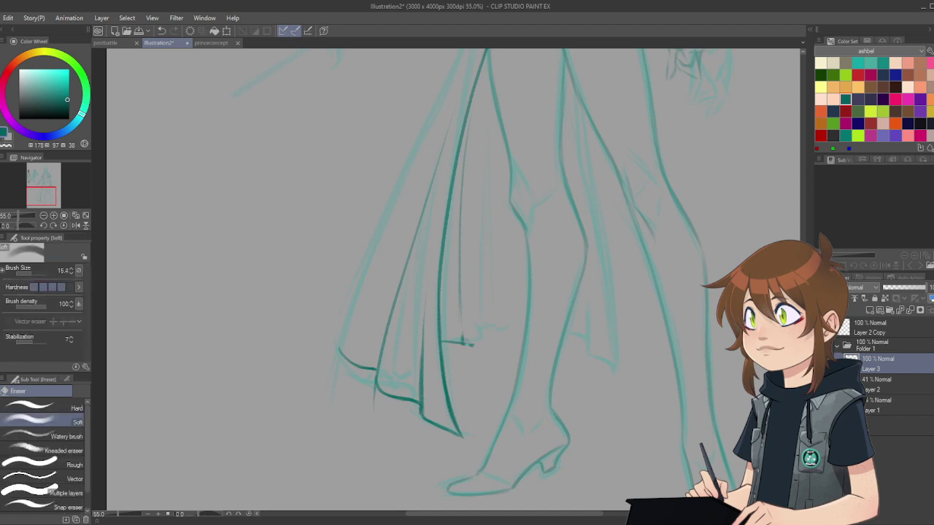
mouse_move(465, 342)
mouse_down()
mouse_move(472, 346)
mouse_move(461, 299)
mouse_move(464, 337)
mouse_move(478, 328)
mouse_up()
key(p)
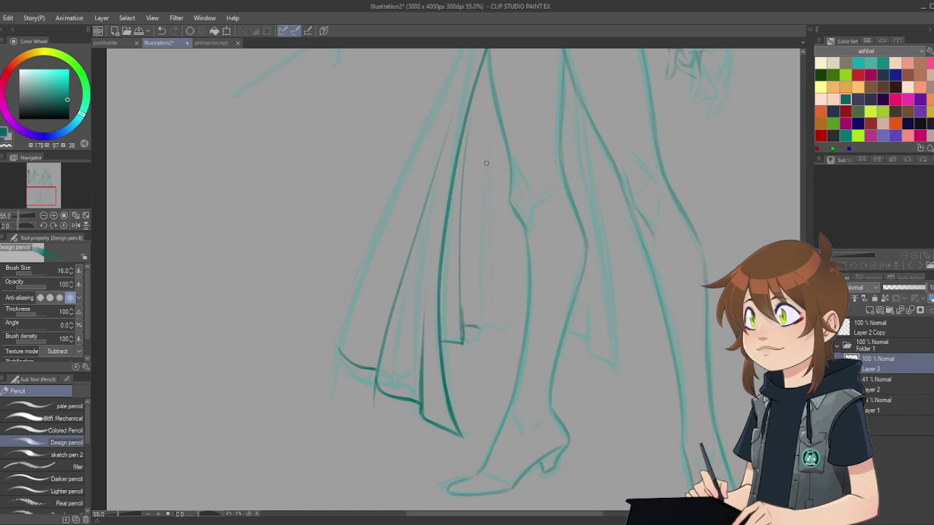
mouse_move(473, 88)
mouse_down()
mouse_move(484, 318)
mouse_move(492, 336)
mouse_move(506, 329)
mouse_up()
drag(486, 104, 518, 326)
mouse_move(514, 284)
mouse_down()
mouse_move(520, 324)
mouse_move(489, 326)
mouse_up()
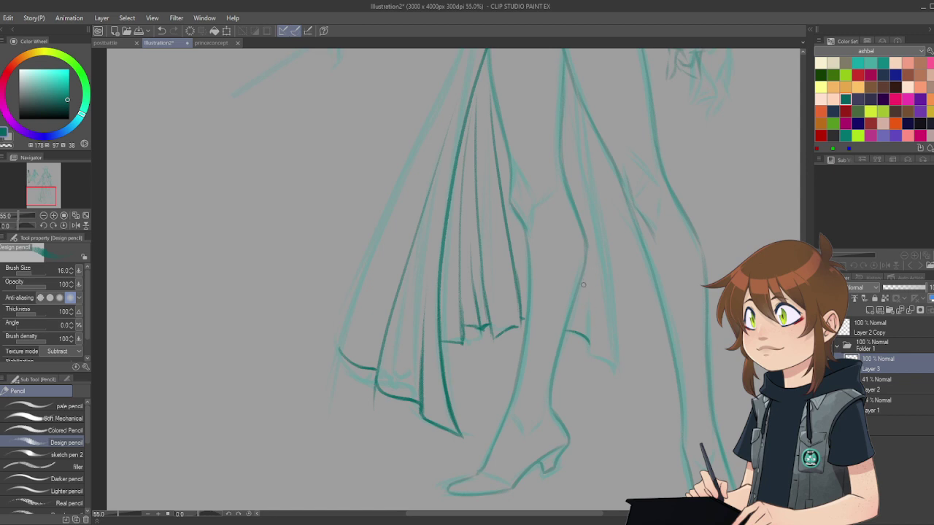
Step: Draw the coat panel visible between the legs, with its fold line, slanted outer edge and pointed hem
drag(584, 289, 589, 359)
drag(582, 102, 632, 371)
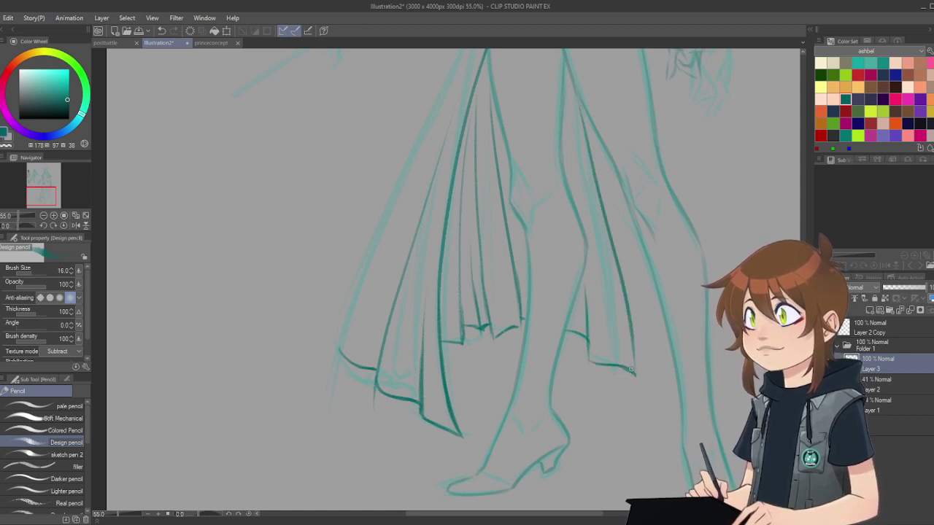
drag(630, 338, 635, 376)
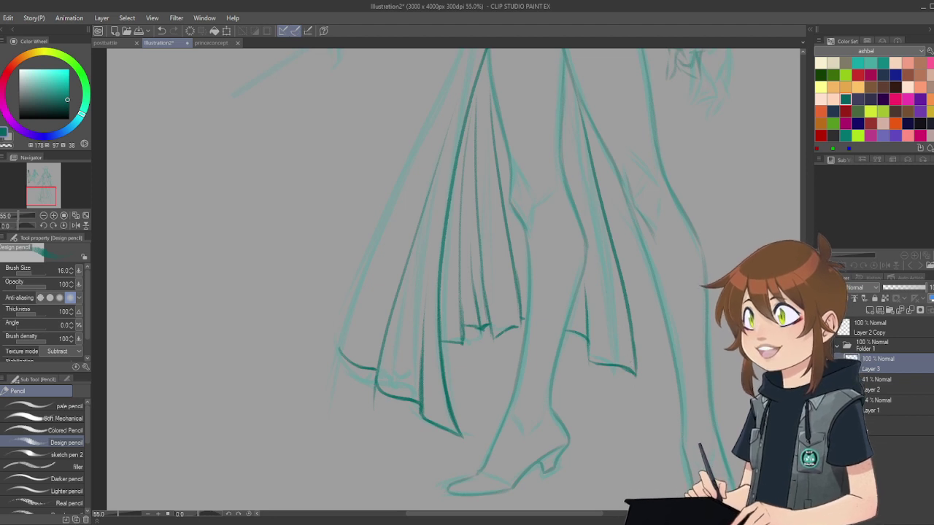
Step: Draw the coat tail's long outer edge from the waist to the hem's outer corner, undoing and redrawing unsuitable strokes
scroll(452, 279, up, 1)
scroll(470, 113, up, 6)
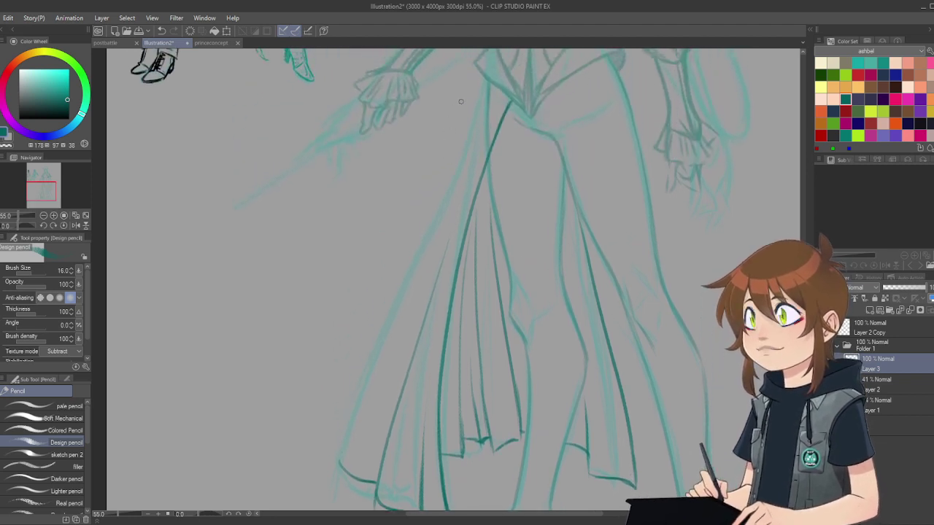
drag(481, 78, 339, 448)
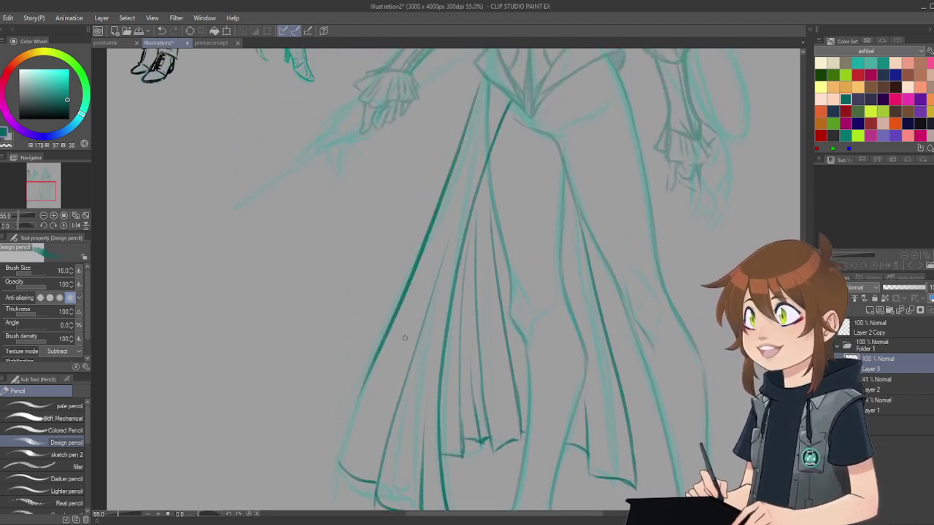
key(ctrl+z)
mouse_move(485, 84)
mouse_down()
mouse_move(452, 191)
mouse_move(358, 410)
mouse_up()
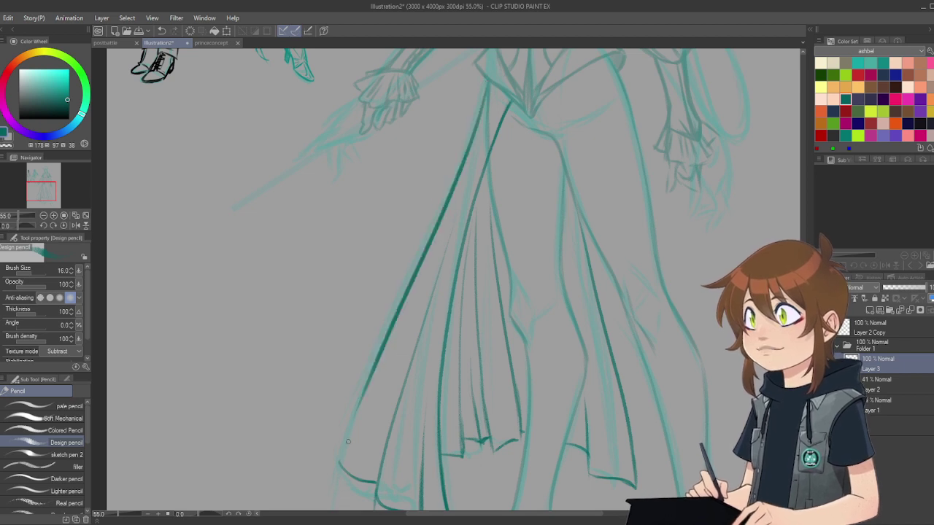
key(ctrl+z)
mouse_move(473, 96)
mouse_down()
mouse_move(370, 350)
mouse_move(338, 465)
mouse_up()
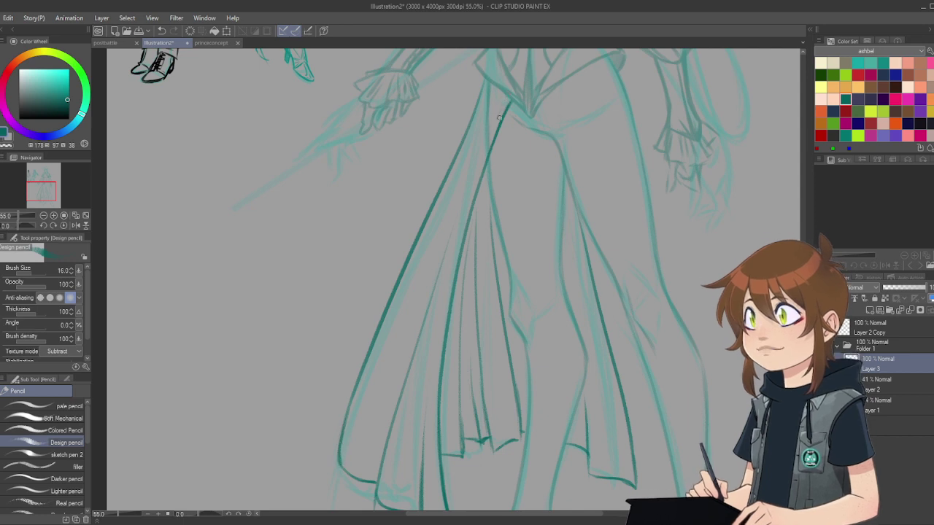
Step: Add short fold lines to the coat tail below the waist and in the lower part of its front panel
drag(504, 107, 489, 136)
drag(483, 102, 459, 171)
drag(405, 331, 395, 380)
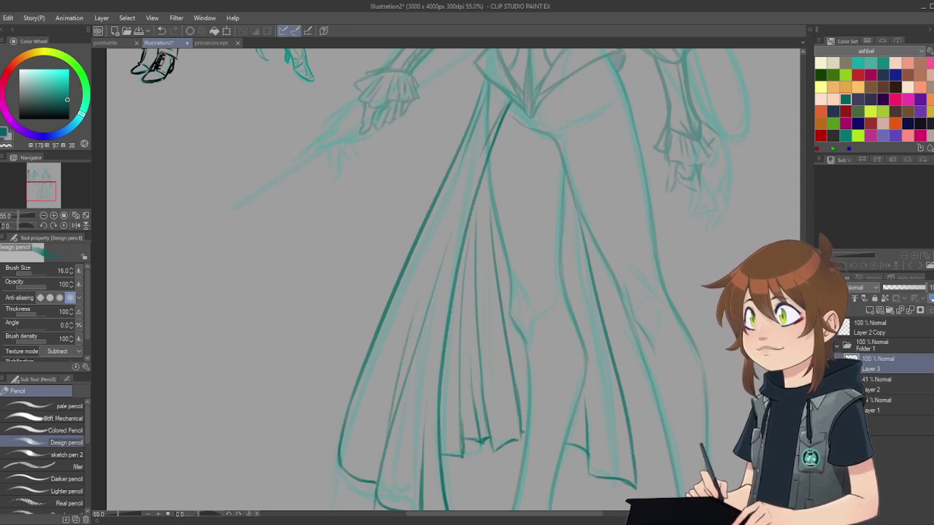
Step: Sketch a light wavy line across the front panel just above the hem and erase the stray stroke end below the hem
scroll(454, 279, down, 3)
drag(346, 342, 372, 345)
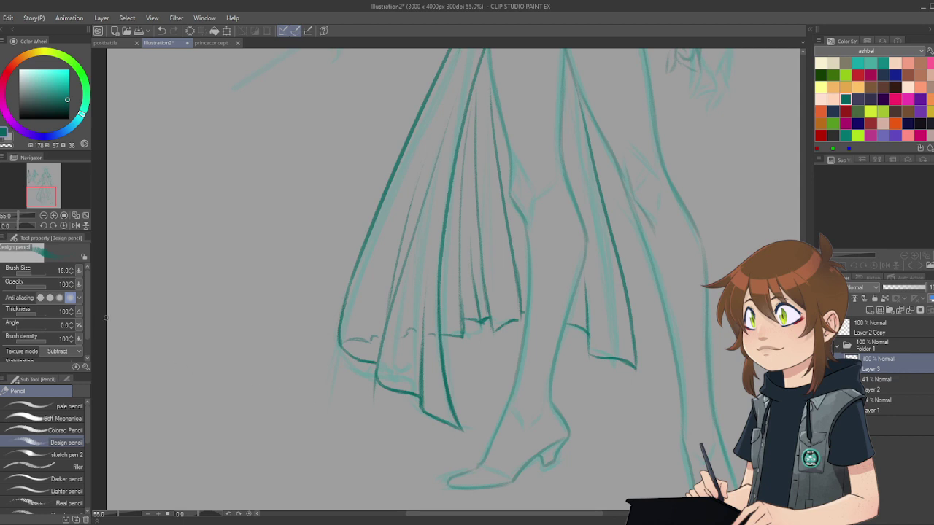
key(e)
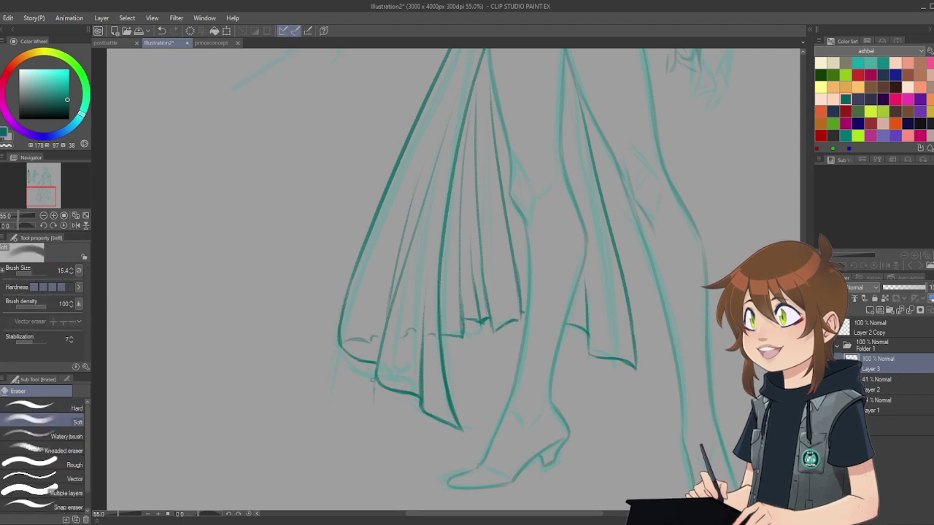
scroll(368, 397, down, 4)
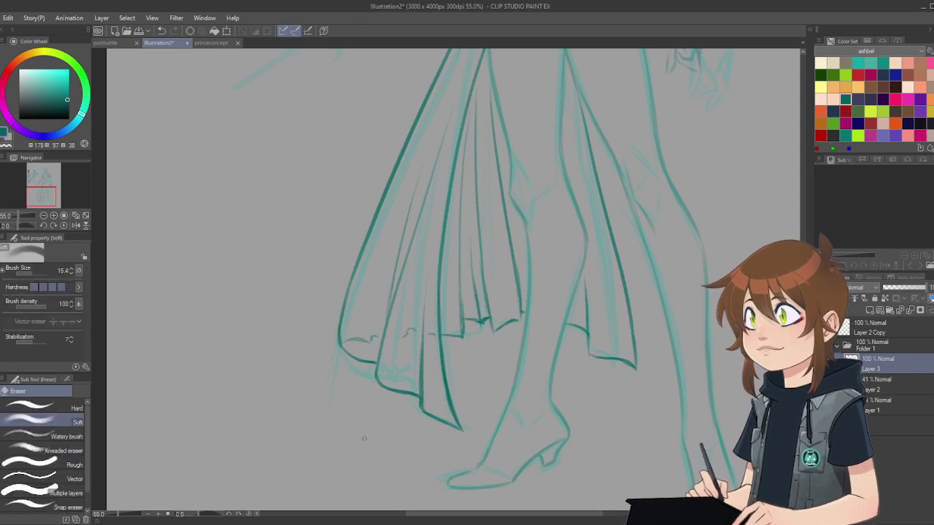
Step: Erase the refined coat tail and the coat panel between the legs on Layer 3, using the soft eraser at size 315.6
scroll(355, 300, down, 2)
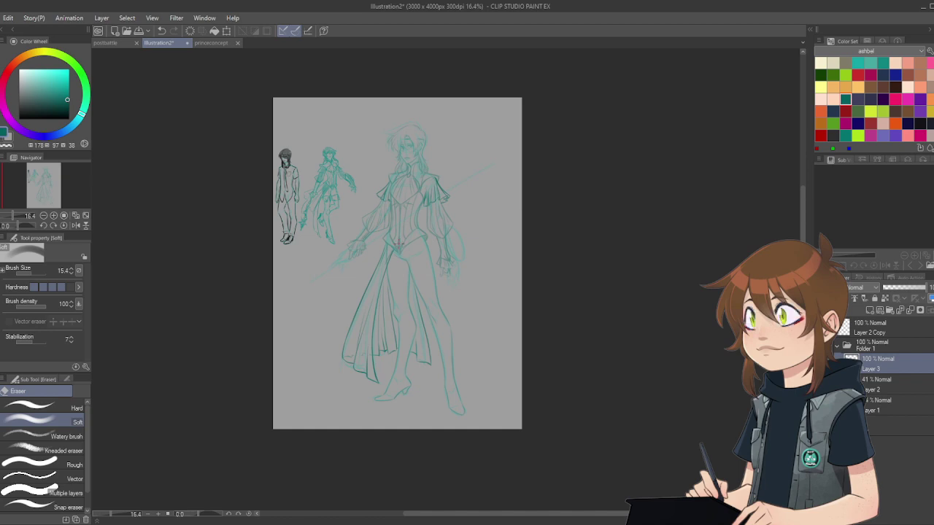
scroll(399, 244, up, 2)
scroll(398, 243, down, 1)
scroll(400, 302, up, 1)
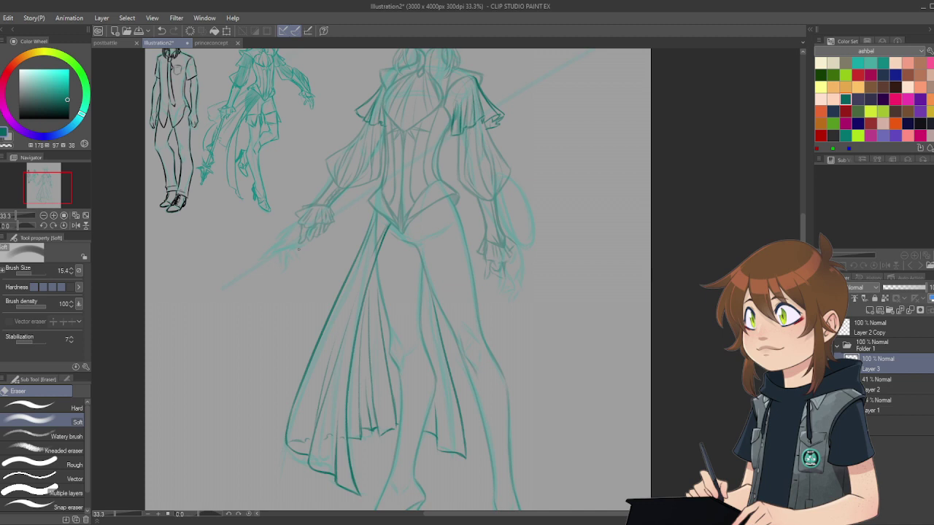
drag(27, 272, 39, 275)
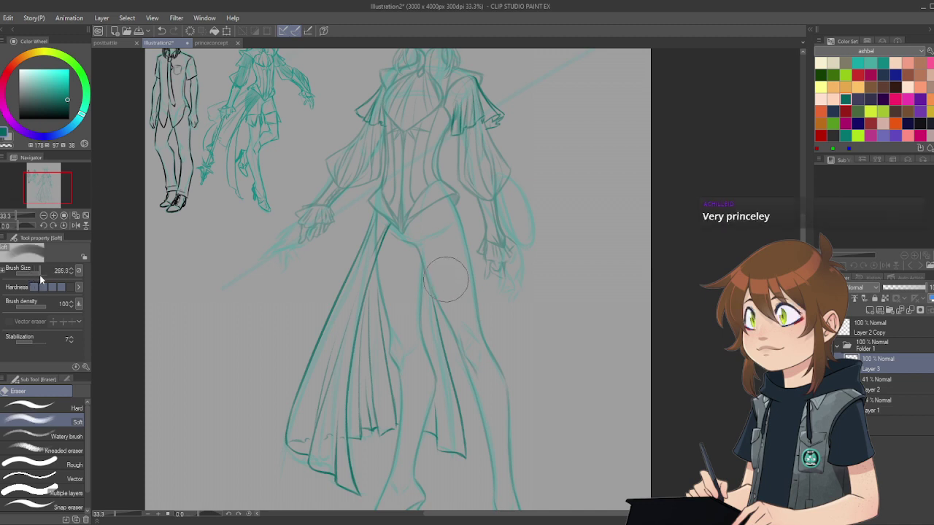
mouse_move(287, 471)
mouse_down()
mouse_move(355, 333)
mouse_move(386, 359)
mouse_move(428, 479)
mouse_up()
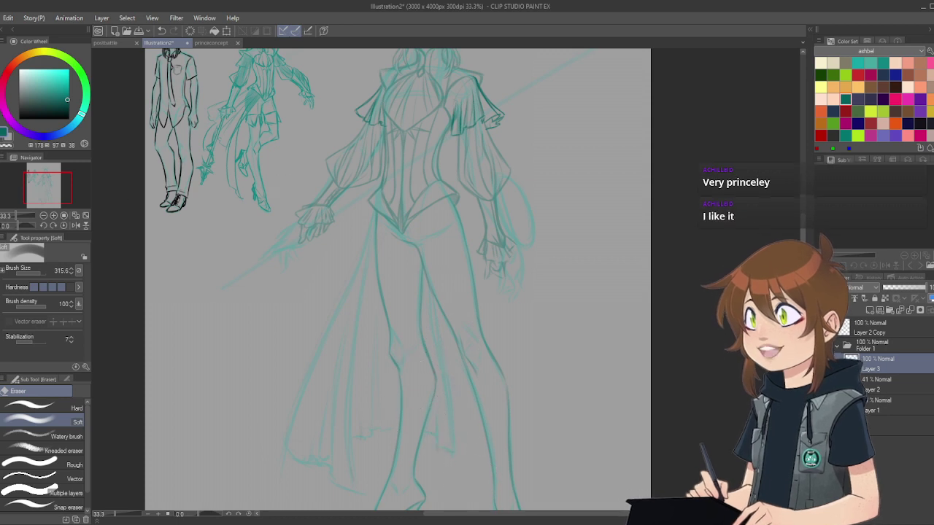
Step: Pencil the short overskirt's straight front edge below the bodice point, its first outer hip line, the start of its hem and a fold
key(p)
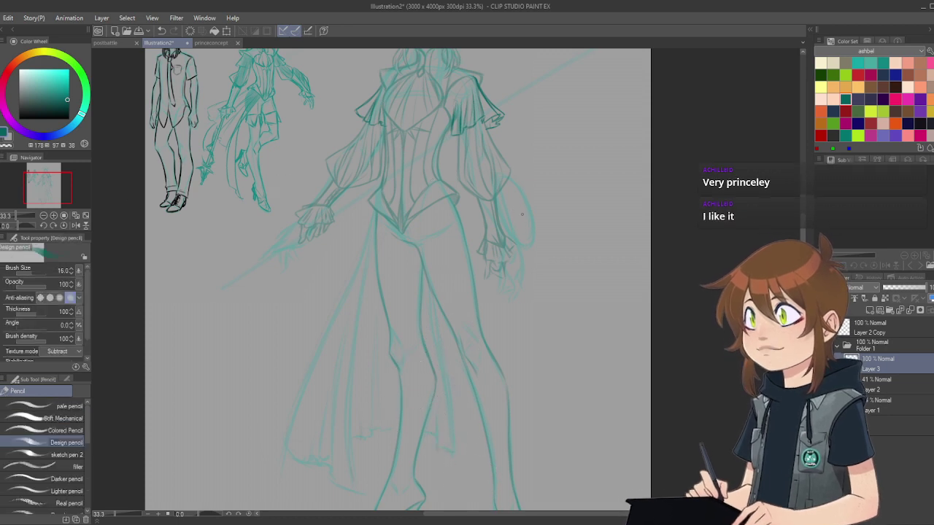
scroll(467, 222, up, 6)
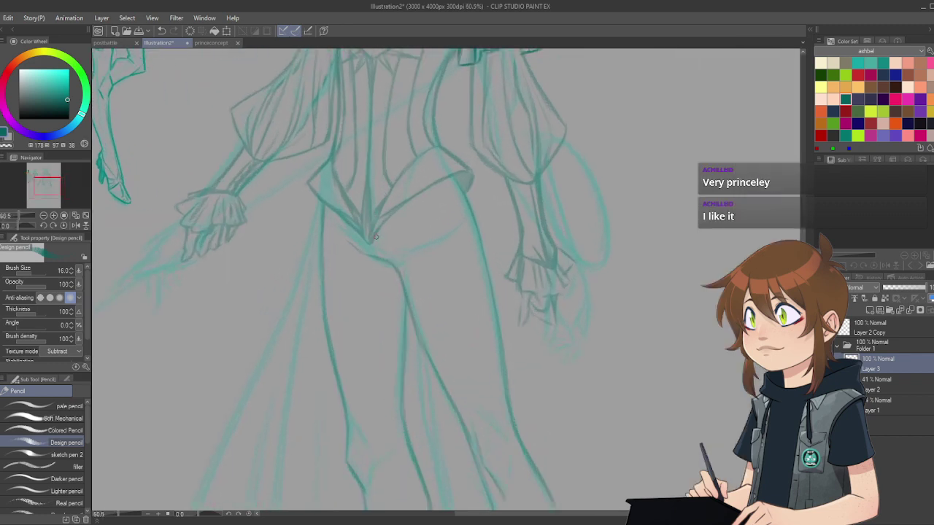
drag(375, 236, 376, 308)
drag(463, 181, 506, 253)
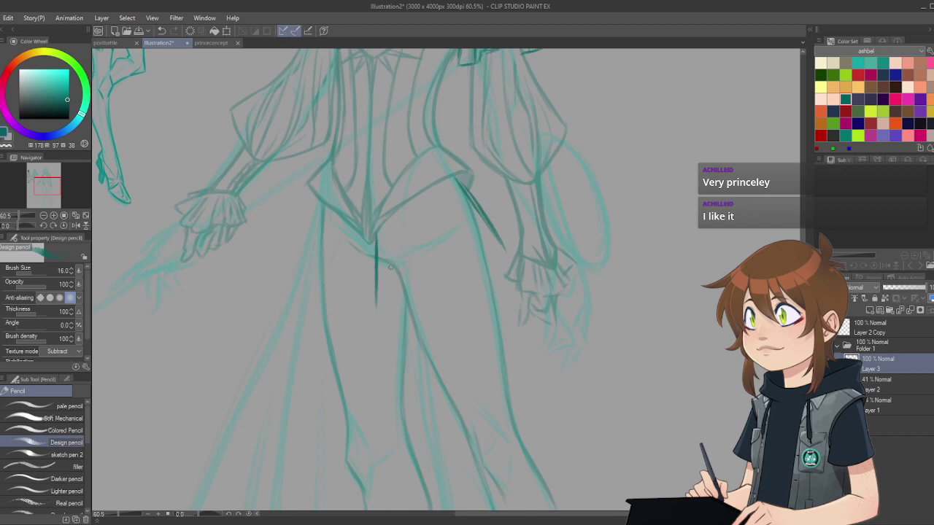
drag(377, 308, 411, 306)
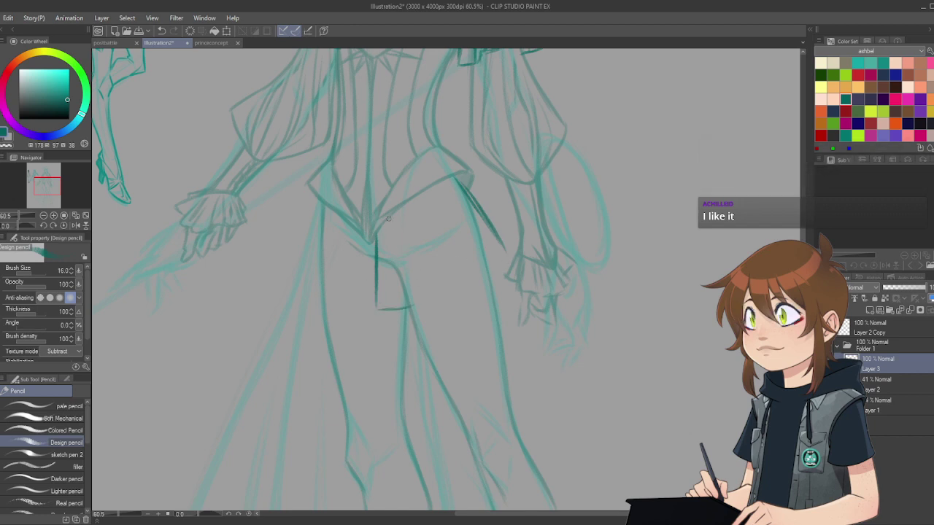
drag(395, 237, 415, 308)
drag(400, 239, 420, 291)
Step: Draw the overskirt's slanted pleats at the outer hip and the small wavy hem corner beside the hand
drag(450, 180, 487, 246)
drag(461, 194, 495, 270)
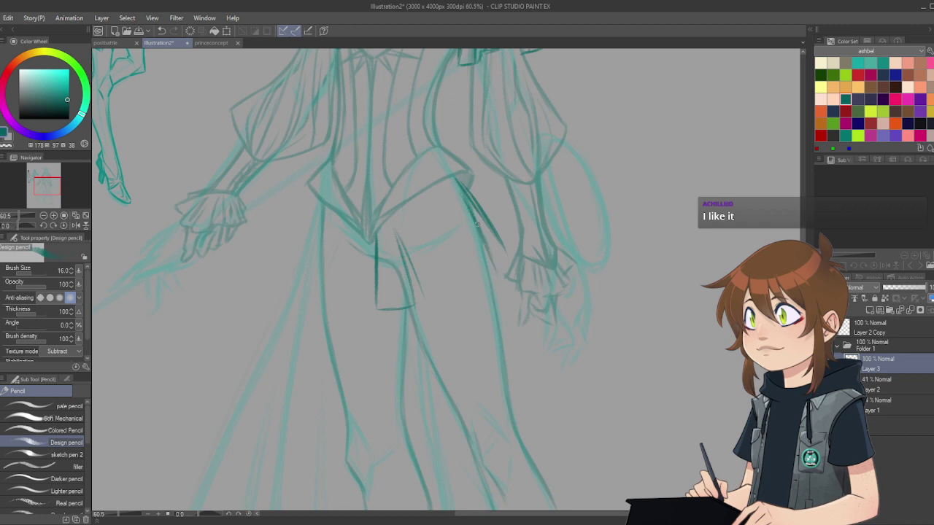
drag(474, 214, 501, 266)
drag(496, 234, 513, 270)
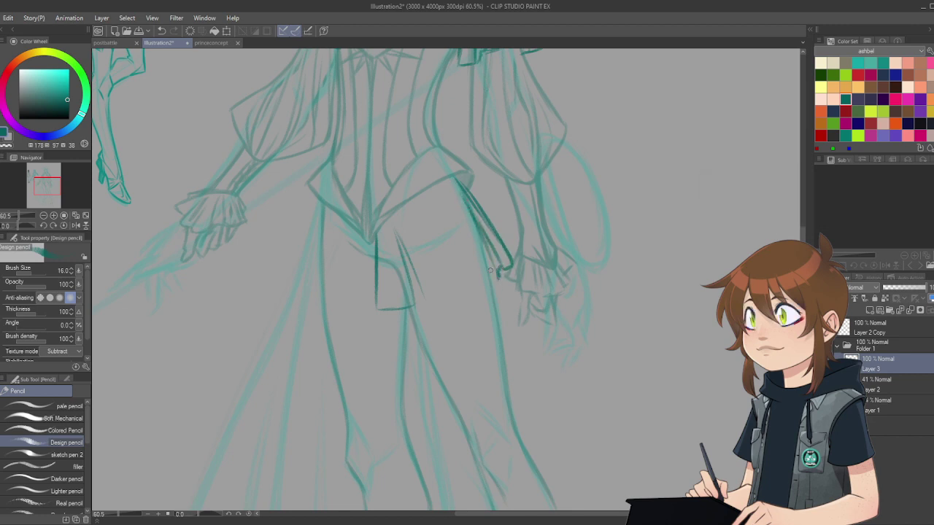
Step: Add long fold lines across the middle of the overskirt, join them with a wavy hem and darken the straight front edge
drag(449, 212, 468, 299)
mouse_move(457, 237)
mouse_down()
mouse_move(471, 302)
mouse_move(499, 274)
mouse_up()
drag(449, 225, 461, 295)
drag(416, 222, 435, 302)
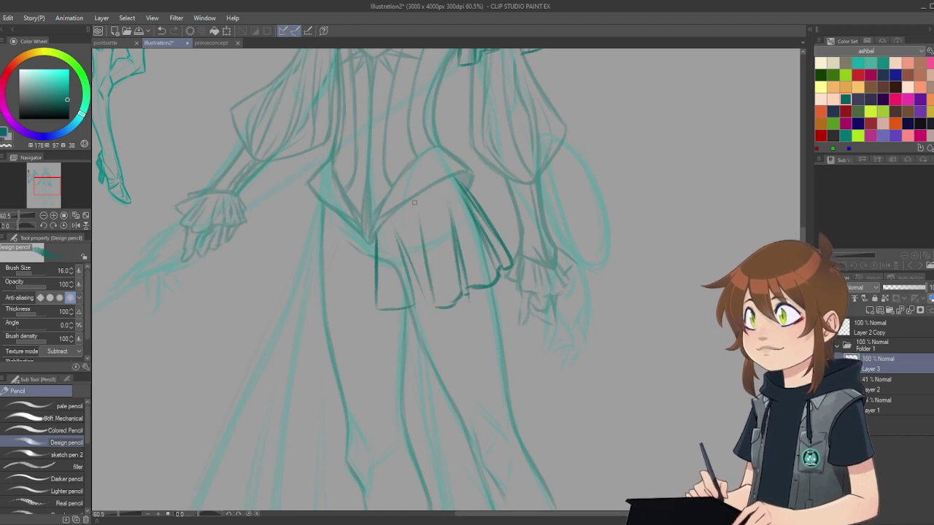
drag(413, 212, 427, 304)
drag(373, 246, 375, 317)
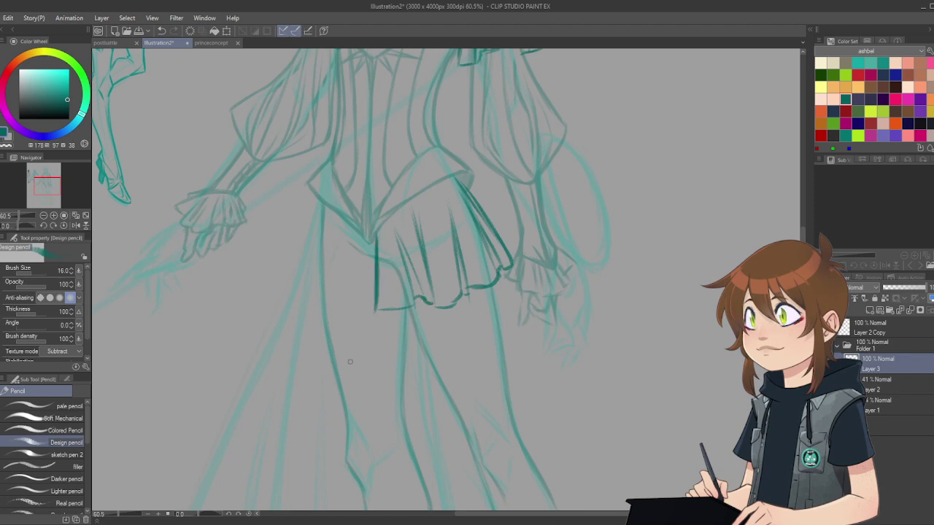
Step: On Layer 2, erase the body line at the hip under the overskirt with a smaller soft eraser, then set its size to 15.4
scroll(396, 257, down, 6)
scroll(396, 257, up, 3)
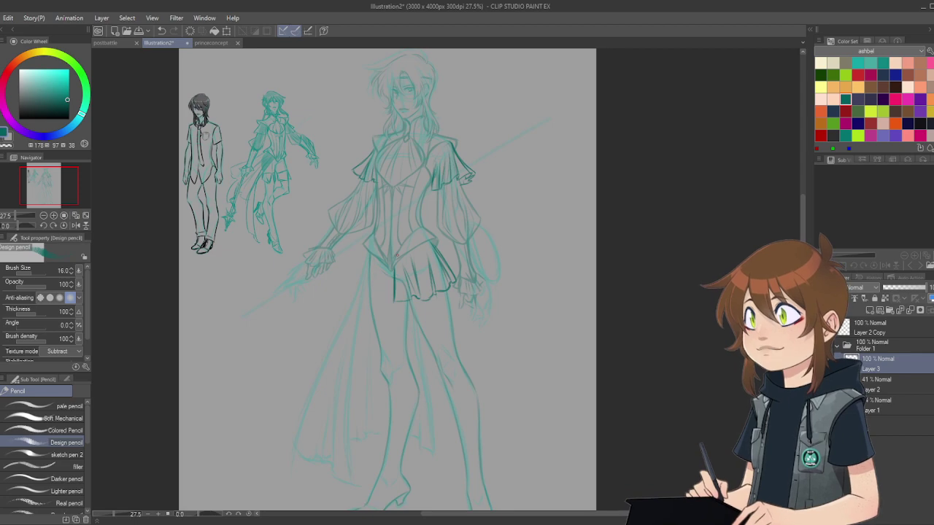
scroll(384, 248, down, 2)
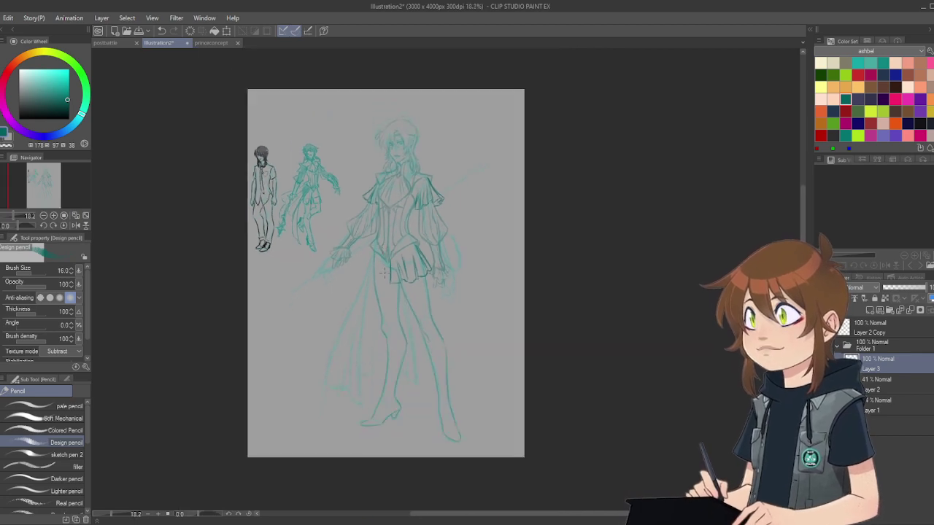
scroll(395, 286, up, 1)
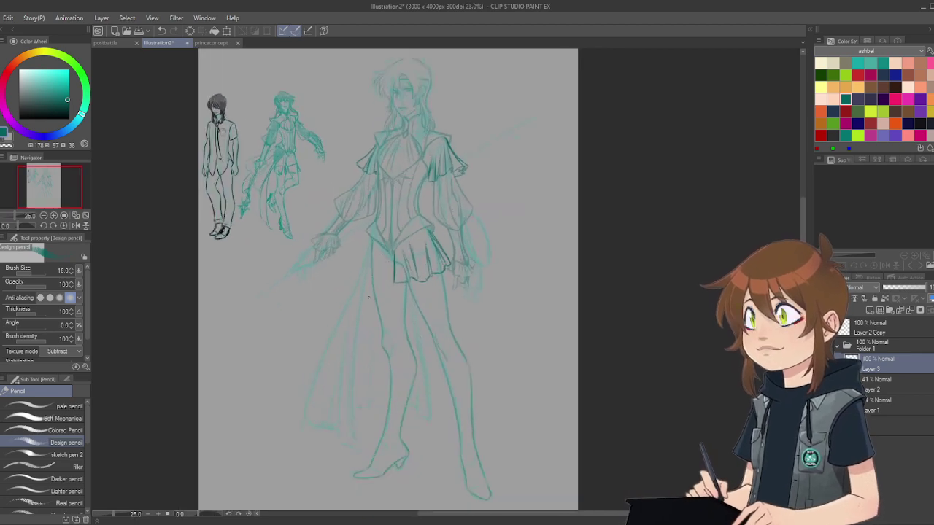
scroll(398, 237, up, 2)
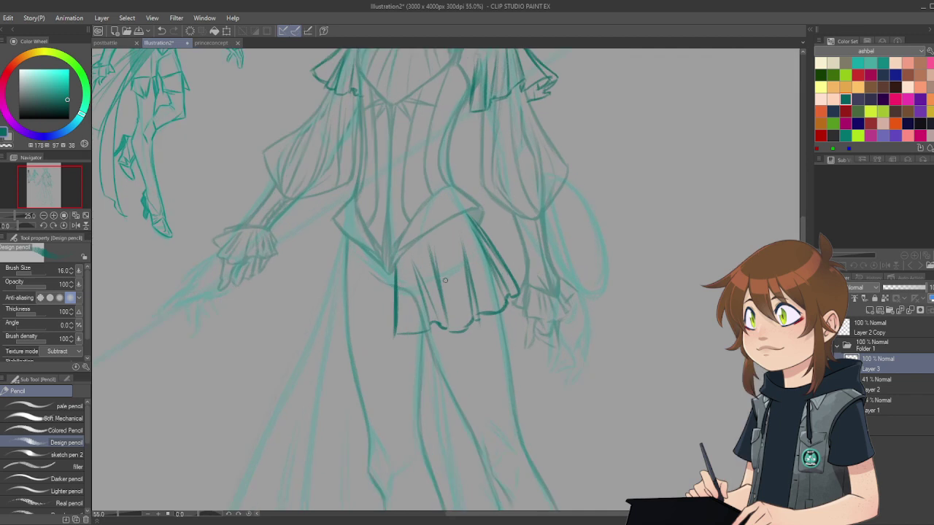
click(927, 387)
key(e)
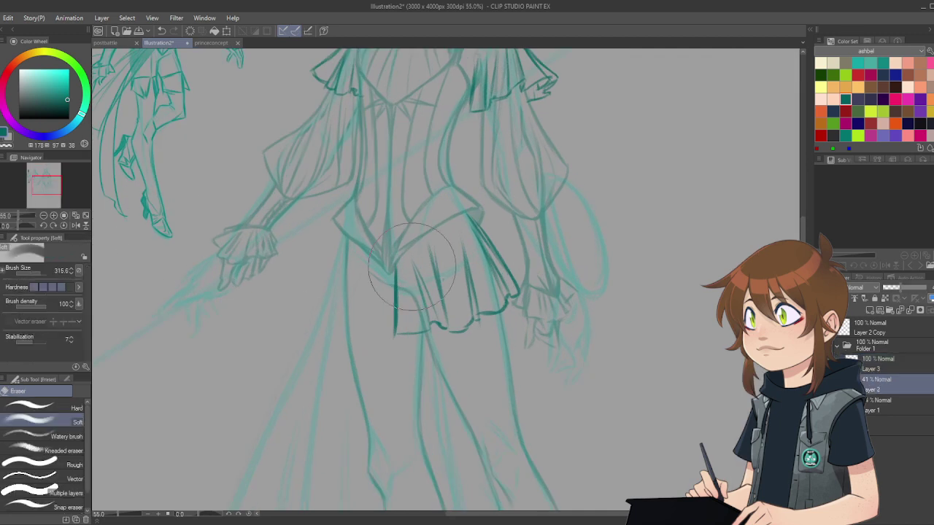
drag(40, 273, 33, 275)
drag(470, 223, 478, 246)
drag(803, 241, 803, 202)
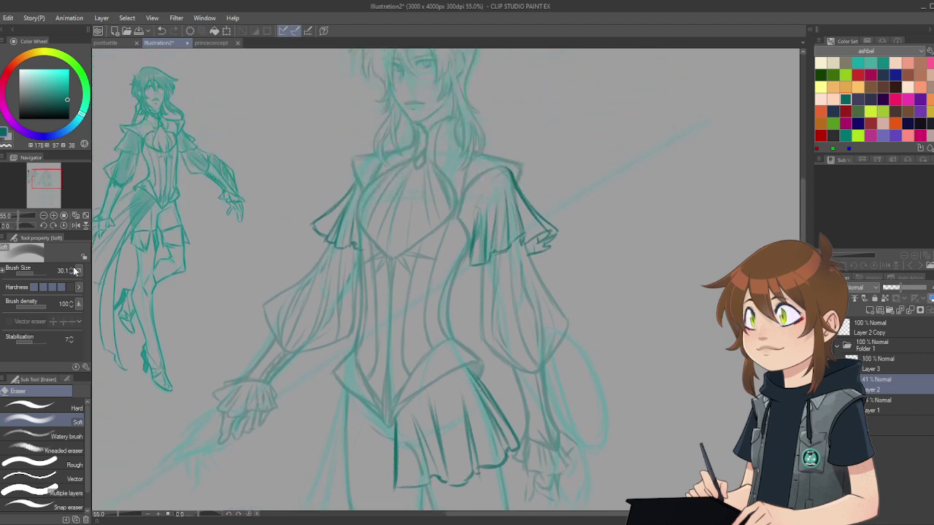
drag(41, 273, 33, 275)
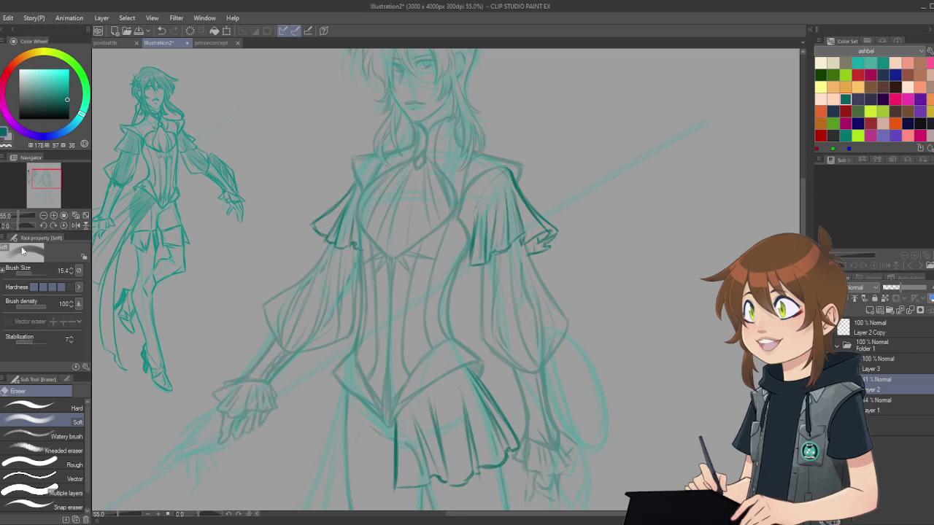
Step: Undo the pencil stroke made on Layer 2 and draw the overskirt's outermost pleat at the hip on Layer 3
key(p)
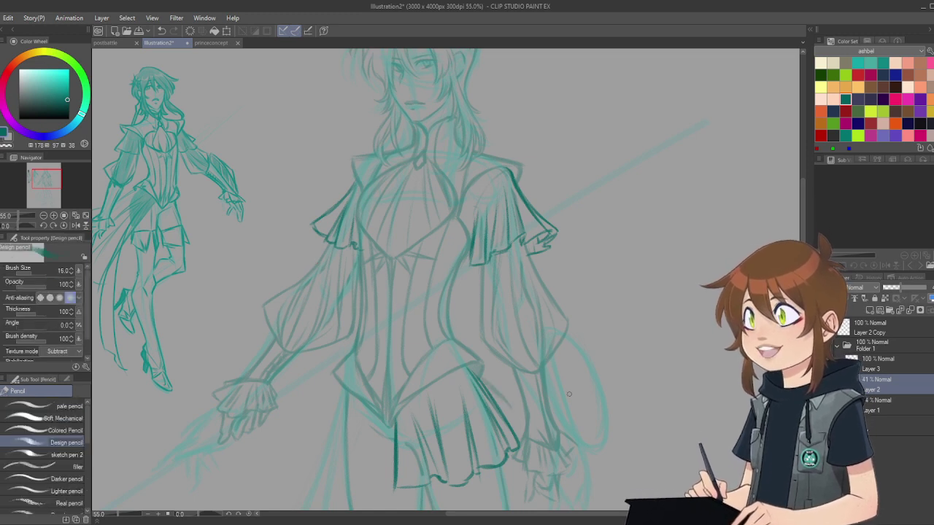
key(ctrl+z)
key(])
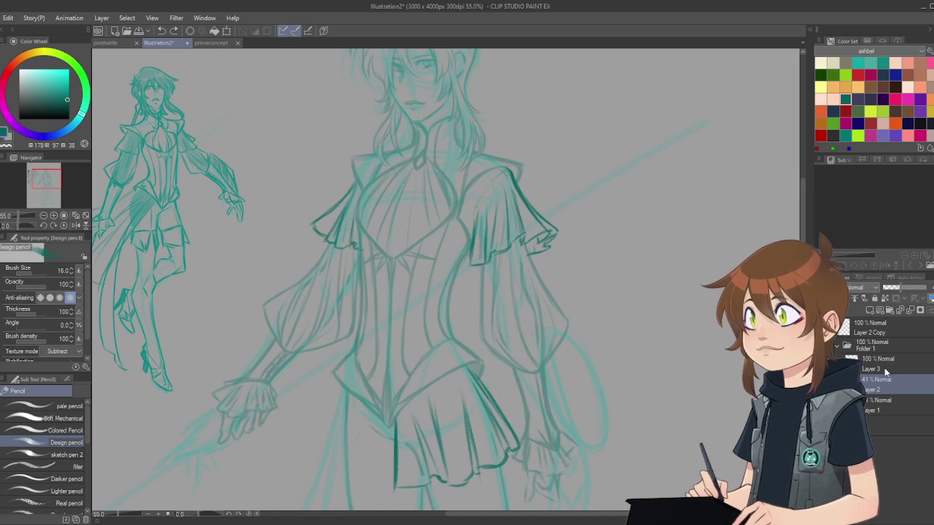
key(alt+bracketright)
mouse_move(467, 370)
mouse_down()
mouse_move(502, 399)
mouse_move(522, 430)
mouse_move(514, 435)
mouse_up()
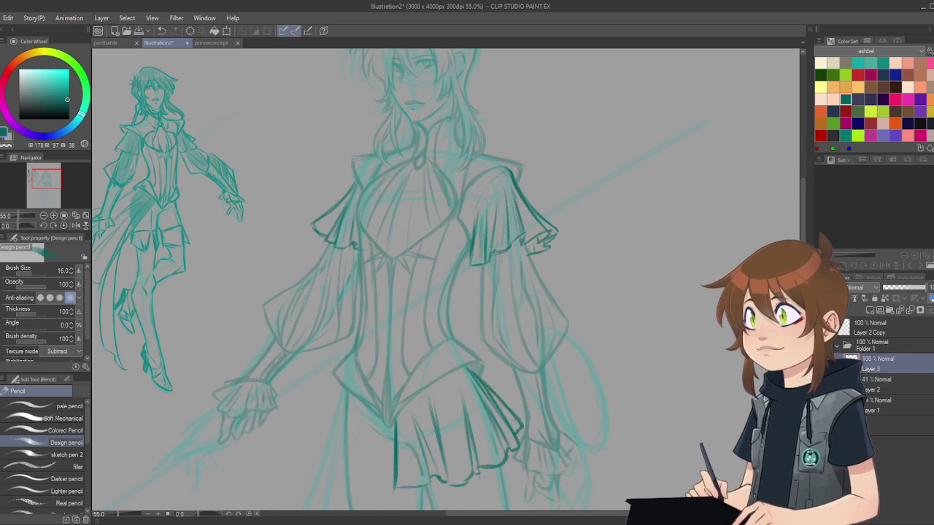
Step: Add more fold lines in the middle of the overskirt and darken the hem where those pleats meet it
drag(803, 211, 803, 275)
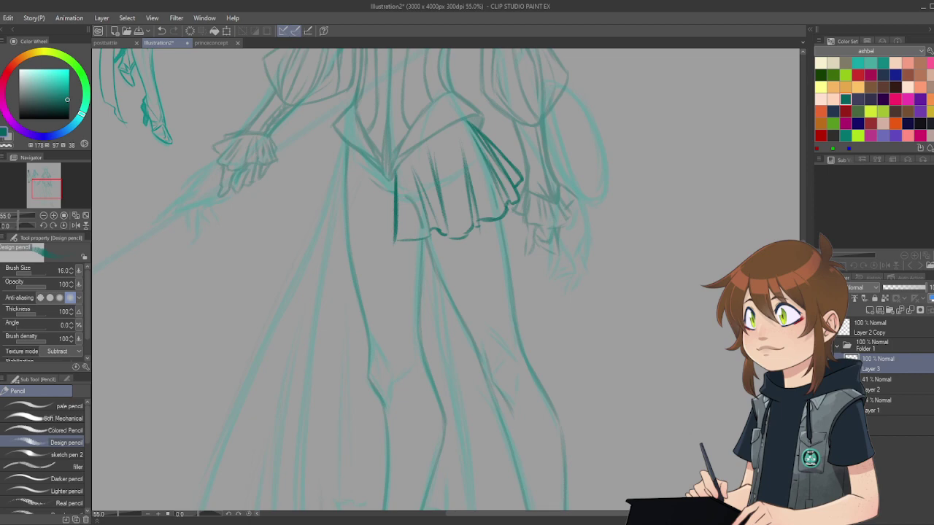
scroll(597, 296, down, 4)
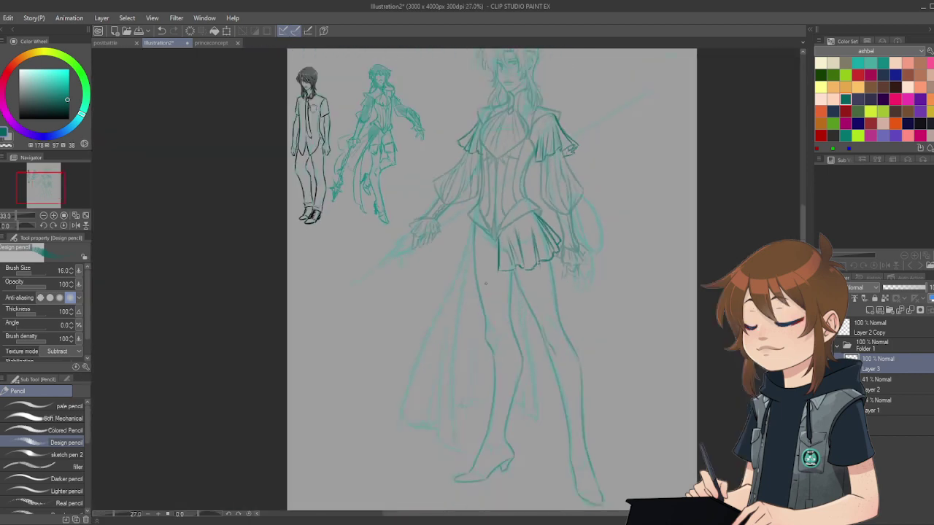
scroll(518, 253, up, 3)
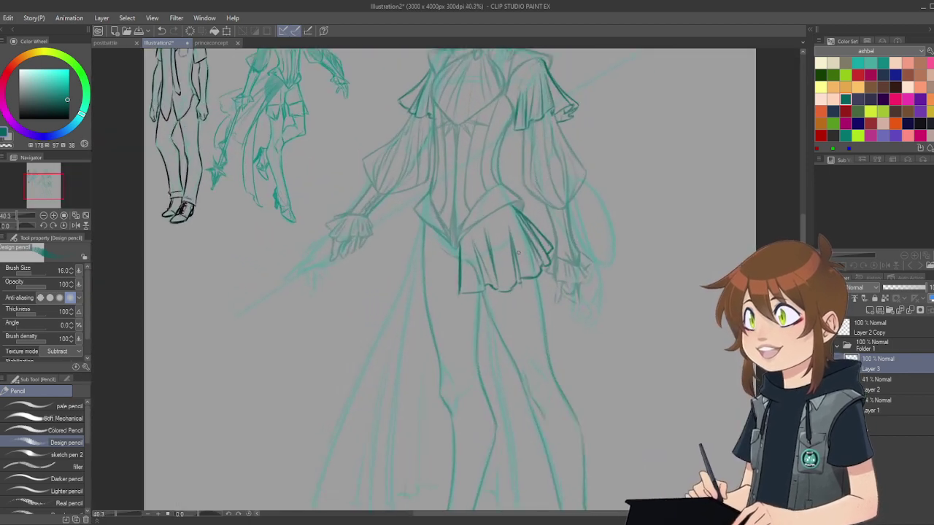
scroll(520, 254, down, 5)
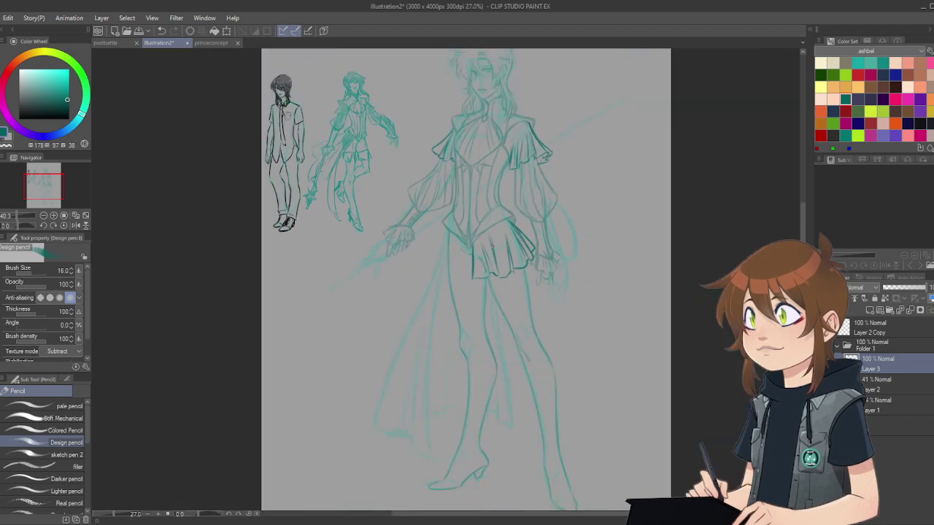
scroll(517, 209, up, 4)
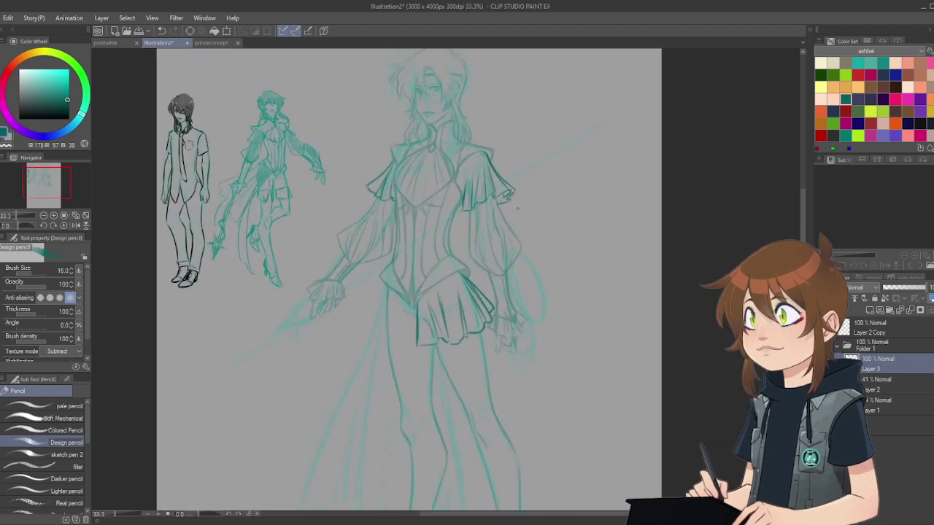
scroll(461, 312, up, 5)
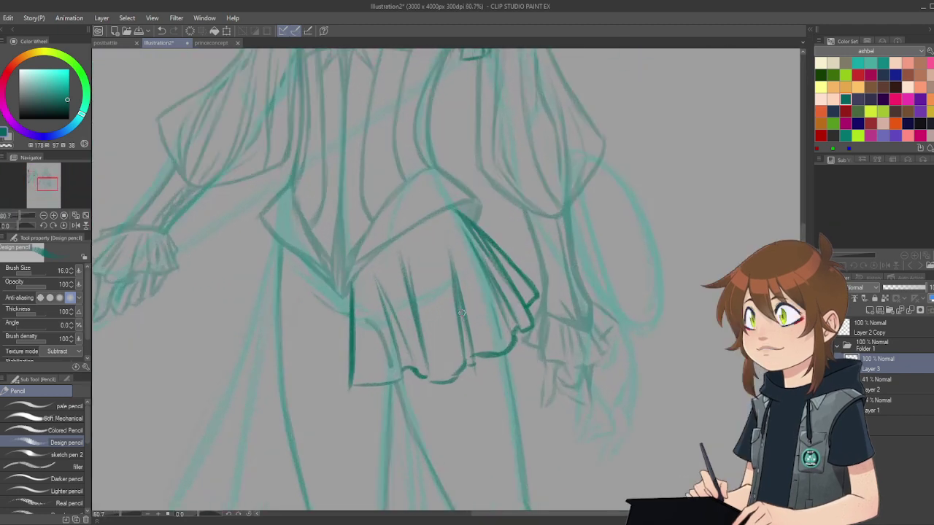
mouse_move(421, 240)
mouse_down()
mouse_move(440, 319)
mouse_move(413, 225)
mouse_move(453, 365)
mouse_up()
drag(437, 305, 455, 372)
mouse_move(448, 340)
mouse_down()
mouse_move(458, 381)
mouse_move(463, 372)
mouse_up()
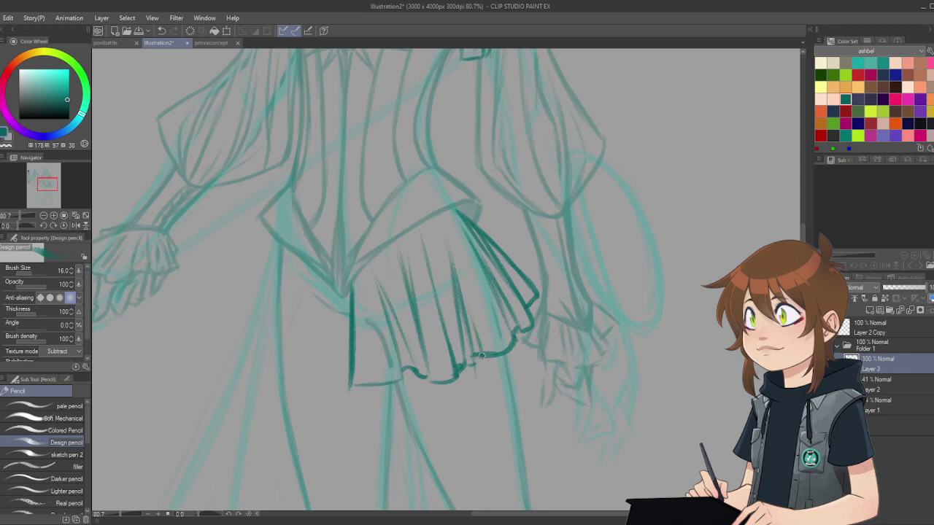
drag(474, 354, 470, 364)
Step: On Layer 3, draw a folded boot cuff with two pointed flaps around the mid-thigh of the figure's right leg
scroll(457, 220, down, 2)
scroll(413, 224, down, 5)
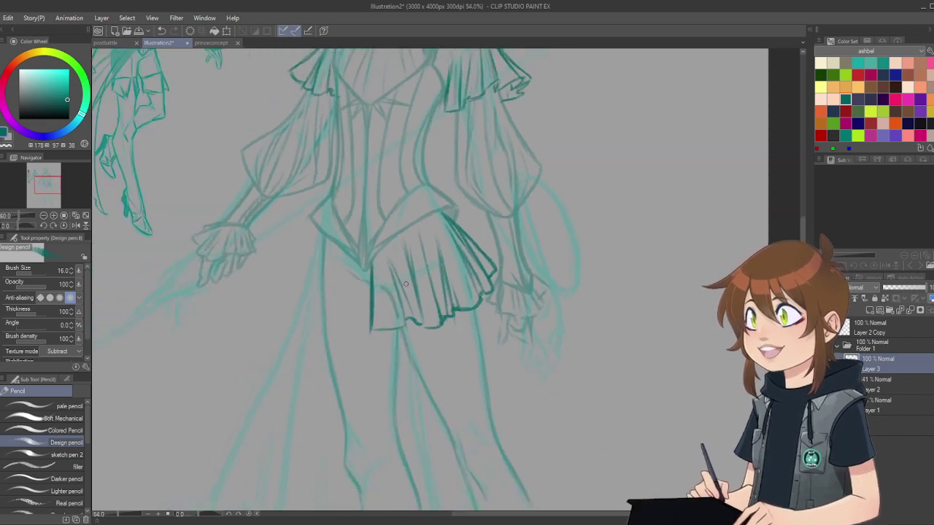
scroll(411, 257, down, 2)
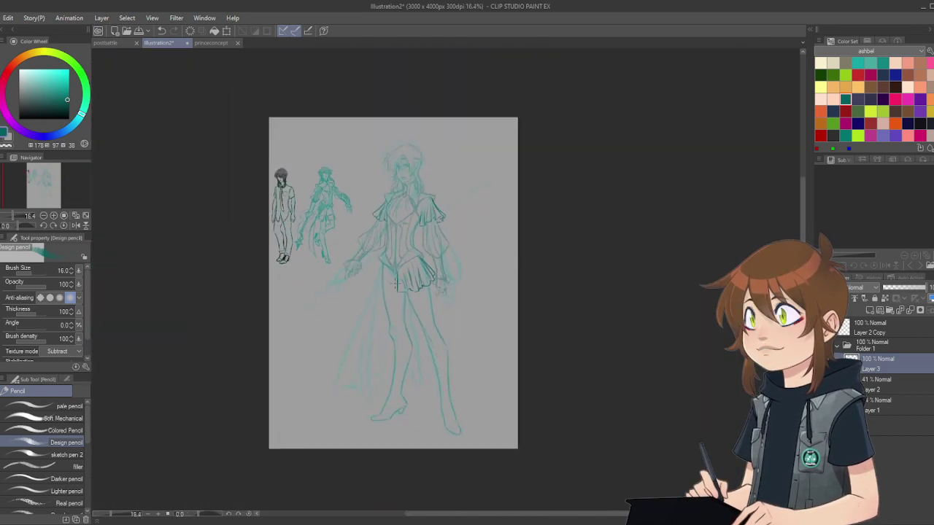
scroll(386, 288, up, 4)
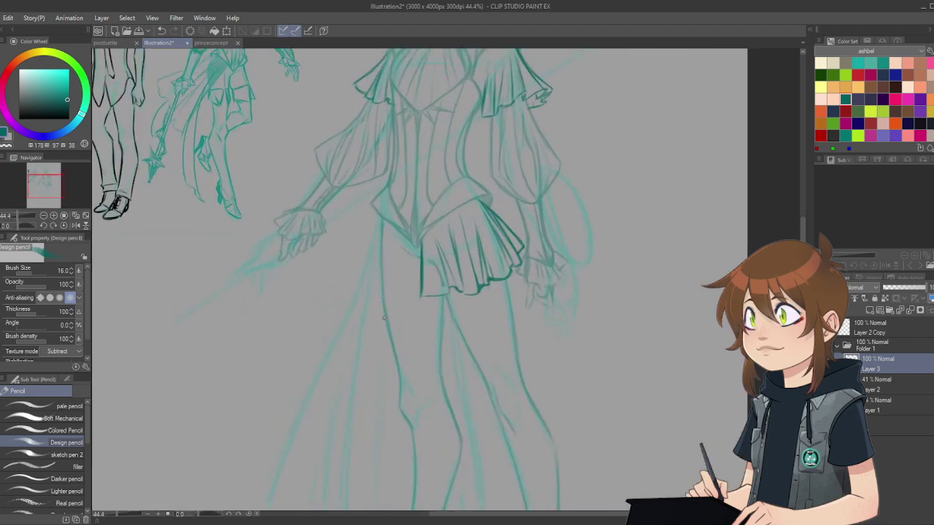
scroll(385, 326, down, 2)
scroll(394, 327, up, 3)
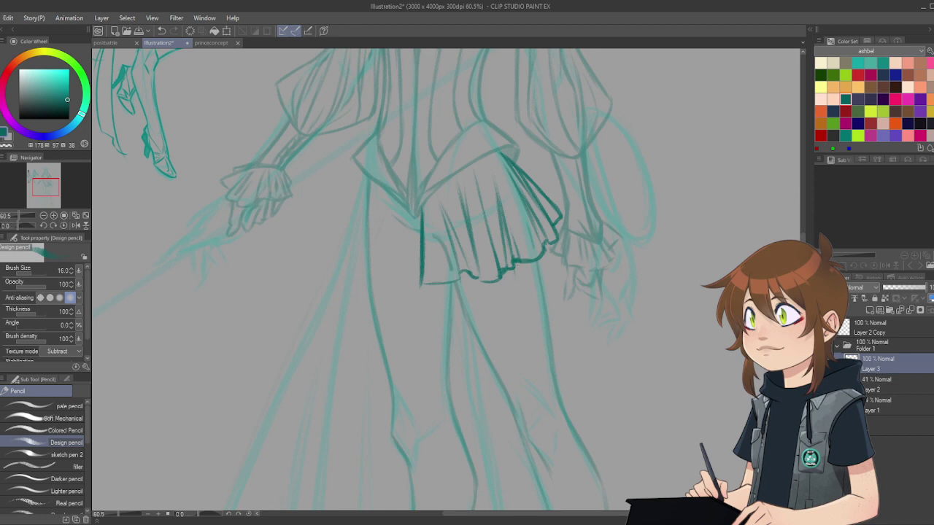
drag(400, 282, 400, 306)
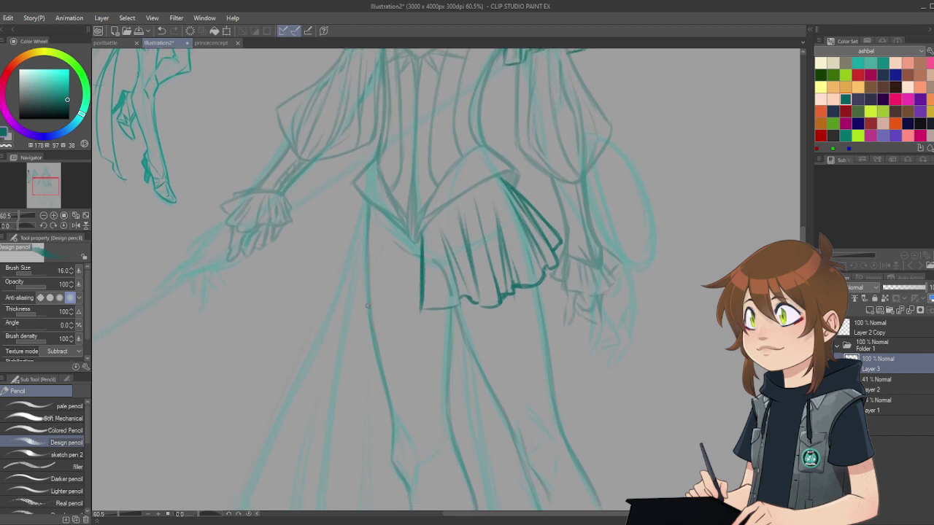
drag(370, 319, 358, 387)
mouse_move(369, 319)
mouse_down()
mouse_move(393, 396)
mouse_move(456, 354)
mouse_up()
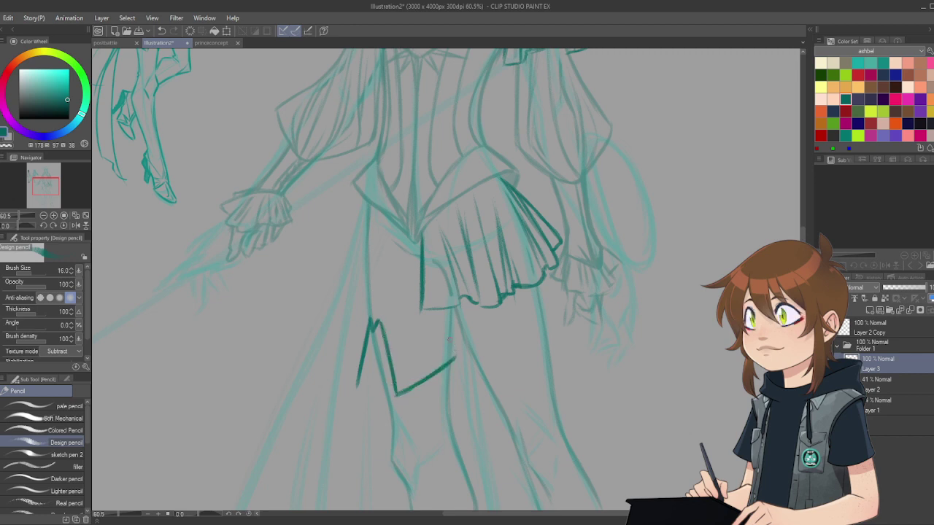
mouse_move(375, 322)
mouse_down()
mouse_move(448, 324)
mouse_move(457, 359)
mouse_move(451, 333)
mouse_move(457, 359)
mouse_up()
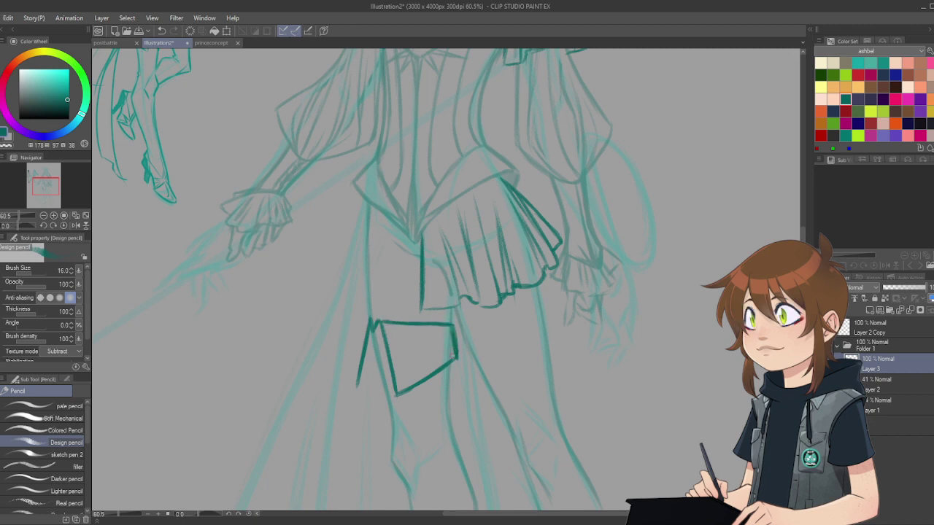
mouse_move(358, 376)
mouse_down()
mouse_move(357, 387)
mouse_move(372, 381)
mouse_up()
Step: Draw the boot's seam with a diamond-shaped knee piece, trace the inner thigh line and add short creases at the cuff's point
mouse_move(372, 329)
mouse_down()
mouse_move(386, 465)
mouse_move(414, 504)
mouse_up()
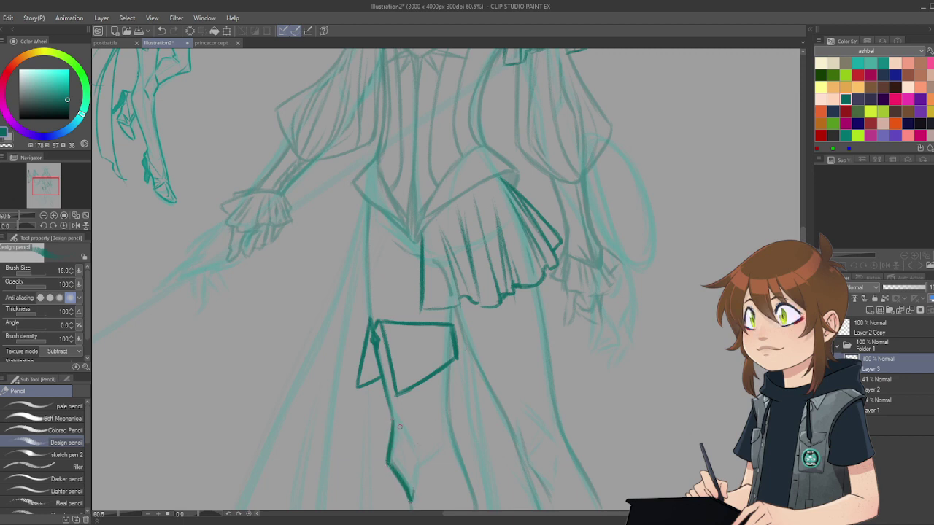
mouse_move(411, 446)
mouse_down()
mouse_move(393, 421)
mouse_move(420, 460)
mouse_up()
scroll(444, 292, down, 5)
drag(448, 186, 453, 257)
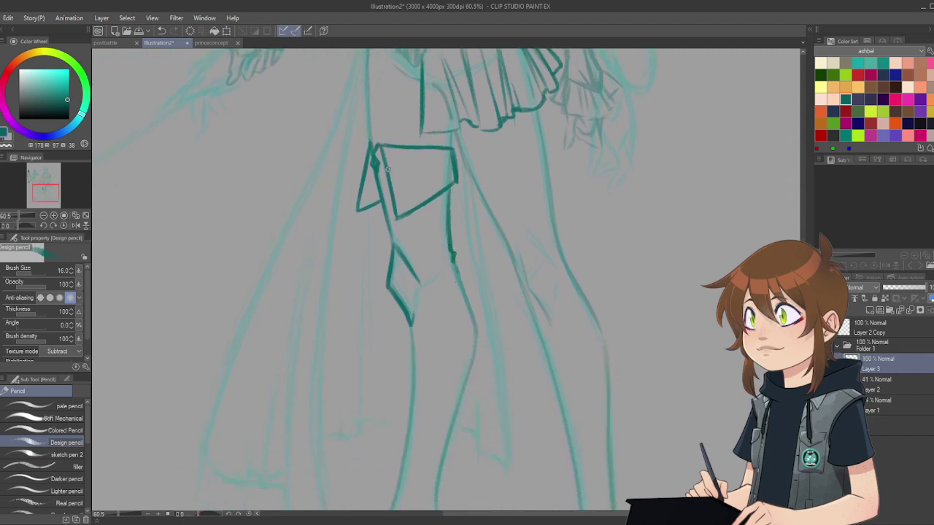
mouse_move(394, 192)
mouse_down()
mouse_move(404, 222)
mouse_move(394, 195)
mouse_move(407, 211)
mouse_move(399, 212)
mouse_move(426, 195)
mouse_move(403, 206)
mouse_up()
drag(417, 179, 398, 216)
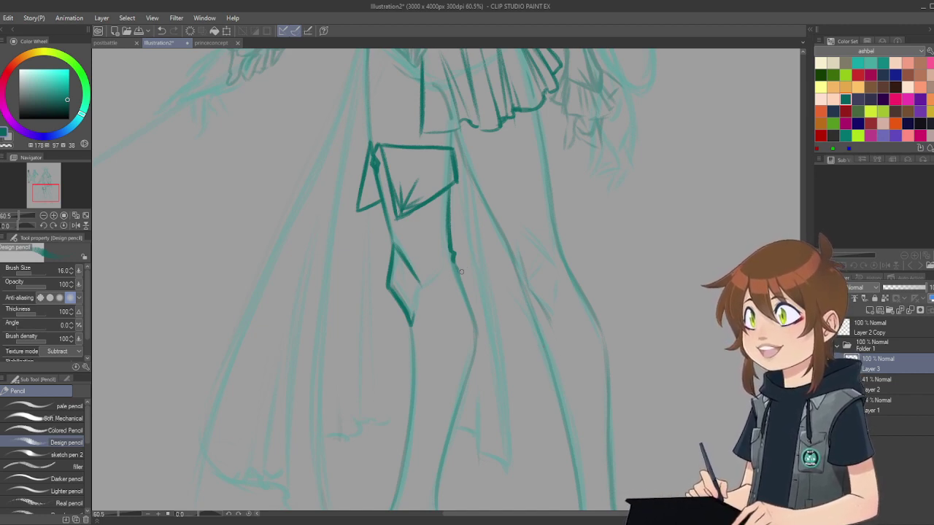
Step: Trace the back edge of the right boot from the knee around the calf down to the ankle
drag(453, 259, 478, 327)
drag(459, 283, 478, 330)
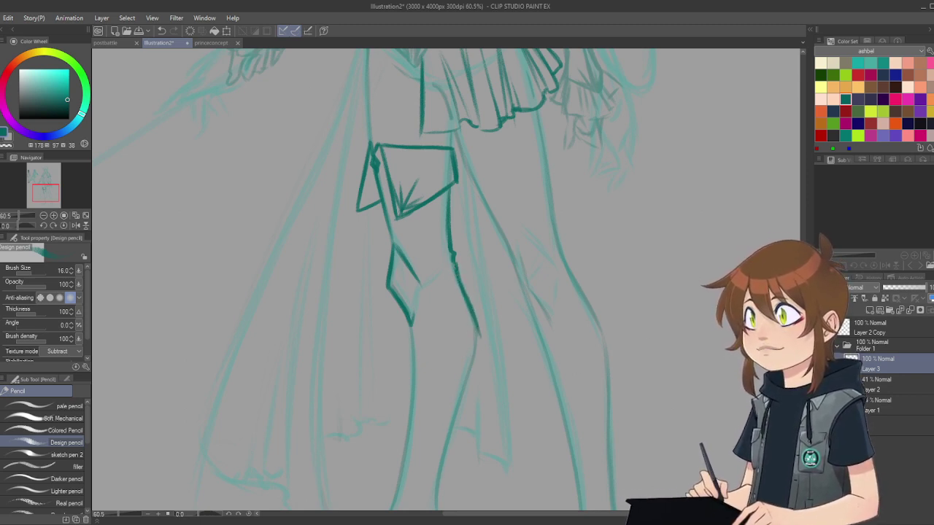
scroll(498, 224, down, 5)
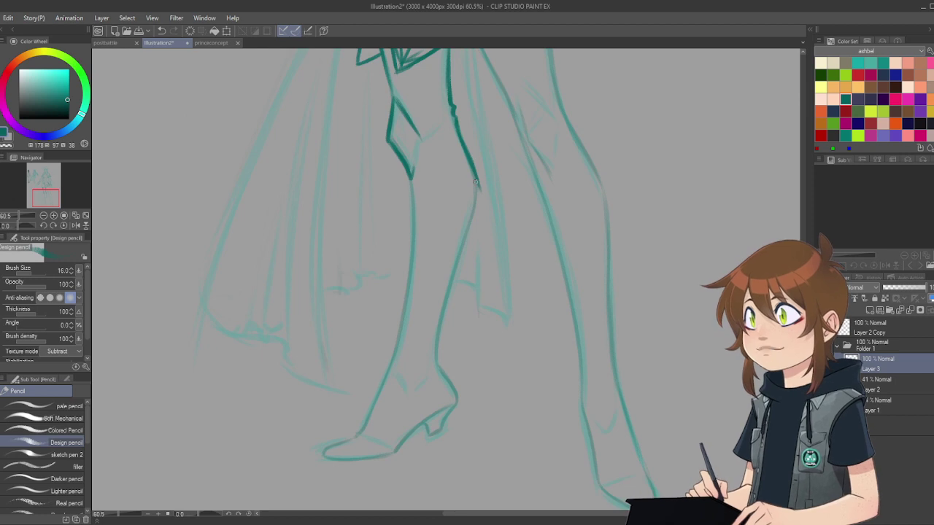
mouse_move(476, 183)
mouse_down()
mouse_move(478, 205)
mouse_move(472, 166)
mouse_move(471, 217)
mouse_move(476, 203)
mouse_move(440, 315)
mouse_up()
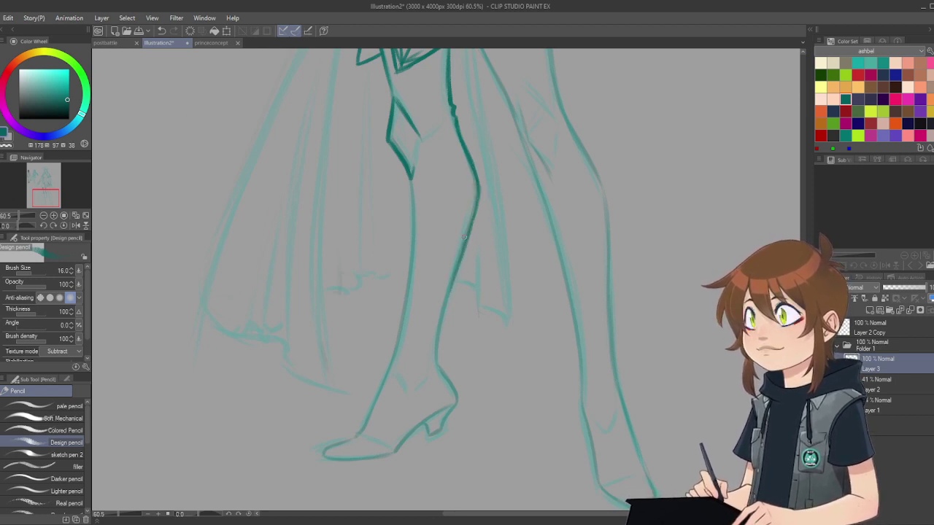
drag(464, 237, 444, 371)
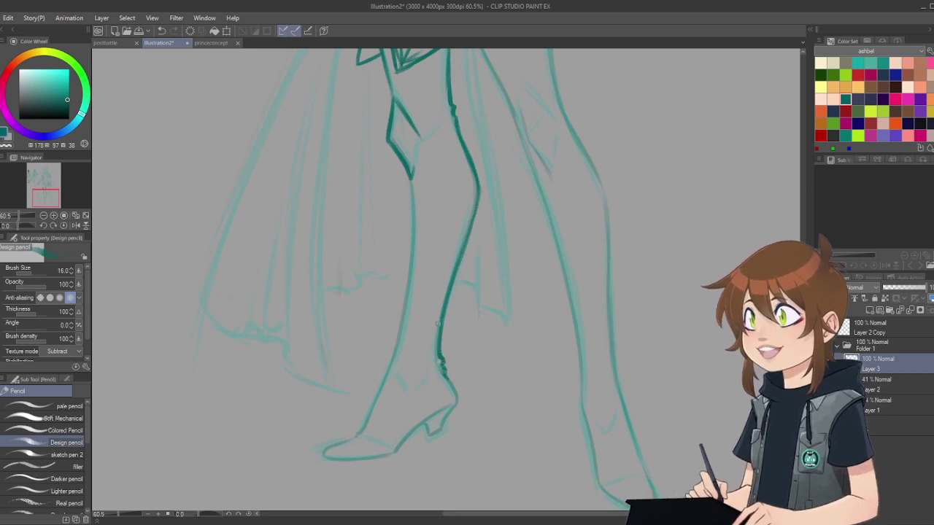
Step: Trace the right boot's shin line from the knee towards the ankle and clean its edge with the soft eraser
drag(407, 168, 405, 299)
drag(410, 263, 394, 347)
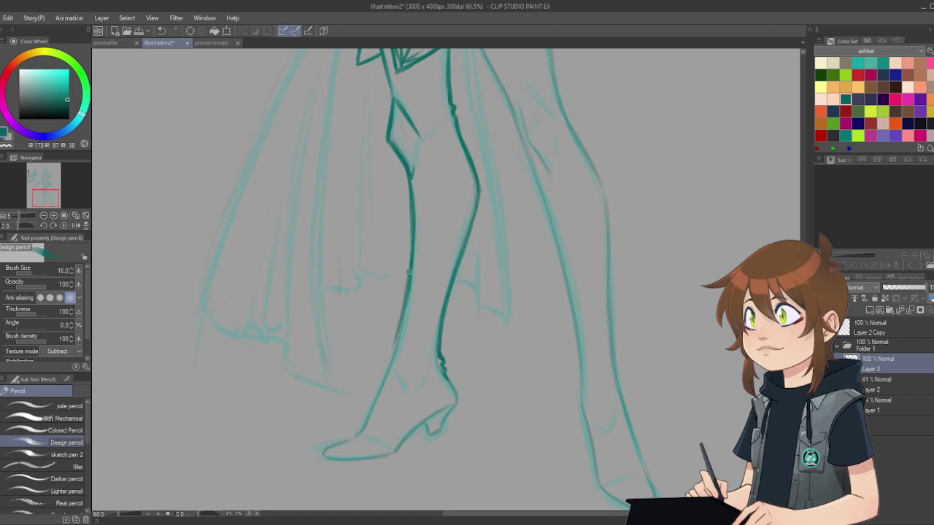
drag(410, 279, 389, 371)
key(e)
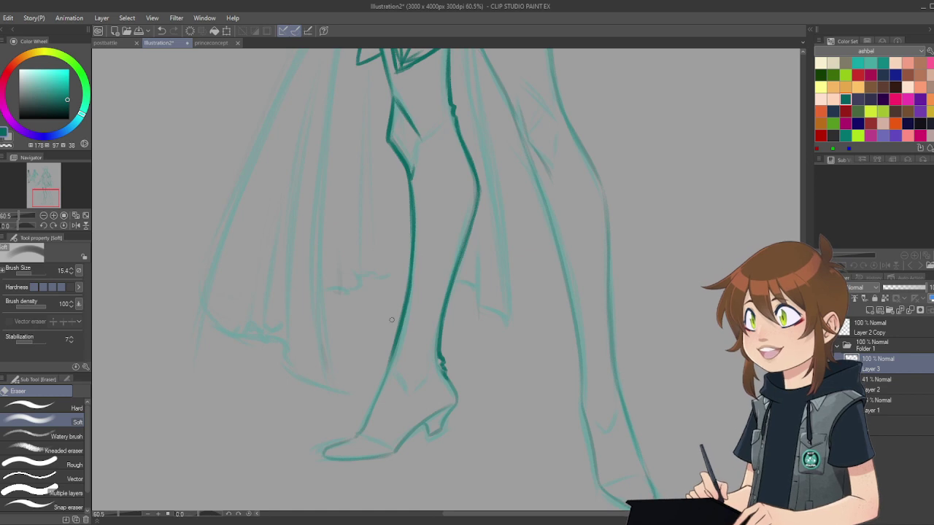
drag(394, 362, 400, 305)
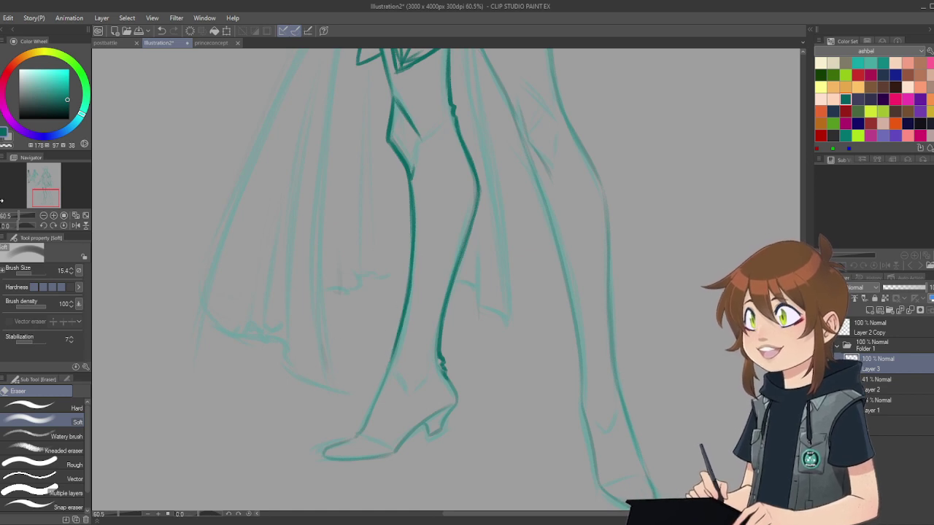
key(p)
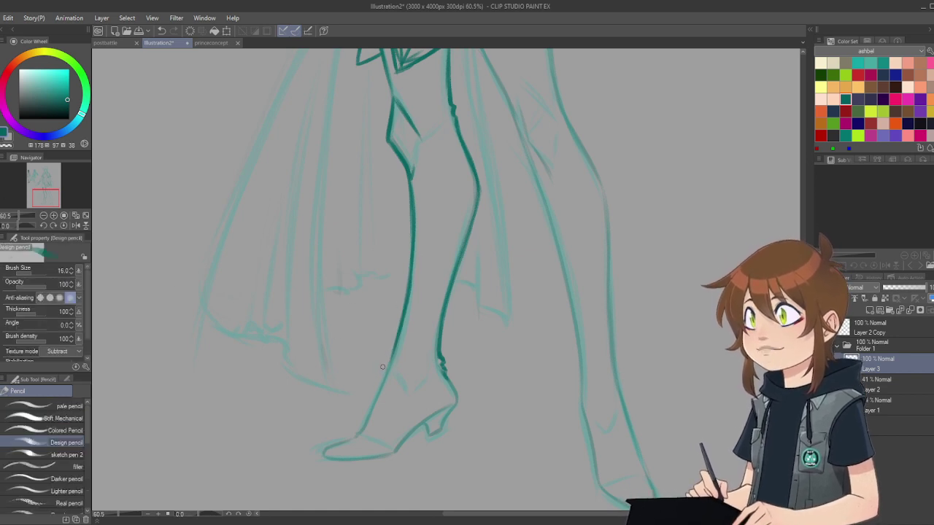
Step: Extend the shin line to the foot and draw the right boot's toe-cap seam, arch and heel
mouse_move(391, 358)
mouse_down()
mouse_move(383, 378)
mouse_move(398, 337)
mouse_move(358, 431)
mouse_move(394, 449)
mouse_up()
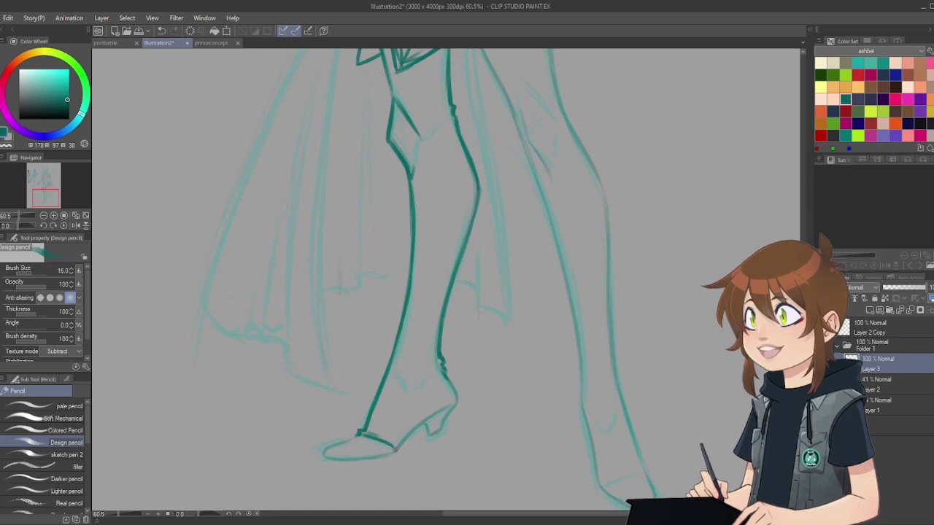
mouse_move(394, 448)
mouse_down()
mouse_move(424, 423)
mouse_move(447, 381)
mouse_up()
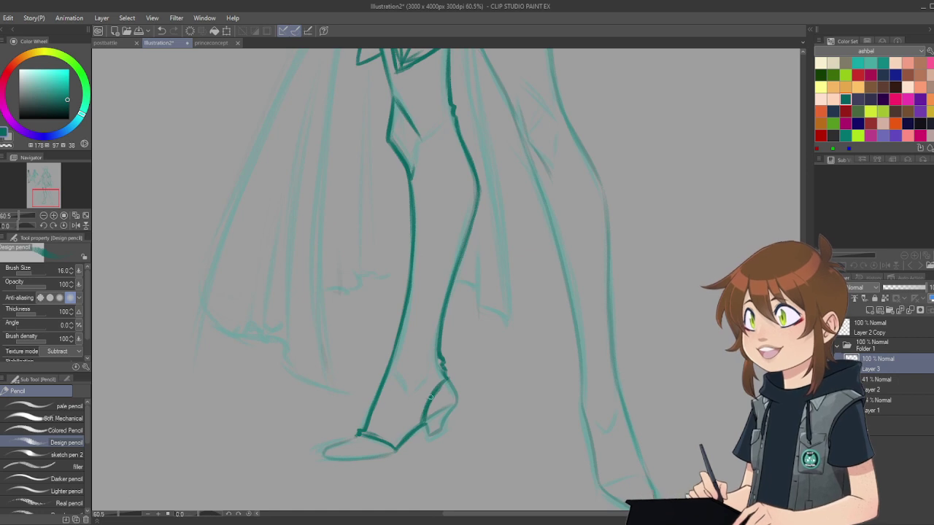
mouse_move(447, 380)
mouse_down()
mouse_move(459, 400)
mouse_move(434, 432)
mouse_up()
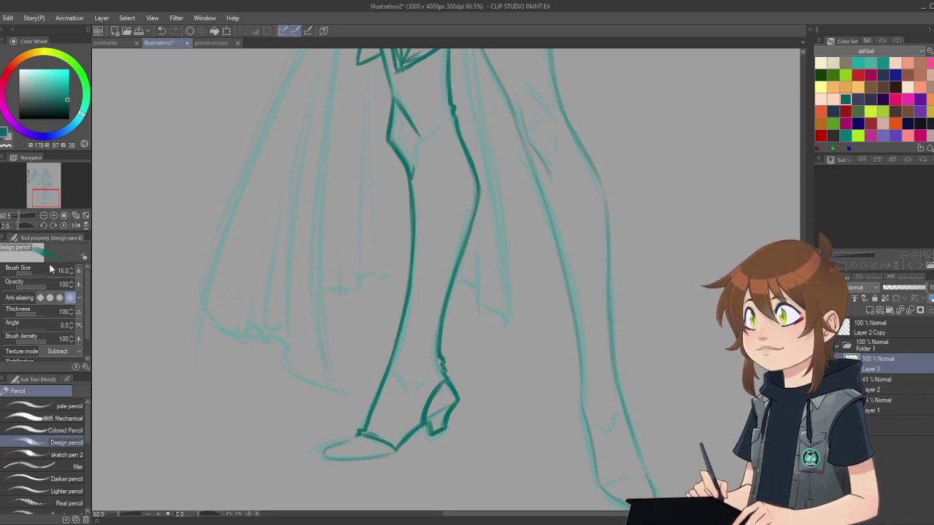
Step: Rotate the canvas to outline the right boot's pointed toe, restore the upright view and add creases at the ankle
click(52, 226)
click(52, 225)
click(53, 225)
click(53, 225)
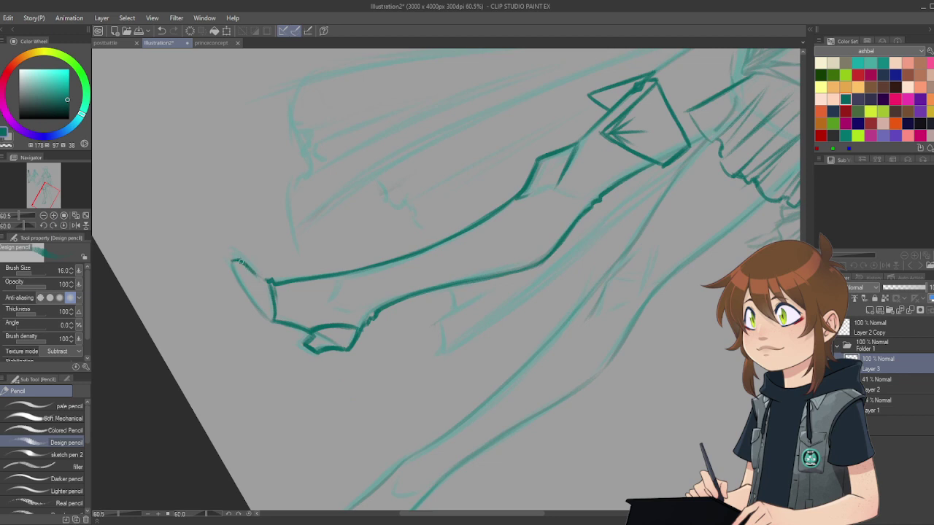
mouse_move(241, 262)
mouse_down()
mouse_move(270, 284)
mouse_move(240, 276)
mouse_move(233, 259)
mouse_move(242, 283)
mouse_move(230, 262)
mouse_move(266, 317)
mouse_up()
drag(241, 286, 274, 321)
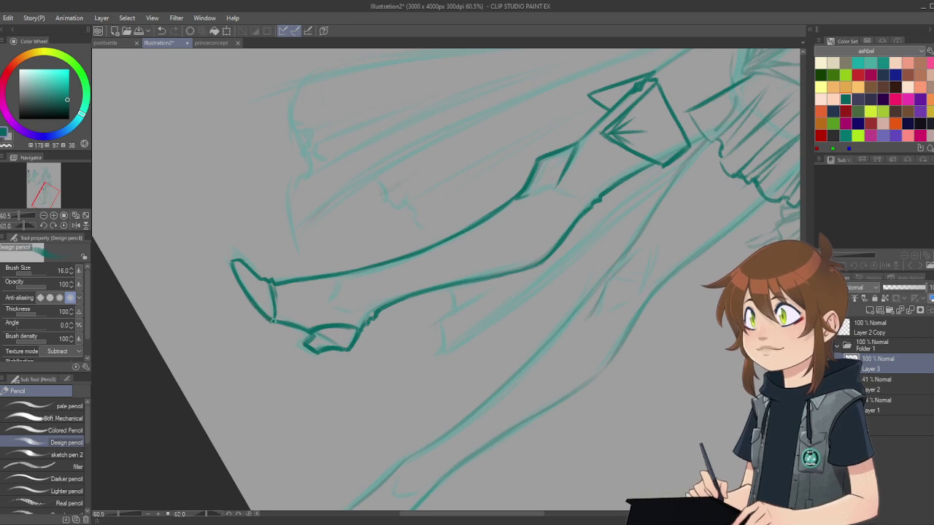
click(63, 225)
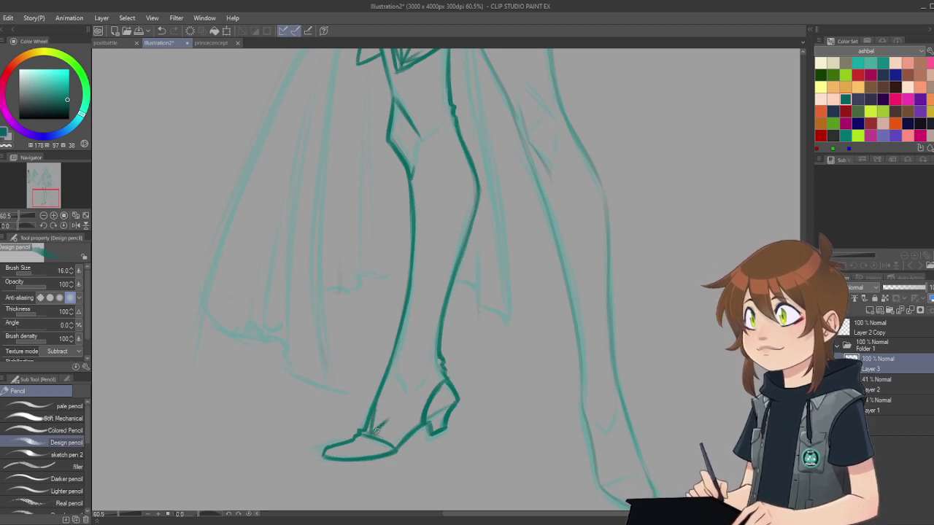
mouse_move(373, 433)
mouse_down()
mouse_move(393, 414)
mouse_move(371, 440)
mouse_move(392, 415)
mouse_move(376, 434)
mouse_move(400, 437)
mouse_up()
Step: Draw the upper edges and lower point of a diamond-shaped knee piece on the figure's left leg
scroll(561, 237, up, 3)
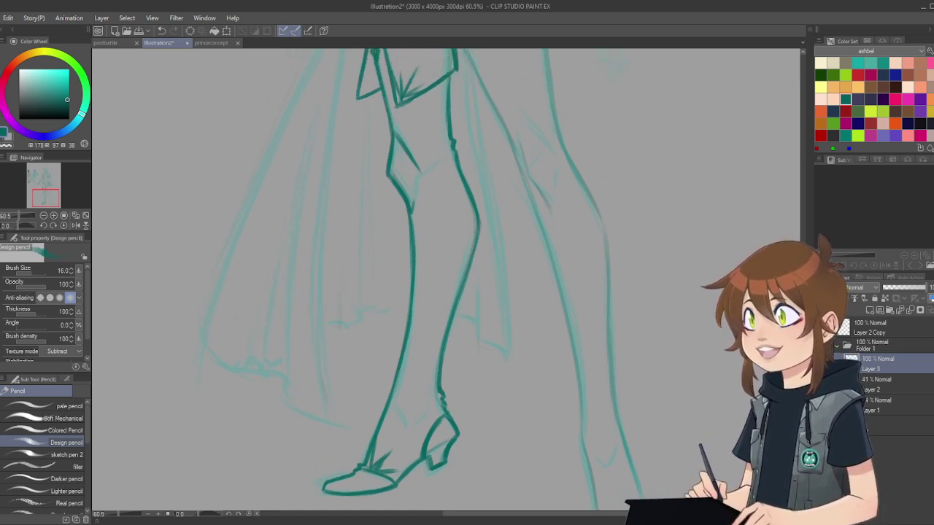
mouse_move(521, 200)
mouse_down()
mouse_move(528, 257)
mouse_move(522, 250)
mouse_move(558, 272)
mouse_up()
drag(523, 199, 552, 228)
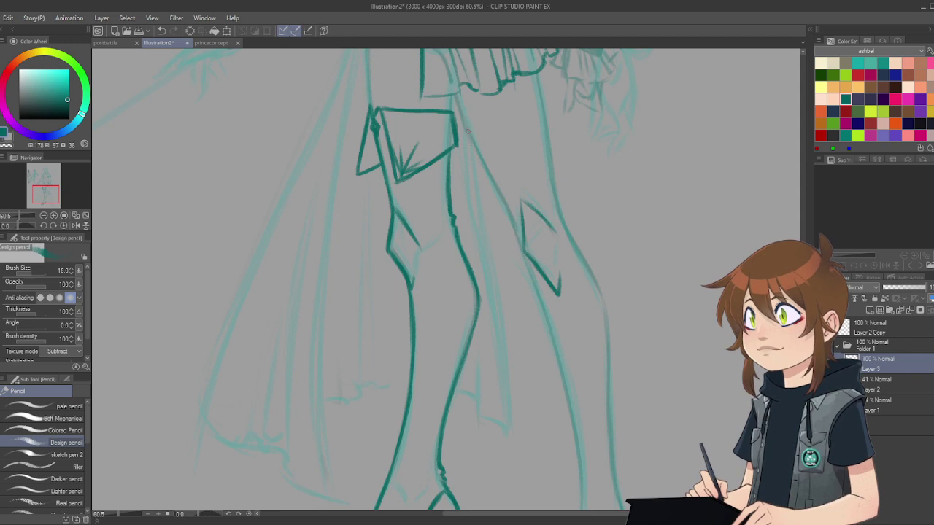
Step: Draw the inner flap of the left leg's boot cuff and start the outer flap's slanted top edge
drag(460, 117, 468, 162)
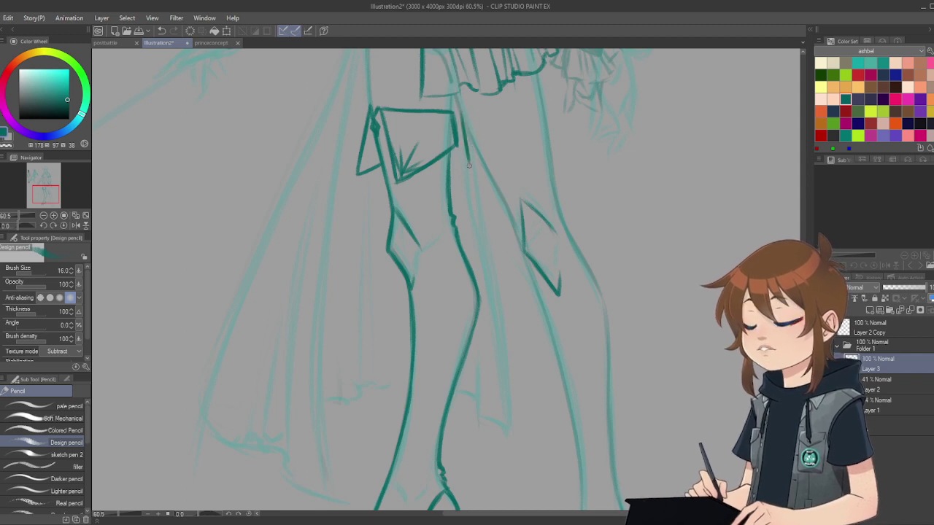
mouse_move(491, 119)
mouse_down()
mouse_move(494, 170)
mouse_move(482, 174)
mouse_move(494, 181)
mouse_up()
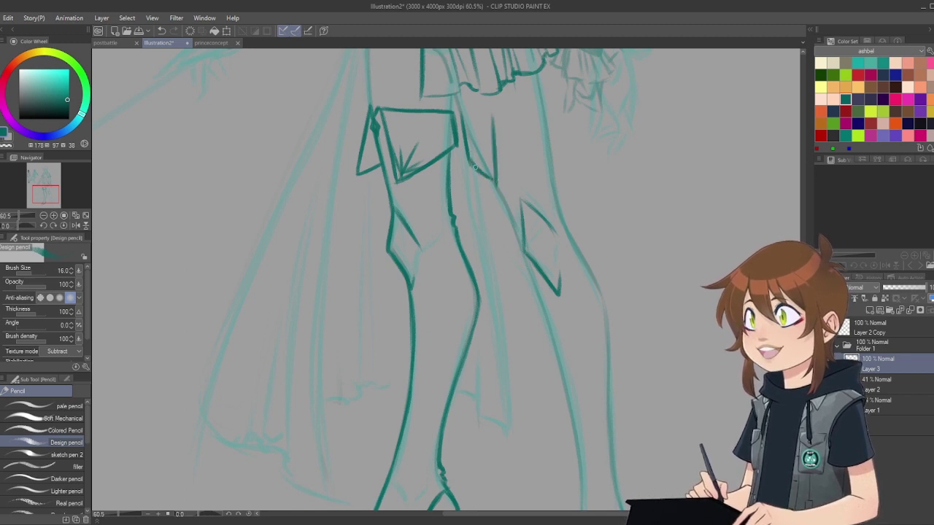
mouse_move(463, 115)
mouse_down()
mouse_move(493, 116)
mouse_move(538, 92)
mouse_up()
drag(499, 115, 549, 82)
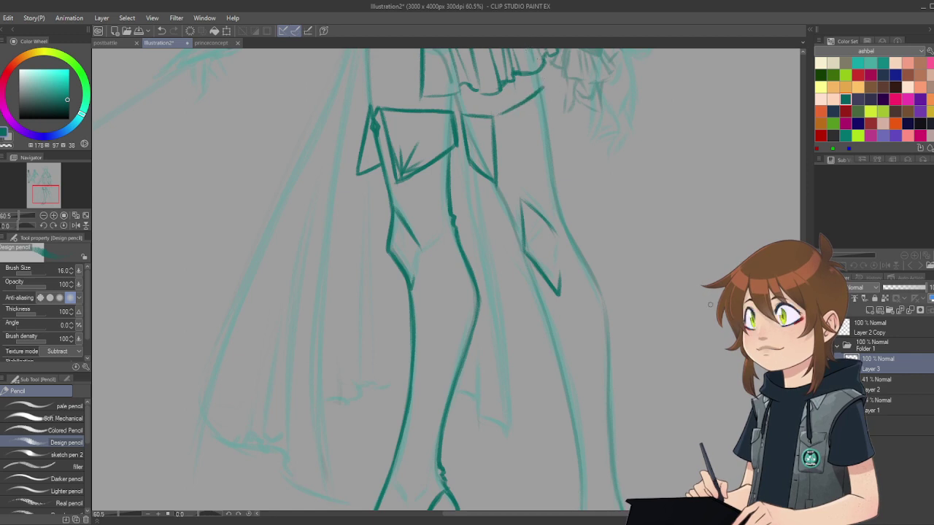
Step: Complete the left cuff's outer flap with a diagonal front edge and a curved outer side, undoing a stray stroke
scroll(540, 95, up, 3)
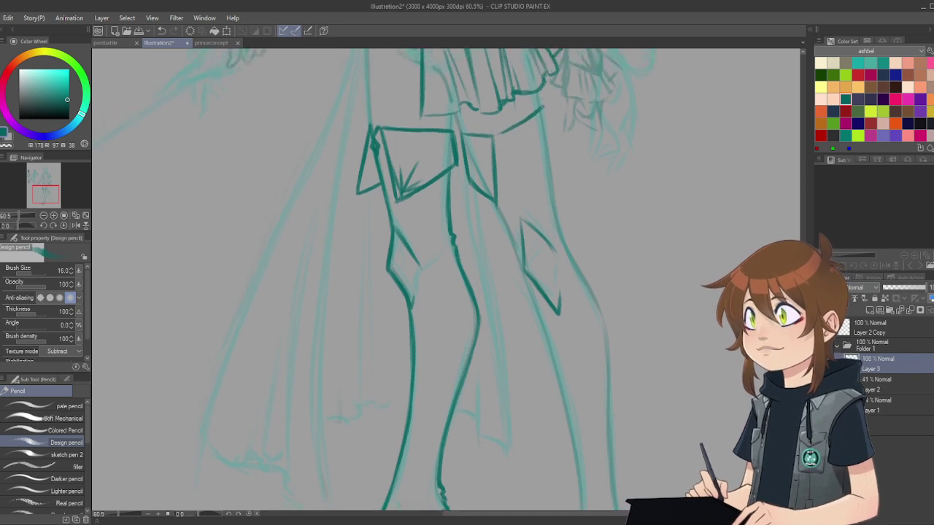
drag(539, 143, 566, 187)
key(ctrl+z)
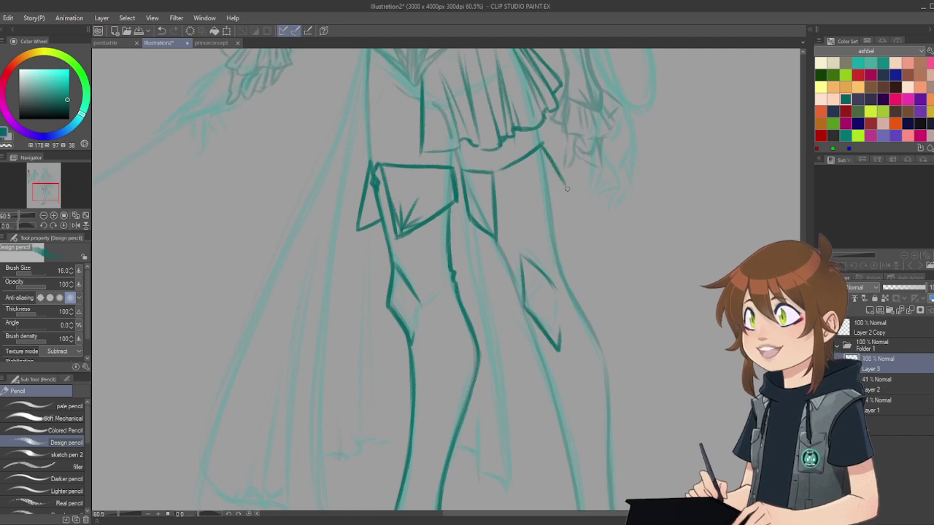
drag(502, 175, 540, 224)
mouse_move(509, 187)
mouse_down()
mouse_move(539, 223)
mouse_move(559, 197)
mouse_move(561, 177)
mouse_up()
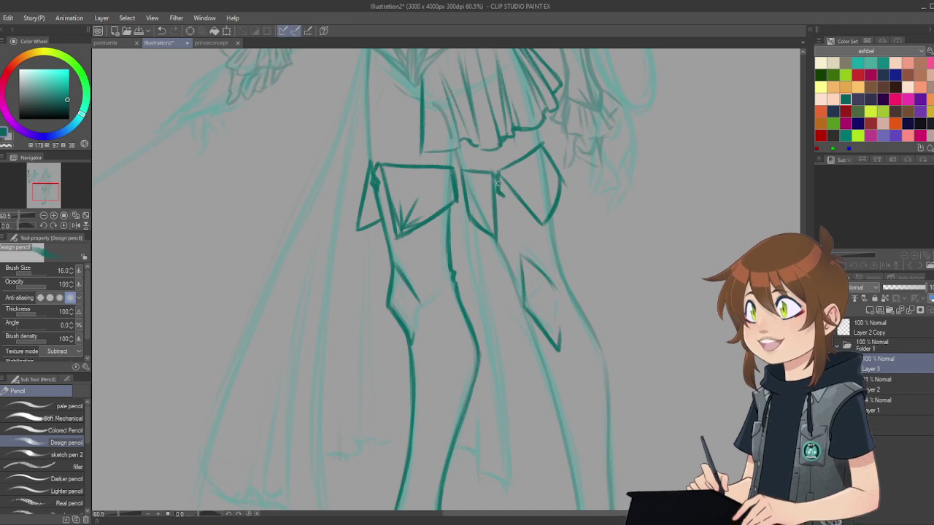
Step: Add a small diamond ornament between the left cuff's flaps and draw the seams from both cuffs to the knee pieces
drag(502, 188, 522, 251)
drag(511, 218, 523, 258)
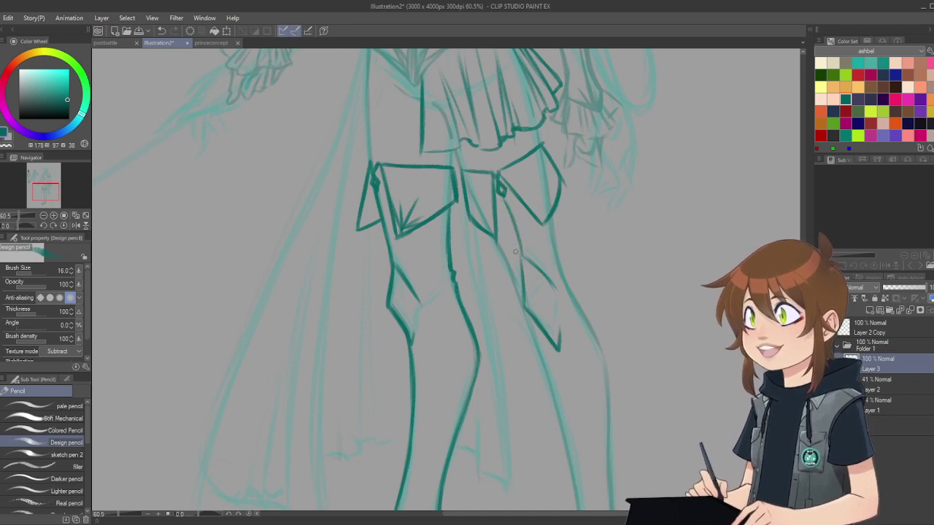
drag(375, 187, 394, 263)
Step: Trace the left boot's outer edge from the cuff to the knee and its inner edge down past the knee
drag(549, 214, 562, 273)
drag(556, 235, 573, 296)
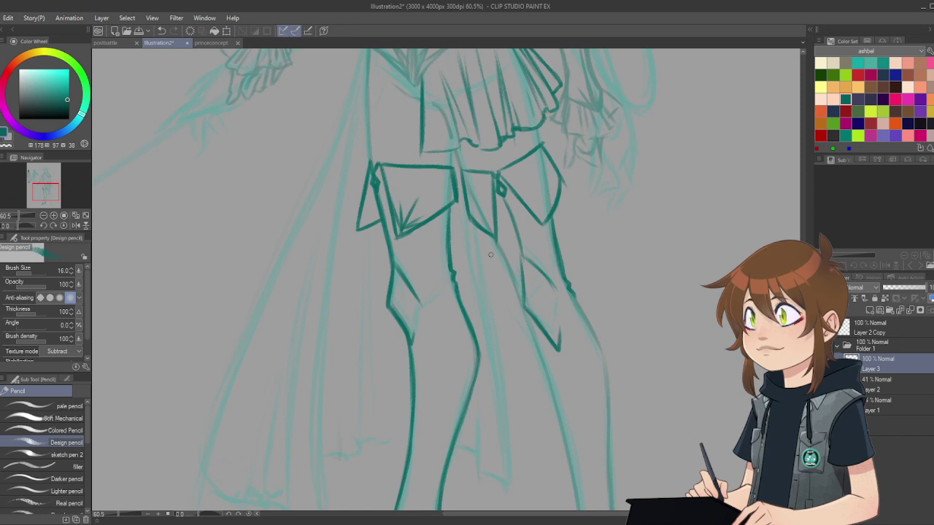
drag(486, 232, 543, 372)
drag(528, 319, 548, 392)
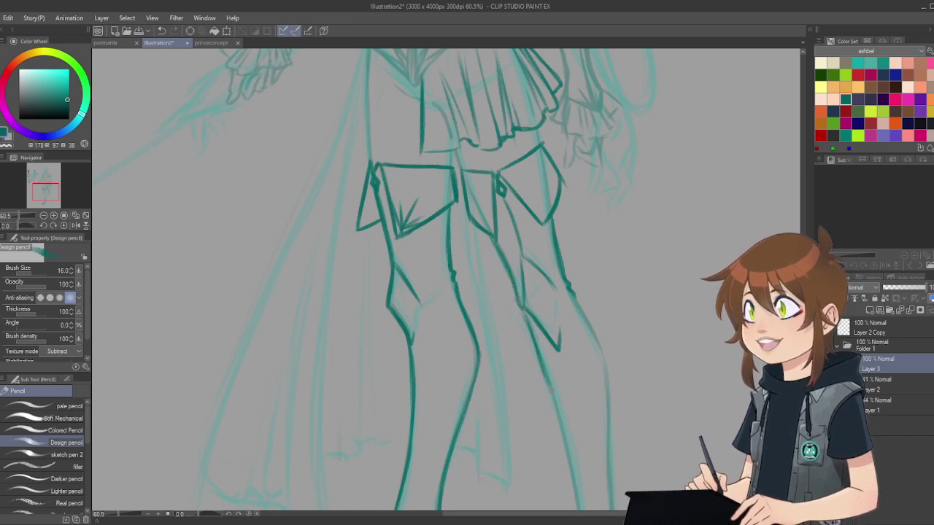
Step: Trace the left boot's inner edge down the shin to just above the ankle
scroll(553, 208, down, 3)
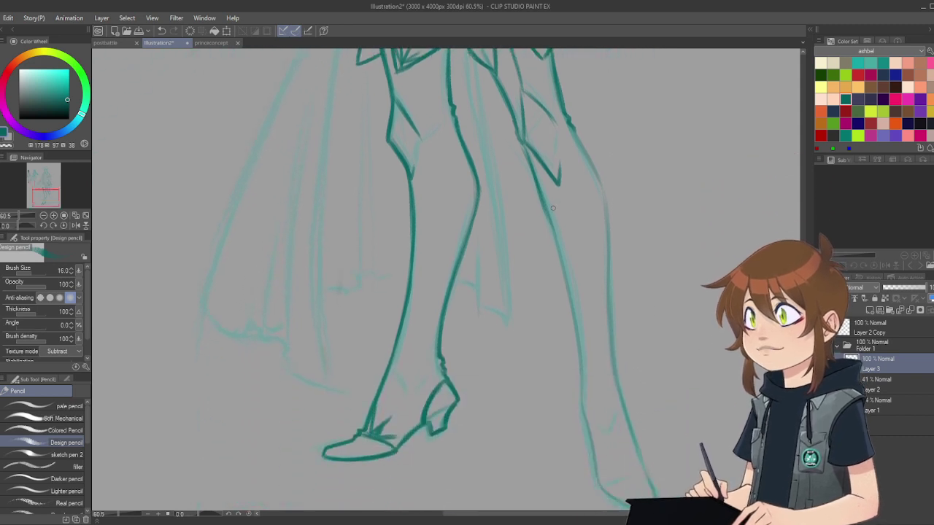
drag(540, 199, 566, 347)
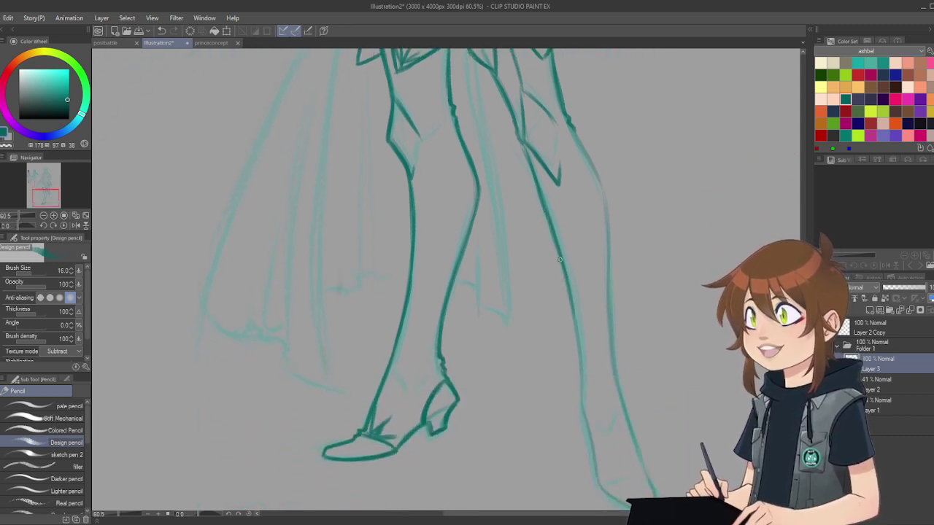
drag(567, 290, 581, 378)
drag(575, 346, 584, 405)
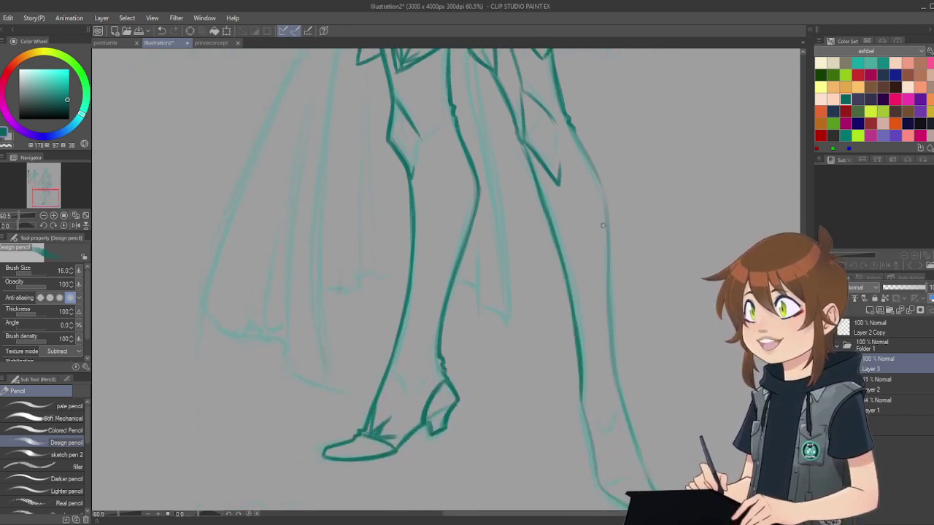
Step: Trace the left boot's outer edge from the knee around the calf and down towards the ankle
mouse_move(576, 129)
mouse_down()
mouse_move(605, 184)
mouse_move(609, 224)
mouse_up()
drag(606, 192, 610, 268)
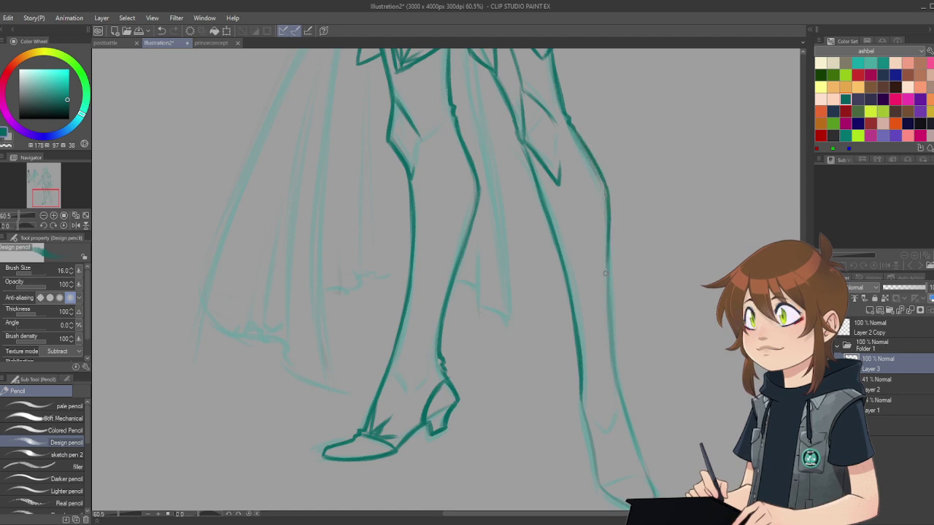
drag(608, 228, 609, 307)
drag(610, 247, 612, 356)
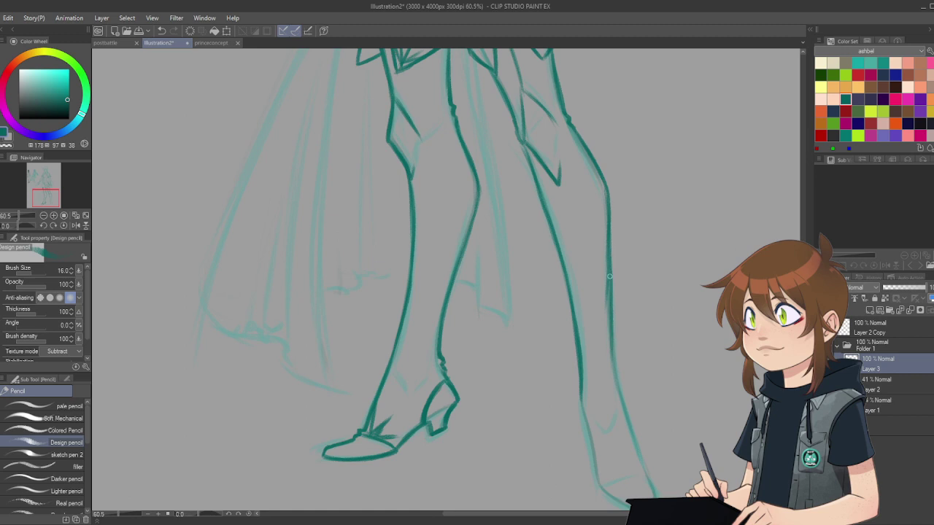
drag(610, 273, 617, 385)
drag(614, 342, 620, 394)
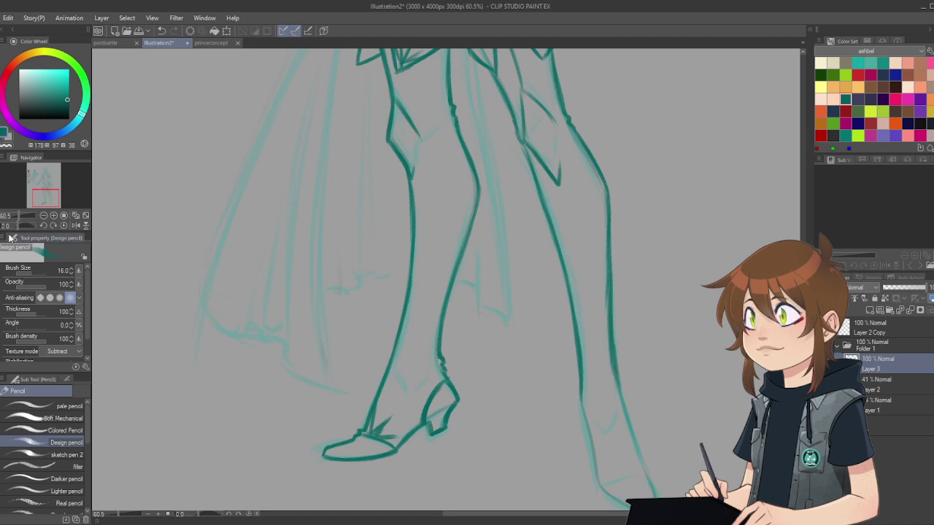
key(e)
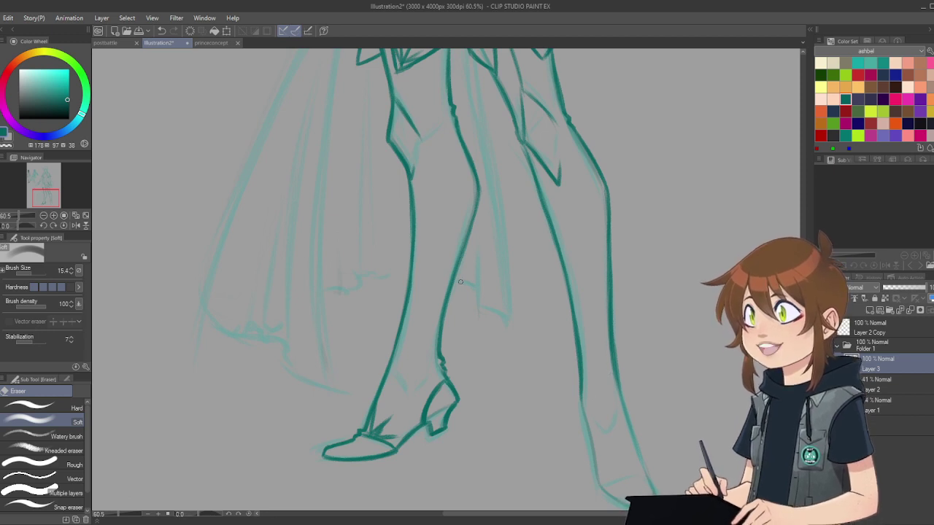
key(p)
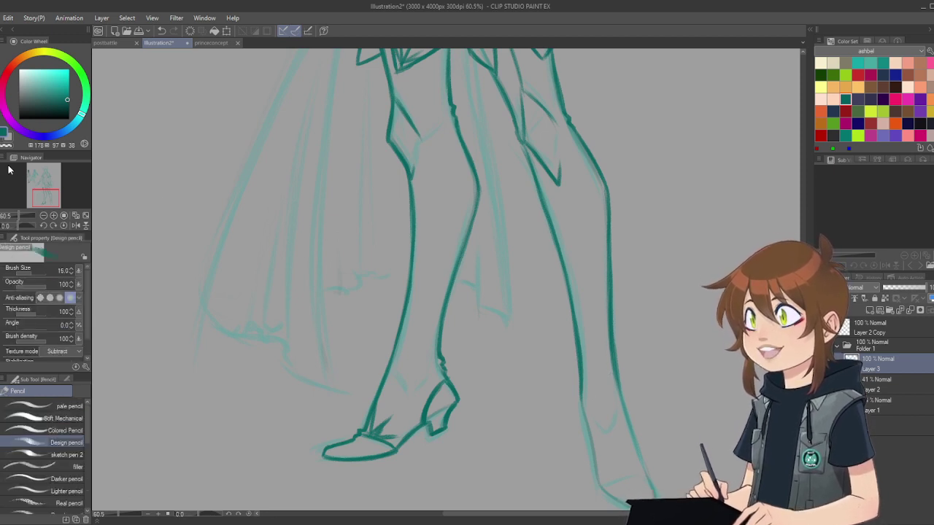
Step: Outline the left boot's ankle and pointed foot, and add a curved toe cap line across the foot
scroll(607, 274, down, 3)
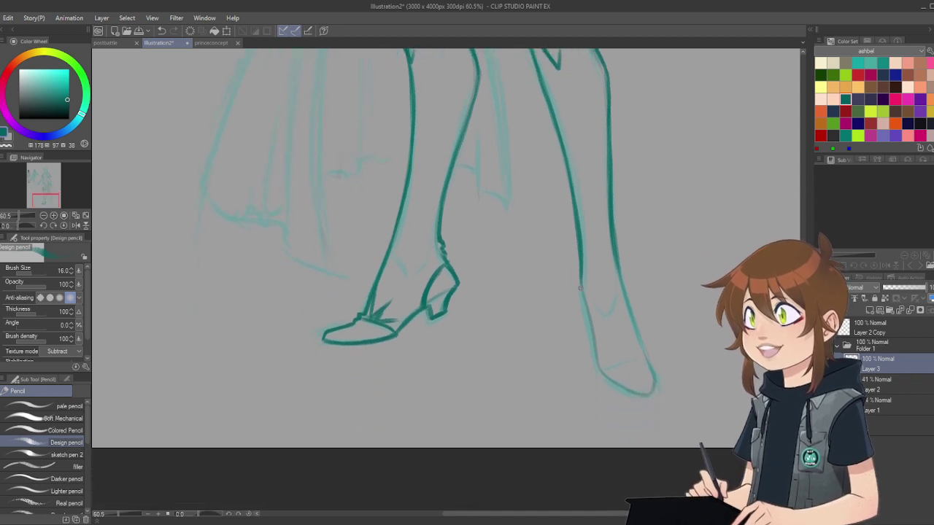
mouse_move(580, 282)
mouse_down()
mouse_move(597, 374)
mouse_move(645, 394)
mouse_up()
drag(617, 262, 651, 392)
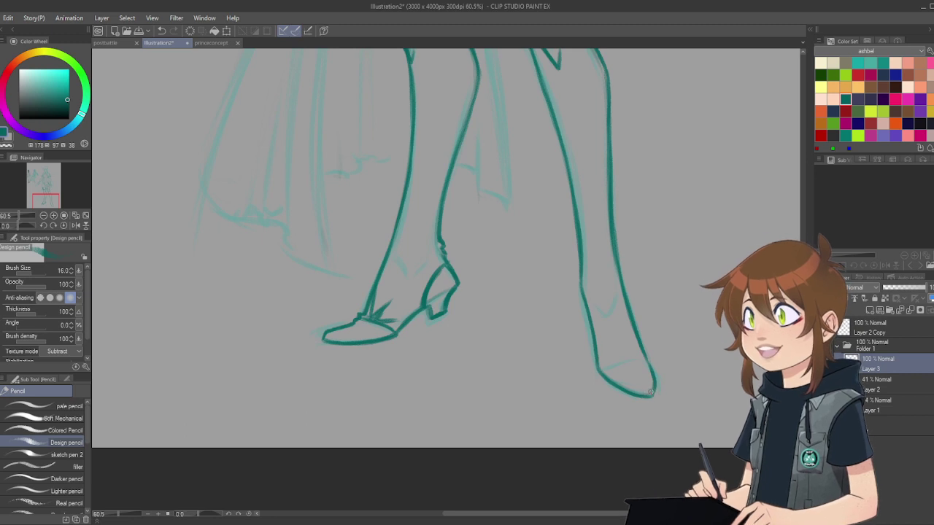
mouse_move(602, 365)
mouse_down()
mouse_move(639, 354)
mouse_move(626, 352)
mouse_move(648, 366)
mouse_up()
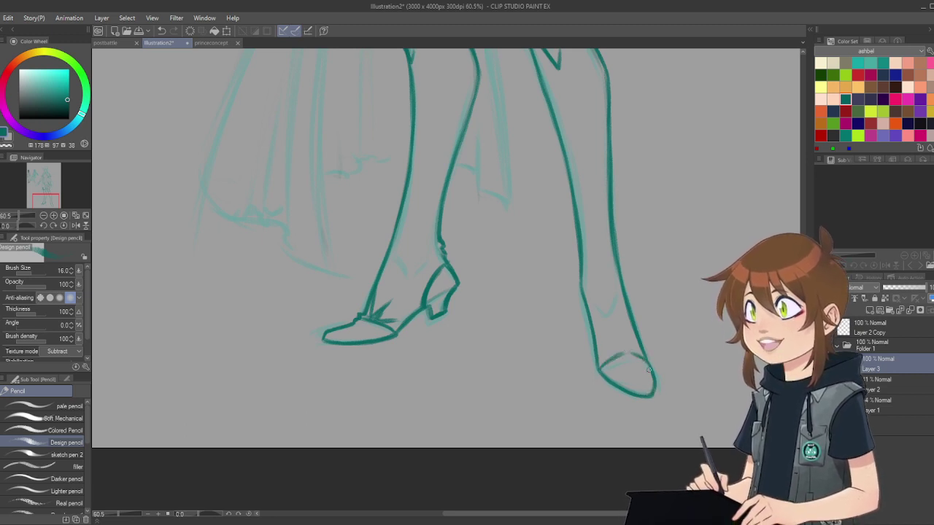
Step: Draw spiky creases above the left boot's toe cap and a long shin seam from the knee piece to them
drag(615, 315, 617, 357)
mouse_move(617, 314)
mouse_down()
mouse_move(628, 349)
mouse_move(619, 328)
mouse_move(614, 357)
mouse_up()
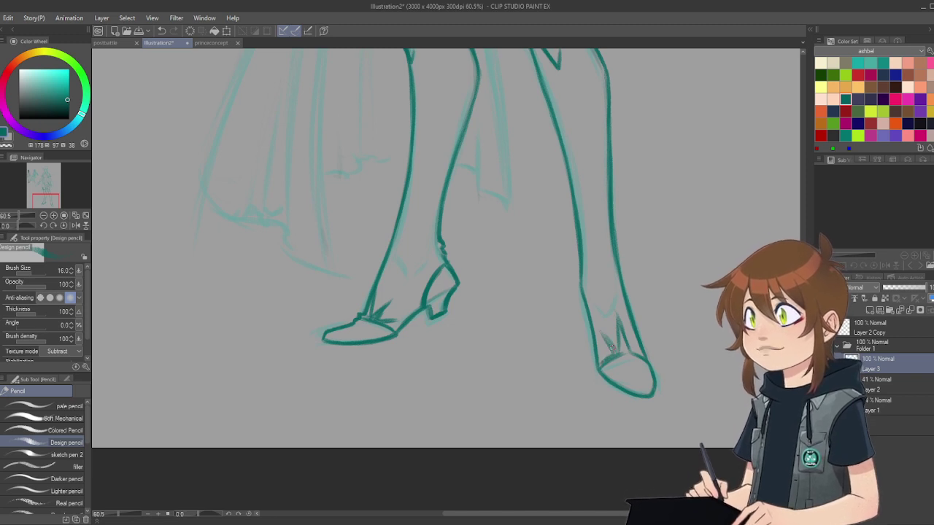
mouse_move(596, 354)
mouse_down()
mouse_move(615, 352)
mouse_move(634, 330)
mouse_up()
scroll(590, 183, up, 3)
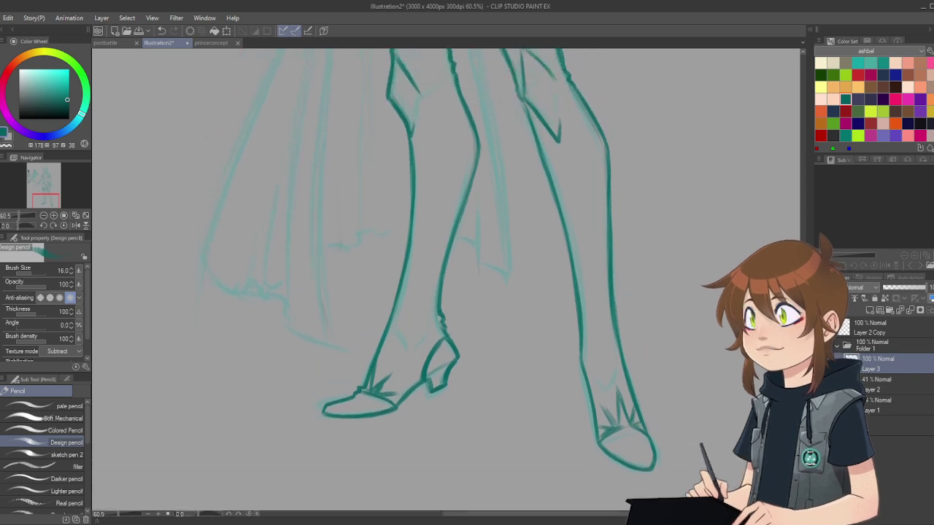
mouse_move(553, 138)
mouse_down()
mouse_move(584, 232)
mouse_move(619, 432)
mouse_up()
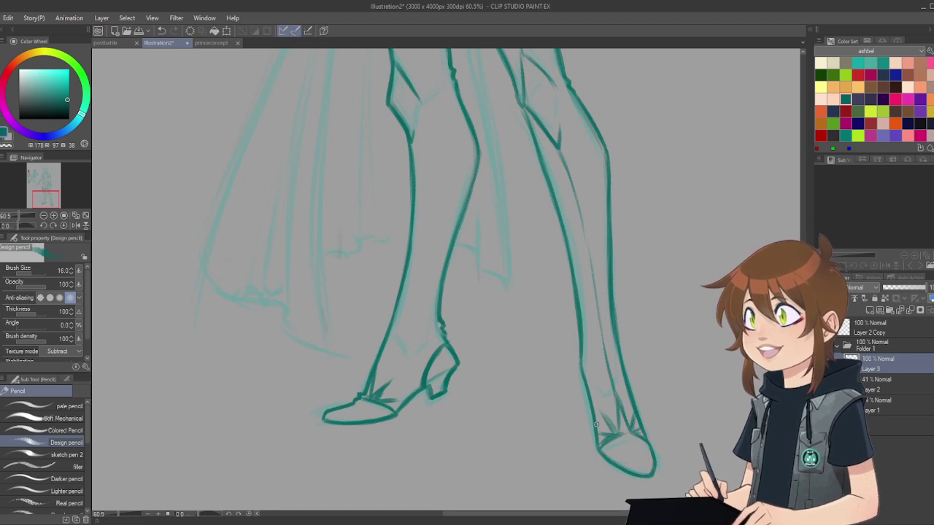
Step: Add short fanned fold lines at the lower tips of the left boot cuff's two flaps
scroll(495, 296, up, 5)
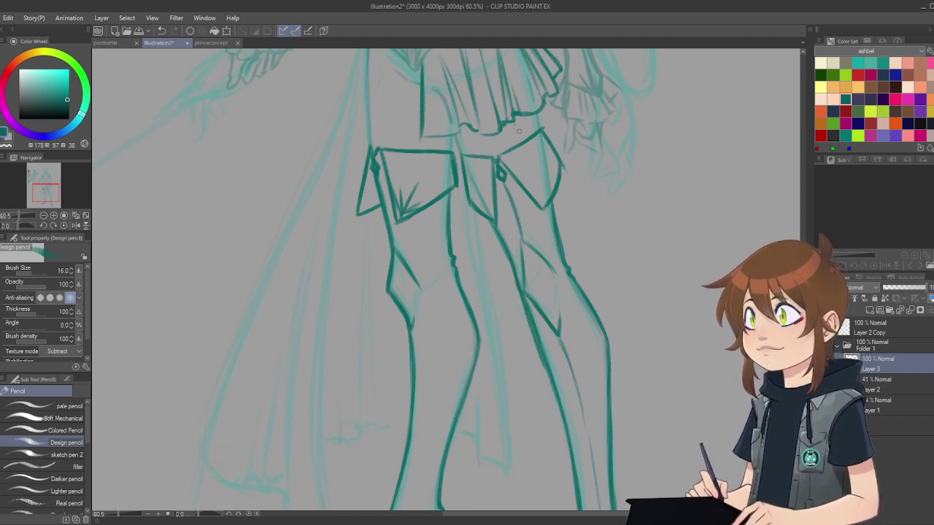
drag(531, 194, 542, 206)
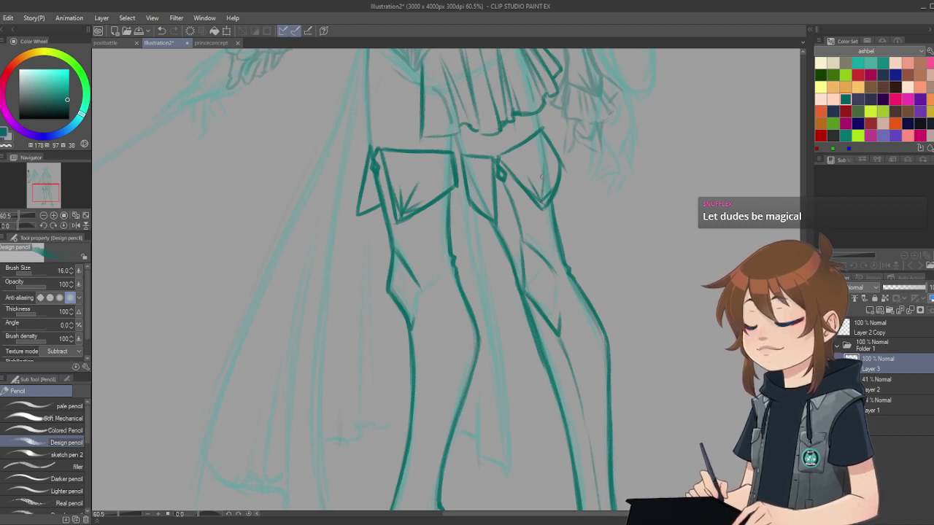
drag(545, 173, 545, 201)
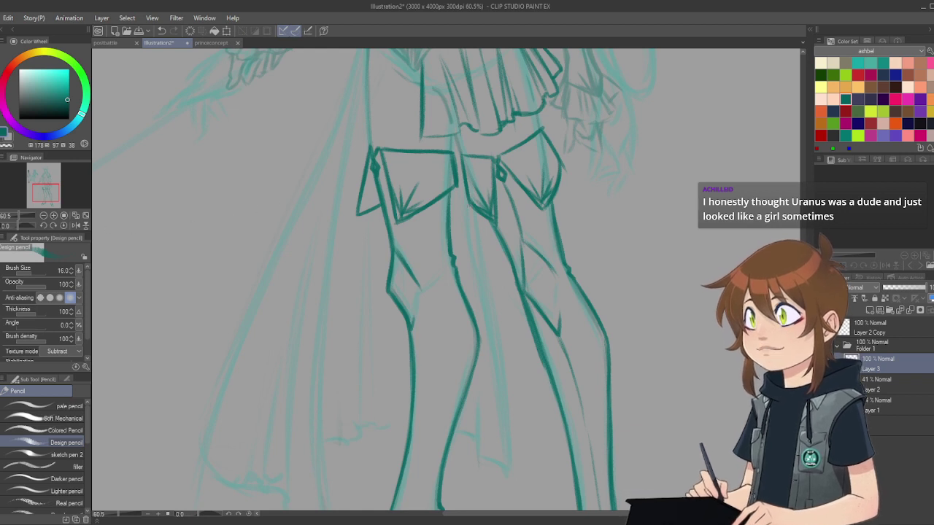
key(e)
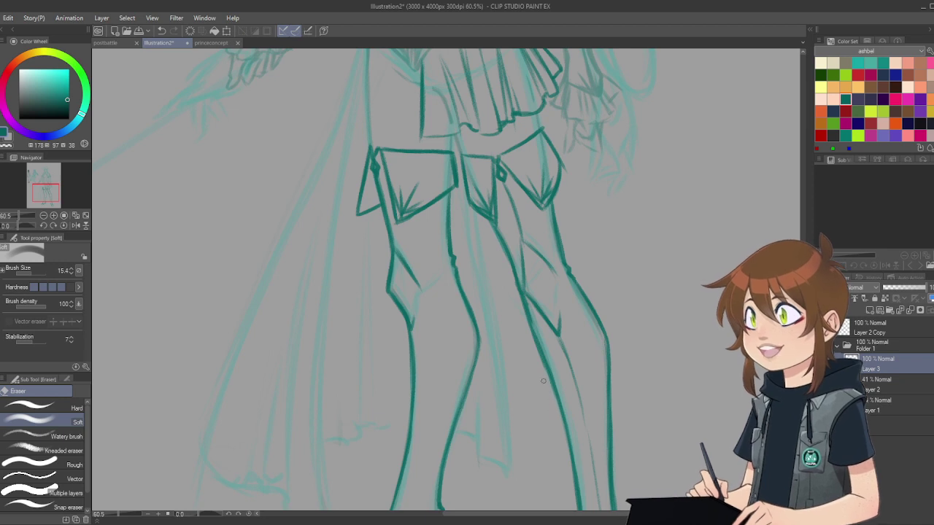
key(p)
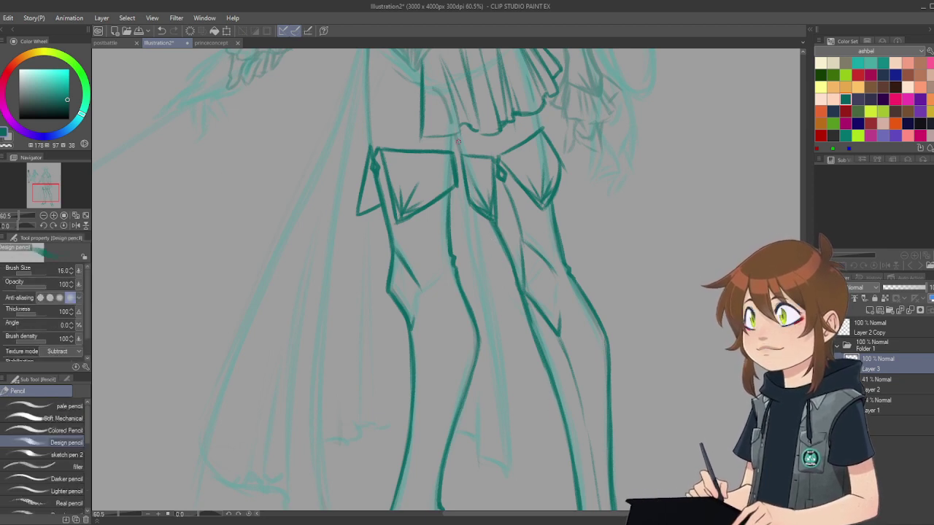
key(bracketright)
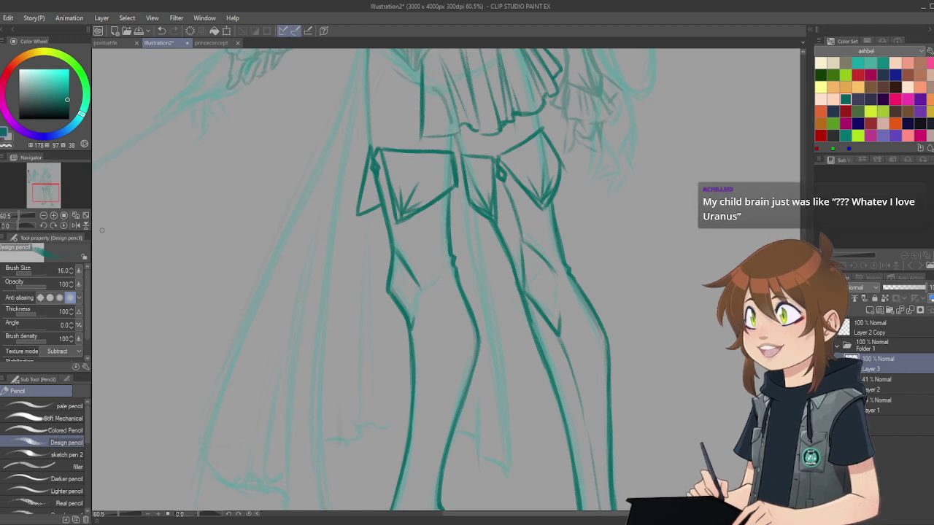
key(e)
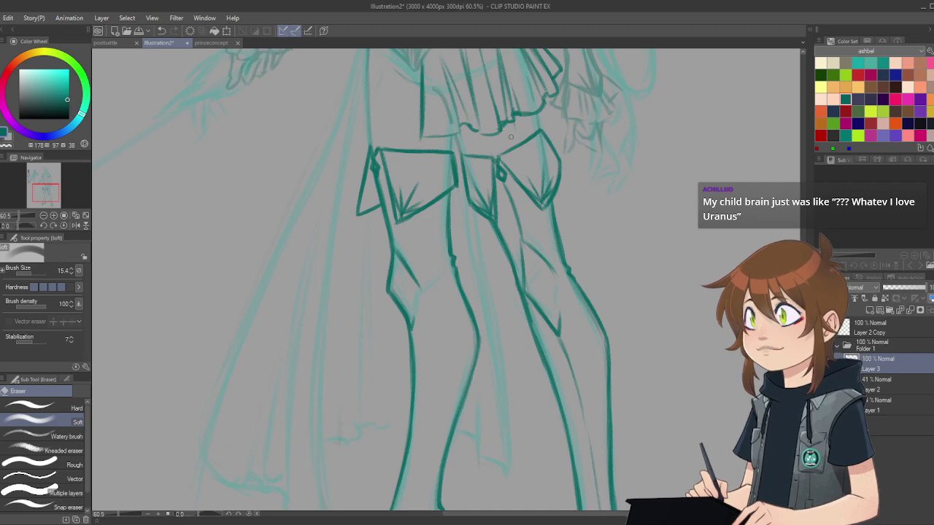
Step: Erase part of the crease above the right boot's toe cap and redraw it as a longer stroke up the instep
scroll(510, 137, down, 6)
scroll(509, 125, up, 3)
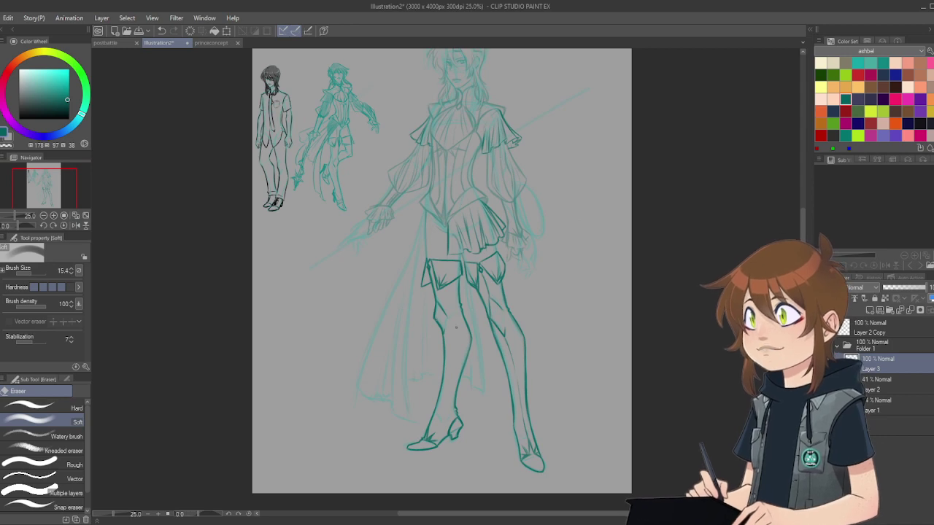
scroll(456, 328, down, 2)
scroll(419, 205, up, 3)
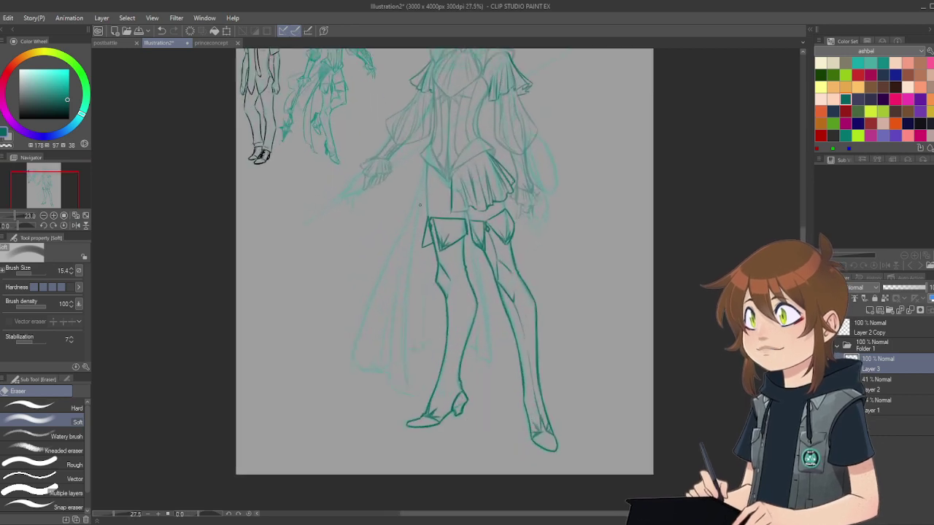
scroll(420, 204, up, 2)
scroll(419, 205, down, 3)
scroll(419, 204, up, 3)
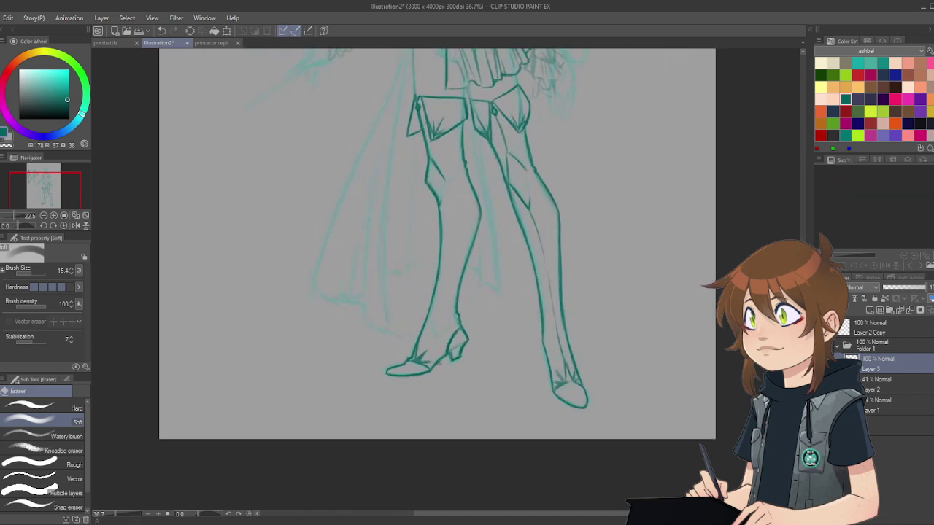
scroll(431, 363, up, 5)
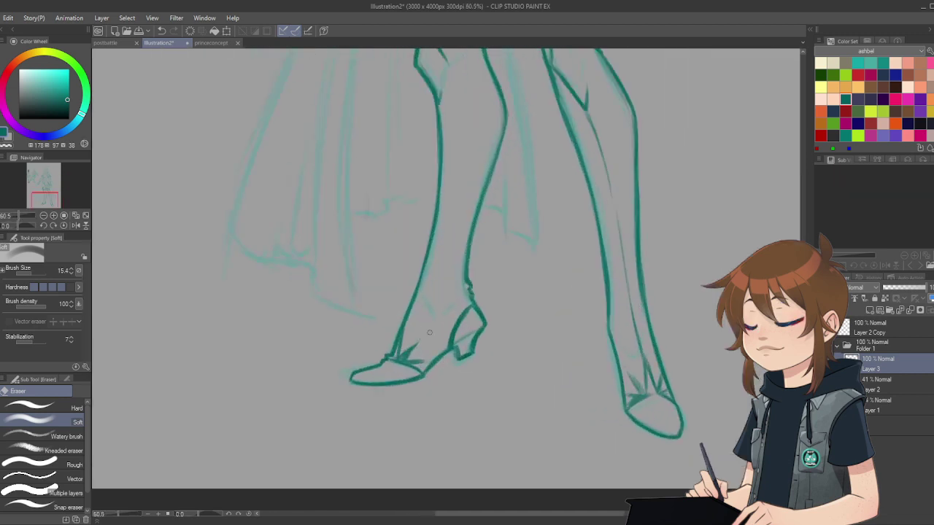
drag(402, 355, 418, 343)
key(p)
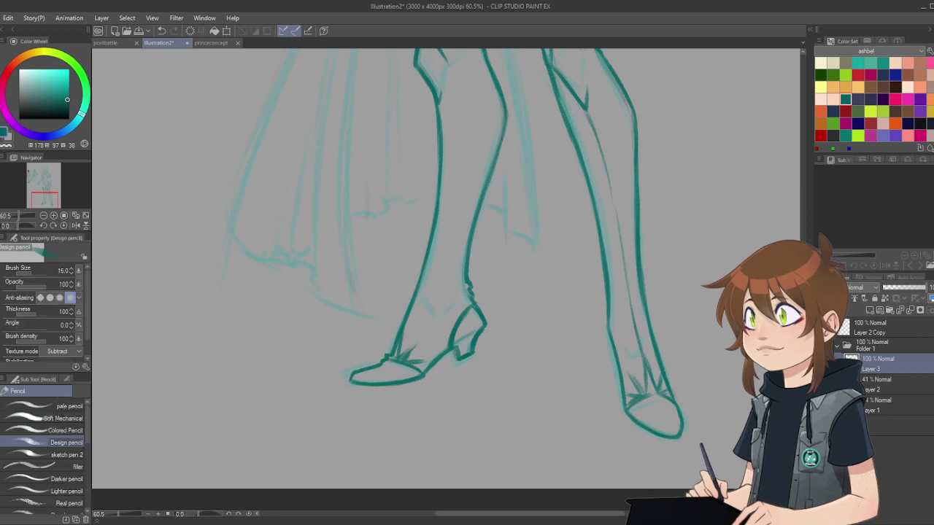
drag(412, 349, 434, 330)
Step: Select Layer 2, which holds the upper-body sketch, and raise its opacity to 100%
scroll(477, 373, down, 12)
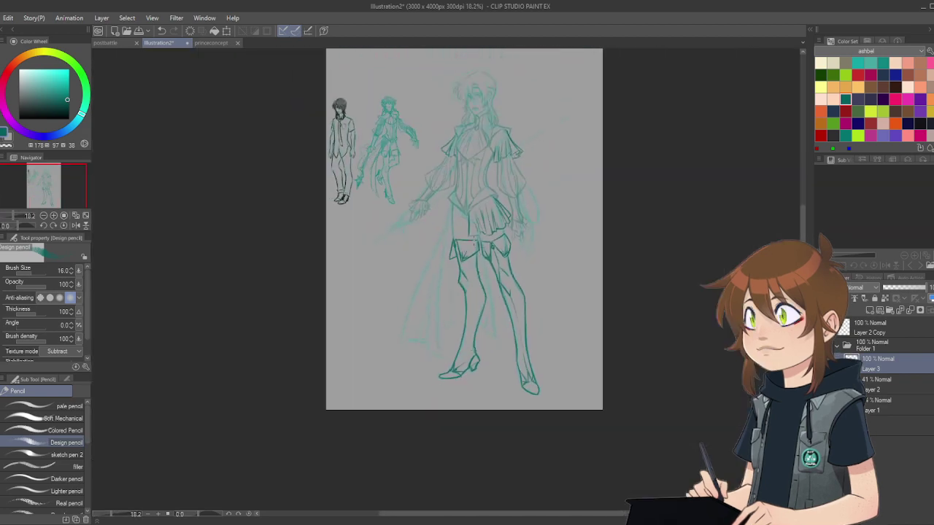
scroll(473, 241, down, 1)
scroll(473, 241, up, 3)
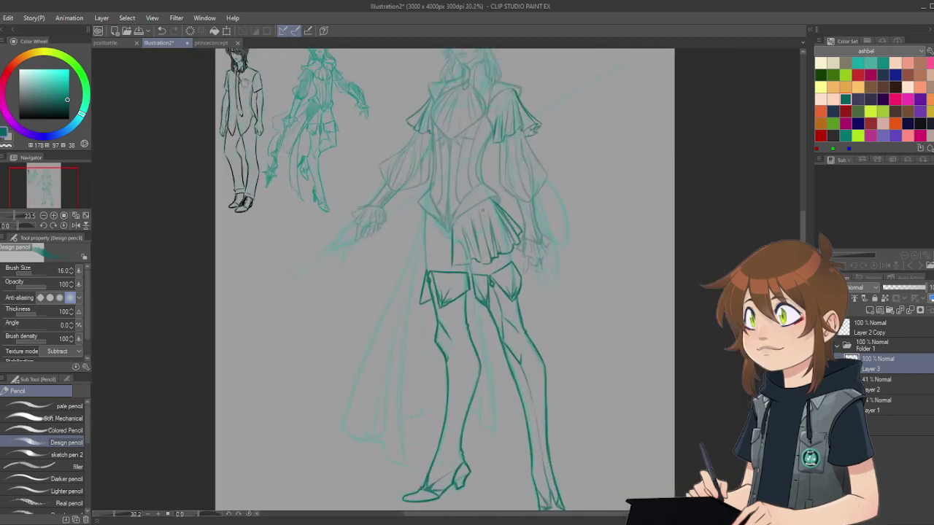
click(894, 389)
scroll(559, 275, up, 2)
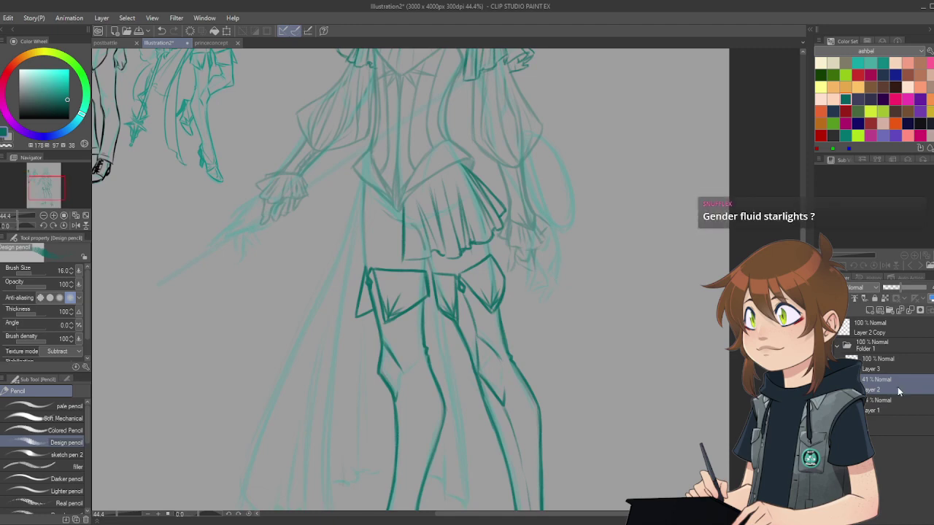
drag(903, 288, 927, 288)
Step: Switch to the Soft eraser and set its brush size to 49.8
scroll(477, 270, up, 1)
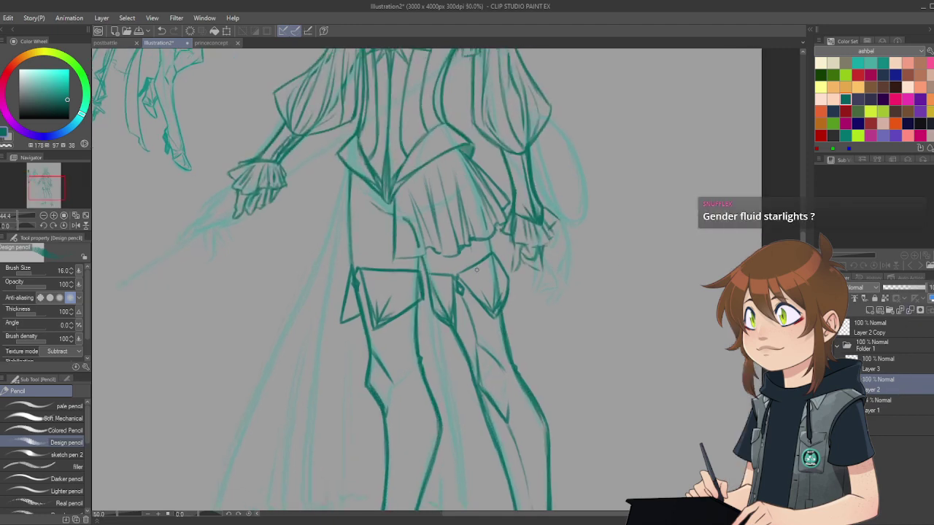
scroll(476, 270, up, 1)
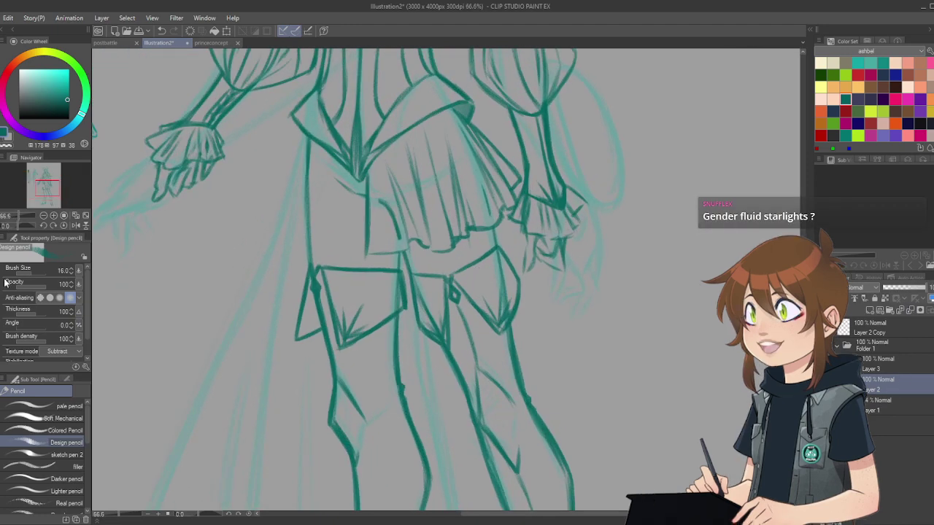
key(e)
click(33, 273)
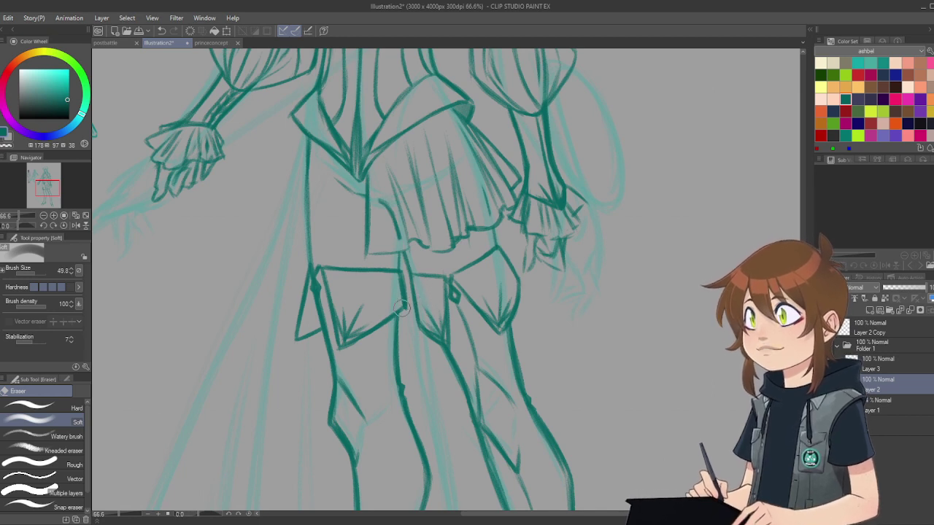
scroll(402, 308, down, 6)
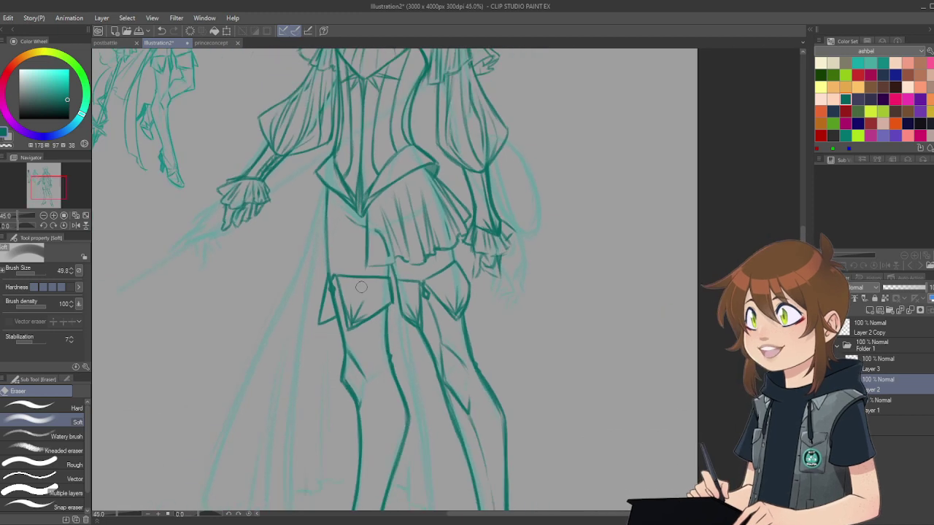
scroll(413, 199, up, 2)
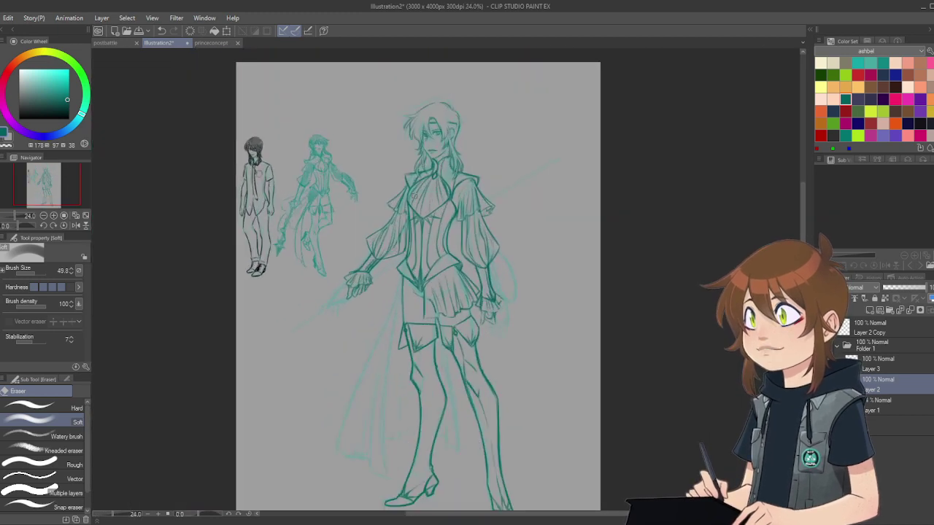
scroll(413, 199, down, 3)
scroll(419, 255, up, 2)
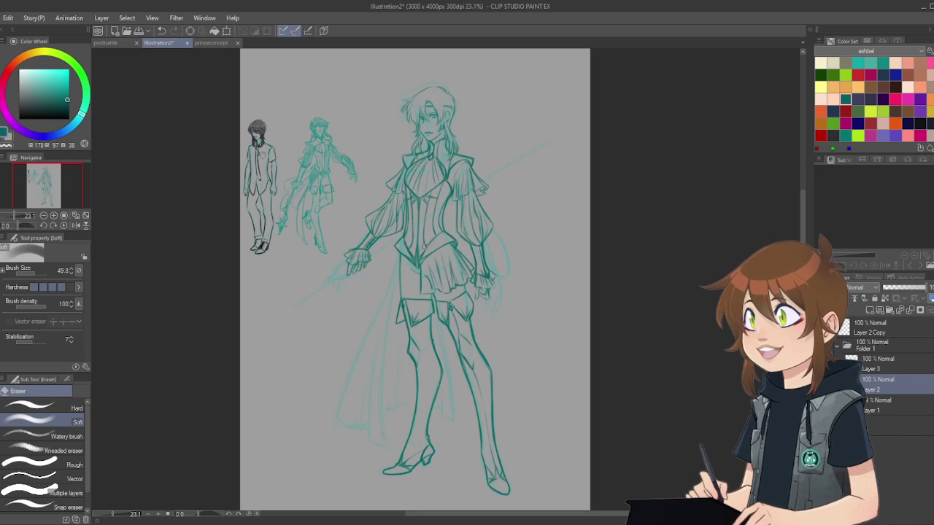
Step: Merge Layer 3 down into Layer 2 and add a new raster layer directly above Layer 1
scroll(418, 254, down, 2)
scroll(420, 252, up, 3)
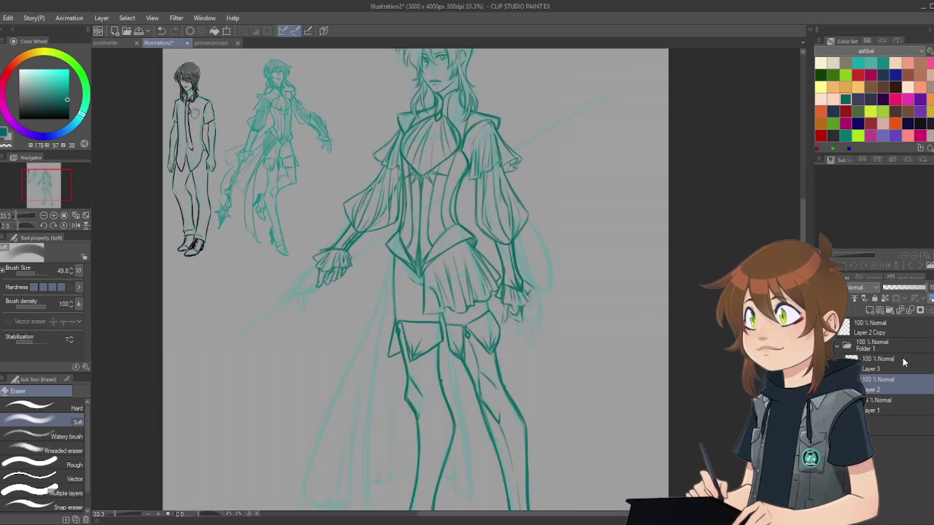
click(899, 360)
click(910, 311)
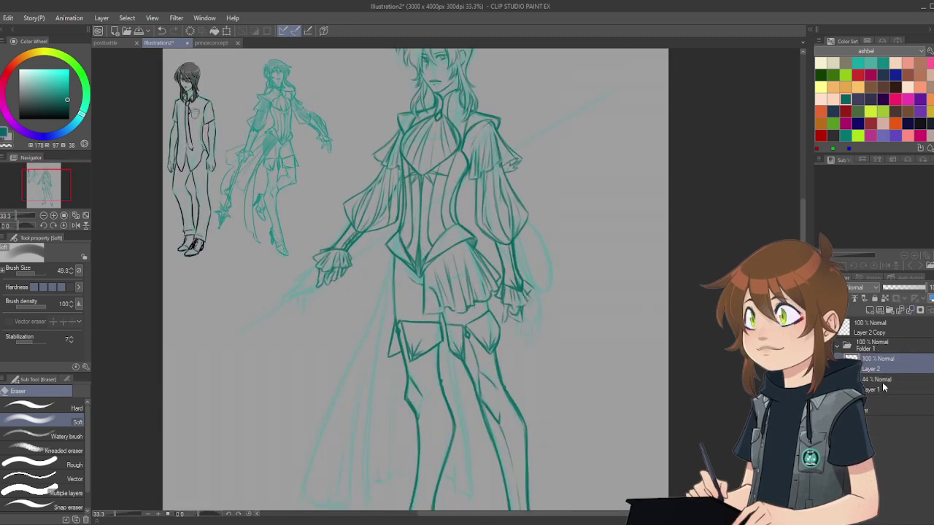
click(886, 385)
click(870, 310)
scroll(657, 263, down, 1)
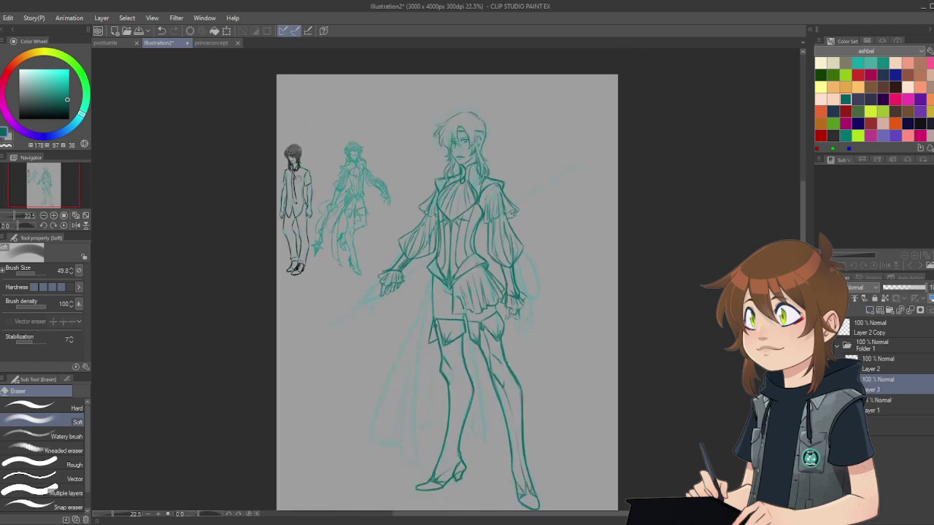
Step: Sketch the spear shaft as two parallel straight Design pencil lines running diagonally through the gripping hand and past the opposite shoulder, finishing at brush size 15
scroll(613, 263, up, 1)
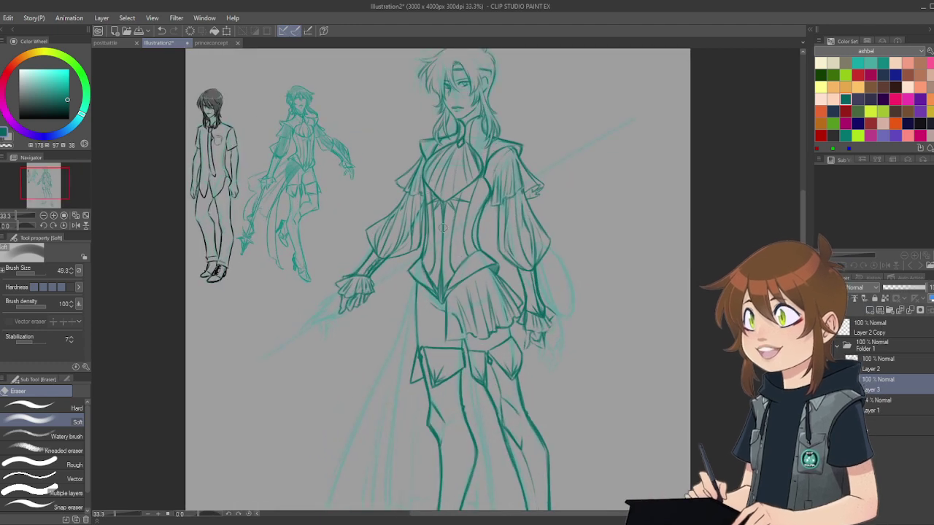
scroll(431, 230, down, 1)
scroll(402, 200, up, 1)
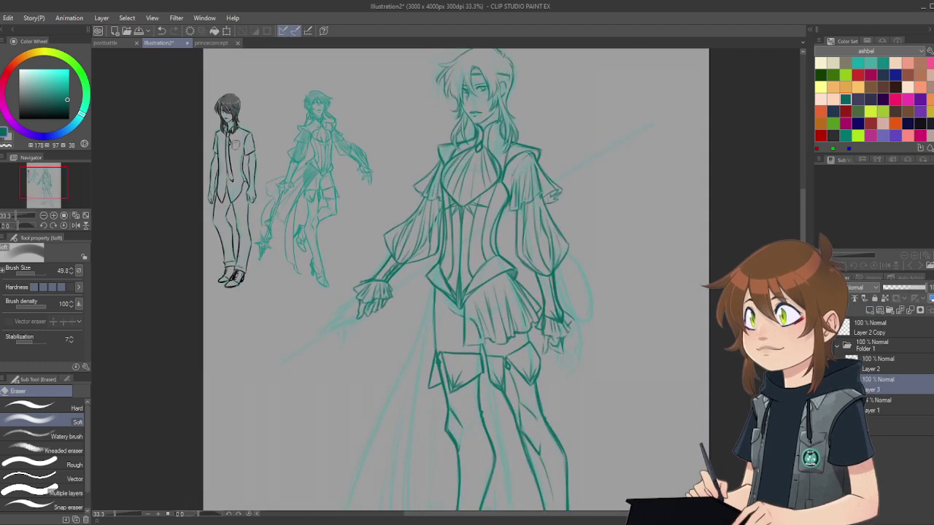
key(p)
scroll(205, 219, down, 1)
scroll(296, 219, up, 1)
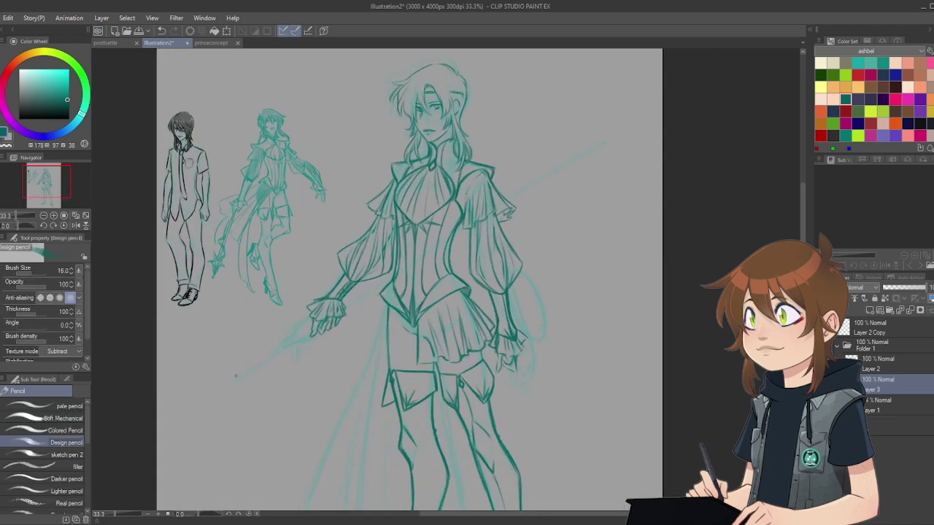
drag(236, 376, 604, 141)
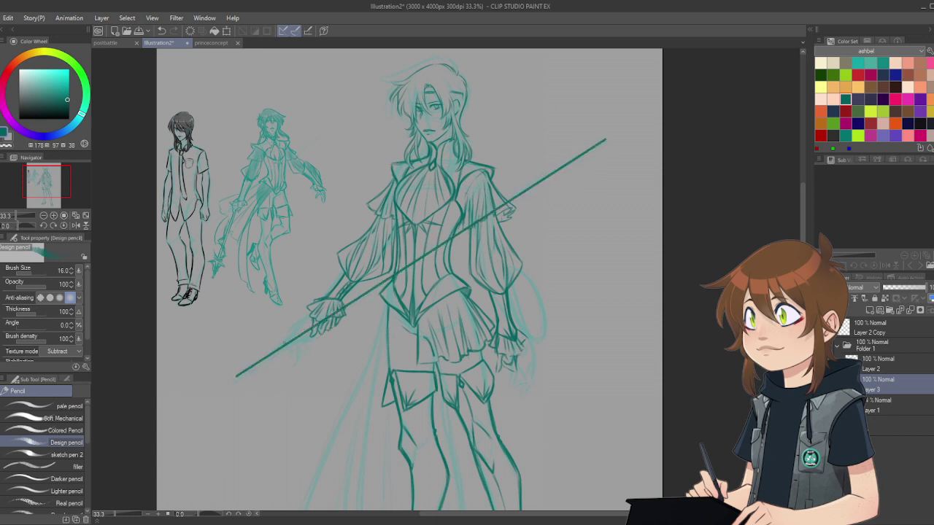
click(71, 274)
drag(422, 247, 239, 380)
shift+click(607, 141)
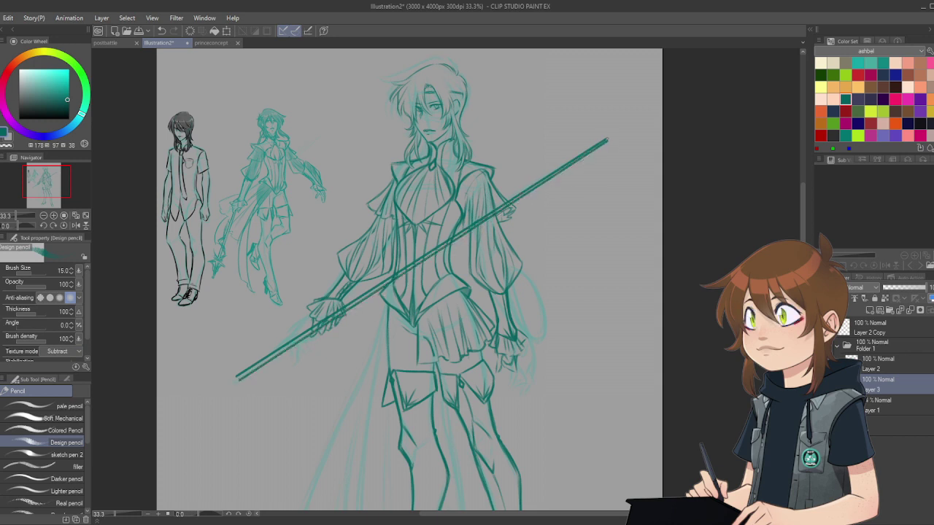
Step: Rotate the canvas view to -50 degrees and draw a narrow pointed spearhead on the shaft's upper end
scroll(607, 138, up, 2)
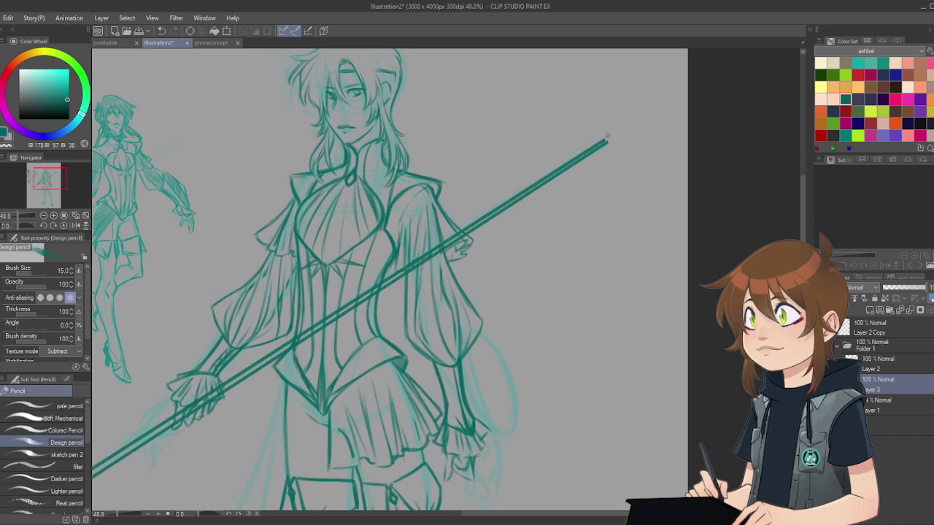
click(44, 225)
click(44, 225)
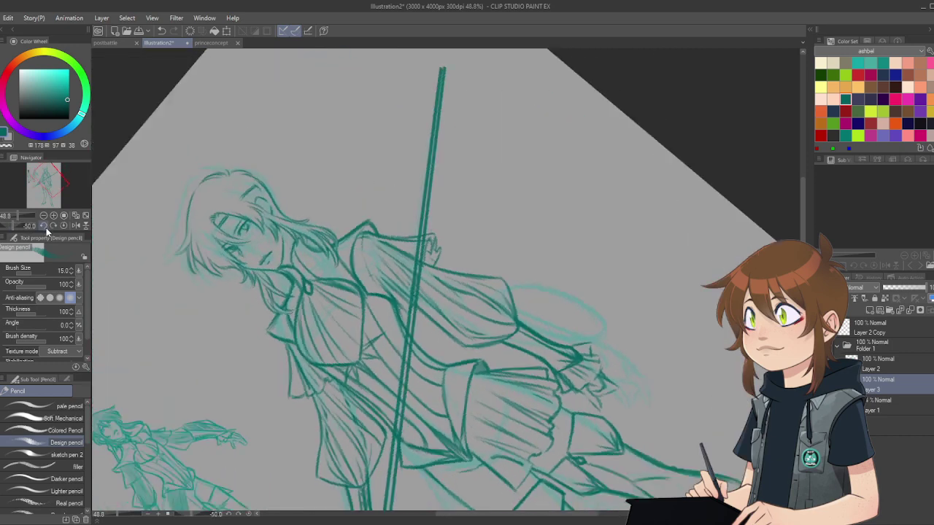
scroll(632, 215, up, 3)
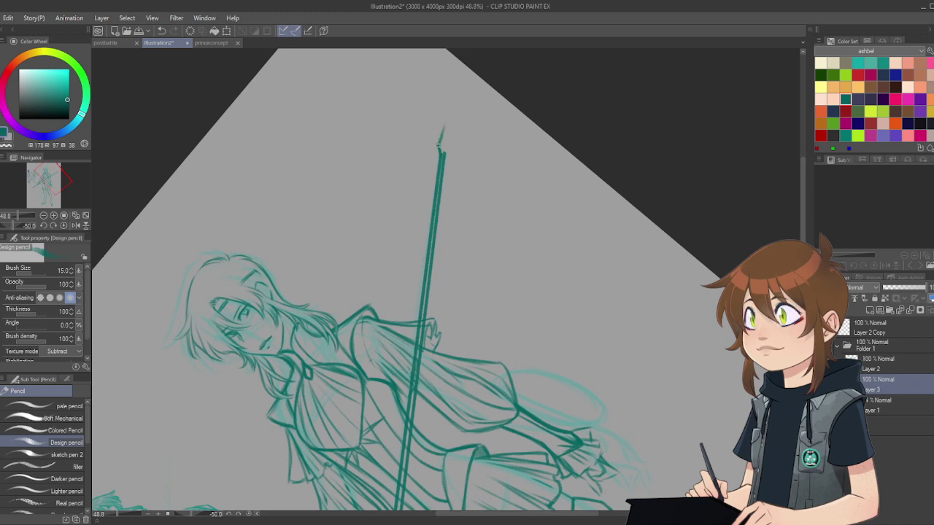
mouse_move(439, 149)
mouse_down()
mouse_move(451, 98)
mouse_move(448, 142)
mouse_up()
drag(451, 100, 443, 170)
Step: Erase the shaft lines where they cross the shoulder ruffle, sleeve and bodice, reducing the Soft eraser to size 35.6
key(e)
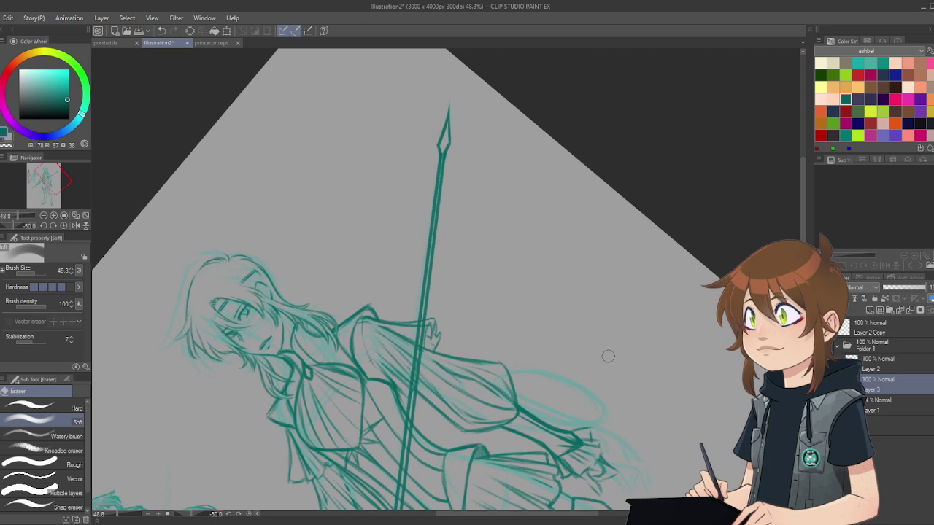
drag(802, 200, 802, 219)
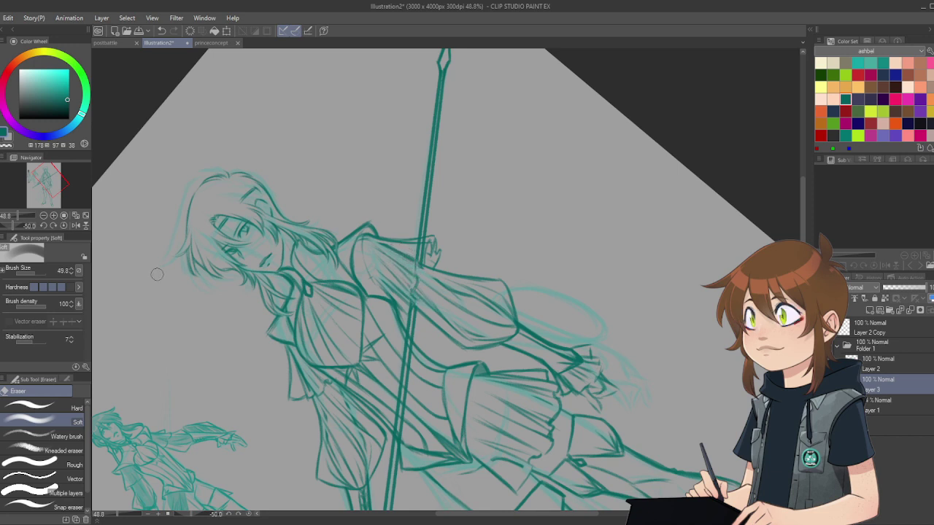
drag(41, 273, 36, 281)
drag(413, 245, 430, 243)
drag(802, 210, 802, 222)
drag(396, 281, 401, 381)
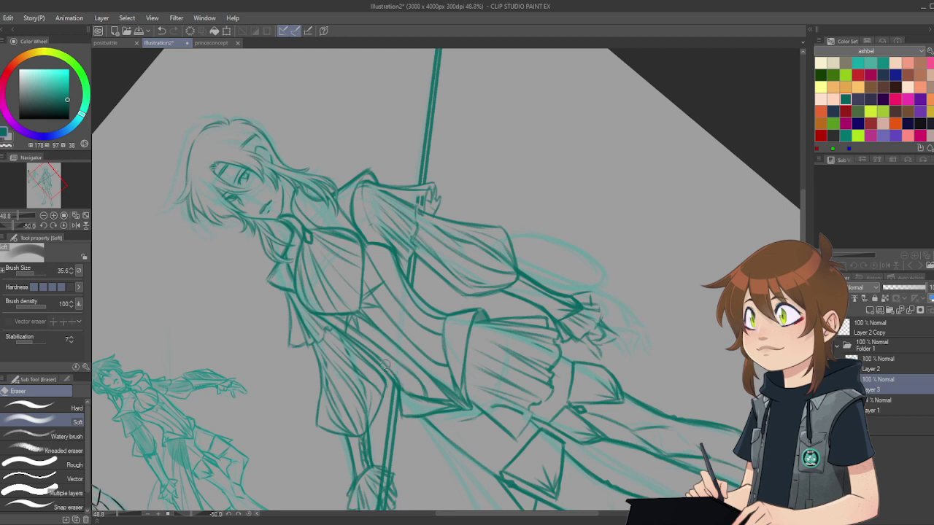
Step: Erase the shaft lines overlapping the gripping hand with the Soft eraser at size 18.2, and reset the canvas rotation
scroll(400, 381, down, 4)
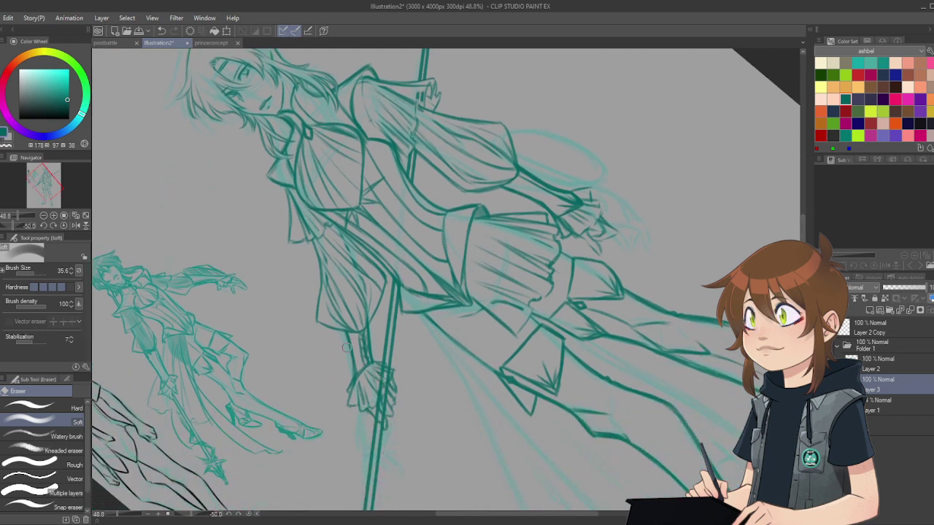
drag(37, 271, 33, 277)
click(64, 226)
scroll(294, 255, down, 2)
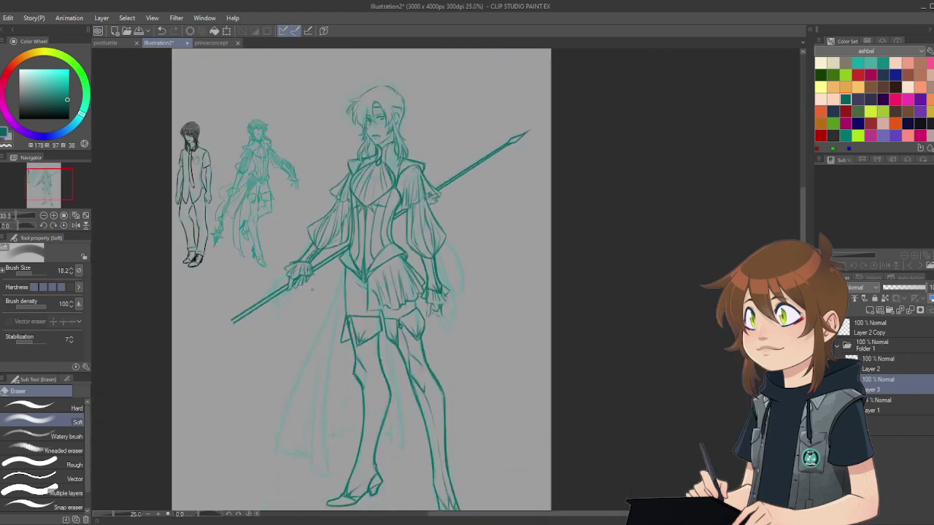
scroll(314, 284, down, 2)
scroll(285, 306, up, 1)
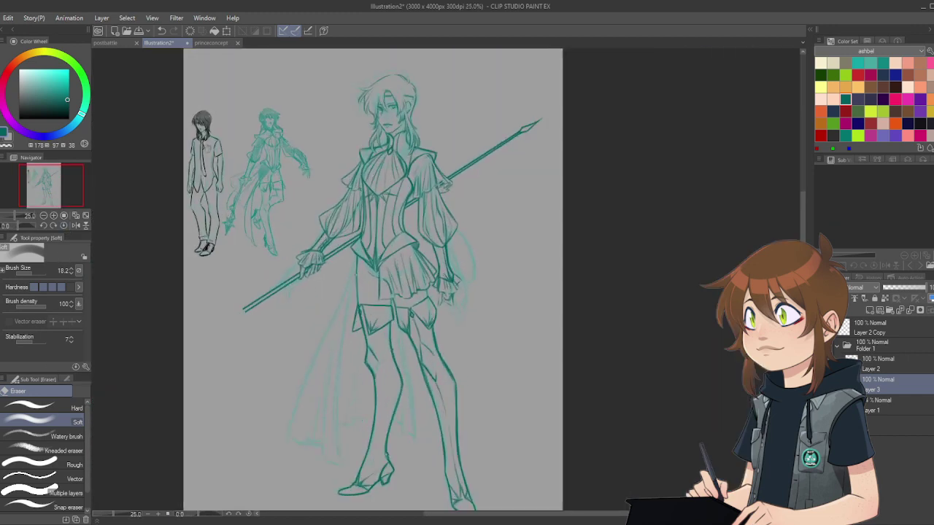
scroll(479, 198, up, 1)
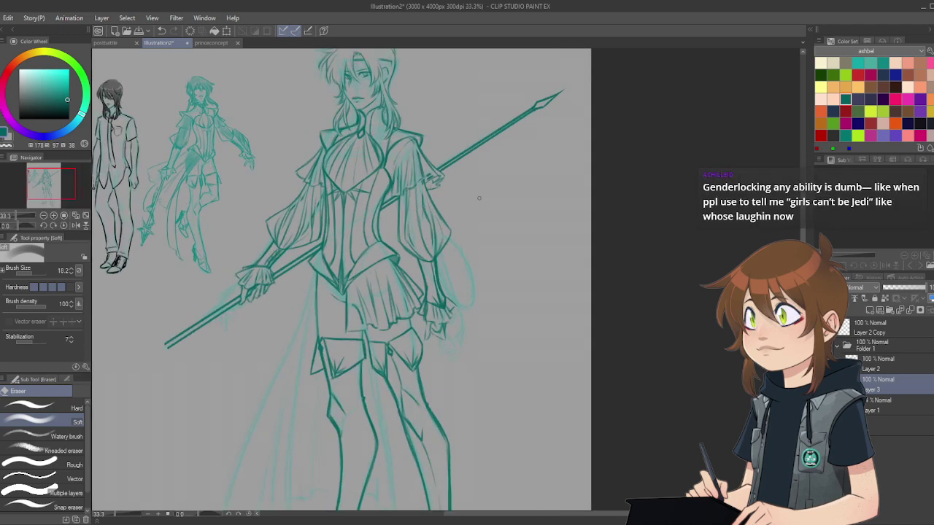
Step: Switch to the Watery brush eraser at size 42.1 and erase the leftover shaft marks inside the shoulder ruffle
scroll(475, 192, up, 2)
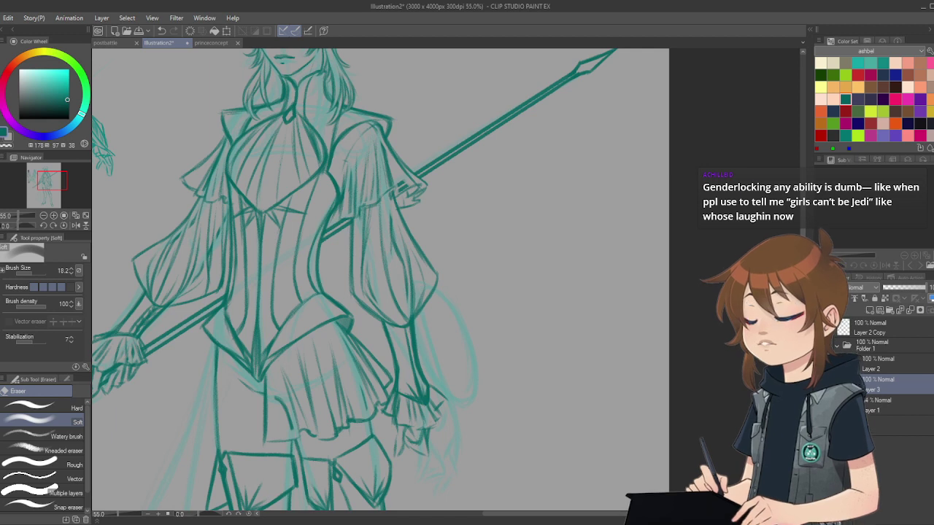
click(44, 436)
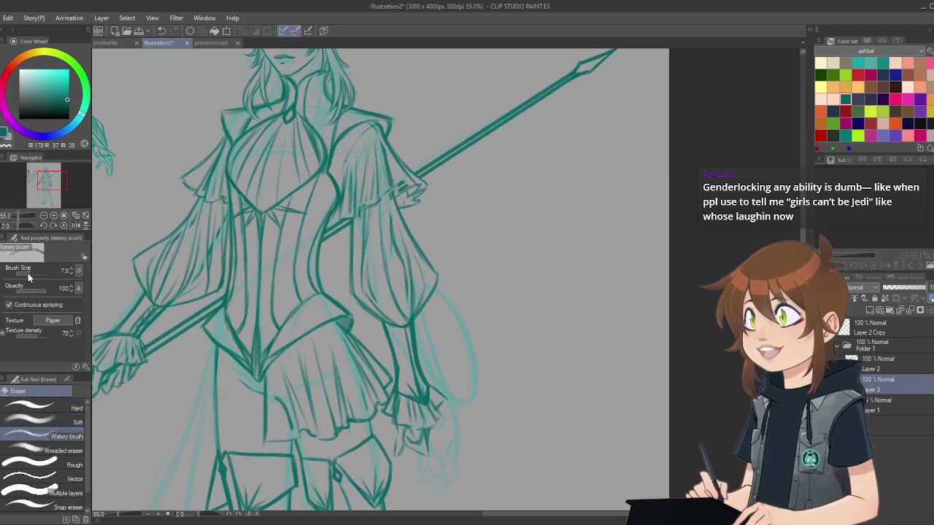
click(33, 274)
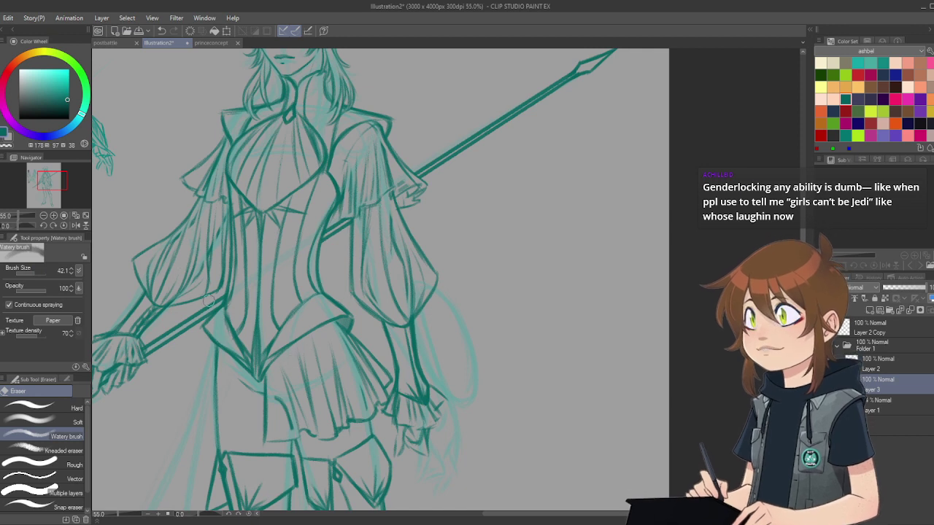
Step: Reduce the Watery brush eraser to size 21.5 and select Layer 2 for touching up the lines around the skirt
drag(499, 519, 461, 523)
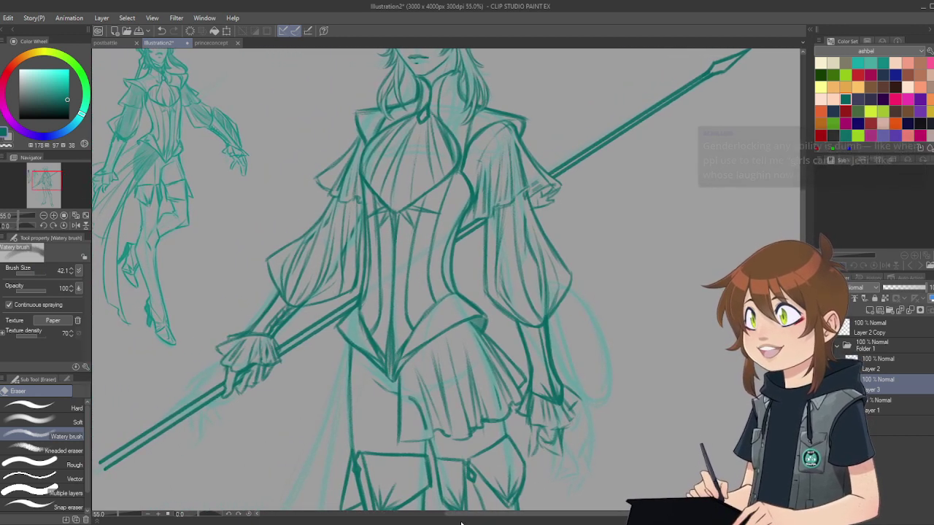
key(p)
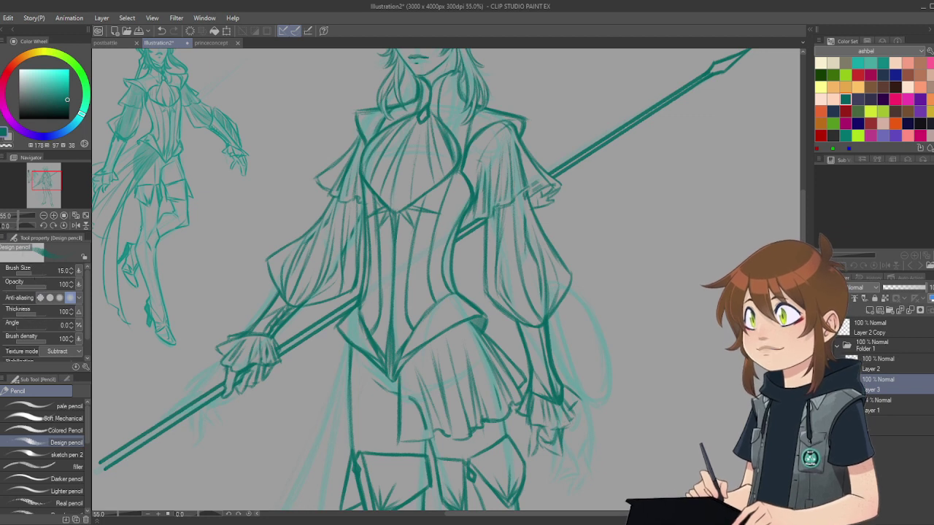
key(e)
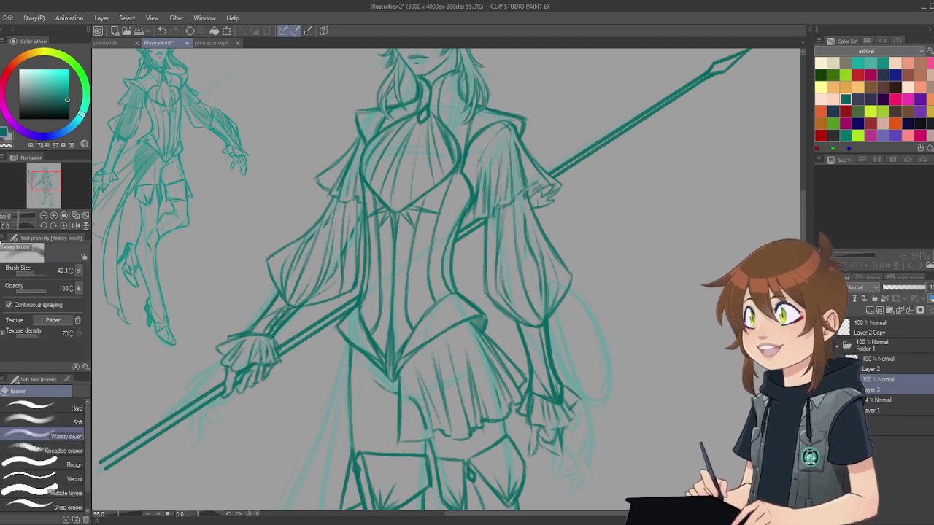
click(28, 272)
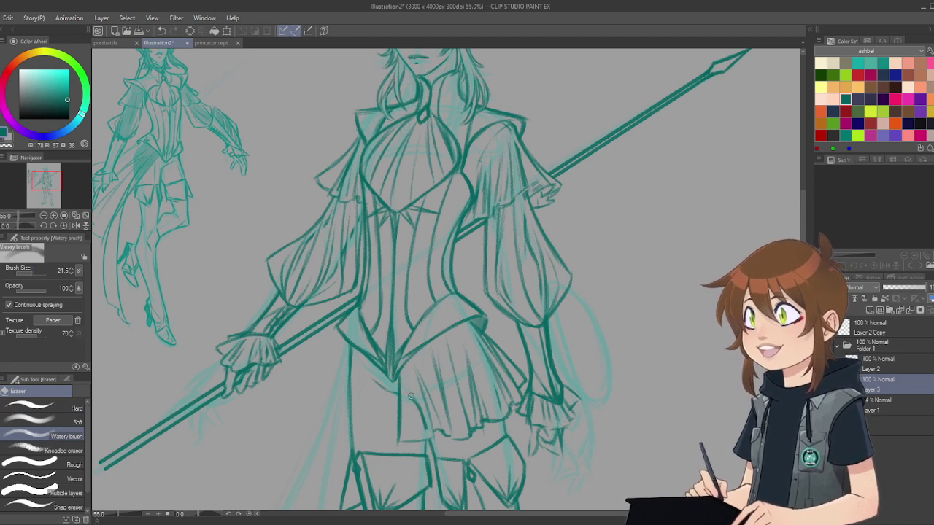
click(883, 369)
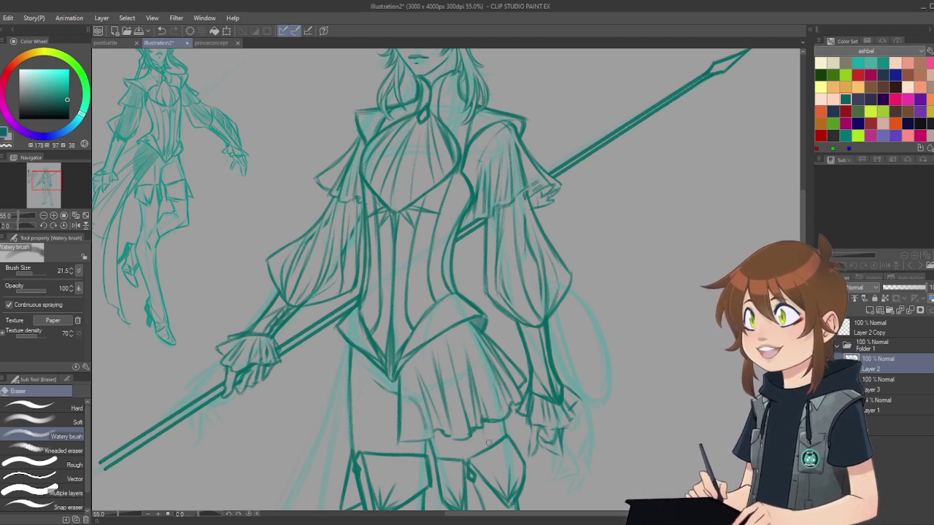
Step: Add a fold line to the shoulder ruffle in front of the spear with the Design pencil on Layer 2
drag(586, 515, 570, 517)
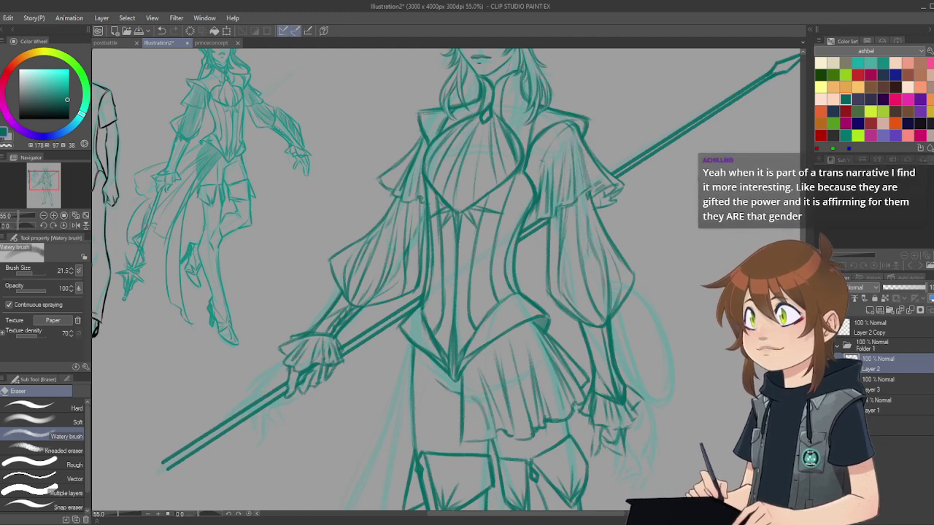
key(p)
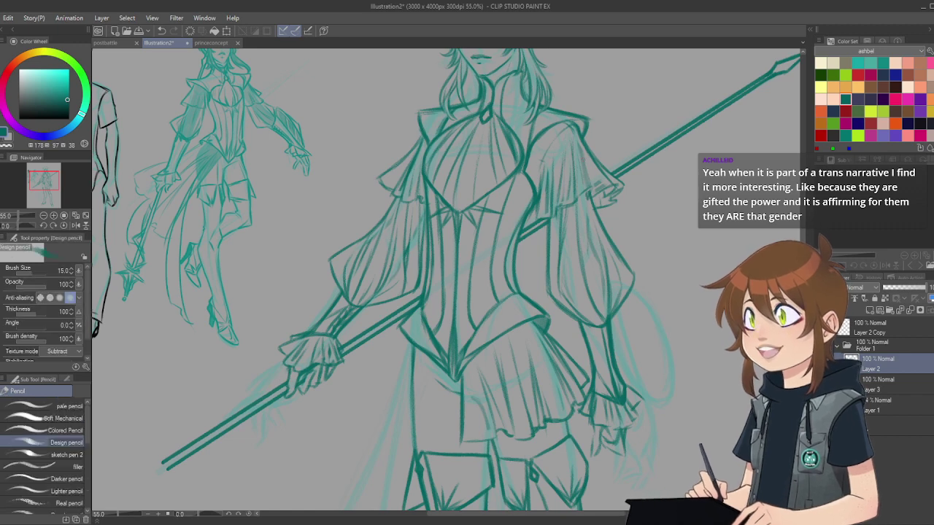
mouse_move(586, 167)
mouse_down()
mouse_move(588, 197)
mouse_move(578, 200)
mouse_up()
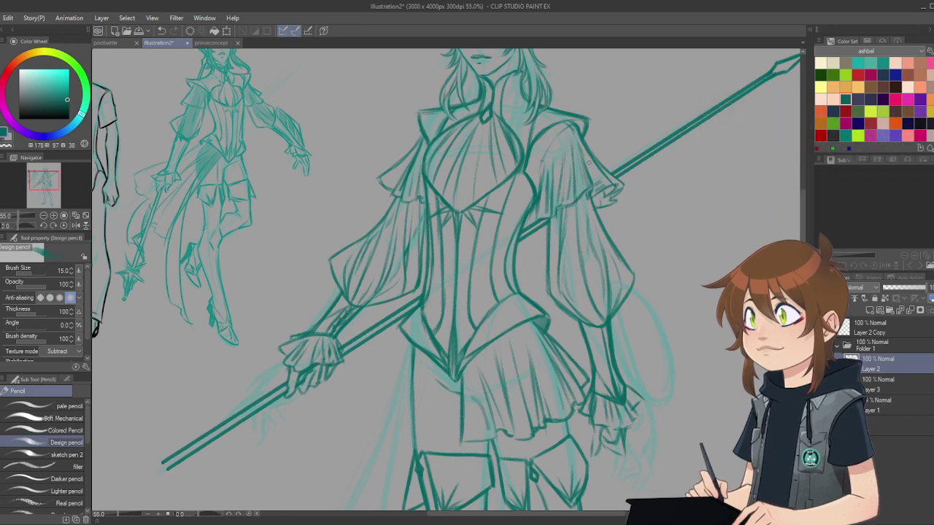
Step: Examine the full figure with its spear at several magnifications, including the skirt and boot cuffs up close
scroll(375, 188, down, 3)
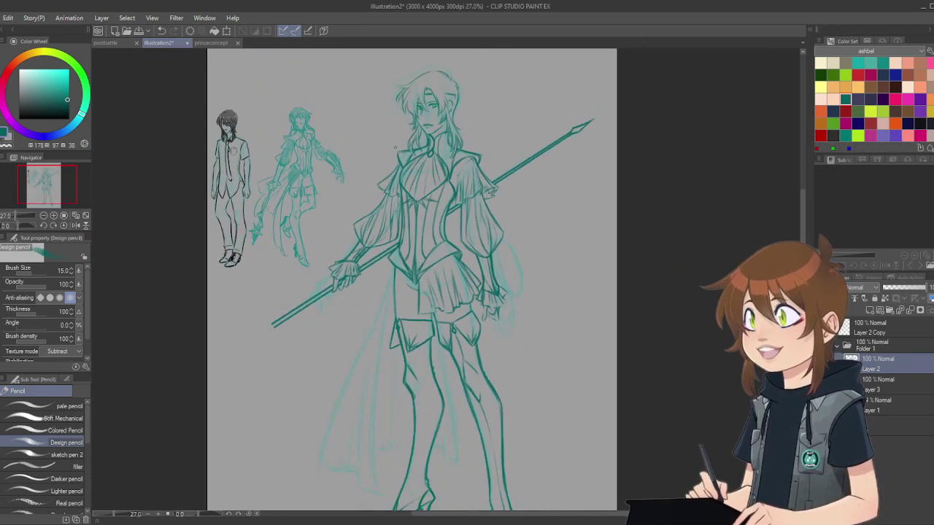
scroll(429, 118, up, 2)
scroll(420, 150, down, 2)
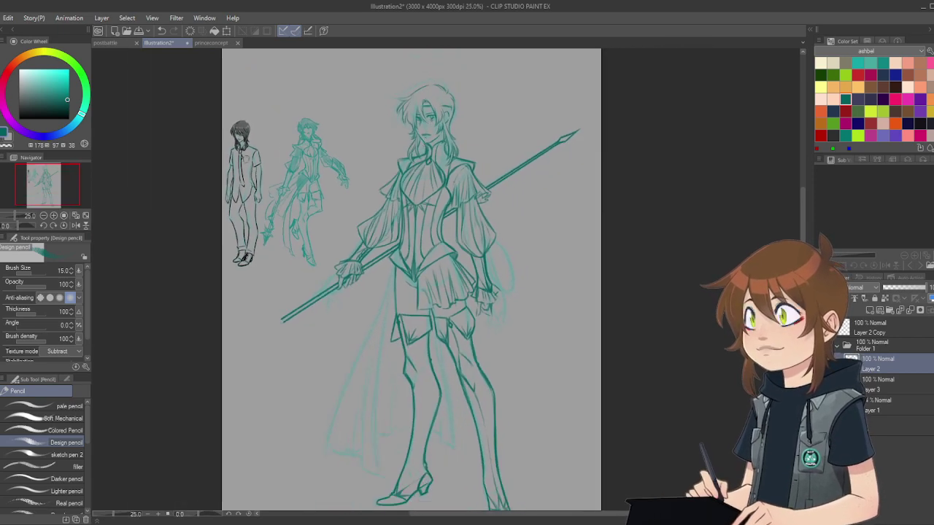
scroll(399, 357, up, 4)
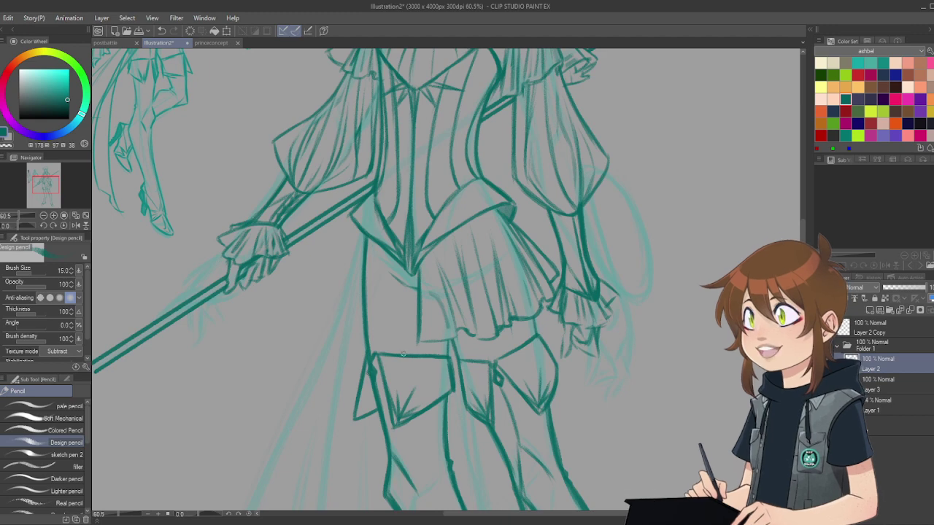
scroll(403, 354, down, 2)
scroll(403, 354, down, 3)
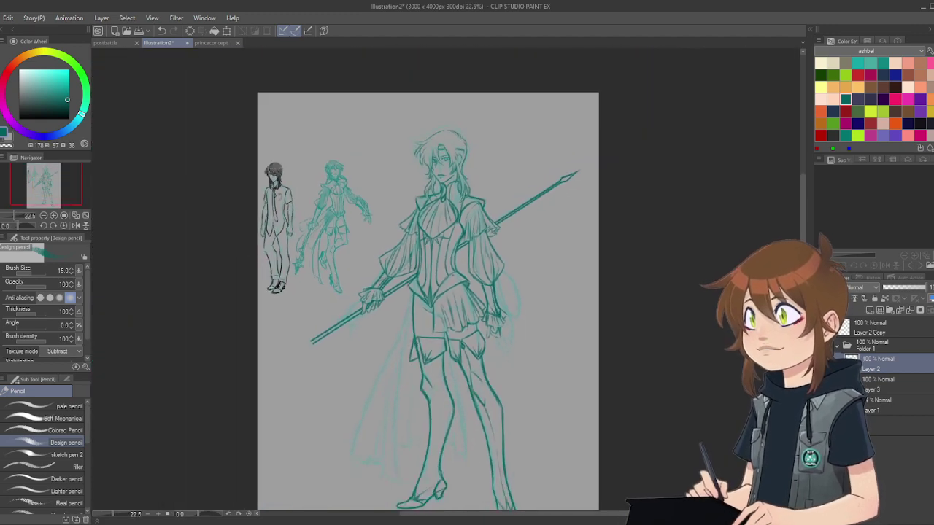
scroll(454, 146, up, 2)
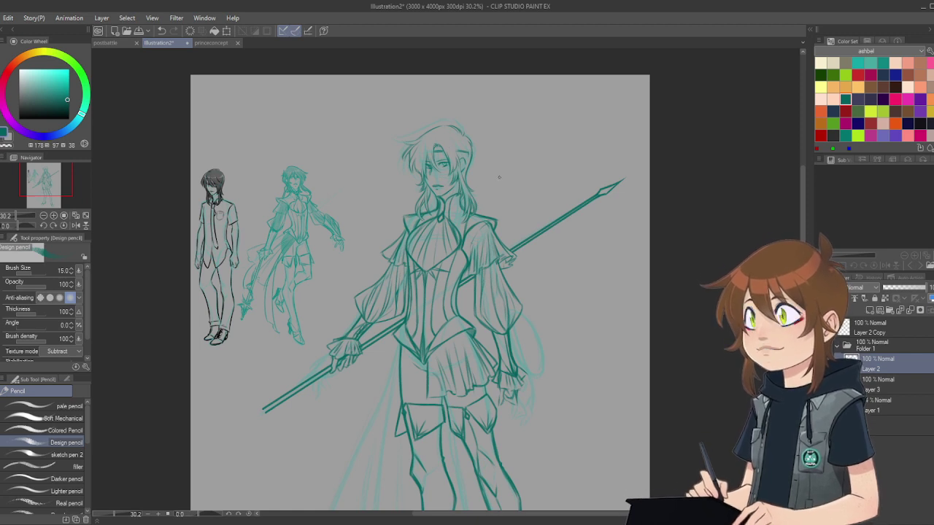
scroll(499, 176, down, 2)
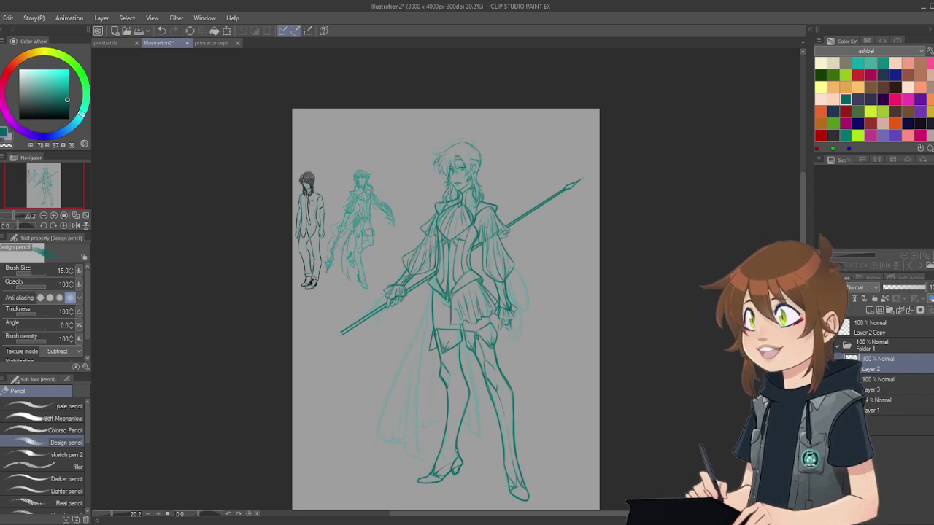
Step: Add and darken strands in the side hair and the fringe beside the eye with the Design pencil on Layer 2
scroll(484, 229, down, 2)
scroll(499, 299, up, 4)
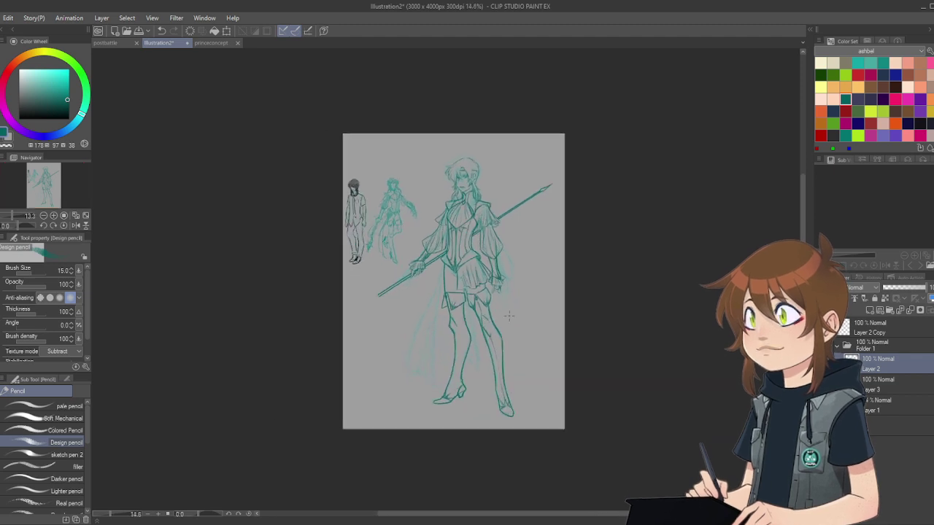
scroll(456, 137, up, 8)
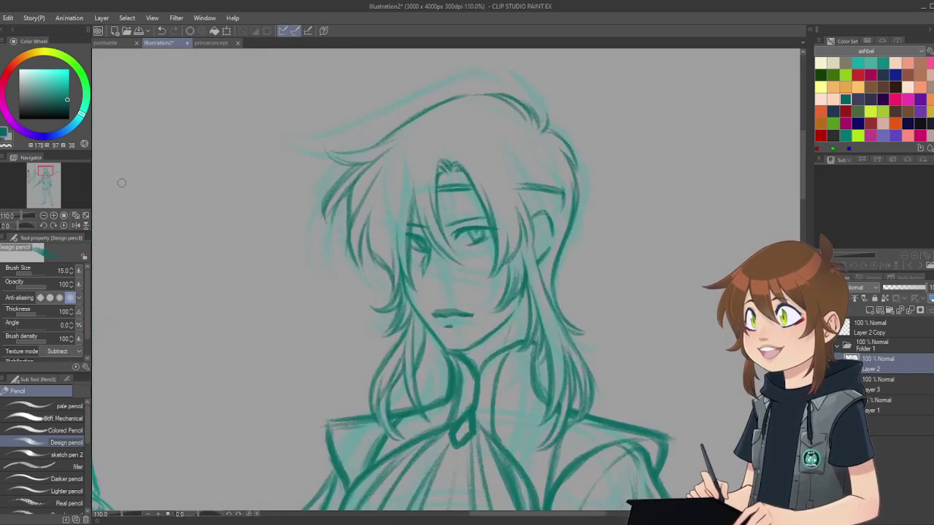
drag(378, 174, 350, 232)
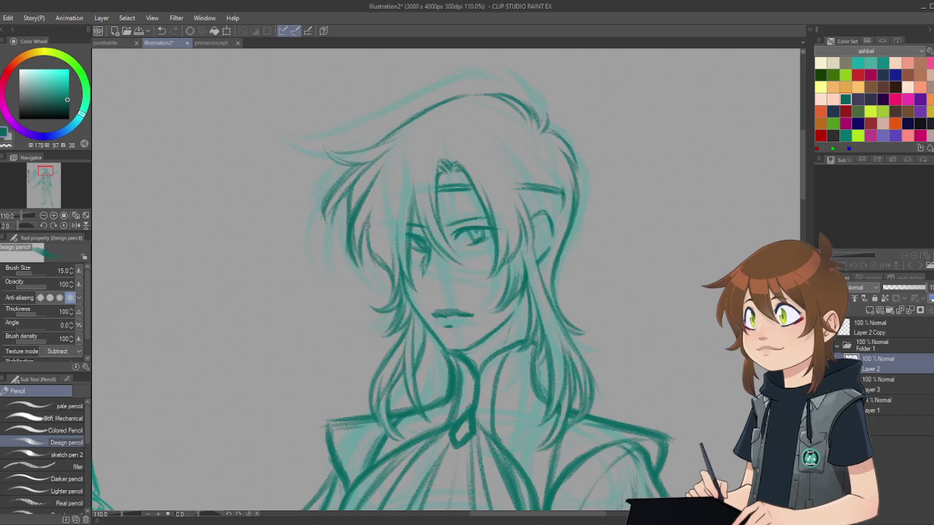
drag(368, 223, 369, 258)
mouse_move(388, 209)
mouse_down()
mouse_move(377, 273)
mouse_move(393, 278)
mouse_move(394, 290)
mouse_up()
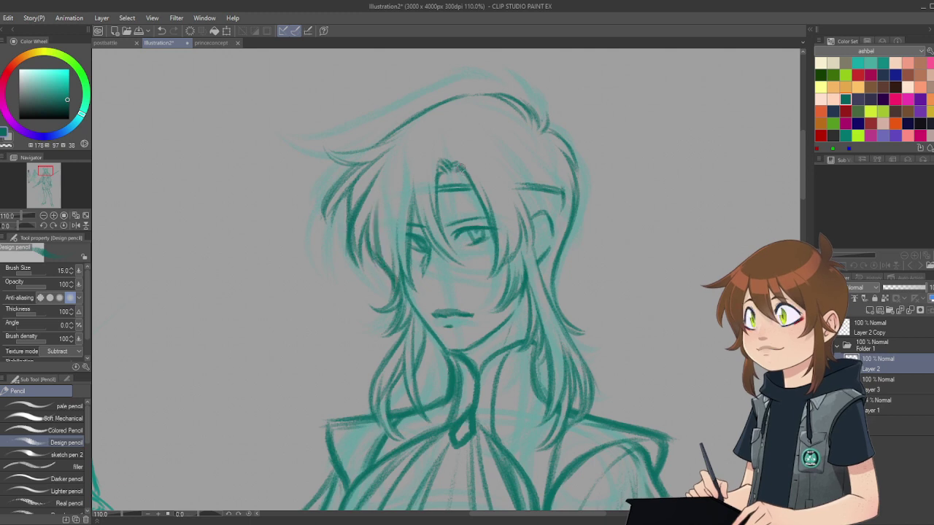
mouse_move(473, 188)
mouse_down()
mouse_move(487, 254)
mouse_move(476, 275)
mouse_up()
mouse_move(492, 238)
mouse_down()
mouse_move(480, 279)
mouse_move(468, 281)
mouse_up()
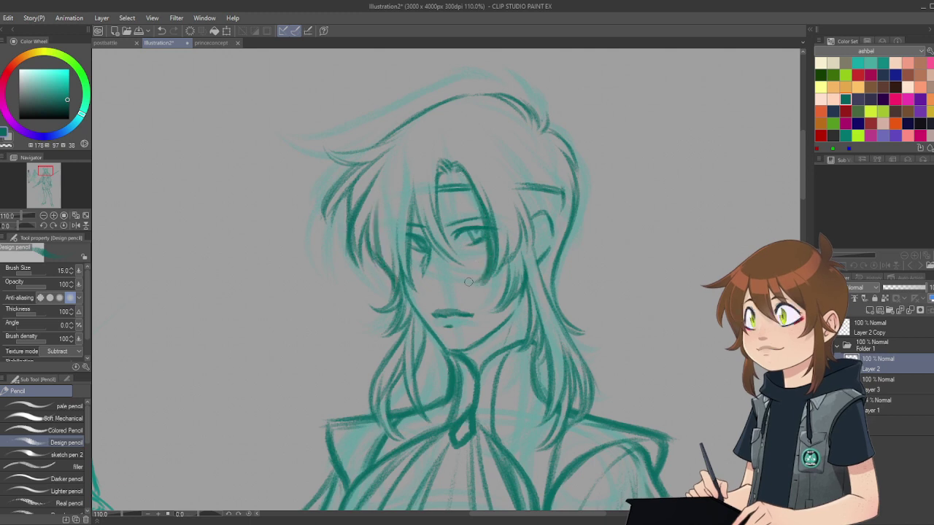
Step: Choose the Soft eraser, return to the Design pencil and add a stroke to the hair lock beside the neck
key(e)
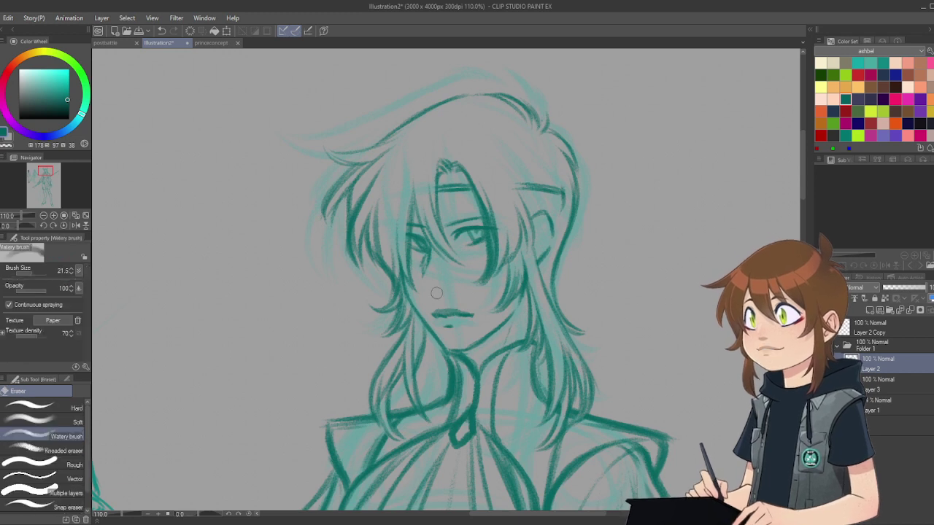
click(40, 421)
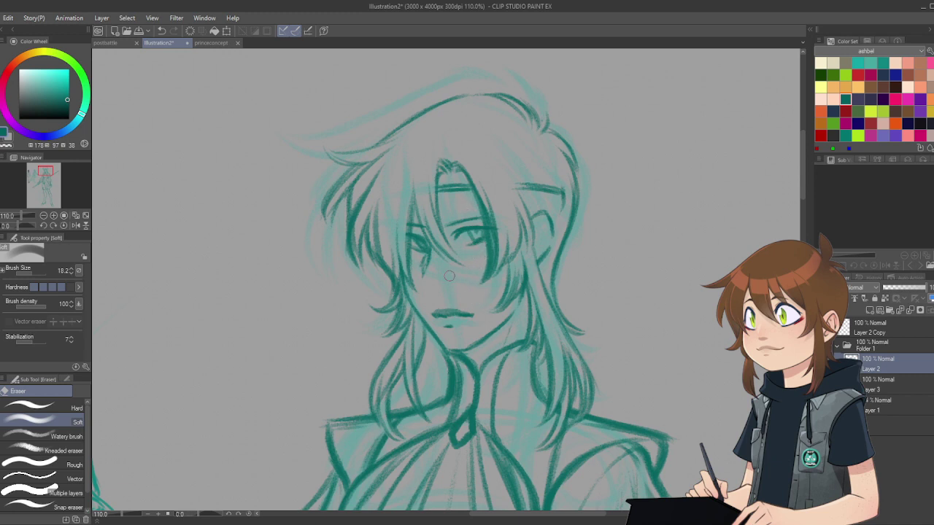
key(p)
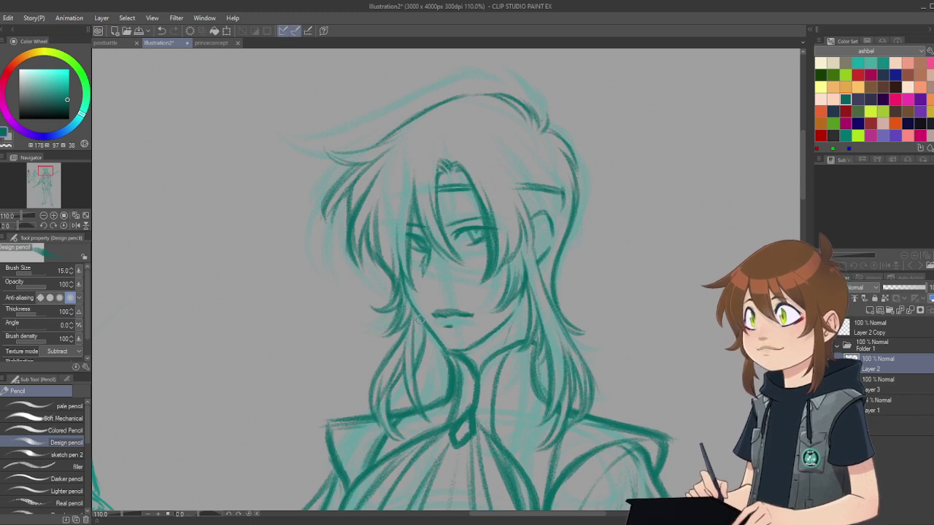
mouse_move(423, 338)
mouse_down()
mouse_move(419, 368)
mouse_move(433, 386)
mouse_up()
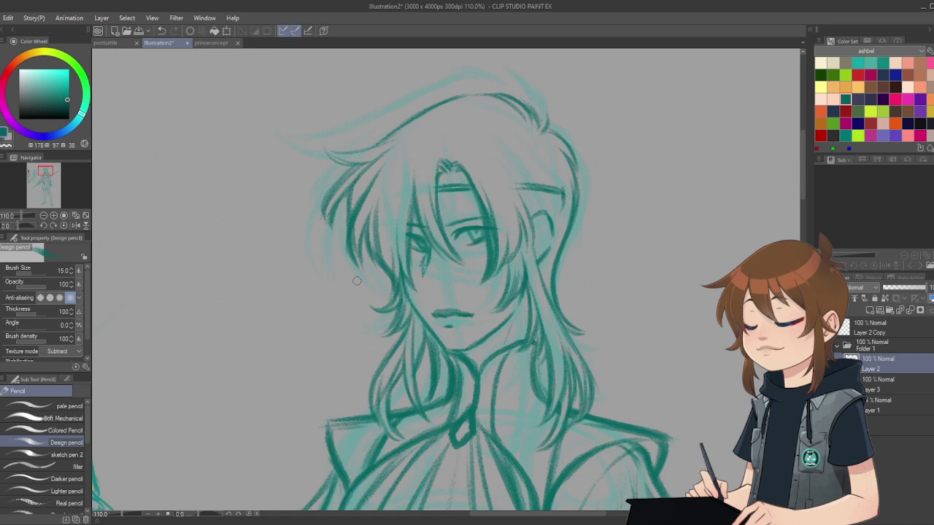
Step: Erase stray marks along the lowered hand's ruffled cuff near the skirt with the Soft eraser at size 11
scroll(371, 133, down, 4)
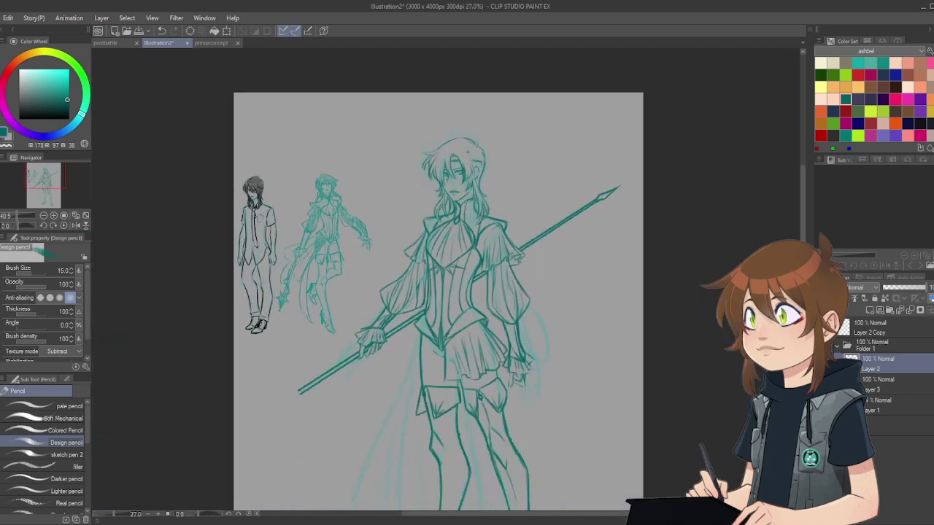
scroll(468, 152, down, 3)
scroll(500, 306, up, 3)
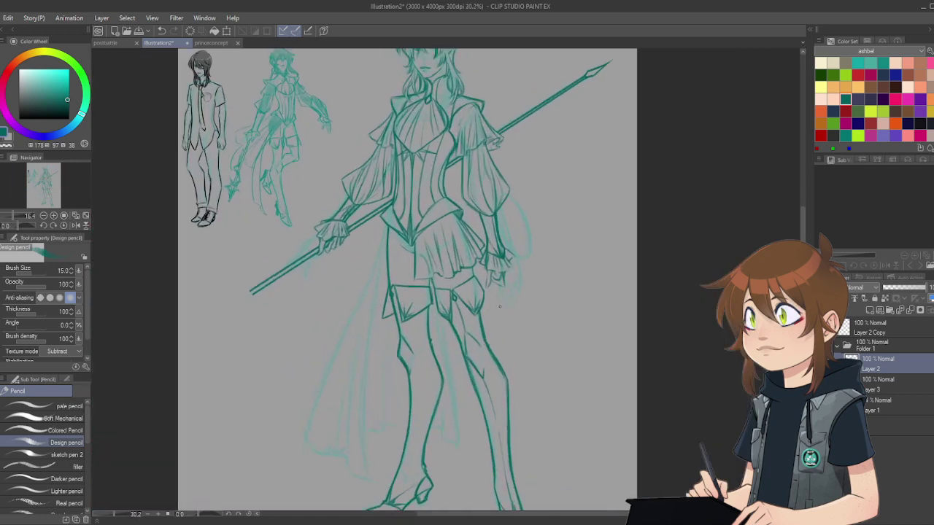
scroll(499, 306, down, 4)
scroll(500, 306, up, 6)
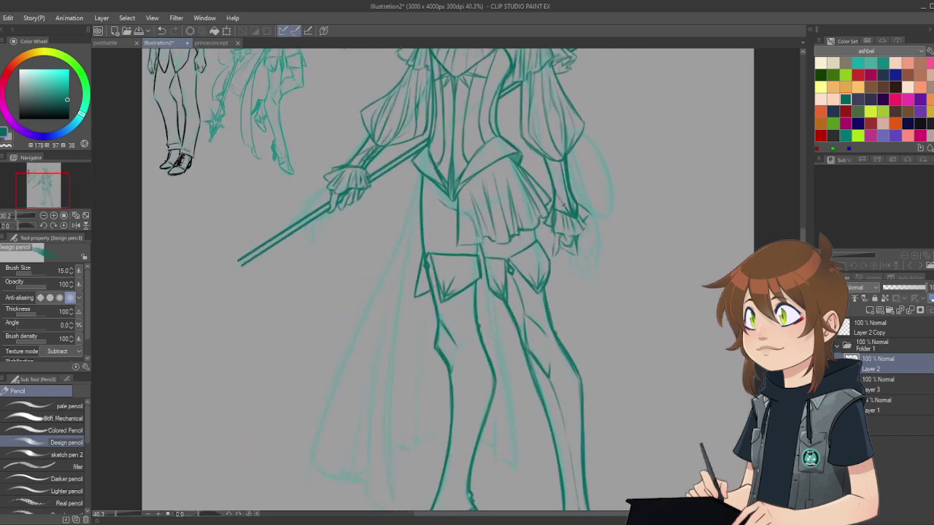
scroll(562, 207, up, 3)
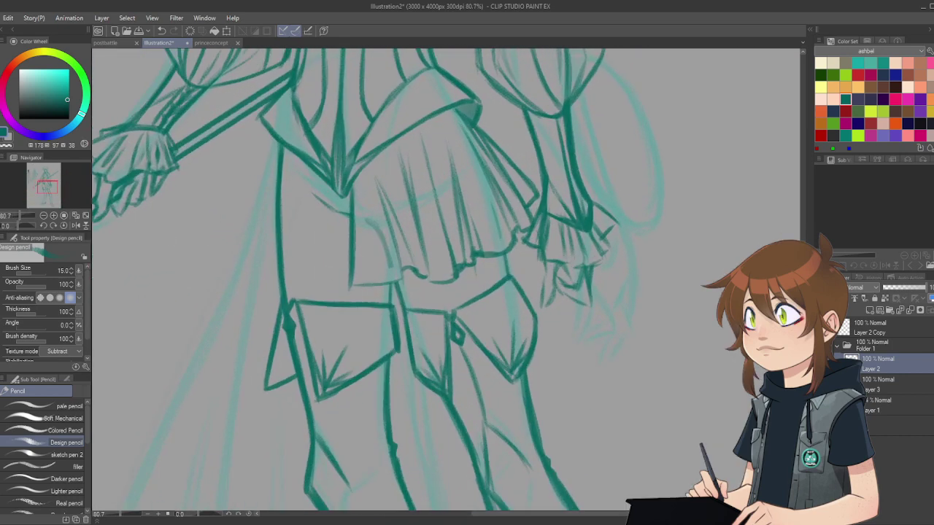
scroll(561, 387, down, 2)
scroll(561, 386, up, 2)
key(e)
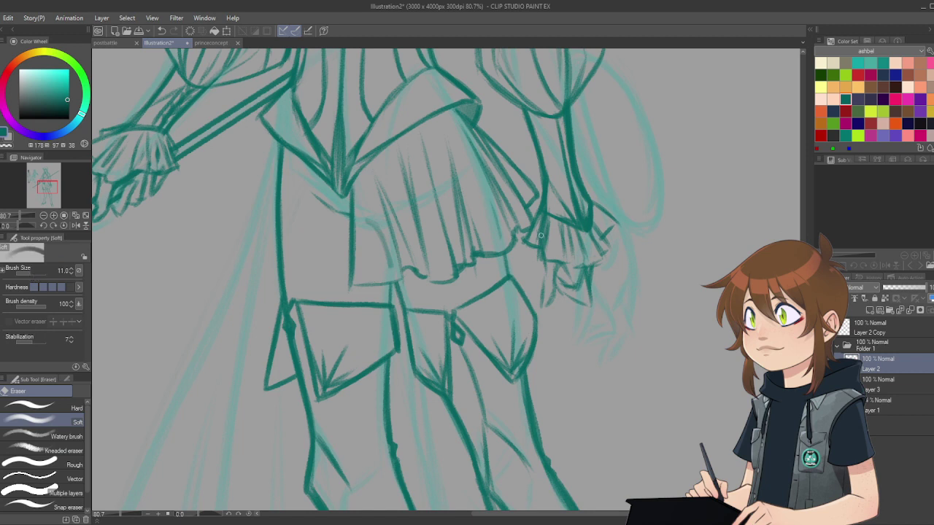
drag(547, 224, 540, 253)
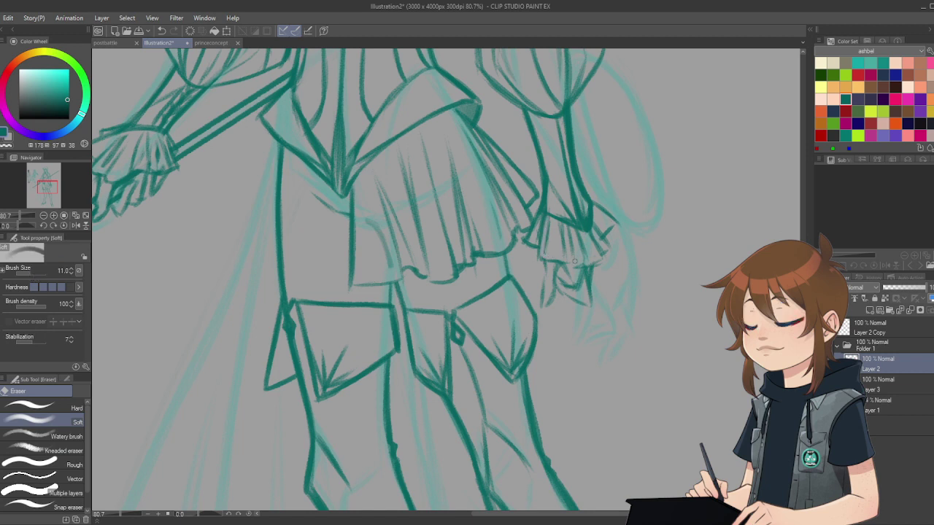
scroll(626, 350, down, 8)
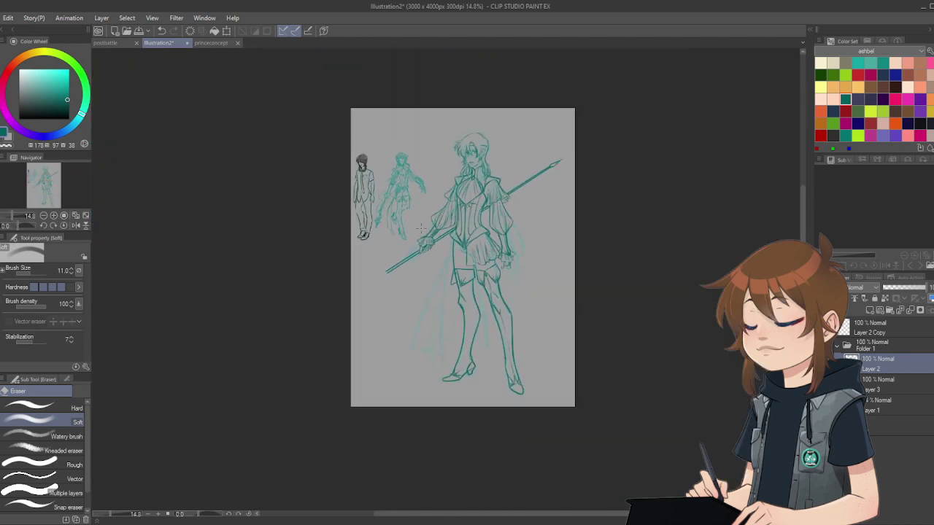
scroll(394, 263, up, 8)
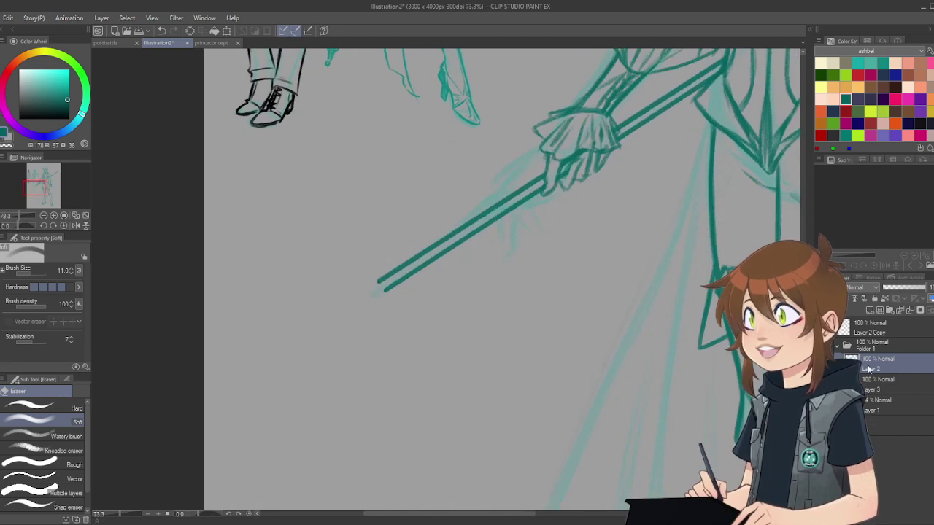
click(910, 311)
key(ctrl+z)
scroll(511, 277, down, 5)
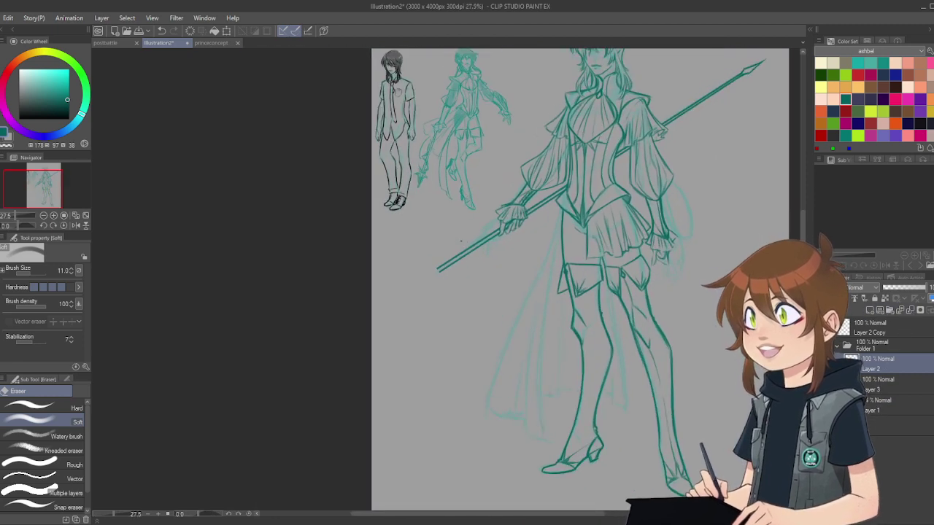
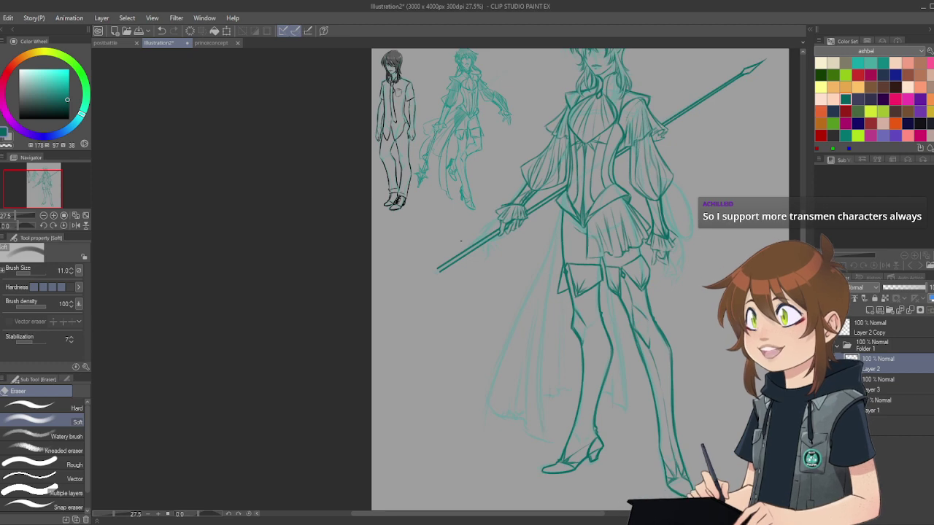
Step: Reduce the Soft eraser to size 5.6 and select Layer 3 for fine cleanup
scroll(599, 256, up, 6)
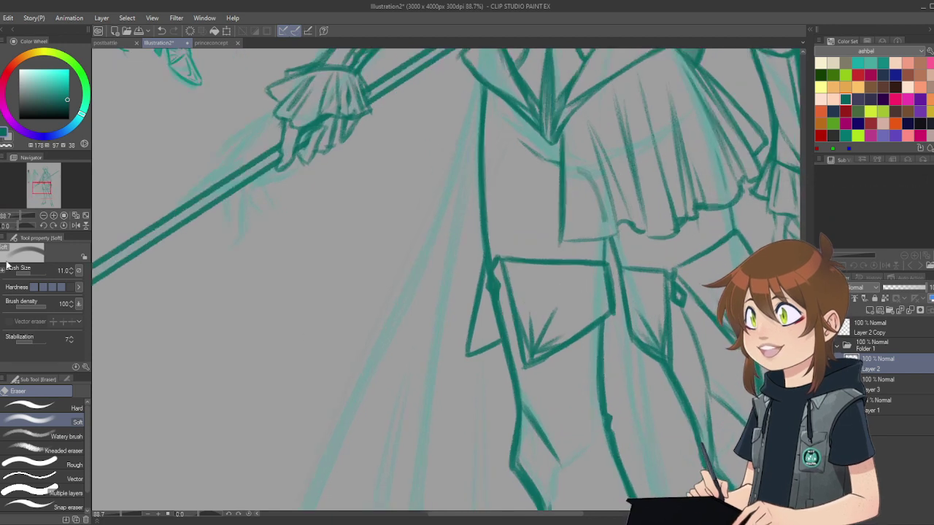
drag(34, 273, 28, 277)
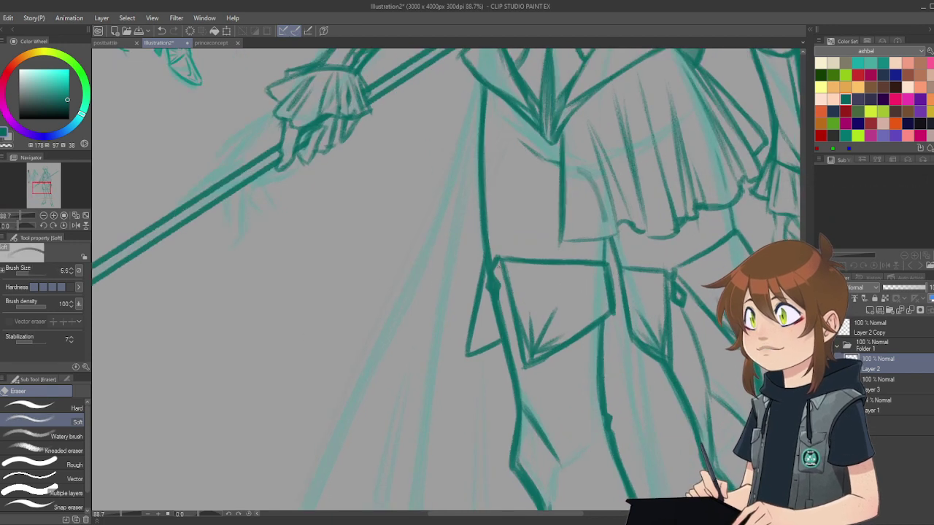
click(876, 389)
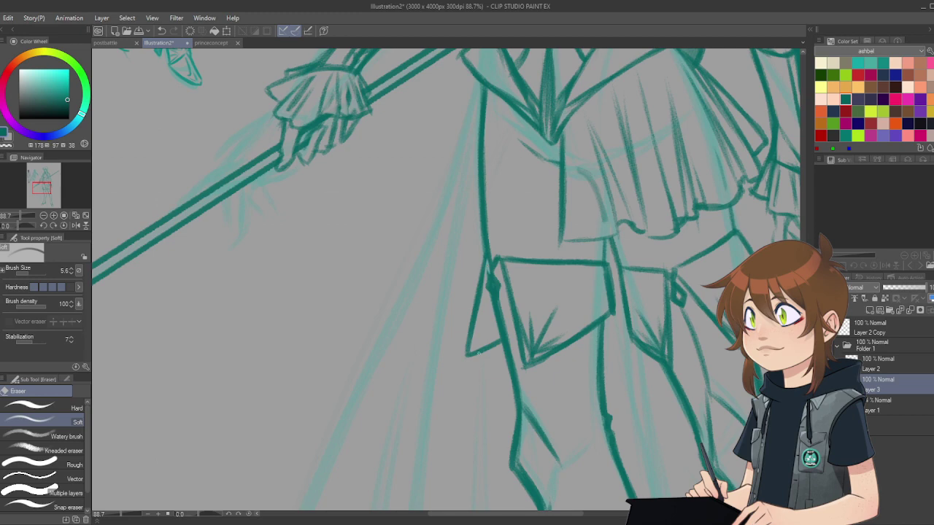
Step: Examine the overall figure and the unfinished lower end of the spear at several magnifications
scroll(280, 259, down, 2)
scroll(460, 248, down, 2)
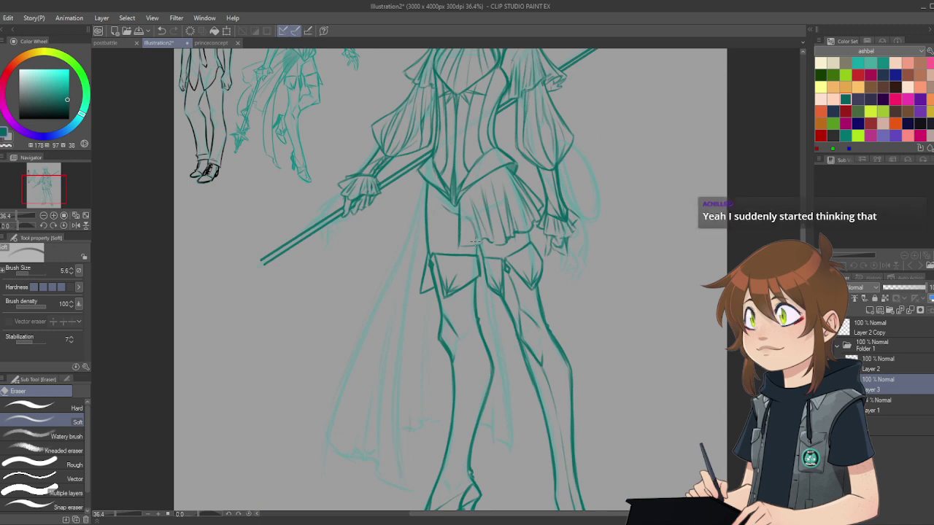
scroll(450, 279, down, 1)
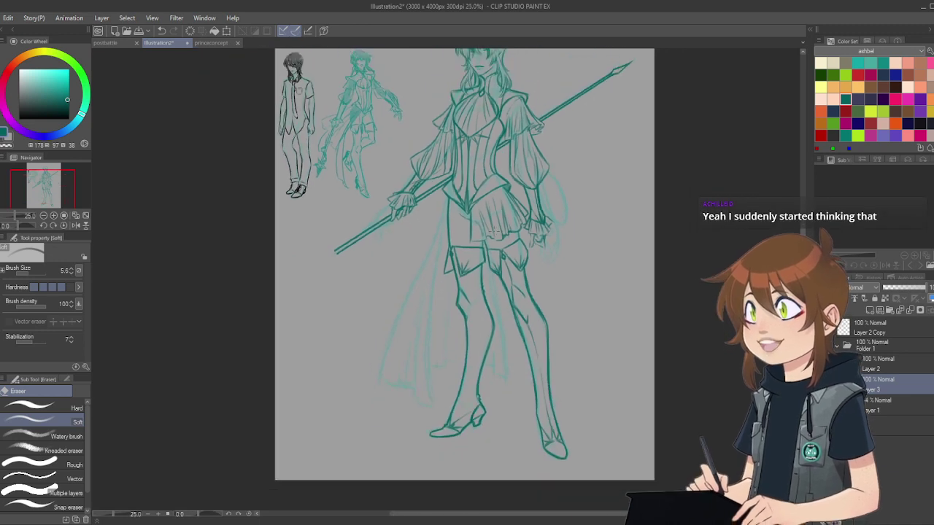
scroll(495, 232, down, 1)
scroll(433, 200, up, 1)
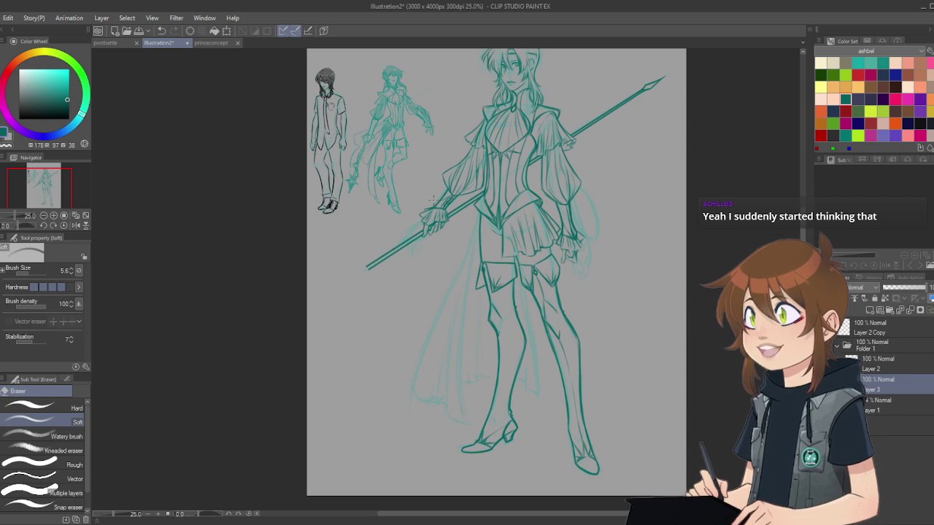
scroll(475, 241, down, 3)
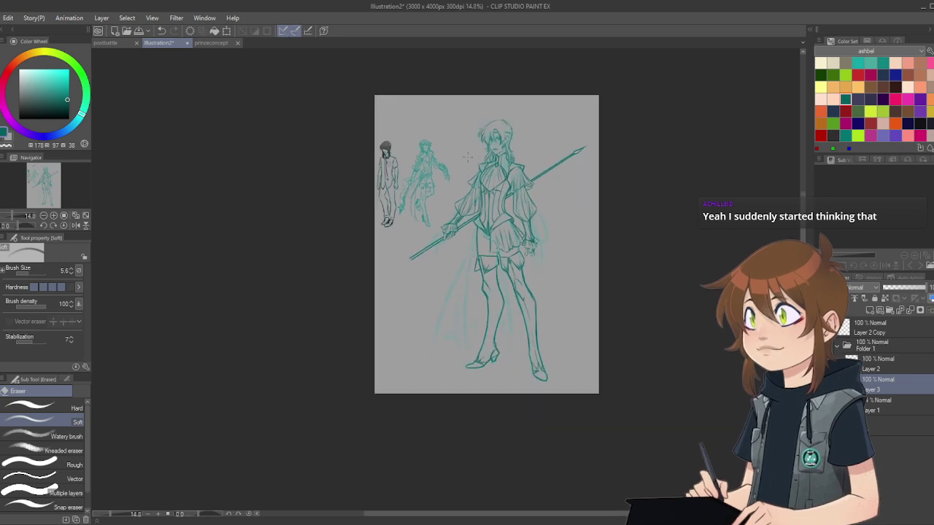
scroll(471, 129, up, 2)
scroll(452, 274, down, 1)
scroll(396, 314, up, 4)
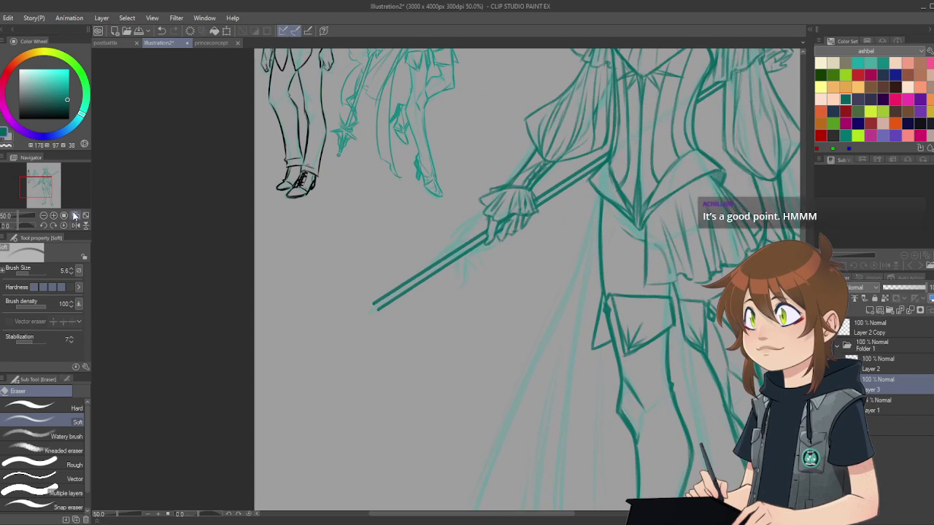
Step: Rotate the canvas to 70° and set the Design pencil to size 16 for drawing the lower spear end
click(53, 224)
click(53, 224)
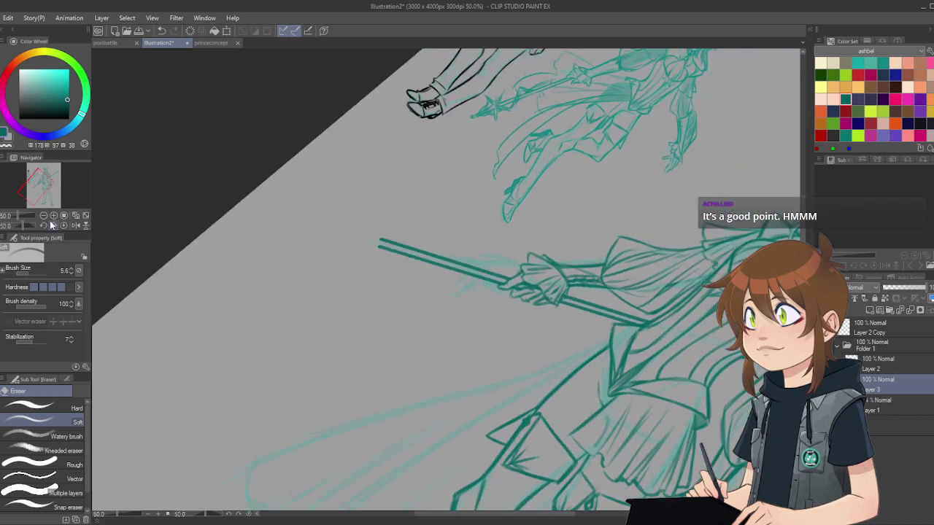
click(53, 224)
click(54, 224)
key(p)
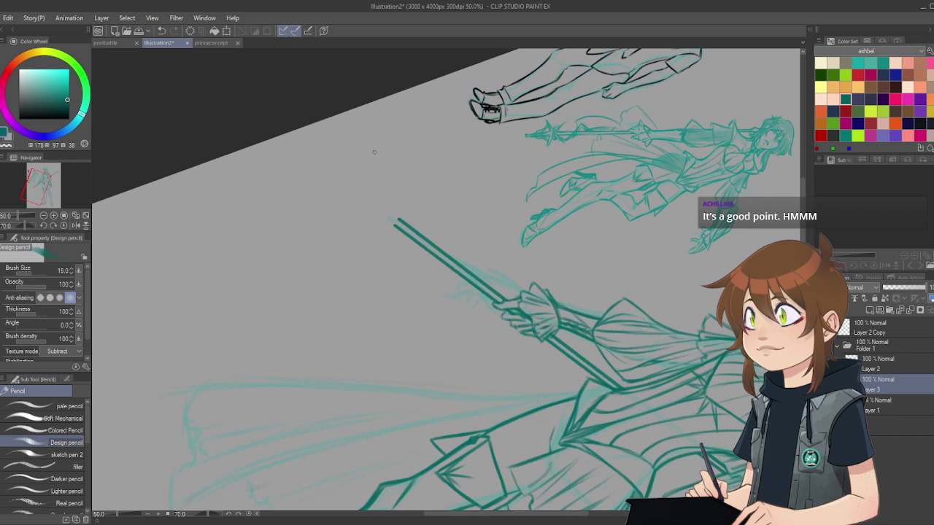
key(])
Step: Try a curved blade edge at the spear's lower end on Layer 3 and undo it
drag(365, 168, 393, 227)
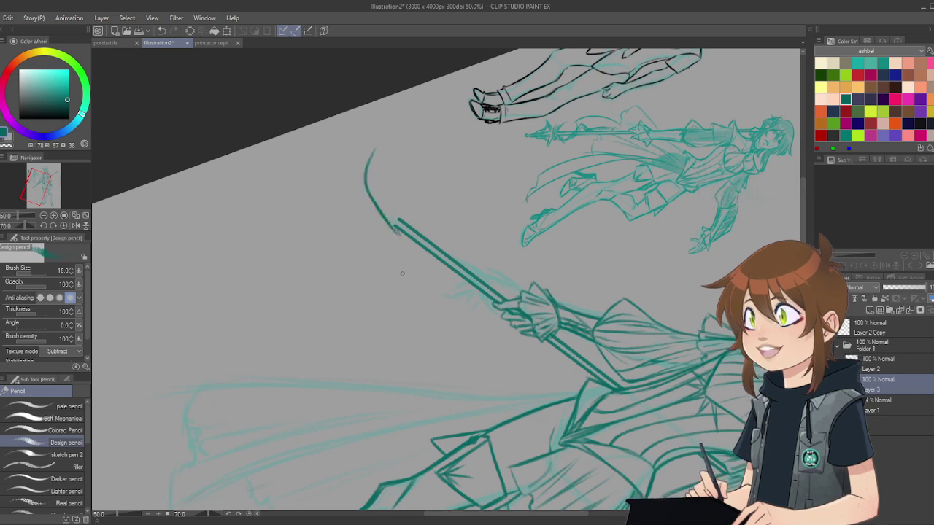
key(ctrl+z)
key(ctrl+z)
key(ctrl+z)
key(ctrl+z)
key(ctrl+z)
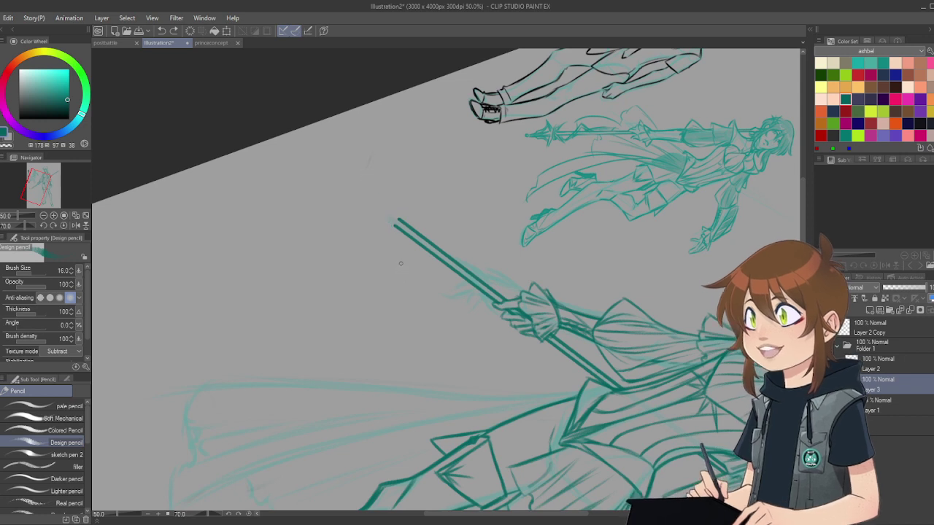
Step: Select Layer 2 and rotate the canvas to 110° so the spear's lower end points upward for drawing
click(879, 362)
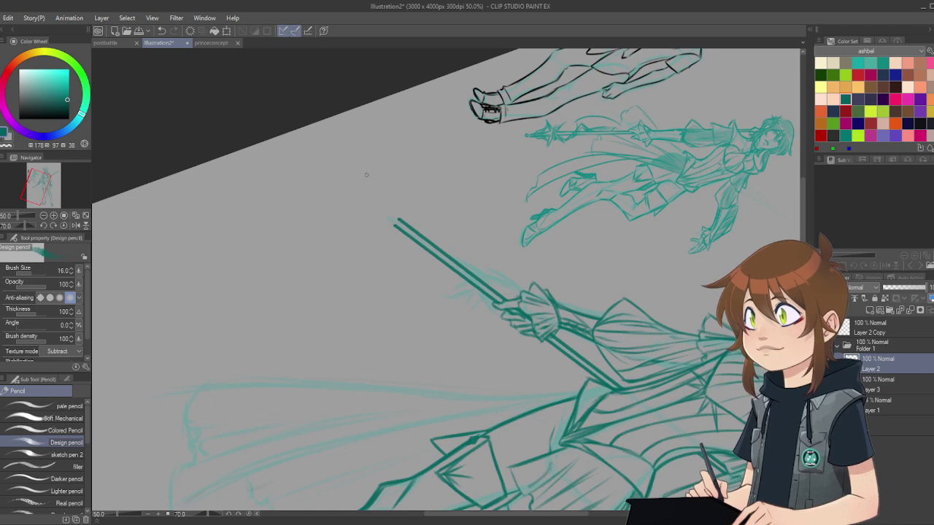
click(54, 225)
click(54, 226)
click(54, 225)
click(54, 226)
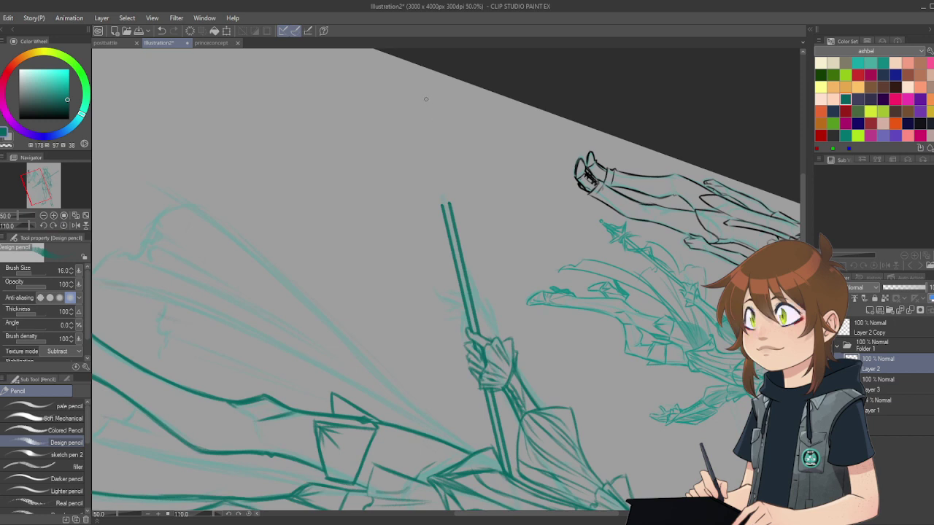
Step: Try a curved, pointed blade outline with a small collar joint at the end of the spear shaft
mouse_move(427, 105)
mouse_down()
mouse_move(460, 168)
mouse_move(446, 154)
mouse_move(464, 170)
mouse_move(456, 165)
mouse_move(455, 187)
mouse_move(465, 172)
mouse_move(451, 198)
mouse_up()
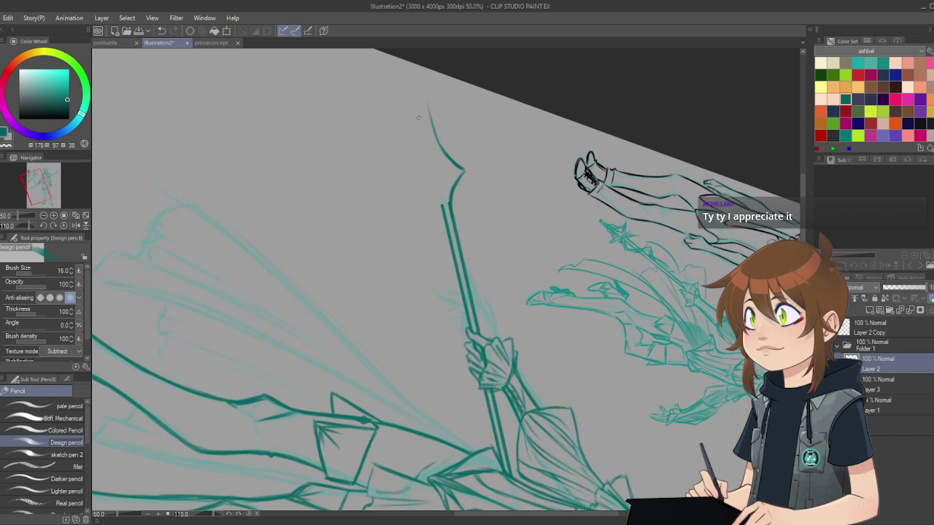
drag(421, 120, 419, 177)
mouse_move(440, 204)
mouse_down()
mouse_move(416, 185)
mouse_move(423, 188)
mouse_up()
drag(439, 207, 444, 220)
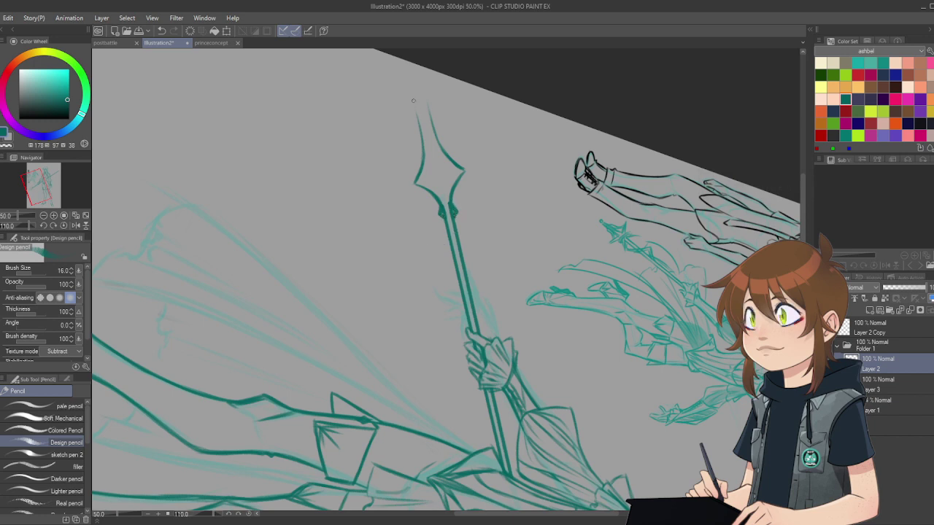
Step: Try narrowing the blade's tip with extra strokes and trim the excess with the Soft eraser at size 136.3
mouse_move(424, 162)
mouse_down()
mouse_move(418, 122)
mouse_move(435, 140)
mouse_up()
drag(426, 108, 443, 151)
key(e)
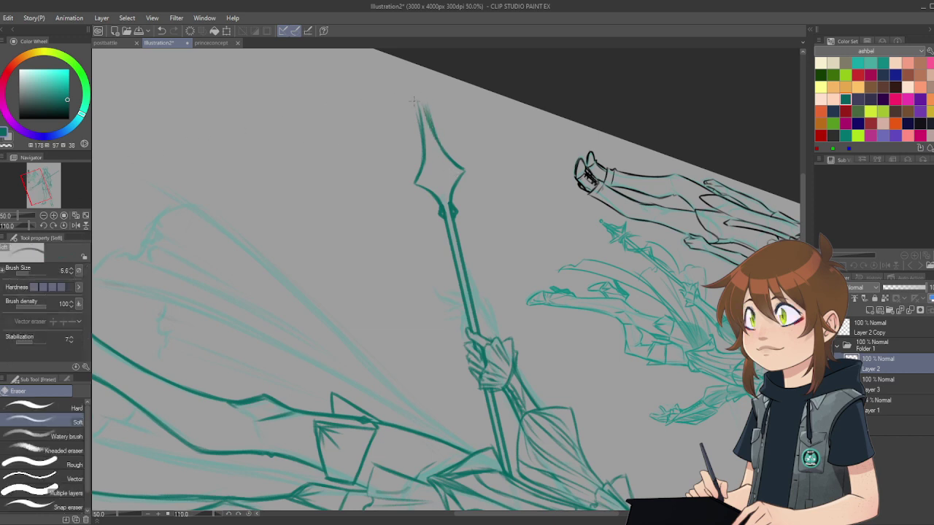
click(34, 270)
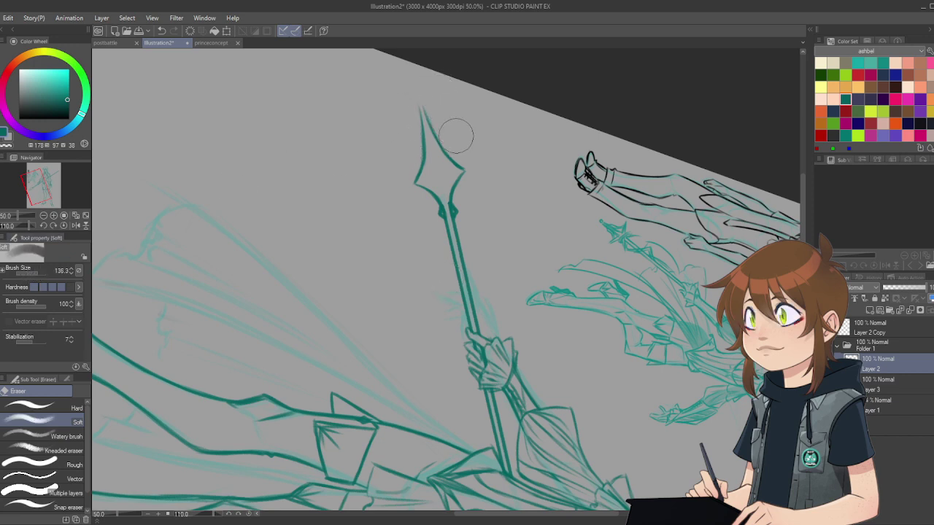
key(p)
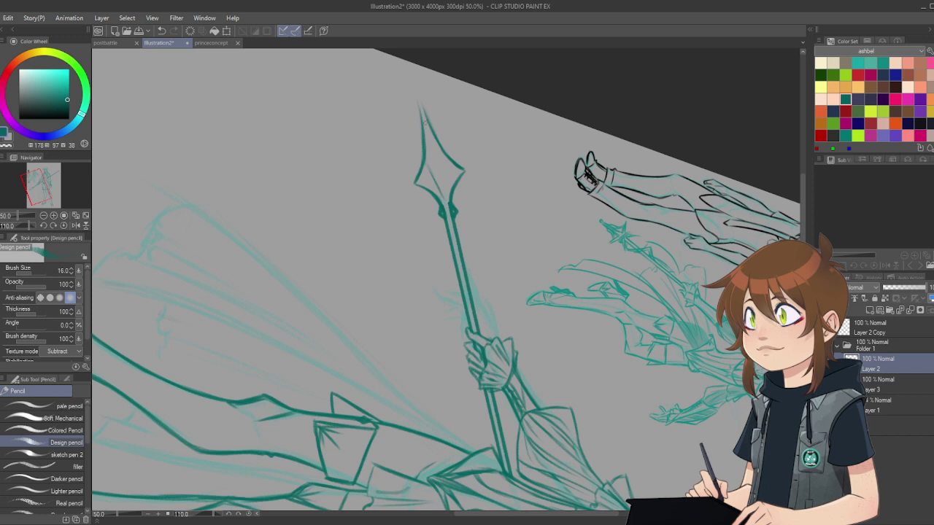
Step: Try ridge lines fanning out inside the blade and reinforce its pointed tip
drag(432, 147, 445, 197)
mouse_move(447, 162)
mouse_down()
mouse_move(434, 185)
mouse_move(418, 177)
mouse_move(441, 199)
mouse_move(459, 168)
mouse_move(445, 192)
mouse_up()
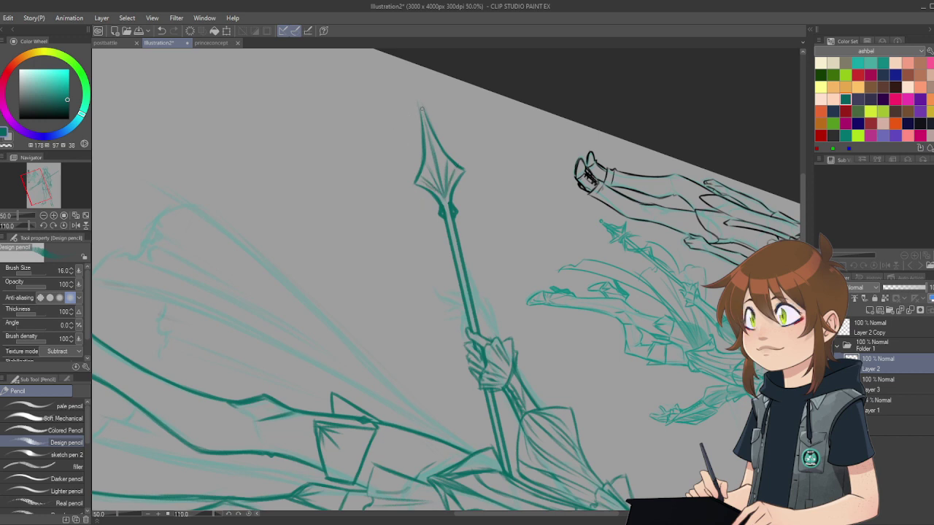
drag(419, 103, 425, 148)
Step: Erase the whole trial blade with the Soft eraser at size 82.4 and return to the Design pencil
key(e)
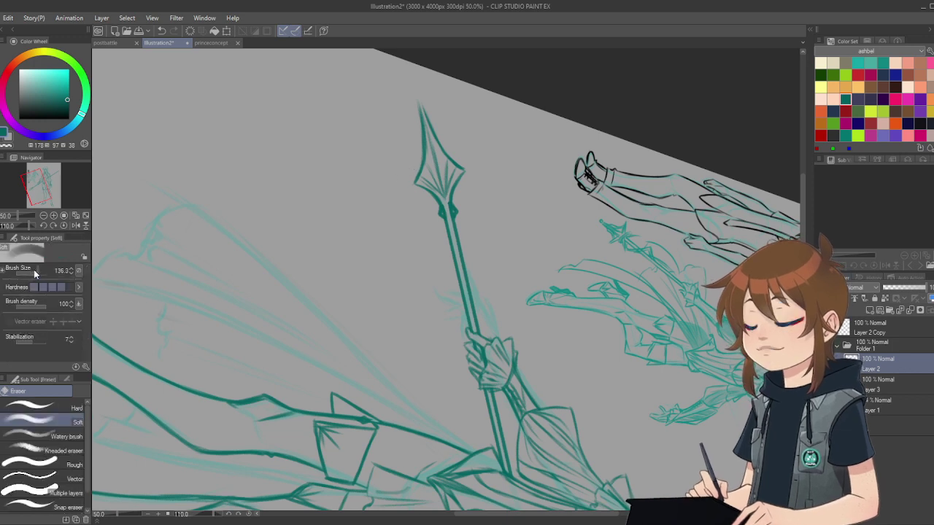
mouse_move(423, 106)
mouse_down()
mouse_move(412, 131)
mouse_move(424, 153)
mouse_move(462, 160)
mouse_move(450, 209)
mouse_up()
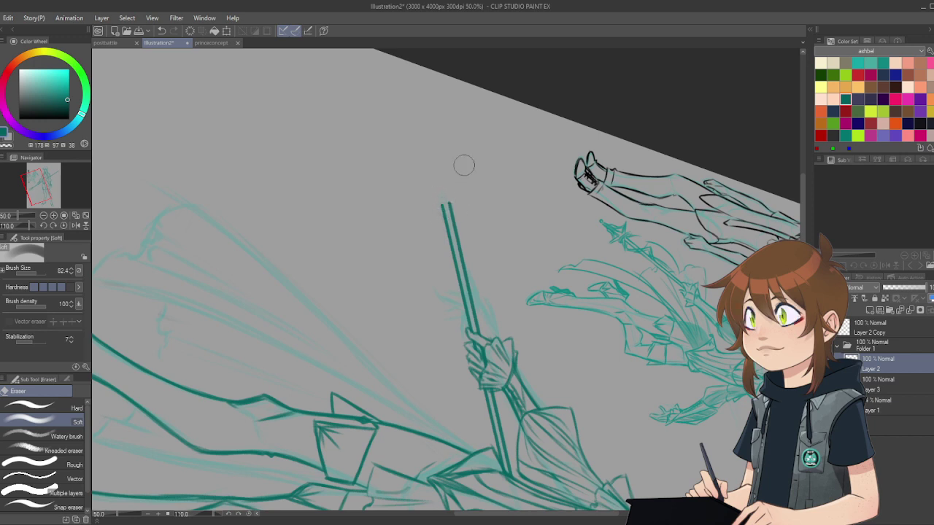
key(p)
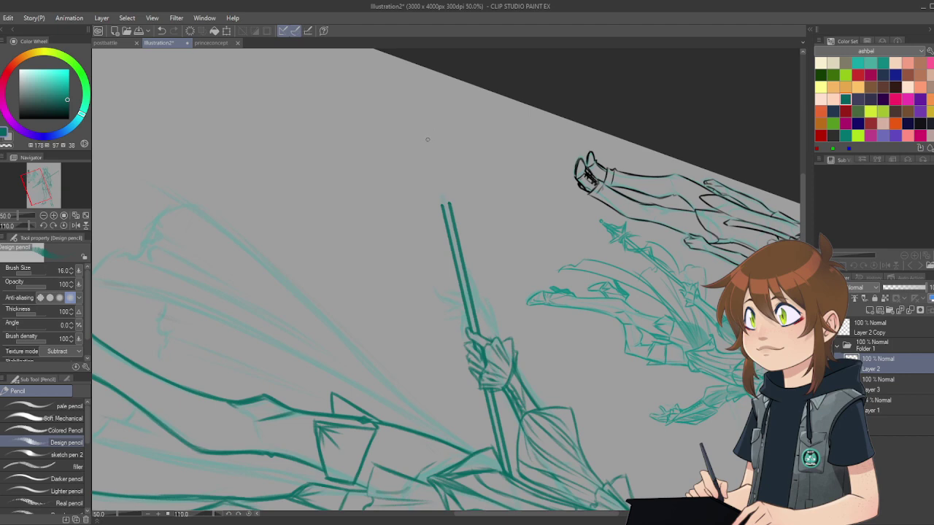
Step: Rotate the canvas to -40° and try a small double-lined diamond blade at the shaft's end
click(64, 226)
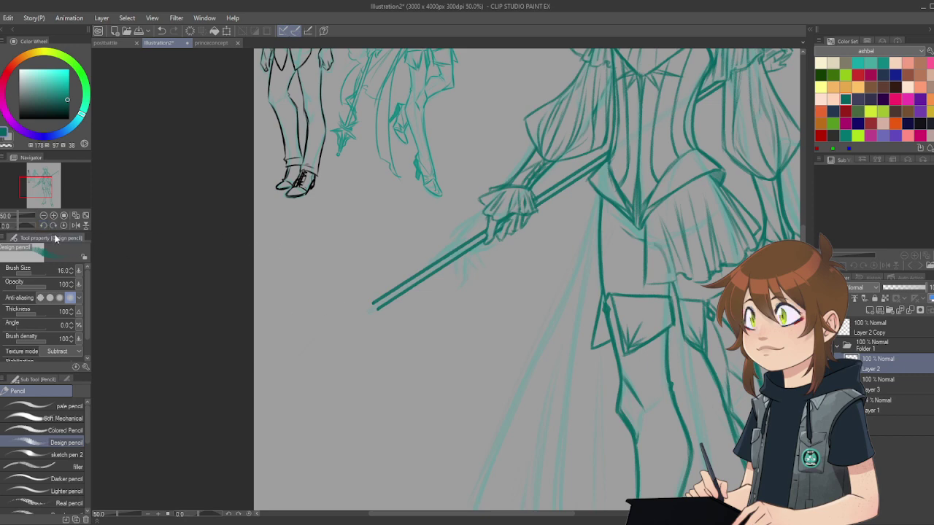
drag(44, 226, 42, 228)
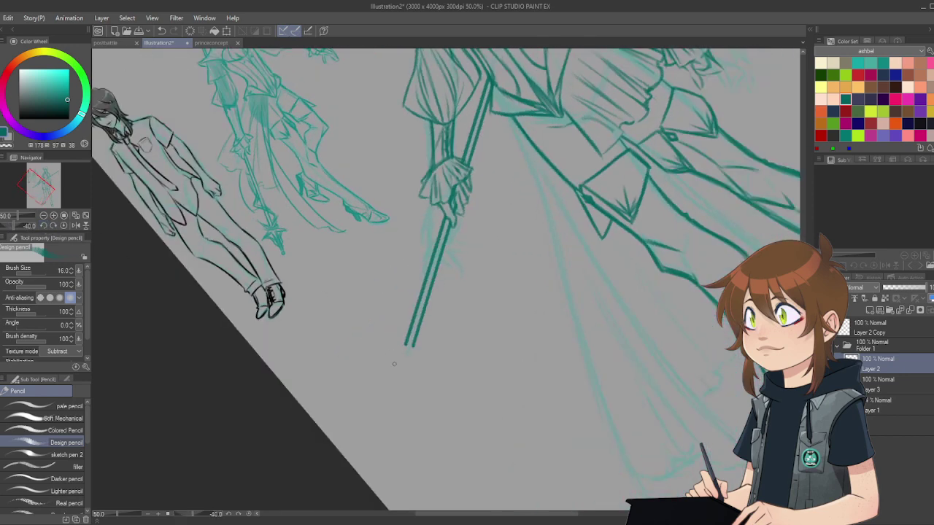
drag(385, 370, 396, 416)
drag(385, 371, 397, 422)
mouse_move(387, 369)
mouse_down()
mouse_move(395, 403)
mouse_move(387, 365)
mouse_move(394, 396)
mouse_move(403, 348)
mouse_move(384, 364)
mouse_move(407, 339)
mouse_move(388, 366)
mouse_move(406, 349)
mouse_move(392, 364)
mouse_move(398, 396)
mouse_up()
mouse_move(407, 350)
mouse_down()
mouse_move(421, 378)
mouse_move(397, 418)
mouse_up()
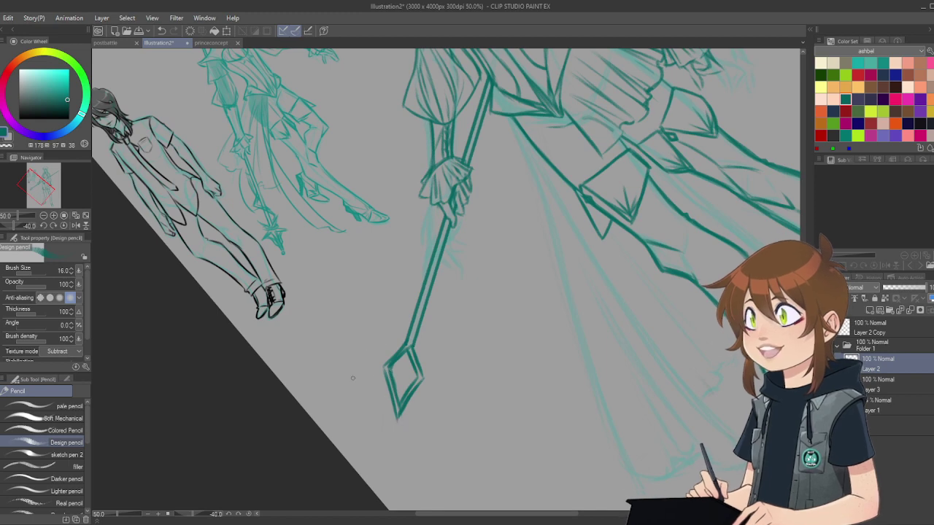
Step: Reset the canvas rotation, erase the diamond blade with the Soft eraser, and return to the Design pencil
click(68, 225)
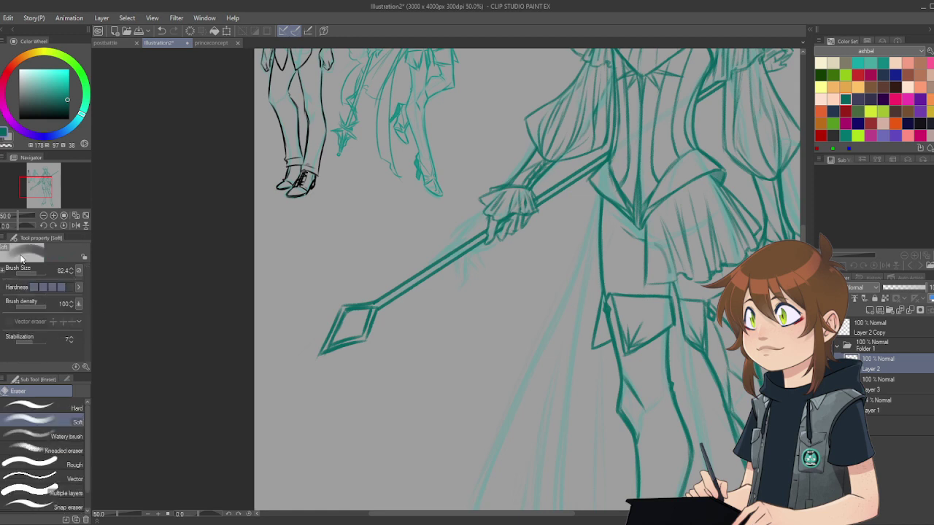
key(e)
drag(36, 273, 117, 285)
mouse_move(343, 321)
mouse_down()
mouse_move(309, 344)
mouse_move(374, 292)
mouse_up()
key(p)
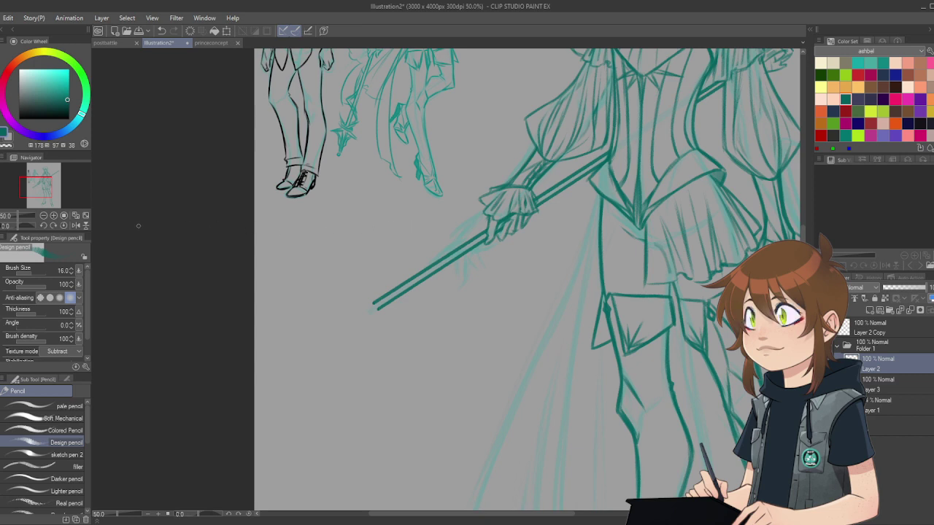
Step: Rotate the canvas to 110° and draw a longer curved blade outline that flares again into a pointed collar along the shaft
click(54, 225)
click(55, 226)
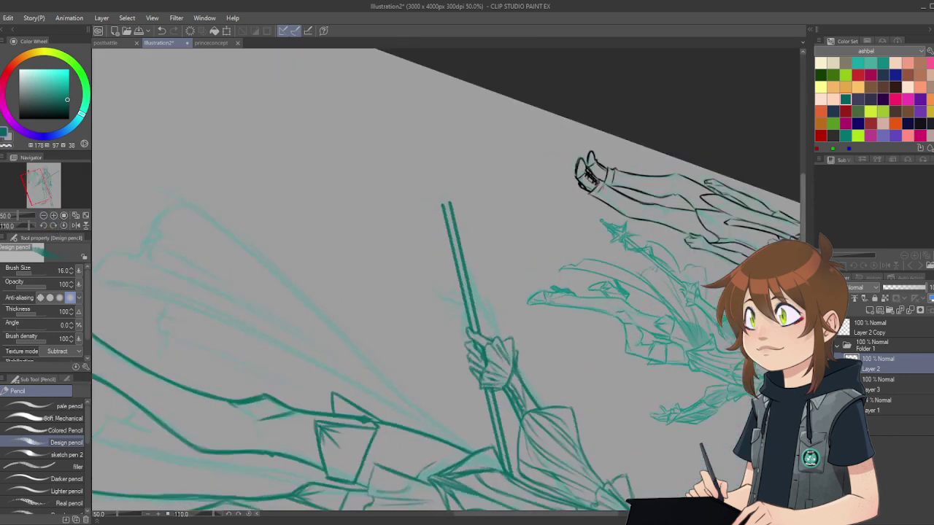
drag(803, 208, 803, 195)
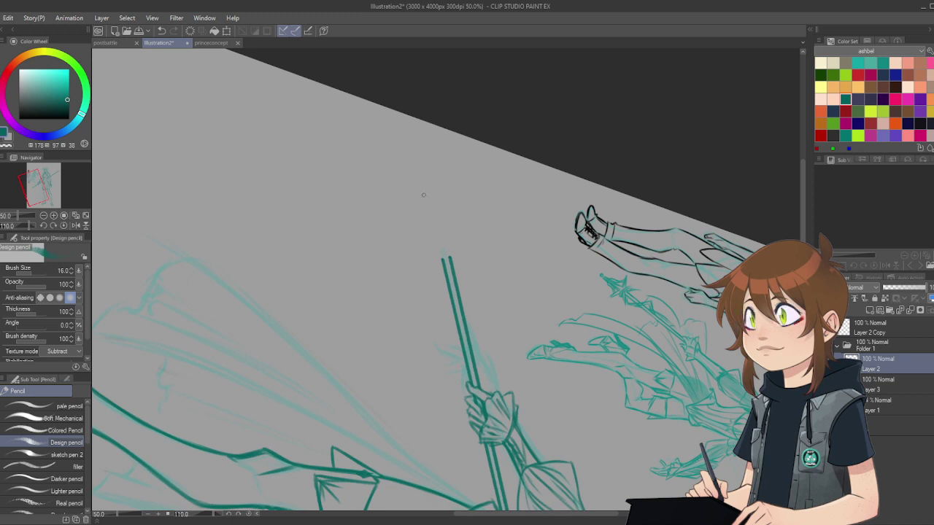
mouse_move(422, 168)
mouse_down()
mouse_move(412, 227)
mouse_move(439, 266)
mouse_move(437, 254)
mouse_move(443, 304)
mouse_move(437, 295)
mouse_move(457, 326)
mouse_up()
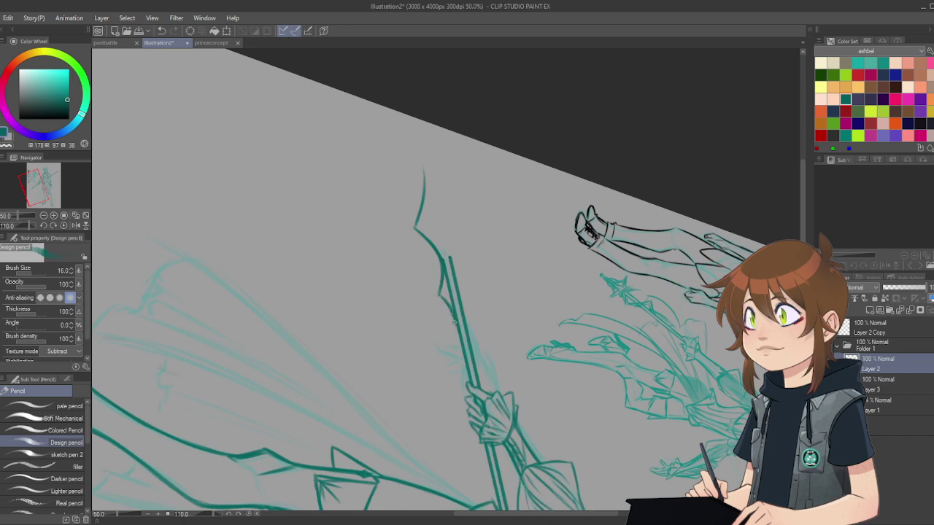
mouse_move(432, 165)
mouse_down()
mouse_move(462, 220)
mouse_move(450, 256)
mouse_up()
mouse_move(462, 219)
mouse_down()
mouse_move(451, 259)
mouse_move(470, 317)
mouse_up()
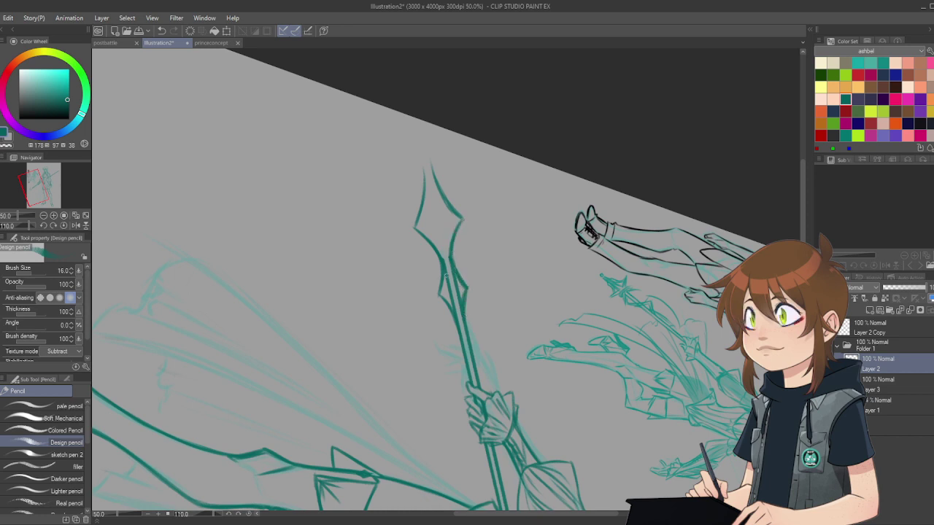
Step: Draw the inner contour lines following both edges of the blade and the narrow neck below it
mouse_move(447, 267)
mouse_down()
mouse_move(451, 303)
mouse_move(462, 289)
mouse_up()
mouse_move(424, 185)
mouse_down()
mouse_move(426, 227)
mouse_move(443, 259)
mouse_up()
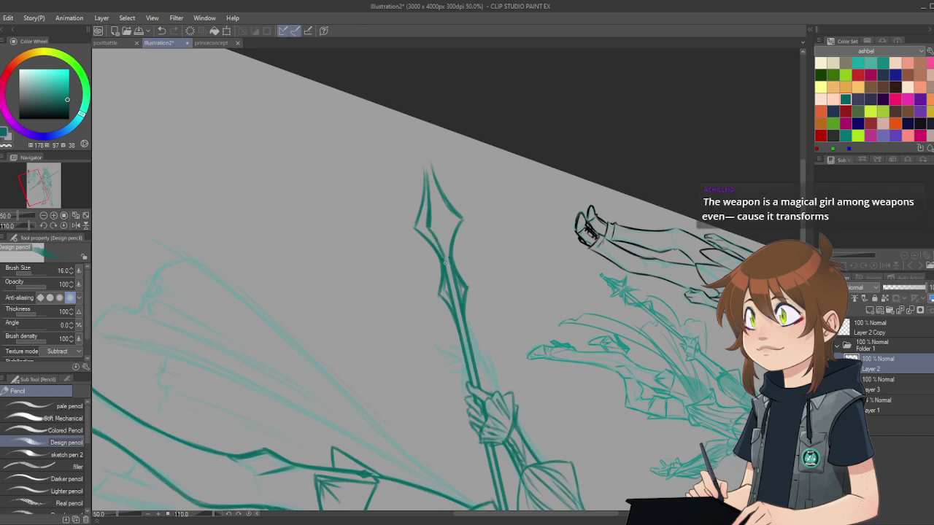
drag(431, 176, 449, 222)
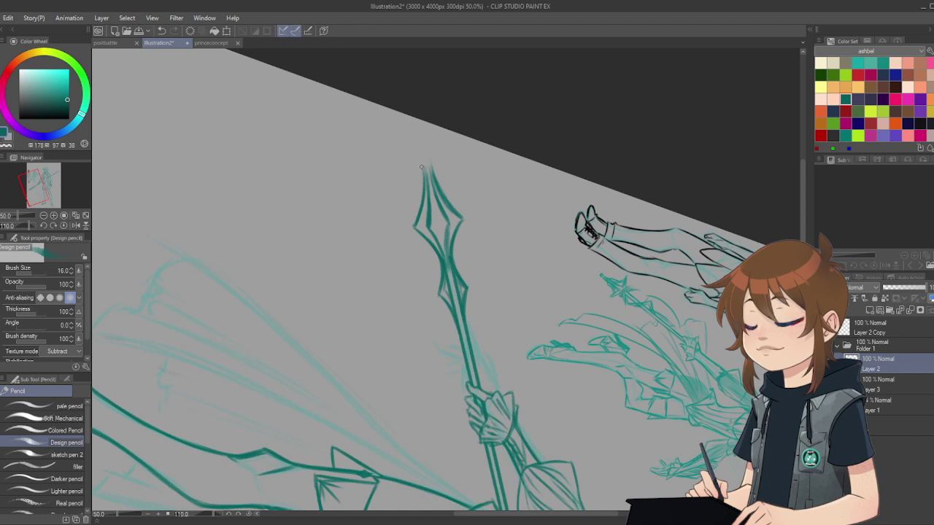
Step: Cap the blade with a small leaf-shaped point, sketch an elongated gem inside it, and reset the canvas rotation
drag(420, 147, 427, 184)
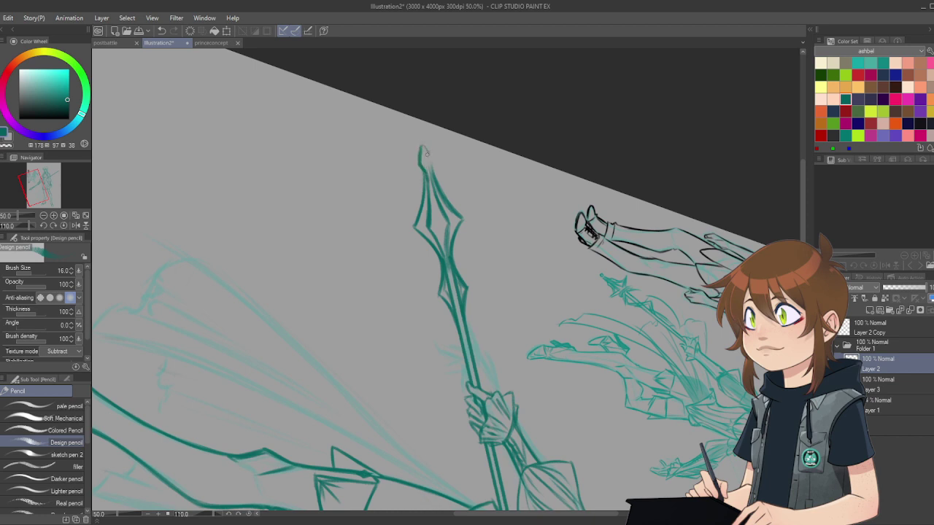
mouse_move(421, 145)
mouse_down()
mouse_move(420, 165)
mouse_move(433, 160)
mouse_move(429, 178)
mouse_up()
mouse_move(428, 169)
mouse_down()
mouse_move(431, 217)
mouse_move(440, 235)
mouse_move(433, 207)
mouse_move(443, 230)
mouse_up()
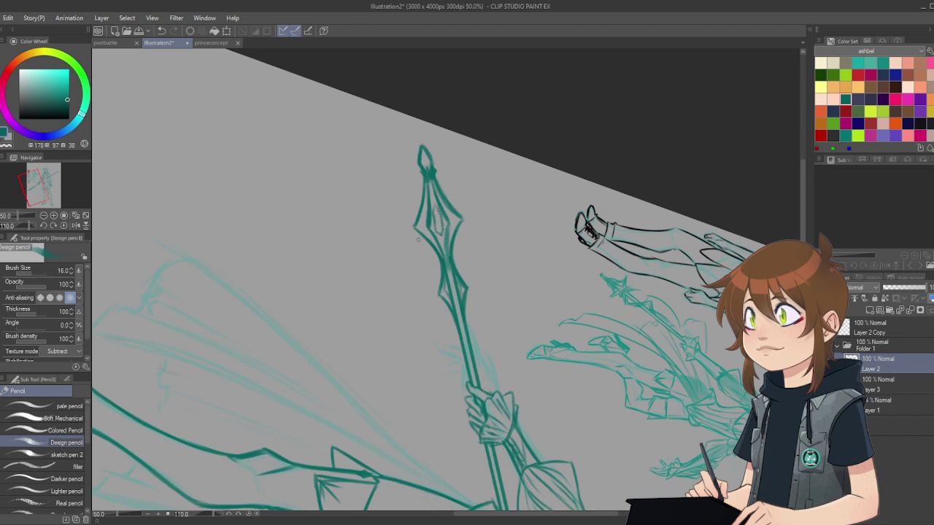
click(65, 225)
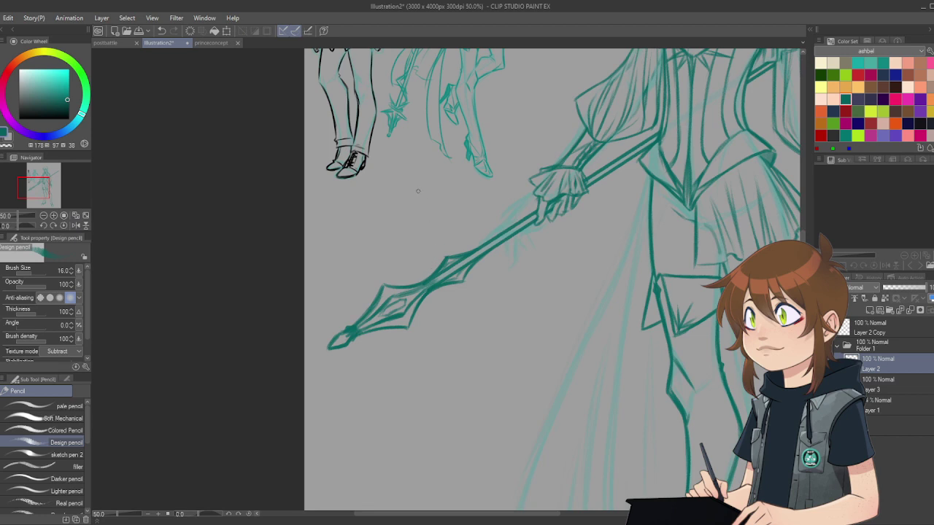
Step: Draw a long ribbon hanging from the shaft just behind the blade's collar, with curved sides and a wavy hem
scroll(437, 99, down, 5)
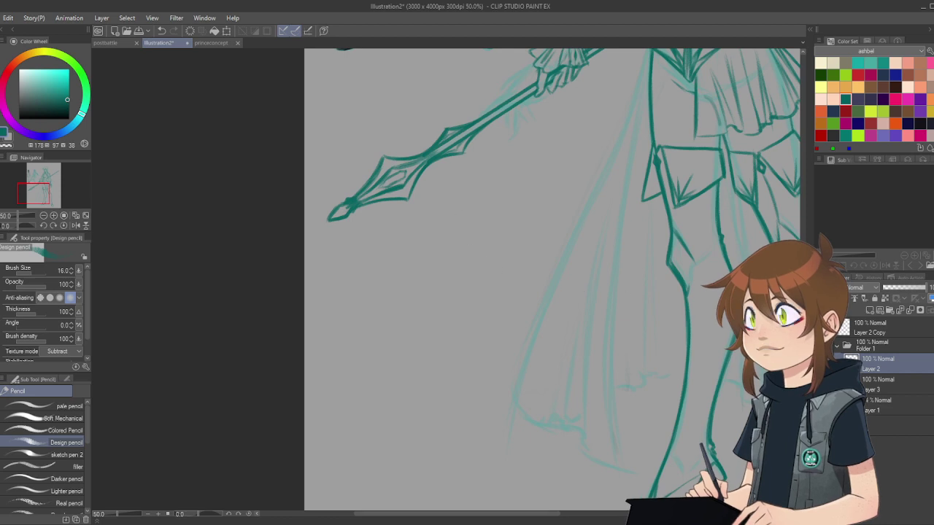
scroll(498, 220, up, 3)
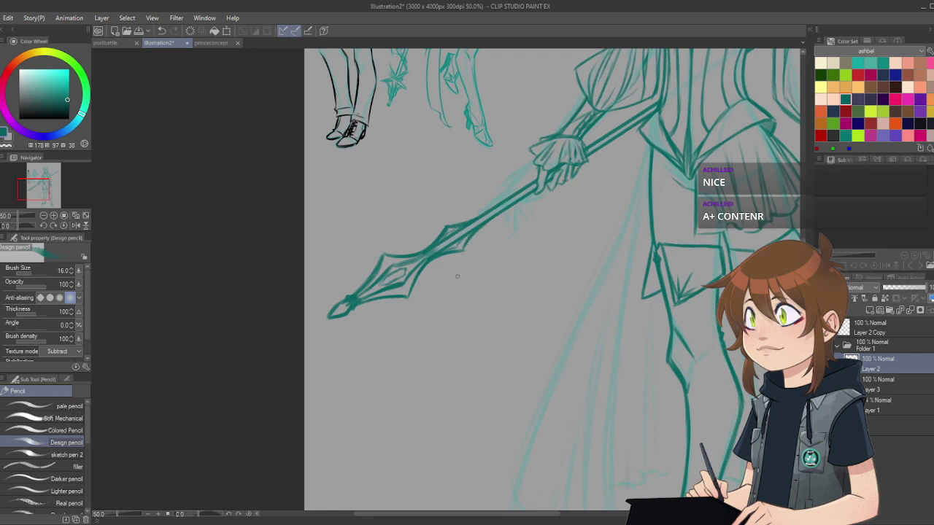
mouse_move(472, 229)
mouse_down()
mouse_move(448, 400)
mouse_move(448, 385)
mouse_up()
mouse_move(449, 350)
mouse_down()
mouse_move(450, 438)
mouse_move(467, 474)
mouse_up()
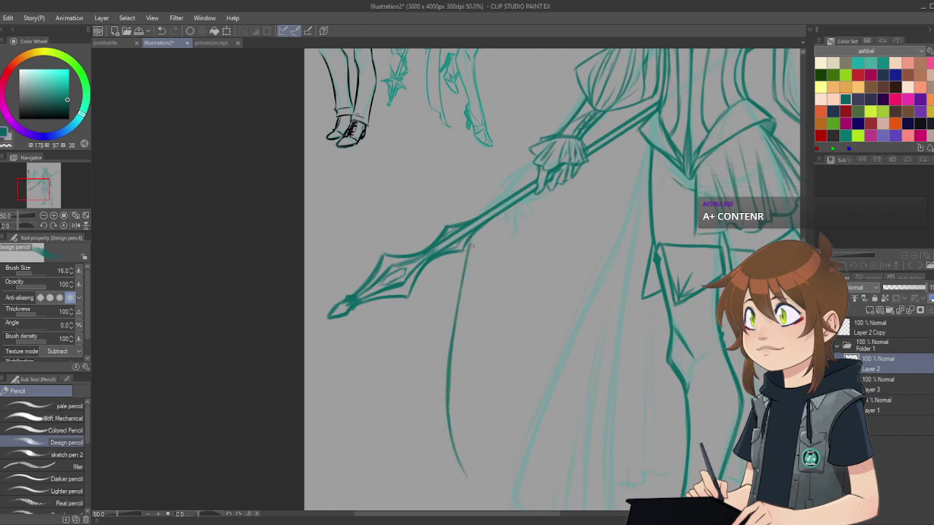
drag(471, 246, 515, 475)
mouse_move(461, 296)
mouse_down()
mouse_move(476, 468)
mouse_move(492, 484)
mouse_move(495, 464)
mouse_move(481, 468)
mouse_move(515, 475)
mouse_up()
drag(456, 458, 472, 460)
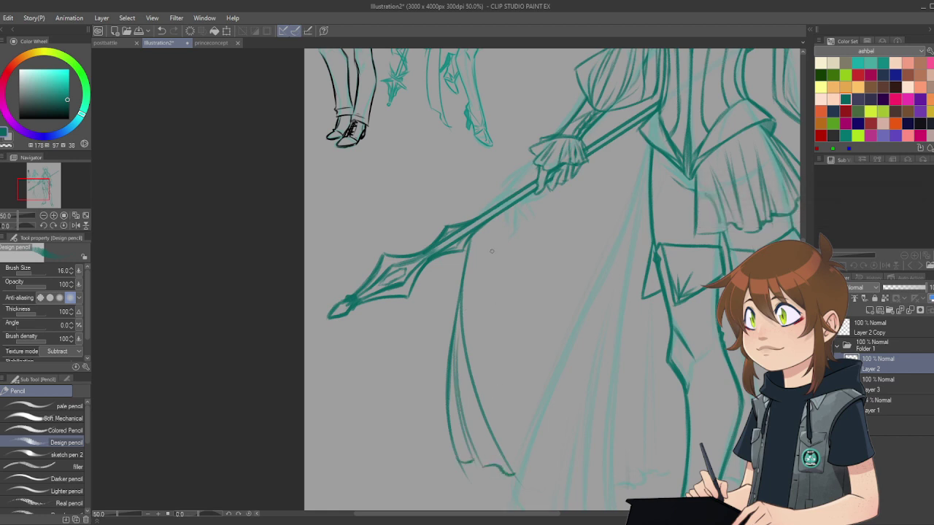
Step: Draw a second, shorter ribbon tail beside the first, ending in a small curled hem
drag(479, 234, 463, 408)
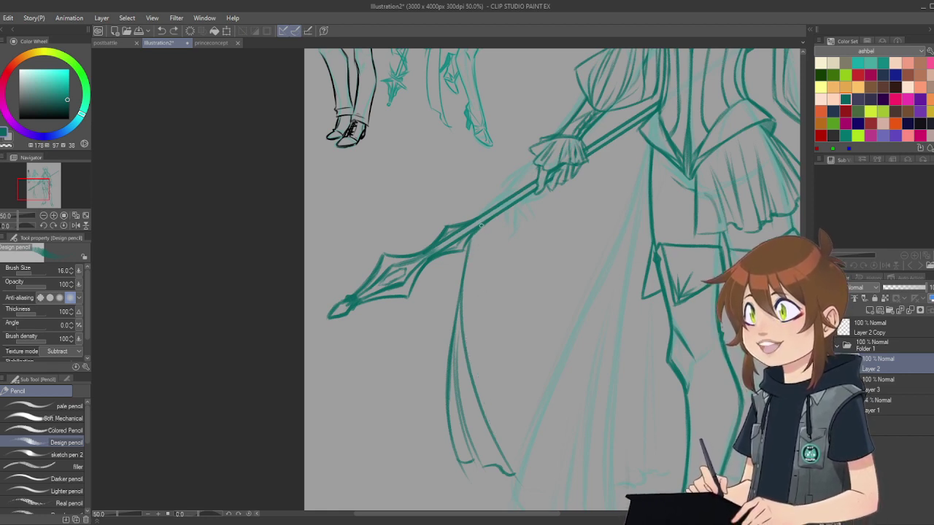
mouse_move(479, 245)
mouse_down()
mouse_move(480, 302)
mouse_move(504, 401)
mouse_up()
drag(491, 355, 515, 426)
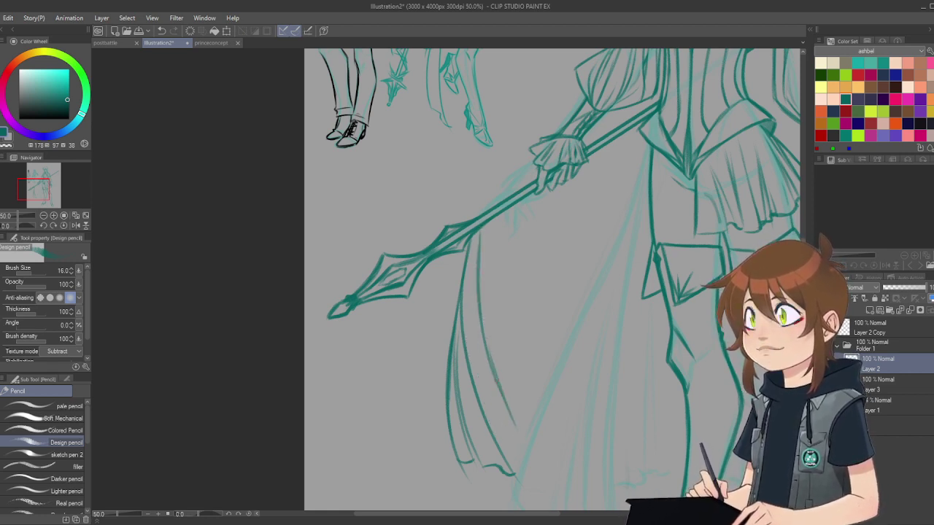
mouse_move(497, 381)
mouse_down()
mouse_move(505, 428)
mouse_move(515, 432)
mouse_up()
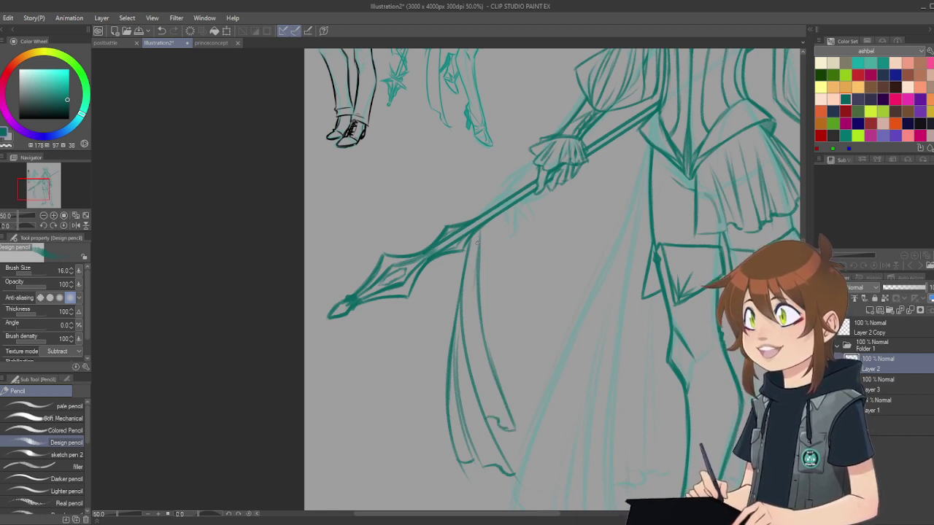
Step: Add thin fold lines running down the inside of both hanging ribbon tails
drag(476, 271, 490, 406)
drag(483, 373, 497, 422)
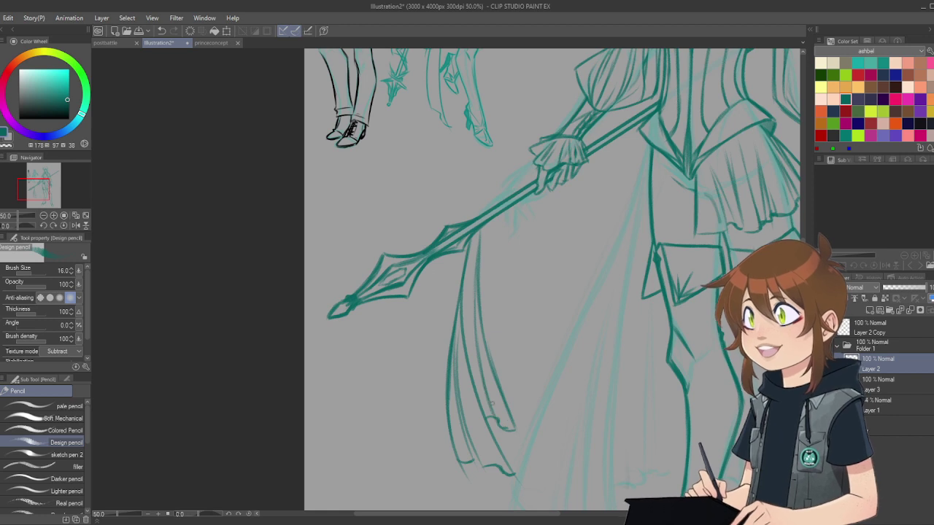
drag(473, 256, 468, 334)
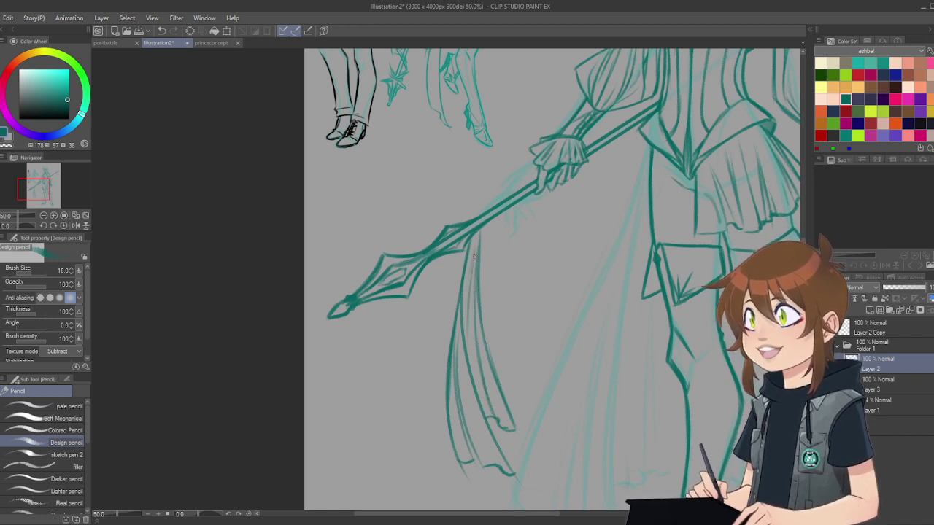
drag(471, 275, 467, 362)
drag(471, 330, 469, 370)
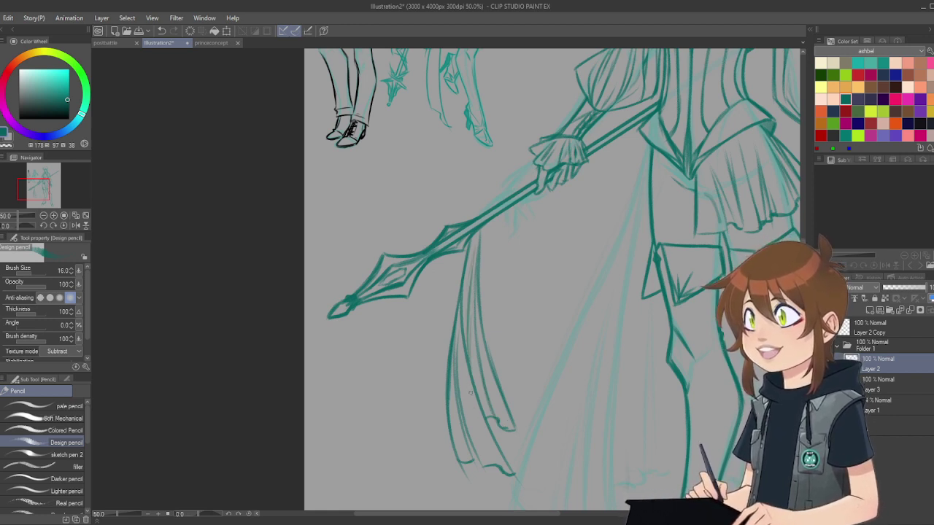
Step: Add the last fold and hem strokes to the hanging ribbon tails and draw a wrapped knot where they meet the shaft
drag(471, 403, 476, 426)
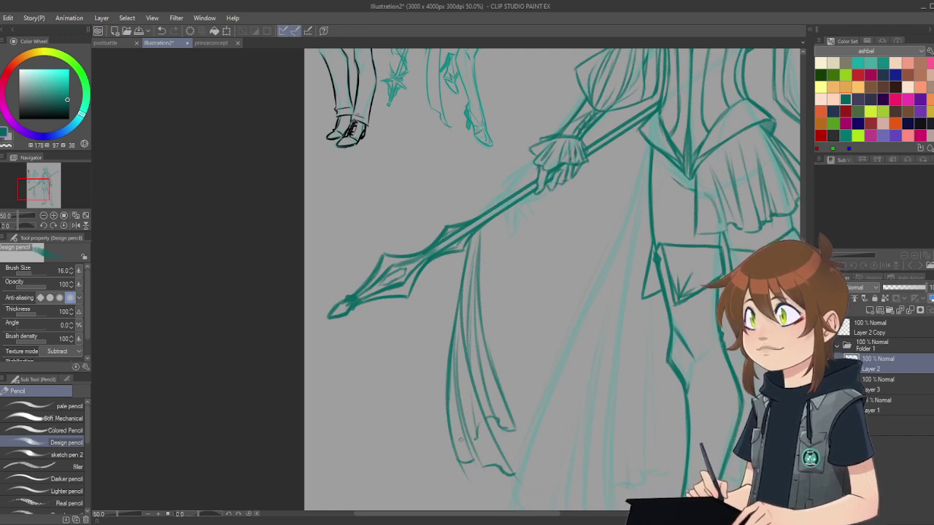
drag(463, 445, 462, 463)
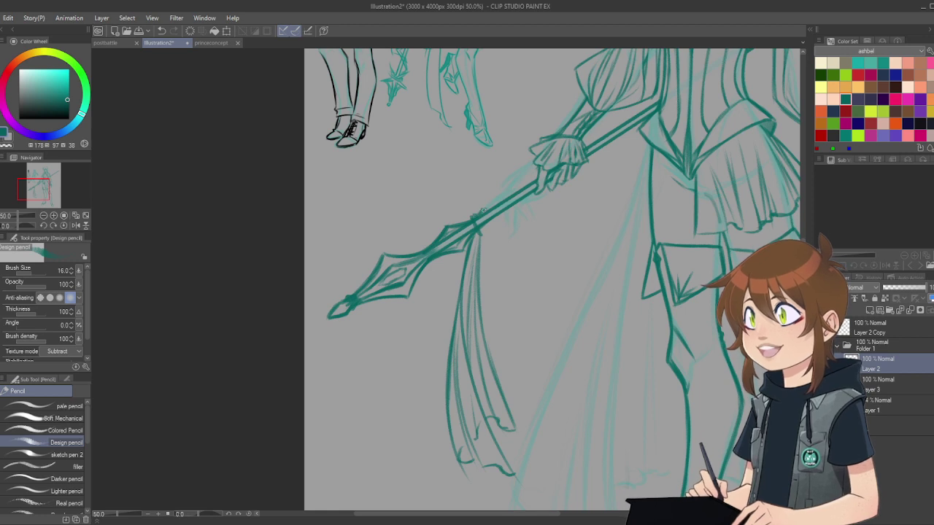
drag(486, 217, 484, 235)
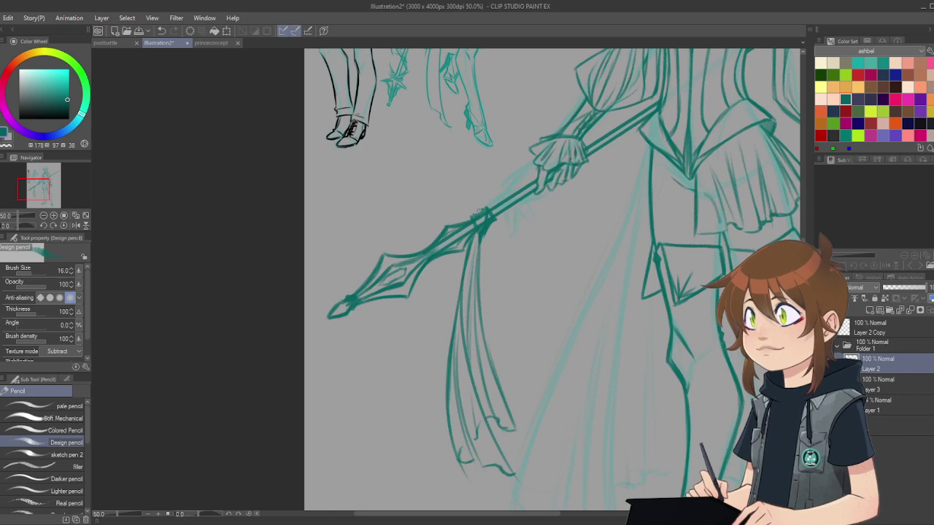
Step: Rotate the canvas and draw the upper edge of a draped ribbon swag curving from the shaft knot toward the hip
click(53, 225)
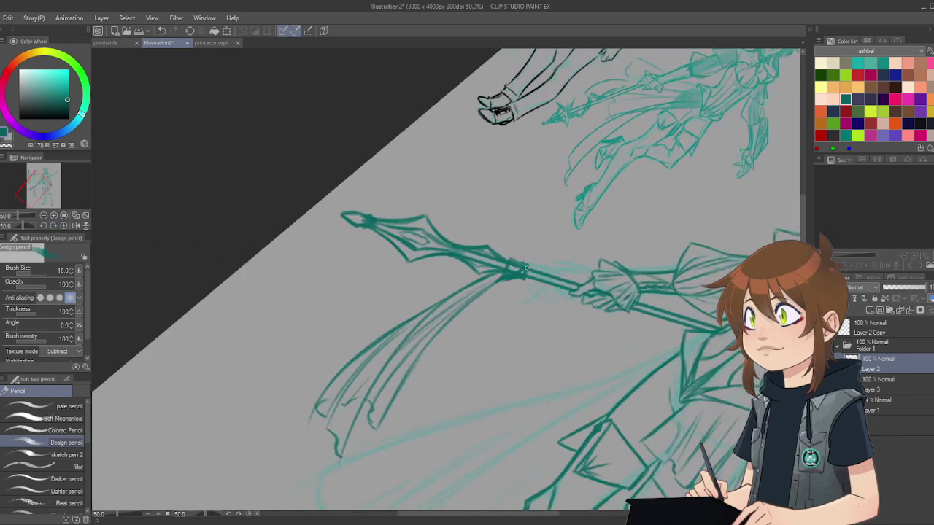
mouse_move(525, 268)
mouse_down()
mouse_move(529, 316)
mouse_move(580, 378)
mouse_up()
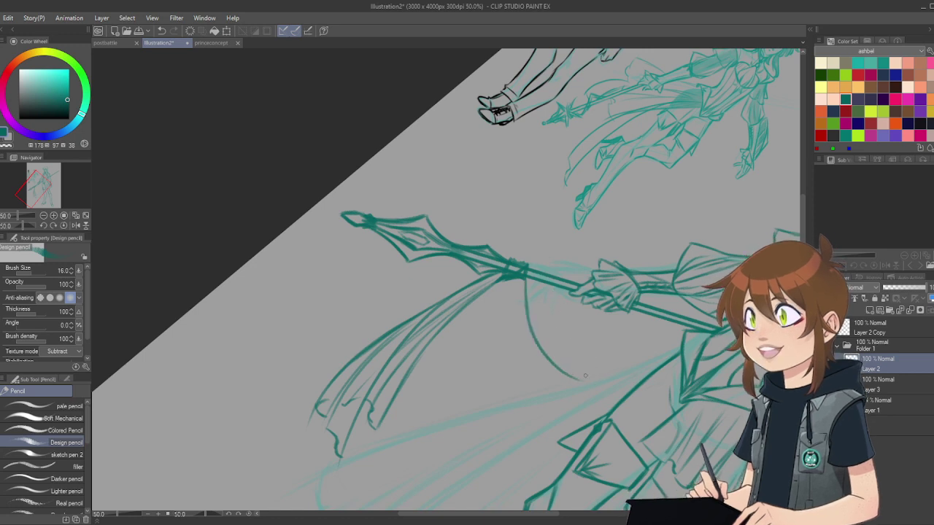
mouse_move(576, 379)
mouse_down()
mouse_move(618, 367)
mouse_move(595, 380)
mouse_move(619, 362)
mouse_move(643, 366)
mouse_up()
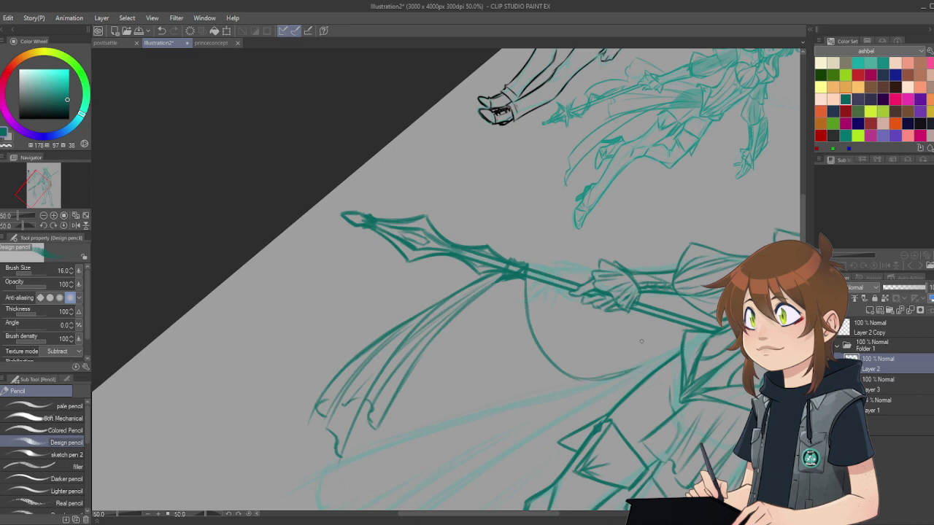
Step: Turn the canvas back and draw the swag's lower edge and first folds between the shaft knot and the hip
click(43, 225)
click(43, 225)
click(43, 226)
click(43, 225)
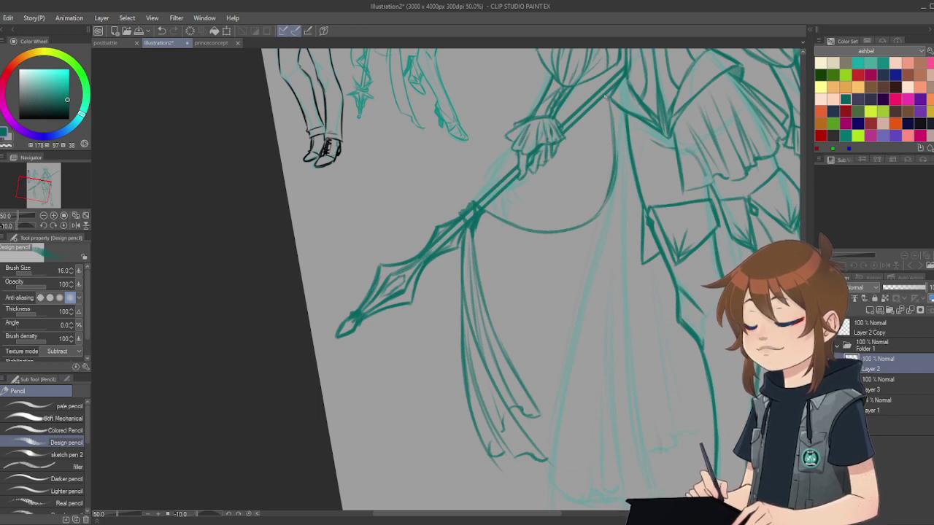
mouse_move(611, 95)
mouse_down()
mouse_move(623, 197)
mouse_move(616, 121)
mouse_move(614, 223)
mouse_move(616, 136)
mouse_move(610, 245)
mouse_up()
mouse_move(480, 209)
mouse_down()
mouse_move(524, 261)
mouse_move(547, 251)
mouse_move(512, 220)
mouse_up()
mouse_move(523, 253)
mouse_down()
mouse_move(543, 269)
mouse_move(514, 249)
mouse_move(547, 260)
mouse_move(533, 263)
mouse_move(572, 253)
mouse_move(521, 257)
mouse_move(612, 251)
mouse_move(592, 258)
mouse_move(604, 253)
mouse_move(621, 211)
mouse_up()
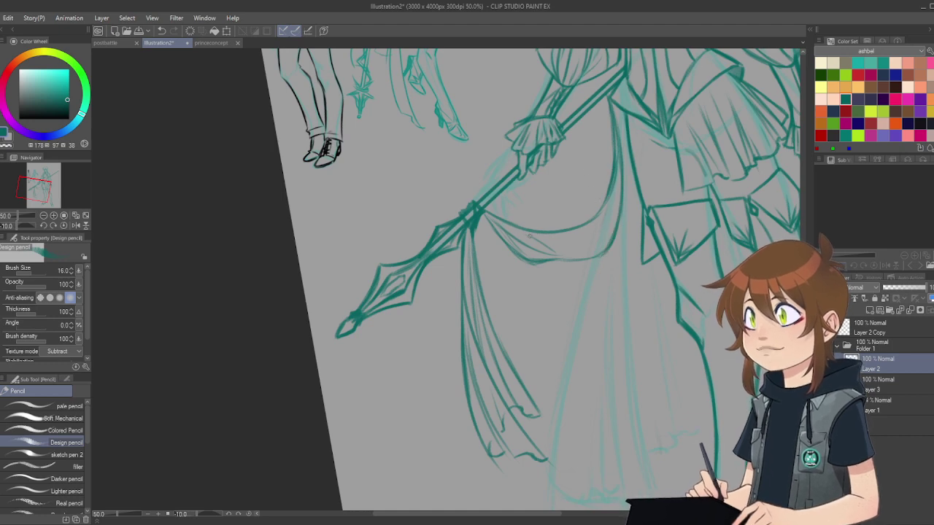
Step: Add fold lines along the draped swag and tie its hip end around the shaft, returning the canvas rotation to 0
click(54, 226)
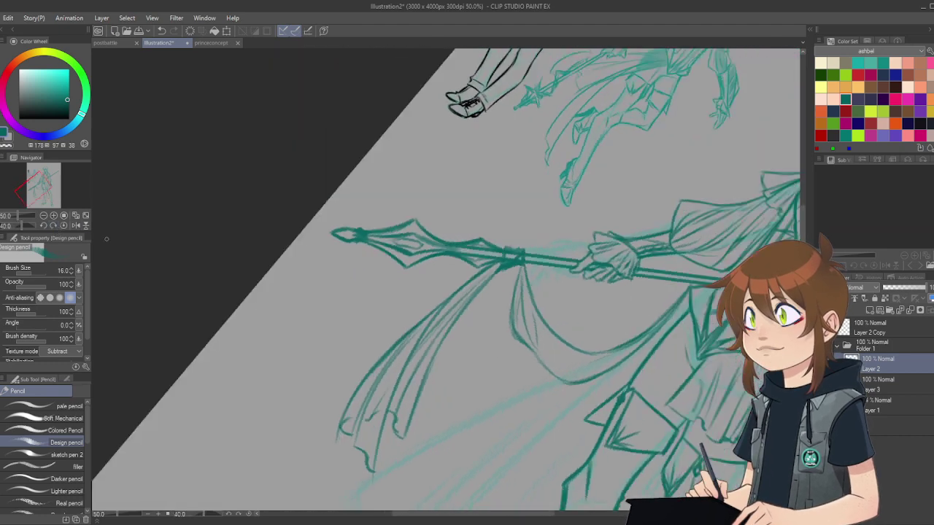
mouse_move(546, 329)
mouse_down()
mouse_move(566, 357)
mouse_move(597, 374)
mouse_up()
click(42, 225)
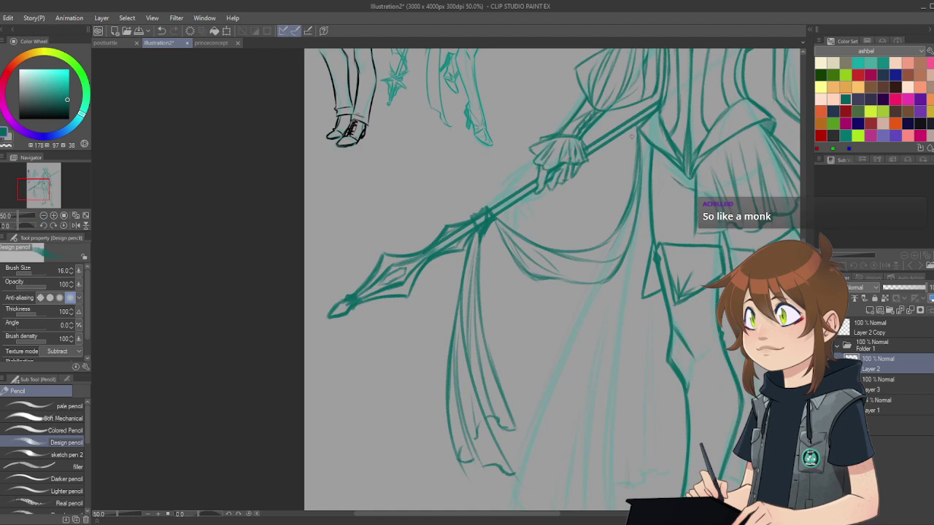
drag(632, 132, 617, 214)
drag(629, 162, 620, 213)
mouse_move(624, 208)
mouse_down()
mouse_move(626, 178)
mouse_move(606, 247)
mouse_up()
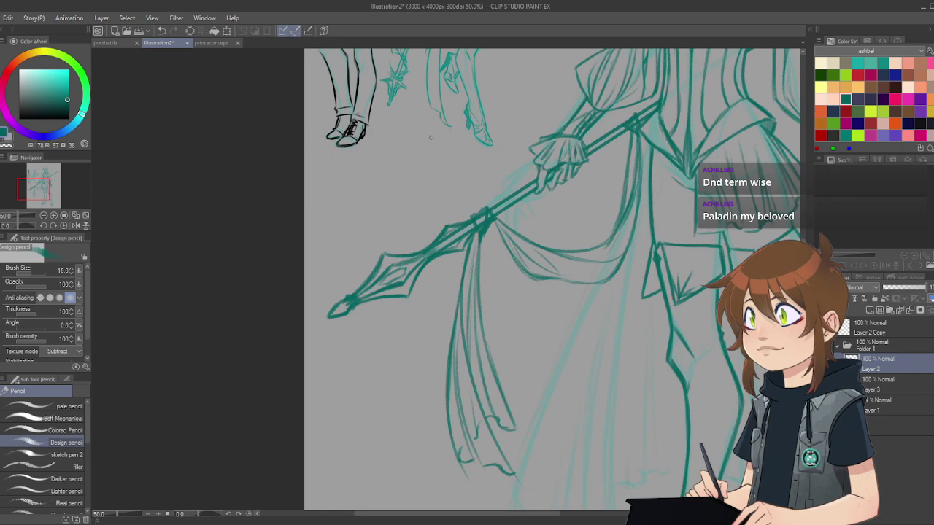
Step: Examine the full figure, the small reference sketches beside it and the upper-body details for overall balance
scroll(431, 137, down, 5)
scroll(473, 179, up, 3)
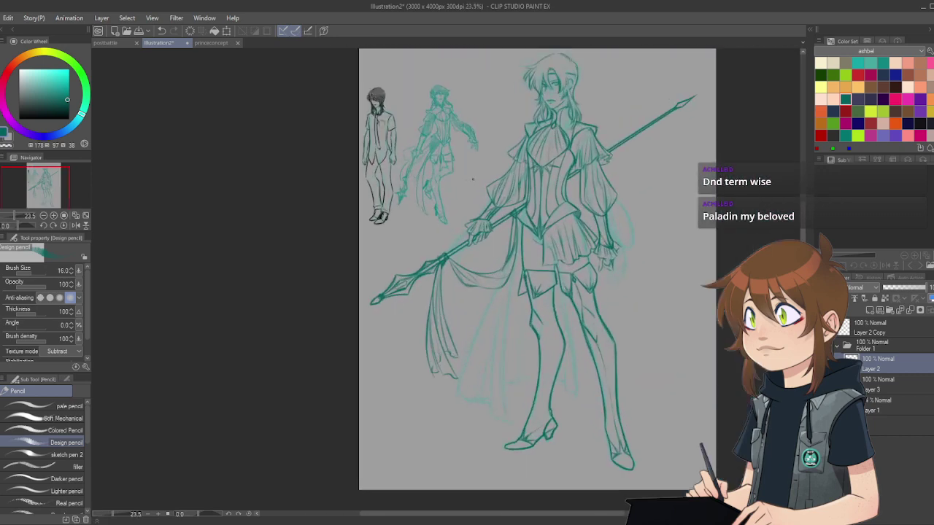
scroll(473, 183, down, 3)
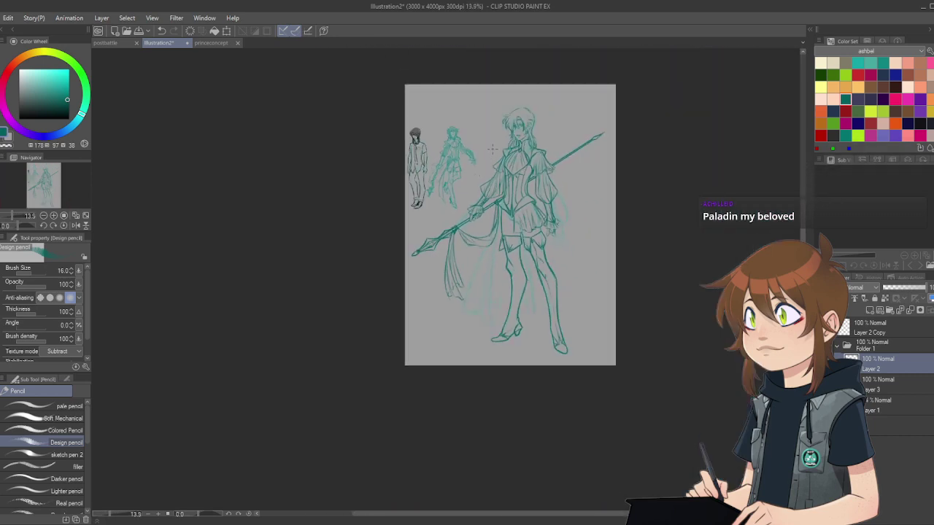
scroll(492, 151, up, 3)
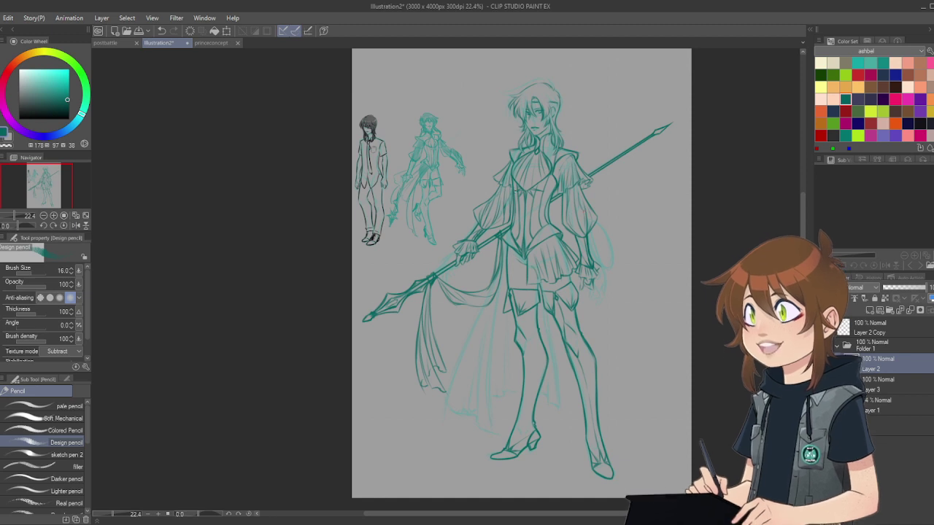
scroll(514, 203, down, 2)
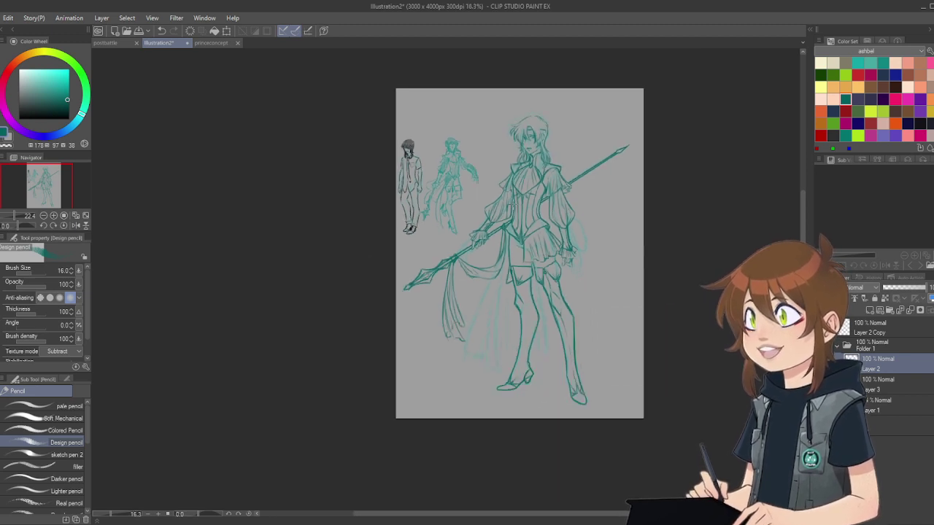
scroll(533, 218, up, 2)
scroll(514, 182, up, 1)
scroll(482, 171, down, 1)
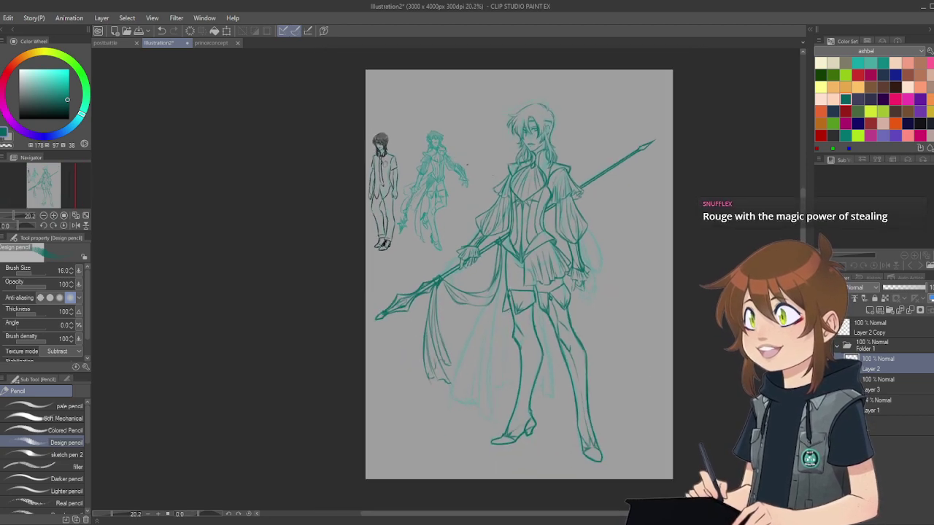
scroll(427, 149, up, 3)
scroll(409, 142, up, 3)
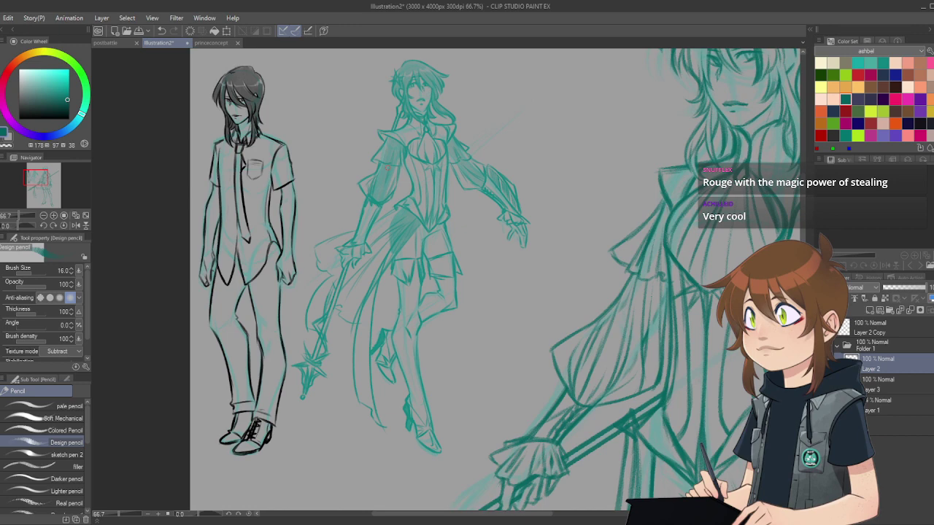
key(ctrl+minus)
scroll(572, 132, up, 5)
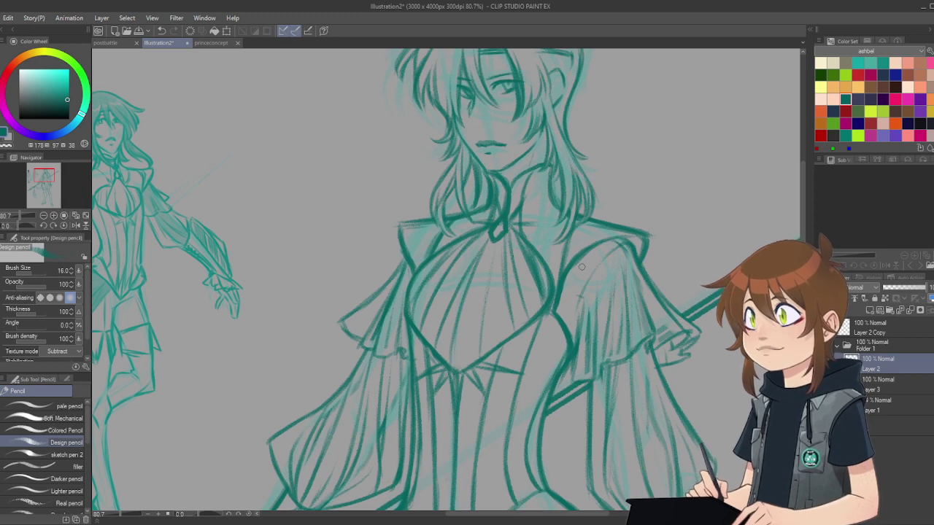
Step: Sketch a fan of five straight lines radiating from one point in the empty space between the head and spear tip
scroll(515, 231, down, 2)
scroll(516, 231, down, 4)
scroll(594, 142, up, 3)
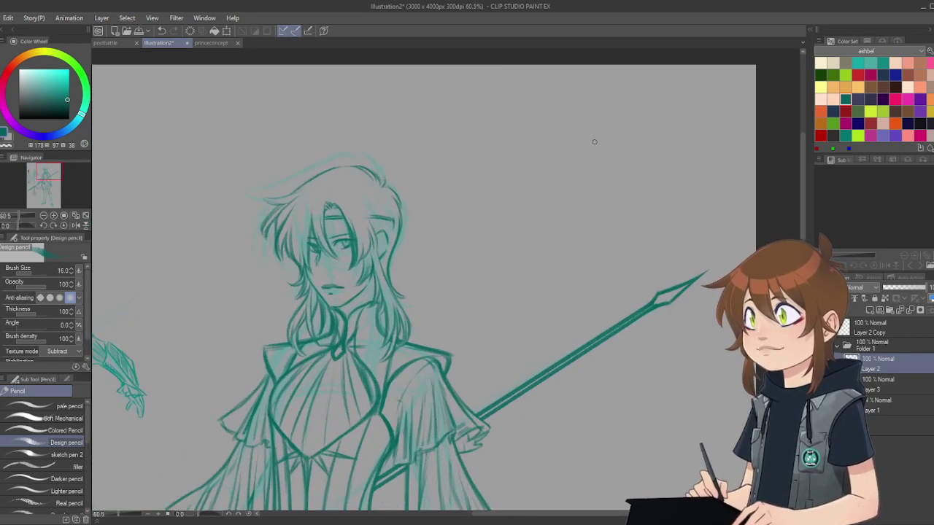
drag(544, 192, 543, 275)
mouse_move(503, 213)
mouse_down()
mouse_move(543, 276)
mouse_move(539, 268)
mouse_up()
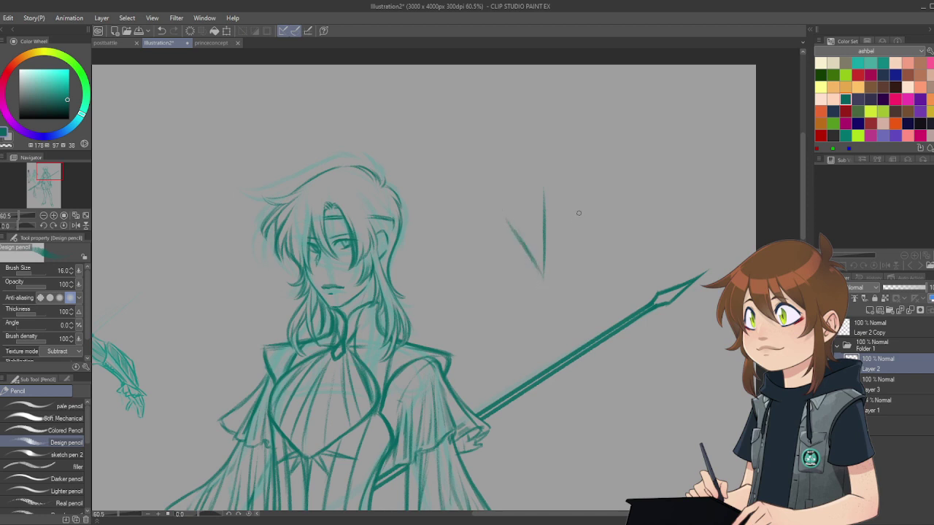
drag(579, 215, 549, 270)
drag(476, 250, 540, 276)
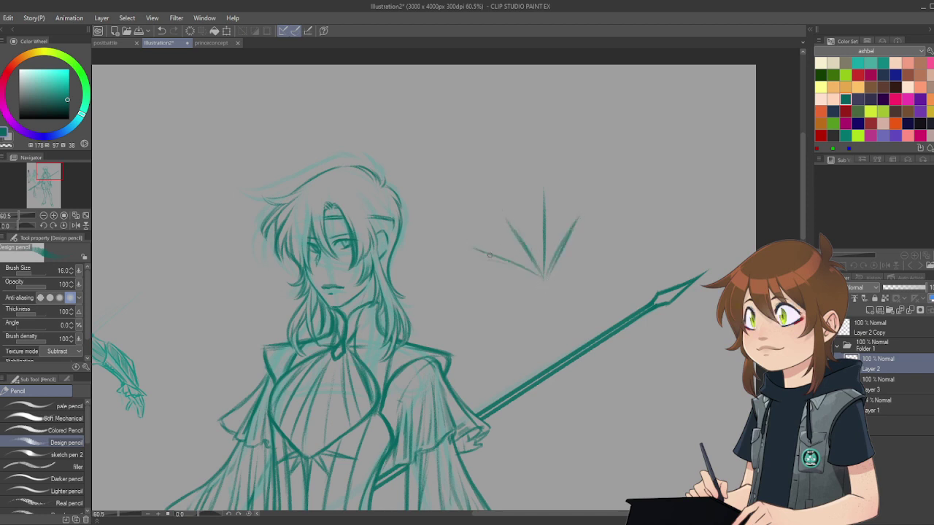
mouse_move(600, 247)
mouse_down()
mouse_move(544, 279)
mouse_move(615, 243)
mouse_up()
Step: Lower the opacity of the rough underdrawing on Layer 1 and check the full figure against it
scroll(412, 188, down, 5)
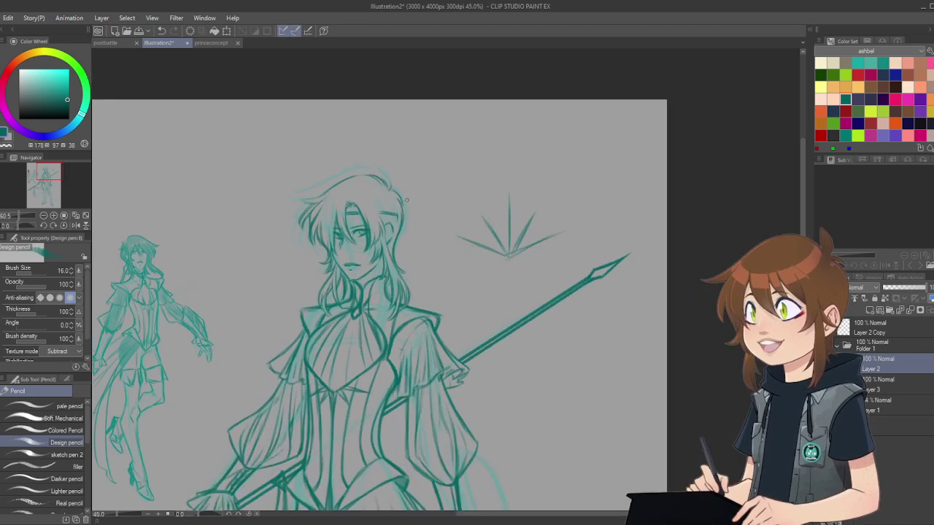
scroll(417, 192, down, 2)
scroll(399, 303, up, 2)
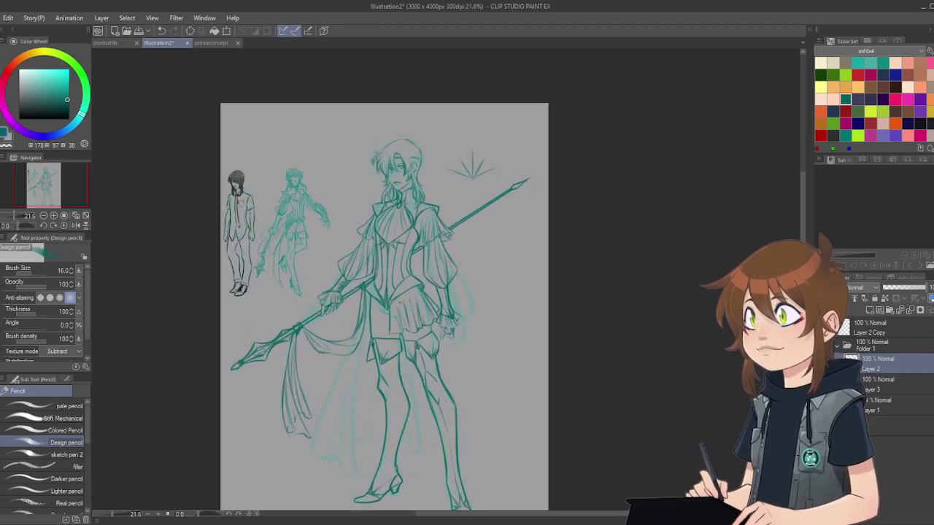
scroll(316, 275, up, 1)
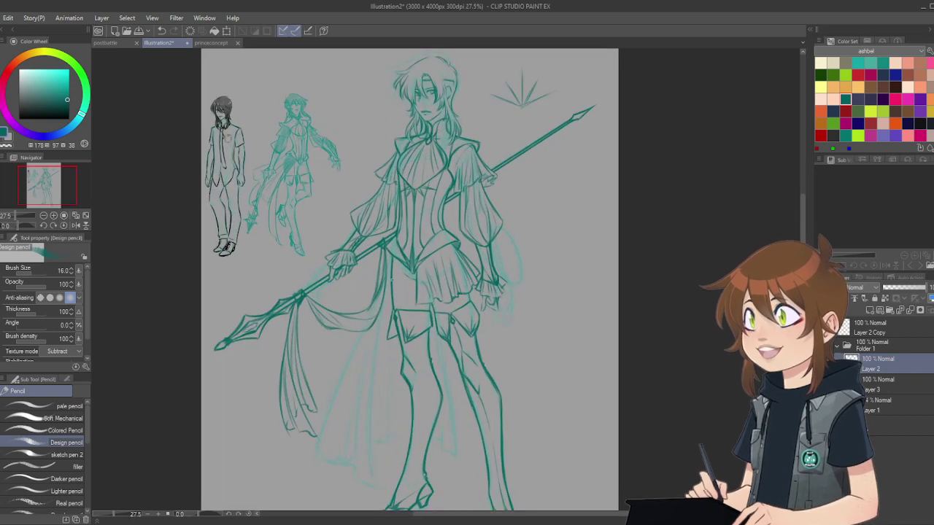
scroll(390, 275, down, 2)
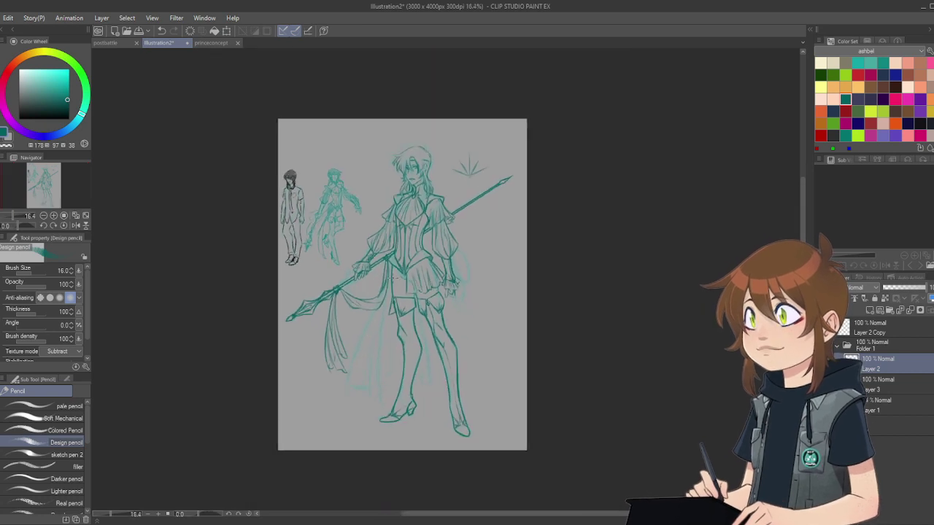
scroll(395, 277, up, 1)
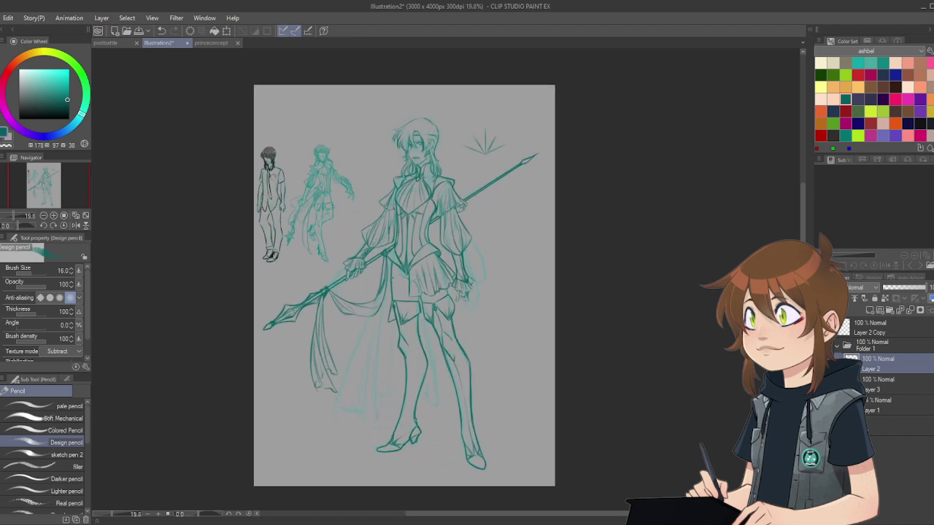
click(889, 391)
click(878, 411)
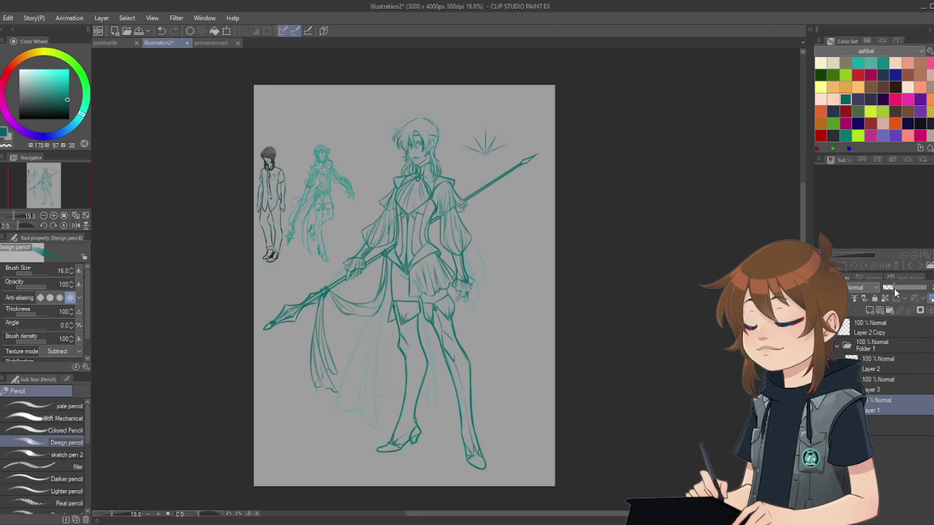
scroll(483, 291, up, 3)
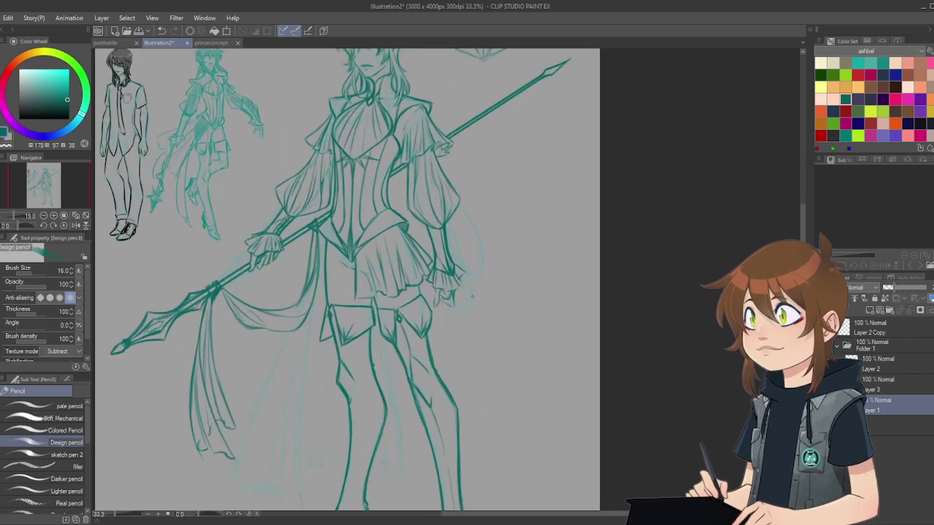
scroll(483, 290, down, 2)
scroll(482, 290, down, 1)
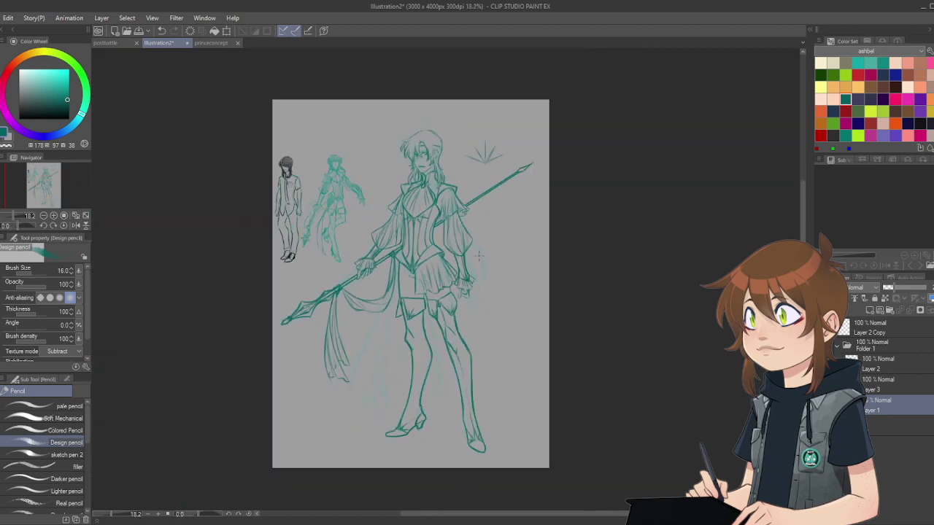
Step: Make Layer 2 active and draw a pointed teardrop-shaped drape hanging from the puffed sleeve behind the lowered forearm, with an inner fold line
scroll(483, 289, up, 4)
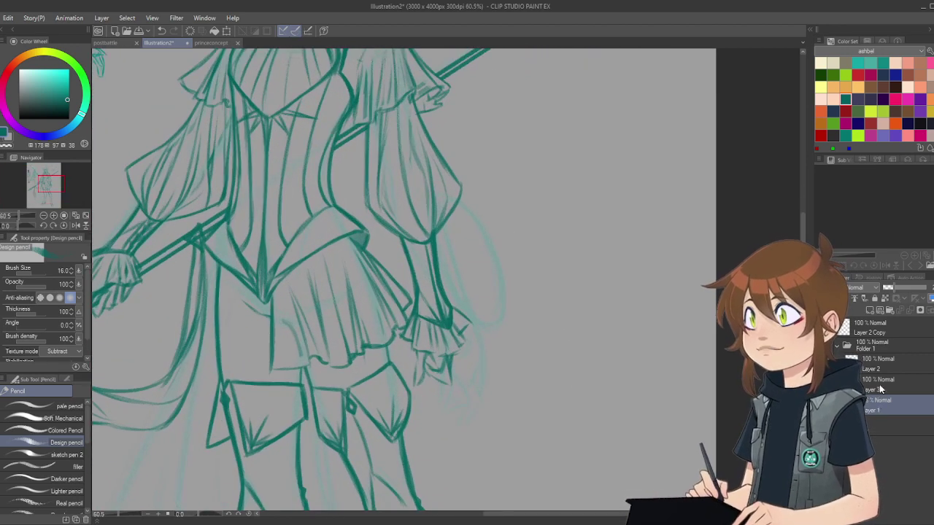
click(885, 374)
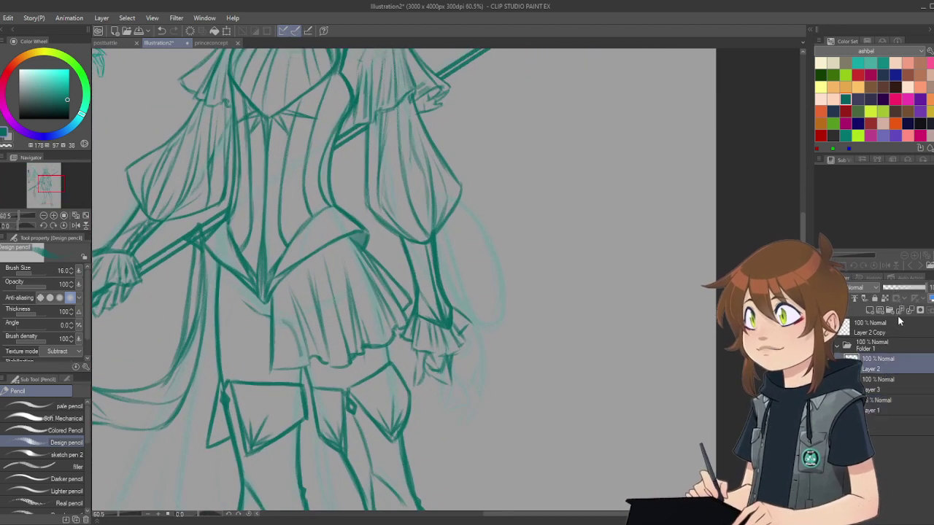
scroll(543, 242, up, 1)
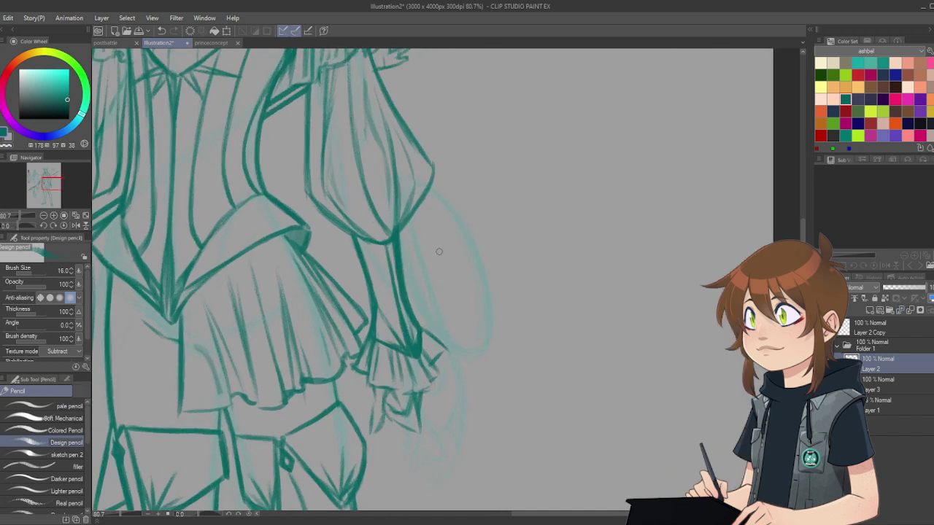
mouse_move(408, 225)
mouse_down()
mouse_move(407, 255)
mouse_move(411, 208)
mouse_move(411, 282)
mouse_up()
mouse_move(409, 238)
mouse_down()
mouse_move(413, 287)
mouse_move(475, 365)
mouse_up()
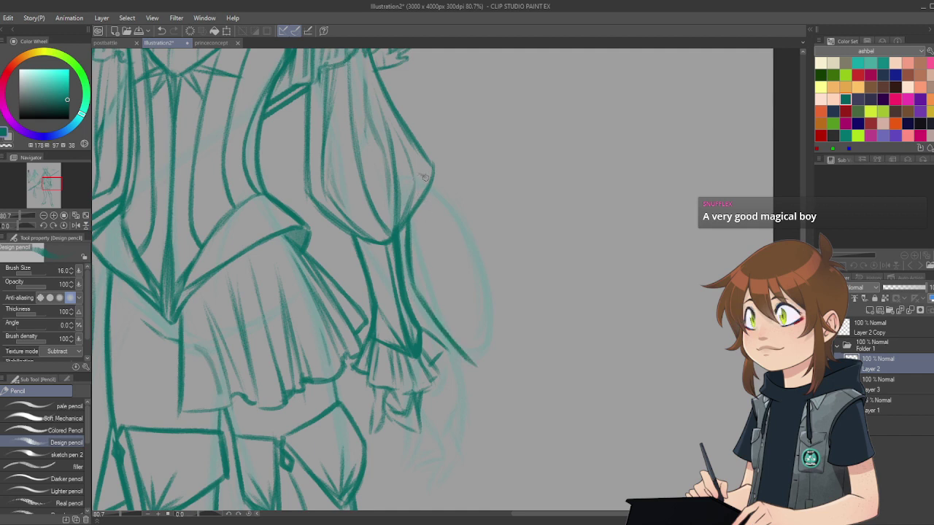
mouse_move(434, 187)
mouse_down()
mouse_move(474, 240)
mouse_move(484, 359)
mouse_move(459, 351)
mouse_move(478, 367)
mouse_move(485, 292)
mouse_move(482, 356)
mouse_up()
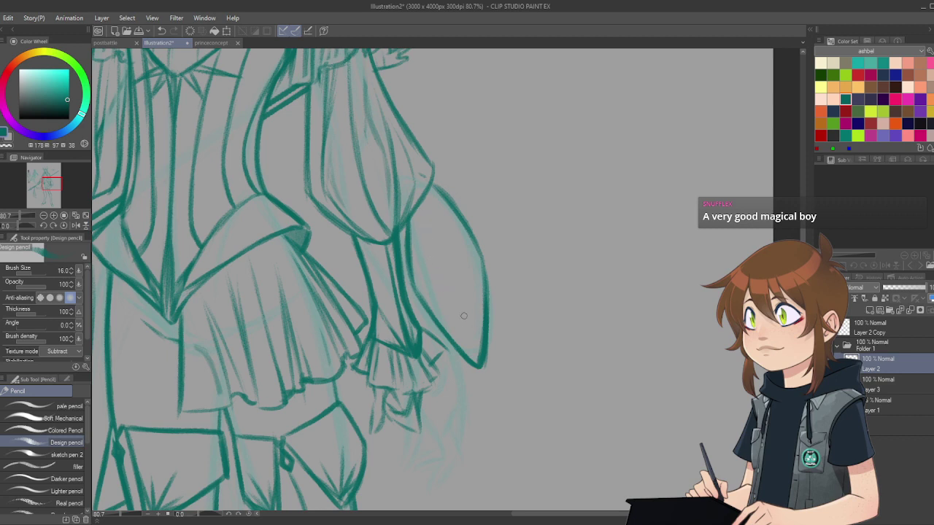
drag(445, 263, 472, 346)
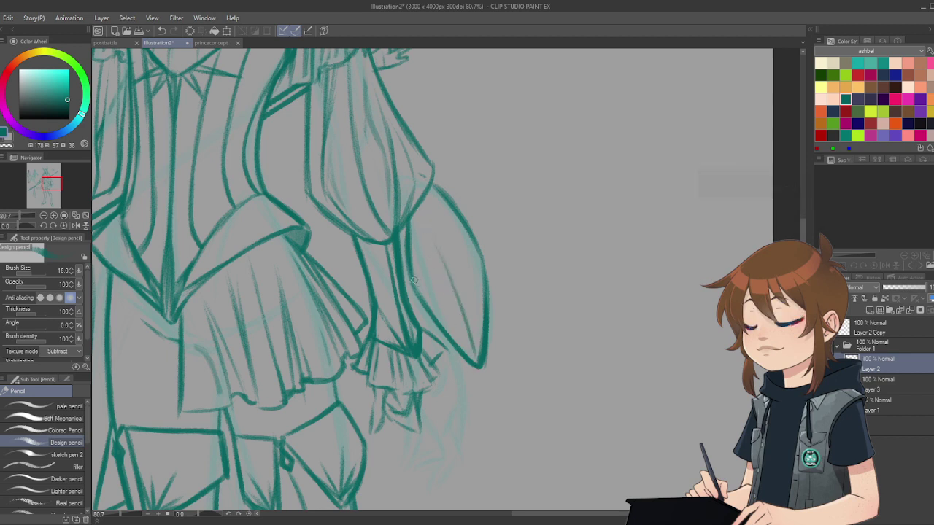
Step: Draw fold lines converging on the pointed tip of the sleeve drape and a small angular diamond-like detail near its upper end
drag(431, 295, 478, 360)
drag(454, 318, 478, 362)
drag(470, 274, 472, 365)
drag(421, 305, 467, 350)
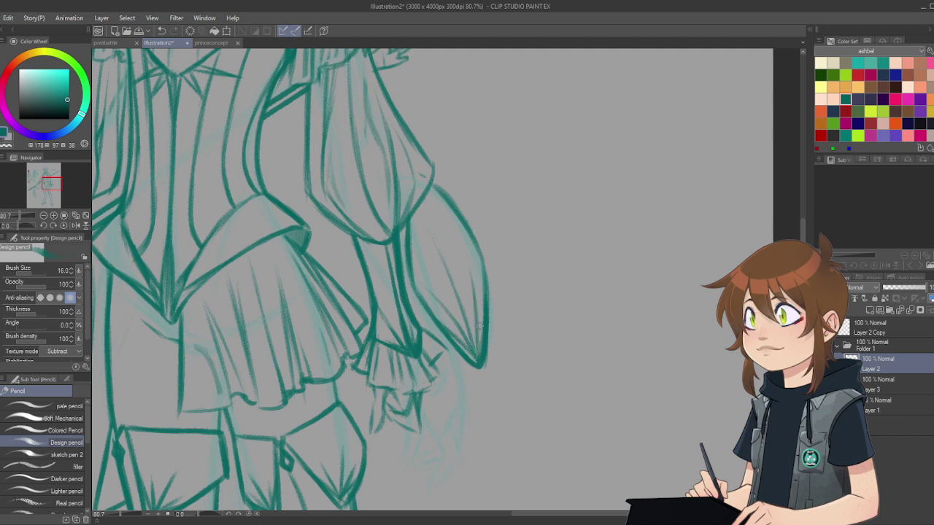
drag(483, 302, 482, 330)
drag(483, 285, 476, 376)
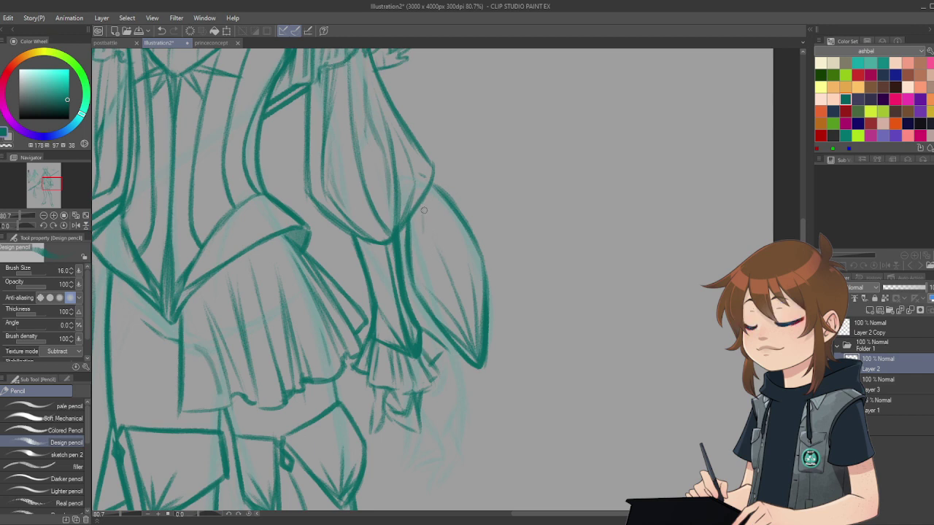
drag(423, 213, 438, 236)
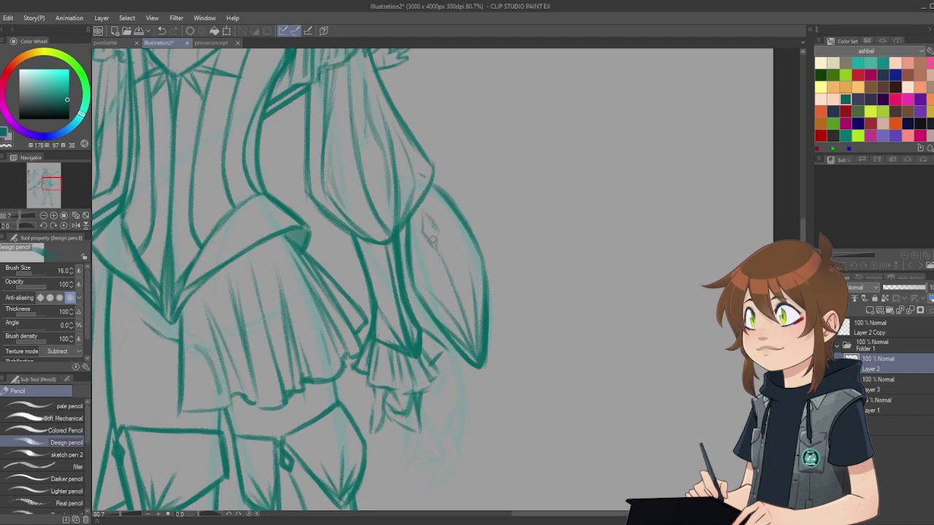
Step: Check the sleeve drape against the full figure and the small reference sketches
scroll(459, 334, down, 5)
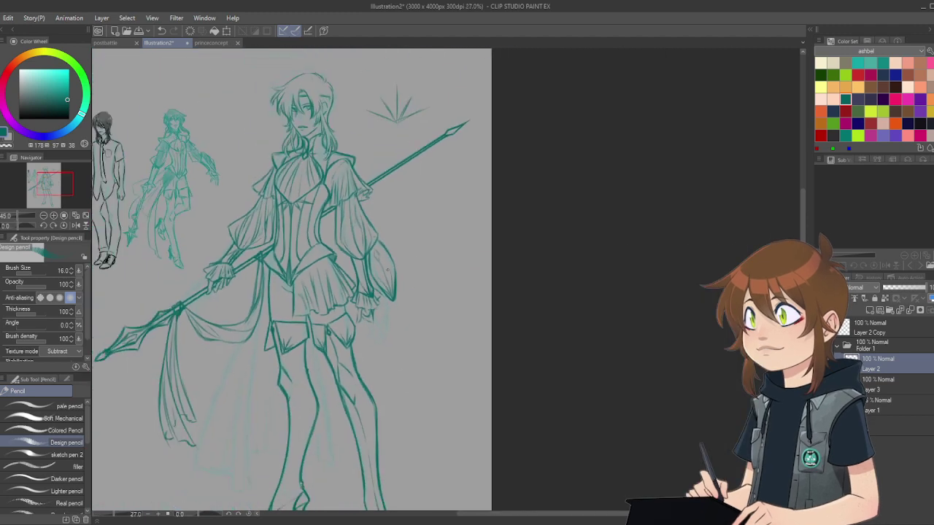
scroll(418, 257, down, 1)
scroll(335, 257, up, 3)
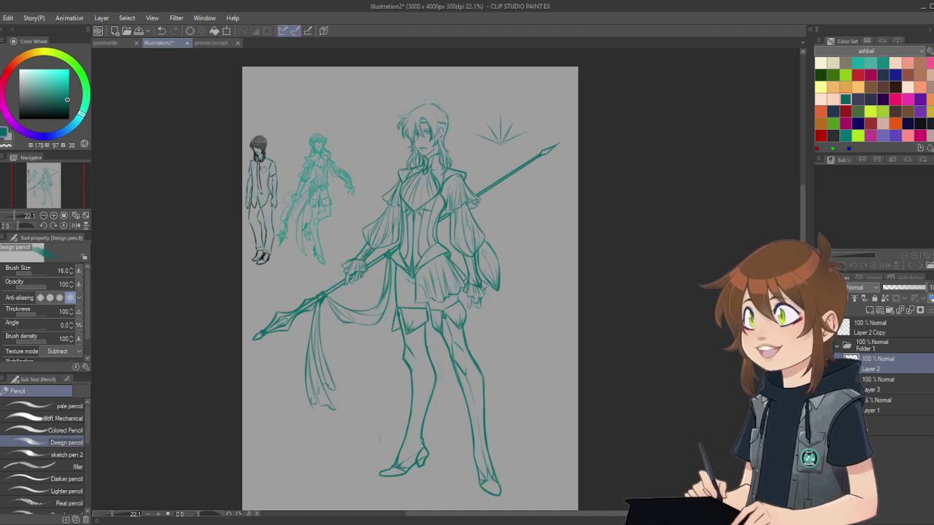
scroll(488, 266, down, 1)
scroll(444, 272, up, 1)
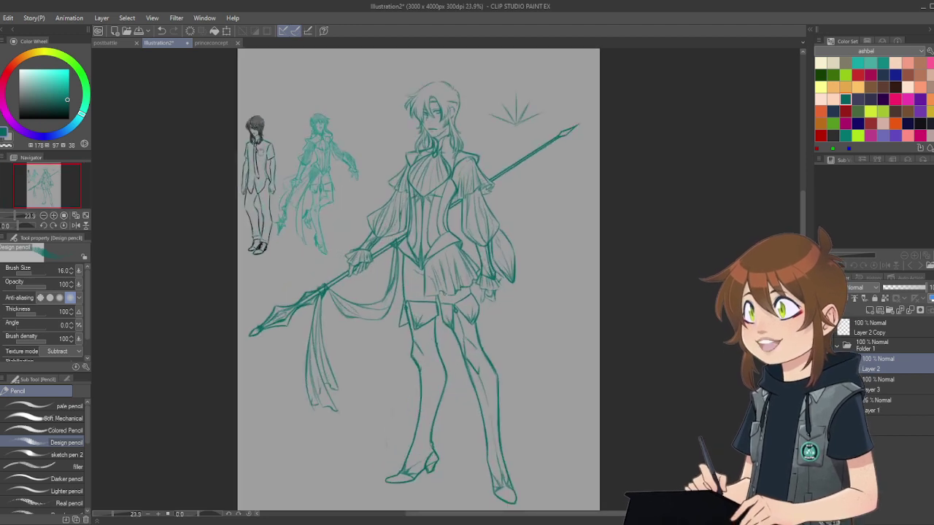